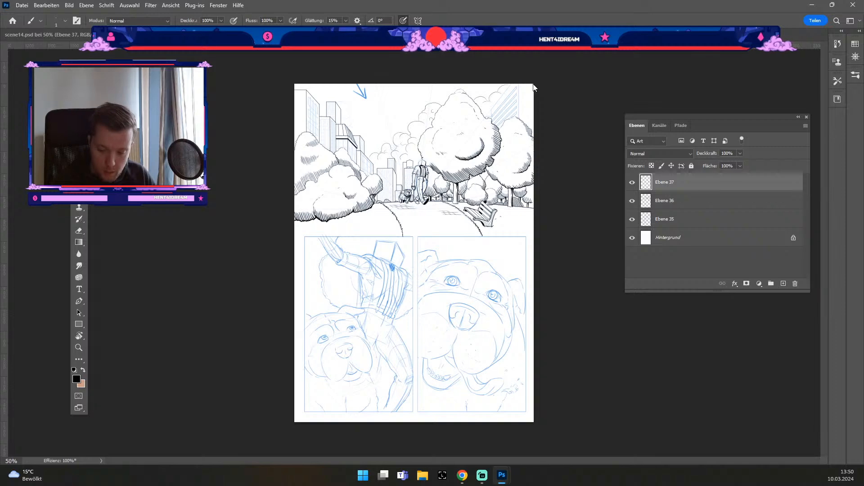
Bring the park scene into view and move the floating layers panel higher, clear of more of the drawing.
key(ctrl+minus)
key(ctrl+plus)
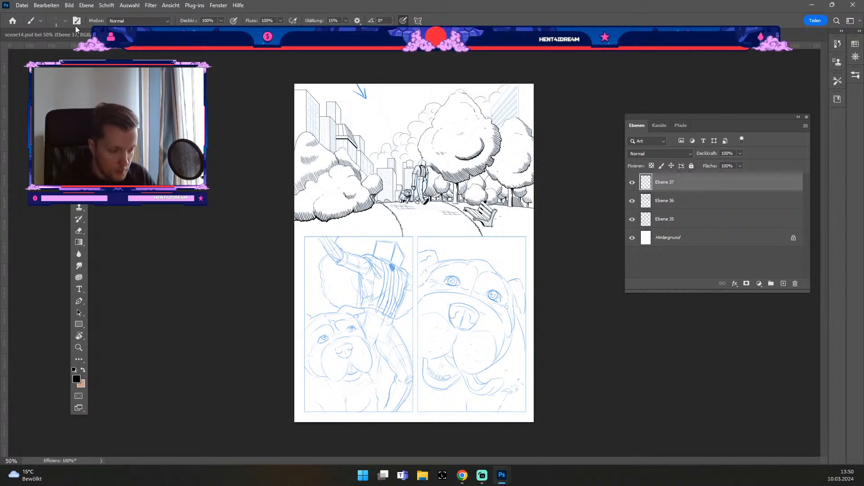
key(ctrl+plus)
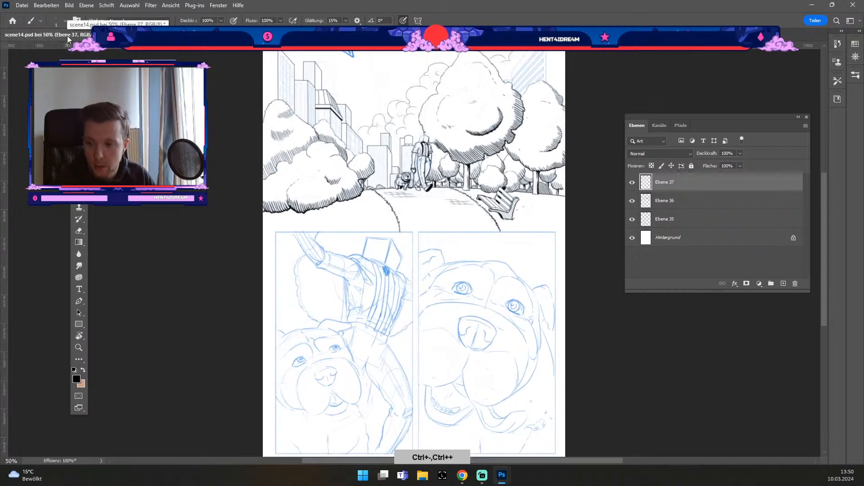
key(ctrl+plus)
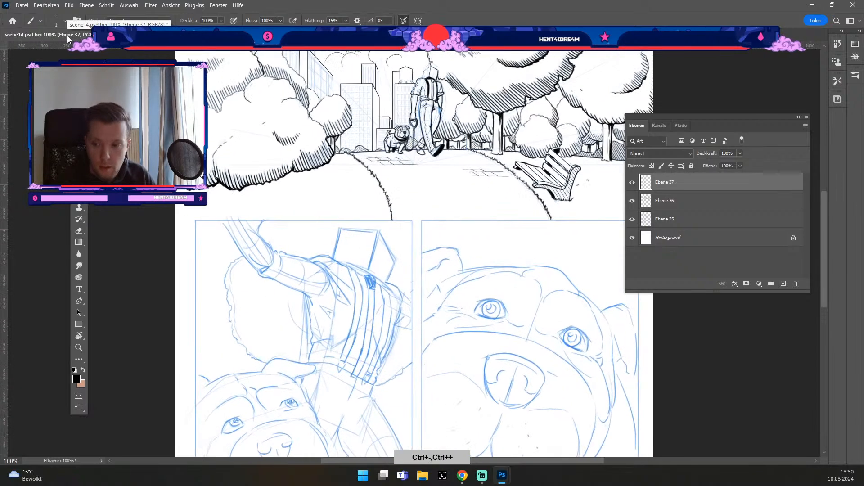
key(space)
drag(472, 202, 493, 391)
drag(719, 117, 721, 65)
Check what layers Ebene 37 and Ebene 36 contain by hiding and showing each of them.
key(b)
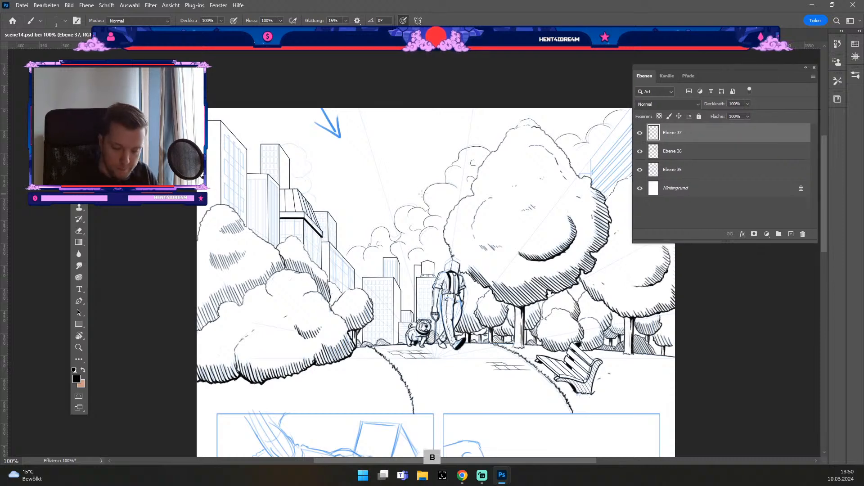
key(ctrl+z)
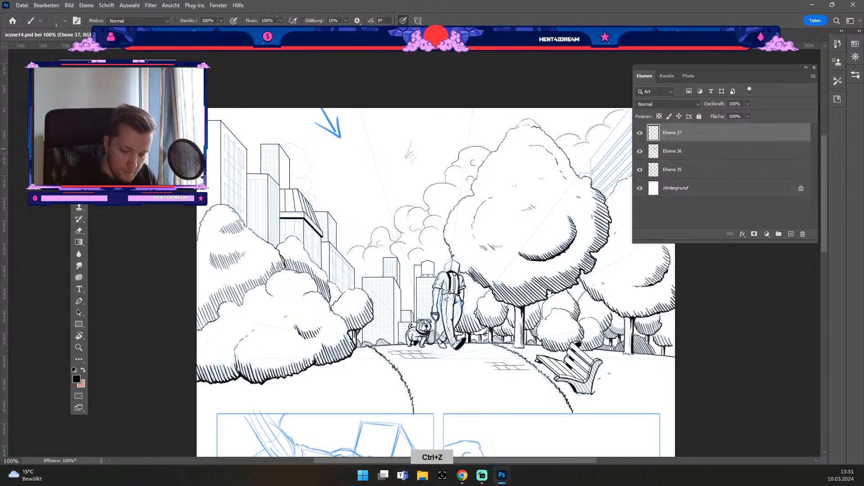
click(640, 133)
click(640, 133)
click(641, 151)
click(640, 151)
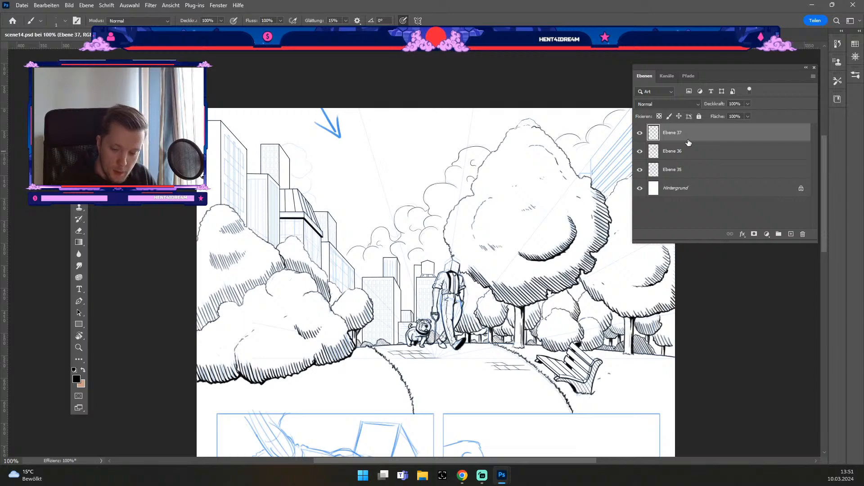
On layer Ebene 36, ink the upper outer curve of the cloud beside the tall building with the brush.
key(ctrl+plus)
click(725, 151)
key(space)
drag(272, 124, 438, 316)
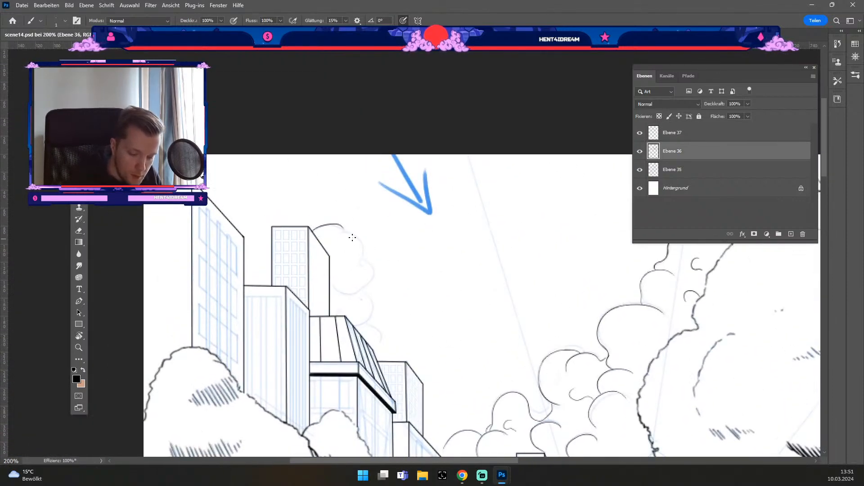
key(ctrl+z)
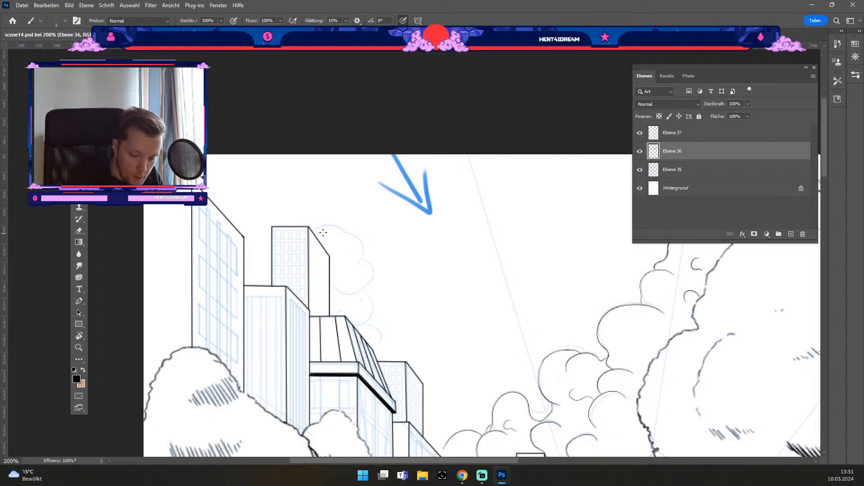
drag(337, 233, 360, 263)
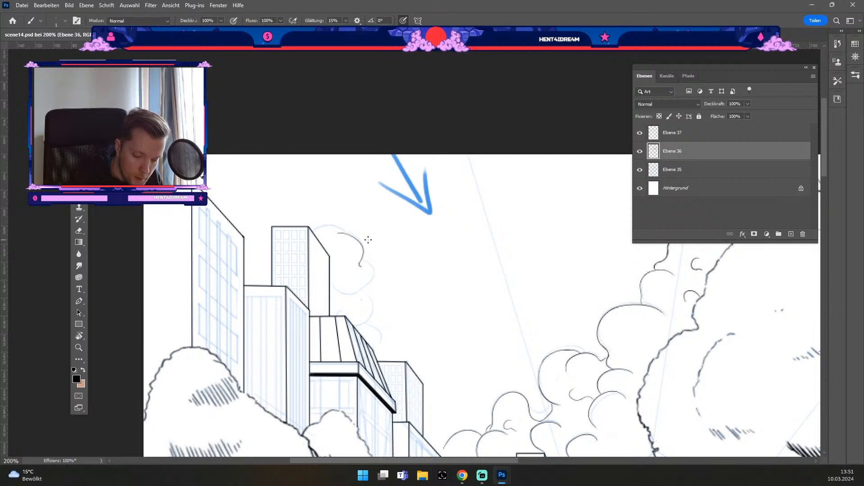
key(ctrl+z)
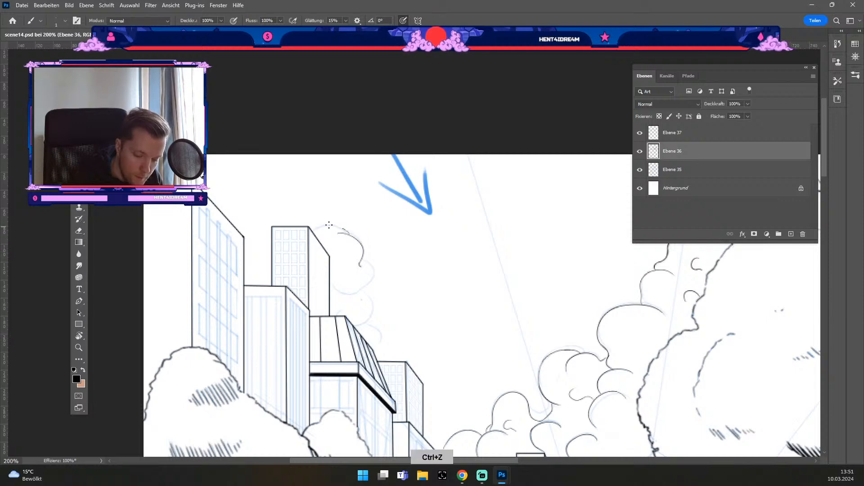
Extend the cloud's top curve to the tall building's roof corner and erase the overshoot crossing the building.
mouse_move(304, 237)
mouse_down()
mouse_move(352, 233)
mouse_move(303, 238)
mouse_up()
key(ctrl+z)
key(ctrl+z)
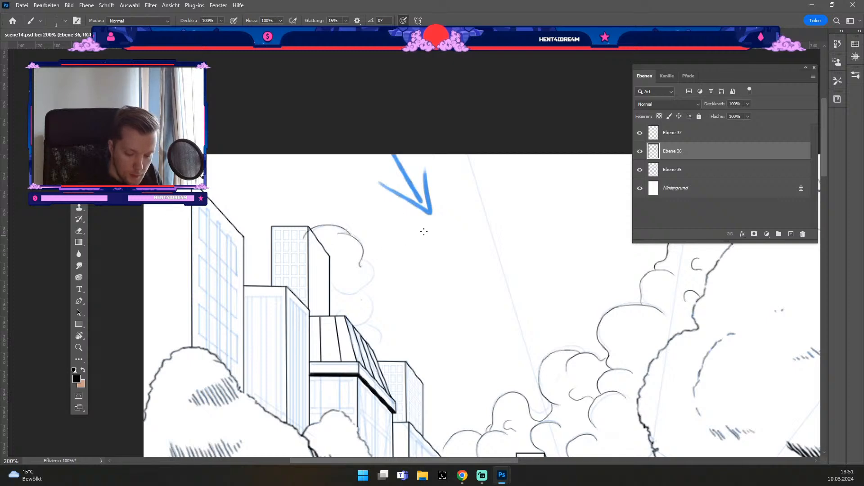
key(e)
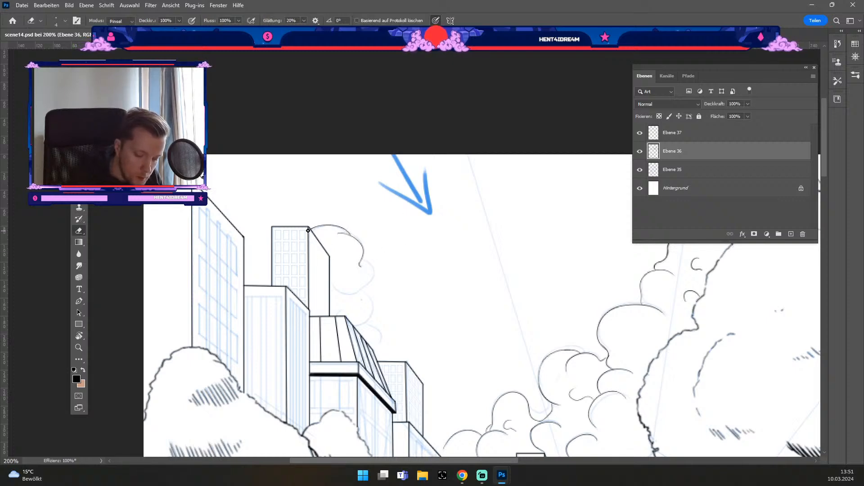
Ink the two cloud bulges below the top curve, following the blue sketch down to the striped roof.
key(b)
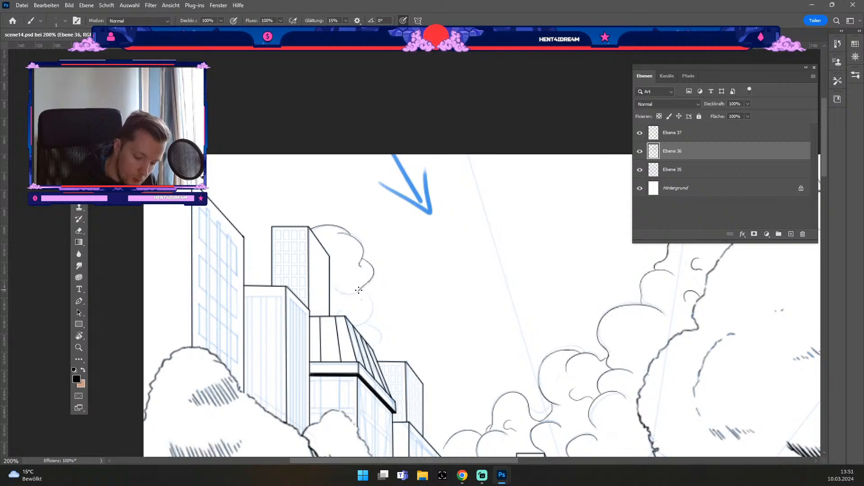
mouse_move(358, 290)
mouse_down()
mouse_move(335, 294)
mouse_move(362, 290)
mouse_move(359, 327)
mouse_up()
key(ctrl+z)
key(ctrl+z)
key(ctrl+z)
drag(362, 292, 362, 324)
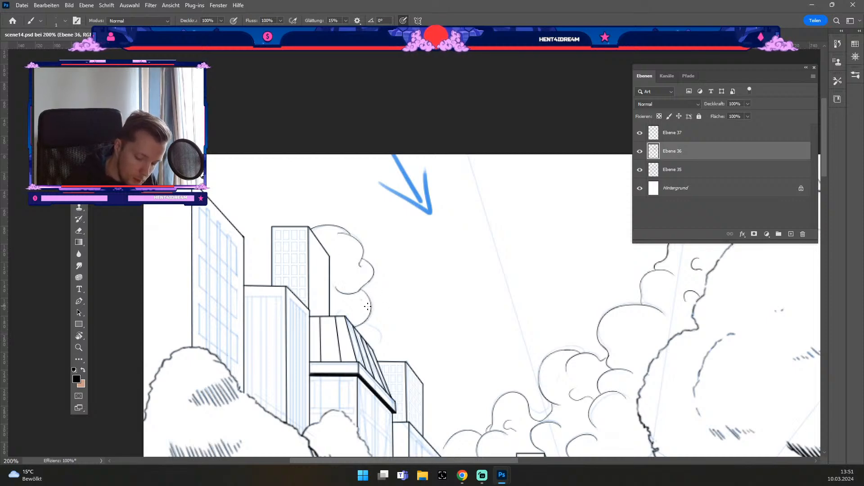
Ink the lowest cloud curve beside the striped roof, redrawing it until it follows the sketch.
key(ctrl+z)
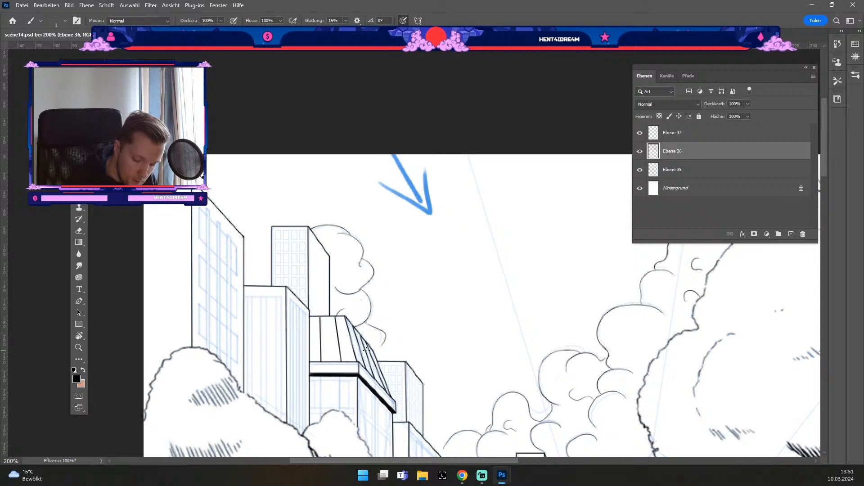
key(ctrl+z)
key(ctrl+z)
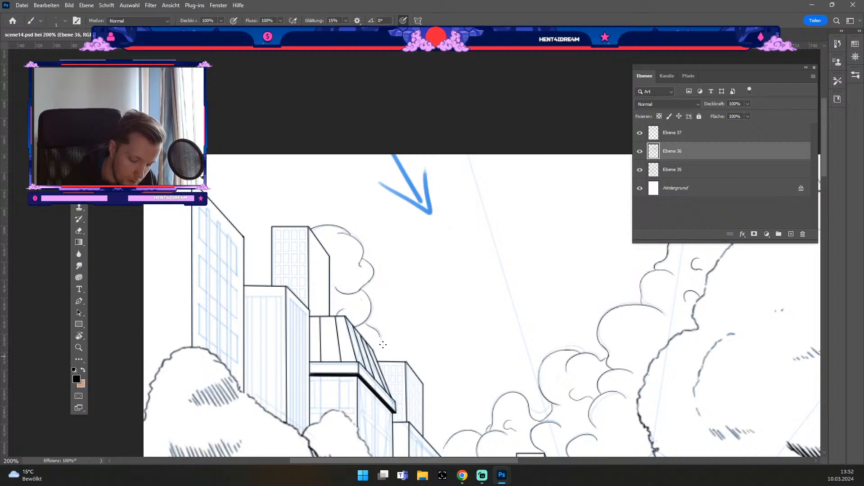
key(ctrl+z)
drag(366, 322, 376, 351)
key(ctrl+z)
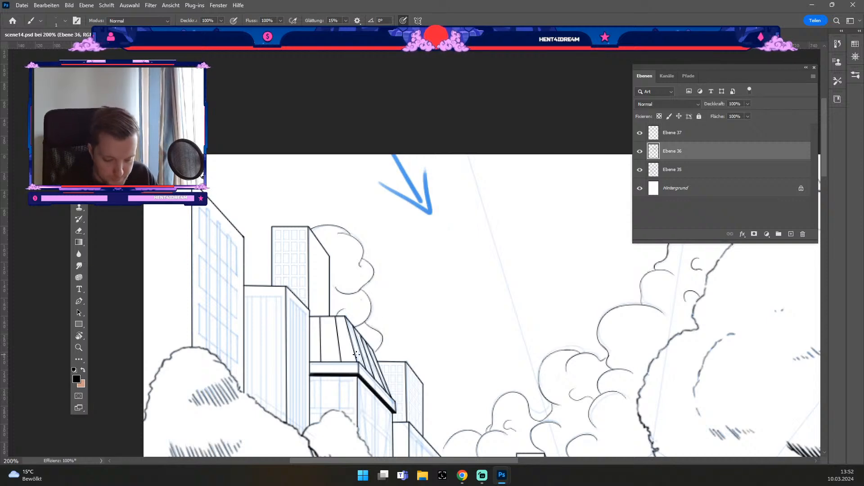
On layer Ebene 37, draw the first pair of straight vertical divider lines between the leftmost skyscraper's window columns.
key(ctrl+minus)
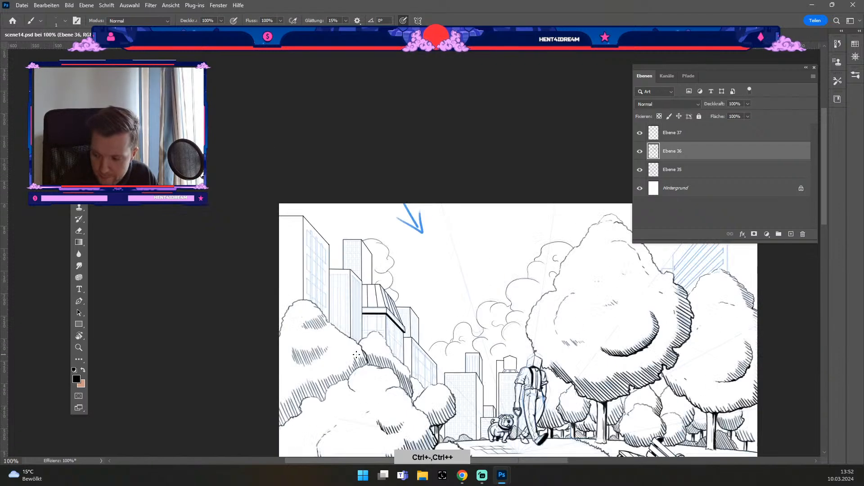
key(space)
drag(555, 317, 510, 248)
key(space)
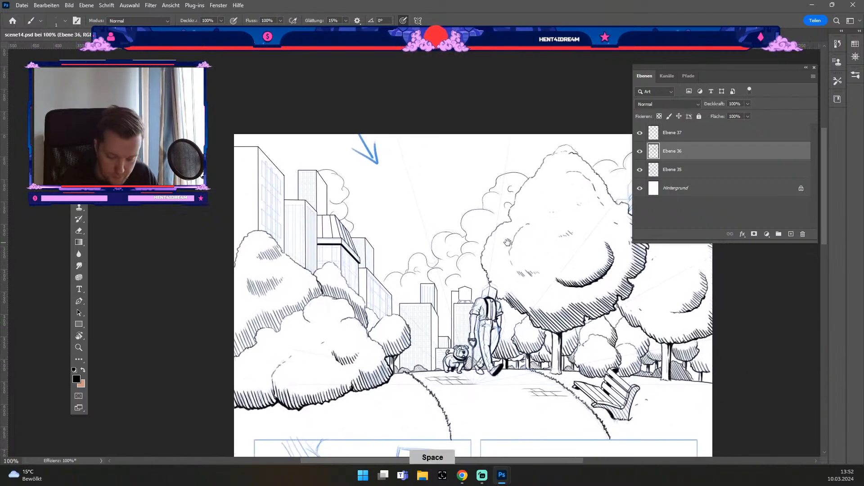
drag(505, 306, 557, 348)
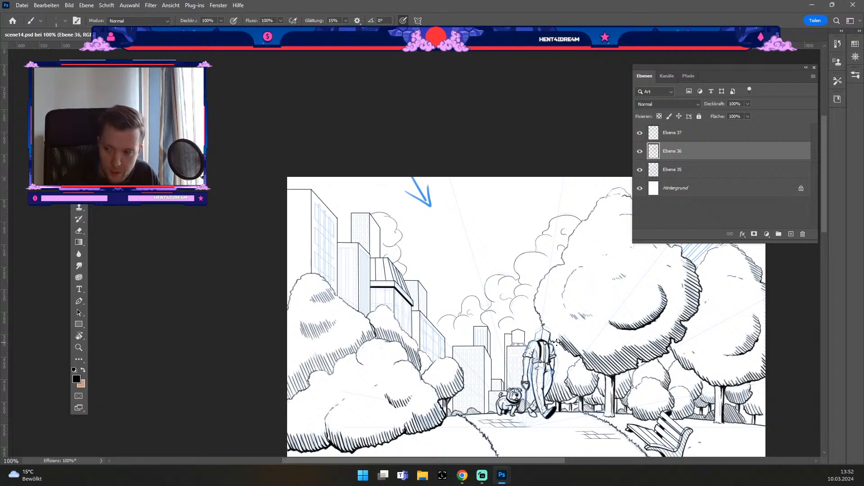
key(ctrl+plus)
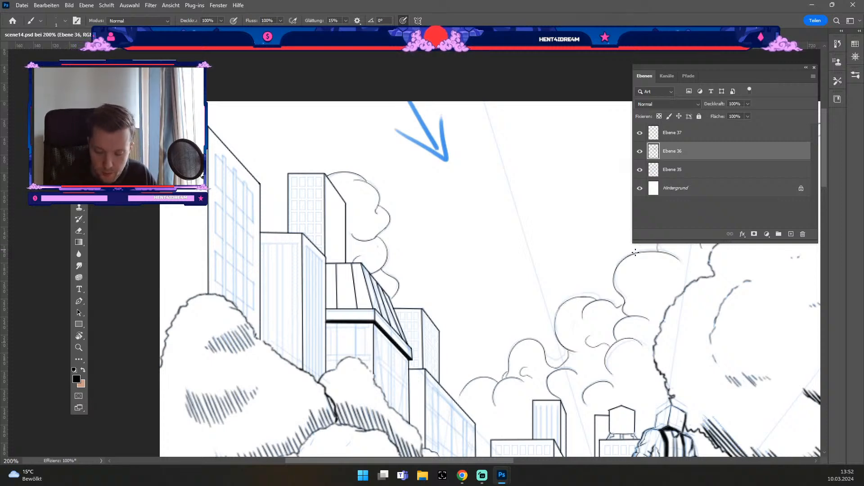
click(693, 132)
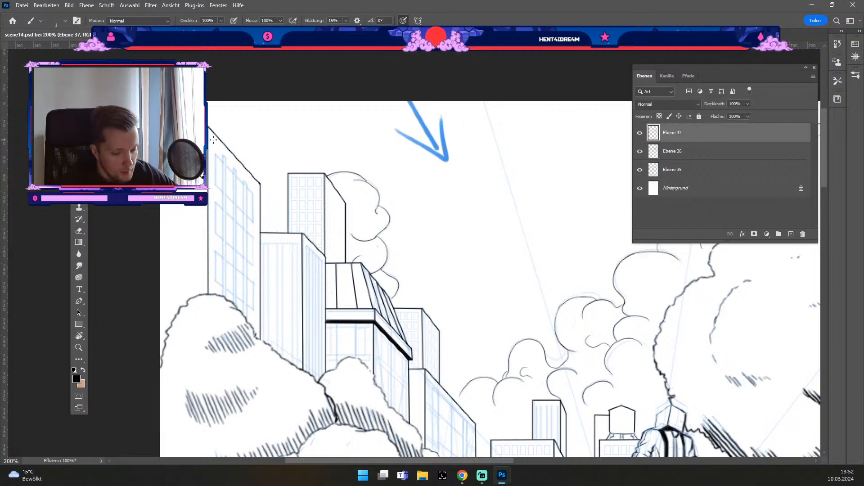
click(222, 155)
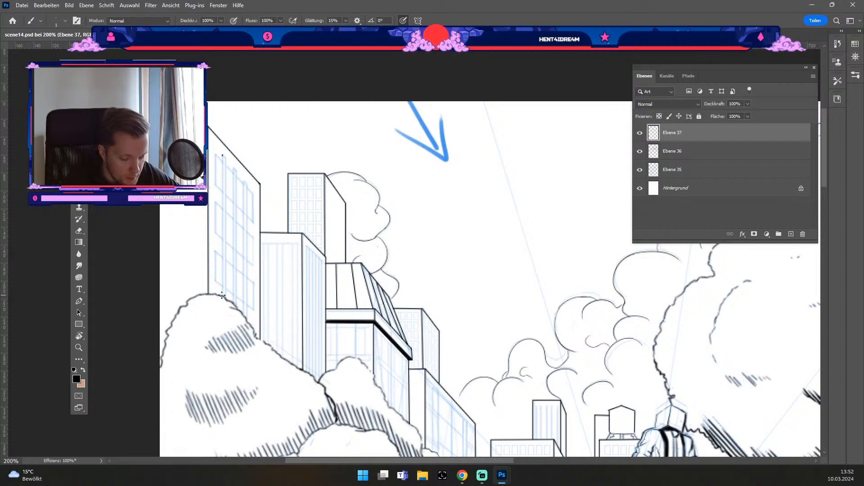
shift+click(222, 295)
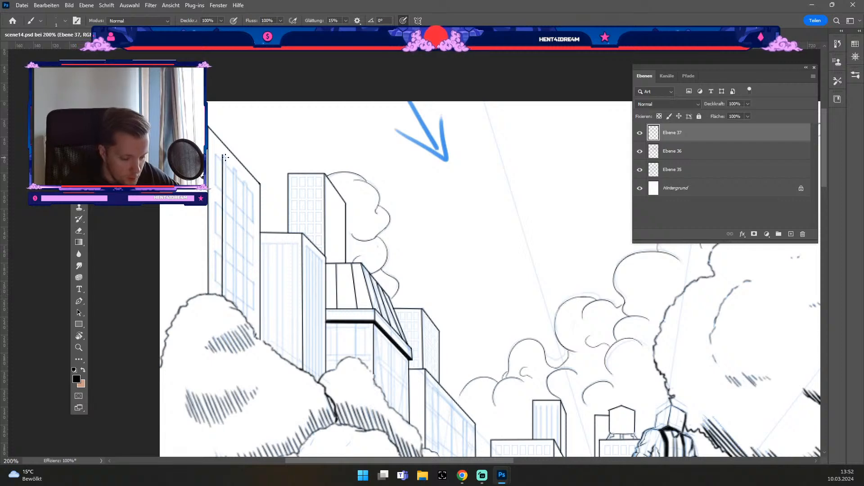
shift+click(225, 298)
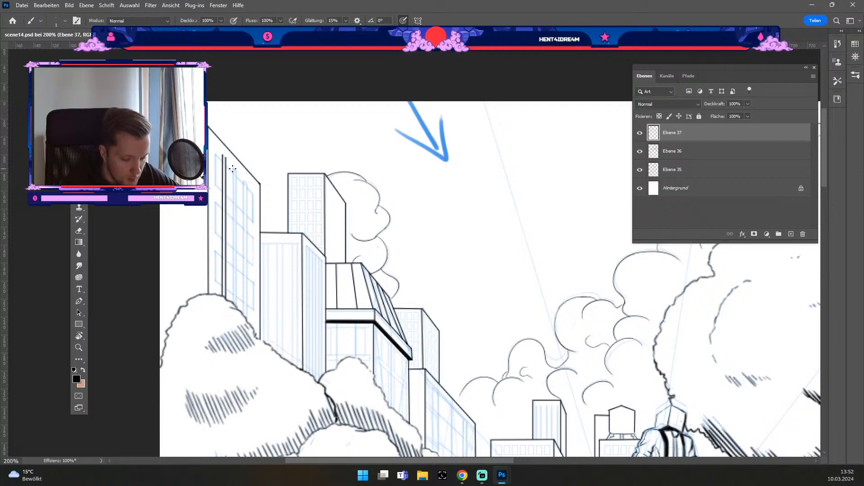
Draw the second pair of straight vertical divider lines along the middle of the leftmost skyscraper's windows.
click(233, 303)
shift+click(232, 167)
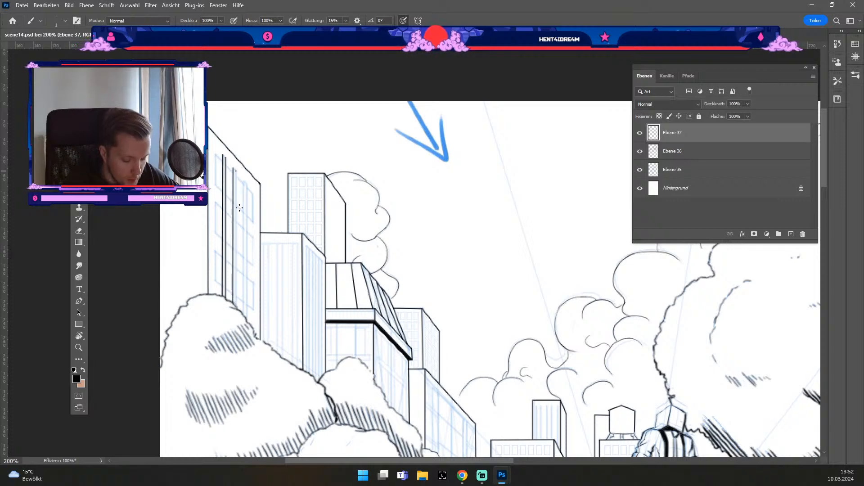
click(236, 307)
shift+click(236, 171)
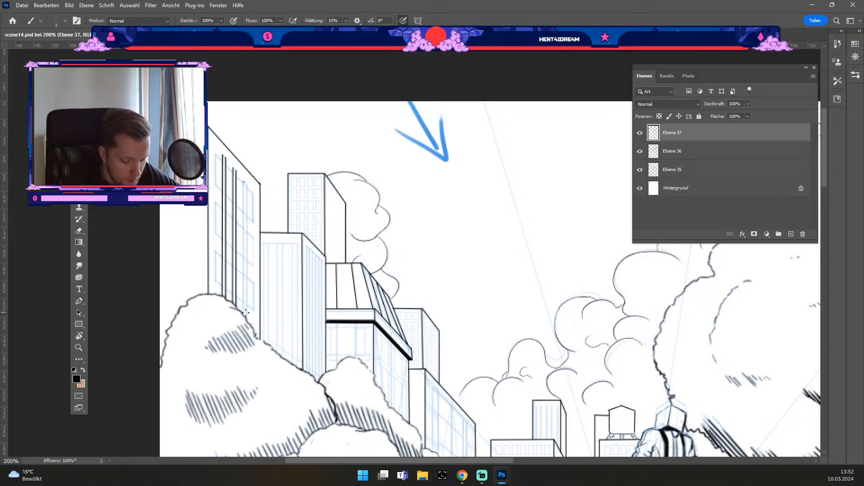
Draw the third pair of vertical divider lines on the leftmost skyscraper and clean up the dividers' upper ends with the eraser.
shift+click(243, 182)
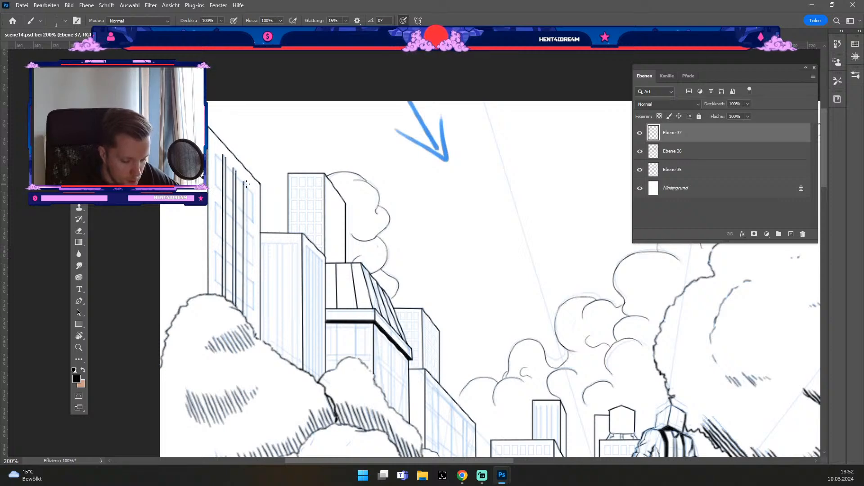
shift+click(246, 320)
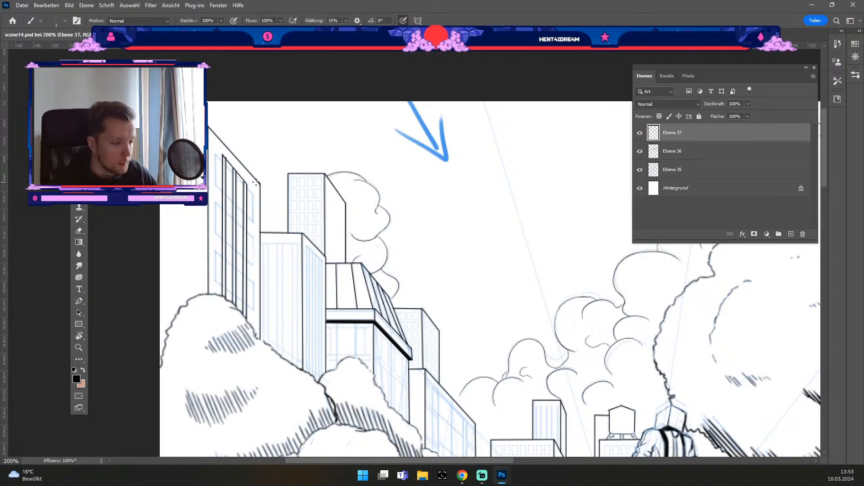
key(e)
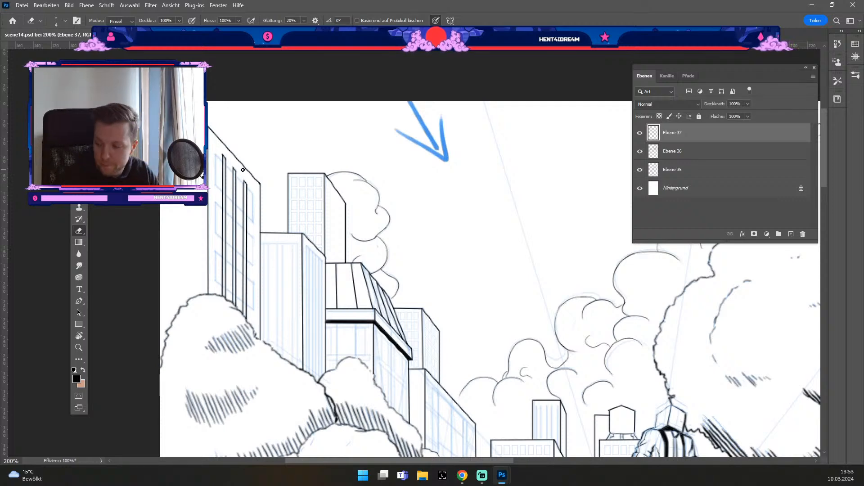
key(b)
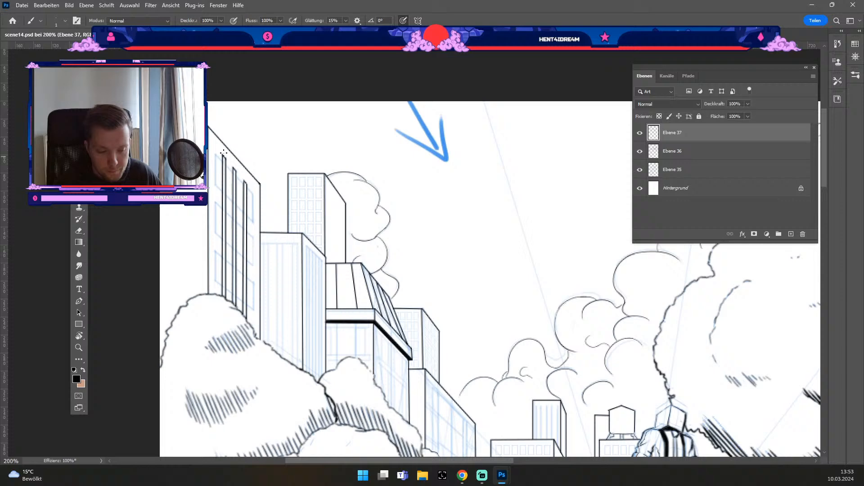
Add a new layer above Ebene 36 and draw the straight vertical outer edges of the leftmost skyscraper's window grid.
click(700, 153)
click(791, 234)
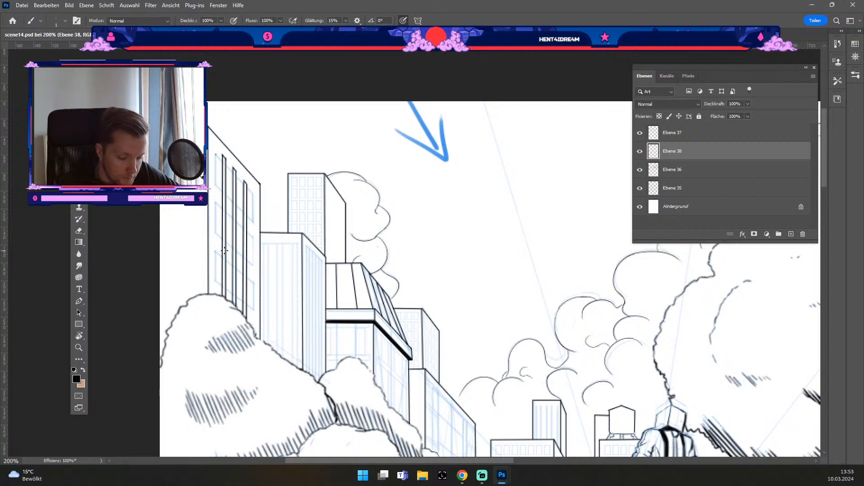
shift+click(215, 281)
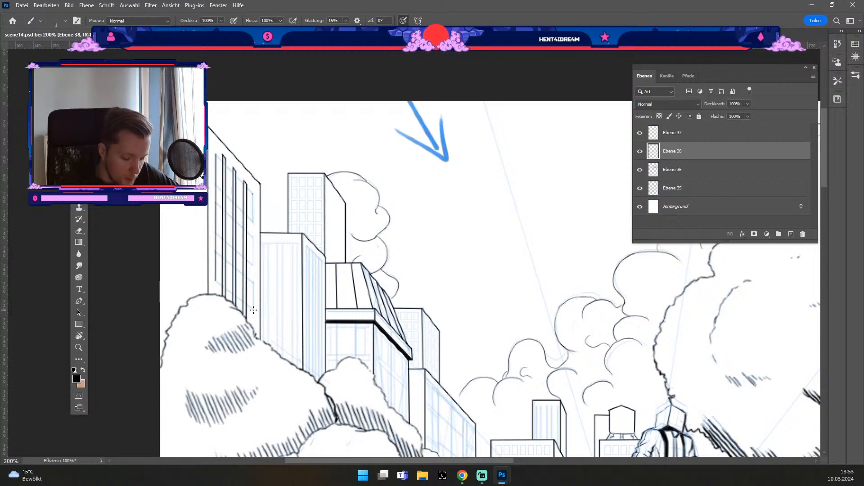
shift+click(254, 310)
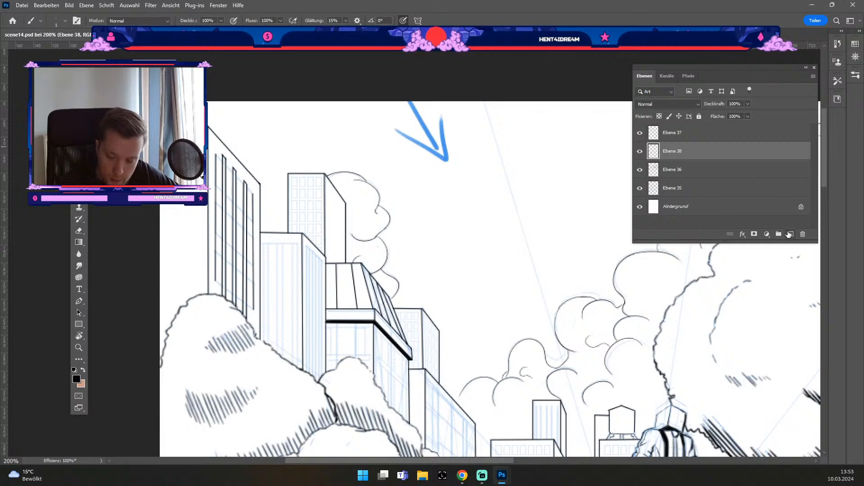
Add a new layer above Ebene 38 and draw the straight slanted cross lines of the leftmost skyscraper's window grid.
click(790, 234)
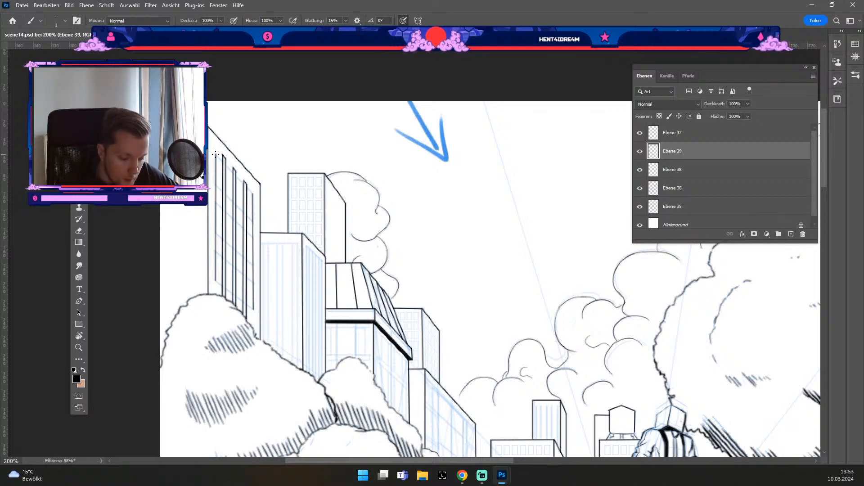
drag(253, 193, 215, 155)
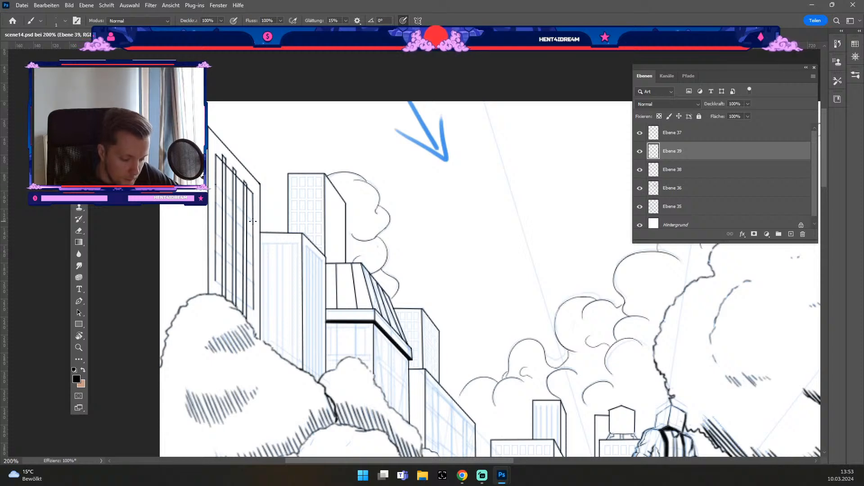
drag(253, 221, 216, 183)
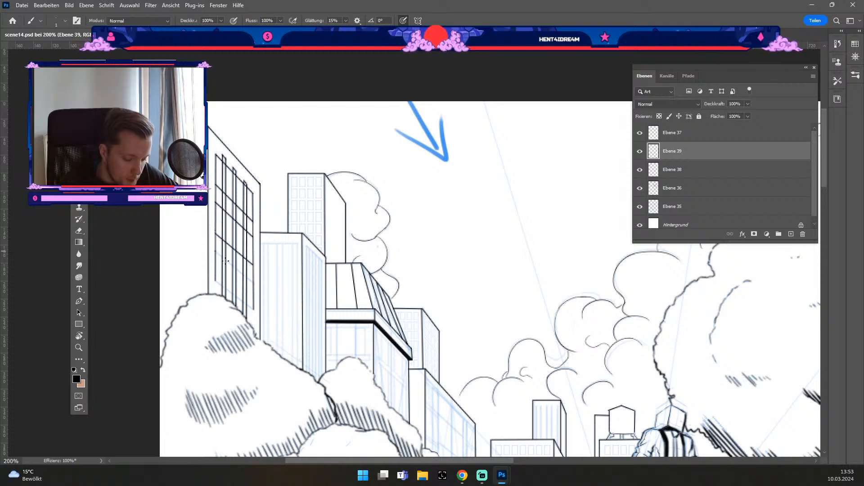
shift+click(254, 283)
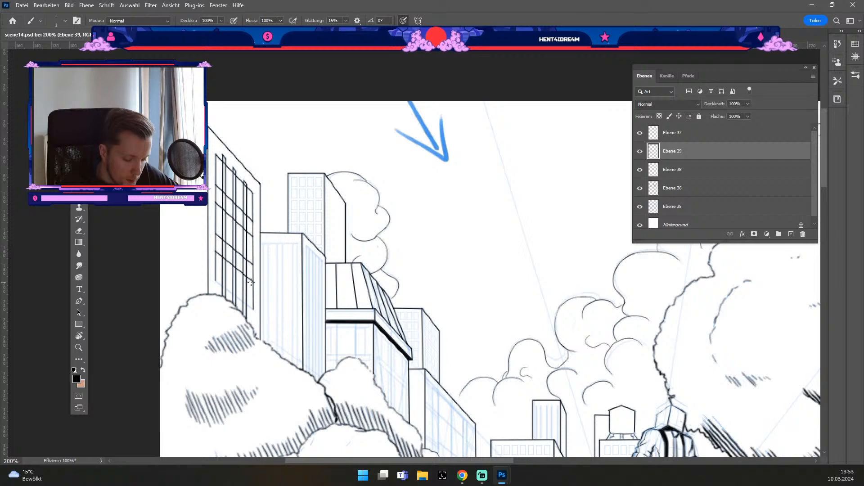
shift+click(253, 309)
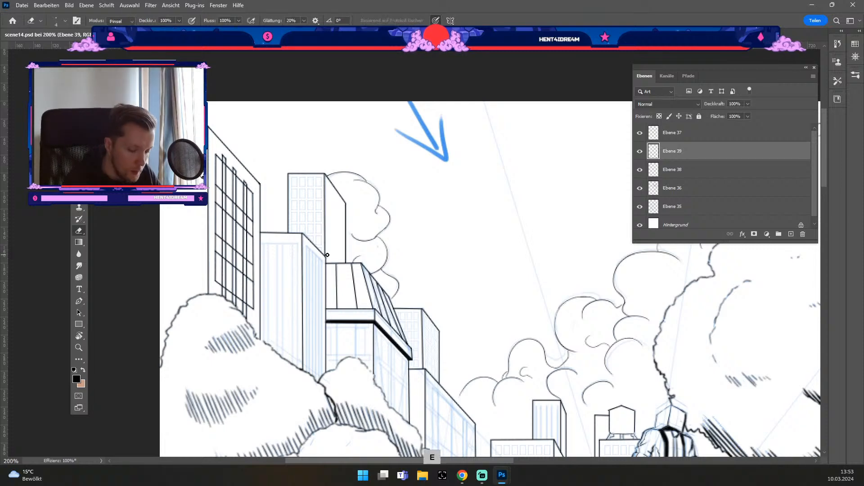
Erase the cross-line pieces that run between the paired vertical dividers of the leftmost skyscraper.
key(e)
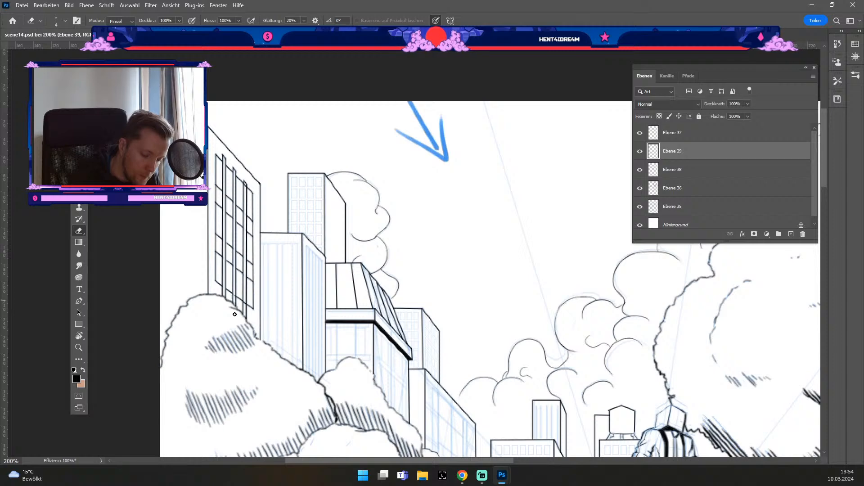
key(b)
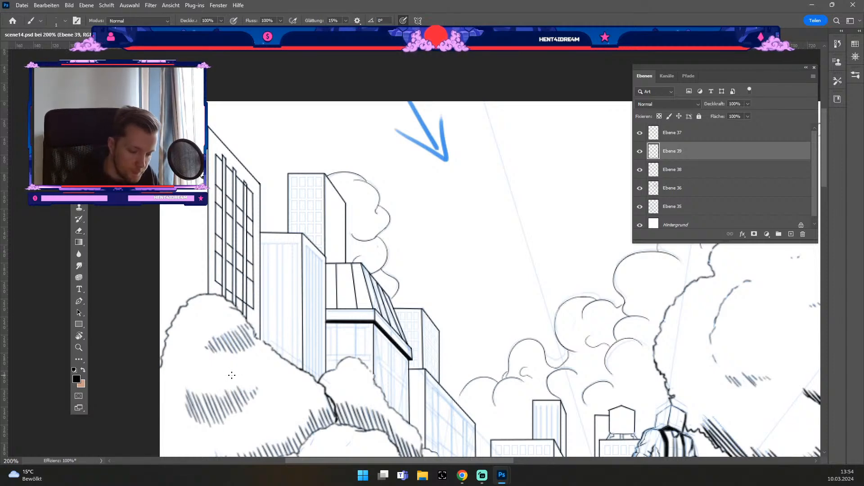
key(e)
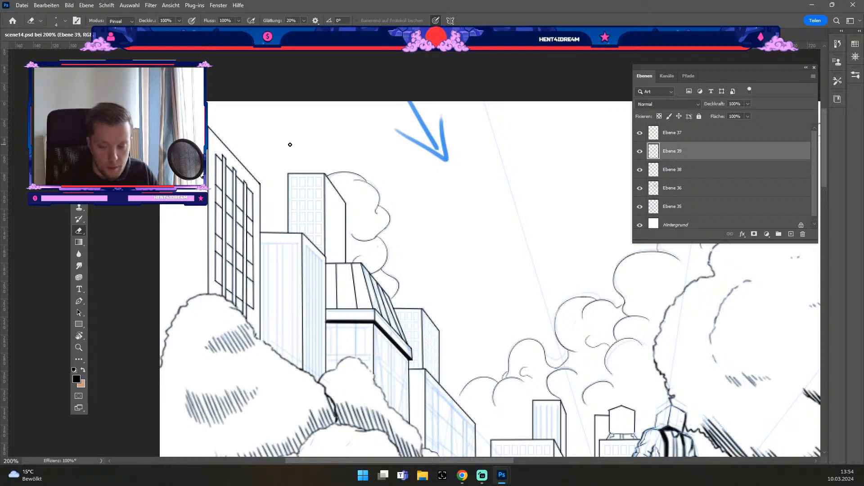
Check which layer holds which lines, and on Ebene 38 erase the outer vertical edges between the leftmost skyscraper's window rows.
click(640, 133)
click(639, 133)
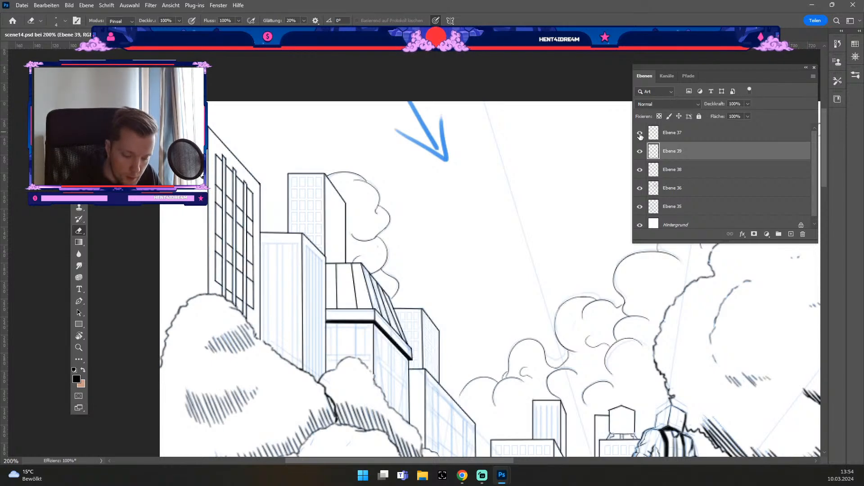
click(640, 171)
click(639, 171)
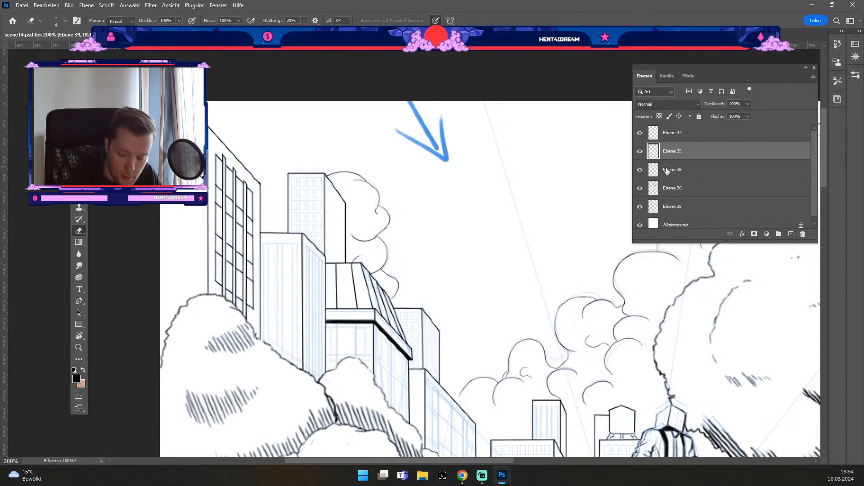
click(663, 169)
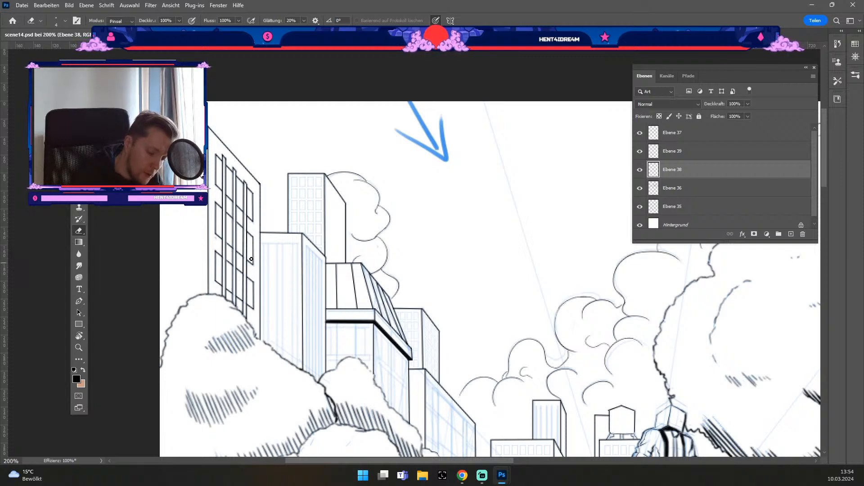
Examine the inked skyscraper windows in the context of the whole comic page.
key(ctrl+minus)
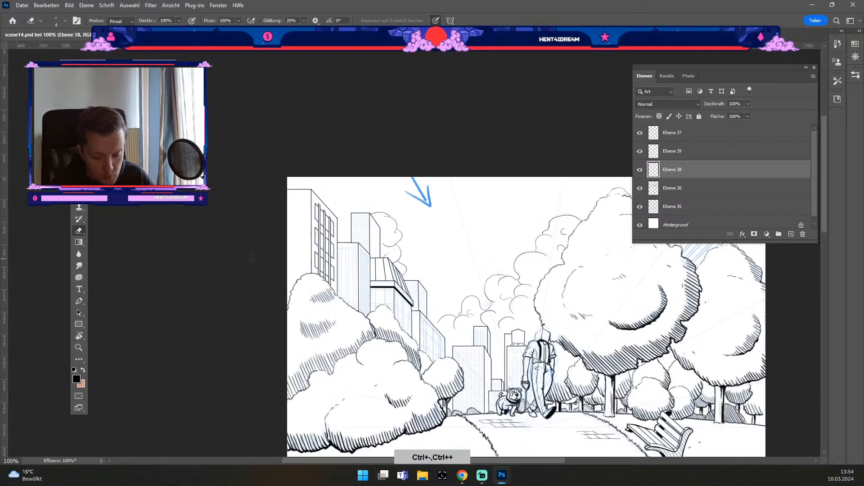
drag(641, 324, 520, 262)
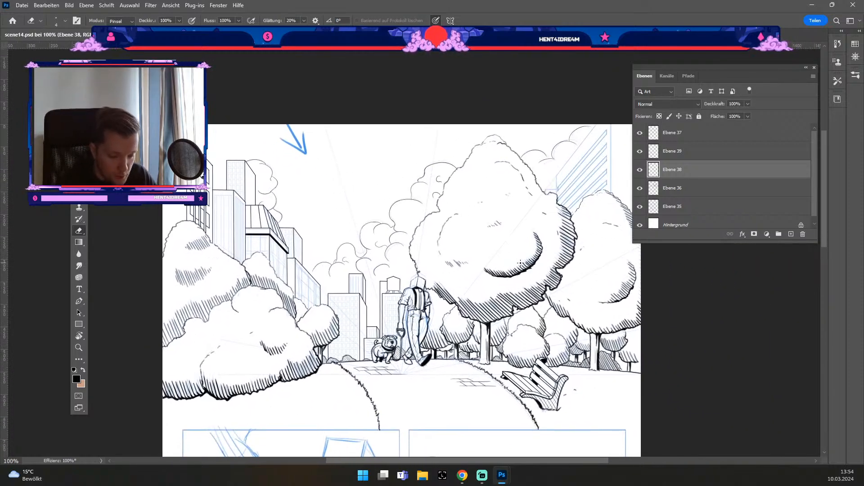
key(ctrl+minus)
key(ctrl+minus)
drag(519, 263, 477, 224)
key(ctrl+minus)
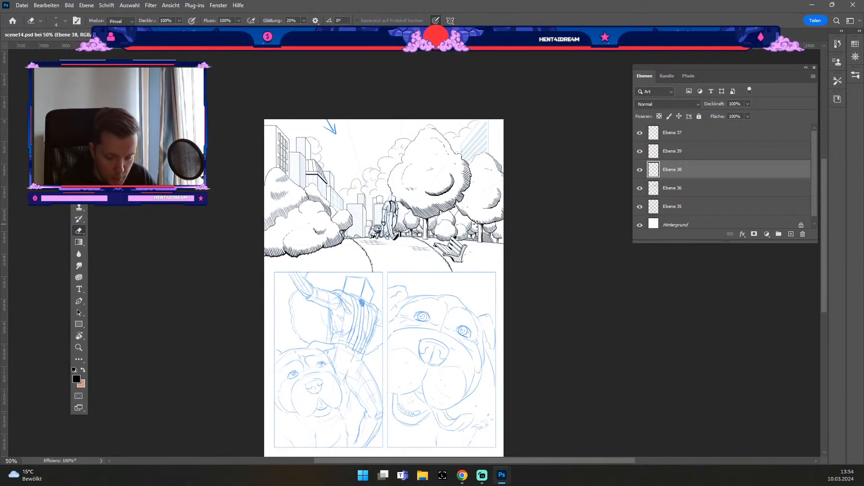
key(ctrl+plus)
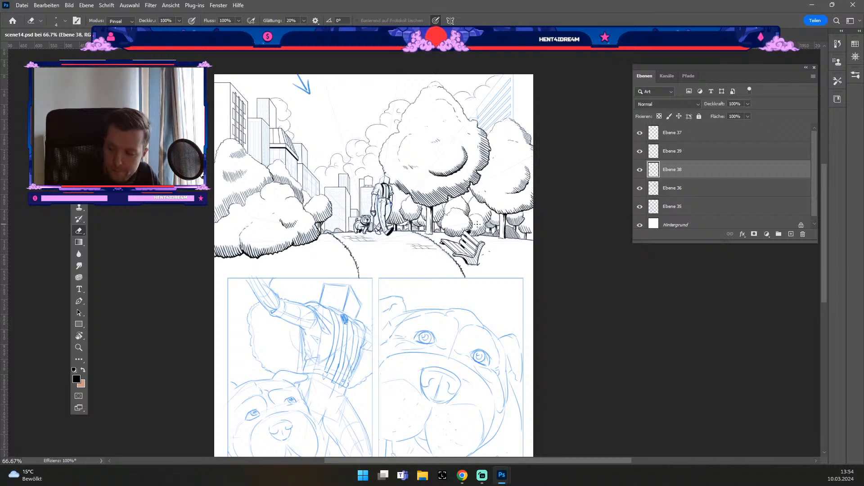
key(ctrl+plus)
key(ctrl+plus)
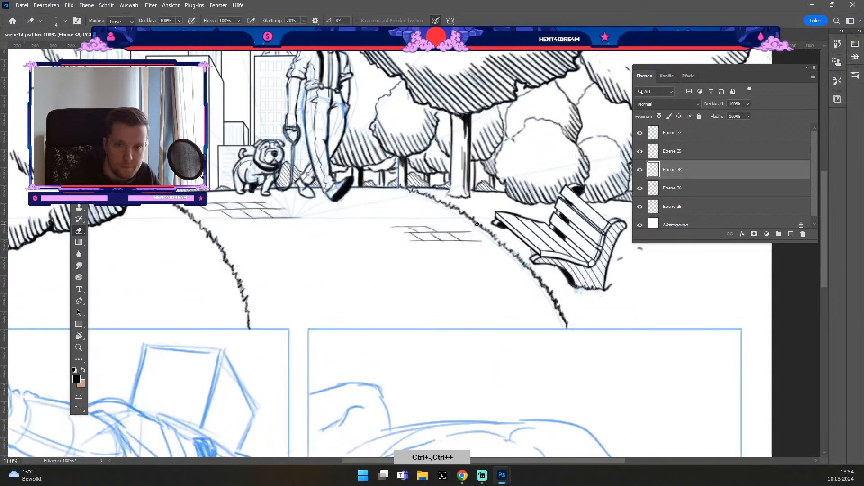
key(space)
drag(267, 188, 541, 378)
drag(371, 179, 432, 328)
key(b)
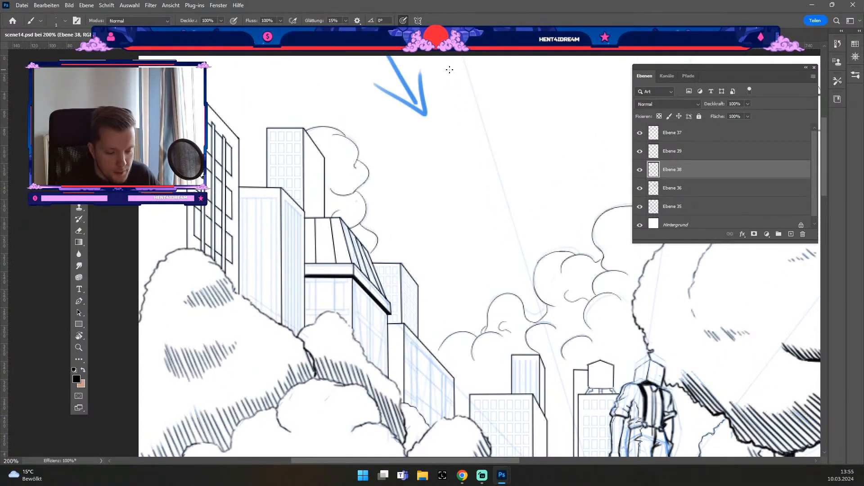
On sketch layer Ebene 35, outline the sketched windows on the front face of the tall building behind with the Polygonal Lasso.
click(639, 208)
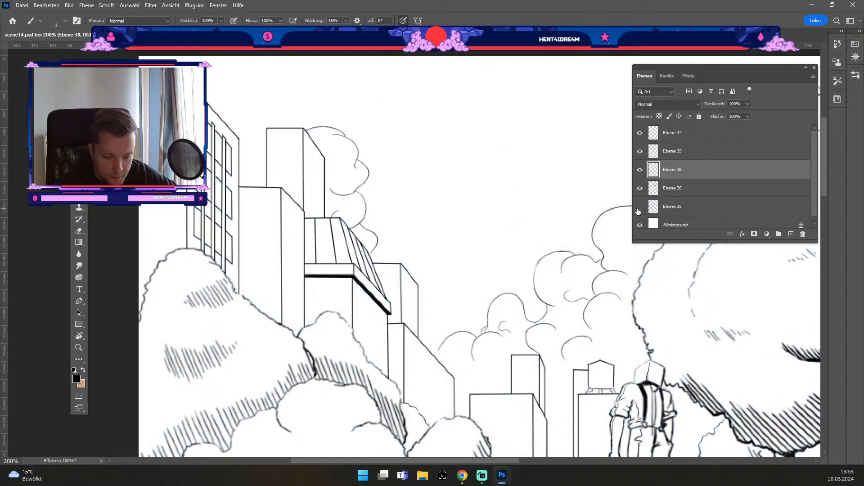
click(639, 207)
click(692, 209)
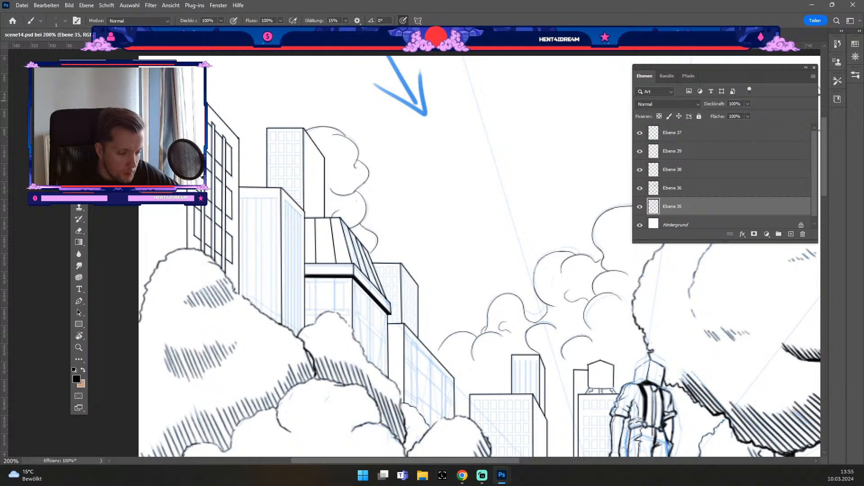
key(l)
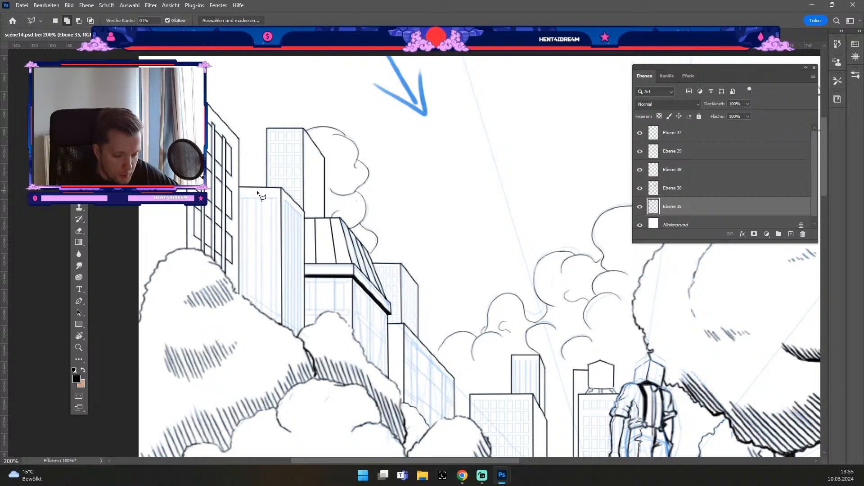
mouse_move(257, 192)
mouse_down()
mouse_move(302, 212)
mouse_move(315, 202)
mouse_move(314, 130)
mouse_up()
click(312, 128)
click(280, 105)
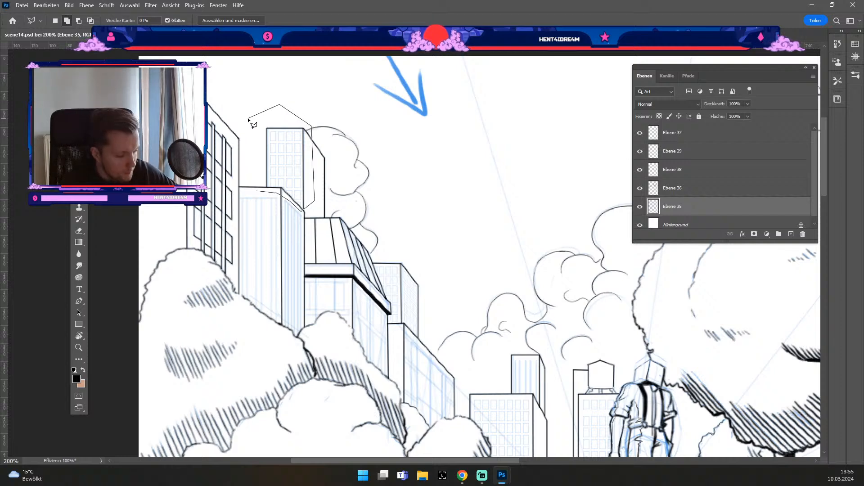
key(BackSpace)
key(BackSpace)
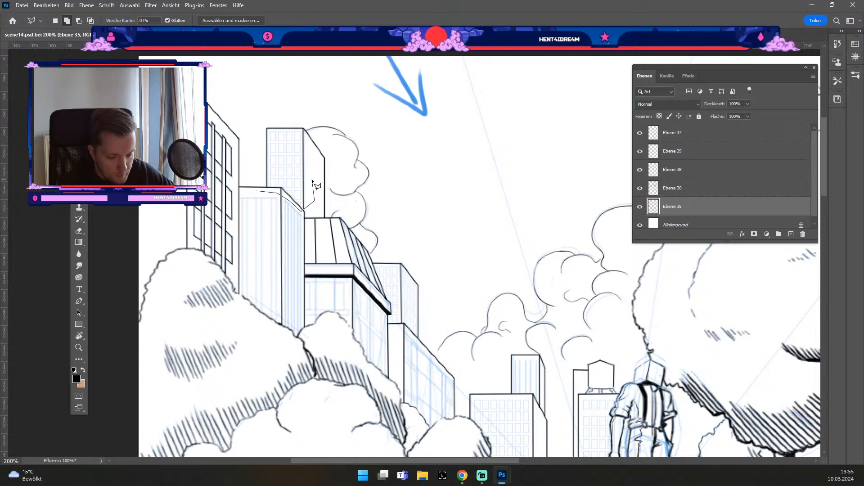
key(BackSpace)
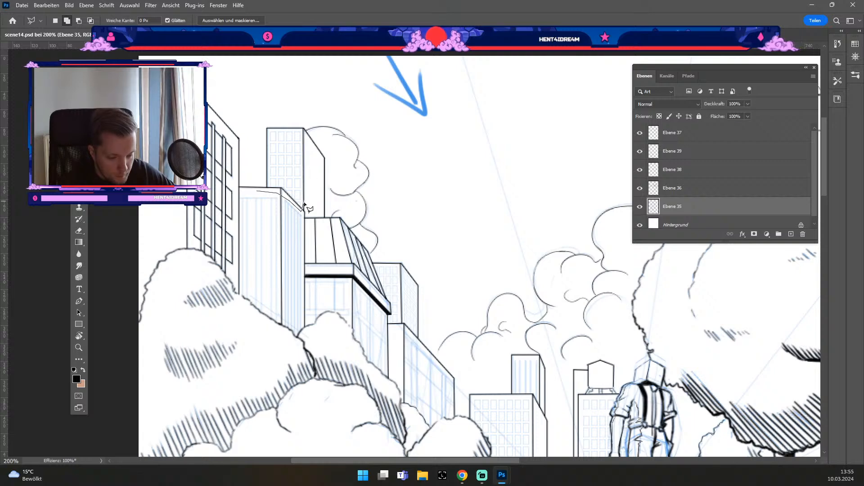
click(302, 131)
click(268, 131)
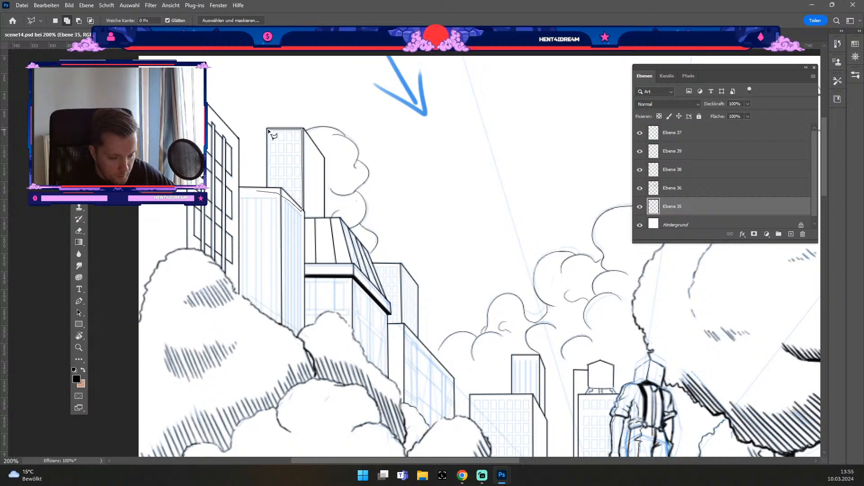
click(259, 192)
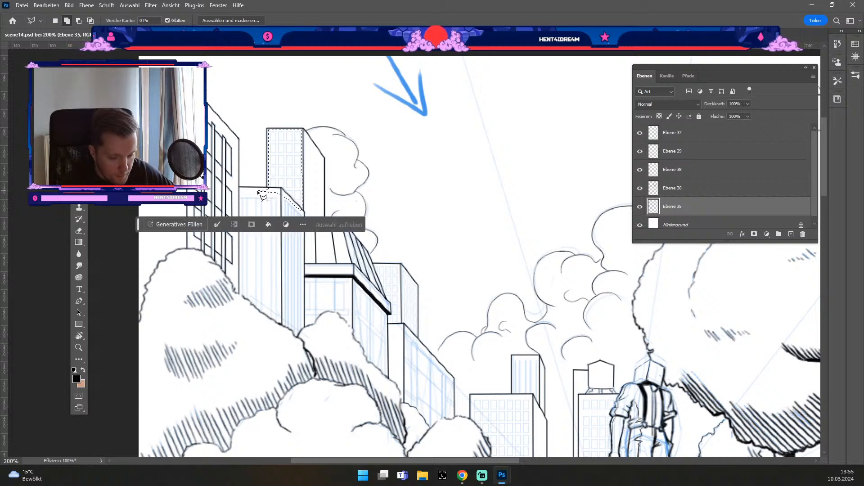
Copy the selected windows to a new layer and turn them black with Hue/Saturation, setting Lightness to -100.
right_click(278, 172)
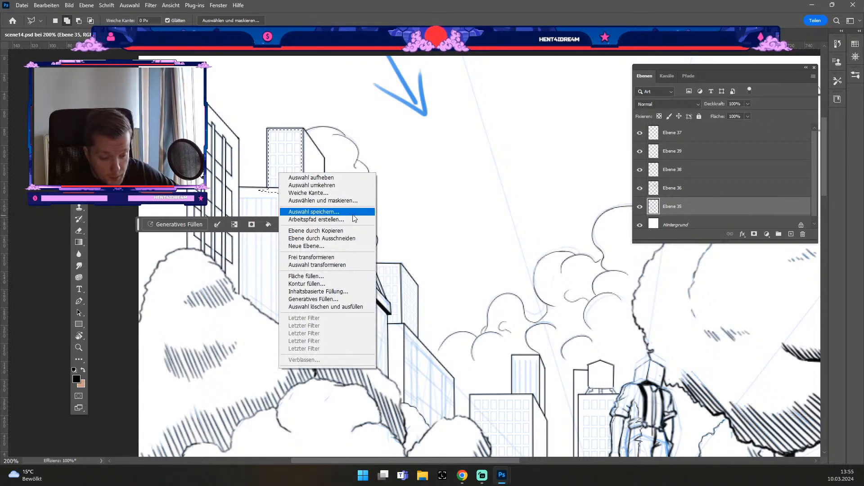
click(351, 231)
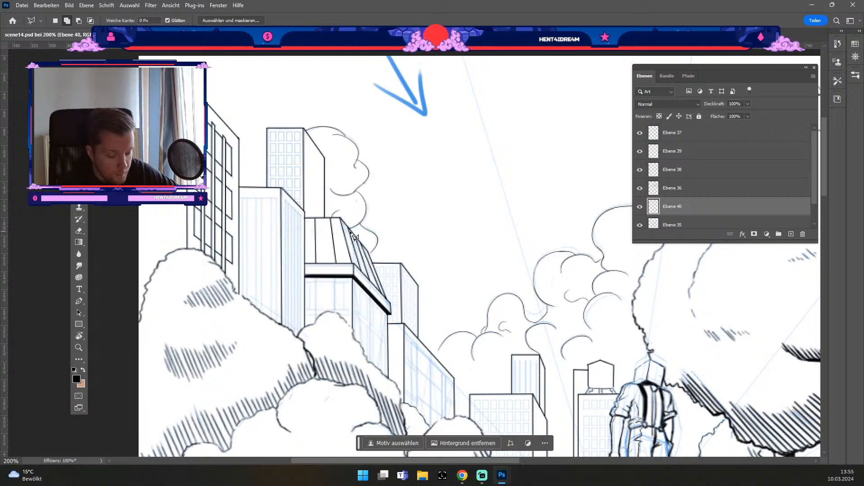
key(i)
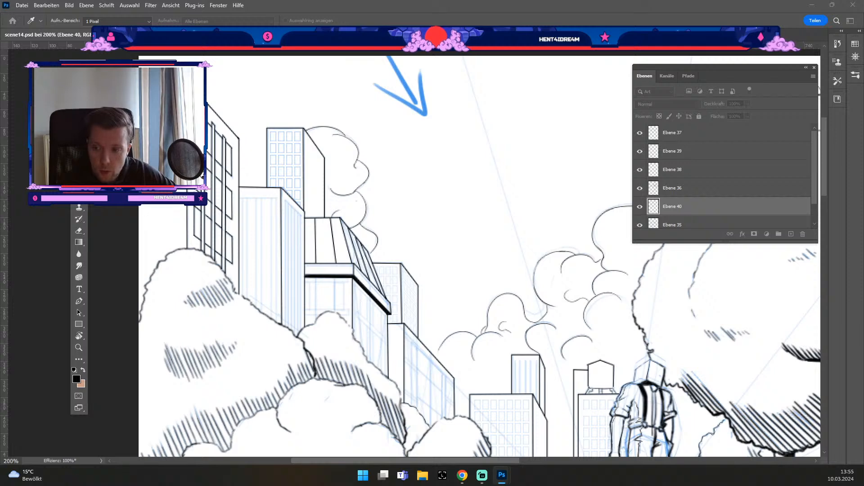
key(ctrl+u)
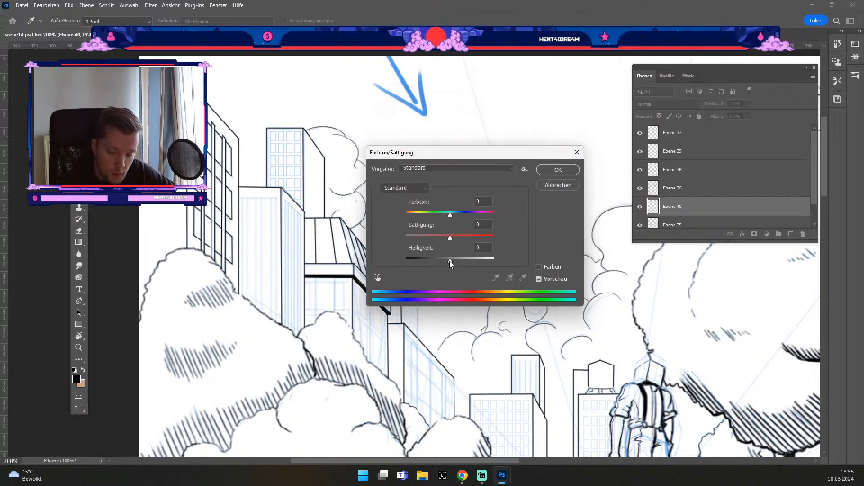
drag(451, 264, 345, 264)
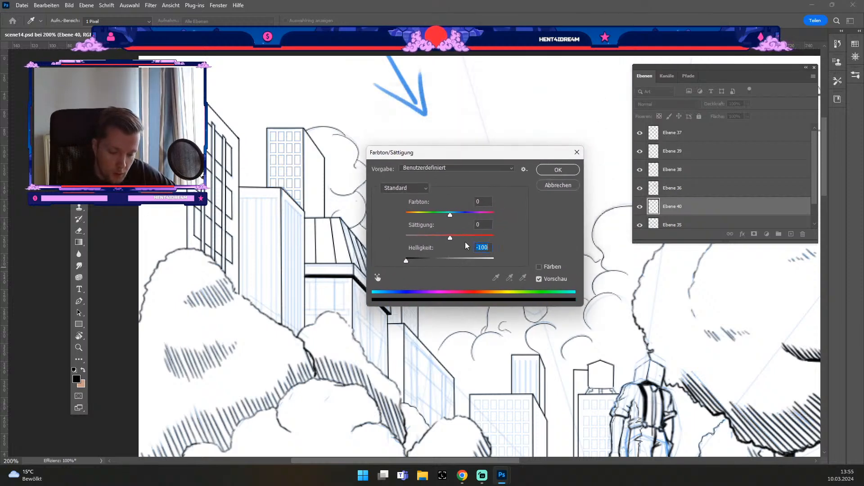
click(556, 170)
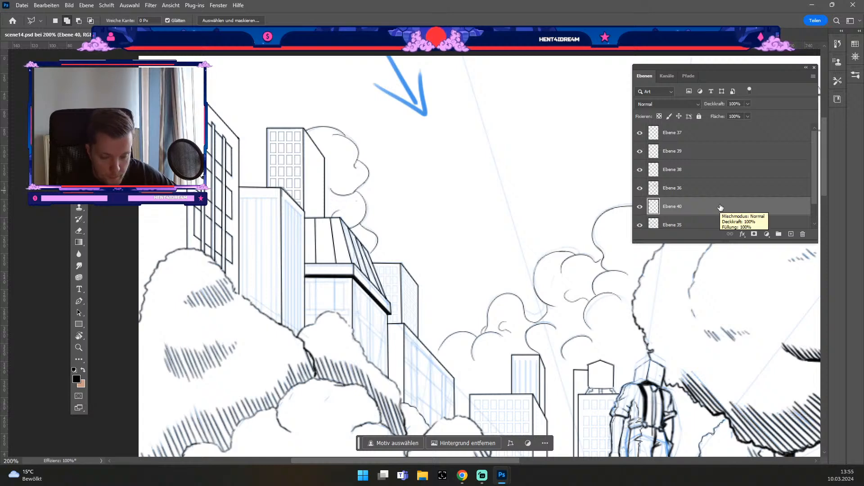
Duplicate layer Ebene 40 to strengthen the window lines, and compare the drawing with the copy hidden and shown.
drag(725, 206, 791, 233)
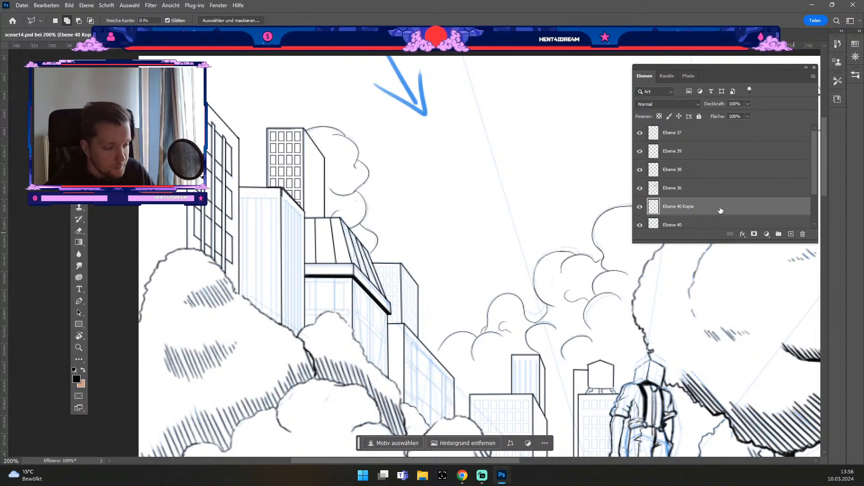
key(e)
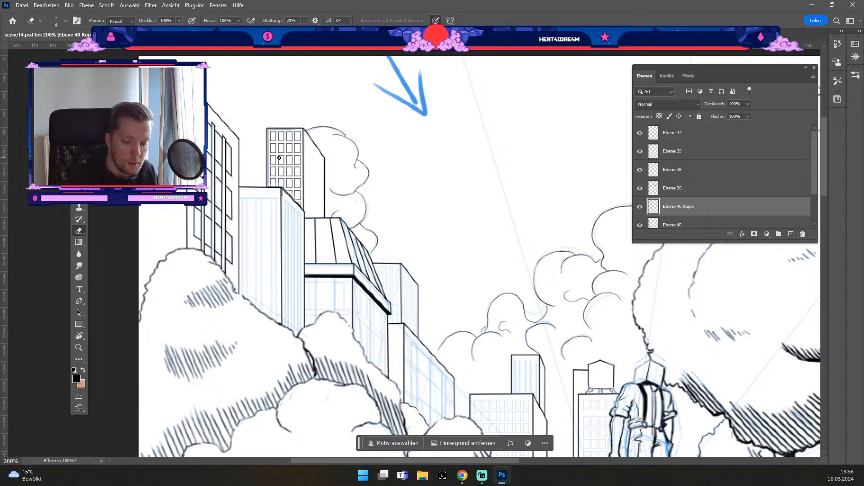
key(ctrl+z)
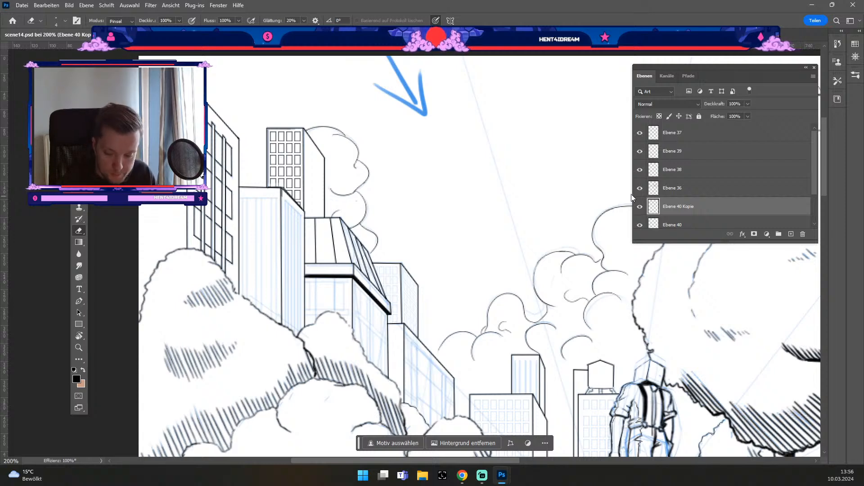
click(639, 208)
click(640, 209)
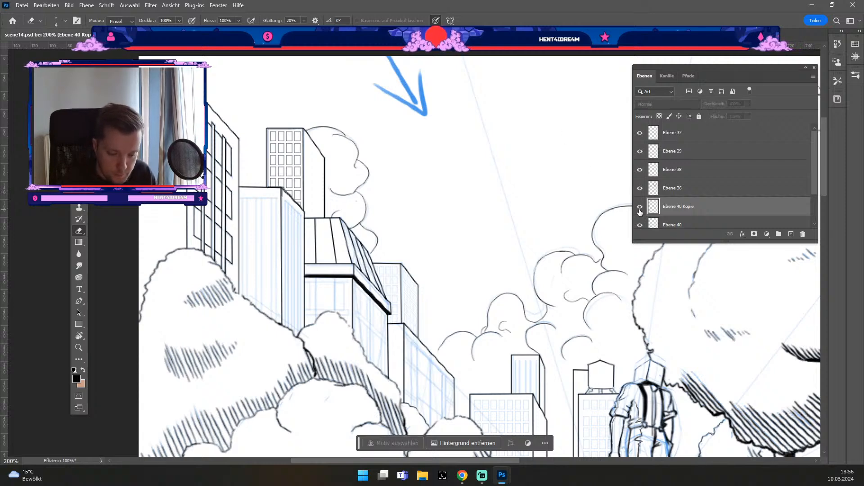
Merge the duplicate window layer Ebene 40 Kopie into Ebene 40, and compare the drawing with the merged layer hidden and shown.
click(639, 223)
click(640, 224)
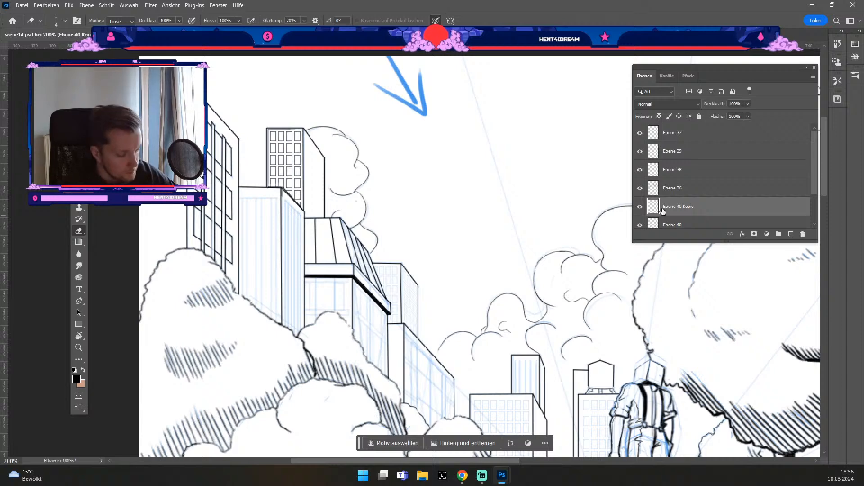
key(ctrl+e)
click(639, 207)
click(640, 207)
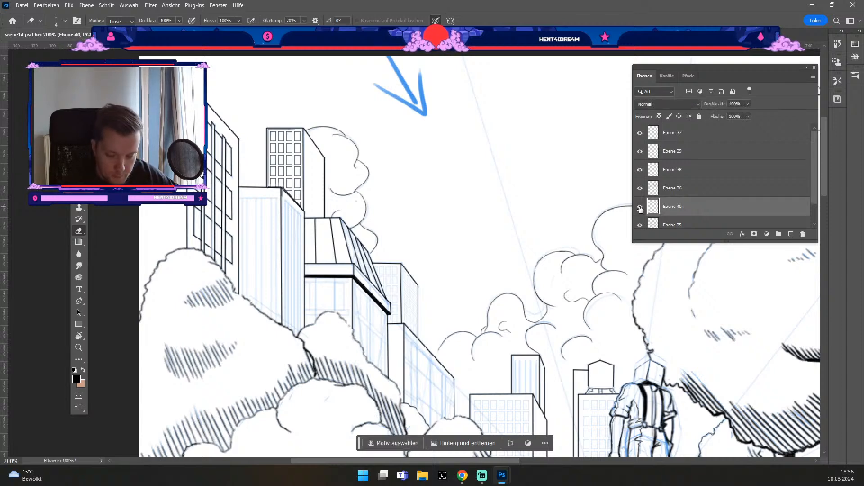
click(639, 206)
click(639, 206)
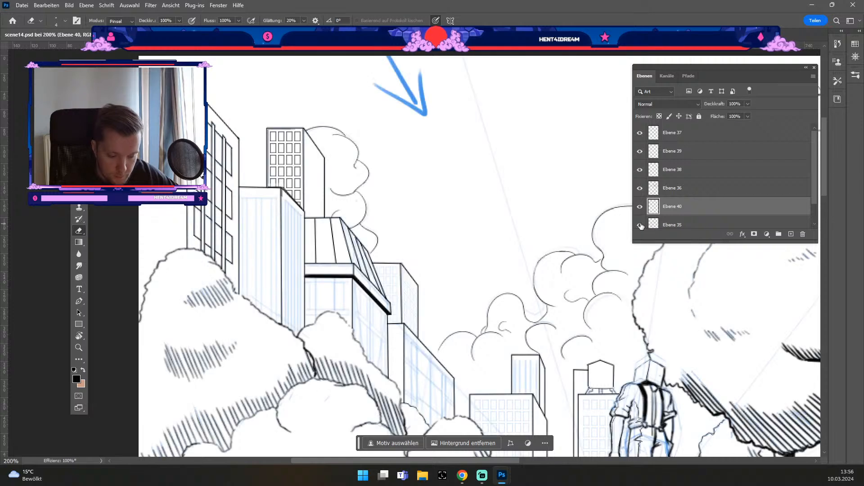
On layer Ebene 35, ink the top edge and vertical window strips on the front face of the building left of the domed-roof one.
click(694, 225)
scroll(479, 252, down, 2)
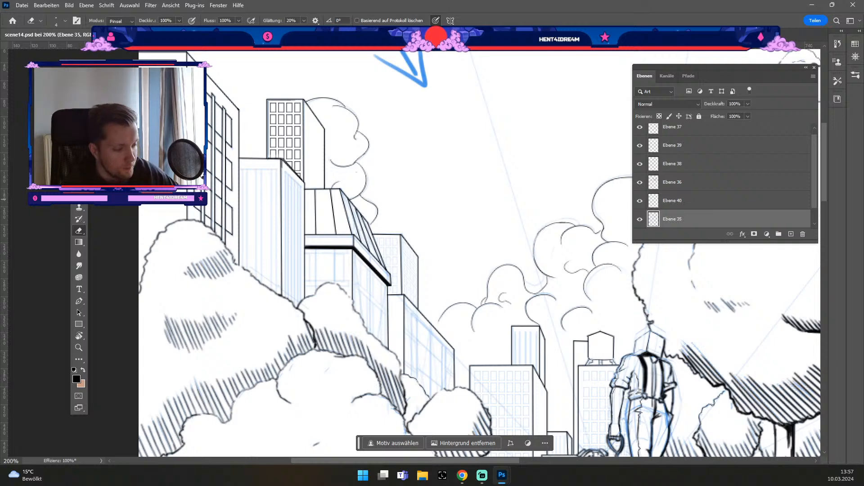
key(b)
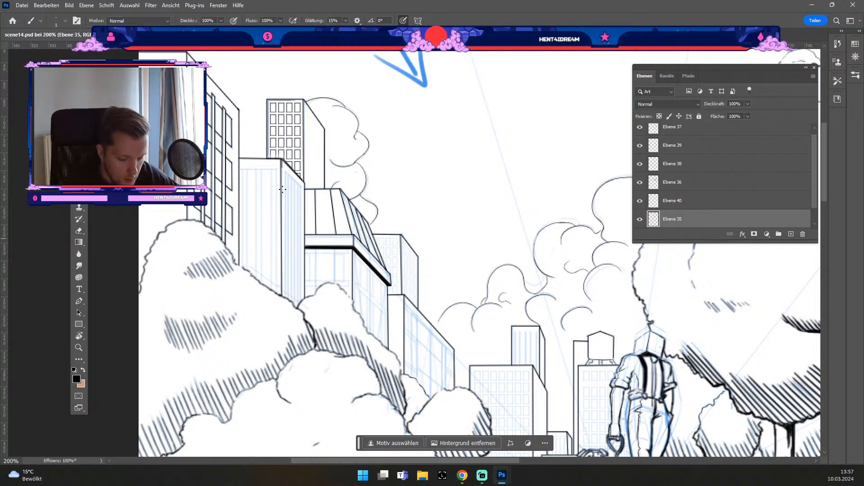
drag(277, 170, 276, 294)
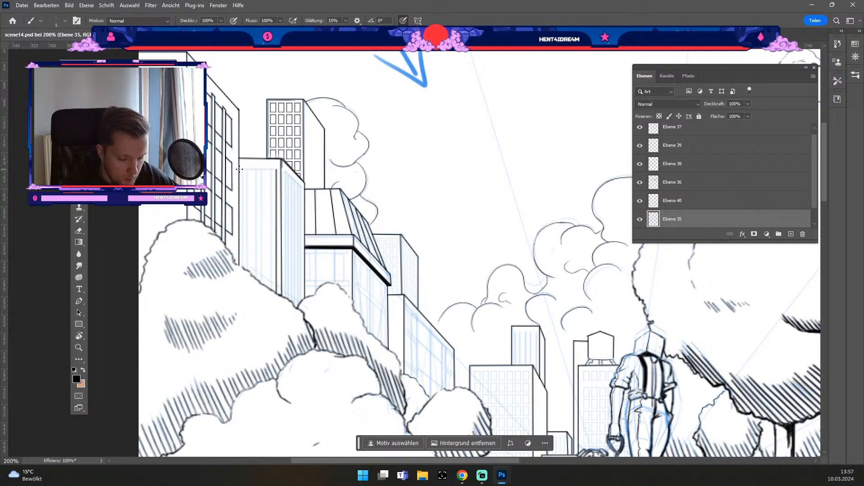
drag(239, 169, 276, 169)
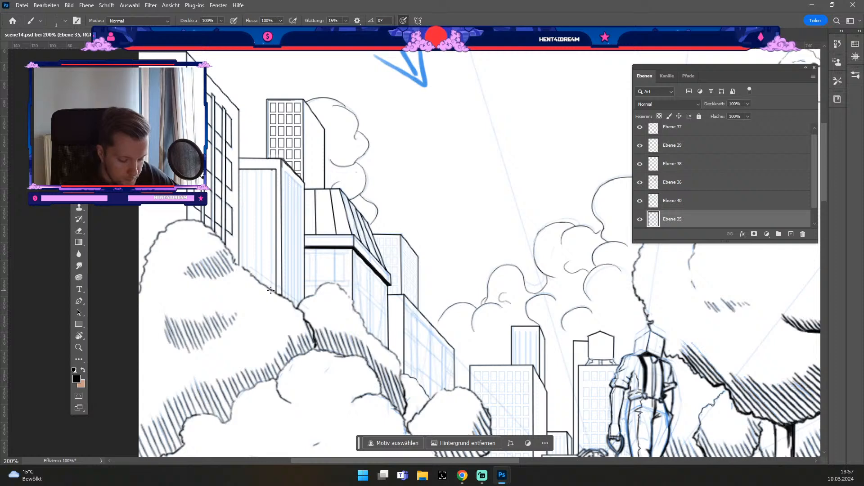
drag(271, 290, 271, 170)
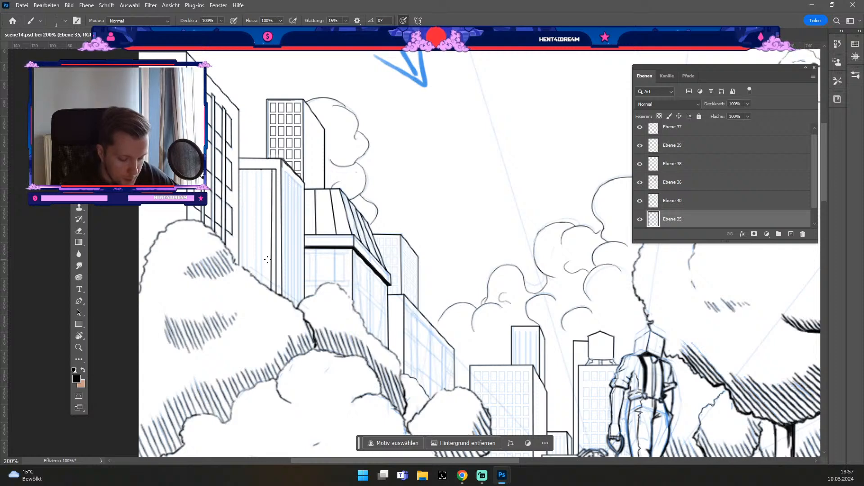
drag(261, 282, 256, 170)
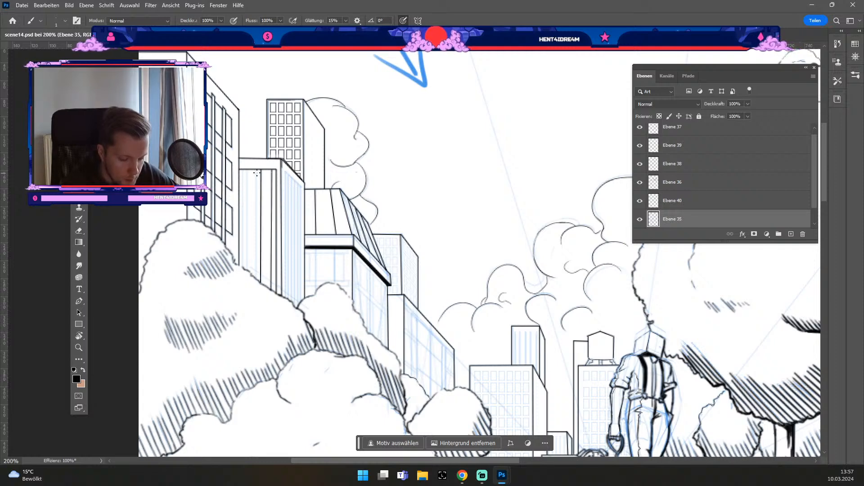
shift+click(255, 278)
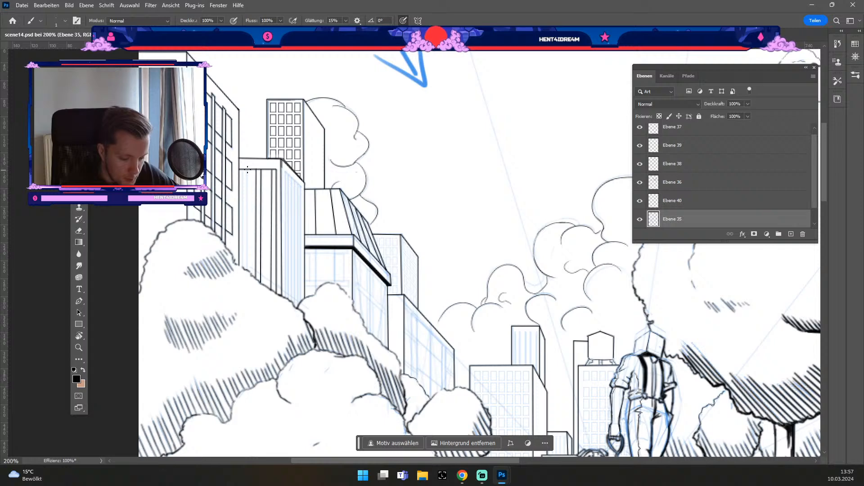
drag(246, 169, 247, 270)
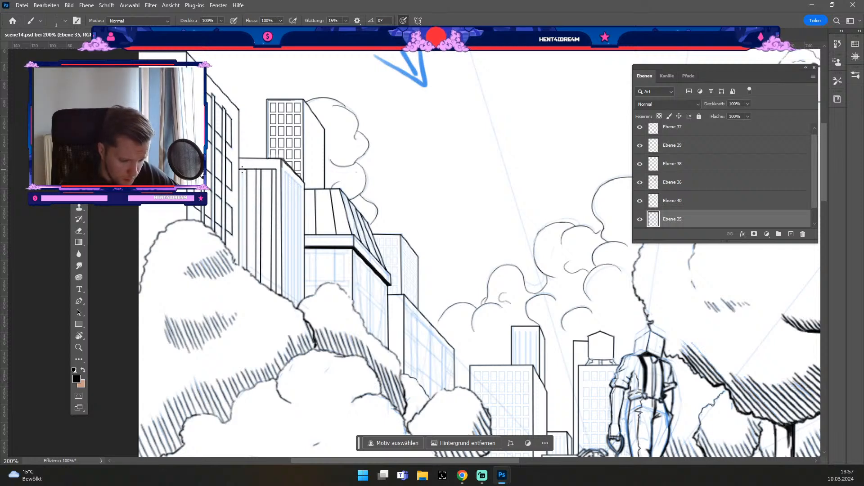
shift+click(243, 265)
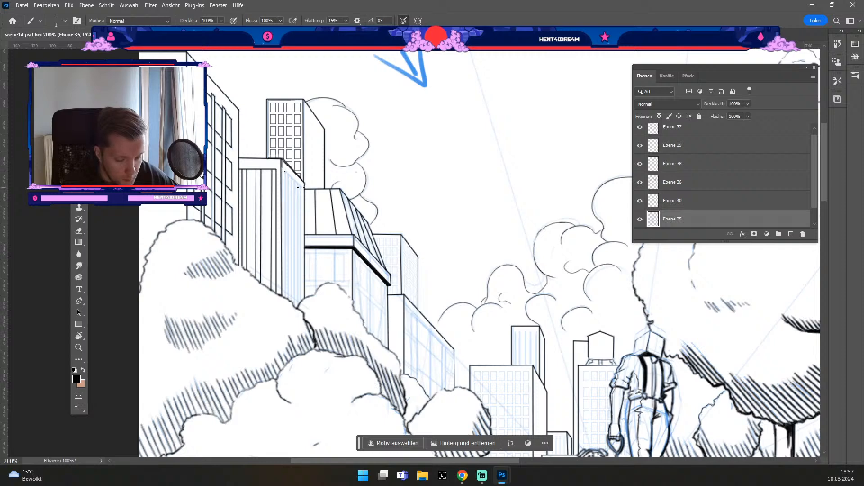
Ink the slanted top edge and the vertical window strips on the side face of the same building with straight brush lines.
shift+click(300, 187)
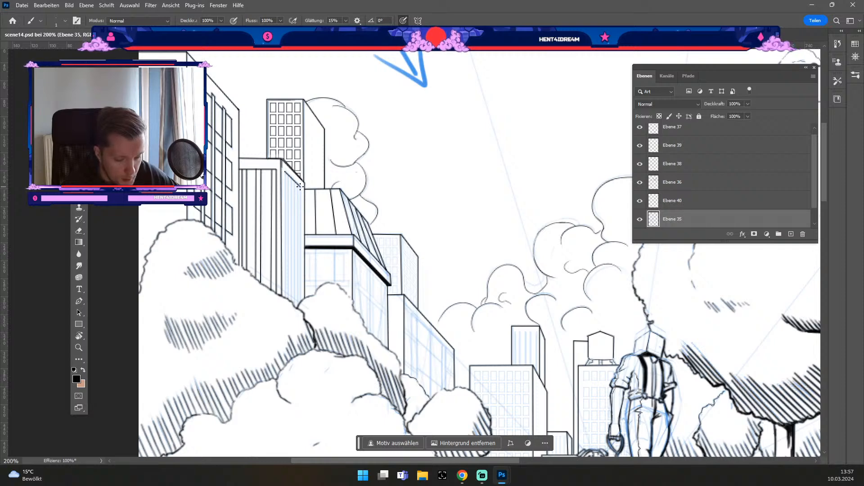
shift+click(300, 298)
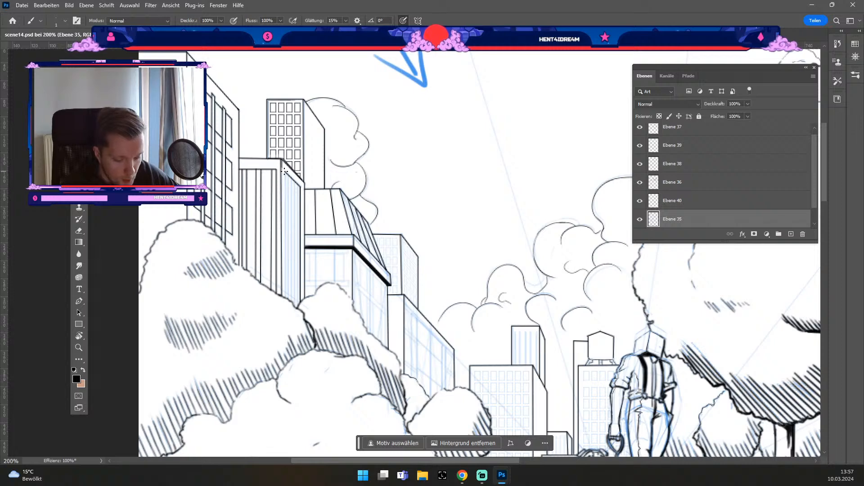
shift+click(285, 296)
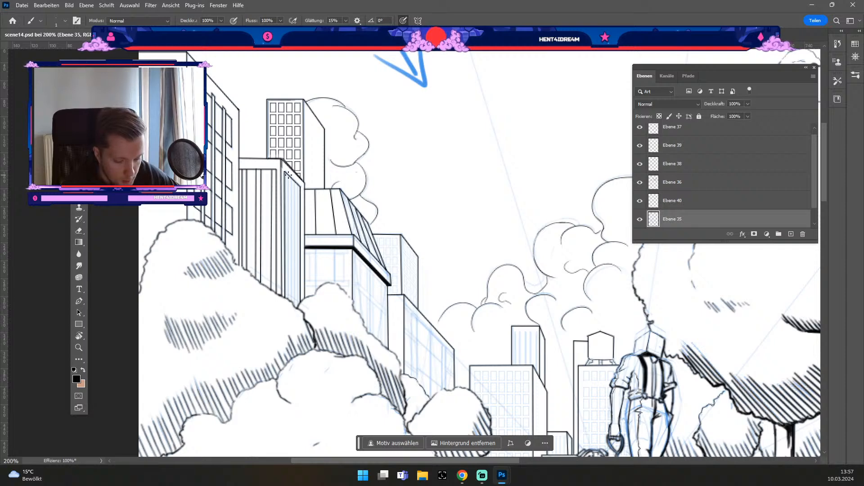
click(289, 296)
shift+click(289, 175)
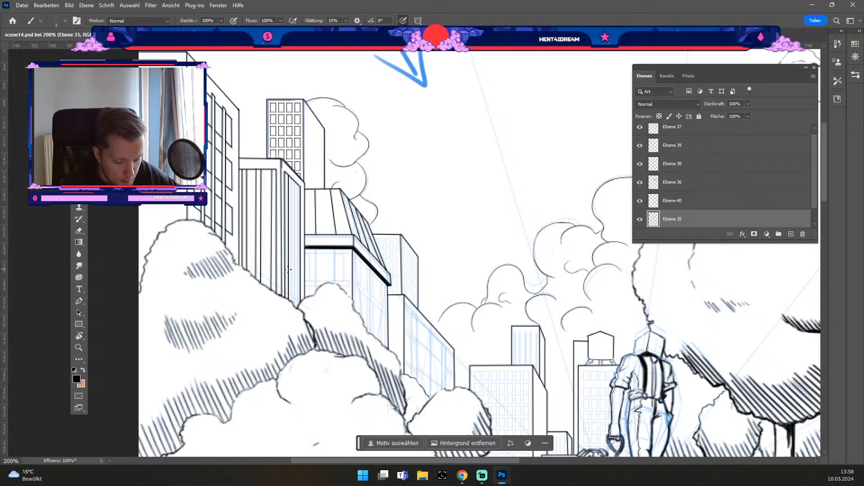
shift+click(291, 301)
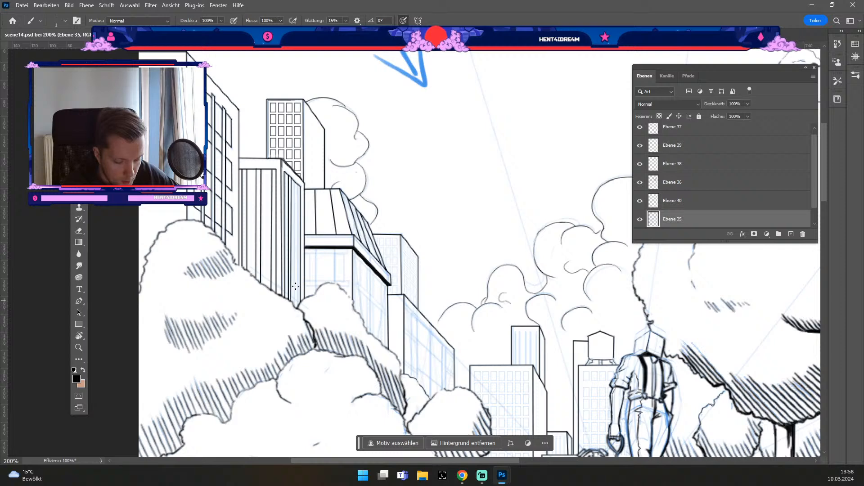
key(ctrl+z)
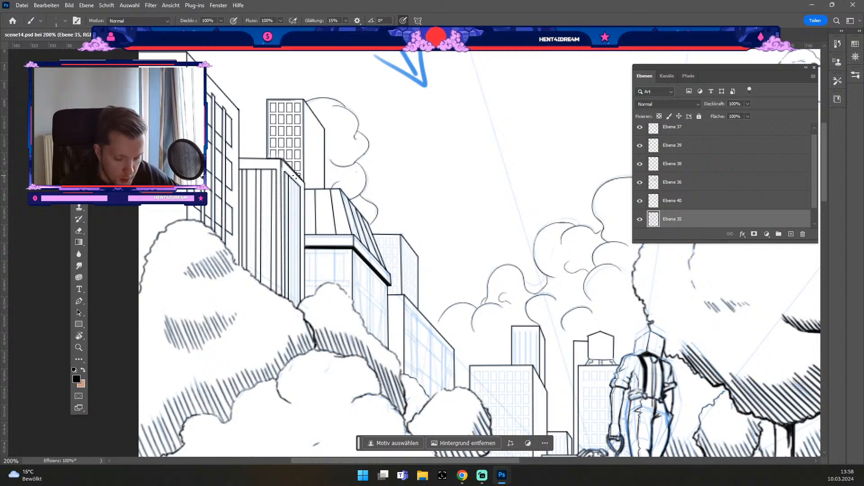
shift+click(290, 301)
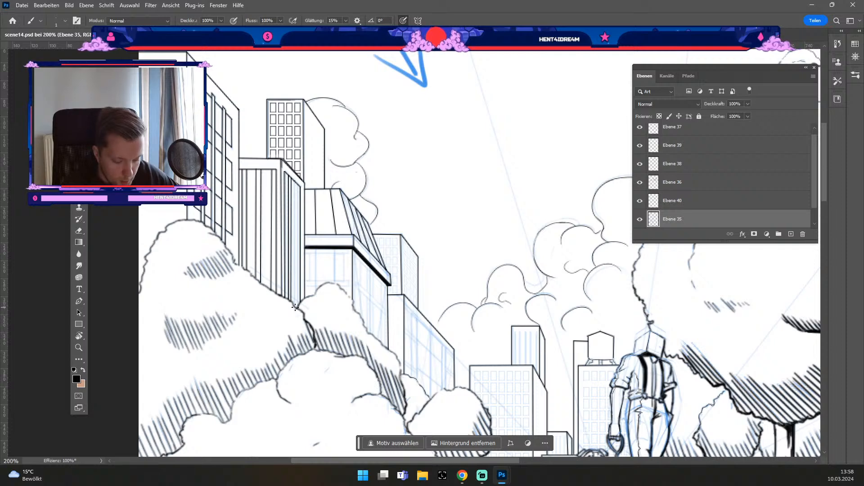
shift+click(297, 181)
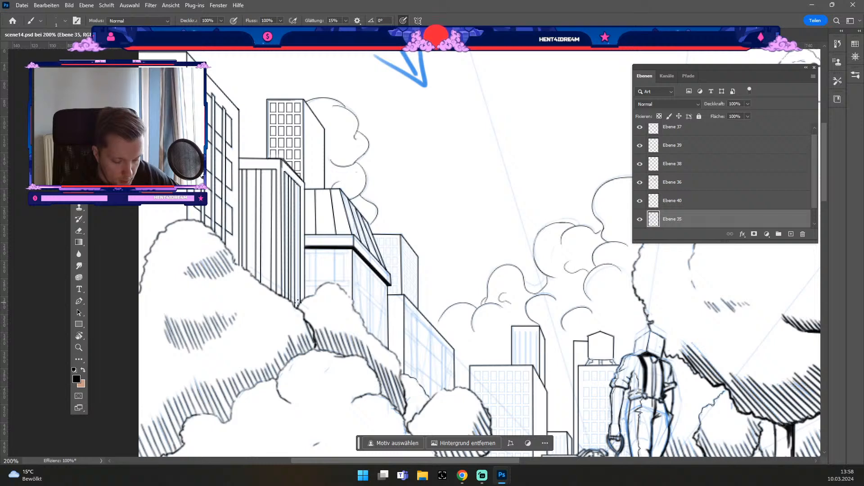
shift+click(297, 305)
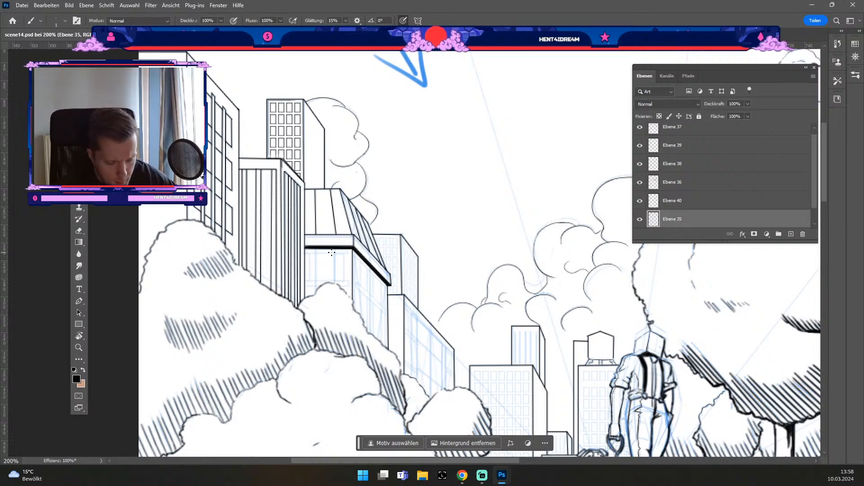
Ink the horizontal lines bounding the window row on the front face of the building with the sloped roof.
key(space)
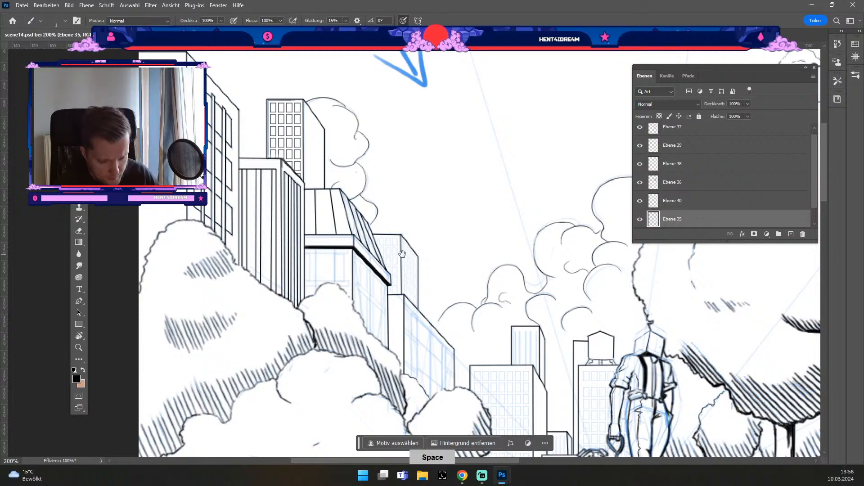
drag(402, 251, 303, 138)
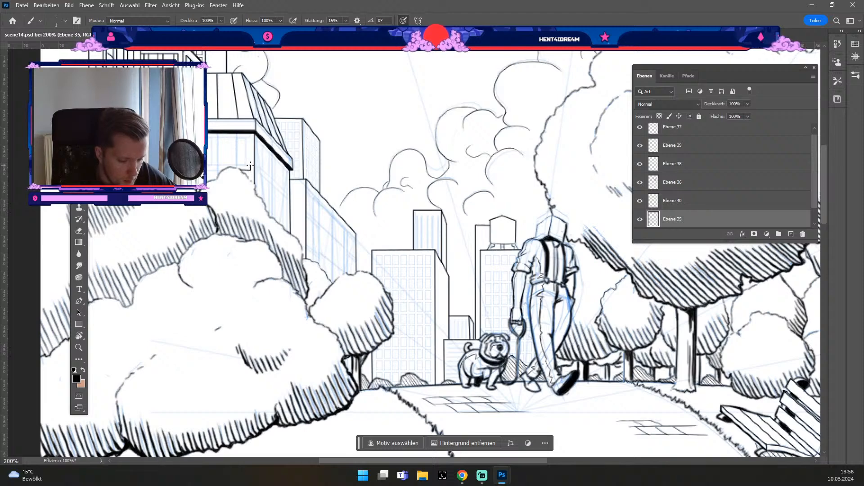
drag(250, 166, 208, 165)
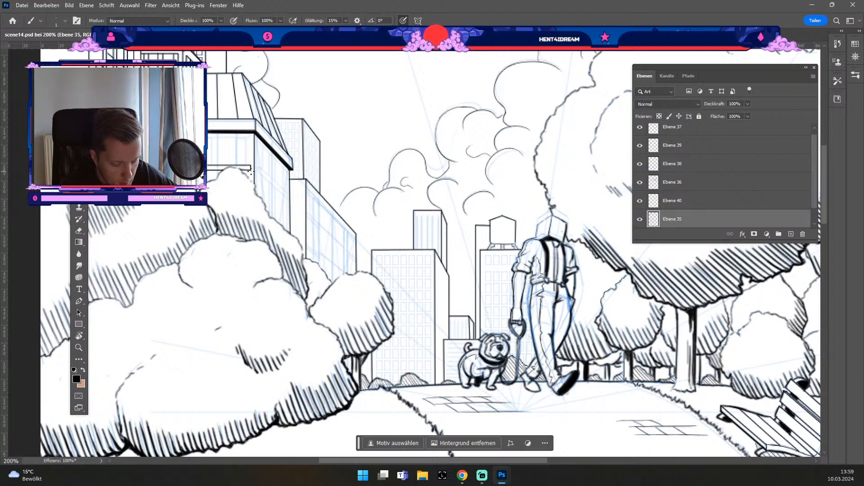
shift+click(251, 172)
key(ctrl+z)
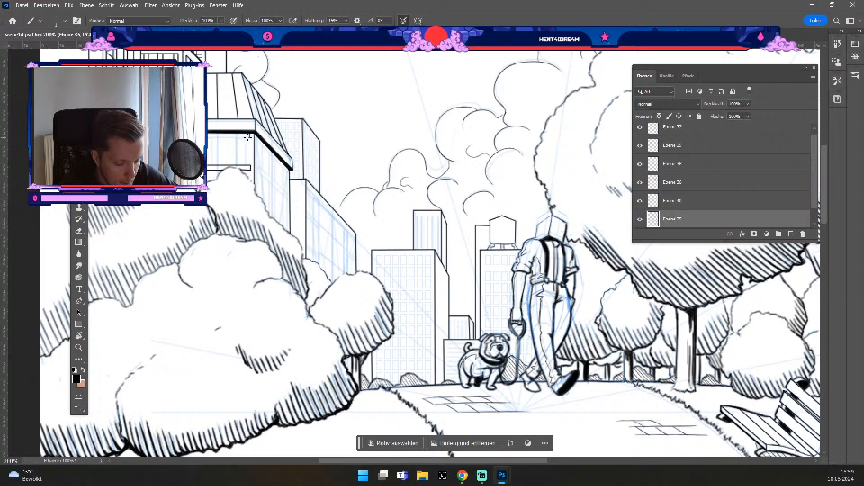
drag(249, 138, 223, 138)
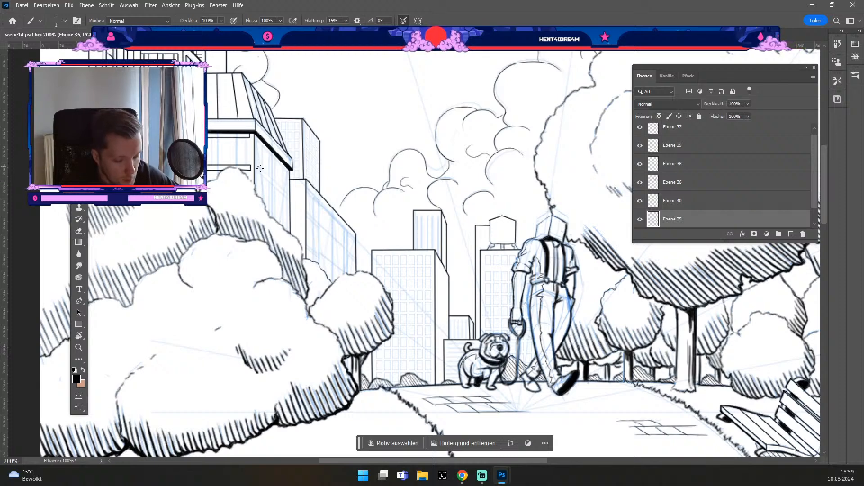
Ink the slanted floor band on the sloped-roof building's side face and the vertical window dividers on its front face.
shift+click(287, 193)
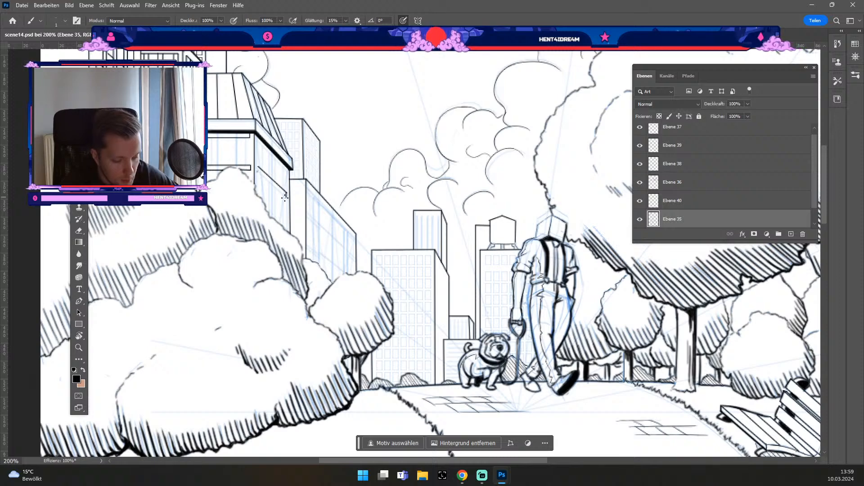
click(285, 196)
shift+click(258, 171)
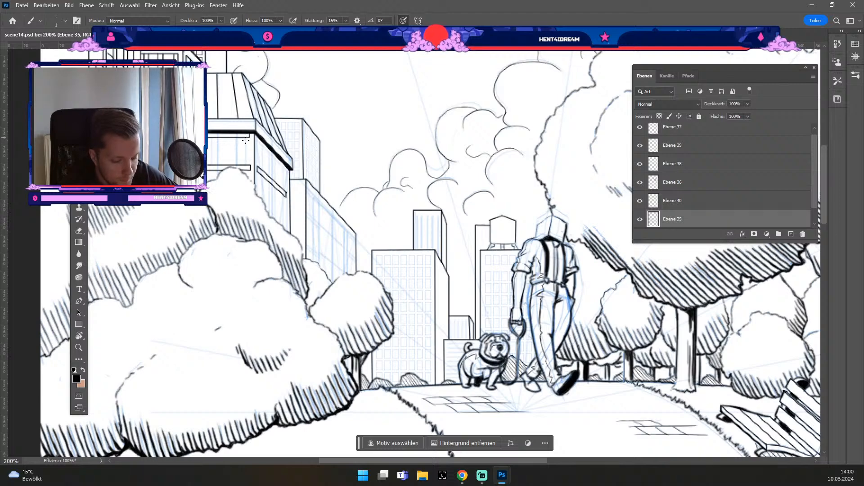
drag(245, 141, 246, 162)
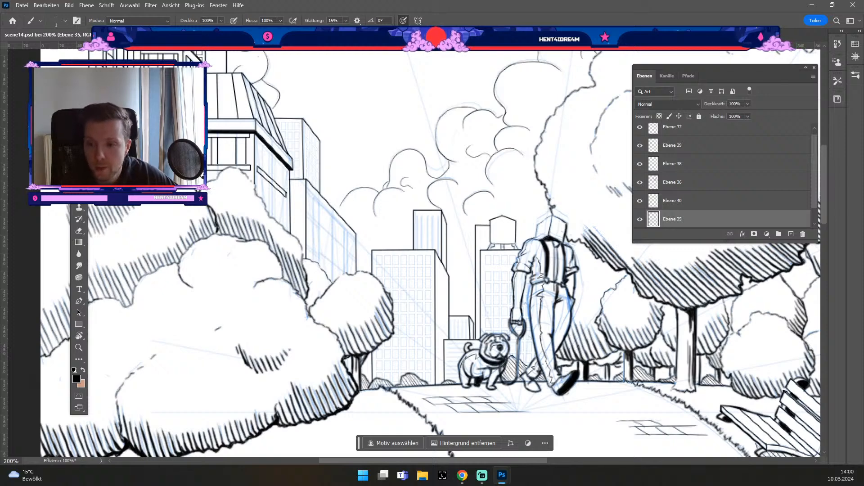
key(alt+Tab)
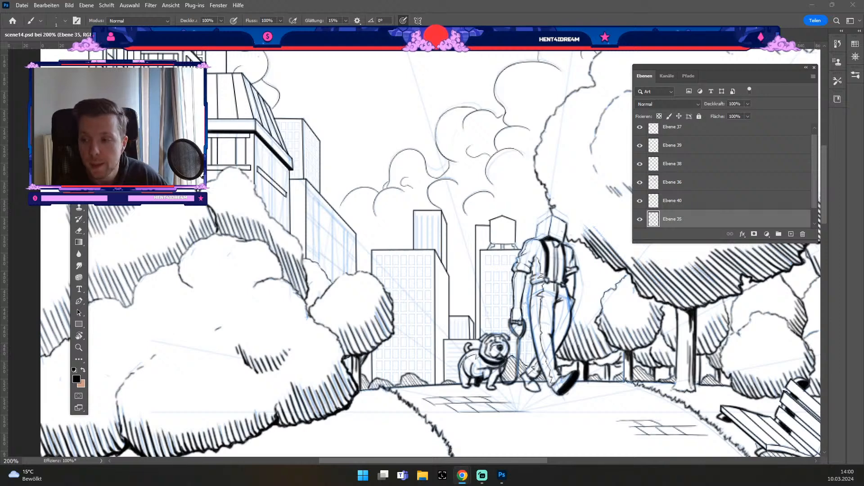
click(489, 8)
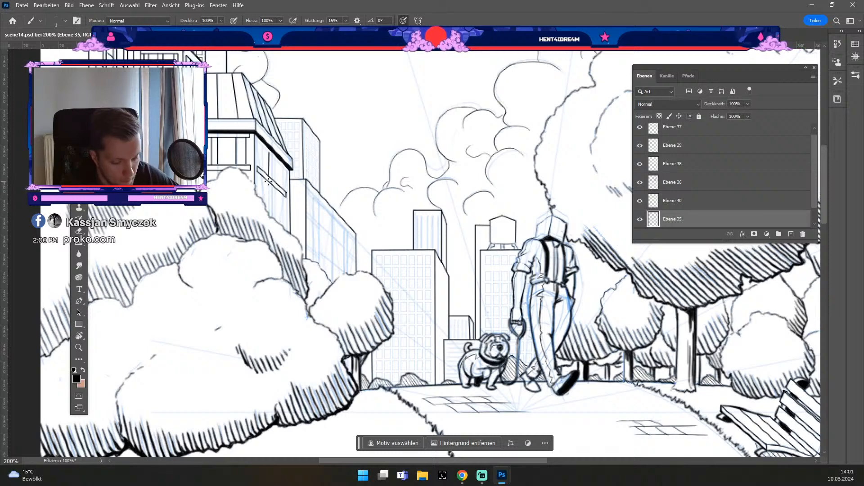
Ink the vertical window lines above and below the slanted band on the side face of the sloped-roof building.
drag(268, 182, 269, 213)
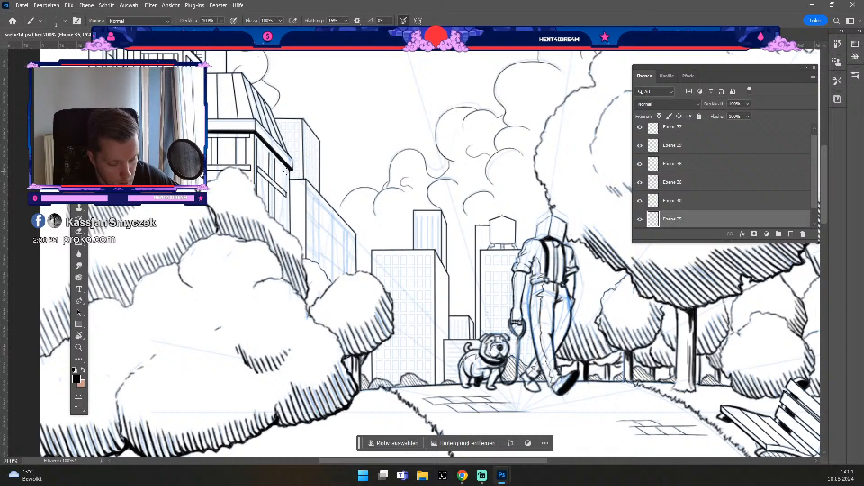
drag(286, 171, 287, 191)
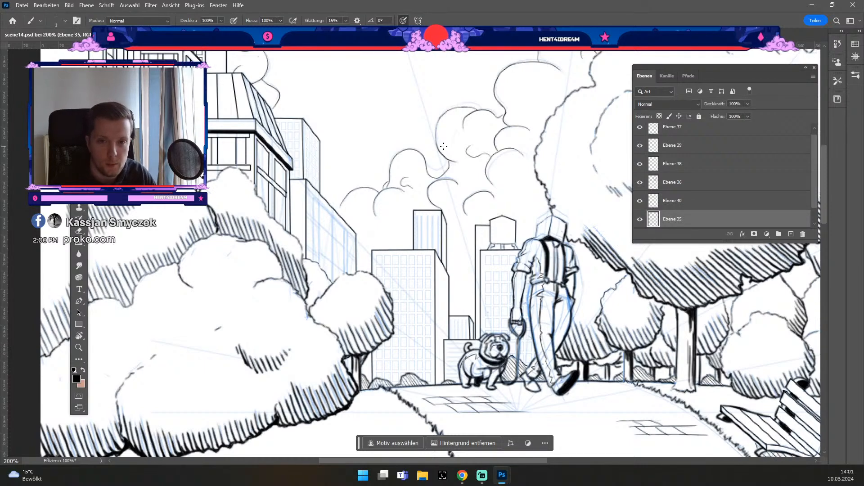
Trim stray lines around the slanted band on the sloped-roof building's side face with the Eraser and ink a straight brush line there.
key(e)
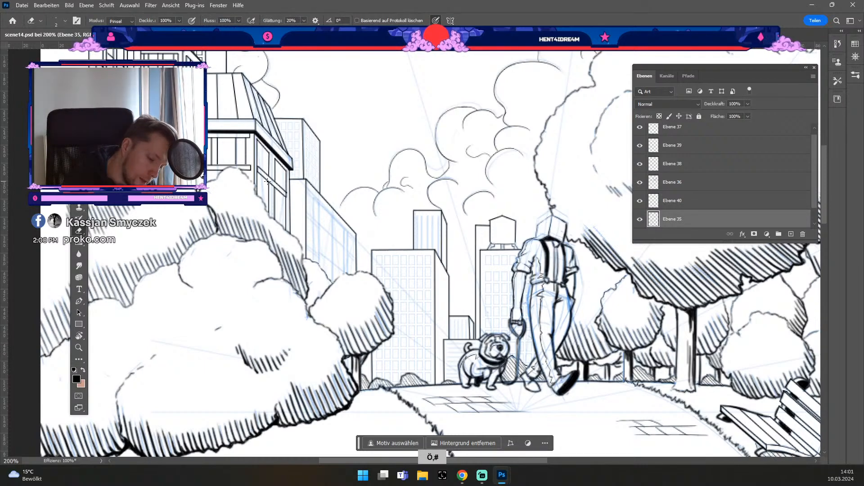
key(odiaeresis)
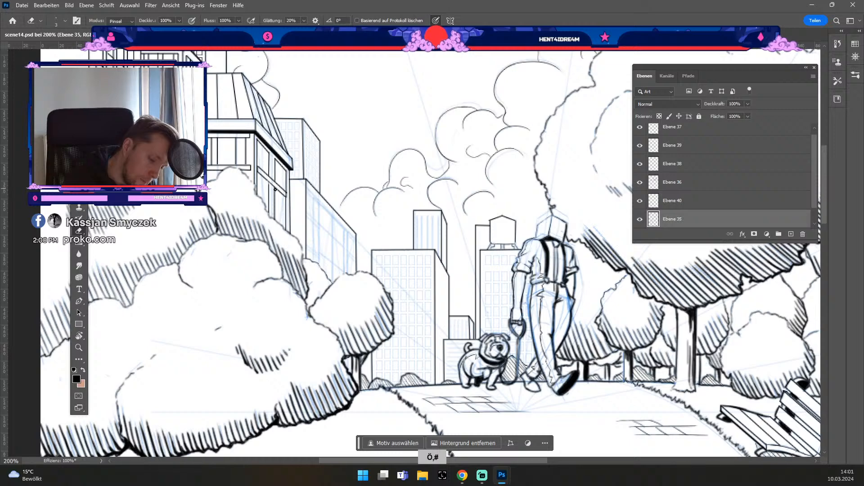
key(odiaeresis)
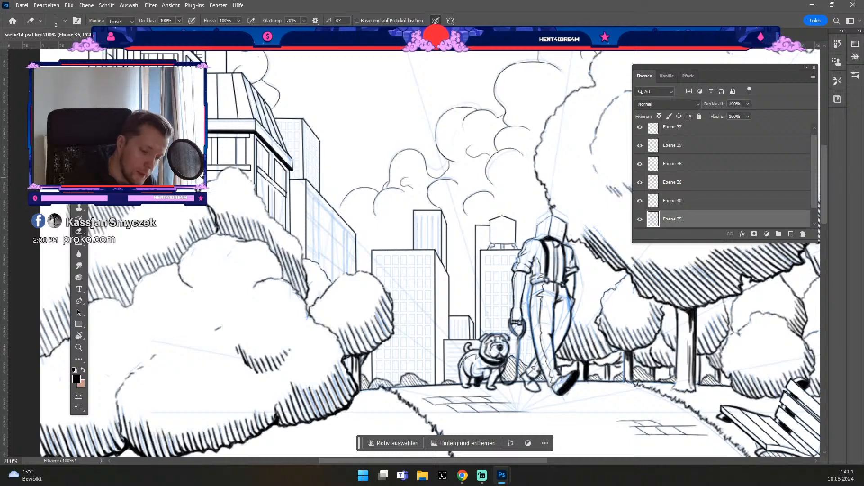
key(b)
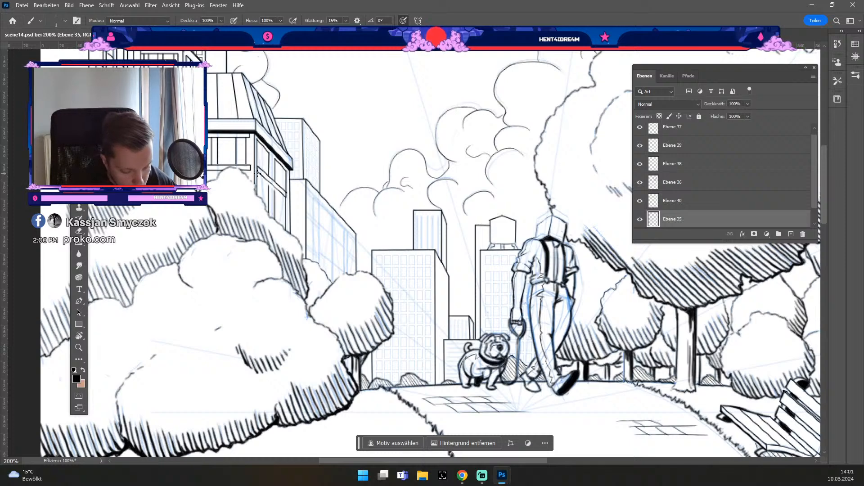
shift+click(284, 197)
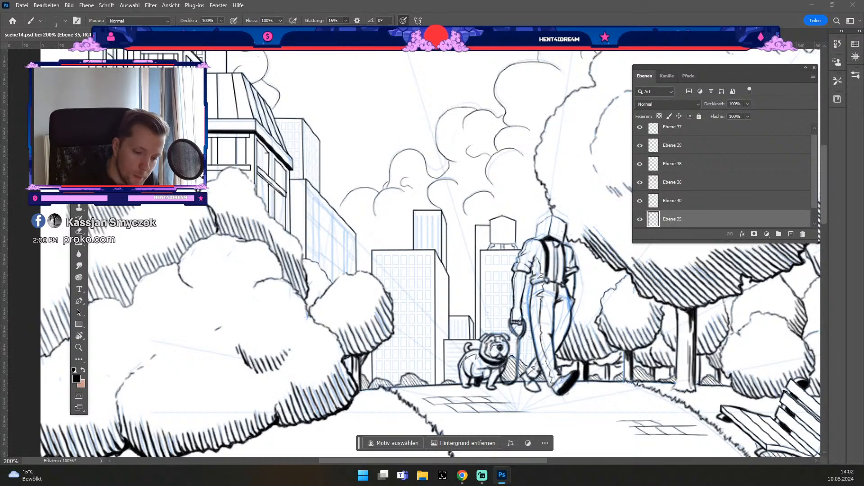
Clean up the window line ends just beneath the roof edge on the sloped-roof building's side face with a resized Eraser.
key(e)
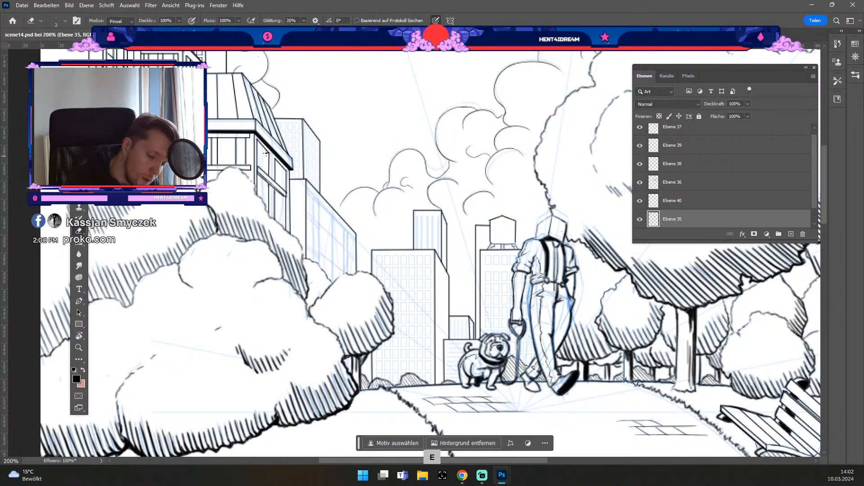
key(odiaeresis)
key(numbersign)
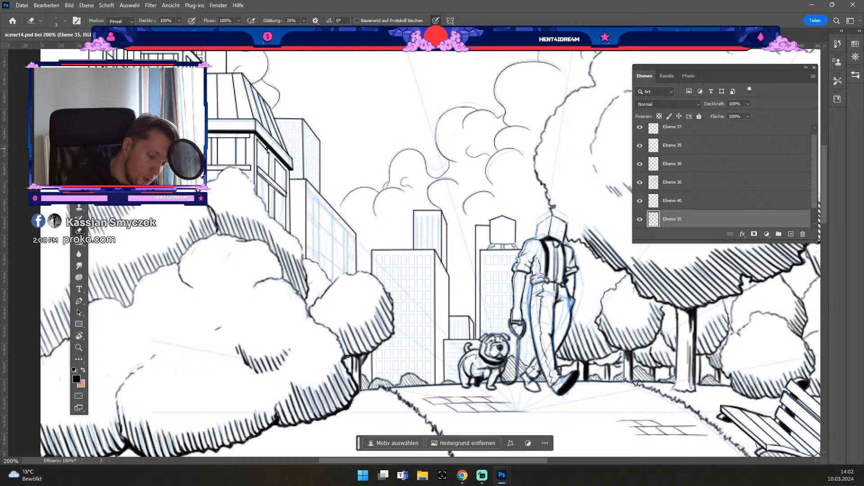
key(b)
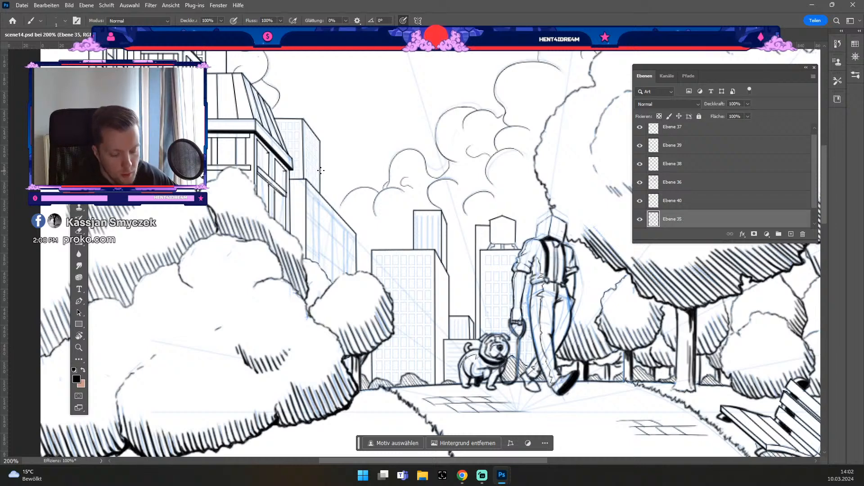
key(e)
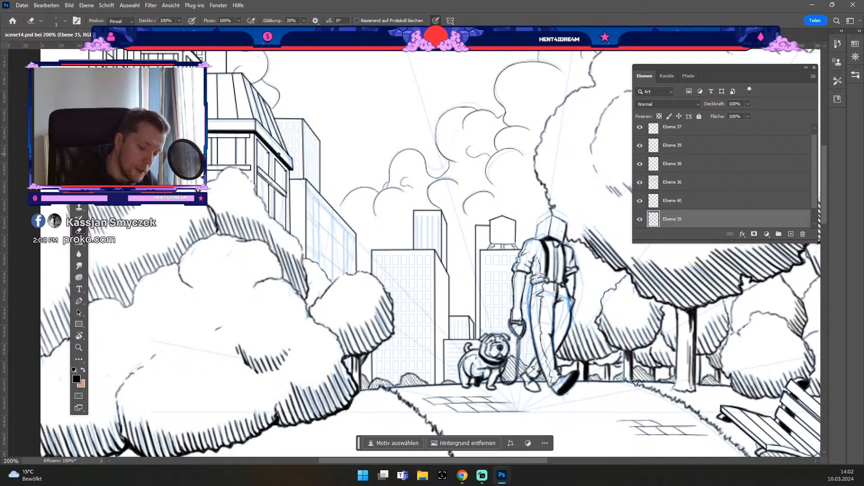
key(b)
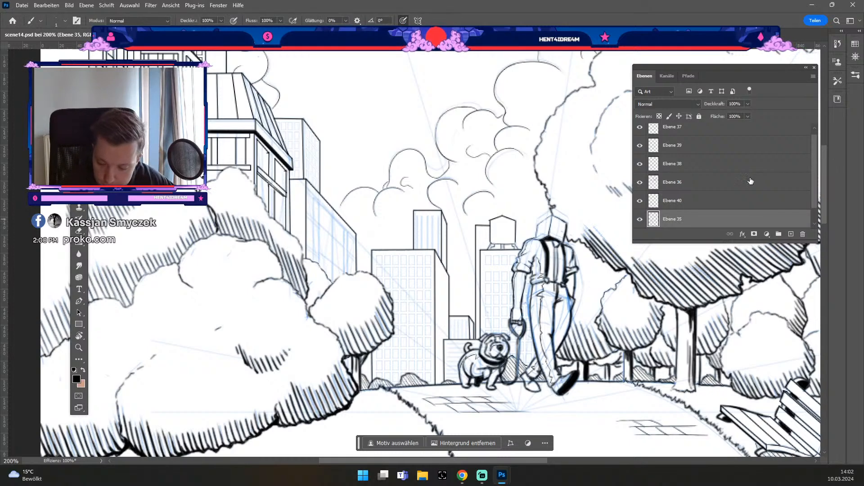
Add a new empty layer directly above the background layer Hintergrund.
scroll(750, 181, down, 1)
click(760, 221)
click(791, 233)
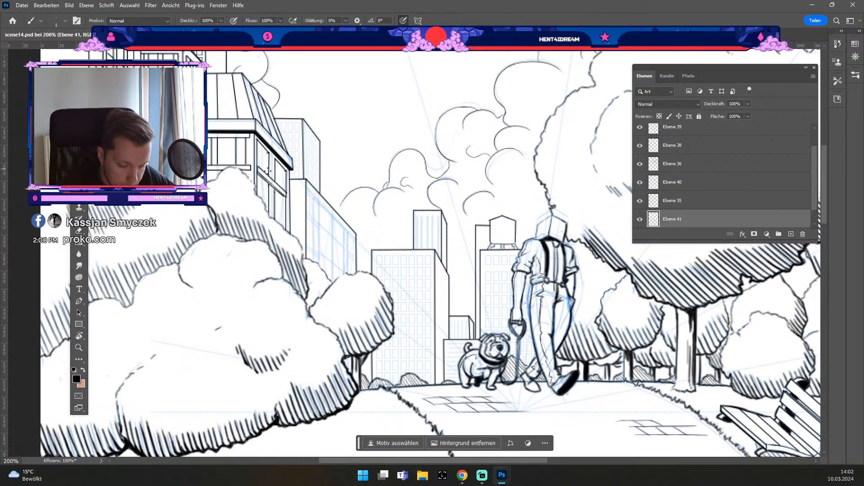
Switch layer Ebene 35 off and on repeatedly to check which line work it contains.
click(641, 201)
click(641, 201)
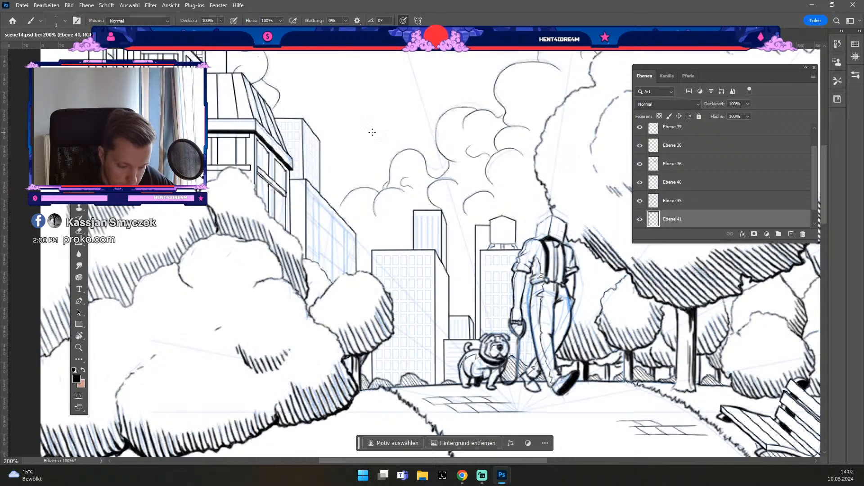
click(640, 203)
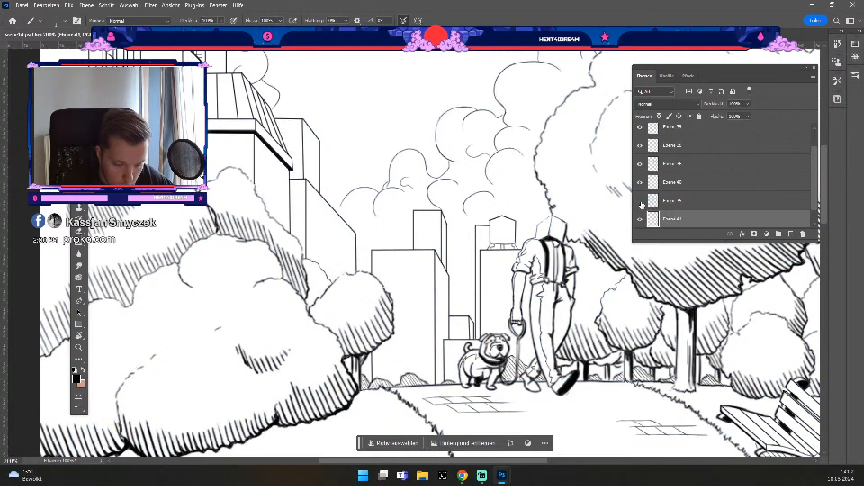
click(641, 203)
click(641, 203)
click(641, 203)
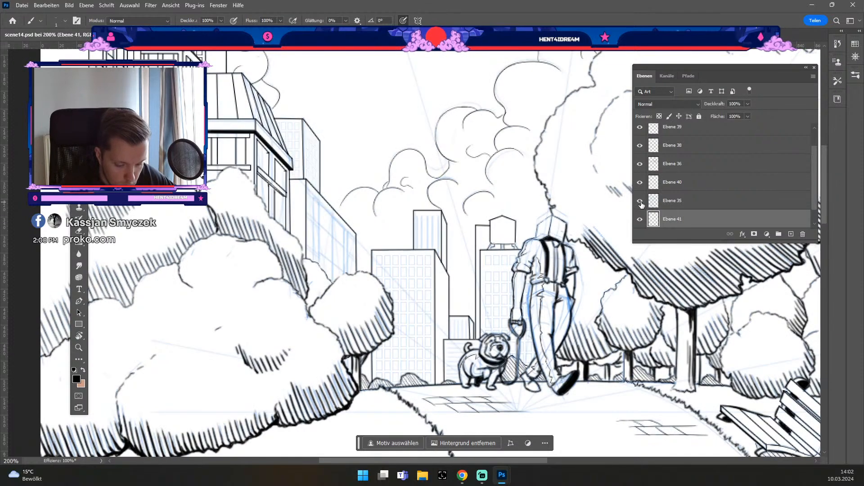
click(641, 203)
click(641, 203)
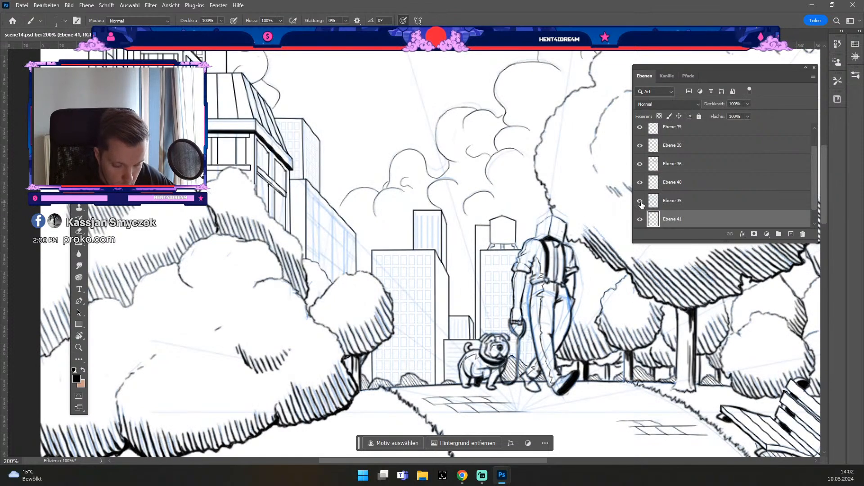
click(640, 203)
click(641, 203)
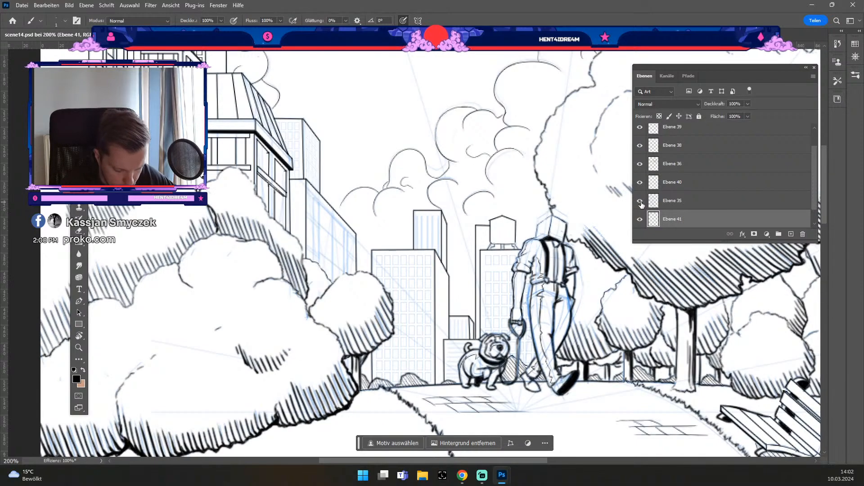
Inspect the document's paths and colour channels, comparing the page with the Blue channel hidden and shown.
key(ctrl+minus)
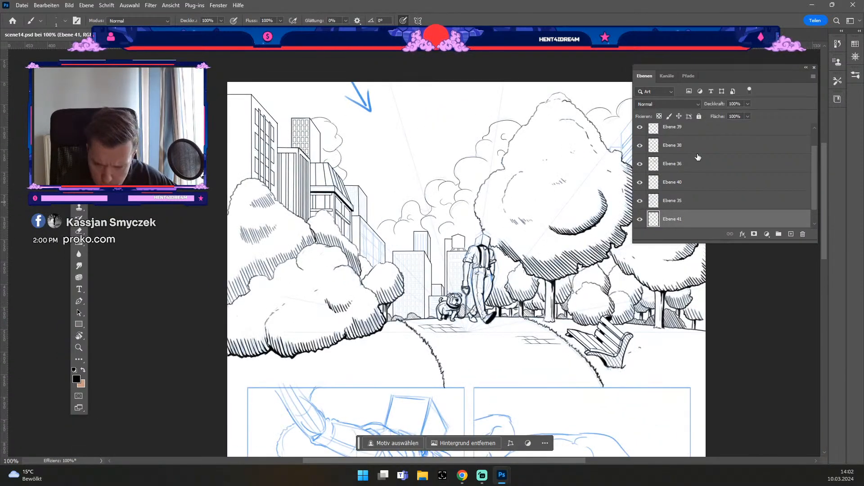
click(690, 76)
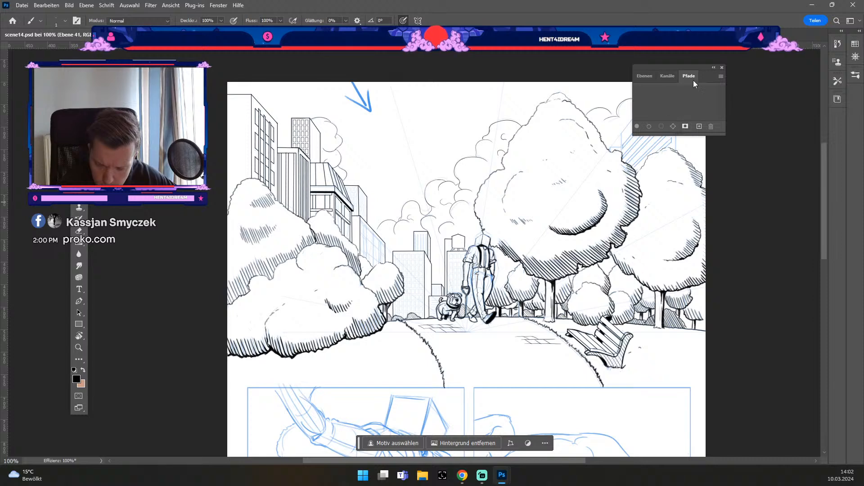
drag(722, 135, 814, 207)
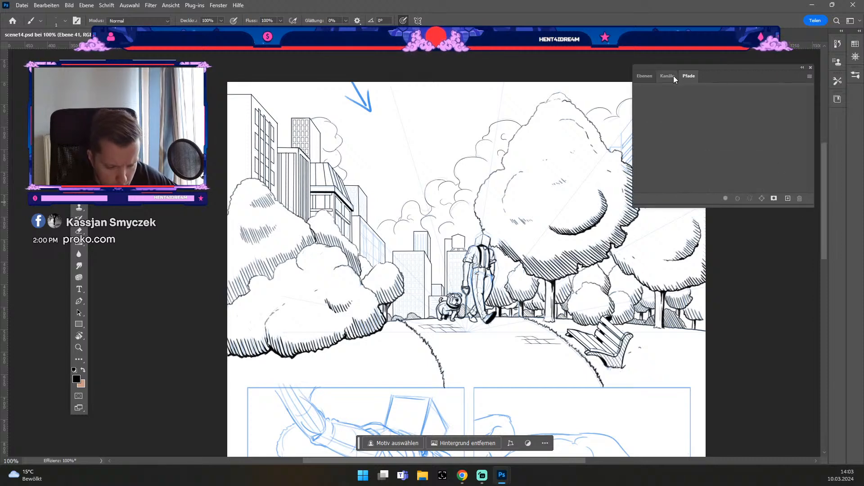
click(668, 75)
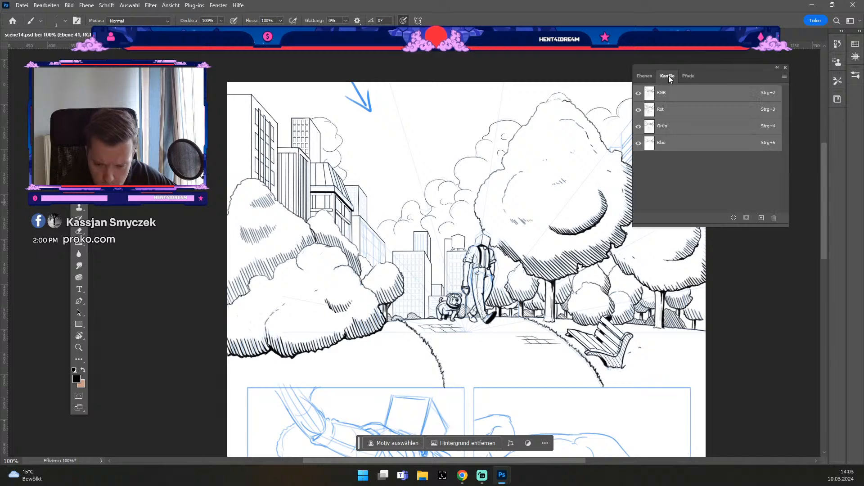
click(639, 143)
click(638, 143)
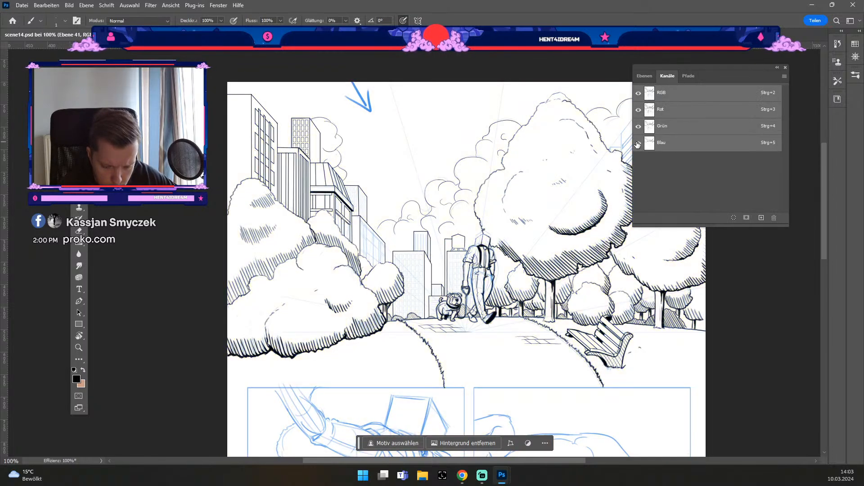
click(638, 143)
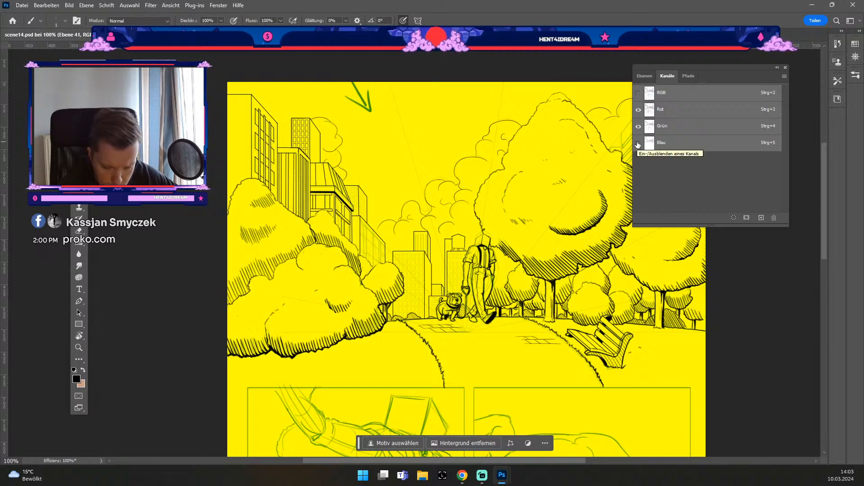
click(638, 144)
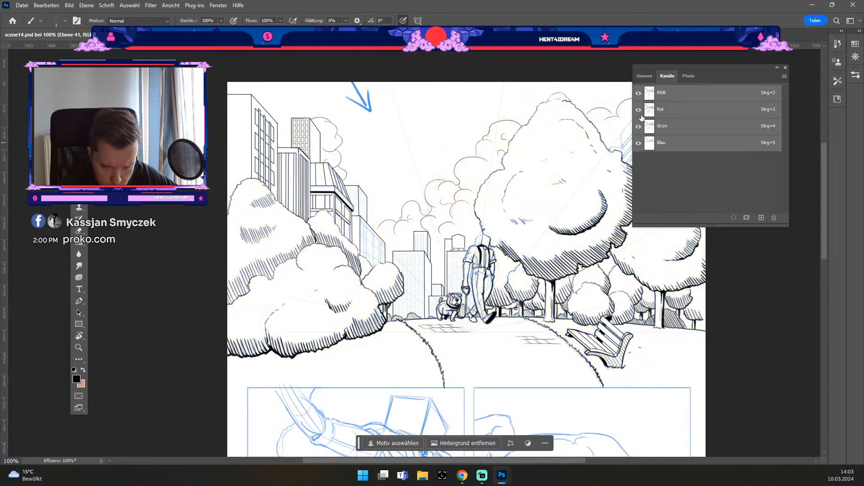
click(639, 127)
click(639, 127)
click(638, 143)
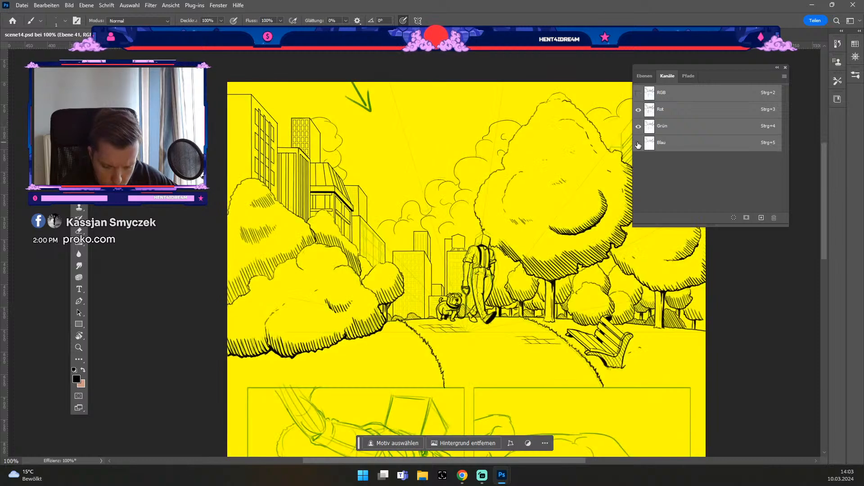
click(638, 143)
click(638, 144)
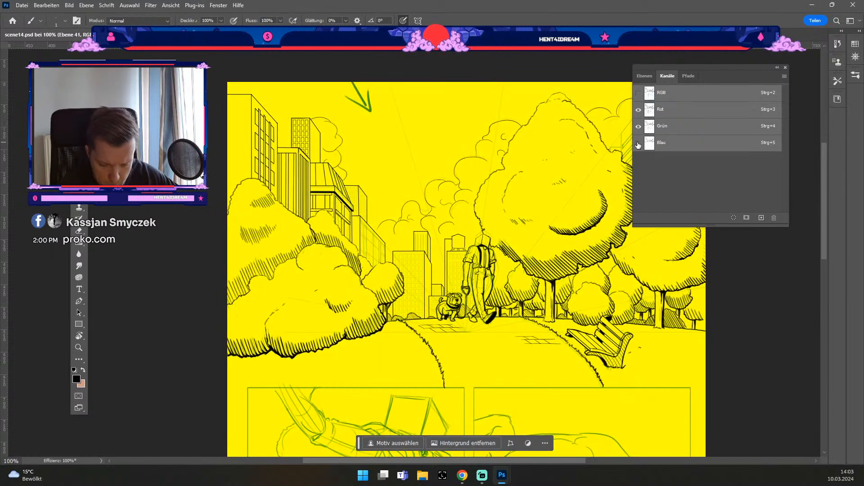
click(638, 143)
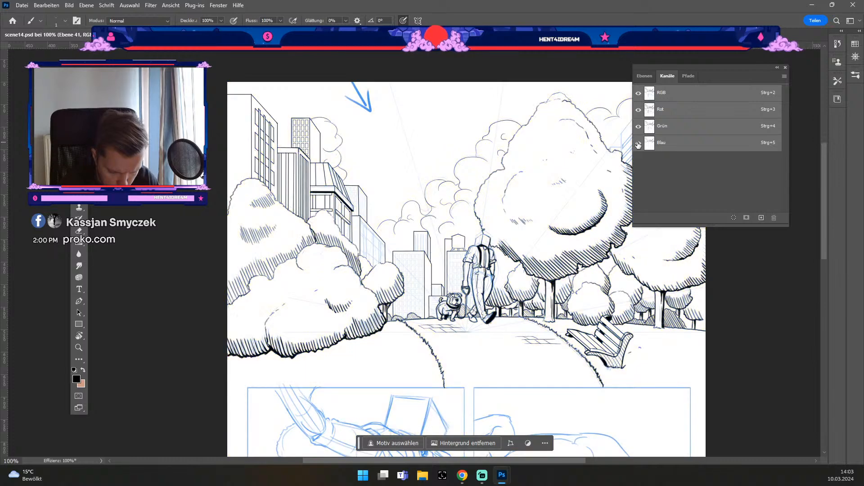
click(638, 144)
click(638, 143)
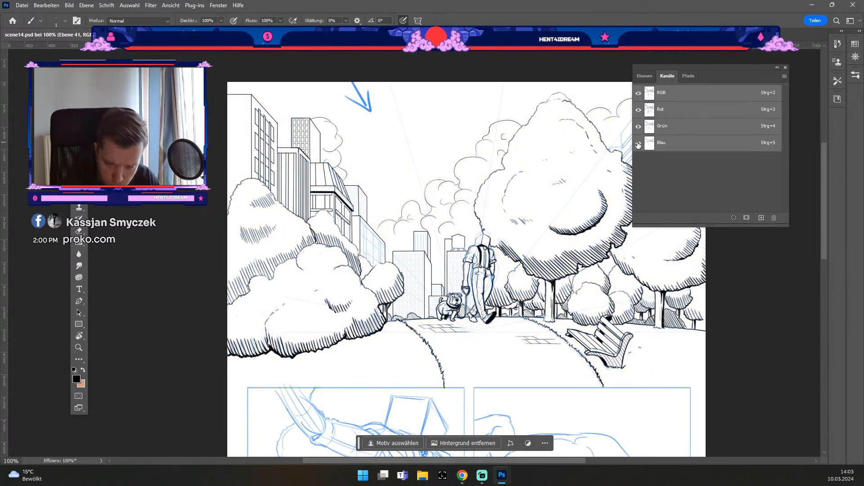
Isolate the Blue channel, compare it with the Green channel, and show all channels again.
click(649, 147)
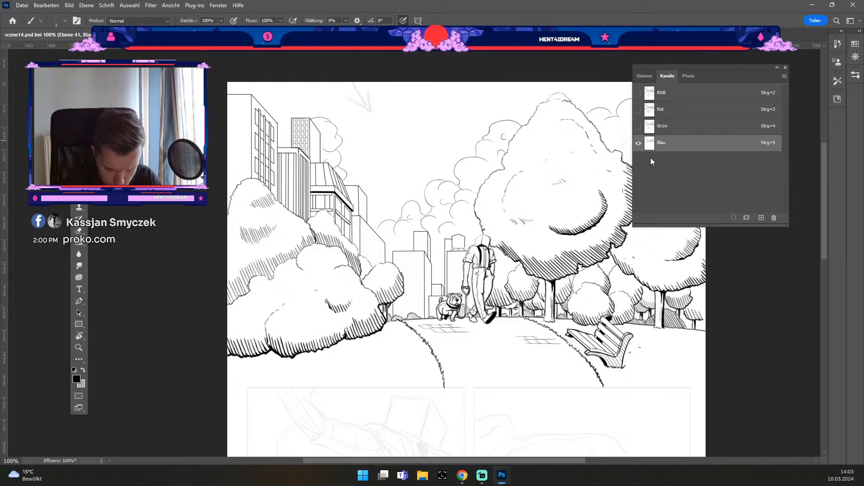
click(638, 127)
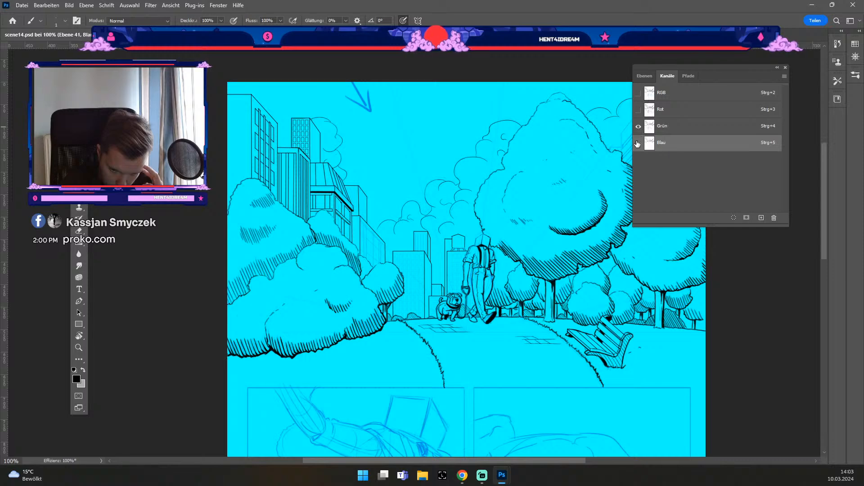
click(638, 143)
click(639, 144)
click(638, 126)
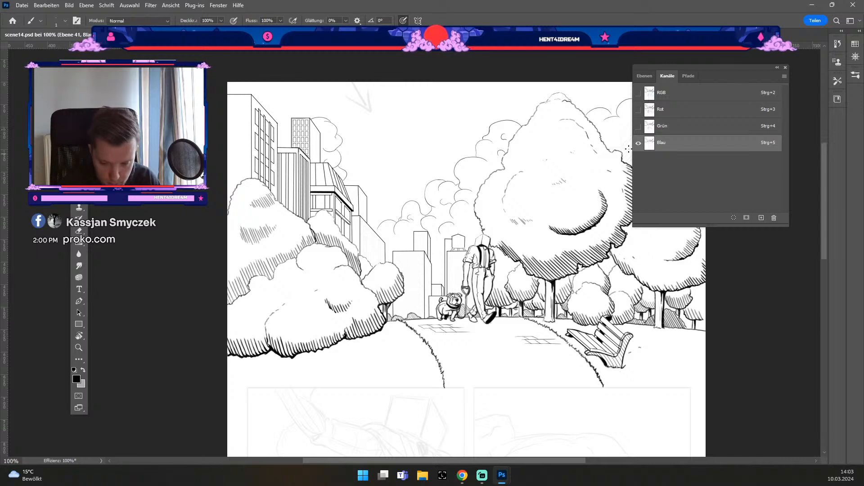
click(638, 127)
click(638, 110)
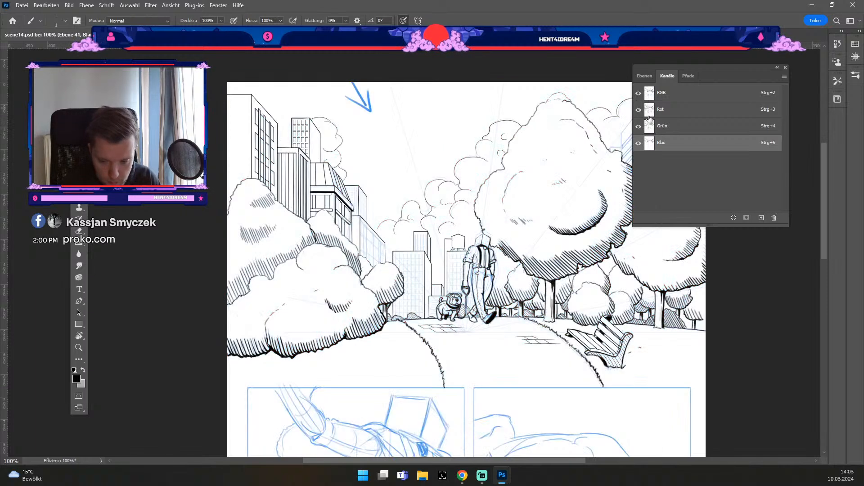
Return to the layers and toggle the visibility of Ebene 41 and Ebene 35 to compare their contents.
click(644, 75)
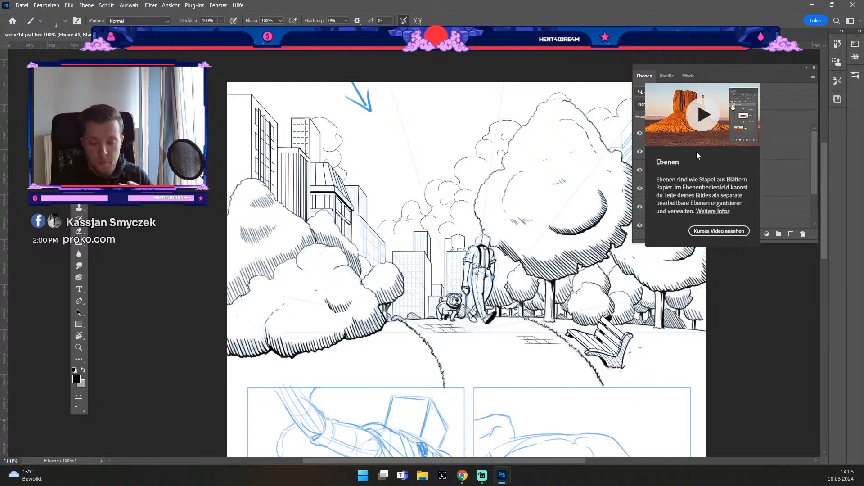
scroll(683, 186, down, 2)
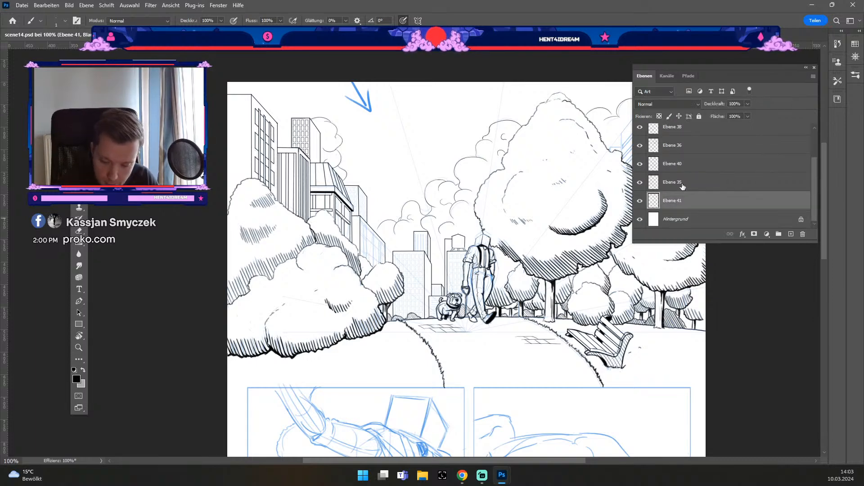
click(639, 201)
click(639, 201)
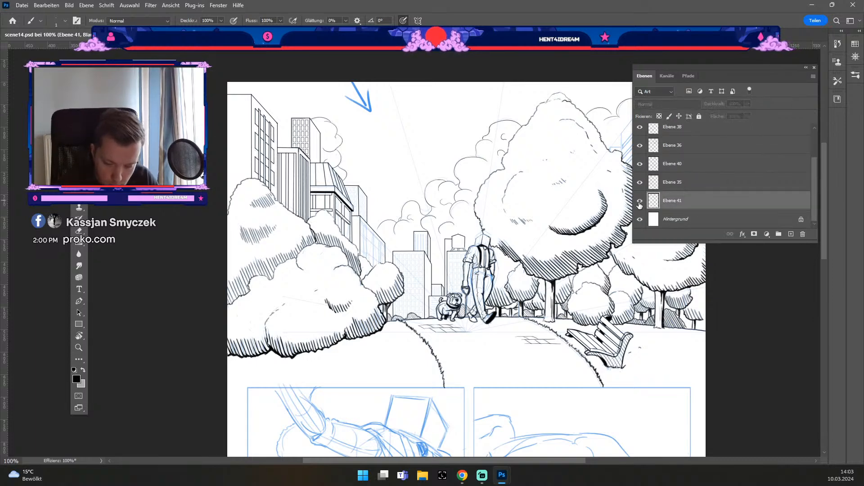
click(639, 183)
click(640, 182)
click(640, 183)
click(640, 183)
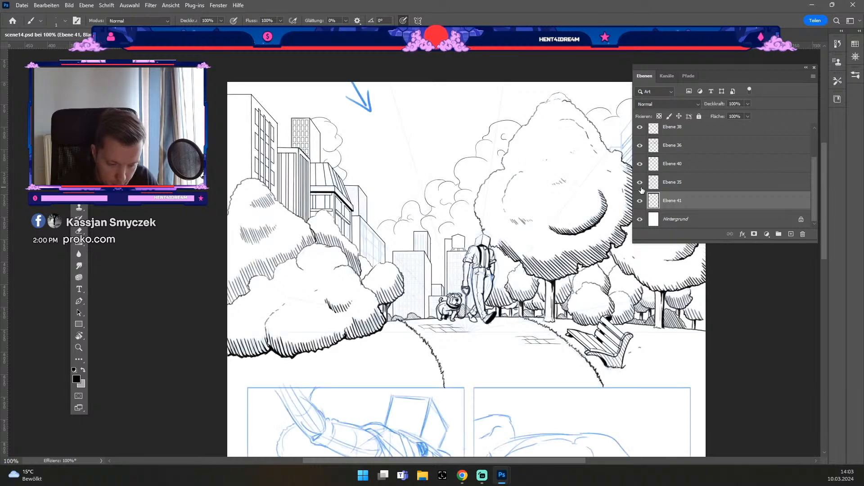
Compare the page with Ebene 35 hidden and shown, and add a new layer directly above it.
click(639, 182)
click(639, 183)
click(697, 184)
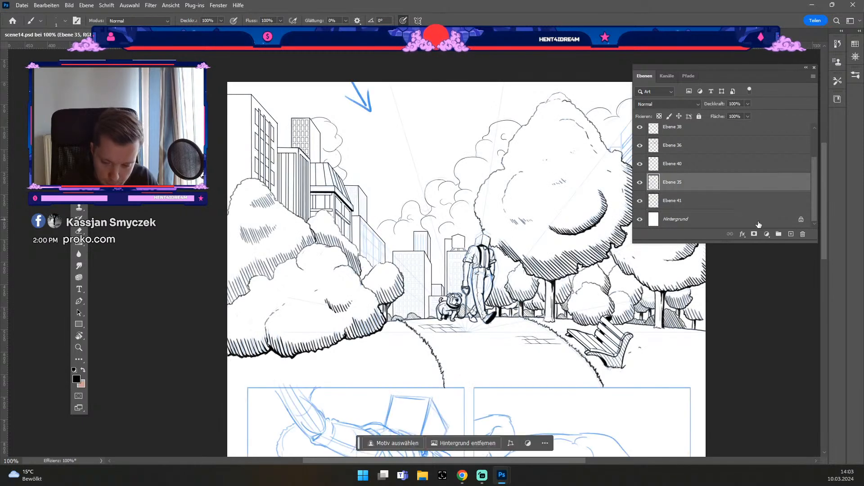
click(790, 234)
Ink the vertical window-frame lines on the receding side of the building with the sloped roof.
key(ctrl+plus)
key(ctrl+plus)
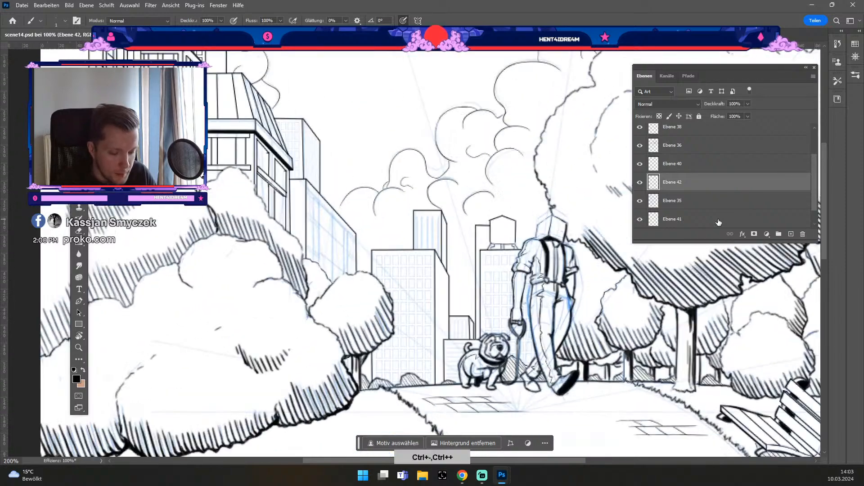
drag(317, 170, 477, 218)
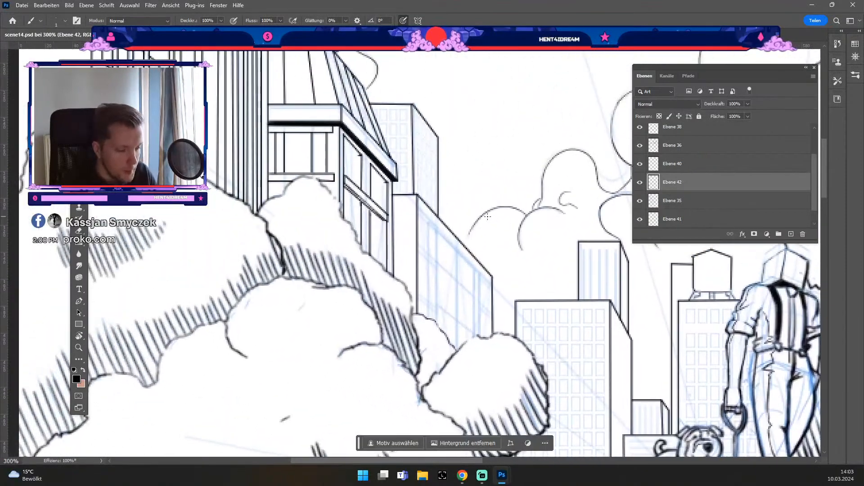
key(b)
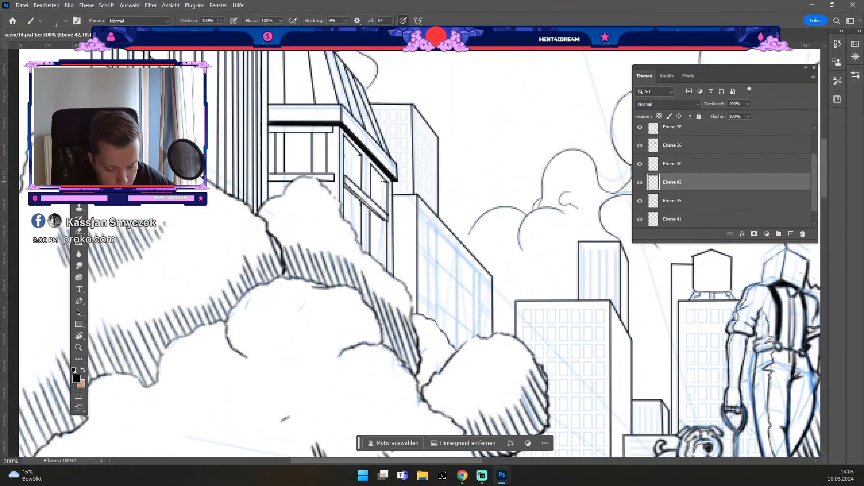
drag(384, 183, 384, 204)
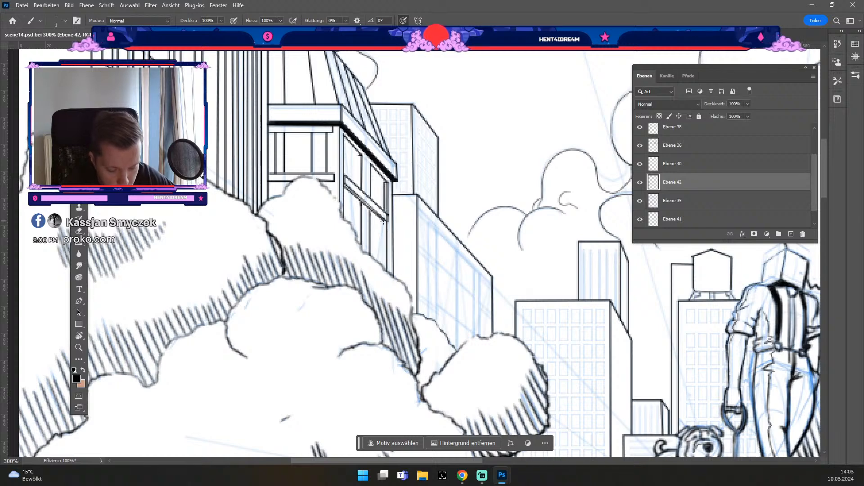
drag(383, 225, 384, 258)
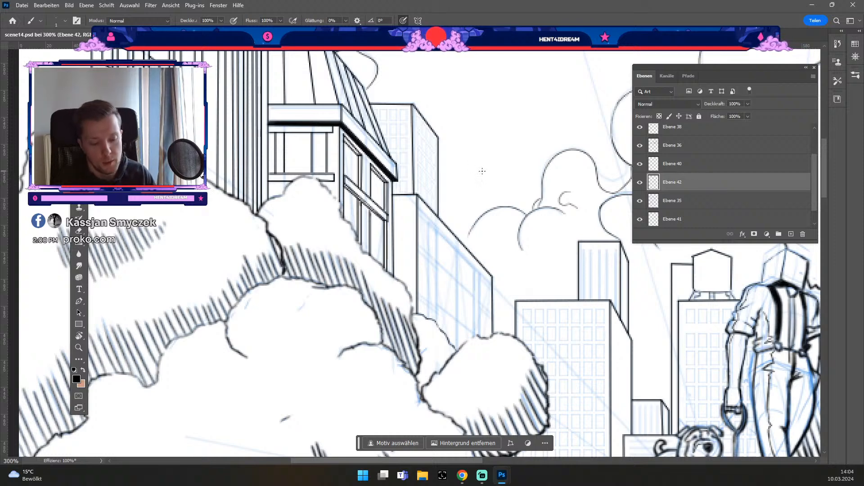
Make Ebene 35 the active layer after checking its line work, and undo the last brush touch-up near the windows.
key(e)
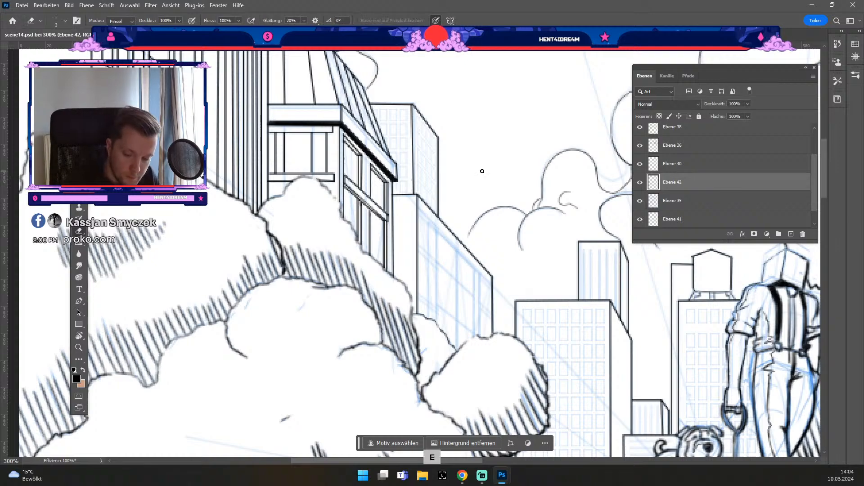
click(639, 201)
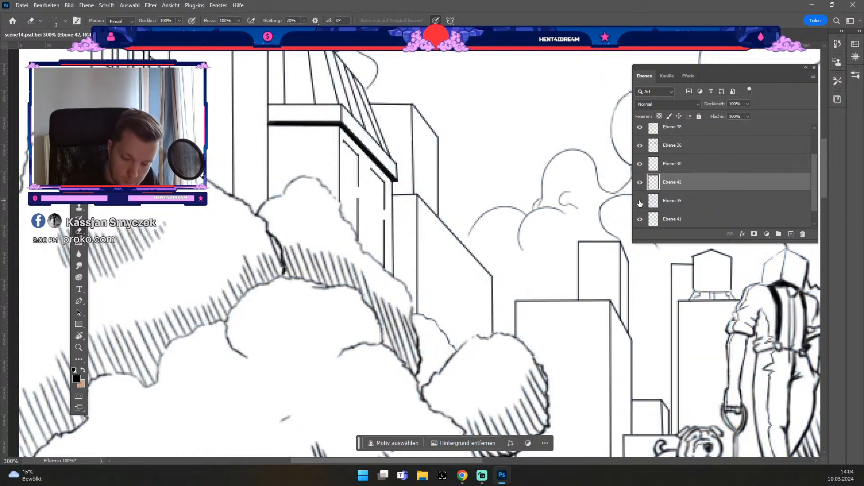
click(639, 200)
click(689, 202)
key(e)
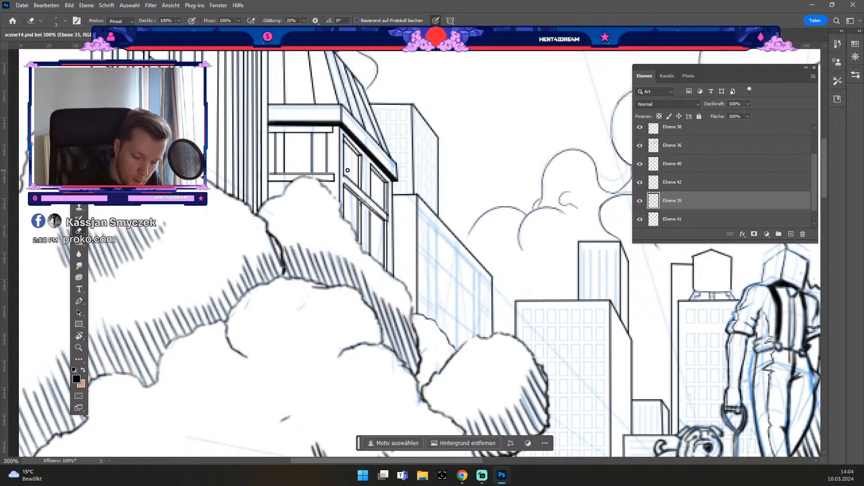
key(b)
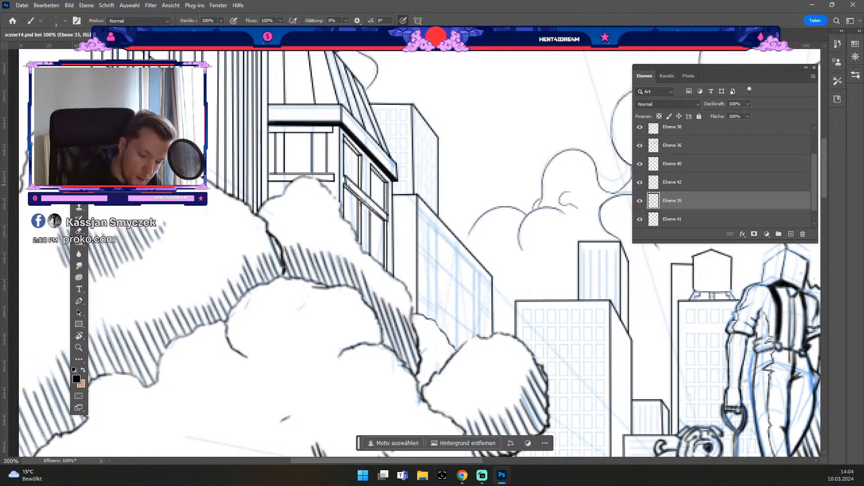
key(ctrl+z)
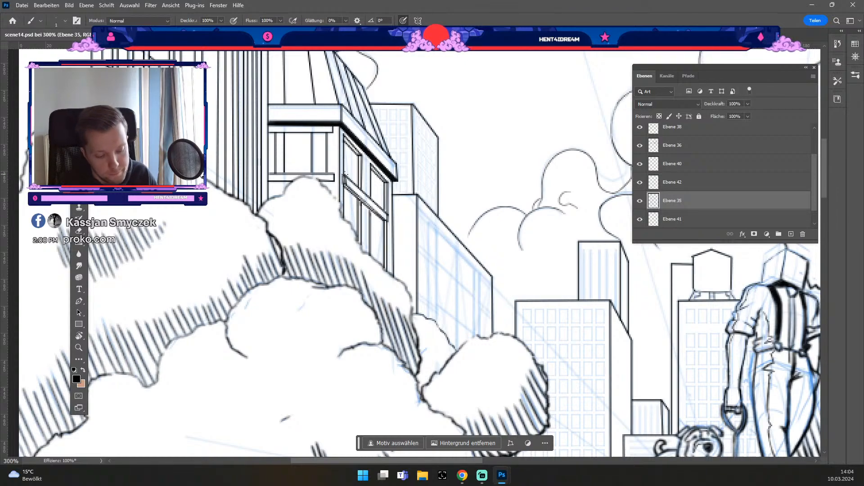
Review the top panel at different magnifications and compare the clouds and buildings with Ebene 35 hidden and shown.
key(ctrl+minus)
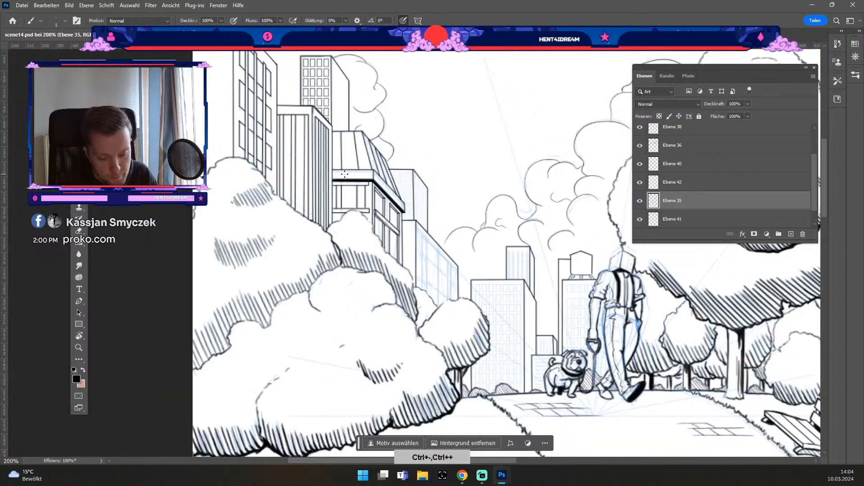
key(ctrl+minus)
key(ctrl+plus)
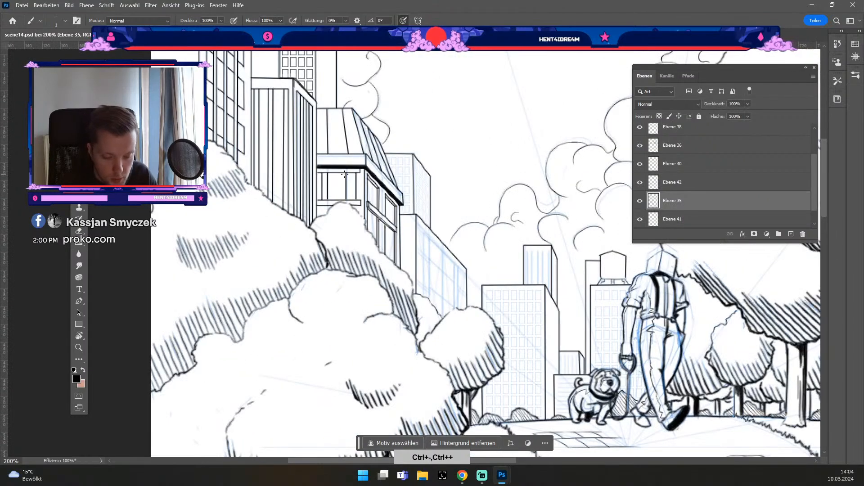
key(ctrl+minus)
key(ctrl+minus)
key(ctrl+minus)
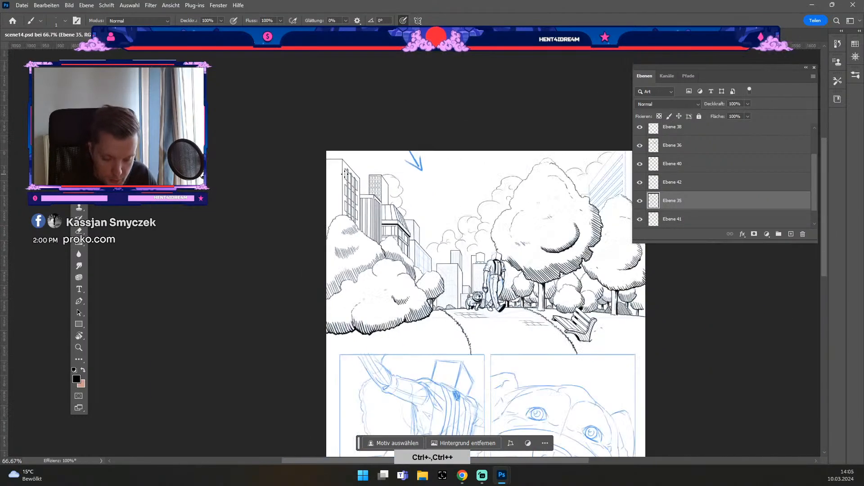
key(space)
drag(616, 277, 572, 289)
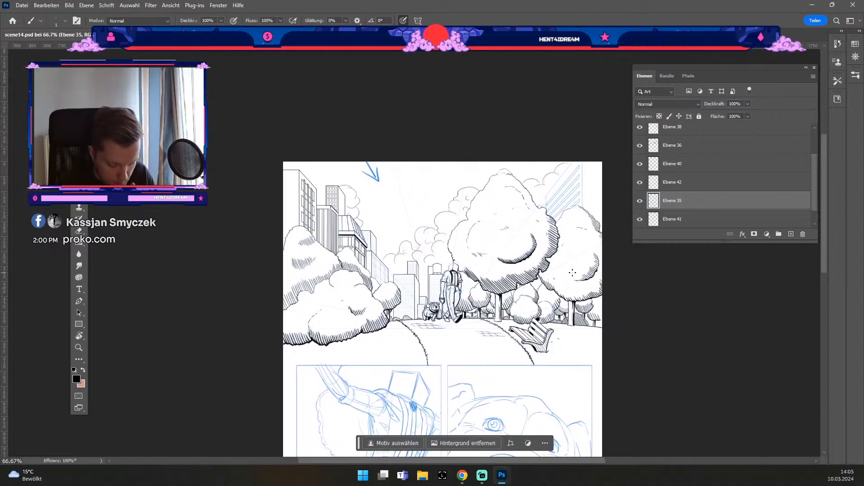
key(ctrl+plus)
key(ctrl+plus)
key(ctrl+plus)
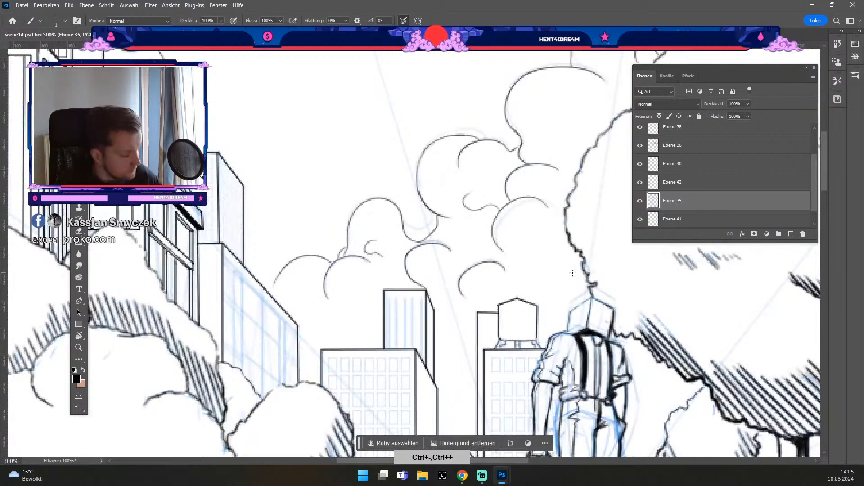
click(639, 202)
click(639, 201)
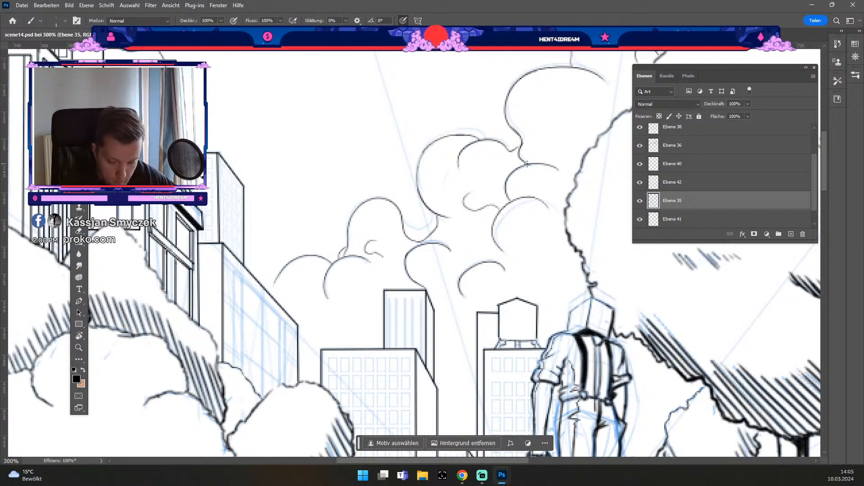
Add another new layer directly above Ebene 35, and make the Hintergrund layer active.
key(ctrl+minus)
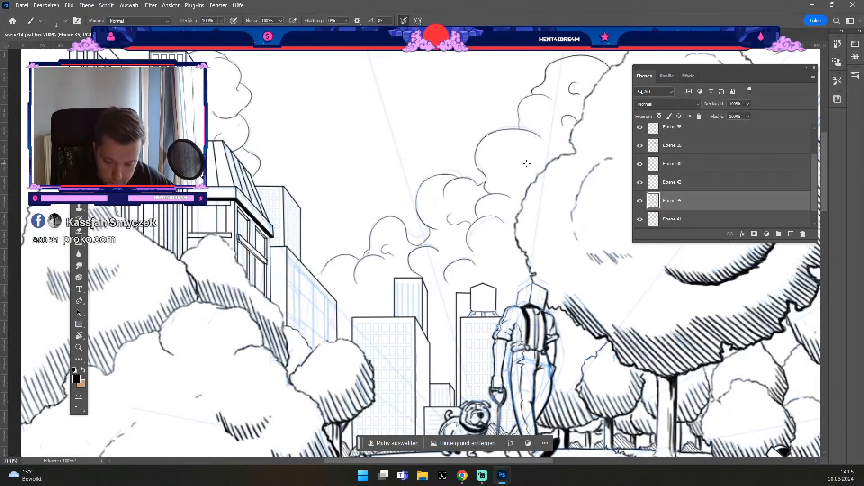
click(792, 234)
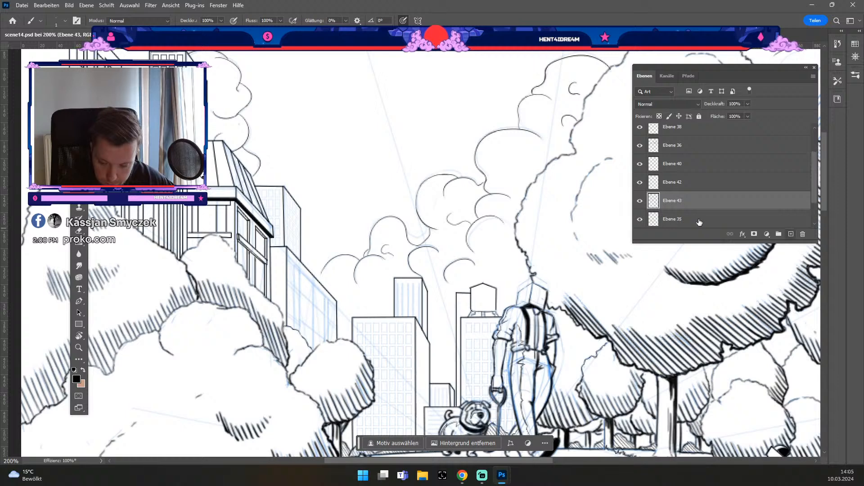
click(640, 202)
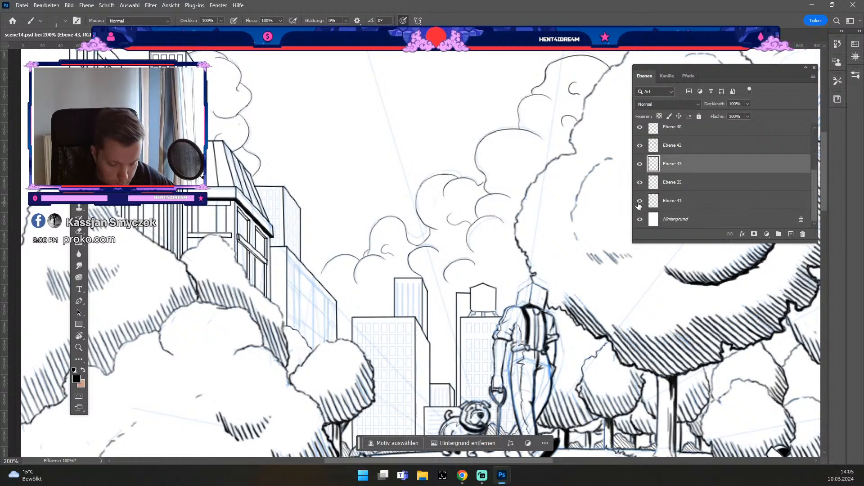
click(666, 202)
click(680, 219)
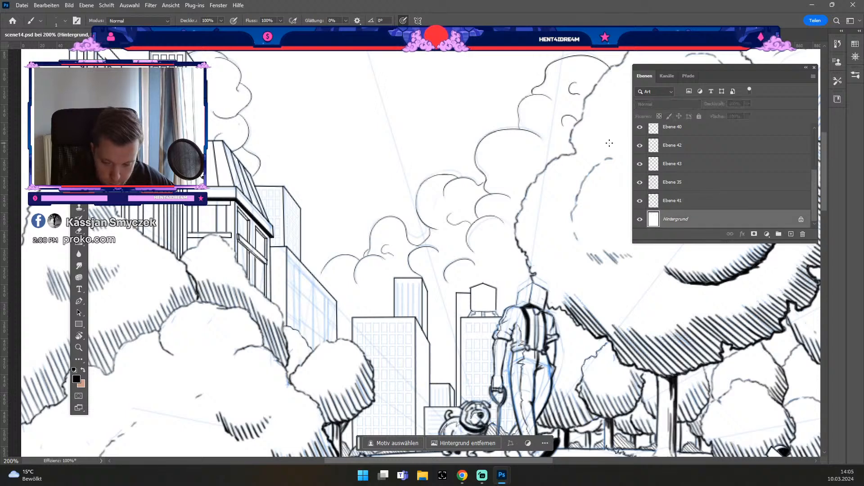
Go up through the layer stack from Ebene 42 to Ebene 37, toggling visibility to identify each layer's contents.
click(641, 147)
click(640, 129)
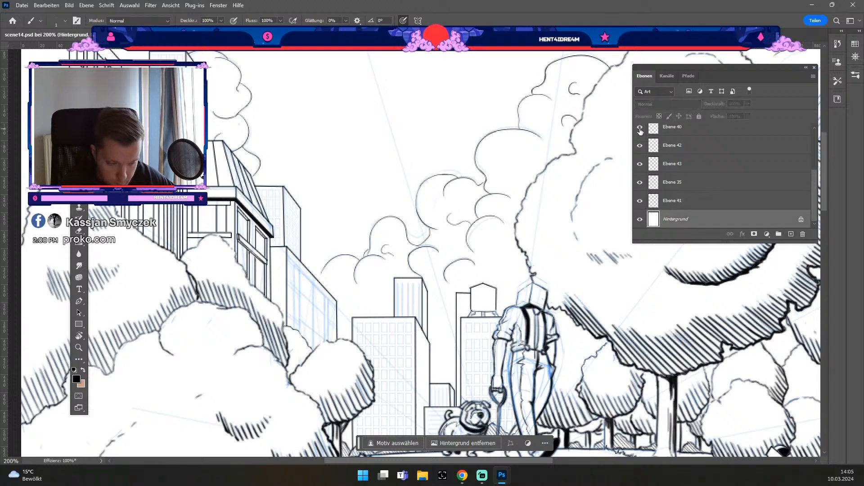
scroll(655, 141, up, 1)
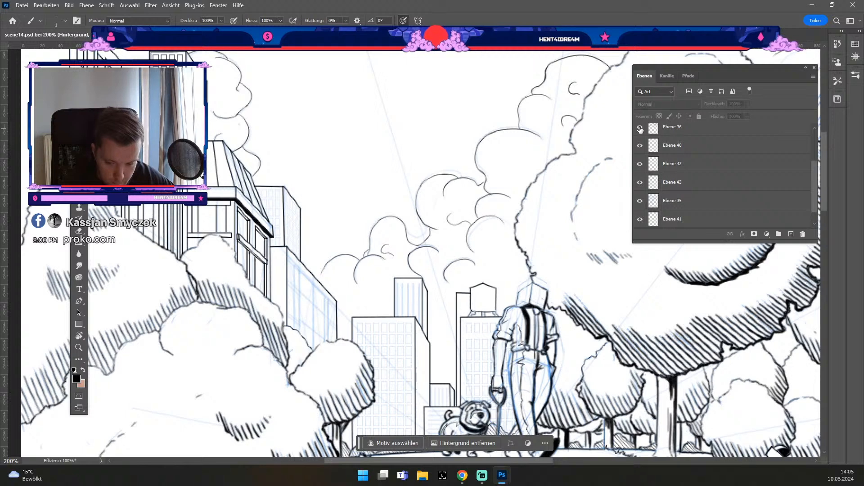
click(640, 129)
click(640, 129)
scroll(640, 130, up, 2)
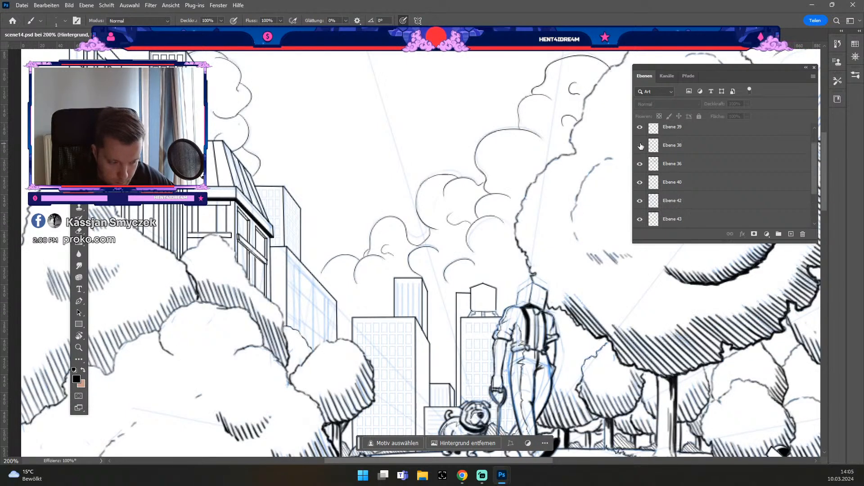
click(688, 132)
scroll(697, 150, up, 1)
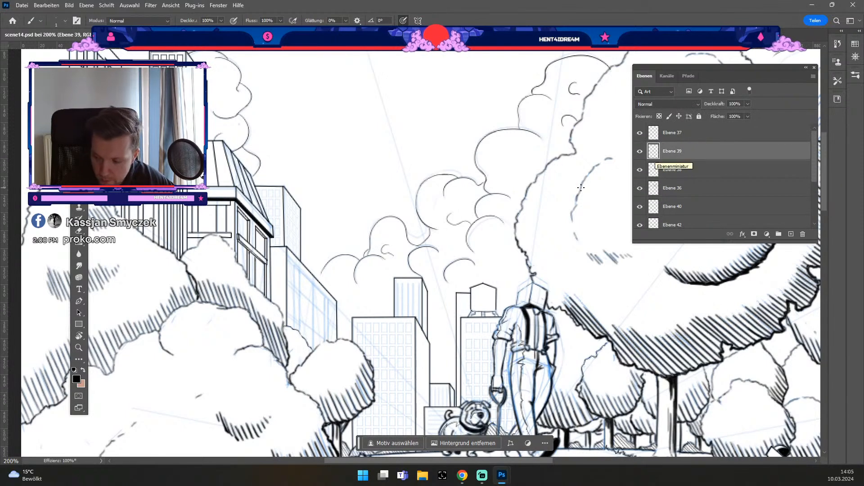
click(639, 133)
click(639, 134)
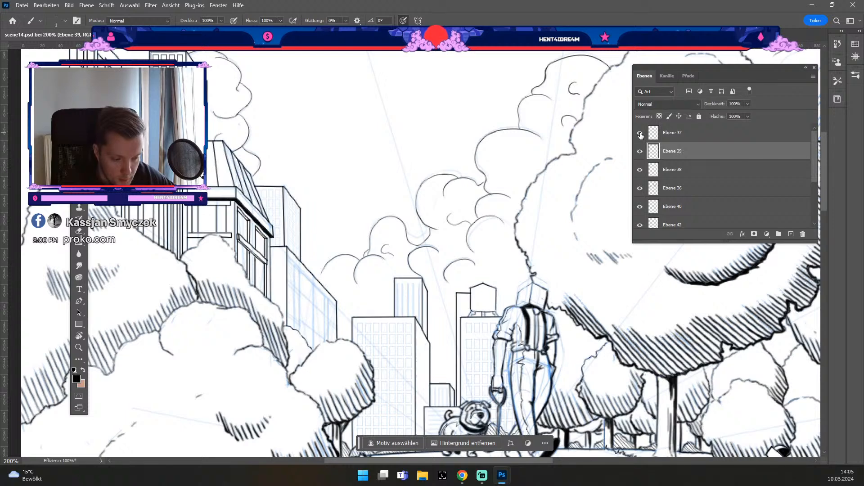
Merge Ebene 37 down into Ebene 39 and merge the result into Ebene 38.
scroll(673, 142, down, 1)
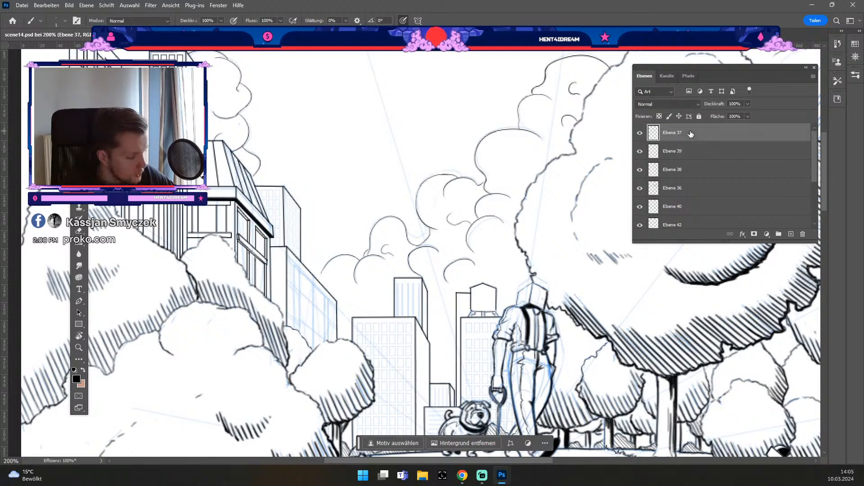
click(639, 133)
click(639, 133)
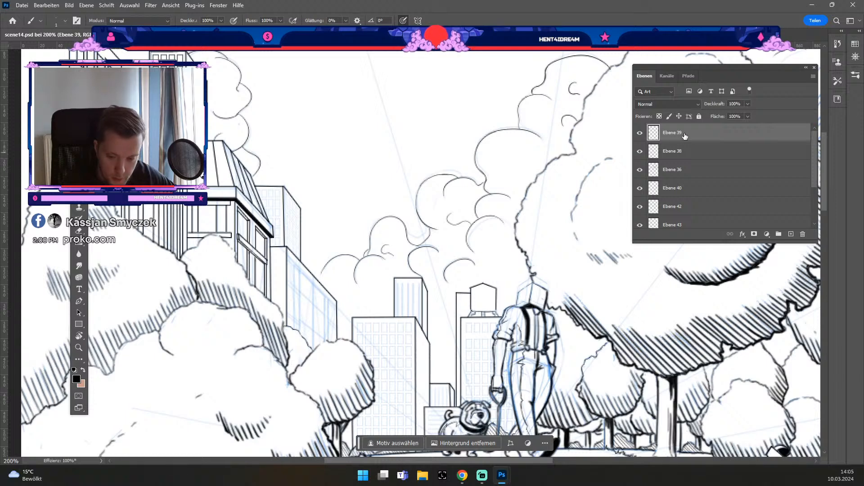
key(ctrl+e)
click(641, 135)
click(641, 135)
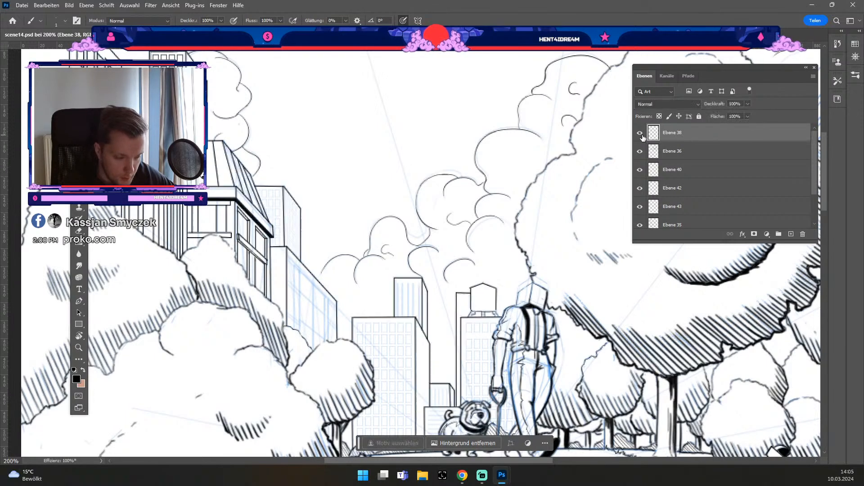
Check the contents of Ebene 38 and Ebene 36, and move Ebene 40 between them in the layer stack.
click(641, 135)
click(641, 136)
click(641, 153)
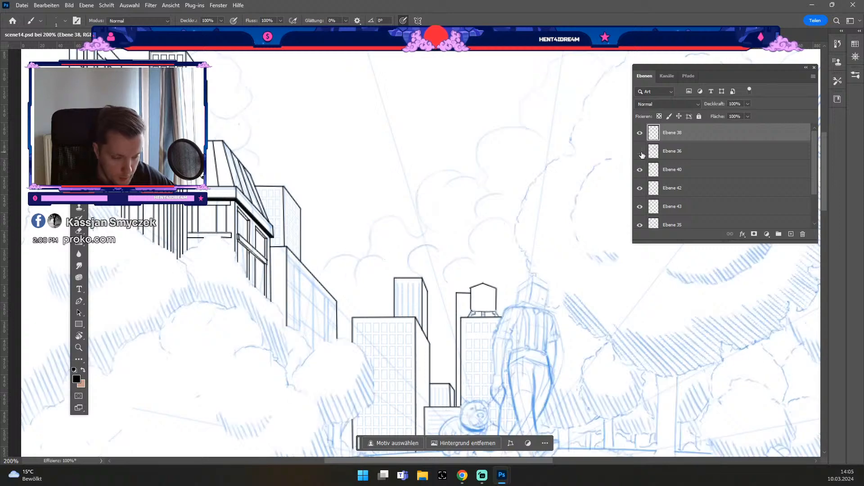
click(641, 153)
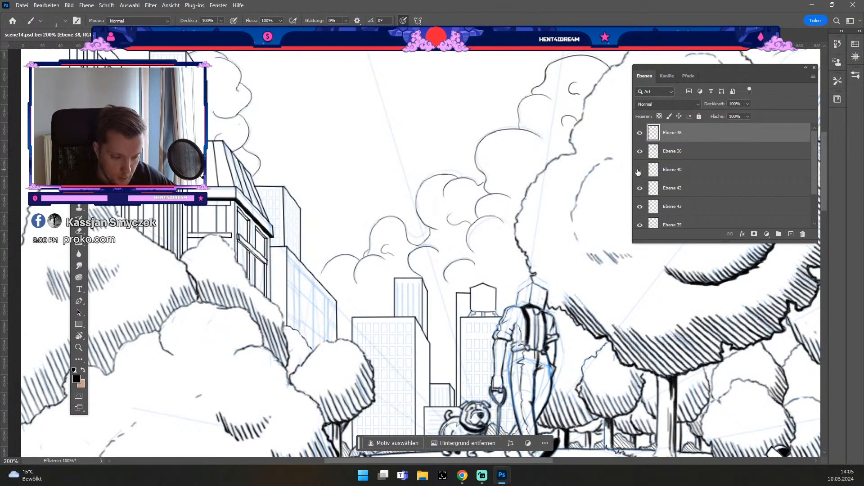
drag(689, 167, 684, 143)
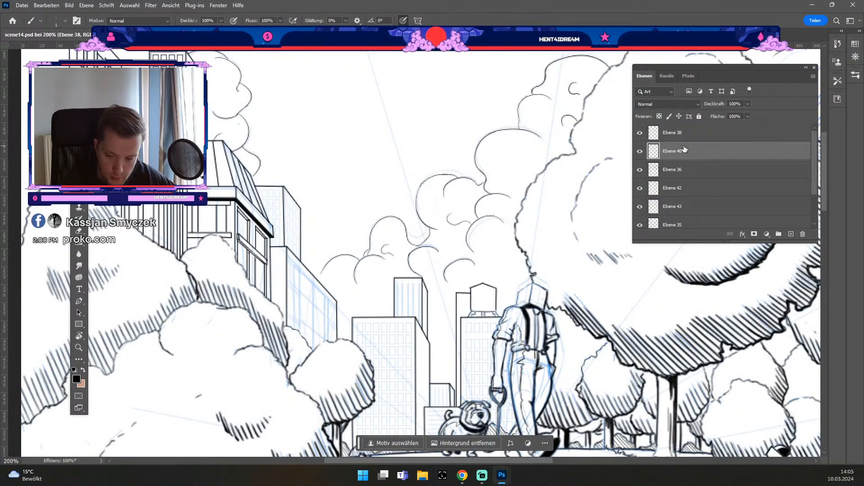
Merge Ebene 38 down into Ebene 40 and check the visibility of Ebene 36.
click(672, 135)
click(640, 134)
click(640, 134)
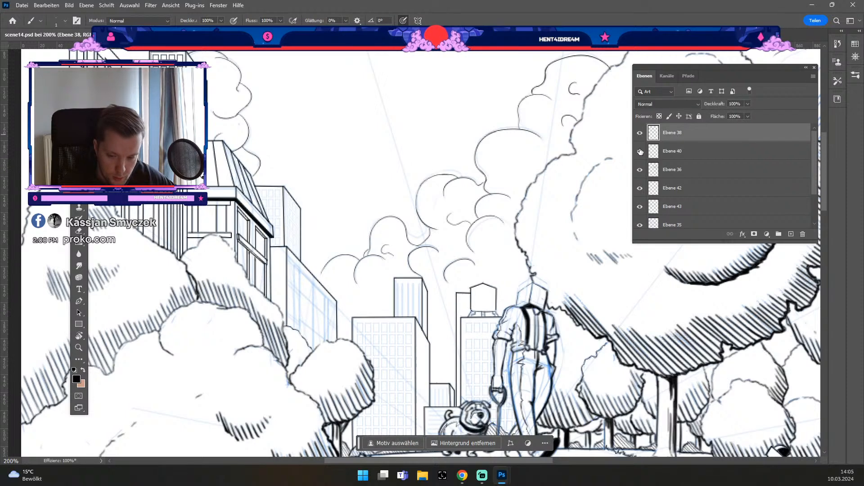
key(ctrl+e)
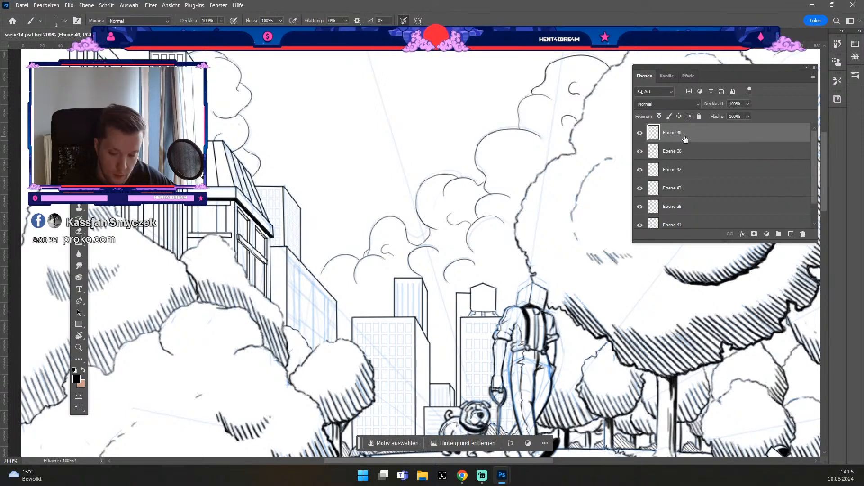
click(639, 153)
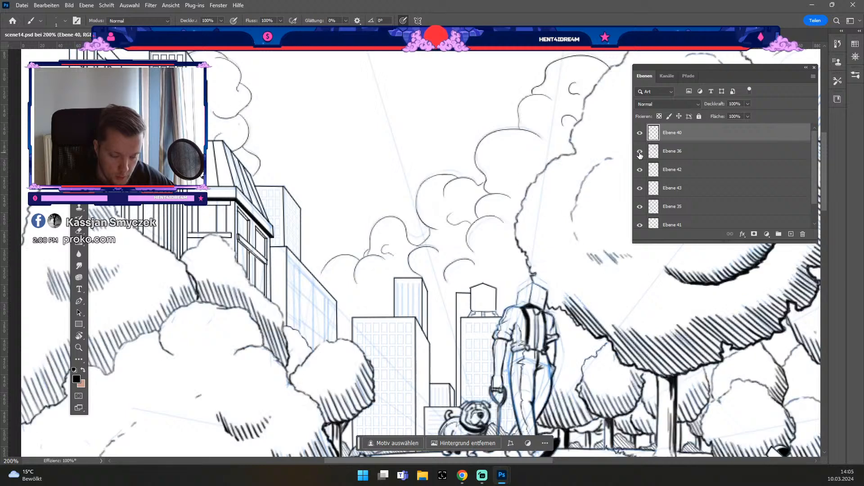
Move Ebene 42 above Ebene 36 in the layer stack and merge Ebene 40 down into it.
click(639, 171)
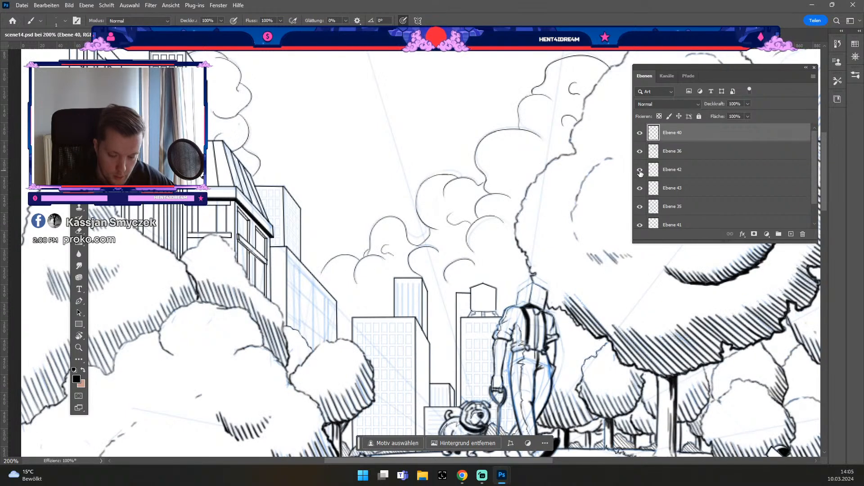
drag(704, 178, 692, 143)
click(695, 135)
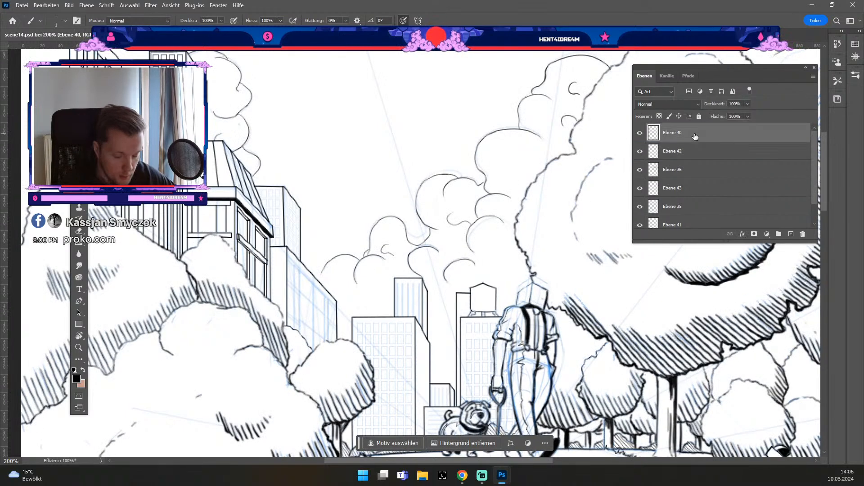
key(Delete)
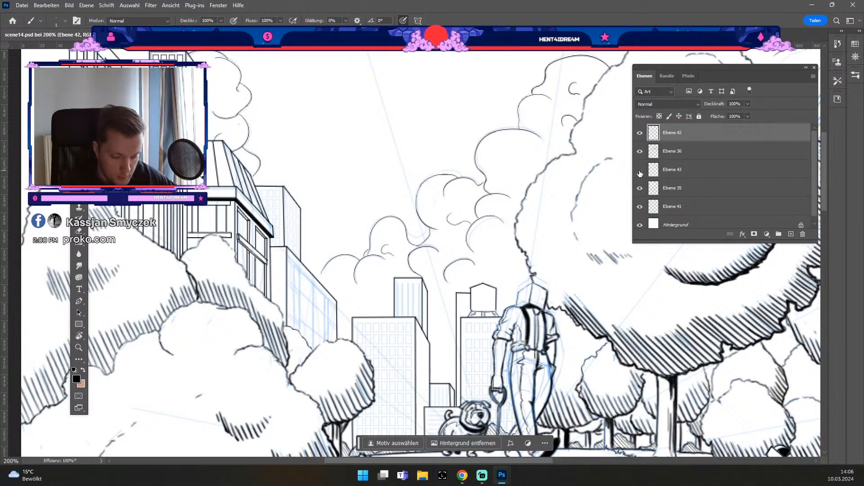
Check the contents of Ebene 43 against the whole page, hide it and move it above Ebene 36.
click(639, 171)
click(640, 171)
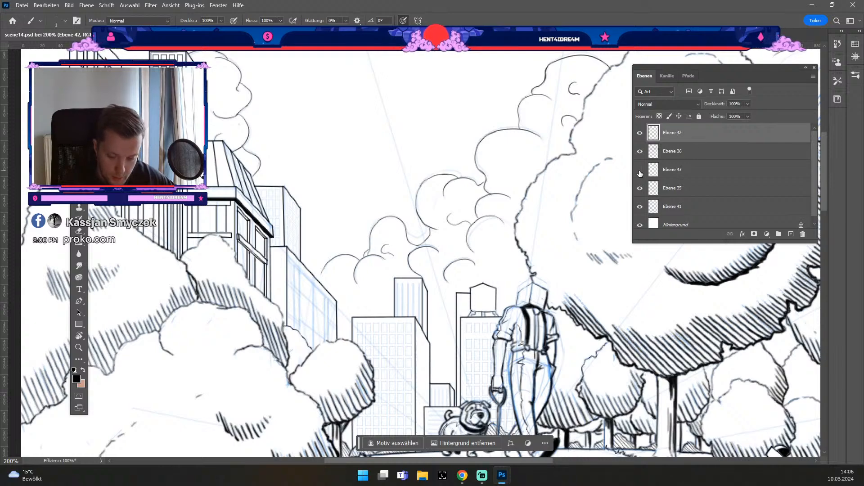
key(ctrl+minus)
key(ctrl+minus)
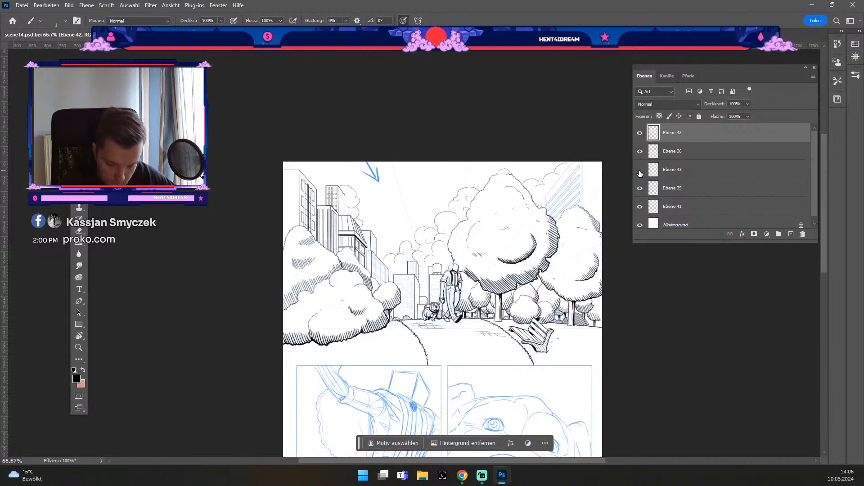
click(640, 171)
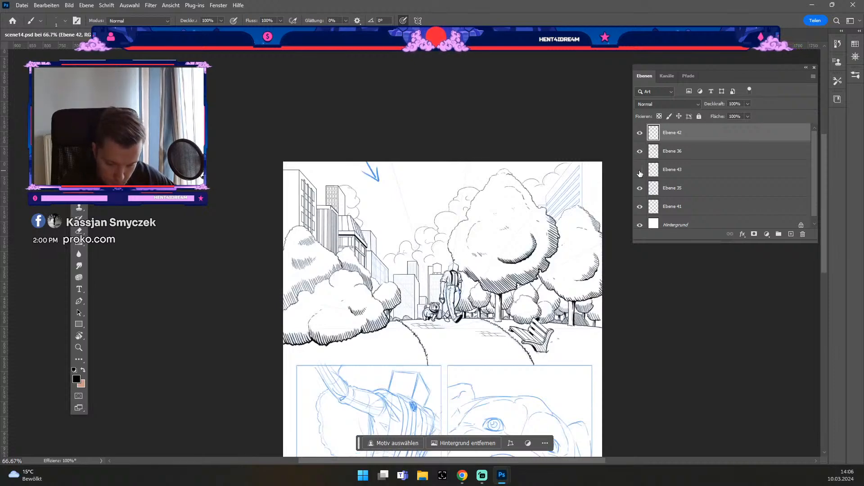
mouse_move(685, 171)
mouse_down()
mouse_move(702, 143)
mouse_move(684, 149)
mouse_up()
Check the contents of Ebene 35, then delete Ebene 41 and make Ebene 43 visible again.
click(640, 188)
click(639, 188)
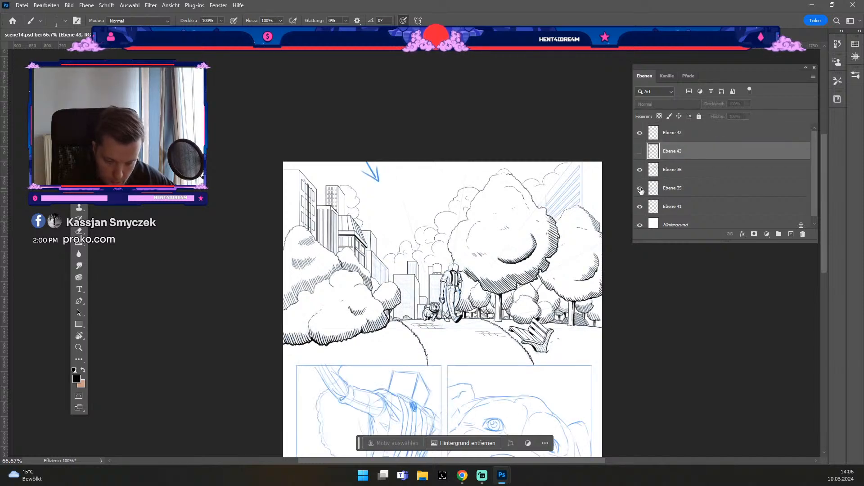
click(640, 190)
click(640, 189)
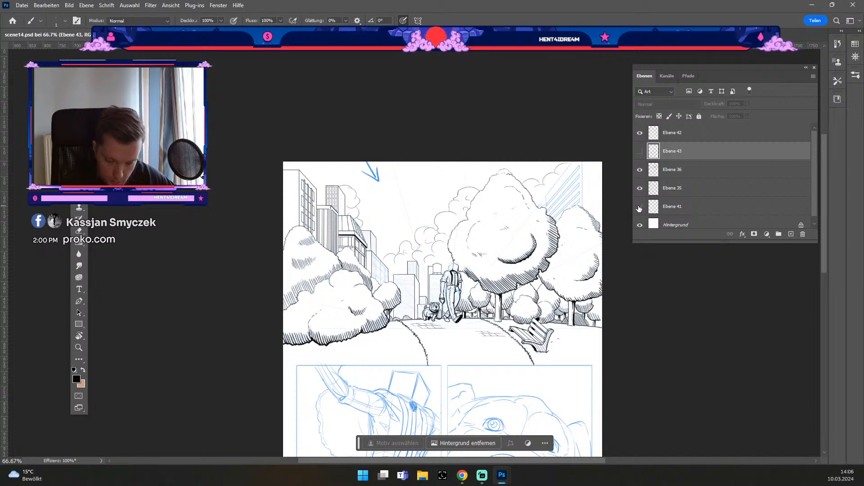
drag(684, 206, 802, 234)
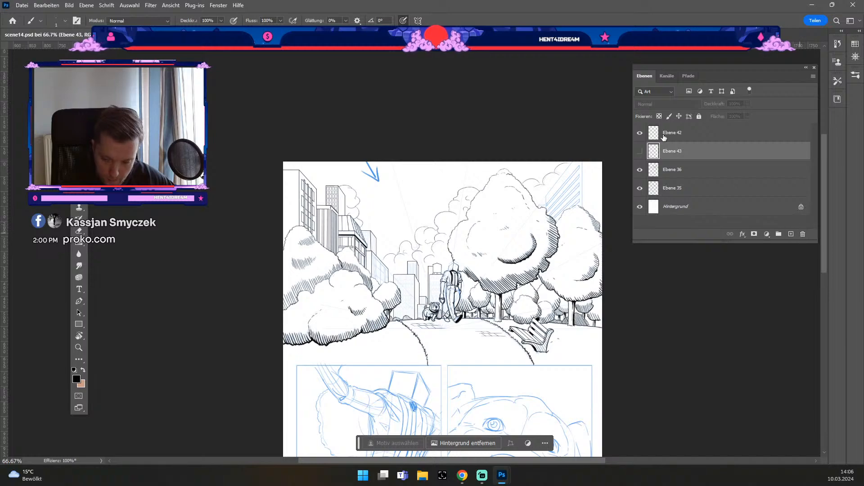
click(640, 151)
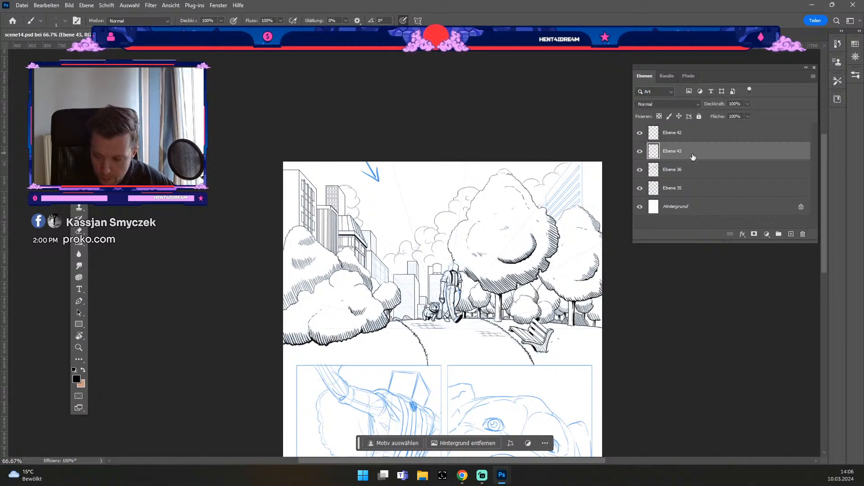
Examine which details of the background buildings sit on Ebene 35 by toggling its visibility.
key(ctrl+plus)
key(ctrl+plus)
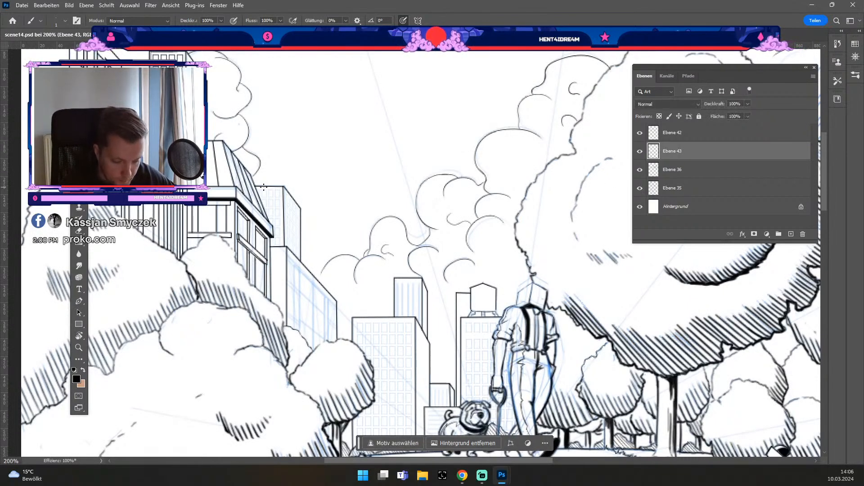
key(ctrl+plus)
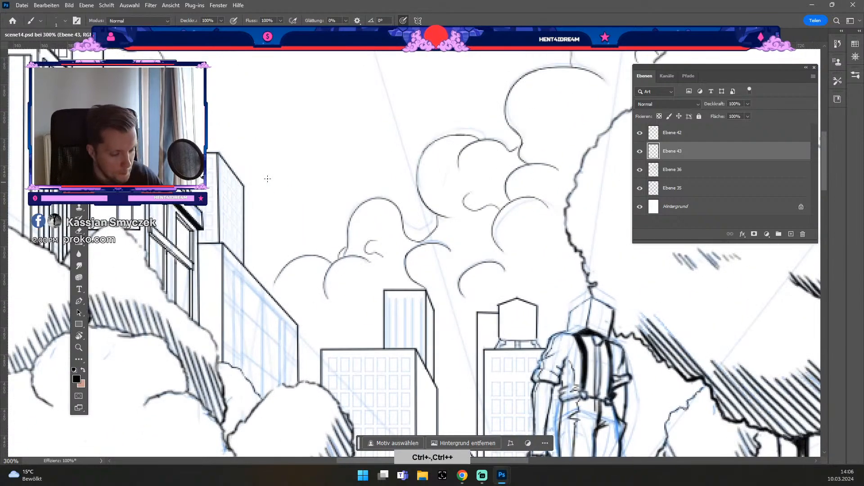
key(space)
drag(252, 150, 332, 168)
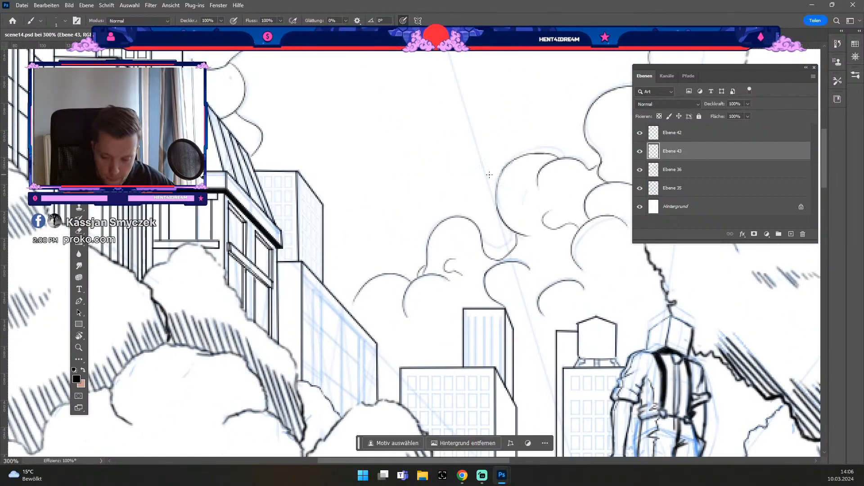
click(639, 188)
click(640, 189)
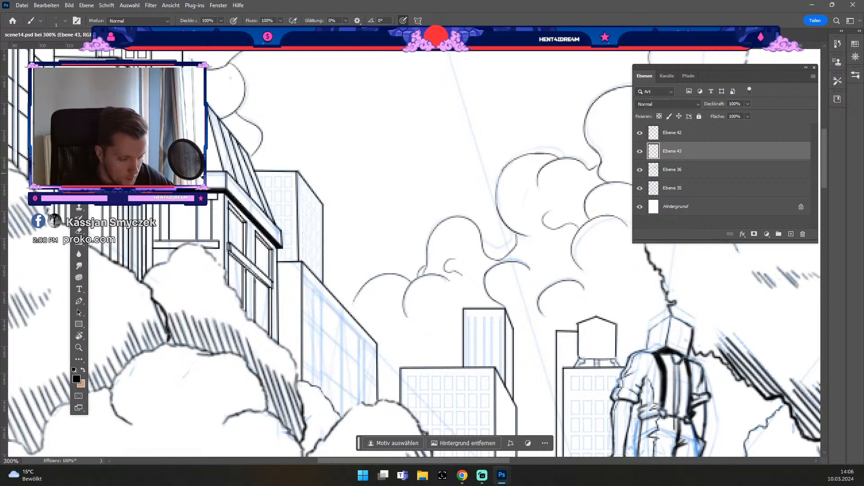
On Ebene 35, lasso the blue windows on the front face of the tall building behind the roof and cut them to a new layer.
key(l)
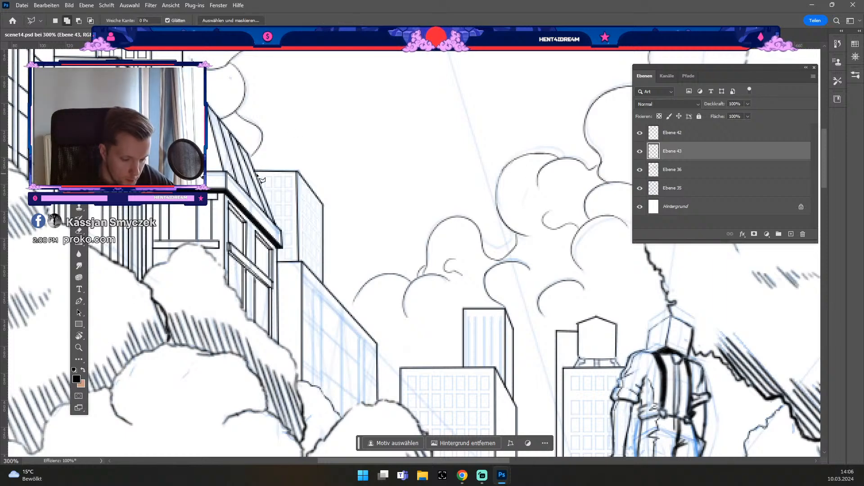
click(640, 188)
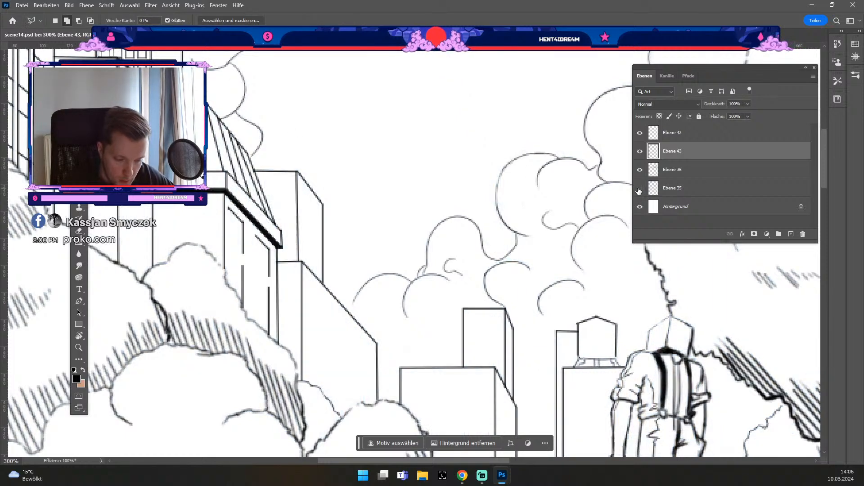
click(640, 188)
click(671, 188)
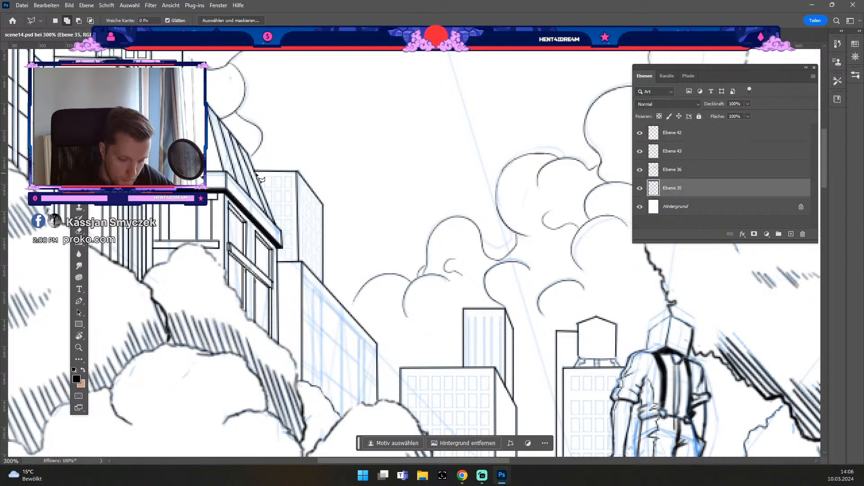
mouse_move(255, 172)
mouse_down()
mouse_move(299, 178)
mouse_move(289, 227)
mouse_move(297, 262)
mouse_move(279, 258)
mouse_move(284, 233)
mouse_move(257, 174)
mouse_up()
right_click(275, 190)
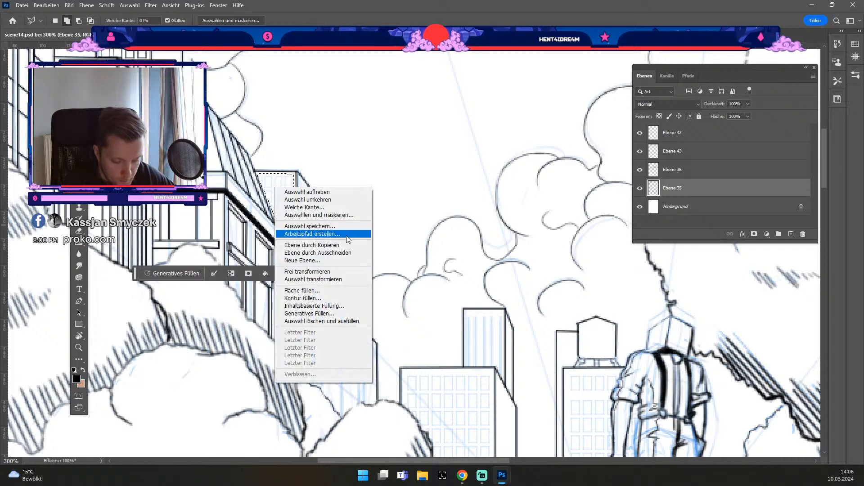
click(341, 252)
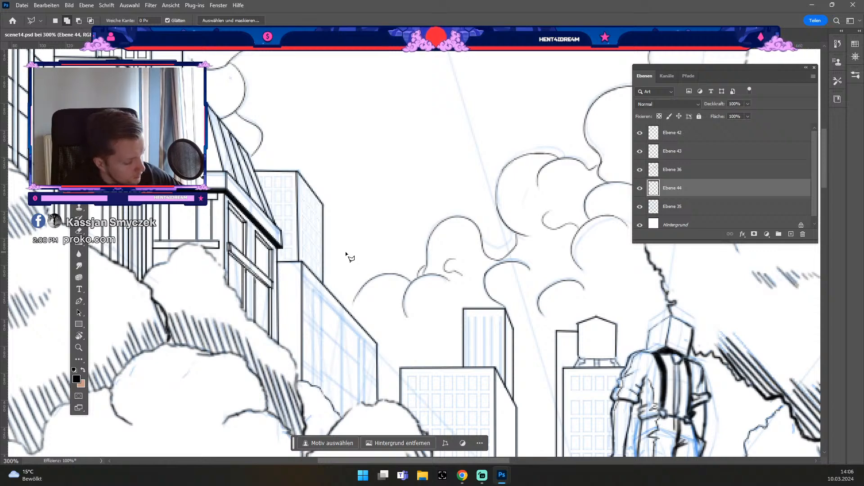
Turn the cut-out windows on Ebene 44 black by setting their Hue/Saturation lightness to -100.
key(ctrl+u)
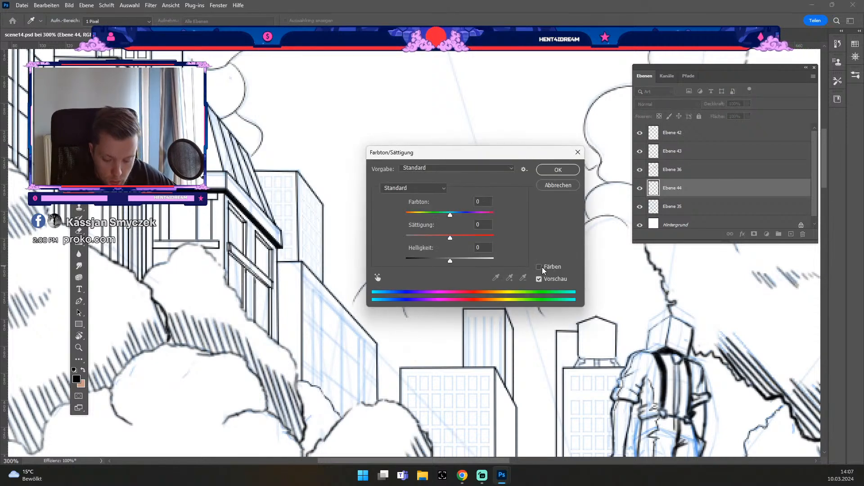
drag(450, 260, 356, 257)
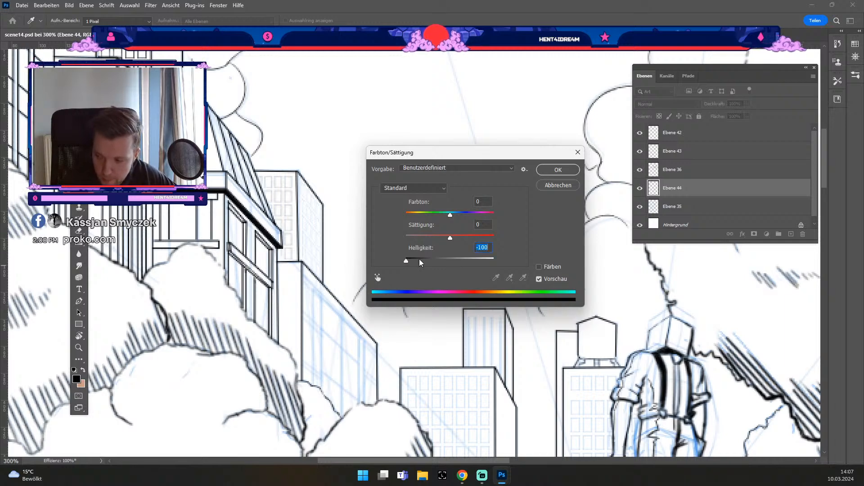
click(558, 169)
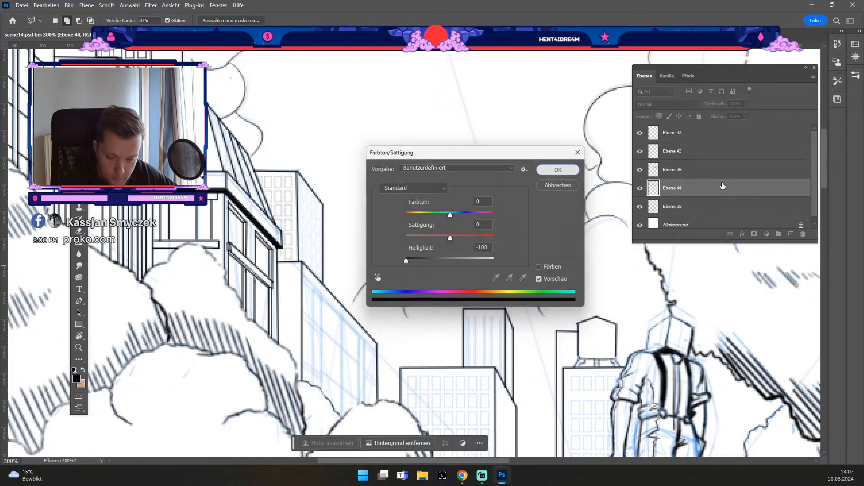
Duplicate Ebene 44 to strengthen the window lines, merge the copies down into Ebene 44, and check the result.
drag(745, 192, 787, 234)
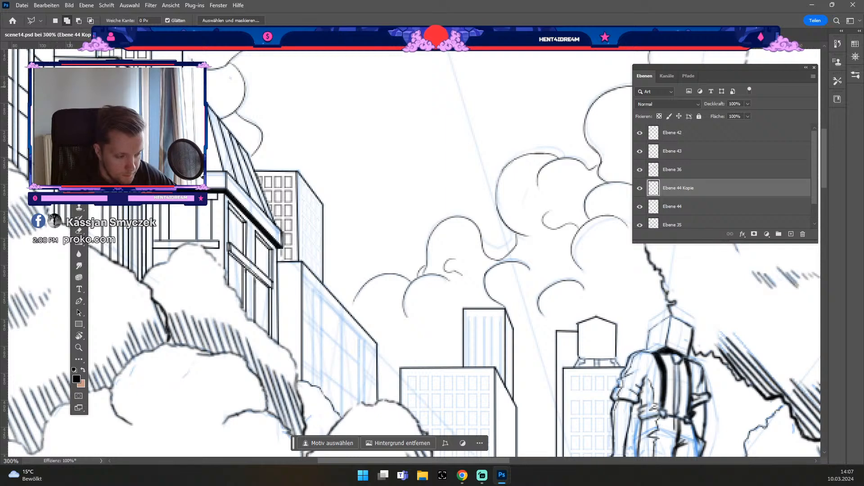
key(v)
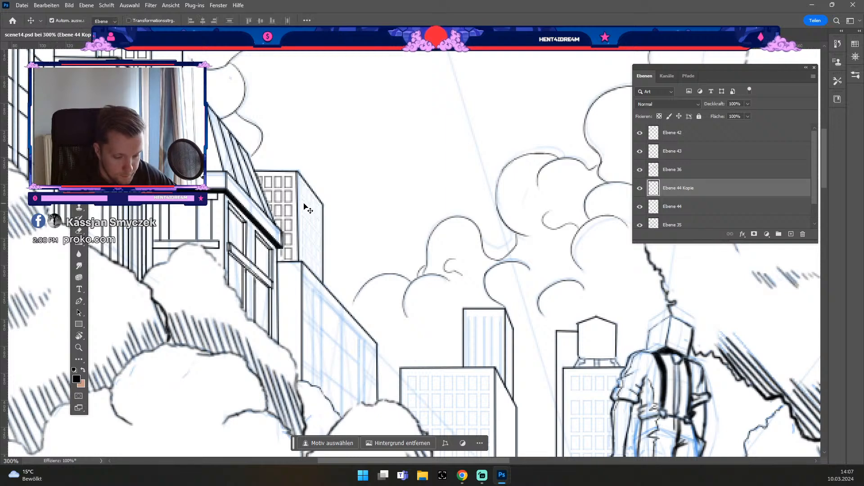
click(639, 206)
click(640, 206)
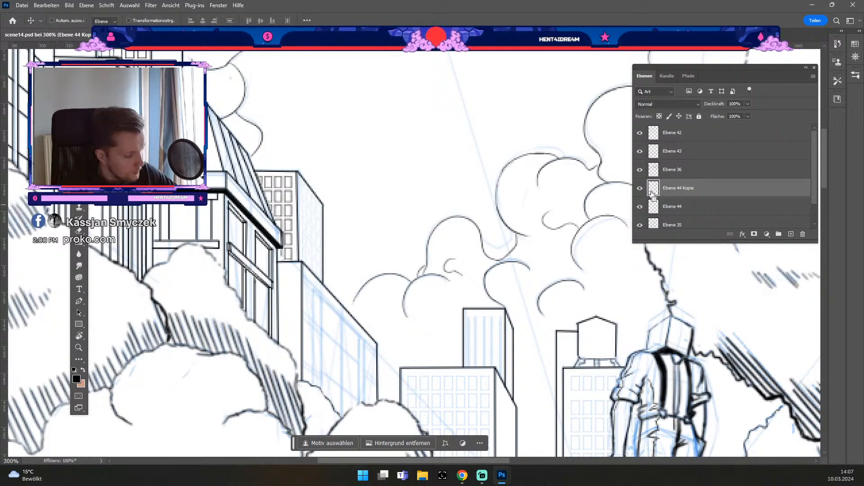
drag(651, 194, 789, 234)
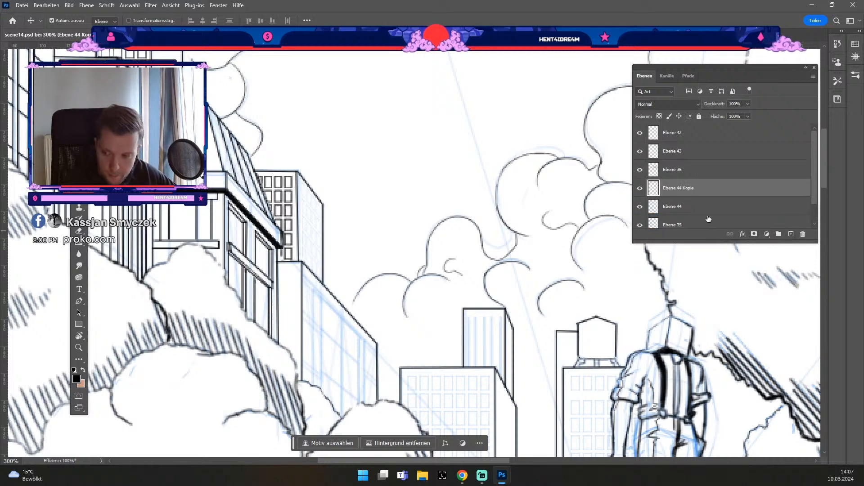
click(639, 188)
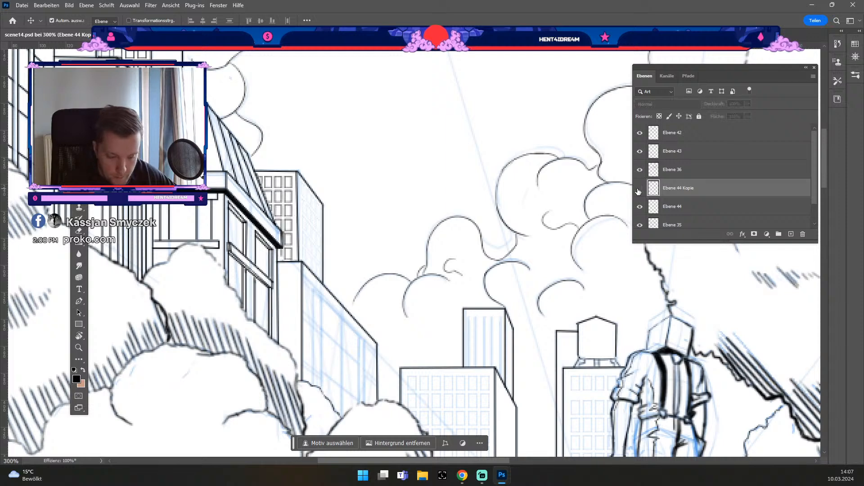
click(640, 188)
key(Delete)
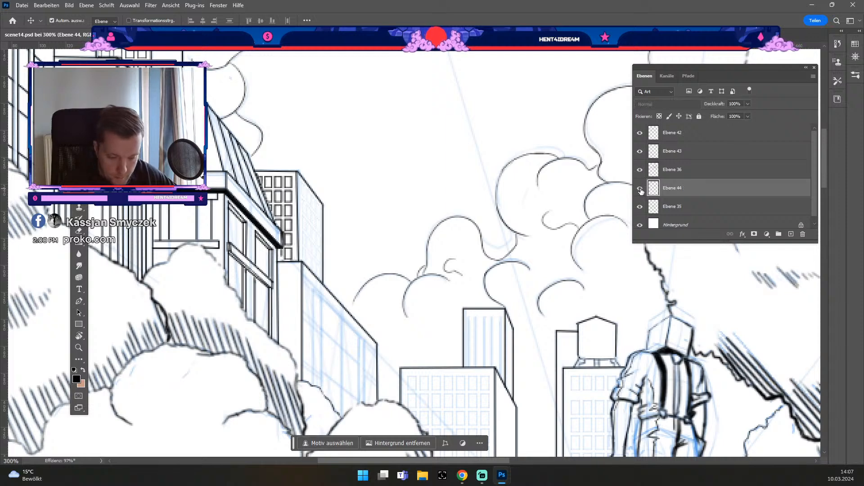
click(639, 188)
click(639, 188)
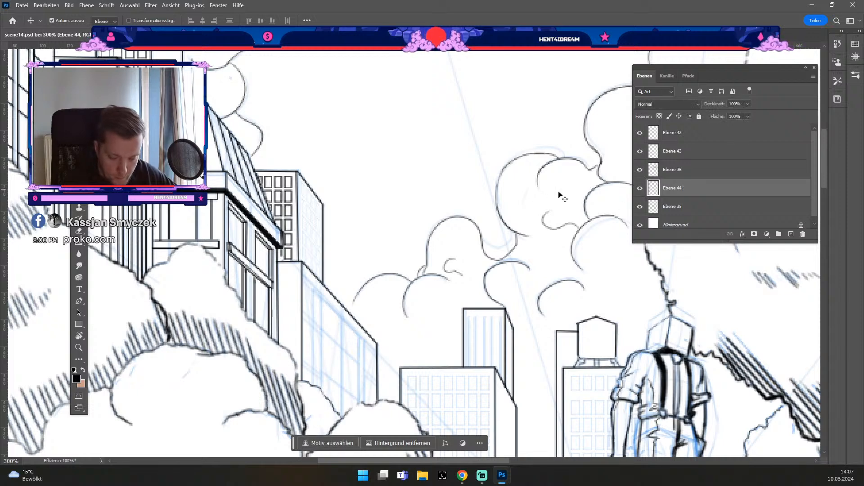
On Ebene 35, lasso the blue windows on the side face of the tall building behind the roof and cut them to a new layer.
click(640, 206)
click(641, 208)
click(692, 210)
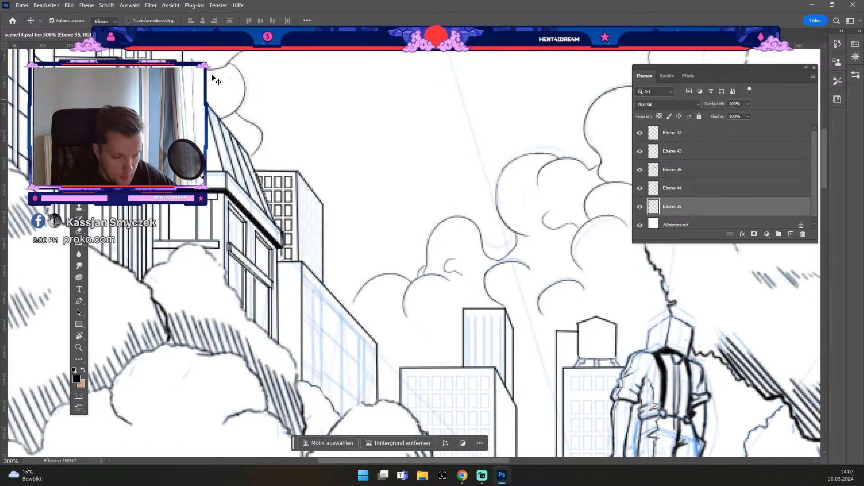
key(l)
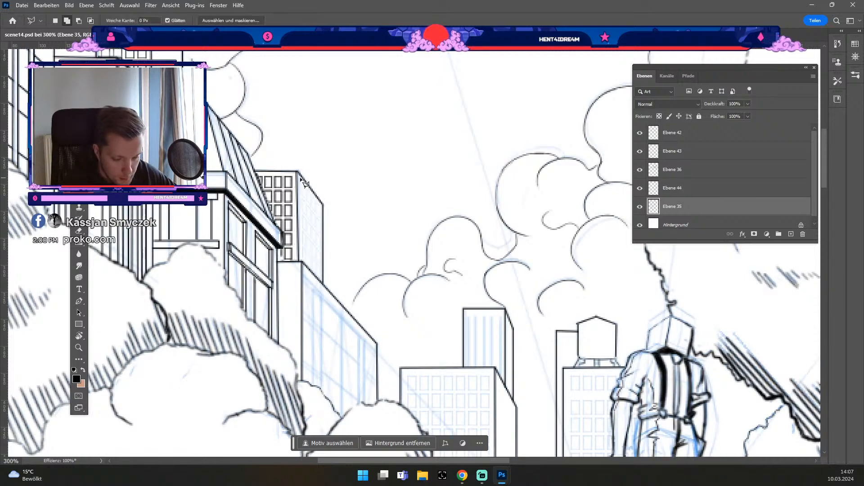
click(299, 177)
click(323, 204)
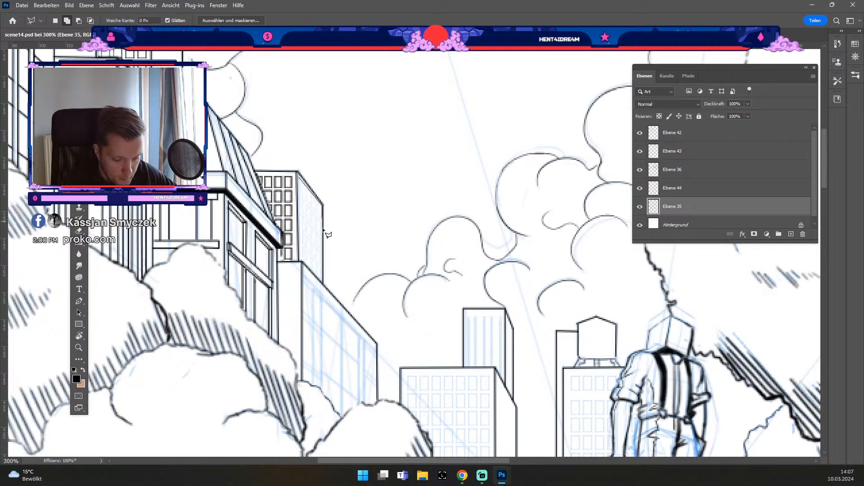
click(321, 282)
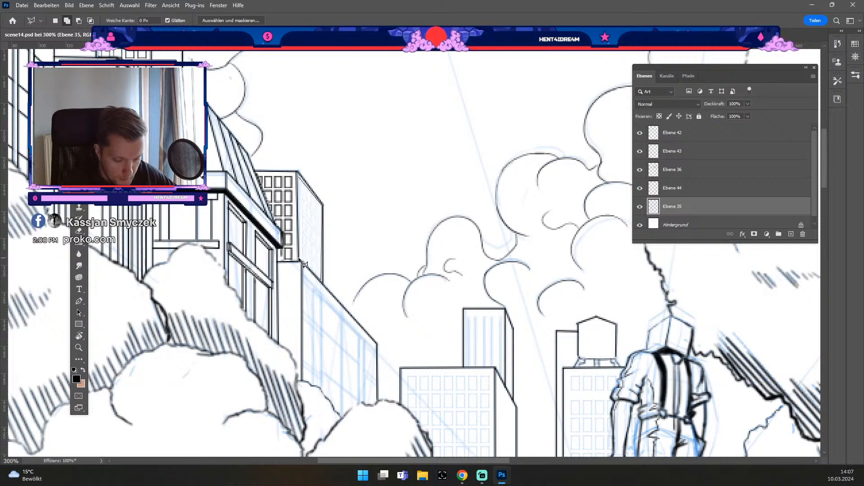
click(300, 259)
click(299, 177)
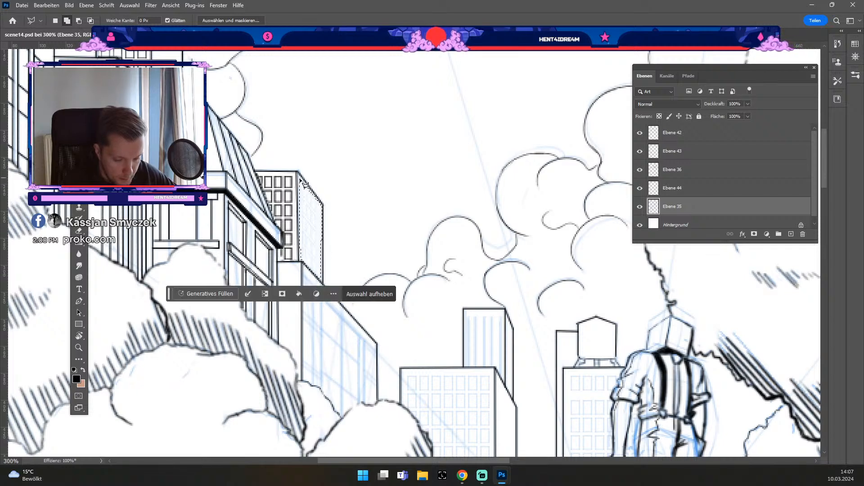
right_click(682, 204)
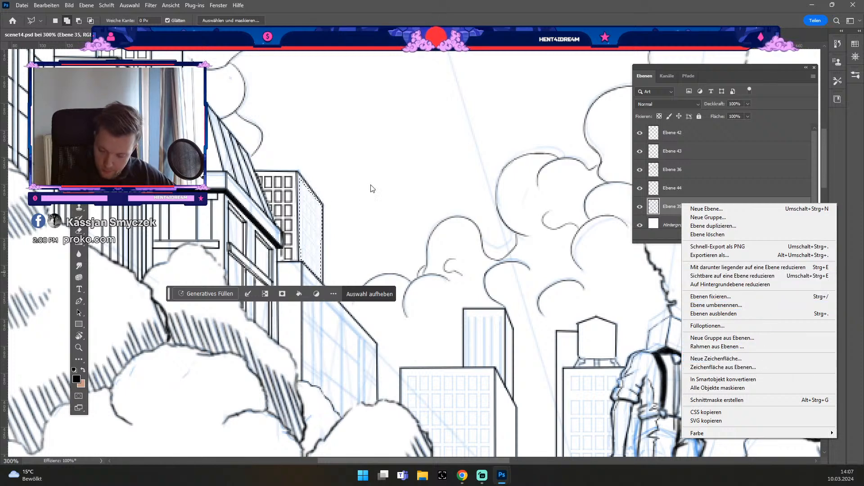
click(75, 100)
key(m)
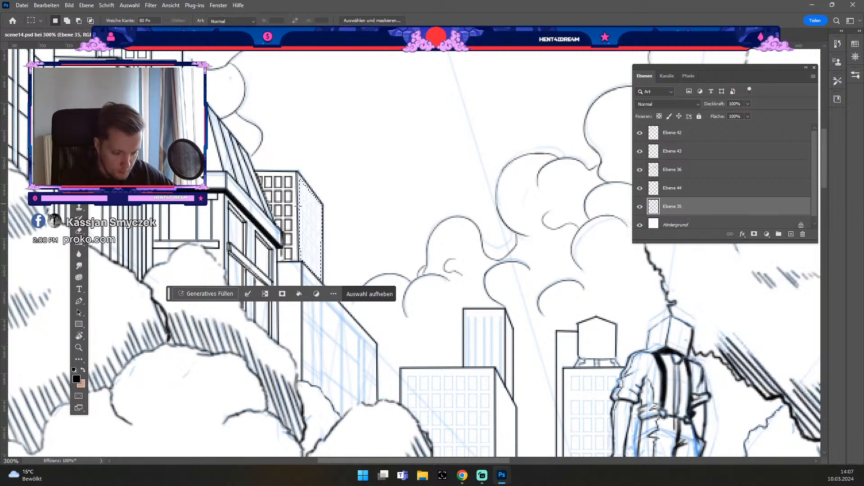
right_click(300, 206)
click(344, 278)
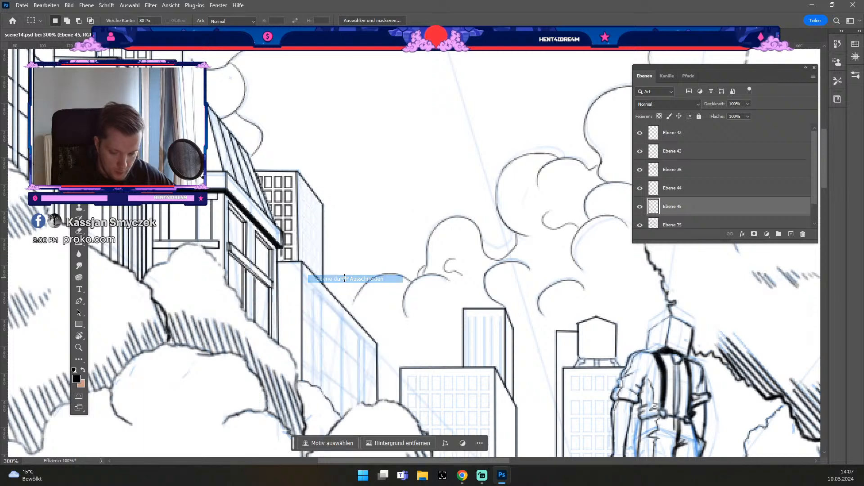
Turn the cut-out side windows on Ebene 45 black by setting their Hue/Saturation lightness to -100.
key(ctrl+u)
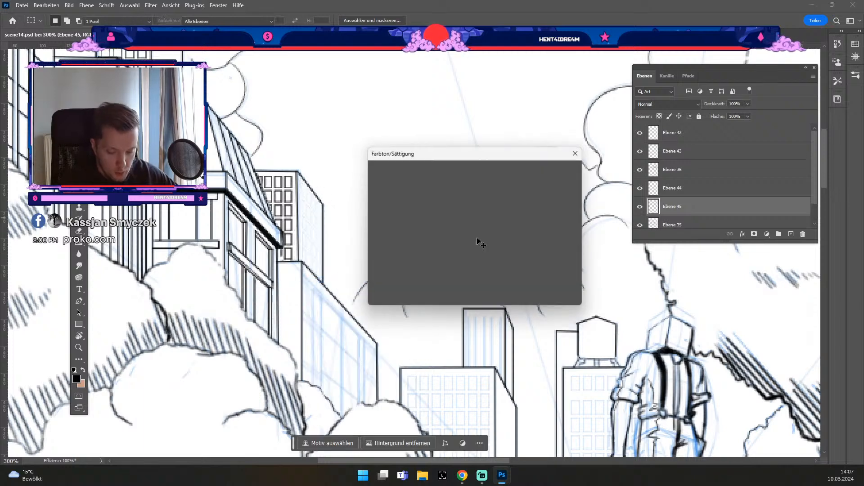
drag(439, 262, 347, 257)
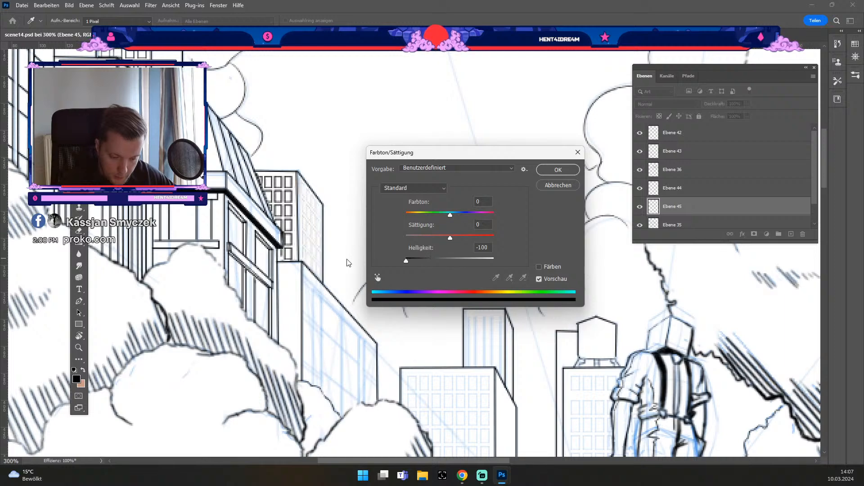
click(564, 174)
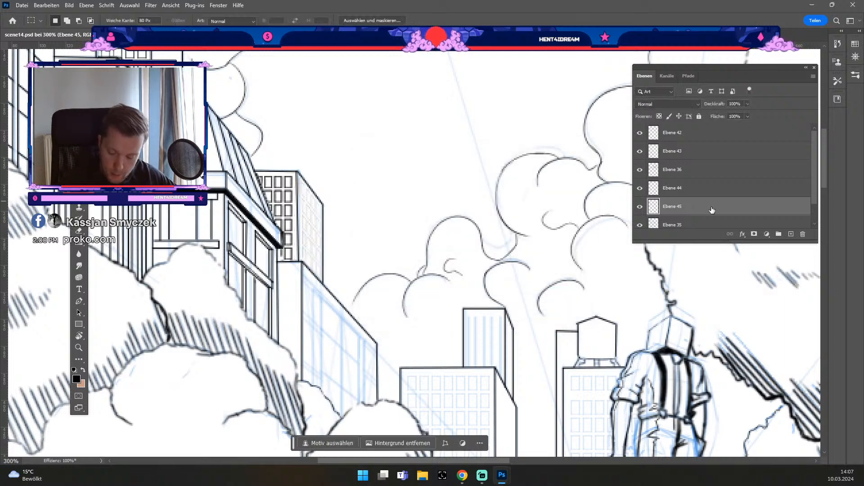
Duplicate Ebene 45 to strengthen the side windows' lines and merge the copies down into Ebene 45.
scroll(714, 167, down, 1)
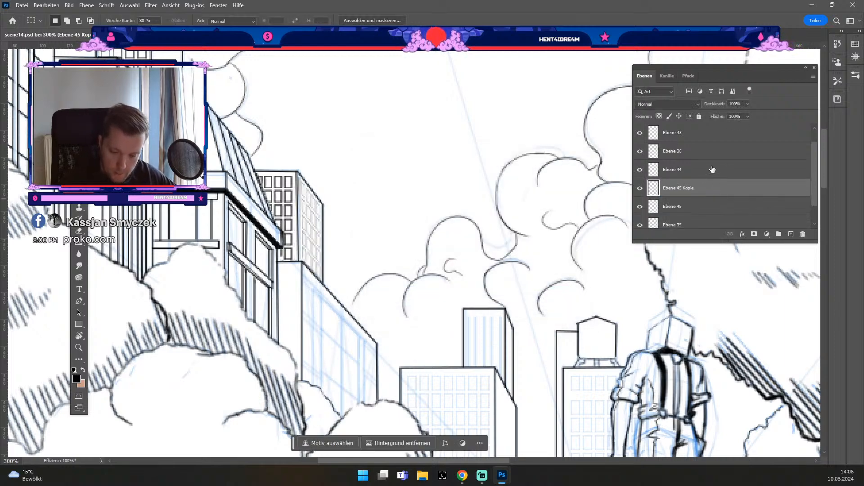
key(ctrl+j)
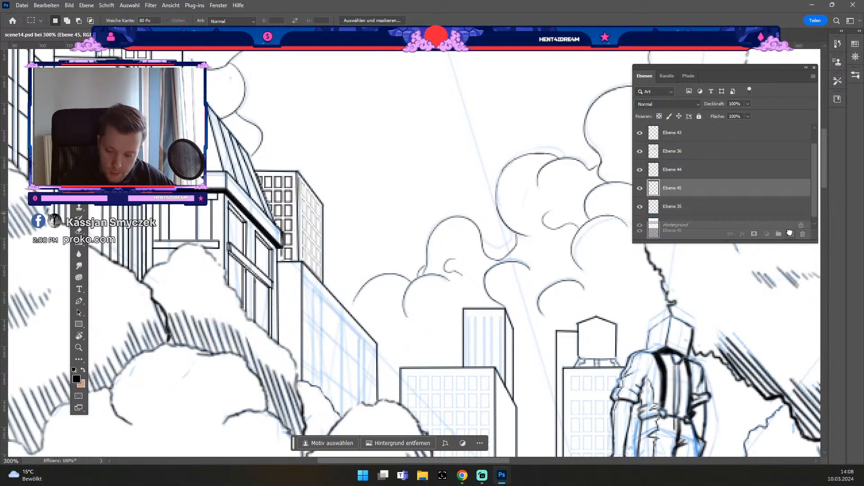
key(ctrl+z)
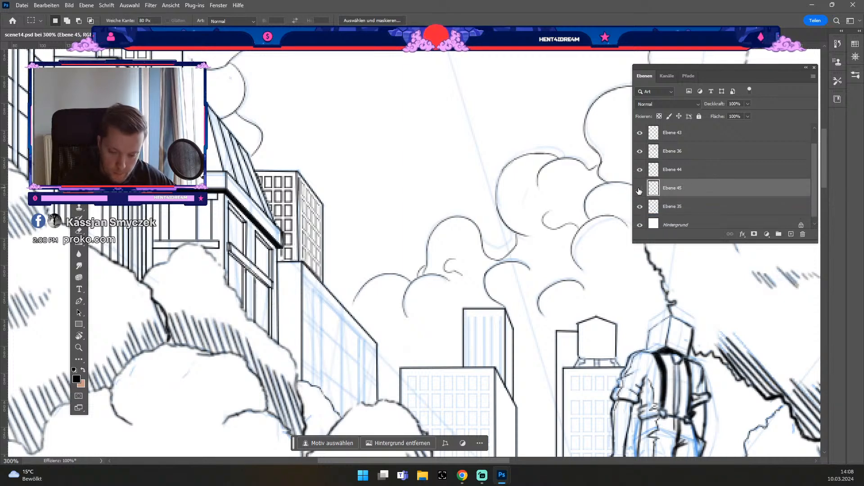
drag(644, 190, 789, 233)
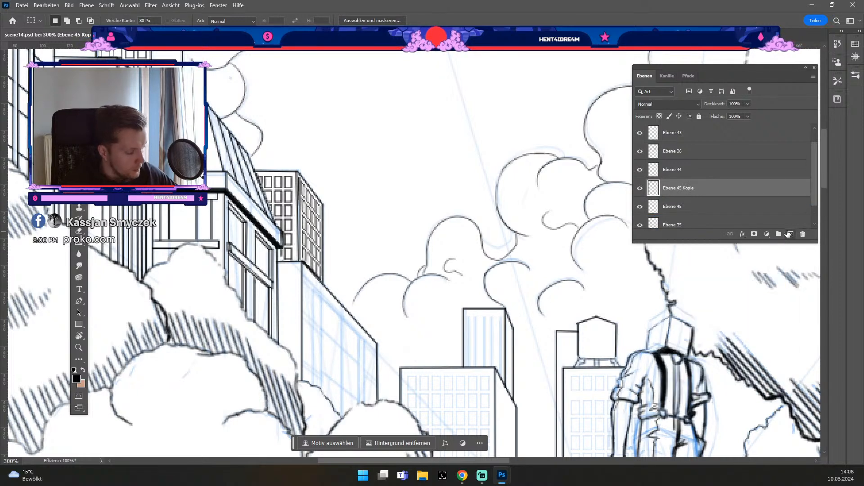
key(ctrl+z)
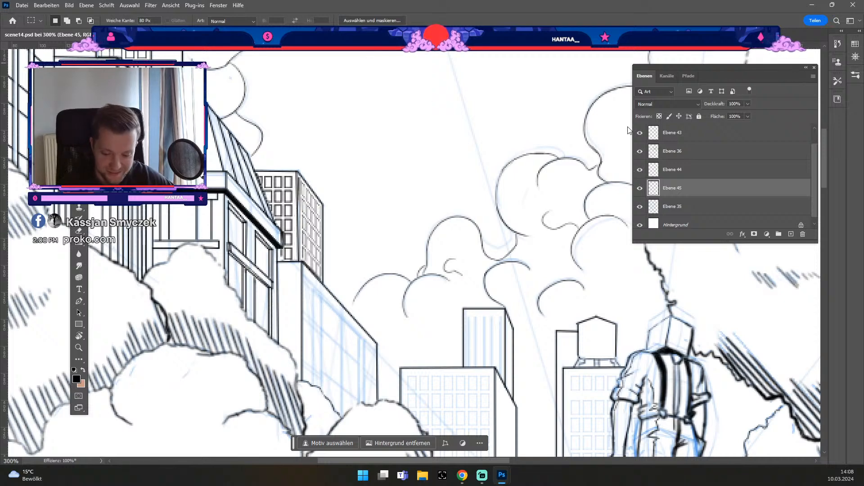
On Ebene 45, brush black vertical lines over the blue stripes on the front face of the narrow tower in the middle of the skyline.
scroll(432, 205, down, 4)
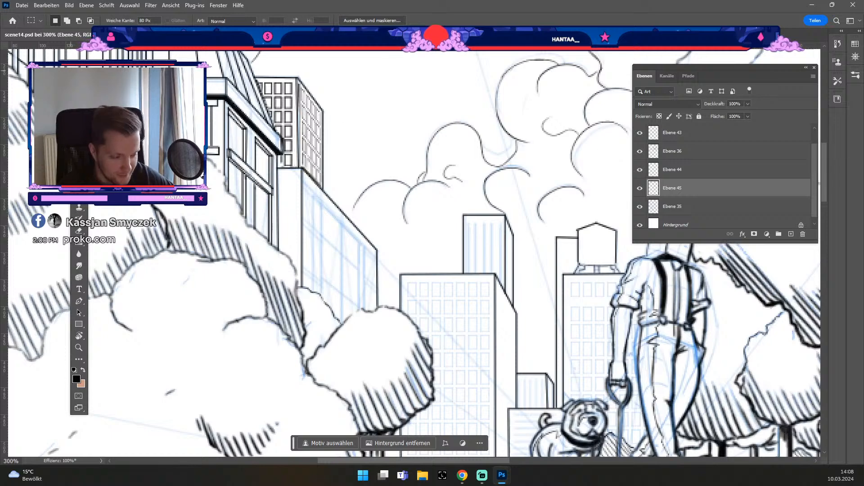
key(b)
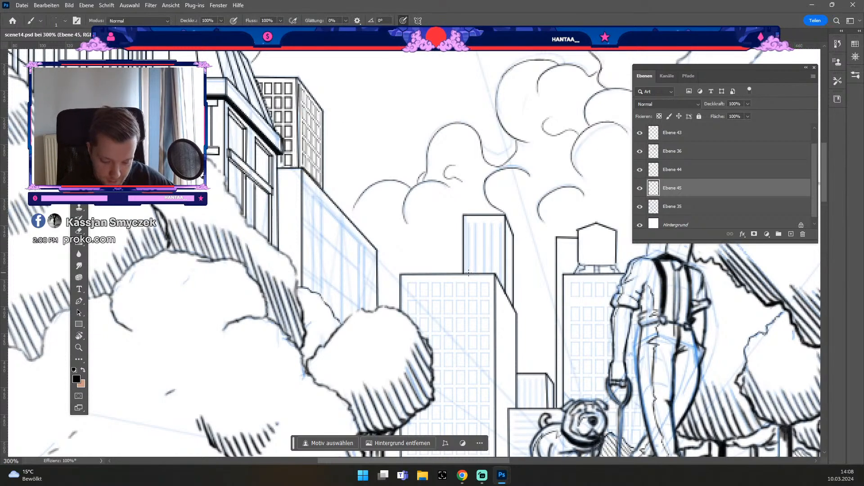
drag(468, 273, 469, 232)
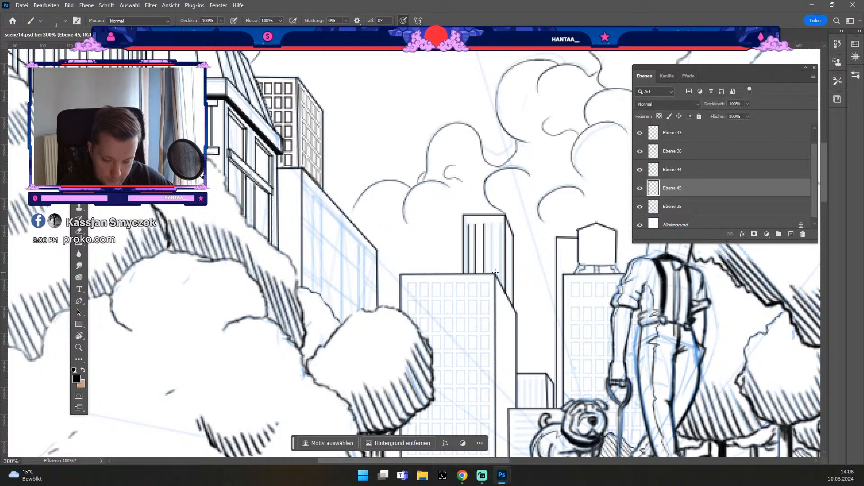
drag(492, 271, 495, 225)
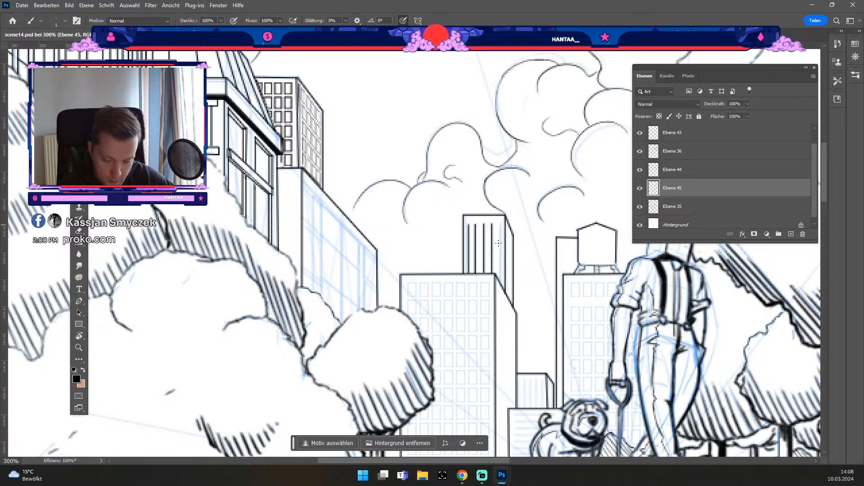
drag(503, 276, 503, 225)
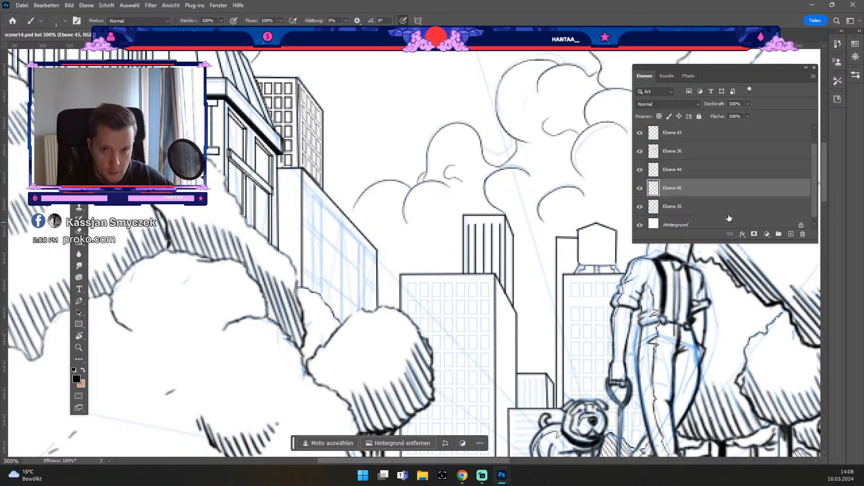
key(e)
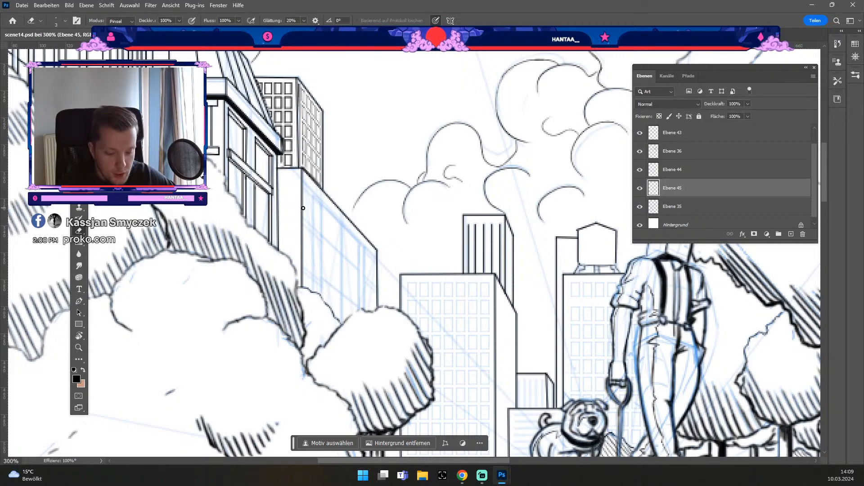
key(b)
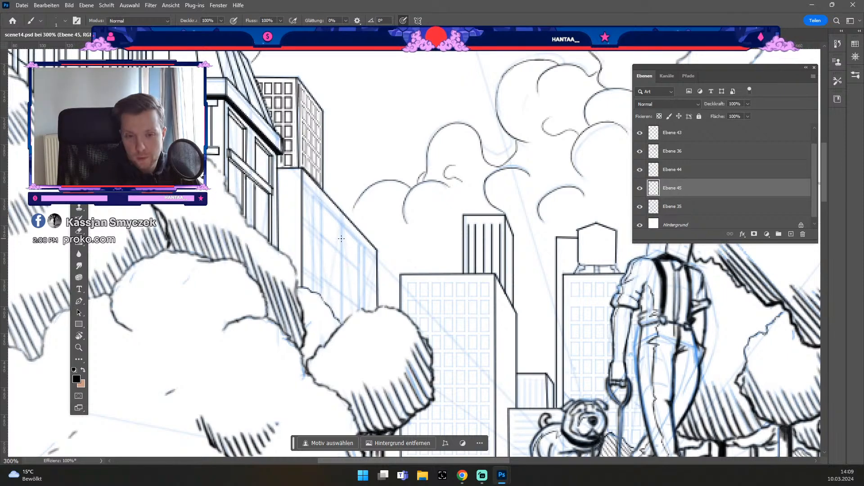
Examine which window details of the lower skyline buildings sit on Ebene 35 by toggling its visibility.
scroll(432, 249, down, 2)
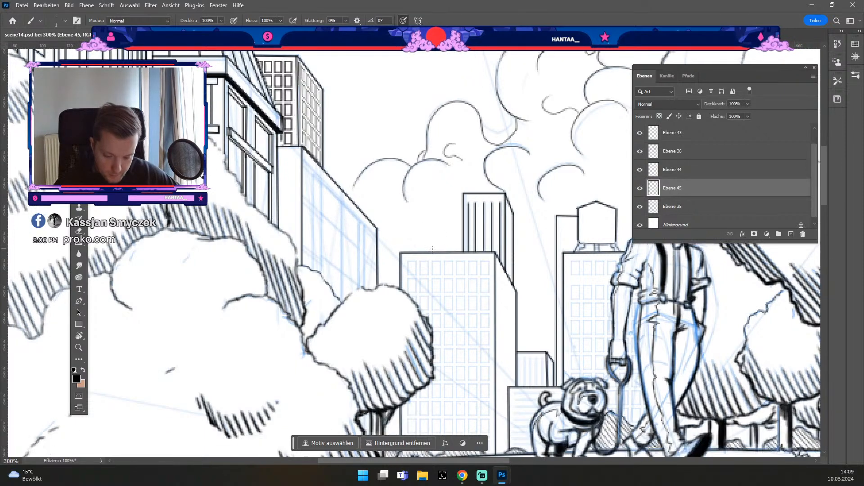
scroll(432, 249, down, 5)
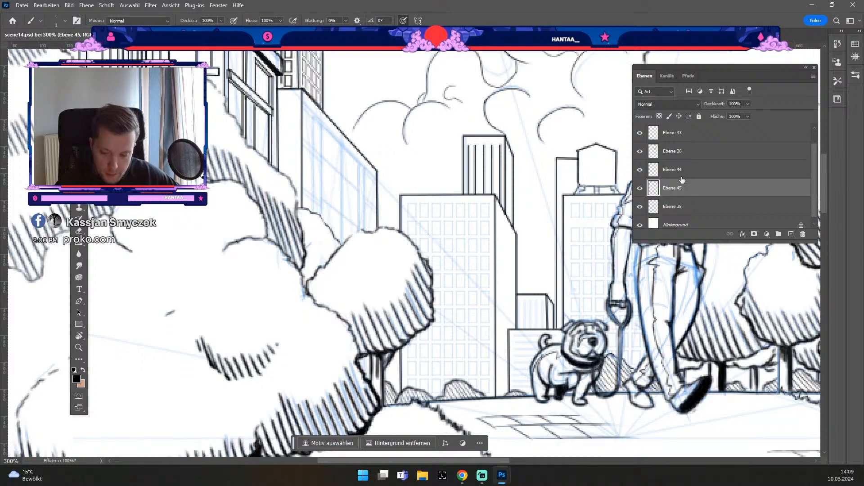
click(639, 207)
click(639, 207)
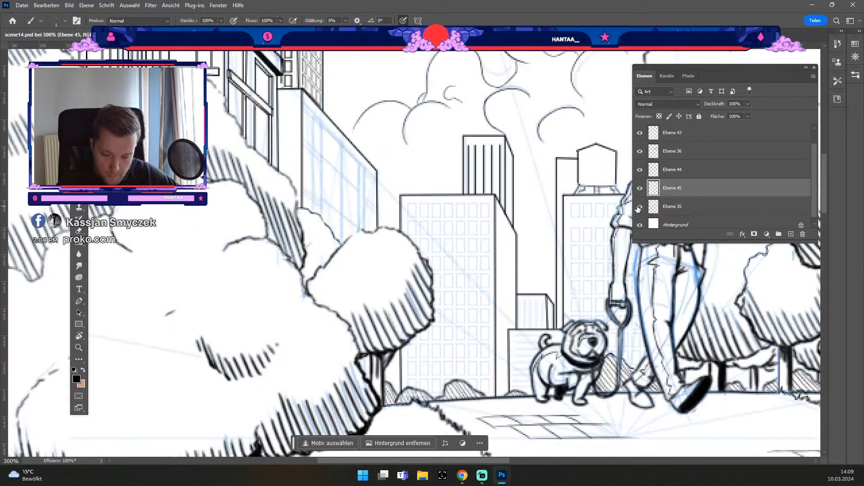
click(708, 208)
key(l)
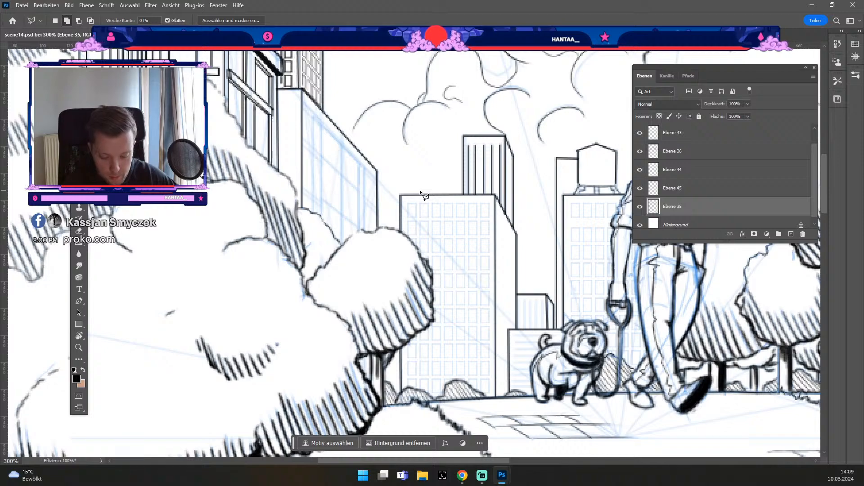
click(639, 207)
click(639, 207)
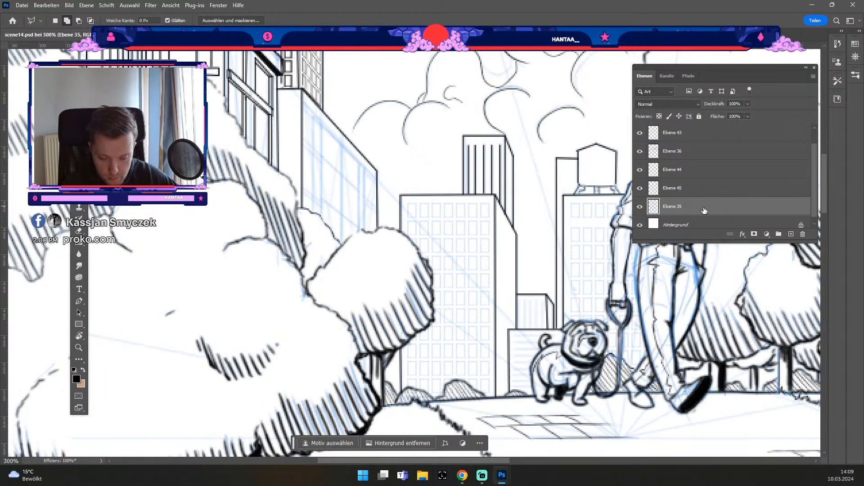
On a new layer, draw a rectangle of about 7 × 11 px with a 1 px outline over the first window of the wide building below the striped tower.
key(e)
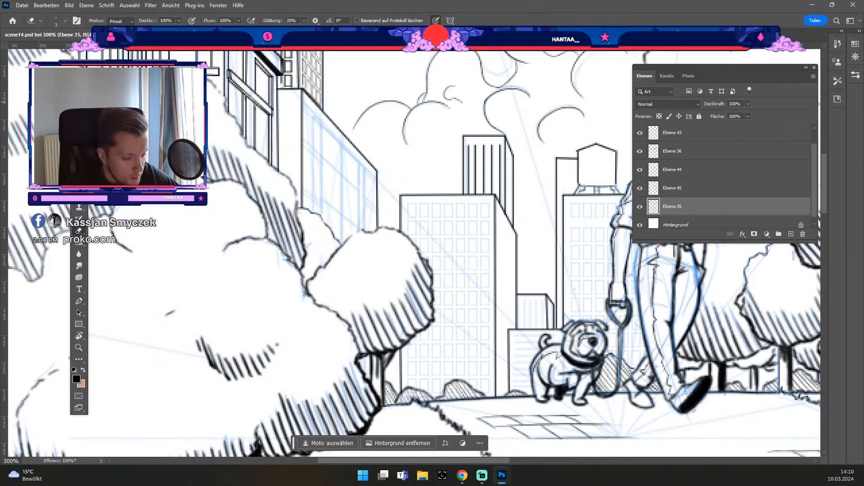
key(m)
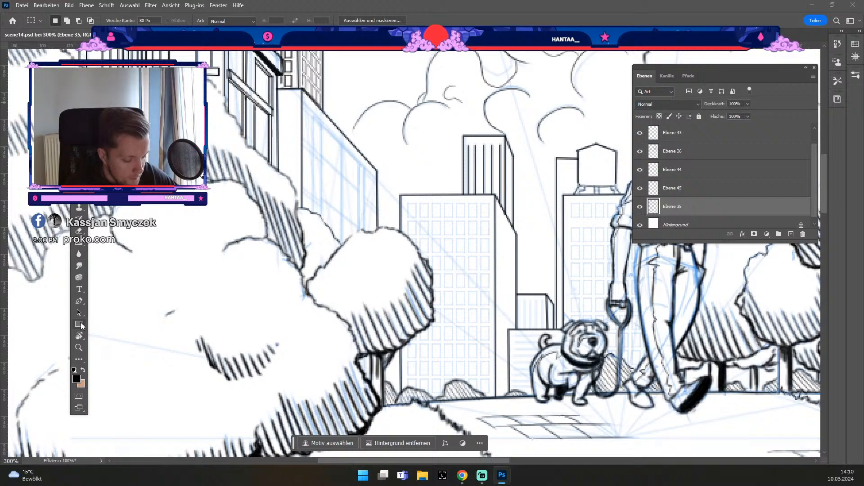
key(u)
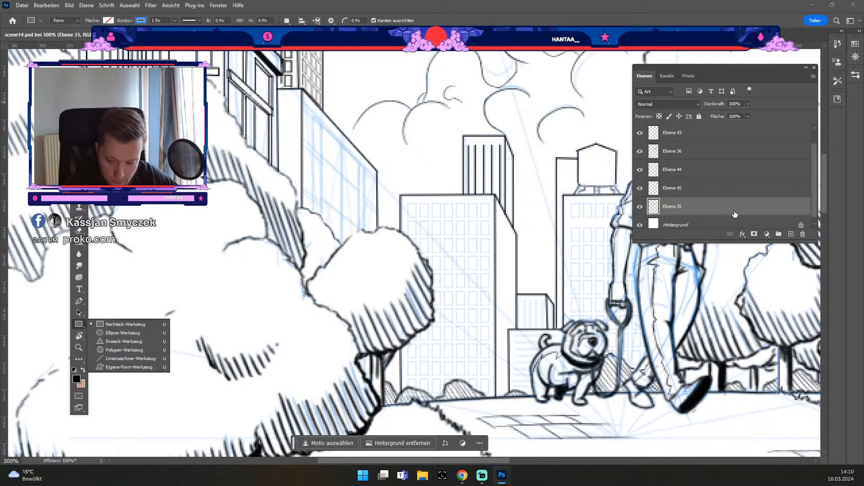
key(ctrl+shift+alt+n)
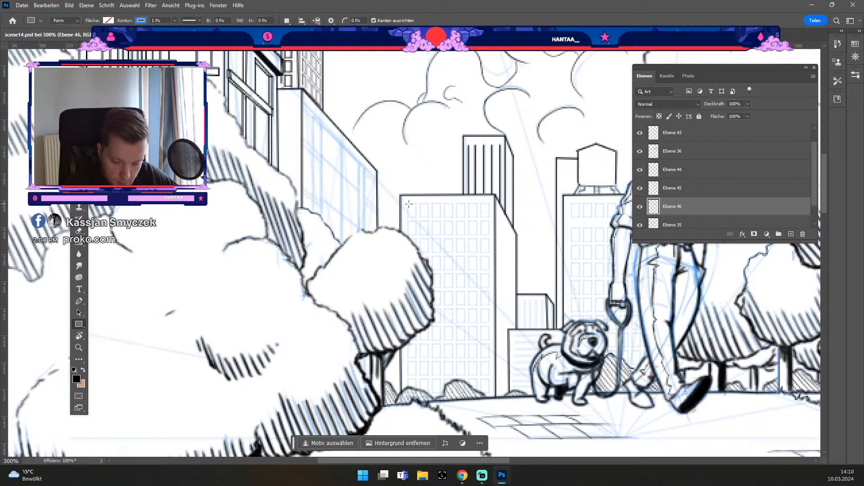
drag(409, 203, 416, 217)
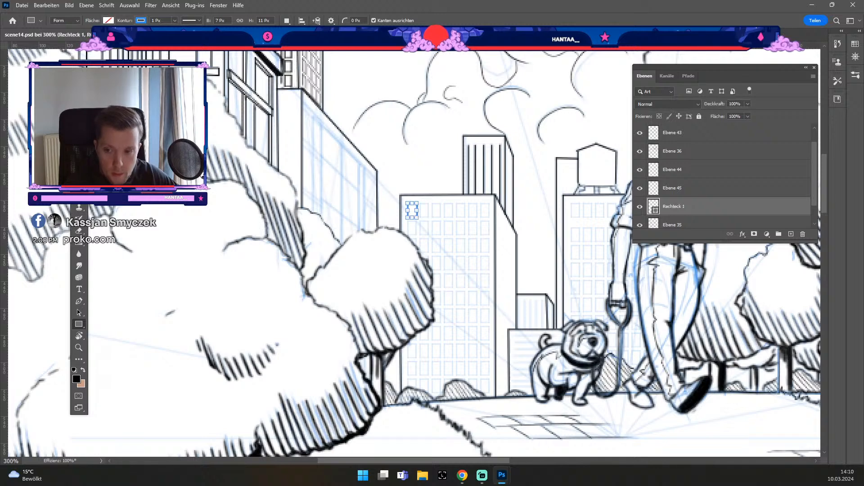
Move the shape properties aside and rasterize the Rechteck 1 shape layer.
mouse_move(383, 1)
mouse_down()
mouse_move(198, 26)
mouse_move(199, 57)
mouse_up()
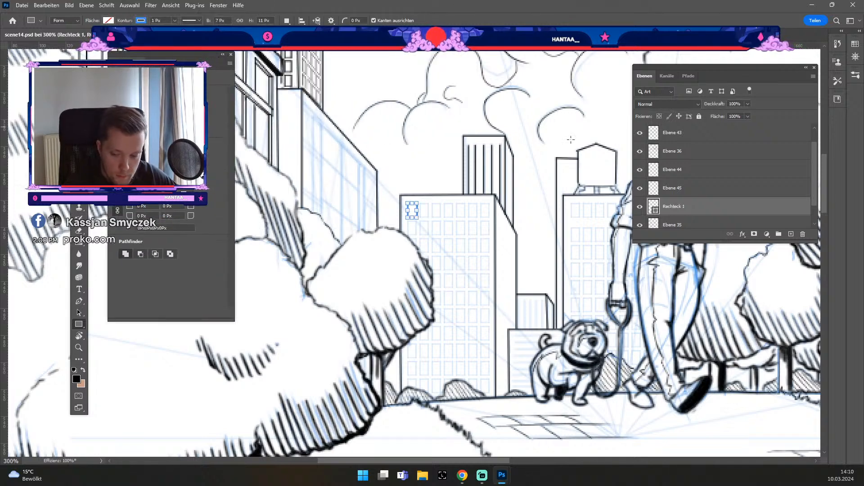
right_click(709, 206)
click(738, 230)
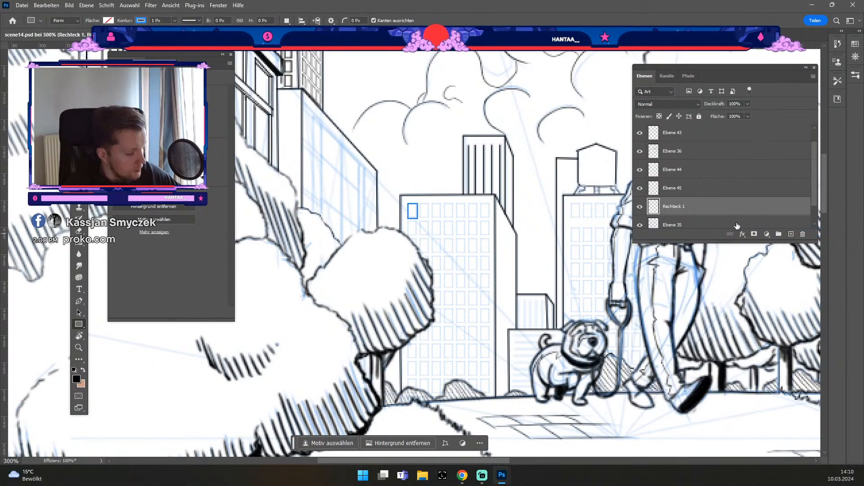
Recolor the blue window rectangle on Rechteck 1 to black by setting the Hue/Saturation lightness to -100.
key(ctrl+u)
drag(450, 261, 324, 261)
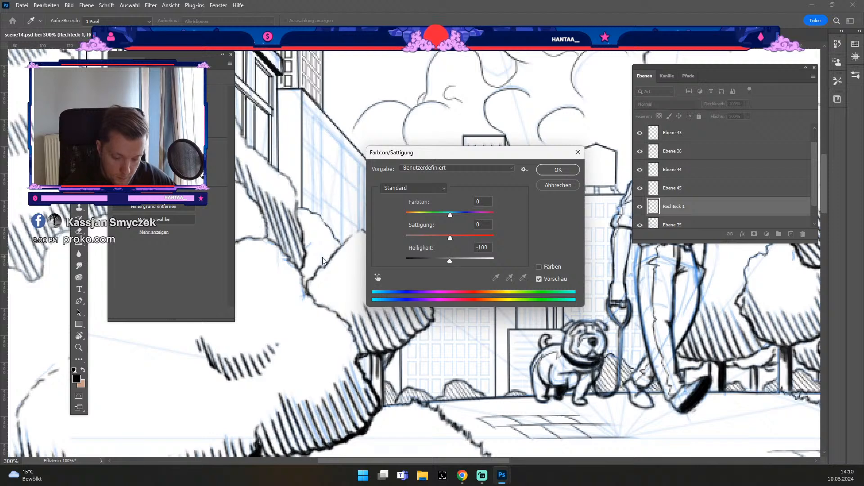
click(565, 173)
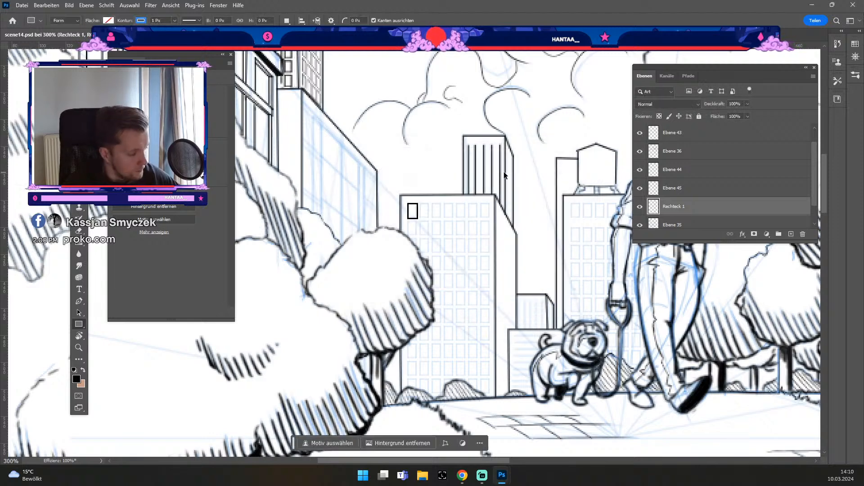
Scale the black rectangle down slightly so it fits the first sketched window of the wide building.
key(ctrl+t)
drag(417, 218, 417, 218)
click(447, 237)
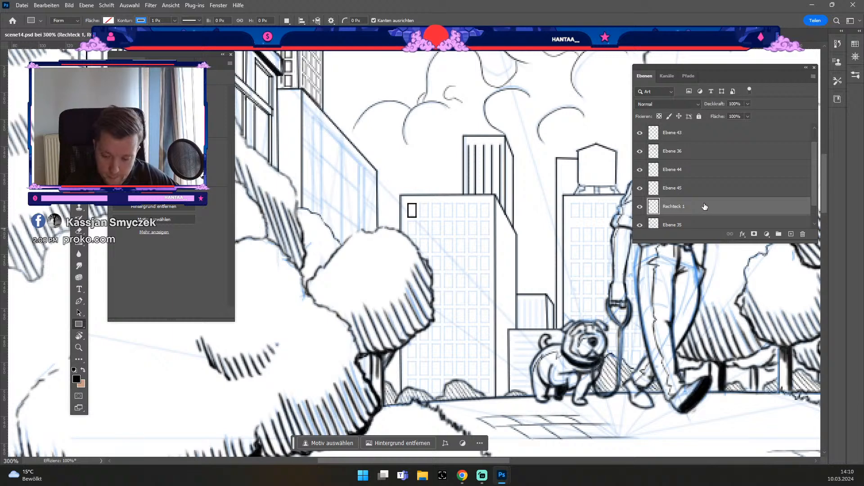
Duplicate the Rechteck 1 layer and shift the copy sideways onto the second window of the top row.
scroll(656, 219, down, 1)
key(ctrl+j)
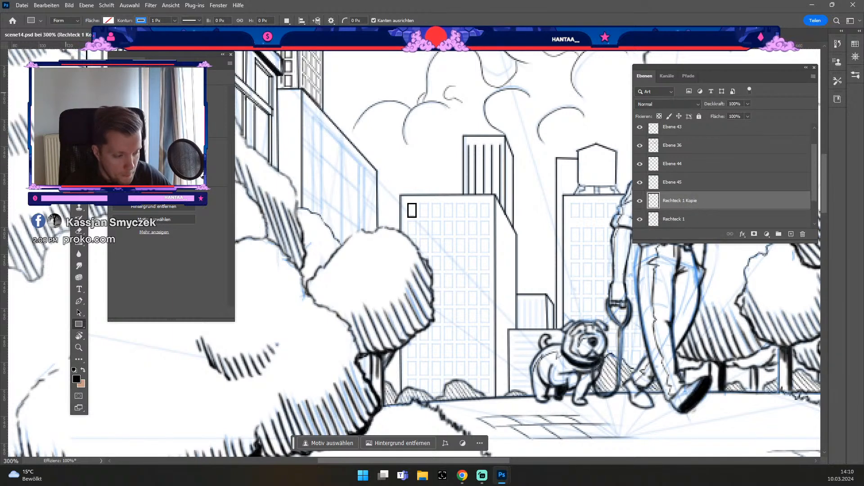
key(v)
key(Right)
key(Right)
key(Right)
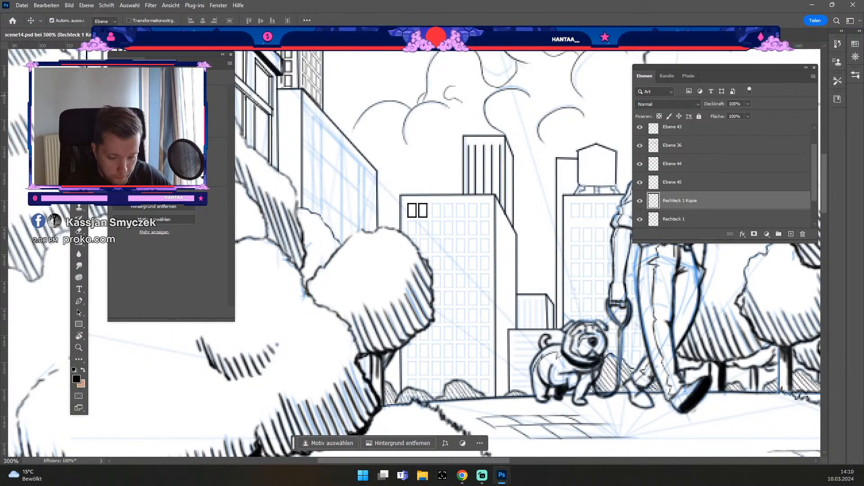
key(Right)
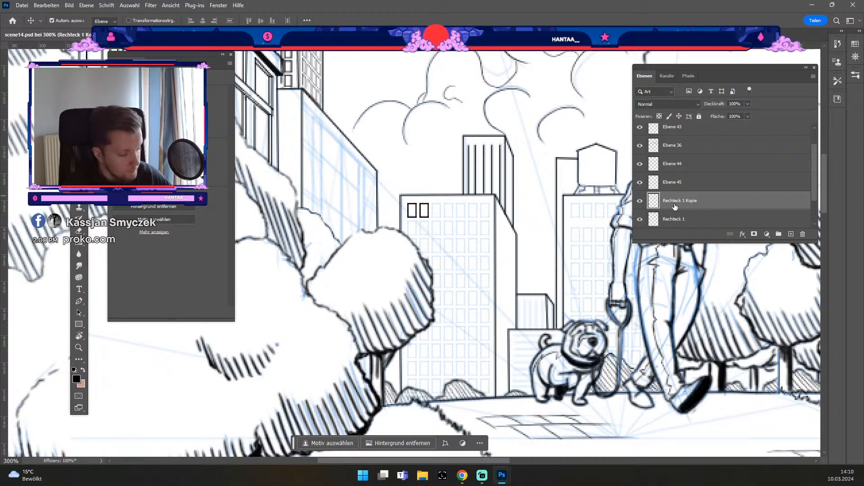
Merge the two window rectangles, duplicate the pair and shift the copy onto the third and fourth windows of the top row.
key(ctrl+e)
drag(701, 201, 791, 234)
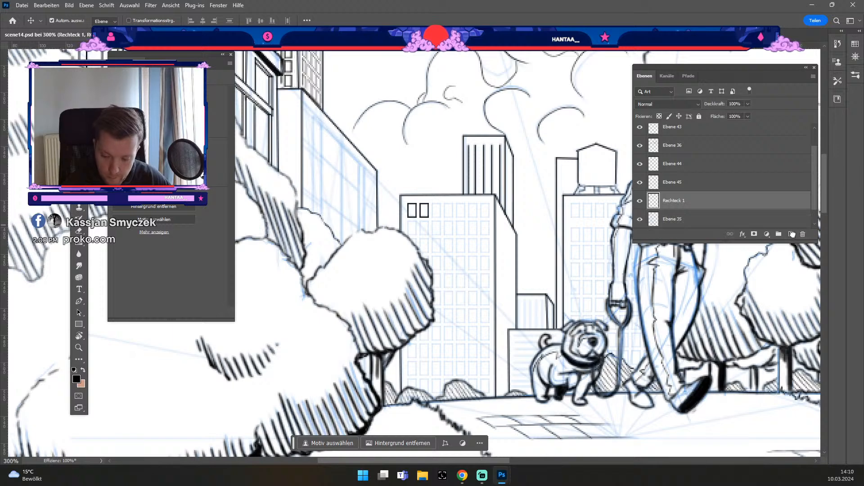
key(ctrl+Right)
key(ctrl+Right)
key(ctrl+Right)
key(Right)
key(Right)
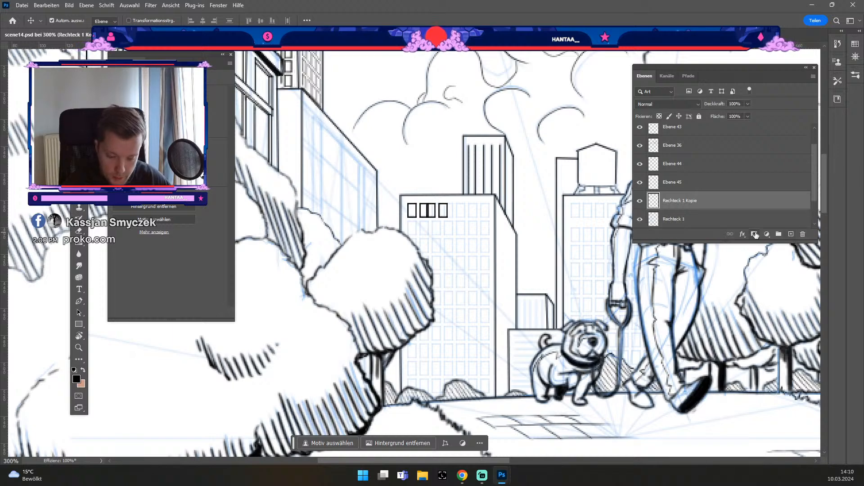
key(Right)
key(Right)
key(Right)
key(Right)
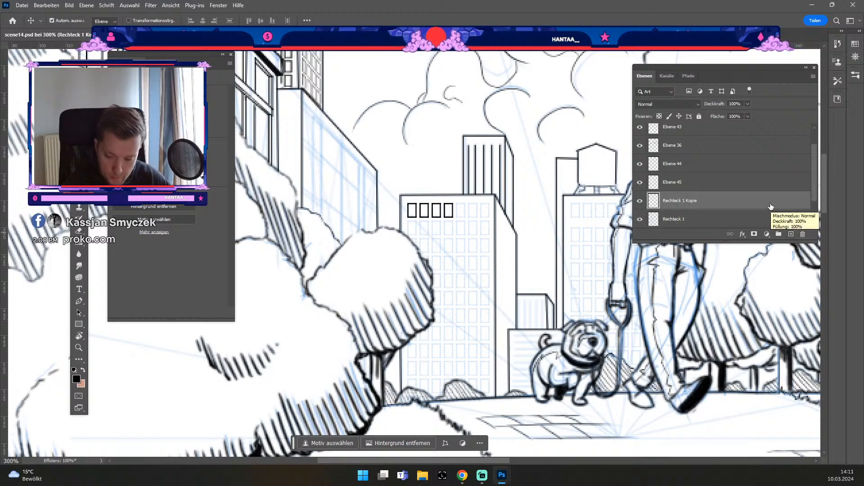
Duplicate the window pair again and shift the copy onto the fifth and sixth windows of the top row.
key(ctrl+j)
key(Right)
key(Right)
key(Right)
key(Right)
key(Right)
key(Right)
key(Right)
key(Right)
key(Right)
key(Right)
key(Right)
key(Right)
key(Right)
key(Right)
key(Right)
key(Right)
key(Right)
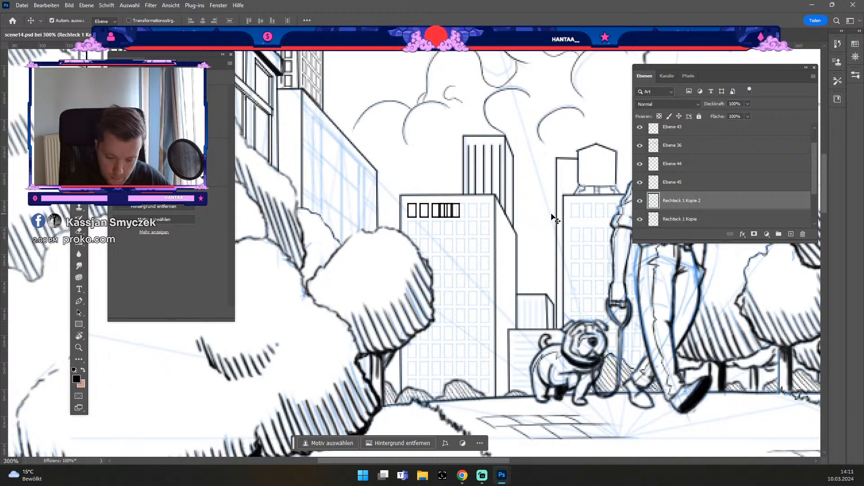
key(Right)
key(Right)
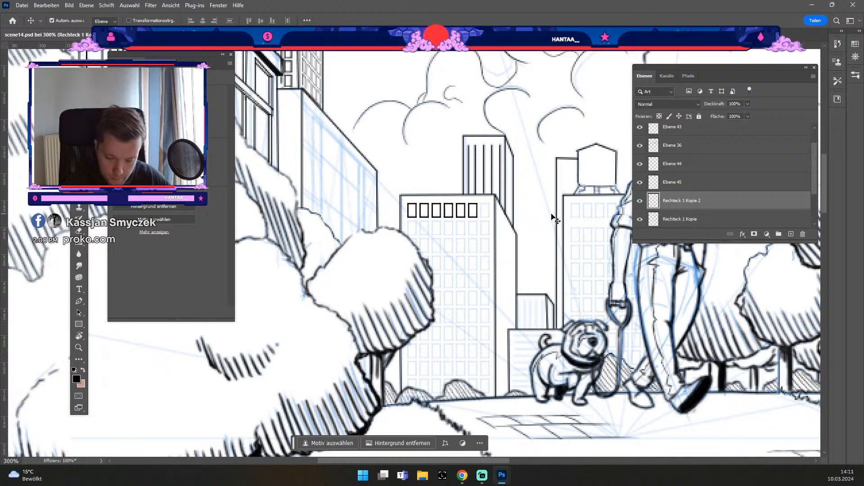
Duplicate the last window pair and shift it onto the seventh window, letting the extra rectangle overhang the building's edge.
drag(727, 200, 791, 234)
key(Right)
key(Right)
key(Right)
key(Right)
key(Right)
key(Right)
key(Right)
key(Right)
key(Right)
key(Right)
key(Right)
key(Right)
key(Right)
key(Right)
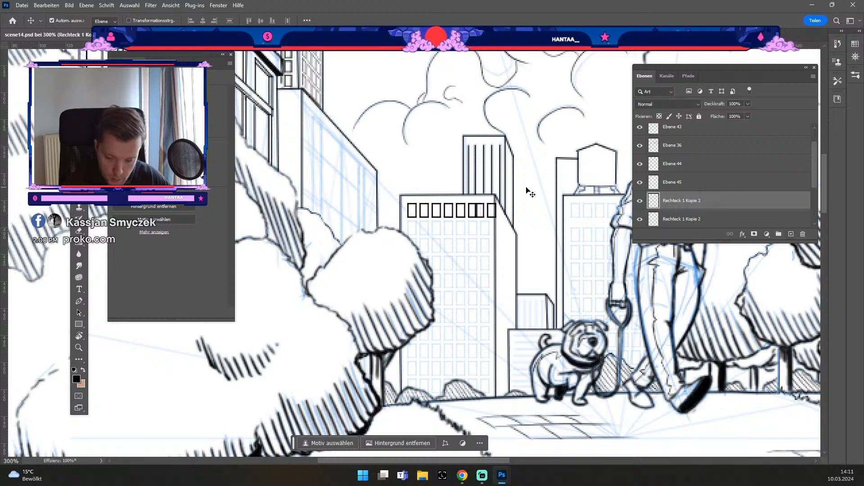
key(Right)
key(Right)
key(Right)
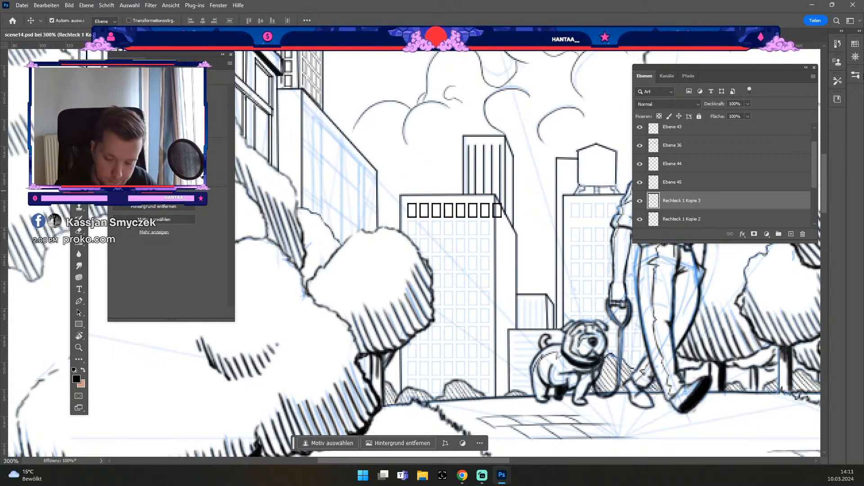
Erase the surplus eighth rectangle that overlaps the edge of the wide building.
key(e)
mouse_move(502, 207)
mouse_down()
mouse_move(500, 218)
mouse_move(495, 202)
mouse_up()
key(numbersign)
key(numbersign)
key(numbersign)
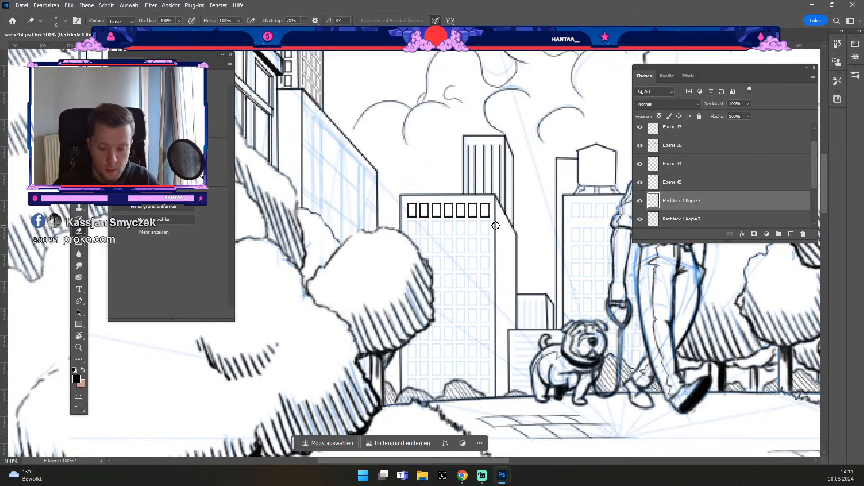
key(b)
Merge the three Rechteck 1 copies down into the Rechteck 1 layer as one window row.
scroll(711, 176, down, 2)
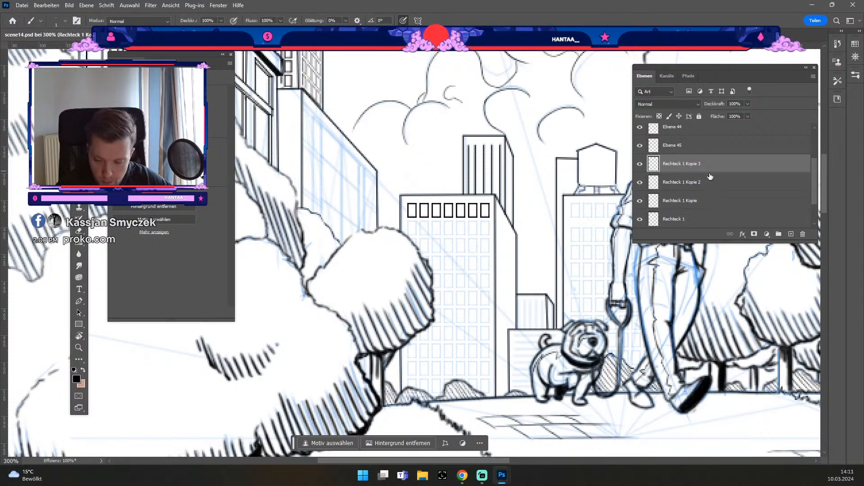
key(Delete)
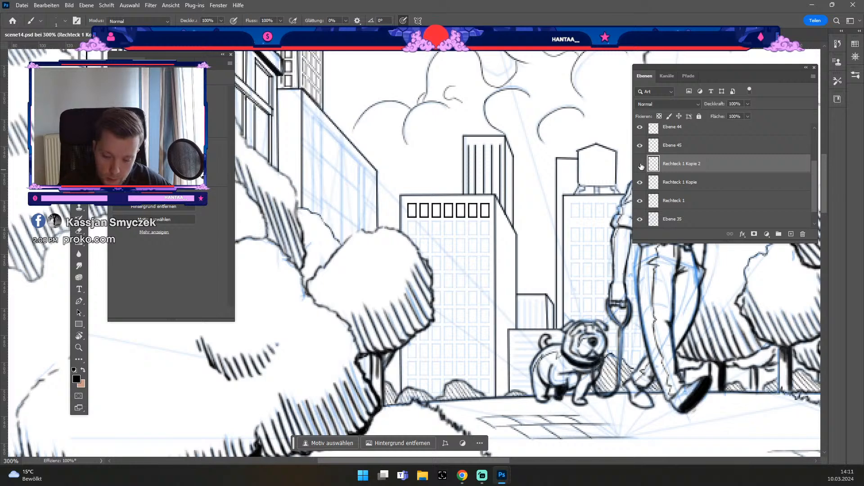
key(Delete)
key(Delete)
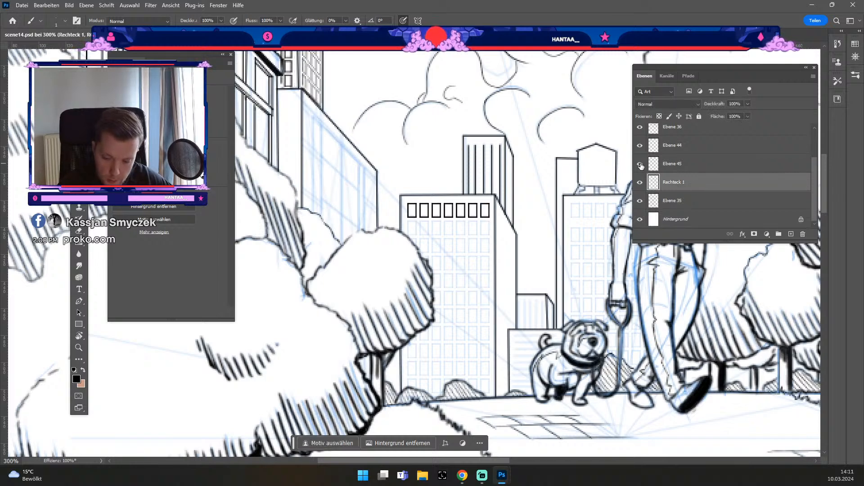
Duplicate the seven-window row and move the copy onto the top windows of the building below the water tower.
drag(670, 184, 790, 234)
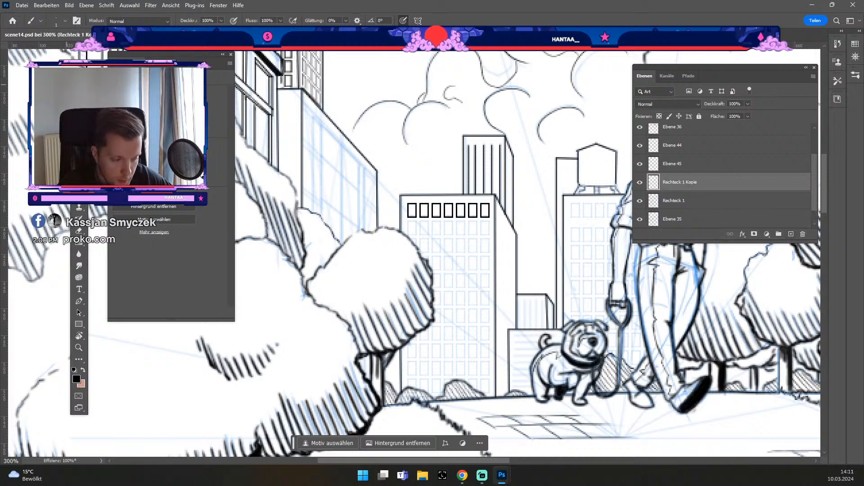
key(v)
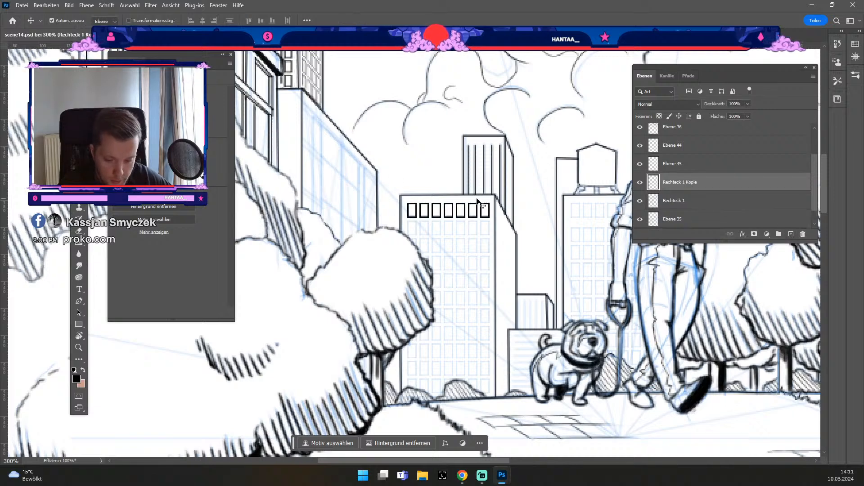
drag(473, 208, 614, 208)
drag(554, 210, 574, 209)
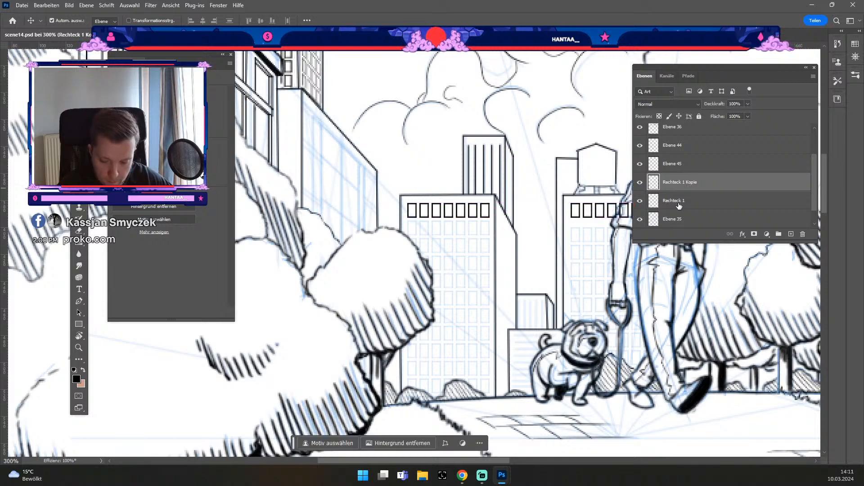
Duplicate the Rechteck 1 row and move the copy down onto the second window row of the wide building.
click(679, 206)
key(ctrl+j)
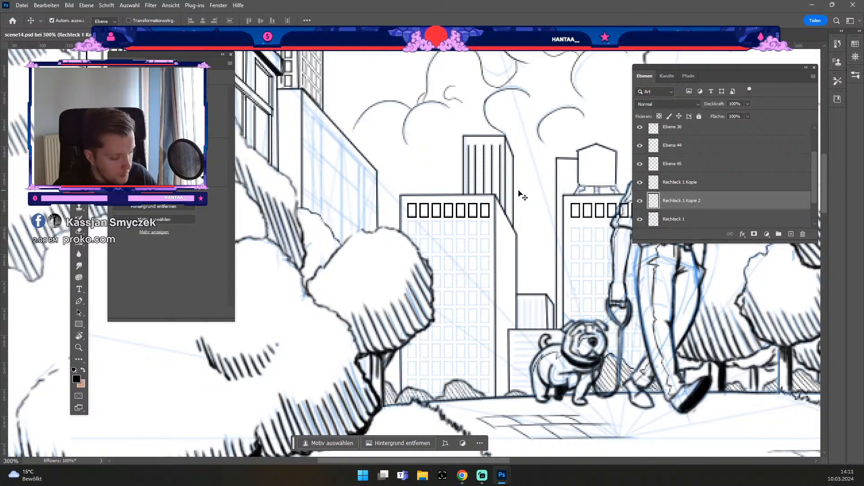
key(shift+Down)
key(Down)
key(Down)
key(Down)
key(Down)
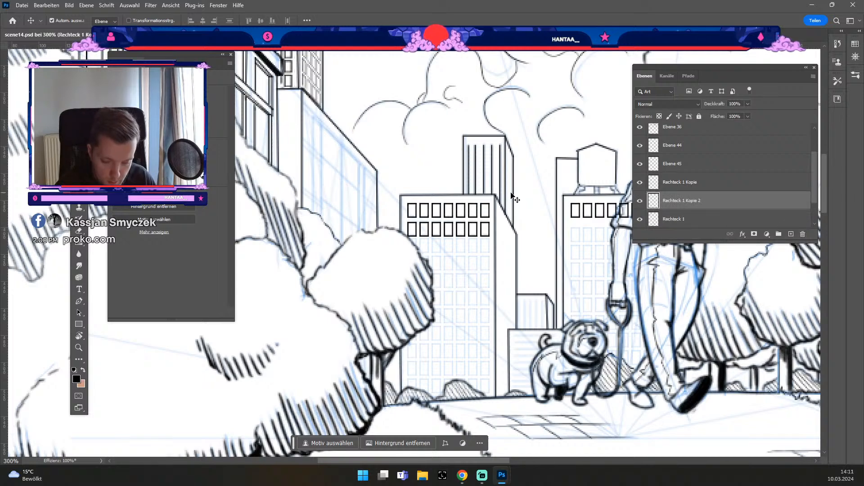
key(Up)
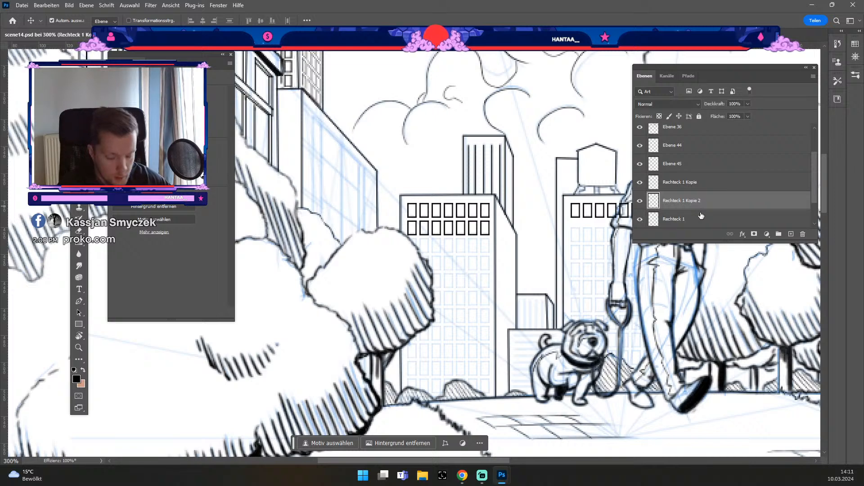
Merge the two window rows, duplicate them and move the copy down onto the third and fourth rows.
key(ctrl+e)
drag(734, 203, 790, 234)
key(Down)
key(Down)
key(Down)
key(Down)
key(Down)
key(Down)
key(Down)
key(Down)
key(Down)
key(Down)
key(Down)
key(Down)
key(Down)
key(Down)
key(Down)
key(Down)
key(Down)
key(Down)
key(Down)
key(Down)
key(Down)
key(Down)
key(Down)
key(Down)
key(Down)
key(Down)
key(Down)
key(Down)
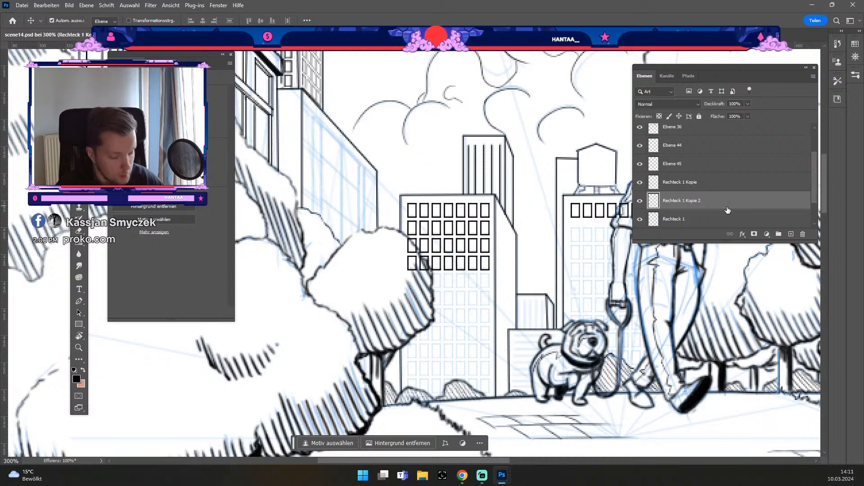
Check the rectangle layers by toggling their visibility and merge the lower two rows into Rechteck 1.
click(640, 182)
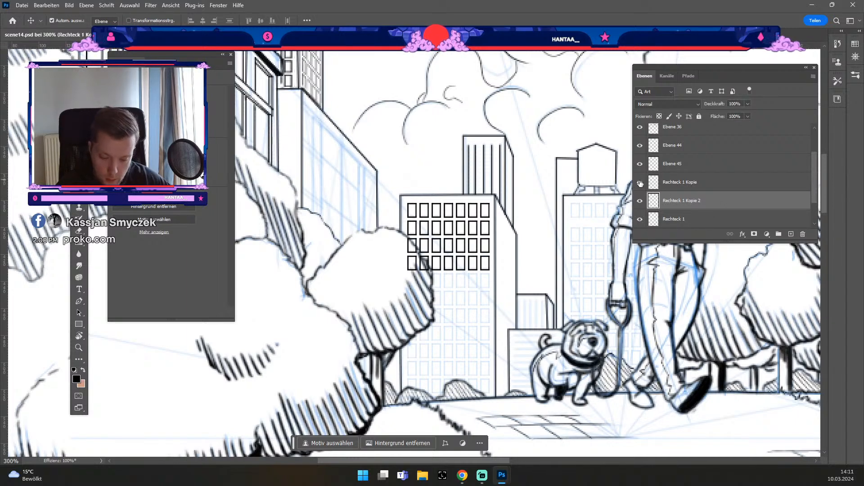
click(640, 182)
click(639, 204)
click(639, 204)
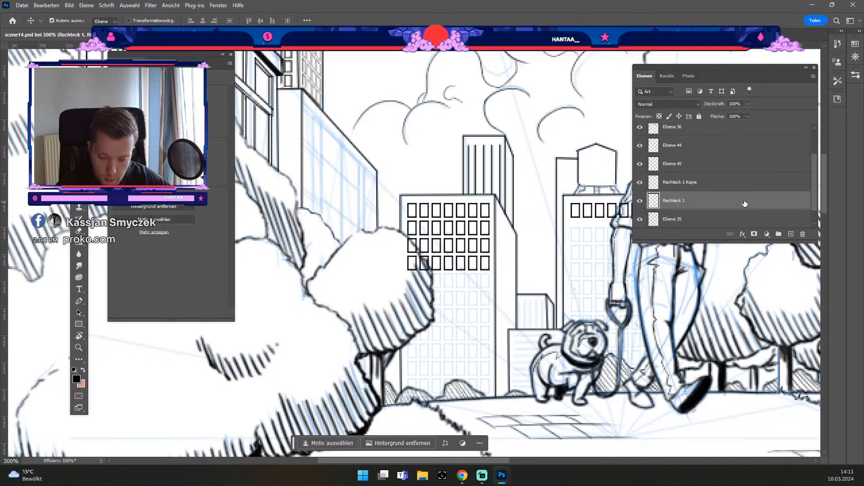
Duplicate the four-row window block and move the copy down onto rows five to eight of the wide building.
drag(742, 201, 793, 236)
key(Down)
key(Down)
key(Down)
key(Down)
key(Down)
key(Down)
key(Down)
key(Down)
key(Down)
key(Down)
key(Down)
key(Down)
key(Down)
key(Down)
key(Down)
key(Down)
key(Down)
key(Down)
key(Down)
key(Down)
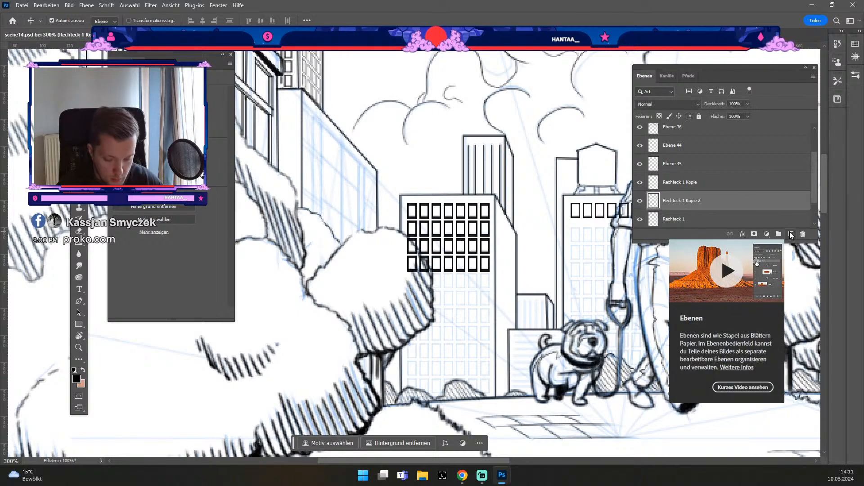
key(Down)
key(Down)
key(Down)
key(Down)
key(Down)
key(Down)
key(Down)
key(Down)
key(Down)
key(Down)
key(Down)
key(Down)
key(Down)
key(Down)
key(Down)
key(Down)
key(Down)
key(Down)
key(Down)
key(Down)
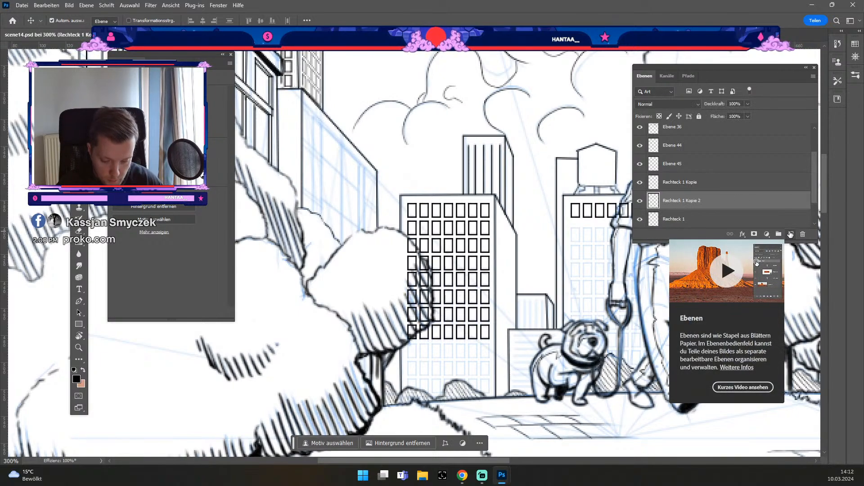
Duplicate the four-row window block Rechteck 1 Kopie 2 and move the copy down onto rows nine to twelve of the wide building.
key(ctrl+j)
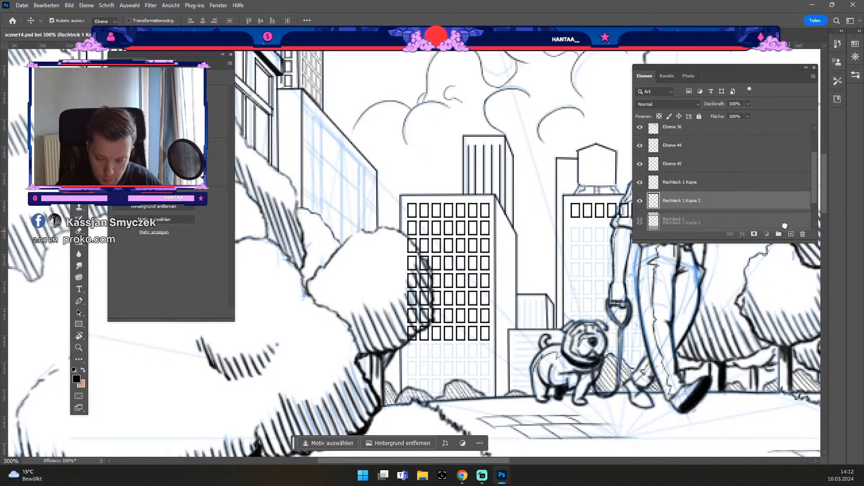
key(Down)
key(Down)
key(Down)
key(Down)
key(Down)
key(Down)
key(Down)
key(Down)
key(Down)
key(Down)
key(Down)
key(Down)
key(Down)
key(Down)
key(Down)
key(Down)
key(Down)
key(Down)
key(Down)
key(Down)
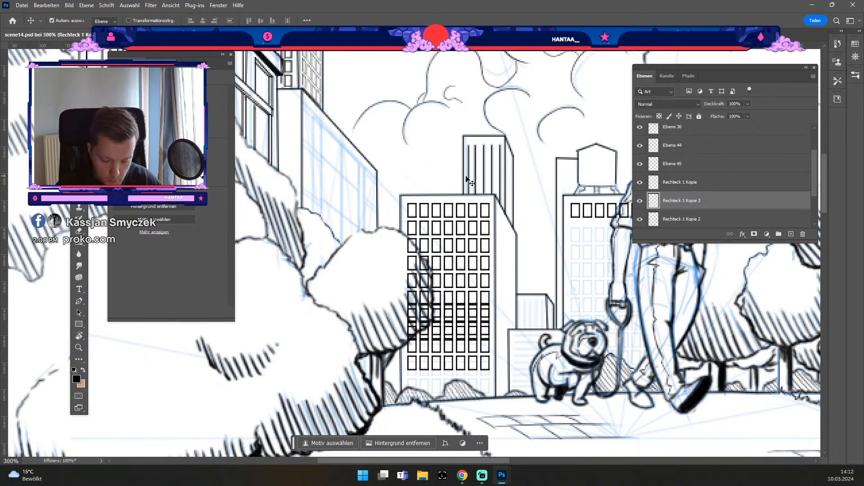
key(Down)
key(Down)
key(Down)
key(Down)
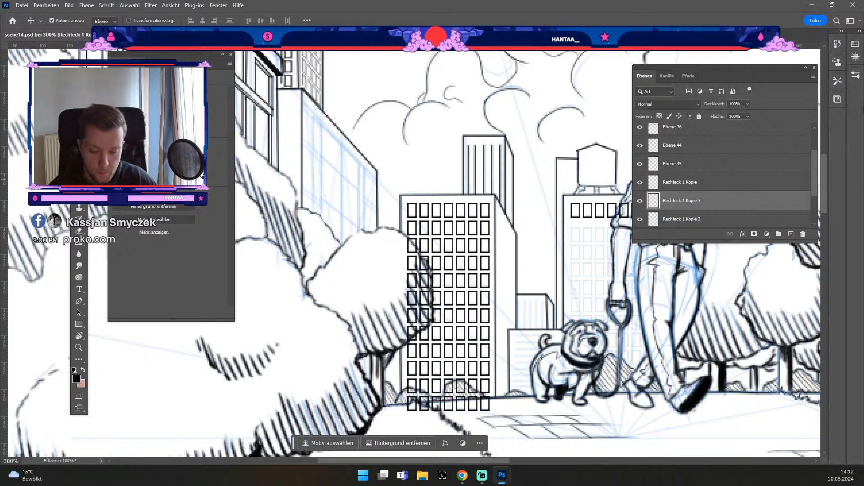
Try to merge Rechteck 1 Kopie 2, Rechteck 1 and Ebene 35 into a single layer.
scroll(719, 189, down, 1)
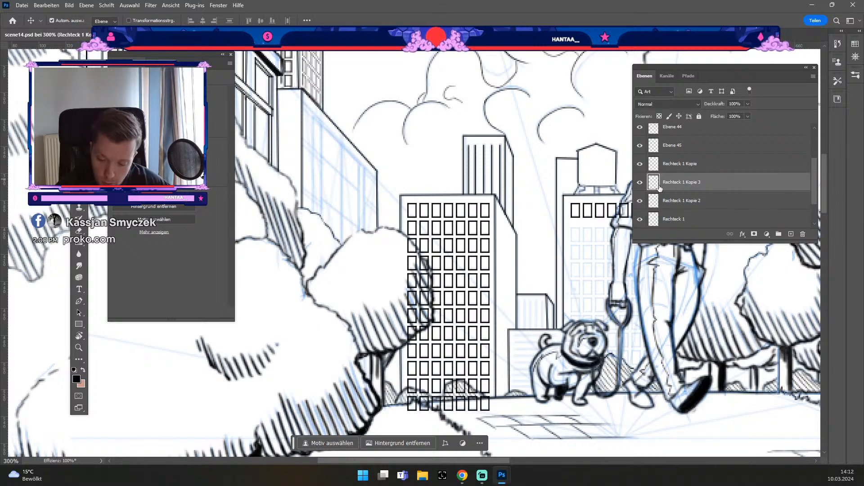
click(641, 164)
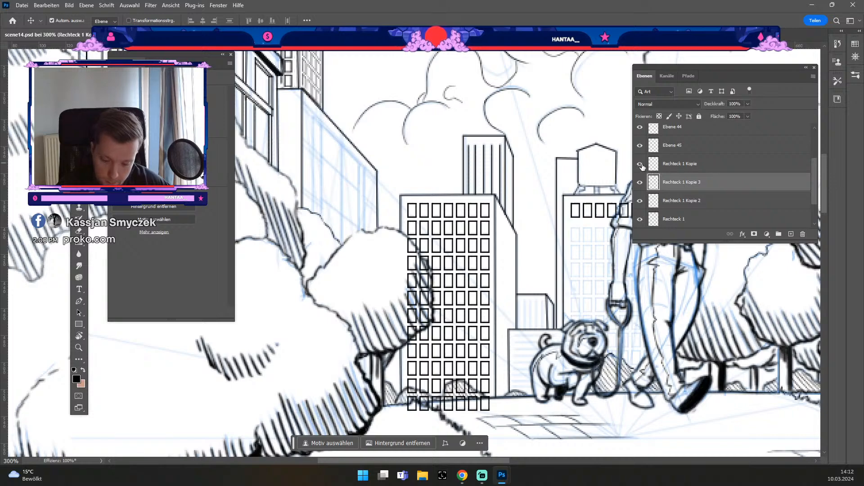
click(711, 201)
scroll(711, 202, down, 1)
scroll(712, 202, down, 1)
shift+click(711, 199)
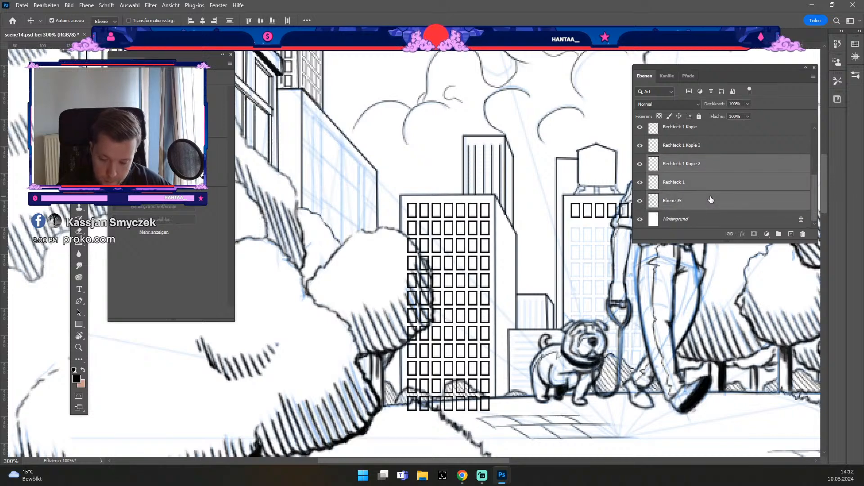
key(ctrl+e)
click(640, 201)
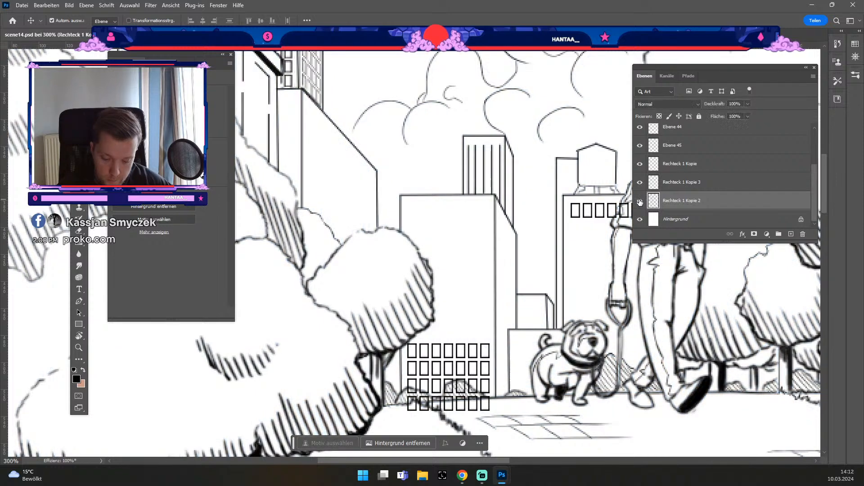
click(640, 201)
click(640, 201)
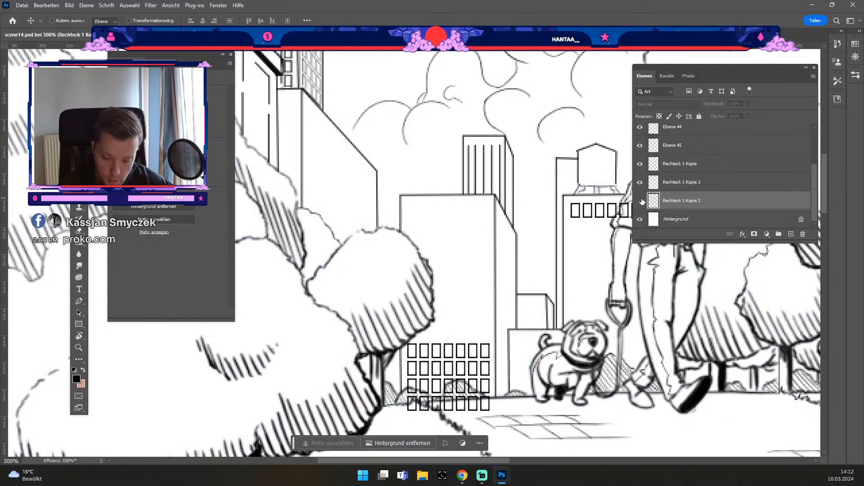
key(ctrl+z)
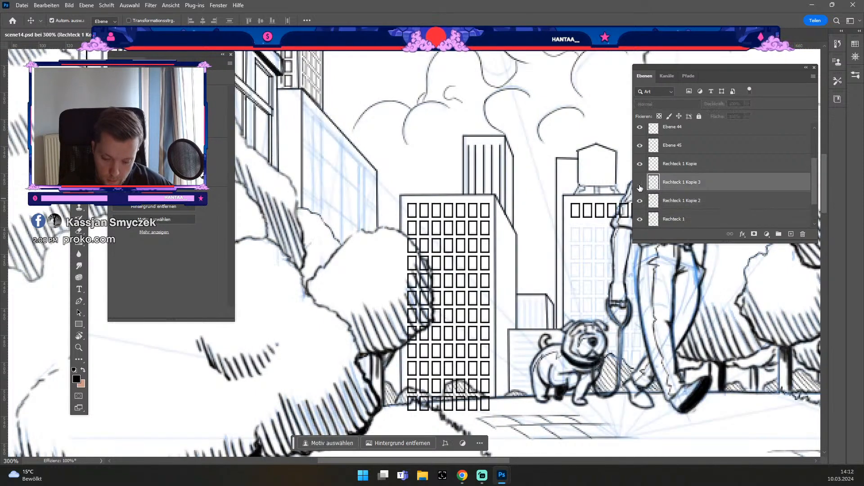
Merge Rechteck 1 Kopie 3 into Rechteck 1 Kopie 2, checking the window blocks by toggling layer visibility.
click(640, 183)
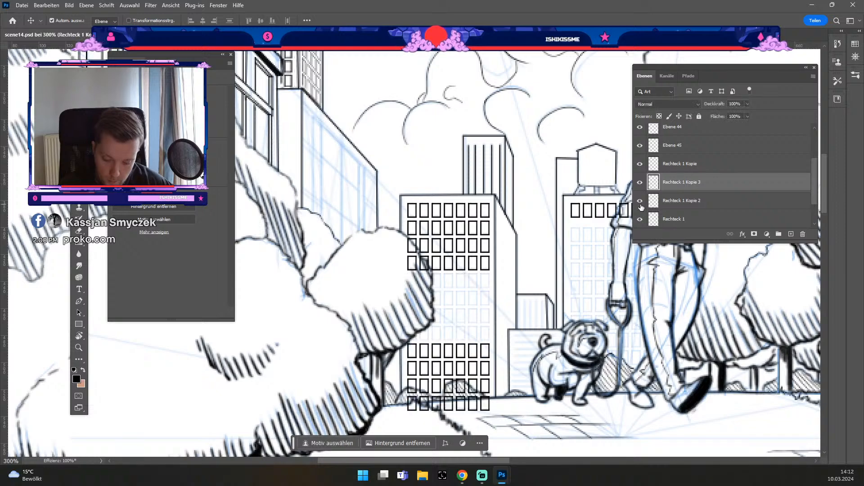
click(640, 204)
key(Delete)
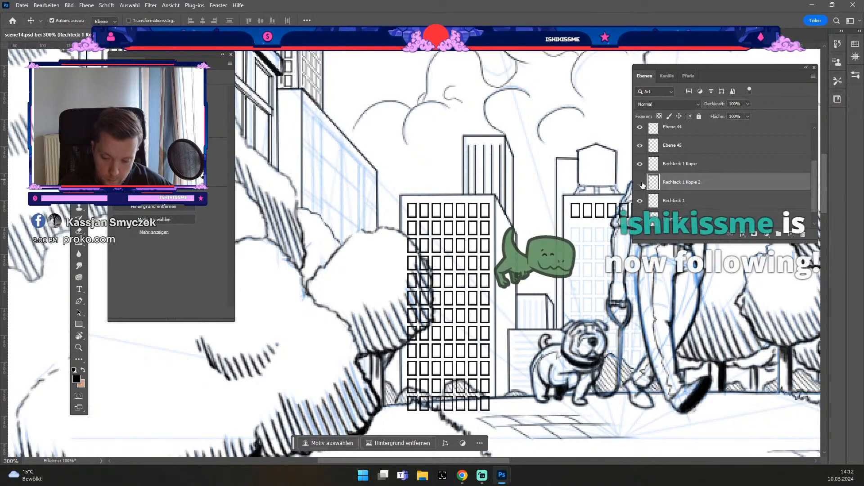
click(642, 184)
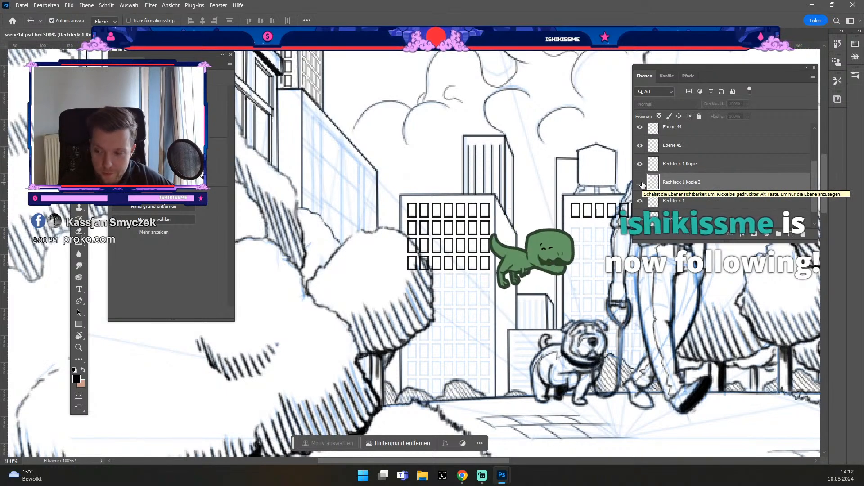
click(641, 183)
click(641, 184)
click(641, 184)
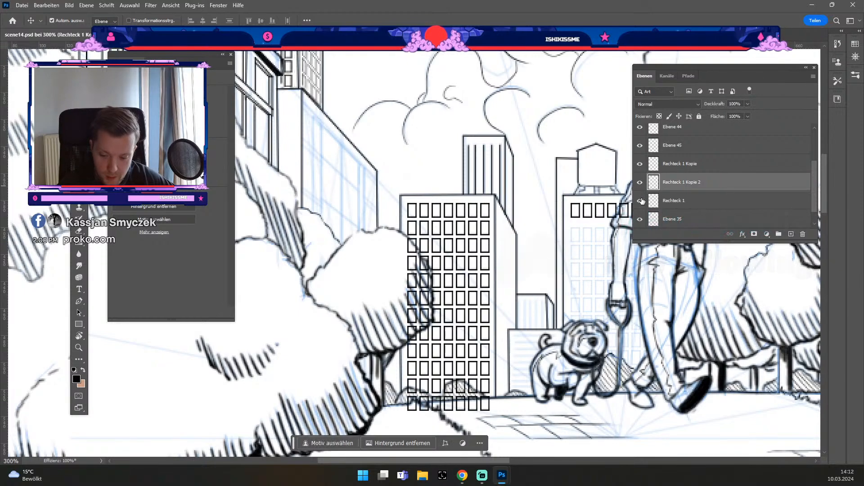
Merge Rechteck 1 Kopie 2 into Rechteck 1 and check the complete window grid by toggling its visibility.
click(640, 201)
click(640, 201)
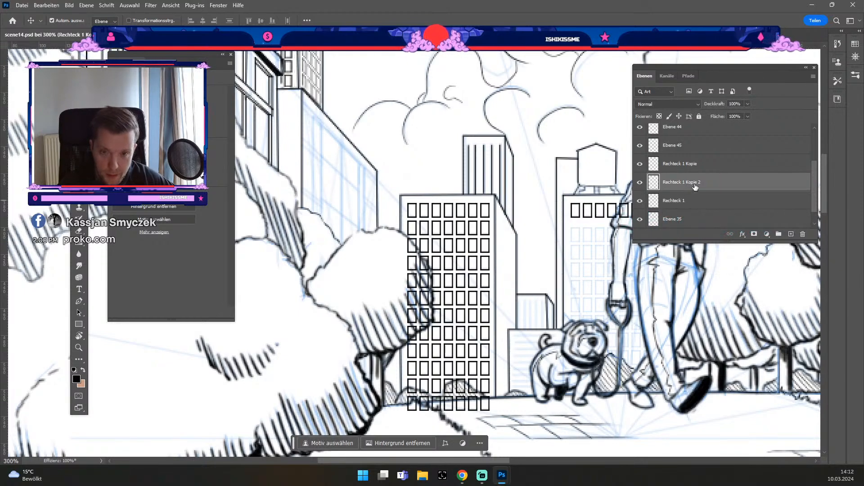
key(ctrl+e)
click(639, 183)
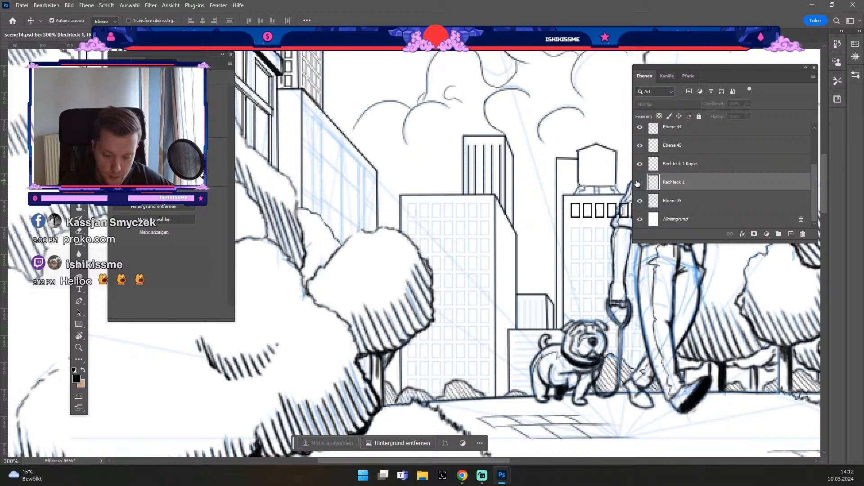
click(639, 183)
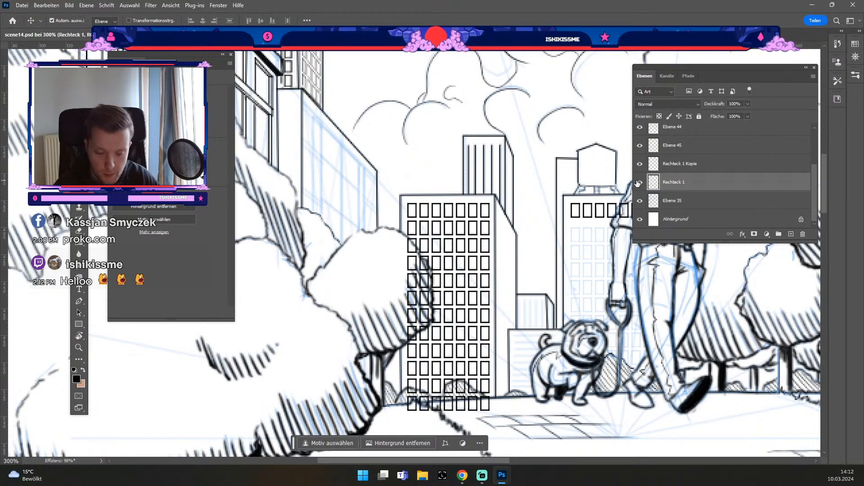
Erase the parts of the wide building's windows that overlap the tree, the bushes and the ground.
key(e)
key(odiaeresis)
key(numbersign)
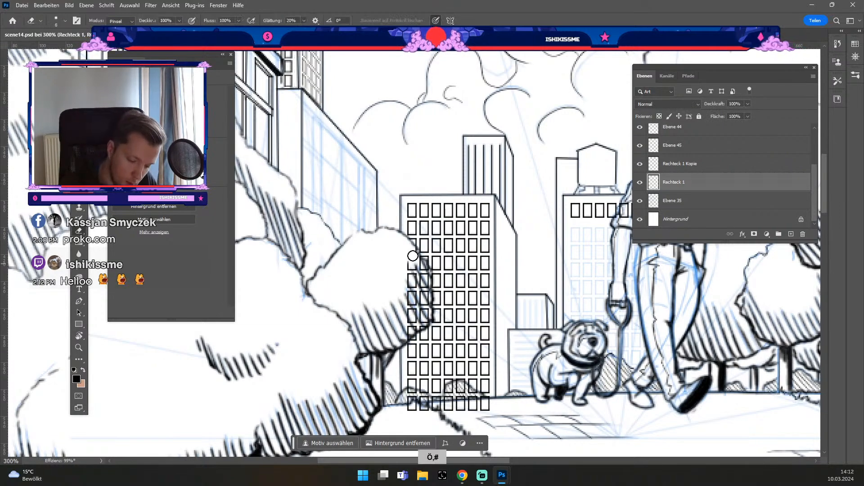
mouse_move(413, 256)
mouse_down()
mouse_move(422, 283)
mouse_move(420, 271)
mouse_move(425, 291)
mouse_move(422, 283)
mouse_move(413, 291)
mouse_move(408, 335)
mouse_move(422, 320)
mouse_move(415, 326)
mouse_move(423, 291)
mouse_move(411, 323)
mouse_up()
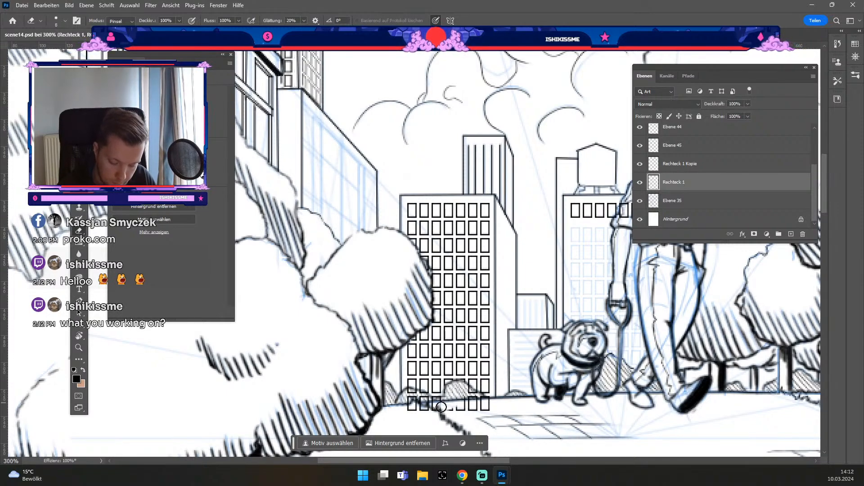
mouse_move(441, 406)
mouse_down()
mouse_move(487, 404)
mouse_move(451, 392)
mouse_move(440, 412)
mouse_move(444, 378)
mouse_move(451, 388)
mouse_move(416, 408)
mouse_move(426, 414)
mouse_move(432, 405)
mouse_move(408, 393)
mouse_move(435, 413)
mouse_up()
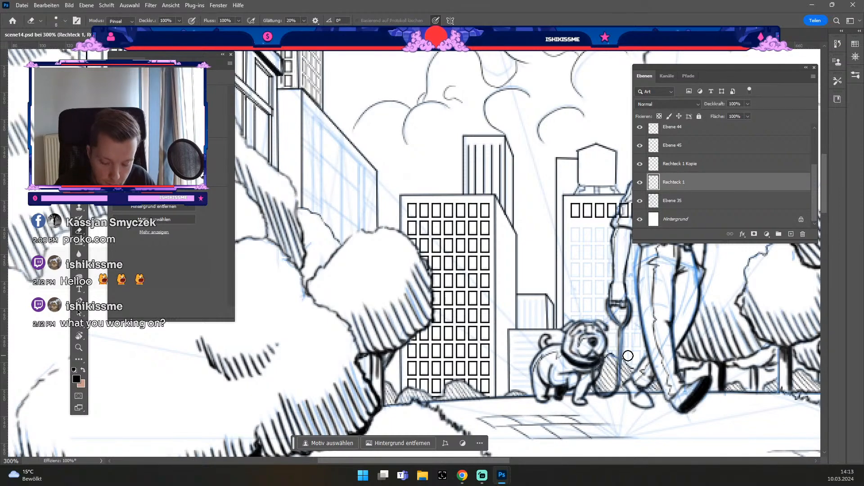
Duplicate the Rechteck 1 Kopie row and move the copy down onto the second window row of the building behind the man.
drag(567, 288, 494, 294)
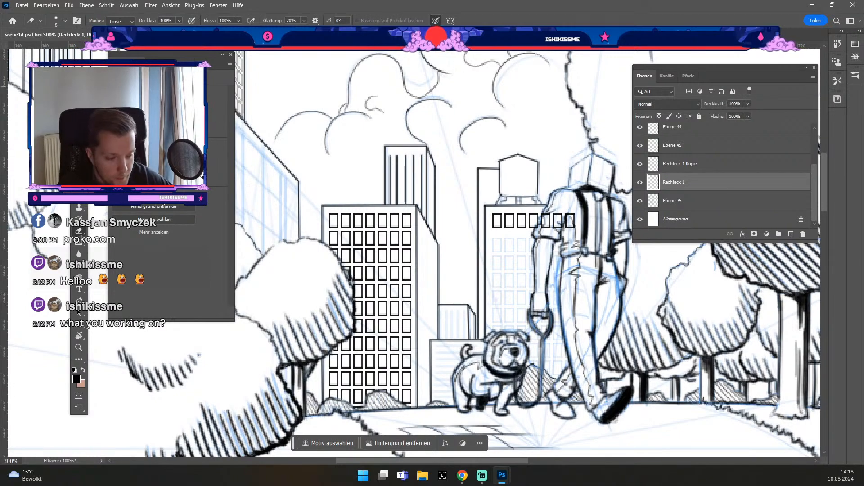
key(v)
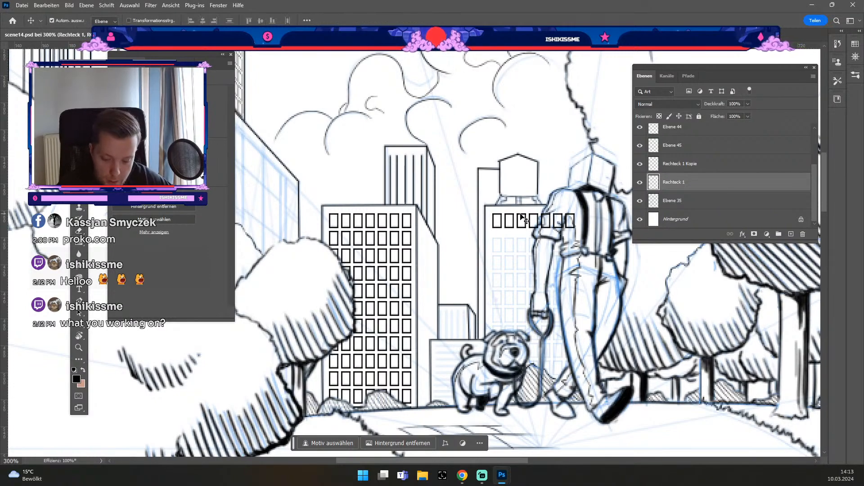
click(730, 167)
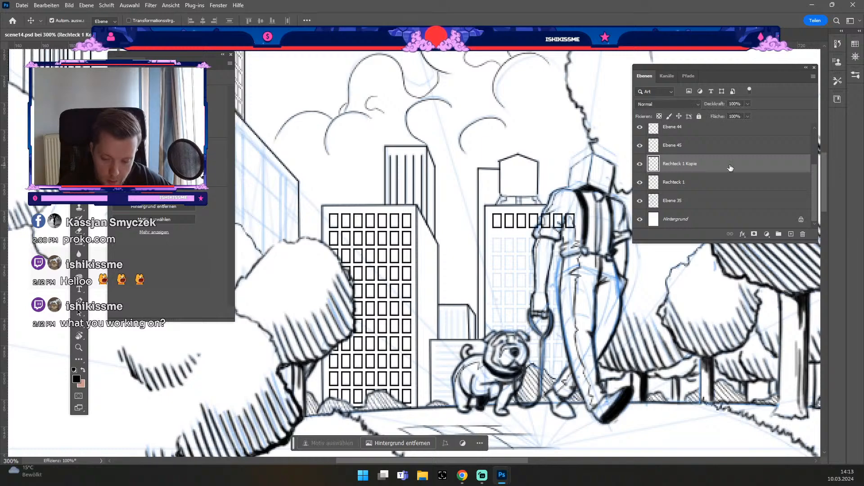
key(ctrl+j)
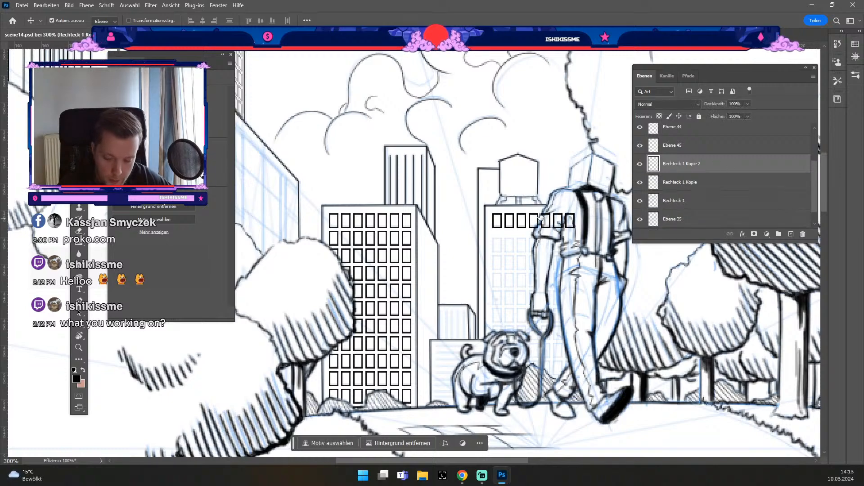
drag(535, 218, 533, 239)
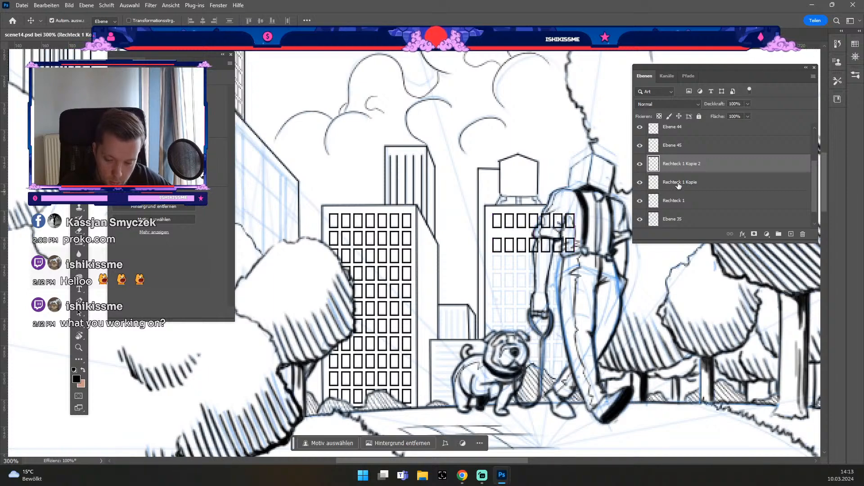
Duplicate the second window row down onto the third row and merge both rows into Rechteck 1 Kopie 2.
drag(700, 168, 791, 235)
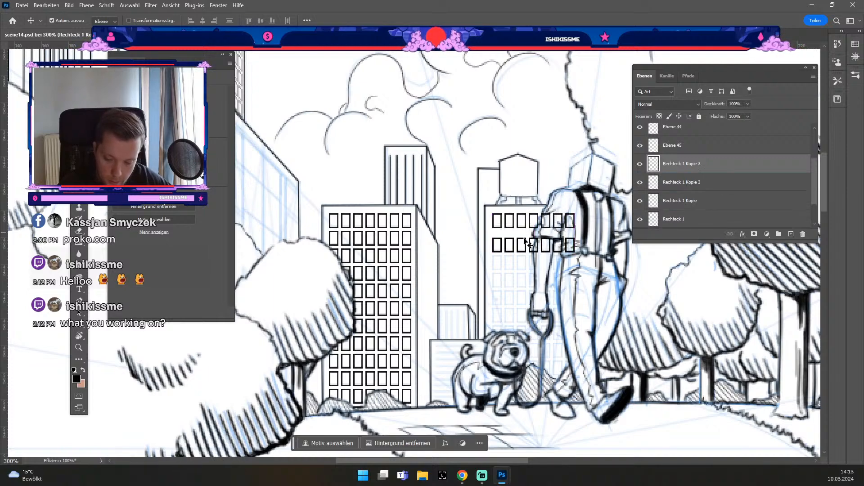
drag(524, 241, 523, 257)
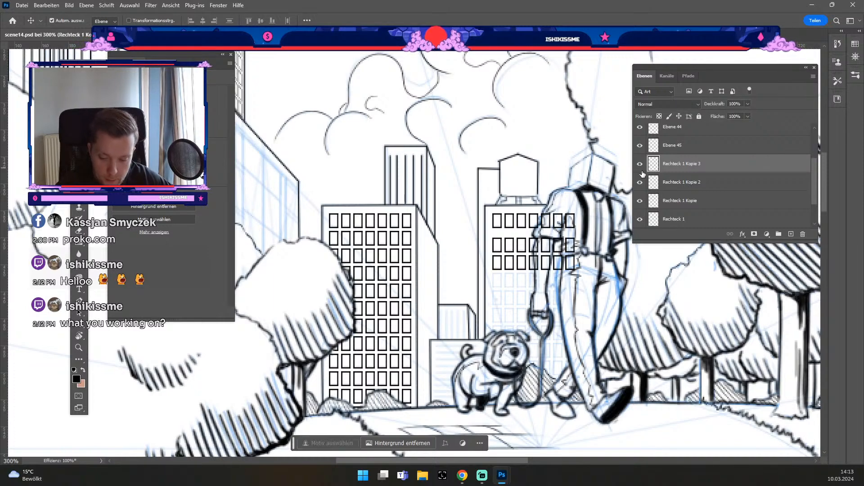
click(639, 182)
click(640, 182)
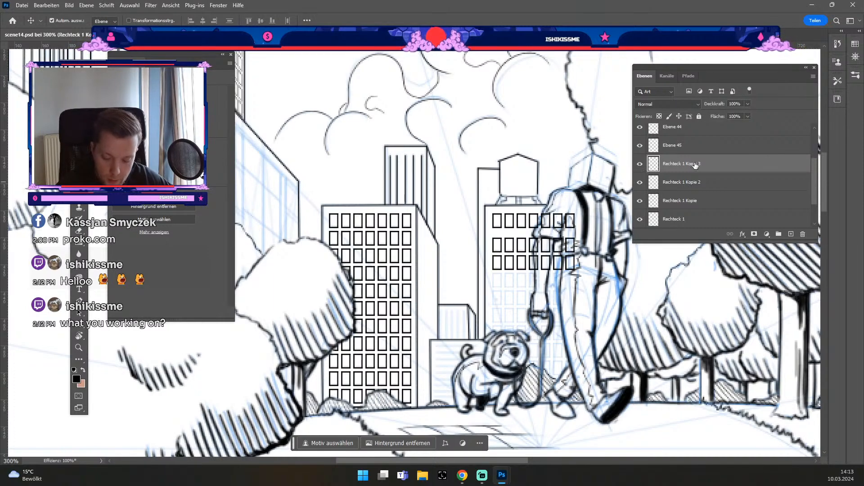
click(640, 164)
click(640, 164)
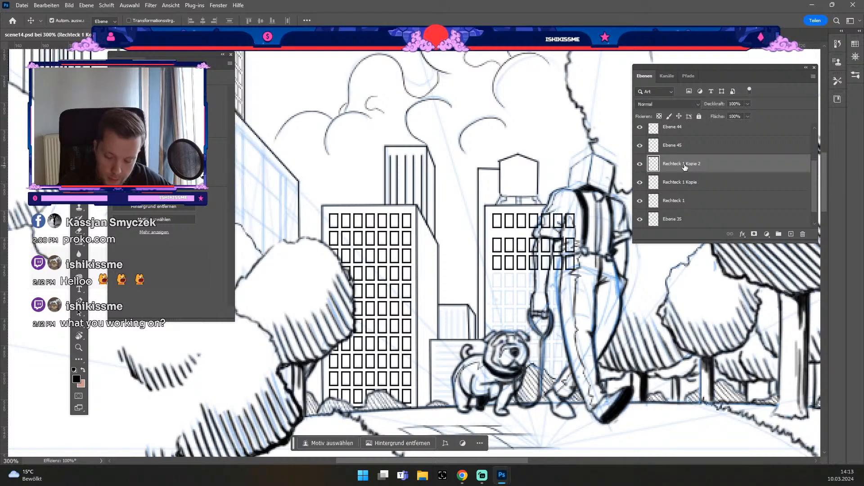
Duplicate the two-row window block twice and move the copies down onto rows four to seven of the building behind the man.
drag(684, 166, 790, 234)
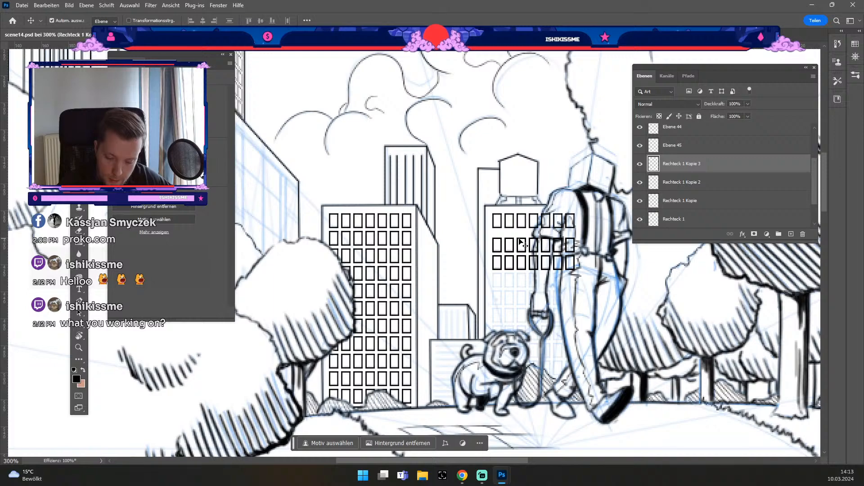
drag(522, 243, 516, 276)
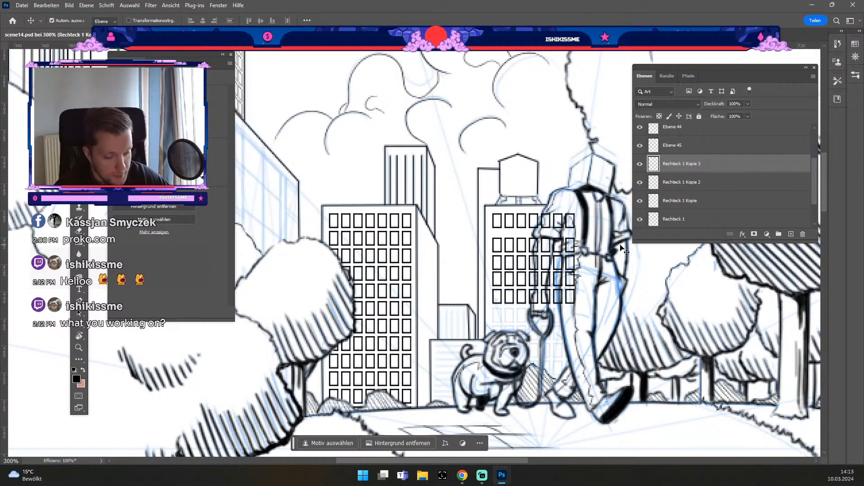
key(e)
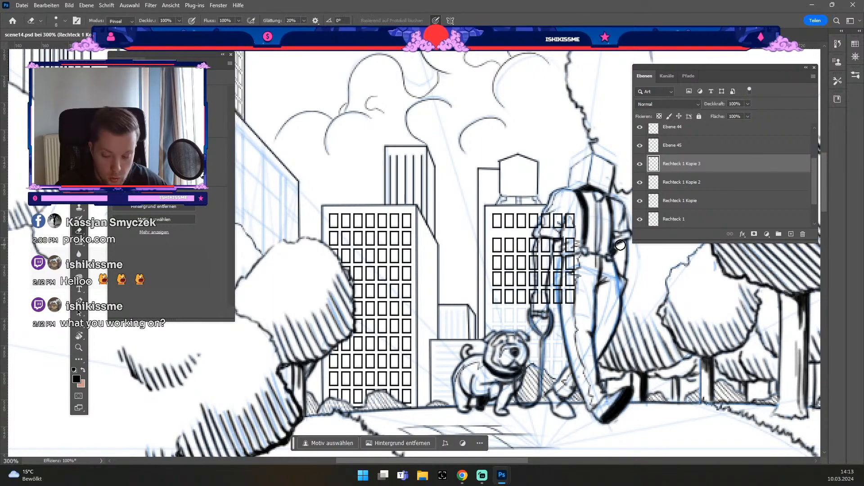
drag(734, 169, 790, 234)
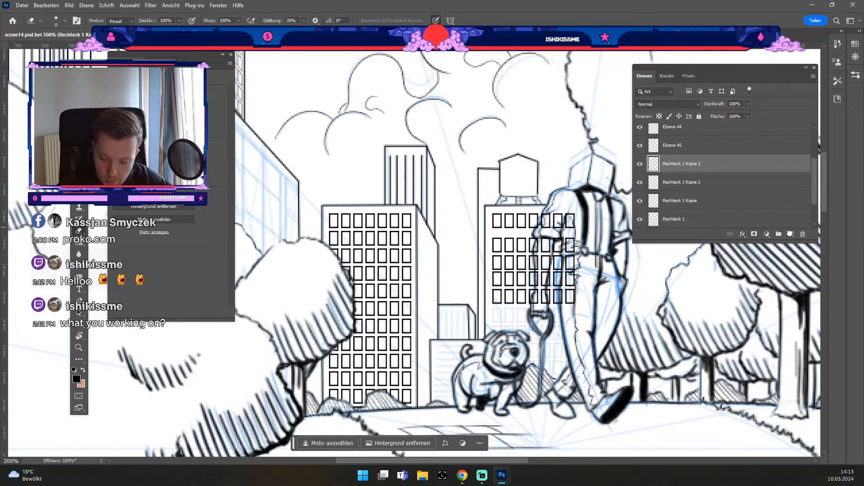
key(v)
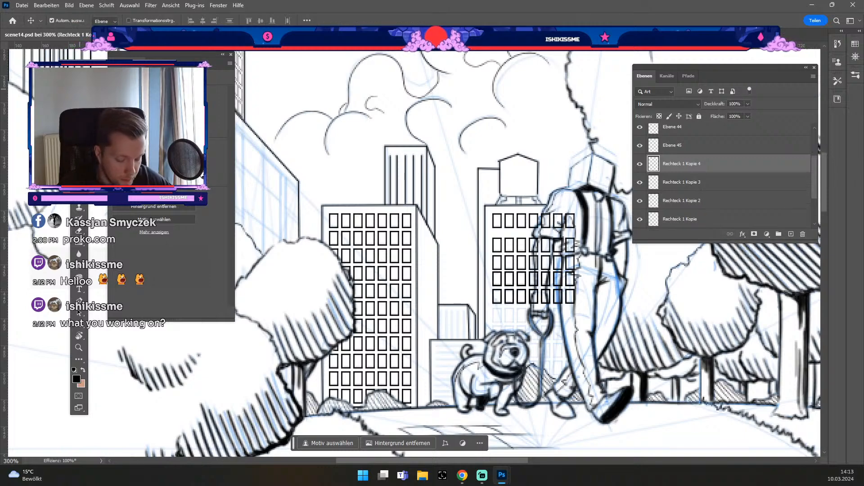
drag(531, 279, 530, 311)
key(Up)
key(Up)
key(Up)
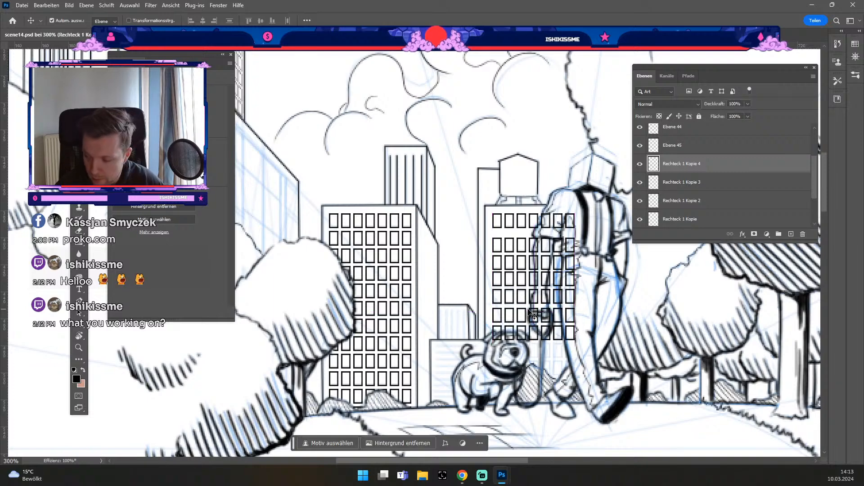
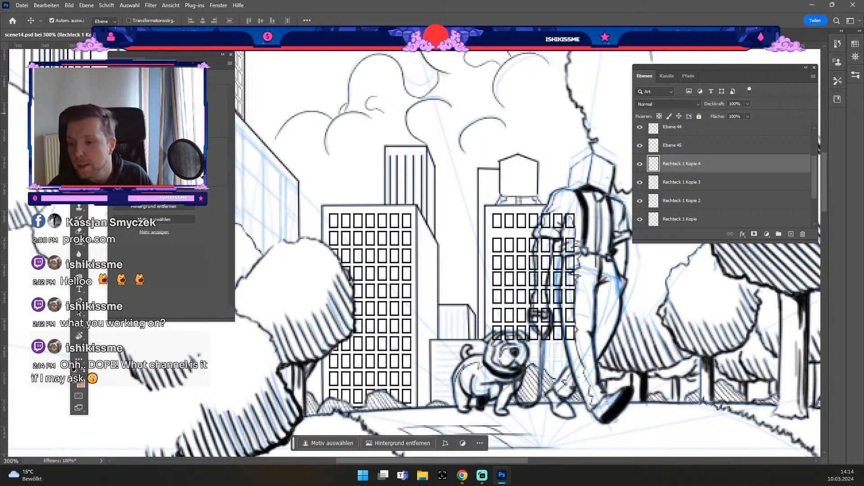
Duplicate the Rechteck 1 Kopie 4 window block and move the copy down onto rows eight and nine of the building behind the man.
key(alt+Tab)
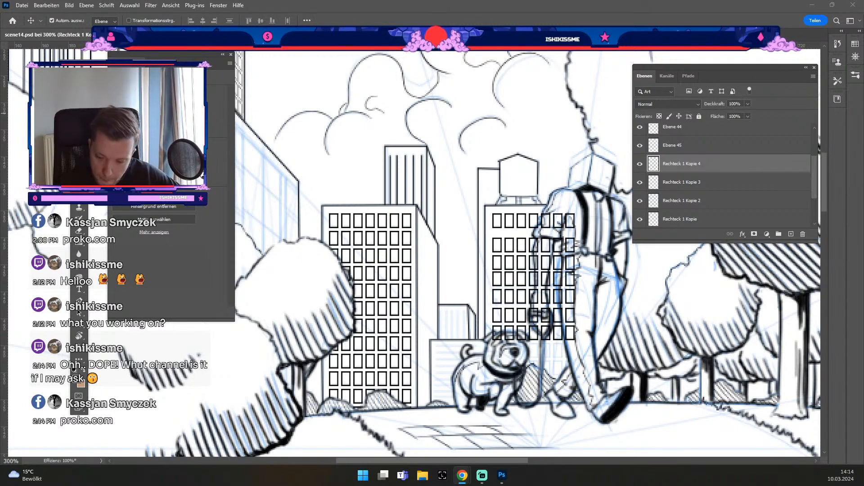
click(748, 166)
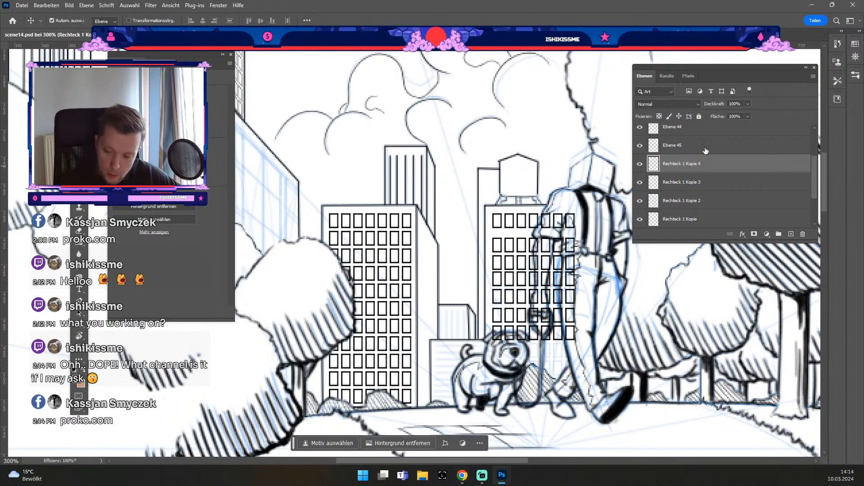
drag(720, 165, 791, 234)
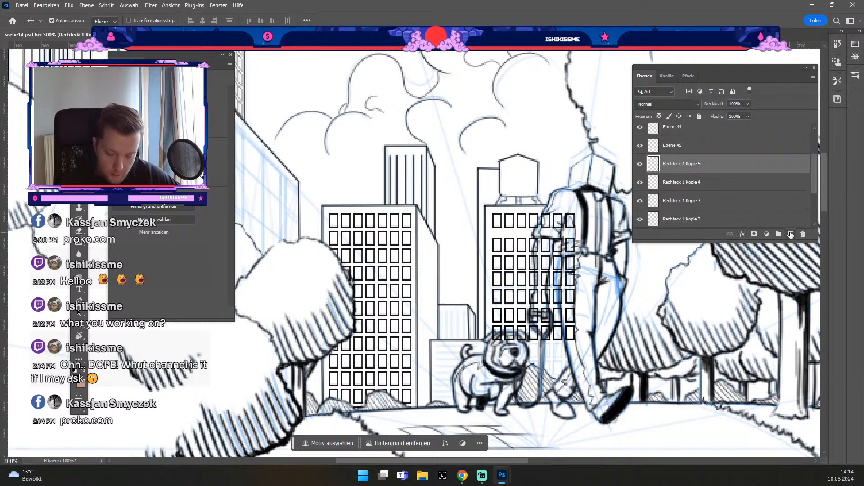
drag(563, 314, 518, 342)
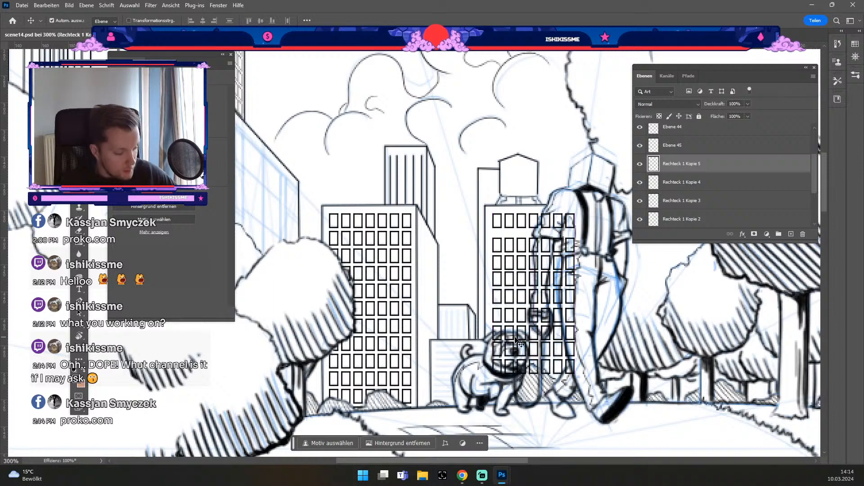
key(Down)
key(Down)
key(Up)
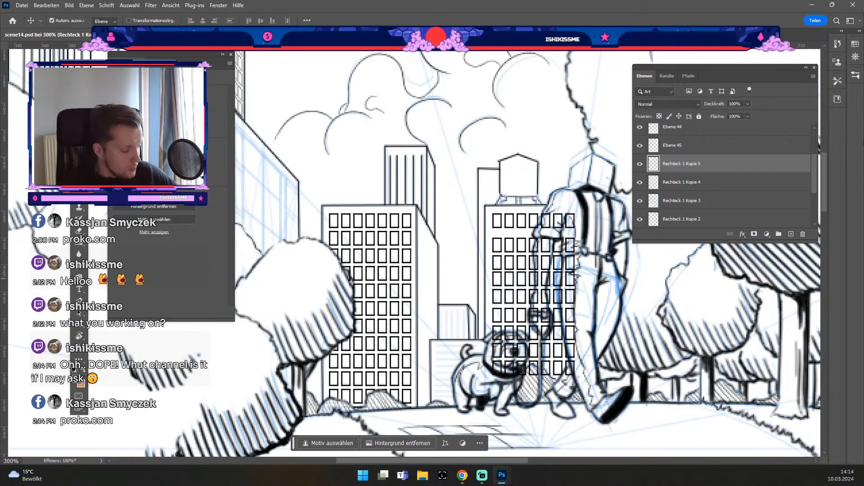
Merge the Rechteck 1 Kopie 5 and Rechteck 1 Kopie 4 layers down into Rechteck 1 Kopie 3.
click(640, 165)
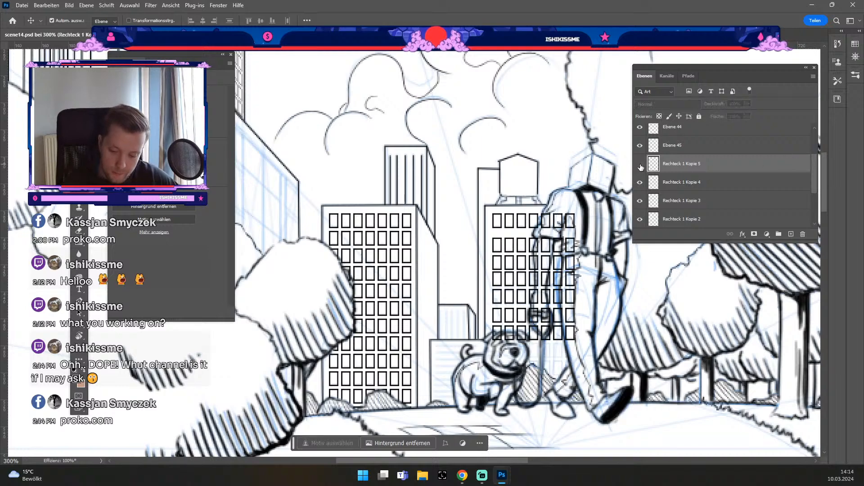
click(639, 165)
click(639, 165)
click(639, 164)
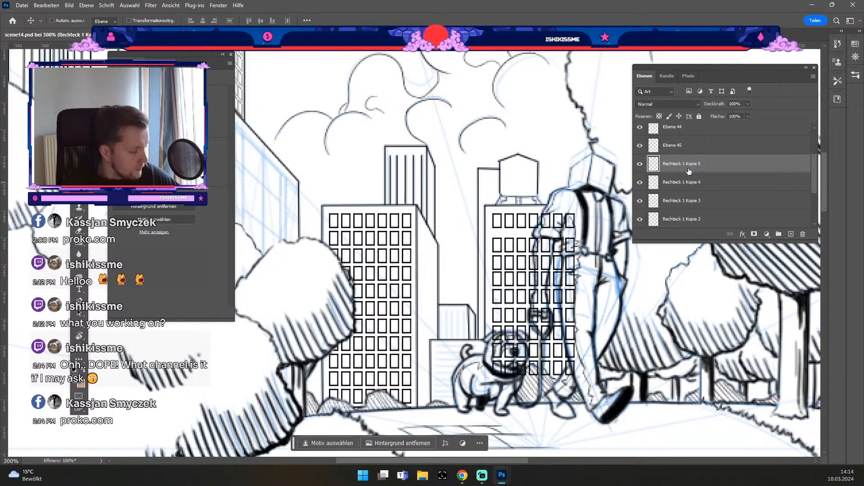
key(Delete)
click(639, 183)
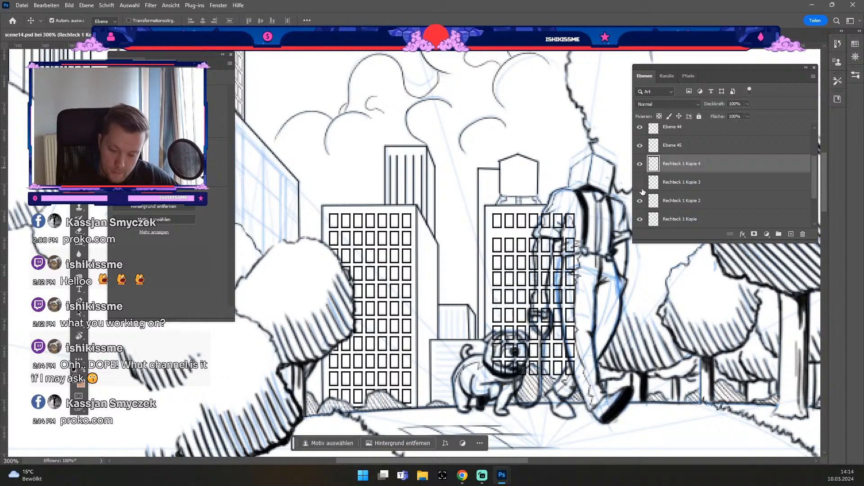
click(640, 183)
key(Delete)
Merge Rechteck 1 Kopie 3 and Rechteck 1 Kopie 2 down into the Rechteck 1 Kopie layer.
click(640, 165)
click(640, 165)
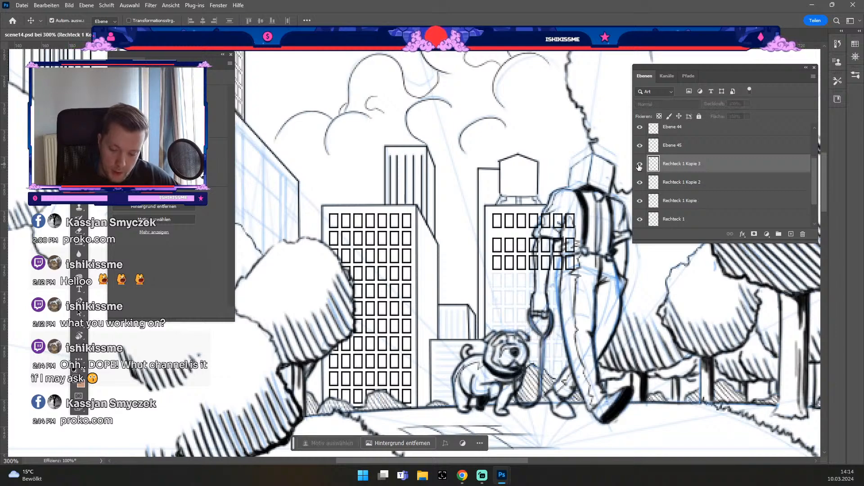
key(ctrl+e)
click(640, 166)
click(640, 165)
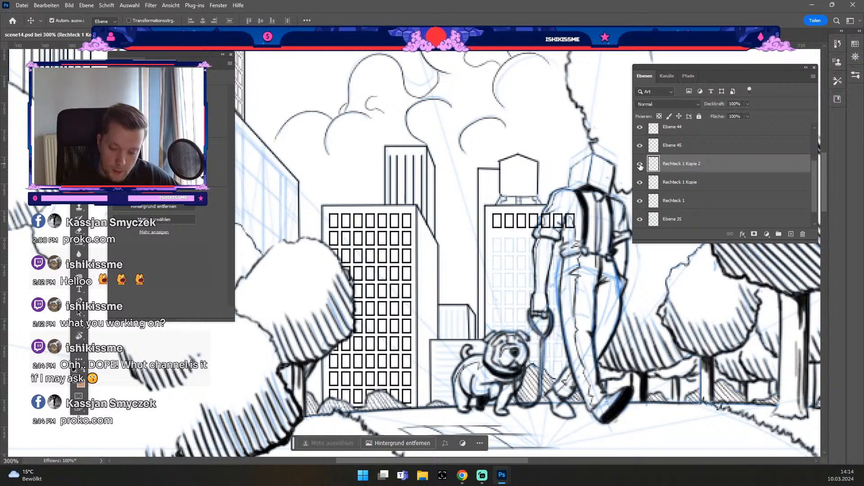
click(640, 184)
click(640, 183)
key(ctrl+e)
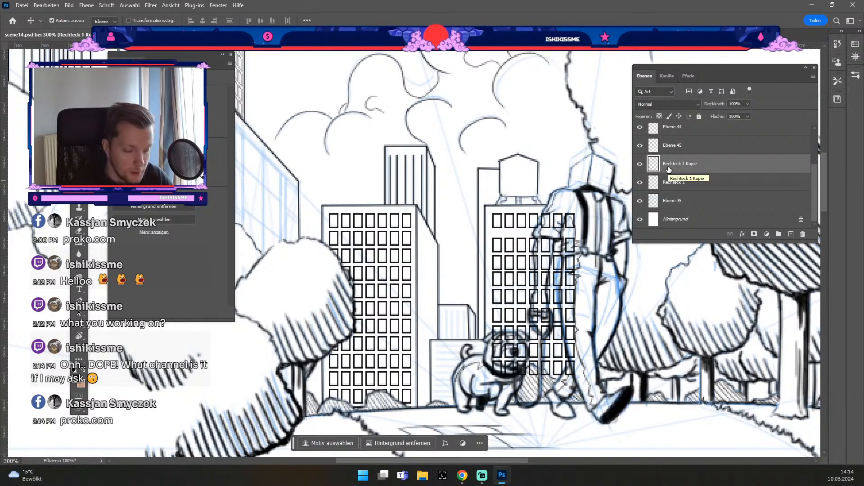
Erase the parts of the Rechteck 1 Kopie windows that overlap the man's arm, back and legs.
key(e)
drag(570, 223, 549, 216)
key(odiaeresis)
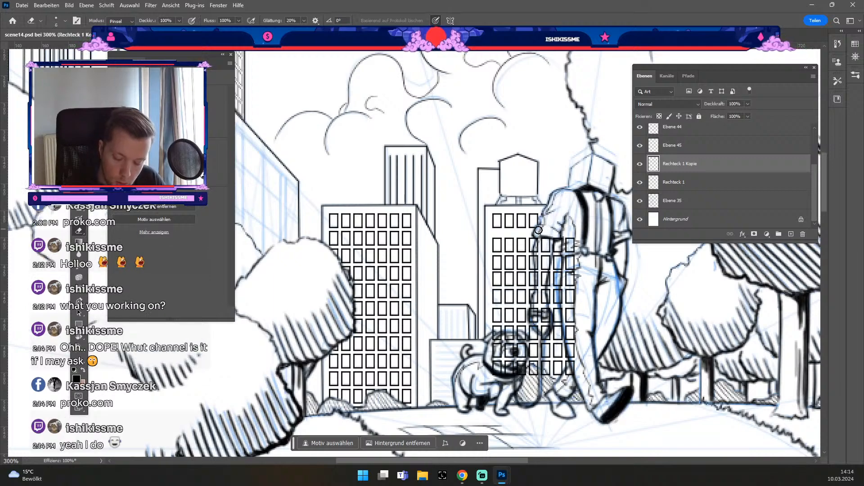
mouse_move(540, 233)
mouse_down()
mouse_move(536, 258)
mouse_move(547, 238)
mouse_move(566, 239)
mouse_move(568, 250)
mouse_up()
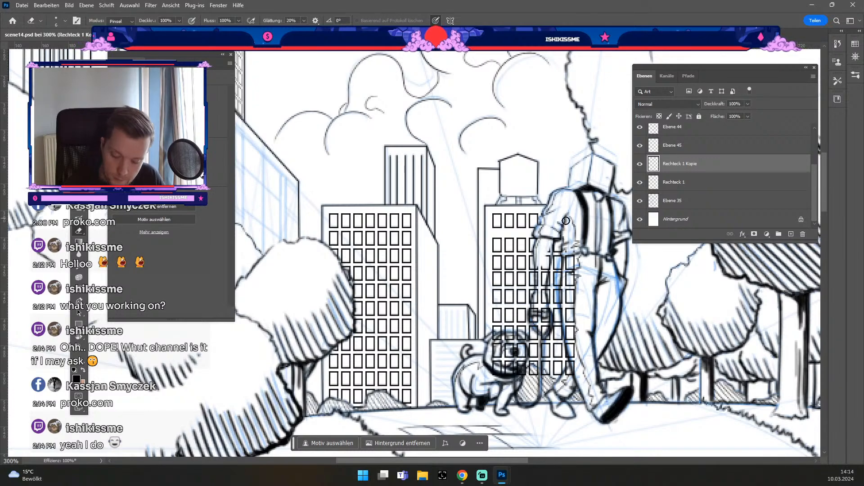
key(odiaeresis)
key(odiaeresis)
key(numbersign)
key(numbersign)
key(numbersign)
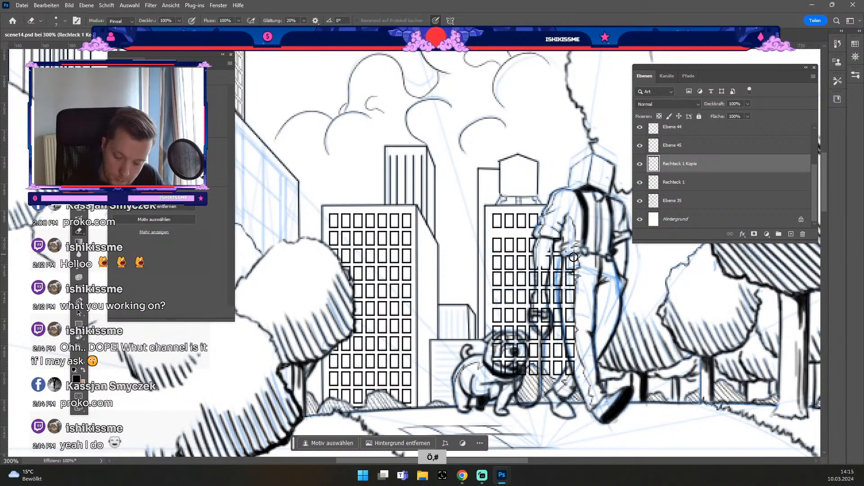
mouse_move(576, 239)
mouse_down()
mouse_move(570, 316)
mouse_move(567, 272)
mouse_move(566, 294)
mouse_move(574, 352)
mouse_up()
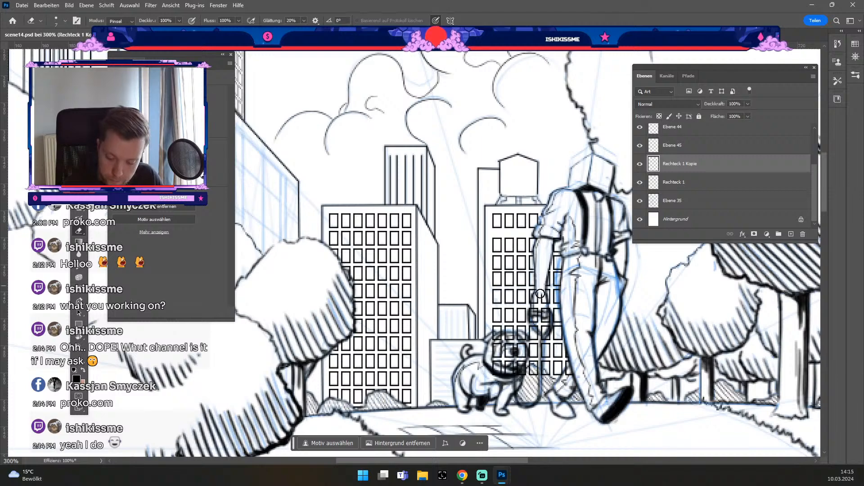
Erase the window lines overlapping the man's hand and the leash handle with a smaller eraser.
key(odiaeresis)
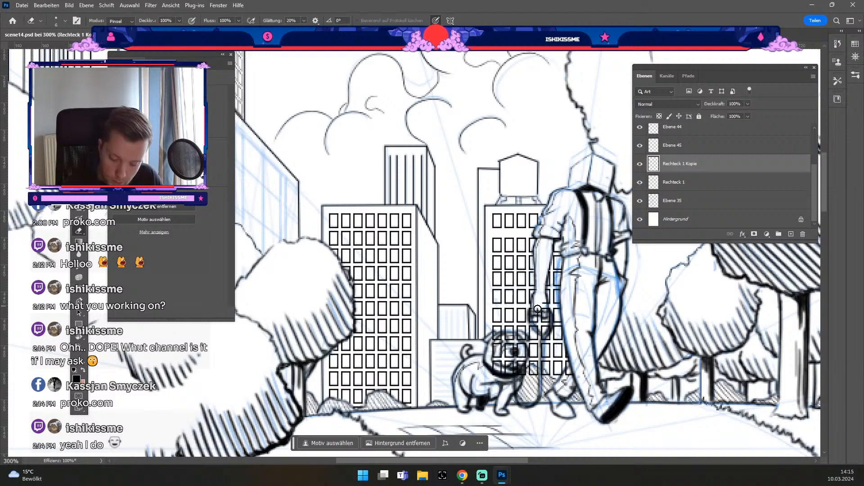
key(odiaeresis)
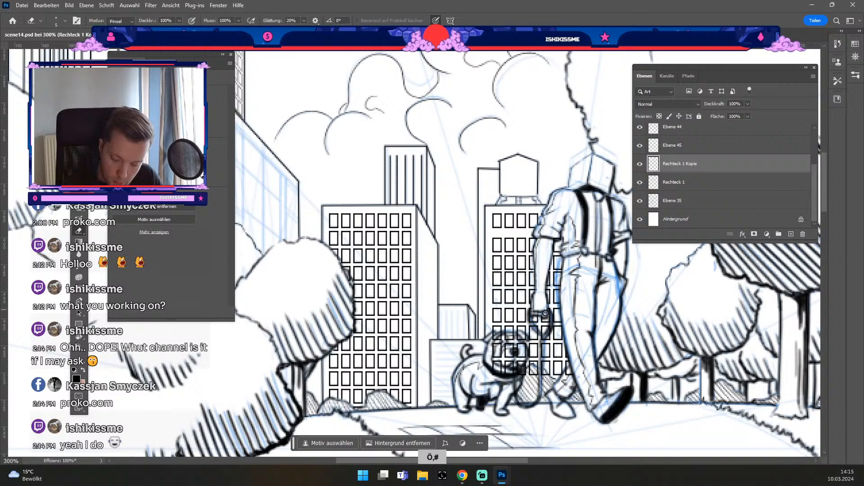
key(odiaeresis)
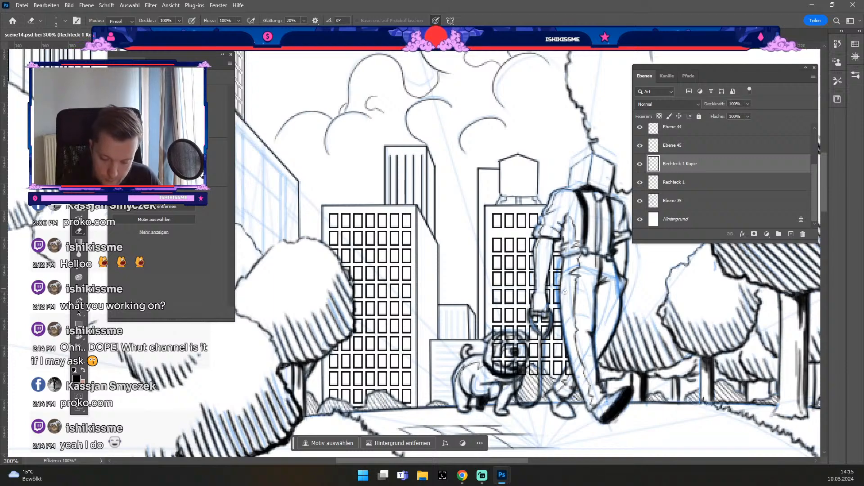
Erase the window parts that overlap the dog's head and the bushes beside the man's feet.
key(bracketright)
key(bracketright)
key(bracketright)
key(bracketright)
key(bracketright)
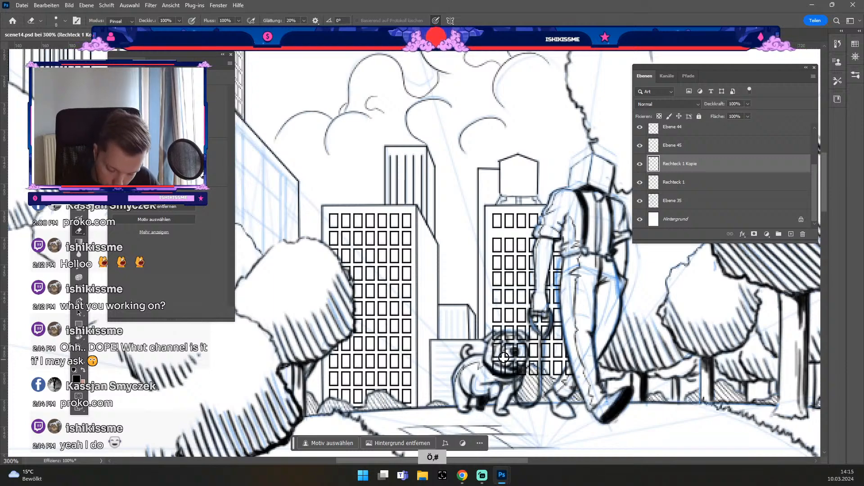
mouse_move(500, 369)
mouse_down()
mouse_move(494, 337)
mouse_move(518, 339)
mouse_move(502, 371)
mouse_move(517, 354)
mouse_move(514, 377)
mouse_move(520, 364)
mouse_up()
key(bracketleft)
key(bracketleft)
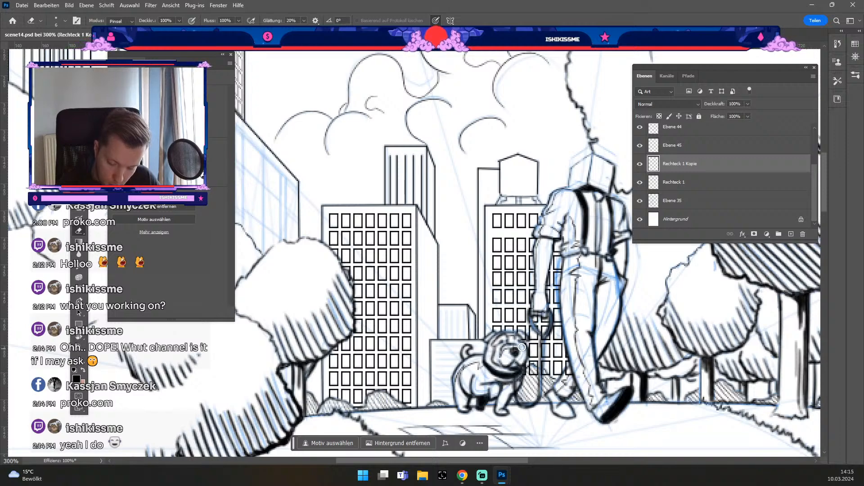
key(bracketleft)
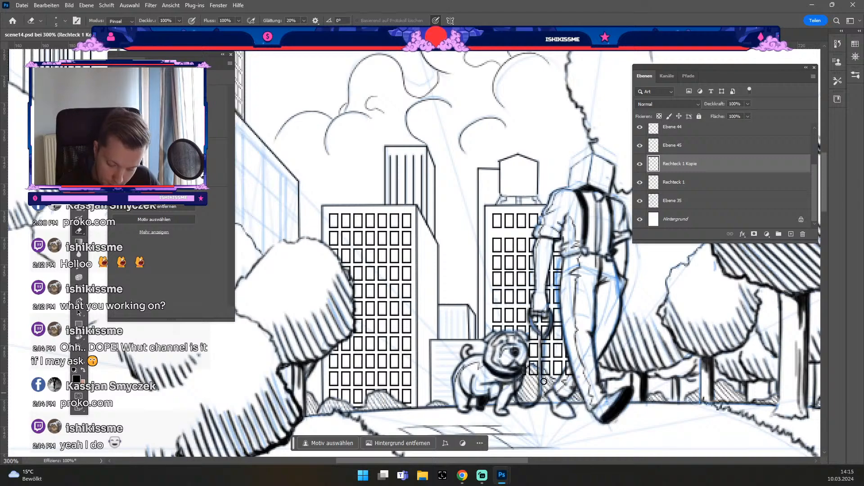
key(numbersign)
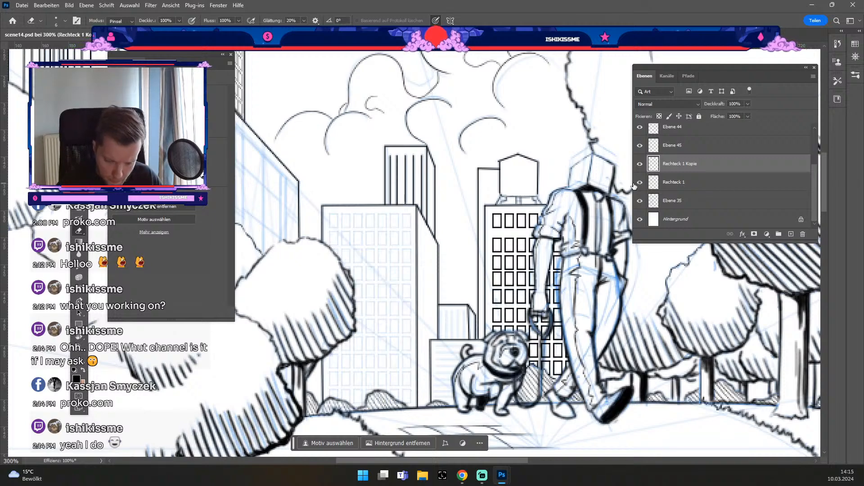
Set the opacity of the Rechteck 1 window layer to 65%.
click(672, 186)
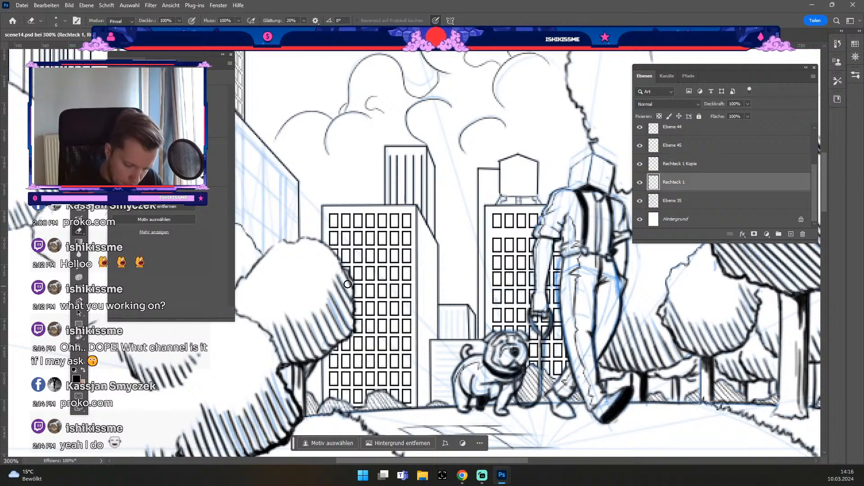
key(ctrl+minus)
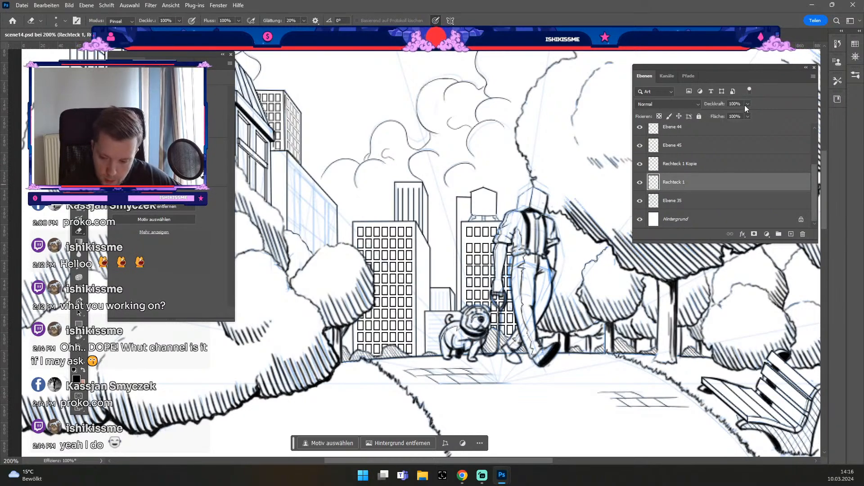
click(733, 112)
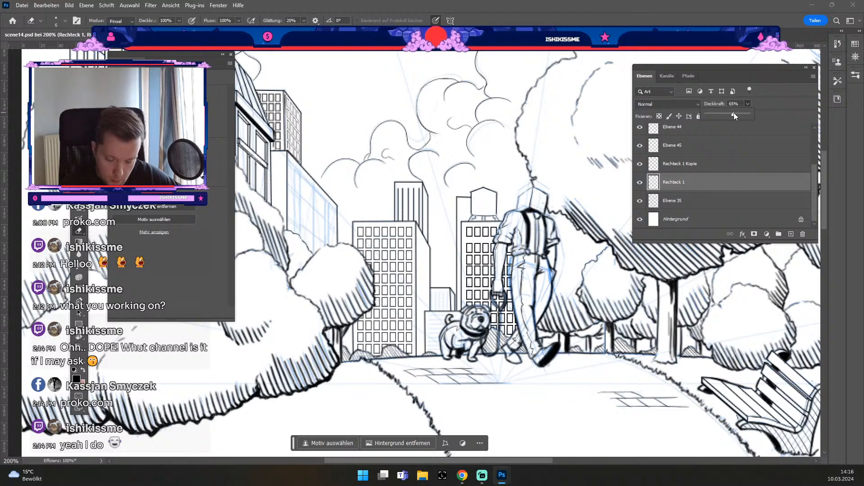
Try the Ebene 35 layer at 63% opacity and restore it to 100%.
click(726, 201)
click(726, 200)
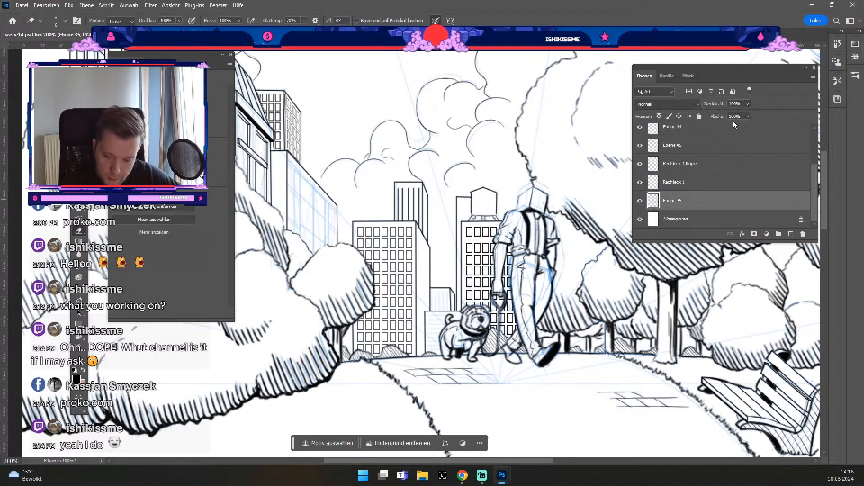
drag(747, 105, 734, 114)
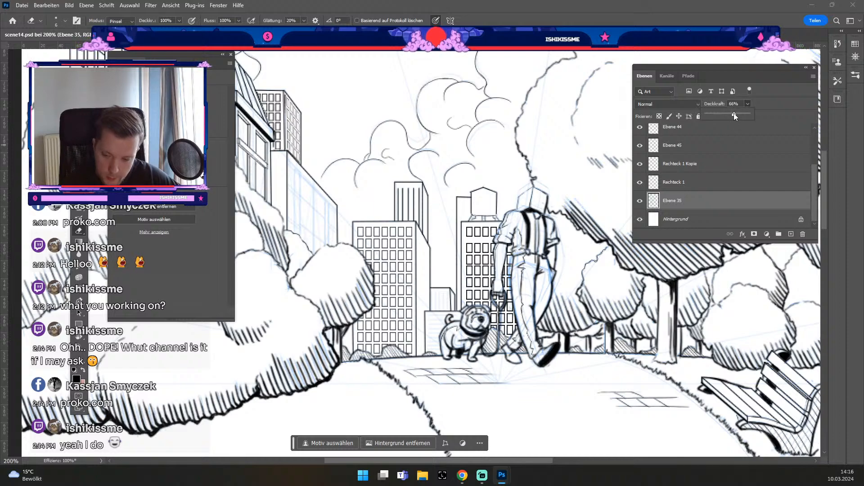
drag(734, 114, 733, 114)
click(639, 201)
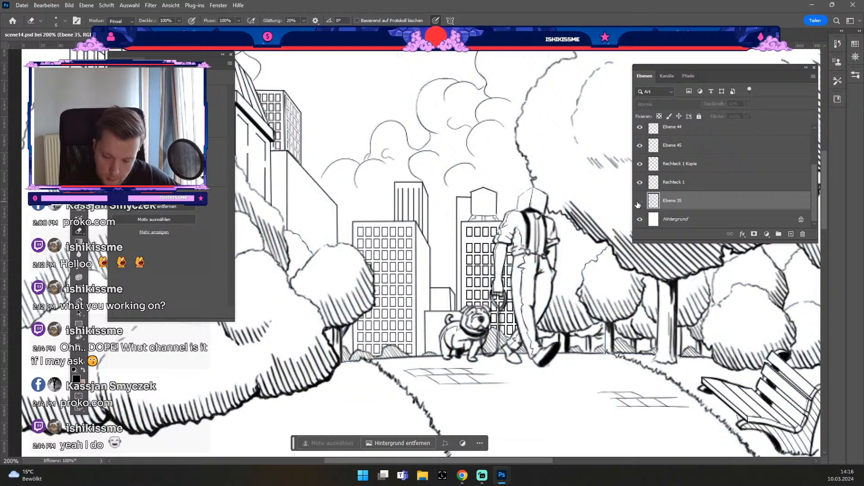
click(639, 201)
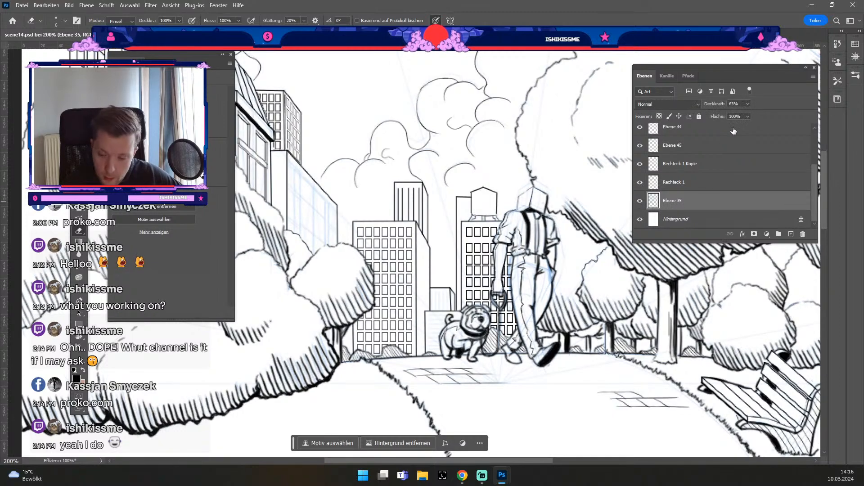
click(747, 104)
drag(752, 115, 766, 114)
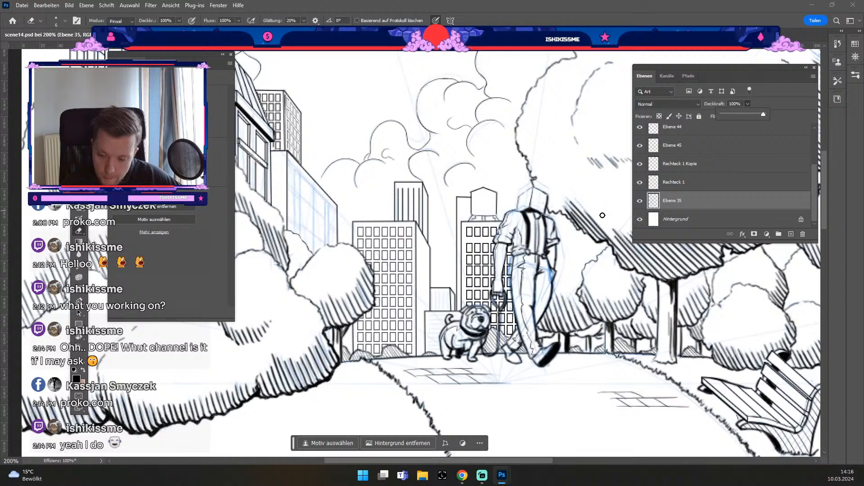
Set the opacity of the Rechteck 1 Kopie window layer to 65%.
click(687, 166)
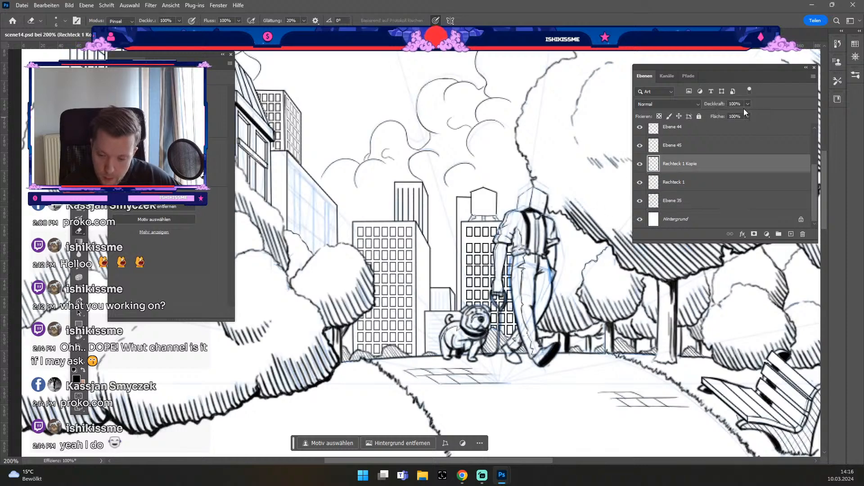
click(747, 105)
drag(744, 114, 733, 115)
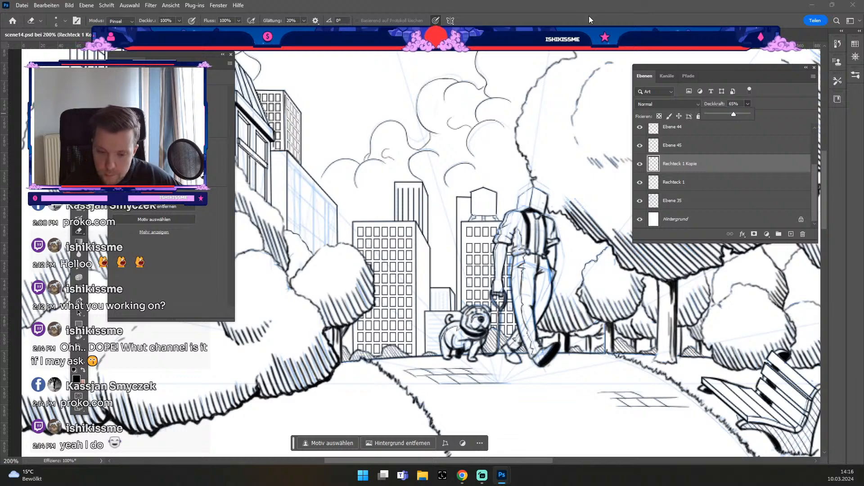
key(ctrl+minus)
key(ctrl+plus)
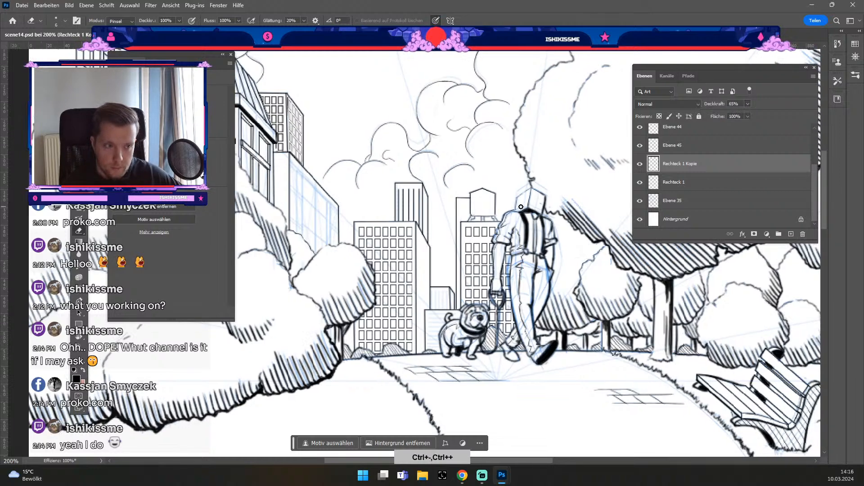
key(ctrl+minus)
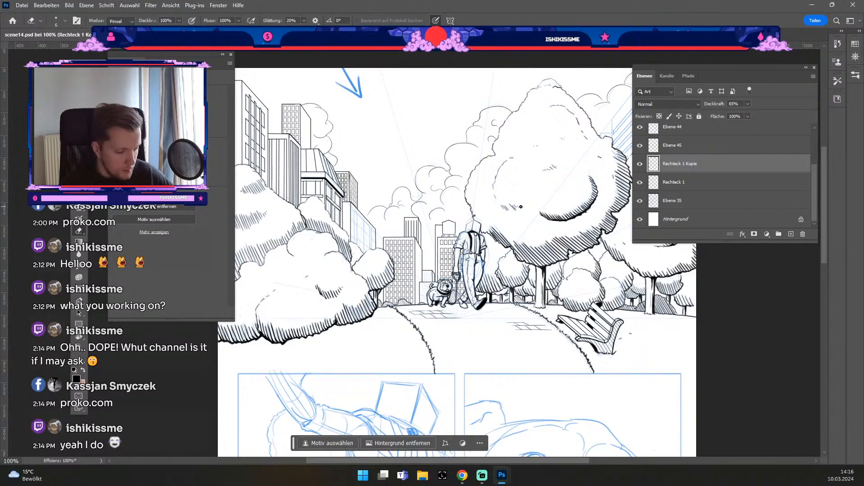
drag(490, 277, 497, 231)
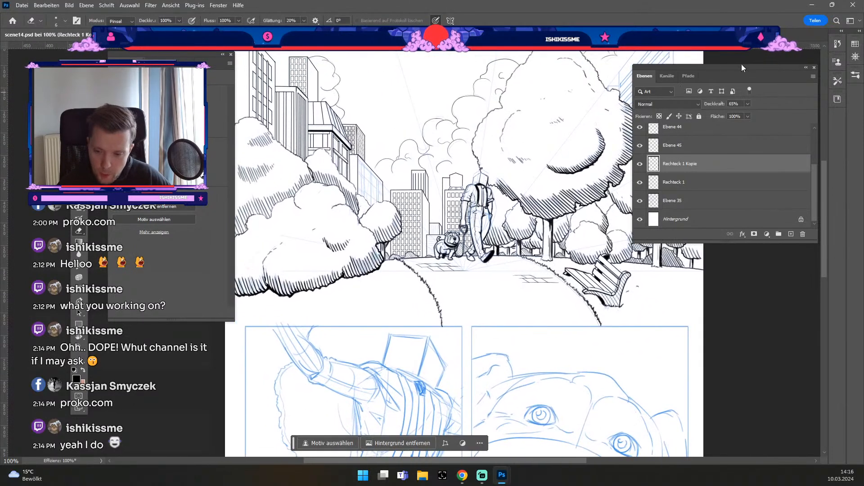
Move the layers palette clear of the comic panel and examine the whole page and the skyline behind the man and dog.
drag(743, 70, 763, 292)
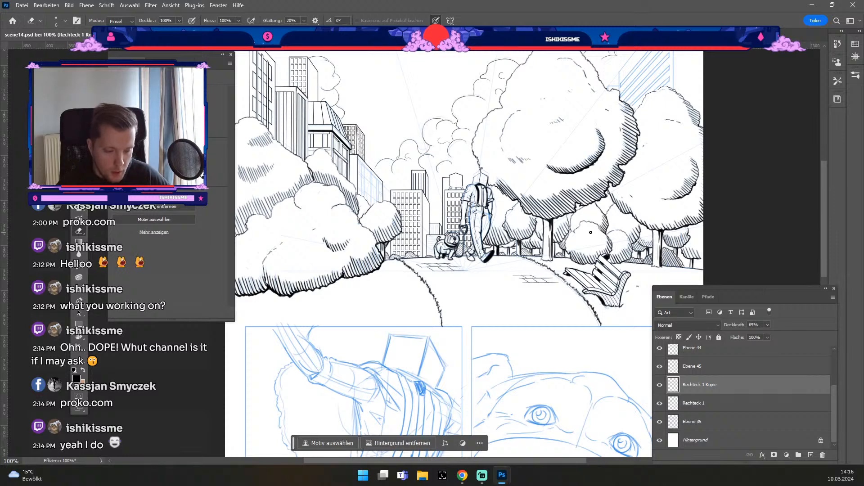
key(ctrl+minus)
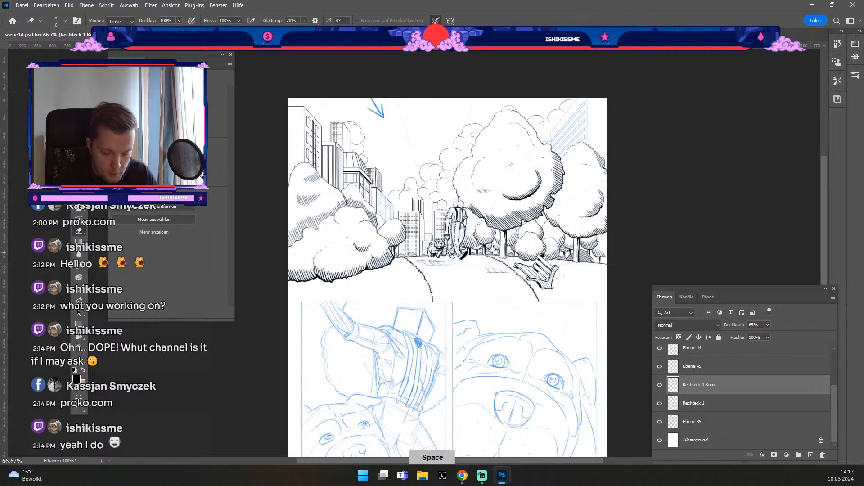
drag(492, 252, 476, 185)
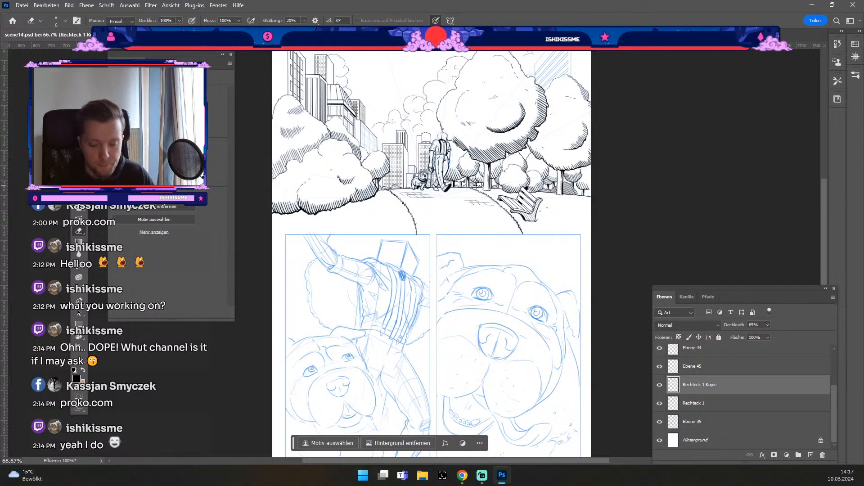
drag(501, 148, 474, 257)
key(ctrl+plus)
key(ctrl+plus)
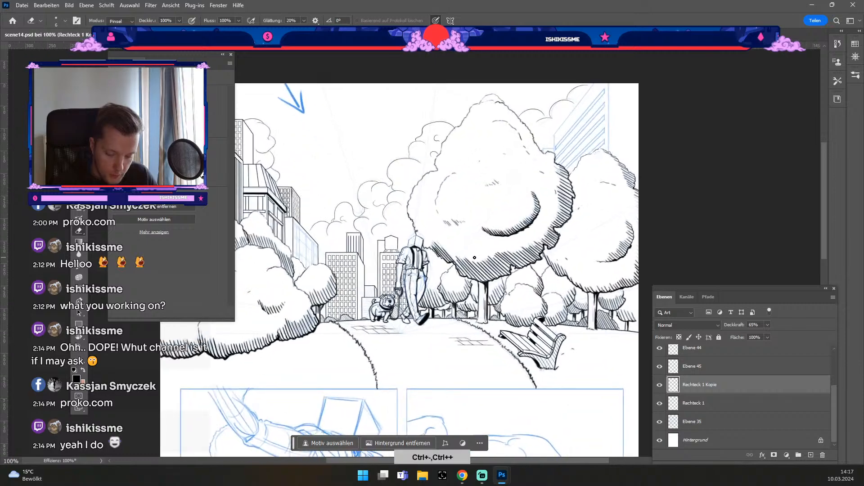
drag(459, 213, 583, 198)
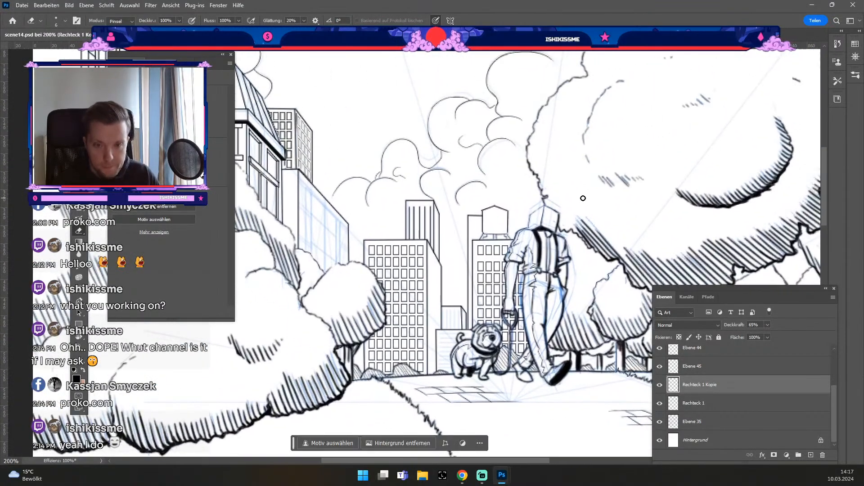
Check the window layers' visibility and merge Ebene 45 and Rechteck 1 Kopie down into Rechteck 1.
key(b)
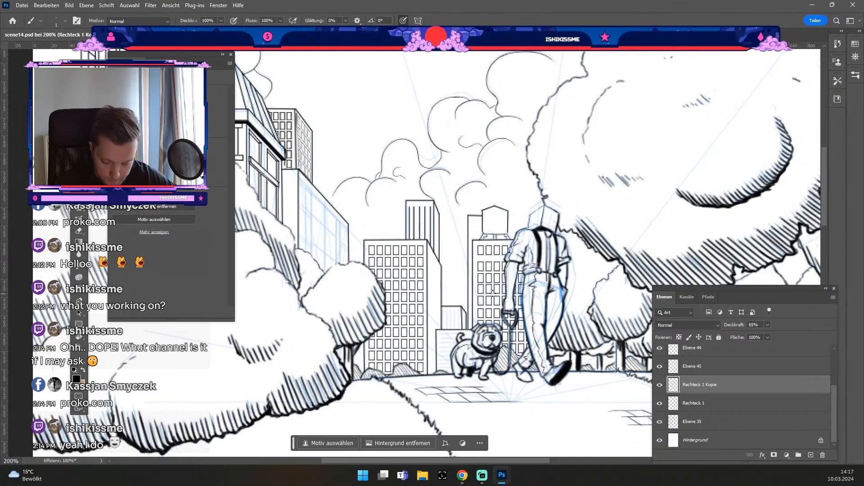
click(659, 386)
click(660, 385)
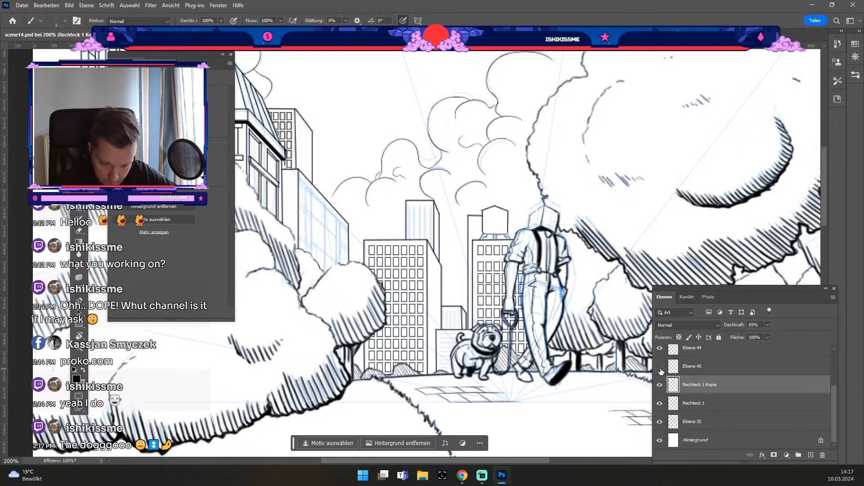
click(705, 367)
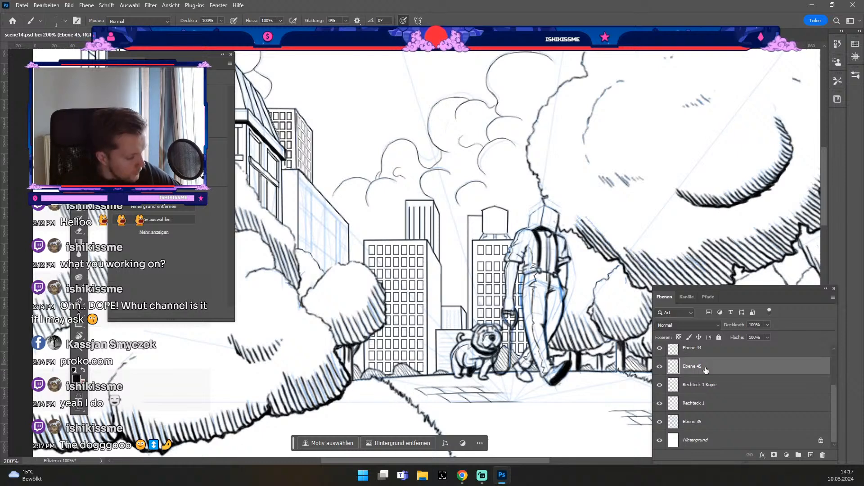
key(ctrl+e)
key(ctrl+e)
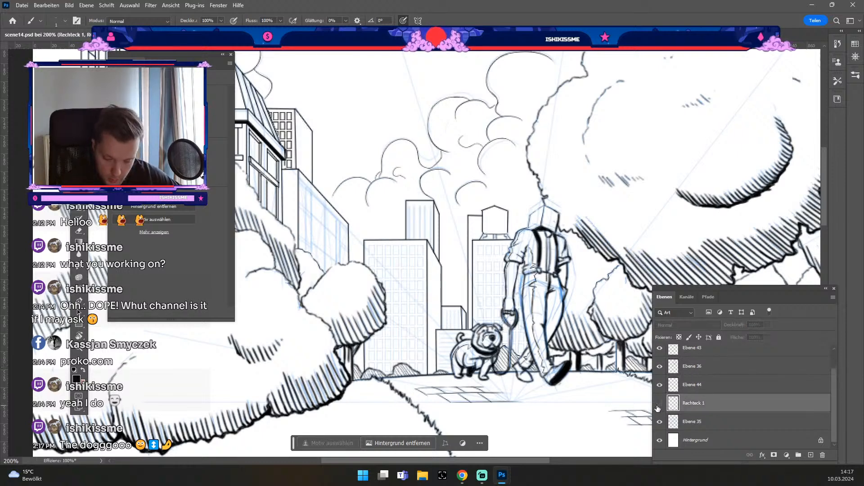
click(658, 423)
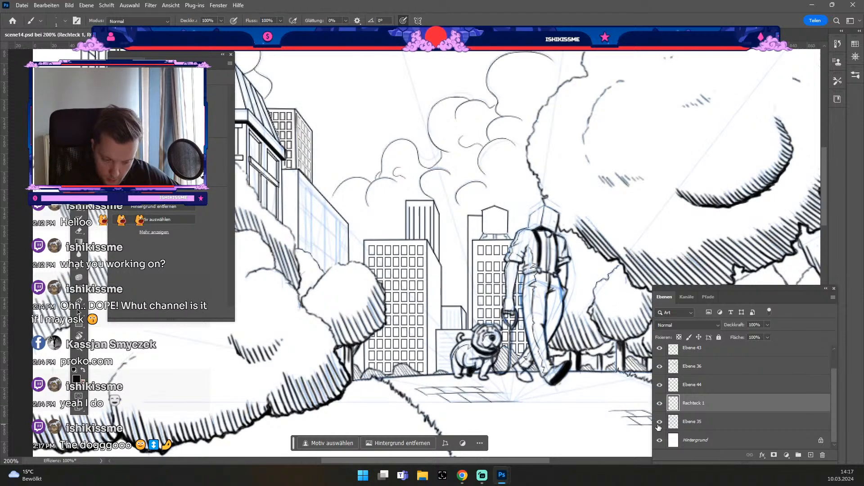
Set the opacity of the Ebene 44 layer to 77%.
click(700, 385)
click(768, 325)
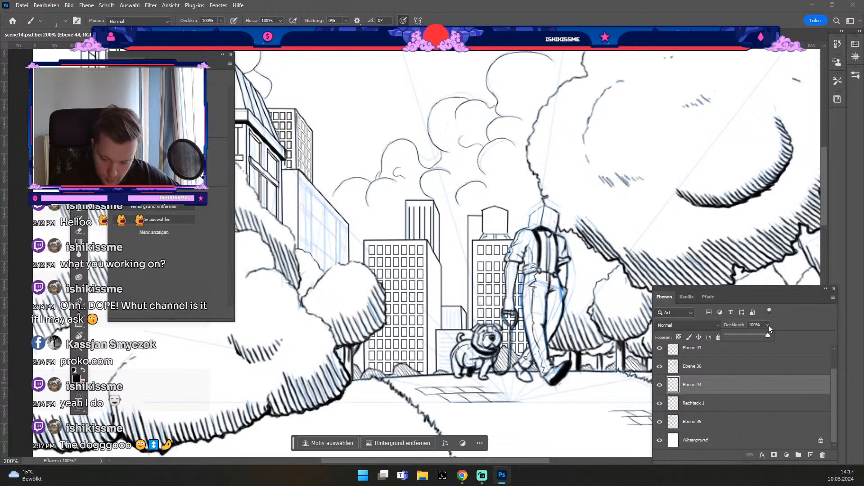
drag(770, 335, 758, 335)
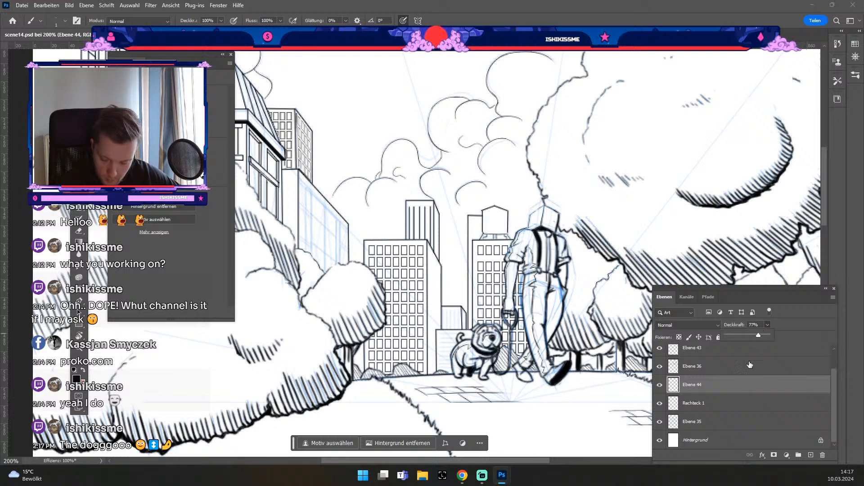
Merge layer Ebene 44 into Rechteck 1 and check the contents of the neighbouring layers by toggling their visibility.
key(ctrl+e)
click(660, 404)
click(660, 404)
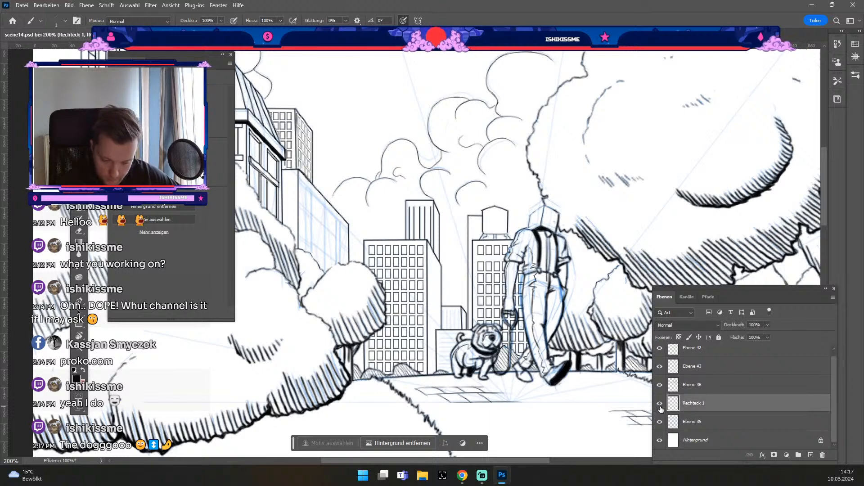
click(659, 385)
click(660, 385)
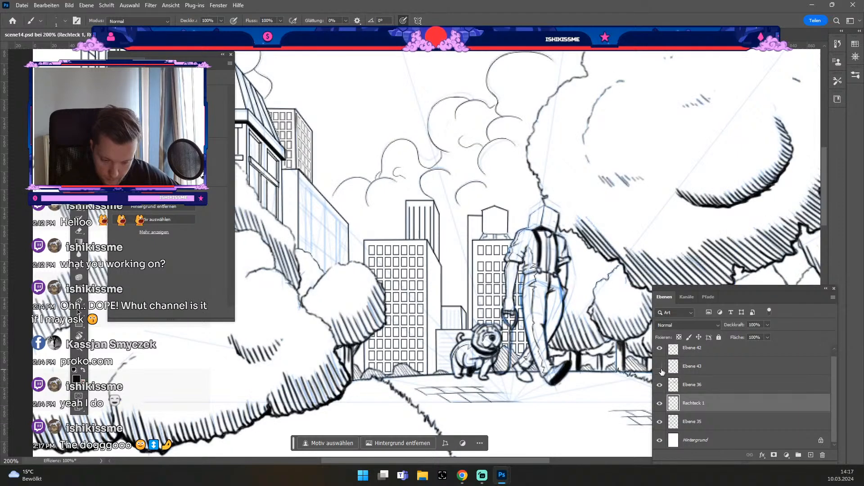
click(659, 350)
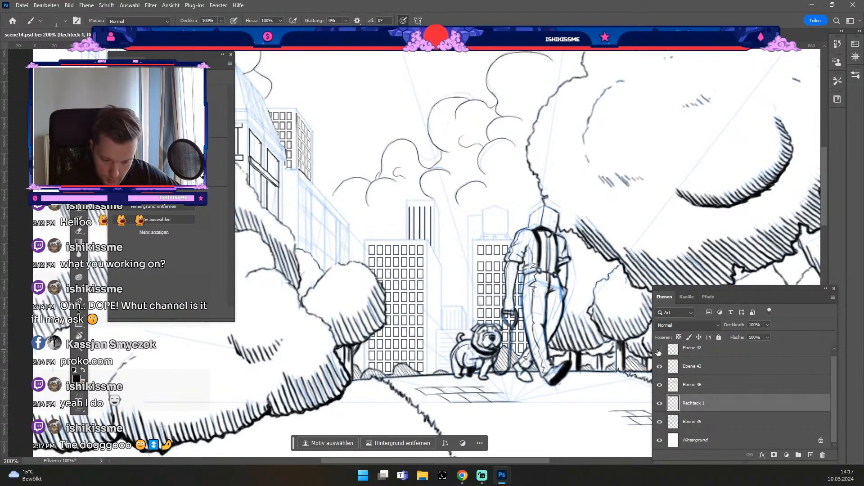
click(659, 352)
Move layer Rechteck 1 directly below Ebene 42, then merge Ebene 42 down into it.
drag(698, 410, 696, 366)
click(659, 355)
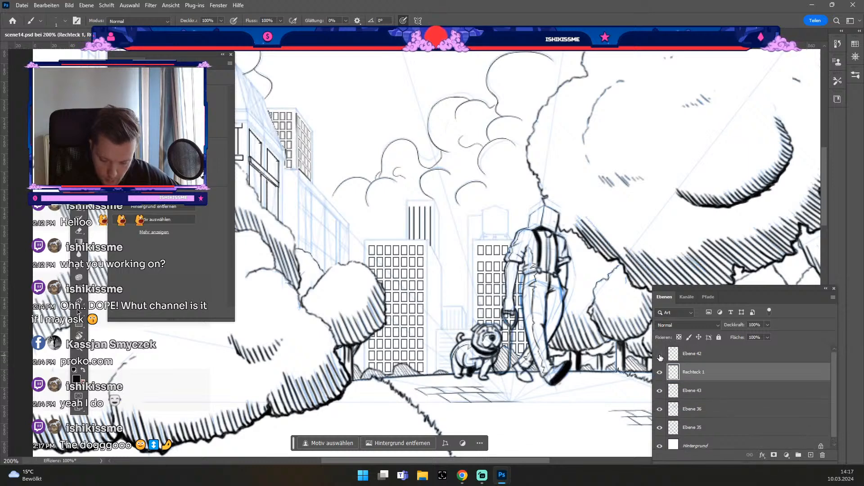
click(660, 355)
click(659, 372)
click(660, 373)
click(718, 354)
key(ctrl+e)
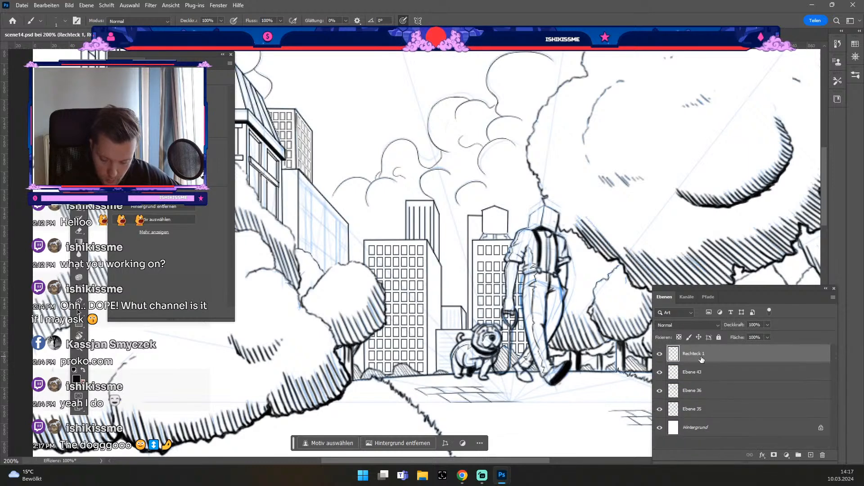
Review the merged building line art and the overall page, including the sketched lower panels.
click(659, 355)
click(659, 354)
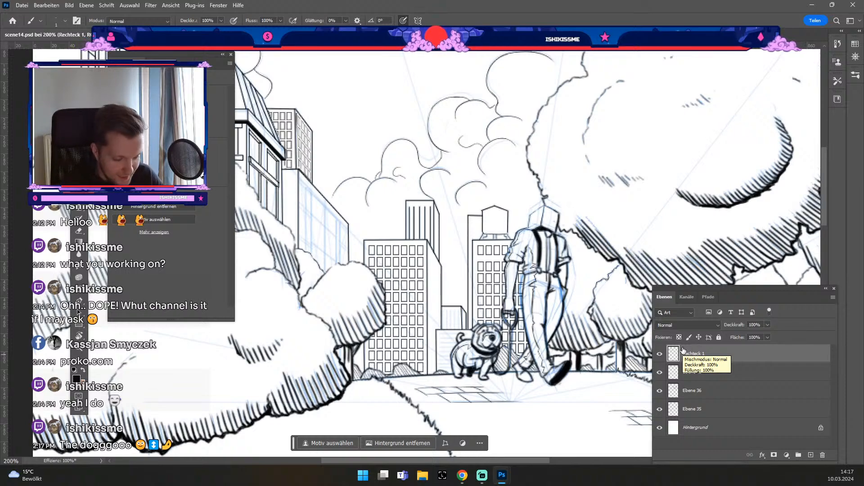
key(ctrl+minus)
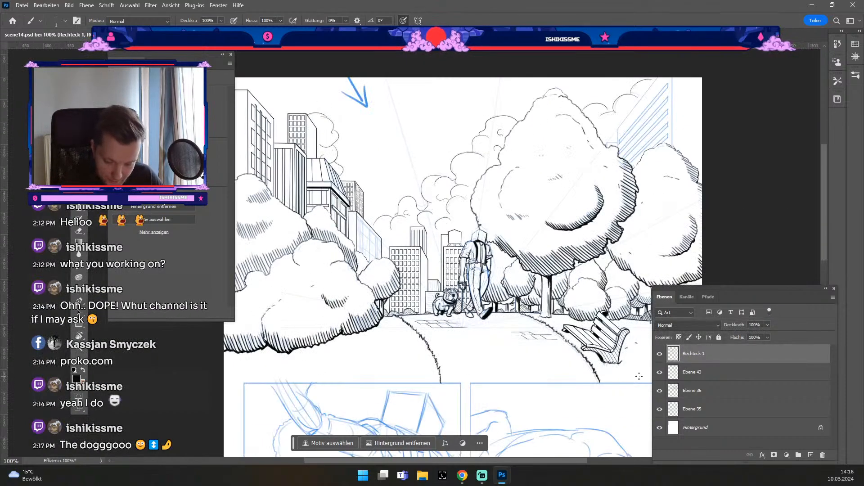
key(ctrl+minus)
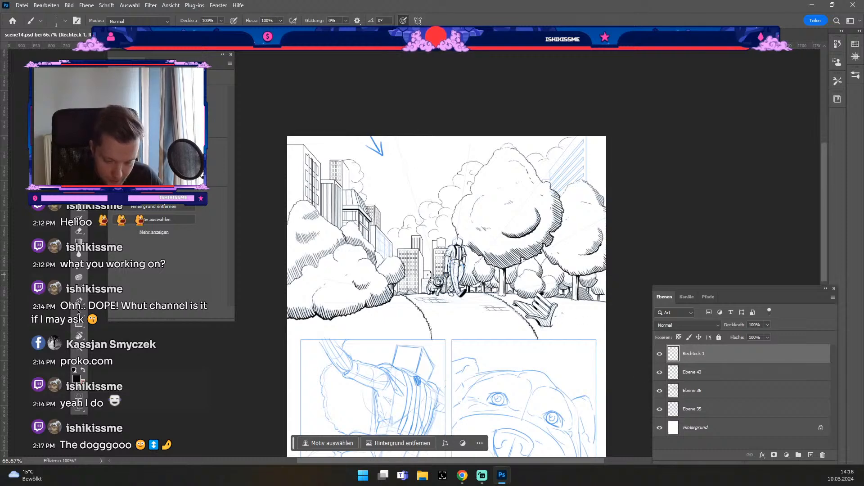
drag(428, 299, 457, 159)
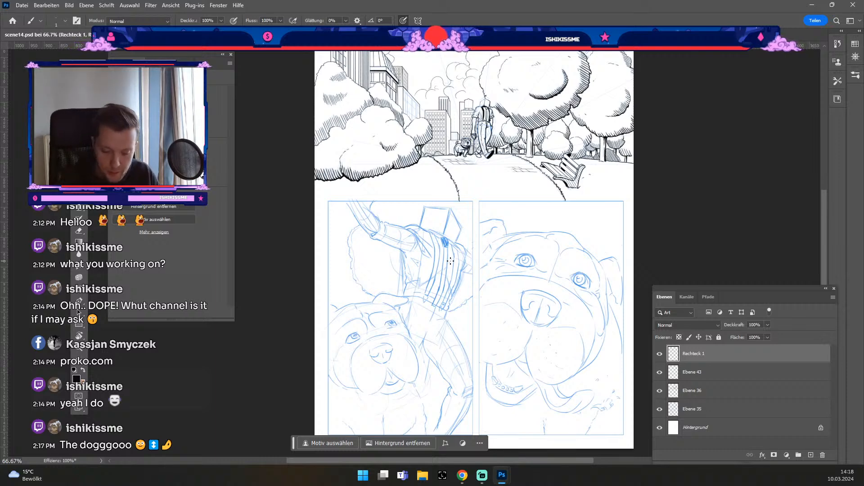
drag(572, 147, 540, 127)
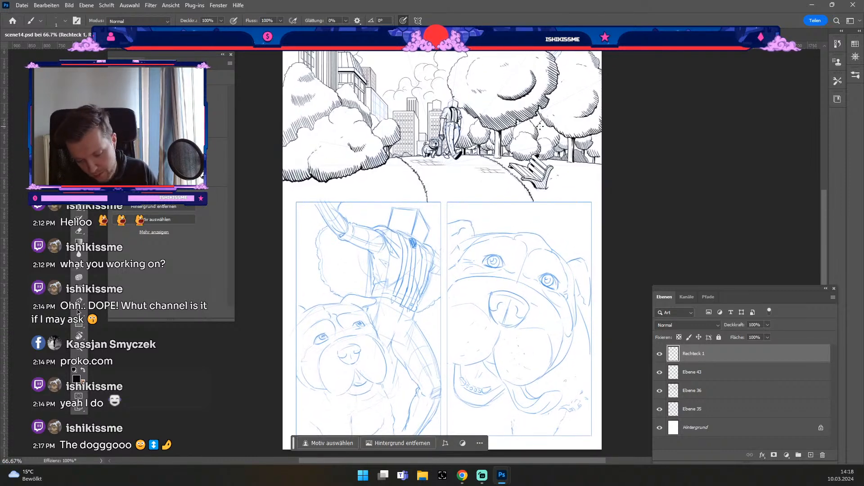
key(ctrl+z)
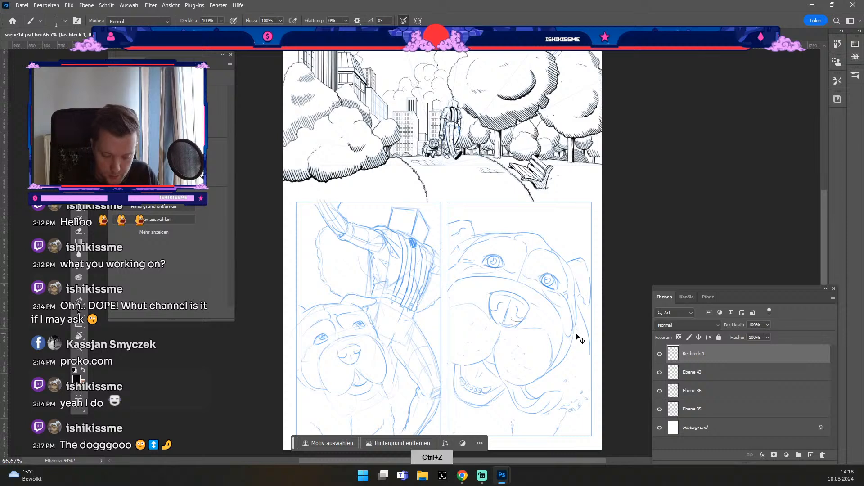
drag(528, 220, 498, 364)
key(ctrl+1)
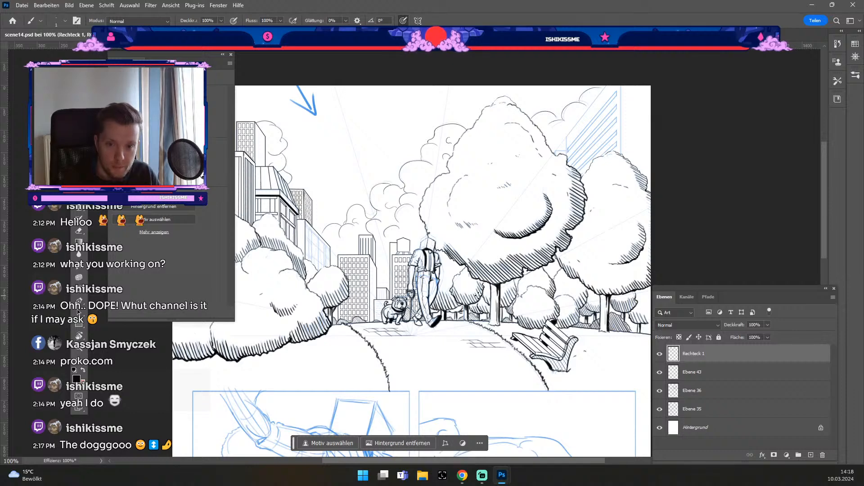
Examine the building beside the bushes up close, comparing its inked lines with the blue sketch underneath.
key(space)
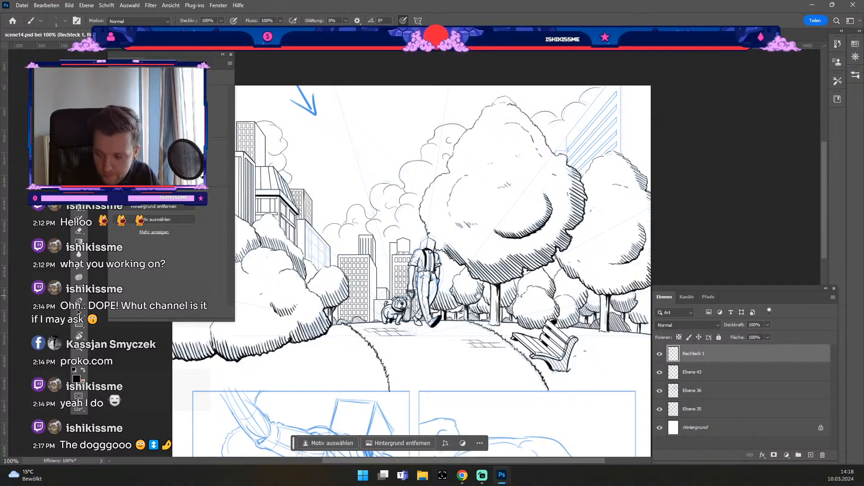
drag(472, 243, 528, 238)
key(ctrl+plus)
key(ctrl+plus)
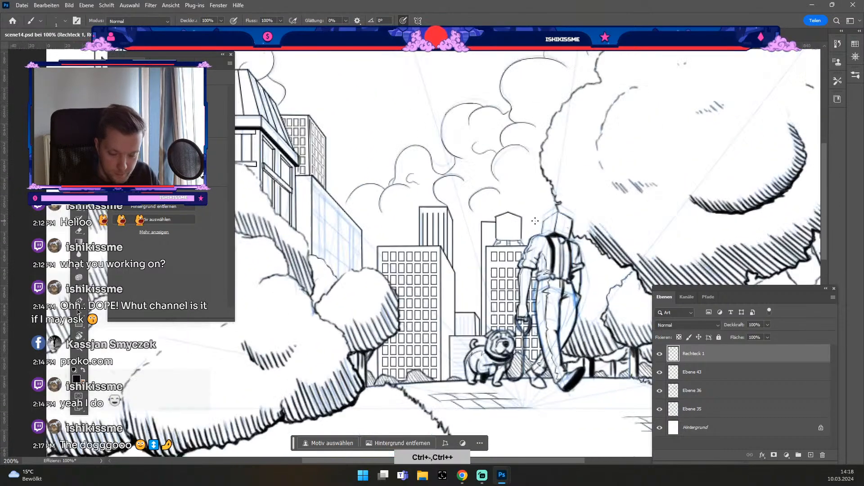
key(space)
drag(405, 219, 495, 248)
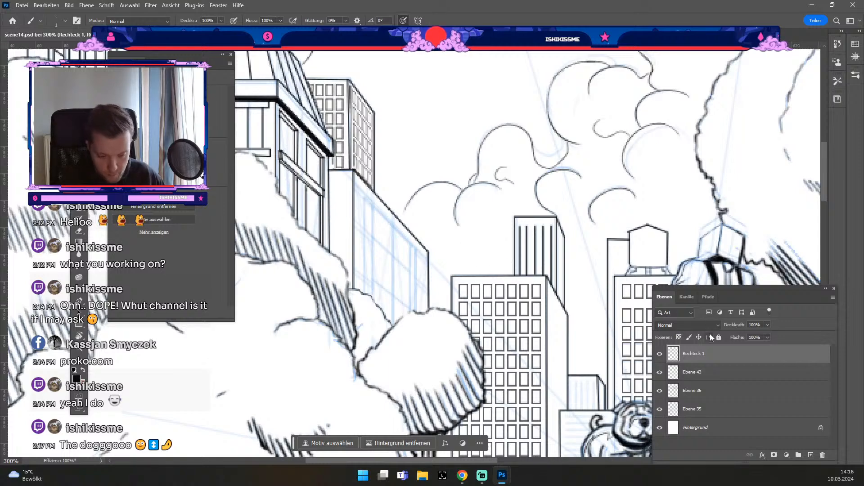
click(659, 355)
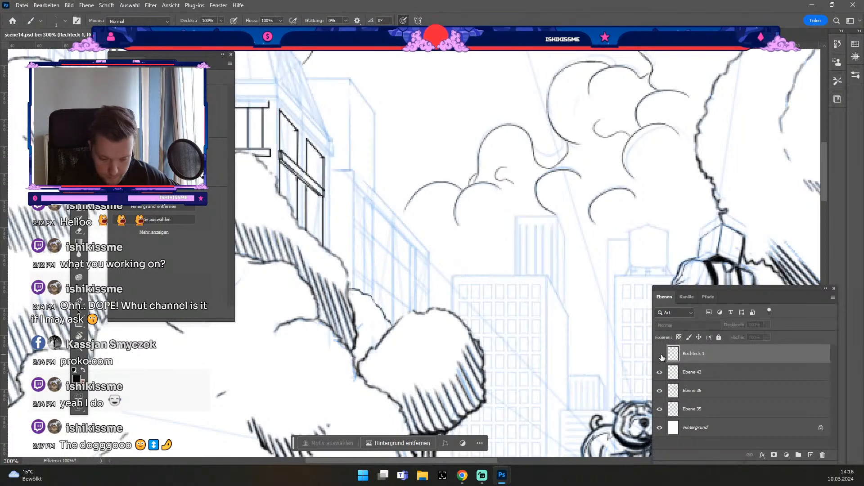
click(659, 354)
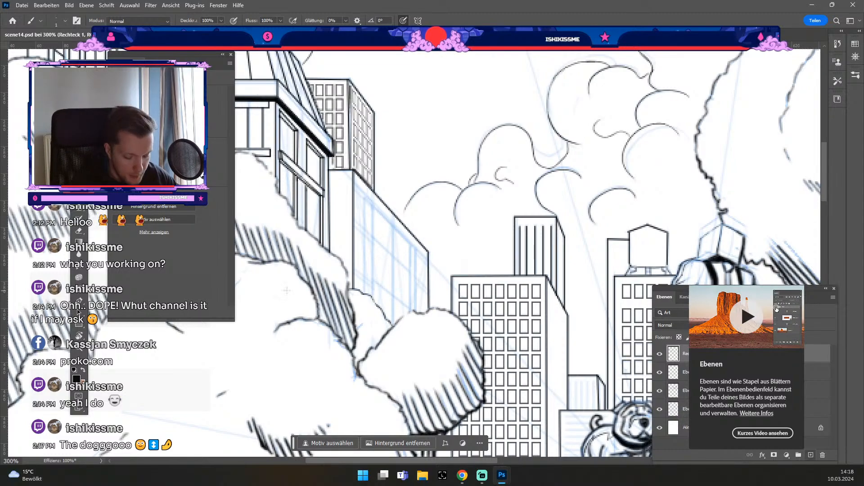
With the canvas rotated, ink the slanted upper edge of the window area on the unfinished building's facade, then reset the rotation.
key(r)
mouse_move(252, 308)
mouse_down()
mouse_move(304, 384)
mouse_move(342, 396)
mouse_up()
key(b)
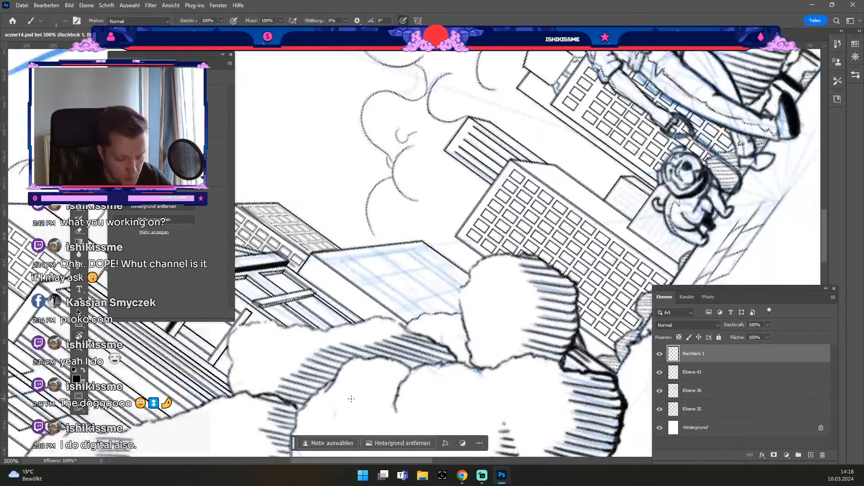
drag(356, 260, 410, 250)
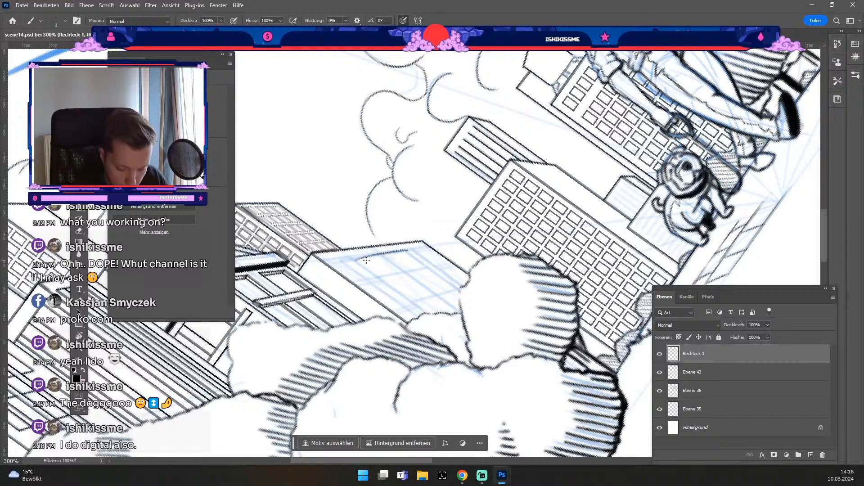
key(ctrl+z)
drag(355, 260, 399, 254)
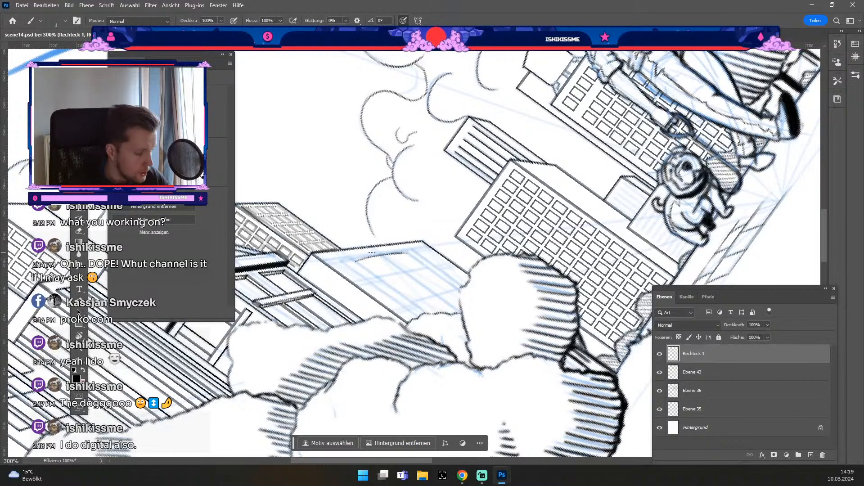
key(Escape)
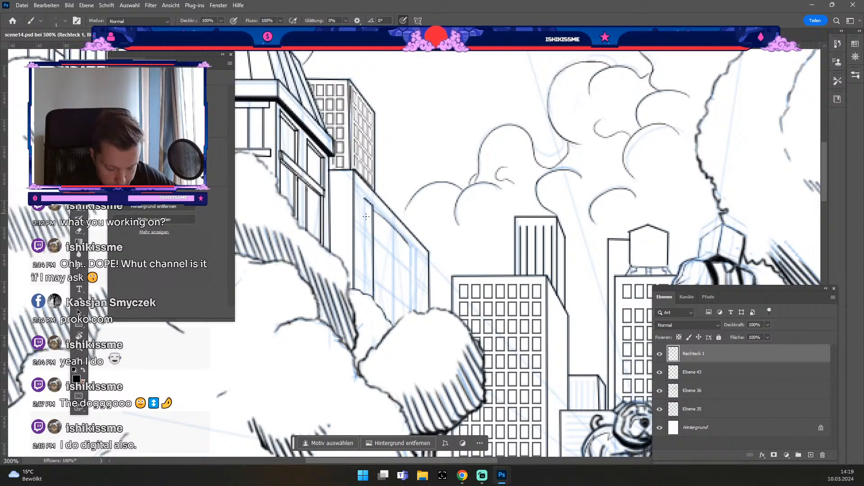
Ink the straight vertical edges at both ends of the facade's window area and clean up the line ends with the Eraser.
shift+click(364, 294)
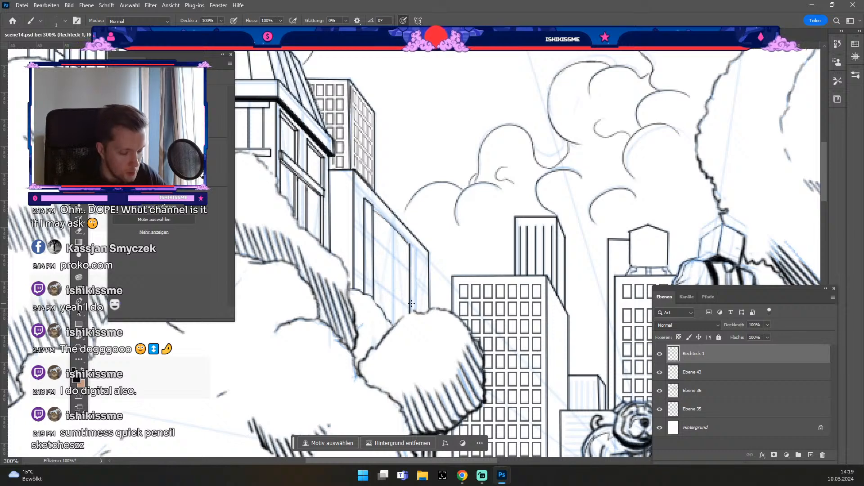
key(e)
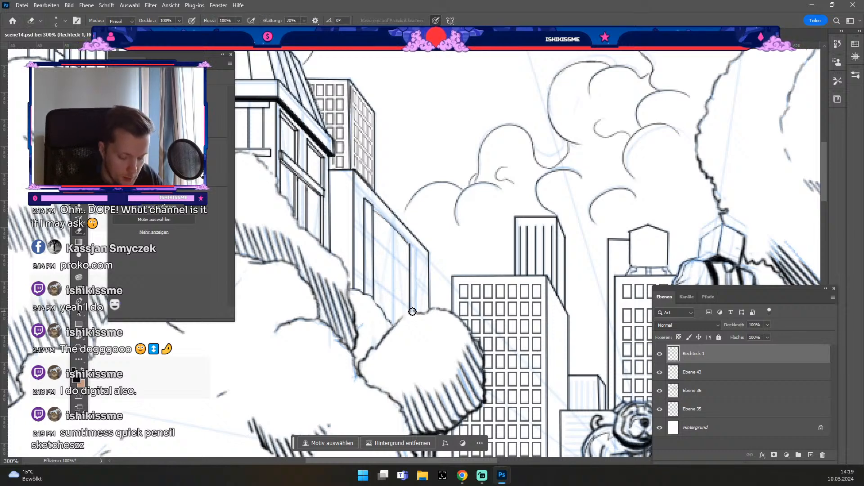
key(b)
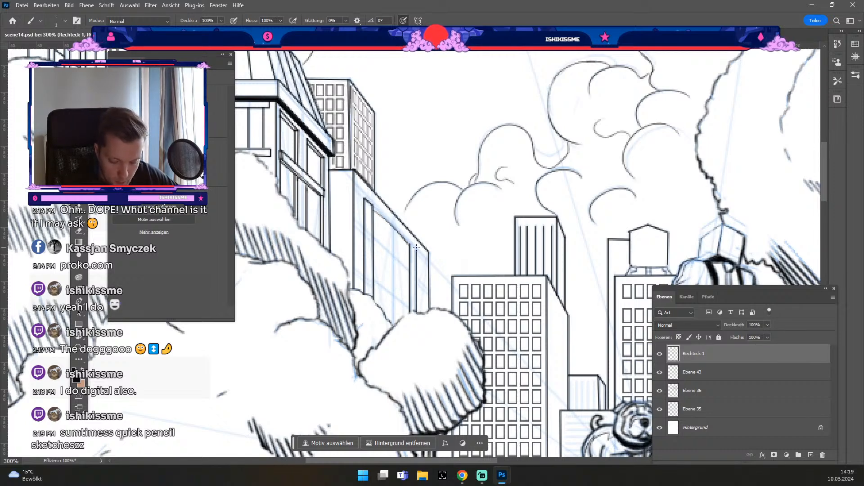
key(e)
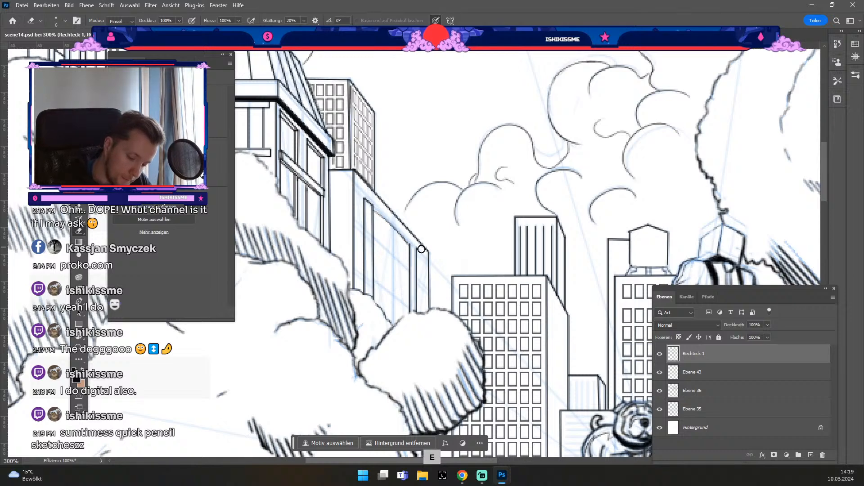
key(b)
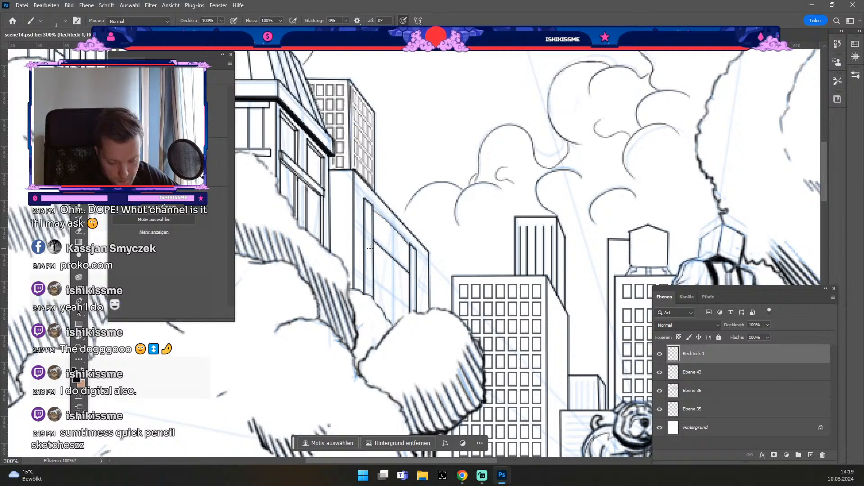
Ink the slanted crossbars dividing the facade's window area as double lines, using straight brush strokes between the vertical edges.
shift+click(410, 275)
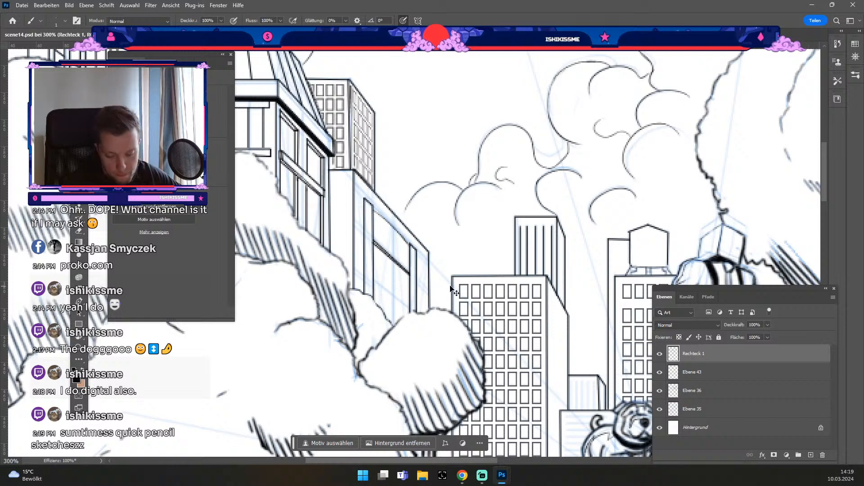
key(ctrl+z)
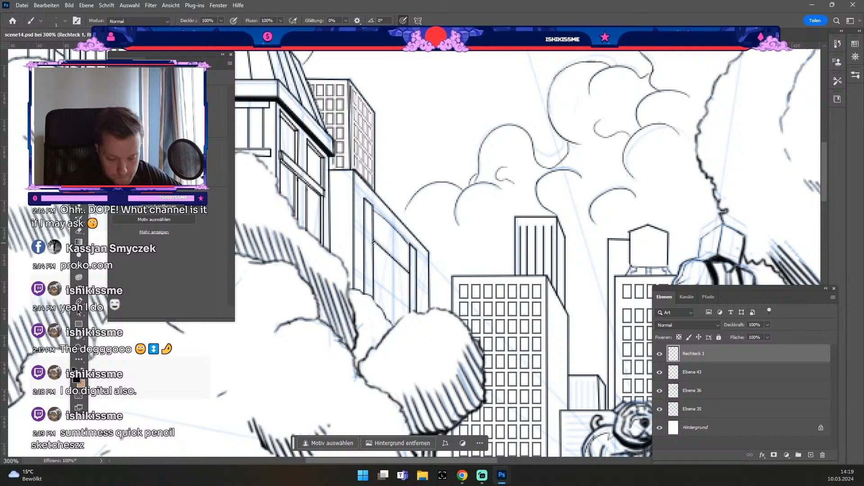
shift+click(409, 275)
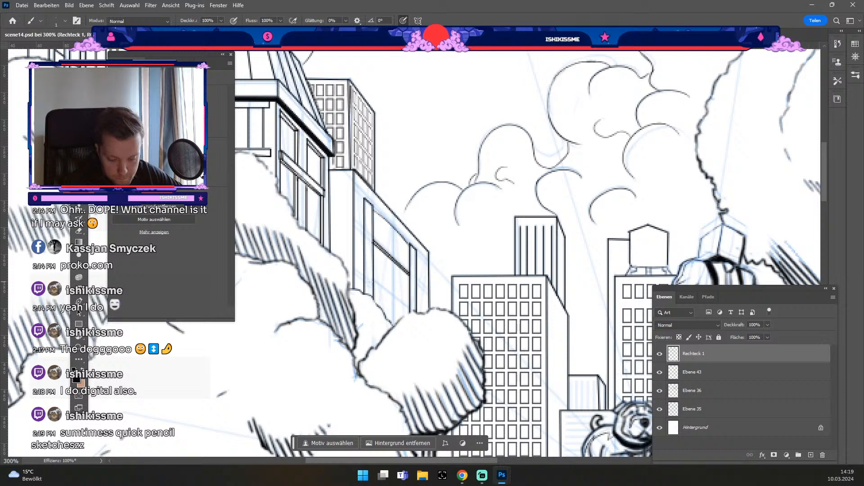
shift+click(409, 309)
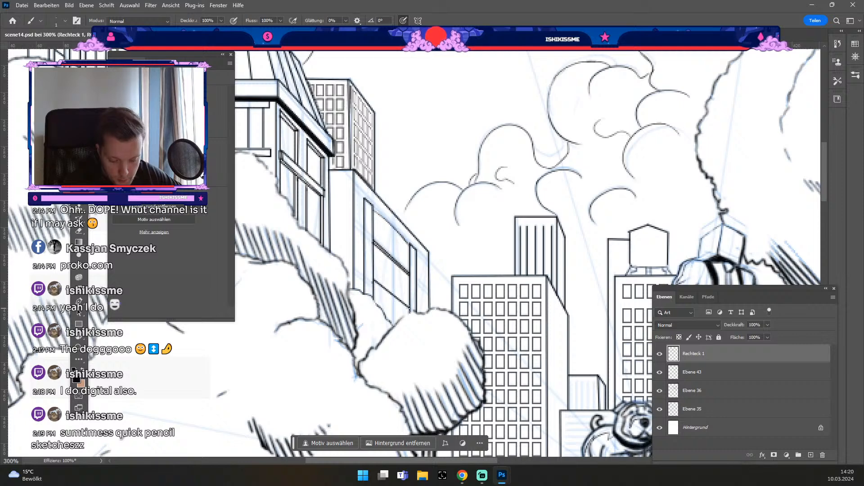
shift+click(409, 311)
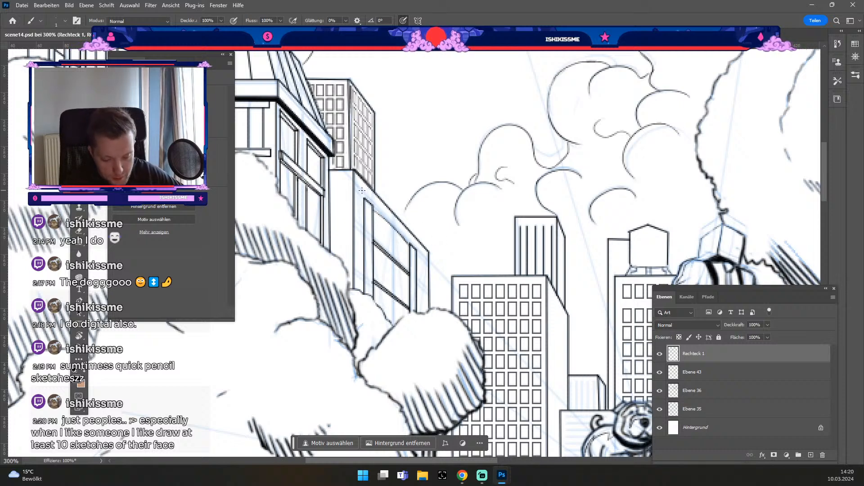
Add straight outer frame lines along the slanted top and the left side of the facade's window area.
shift+click(425, 256)
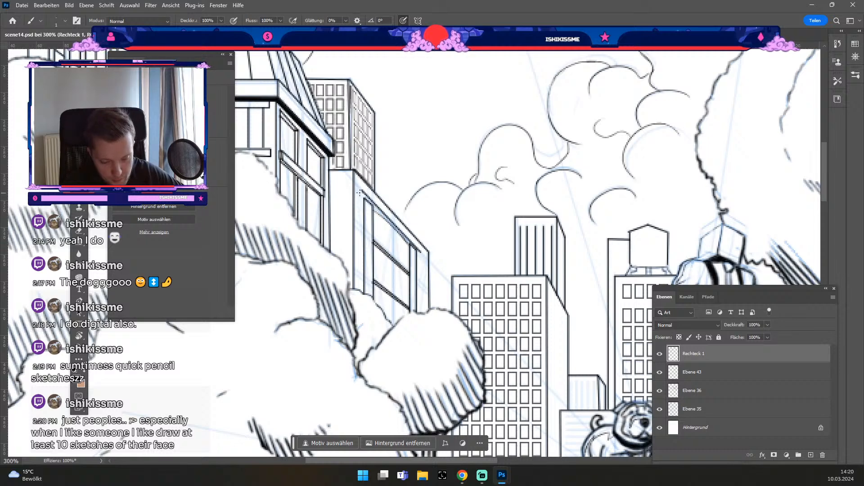
shift+click(362, 294)
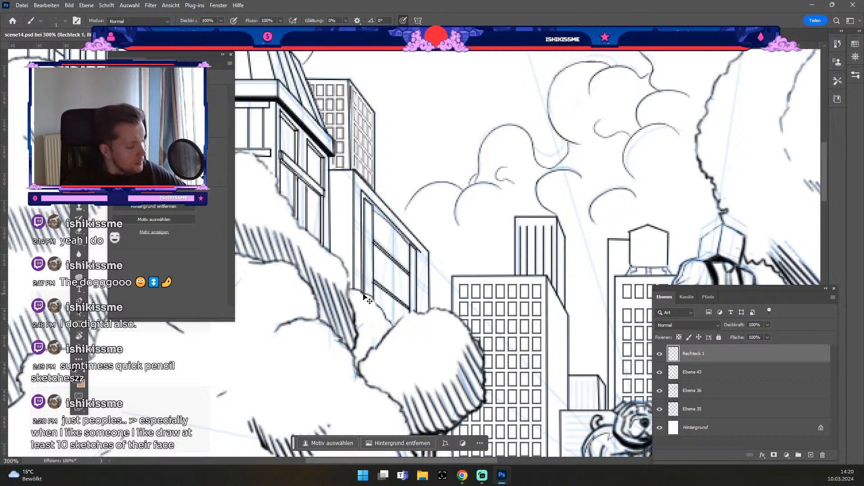
key(ctrl+z)
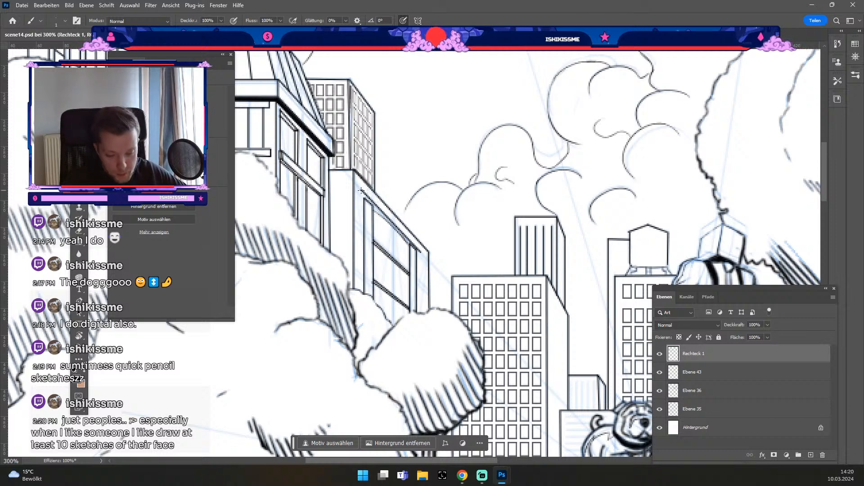
drag(360, 204, 361, 290)
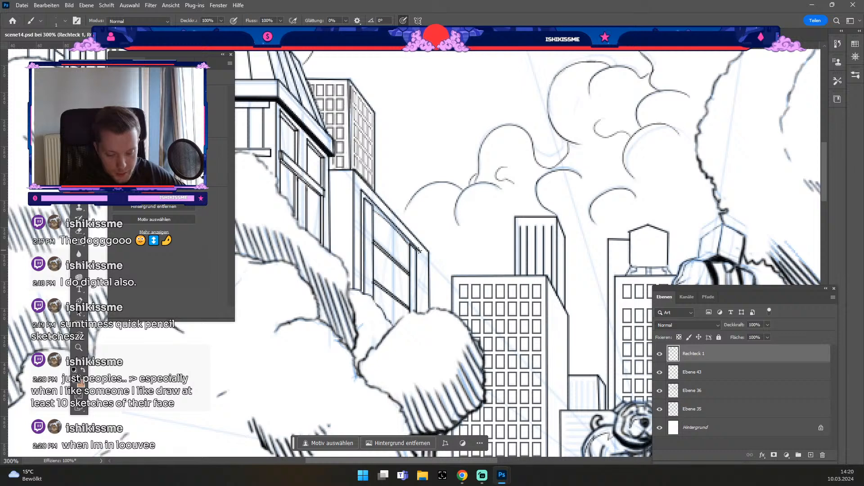
Ink the straight vertical outer frame line at the far end of the facade's window area and tidy its ends with a smaller Eraser.
drag(418, 250, 419, 311)
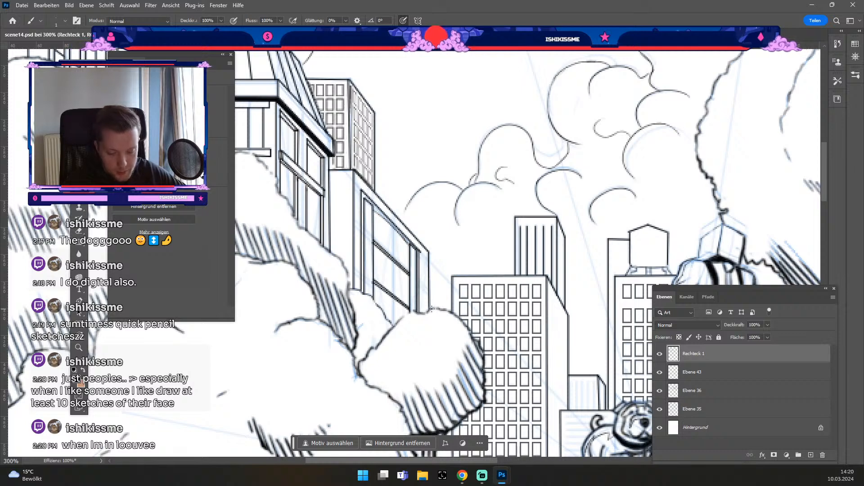
key(e)
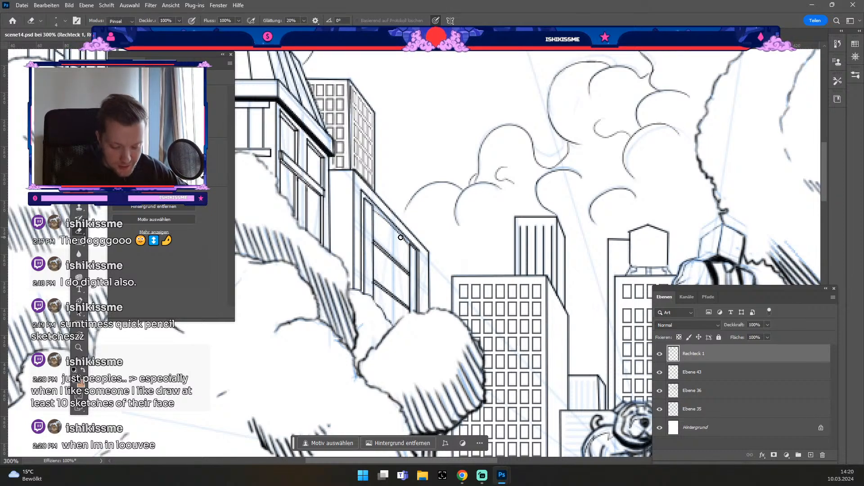
key(ö)
key(ö)
key(ö)
key(#)
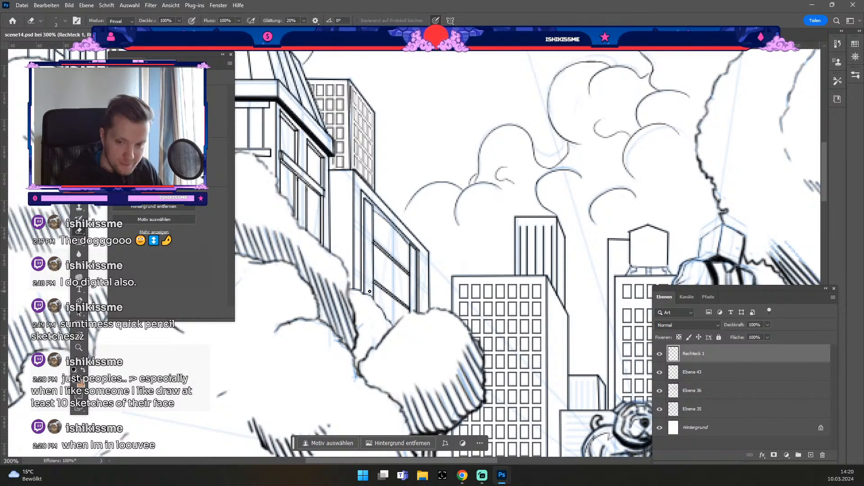
key(b)
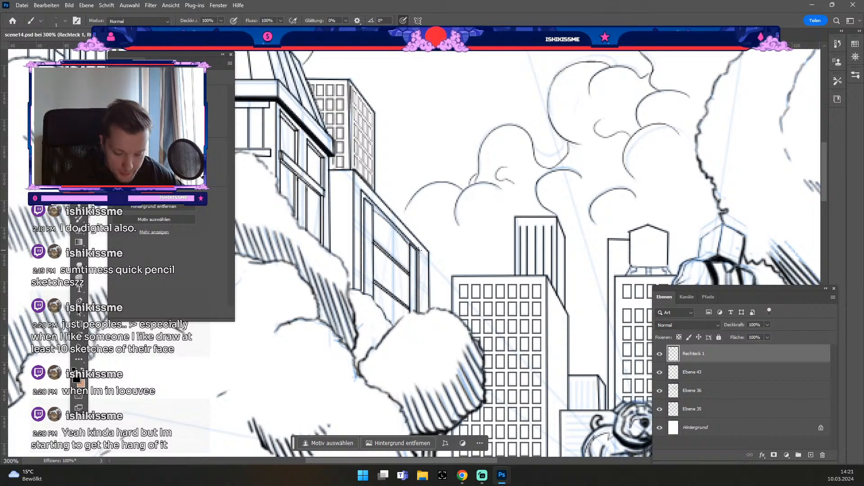
drag(419, 251, 419, 295)
key(ctrl+z)
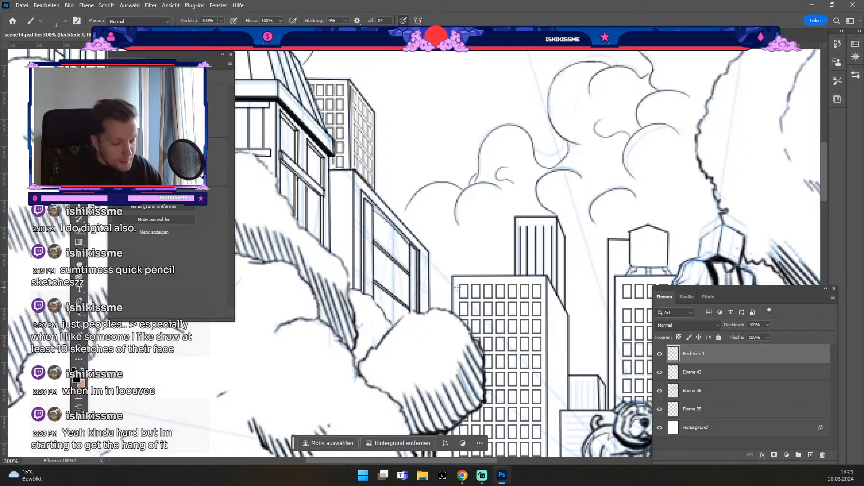
key(b)
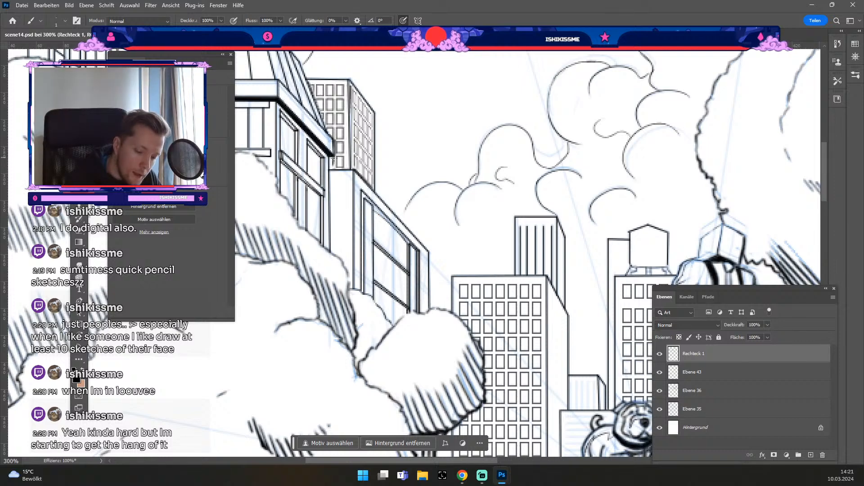
key(ctrl+z)
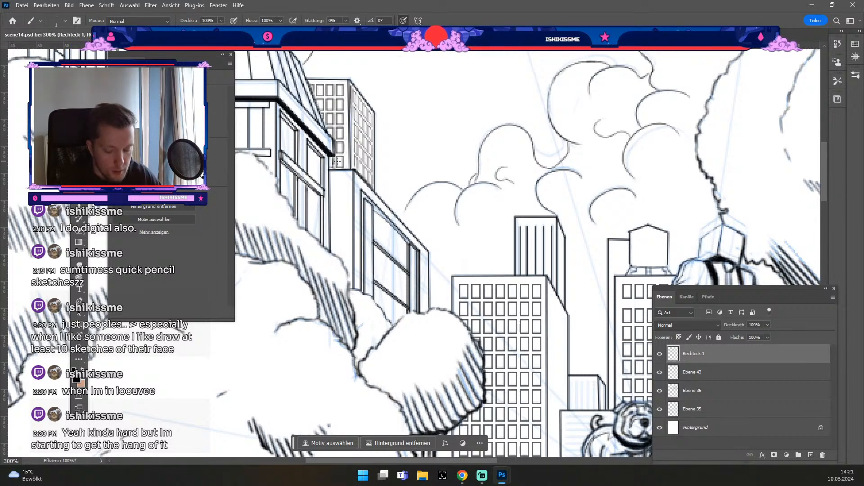
Ink the parallel vertical facade lines on the small building between the two window-grid towers, following the blue sketch.
key(space)
drag(605, 221, 490, 129)
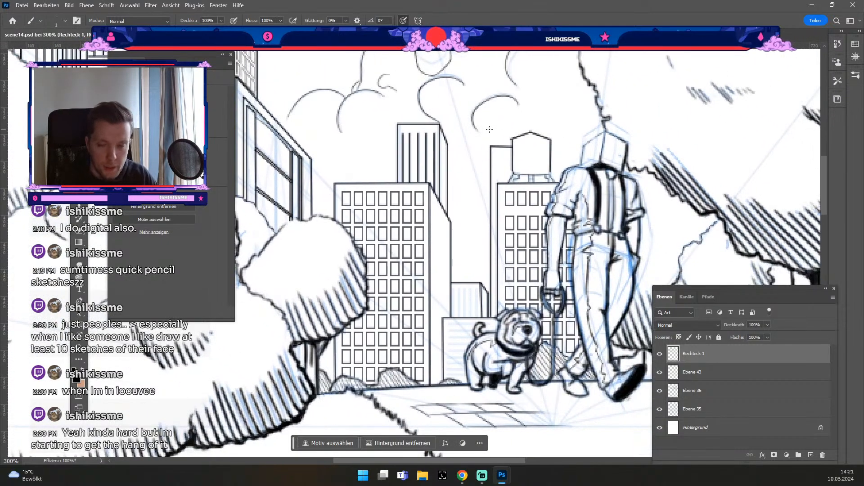
key(ctrl+minus)
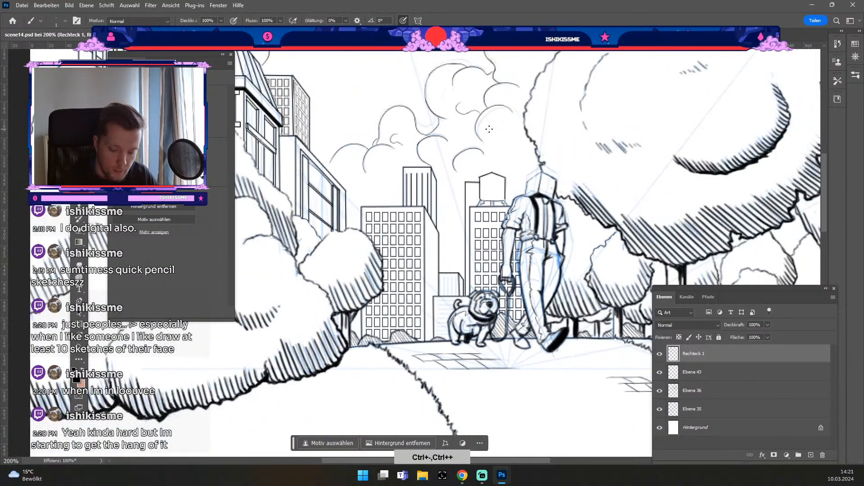
key(ctrl+plus)
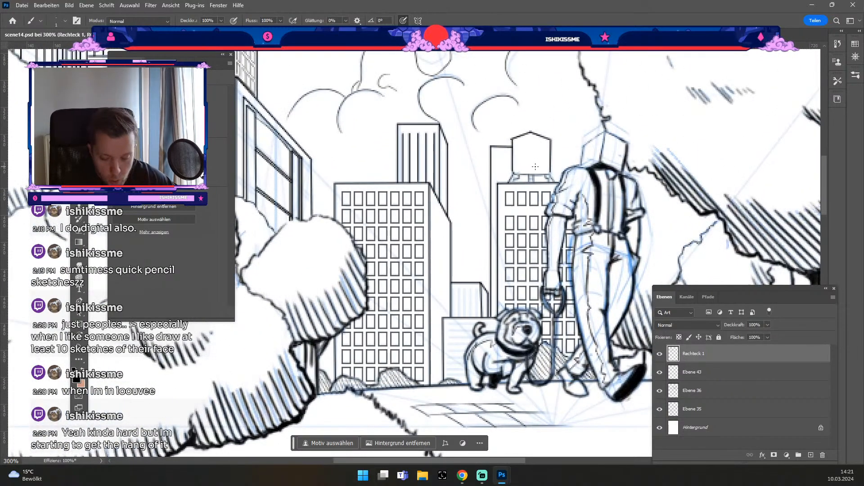
key(ctrl+plus)
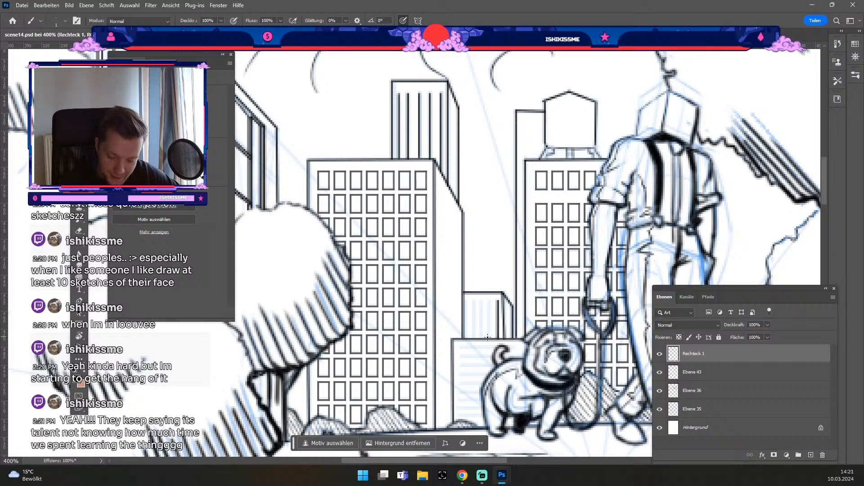
drag(489, 337, 490, 310)
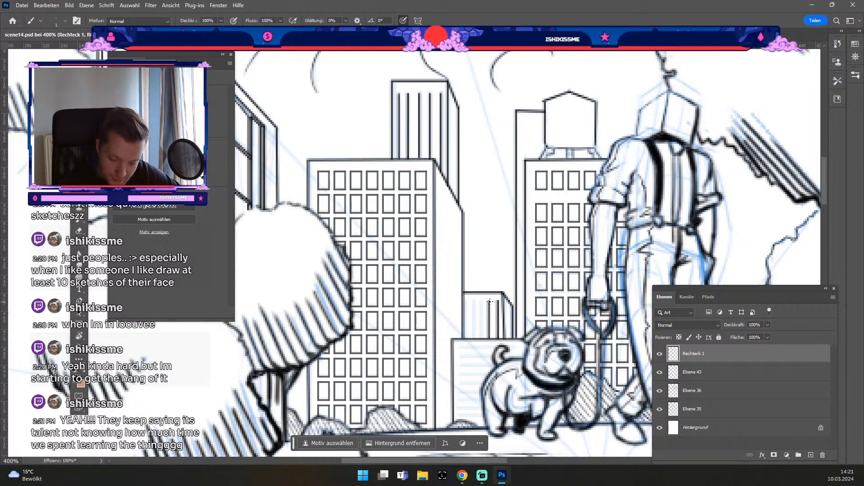
drag(481, 338, 481, 308)
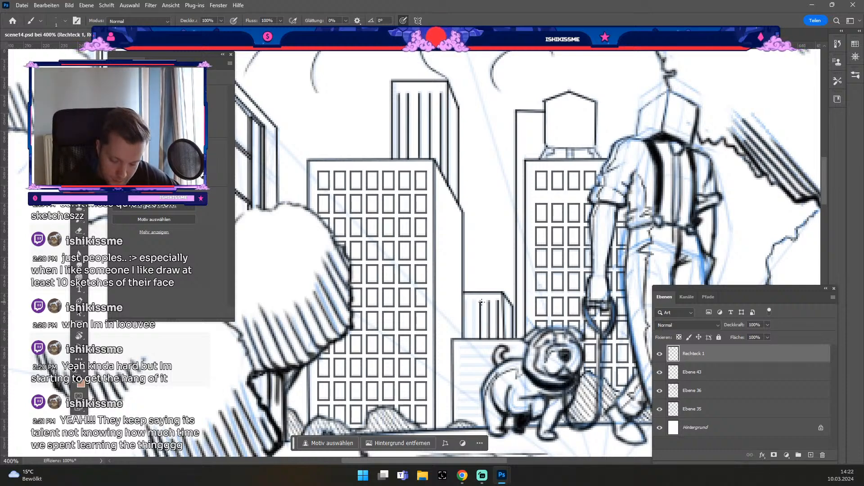
drag(473, 339, 472, 304)
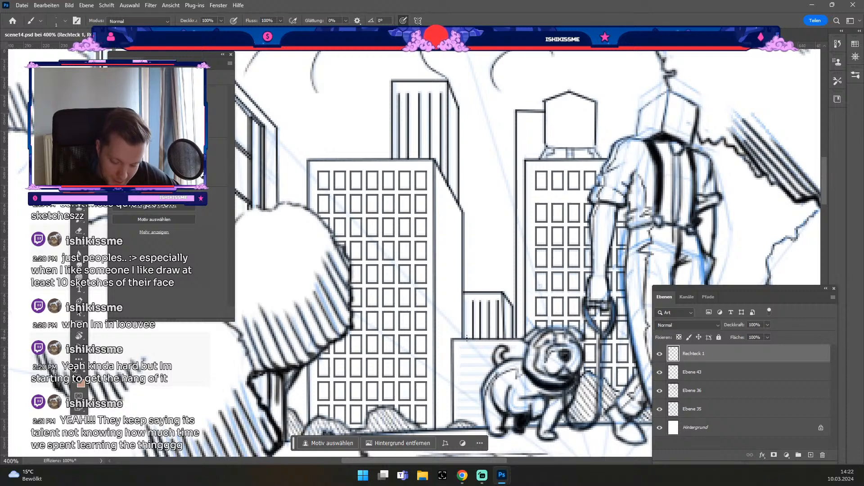
drag(466, 338, 466, 310)
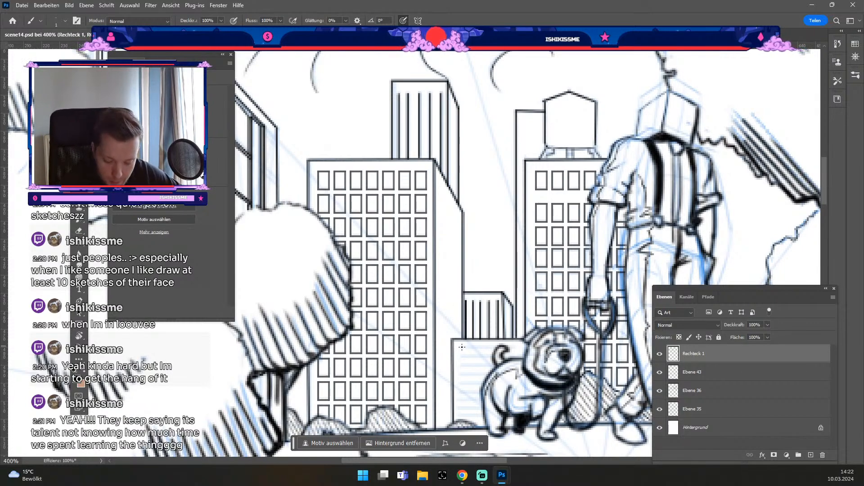
Ink evenly spaced horizontal lines across the low building's facade behind the dog and touch up the water tower's supports.
drag(472, 347, 495, 347)
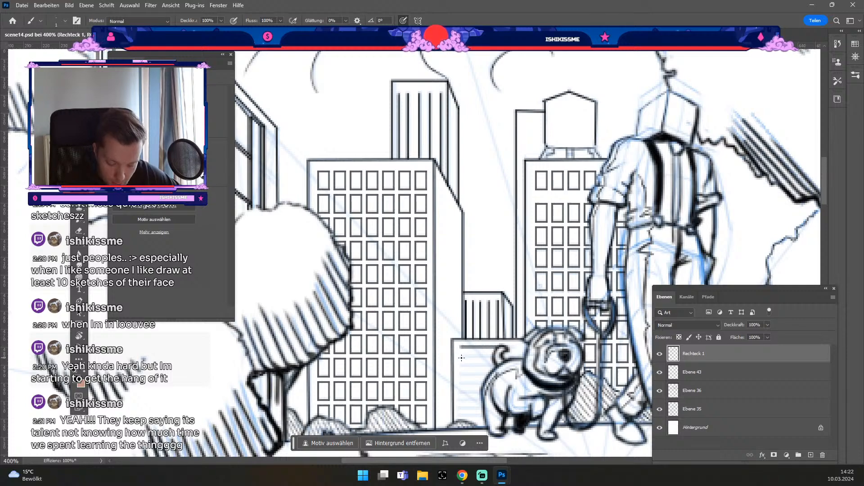
drag(460, 356, 493, 356)
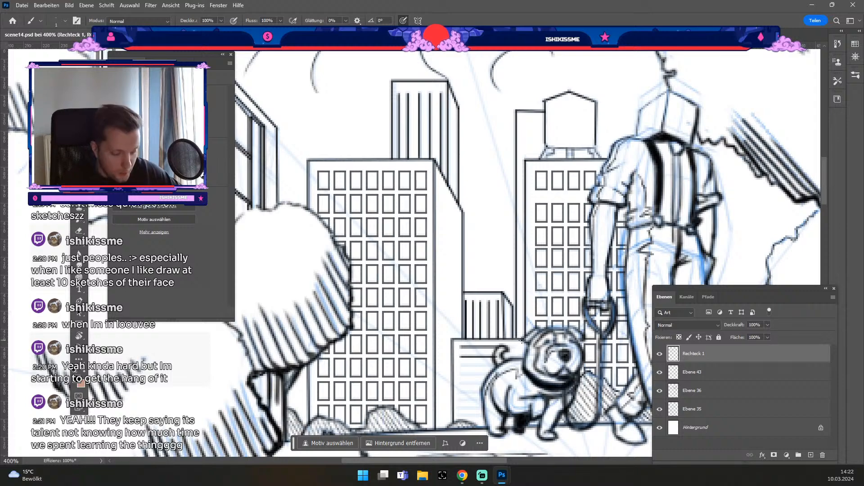
key(e)
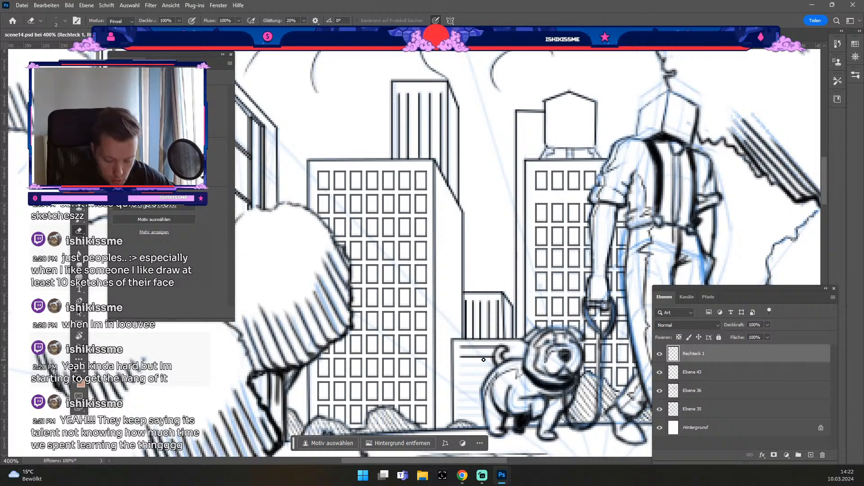
key(b)
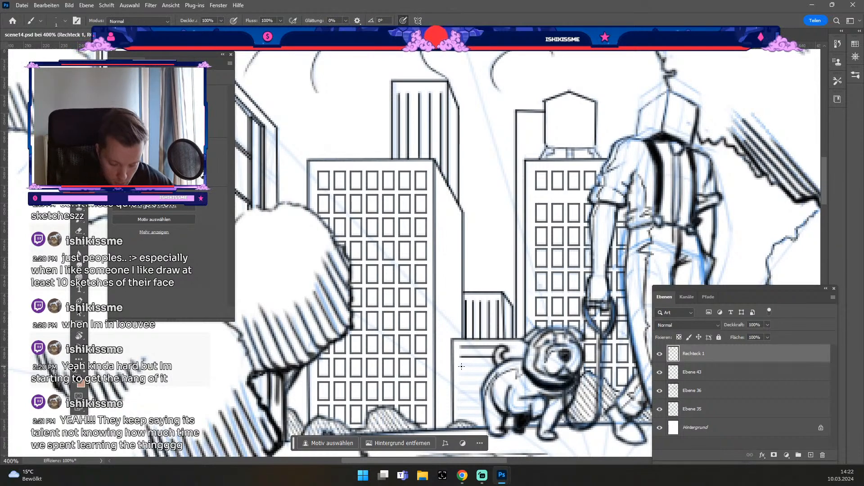
drag(471, 366, 489, 366)
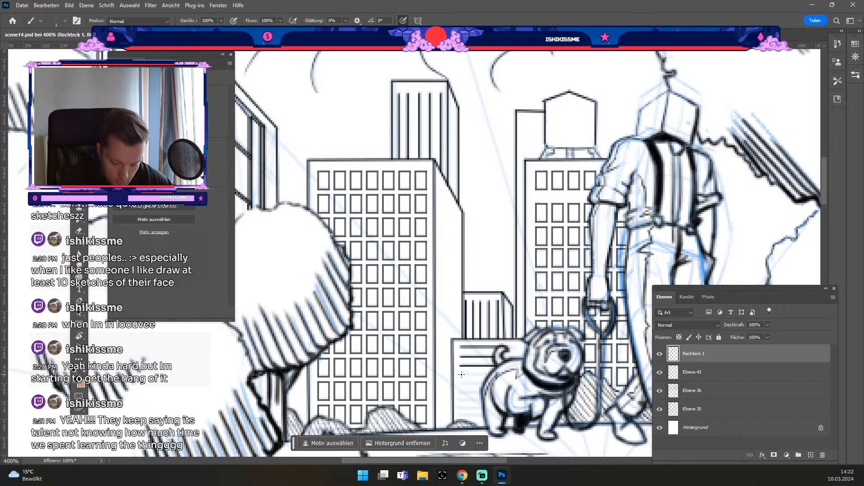
drag(461, 375, 478, 374)
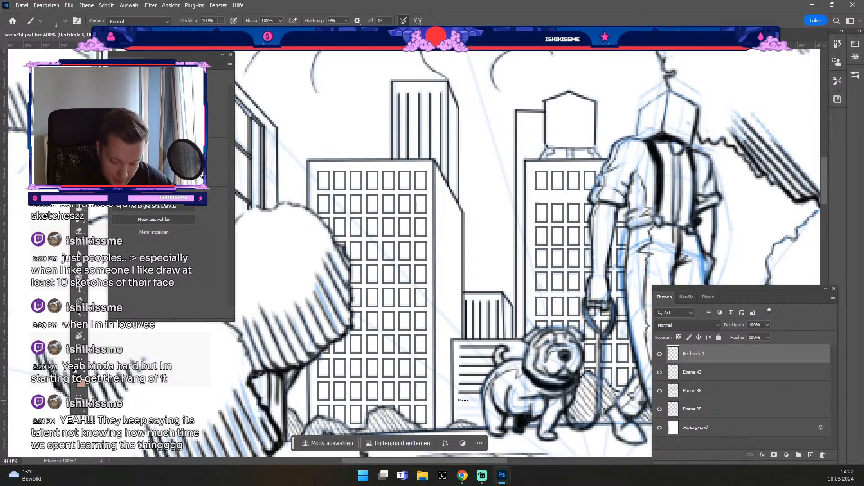
mouse_move(459, 400)
mouse_down()
mouse_move(481, 400)
mouse_move(474, 408)
mouse_up()
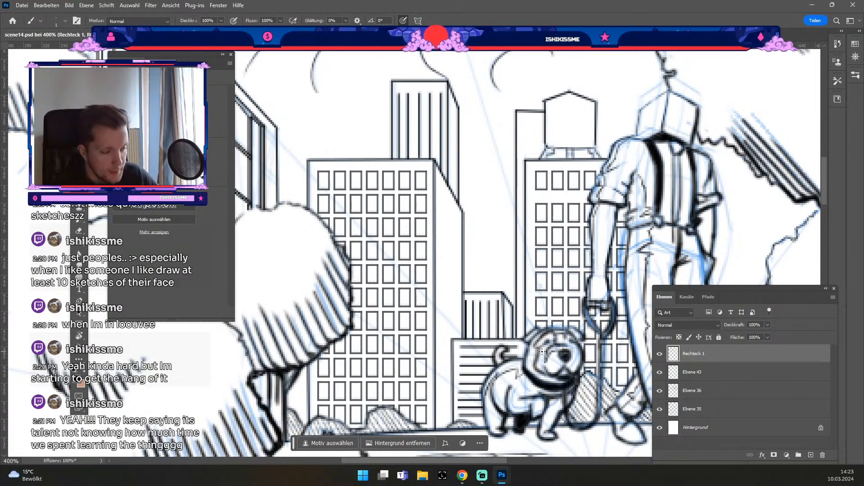
key(ctrl+z)
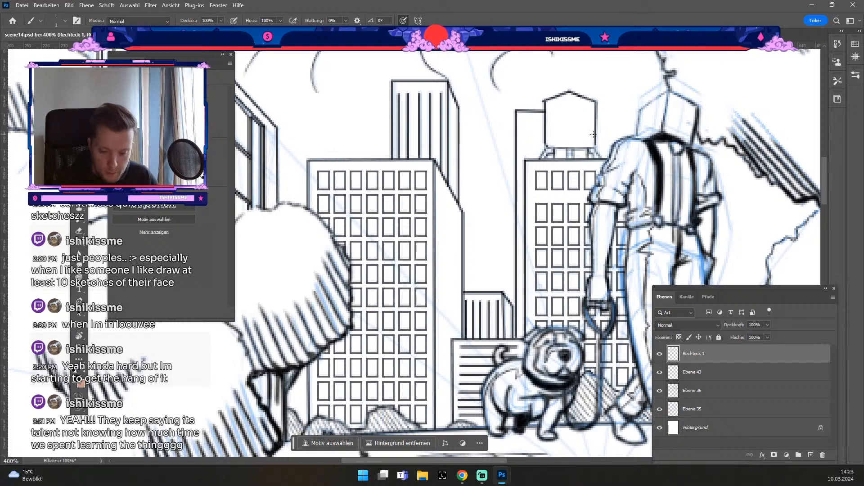
Ink the outline of the sketched building behind the right-hand trees, with its slanted roof edge, vertical edges and small adjoining block.
key(ctrl+minus)
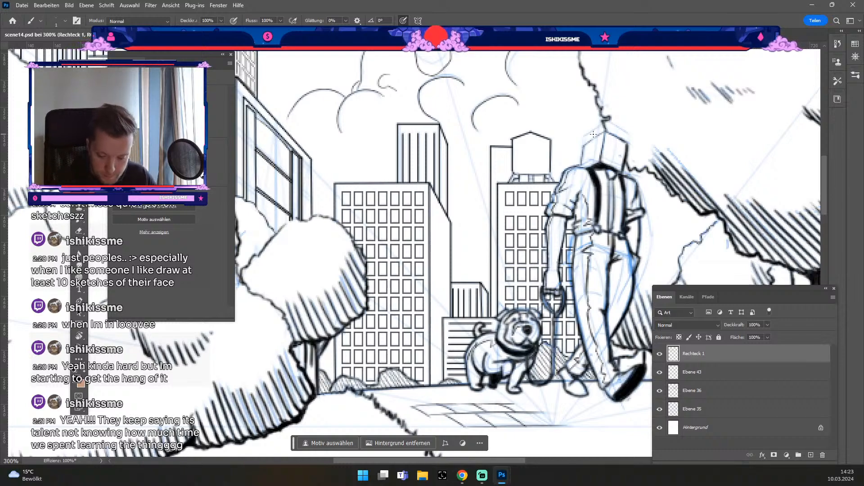
key(ctrl+minus)
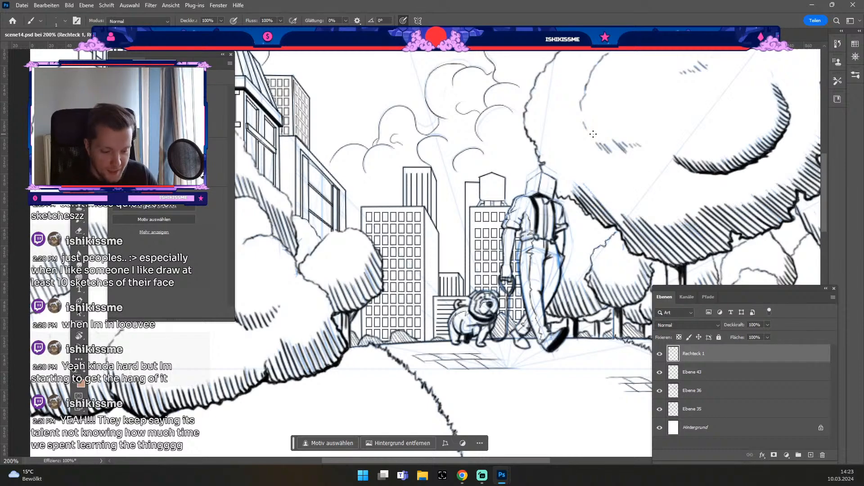
key(ctrl+minus)
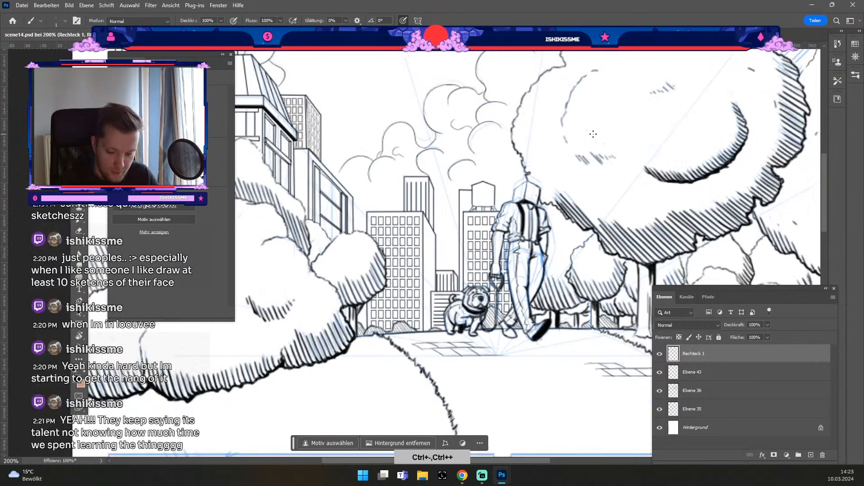
key(ctrl+plus)
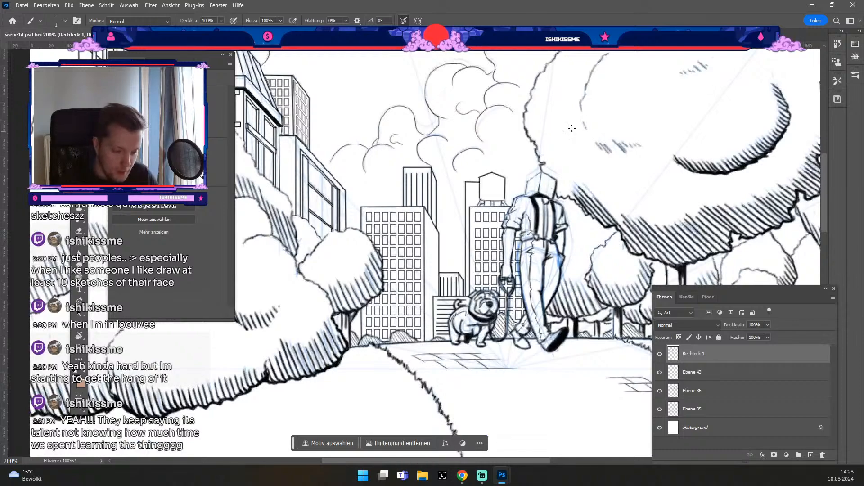
drag(191, 57, 133, 93)
key(ctrl+minus)
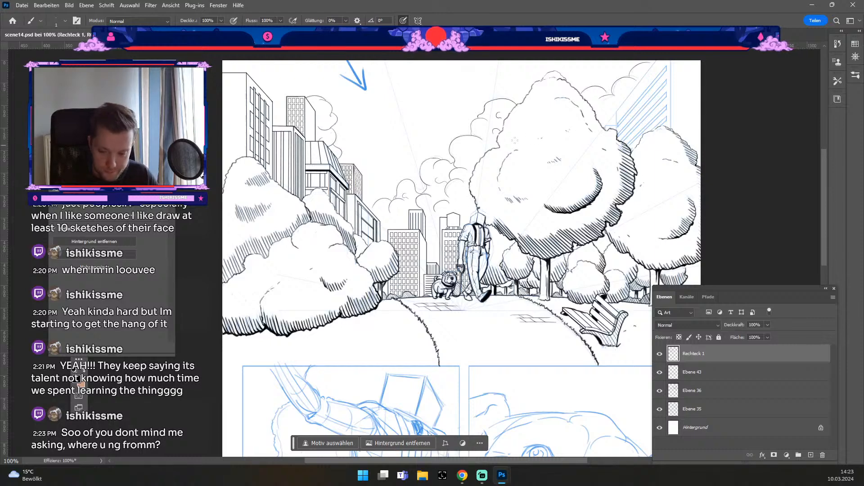
drag(551, 127, 473, 157)
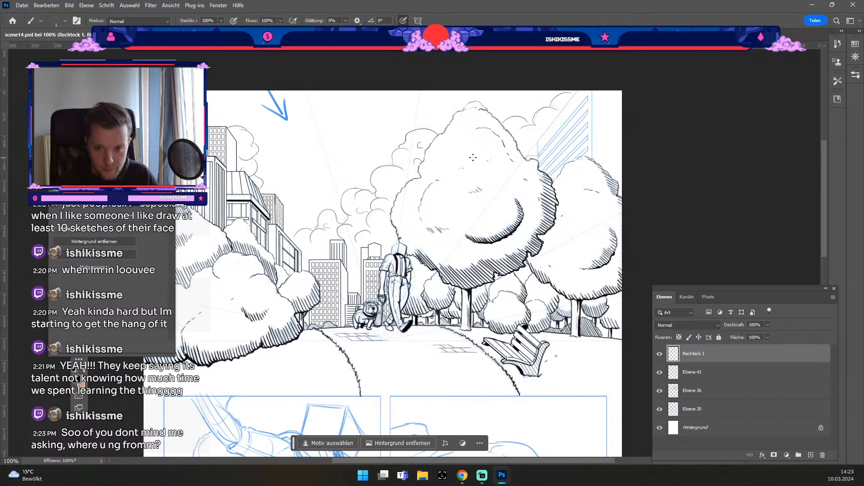
key(ctrl+plus)
drag(689, 107, 507, 300)
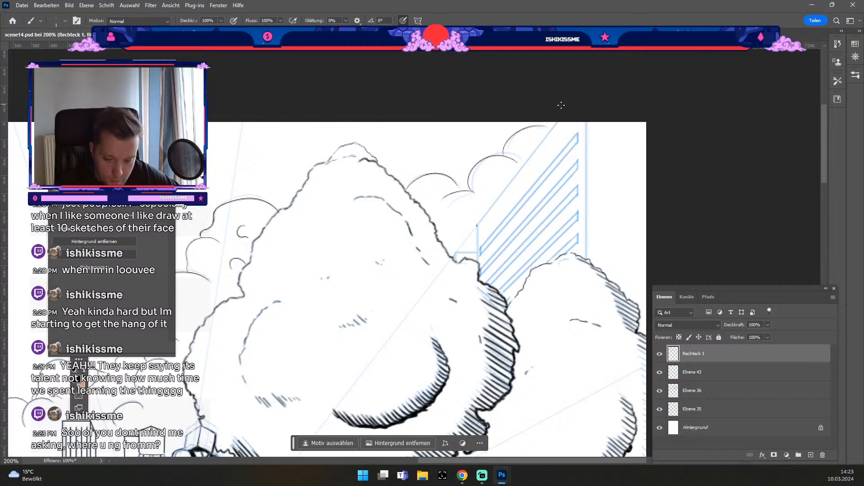
shift+click(558, 119)
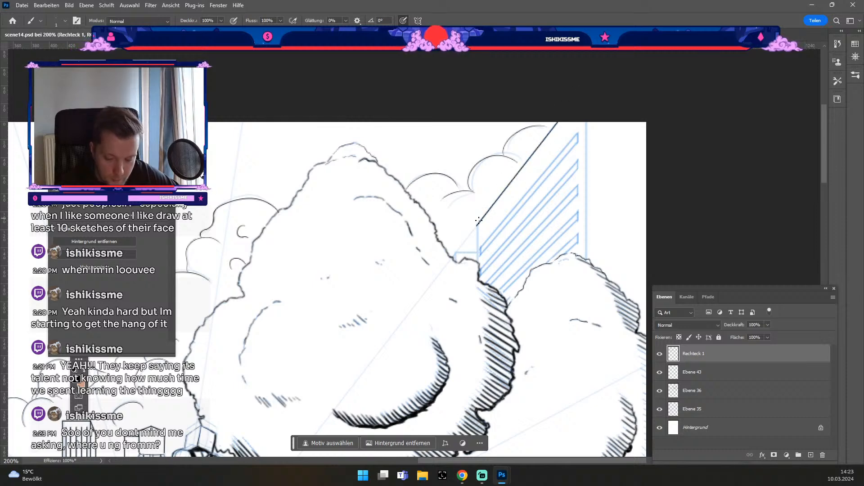
drag(476, 226, 478, 254)
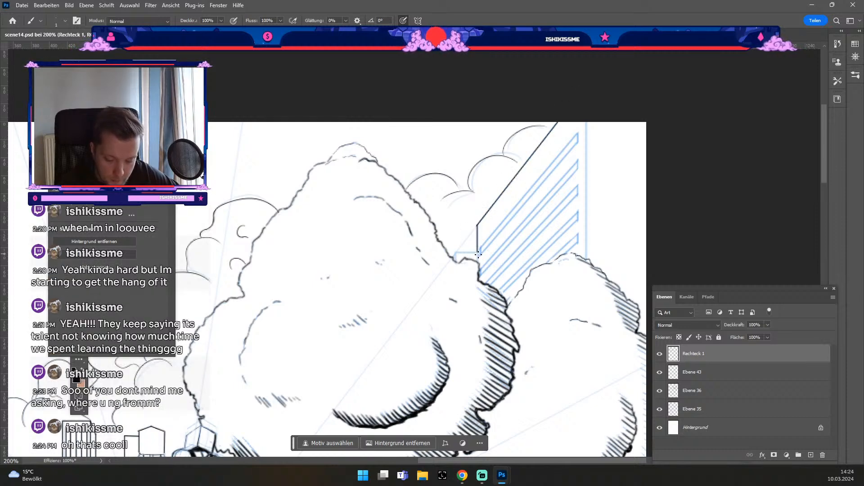
shift+click(456, 253)
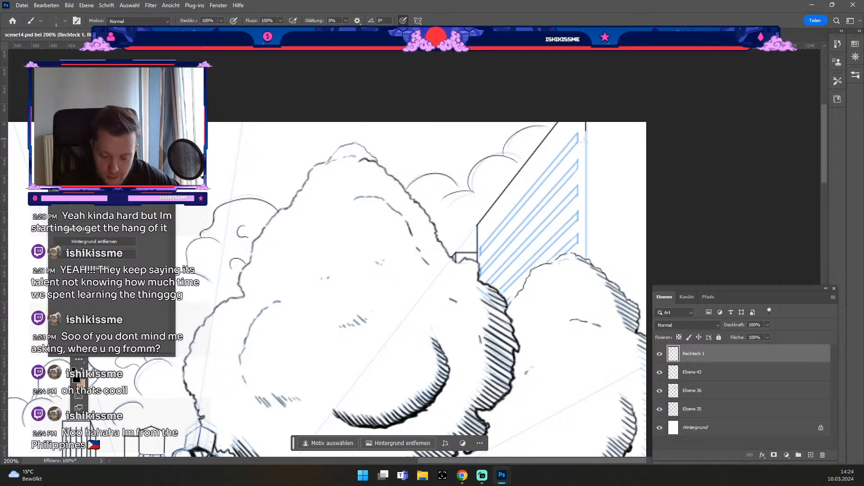
drag(584, 140, 583, 201)
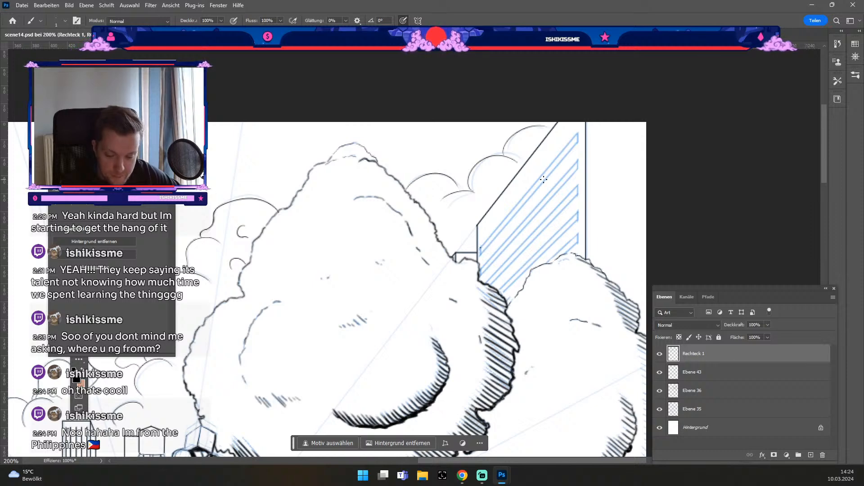
Ink the slanted parallel edges of the window strips on the building behind the right-hand trees, following the blue sketch down to the foliage.
shift+click(577, 134)
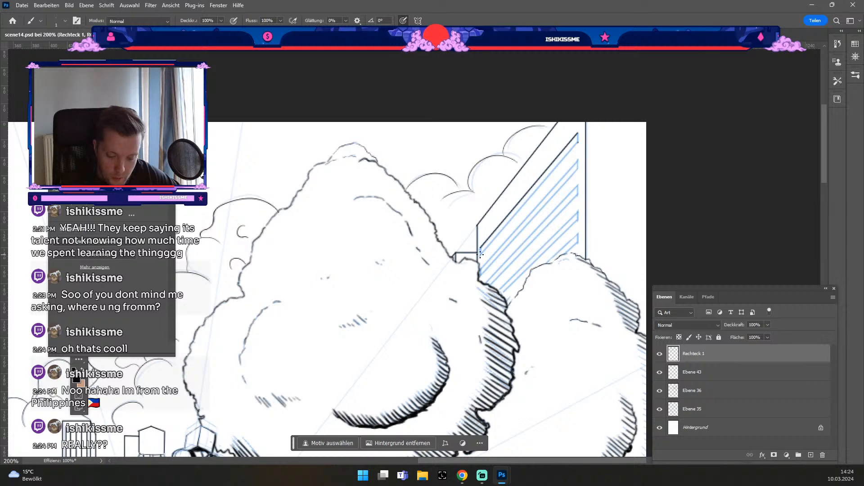
click(480, 253)
shift+click(577, 142)
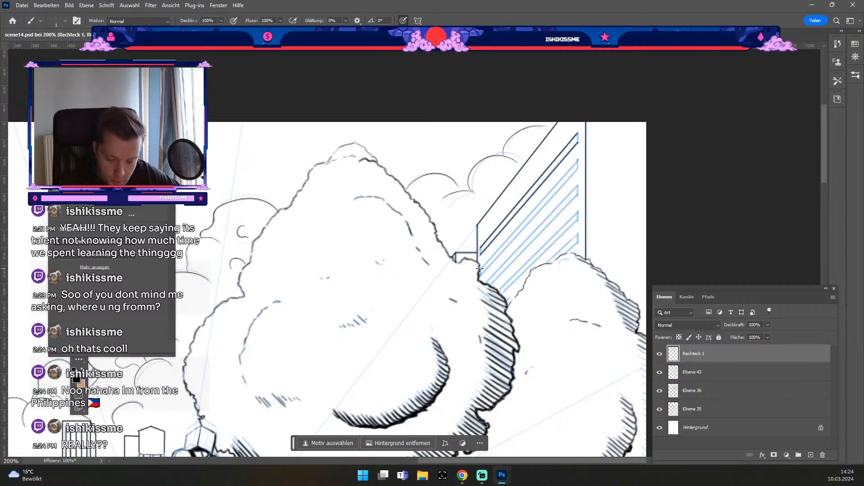
shift+click(480, 268)
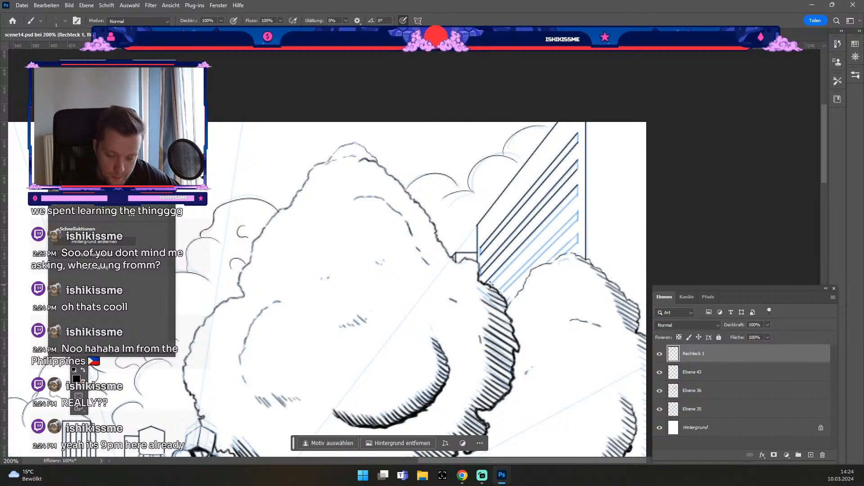
shift+click(577, 194)
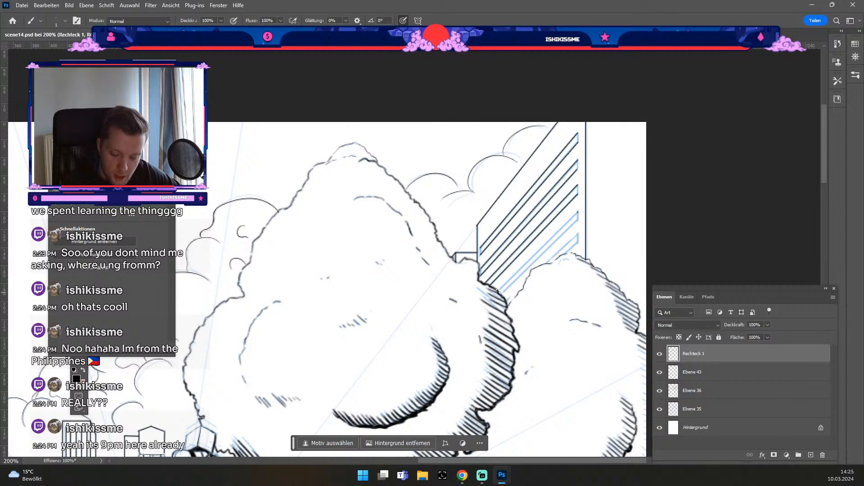
shift+click(577, 220)
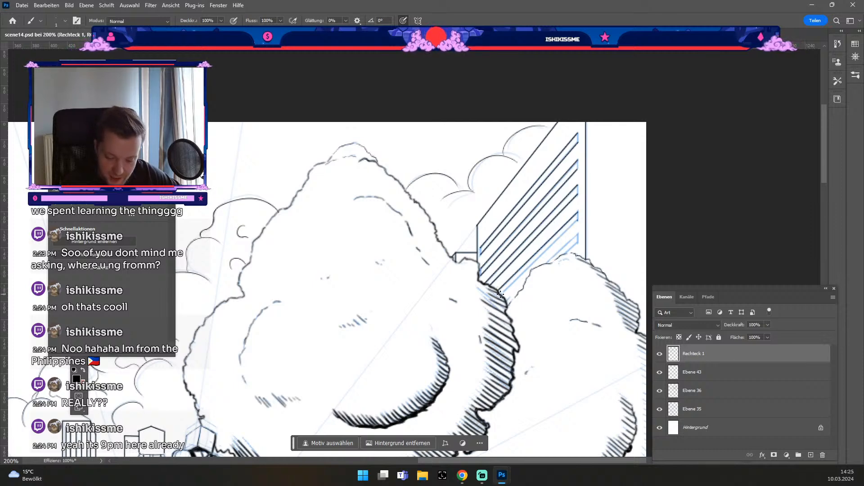
shift+click(501, 294)
click(578, 233)
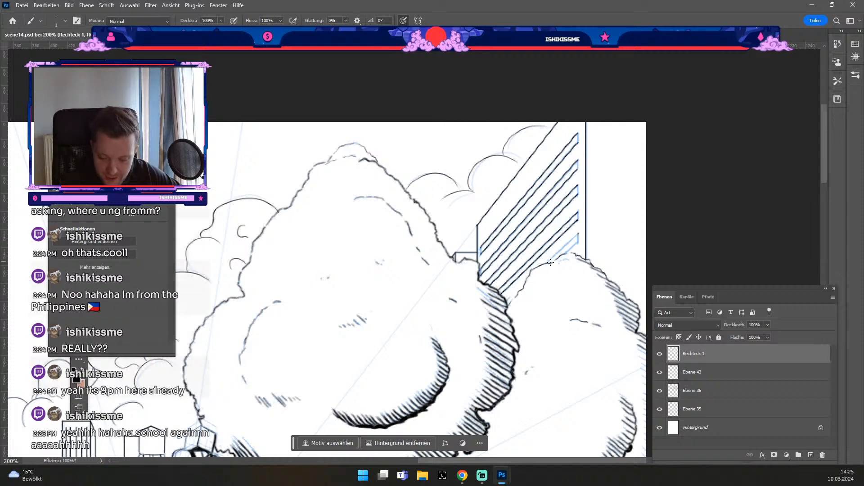
shift+click(546, 263)
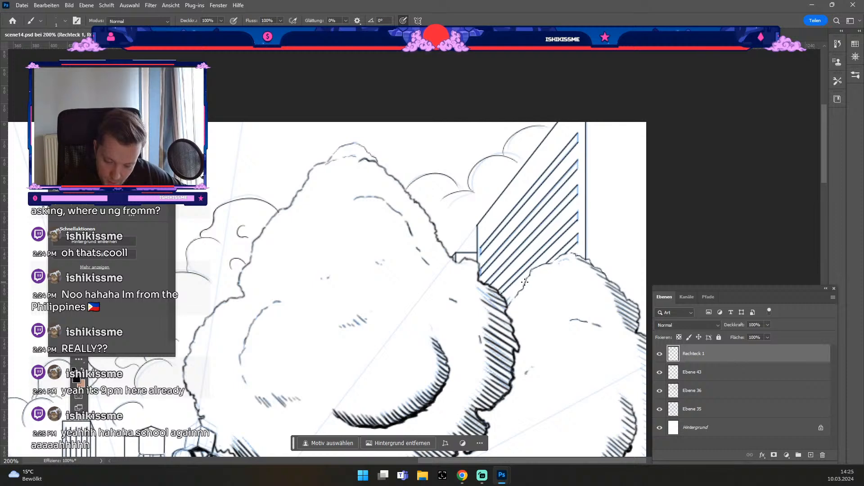
drag(507, 302, 524, 283)
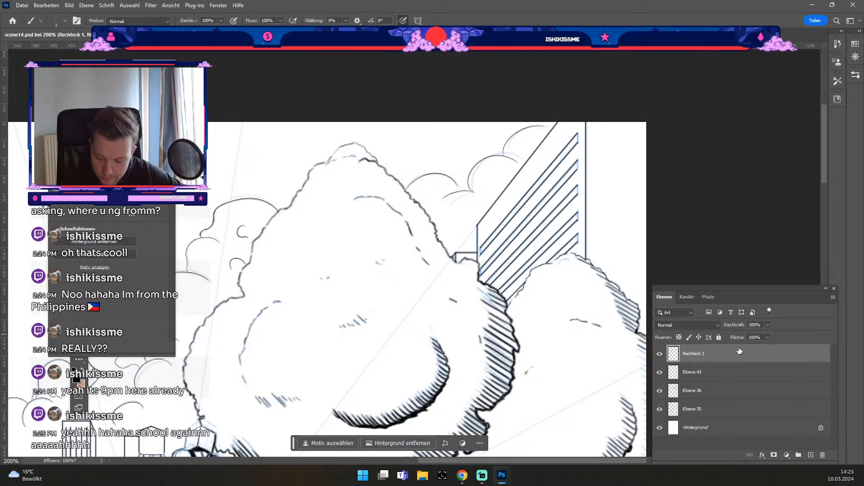
On a new layer, ink the vertical ends of the slanted window strips and erase the line segments between the strips.
click(810, 455)
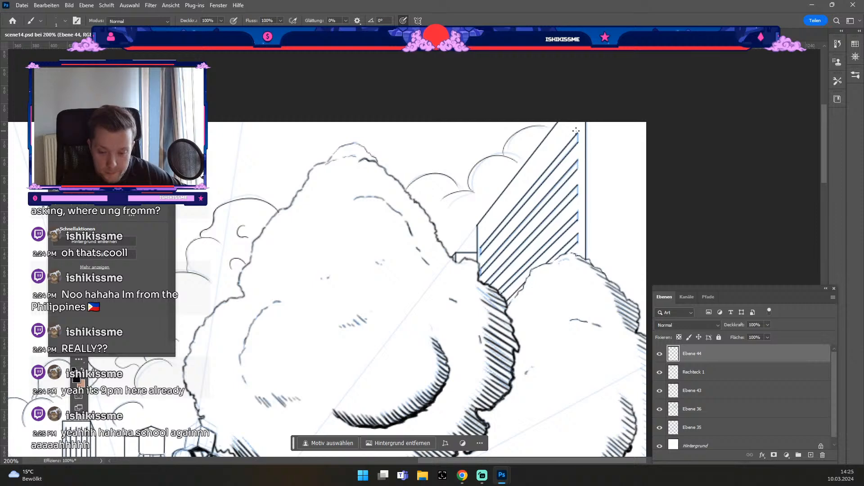
shift+click(578, 132)
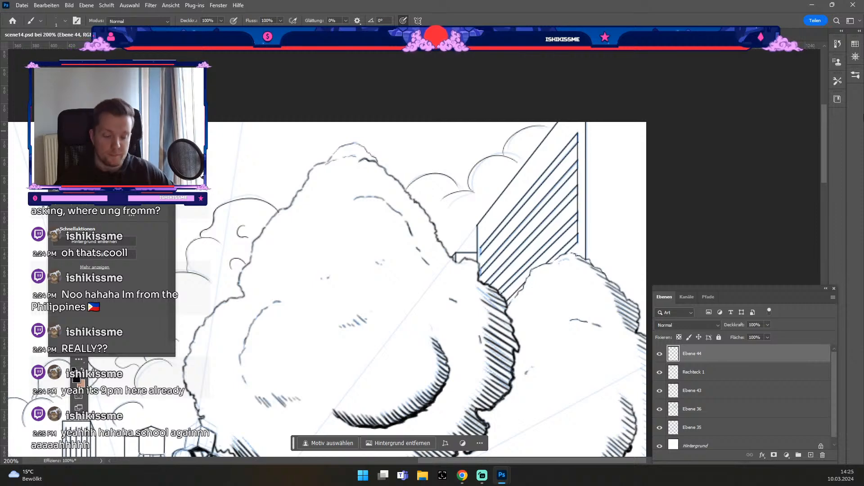
key(e)
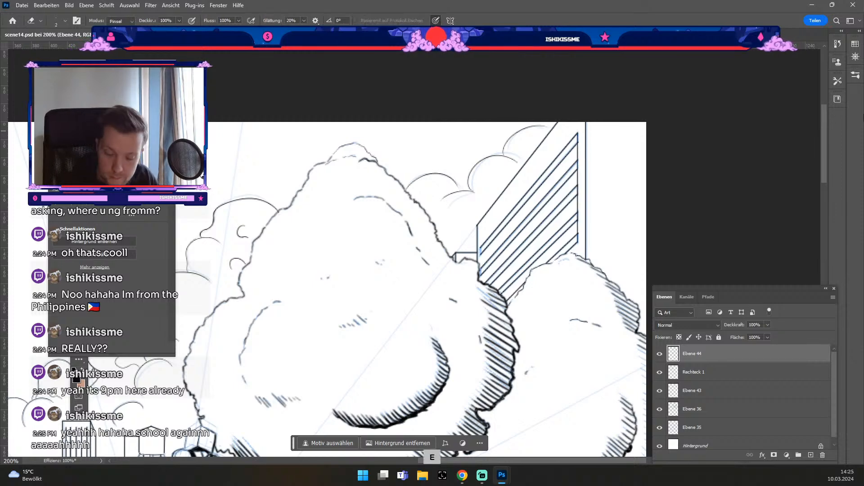
key(odiaeresis)
key(numbersign)
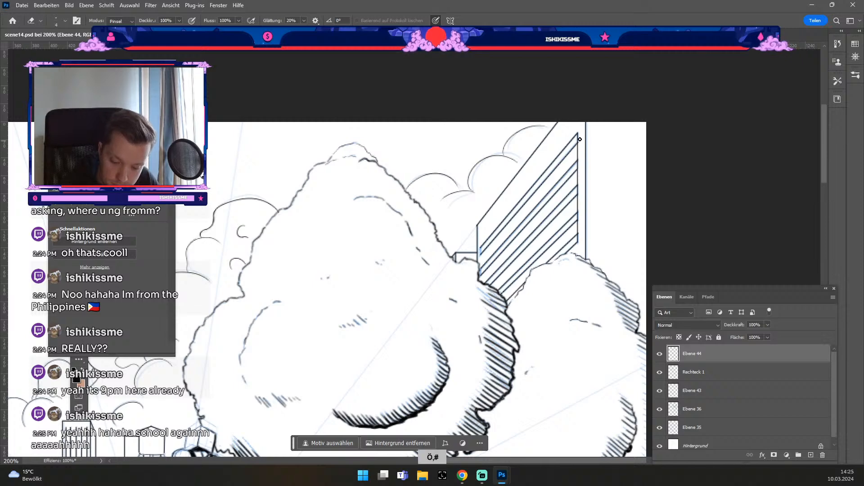
key(ctrl+z)
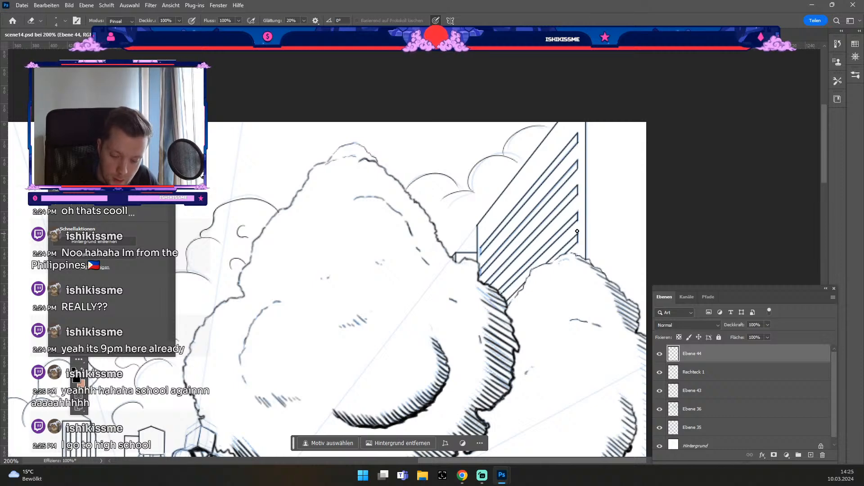
key(b)
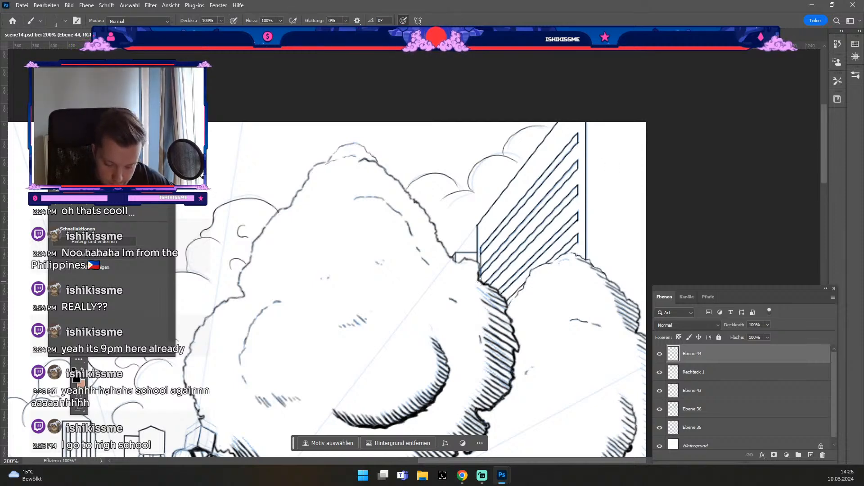
key(e)
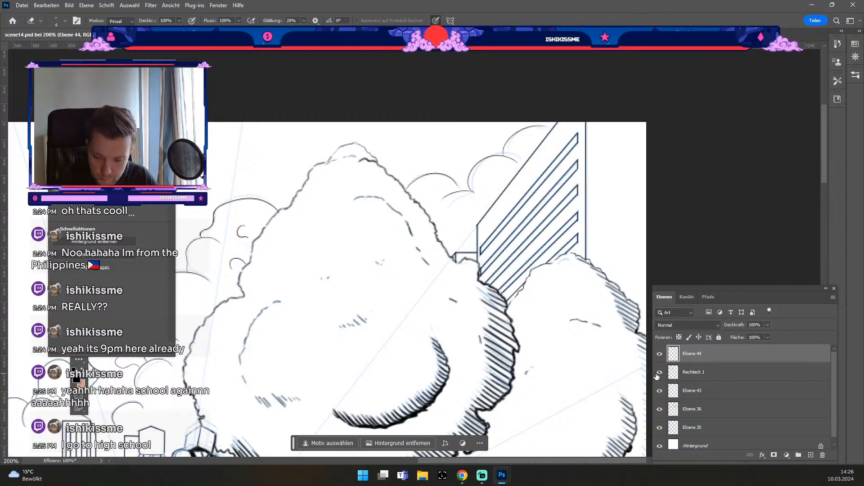
Merge the layer with the strip ends down into the Rechteck 1 layer and check the result by toggling its visibility.
click(695, 376)
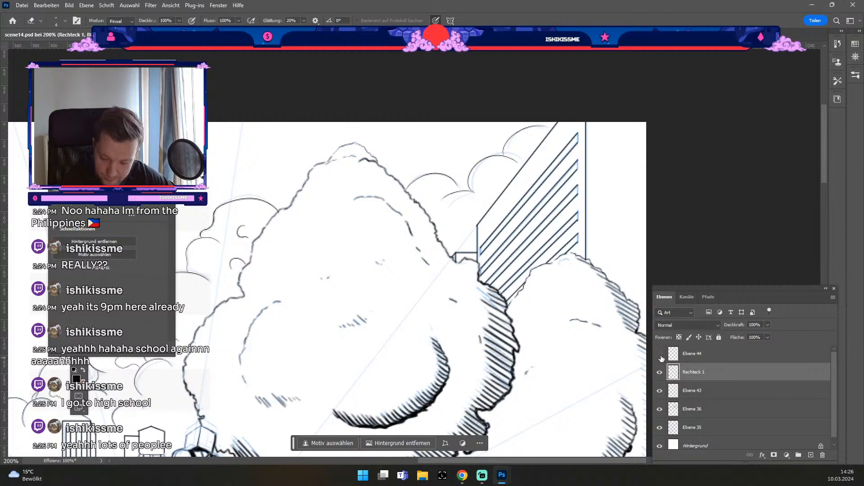
click(730, 360)
key(ctrl+e)
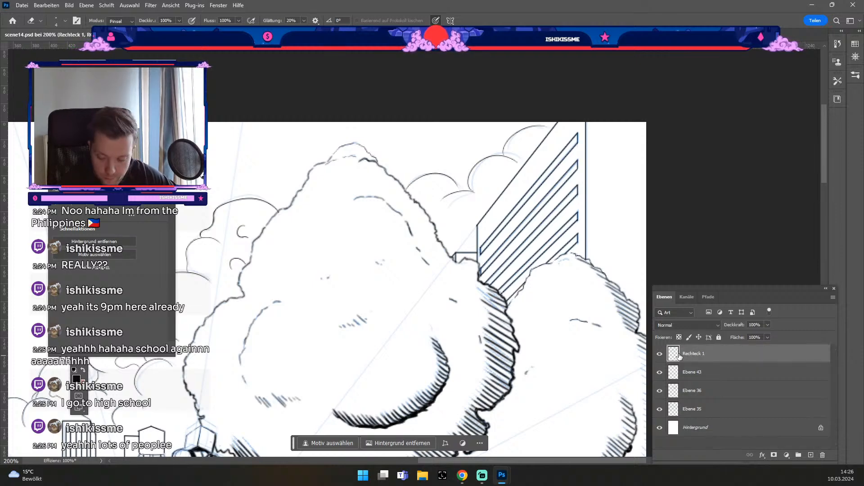
click(659, 354)
click(659, 354)
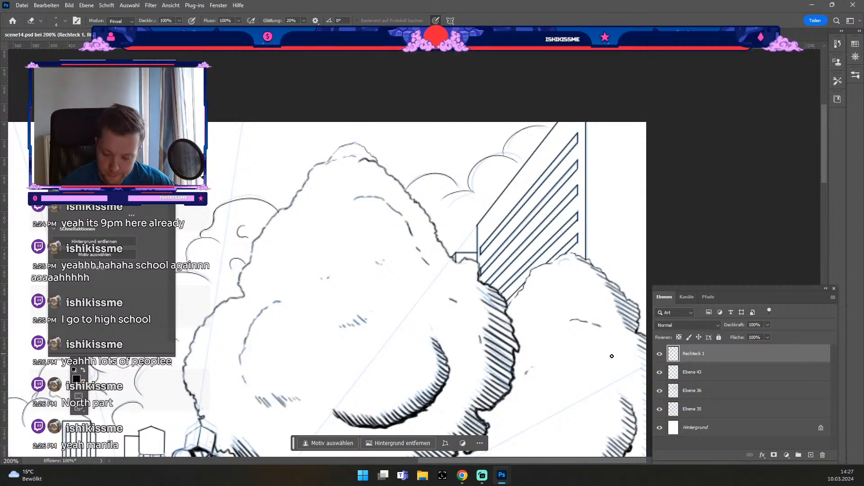
click(660, 354)
click(661, 355)
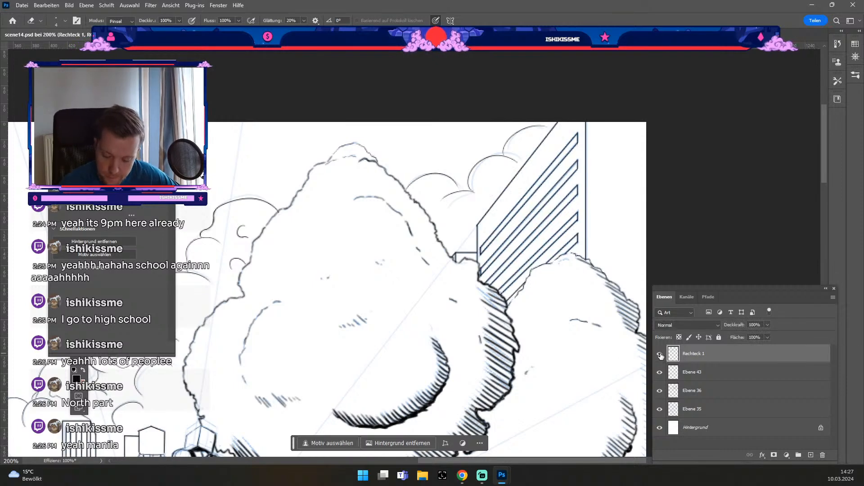
On a new layer above Ebene 43, ink a parallel inner line inside each slanted window strip and erase the overlap on the tree.
click(732, 374)
click(810, 454)
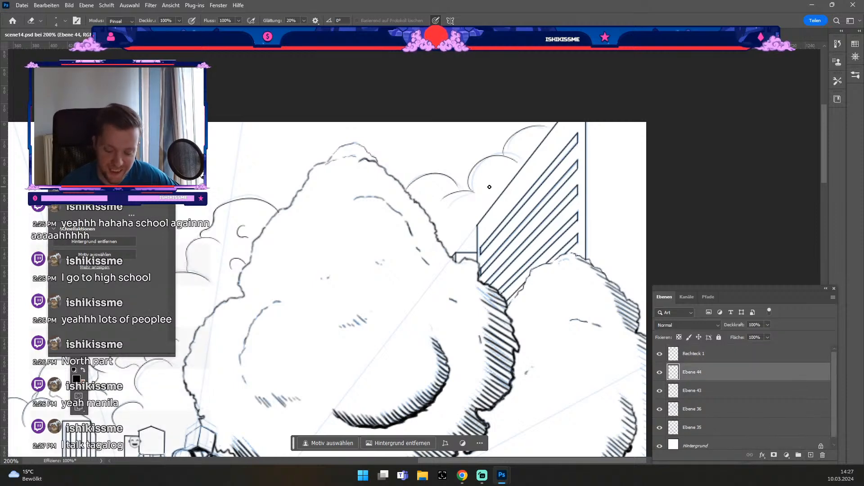
key(b)
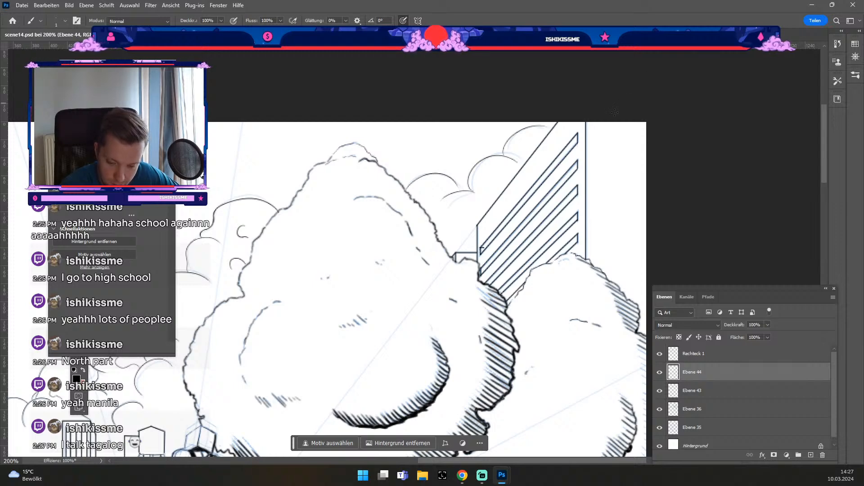
shift+click(576, 138)
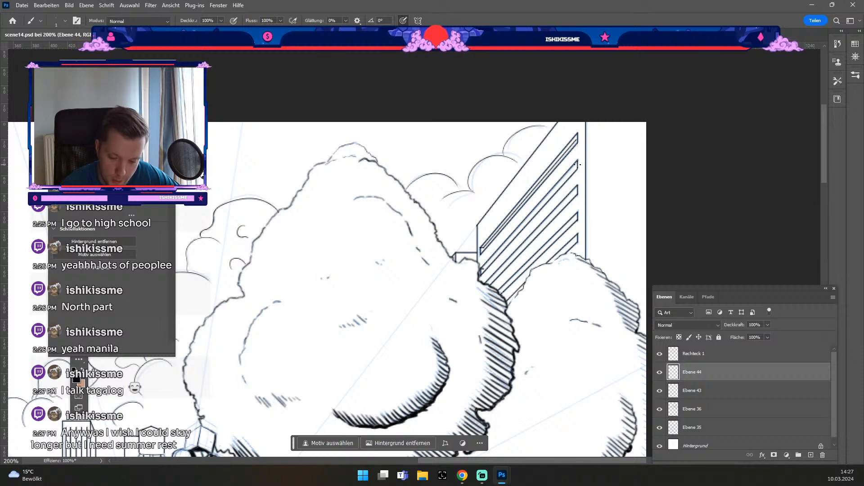
shift+click(580, 164)
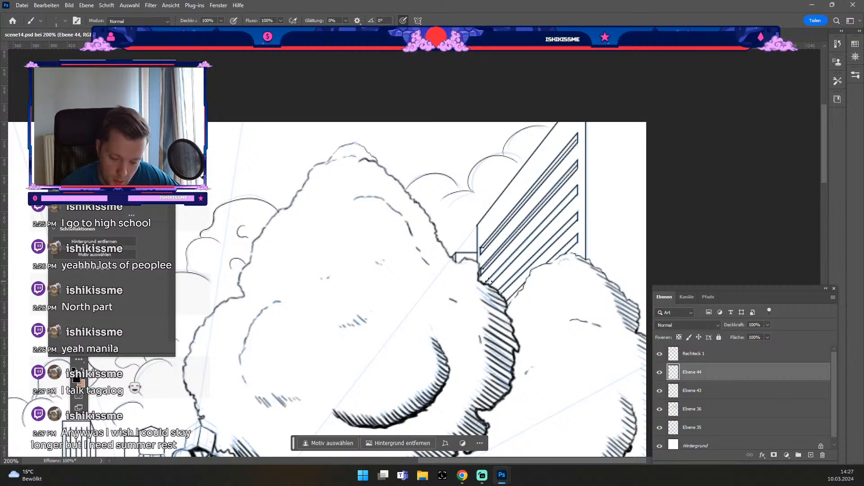
shift+click(579, 189)
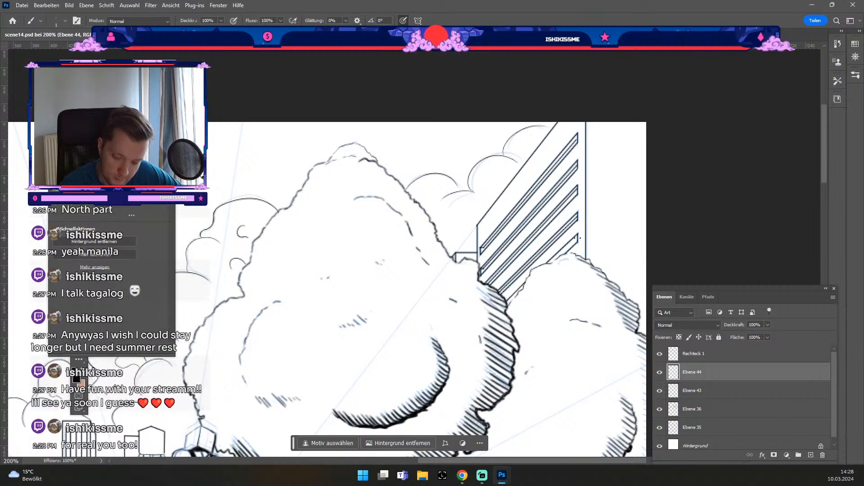
shift+click(577, 237)
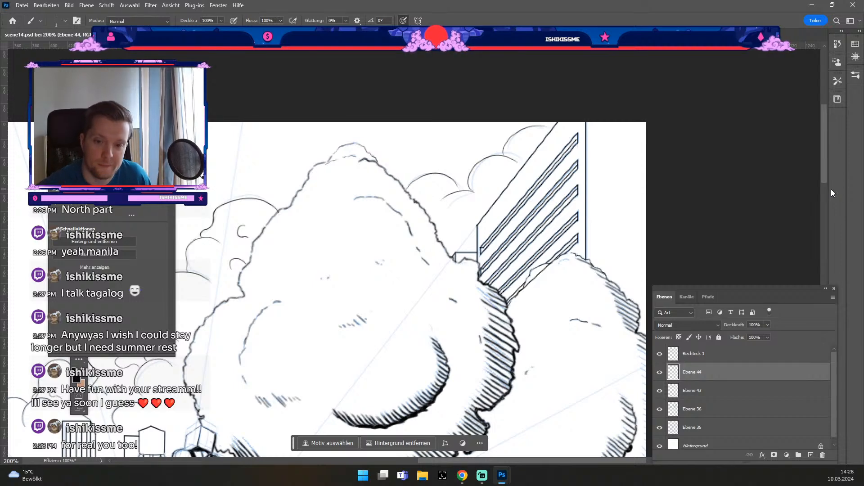
key(e)
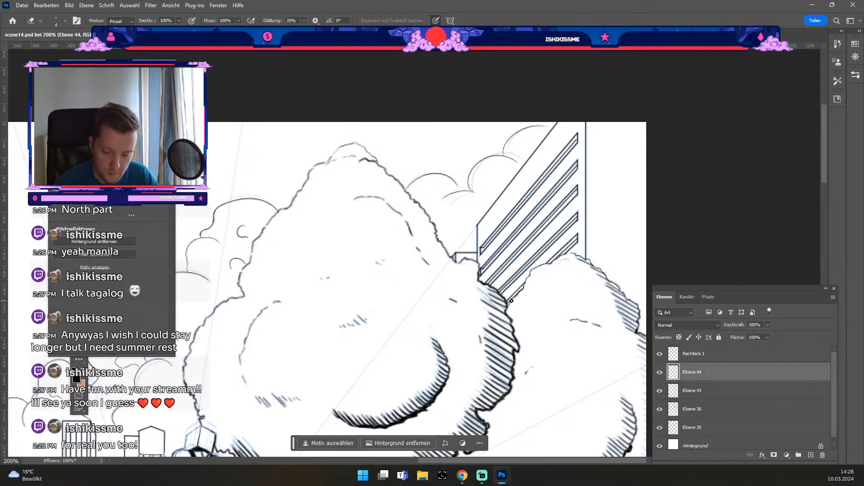
Examine the inked top panel, comparing the buildings, trees and figures up close and at 100% zoom.
key(ctrl+minus)
key(ctrl+plus)
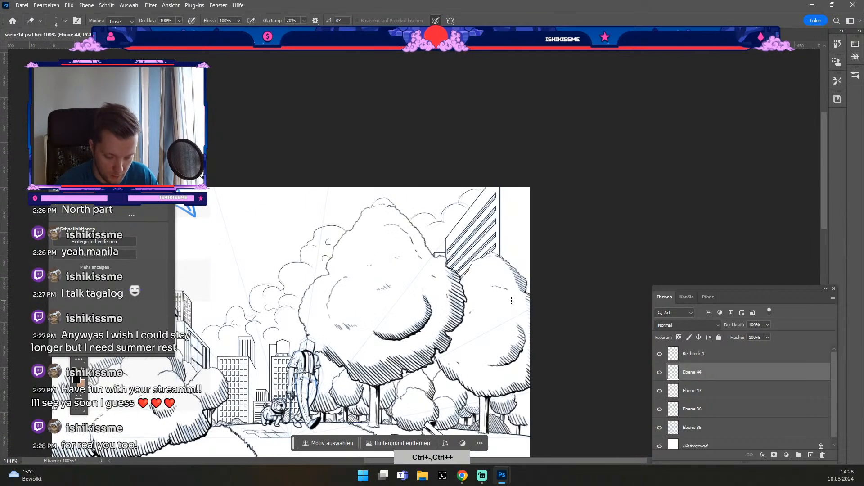
drag(413, 305, 547, 204)
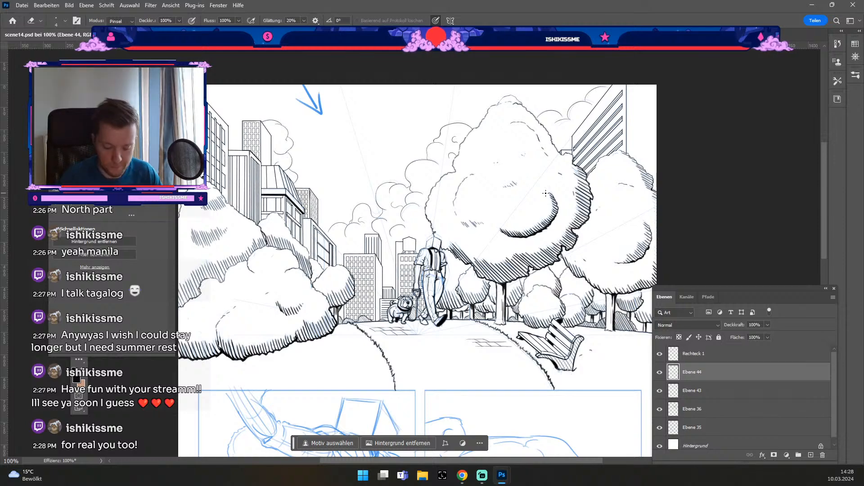
key(ctrl+plus)
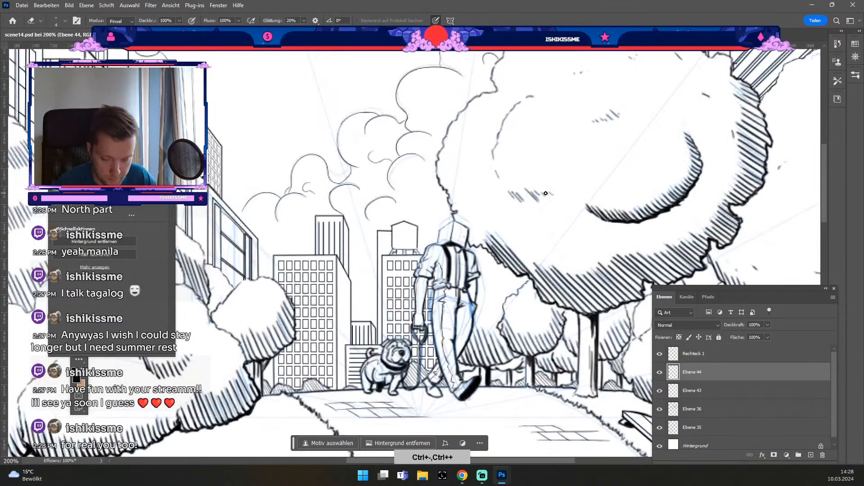
key(space)
mouse_move(434, 248)
mouse_down()
mouse_move(485, 243)
mouse_move(513, 252)
mouse_up()
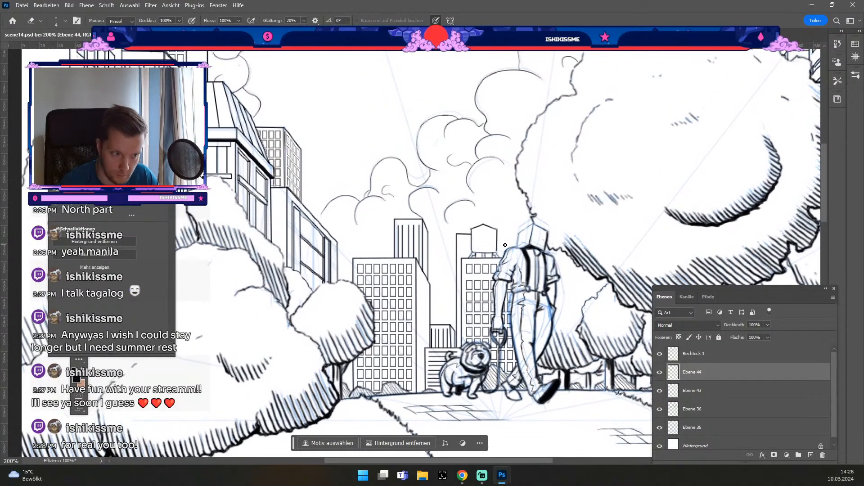
key(space)
drag(460, 276, 444, 278)
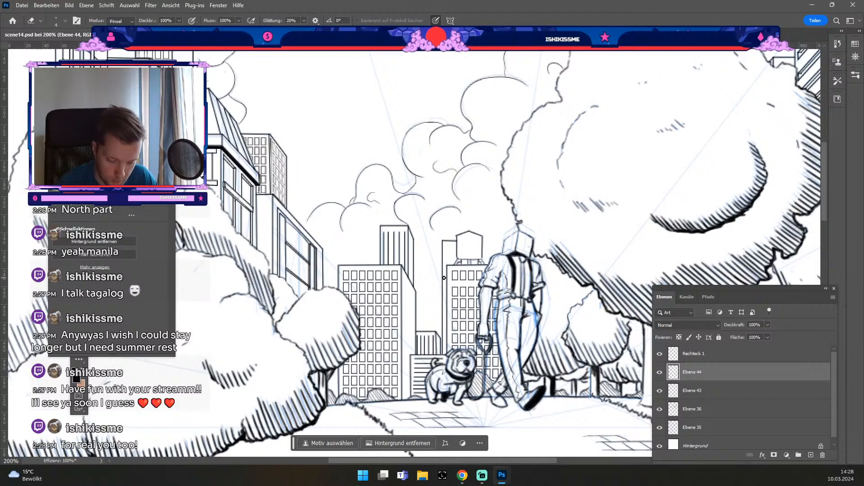
key(b)
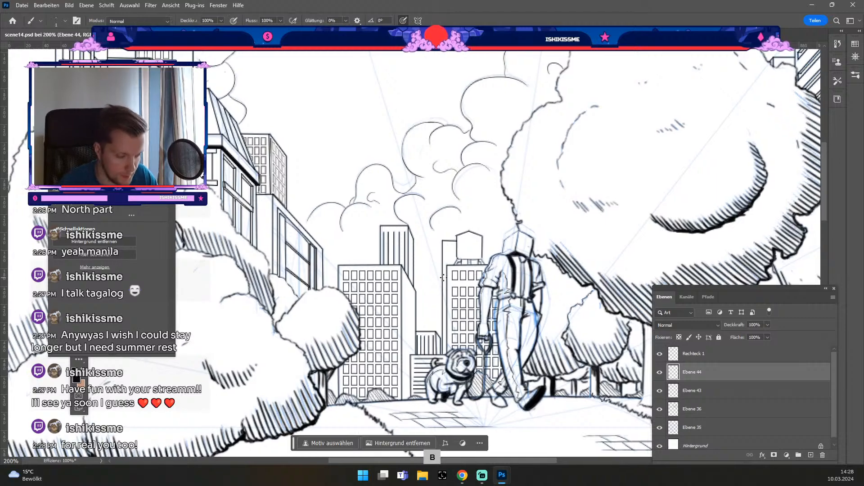
key(space)
mouse_move(429, 150)
mouse_down()
mouse_move(420, 295)
mouse_move(415, 179)
mouse_up()
key(b)
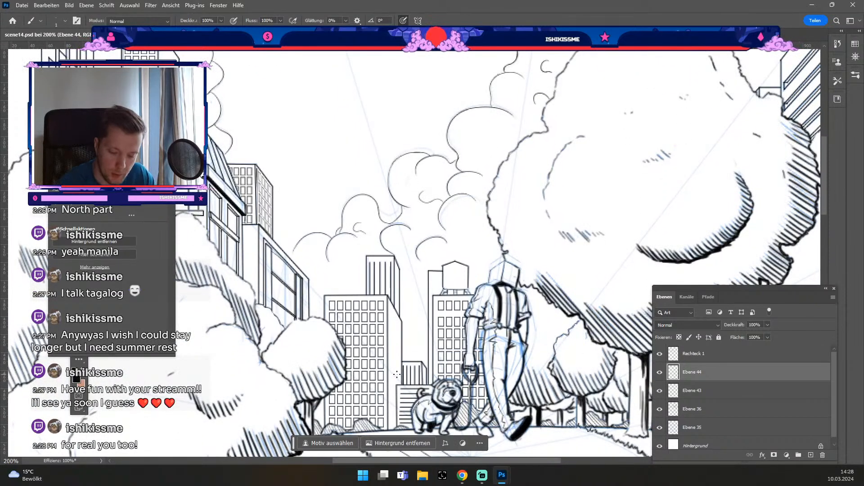
key(ctrl+minus)
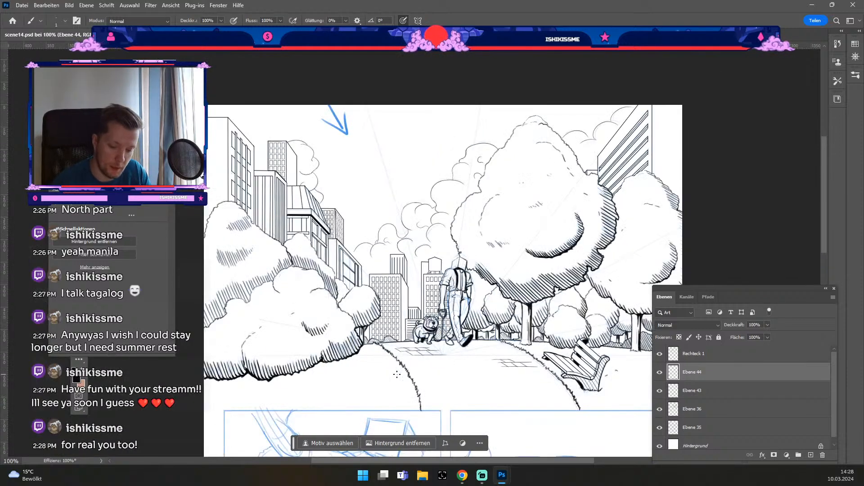
key(ctrl+plus)
key(ctrl+minus)
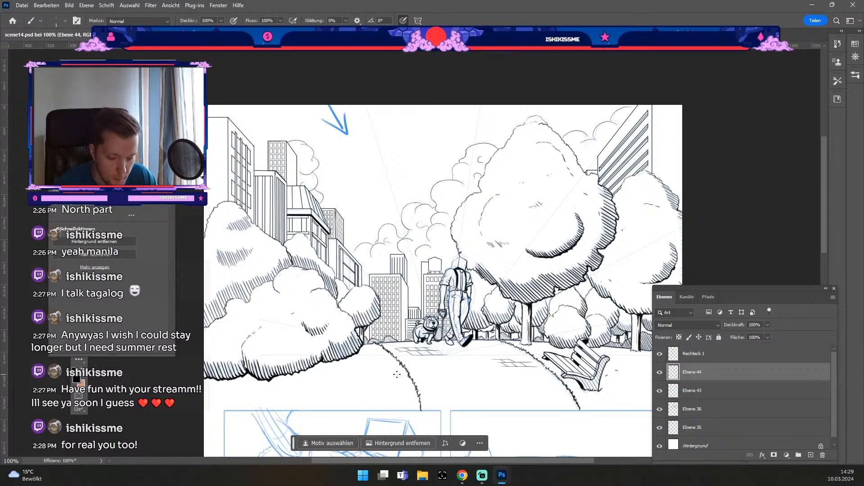
Check the Rechteck 1 and Ebene 44 layers by toggling their visibility, and delete the Rechteck 1 layer.
key(ctrl+plus)
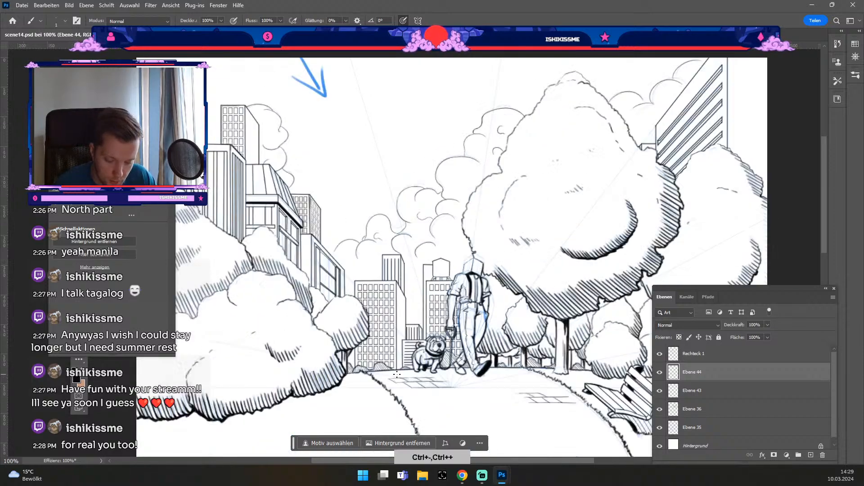
key(ctrl+plus)
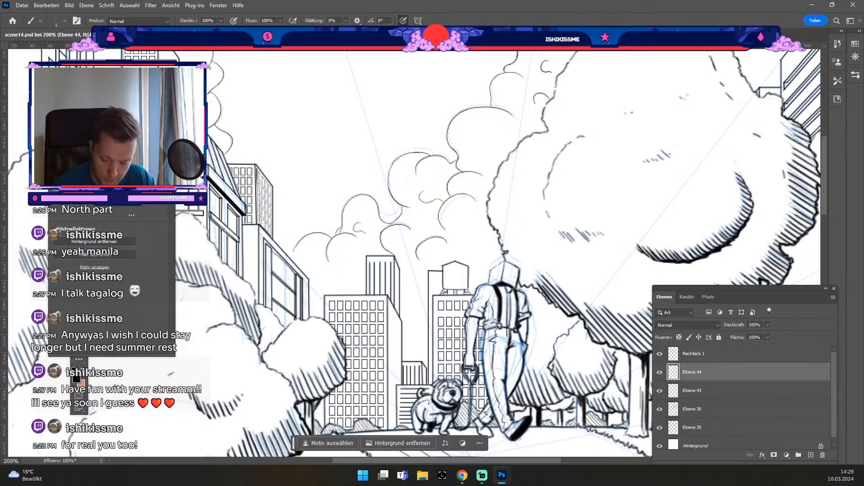
click(660, 372)
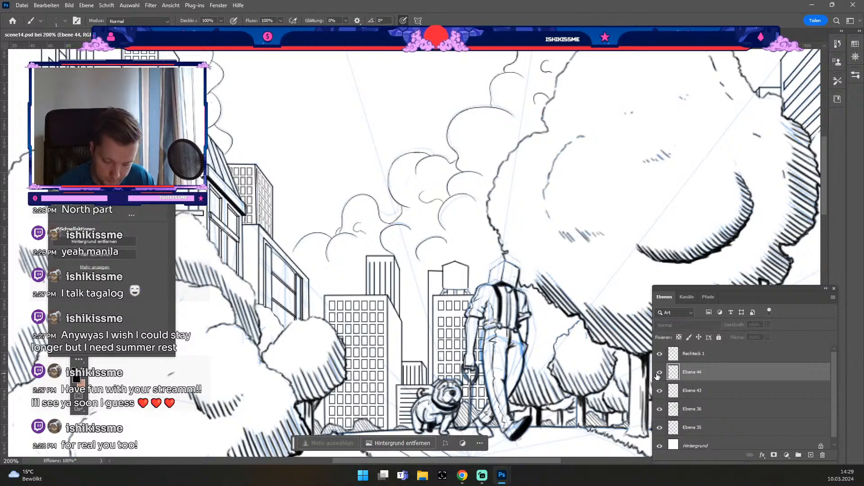
click(658, 375)
click(662, 355)
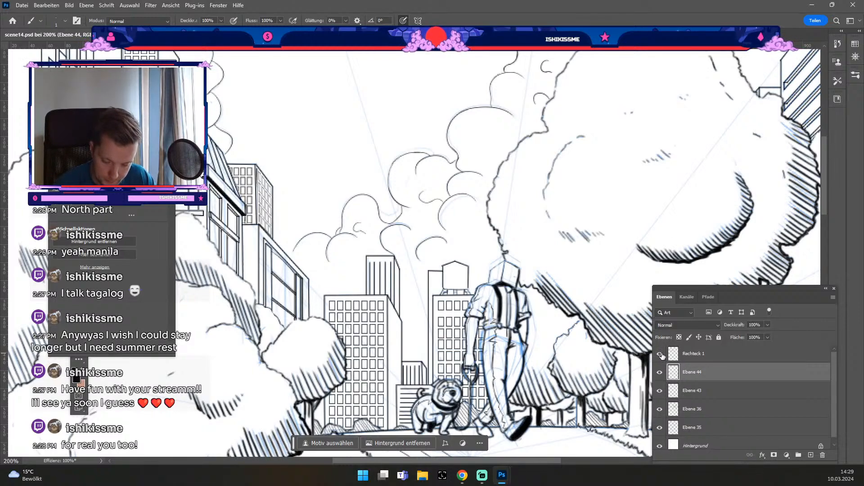
click(659, 374)
click(658, 374)
click(698, 355)
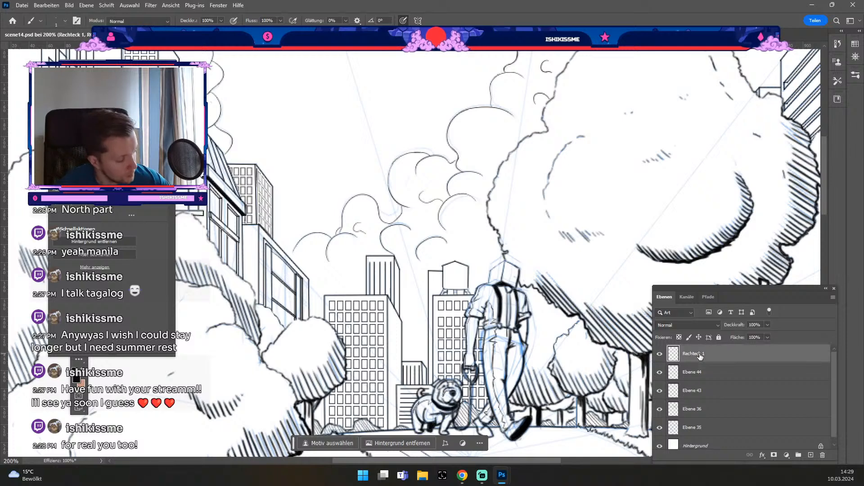
key(Delete)
On a new layer above Ebene 43, ink diagonal hatching across the upper part of the central high-rise's shaded side face.
click(707, 379)
click(810, 454)
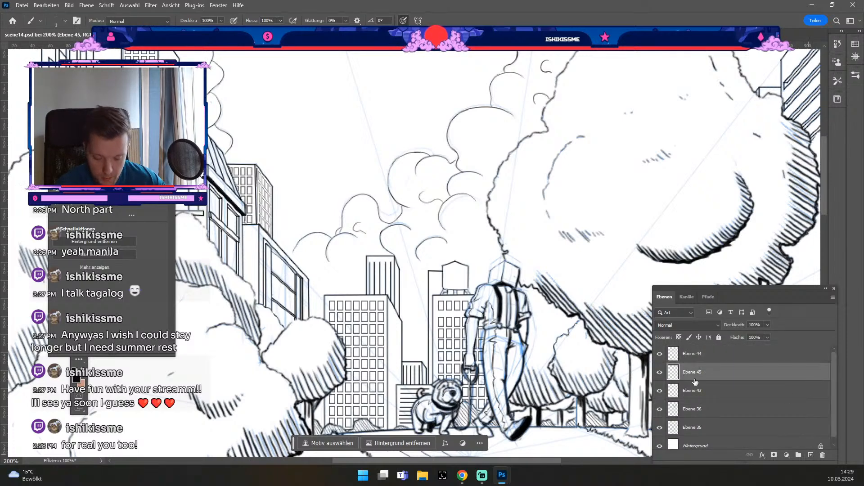
key(b)
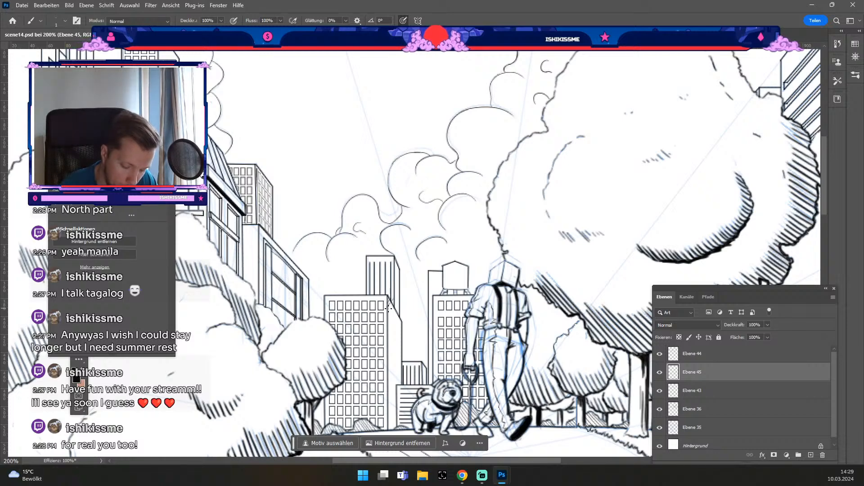
mouse_move(387, 310)
mouse_down()
mouse_move(397, 298)
mouse_move(396, 308)
mouse_move(411, 308)
mouse_up()
key(ctrl+z)
key(ctrl+z)
key(ctrl+z)
key(ctrl+z)
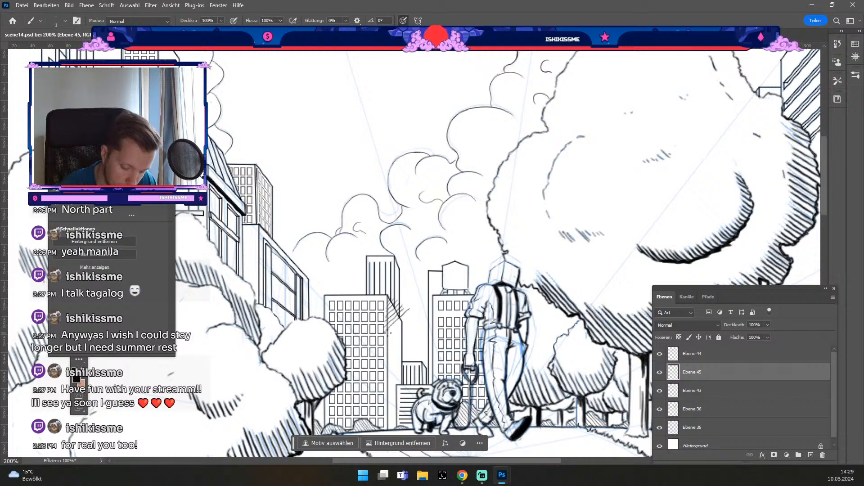
drag(381, 340, 415, 303)
drag(382, 342, 417, 308)
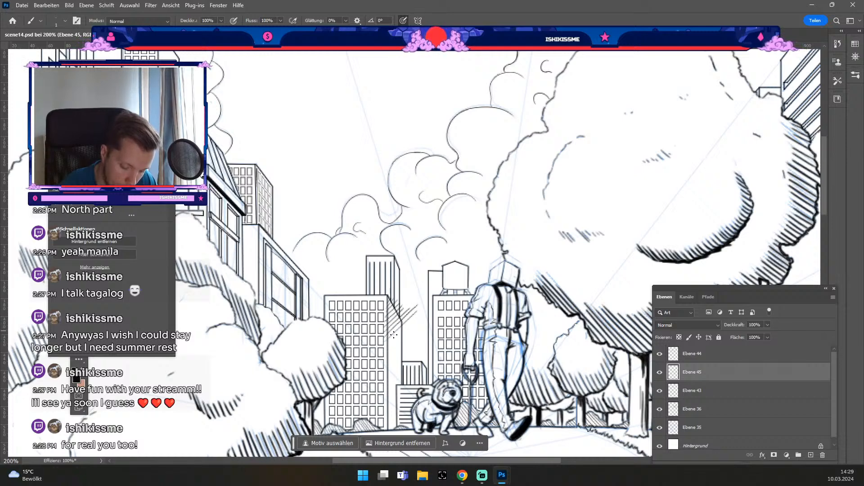
drag(381, 349, 417, 313)
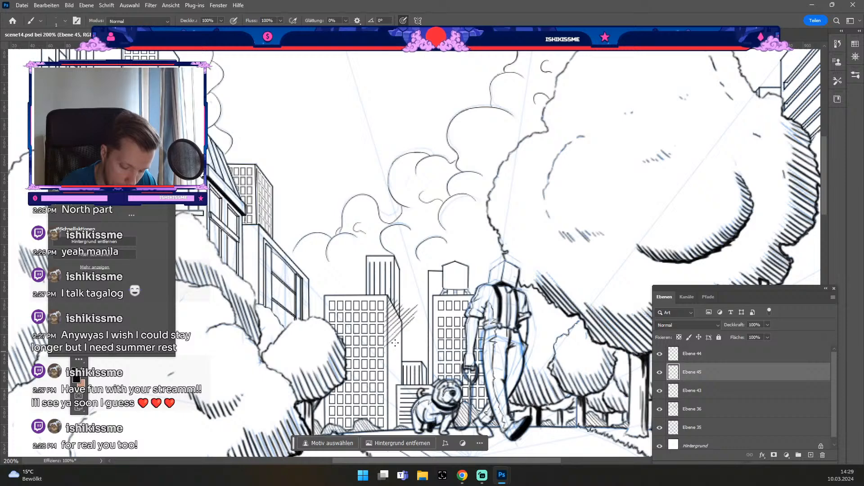
drag(386, 352, 414, 324)
key(ctrl+z)
key(ctrl+z)
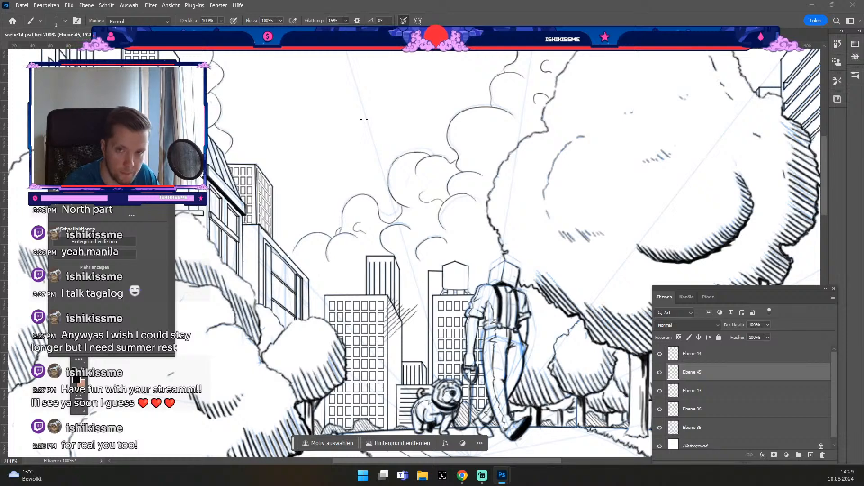
With brush smoothing at 15%, extend the diagonal hatching down the middle of the central high-rise's side face.
drag(380, 355, 406, 325)
key(ctrl+z)
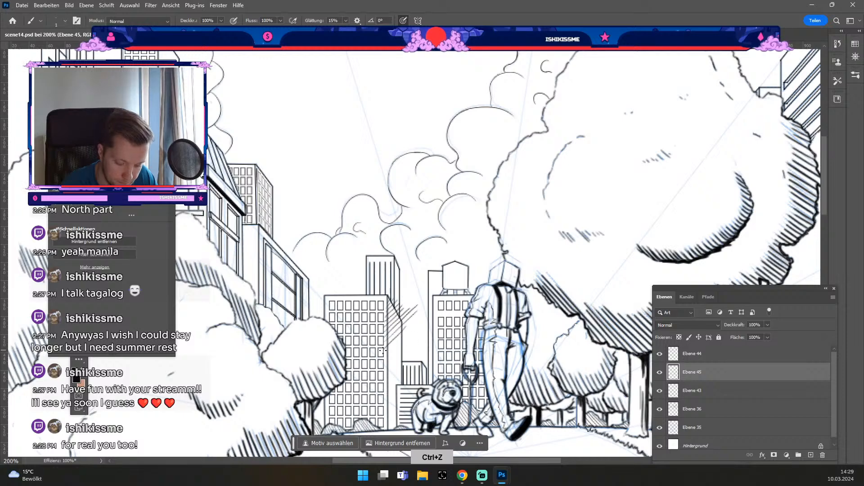
mouse_move(383, 359)
mouse_down()
mouse_move(404, 344)
mouse_move(404, 331)
mouse_move(382, 368)
mouse_up()
key(ctrl+z)
key(ctrl+z)
key(ctrl+z)
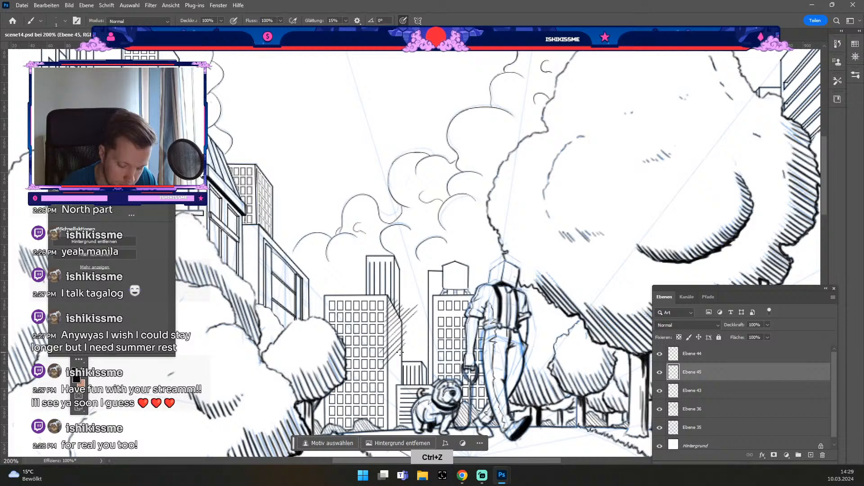
drag(405, 347, 382, 374)
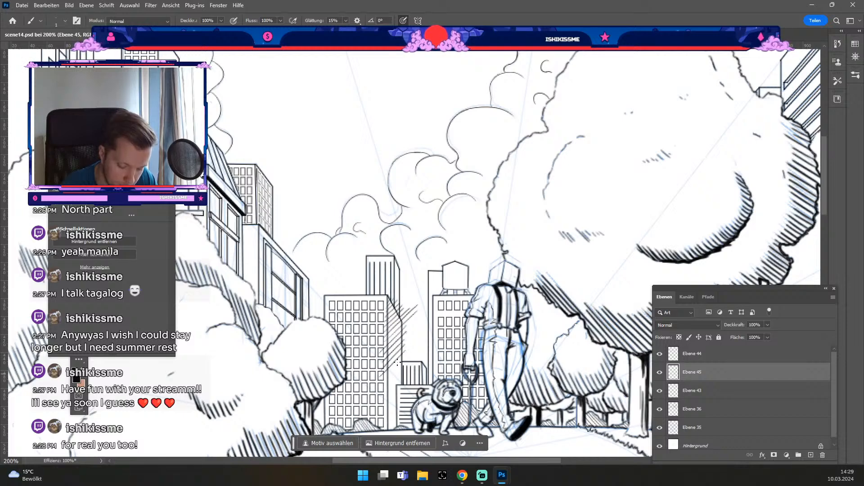
key(ctrl+z)
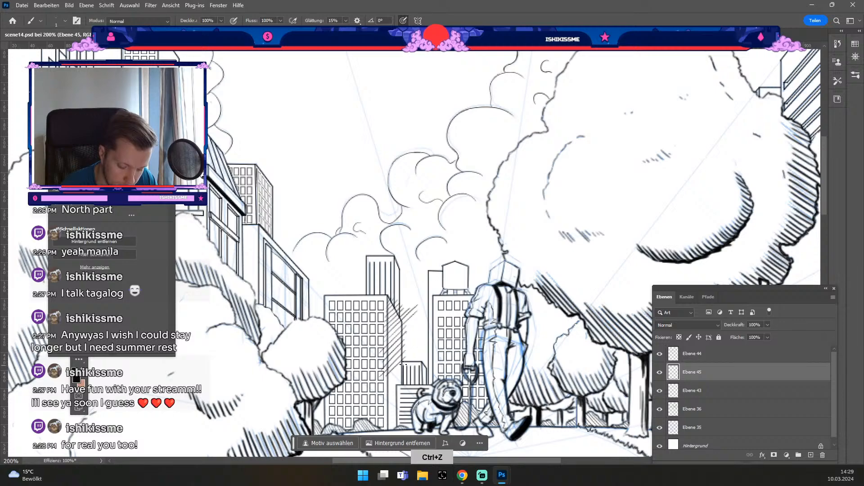
Continue the diagonal hatching along the lower part of the same side face down to the ground line.
mouse_move(404, 369)
mouse_down()
mouse_move(385, 388)
mouse_move(404, 337)
mouse_up()
key(space)
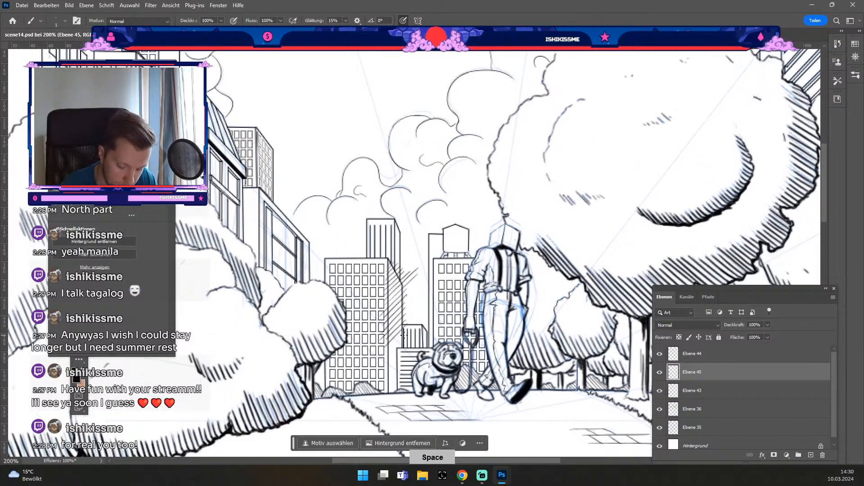
key(ctrl+z)
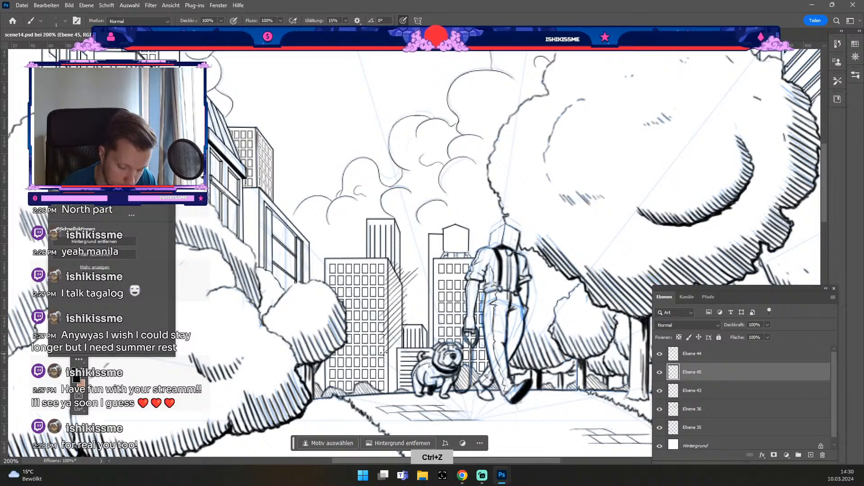
drag(384, 354, 404, 341)
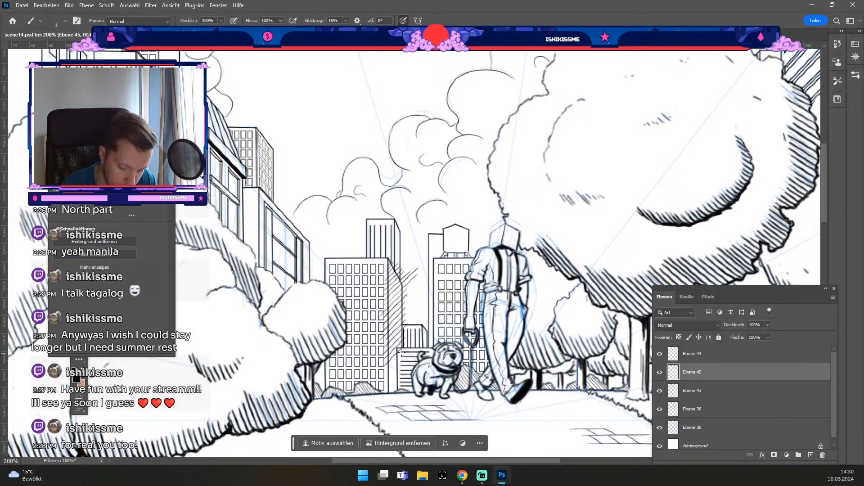
key(ctrl+z)
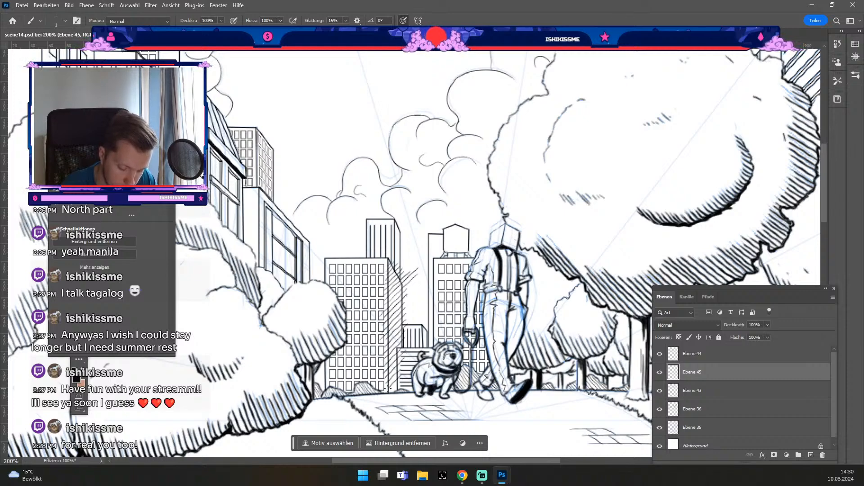
key(ctrl+z)
Erase the hatch lines that overshoot the outline of the central high-rise's side face.
key(e)
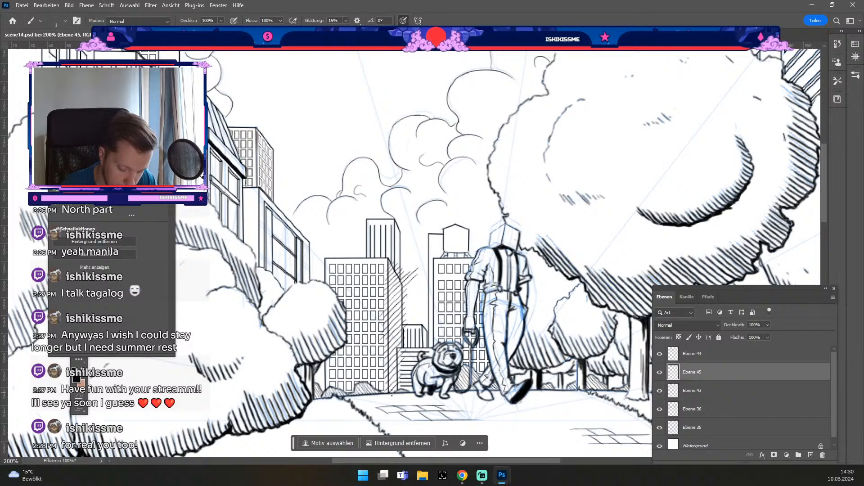
key(odiaeresis)
key(numbersign)
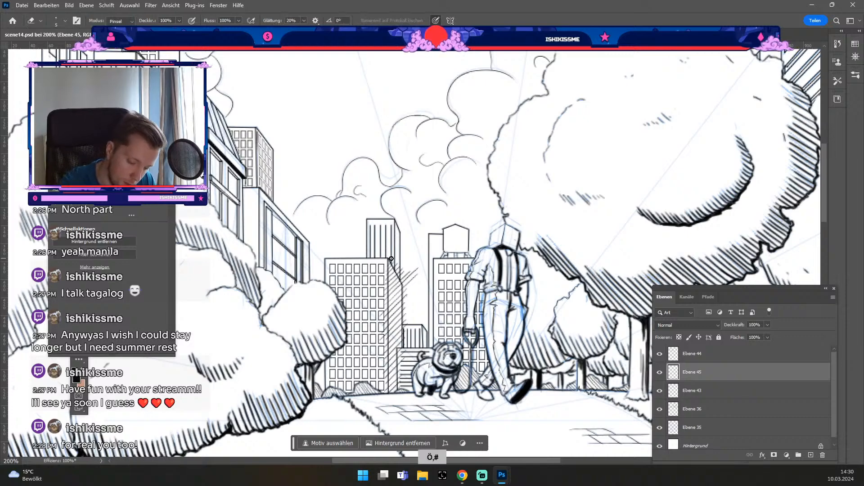
drag(402, 266, 412, 274)
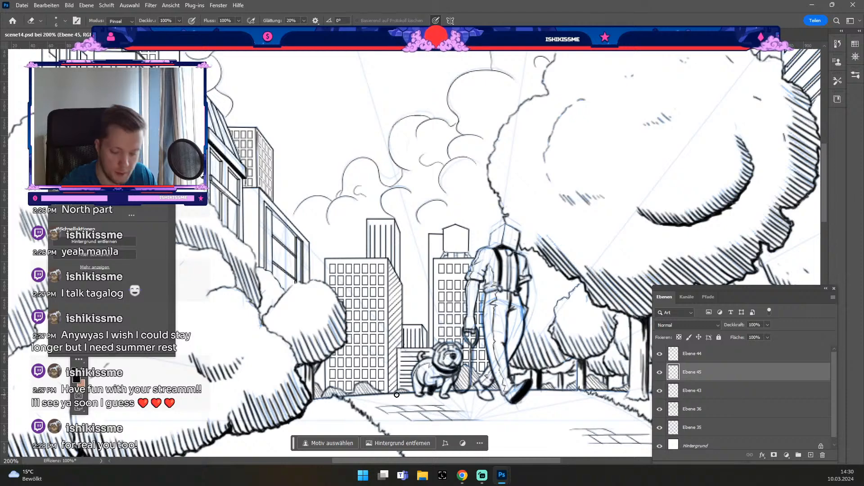
Hatch the narrow side face of the taller tower behind the central high-rise and erase the overhanging line ends.
key(b)
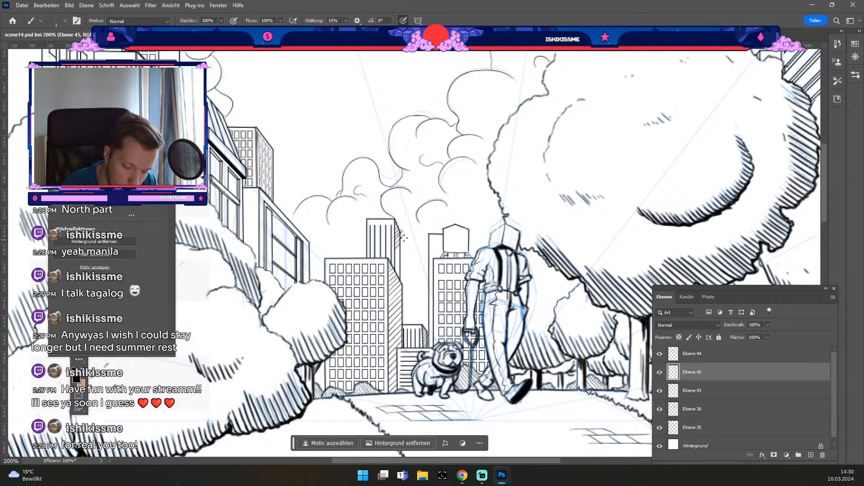
key(ctrl+z)
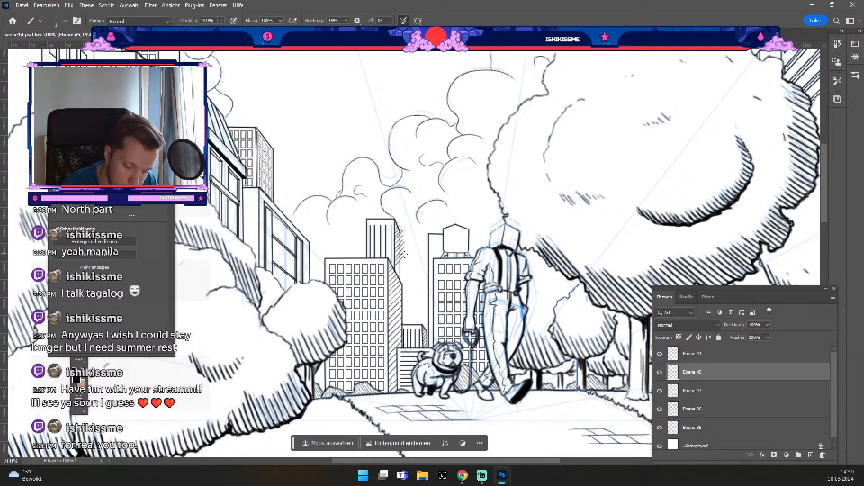
key(ctrl+z)
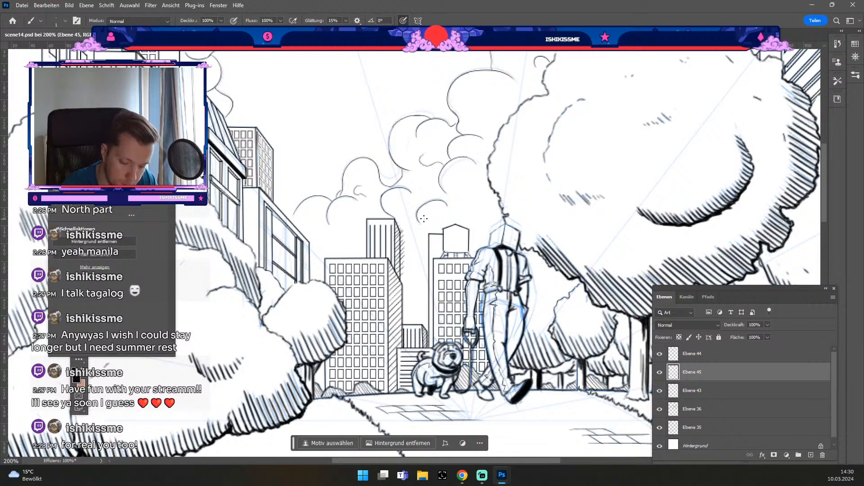
key(e)
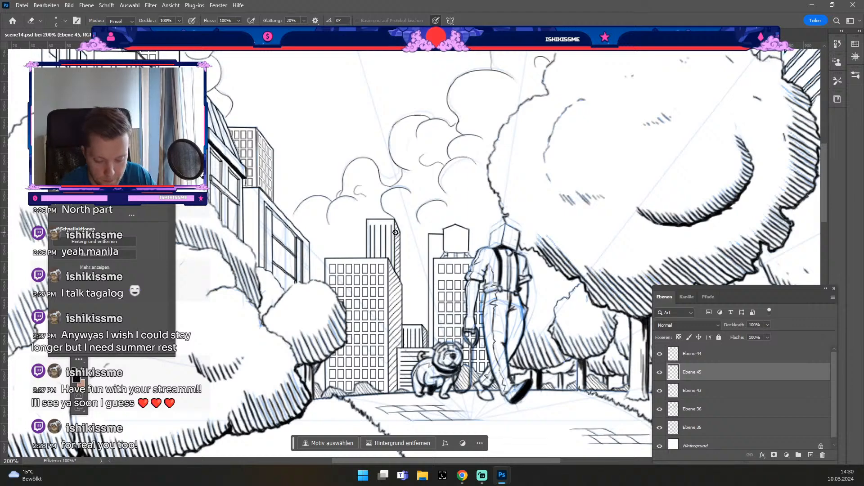
Ink diagonal hatching over the roof and body of the water tank on the building behind the man.
key(b)
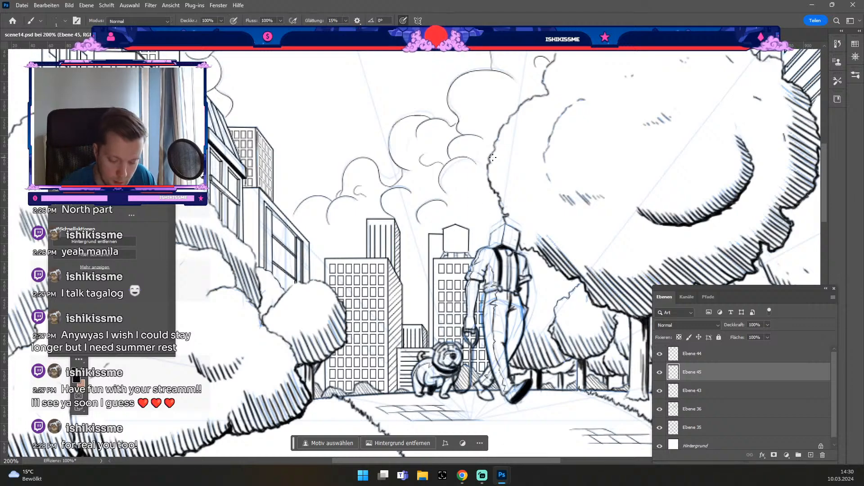
key(ctrl+z)
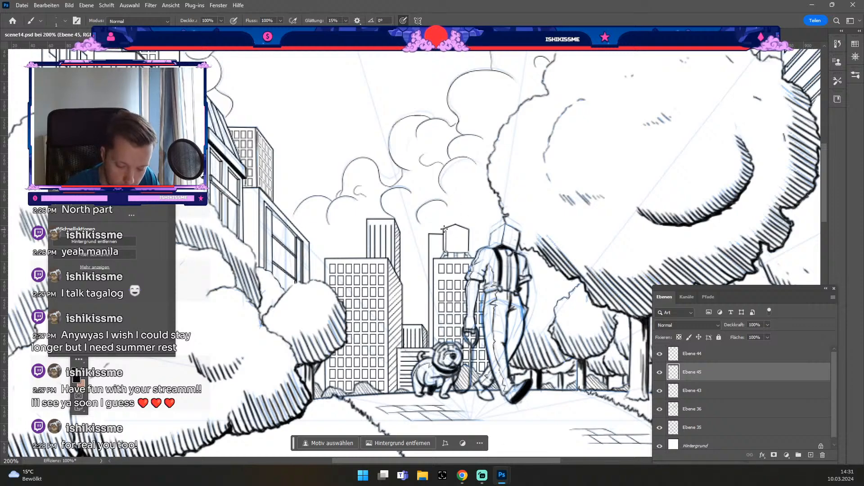
key(ctrl+z)
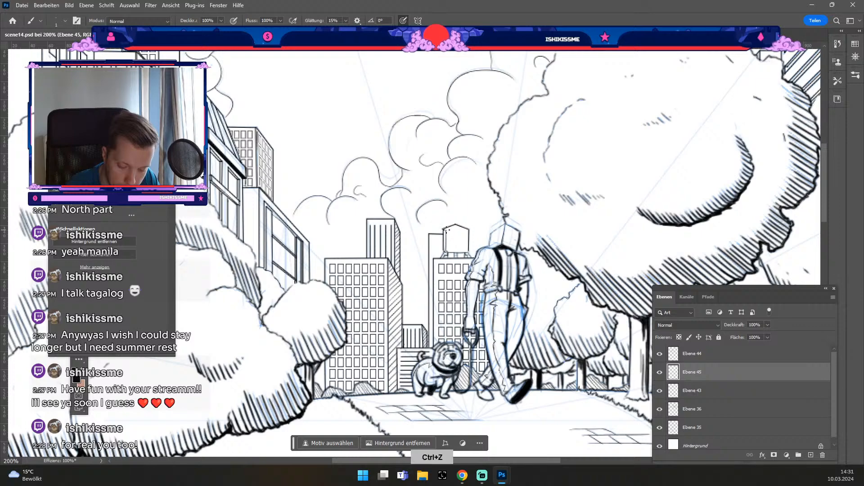
key(ctrl+z)
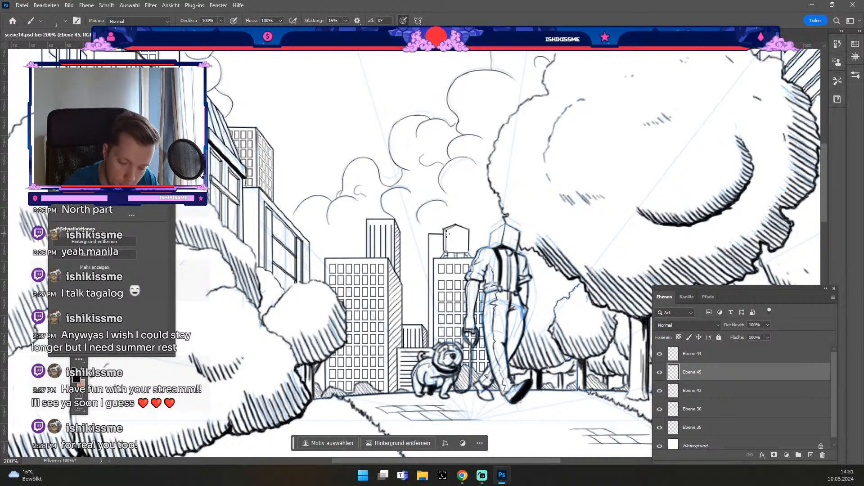
key(ctrl+z)
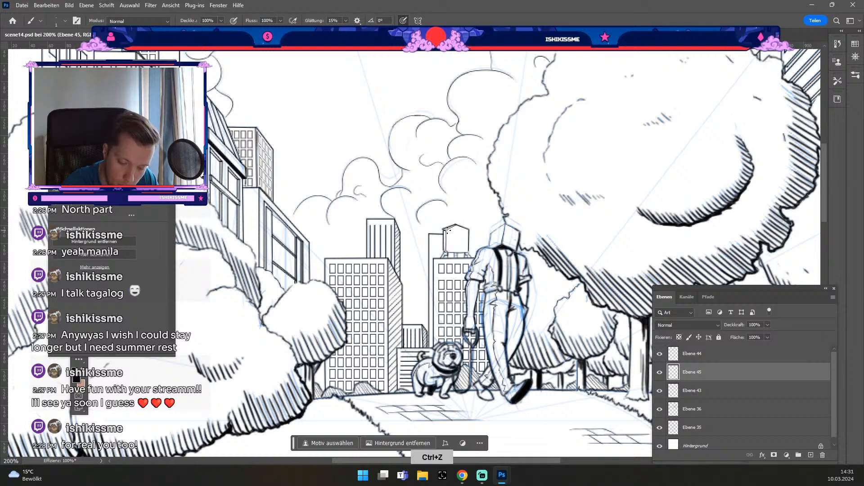
key(ctrl+z)
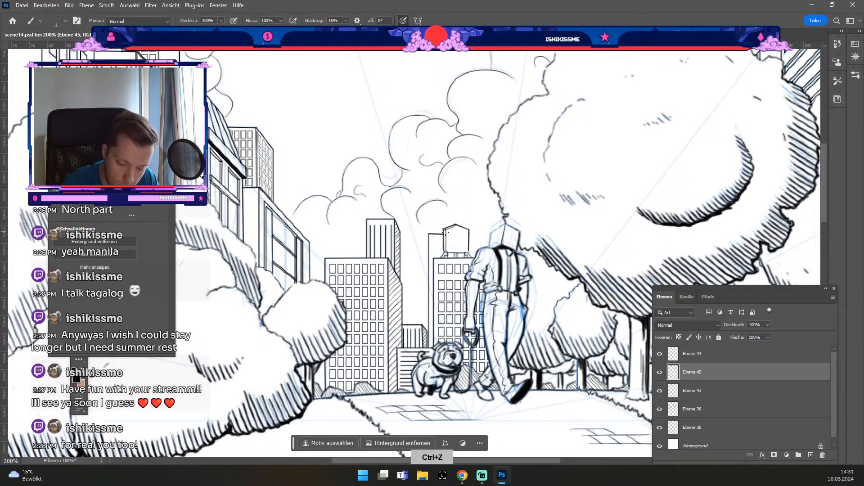
drag(446, 229, 457, 227)
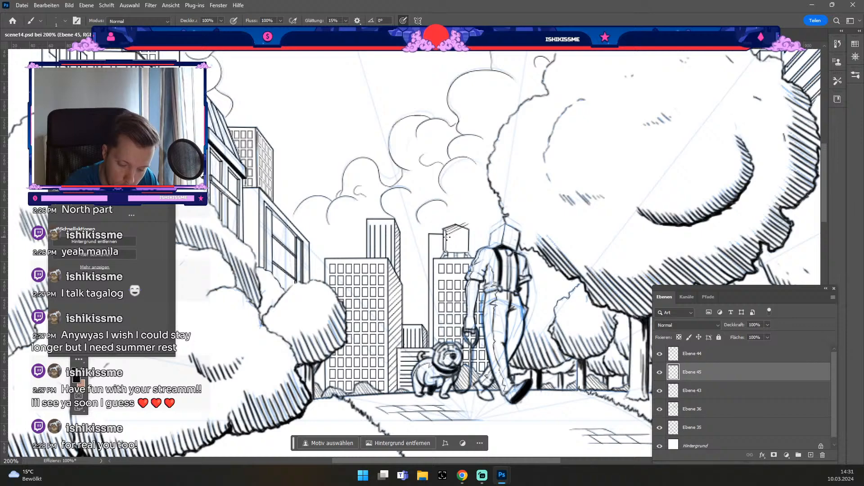
key(ctrl+z)
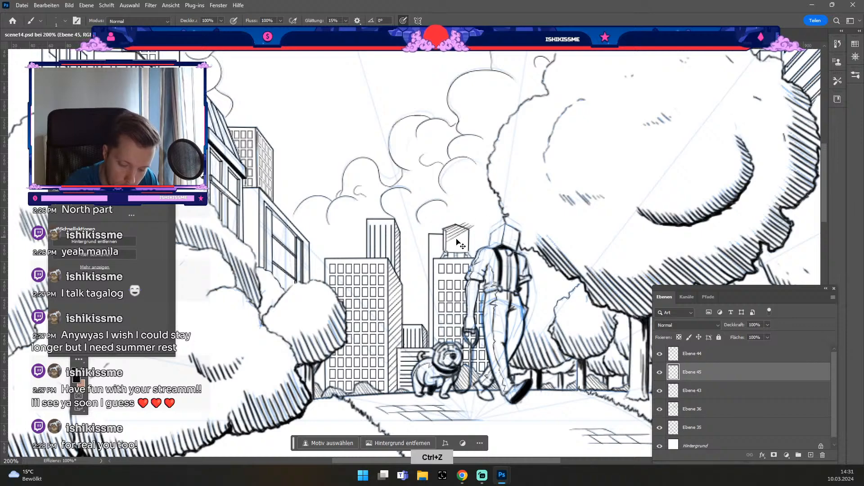
mouse_move(446, 230)
mouse_down()
mouse_move(476, 225)
mouse_move(446, 246)
mouse_move(476, 233)
mouse_move(449, 247)
mouse_move(484, 216)
mouse_move(445, 252)
mouse_move(479, 233)
mouse_up()
key(ctrl+z)
key(ctrl+z)
key(ctrl+z)
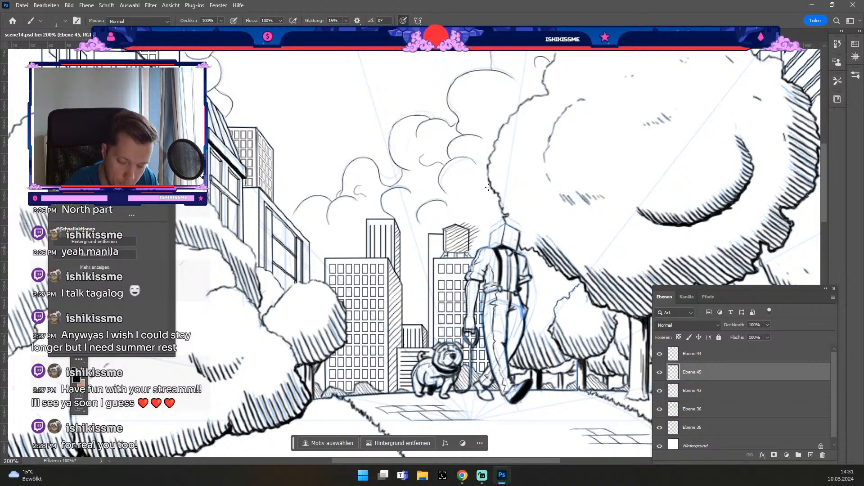
Erase the hatch line ends that overshoot the outline of the water tank behind the man.
key(e)
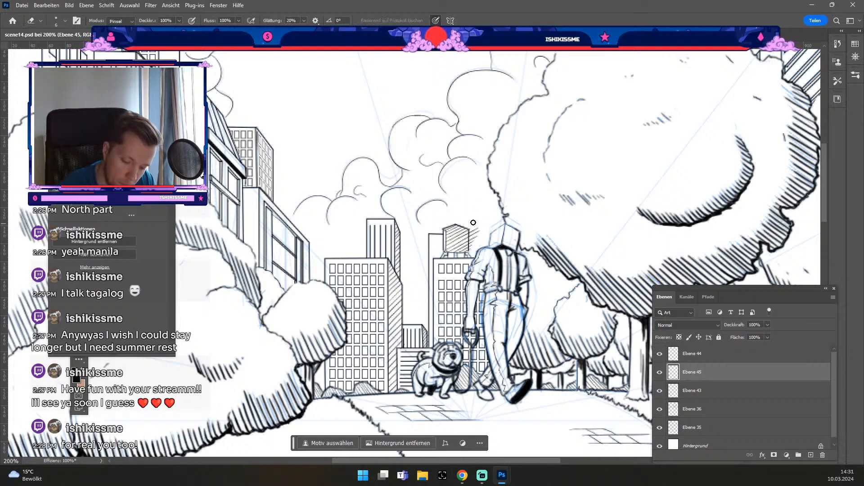
mouse_move(473, 222)
mouse_down()
mouse_move(481, 226)
mouse_move(472, 224)
mouse_up()
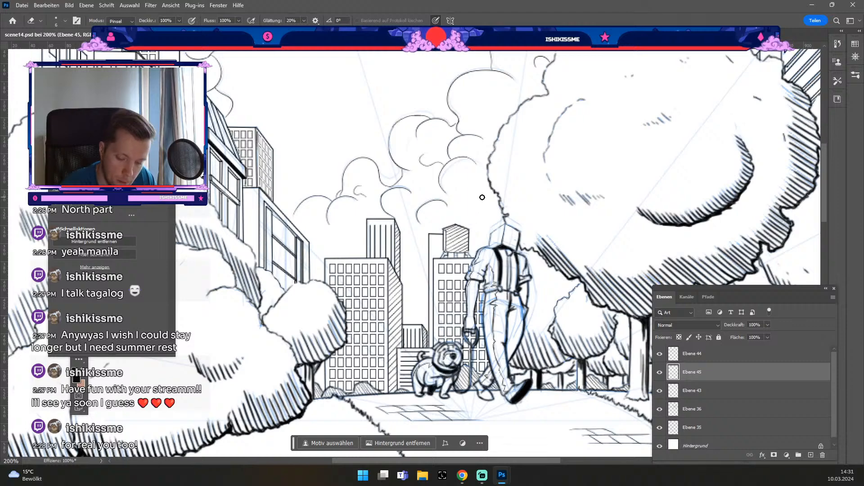
Ink diagonal hatching across the upper part of the side face of the small distant high-rise behind the street buildings.
key(b)
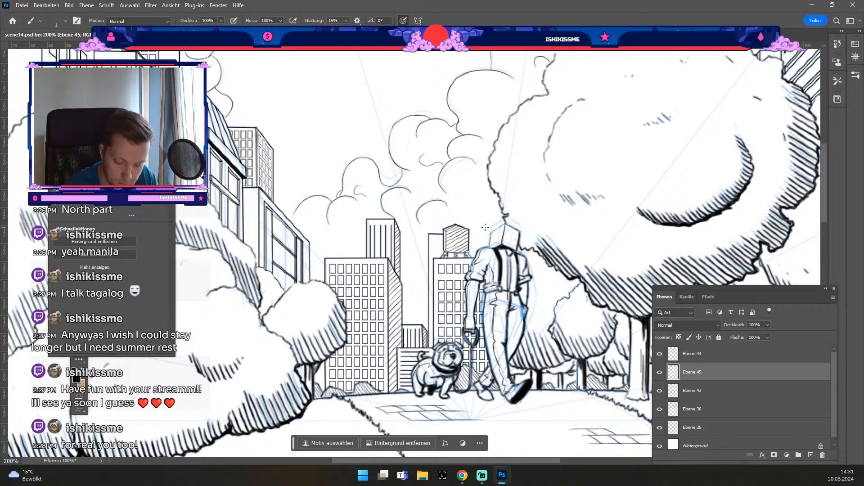
drag(415, 231, 548, 294)
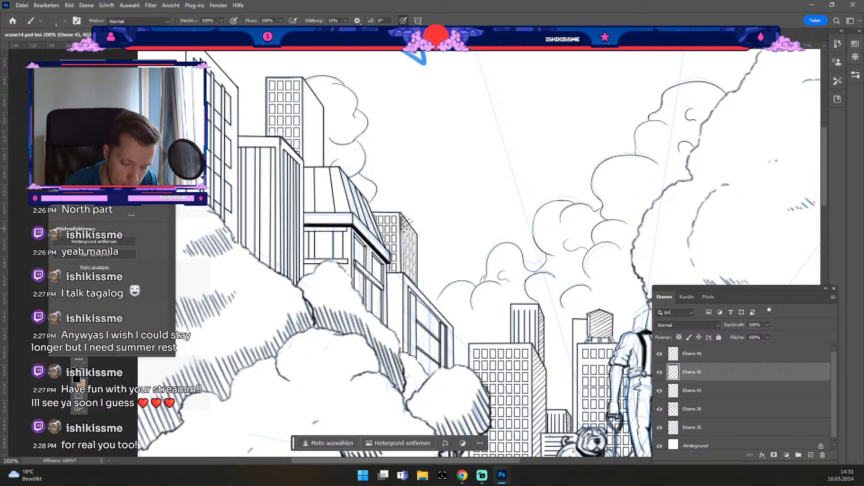
key(ctrl+z)
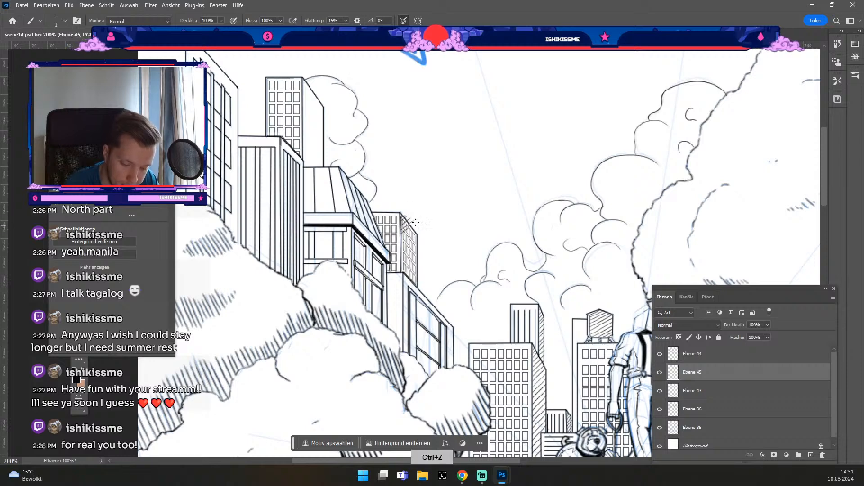
mouse_move(403, 231)
mouse_down()
mouse_move(417, 222)
mouse_move(429, 228)
mouse_up()
key(ctrl+z)
drag(401, 254, 426, 236)
key(ctrl+z)
key(ctrl+z)
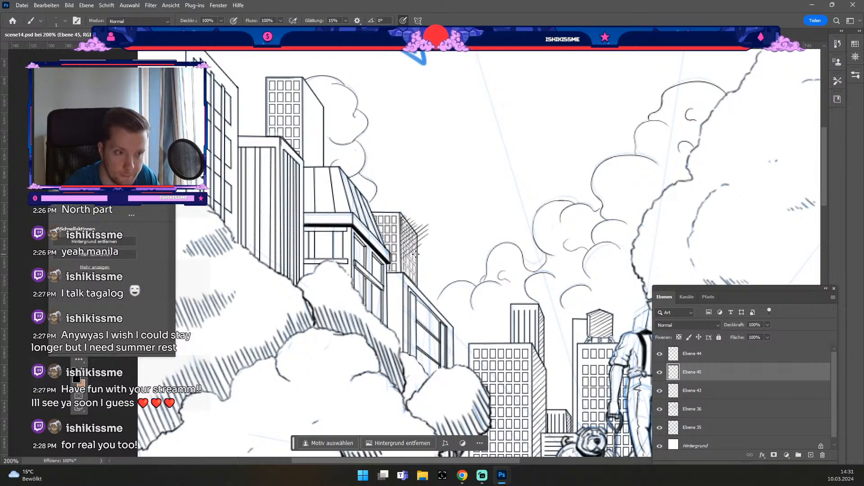
Continue the diagonal hatching down the lower part of the small distant high-rise's side face.
key(ctrl+z)
drag(401, 262, 427, 245)
key(ctrl+z)
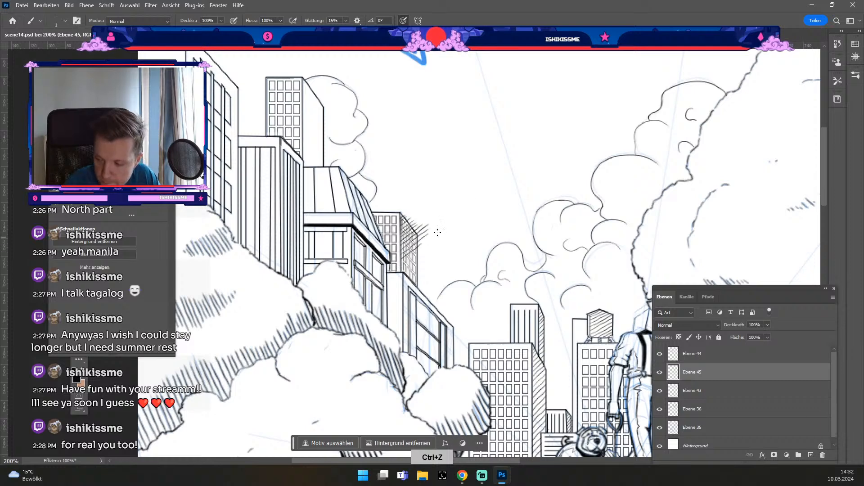
mouse_move(401, 264)
mouse_down()
mouse_move(424, 246)
mouse_move(424, 254)
mouse_up()
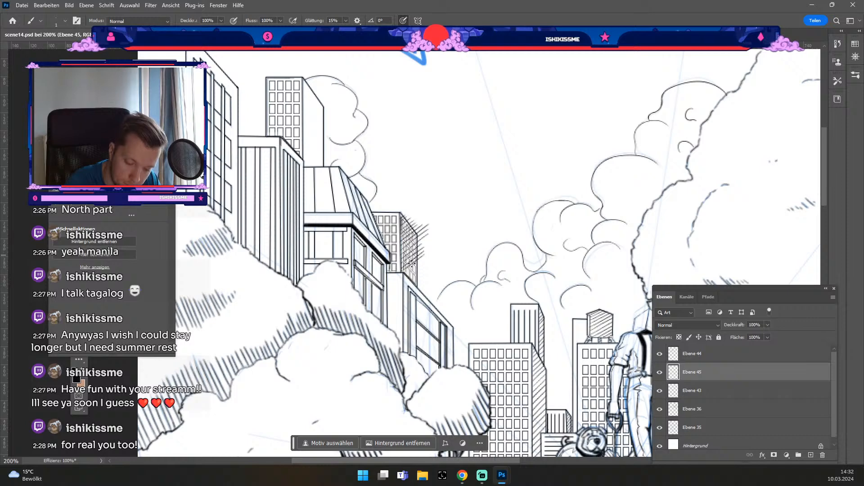
key(ctrl+z)
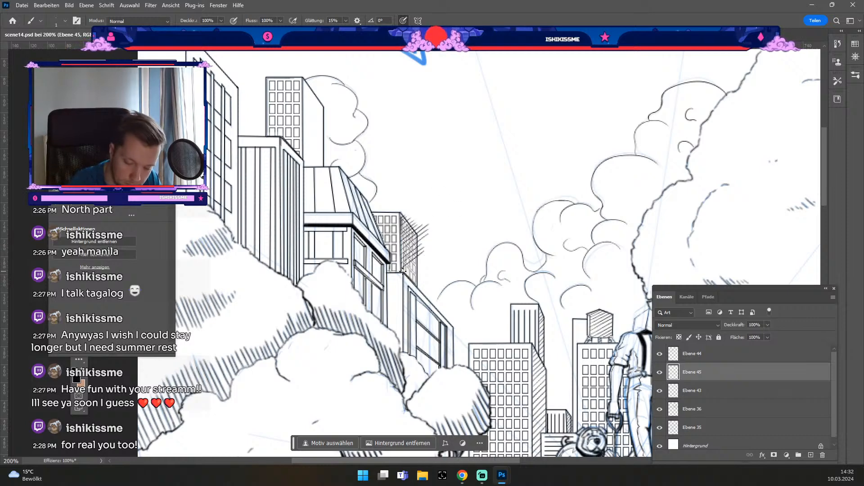
key(ctrl+z)
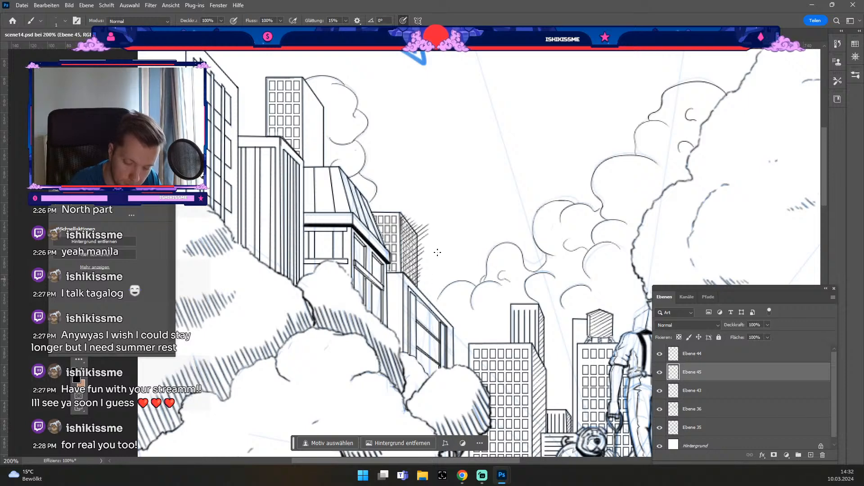
Erase the hatch line ends that extend past the small distant high-rise's outline into the sky.
key(odiaeresis)
key(numbersign)
drag(405, 211, 404, 210)
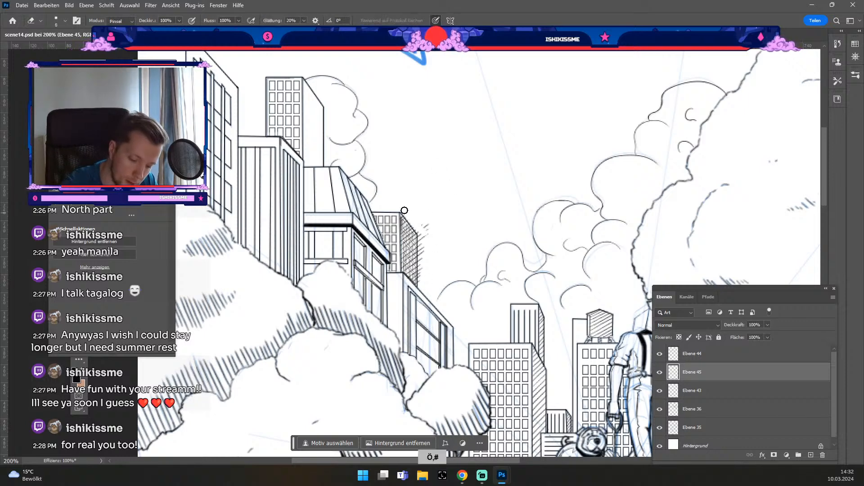
drag(433, 242, 423, 232)
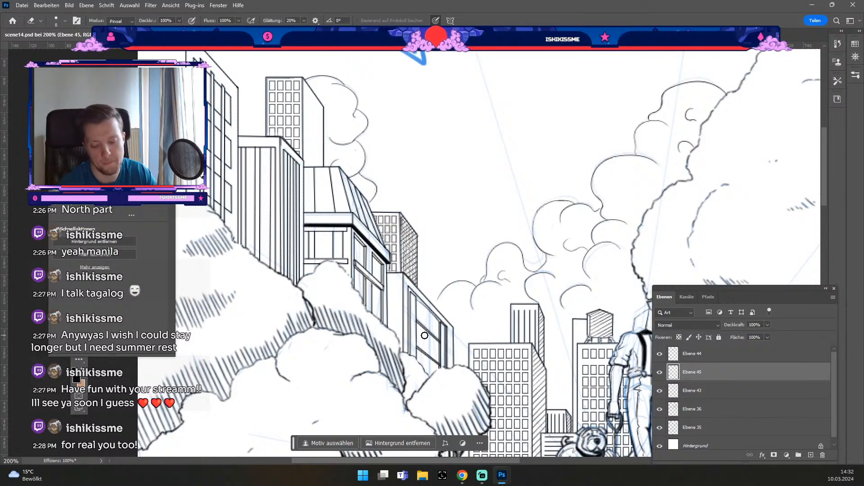
Ink diagonal hatching over the upper part of the large-windowed facade on the low building below that high-rise.
key(b)
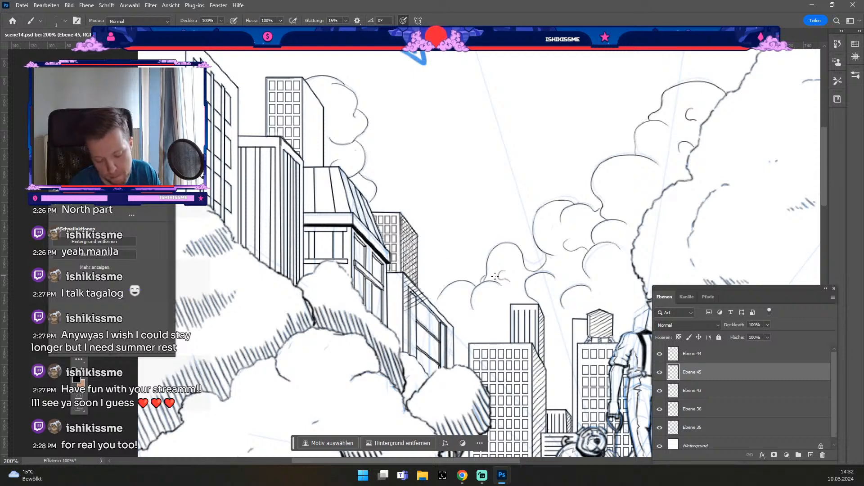
key(ctrl+z)
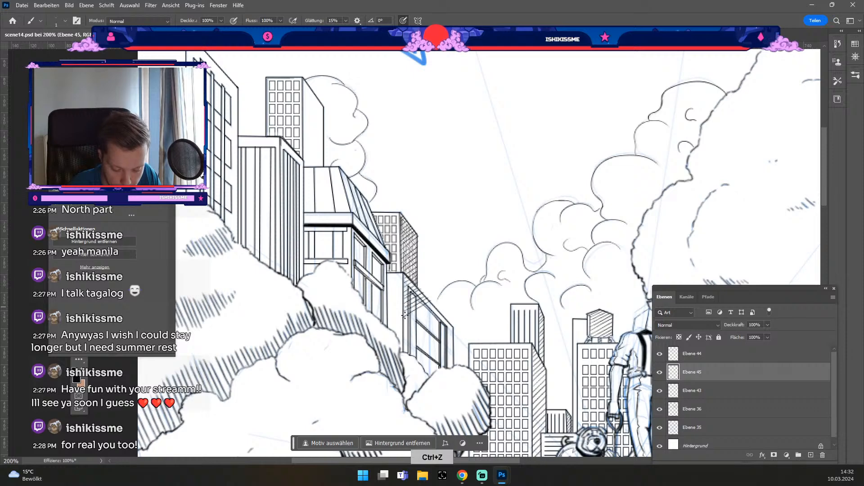
key(ctrl+z)
drag(404, 316, 439, 302)
key(ctrl+z)
drag(401, 328, 443, 304)
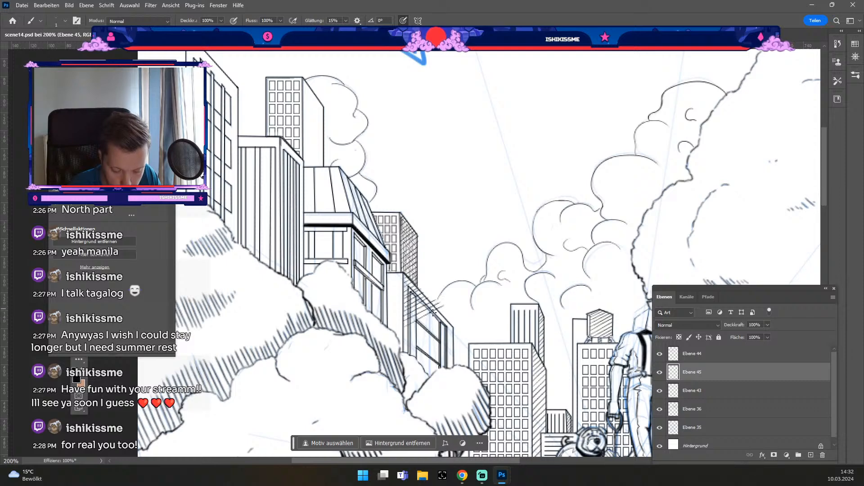
drag(404, 332, 443, 310)
key(ctrl+z)
drag(402, 333, 444, 307)
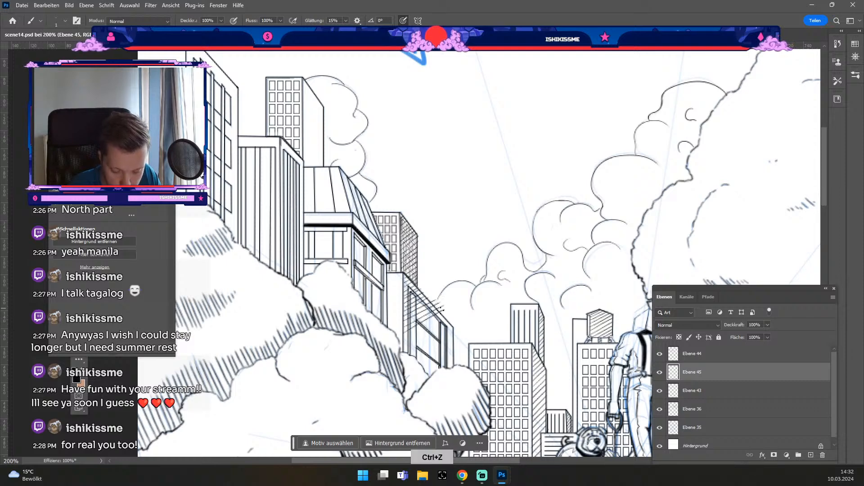
drag(406, 335, 450, 309)
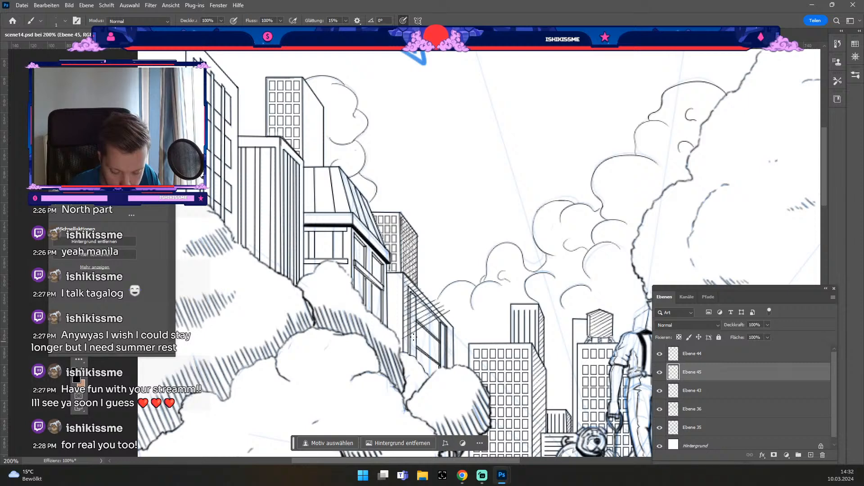
Extend the diagonal hatching across the middle of the low building's windowed facade, redoing strokes that miss.
drag(406, 341, 454, 315)
key(ctrl+z)
drag(405, 342, 454, 316)
key(ctrl+z)
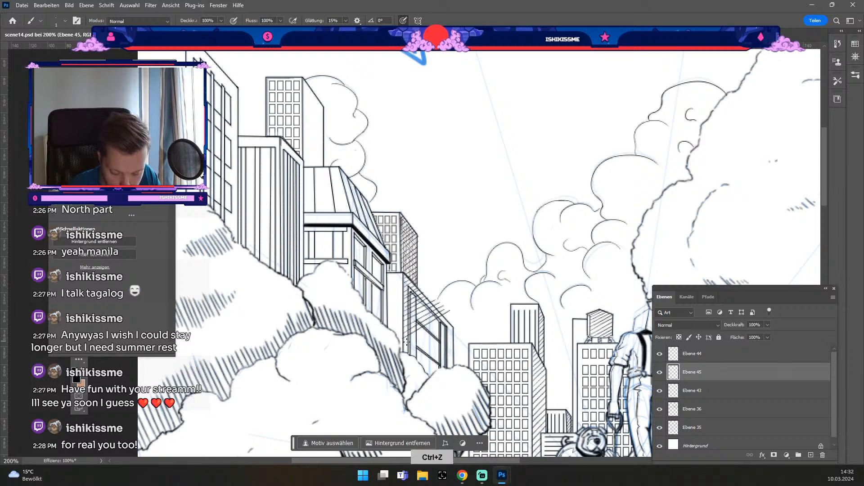
drag(405, 342, 462, 316)
key(ctrl+z)
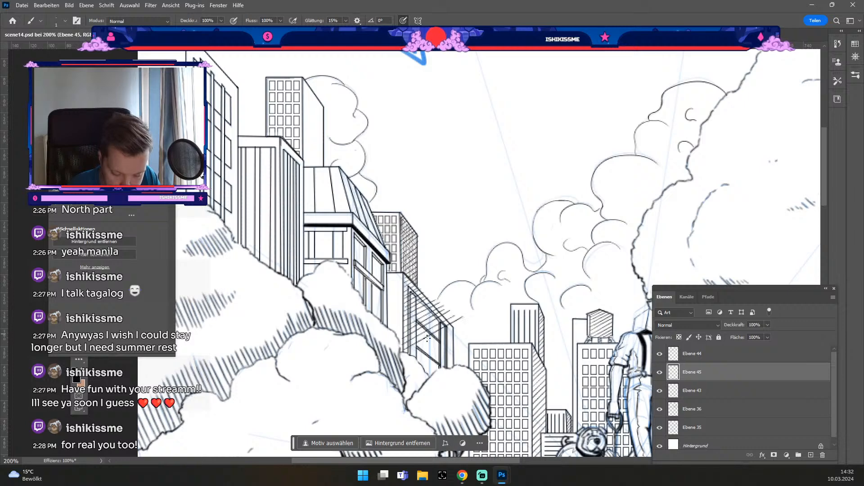
drag(404, 354, 456, 326)
key(ctrl+z)
drag(405, 356, 473, 320)
key(ctrl+z)
drag(404, 354, 460, 325)
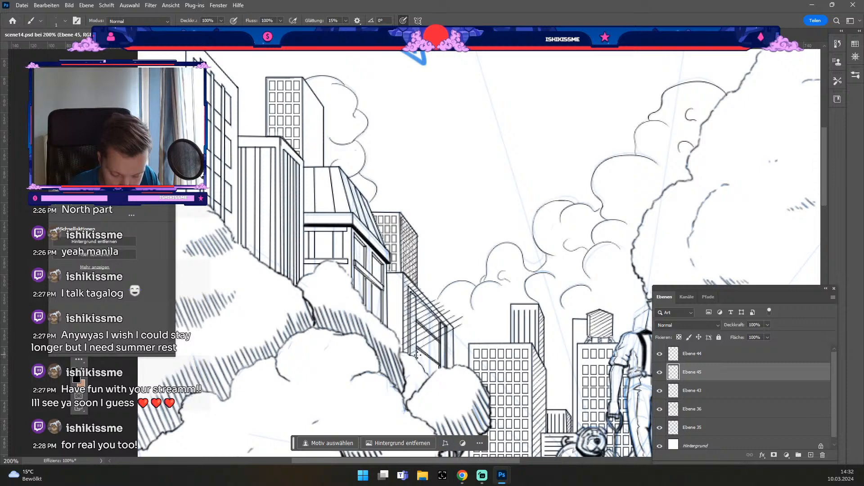
Finish the diagonal hatching along the lower end of the windowed facade down to the round tree.
drag(416, 357, 458, 331)
drag(419, 361, 461, 337)
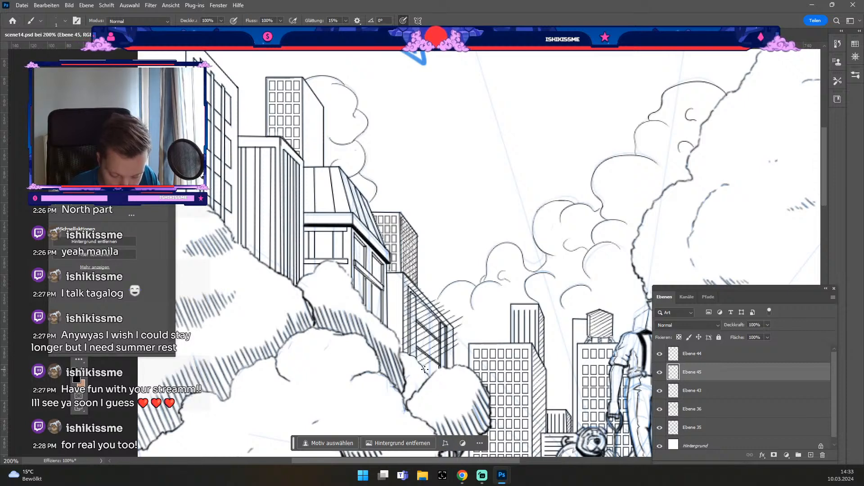
drag(424, 369, 460, 346)
key(ctrl+z)
drag(423, 370, 462, 354)
key(ctrl+z)
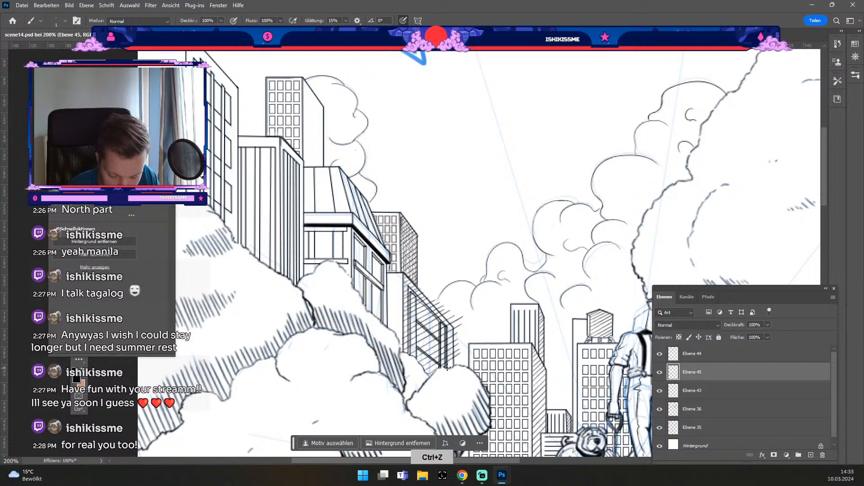
Erase the hatching beyond the low building's outline and inside its window panes, leaving it only on the surrounding frame.
key(e)
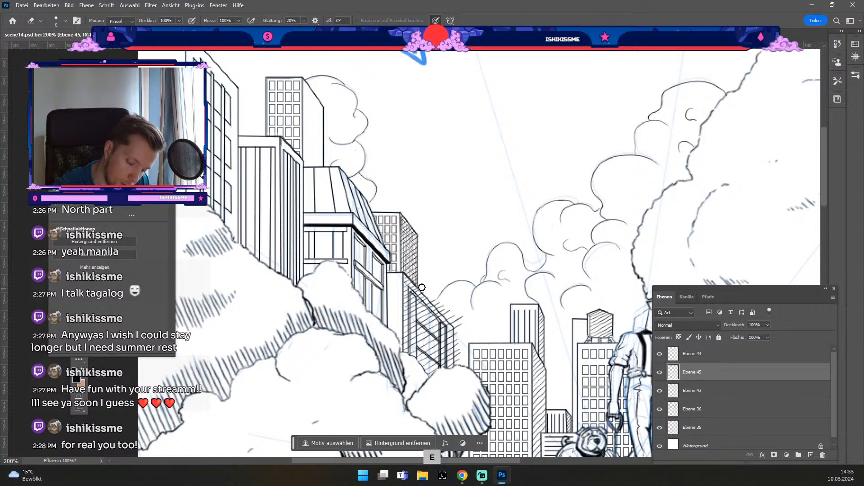
mouse_move(424, 290)
mouse_down()
mouse_move(463, 332)
mouse_move(435, 302)
mouse_move(465, 331)
mouse_move(457, 312)
mouse_move(461, 338)
mouse_up()
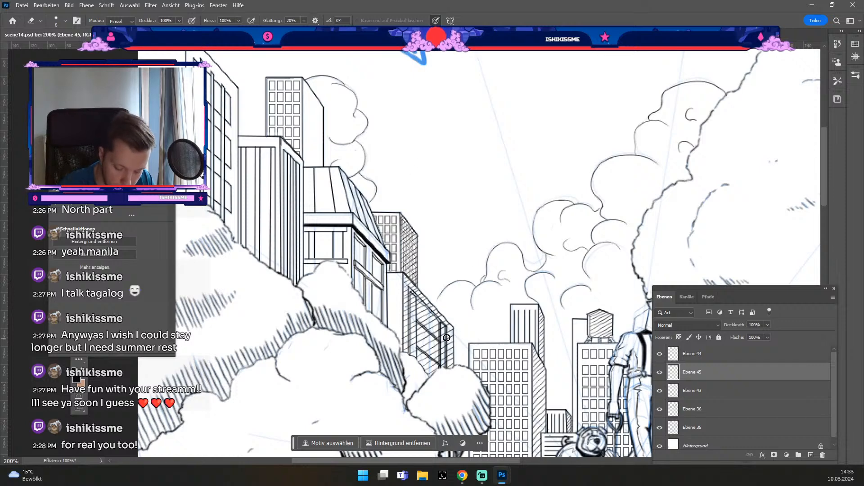
key(odiaeresis)
key(numbersign)
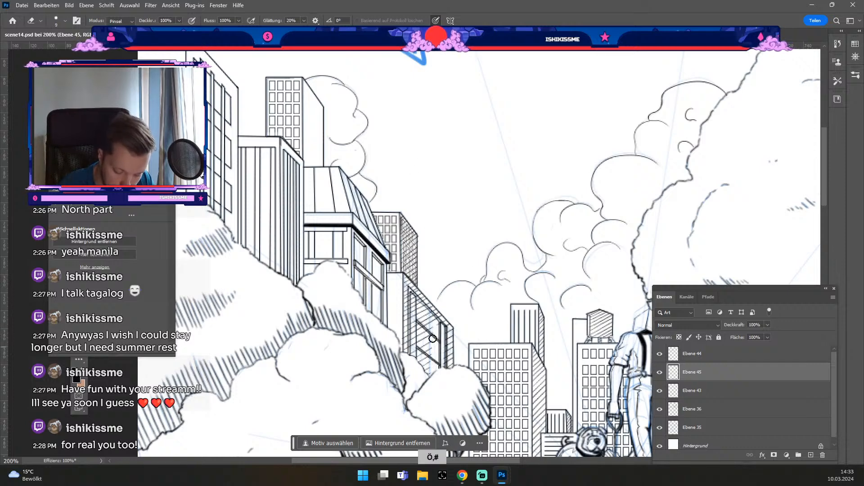
key(odiaeresis)
key(odiaeresis)
key(odiaeresis)
key(odiaeresis)
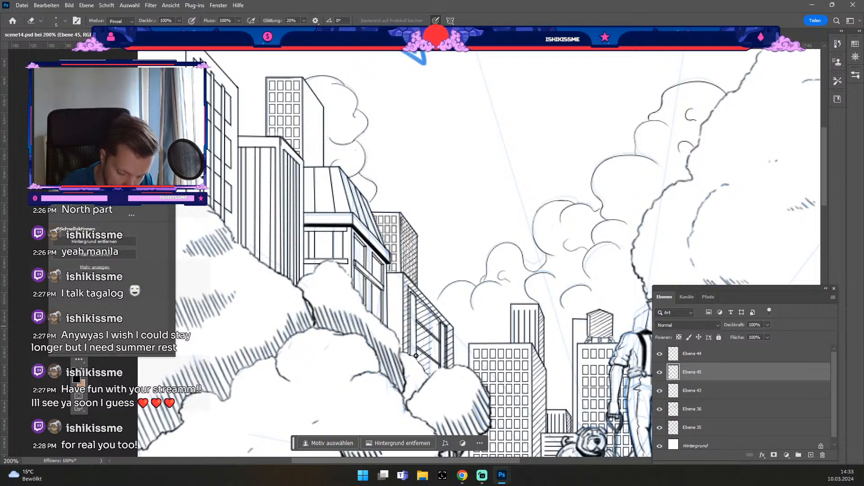
key(numbersign)
key(numbersign)
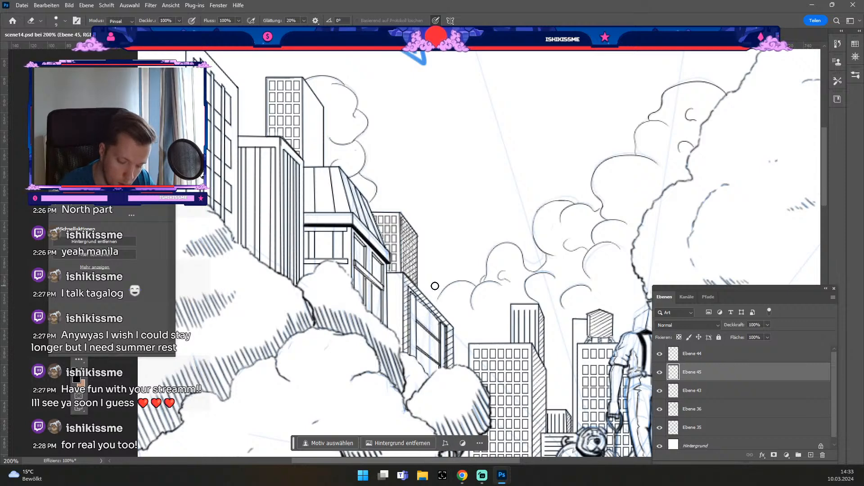
Ink thick dark shadow lines along the upper edge and far vertical edge of the low building's window frame.
key(b)
key(numbersign)
key(numbersign)
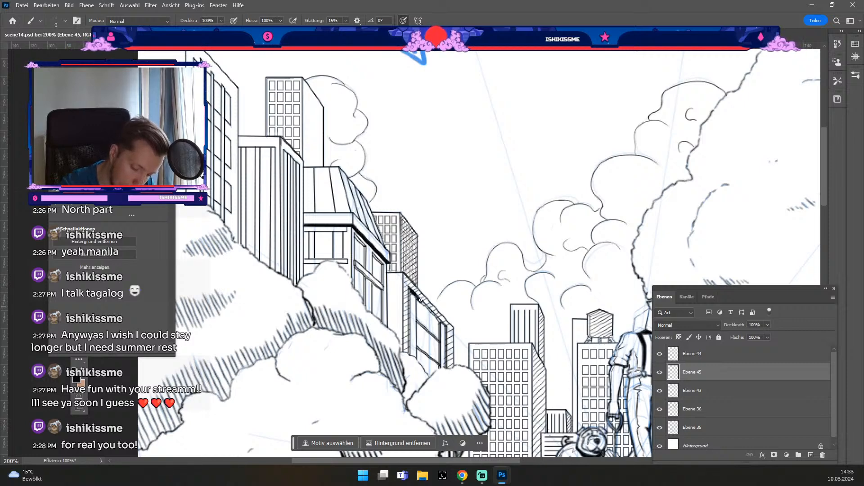
key(odiaeresis)
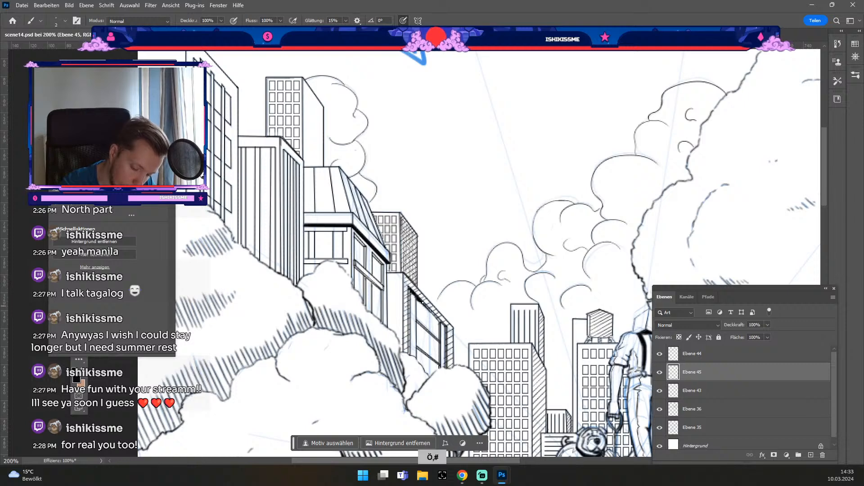
key(numbersign)
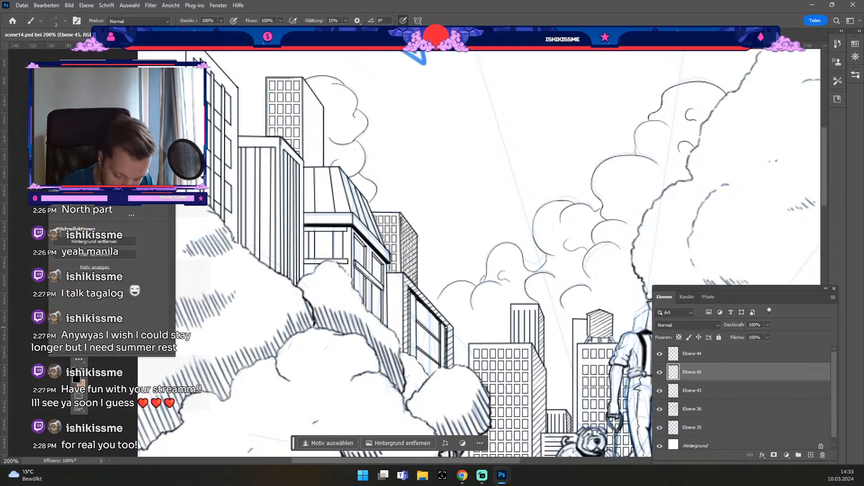
drag(447, 332, 445, 369)
key(ctrl+z)
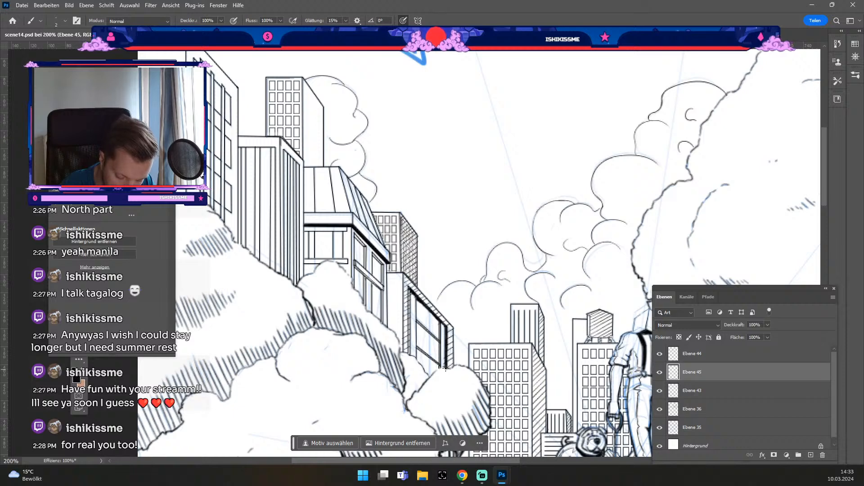
Clean up the edges of the dark window frame lines on the low building with a smaller eraser.
key(e)
key(ö)
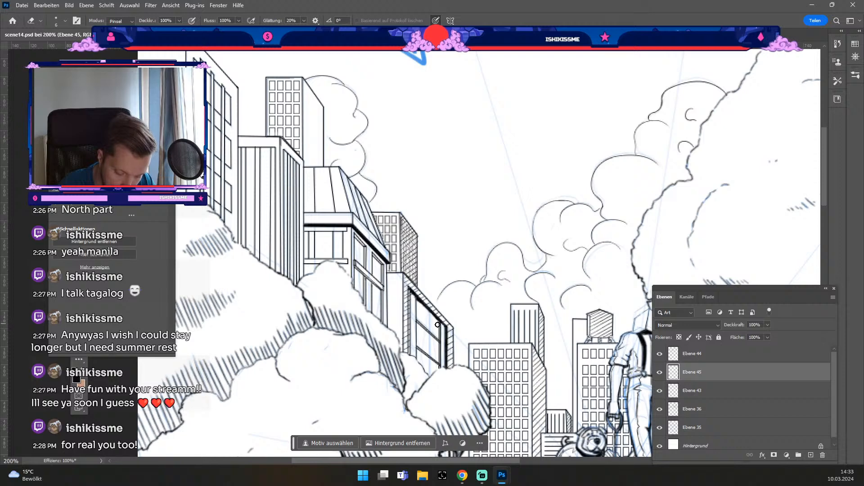
key(b)
key(e)
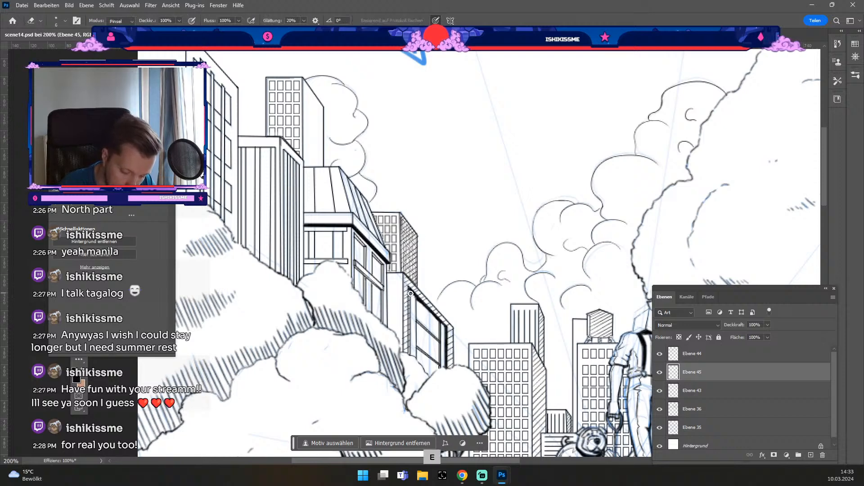
key(ö)
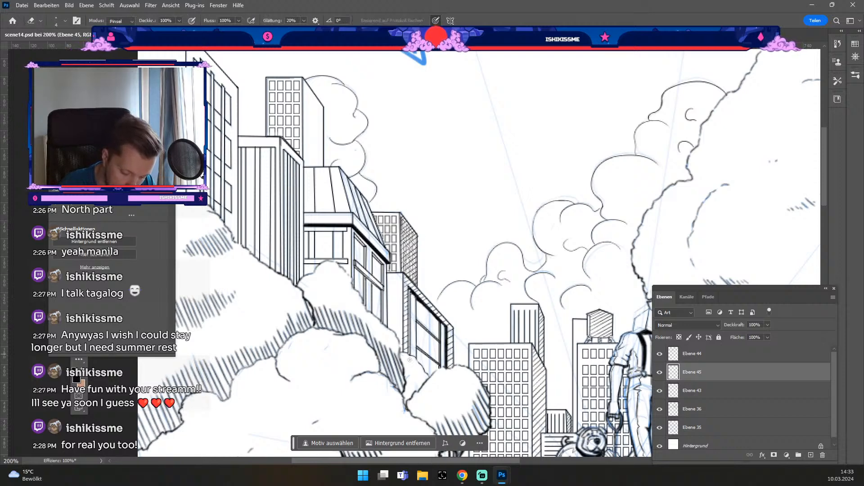
key(b)
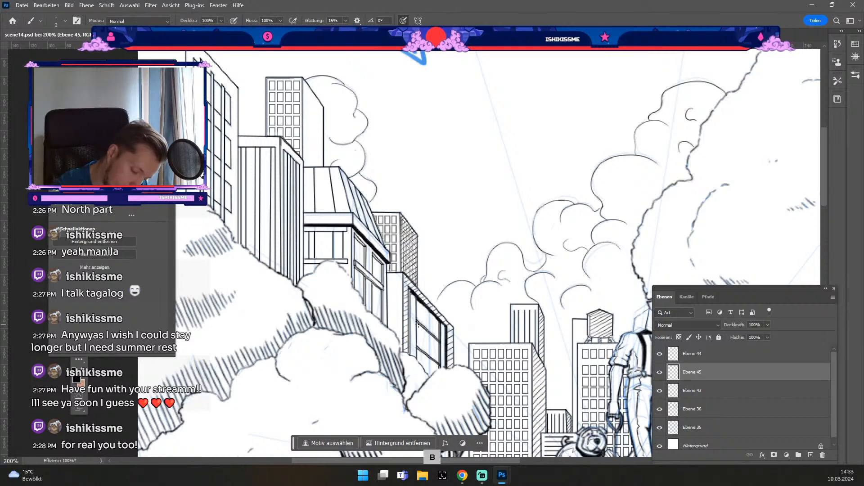
Refine the dark shadow lines around the low building's window panes and erase the excess along the frame's far vertical edge.
key(ctrl+z)
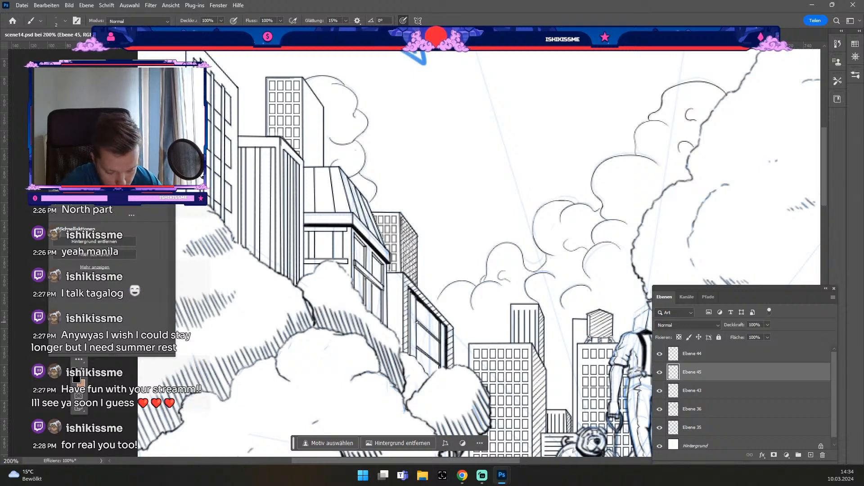
key(odiaeresis)
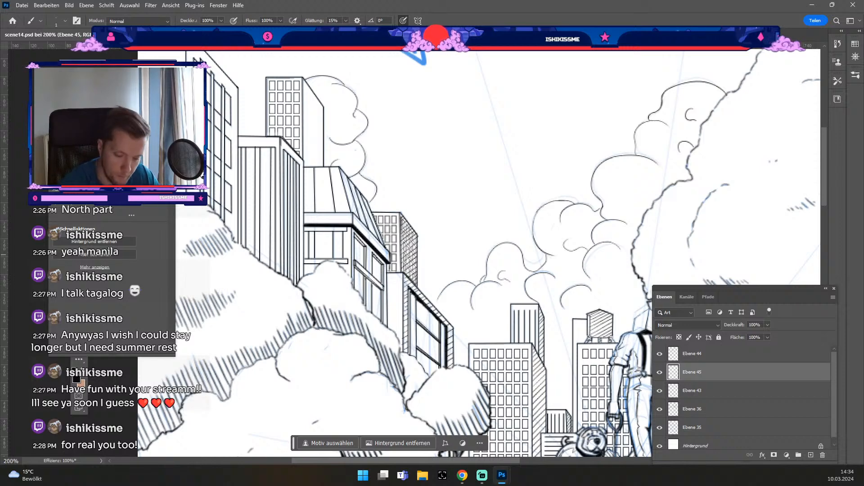
key(odiaeresis)
key(numbersign)
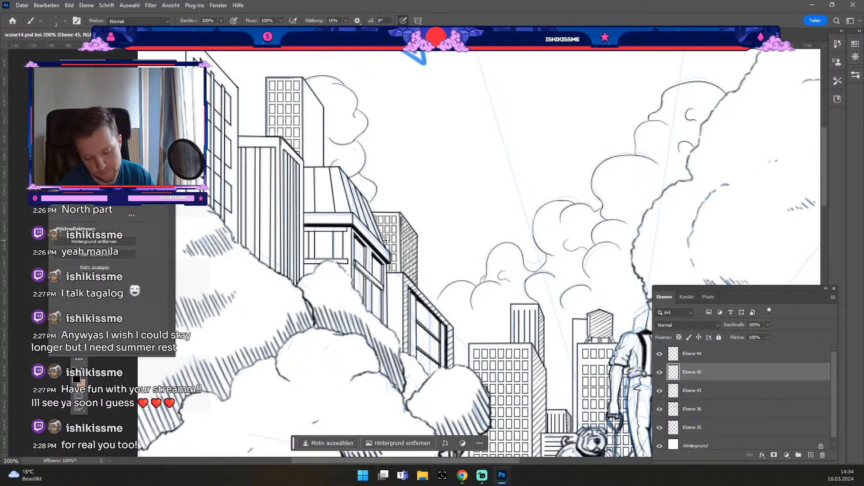
key(e)
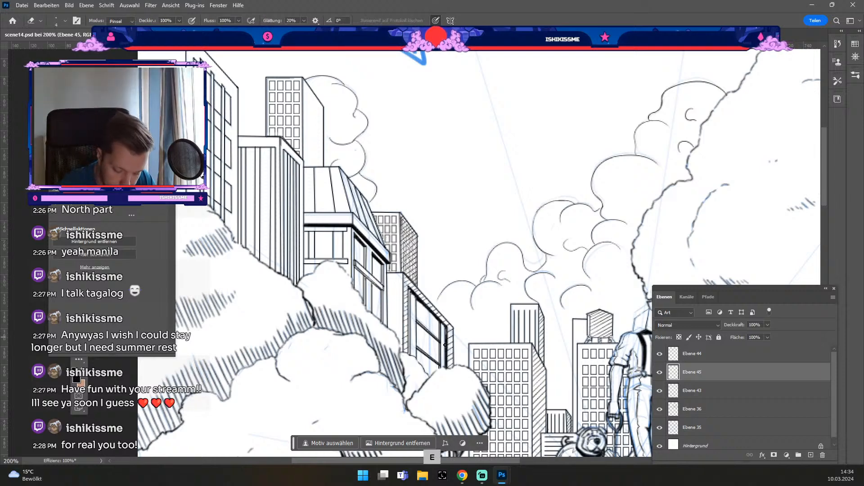
drag(446, 332, 446, 364)
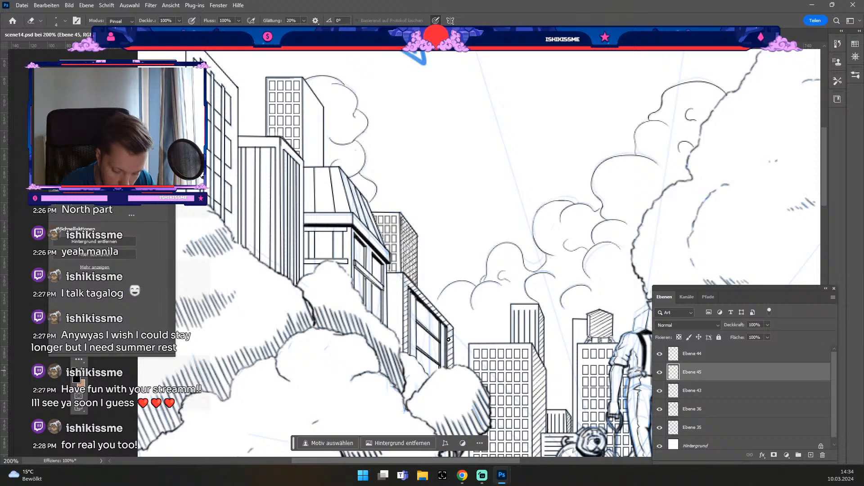
Ink dark shadow lines along the top and vertical edges of the front windows beneath the middle building's slanted roof.
key(b)
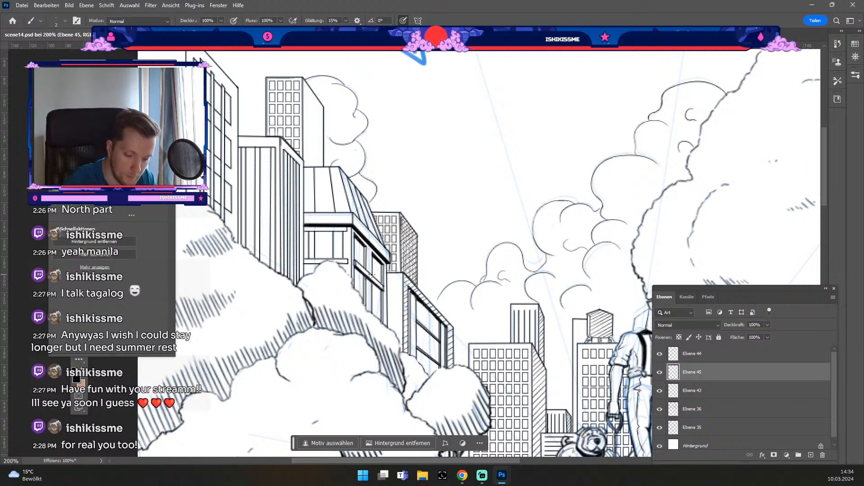
key(ctrl+z)
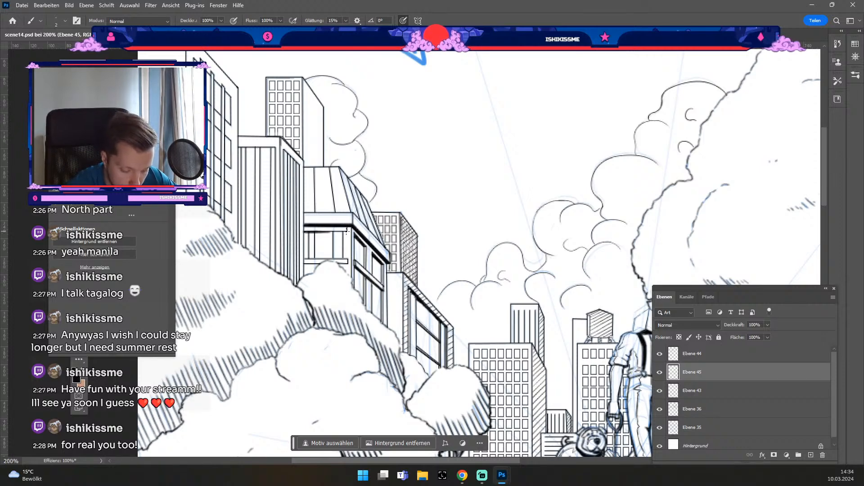
shift+click(348, 231)
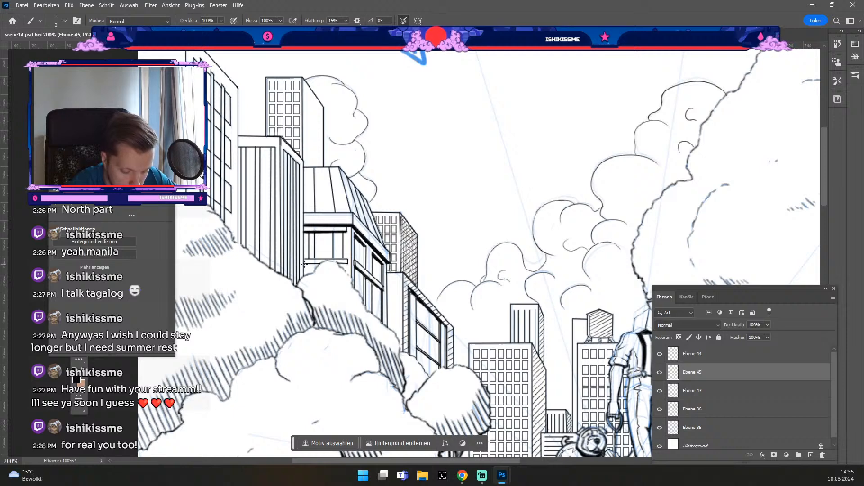
shift+click(348, 264)
key(e)
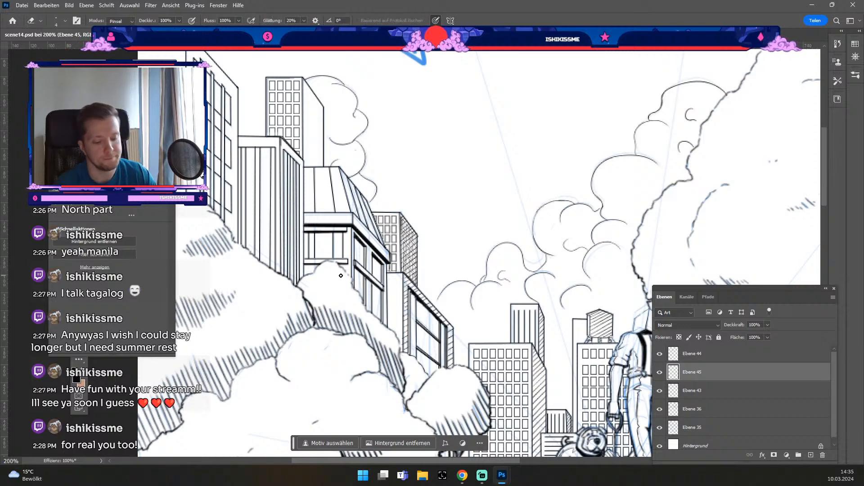
Examine the whole top panel at reduced magnification to check the overall balance of the building and tree shading.
key(b)
key(ctrl+minus)
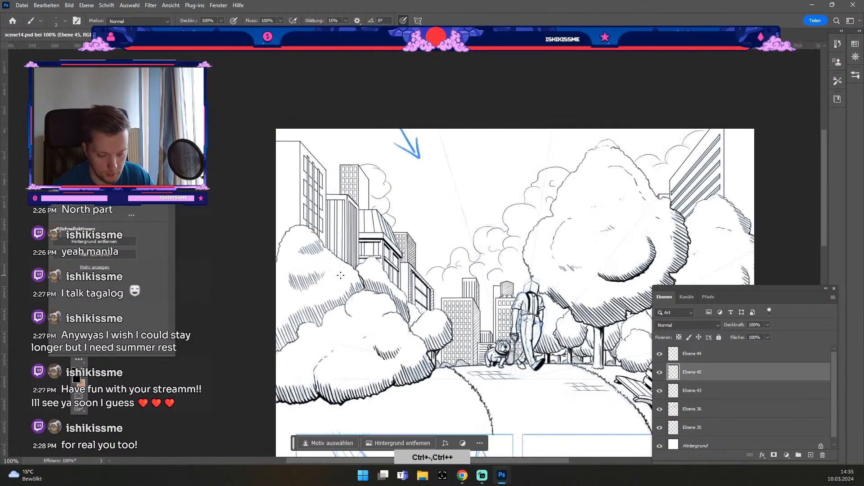
key(space)
drag(551, 238, 513, 235)
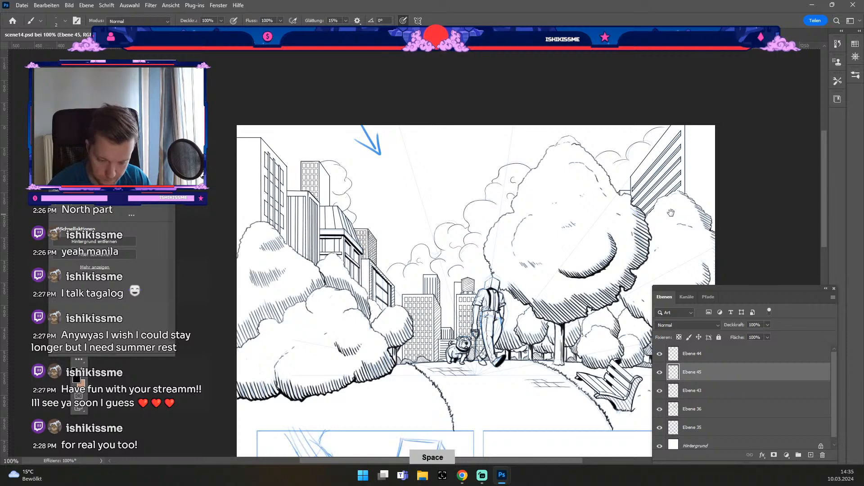
drag(677, 216, 640, 141)
key(e)
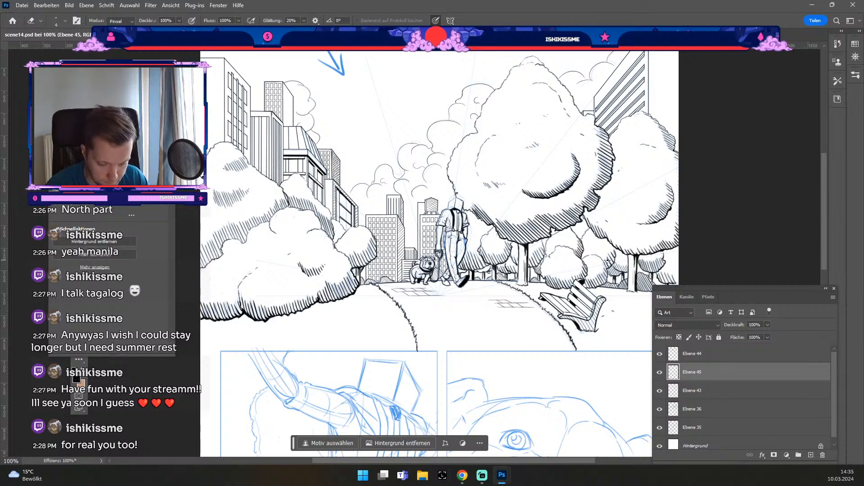
key(ctrl+minus)
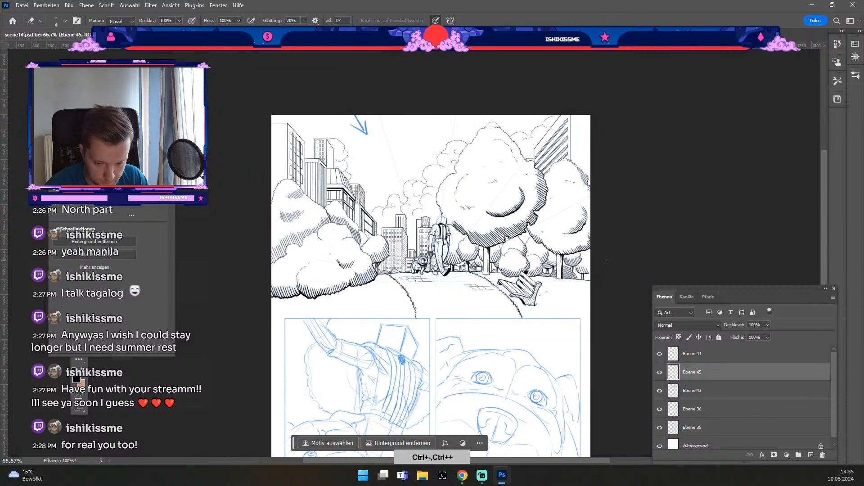
key(ctrl+plus)
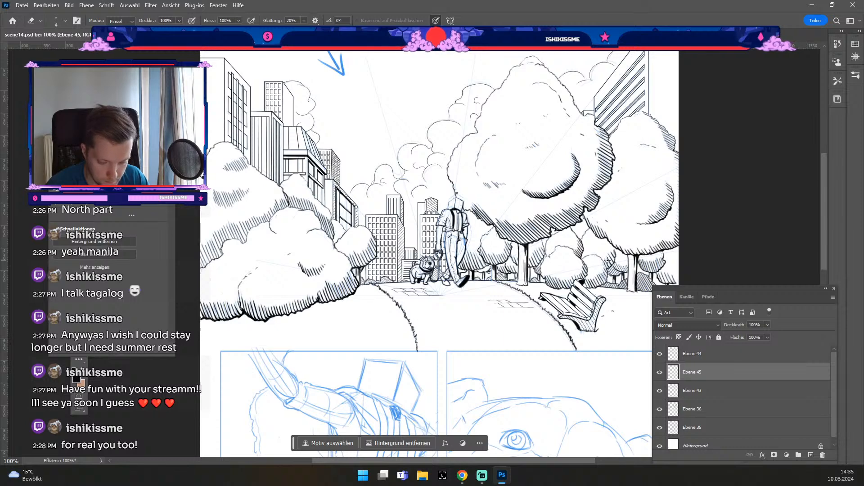
key(space)
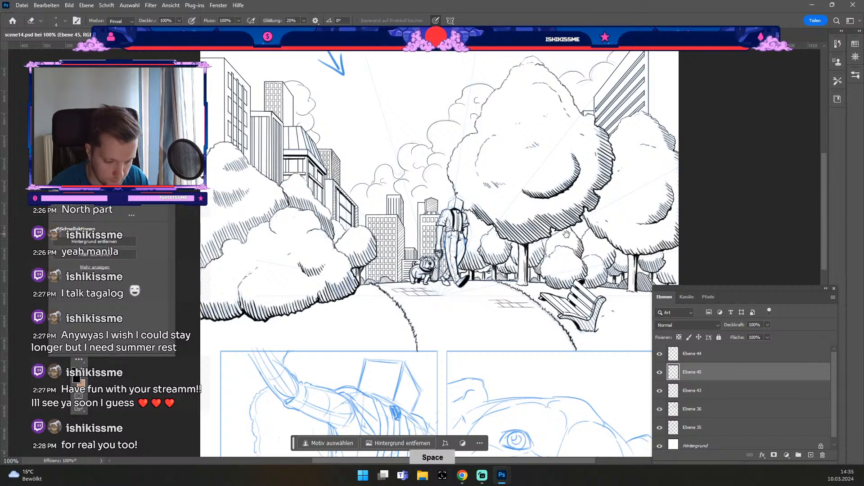
mouse_move(567, 238)
mouse_down()
mouse_move(550, 269)
mouse_move(614, 283)
mouse_up()
Ink thin vertical shadow lines down the window columns on the side facade of the tall foreground building, using a smaller brush.
key(ctrl+plus)
key(b)
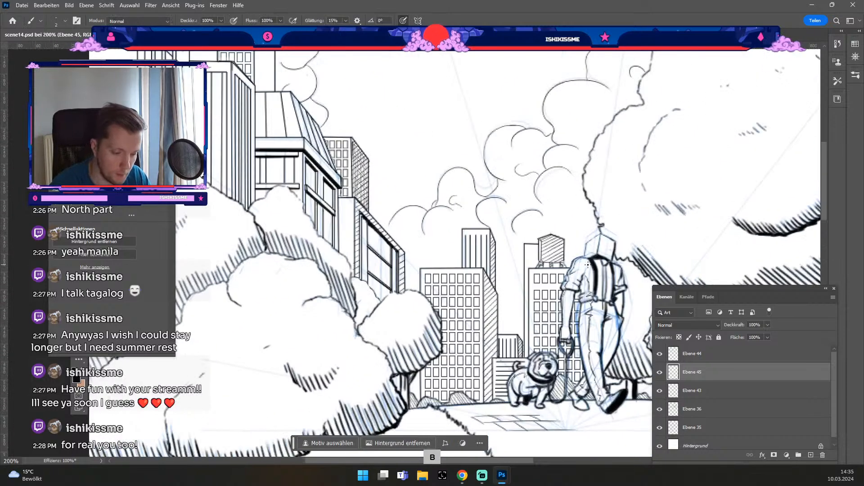
key(space)
drag(317, 115, 443, 253)
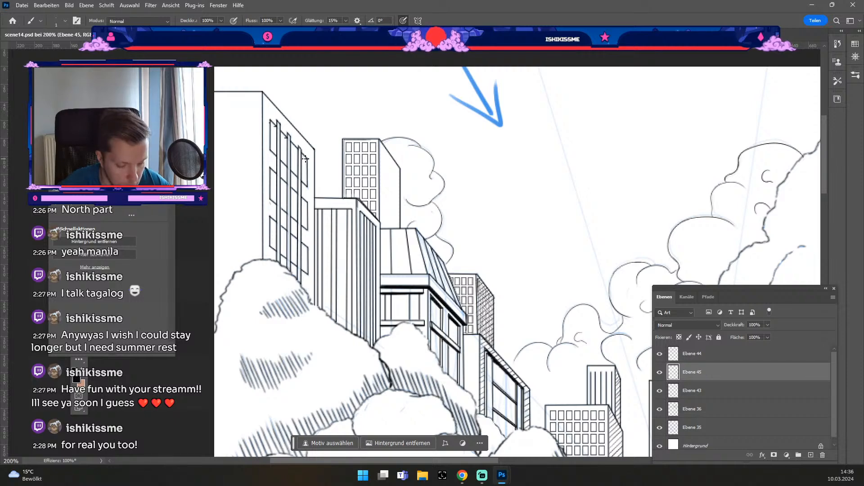
drag(305, 158, 305, 176)
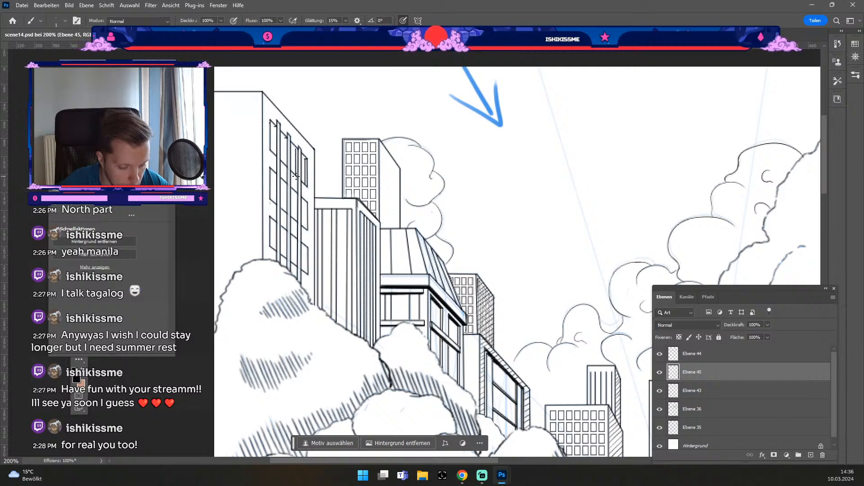
drag(295, 176, 295, 238)
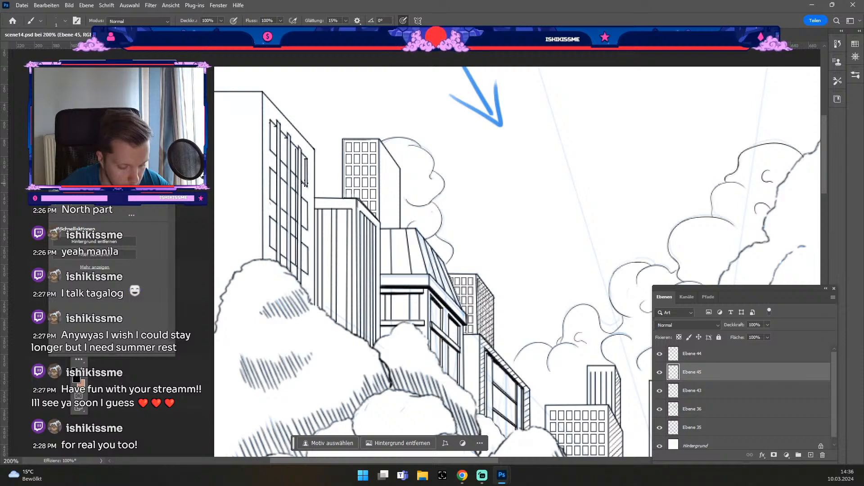
drag(305, 186, 299, 270)
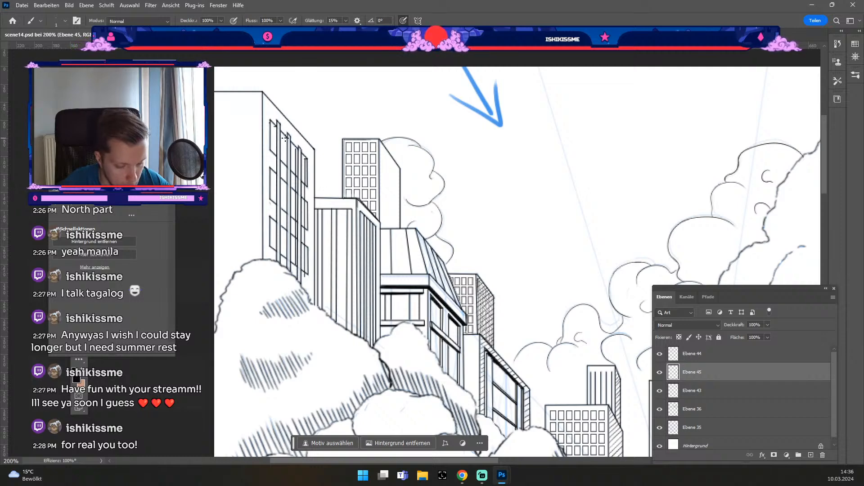
drag(285, 193, 284, 257)
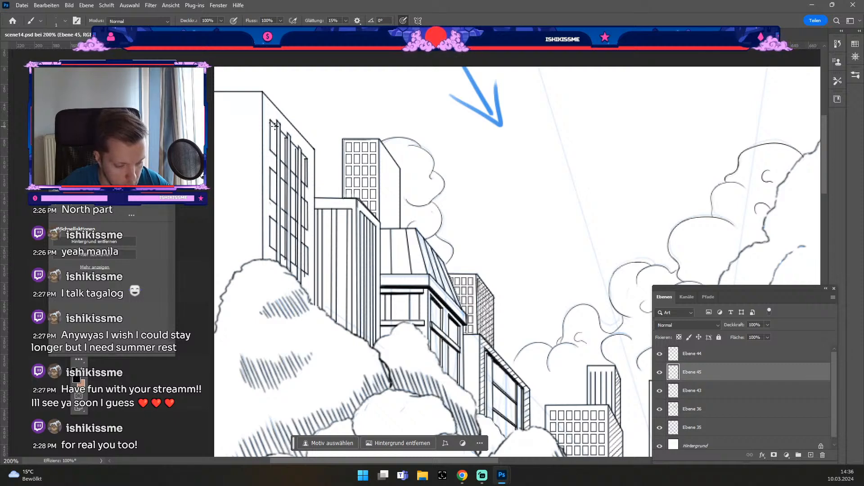
drag(274, 138, 272, 255)
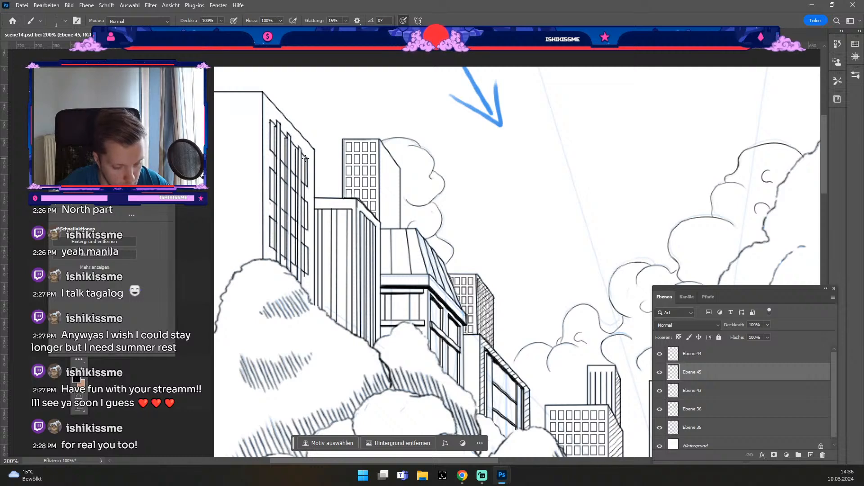
Add a new layer above Ebene 43 and ink slanted shadow lines across the tall foreground building's window rows.
click(773, 391)
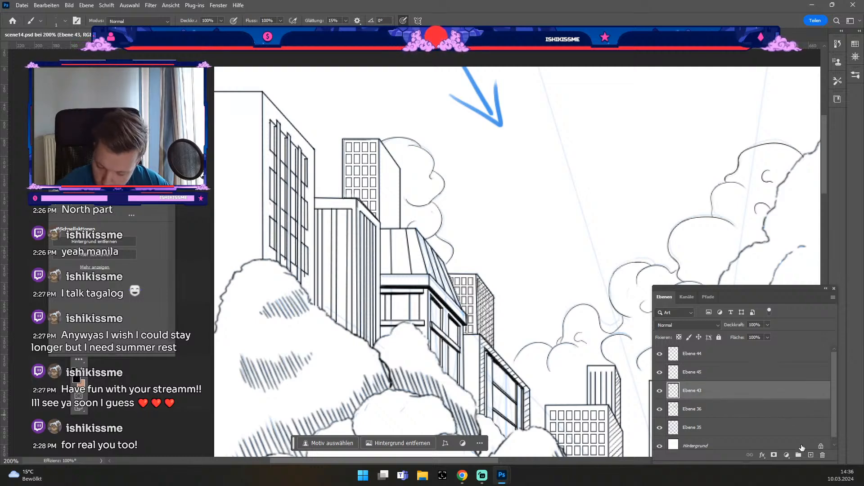
click(810, 455)
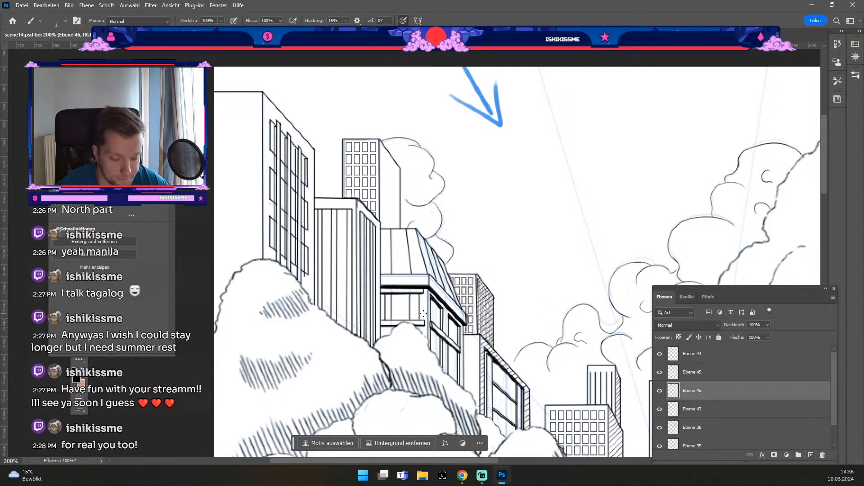
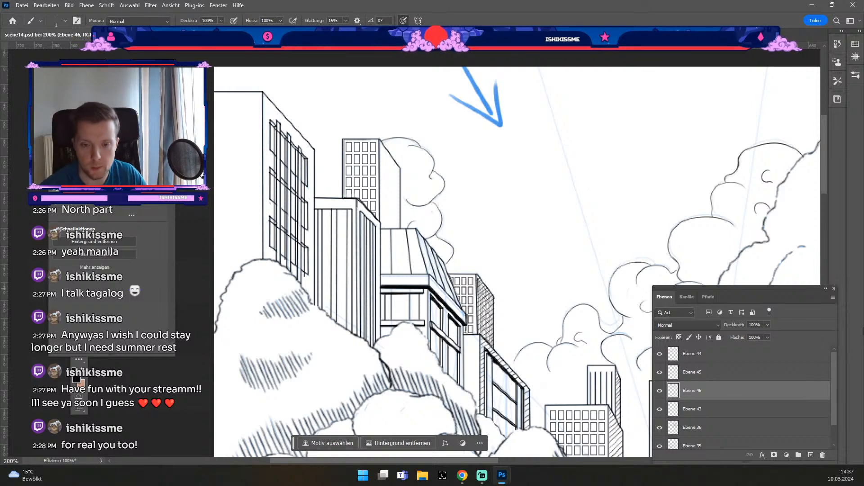
click(658, 394)
click(658, 394)
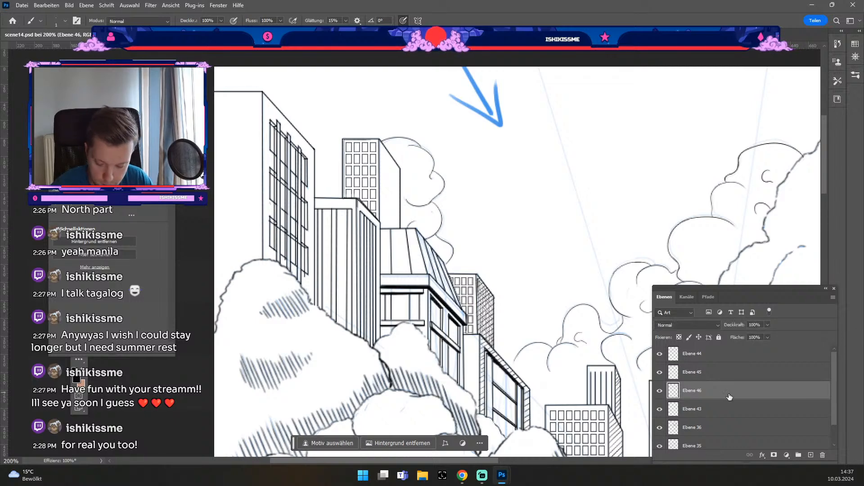
Erase the shadow lines running between the tall building's windows on Ebene 46 and Ebene 45, keeping them only inside the window openings.
key(e)
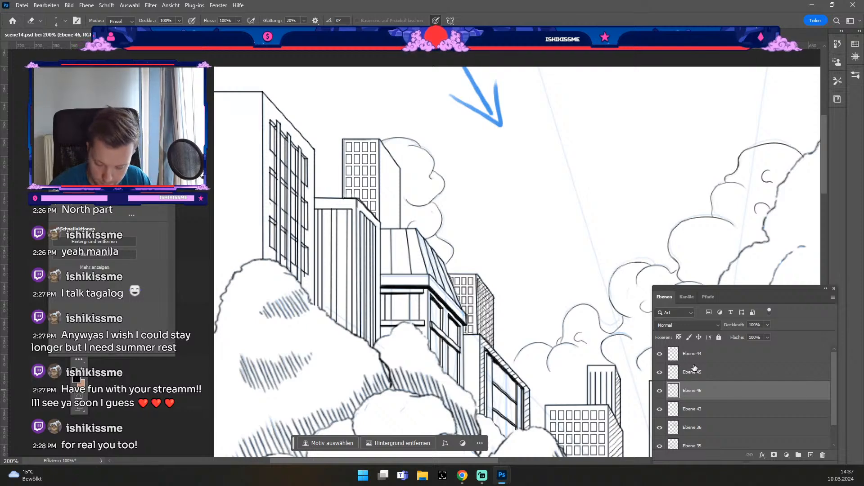
click(660, 373)
click(660, 374)
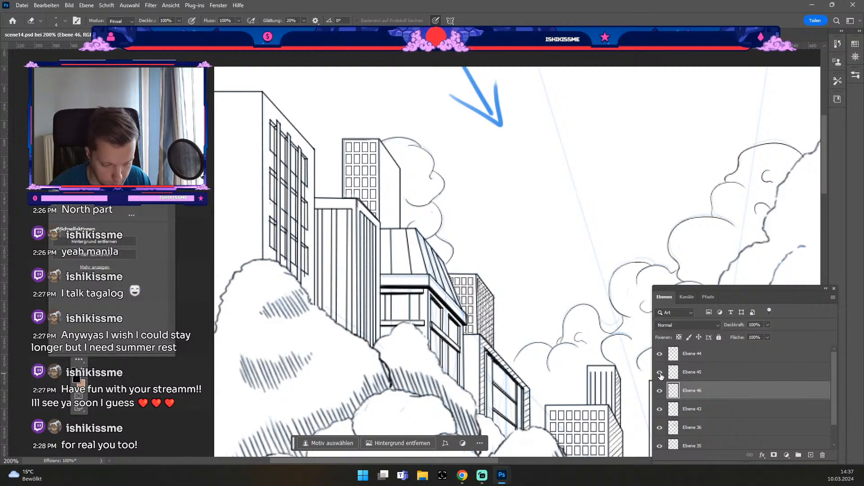
click(693, 376)
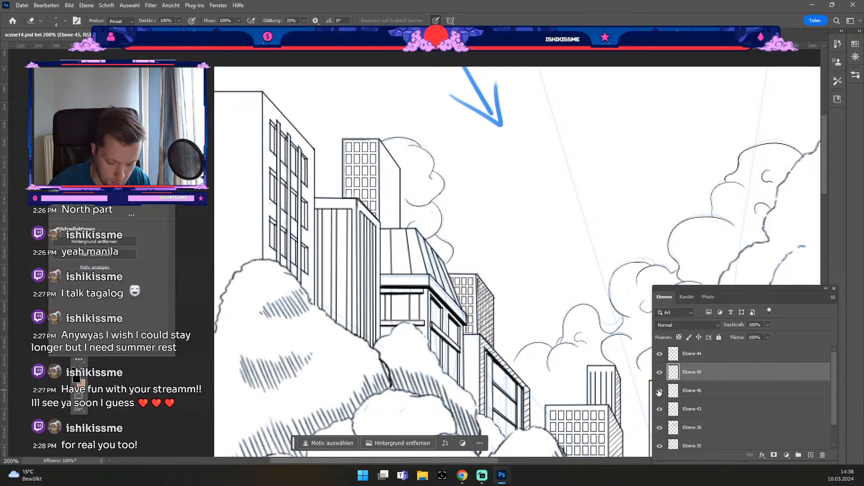
click(706, 392)
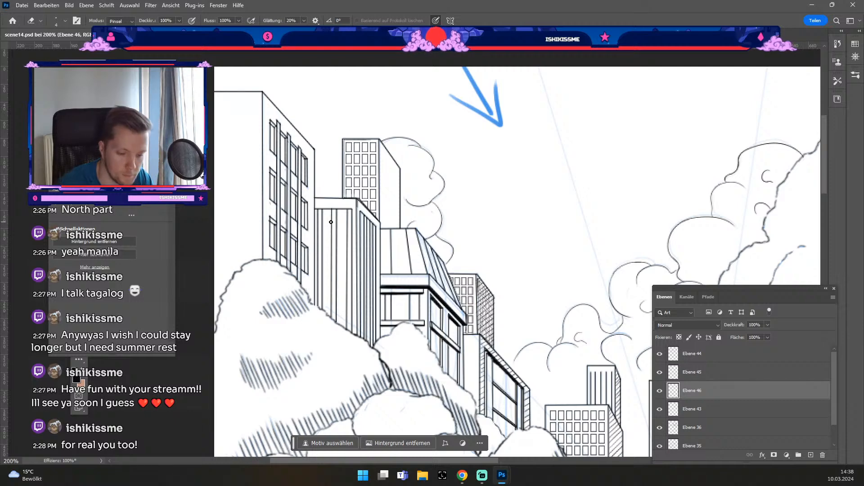
Compare the building ink with Ebene 45 and Ebene 44 hidden and shown to check which lines each layer holds.
key(b)
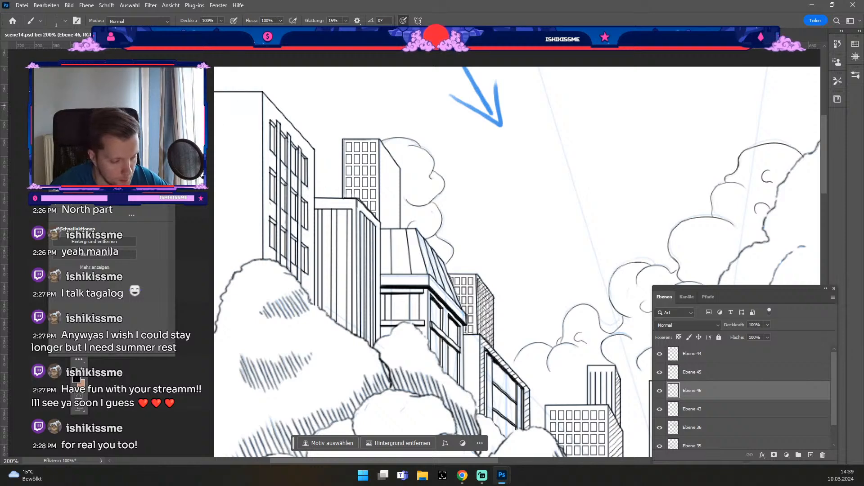
click(660, 374)
click(659, 373)
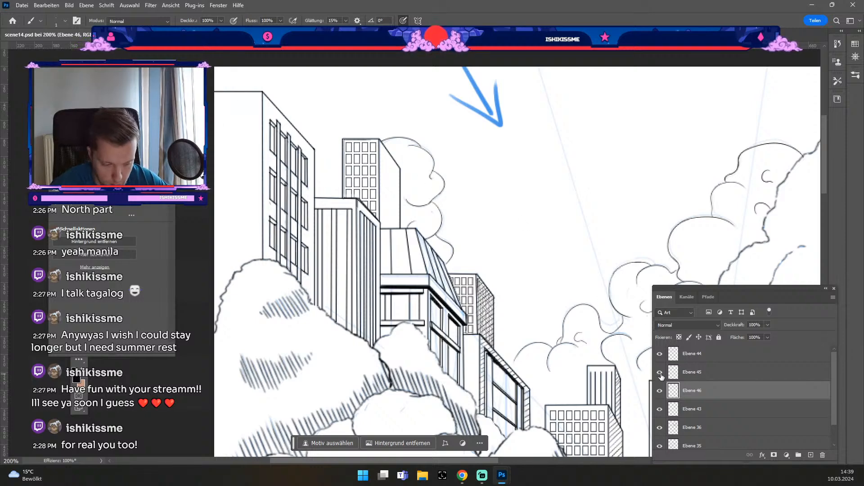
click(720, 372)
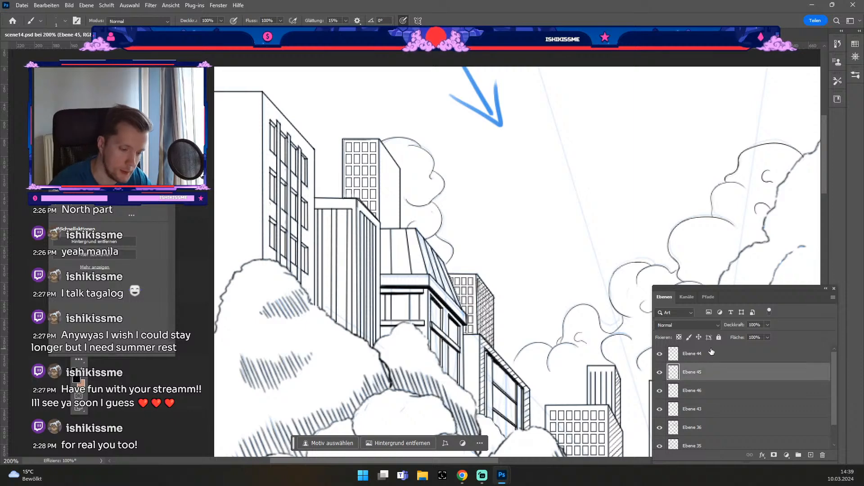
key(e)
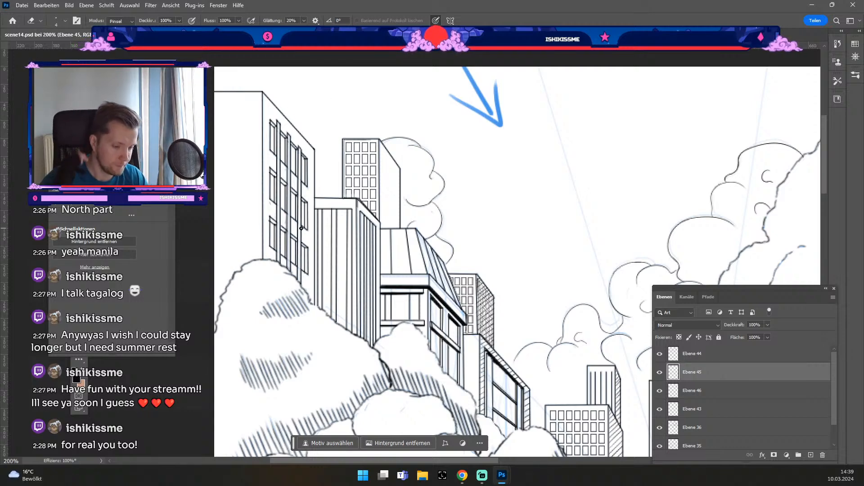
click(659, 354)
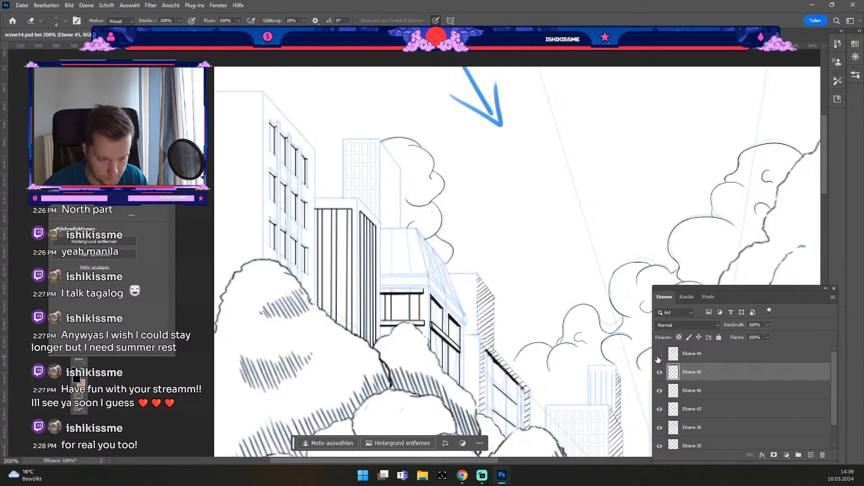
click(659, 353)
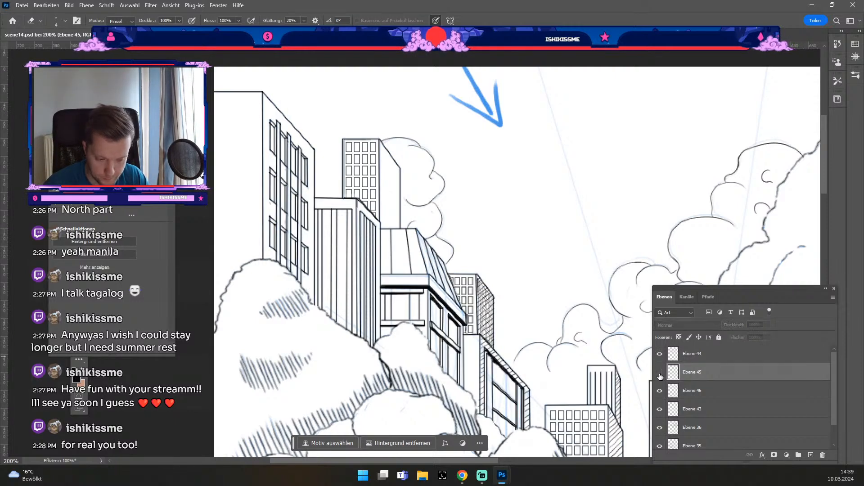
click(660, 373)
click(660, 373)
click(659, 373)
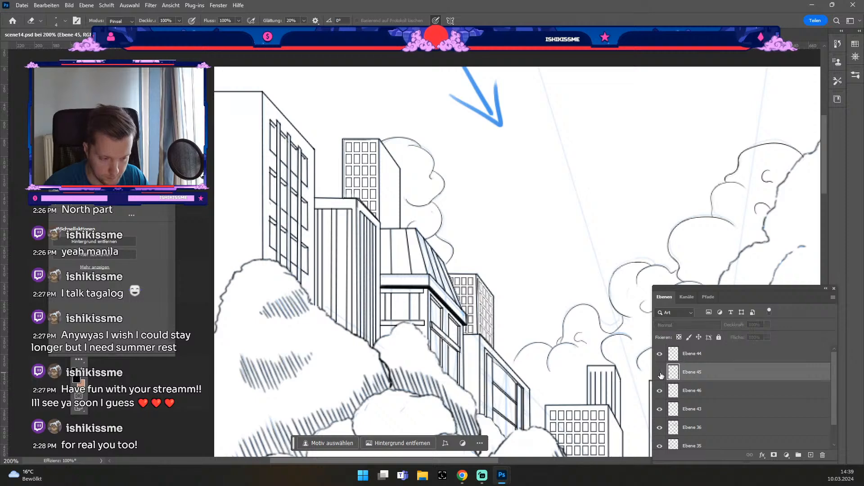
click(659, 372)
Clean up stray window lines on the tall foreground building with the Eraser, working on Ebene 45 and Ebene 46.
key(e)
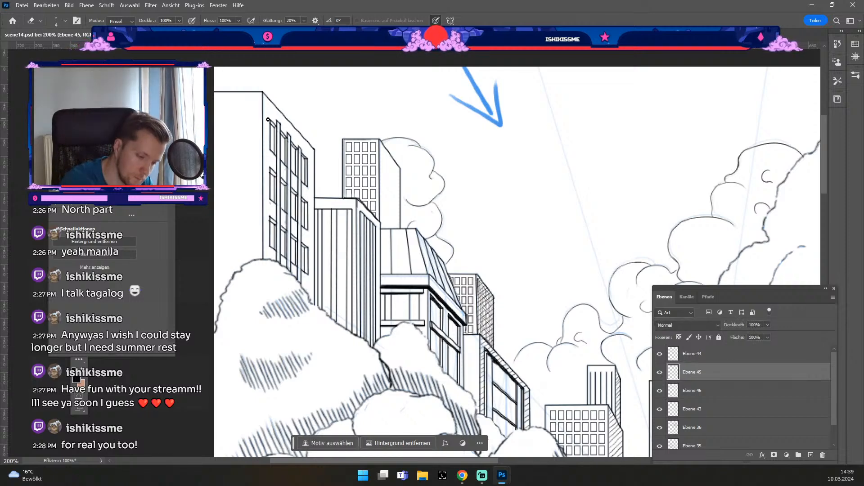
key(ctrl+z)
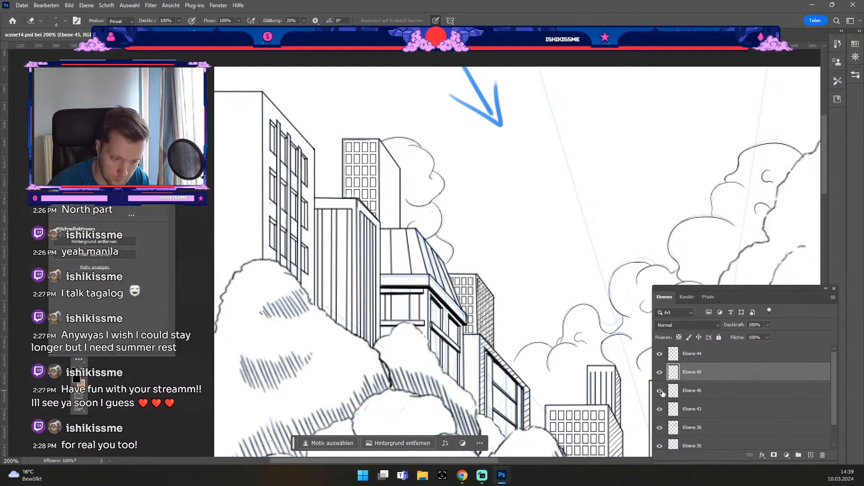
click(660, 373)
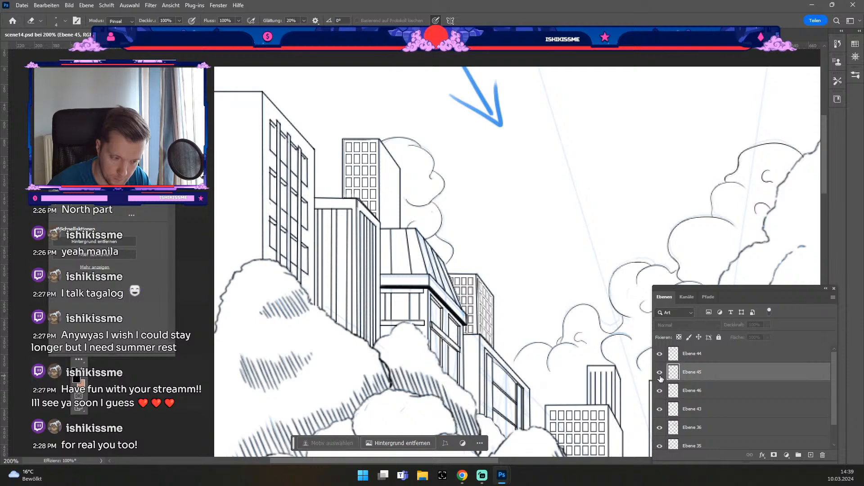
click(660, 373)
click(686, 388)
key(e)
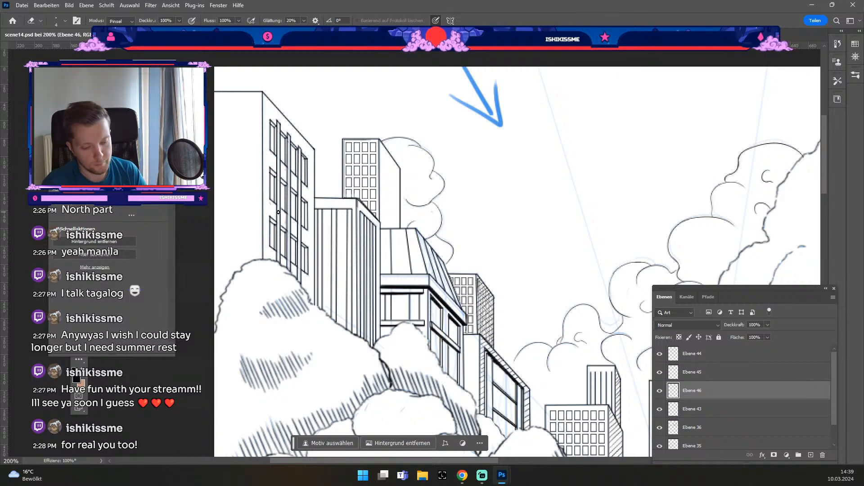
key(ctrl+minus)
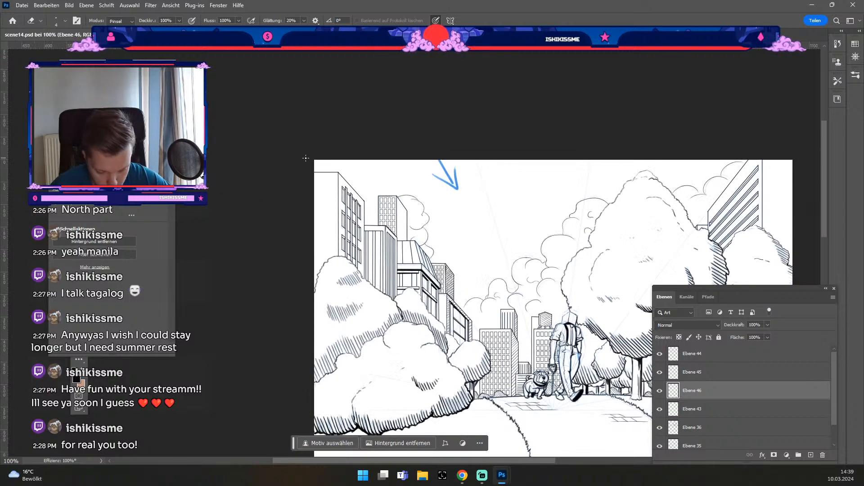
key(ctrl+plus)
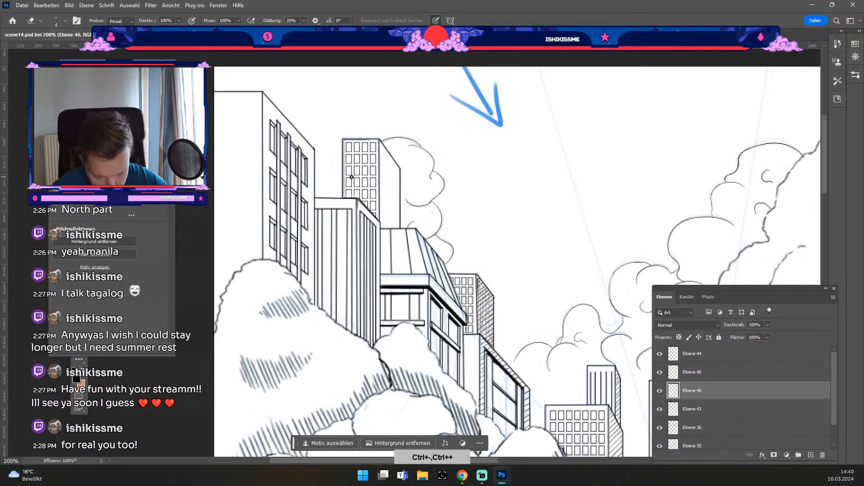
Merge the building layers Ebene 44 and Ebene 45 down into Ebene 46.
key(b)
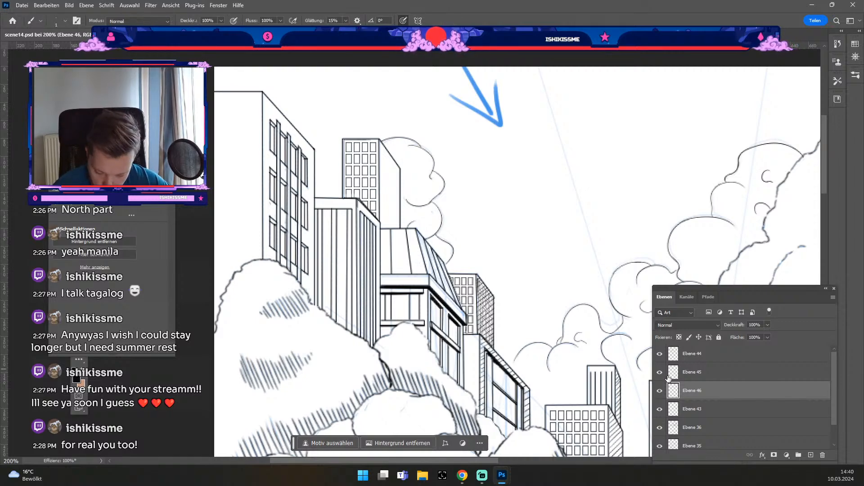
click(714, 371)
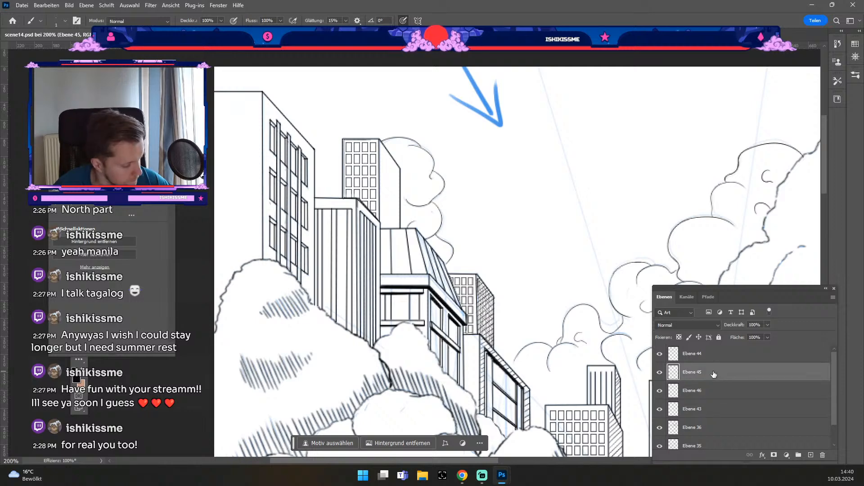
key(Delete)
click(658, 356)
key(Delete)
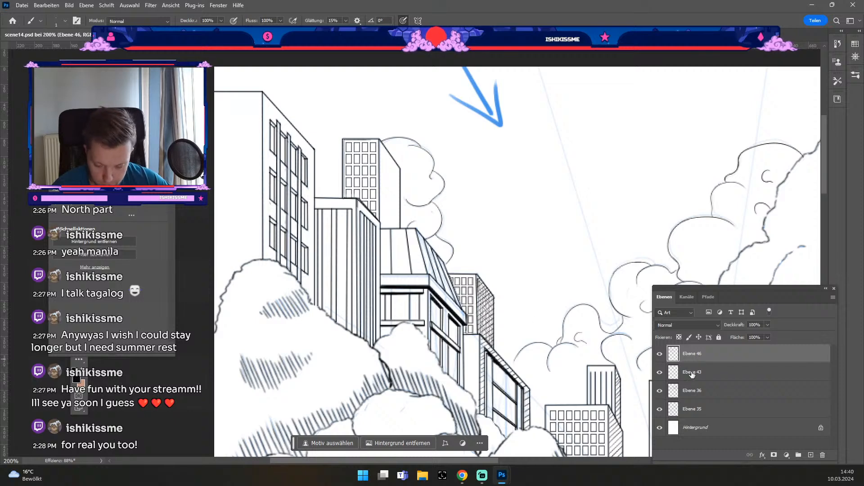
Add a new layer between Ebene 46 and Ebene 43 and ink diagonal hatching at the top of the rear high-rise's side facade.
click(811, 454)
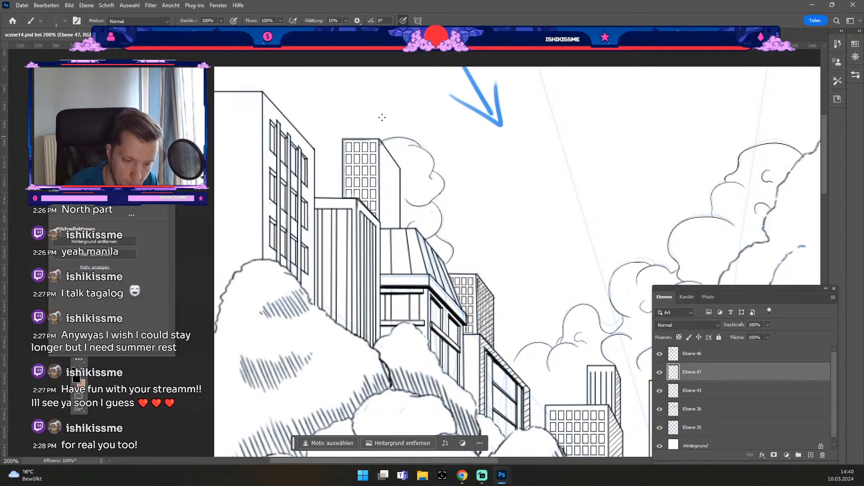
key(ctrl+z)
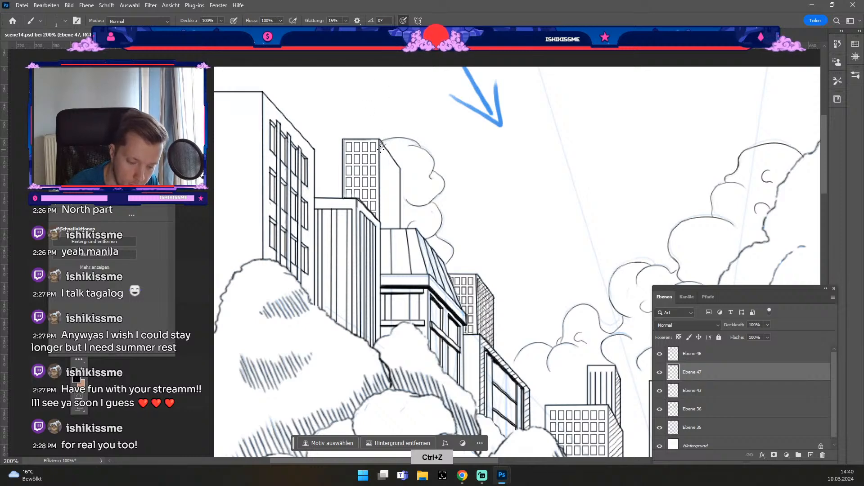
key(ctrl+z)
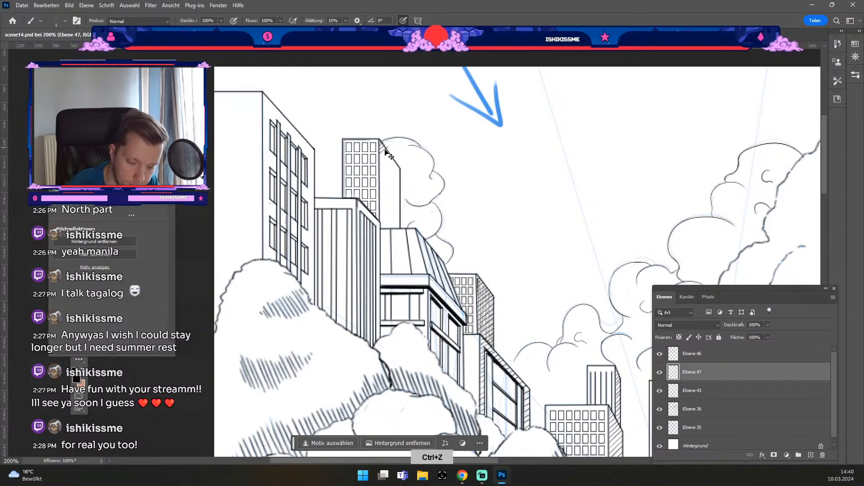
key(ctrl+z)
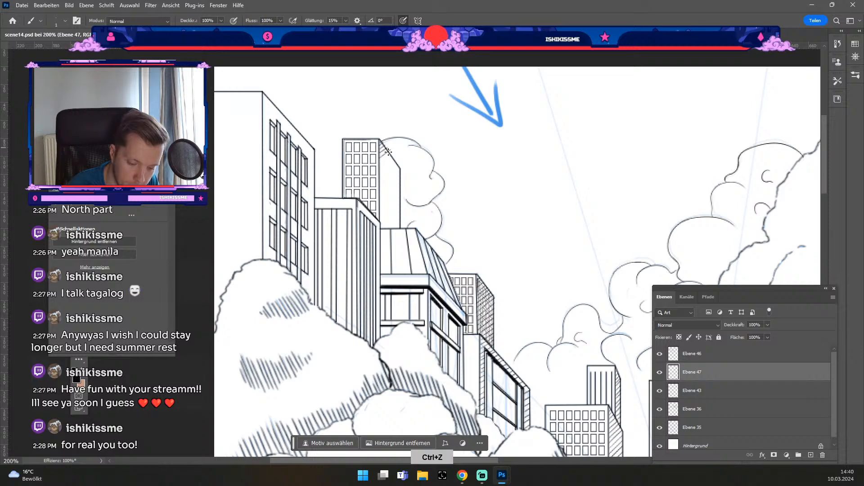
key(ctrl+z)
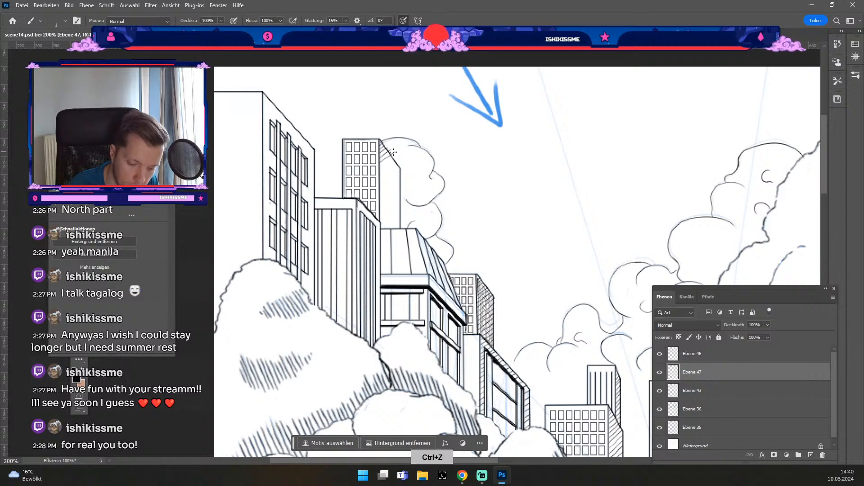
key(ctrl+z)
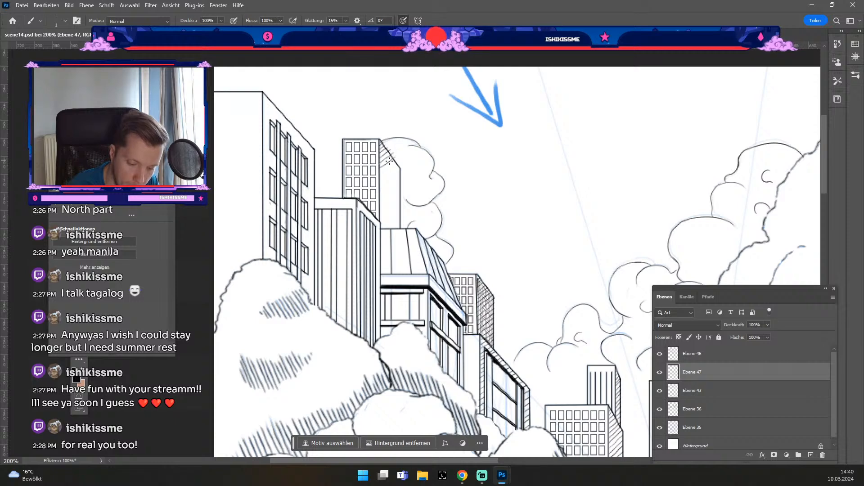
key(ctrl+z)
key(ctrl+z)
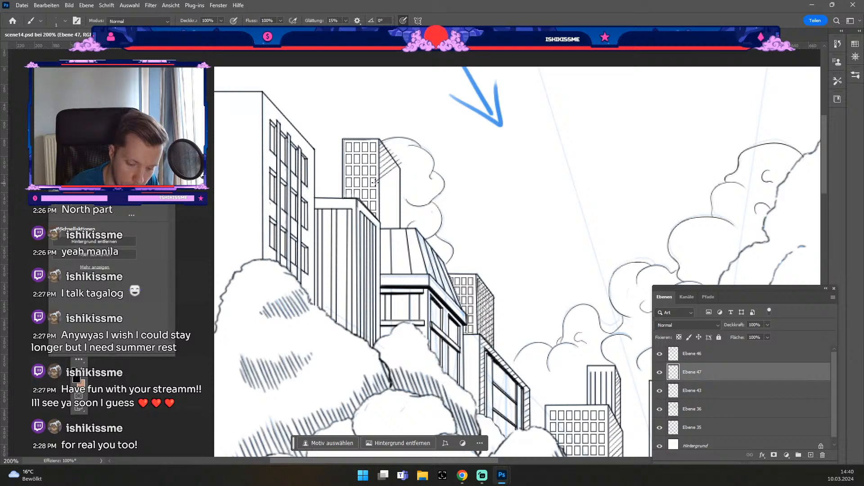
Extend the diagonal hatching down the middle of the rear high-rise's side facade on Ebene 47, undoing and redrawing misplaced strokes.
key(ctrl+z)
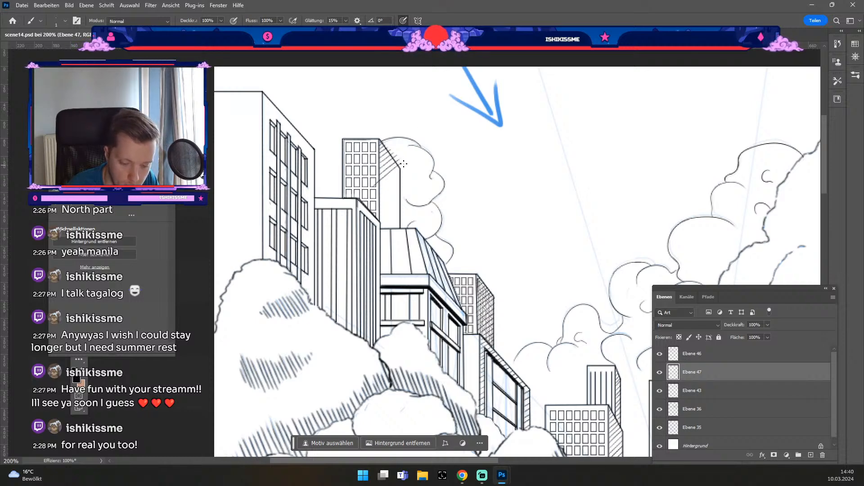
key(ctrl+z)
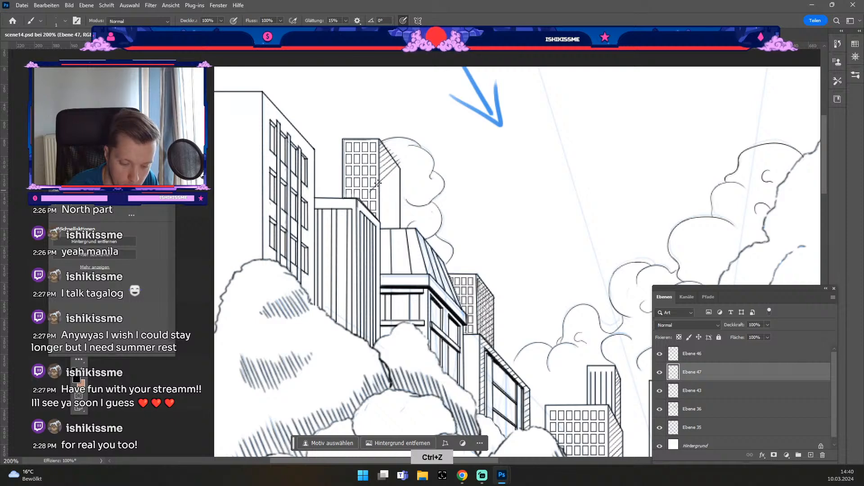
key(ctrl+z)
key(ctrl+z)
drag(396, 174, 370, 200)
key(ctrl+z)
drag(395, 170, 370, 194)
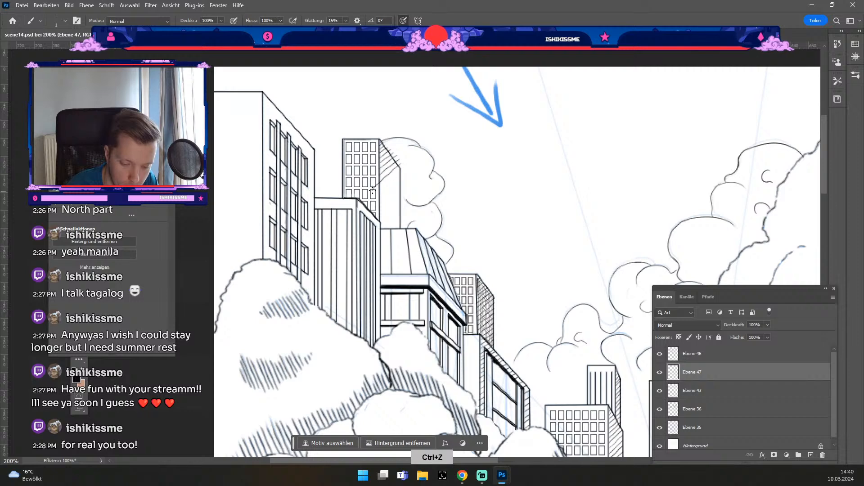
key(ctrl+z)
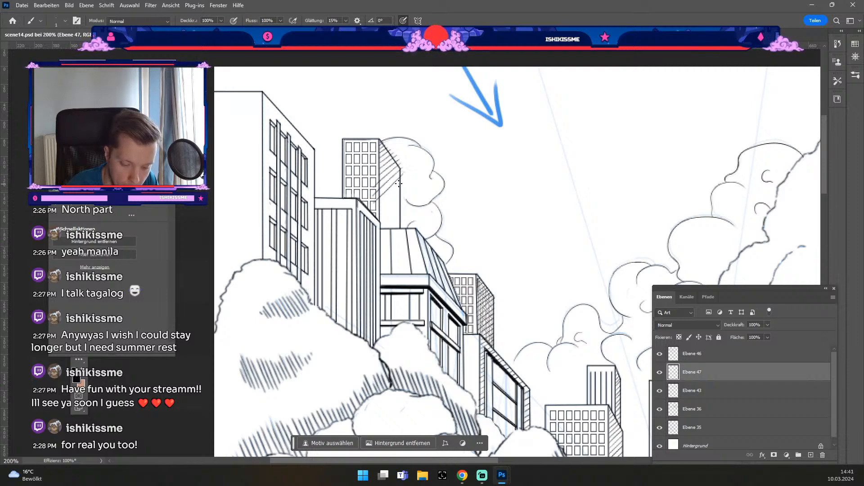
key(ctrl+z)
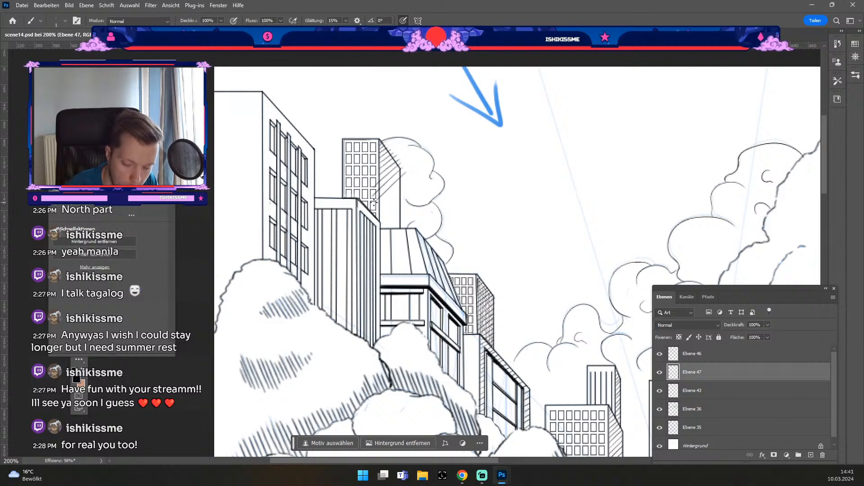
key(ctrl+z)
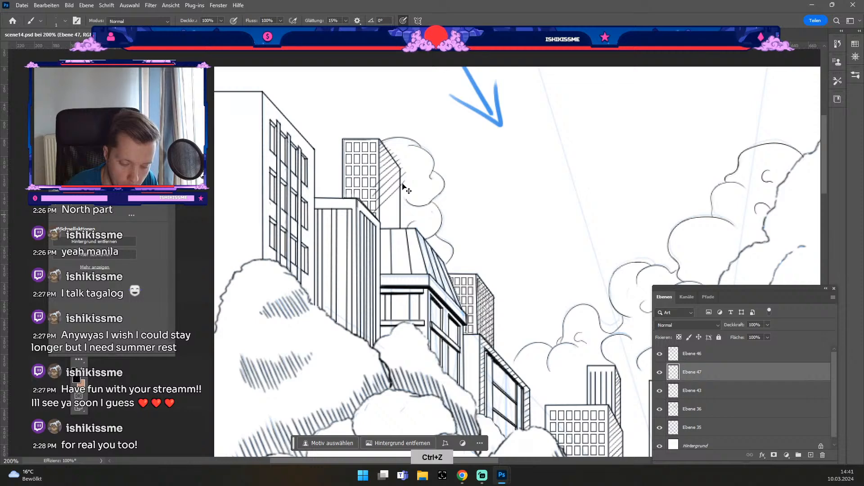
key(ctrl+z)
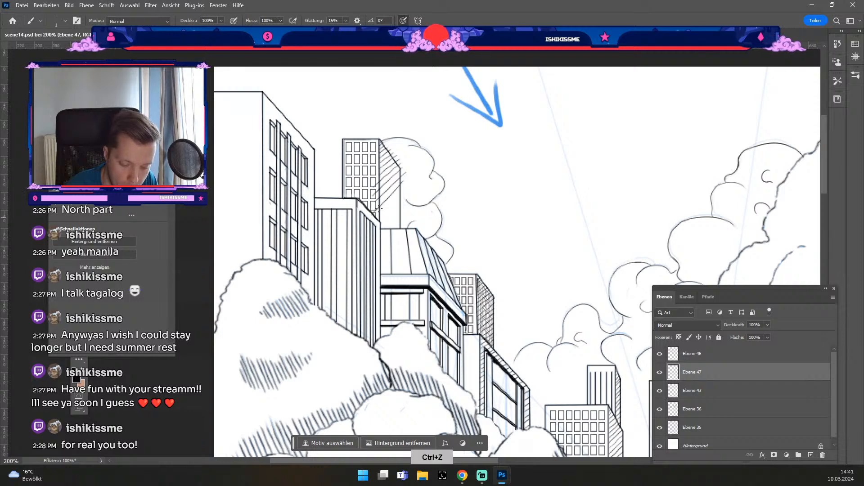
key(ctrl+z)
Raise the brush smoothing to 25% and ink further diagonal hatch lines on the lower part of the rear high-rise's side facade.
click(346, 21)
drag(340, 31, 344, 31)
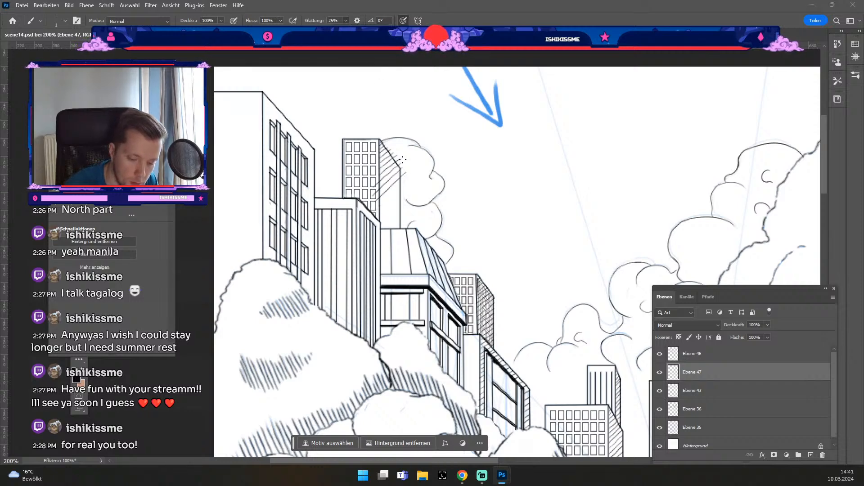
drag(404, 179, 381, 207)
key(ctrl+z)
drag(403, 179, 371, 221)
key(ctrl+z)
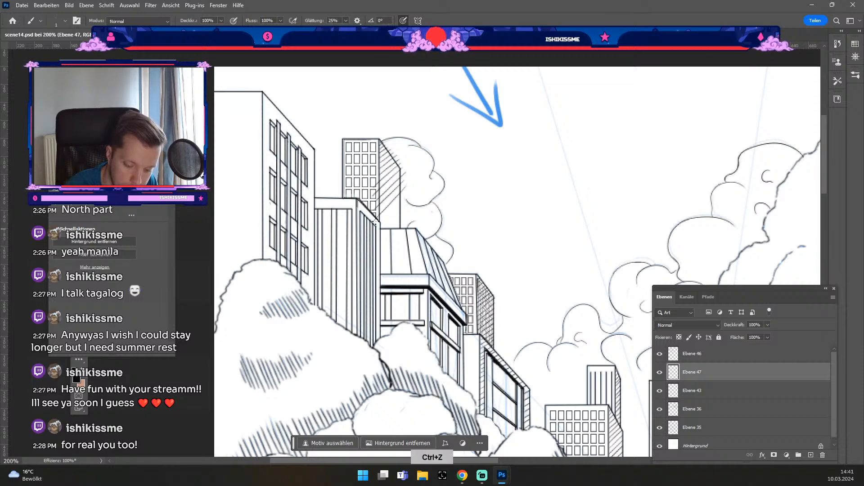
key(ctrl+z)
drag(406, 187, 372, 221)
key(ctrl+z)
drag(409, 185, 375, 217)
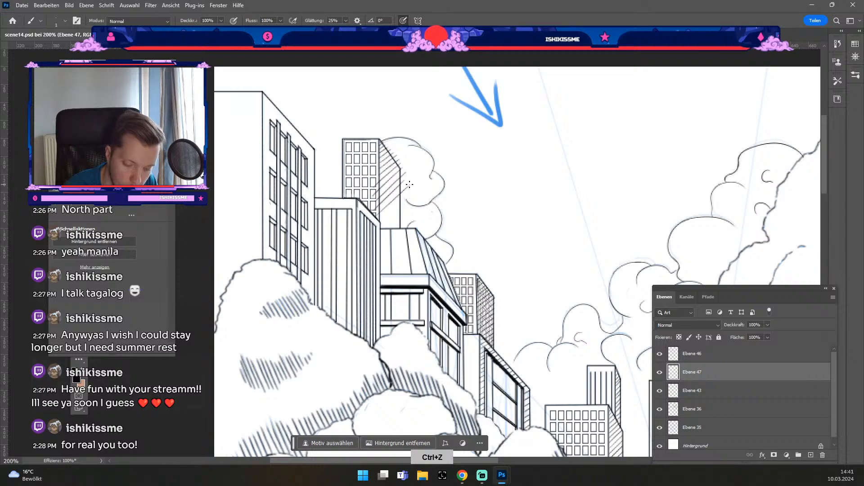
Tilt the canvas about 15° and ink the remaining diagonal hatch lines at the base of the rear high-rise's side facade.
key(r)
drag(409, 184, 486, 139)
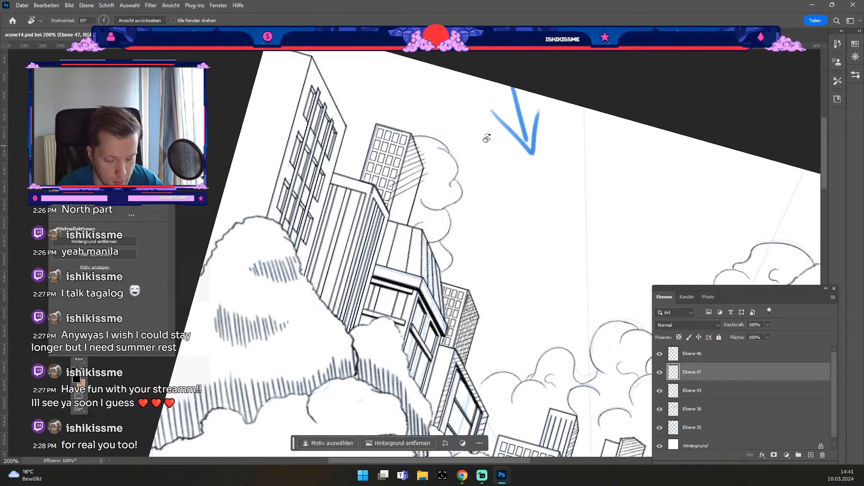
key(b)
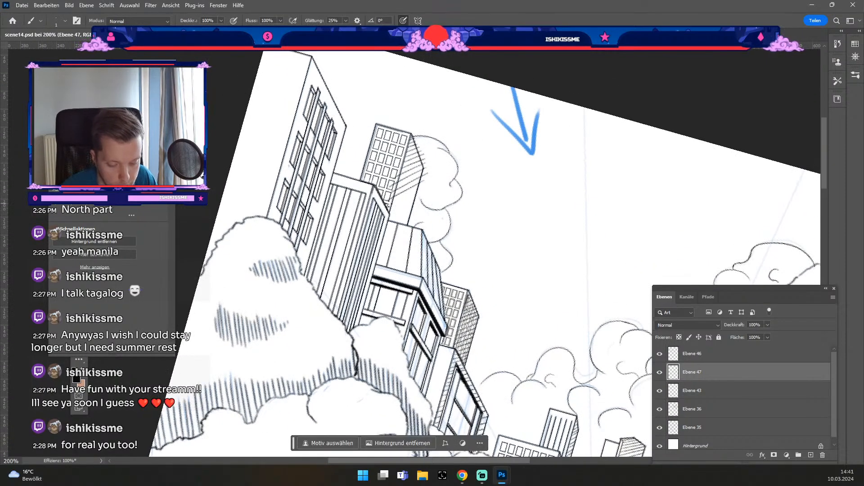
drag(399, 199, 427, 183)
key(ctrl+z)
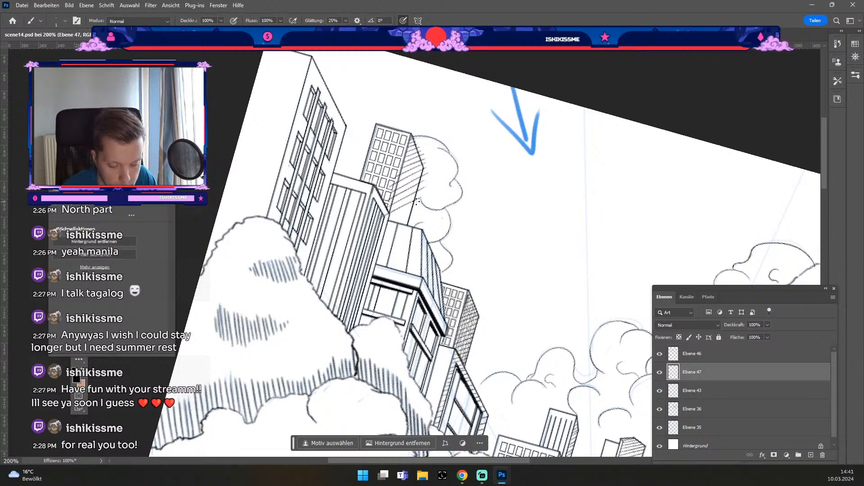
key(ctrl+z)
mouse_move(388, 220)
mouse_down()
mouse_move(418, 202)
mouse_move(395, 225)
mouse_up()
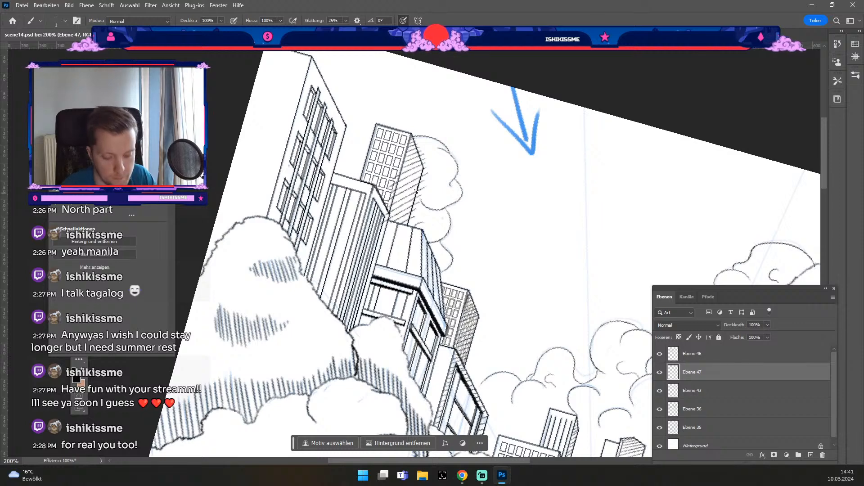
Erase the hatch line ends that overshoot the edges of the rear high-rise's side facade.
key(e)
key(numbersign)
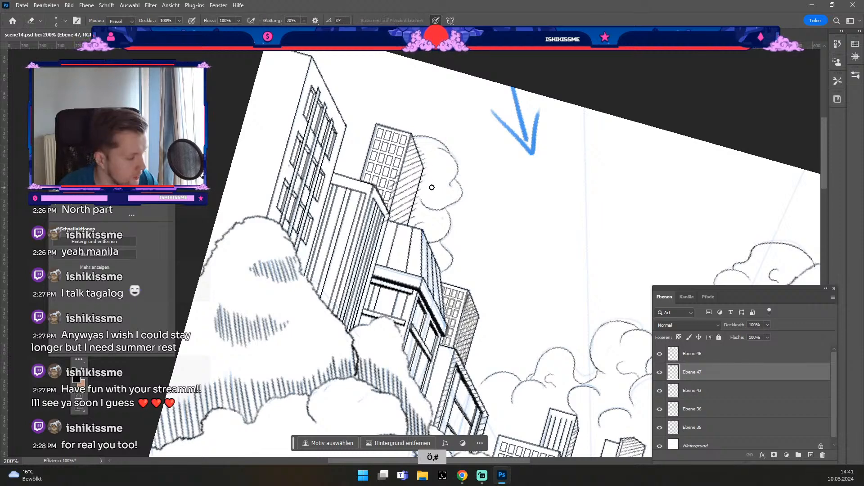
key(Escape)
drag(404, 171, 401, 221)
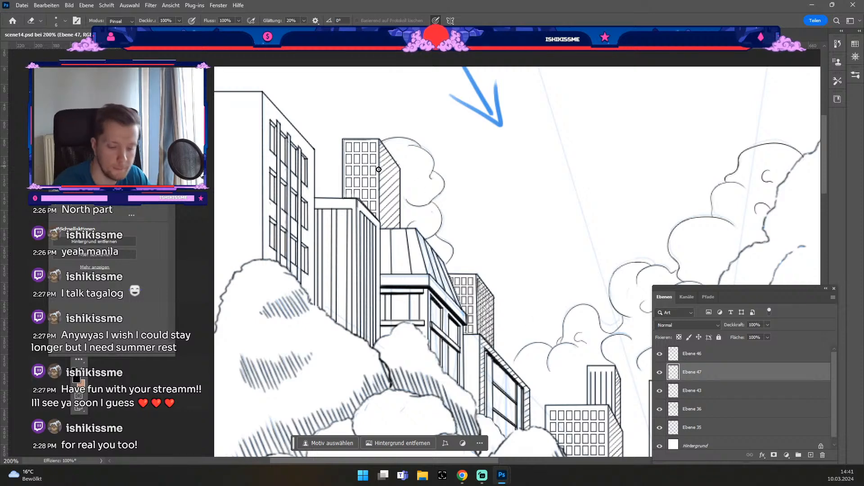
key(ctrl+z)
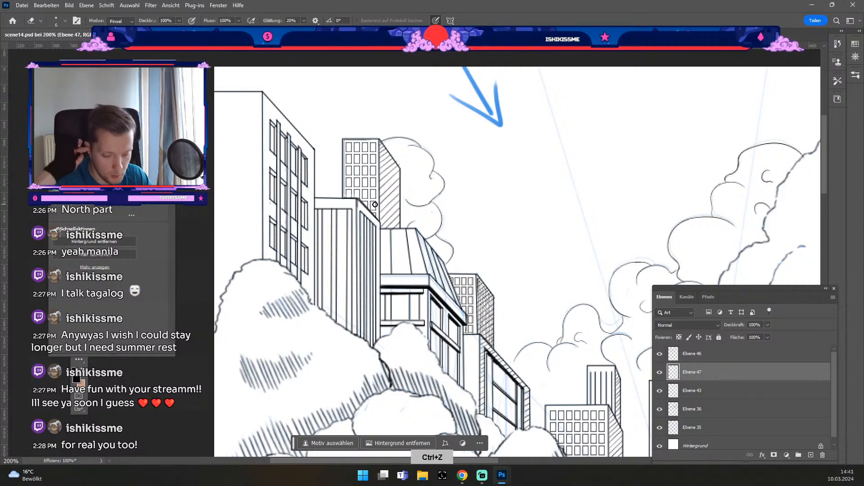
key(ö)
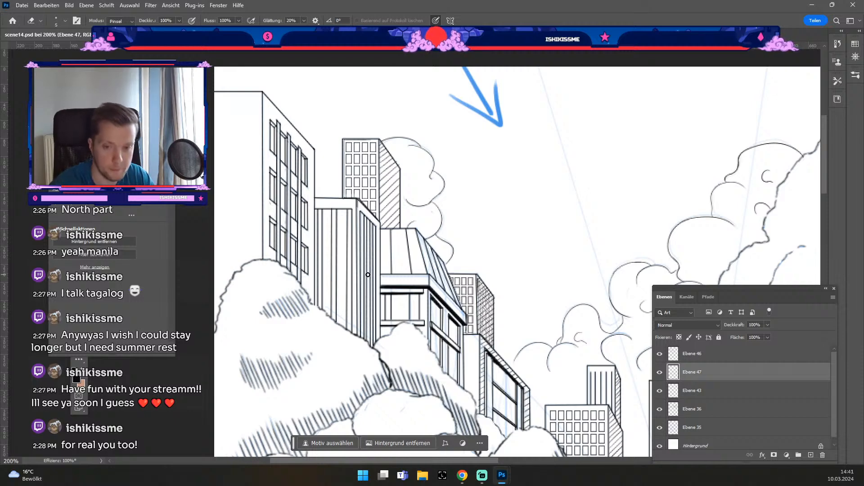
Ink thin seam lines on the front of the sloped roof below the rear high-rise.
key(b)
key(space)
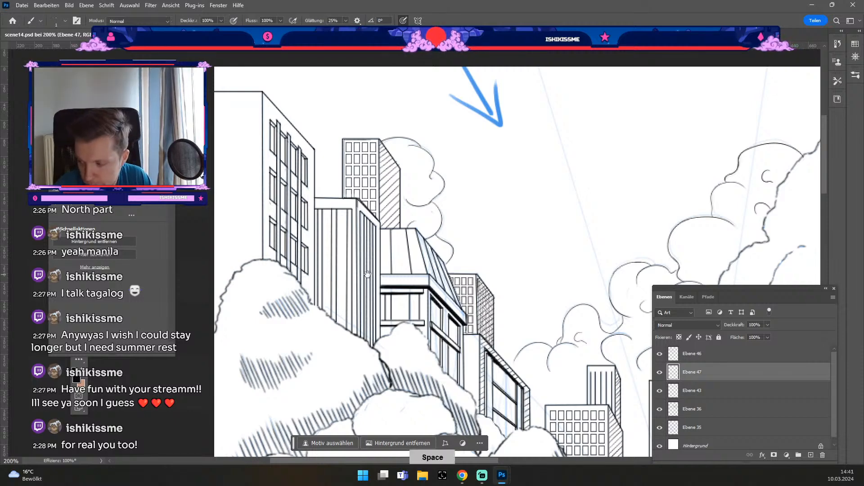
drag(477, 259, 510, 206)
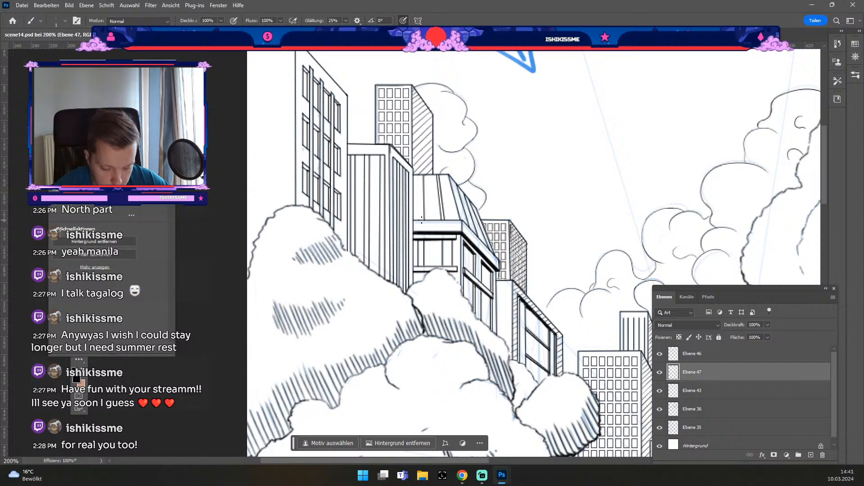
drag(421, 220, 421, 174)
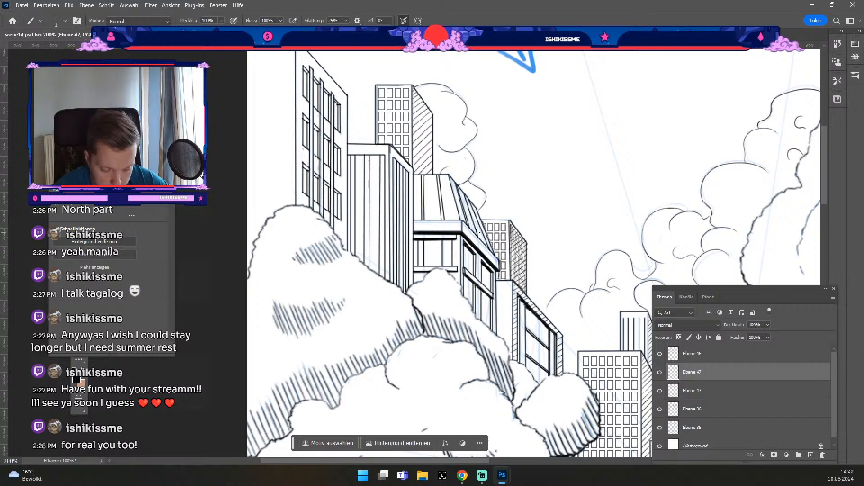
key(ctrl+t)
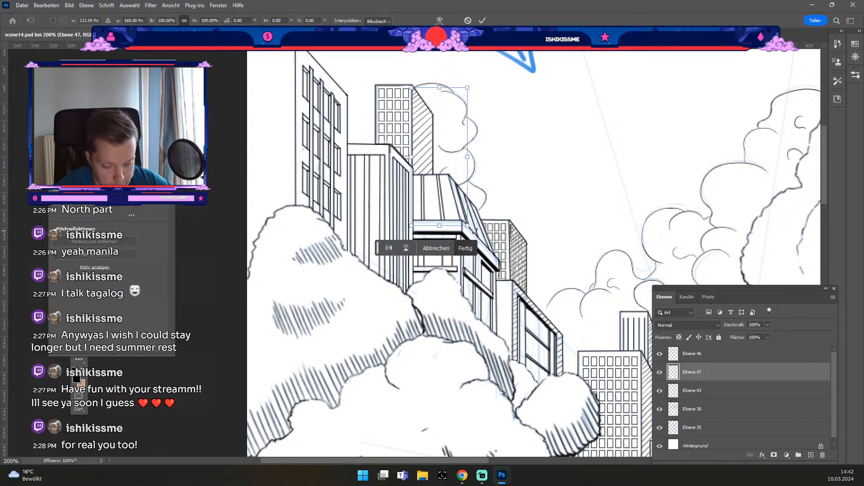
key(Return)
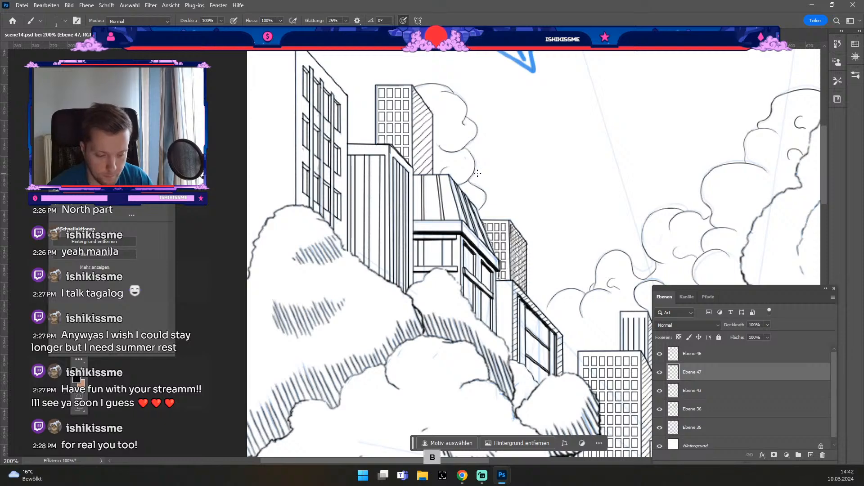
Merge layer Ebene 46 down into Ebene 47 and check the combined building lines by toggling the layer's visibility.
key(ctrl+minus)
key(ctrl+plus)
key(ctrl+minus)
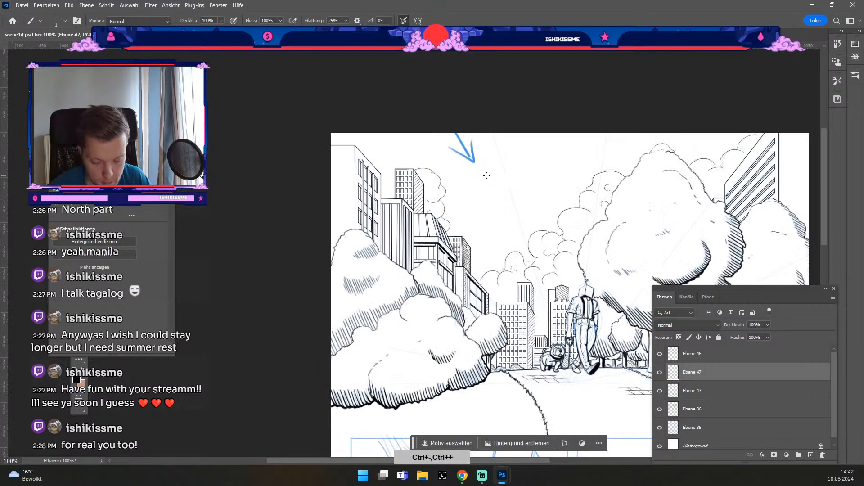
key(space)
drag(571, 232, 542, 191)
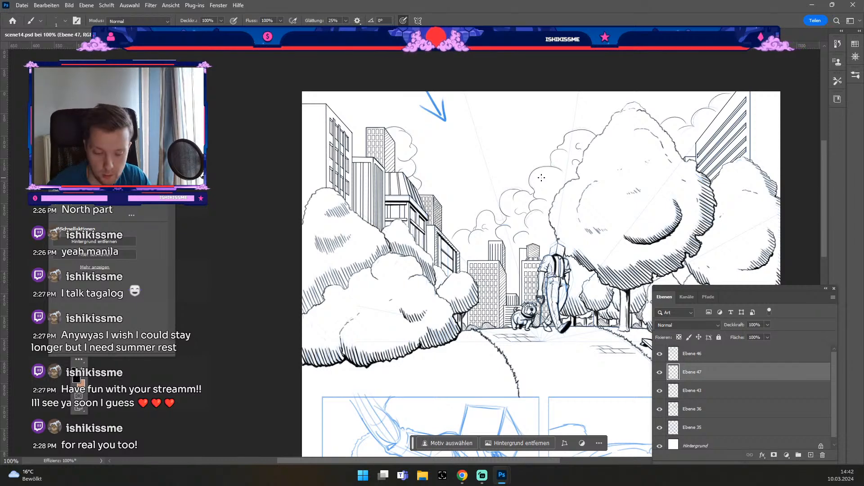
key(ctrl+plus)
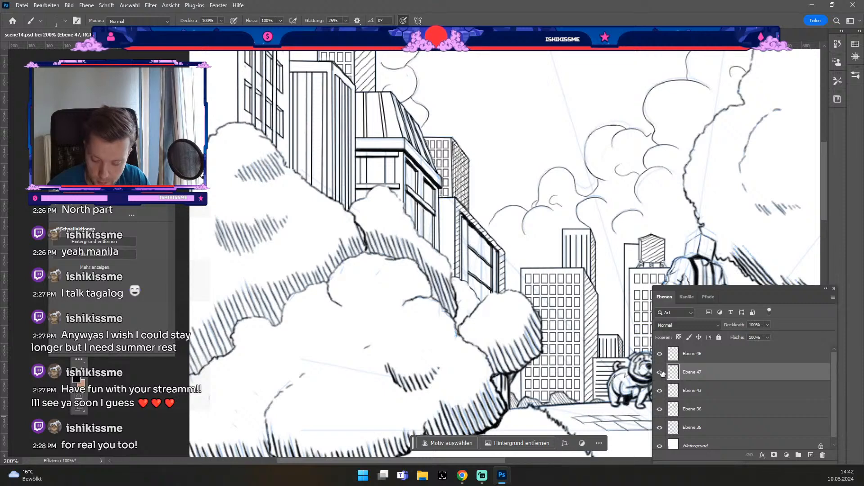
click(659, 354)
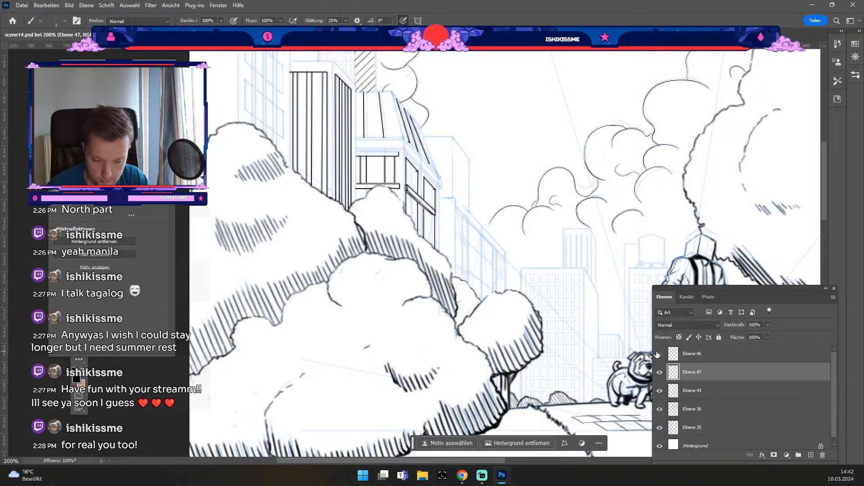
click(659, 354)
click(710, 360)
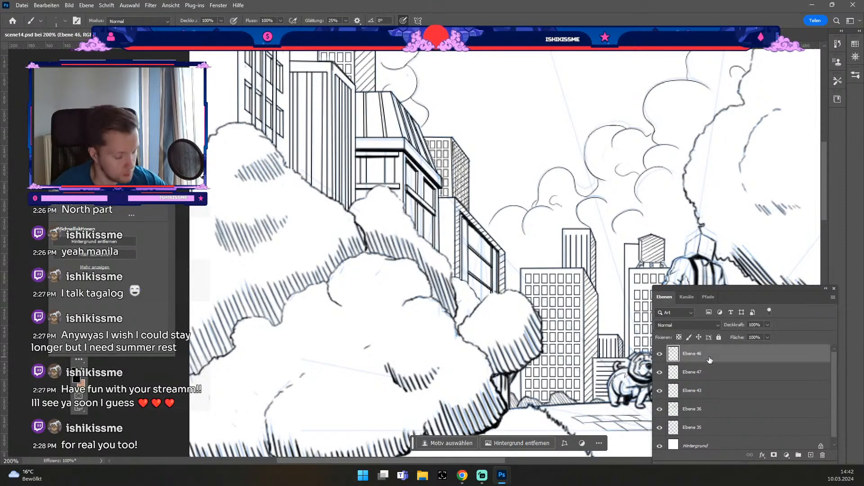
key(ctrl+e)
click(750, 370)
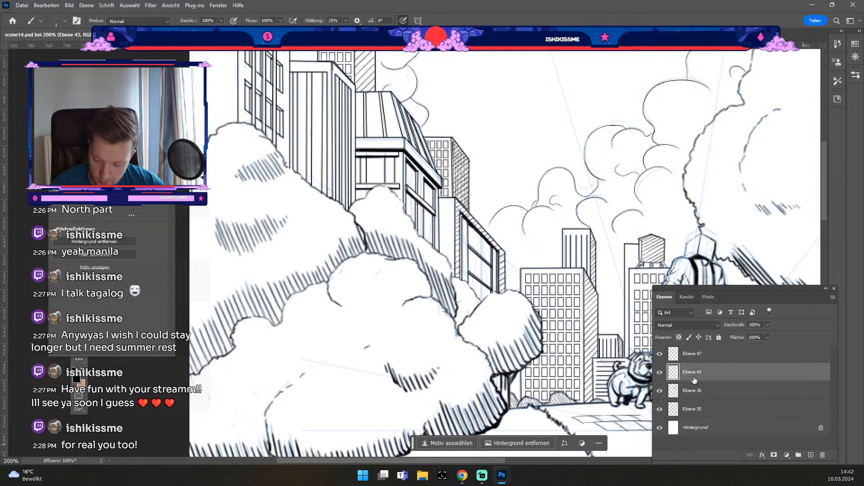
click(660, 355)
click(660, 354)
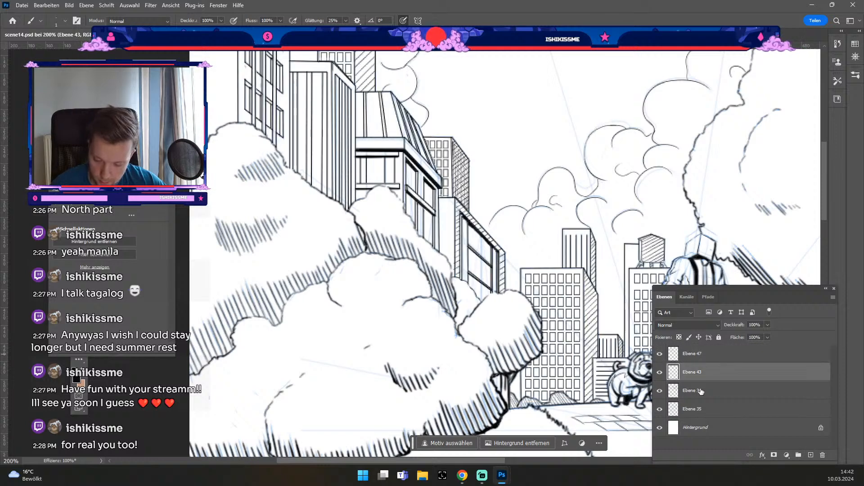
Add a new layer above Ebene 43, ink diagonal hatching on the sloped roof's side face, and clean up stray strokes.
click(810, 454)
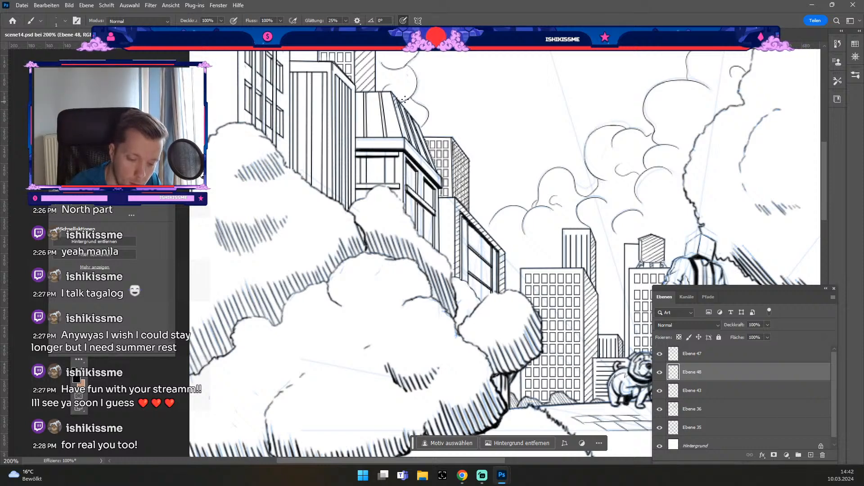
key(ctrl+z)
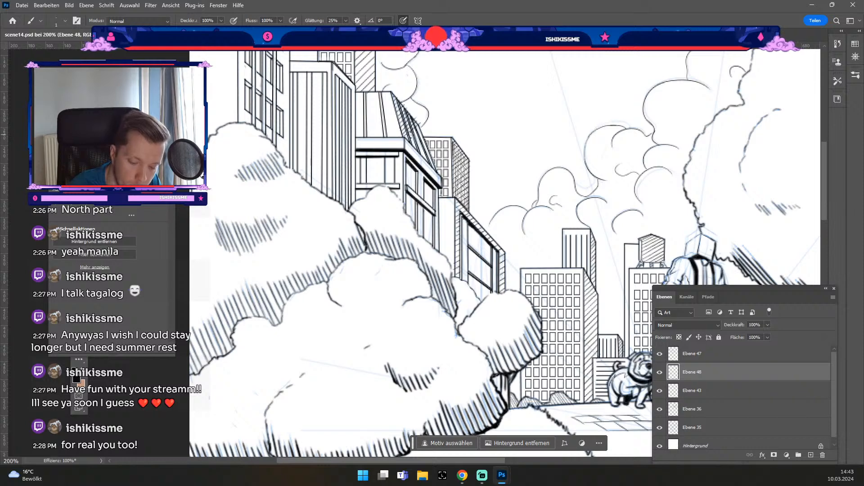
key(ctrl+z)
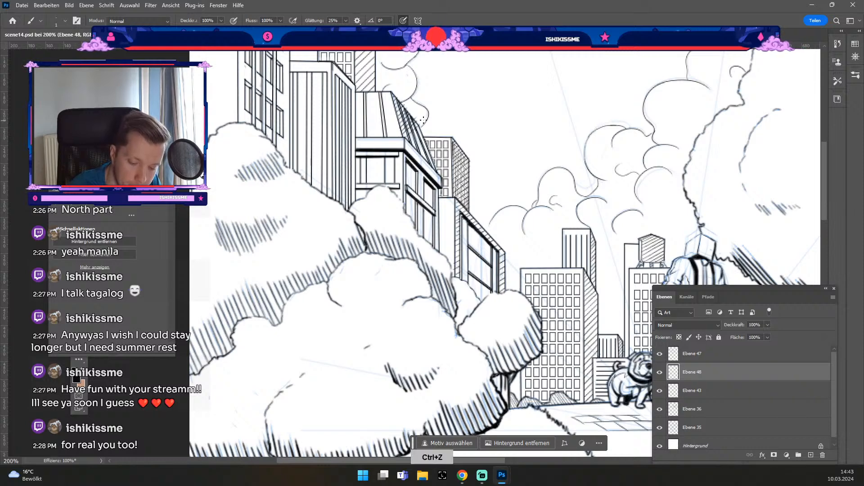
key(ctrl+z)
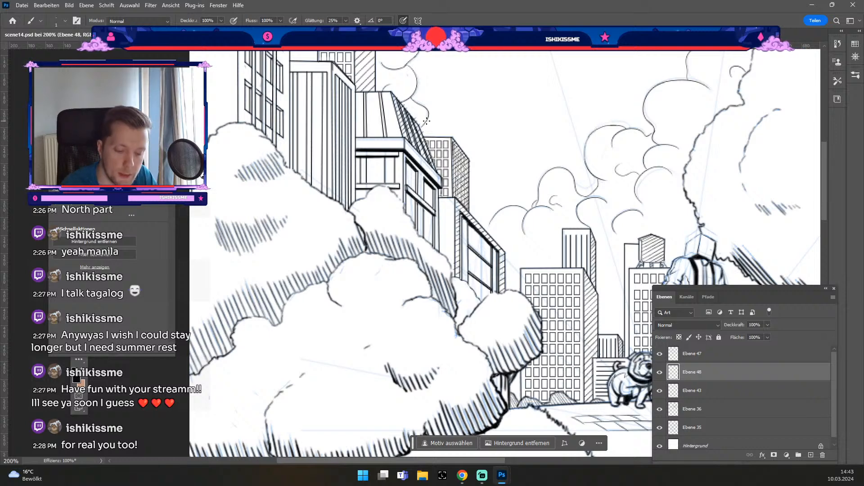
key(e)
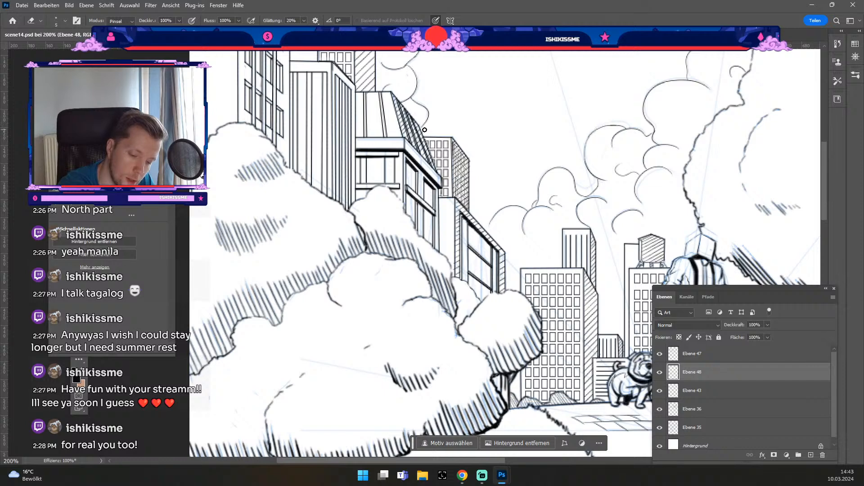
key(ctrl+z)
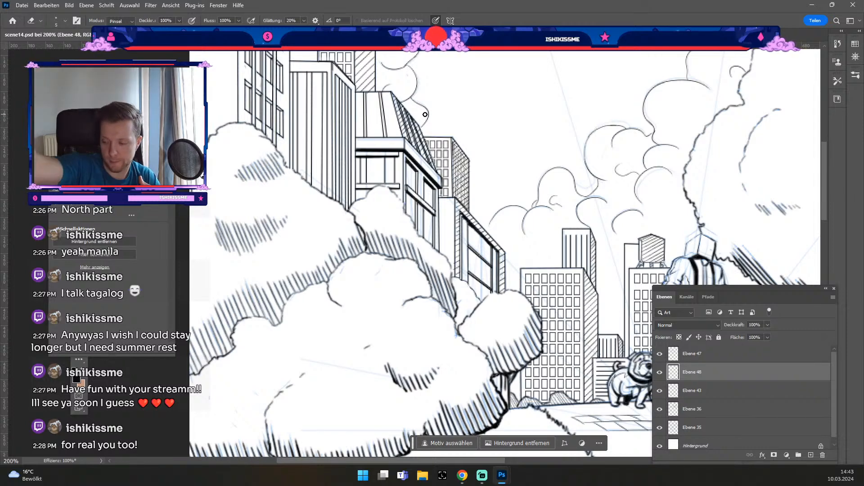
key(b)
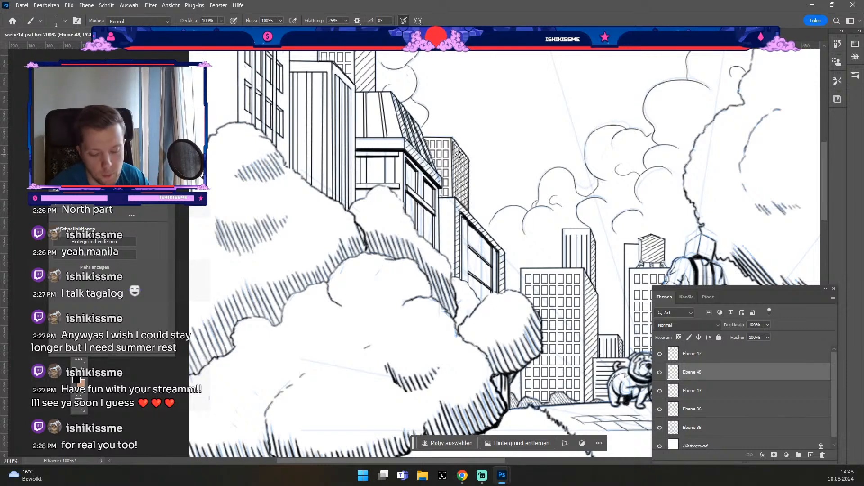
key(b)
Add a new layer above Ebene 43 and ink diagonal hatching on the upper side facade below the sloped roof, undoing misplaced strokes.
click(769, 393)
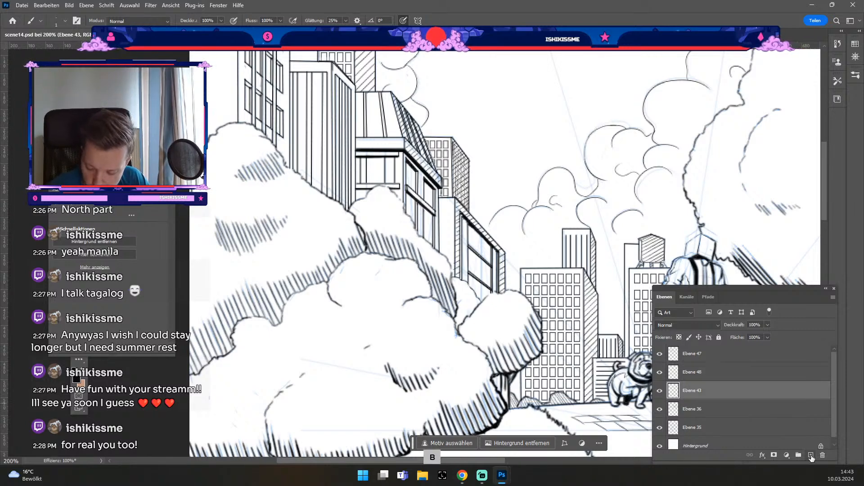
click(810, 454)
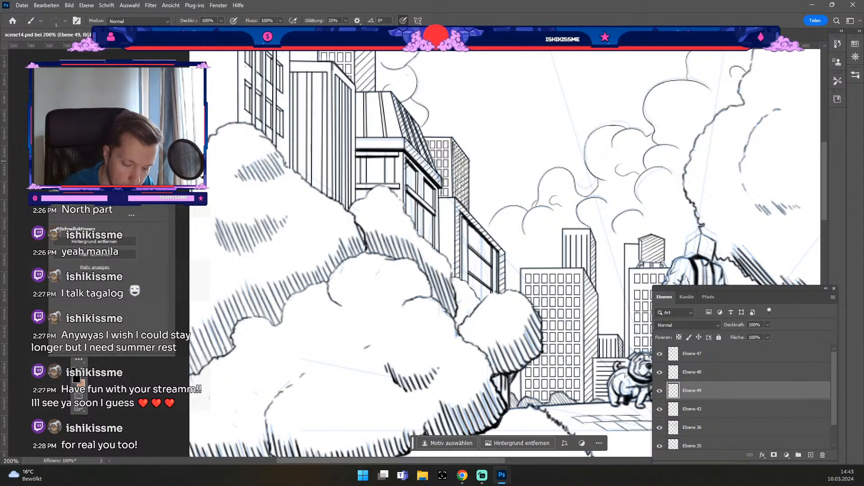
key(ctrl+z)
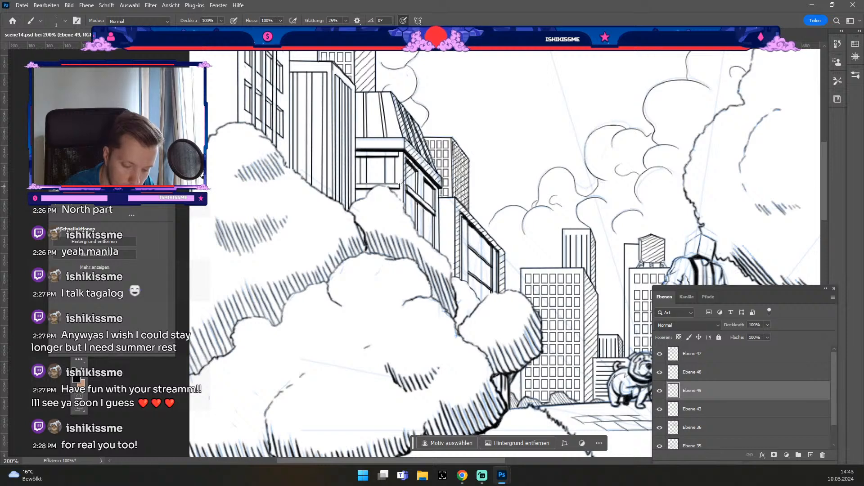
key(ctrl+z)
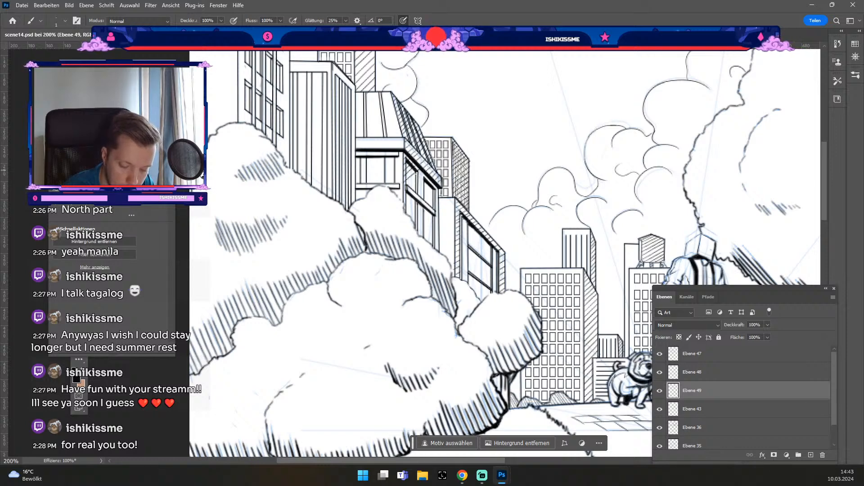
key(ctrl+z)
key(ctrl+z)
key(ctrl+z)
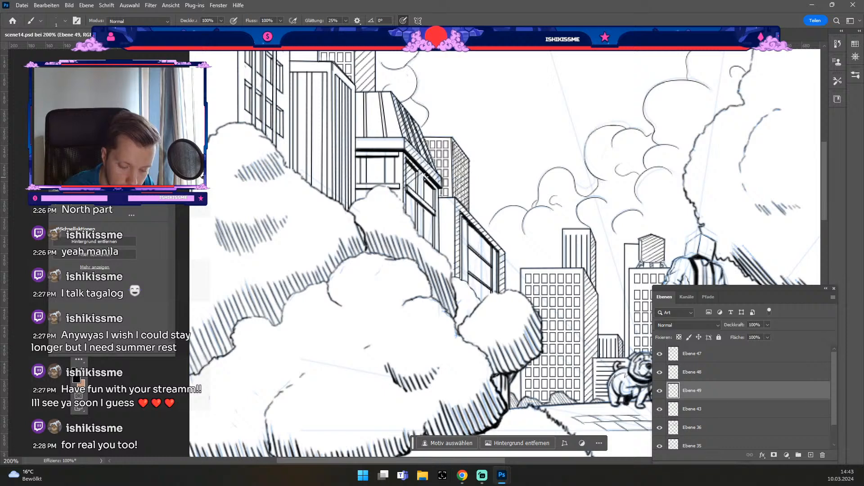
key(ctrl+z)
key(ctrl+z)
key(ctrl+z)
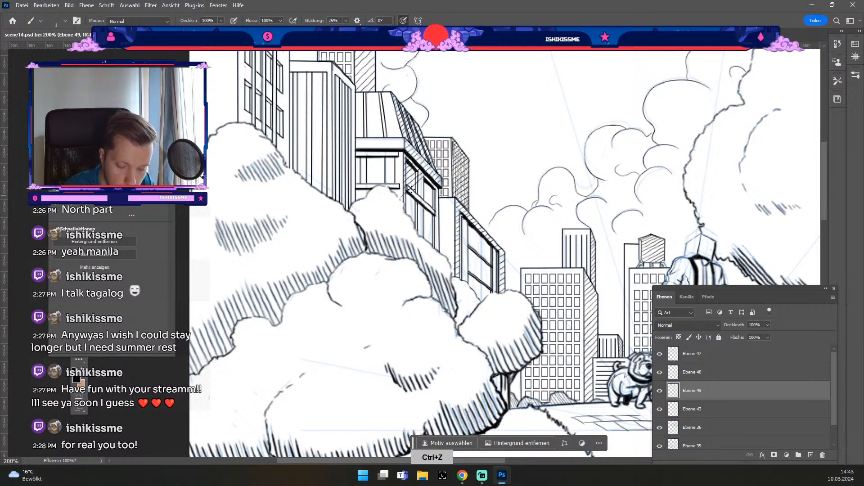
key(ctrl+z)
key(ctrl+z)
key(ctrl+z)
key(ctrl+z)
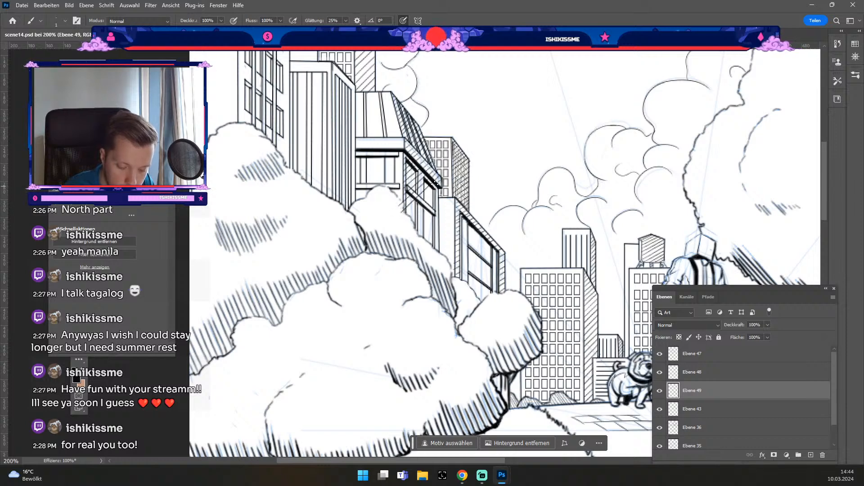
Continue the diagonal hatching down the side facade below the sloped roof to the treetops.
drag(438, 187, 402, 223)
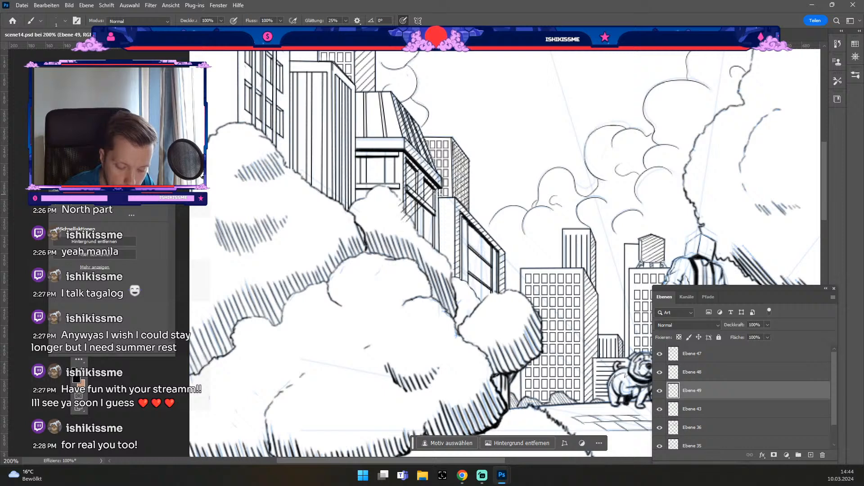
drag(438, 194, 404, 230)
drag(441, 194, 412, 229)
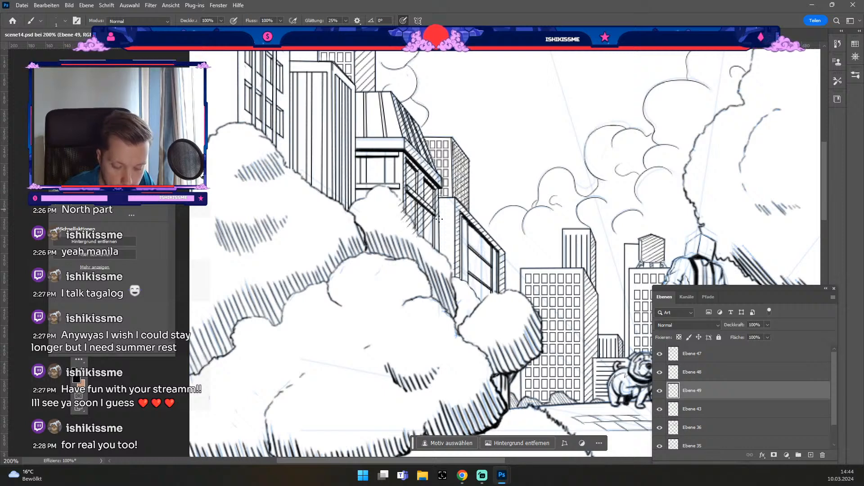
key(ctrl+z)
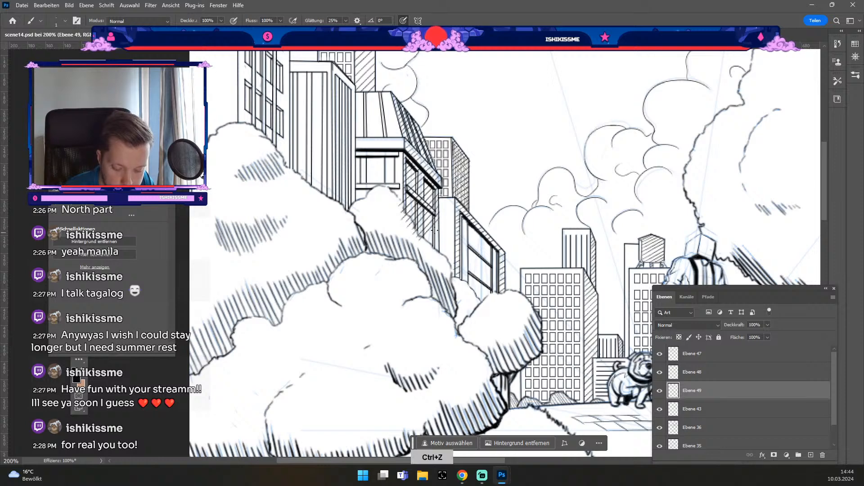
drag(436, 227, 423, 246)
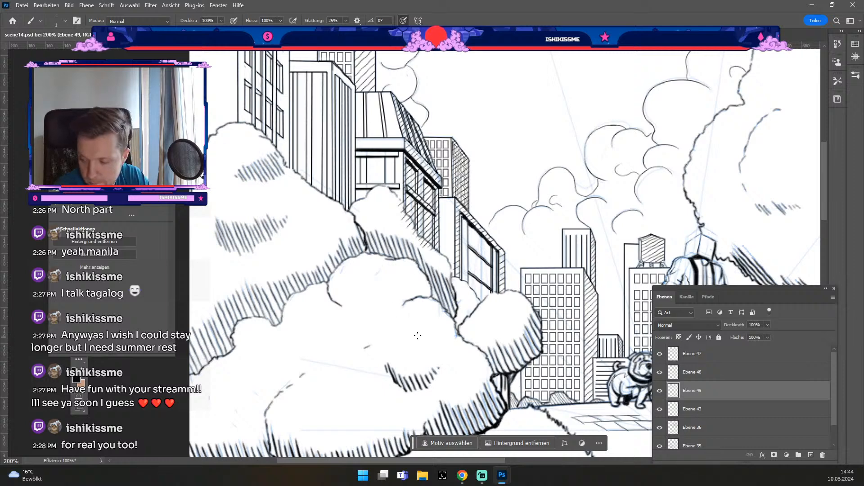
Erase the hatch line ends that overshoot the treetops and facade edges, adjusting the eraser size for the finer spots.
key(e)
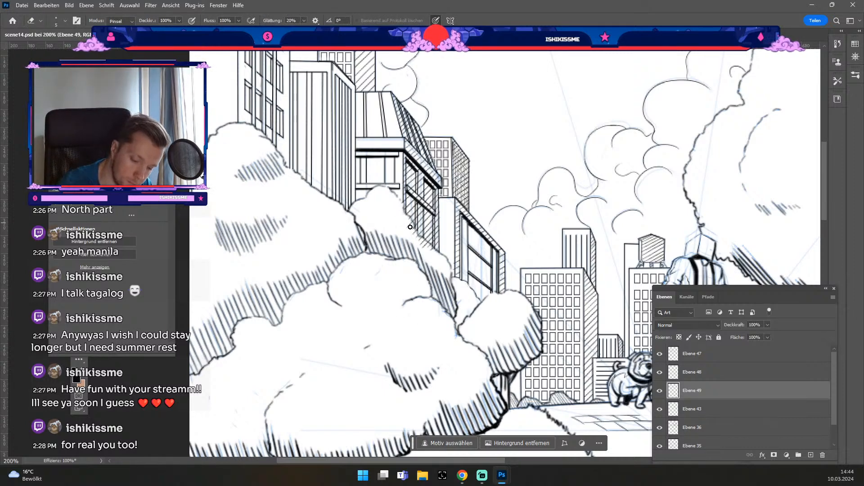
key(numbersign)
key(numbersign)
drag(421, 242, 432, 251)
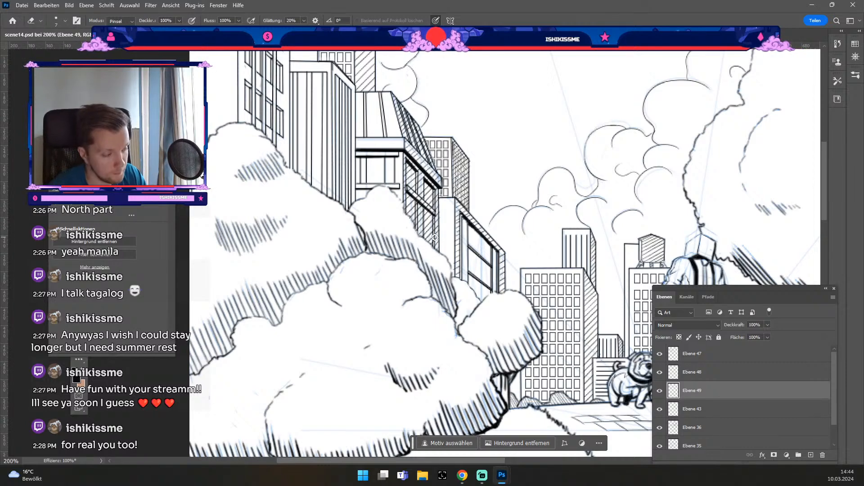
key(e)
key(odiaeresis)
key(odiaeresis)
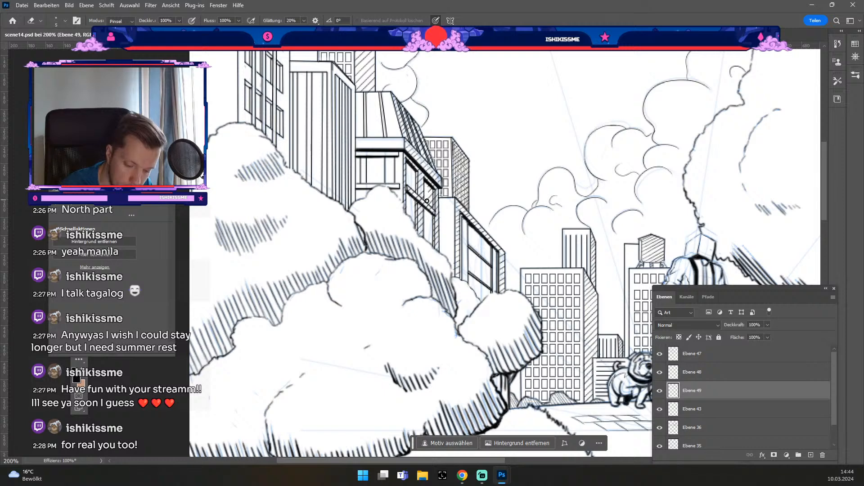
key(odiaeresis)
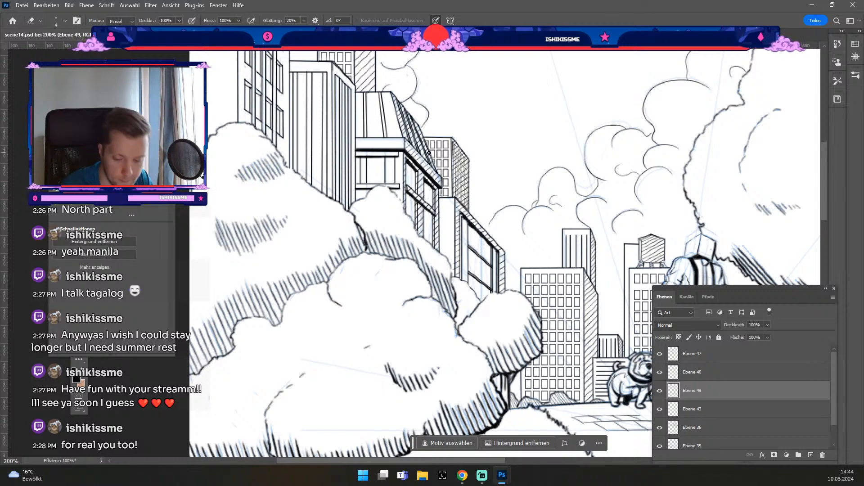
Check the new facade hatching by toggling Ebene 49's visibility, and merge layer Ebene 48 down into it.
key(ctrl+minus)
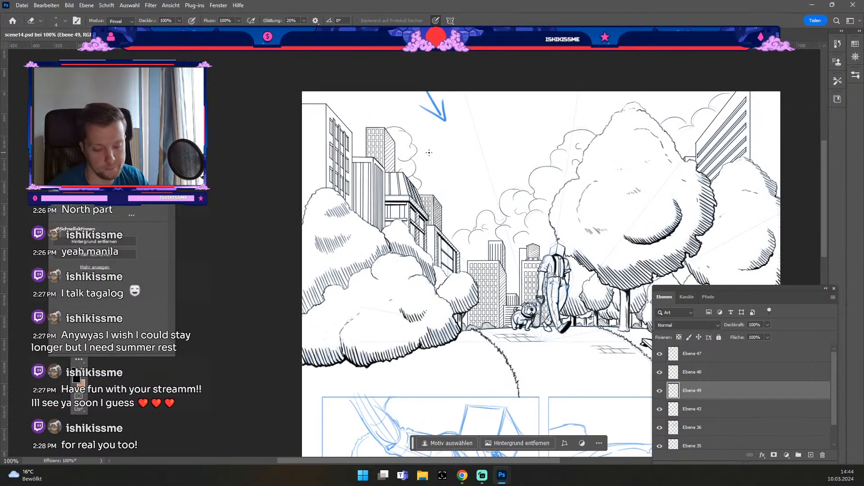
key(ctrl+plus)
key(b)
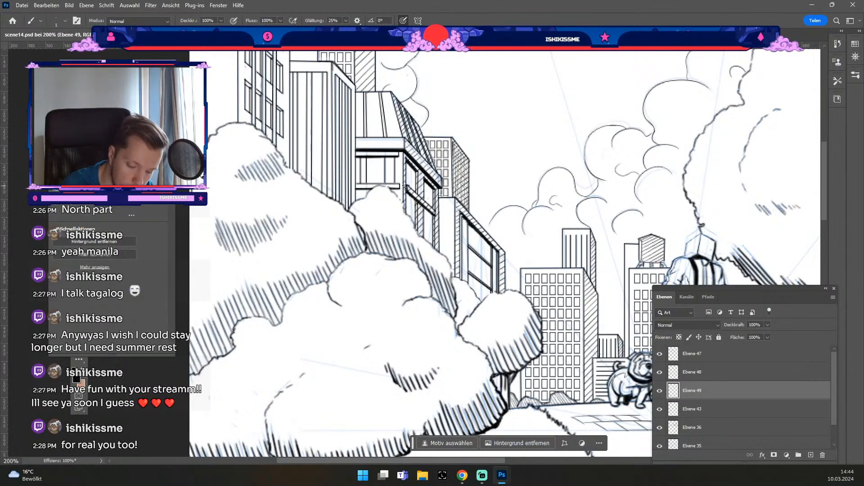
drag(370, 165, 385, 231)
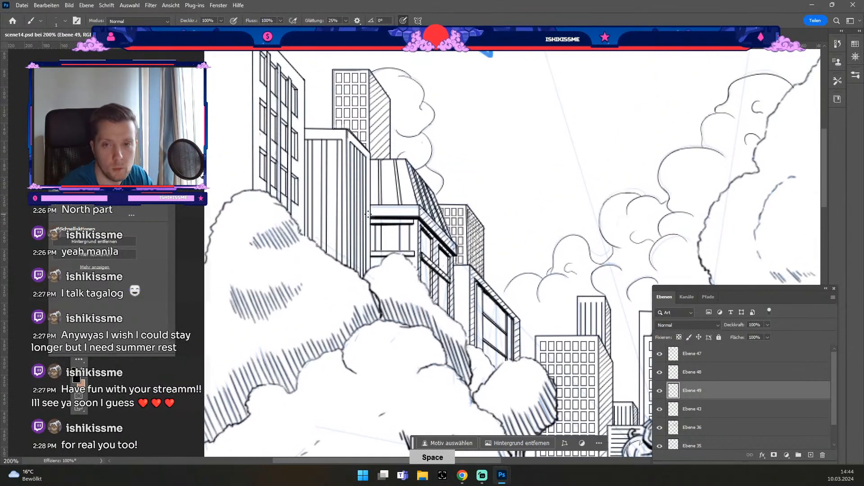
key(b)
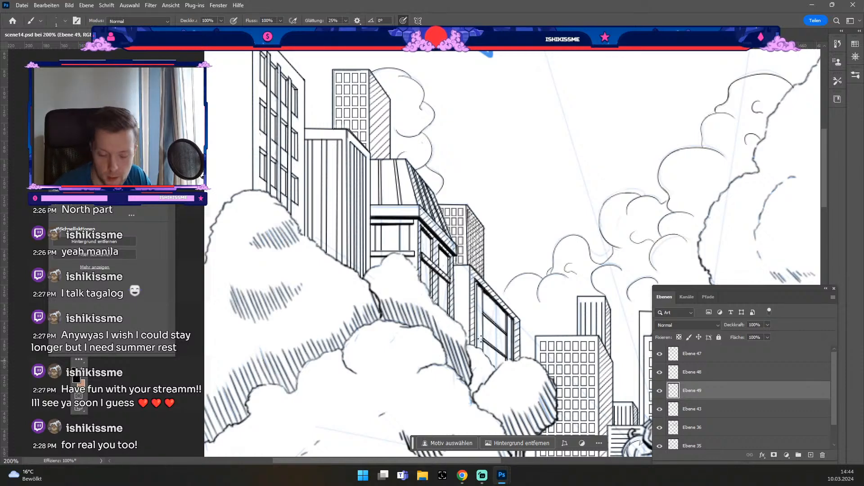
drag(335, 153, 338, 174)
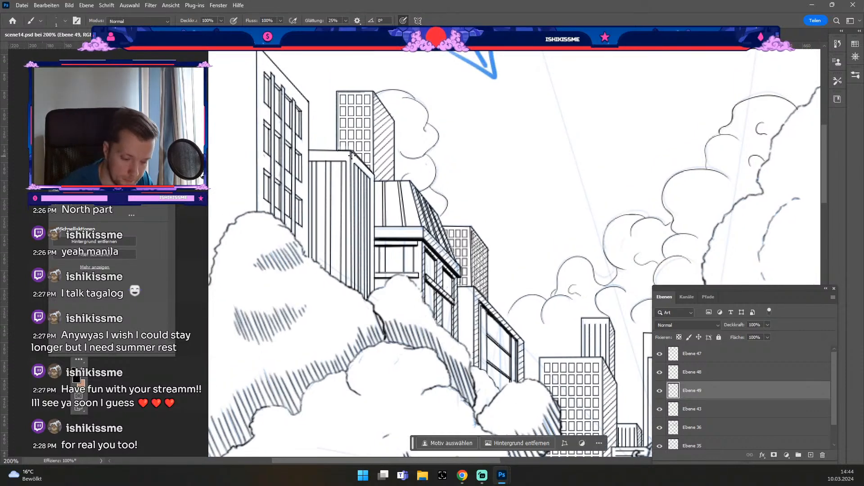
click(660, 391)
click(660, 391)
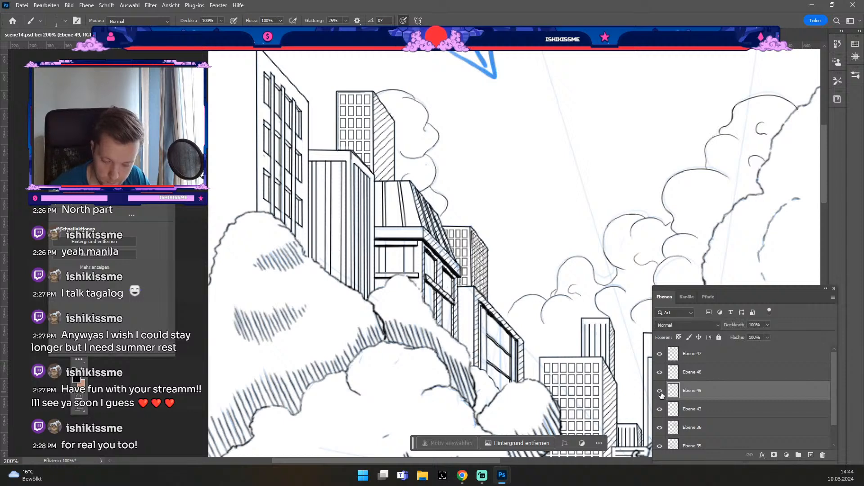
click(698, 374)
key(ctrl+e)
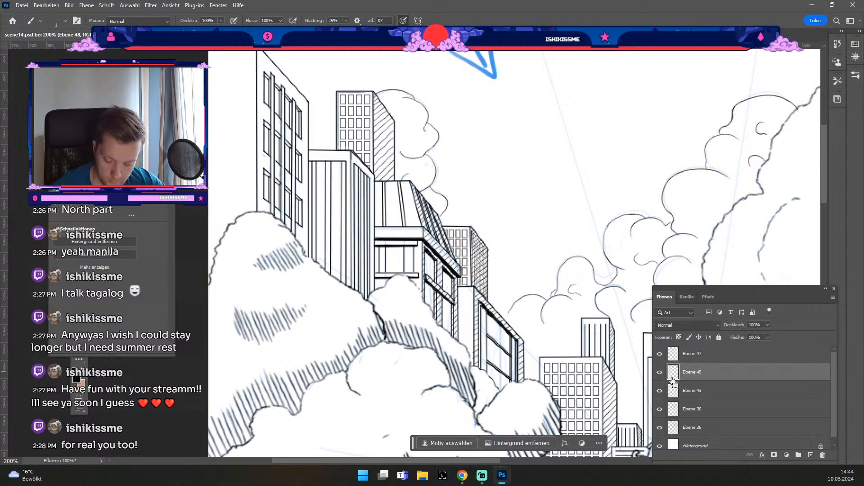
Check the building outlines by toggling Ebene 47's visibility, and merge that layer down into Ebene 49.
click(660, 354)
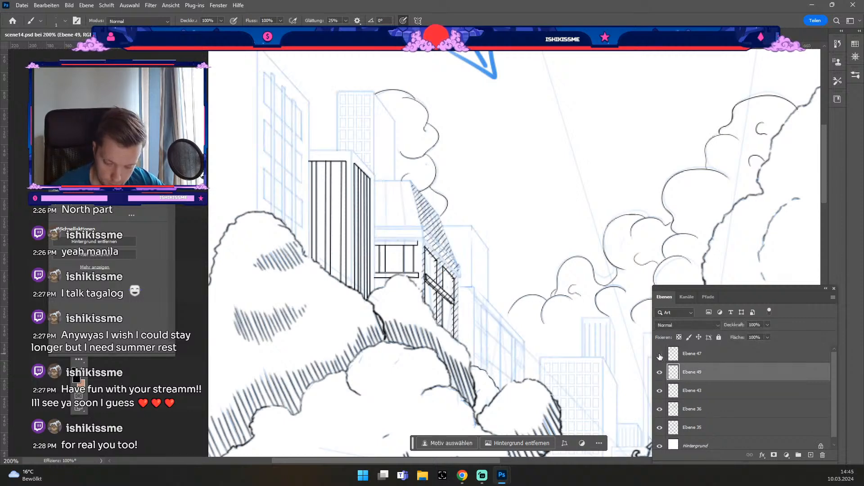
click(660, 354)
click(706, 360)
key(ctrl+e)
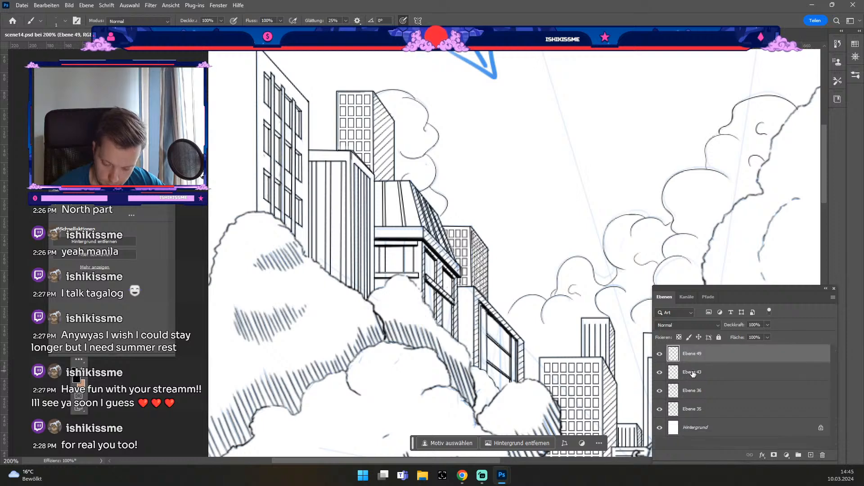
Add a new layer above Ebene 43 and ink diagonal hatching on the upper side face of the vertically striped building, undoing misplaced strokes.
click(726, 376)
click(810, 455)
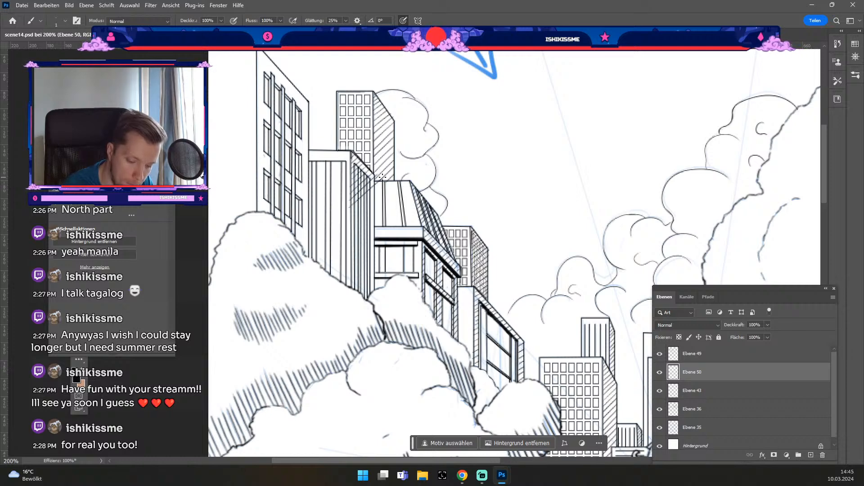
drag(347, 217, 381, 189)
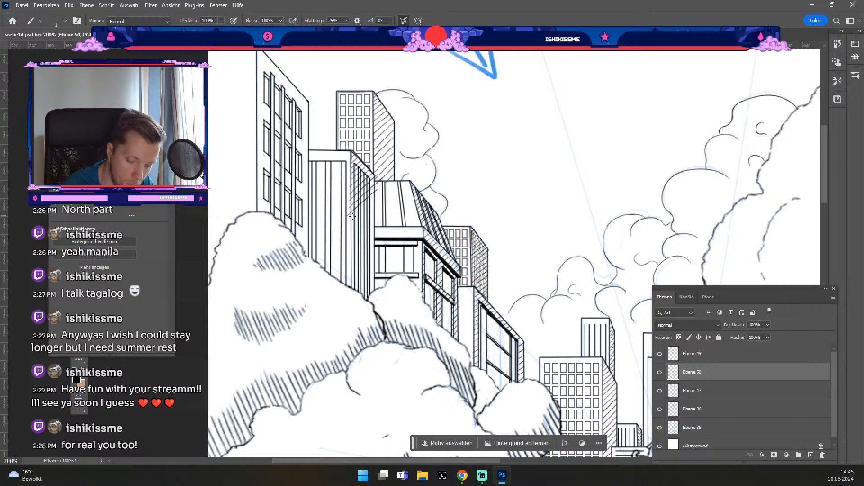
drag(346, 223, 379, 194)
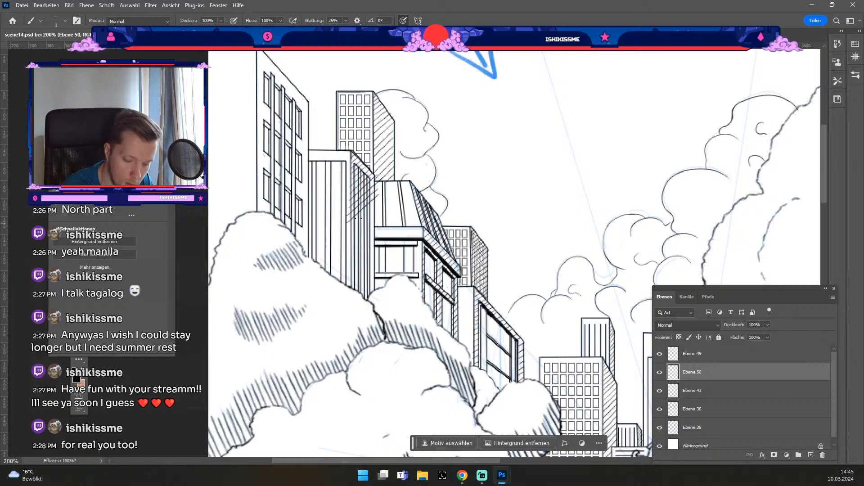
drag(347, 228, 379, 200)
key(ctrl+z)
drag(347, 229, 379, 201)
key(ctrl+z)
drag(348, 229, 379, 201)
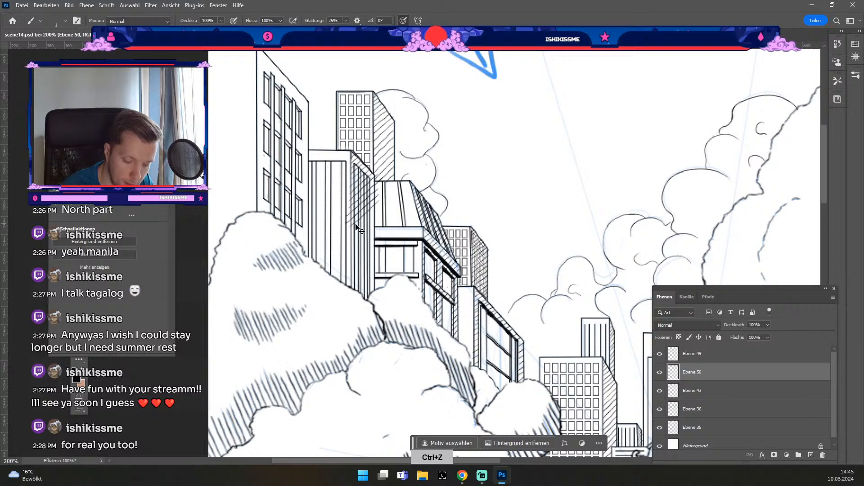
key(ctrl+z)
drag(346, 229, 378, 203)
key(ctrl+z)
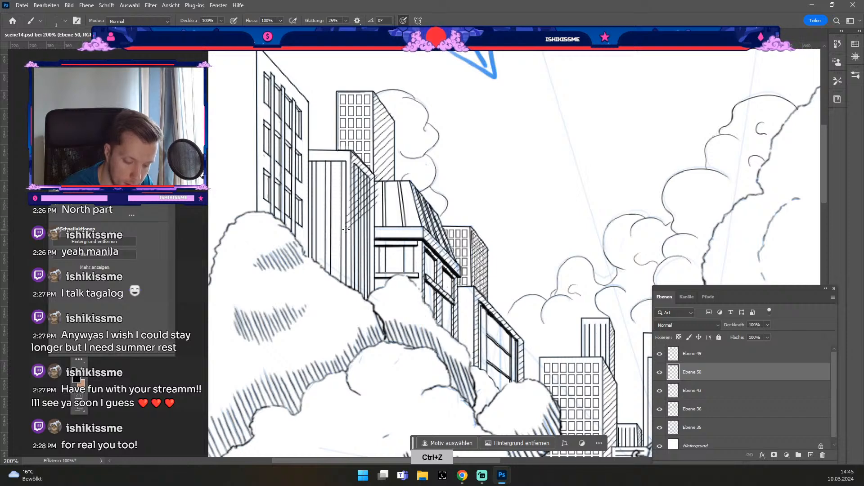
Ink diagonal hatching down the rest of the striped building's side face to the treetop, undoing misplaced strokes.
drag(380, 216, 341, 248)
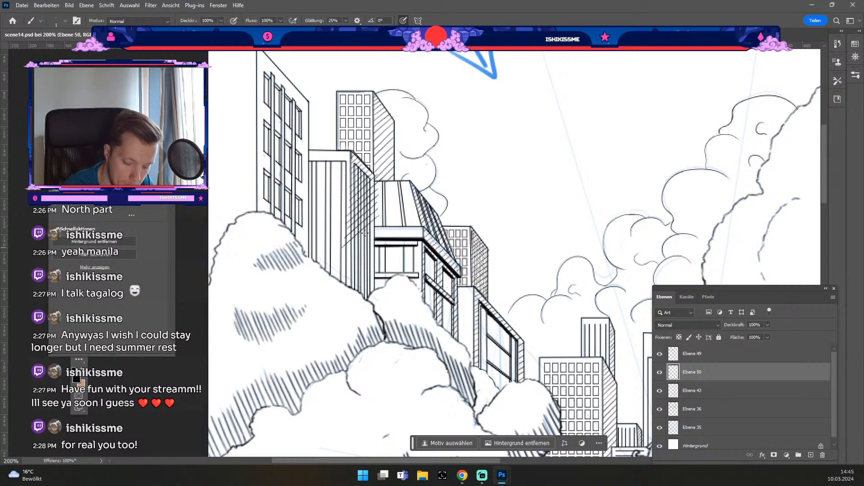
drag(380, 224, 338, 258)
key(ctrl+z)
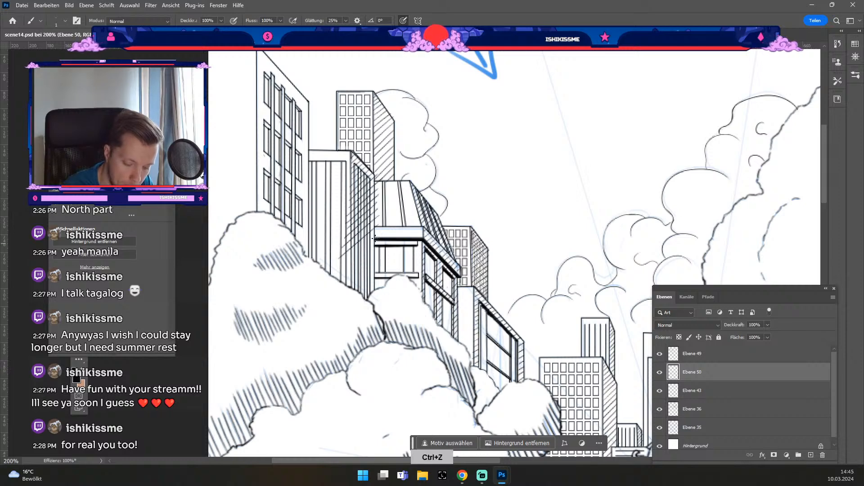
key(ctrl+z)
key(ctrl+z)
drag(378, 224, 338, 262)
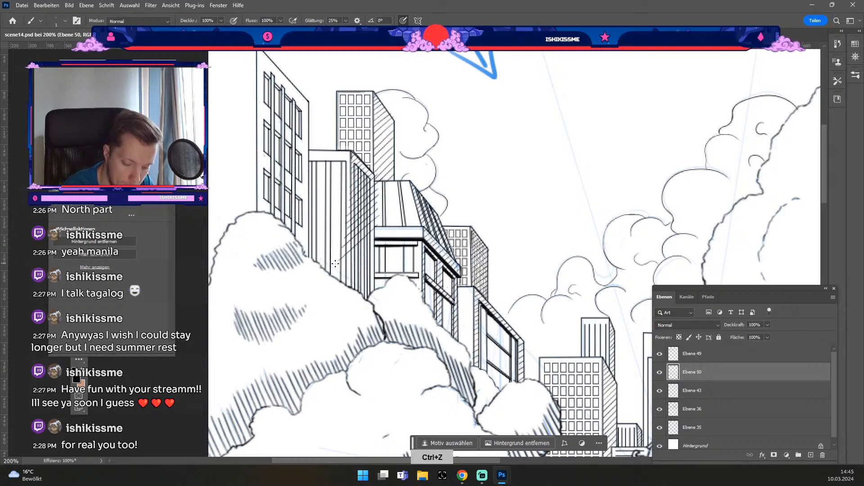
drag(379, 229, 335, 273)
key(ctrl+z)
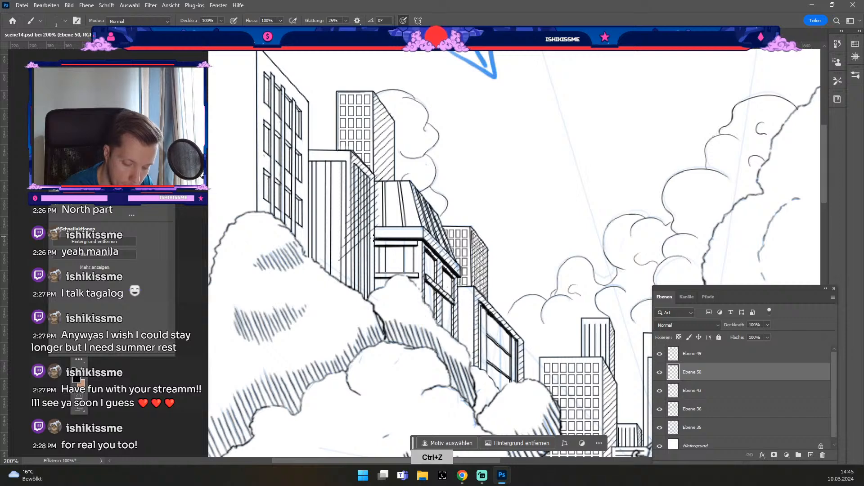
drag(377, 234, 336, 274)
drag(376, 243, 337, 284)
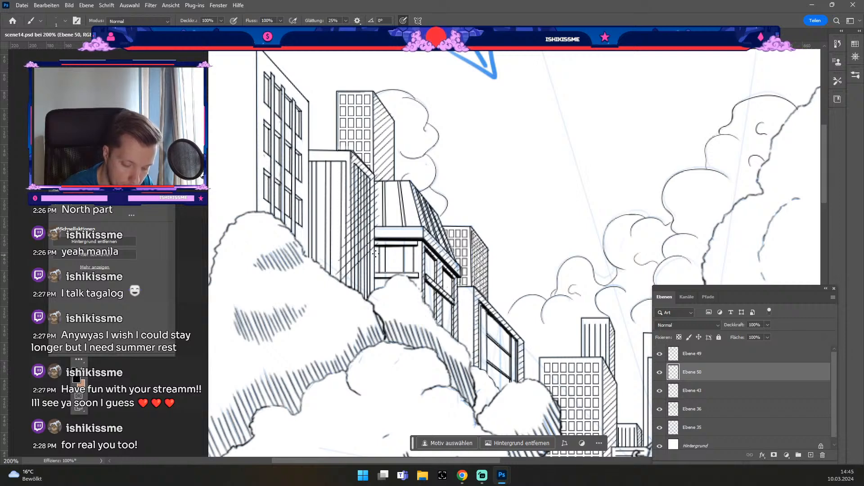
drag(377, 250, 340, 285)
key(ctrl+z)
drag(377, 253, 339, 289)
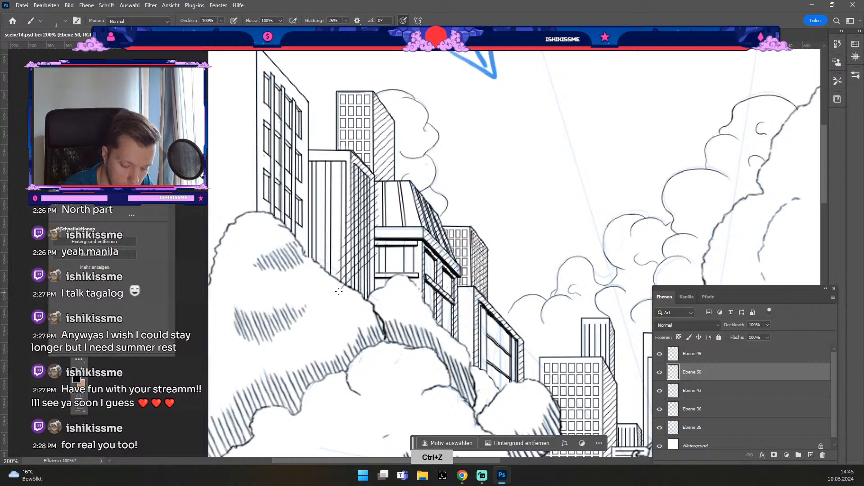
drag(376, 264, 344, 297)
drag(382, 268, 351, 295)
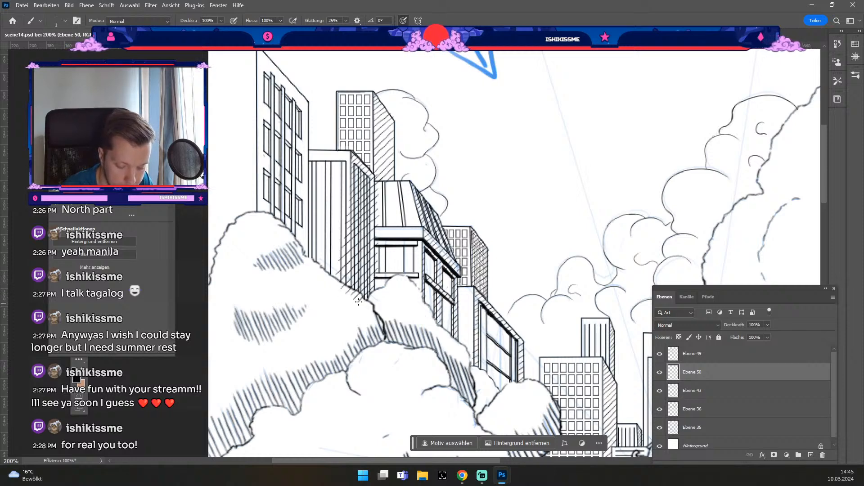
Erase the hatch line ends overshooting the striped building's side edges and the treetop, reducing the eraser size for finer spots.
key(e)
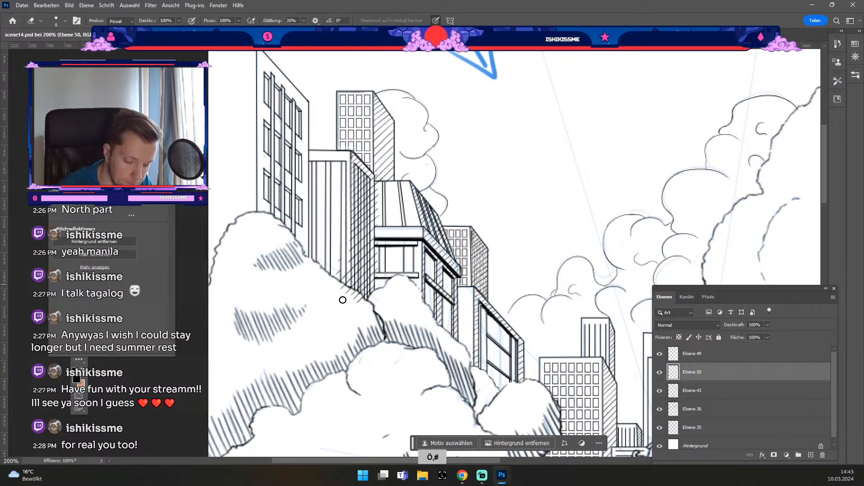
key(bracketright)
key(bracketright)
key(bracketright)
key(bracketright)
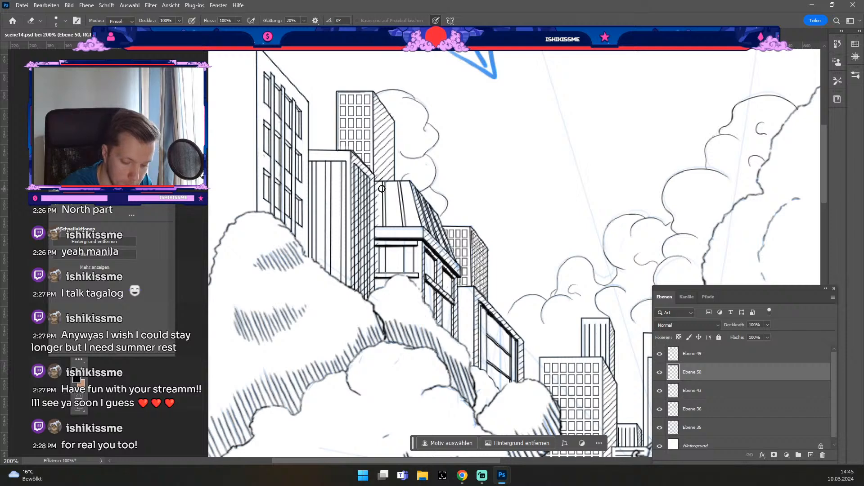
key(bracketleft)
key(bracketleft)
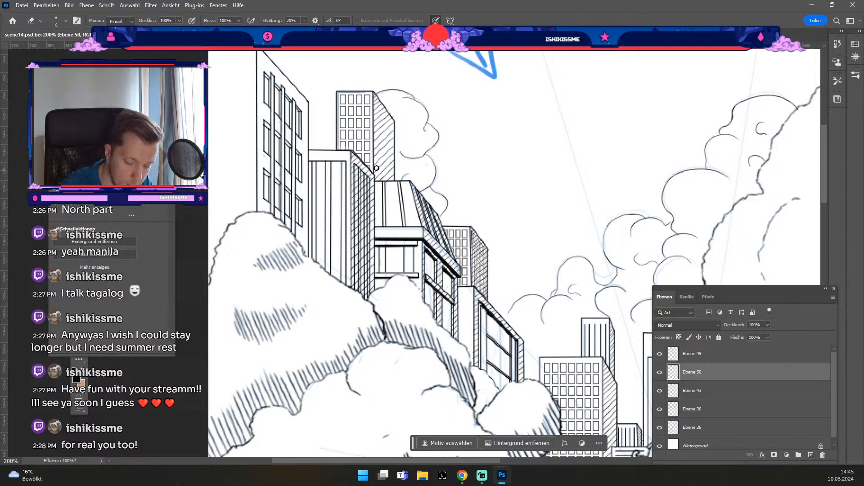
key(bracketleft)
key(bracketleft)
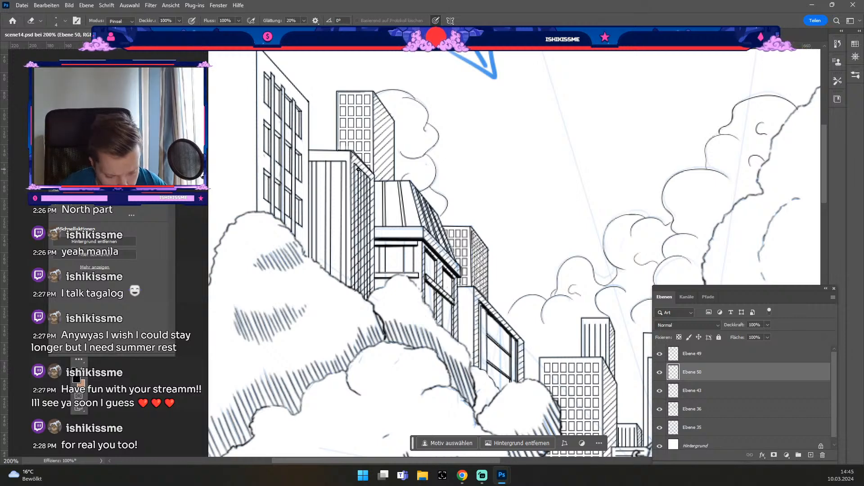
key(bracketleft)
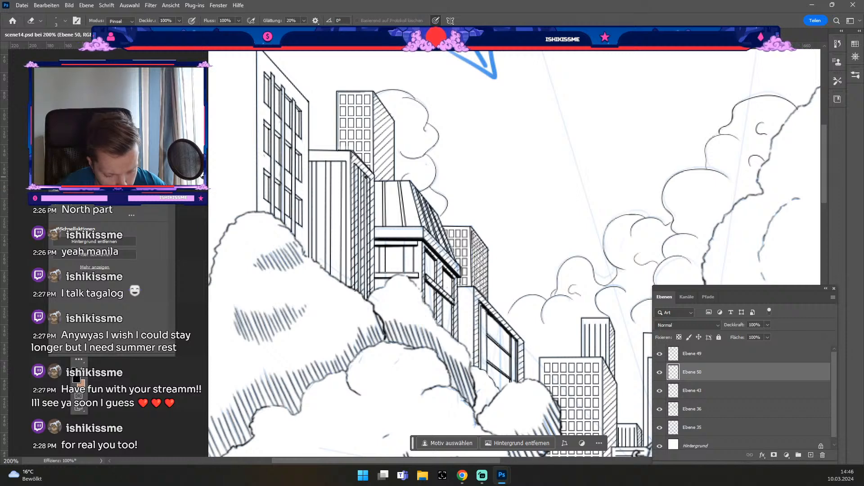
Ink heavier black shadows at the tops of the upper window row on the tall leftmost building, adjusting the brush size.
key(b)
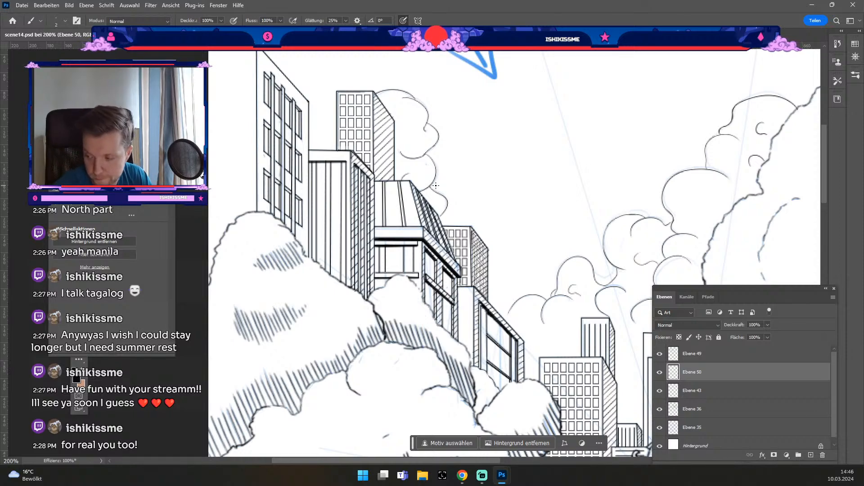
key(ctrl+minus)
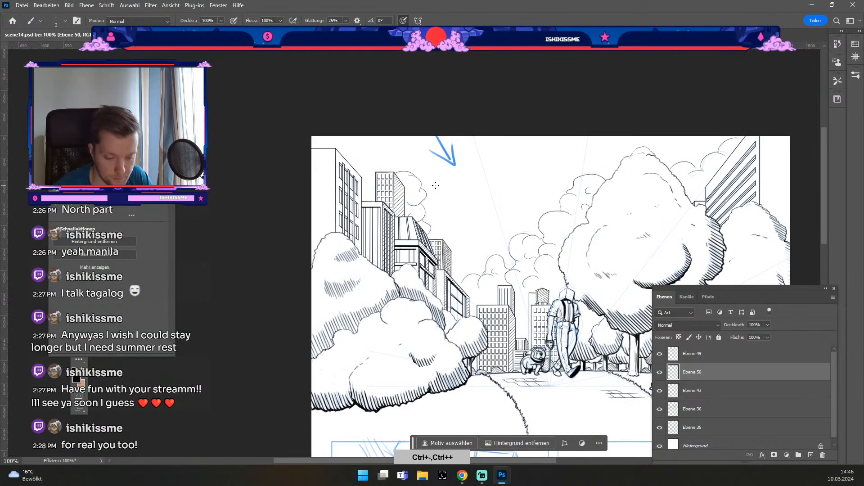
key(ctrl+plus)
drag(341, 106, 422, 258)
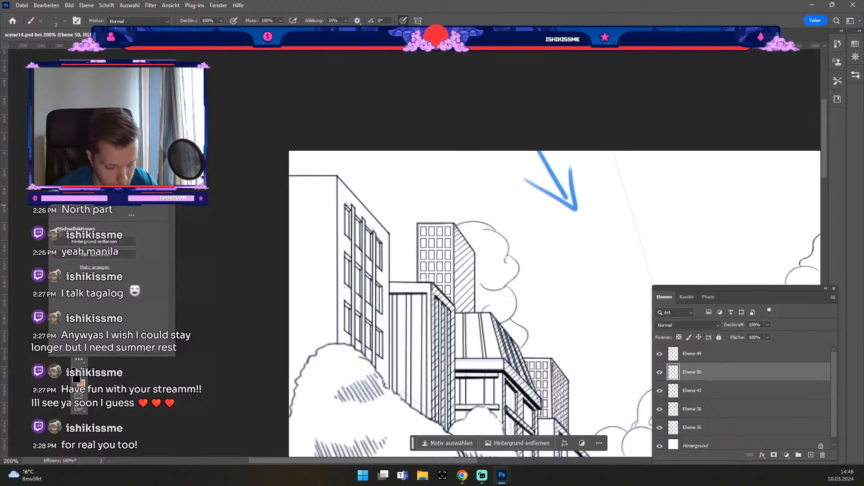
key(odiaeresis)
key(numbersign)
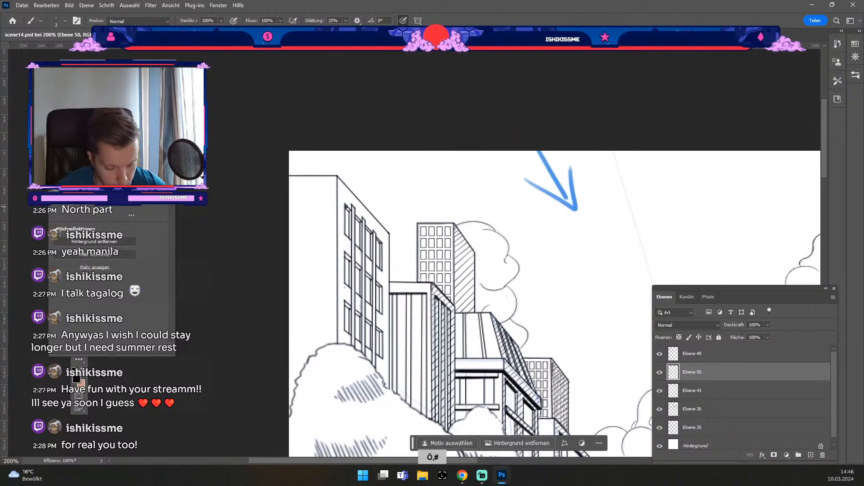
key(b)
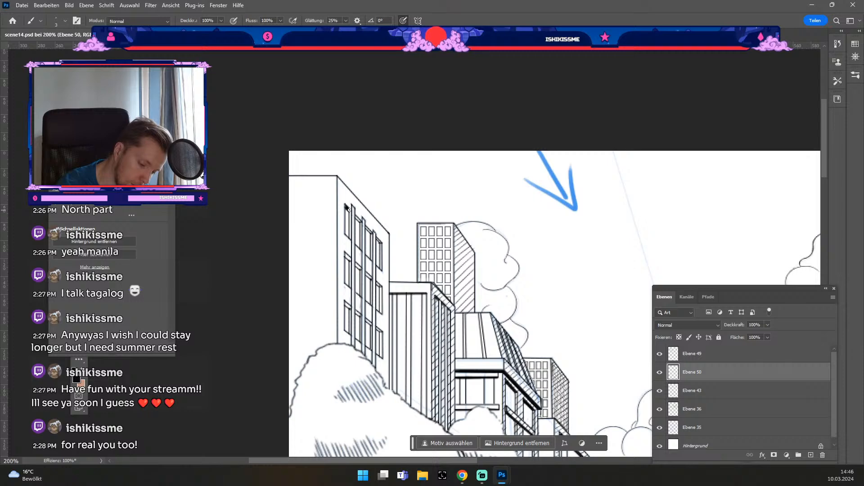
key(odiaeresis)
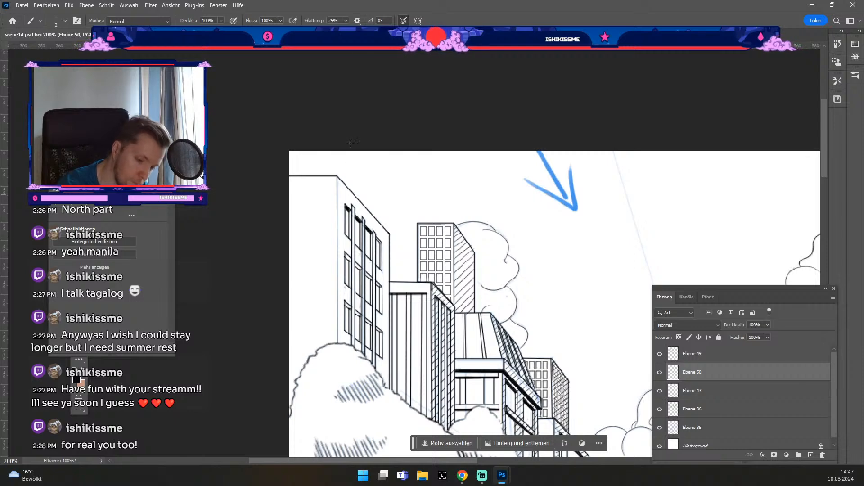
Set brush smoothing to 0% and ink black shadows at the tops of the lower window rows on the tall building.
drag(324, 21, 316, 21)
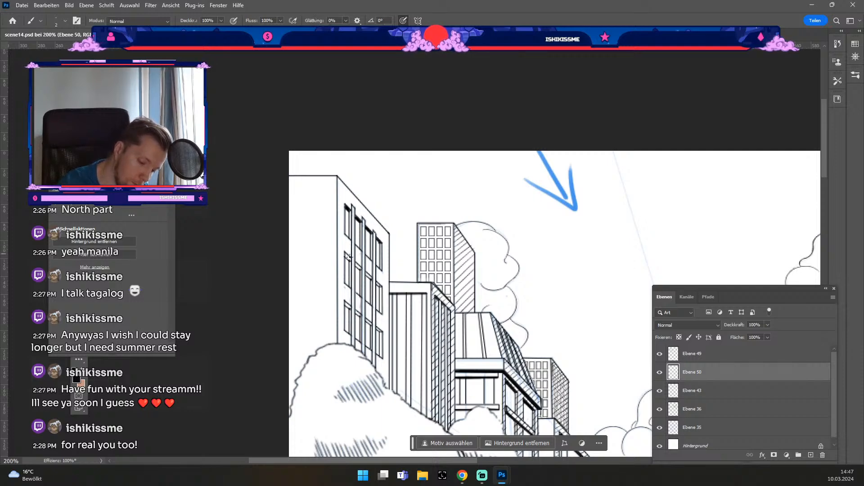
key(numbersign)
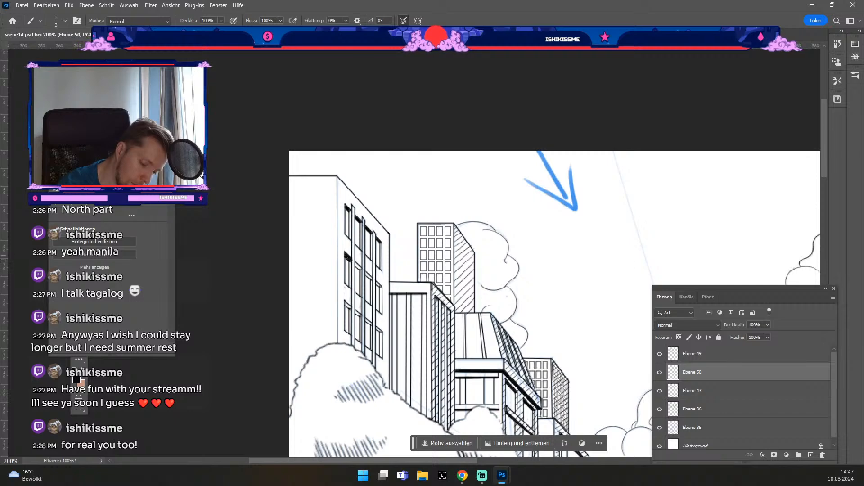
key(e)
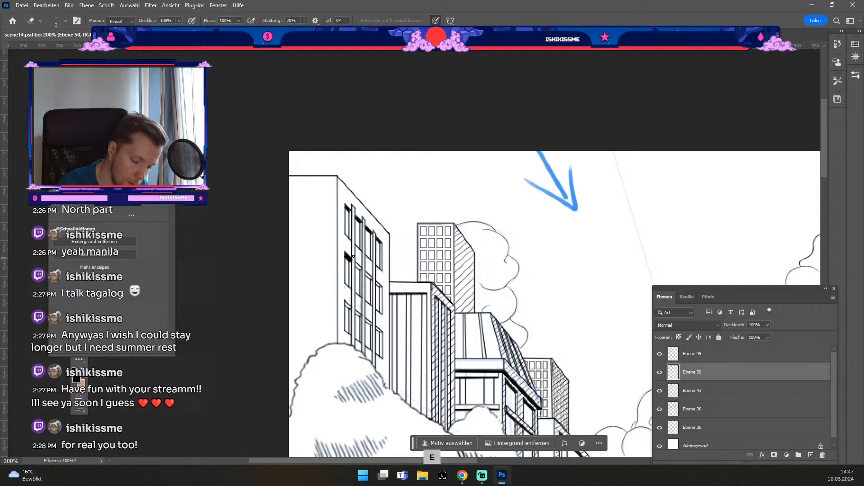
key(b)
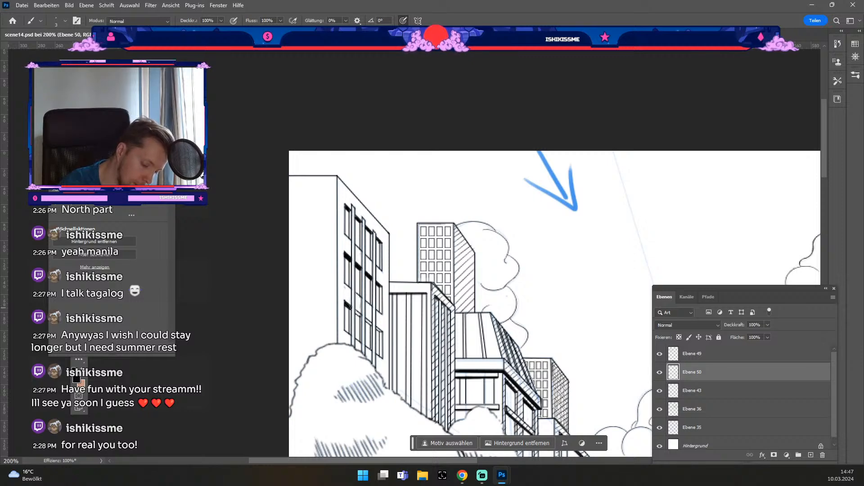
drag(357, 311, 342, 209)
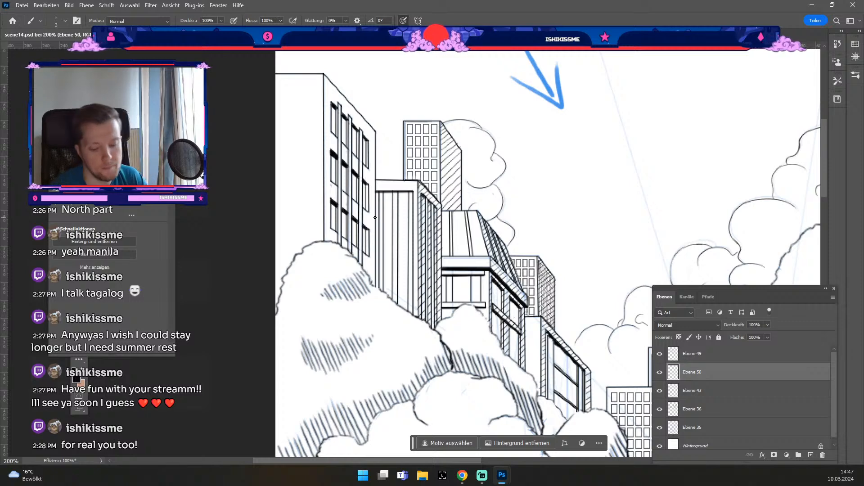
Examine the inked city background at page level and within the top panel.
key(ctrl+minus)
key(ctrl+minus)
key(ctrl+minus)
key(space)
mouse_move(374, 217)
mouse_down()
mouse_move(288, 102)
mouse_move(294, 87)
mouse_move(295, 96)
mouse_up()
key(ctrl+plus)
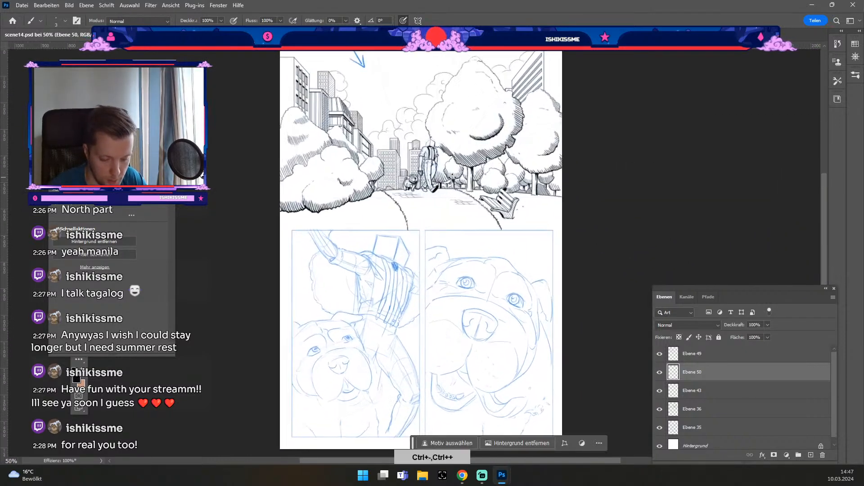
key(space)
drag(471, 159, 482, 202)
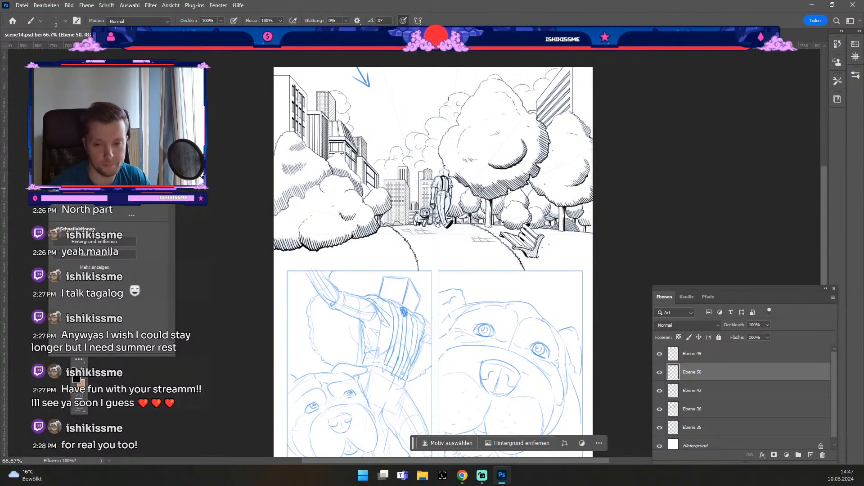
key(ctrl+plus)
key(ctrl+plus)
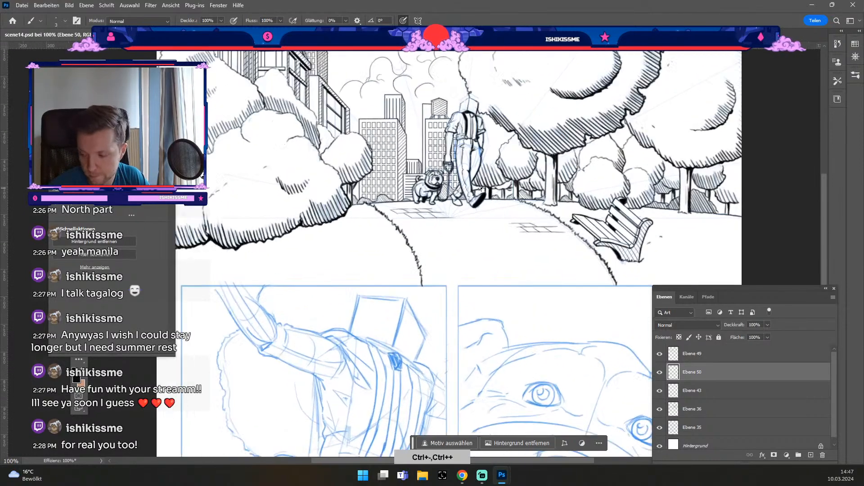
key(space)
drag(359, 185, 474, 323)
Add a new layer above Ebene 43 and ink the first thin diagonal hatch strokes at the tall building's upper side corner.
key(b)
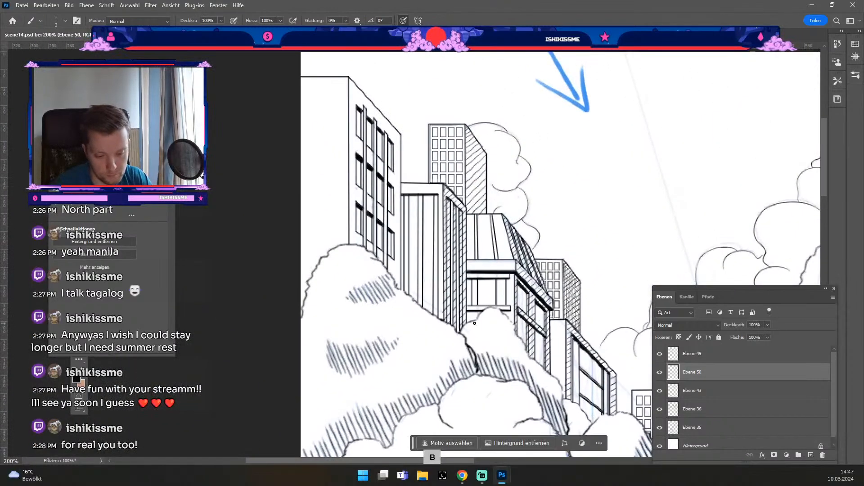
click(733, 390)
click(812, 455)
key(b)
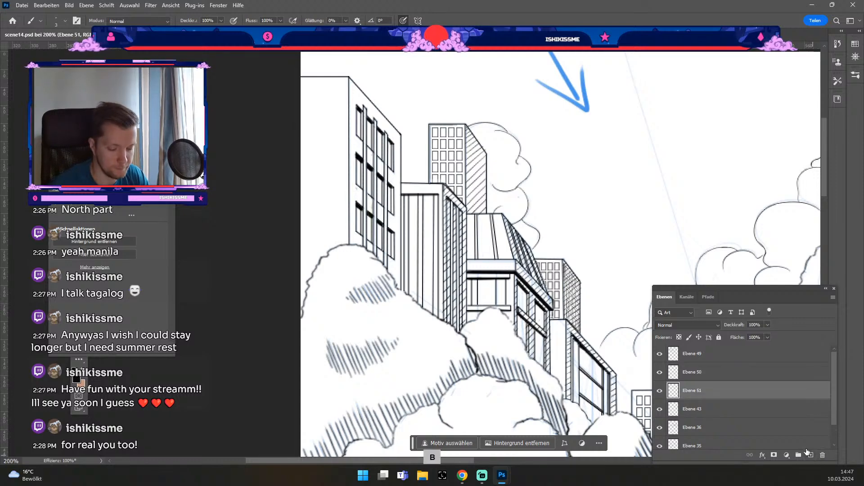
key(odiaeresis)
key(odiaeresis)
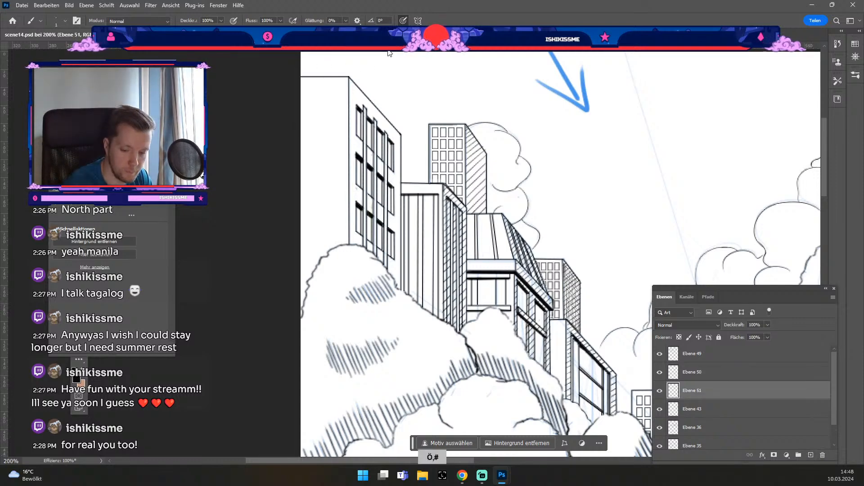
key(odiaeresis)
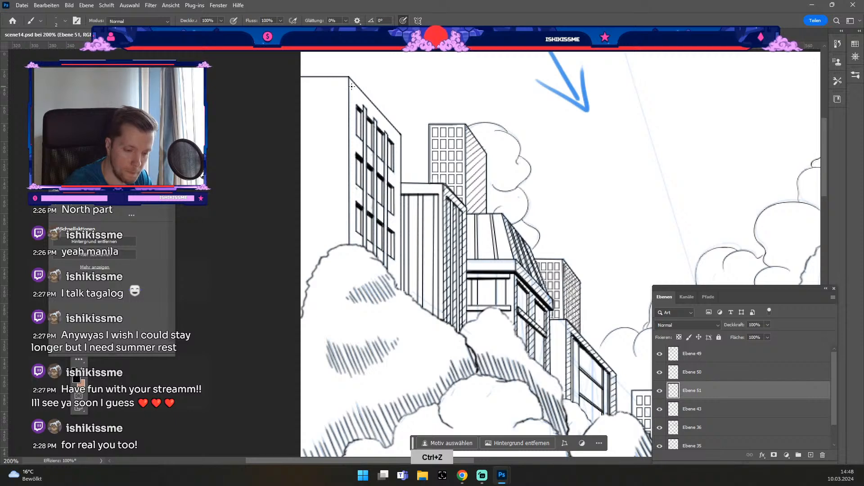
key(ctrl+z)
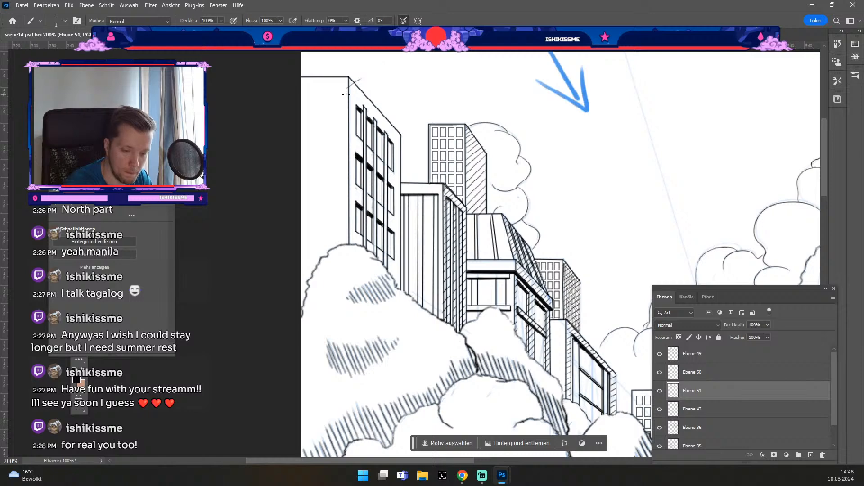
drag(366, 80, 351, 90)
Set brush smoothing to 21% and ink short diagonal hatch strokes at the upper corner of the tall building's side facade.
click(345, 22)
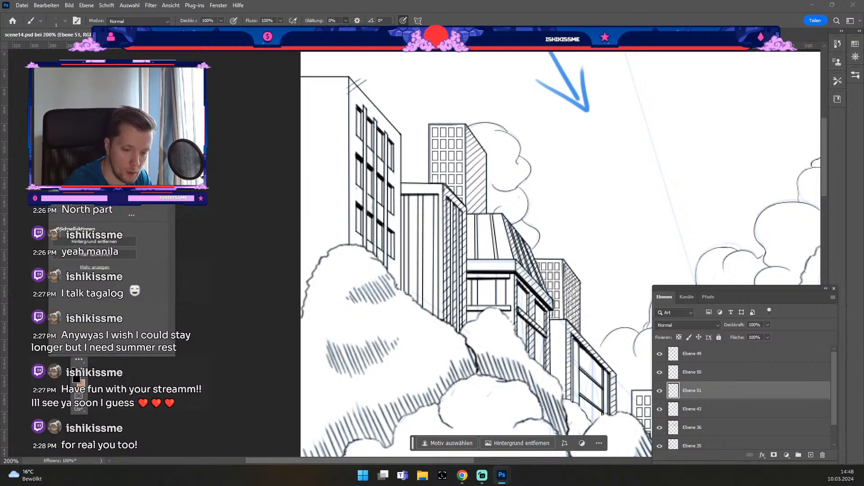
drag(345, 32, 351, 32)
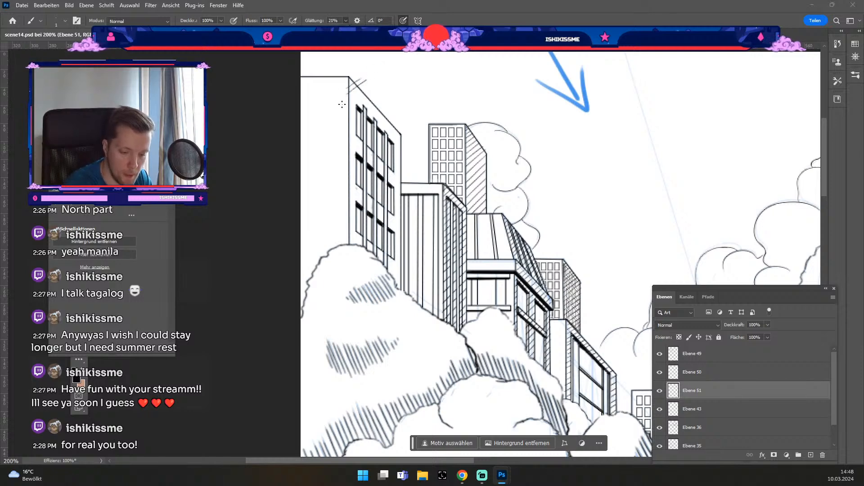
key(ctrl+z)
key(ctrl+z)
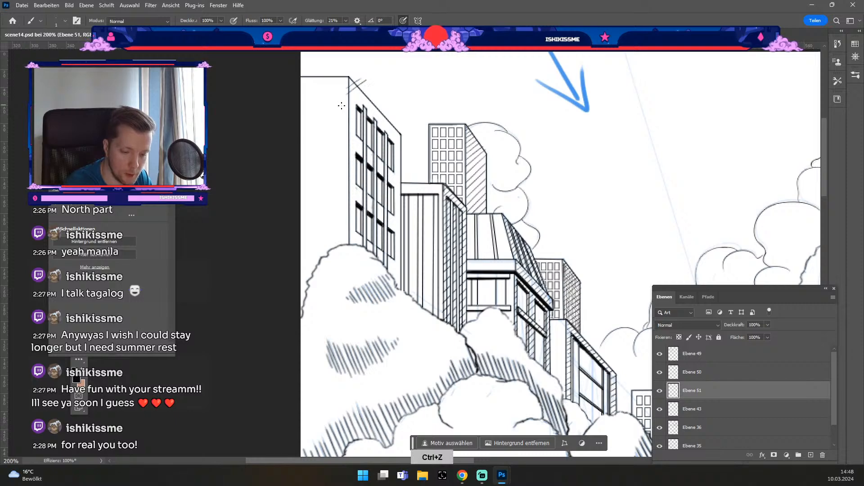
mouse_move(344, 114)
mouse_down()
mouse_move(371, 95)
mouse_move(340, 117)
mouse_up()
key(ctrl+z)
key(ctrl+z)
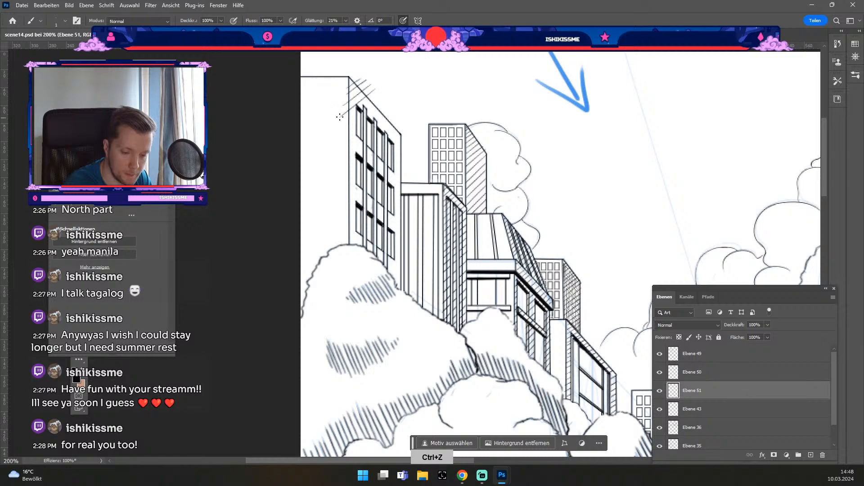
Continue the hatching with longer parallel diagonal strokes across the sloping roofline and upper window row of the tall building.
drag(379, 93, 338, 138)
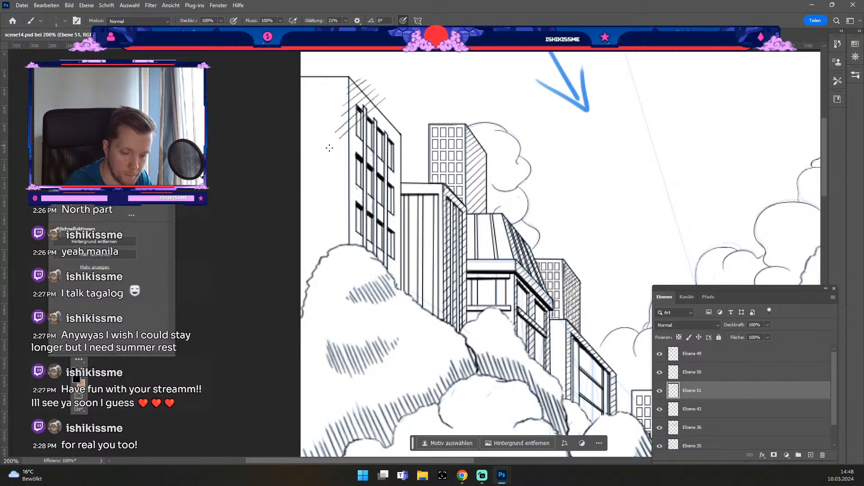
drag(388, 104, 325, 161)
drag(393, 108, 321, 173)
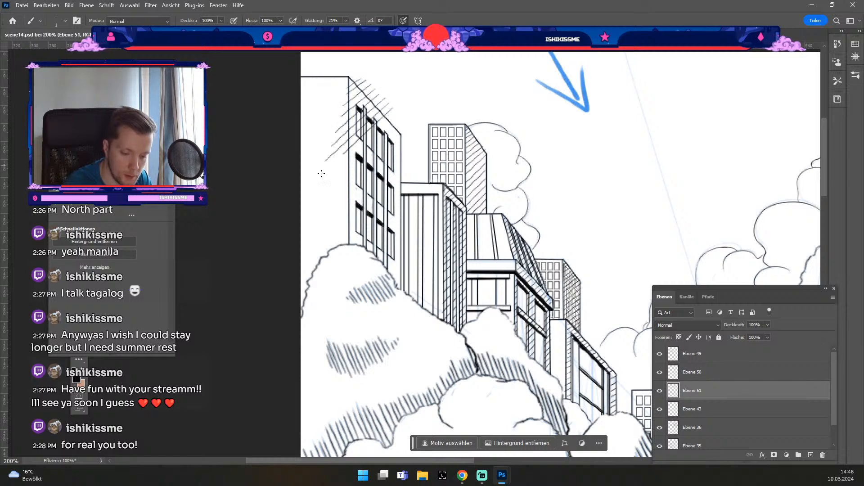
drag(398, 108, 323, 180)
key(ctrl+z)
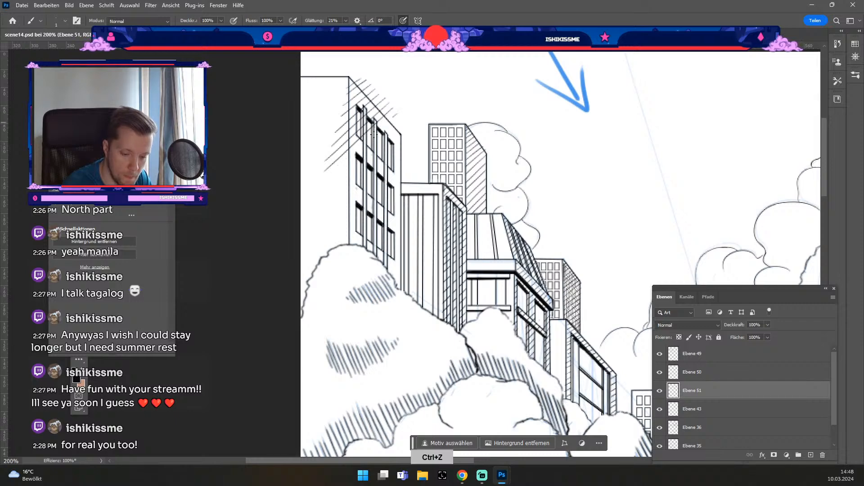
drag(378, 131, 333, 172)
drag(399, 118, 327, 191)
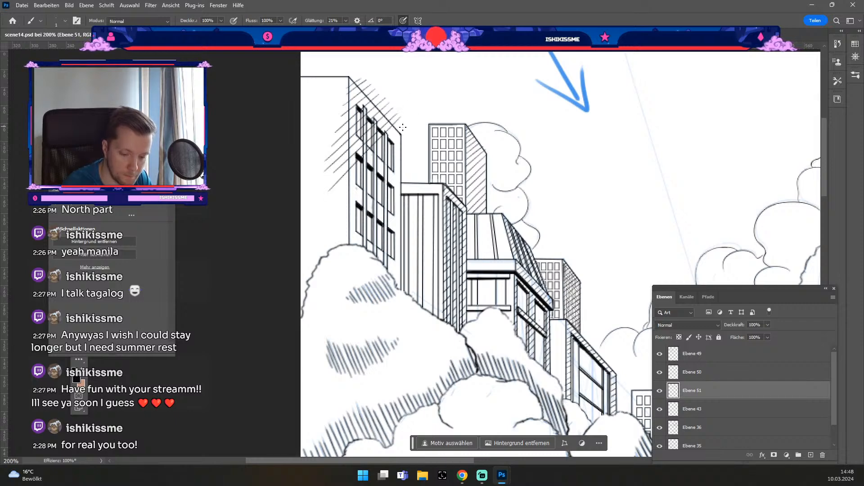
Ink the next diagonal hatch stroke near the roofline's lower end, redrawing it until its angle and spacing match the others.
drag(407, 118, 326, 202)
key(ctrl+z)
drag(407, 120, 336, 198)
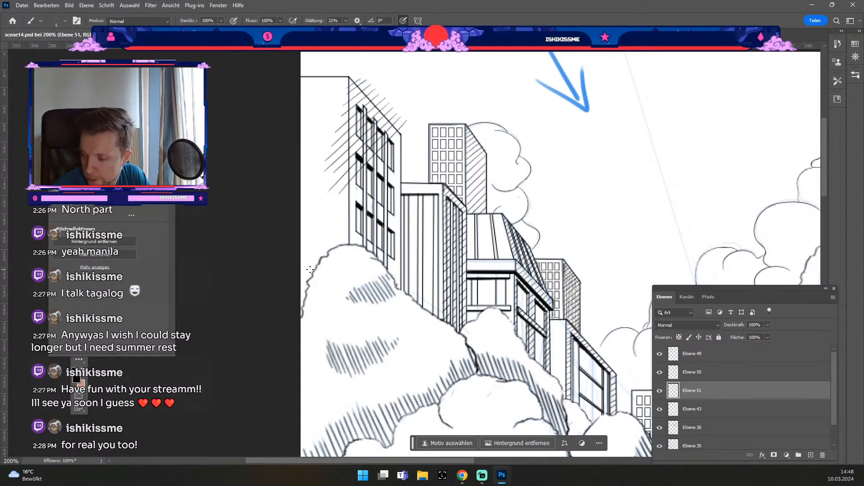
key(ctrl+z)
key(ctrl+z)
drag(406, 119, 341, 194)
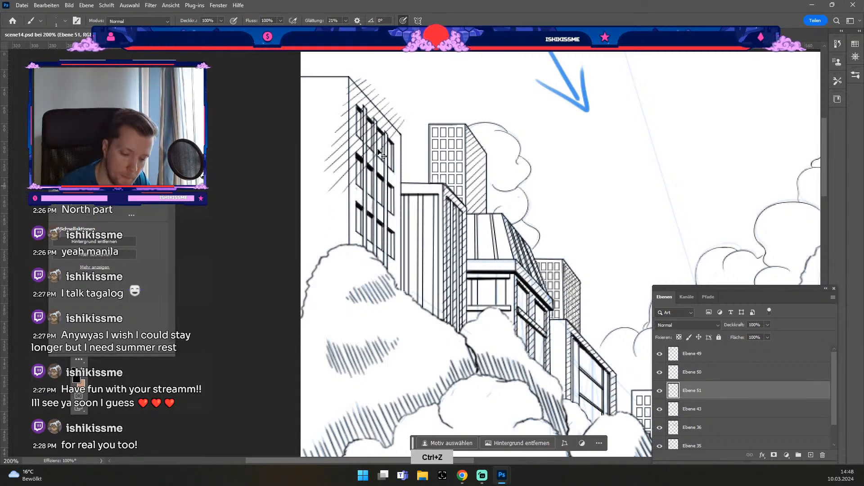
key(ctrl+z)
drag(407, 119, 327, 206)
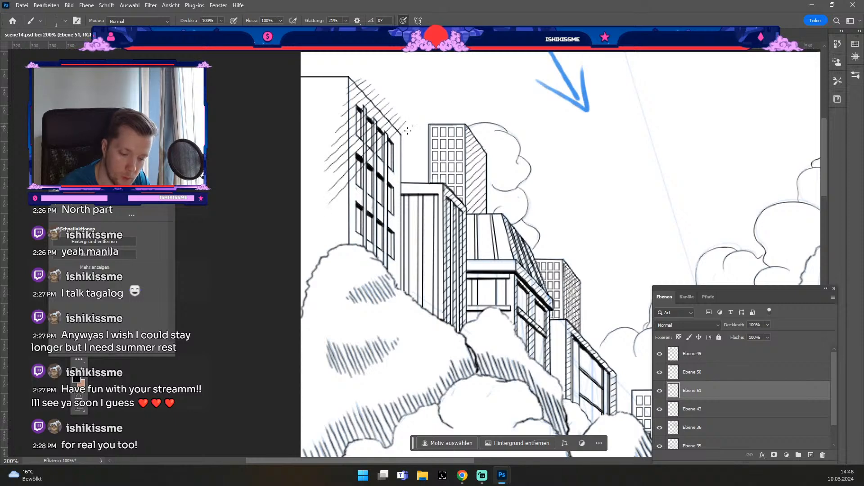
drag(408, 130, 335, 220)
key(ctrl+z)
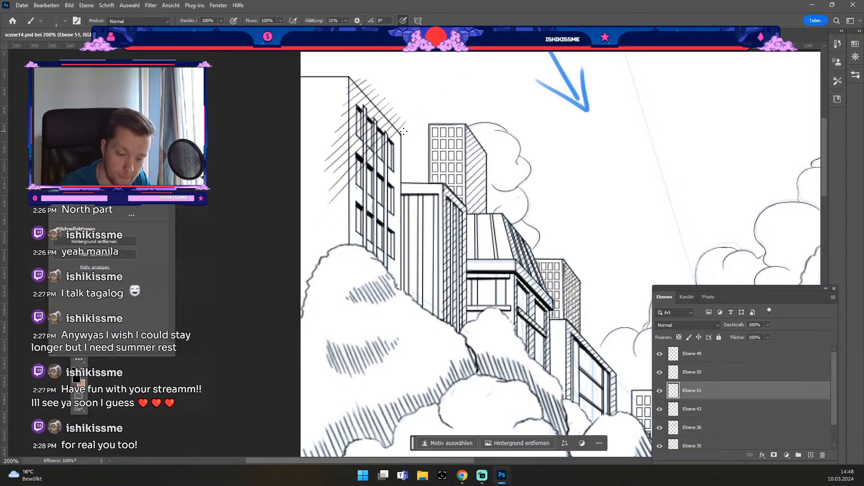
key(ctrl+z)
drag(405, 120, 333, 201)
key(ctrl+z)
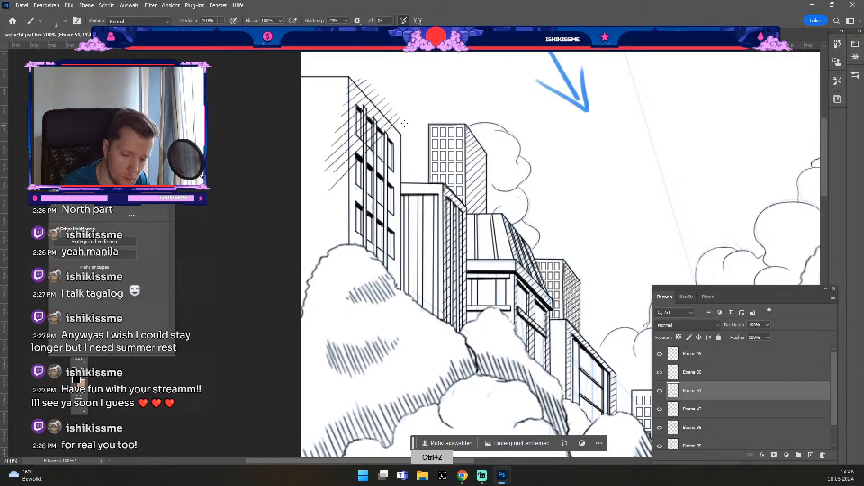
drag(406, 121, 328, 195)
Ink diagonal hatch strokes from just beyond the facade's far upper corner down across the middle window row.
drag(410, 130, 333, 217)
key(ctrl+z)
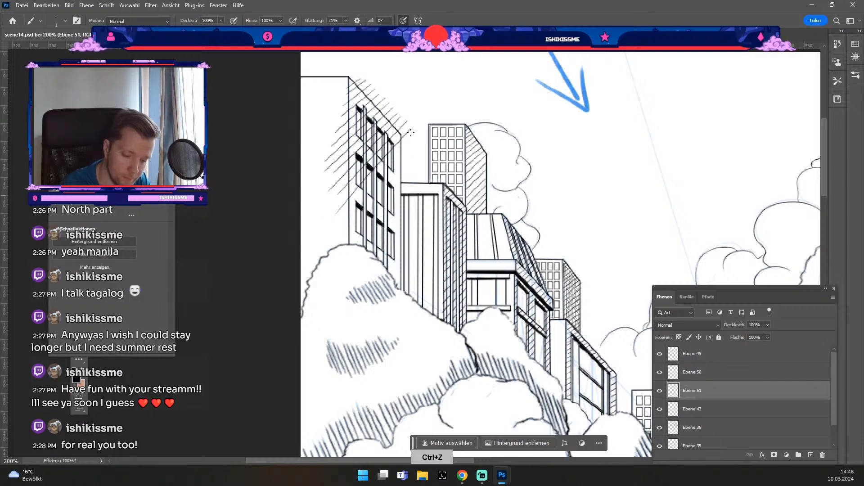
drag(411, 129, 334, 215)
drag(409, 140, 331, 230)
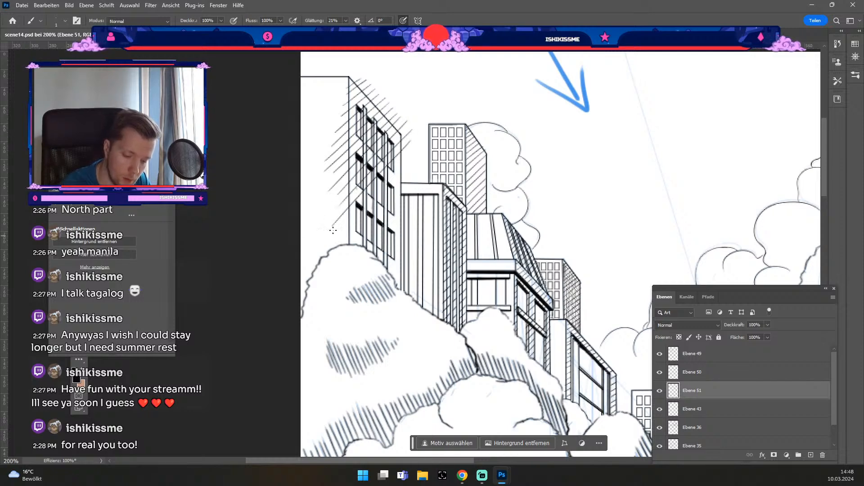
key(ctrl+z)
drag(406, 144, 331, 227)
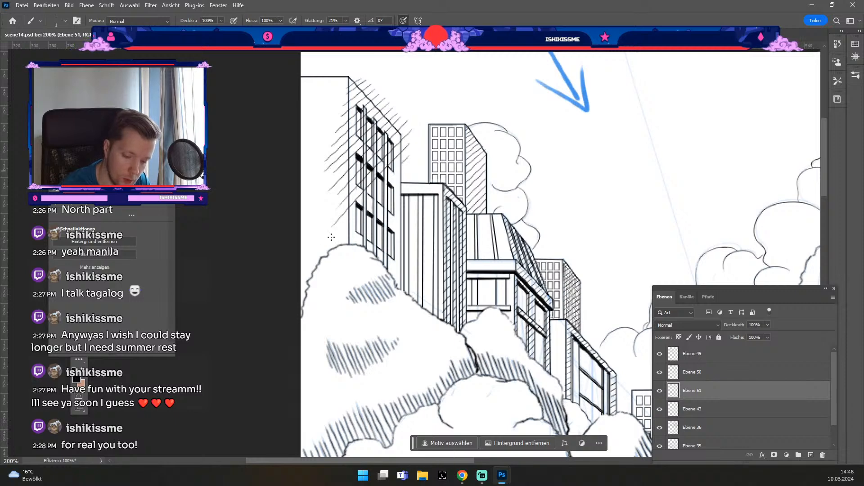
Ink and refine the following parallel hatch stroke from the facade's far edge, below its upper corner, toward the bush top.
drag(403, 162, 331, 237)
key(ctrl+z)
drag(407, 157, 333, 235)
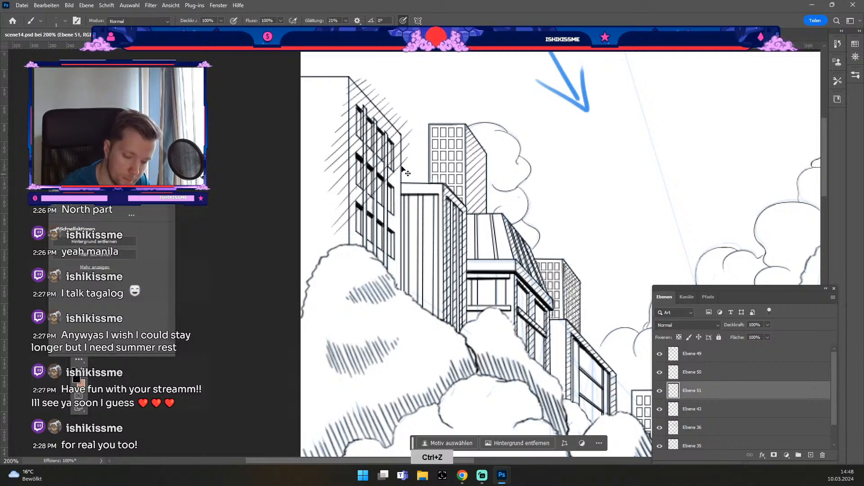
key(ctrl+z)
drag(410, 155, 329, 241)
key(ctrl+z)
drag(410, 154, 332, 236)
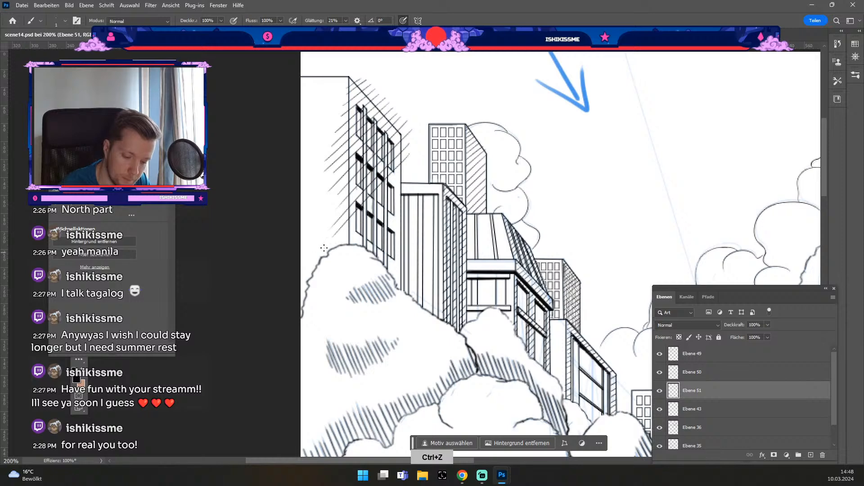
key(ctrl+z)
drag(407, 157, 333, 231)
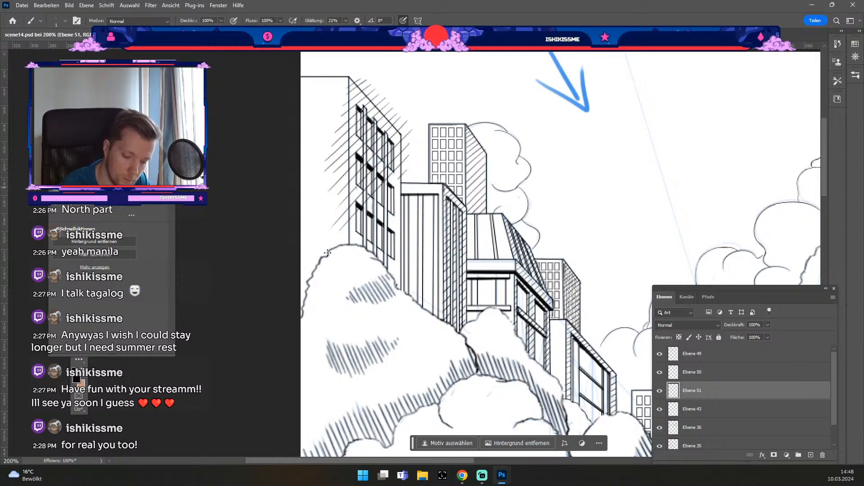
Extend the parallel diagonal hatching across the lower window rows, overshooting the facade's near edge onto the bush top.
drag(404, 173, 337, 243)
key(ctrl+z)
drag(405, 175, 338, 251)
key(ctrl+z)
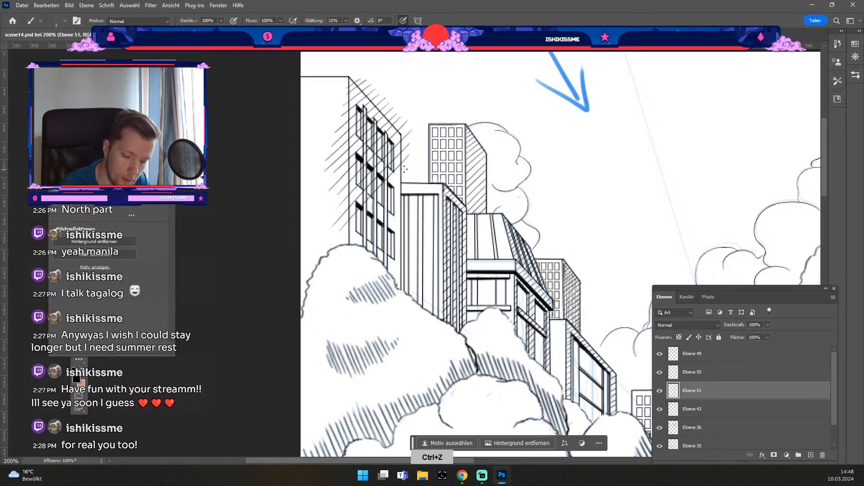
mouse_move(408, 167)
mouse_down()
mouse_move(326, 256)
mouse_move(338, 261)
mouse_up()
key(ctrl+z)
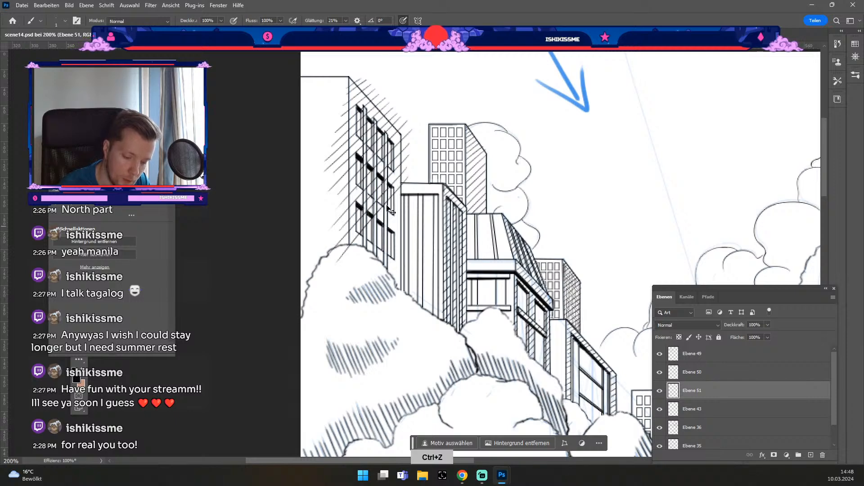
drag(407, 179, 341, 252)
drag(407, 184, 342, 264)
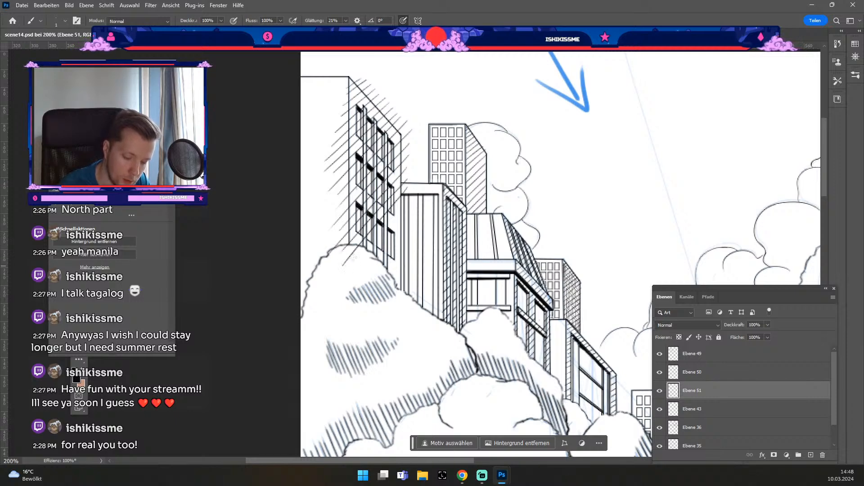
Ink parallel diagonal hatching strokes across the lower side facade of the tall building, redoing uneven strokes, down to the tree line.
key(ctrl+z)
drag(405, 192, 343, 265)
key(ctrl+z)
drag(405, 195, 347, 258)
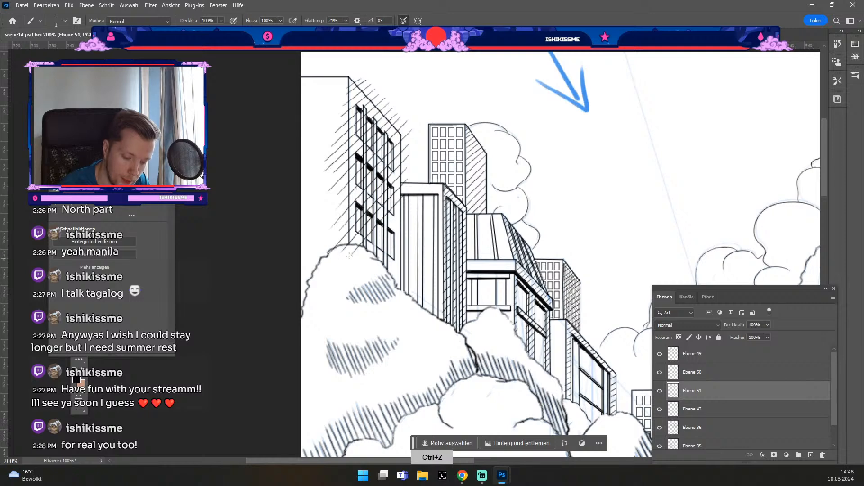
drag(406, 204, 354, 269)
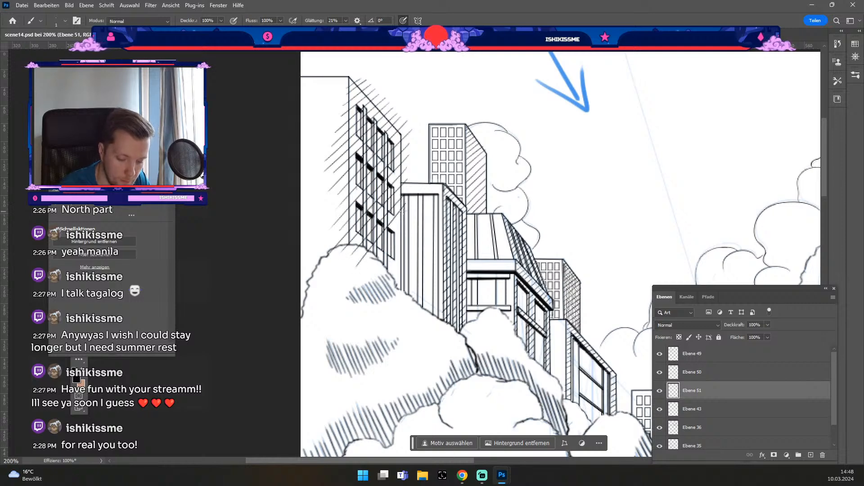
key(ctrl+z)
drag(407, 202, 348, 269)
key(ctrl+z)
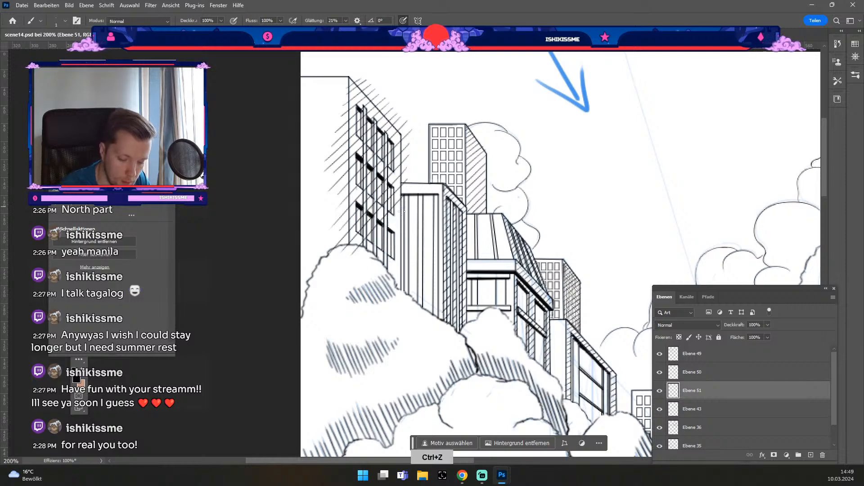
drag(406, 207, 357, 264)
key(ctrl+z)
drag(408, 202, 357, 260)
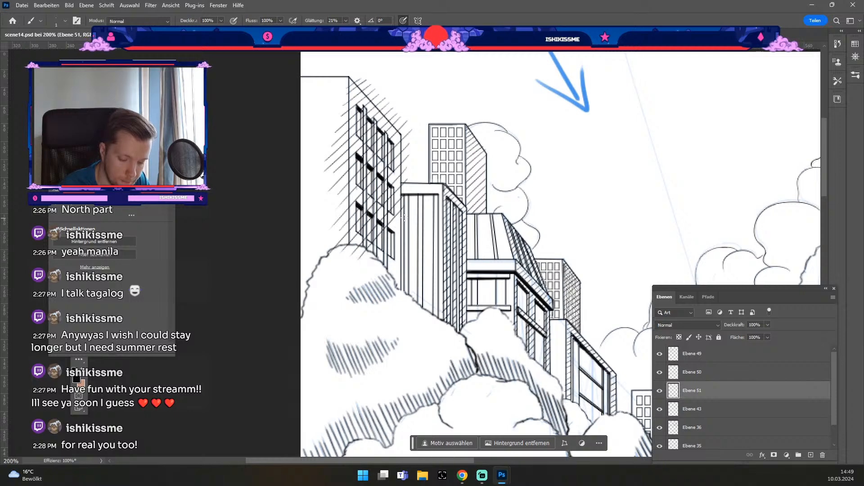
drag(408, 212, 358, 269)
drag(403, 230, 364, 270)
key(ctrl+z)
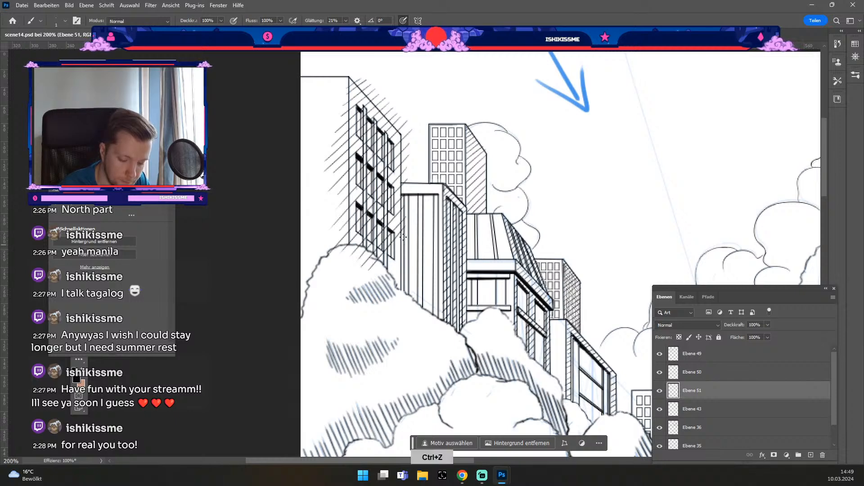
drag(407, 227, 366, 271)
key(ctrl+z)
drag(406, 227, 364, 273)
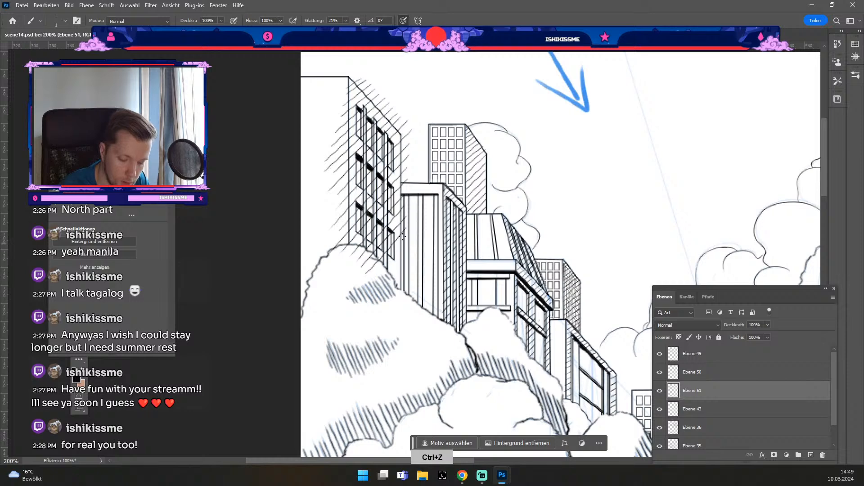
key(ctrl+z)
drag(405, 231, 365, 274)
key(ctrl+z)
drag(405, 230, 369, 274)
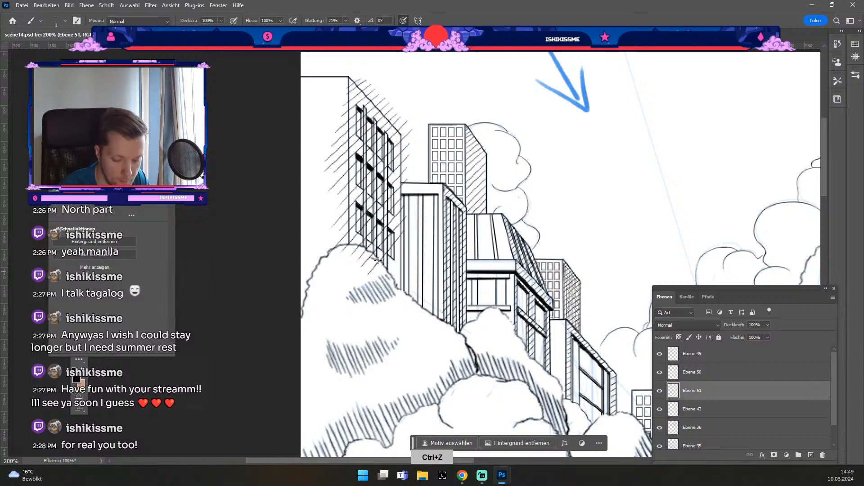
key(ctrl+z)
drag(405, 229, 375, 263)
drag(406, 236, 374, 276)
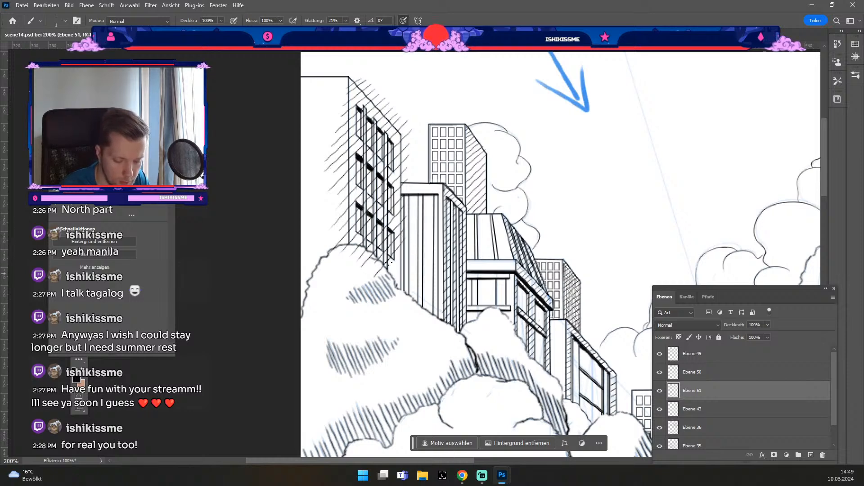
drag(404, 251, 375, 287)
mouse_move(404, 262)
mouse_down()
mouse_move(385, 287)
mouse_move(390, 295)
mouse_up()
Erase the hatching that overshoots the tall building's side facade along its edges, roofline and the tree below.
key(e)
key(numbersign)
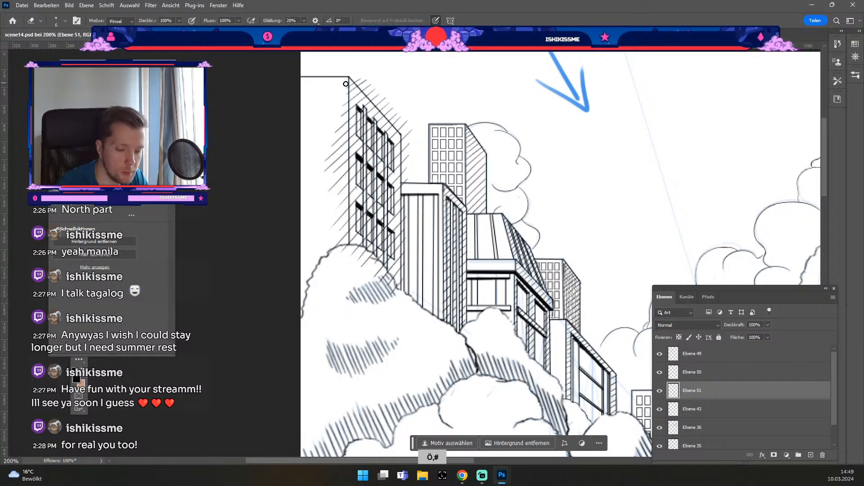
mouse_move(344, 93)
mouse_down()
mouse_move(320, 182)
mouse_move(336, 115)
mouse_move(339, 218)
mouse_move(348, 102)
mouse_move(339, 249)
mouse_move(337, 222)
mouse_move(344, 251)
mouse_up()
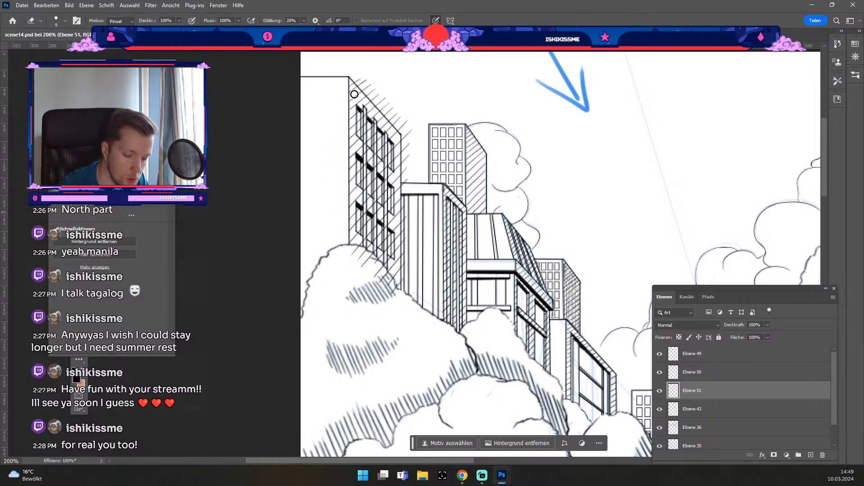
mouse_move(358, 77)
mouse_down()
mouse_move(416, 148)
mouse_move(406, 215)
mouse_move(406, 141)
mouse_move(401, 328)
mouse_up()
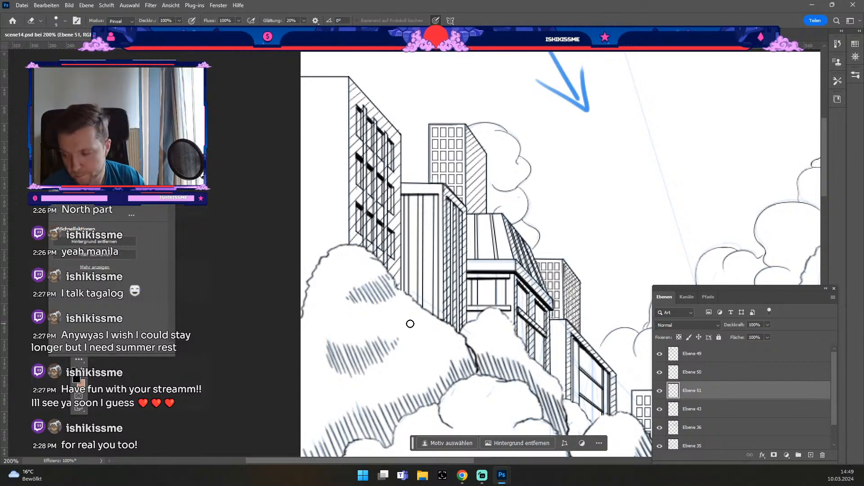
Erase the hatching inside the tall building's window openings with a smaller eraser.
key(b)
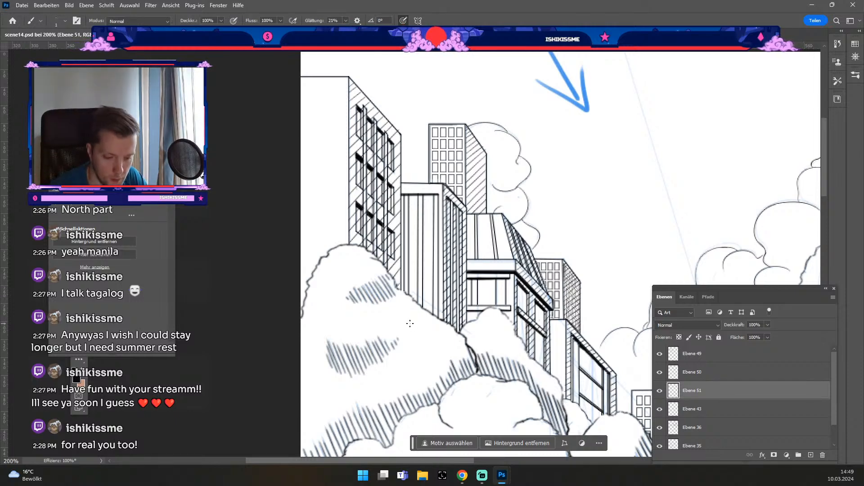
key(b)
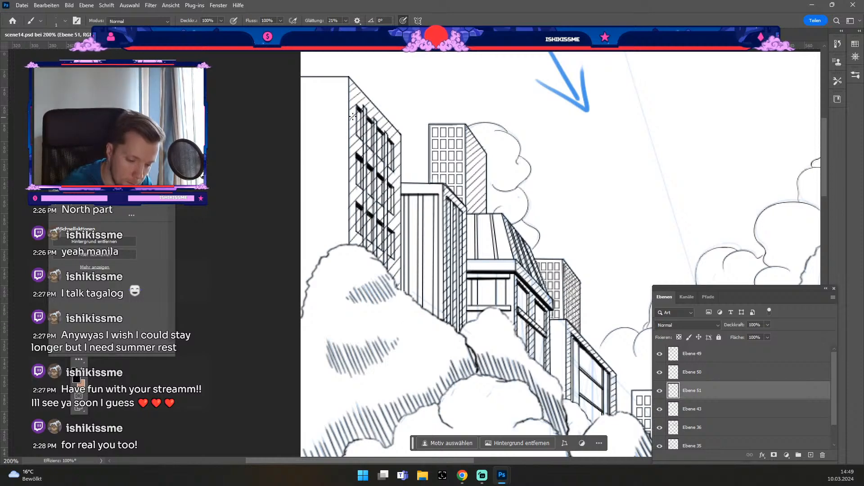
key(e)
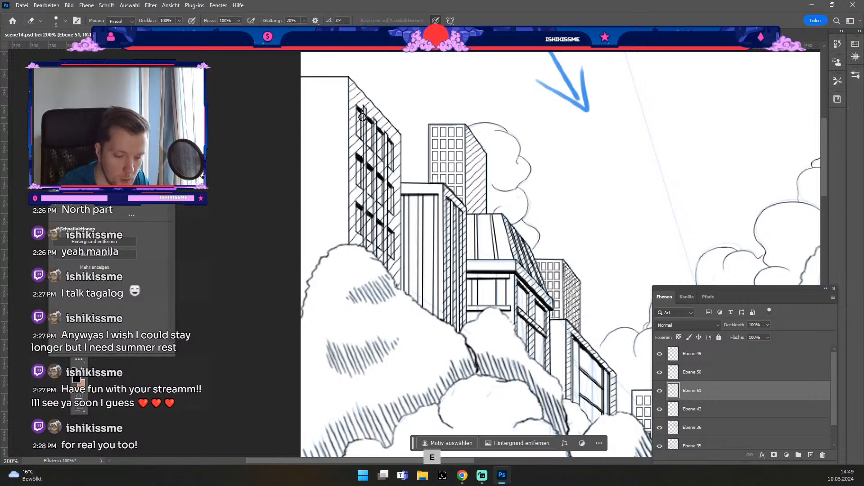
key(odiaeresis)
key(odiaeresis)
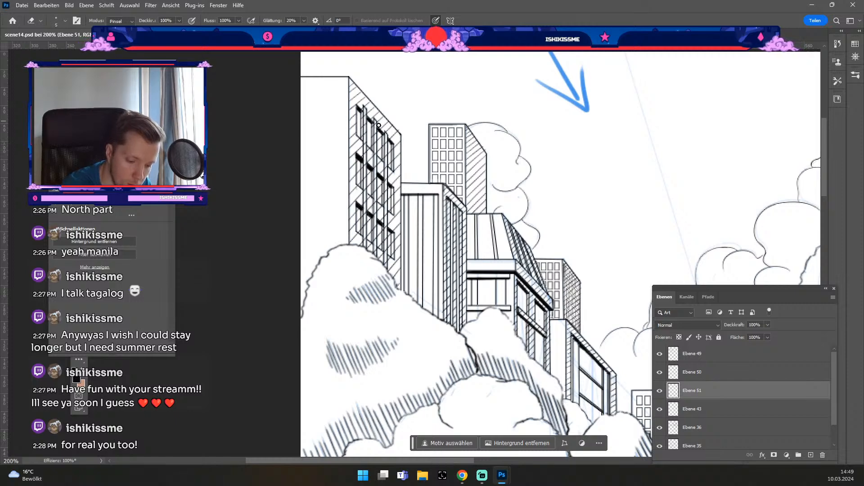
key(odiaeresis)
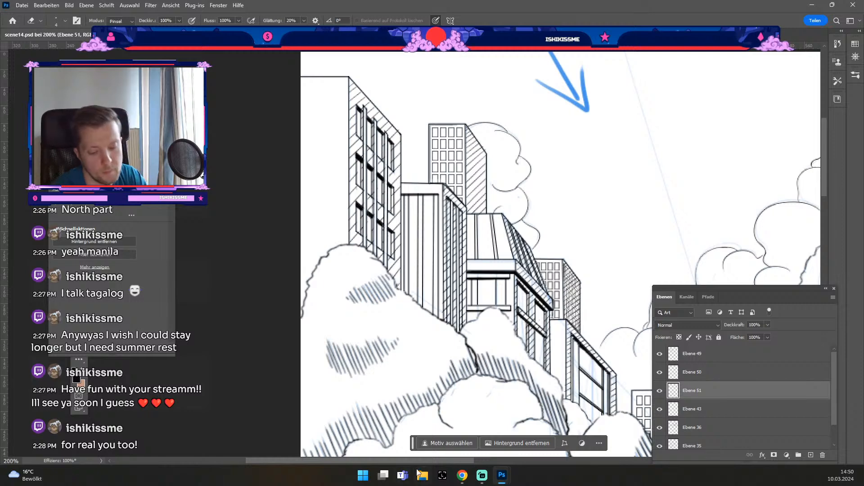
Ink fine detail lines within the tall building's window rows, undoing and correcting misplaced strokes.
key(b)
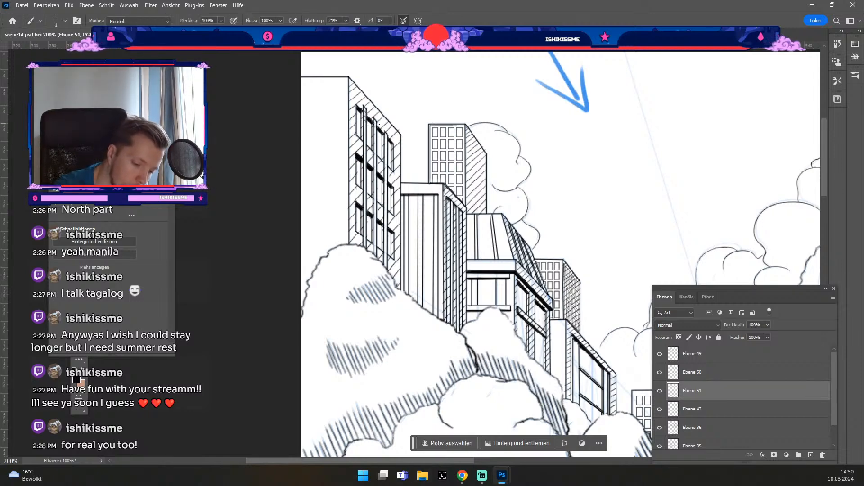
key(ctrl+z)
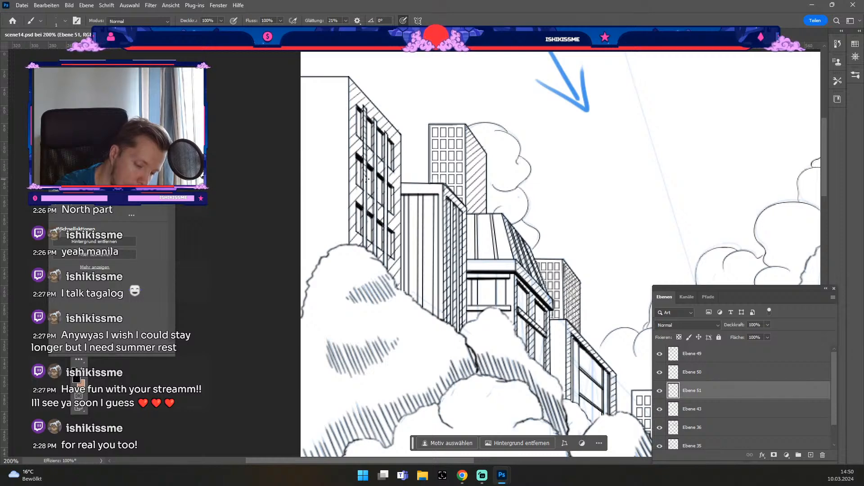
key(ctrl+z)
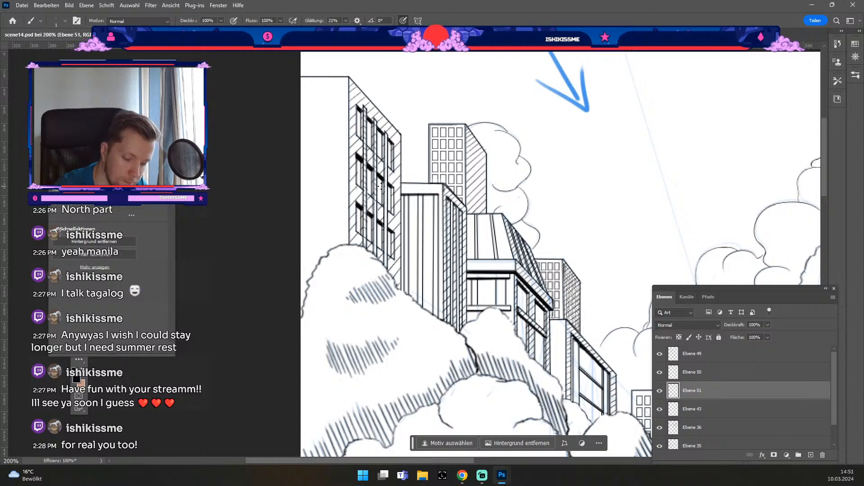
key(e)
key(b)
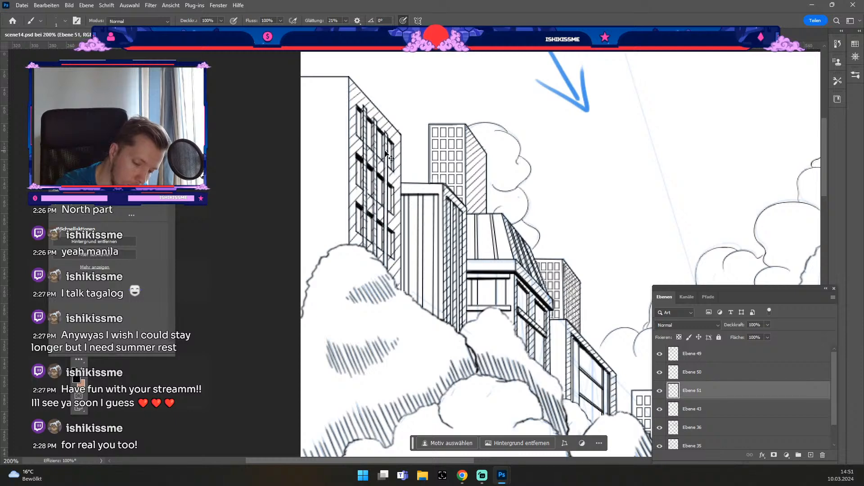
key(ctrl+z)
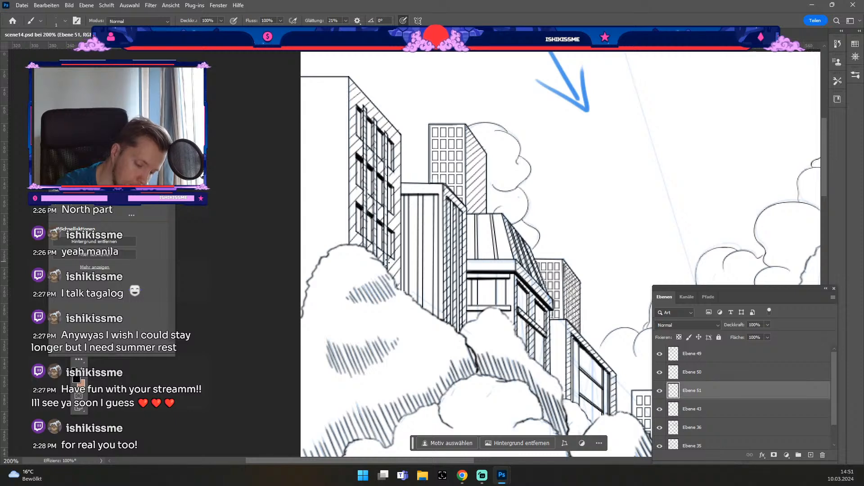
Set the brush smoothing to 0% and ink a first small grass mark on the lawn beside the park path.
key(ctrl+minus)
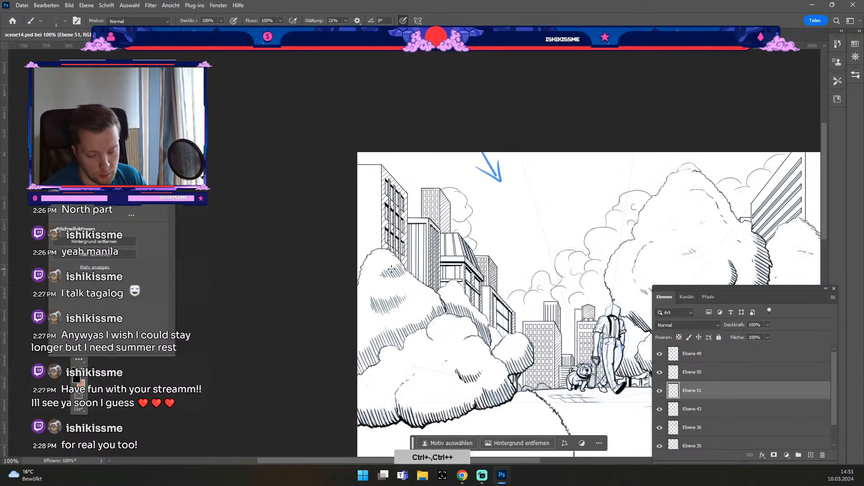
key(space)
drag(582, 278, 398, 257)
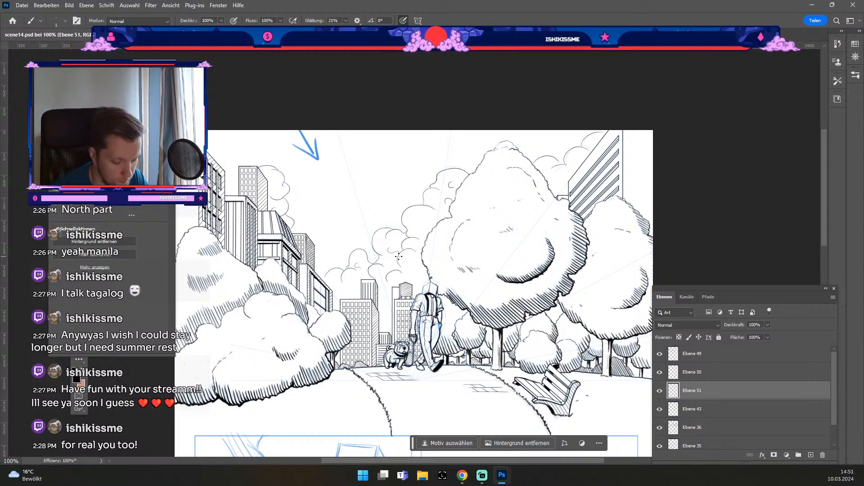
scroll(399, 257, down, 6)
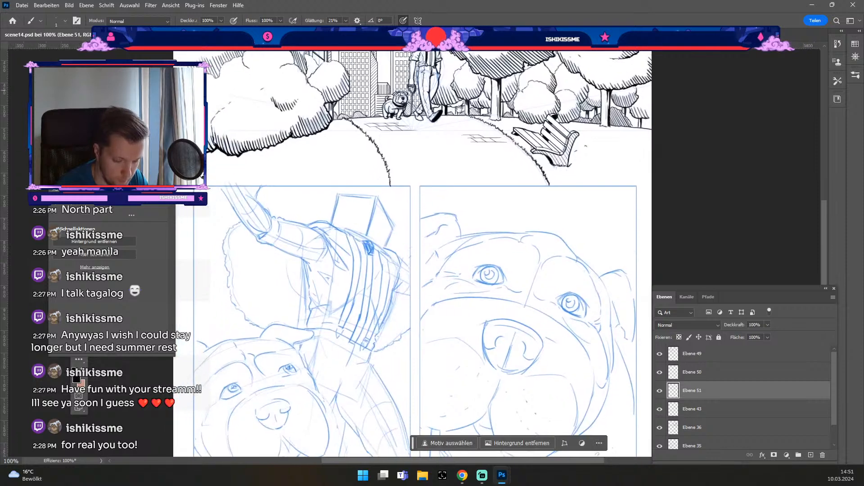
drag(504, 194, 511, 386)
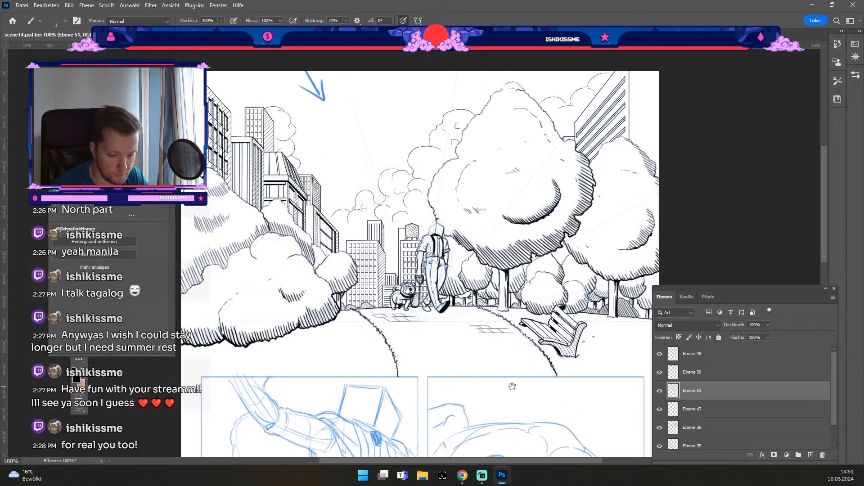
drag(511, 386, 506, 369)
key(b)
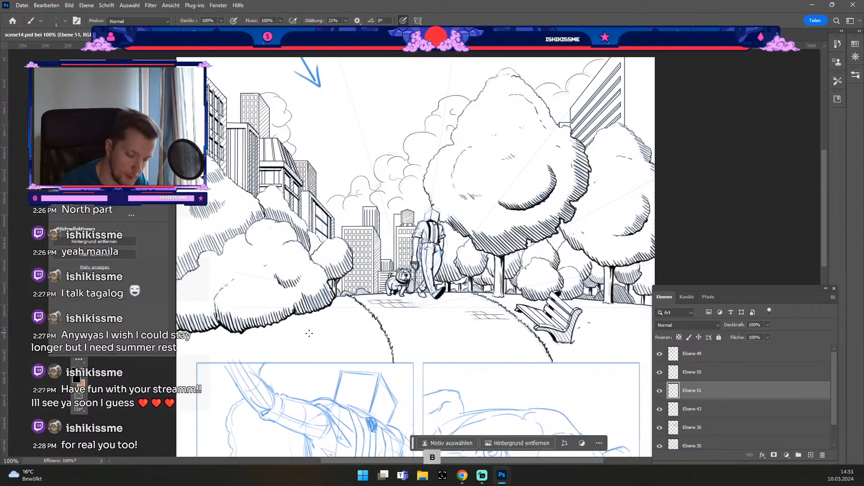
key(ctrl+z)
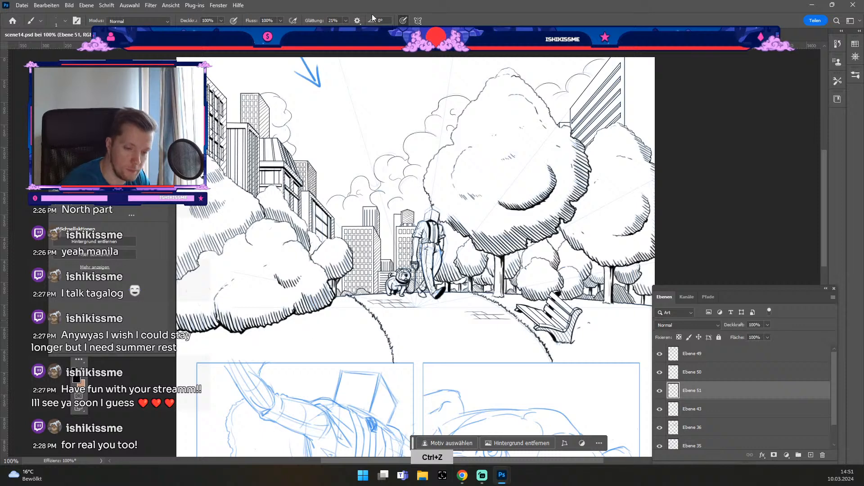
drag(348, 23, 332, 27)
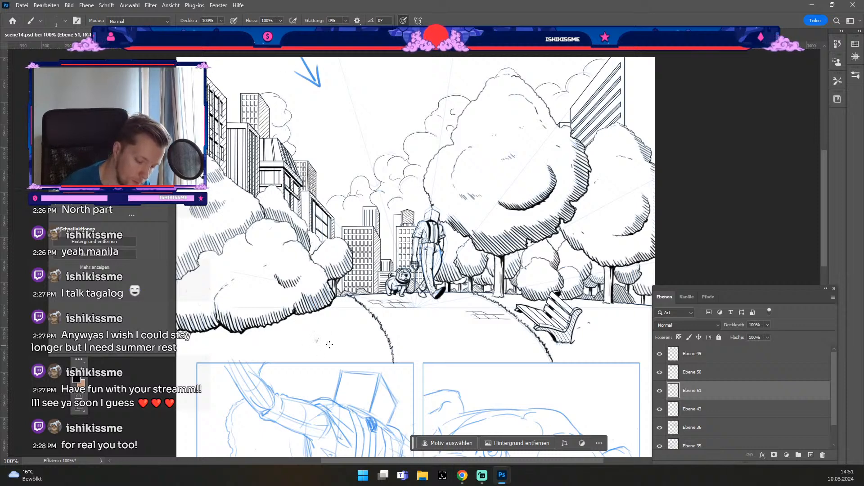
key(ctrl+z)
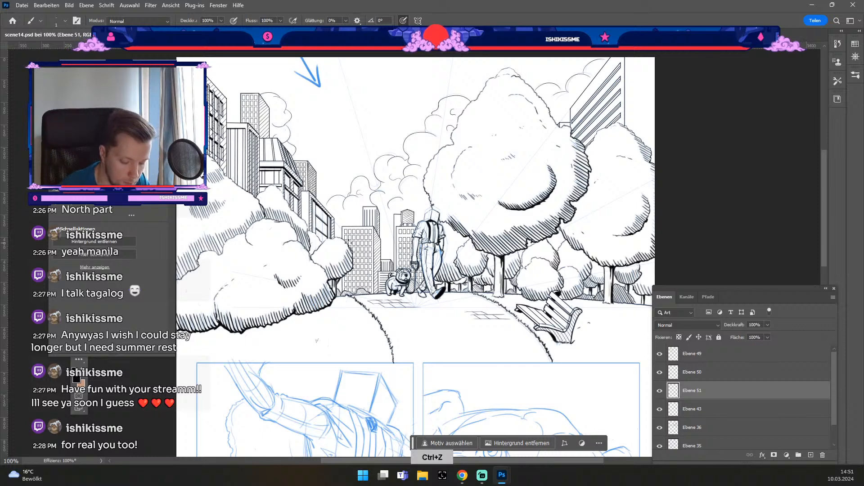
Ink small scattered grass tufts with a slightly larger brush on the lawns on both sides of the park path.
key(b)
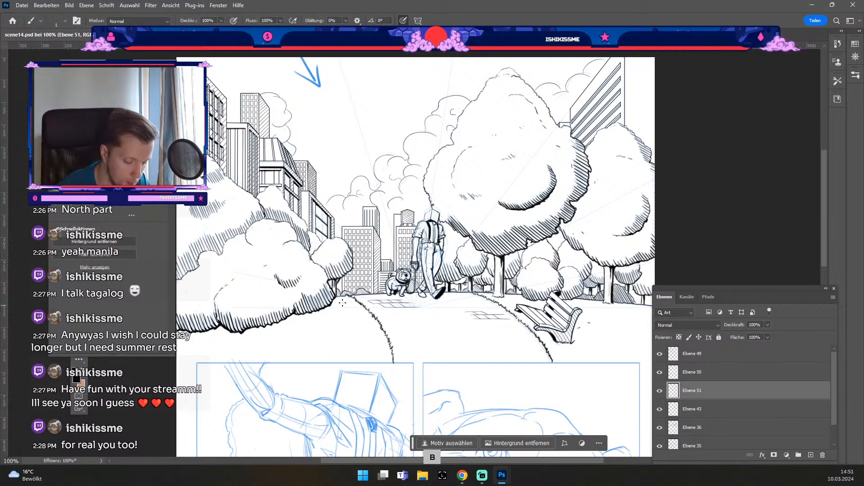
key(odiaeresis)
key(numbersign)
drag(355, 326, 387, 231)
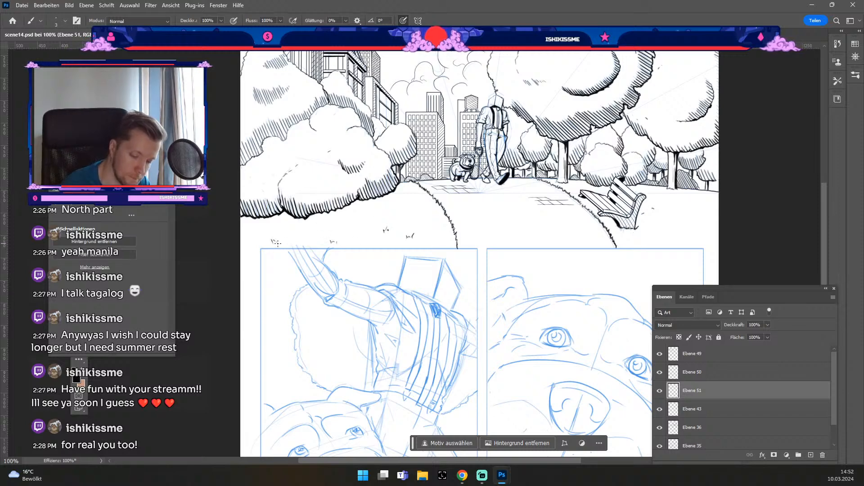
key(ctrl+z)
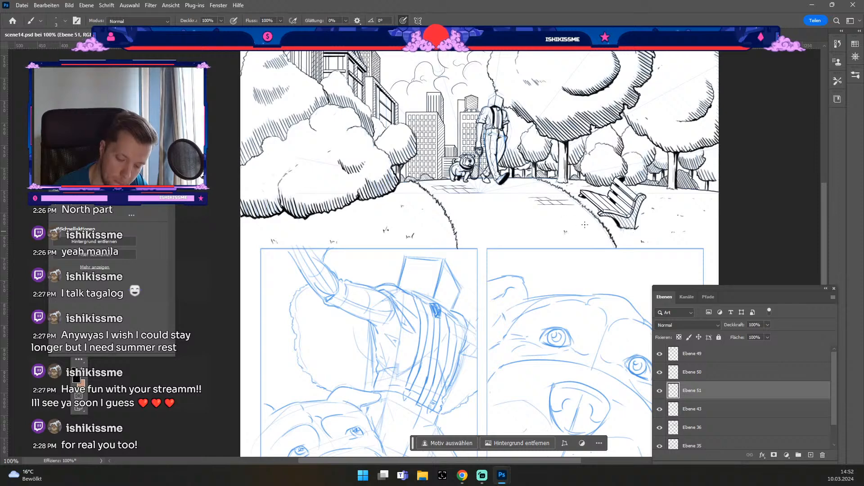
key(ctrl+z)
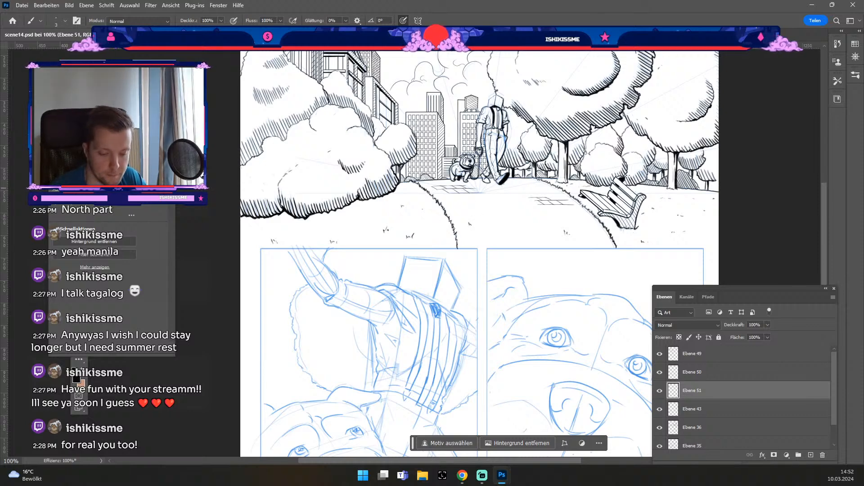
mouse_move(571, 158)
mouse_down()
mouse_move(554, 219)
mouse_move(517, 290)
mouse_up()
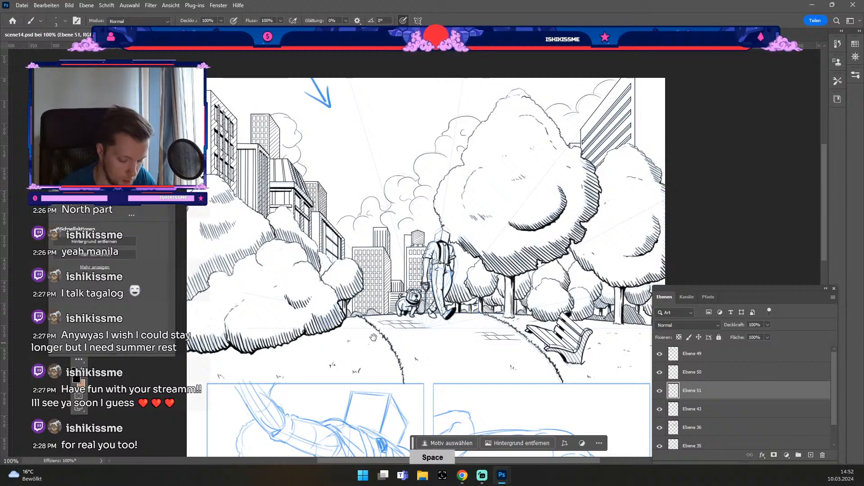
drag(518, 286, 398, 81)
key(b)
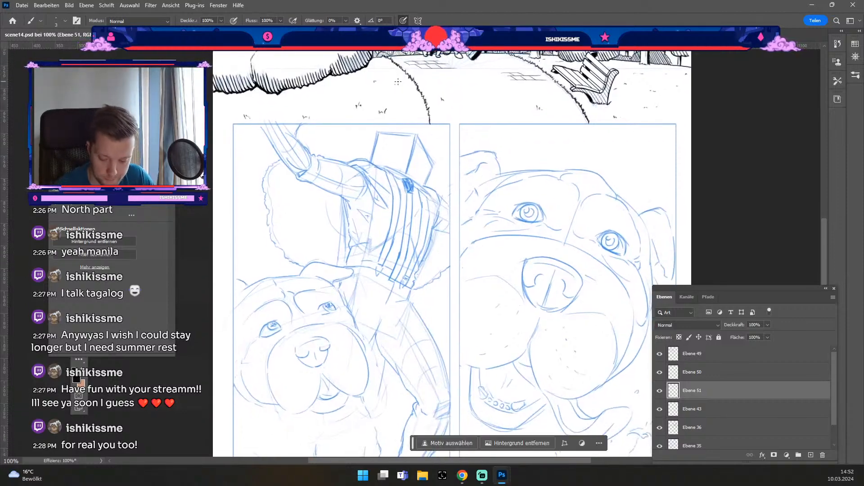
Check what the upper layers hold by switching their visibility, and delete the layer Ebene 49.
key(ctrl+minus)
drag(524, 208, 492, 299)
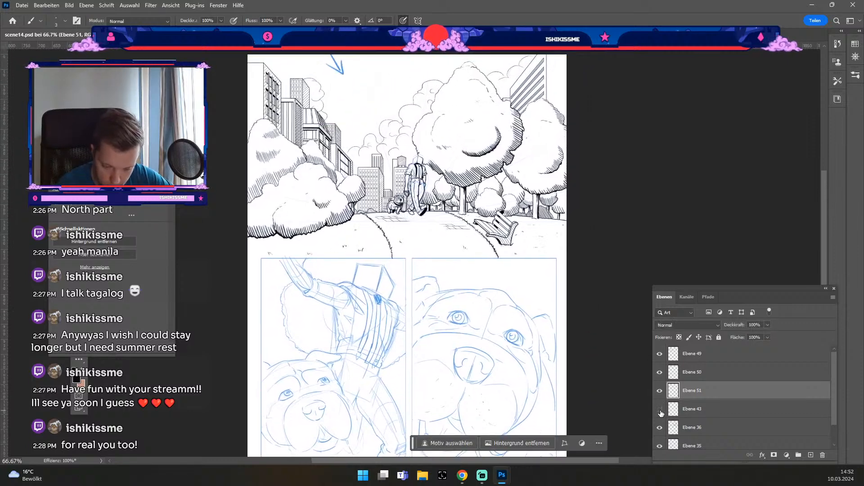
click(659, 410)
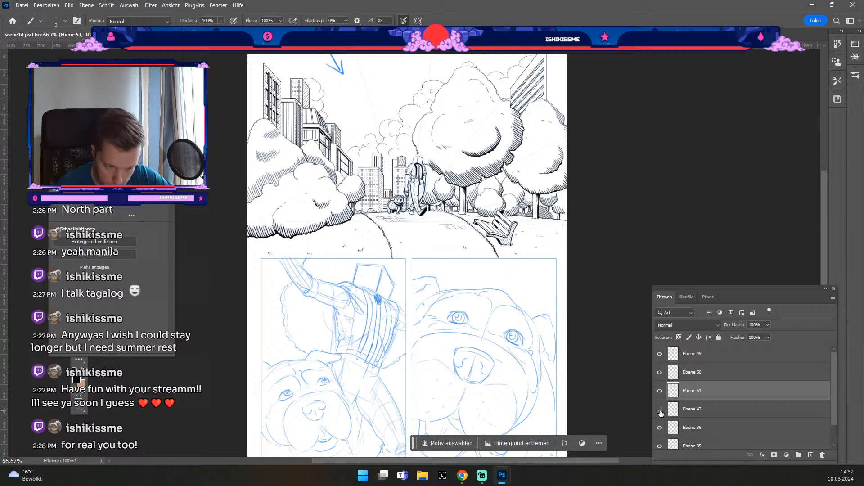
click(660, 372)
click(660, 372)
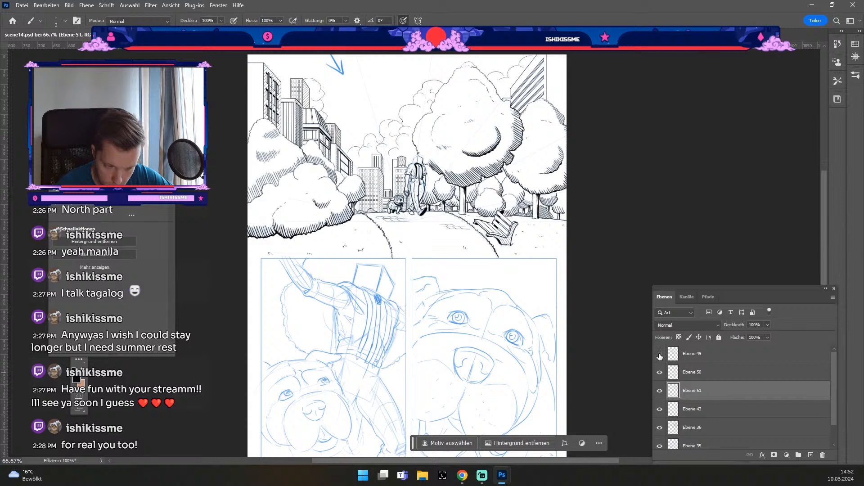
click(659, 355)
click(700, 355)
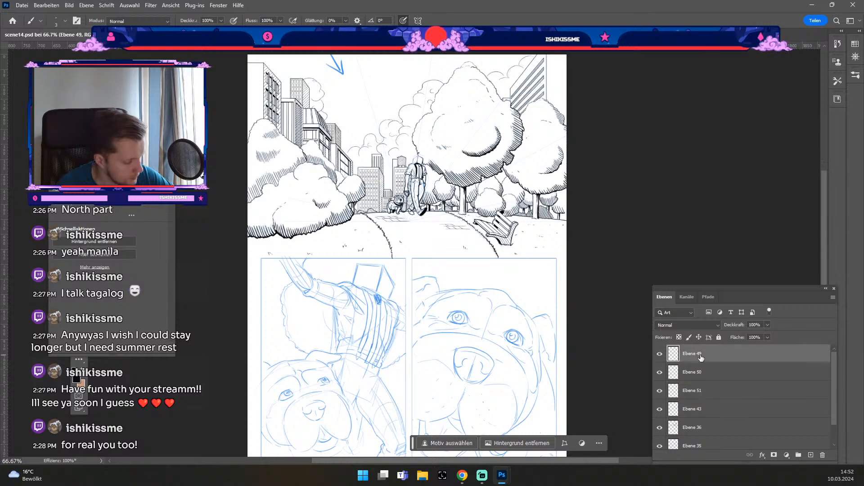
key(Delete)
Compare the ink contained in layers Ebene 50 and Ebene 51 by switching each one's visibility.
click(660, 354)
click(660, 354)
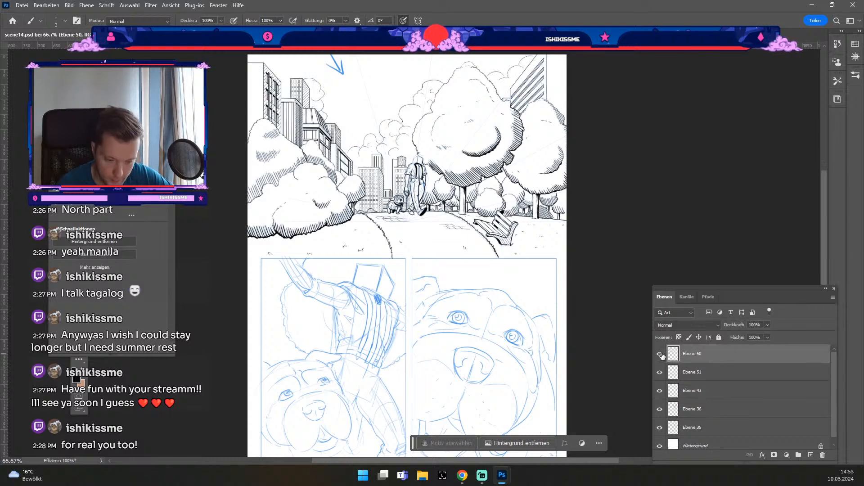
click(659, 354)
click(659, 354)
click(660, 355)
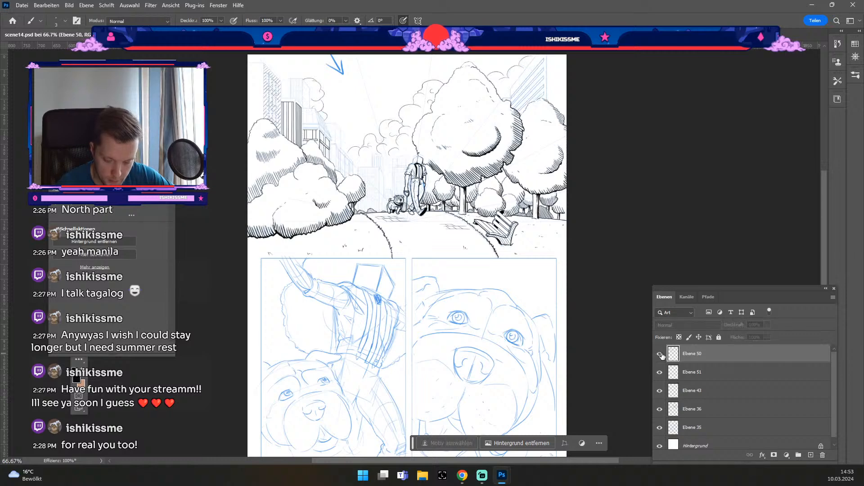
click(660, 354)
click(659, 372)
click(660, 372)
click(660, 372)
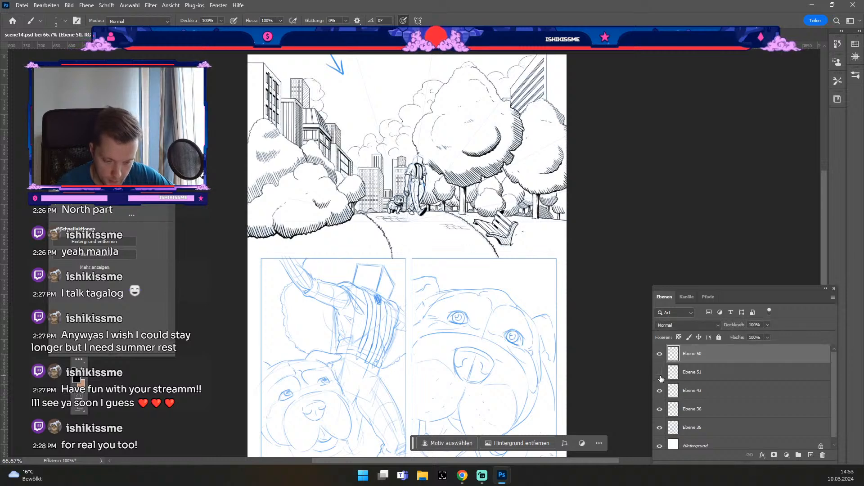
Outline the lawn and path area on layer Ebene 51 with a polygonal selection and put its grass marks on a new layer.
click(704, 377)
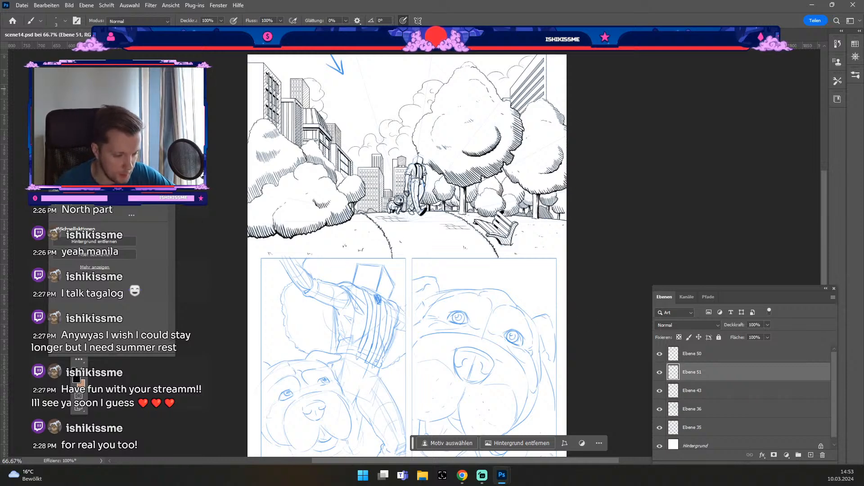
drag(121, 93, 170, 111)
key(l)
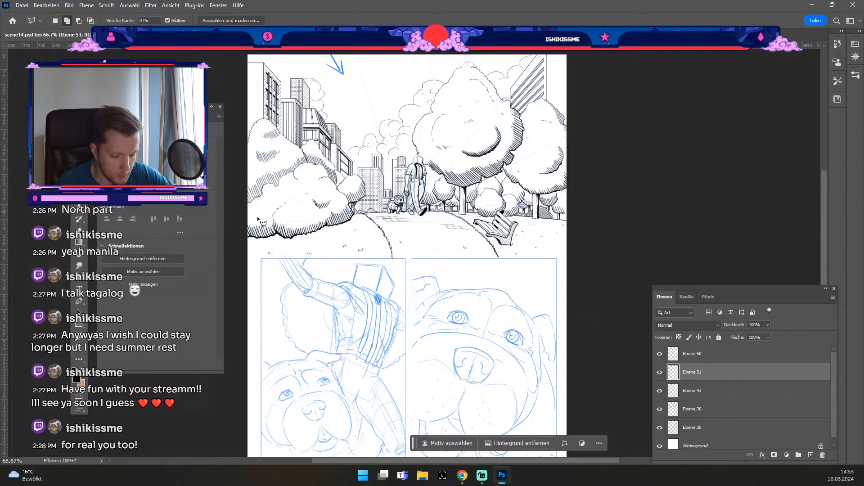
click(250, 252)
click(258, 195)
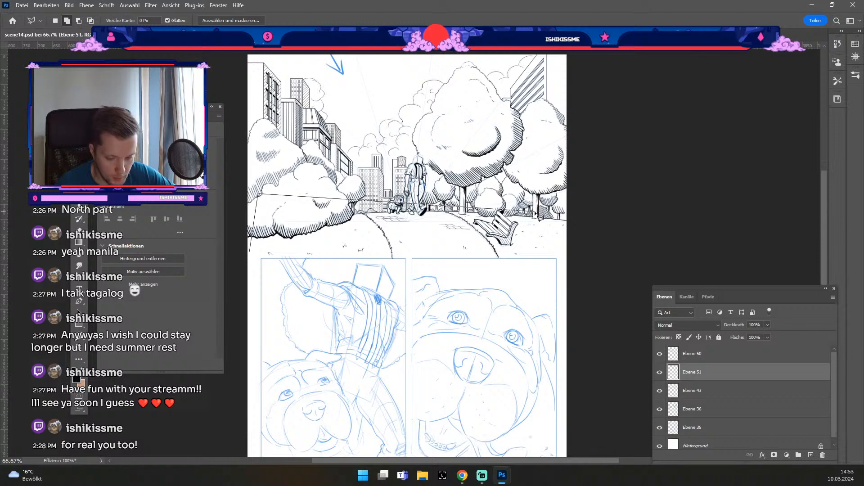
click(366, 221)
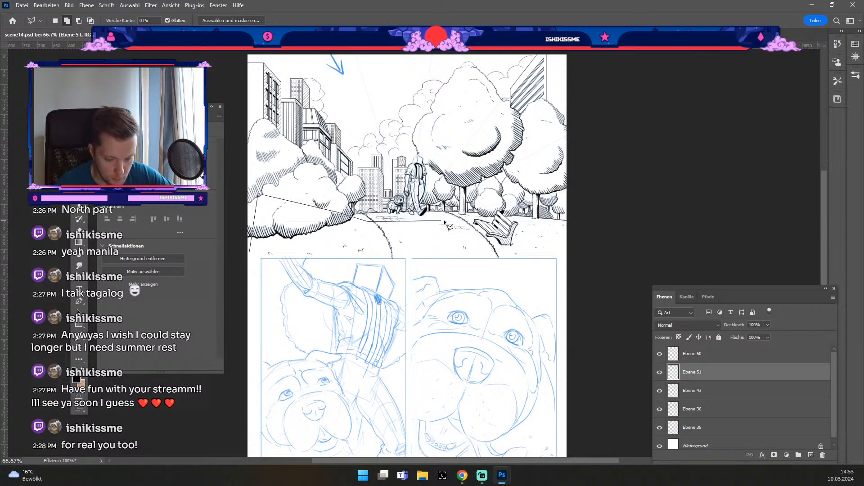
click(566, 217)
click(582, 228)
click(560, 272)
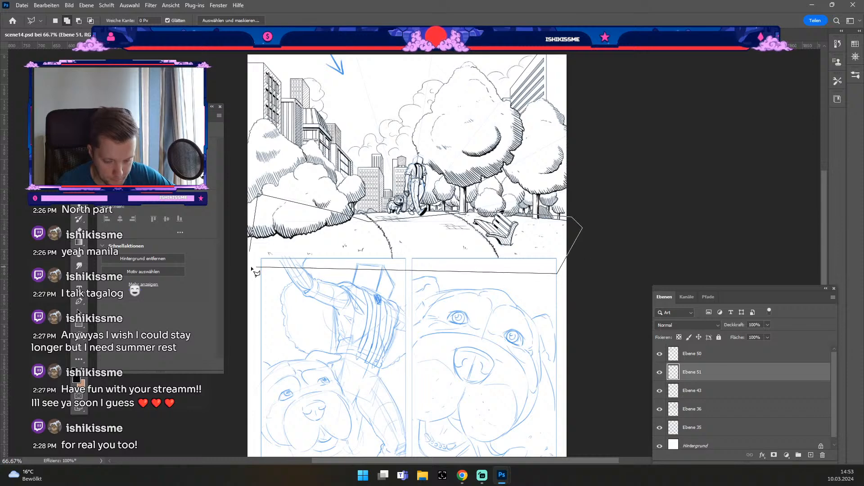
click(248, 271)
click(249, 252)
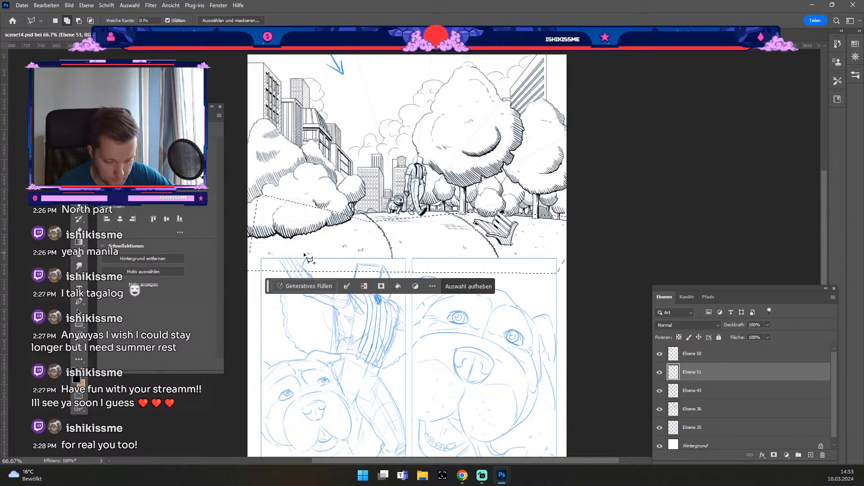
right_click(379, 250)
click(449, 313)
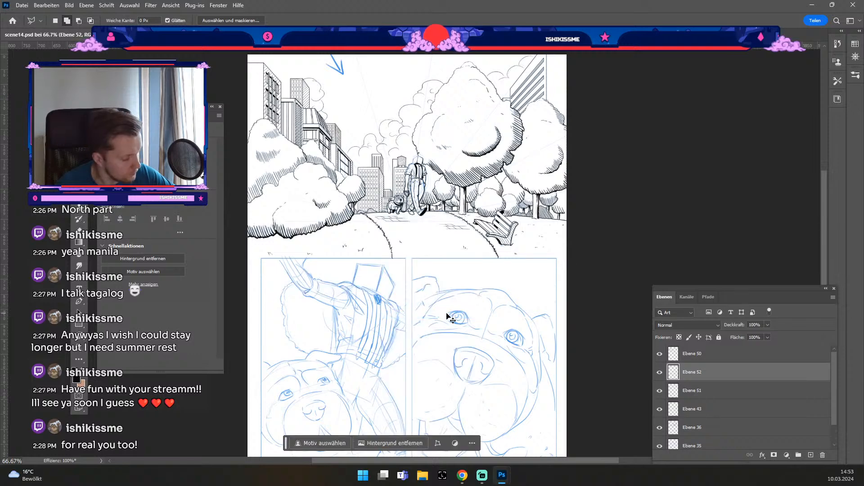
Move the layer with the grass marks, Ebene 52, below Ebene 51 in the layer stack.
click(660, 355)
click(659, 356)
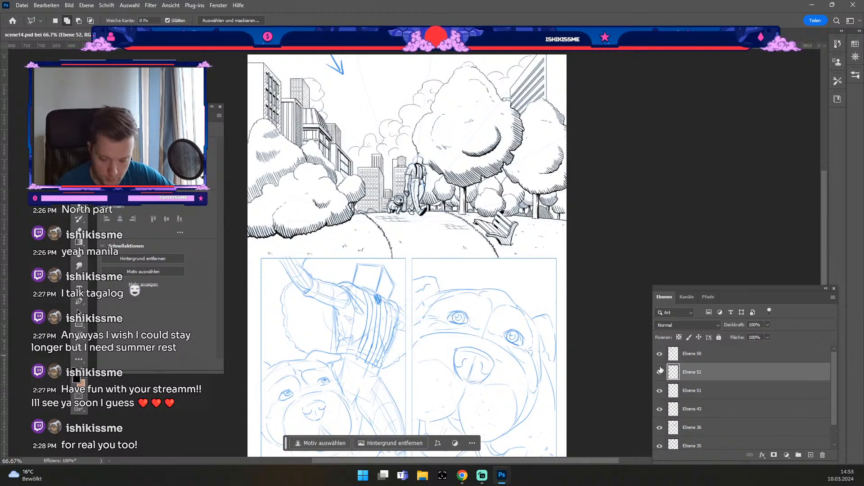
drag(701, 373, 700, 393)
click(658, 372)
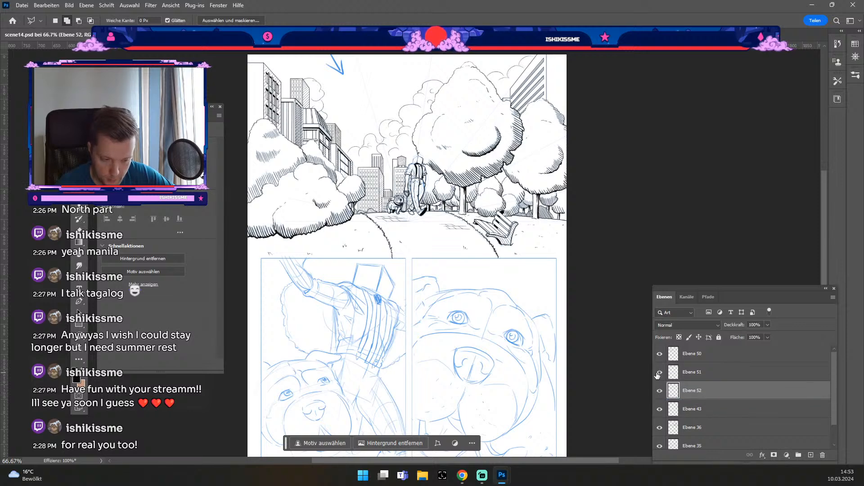
Merge layer Ebene 50 down into Ebene 51 and check the combined building ink.
click(699, 358)
key(ctrl+e)
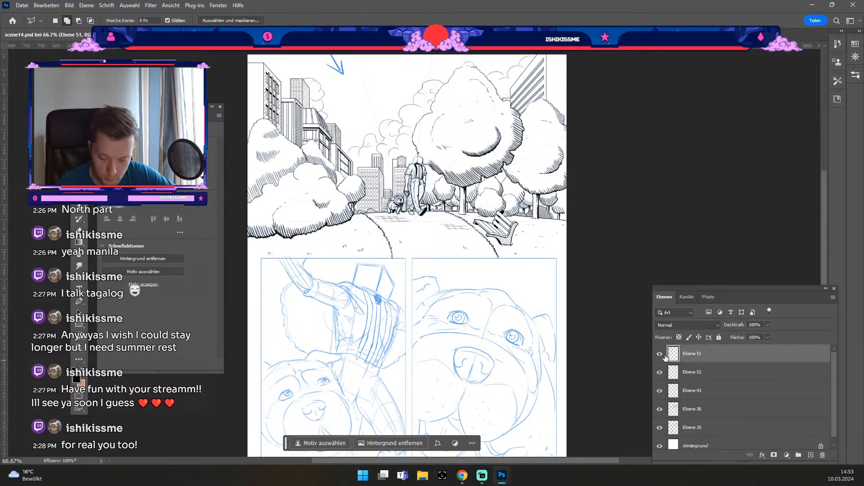
click(660, 354)
click(660, 354)
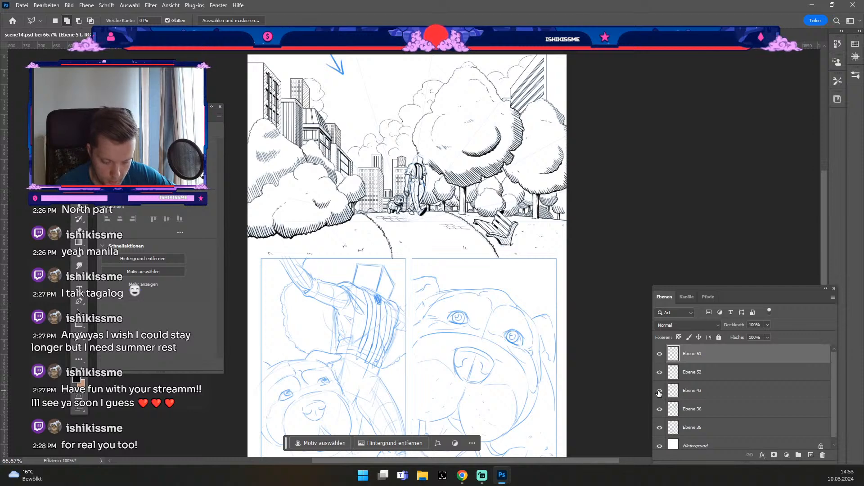
Delete the layer Ebene 43 and check what Ebene 36 contains by switching its visibility.
drag(669, 394, 827, 455)
click(660, 391)
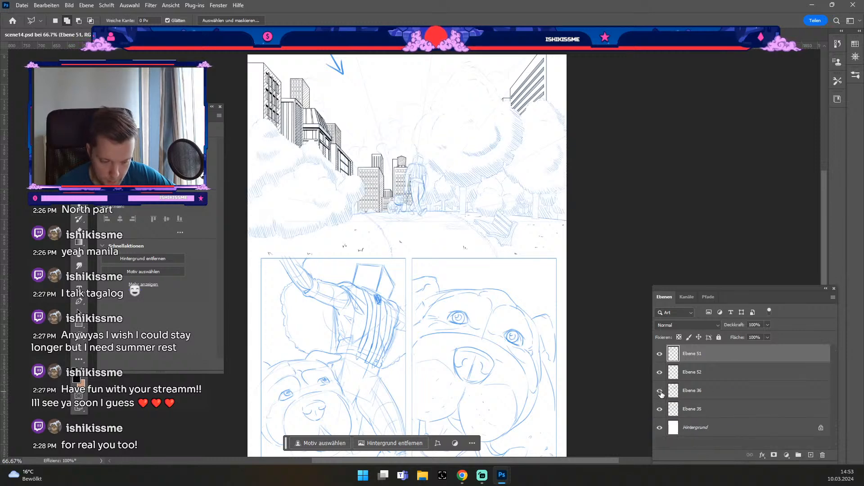
click(660, 391)
click(660, 391)
click(660, 391)
click(660, 391)
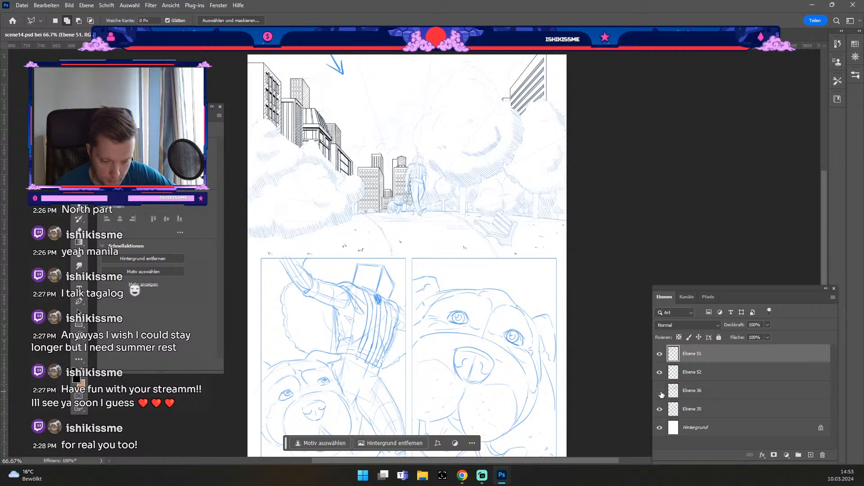
click(659, 391)
Merge the grass layer Ebene 52 down into Ebene 36 and check the merged layer.
click(660, 373)
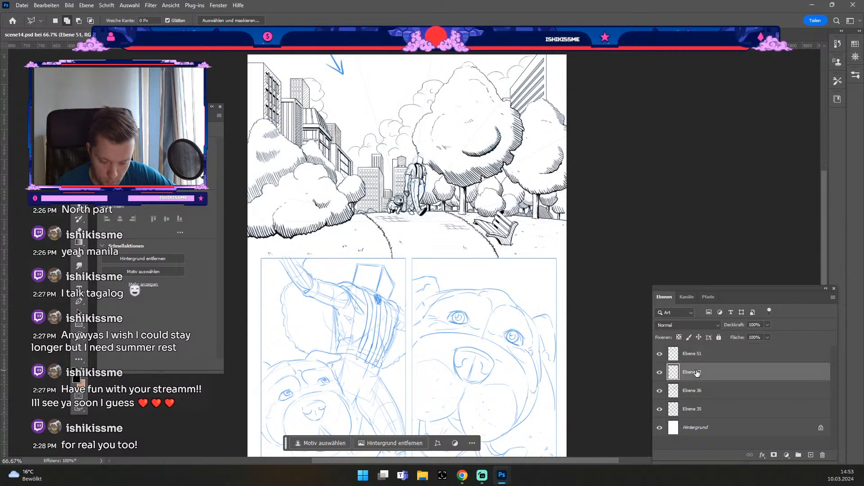
click(661, 377)
key(Delete)
click(659, 373)
click(660, 373)
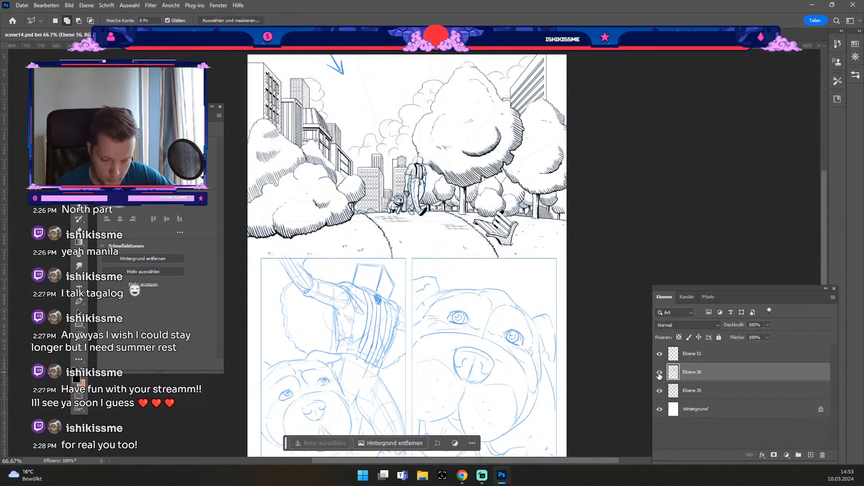
Compare the inked park panel with and without the blue sketch by repeatedly hiding and showing layer Ebene 35.
click(660, 390)
click(660, 391)
click(660, 391)
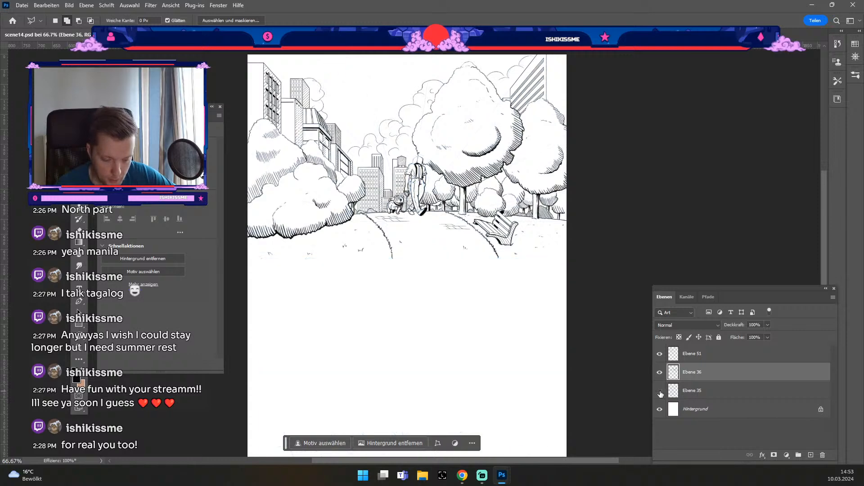
click(660, 390)
click(660, 391)
click(660, 391)
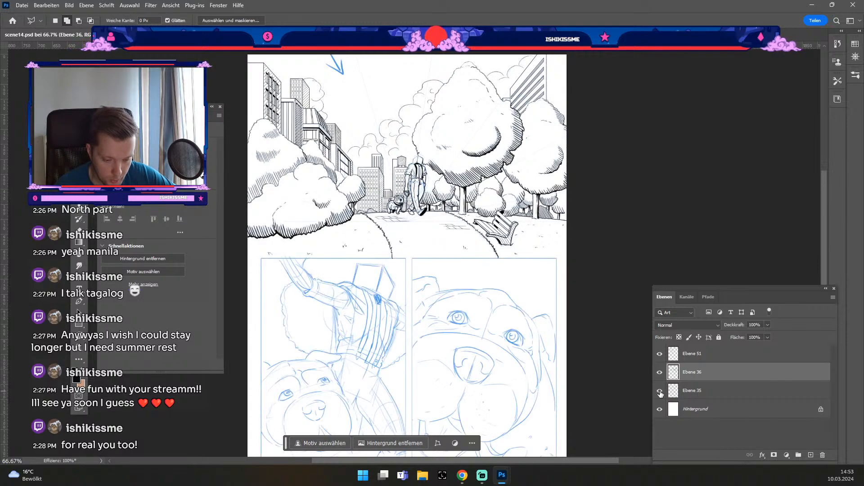
click(659, 390)
click(660, 391)
click(660, 391)
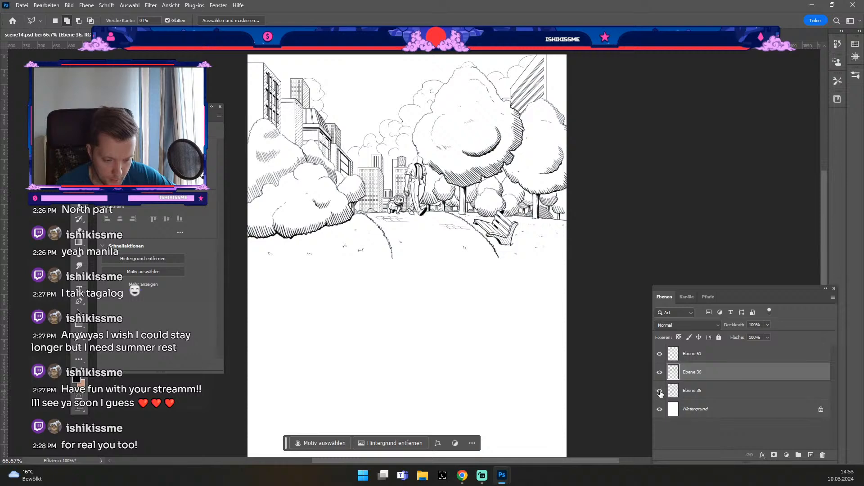
click(659, 391)
click(660, 391)
click(660, 390)
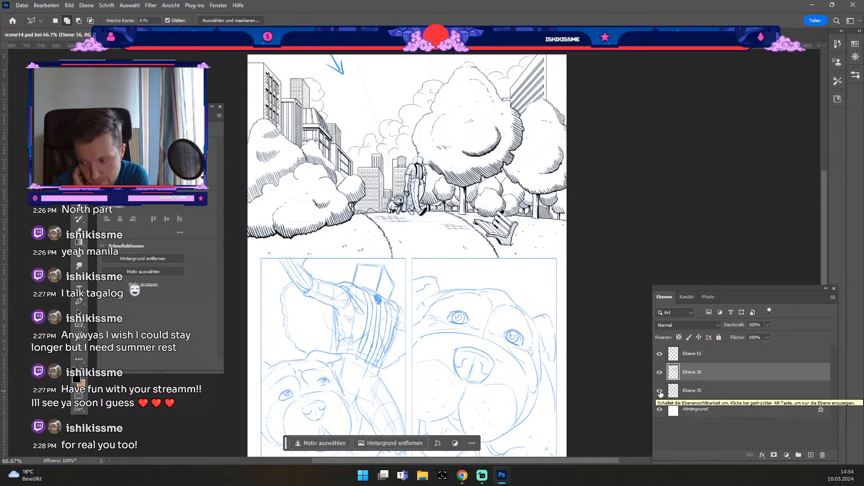
Group the layers Ebene 51, Ebene 36 and Ebene 35, and add a new empty layer directly above the background.
click(701, 410)
click(727, 392)
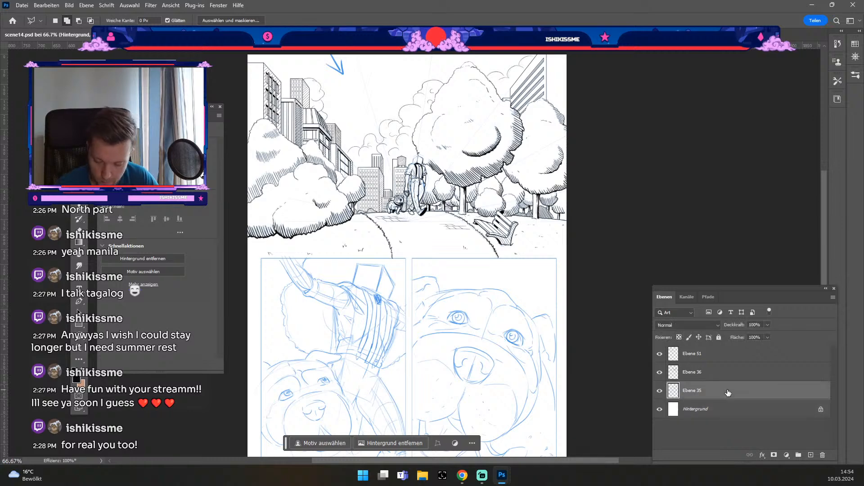
shift+click(721, 355)
right_click(720, 352)
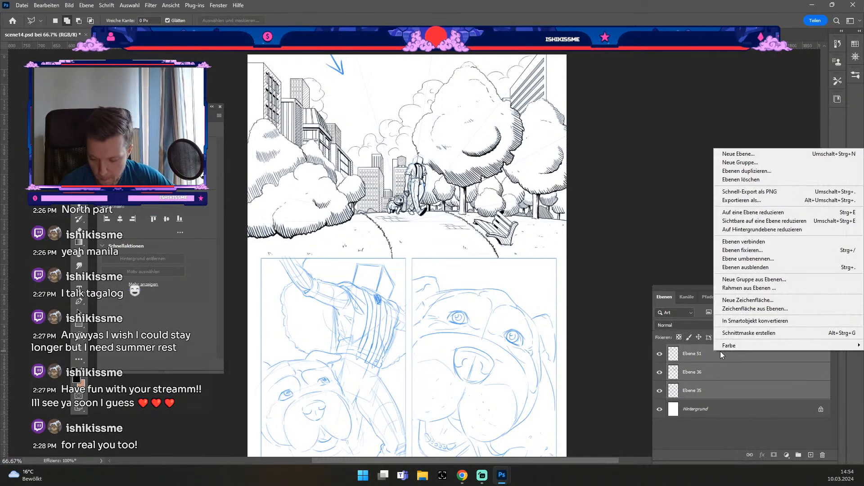
click(733, 431)
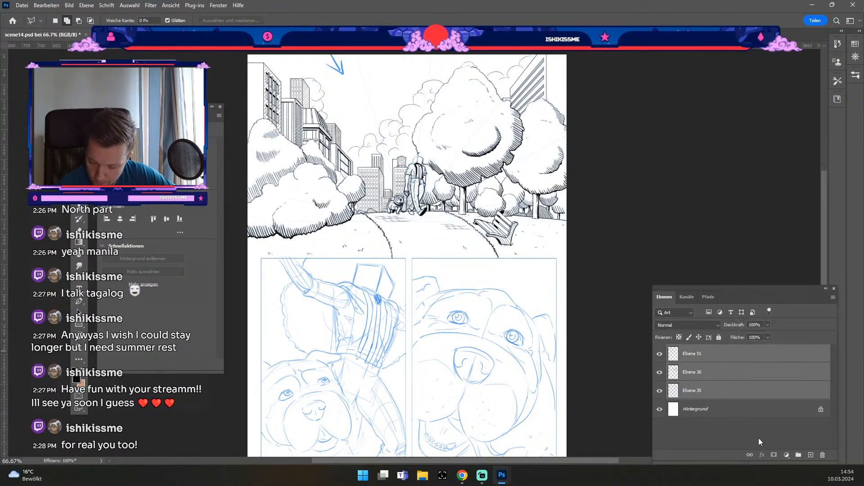
click(798, 455)
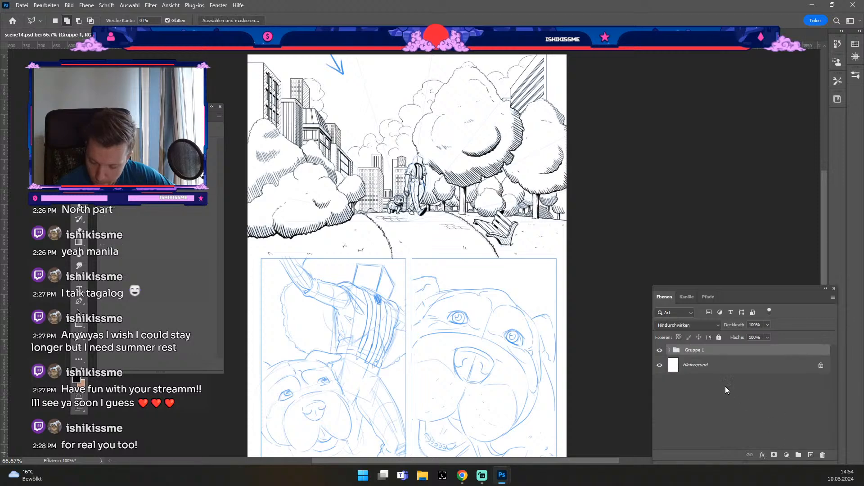
click(730, 369)
click(810, 455)
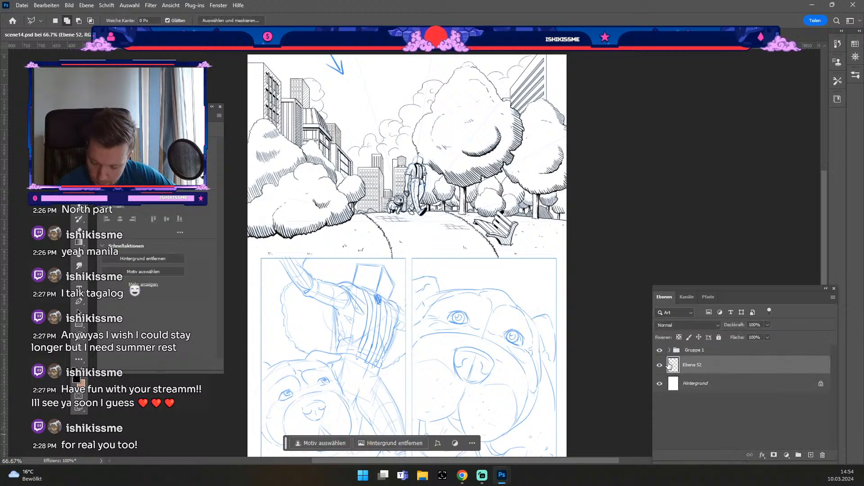
Ink a straight line along the top border of the lower-left panel with the brush at size 4.
key(space)
drag(316, 266, 356, 189)
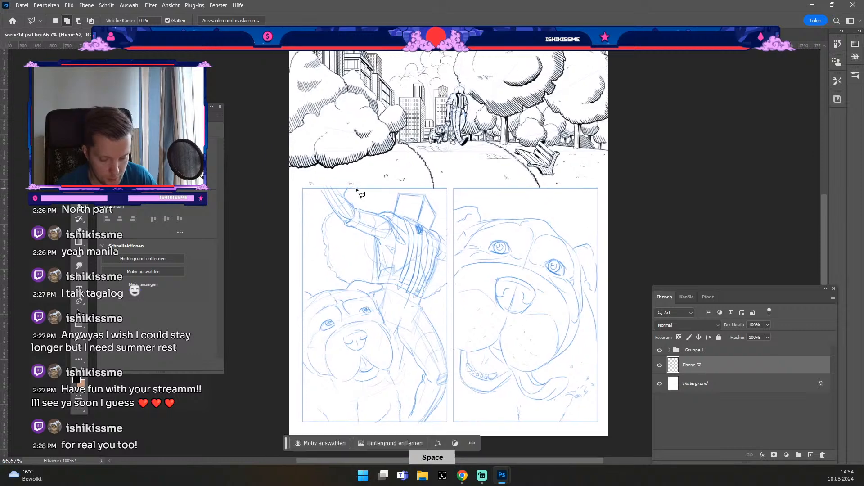
key(b)
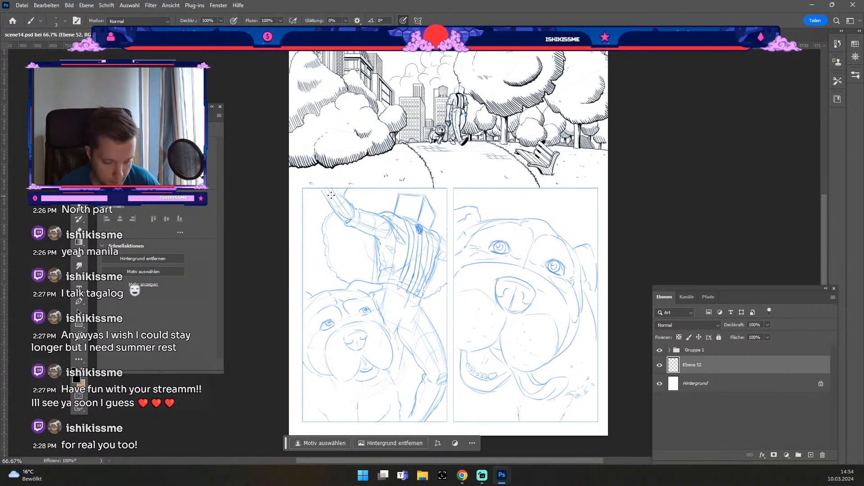
key(numbersign)
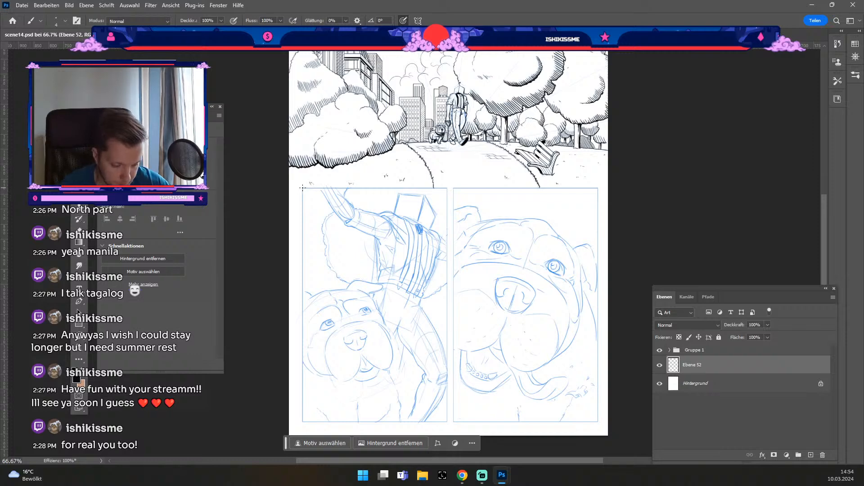
shift+click(447, 188)
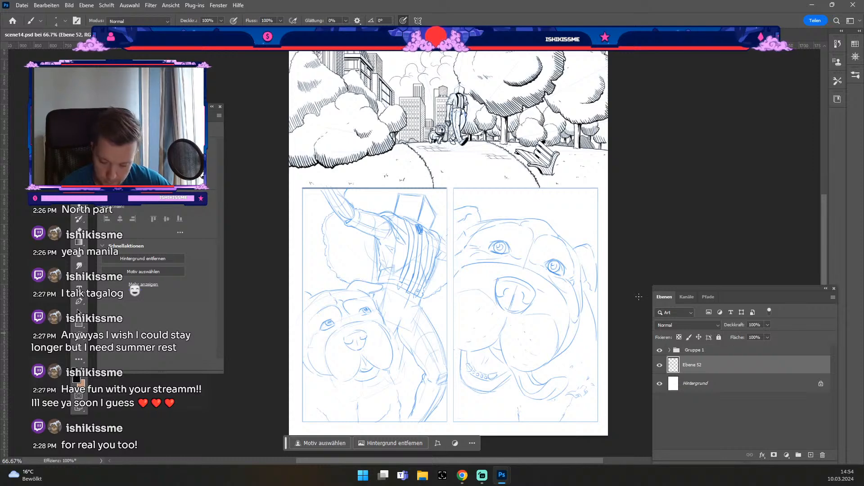
Undo the inked line on the lower-left panel's top border and move layer Ebene 52 above Gruppe 1.
drag(693, 365, 704, 350)
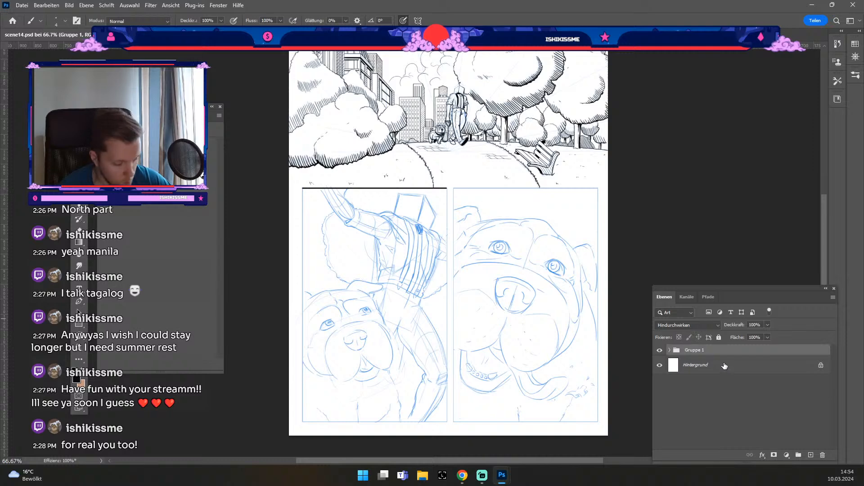
key(ctrl+z)
drag(714, 355, 716, 373)
click(705, 355)
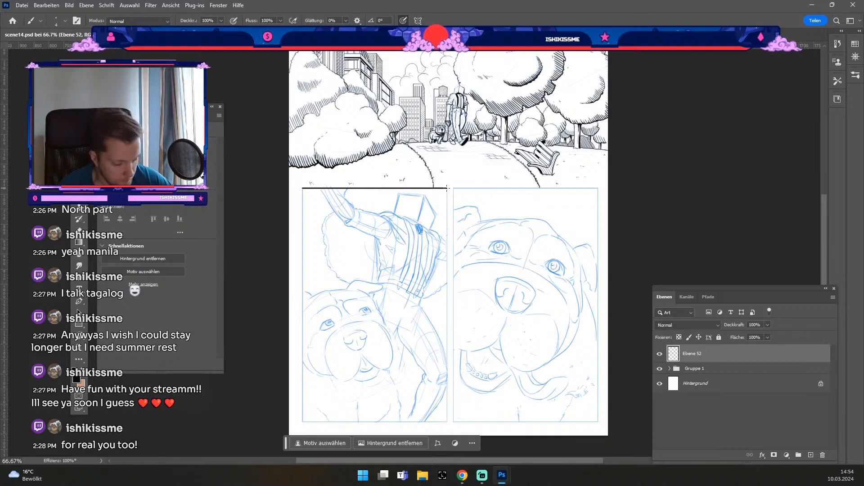
key(ctrl+z)
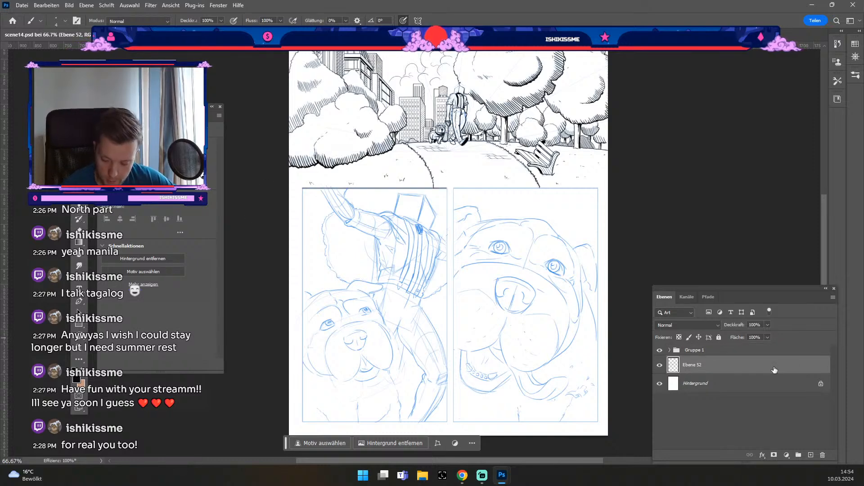
drag(774, 370, 822, 455)
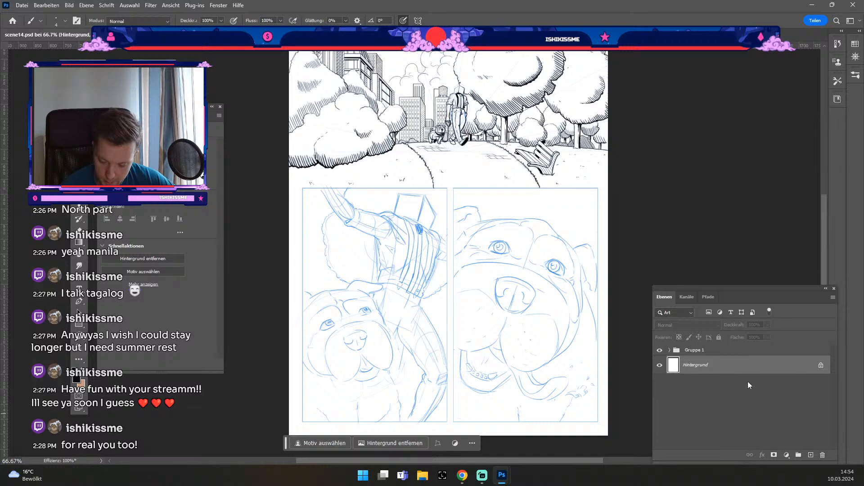
key(ctrl+z)
drag(747, 368, 732, 377)
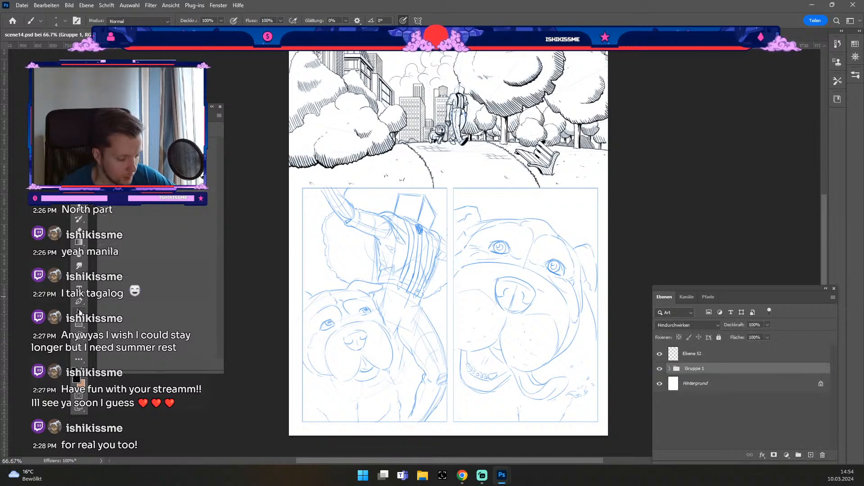
Draw an unfilled rectangle of about 482 by 781 px around the lower-left panel and thicken its outline to 8.73 px.
click(80, 322)
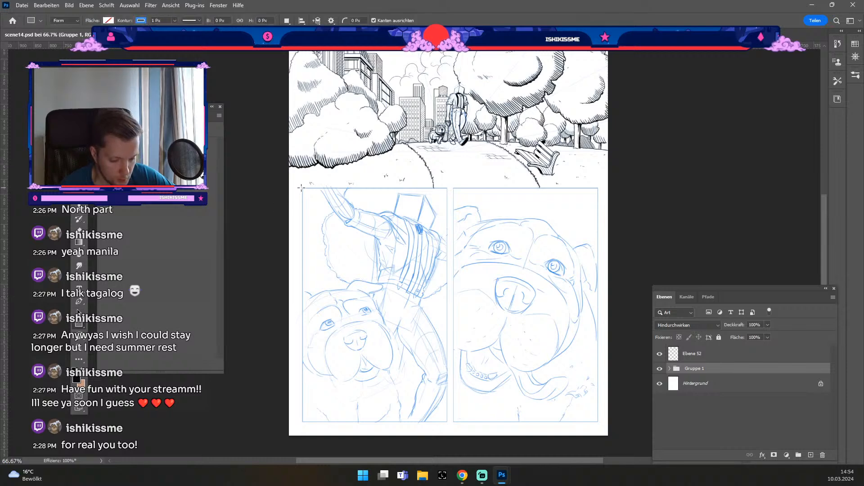
drag(302, 188, 446, 421)
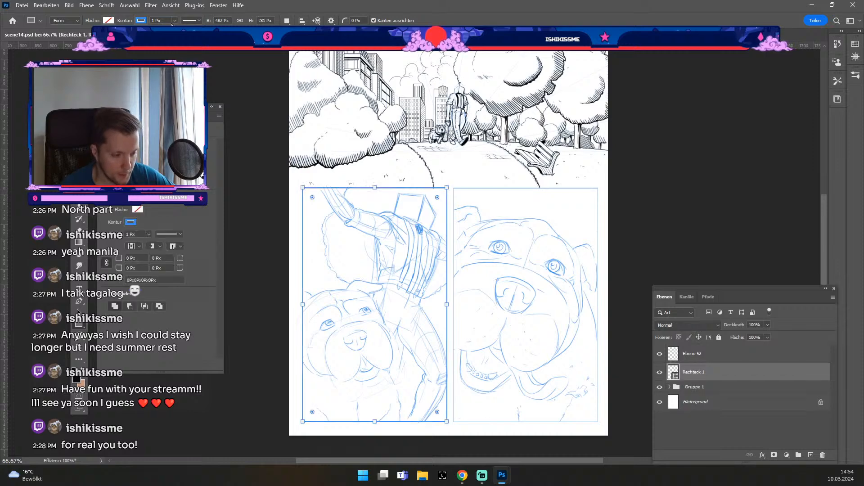
click(174, 20)
mouse_move(175, 31)
mouse_down()
mouse_move(189, 31)
mouse_move(170, 30)
mouse_up()
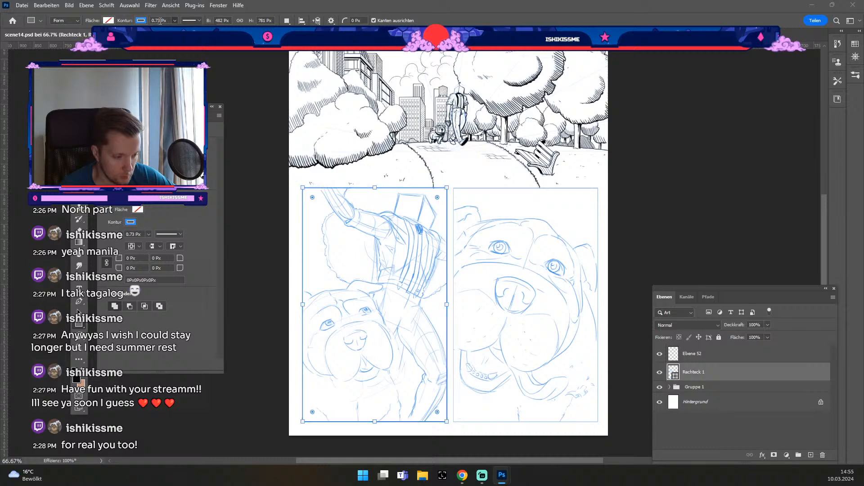
Set the lower-left panel rectangle's outline to black with a width of 4 px.
double_click(156, 20)
text(4)
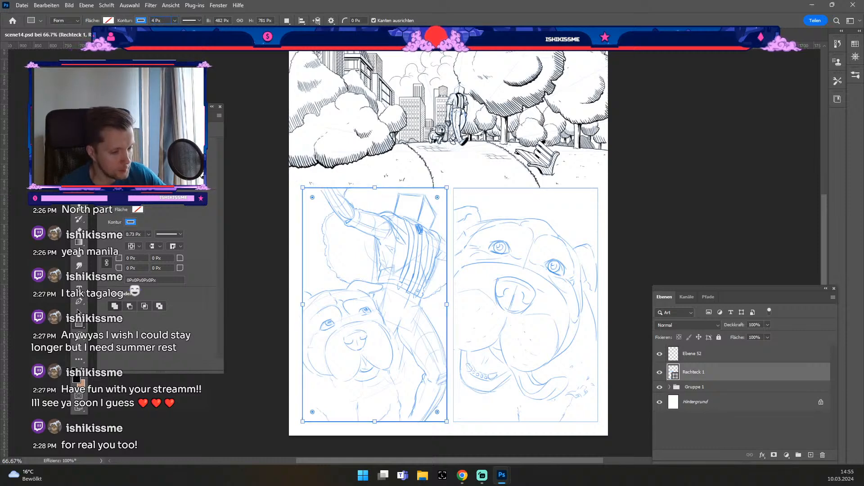
click(139, 21)
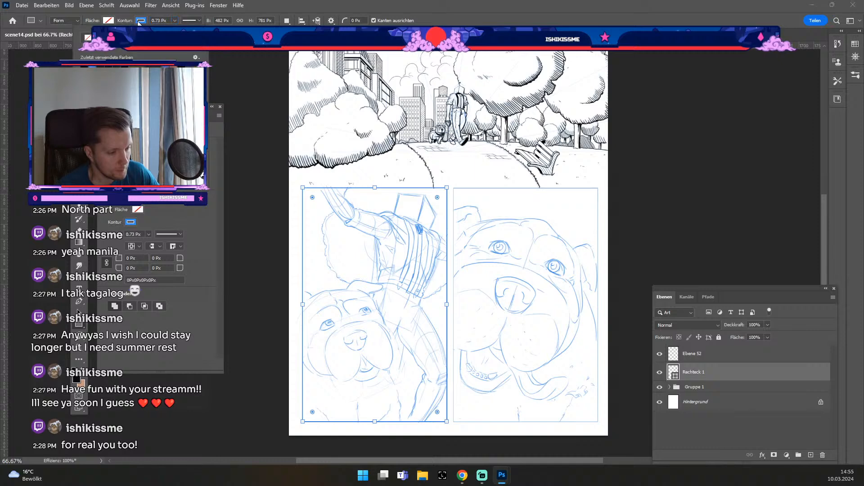
click(86, 69)
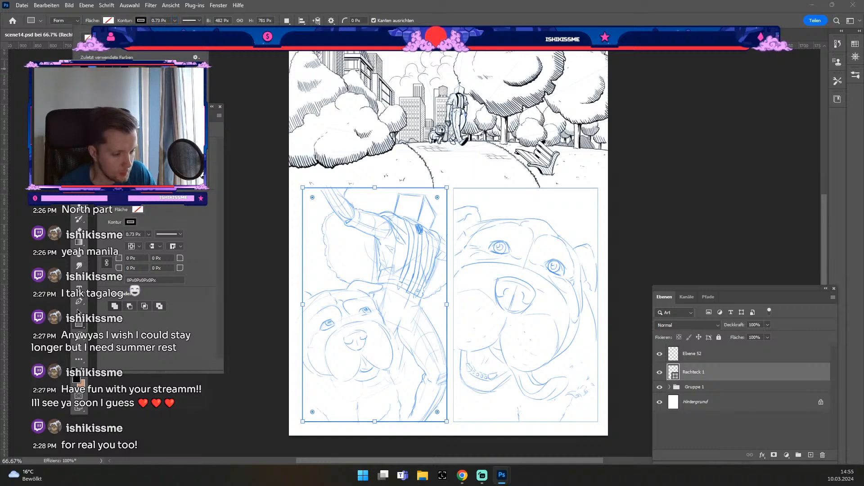
click(160, 20)
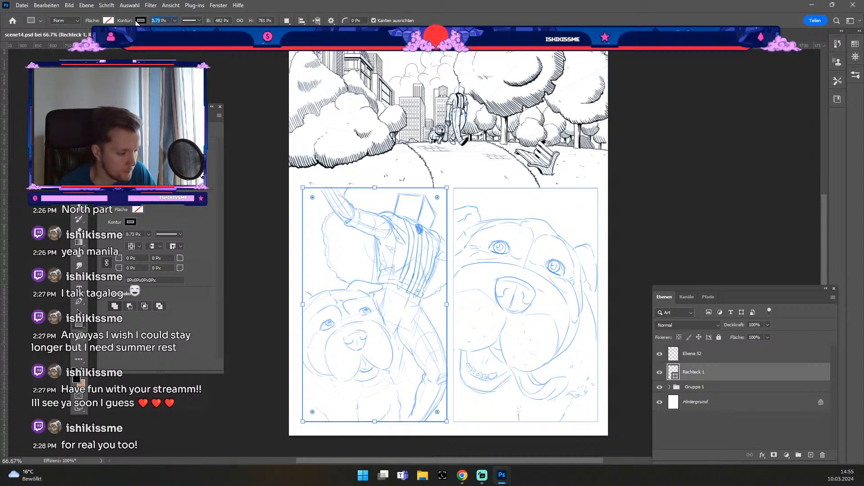
key(Return)
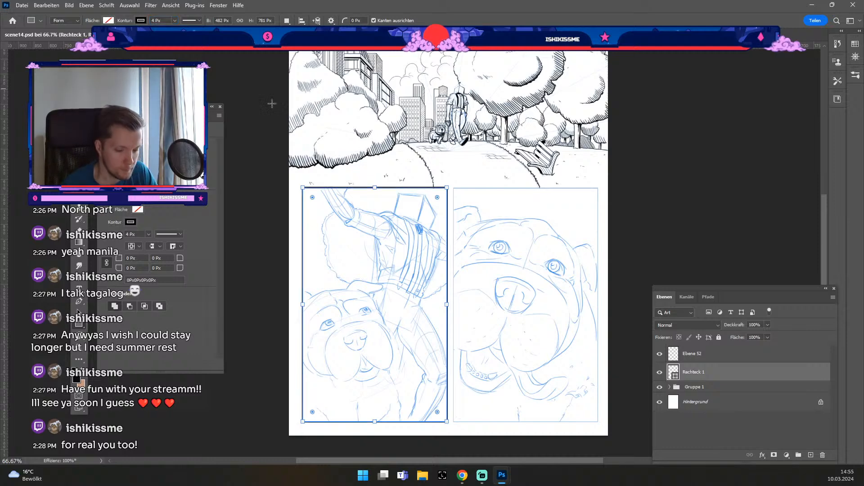
Duplicate the Rechteck 1 layer and place the copy over the border of the lower-right panel.
right_click(720, 373)
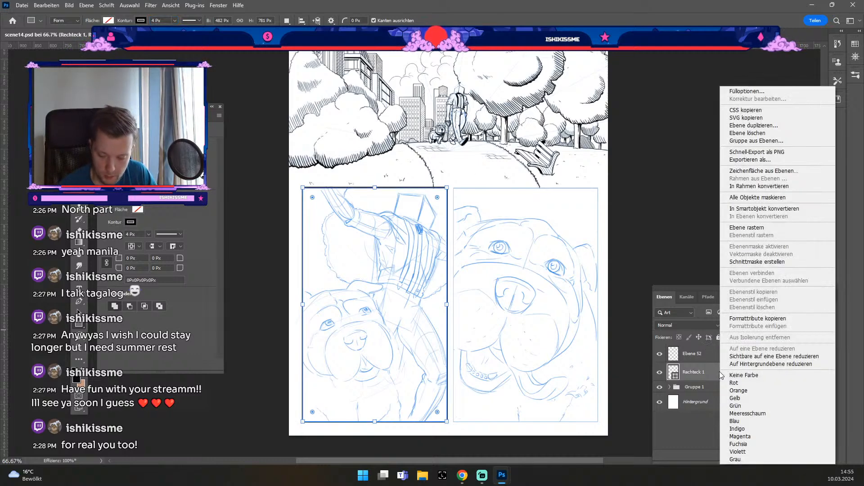
click(681, 271)
drag(698, 368, 753, 391)
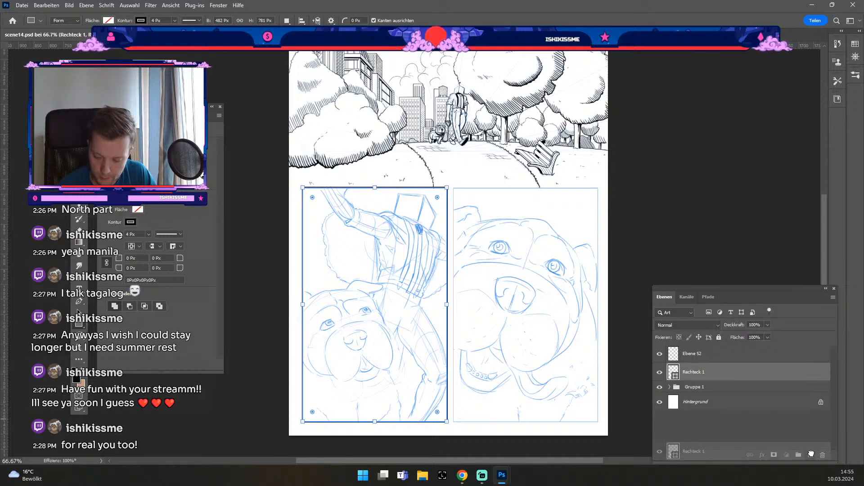
key(v)
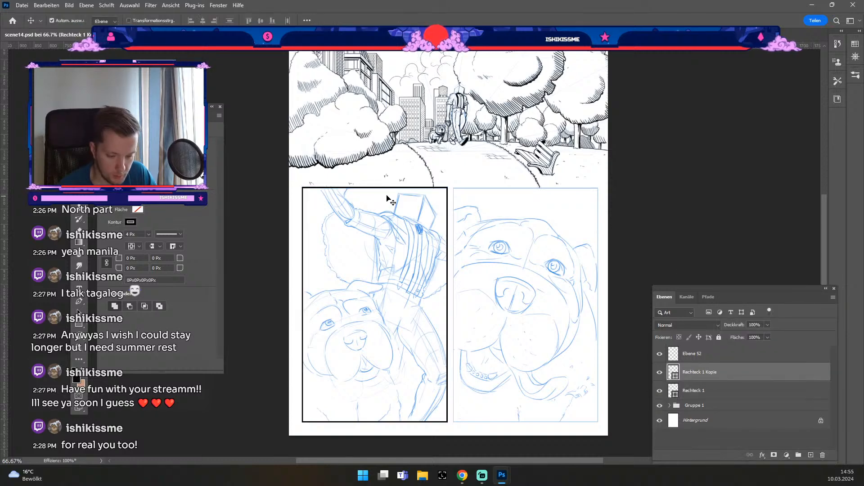
drag(387, 190, 534, 192)
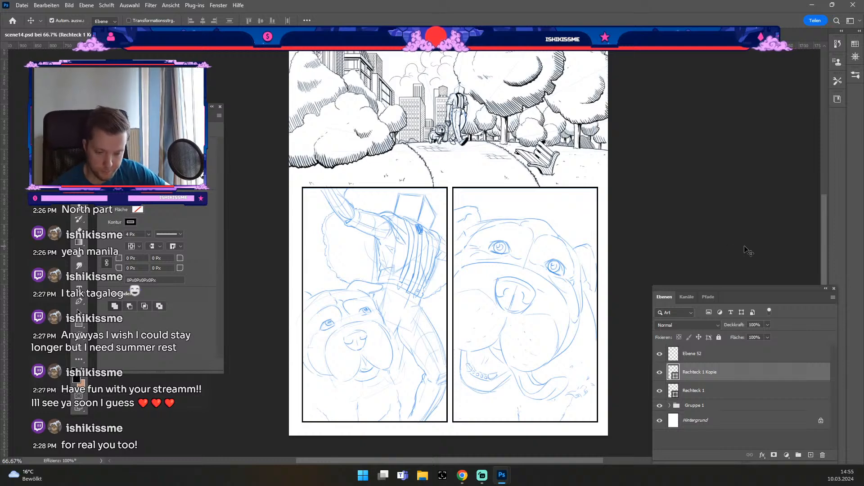
Reduce the outline of the lower-right panel's rectangle to 3 px.
scroll(546, 193, up, 5)
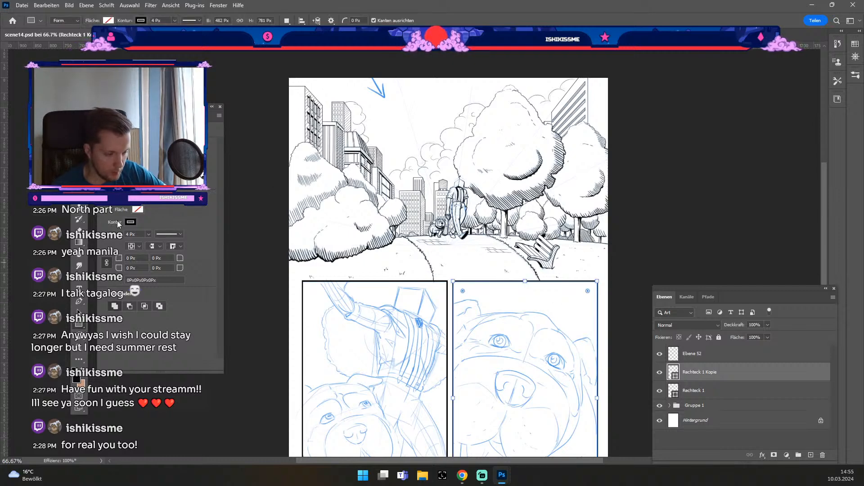
key(u)
click(156, 21)
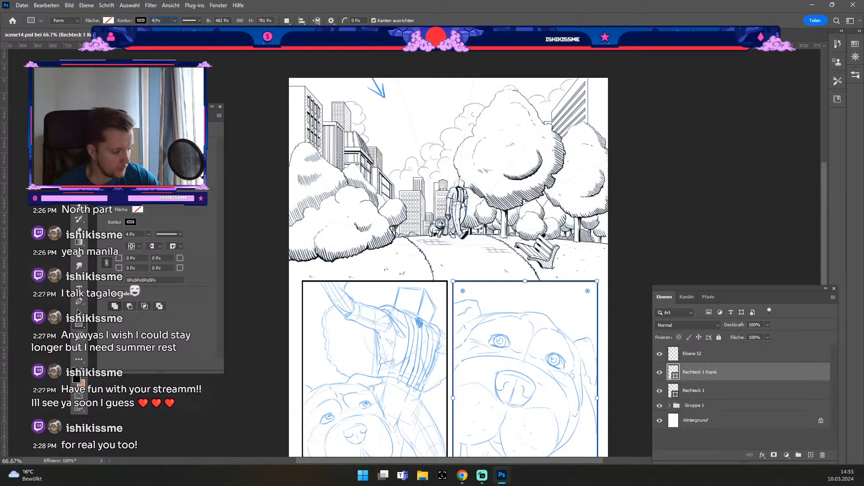
key(BackSpace)
text(3)
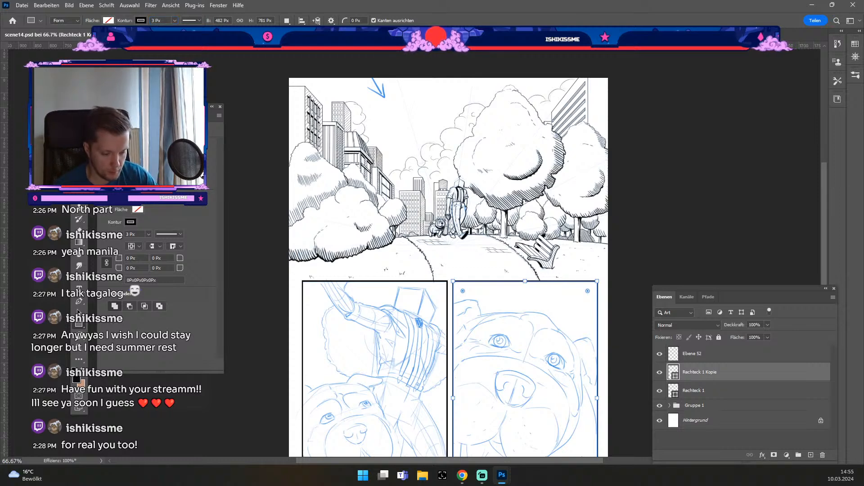
key(Return)
Set the outline of the lower-left panel's rectangle, layer Rechteck 1, to 3 px as well.
click(693, 390)
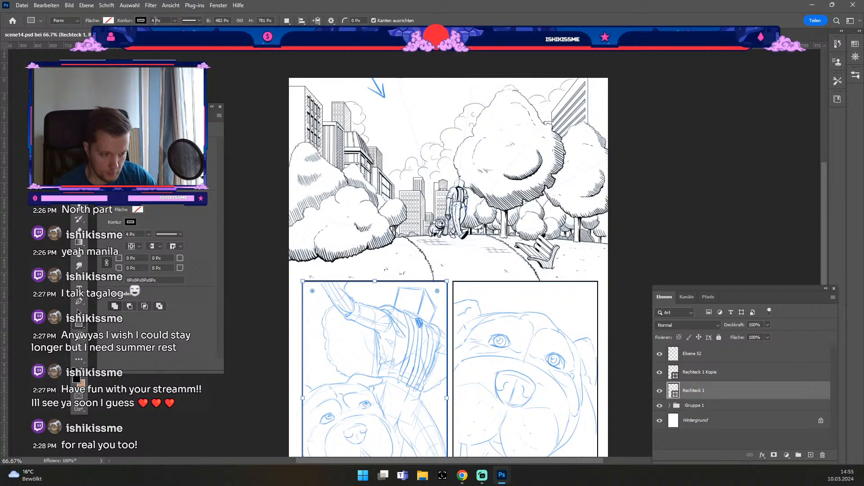
drag(155, 20, 149, 21)
text(3)
key(Return)
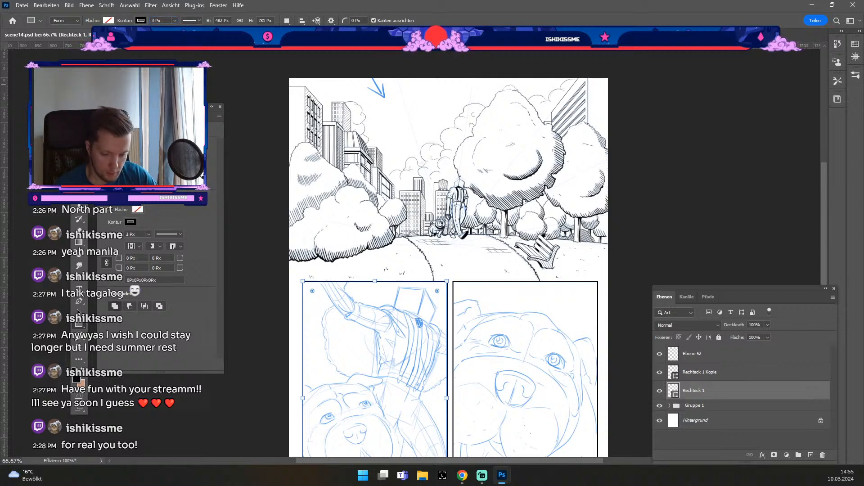
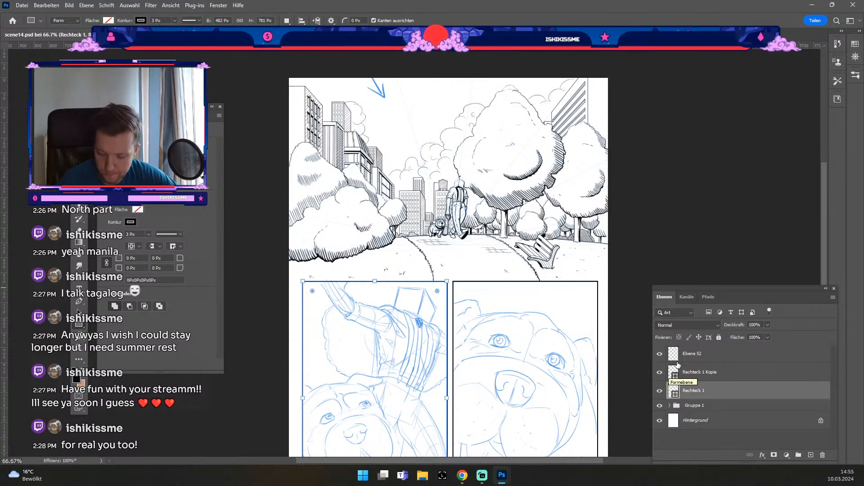
Rasterize both panel border layers, Rechteck 1 Kopie and Rechteck 1.
click(690, 371)
right_click(697, 374)
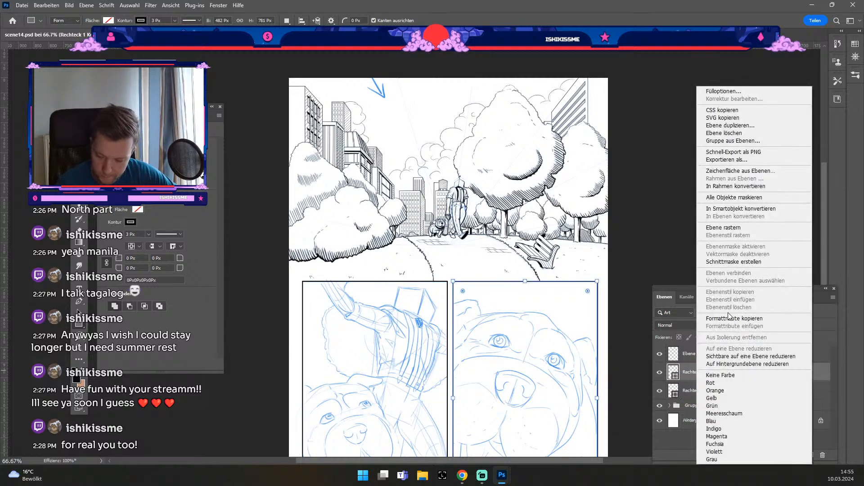
click(730, 227)
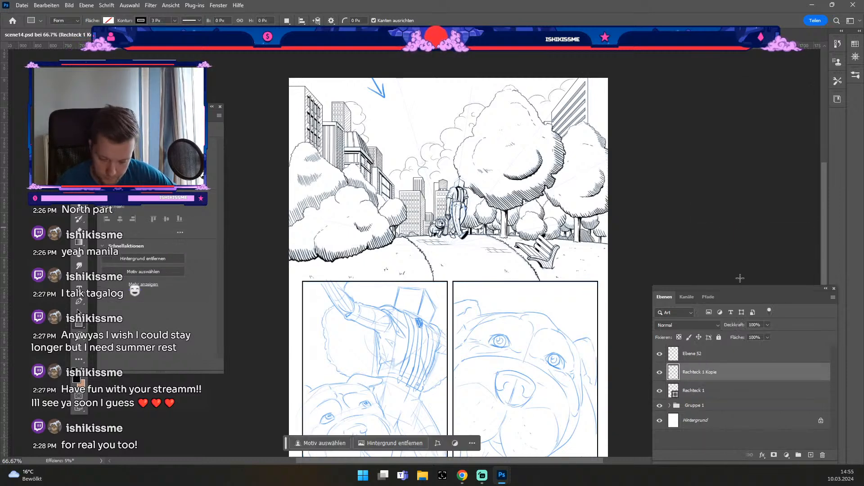
right_click(717, 393)
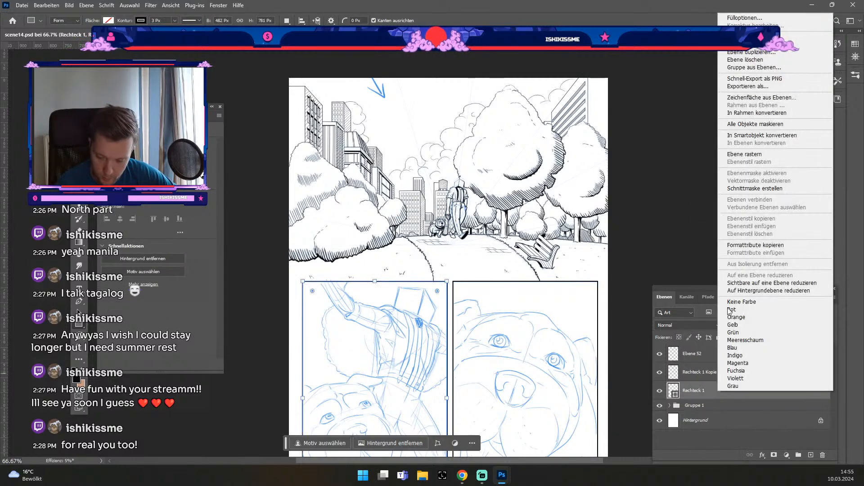
click(742, 155)
Try inking the upper lid of the dog's left-hand eye in the lower-left panel with the brush at sizes 4 and 3.
scroll(732, 225, down, 2)
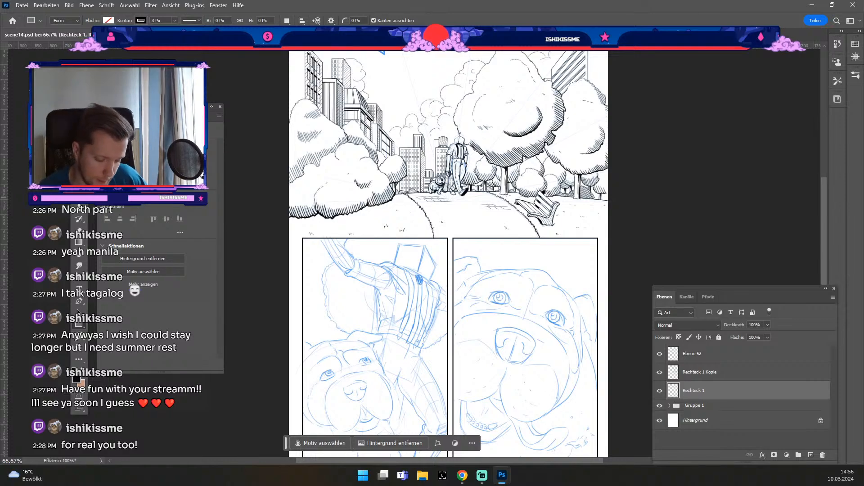
key(ctrl+plus)
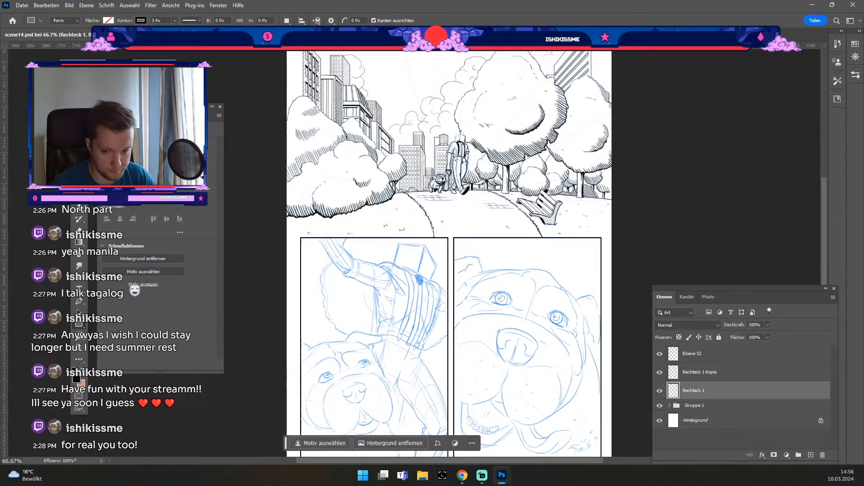
drag(457, 325, 534, 153)
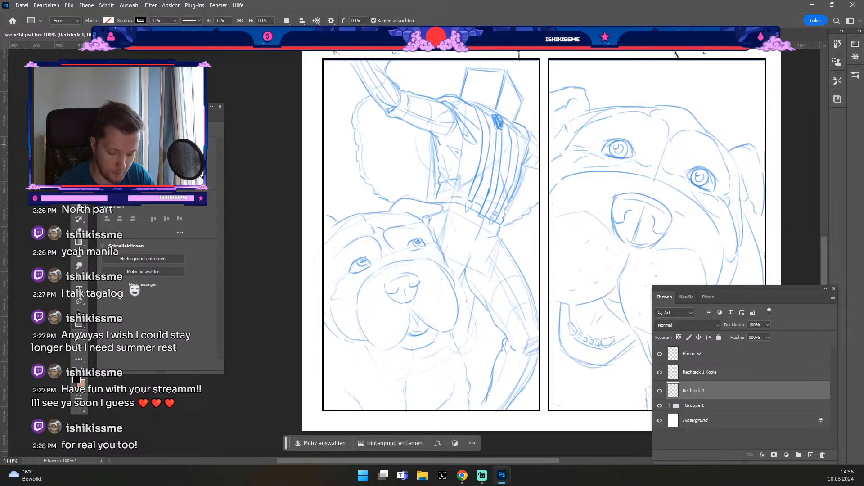
key(b)
drag(349, 273, 359, 259)
key(ctrl+z)
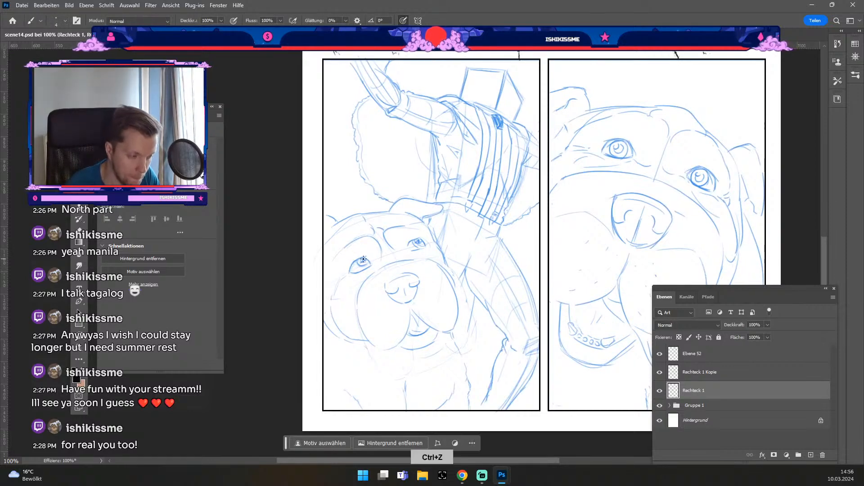
key(ö)
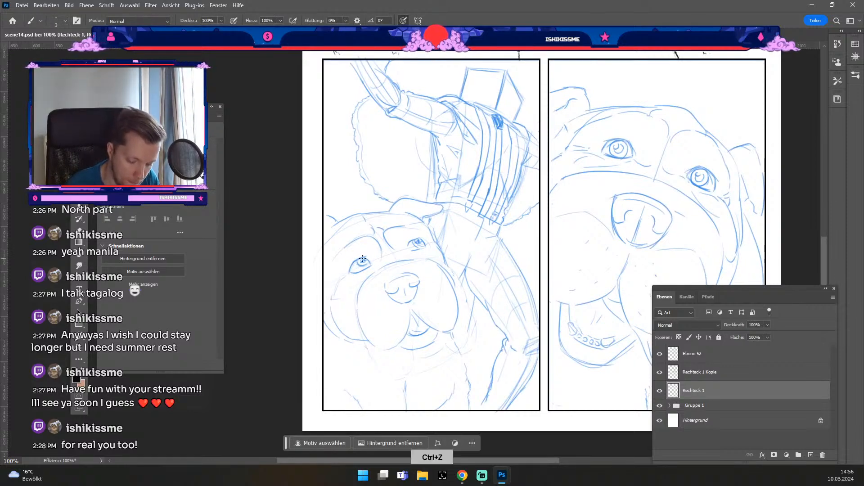
key(ö)
drag(352, 263, 364, 259)
key(ctrl+z)
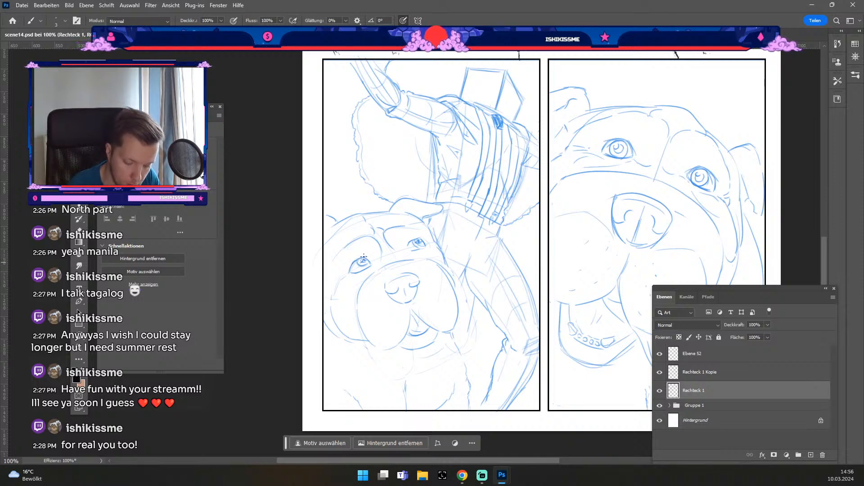
Ink the upper lid, outer corner and lower lid of the dog's left-hand eye with the brush at size 4.
key(odiaeresis)
key(numbersign)
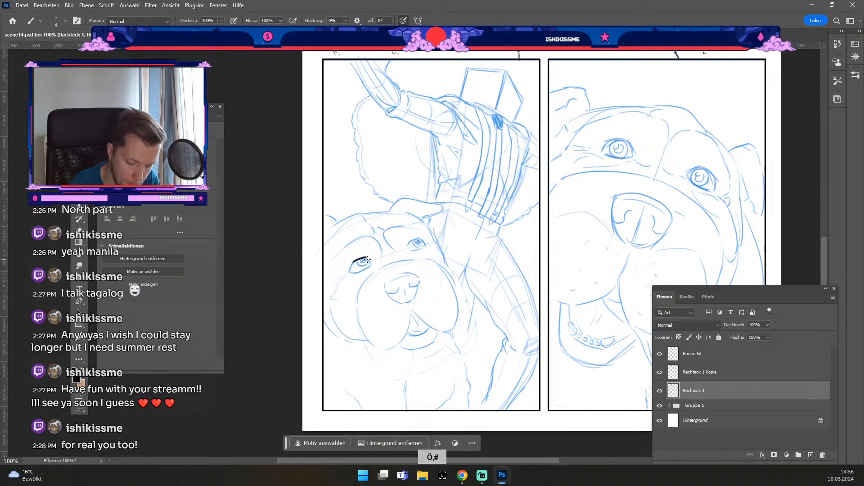
key(ctrl+z)
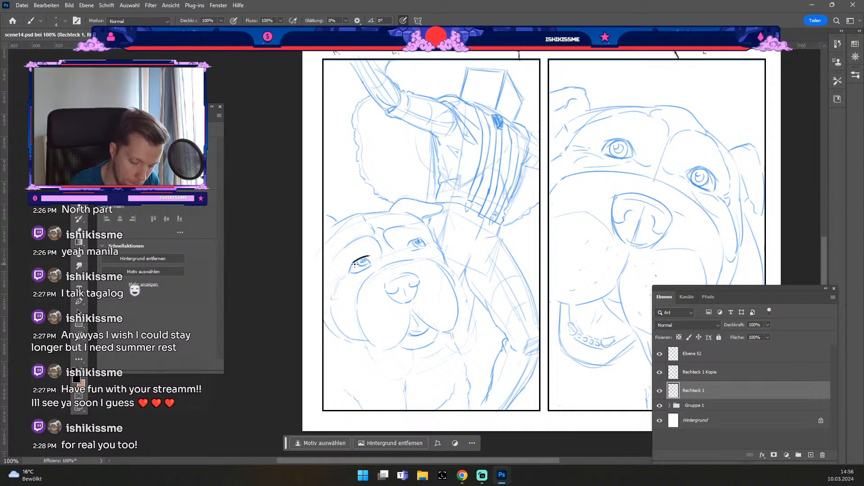
drag(354, 262, 348, 276)
key(ctrl+z)
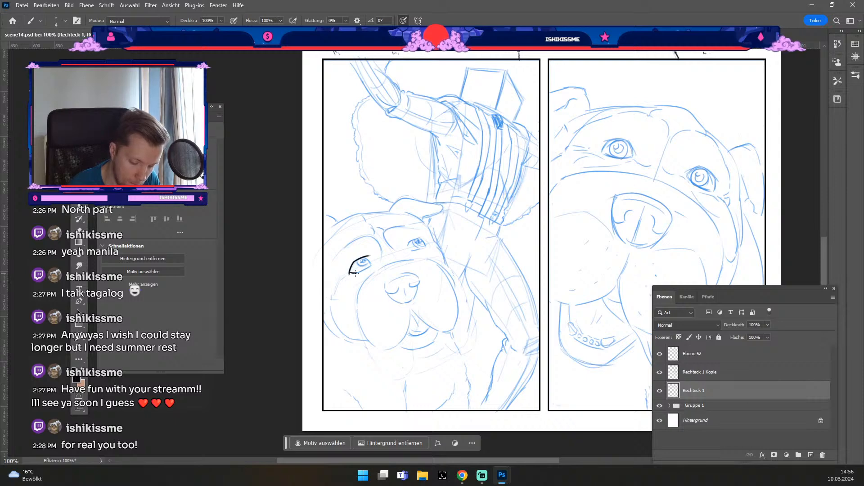
key(ctrl+z)
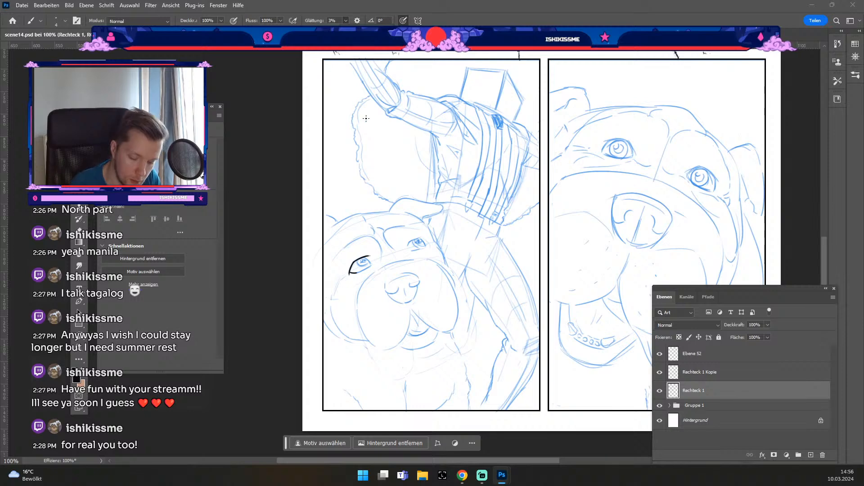
key(ctrl+z)
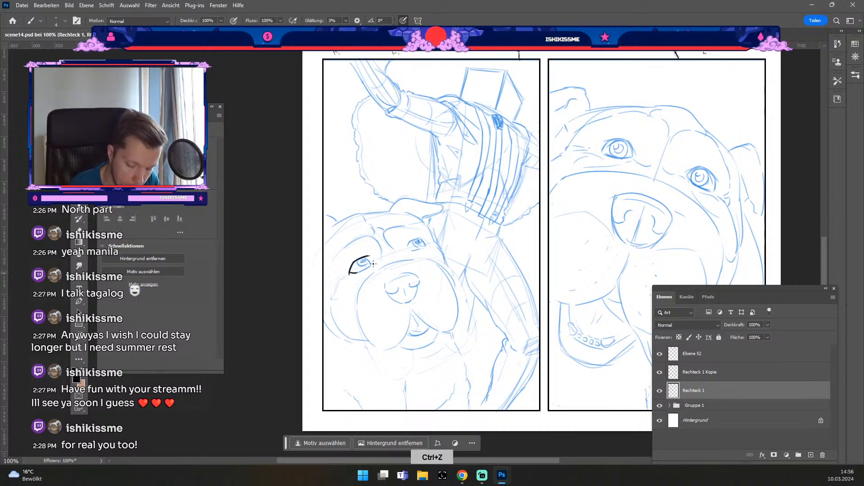
drag(351, 273, 372, 265)
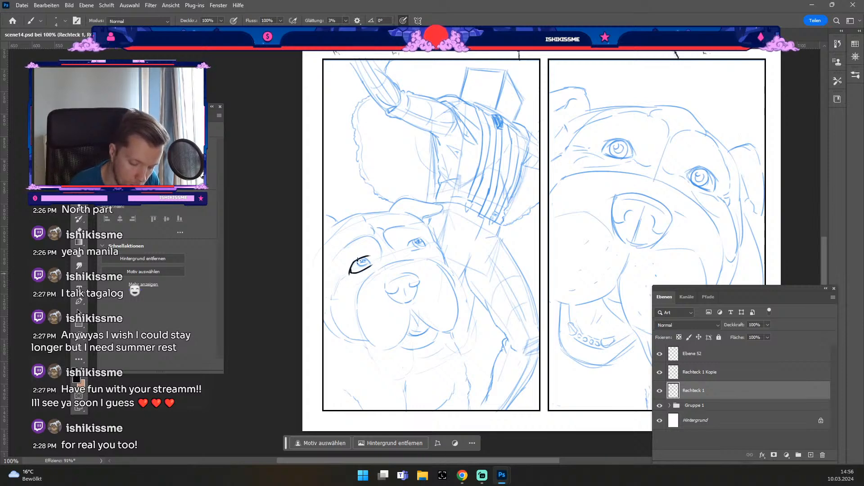
Clean up the left-hand eye's outline and close its inner corner, using the brush at sizes 4 and 3.
key(ctrl+plus)
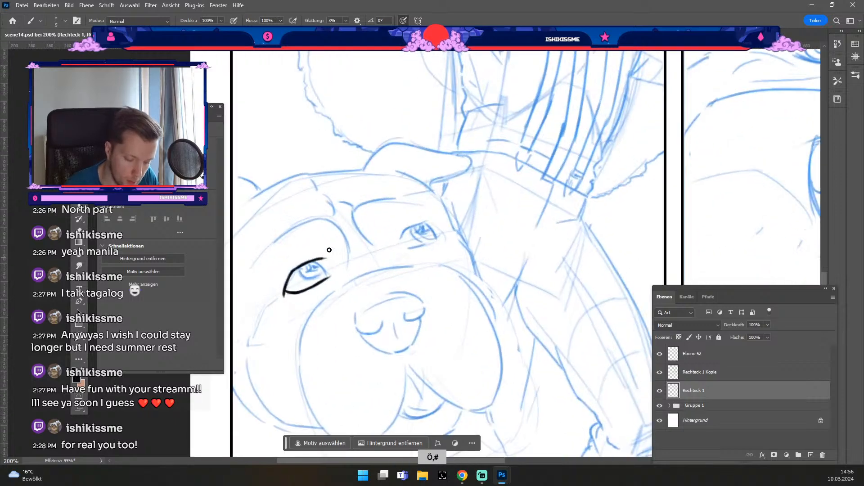
key(e)
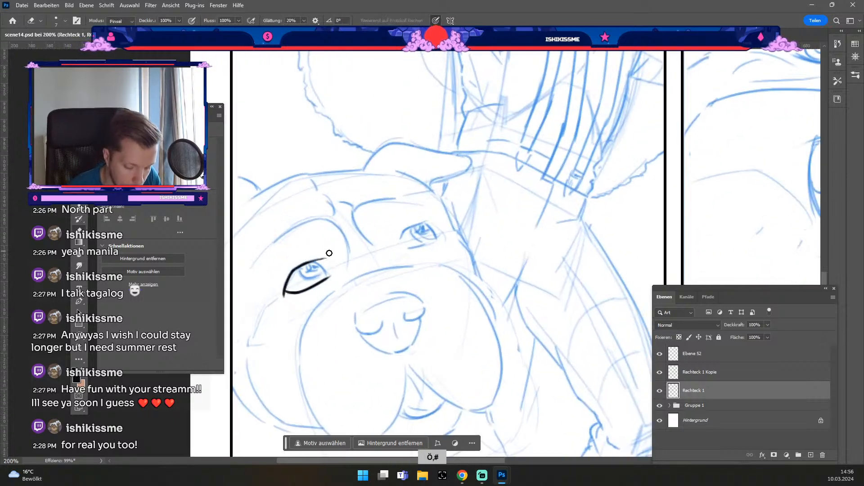
key(b)
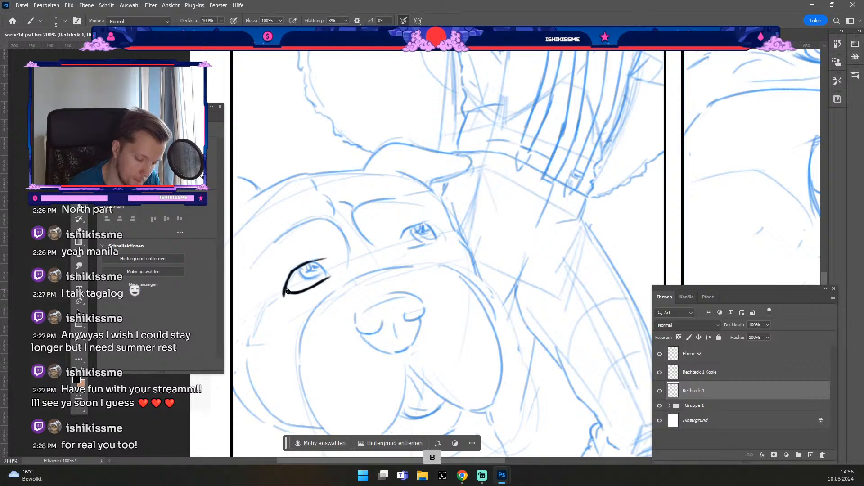
key(ö)
drag(311, 261, 325, 270)
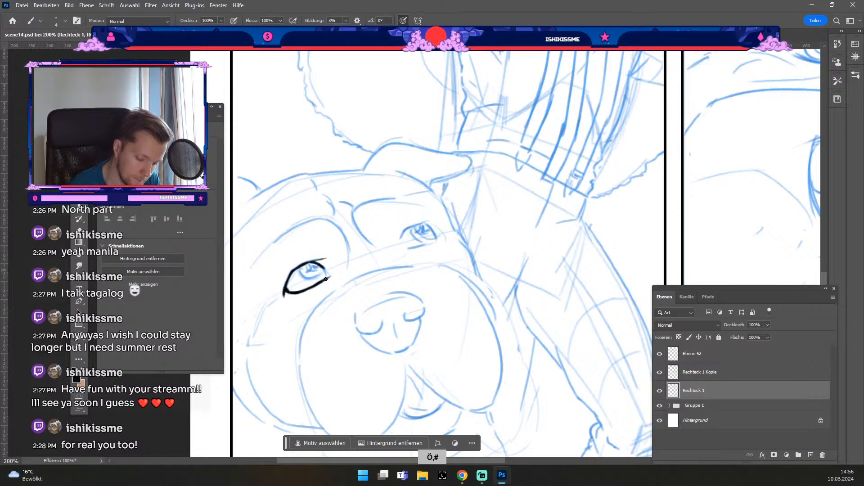
key(ö)
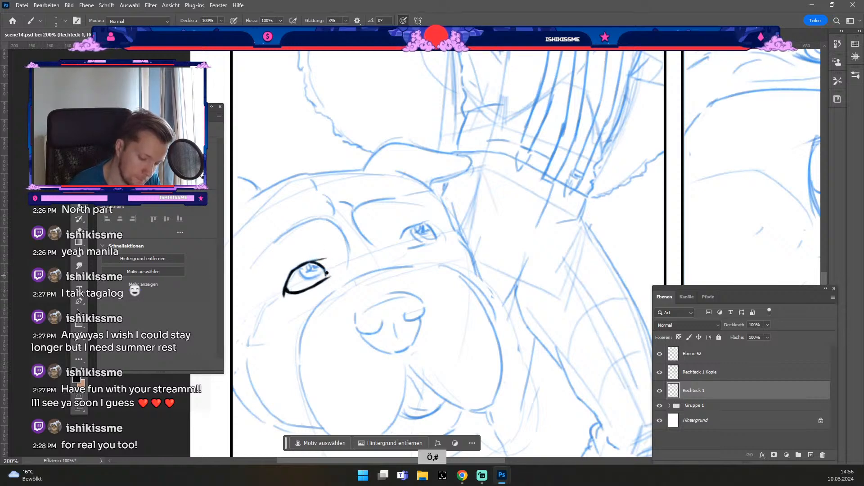
key(ctrl+z)
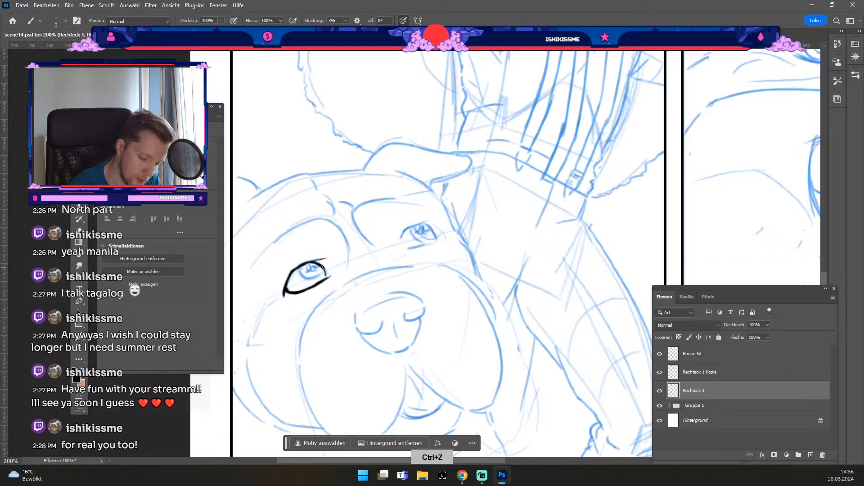
Ink the round iris inside the dog's left-hand eye, redoing strokes that miss the sketch.
key(ctrl+z)
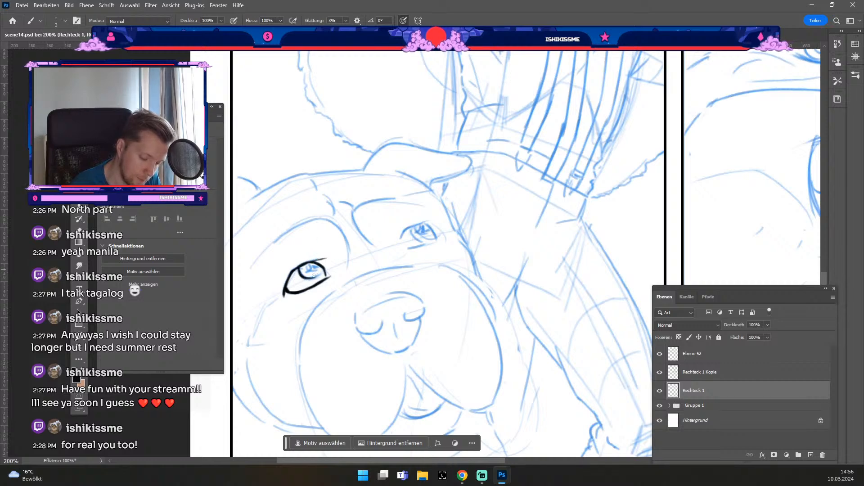
key(ctrl+z)
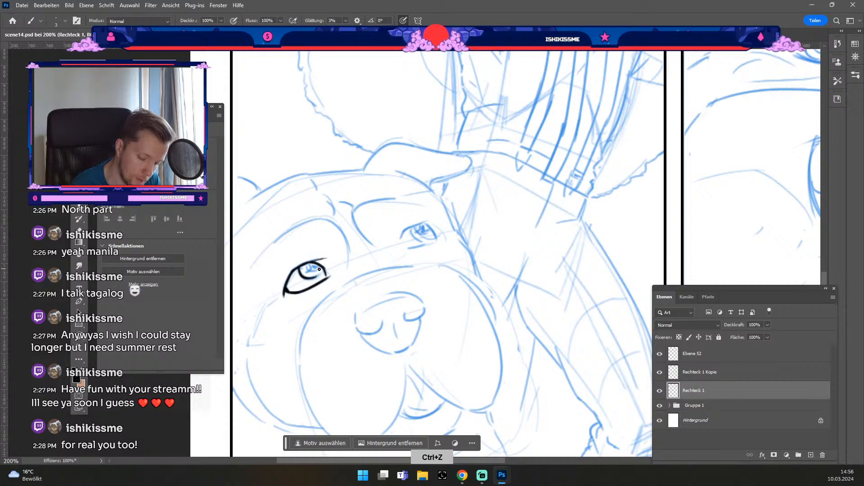
key(ctrl+z)
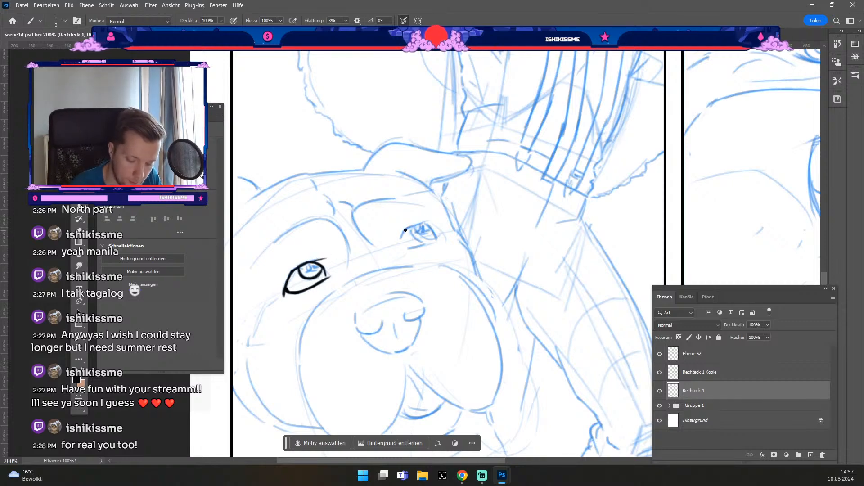
Ink the upper lid and the inner corner of the dog's right-hand eye with the brush at size 4.
key(ctrl+z)
mouse_move(405, 228)
mouse_down()
mouse_move(399, 245)
mouse_move(423, 223)
mouse_move(407, 249)
mouse_move(428, 226)
mouse_move(438, 242)
mouse_up()
key(ctrl+z)
key(odiaeresis)
key(numbersign)
key(ctrl+z)
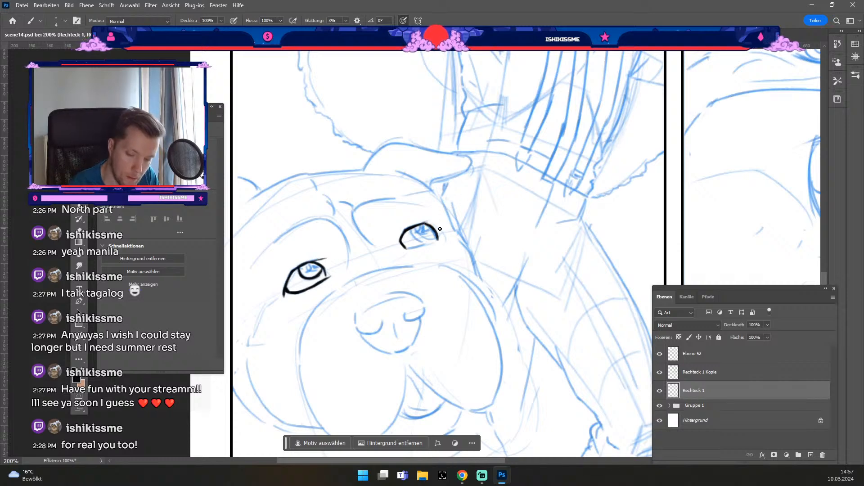
Trim the outer end of the right-hand eye's upper lid and close the outline with the lower lid.
key(e)
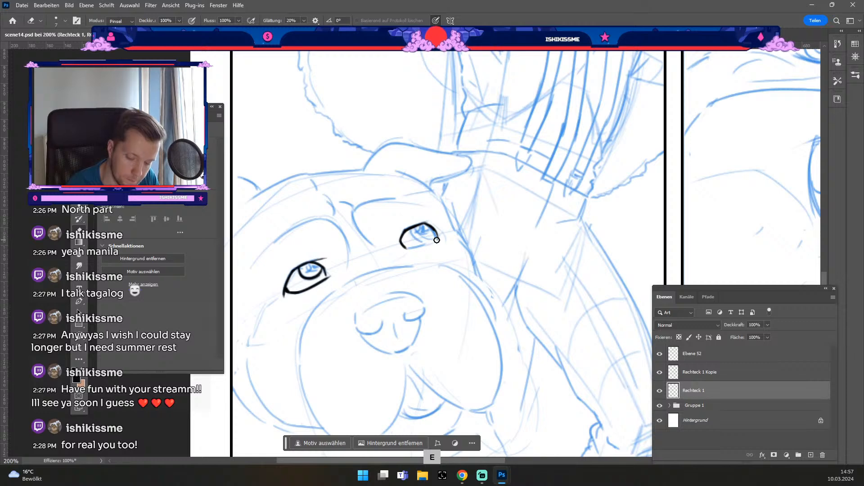
key(b)
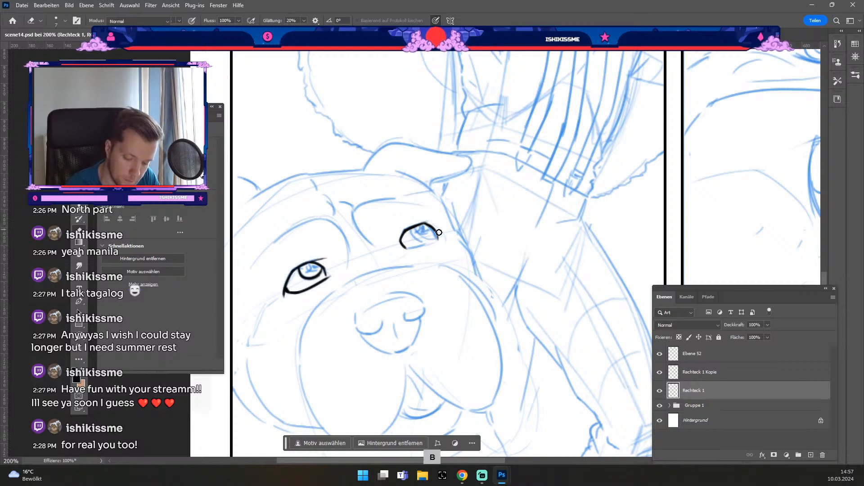
mouse_move(436, 234)
mouse_down()
mouse_move(418, 249)
mouse_move(438, 238)
mouse_up()
key(ctrl+z)
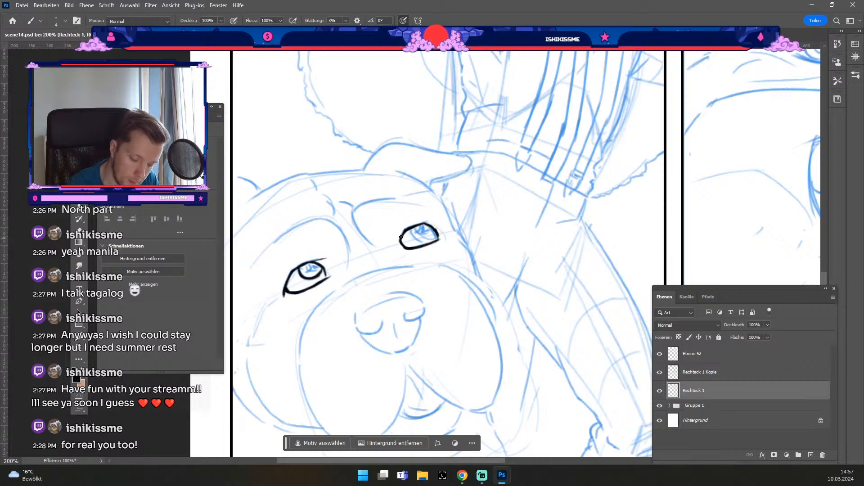
Refine both corners of the right-hand eye's outline with the brush at size 3 and the eraser at size 6.
key(odiaeresis)
key(numbersign)
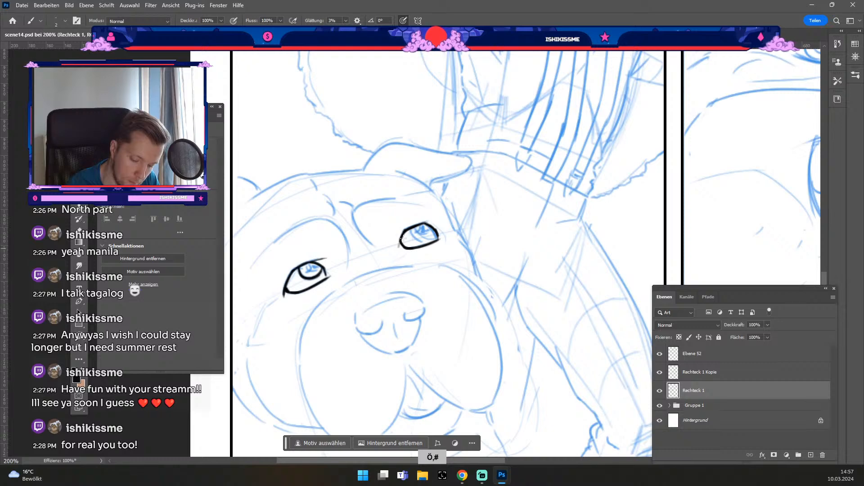
key(numbersign)
drag(402, 234, 398, 248)
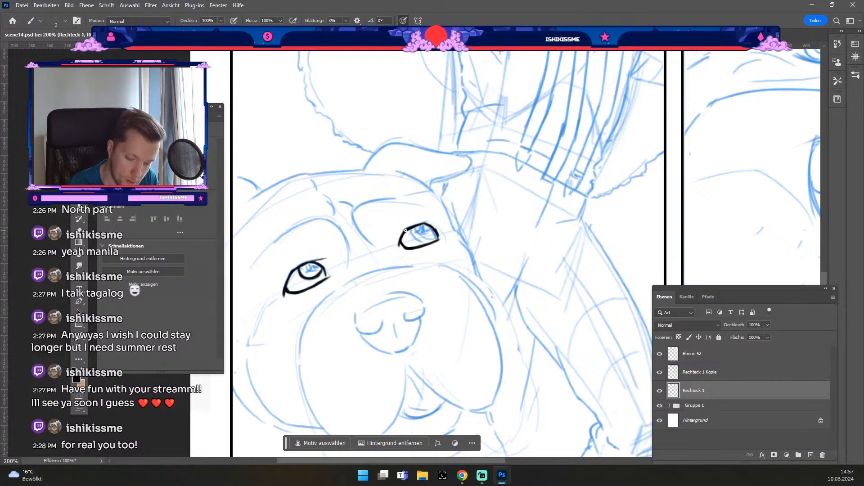
key(ctrl+z)
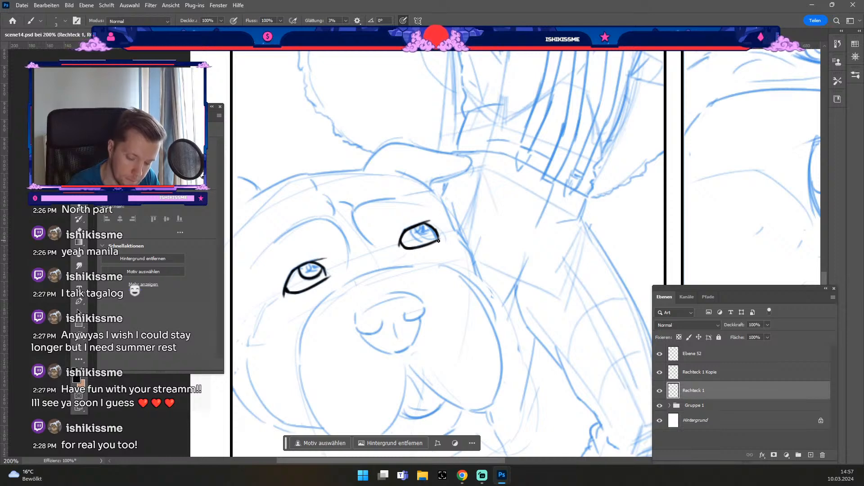
key(e)
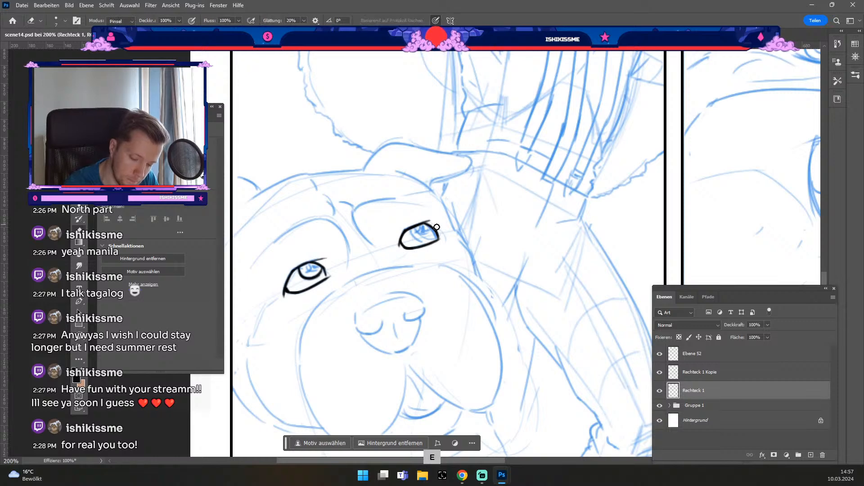
key(odiaeresis)
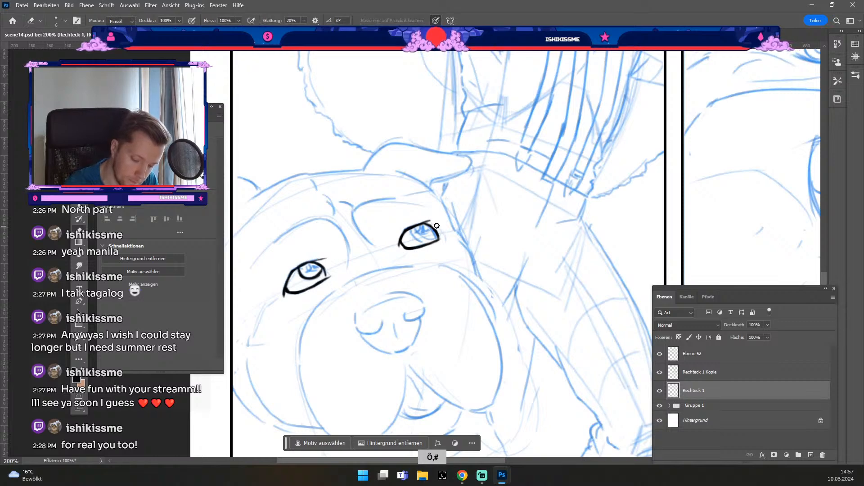
key(b)
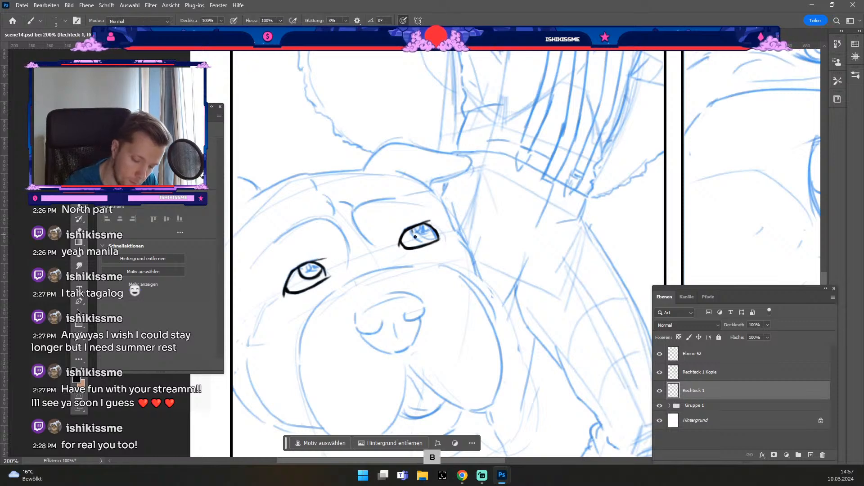
Ink the iris of the dog's right-hand eye with the brush at size 3, redoing misplaced strokes.
key(numbersign)
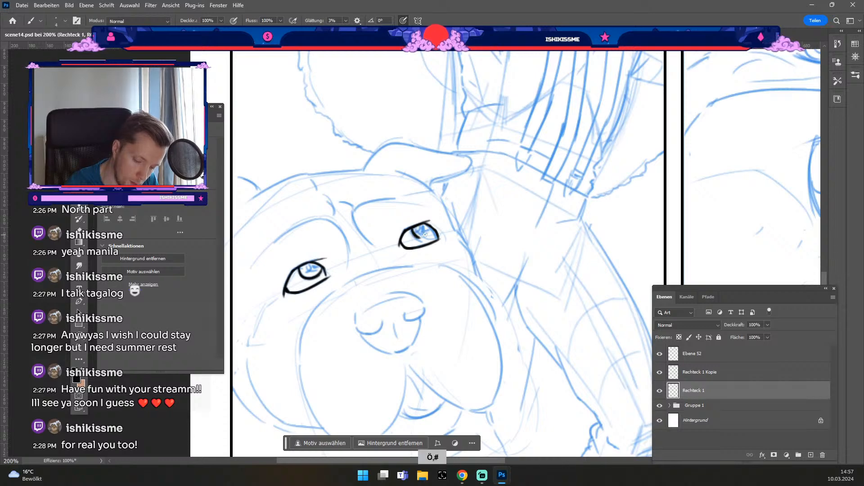
key(ctrl+z)
key(odiaeresis)
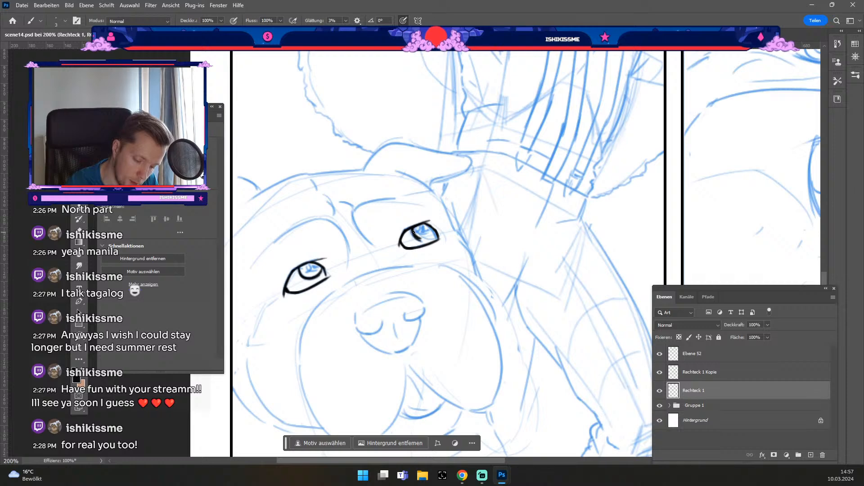
key(ctrl+z)
drag(419, 239, 422, 240)
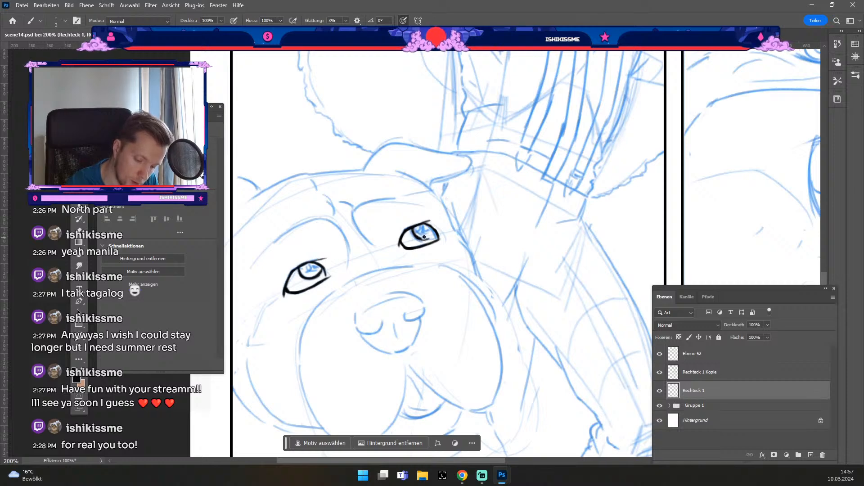
key(ctrl+z)
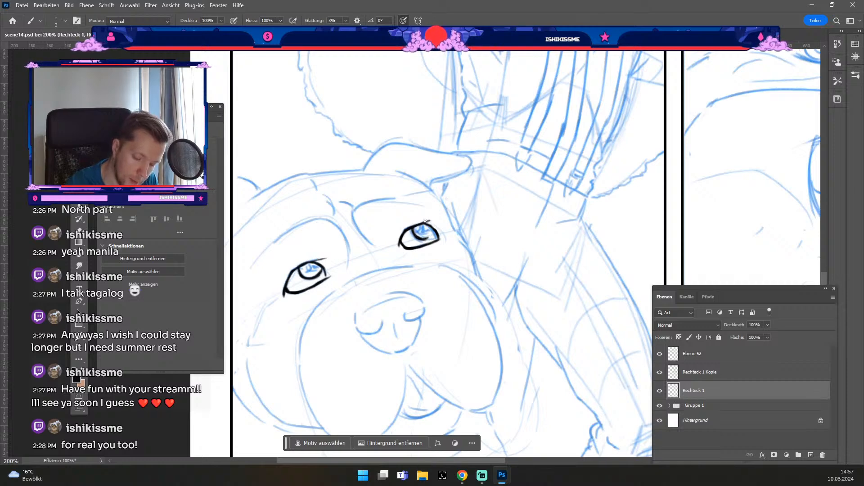
drag(419, 238, 427, 237)
key(ctrl+z)
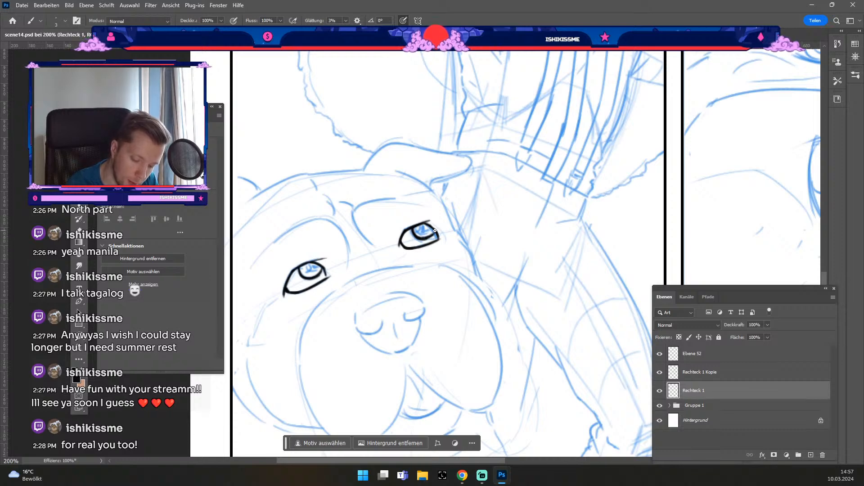
key(ctrl+z)
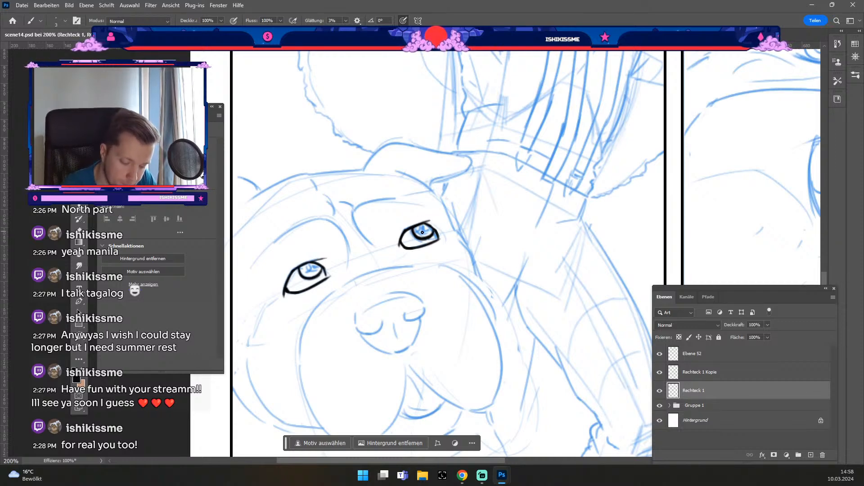
Touch up the ink of the right-hand eye's iris with the eraser and the brush.
key(e)
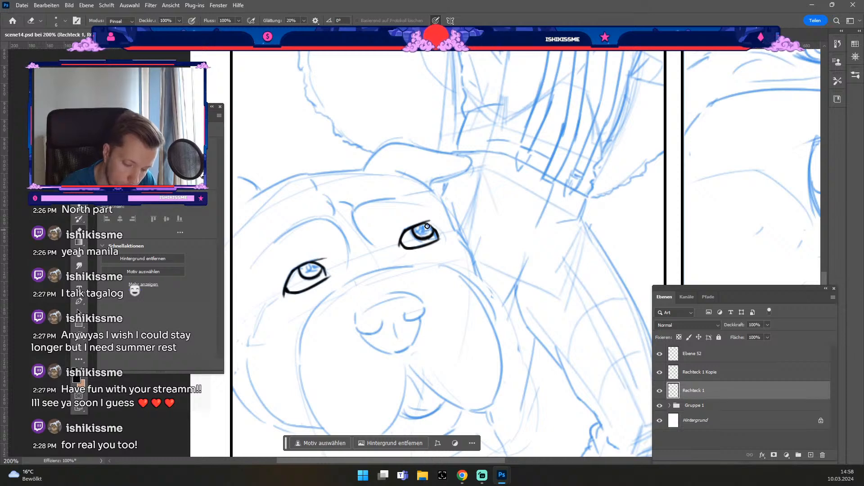
key(b)
key(ctrl+z)
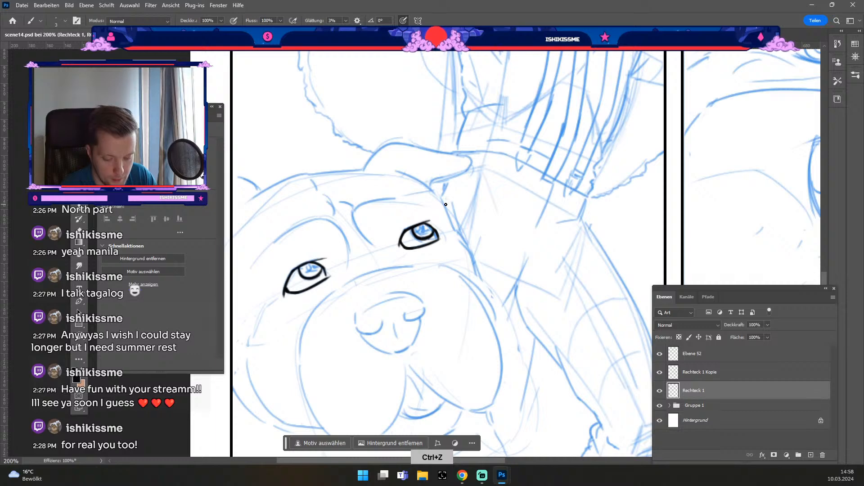
key(b)
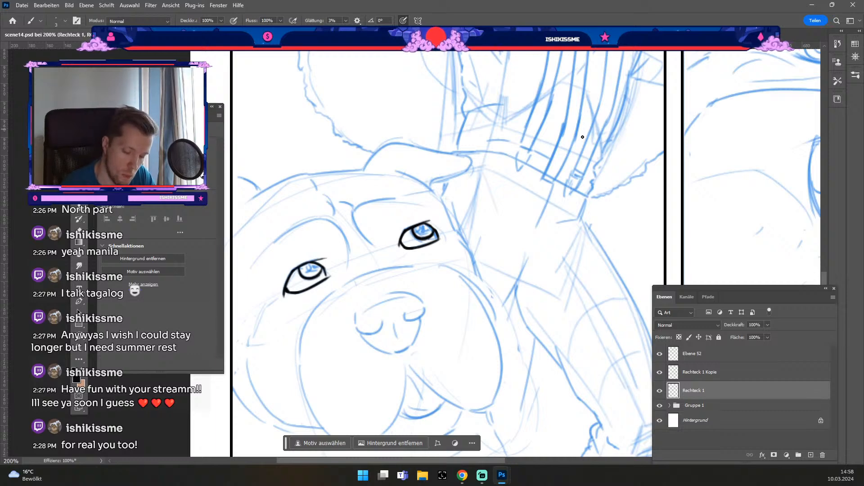
key(space)
drag(434, 242, 494, 215)
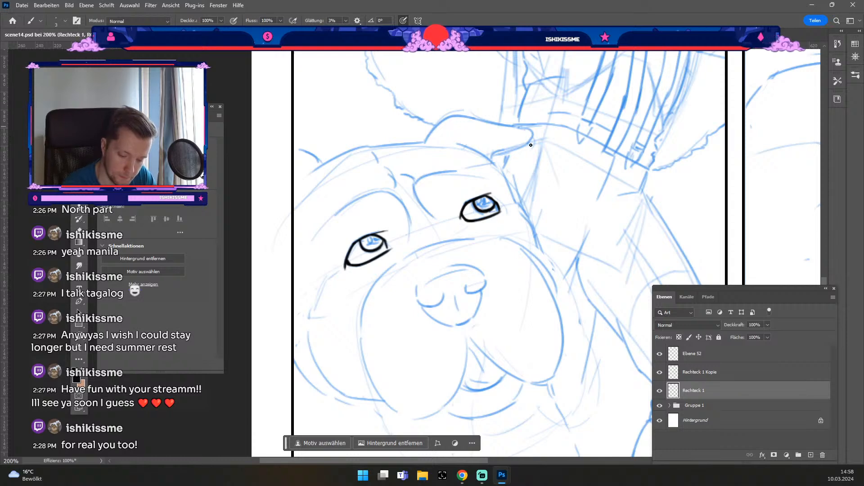
Ink the creases beneath both of the dog's eyes, extending them outward to the cheeks and redoing misplaced strokes.
drag(464, 224, 472, 225)
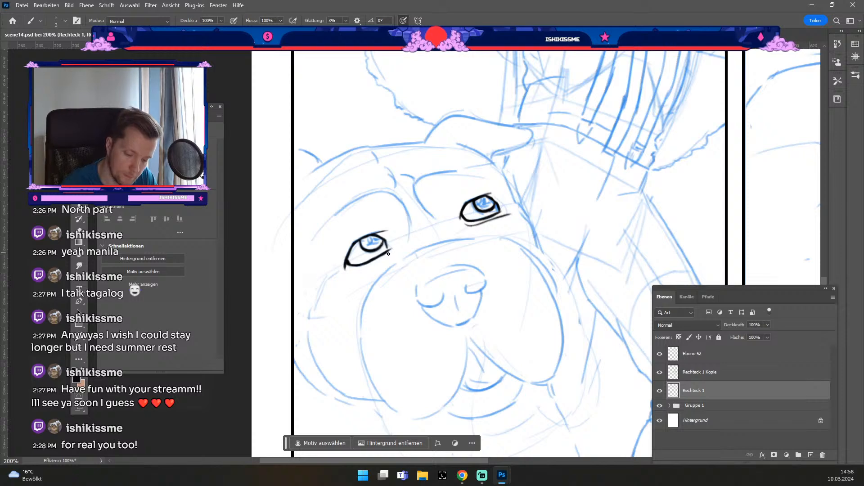
drag(381, 263, 334, 287)
key(ctrl+z)
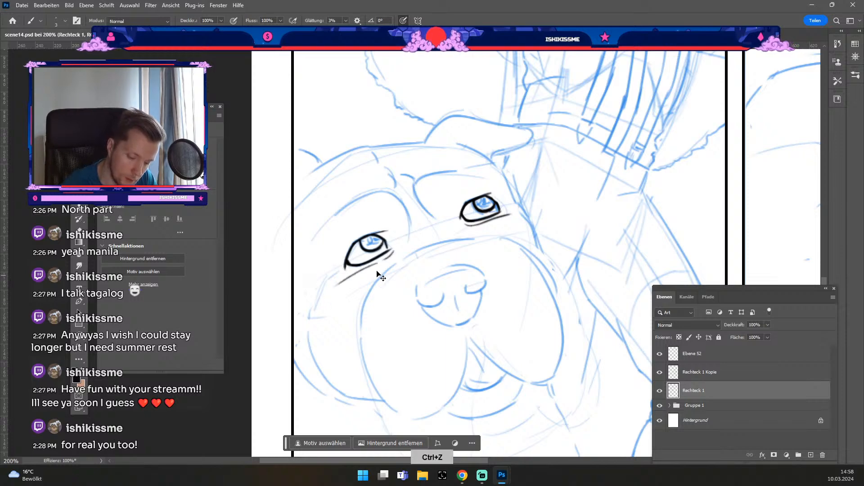
drag(379, 262, 326, 284)
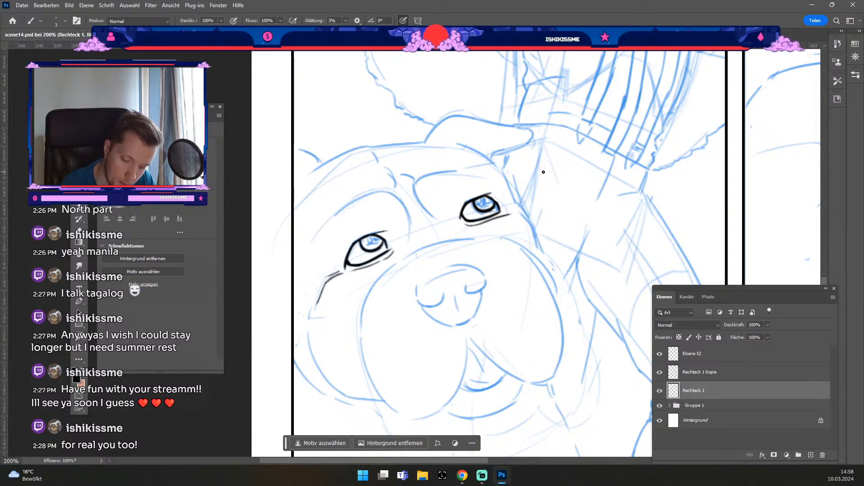
key(ctrl+z)
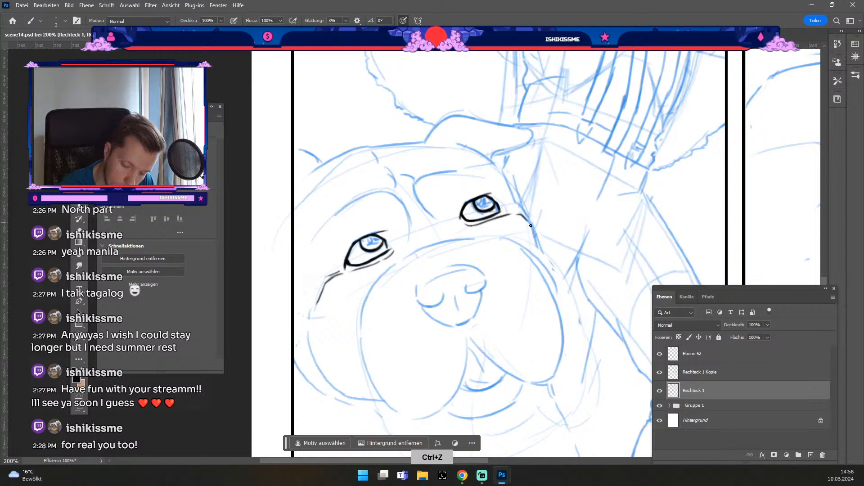
Ink the inner fold and the brow arc of the dog's right-hand eye, with a small wrinkle at their junction.
drag(414, 182, 438, 219)
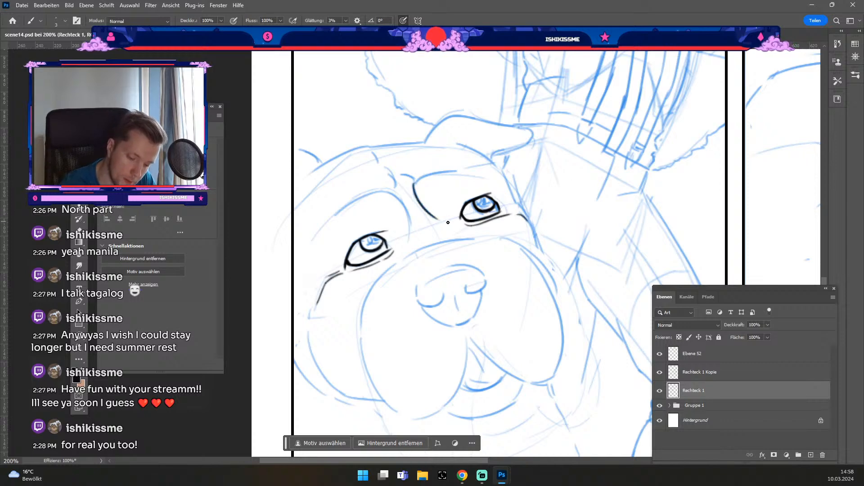
mouse_move(421, 178)
mouse_down()
mouse_move(506, 182)
mouse_move(435, 175)
mouse_move(417, 183)
mouse_move(438, 175)
mouse_up()
key(ctrl+z)
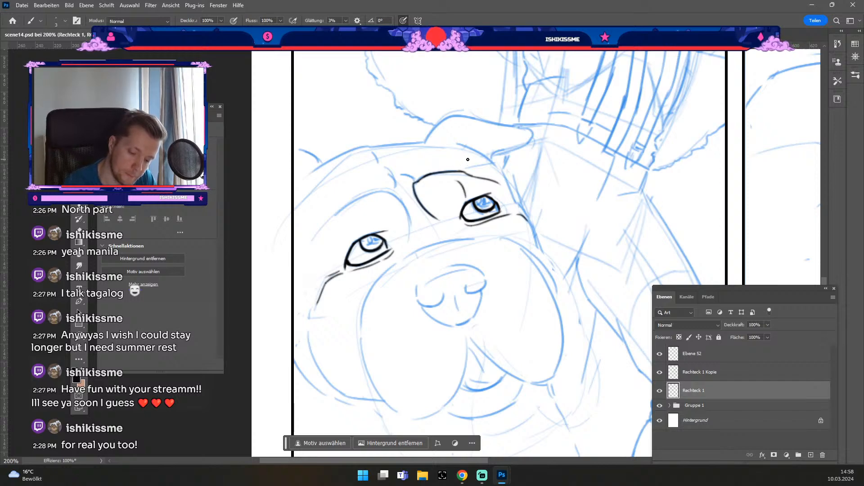
key(ctrl+z)
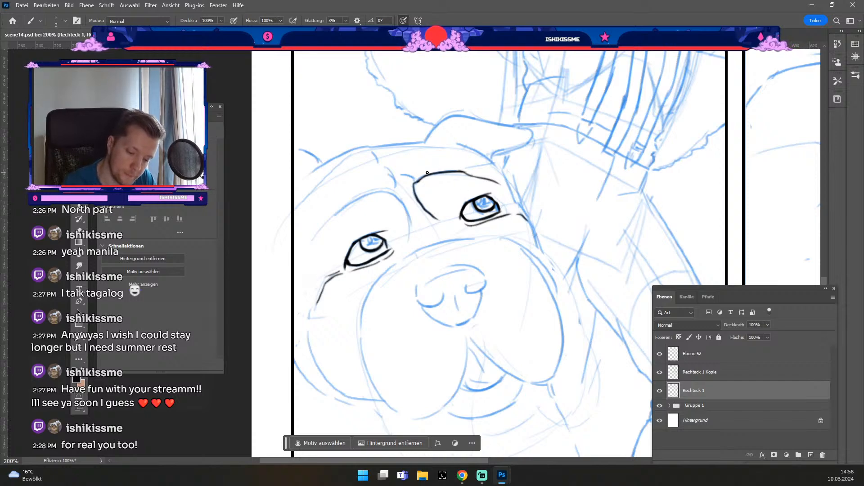
key(ctrl+z)
drag(399, 174, 415, 179)
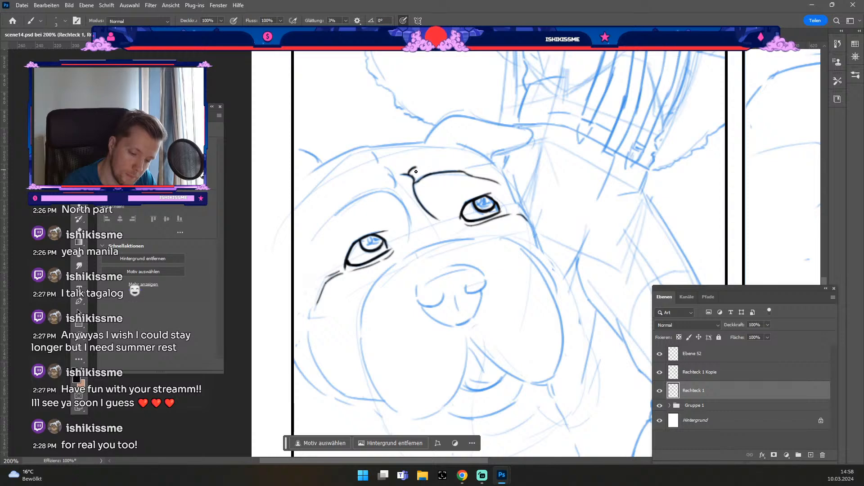
Try to reshape the inner part of the brow arc above the right-hand eye by erasing and redrawing it.
key(e)
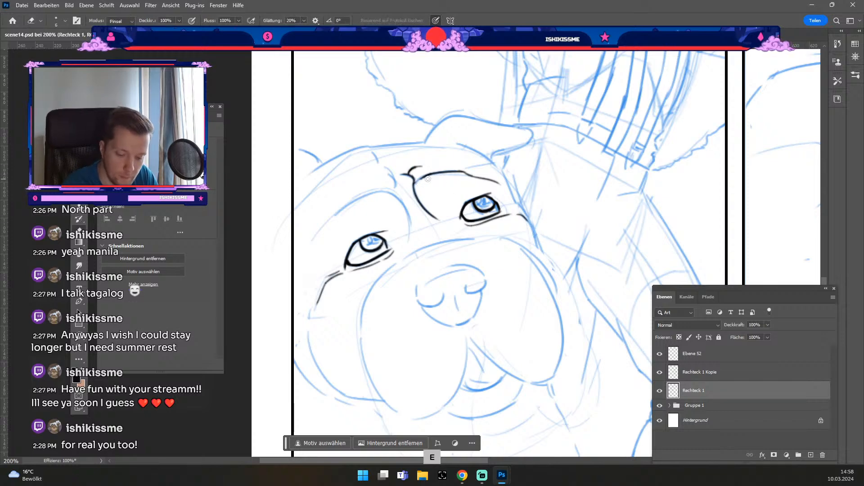
drag(423, 175, 440, 174)
key(b)
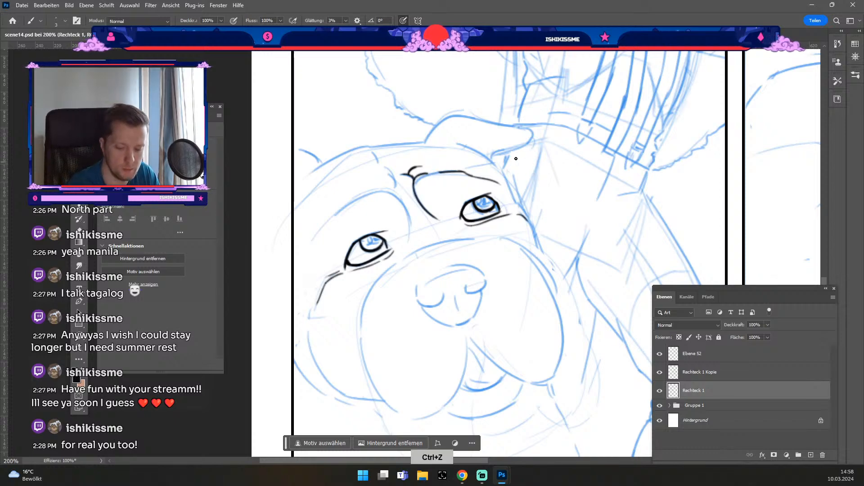
key(e)
drag(441, 171, 425, 173)
key(b)
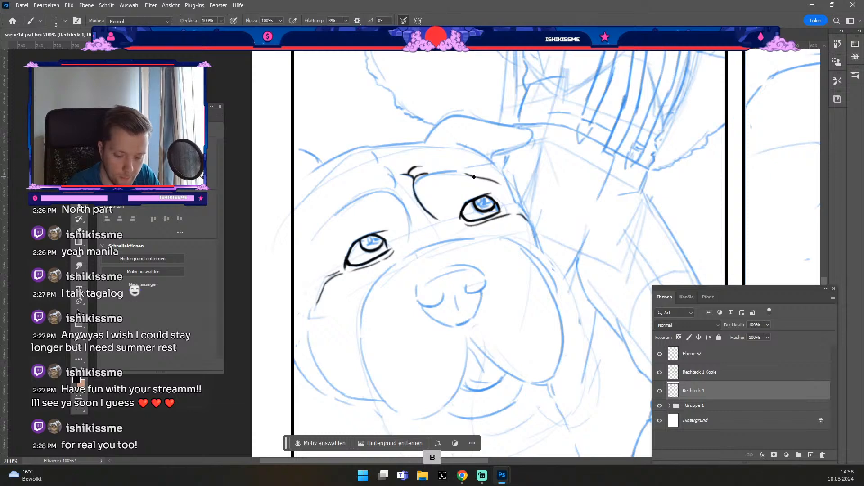
key(ctrl+z)
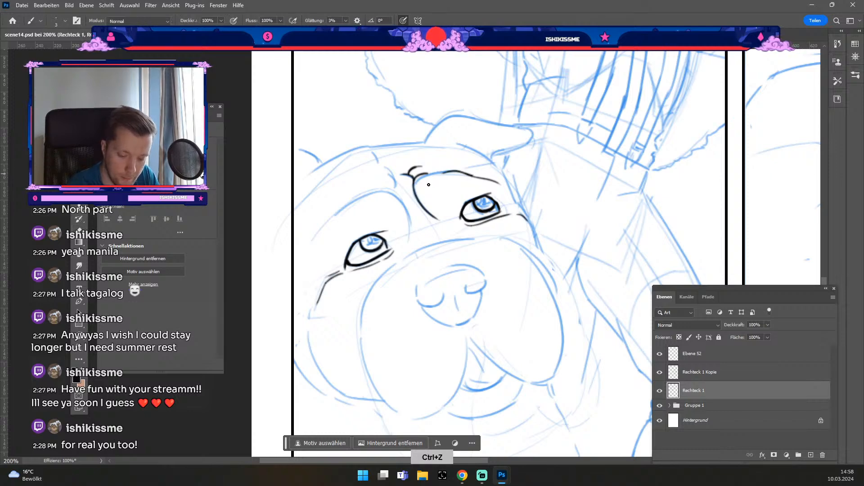
drag(464, 172, 420, 174)
key(ctrl+z)
key(ctrl+z)
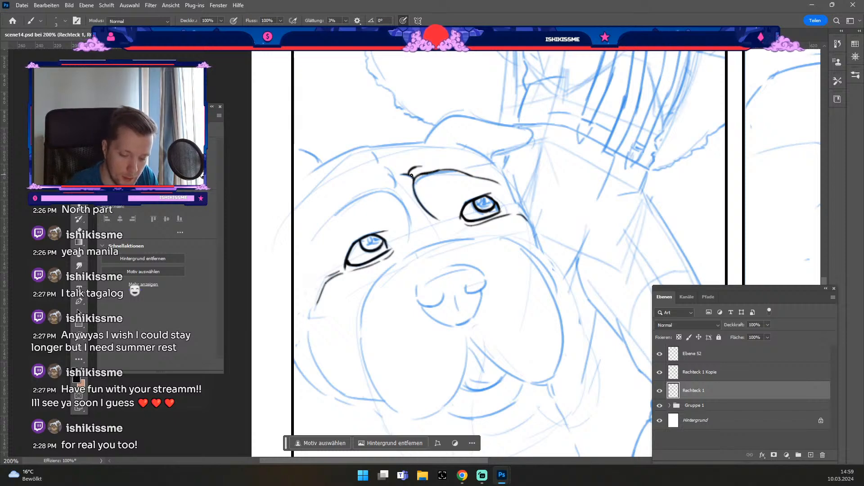
key(ctrl+z)
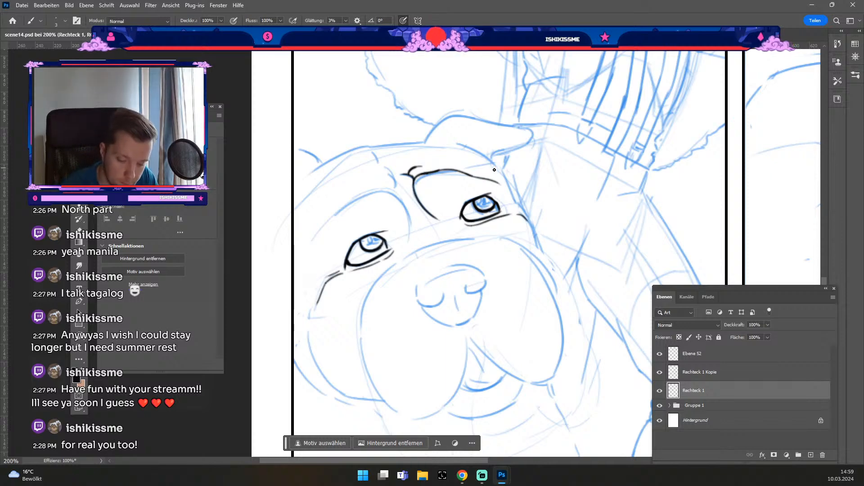
Erase the brow arc above the right-hand eye, keeping the inner fold and the small wrinkle.
key(e)
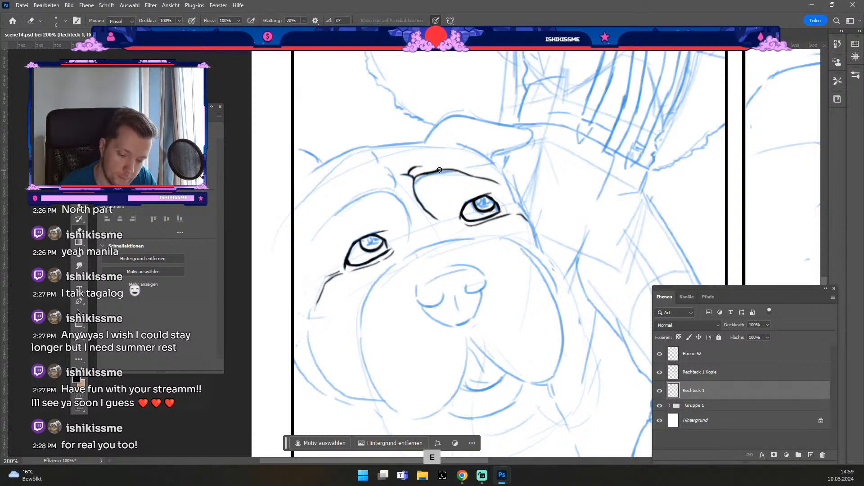
mouse_move(439, 170)
mouse_down()
mouse_move(512, 178)
mouse_move(426, 174)
mouse_move(477, 176)
mouse_up()
key(b)
key(ctrl+z)
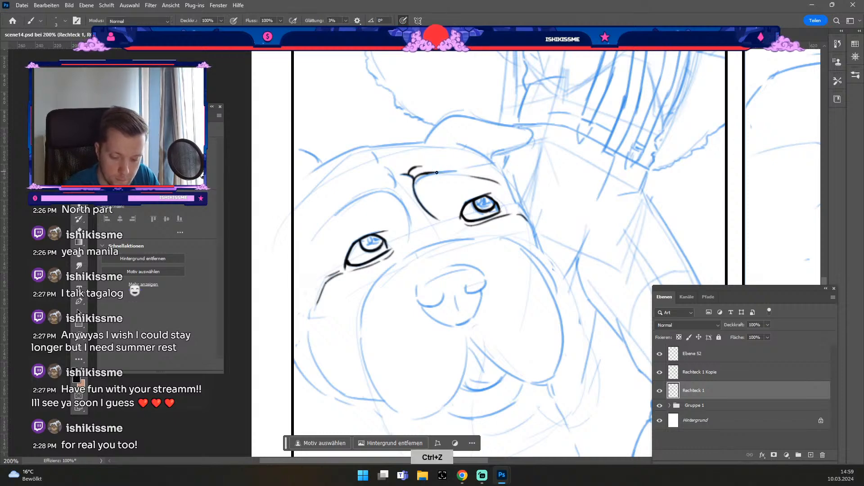
key(e)
drag(418, 178, 494, 180)
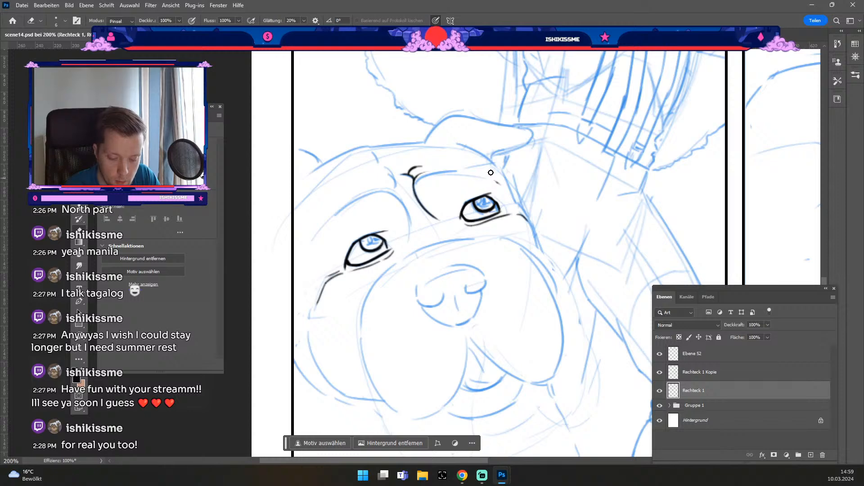
Redraw the brow arc above the right-hand eye as one smooth brush stroke, repeating it until the curve fits.
key(b)
mouse_move(439, 171)
mouse_down()
mouse_move(498, 183)
mouse_move(428, 174)
mouse_up()
key(ctrl+z)
key(ctrl+z)
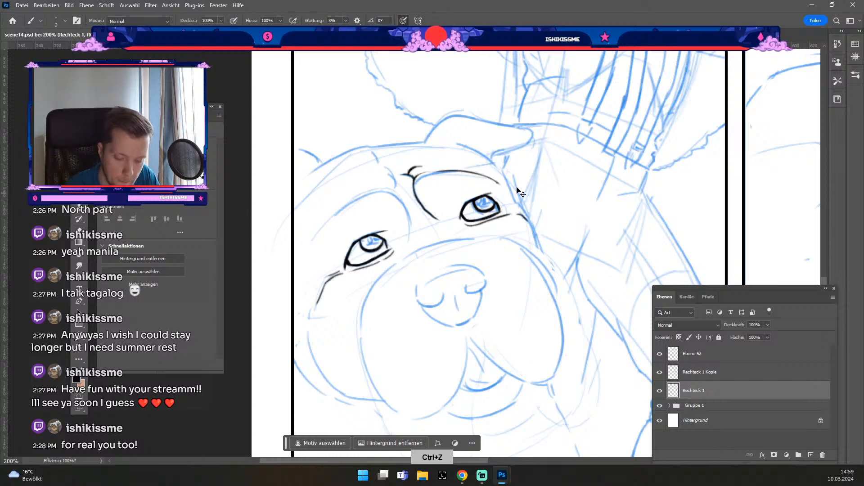
drag(499, 184, 439, 172)
key(ctrl+z)
drag(500, 183, 438, 171)
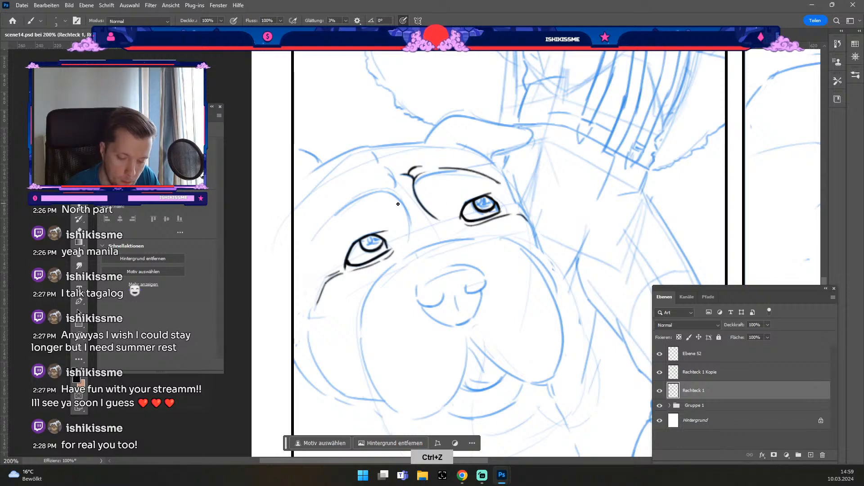
key(ctrl+z)
drag(499, 184, 445, 170)
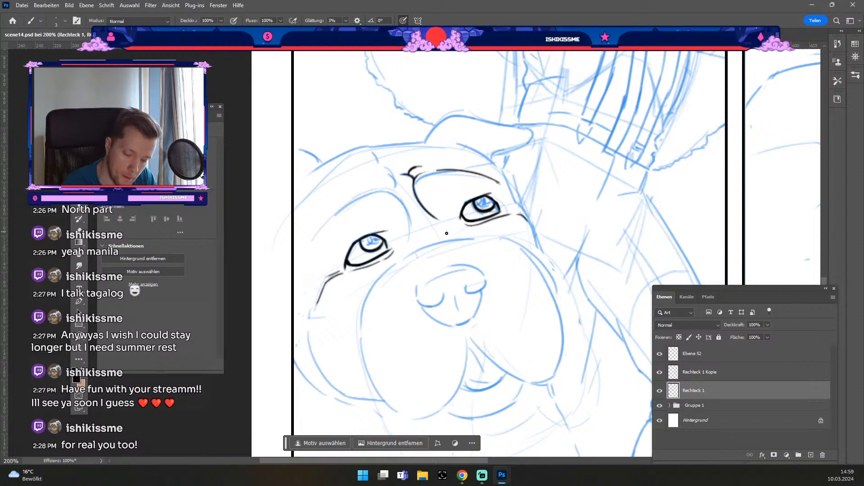
Ink the fold on the inner side of the left-hand eye, curving its upper end toward the brow and redoing misplaced strokes.
drag(399, 196, 402, 242)
key(ctrl+z)
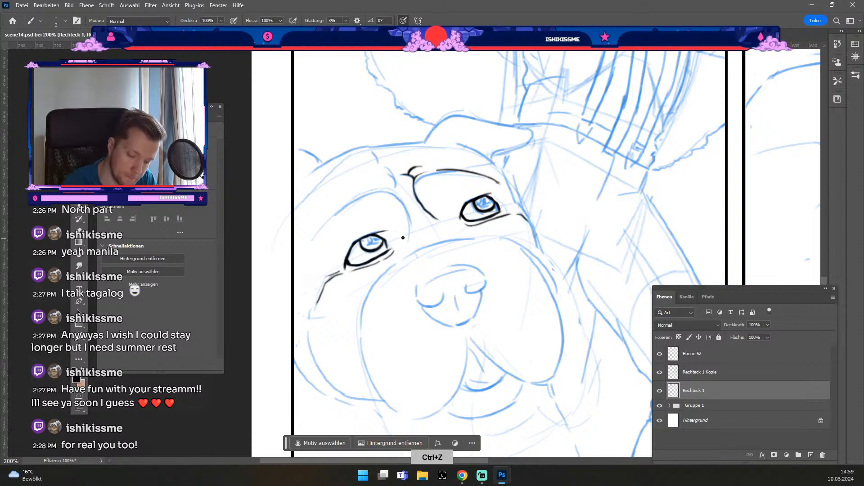
drag(401, 196, 402, 232)
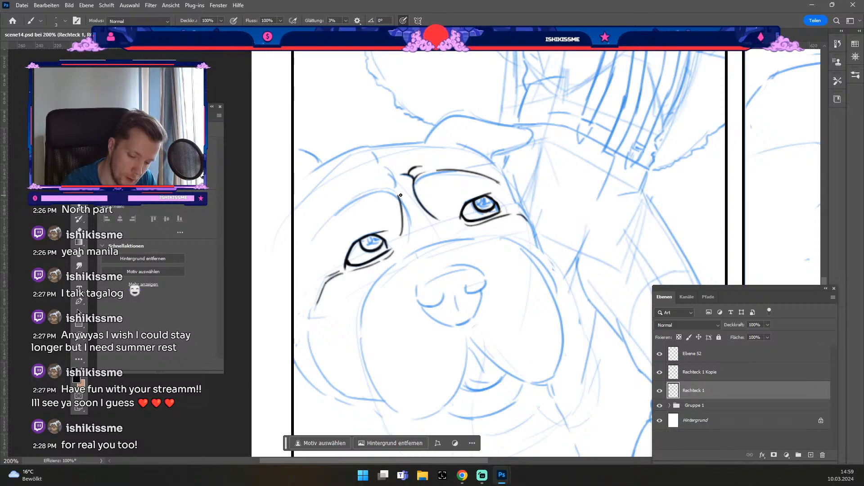
key(ctrl+z)
mouse_move(370, 188)
mouse_down()
mouse_move(399, 194)
mouse_move(372, 189)
mouse_move(380, 185)
mouse_up()
key(ctrl+z)
key(ctrl+z)
key(ctrl+z)
key(ctrl+z)
key(ctrl+z)
key(ctrl+z)
key(ctrl+z)
key(ctrl+z)
key(ctrl+z)
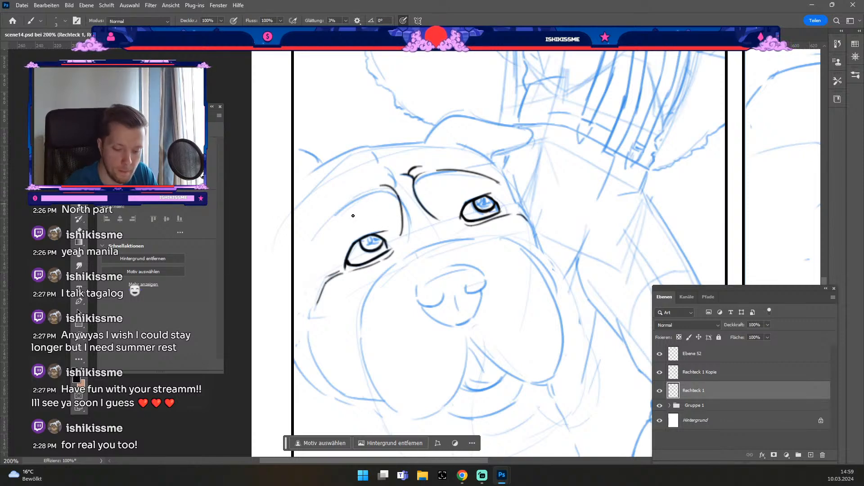
Ink the long brow arc above the left-hand eye from its inner fold out to the panel border, redoing misplaced strokes.
drag(383, 185, 306, 234)
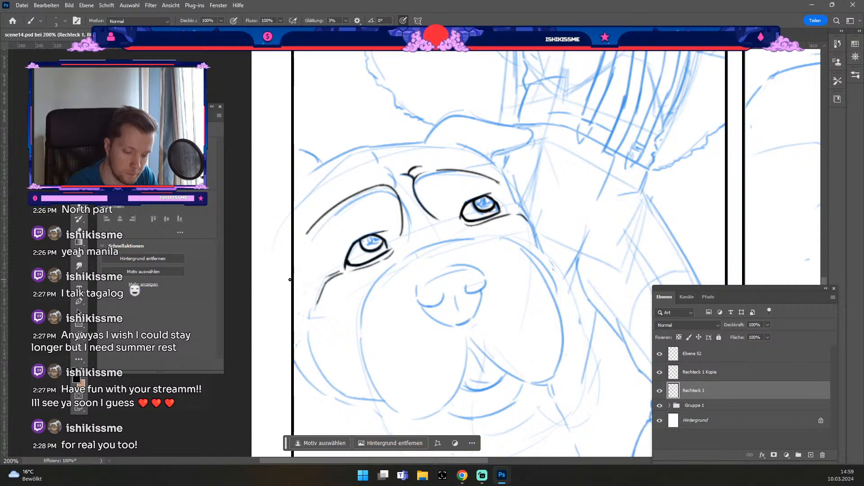
key(ctrl+z)
drag(383, 185, 295, 270)
key(ctrl+z)
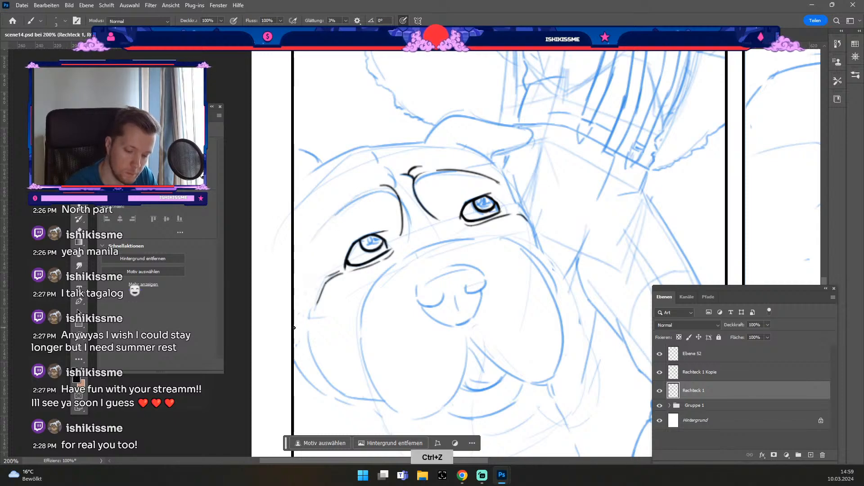
drag(383, 185, 296, 257)
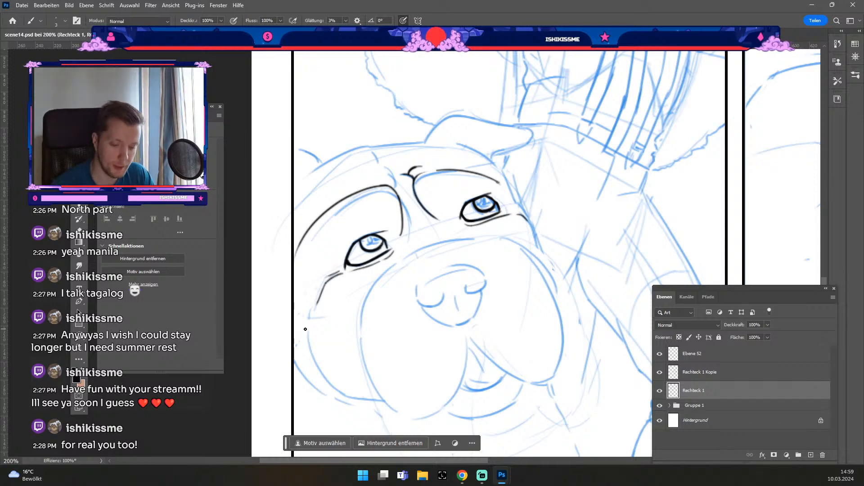
Ink the small forehead wrinkles between the two brows and the crease running up toward the top of the head.
mouse_move(390, 173)
mouse_down()
mouse_move(396, 189)
mouse_move(405, 181)
mouse_up()
key(ctrl+z)
key(ctrl+z)
key(ctrl+z)
key(ctrl+z)
key(ctrl+z)
key(ctrl+z)
key(ctrl+z)
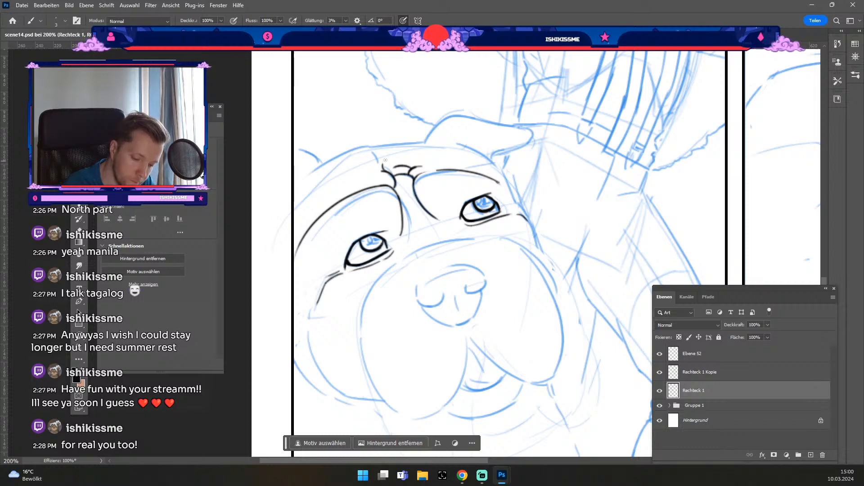
drag(385, 160, 410, 167)
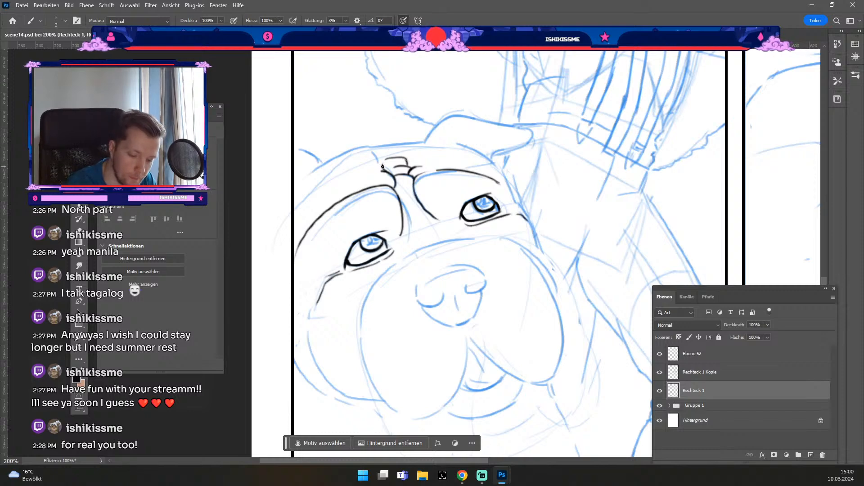
drag(382, 167, 373, 153)
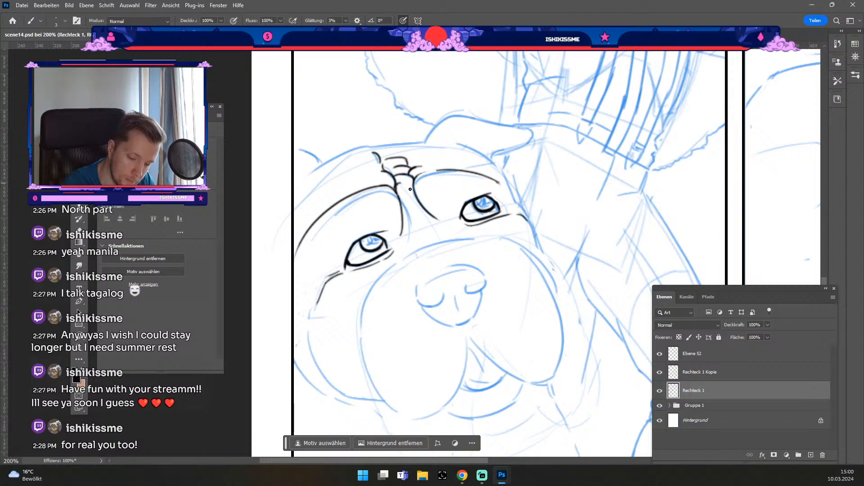
Ink the head contour from the forehead crease out to the left panel border with the brush at size 4.
key(ctrl+minus)
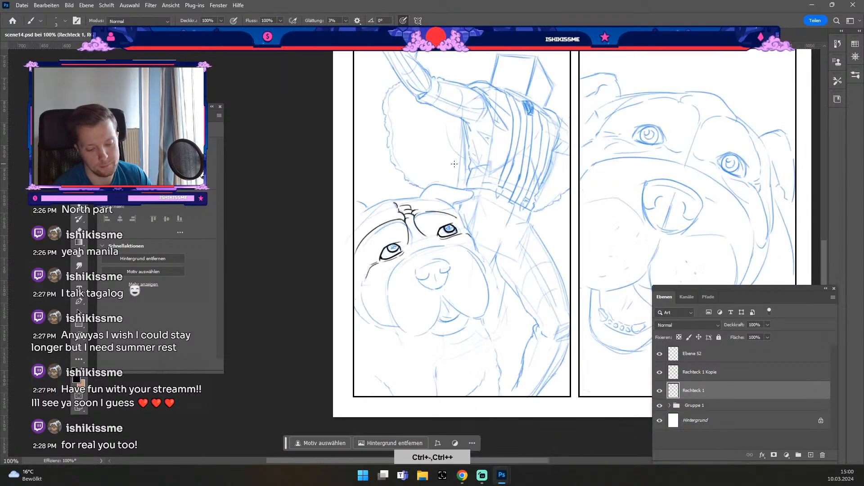
key(ctrl+plus)
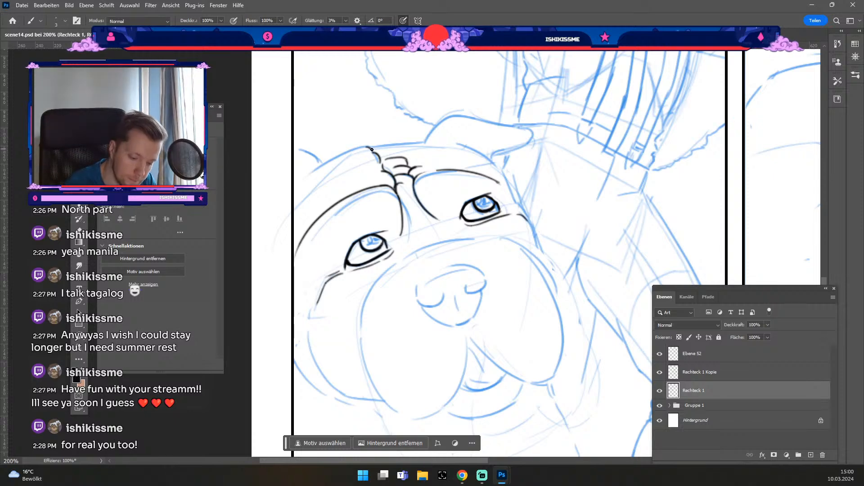
drag(371, 150, 333, 159)
key(odiaeresis)
key(numbersign)
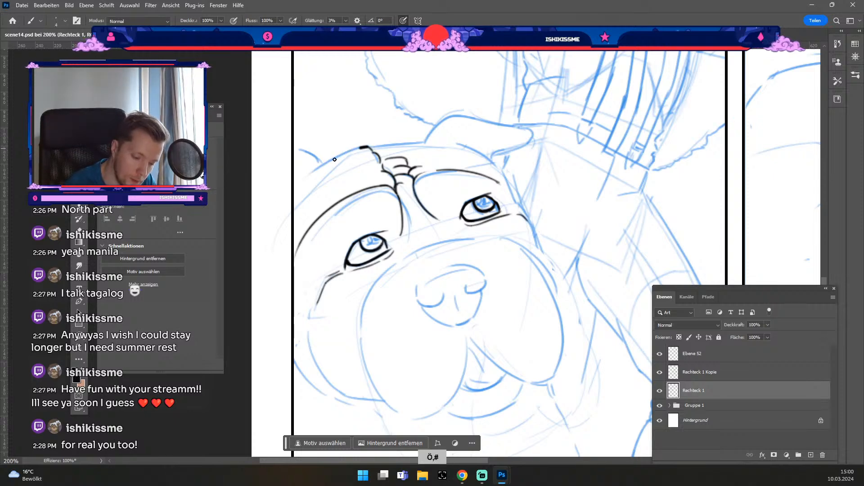
key(ctrl+z)
key(ctrl+z)
key(ctrl+z)
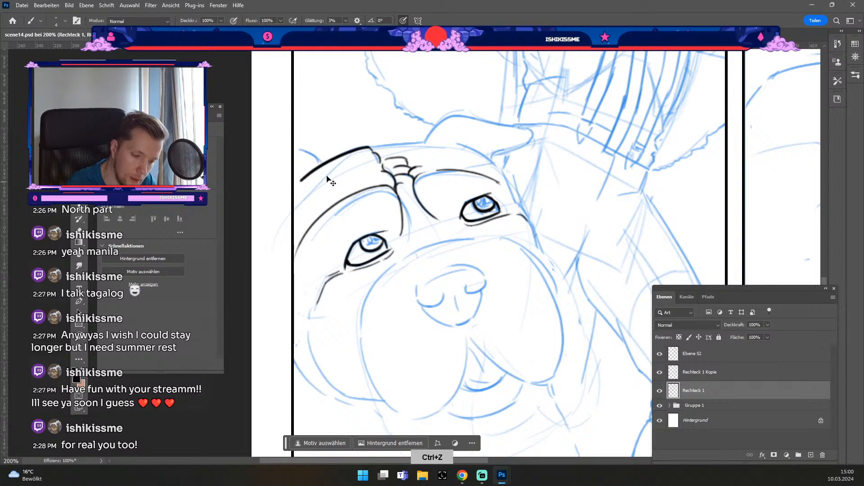
key(ctrl+z)
mouse_move(370, 148)
mouse_down()
mouse_move(298, 191)
mouse_move(316, 167)
mouse_up()
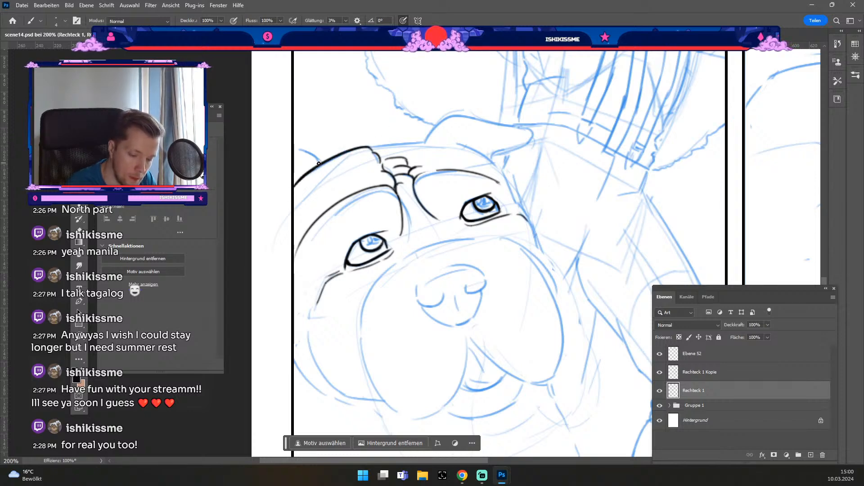
key(odiaeresis)
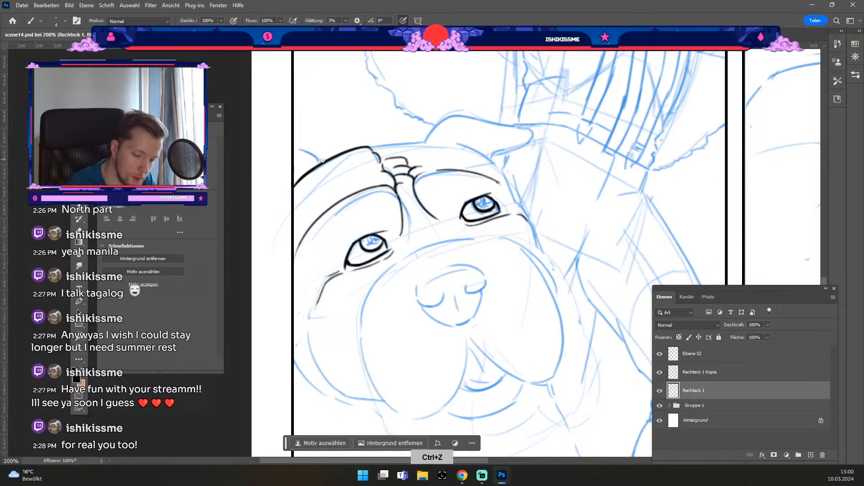
Ink the dog's small ear contour at the left panel border with the brush at size 3 and erase the head line crossing it.
key(numbersign)
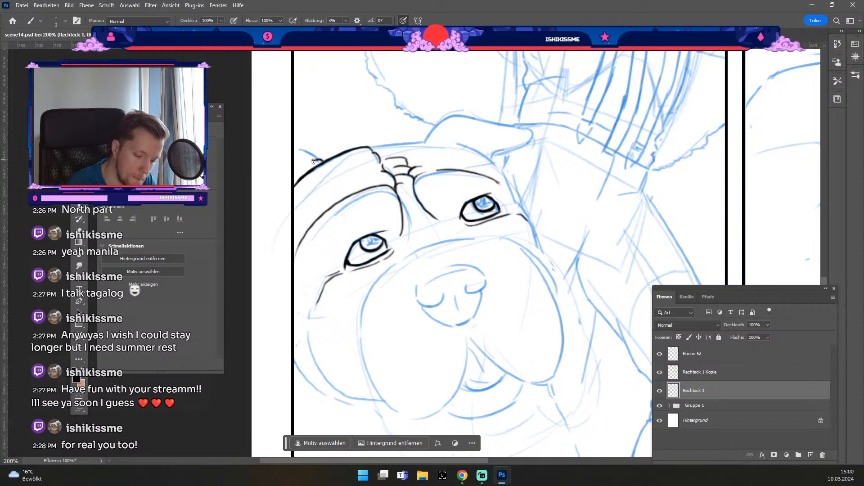
drag(314, 161, 295, 153)
key(ctrl+z)
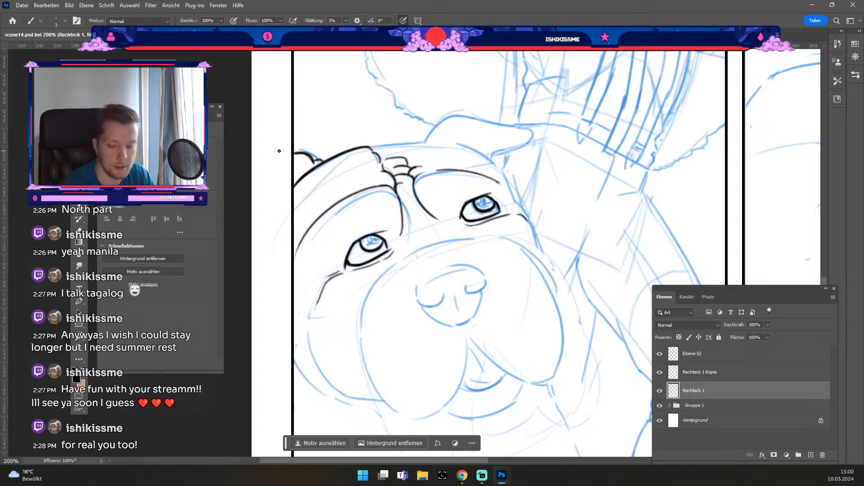
key(e)
mouse_move(309, 174)
mouse_down()
mouse_move(296, 188)
mouse_move(300, 180)
mouse_up()
key(b)
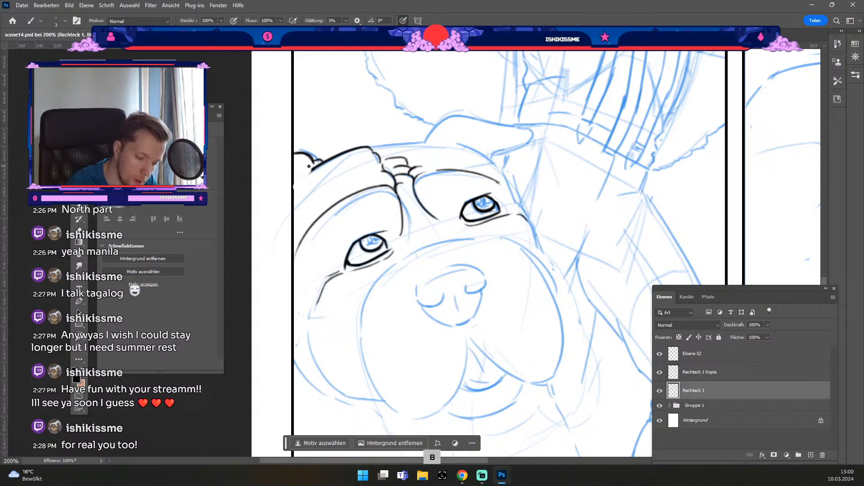
Ink the inner edge of the ear down to the left panel border with the brush at size 4, redoing misplaced strokes.
drag(297, 192, 304, 166)
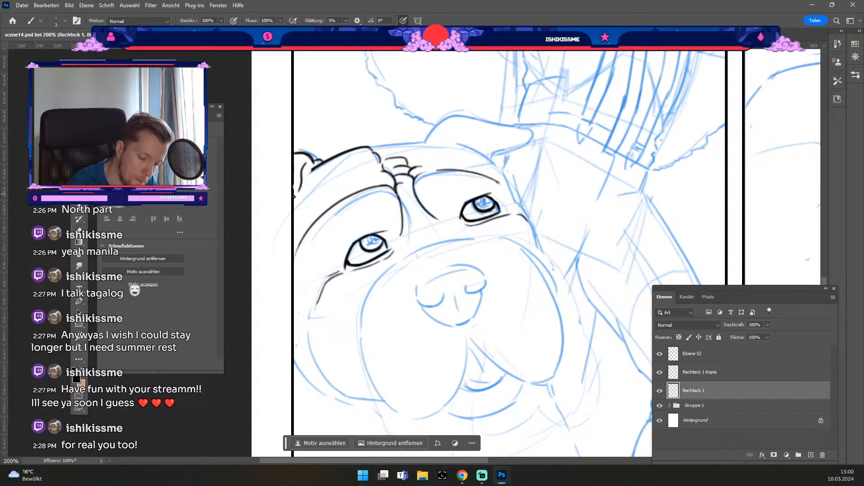
key(ctrl+z)
drag(294, 208, 303, 181)
key(#)
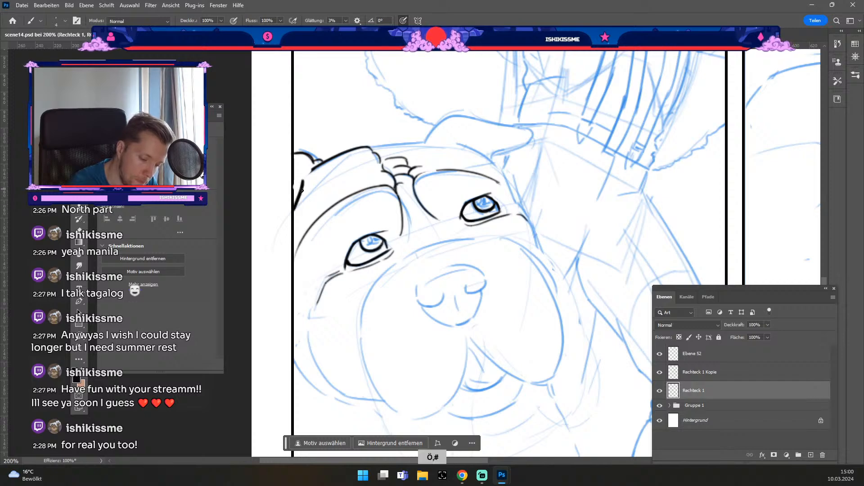
key(ctrl+z)
mouse_move(294, 212)
mouse_down()
mouse_move(305, 161)
mouse_move(304, 182)
mouse_up()
key(ctrl+z)
key(ctrl+z)
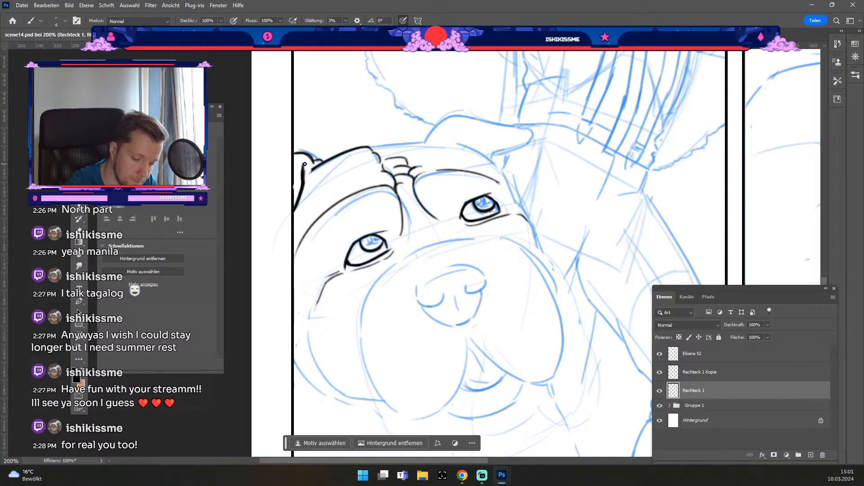
Clean up the inked ear edge and the adjoining head contour with the eraser, and reduce the brush to size 3.
key(e)
key(b)
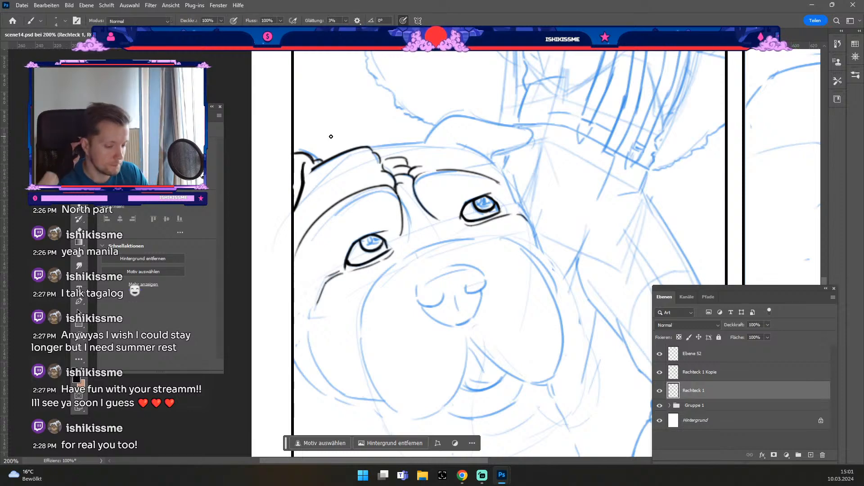
key(odiaeresis)
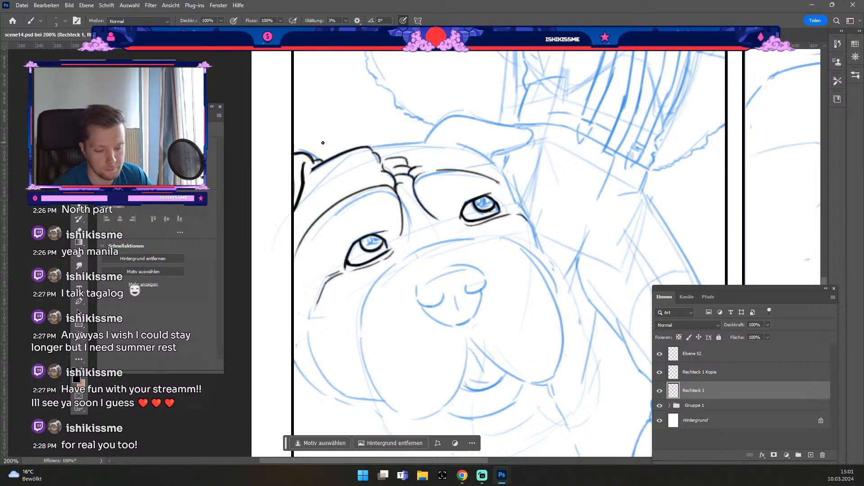
key(e)
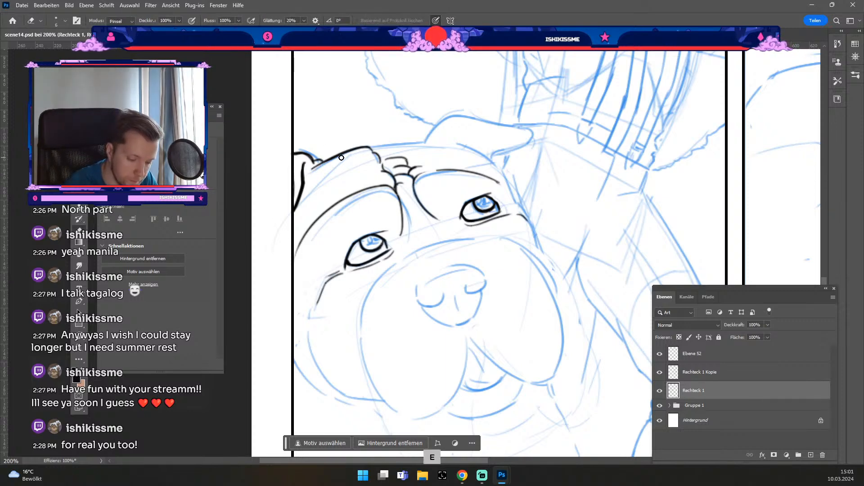
key(b)
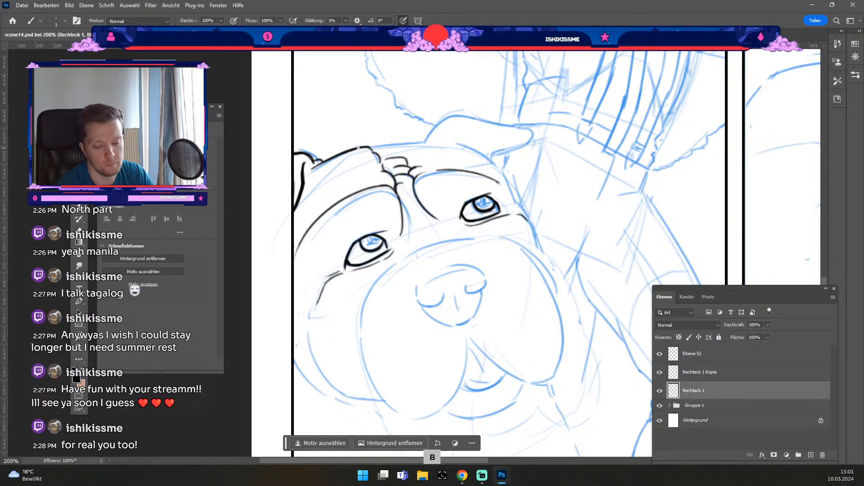
key(ctrl+minus)
key(ctrl+plus)
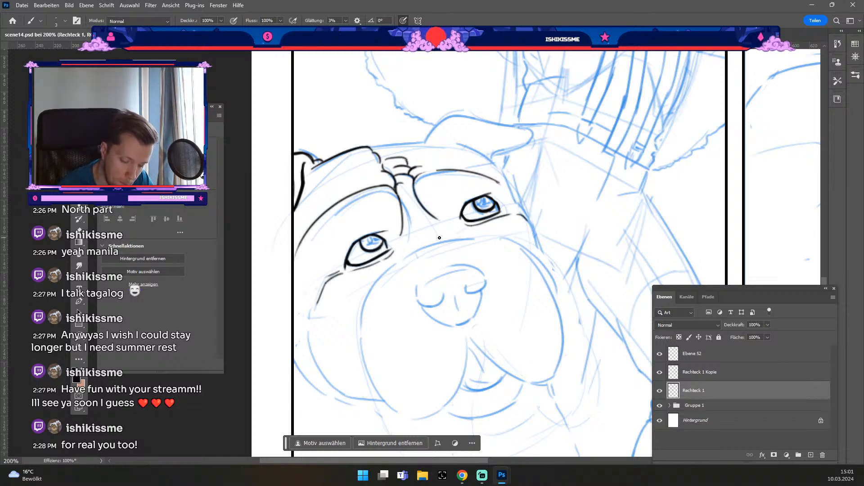
Ink the top arc of the dog's muzzle with the brush at size 4 and smoothing at 21%, replacing the first stroke.
drag(511, 242, 379, 286)
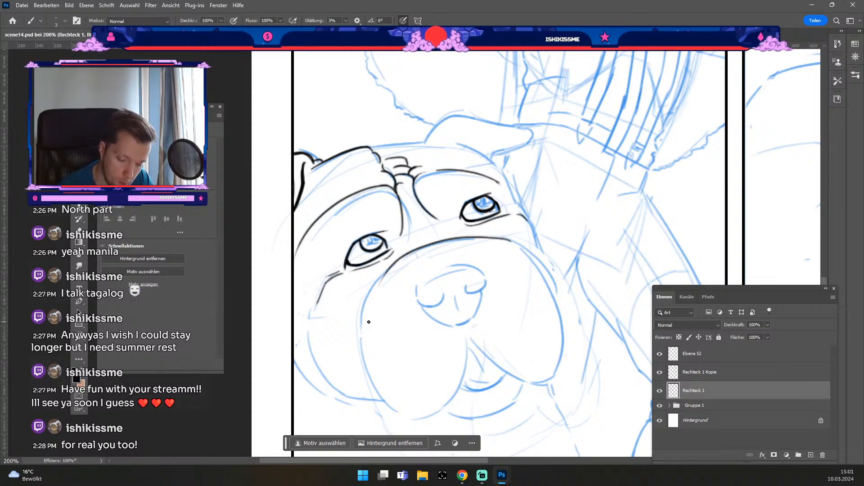
key(ctrl+z)
key(odiaeresis)
key(numbersign)
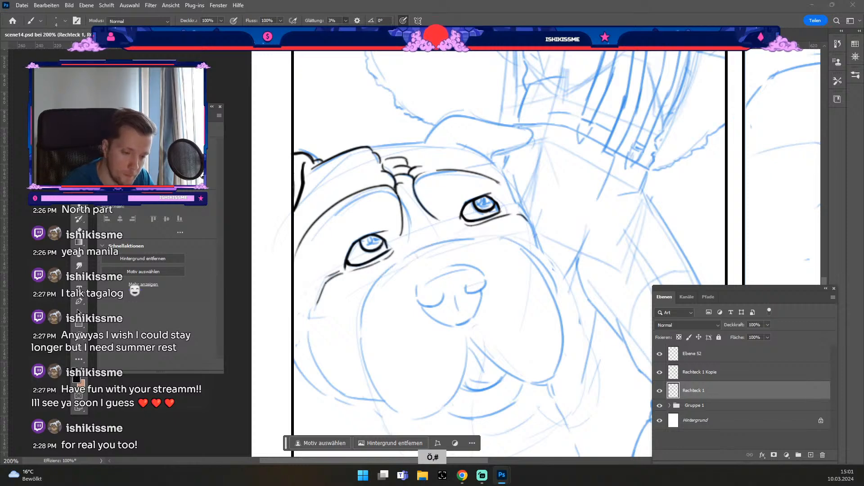
text(4)
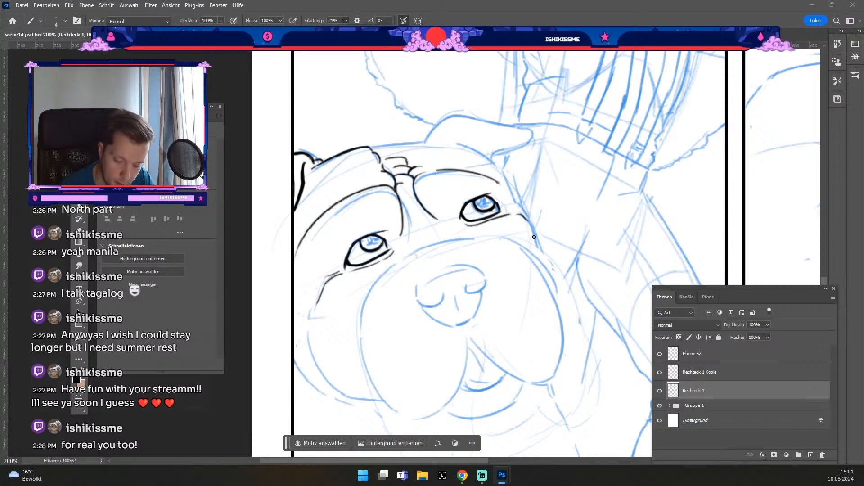
mouse_move(516, 244)
mouse_down()
mouse_move(449, 242)
mouse_move(381, 284)
mouse_up()
key(e)
key(b)
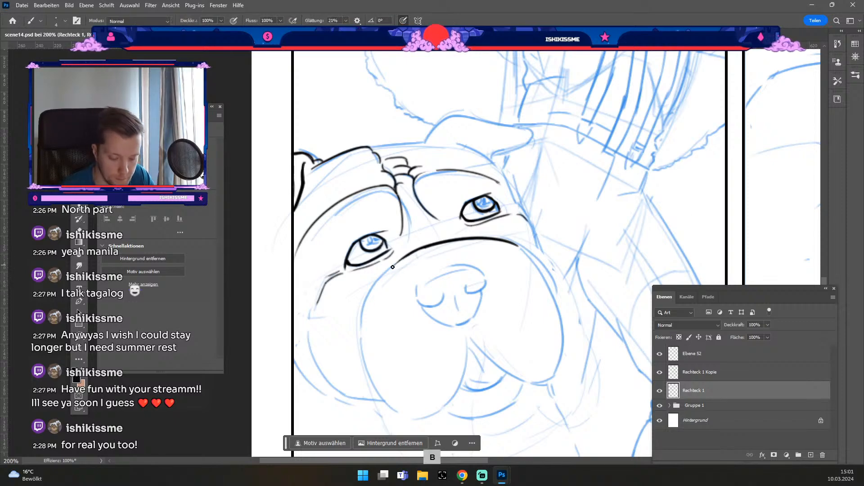
drag(360, 331, 382, 279)
key(ctrl+z)
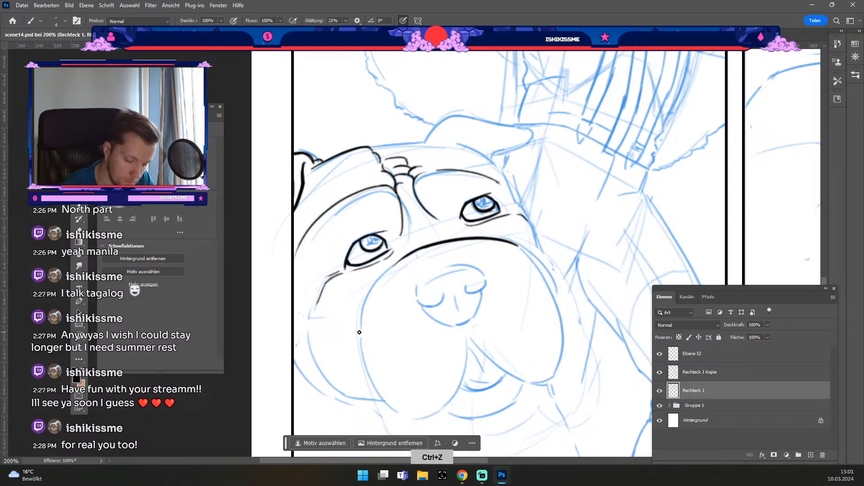
drag(359, 332, 382, 278)
key(ctrl+z)
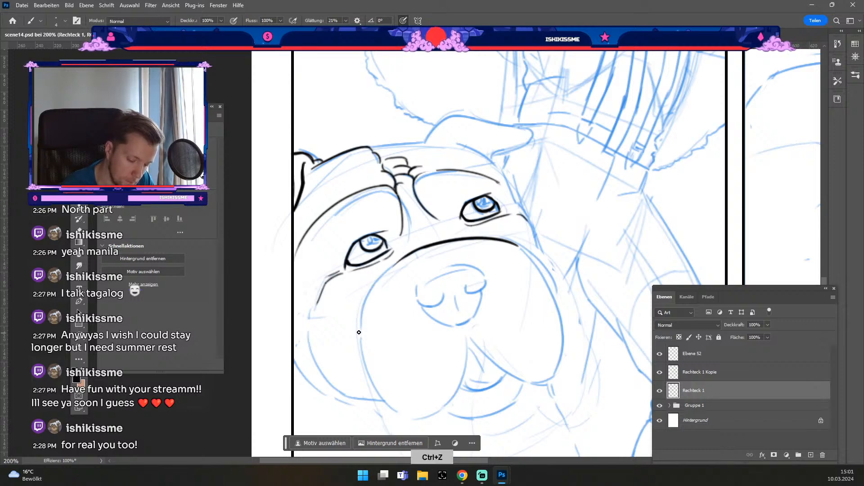
drag(359, 332, 383, 277)
key(ctrl+z)
drag(359, 333, 385, 276)
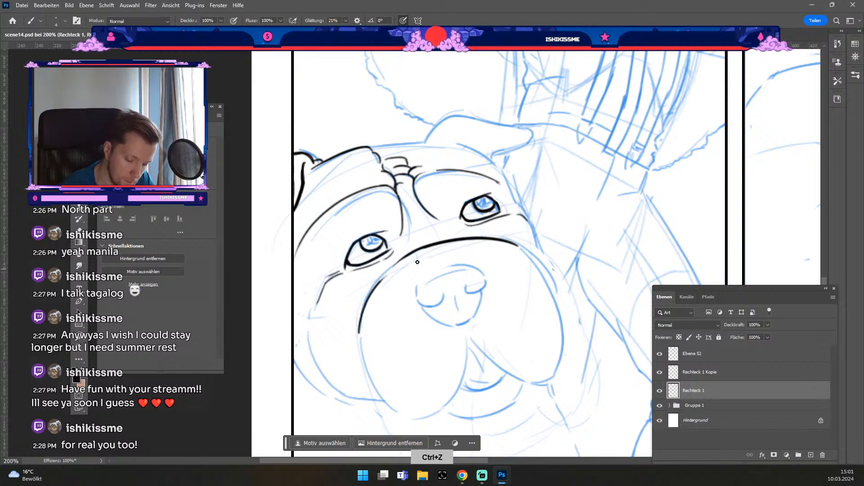
key(ctrl+z)
mouse_move(359, 332)
mouse_down()
mouse_move(380, 282)
mouse_move(362, 354)
mouse_up()
key(ctrl+z)
key(ctrl+z)
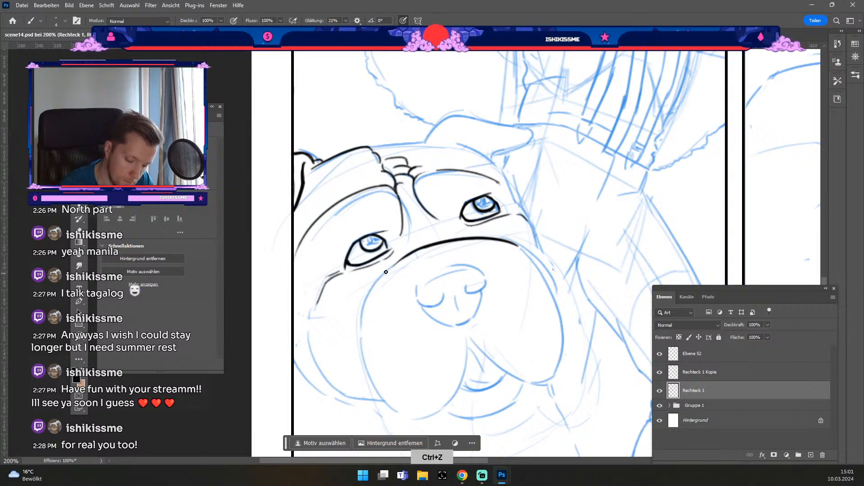
Ink the upper left-hand side of the muzzle down from the top arc and refine the joint with the eraser.
drag(386, 272, 359, 342)
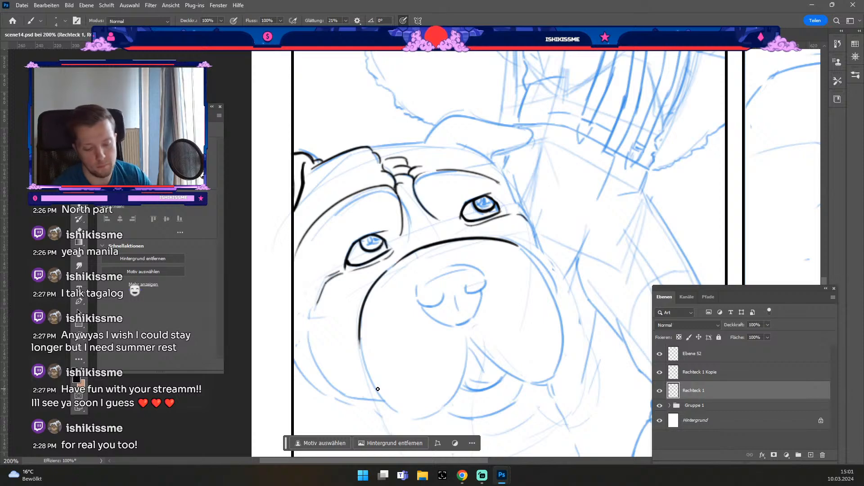
key(e)
key(ctrl+z)
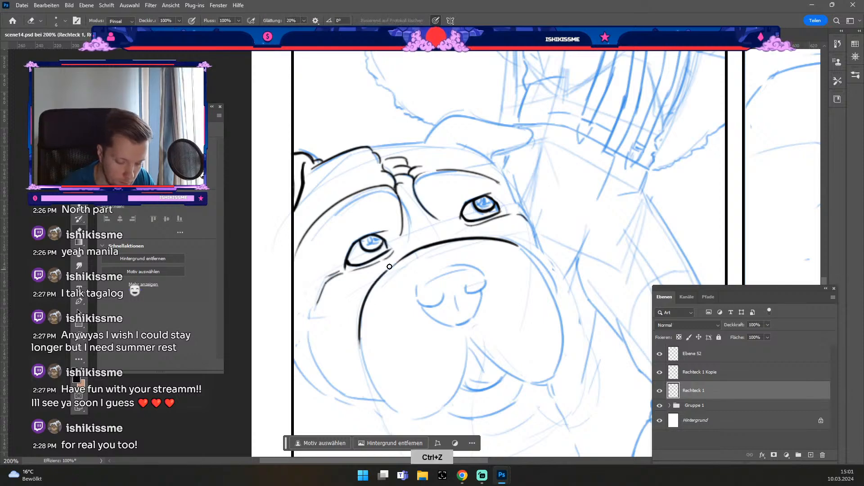
drag(387, 266, 368, 291)
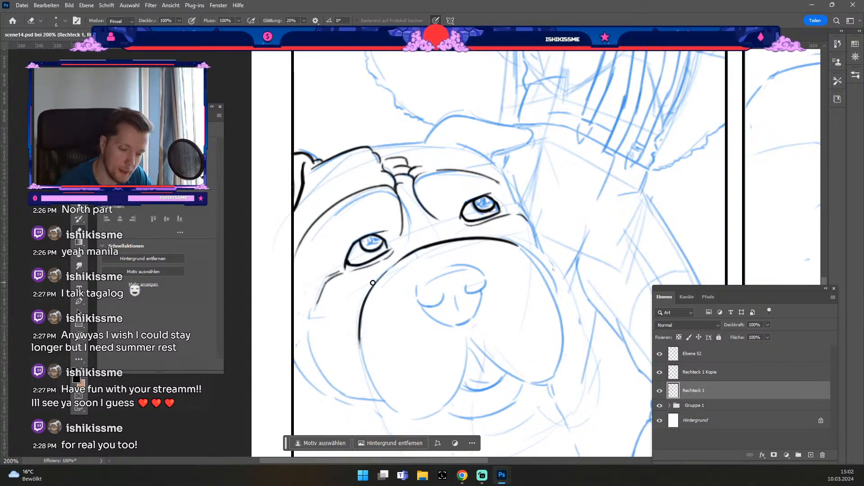
key(b)
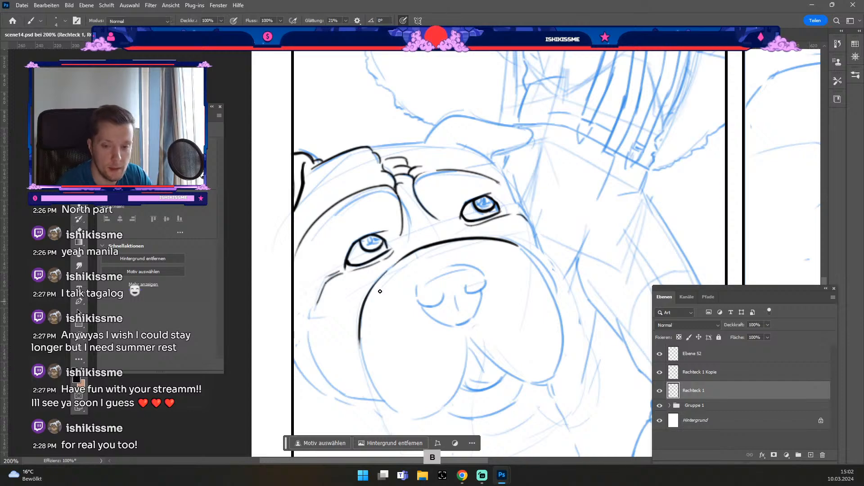
Extend the muzzle's left-hand contour down around the bottom of the jowl, erasing the overshoot and redrawing its end.
key(space)
drag(454, 291, 442, 239)
drag(341, 267, 358, 334)
key(ctrl+z)
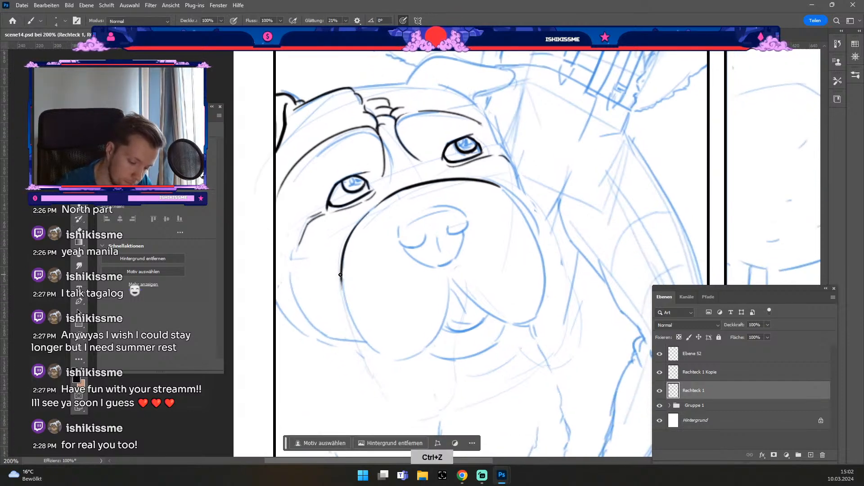
drag(342, 267, 373, 354)
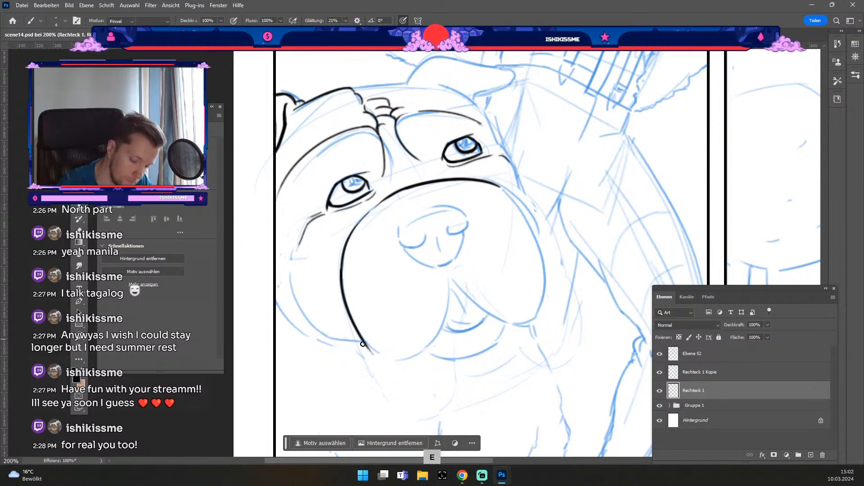
key(e)
drag(355, 339, 387, 366)
key(b)
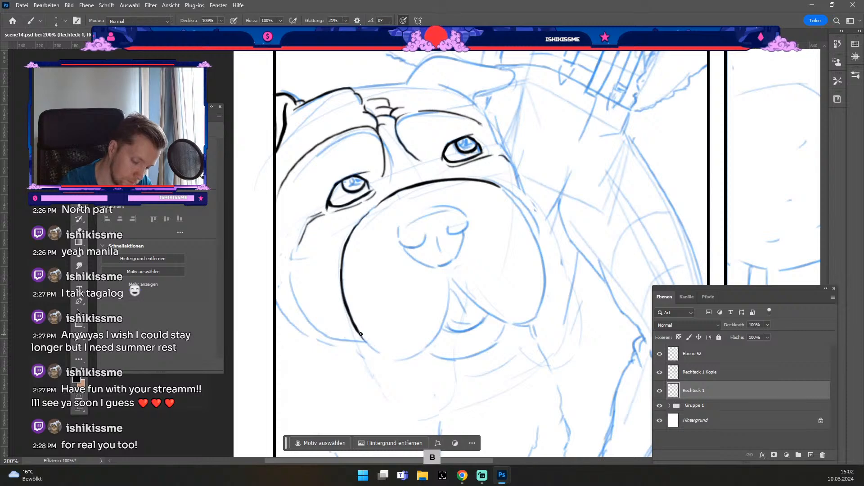
mouse_move(352, 325)
mouse_down()
mouse_move(395, 362)
mouse_move(363, 339)
mouse_up()
key(ctrl+z)
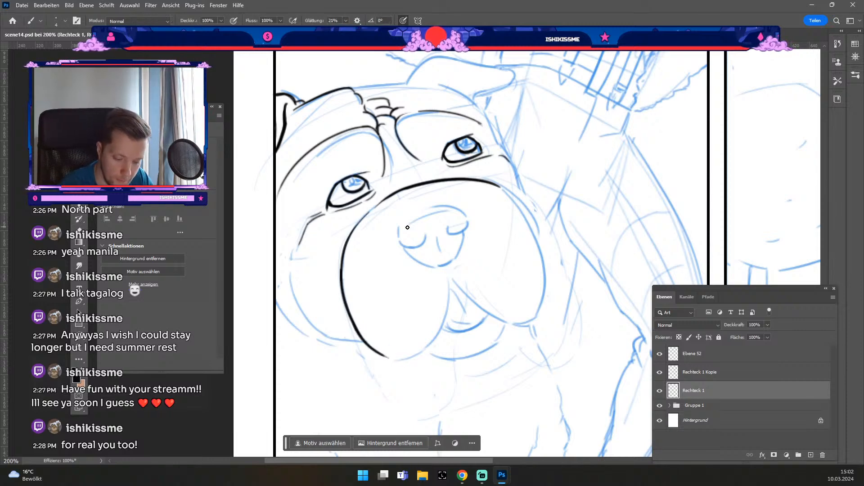
Ink the left-hand nostril of the dog's nose with the brush at size 3, redoing misplaced strokes.
key(odiaeresis)
mouse_move(405, 247)
mouse_down()
mouse_move(400, 239)
mouse_move(412, 247)
mouse_up()
key(ctrl+z)
key(ctrl+z)
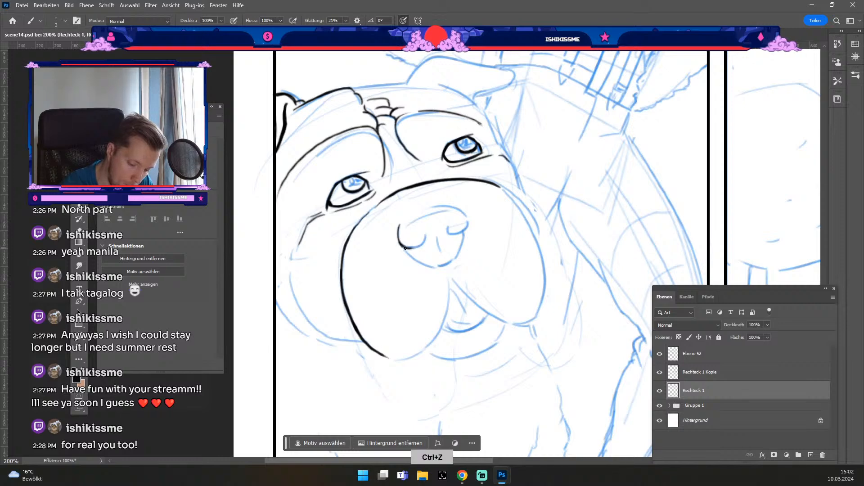
key(ctrl+z)
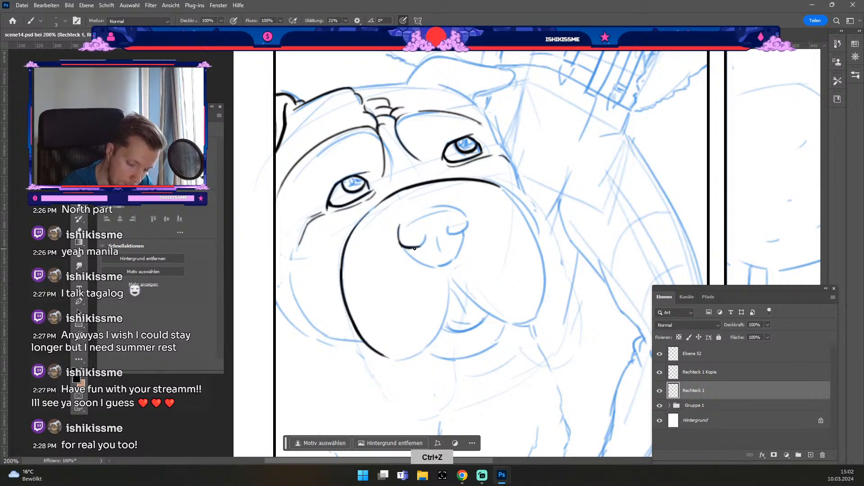
drag(419, 247, 423, 242)
Ink the short vertical crease in the middle of the dog's nose, redoing misplaced strokes.
key(ctrl+minus)
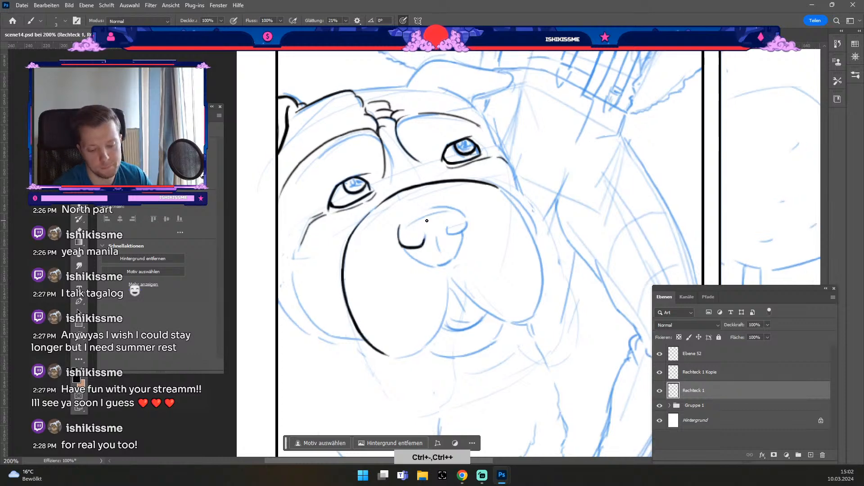
key(b)
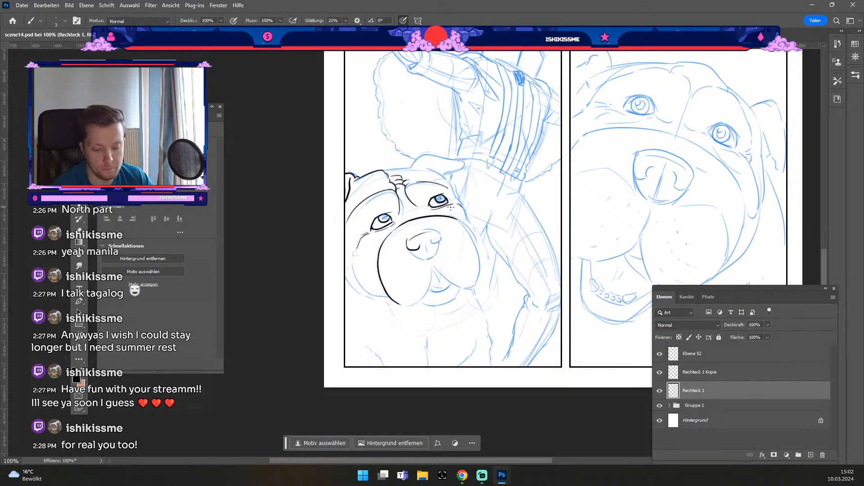
key(space)
drag(515, 204, 519, 184)
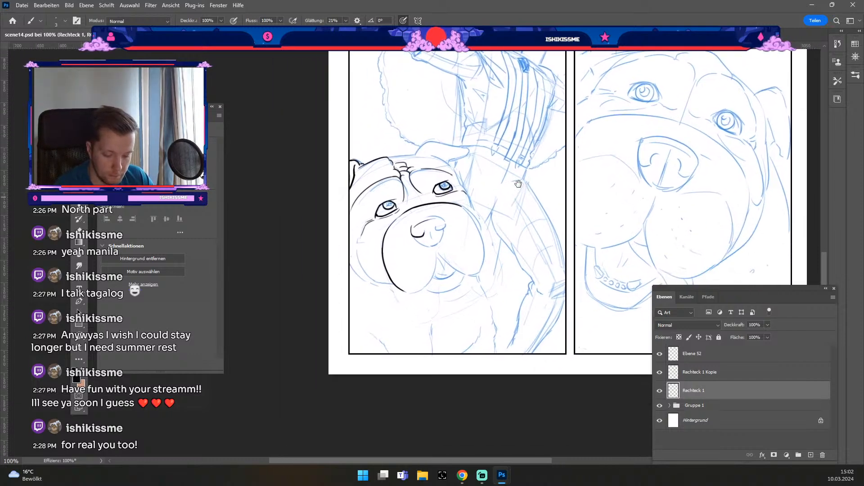
key(ctrl+plus)
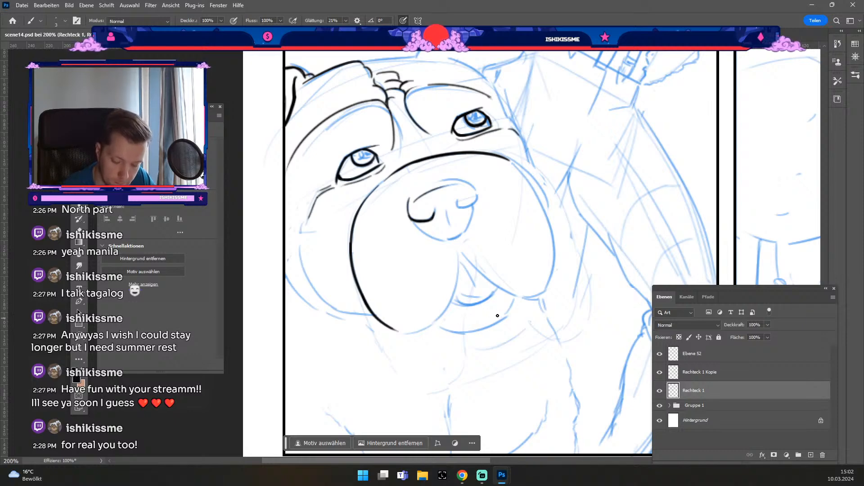
key(ctrl+z)
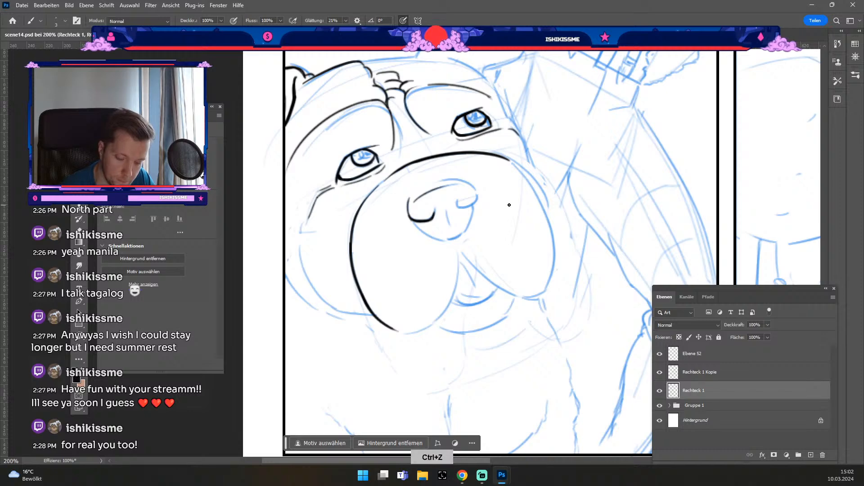
drag(444, 209, 452, 226)
key(ctrl+z)
key(ctrl+z)
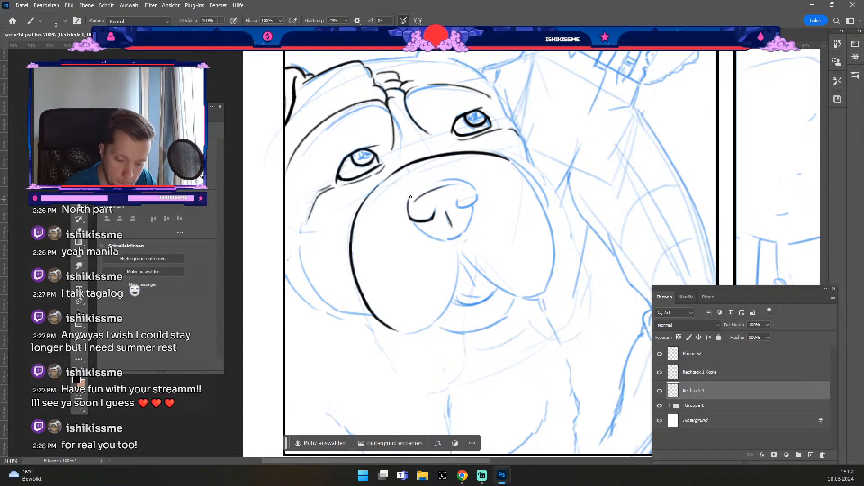
Ink the upper left-hand edge of the dog's nose above the left nostril, redoing misplaced strokes.
mouse_move(409, 198)
mouse_down()
mouse_move(450, 178)
mouse_move(476, 188)
mouse_up()
key(ctrl+z)
key(ctrl+z)
key(ctrl+z)
key(ctrl+z)
key(ctrl+z)
key(ctrl+z)
key(ctrl+z)
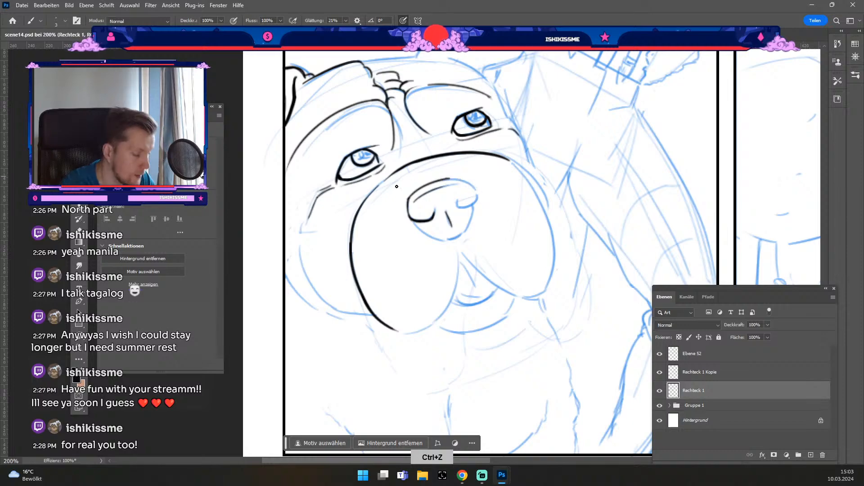
Rotate the canvas and ink the nose's outline around its upper right-hand side, redoing misplaced strokes.
key(r)
mouse_move(334, 311)
mouse_down()
mouse_move(401, 341)
mouse_move(494, 322)
mouse_up()
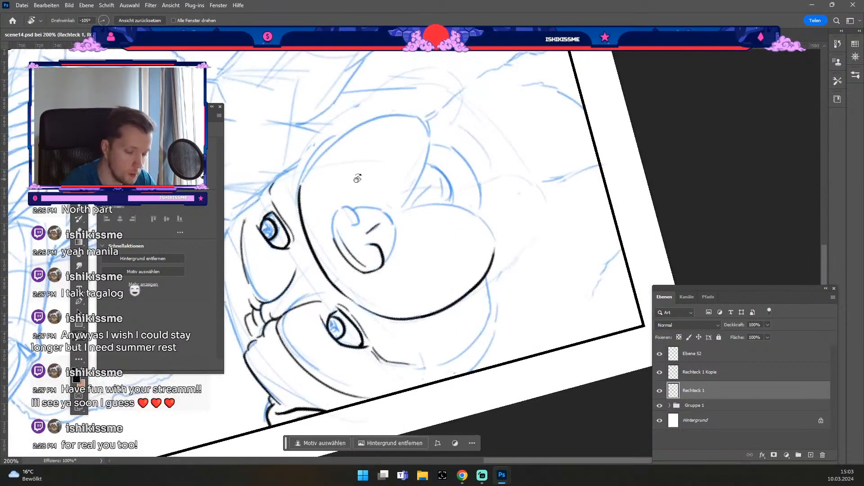
key(b)
mouse_move(335, 241)
mouse_down()
mouse_move(338, 210)
mouse_move(333, 241)
mouse_move(347, 257)
mouse_move(334, 210)
mouse_move(332, 239)
mouse_up()
key(ctrl+z)
key(ctrl+z)
key(ctrl+z)
key(ctrl+z)
mouse_move(337, 209)
mouse_down()
mouse_move(341, 254)
mouse_move(337, 208)
mouse_move(340, 247)
mouse_move(336, 245)
mouse_up()
key(ctrl+z)
key(ctrl+z)
key(ctrl+z)
key(ctrl+z)
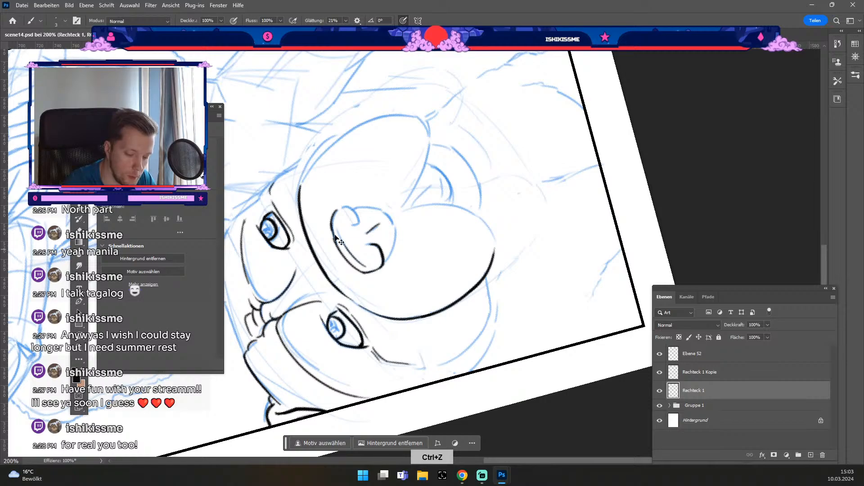
key(ctrl+z)
Rotate the canvas further and ink the right-hand nostril of the dog's nose.
key(r)
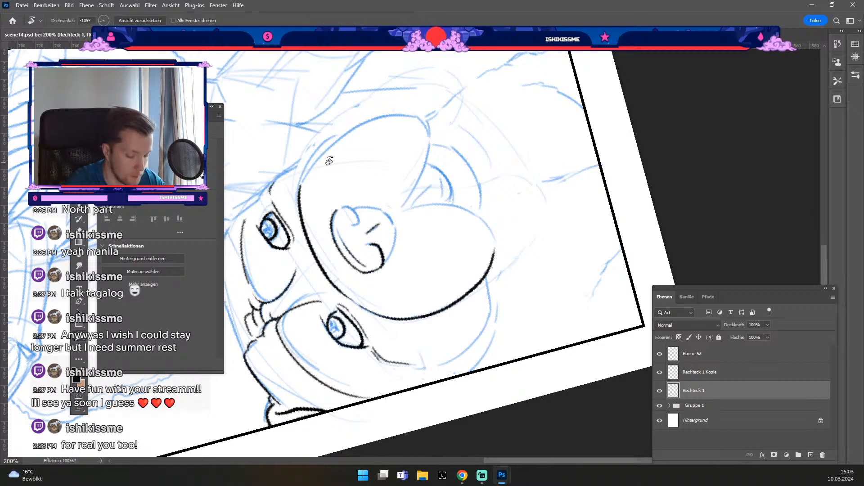
mouse_move(329, 162)
mouse_down()
mouse_move(432, 135)
mouse_move(475, 137)
mouse_move(303, 258)
mouse_move(320, 310)
mouse_move(341, 291)
mouse_up()
key(b)
key(ctrl+z)
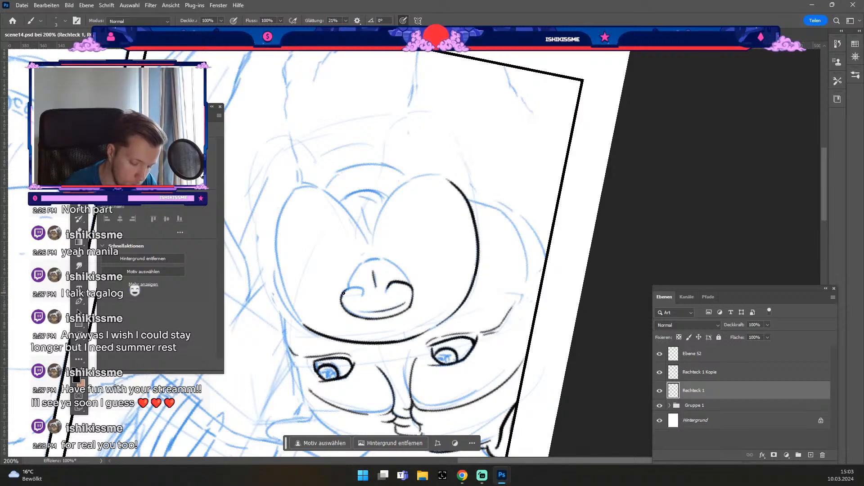
drag(343, 289, 364, 293)
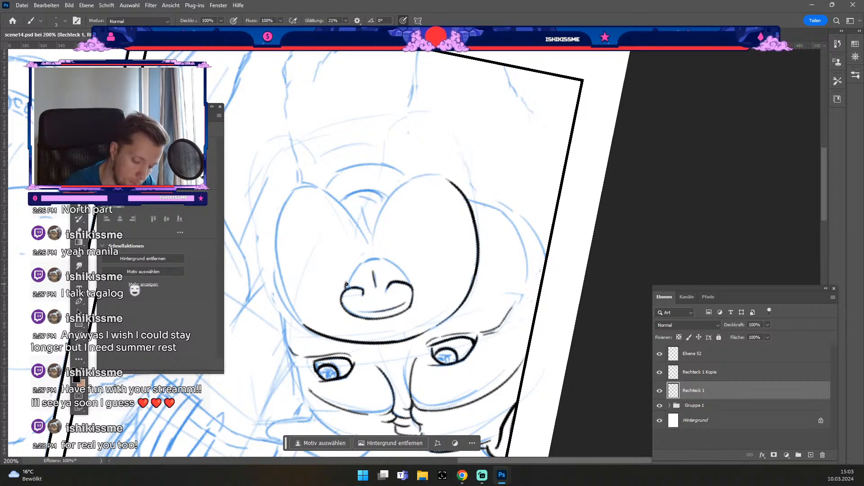
Ink the lower contour of the dog's nose between the two nostrils, rotating the canvas as needed and resetting it.
mouse_move(345, 284)
mouse_down()
mouse_move(362, 262)
mouse_move(386, 261)
mouse_up()
key(ctrl+z)
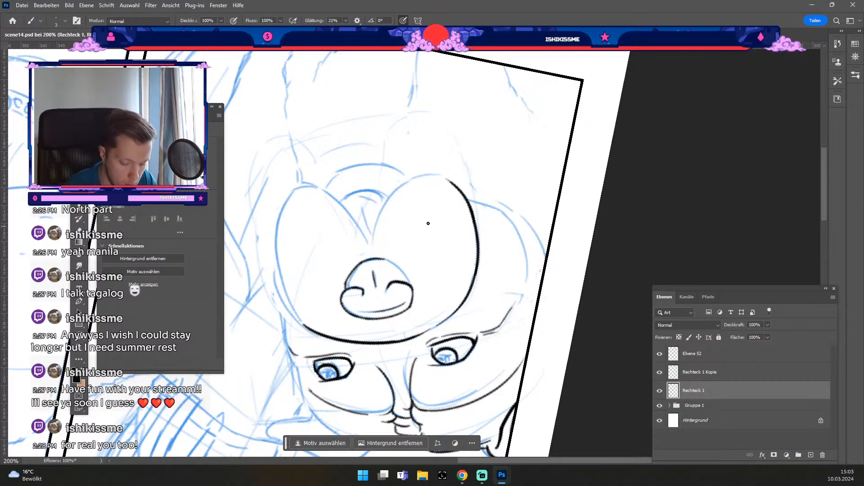
key(r)
drag(287, 283, 355, 361)
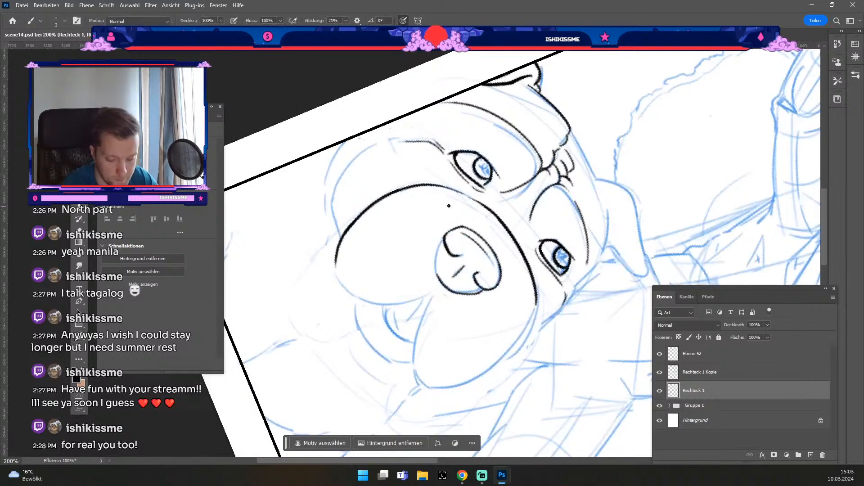
key(b)
key(ctrl+z)
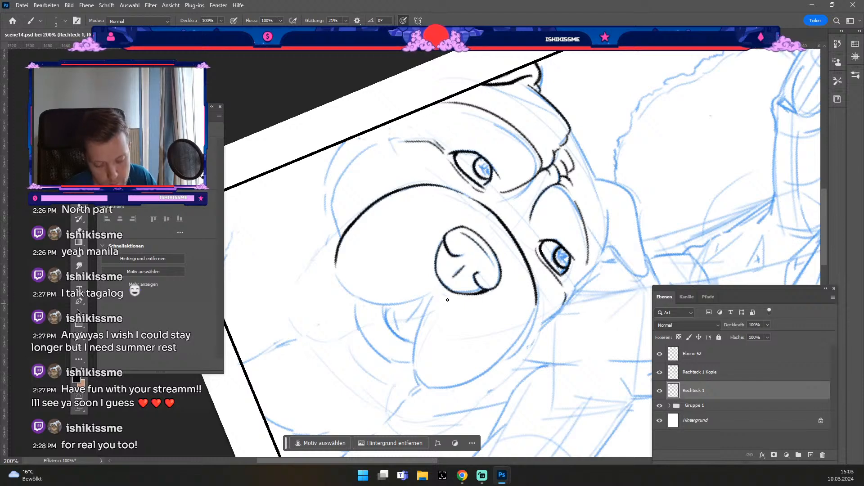
key(Escape)
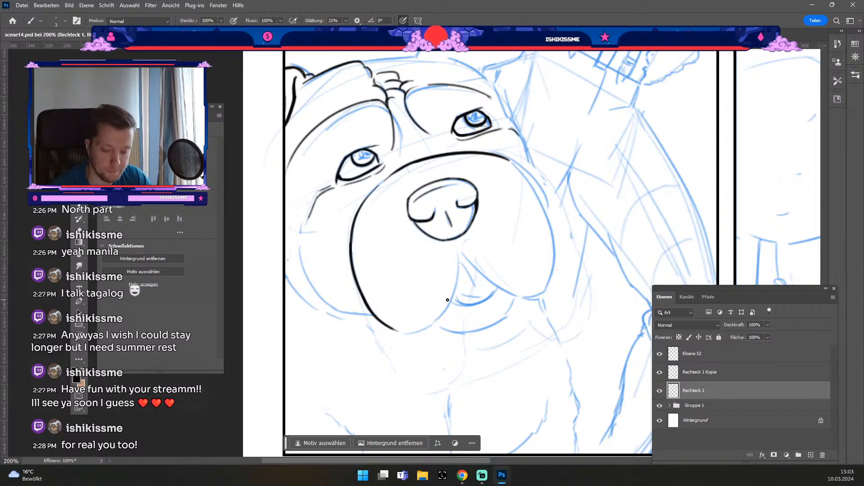
Ink the muzzle's right-hand side down around the jowl with the brush at size 4, redoing misplaced strokes.
key(ctrl+minus)
key(ctrl+plus)
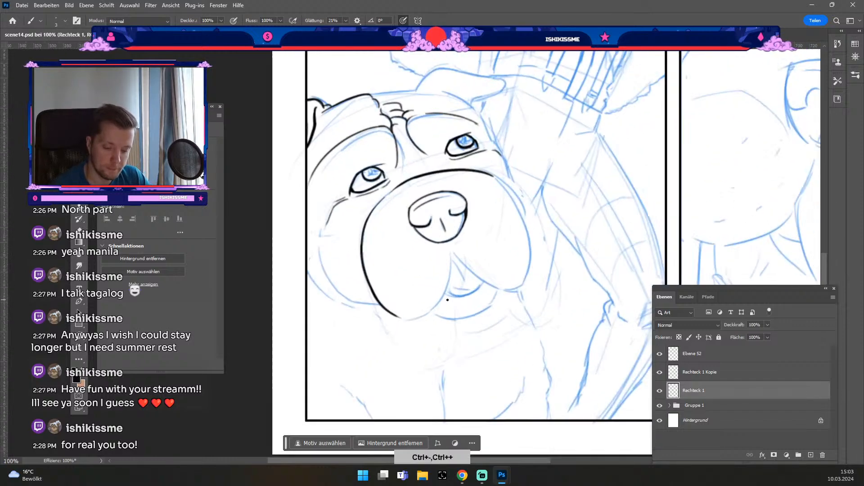
key(ctrl+plus)
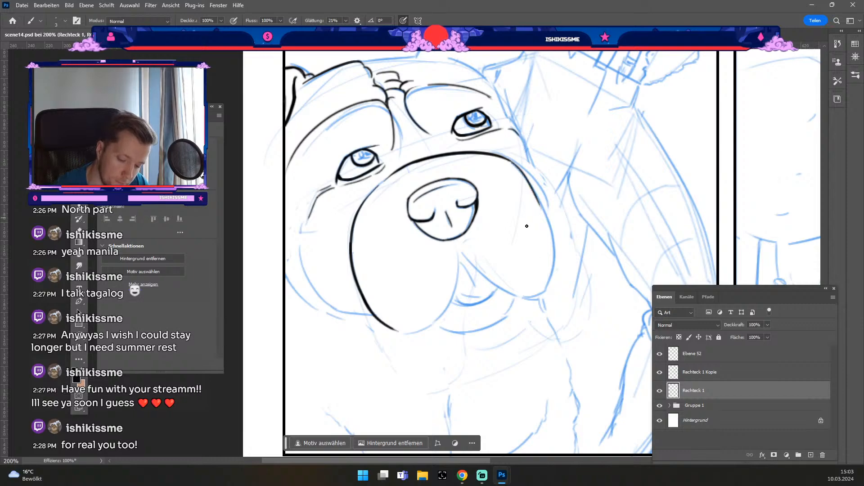
key(r)
mouse_move(333, 376)
mouse_down()
mouse_move(446, 382)
mouse_move(579, 247)
mouse_move(506, 133)
mouse_up()
key(b)
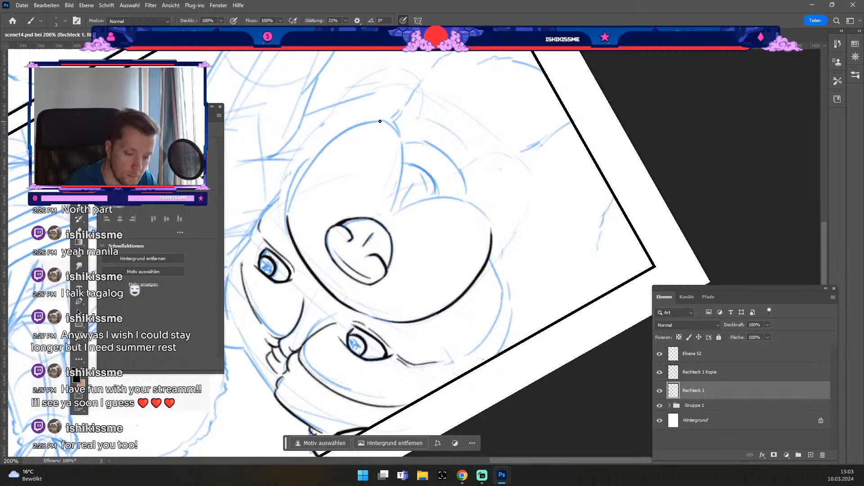
mouse_move(382, 121)
mouse_down()
mouse_move(309, 162)
mouse_move(288, 208)
mouse_move(311, 155)
mouse_up()
key(ctrl+z)
key(#)
key(ctrl+z)
key(ctrl+z)
mouse_move(288, 216)
mouse_down()
mouse_move(313, 157)
mouse_move(348, 128)
mouse_up()
key(ctrl+z)
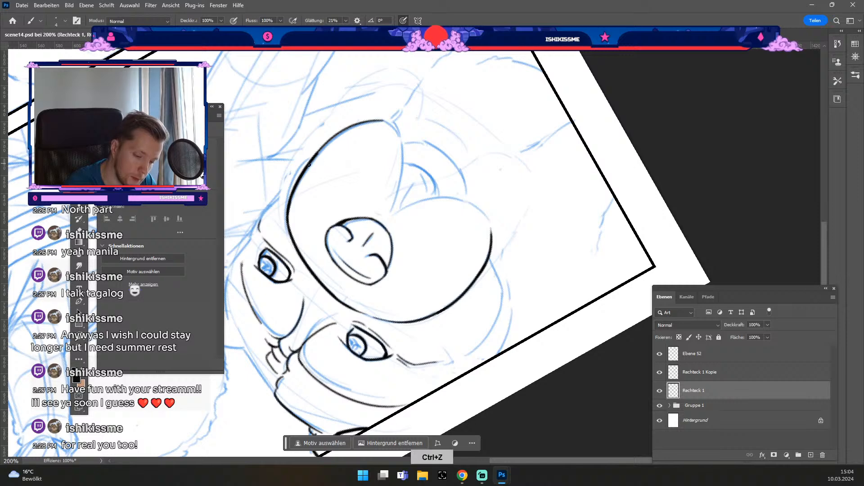
Strengthen the lower part of the muzzle's right-hand contour and reset the canvas rotation.
drag(309, 164, 369, 122)
key(ctrl+z)
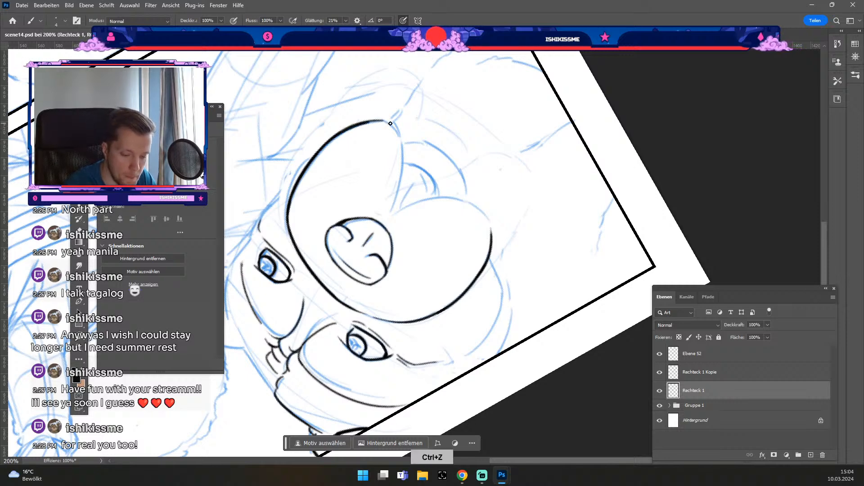
key(b)
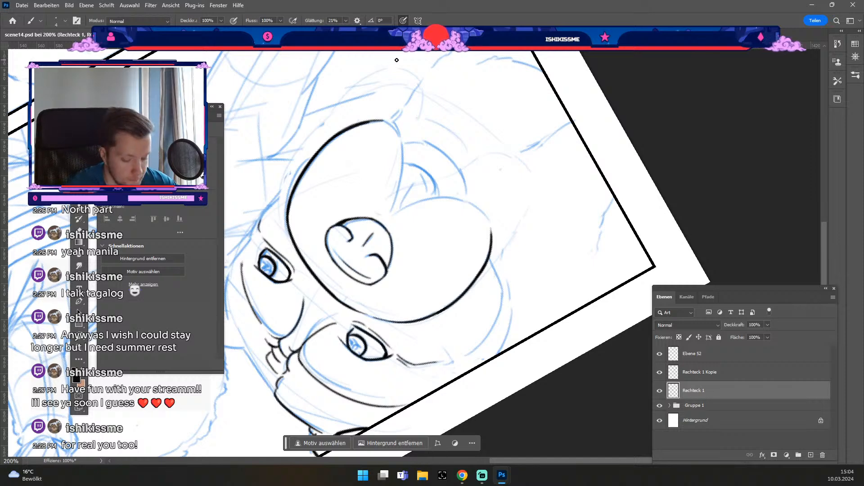
key(Escape)
key(b)
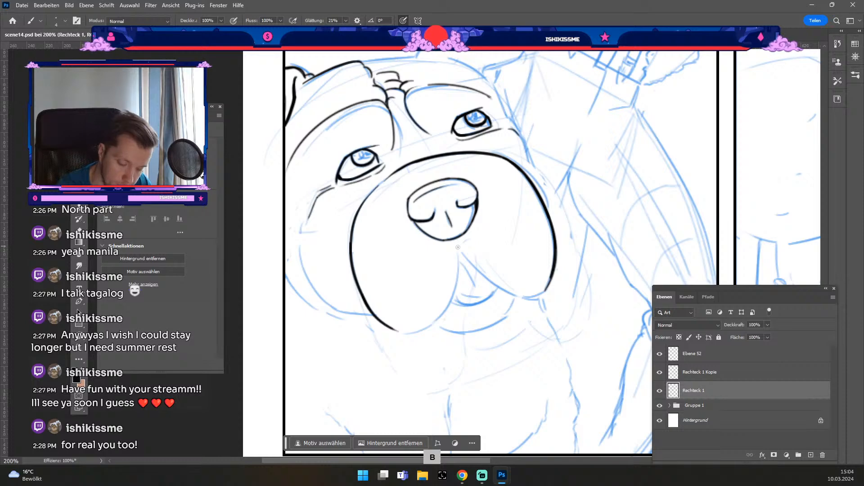
Ink the centre line from the base of the nose down the inner edge of the left-hand jowl.
key(ctrl+z)
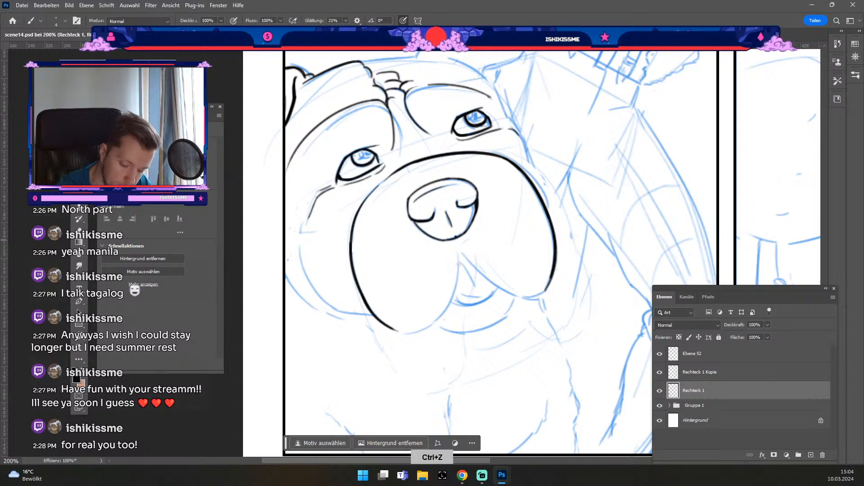
drag(457, 239, 458, 281)
key(ctrl+z)
mouse_move(457, 240)
mouse_down()
mouse_move(433, 335)
mouse_move(466, 268)
mouse_move(431, 326)
mouse_move(398, 340)
mouse_up()
key(ctrl+z)
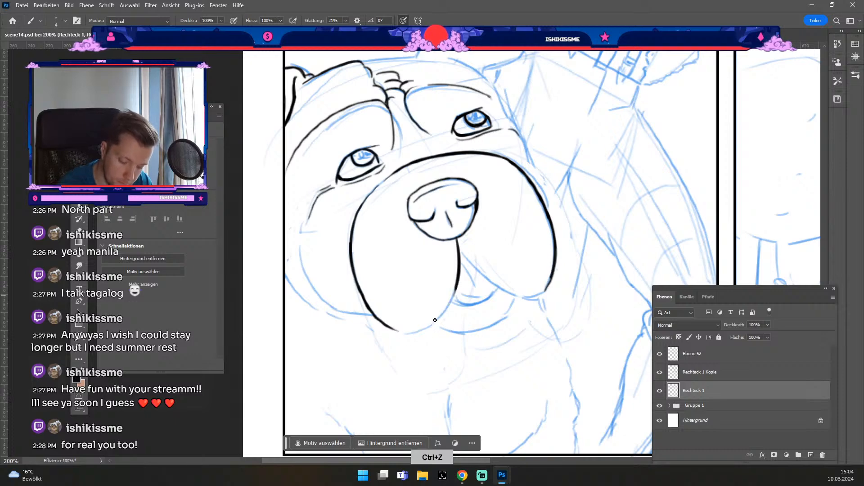
Close the bottom of the left-hand jowl by joining its inner edge to the outer contour, redoing misplaced strokes.
drag(457, 289, 430, 323)
key(ctrl+z)
mouse_move(457, 283)
mouse_down()
mouse_move(387, 333)
mouse_move(445, 314)
mouse_move(426, 332)
mouse_move(434, 321)
mouse_move(413, 333)
mouse_move(381, 332)
mouse_move(435, 320)
mouse_up()
key(ctrl+z)
key(ctrl+z)
key(ctrl+z)
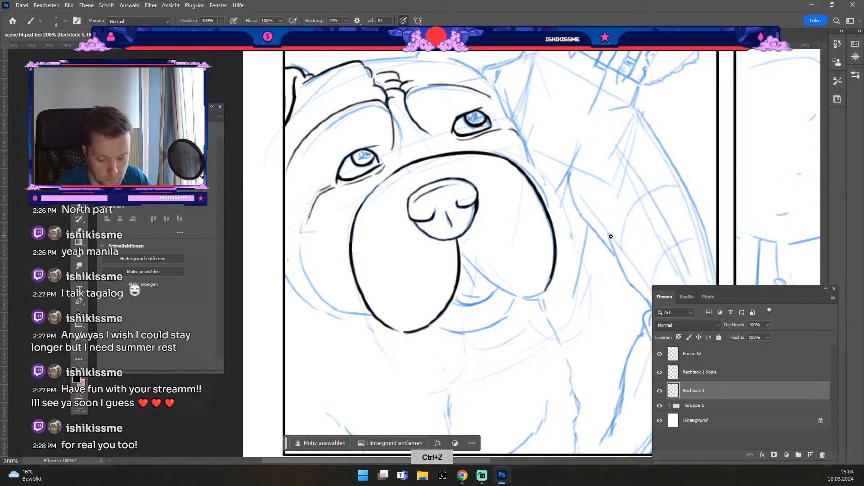
key(ctrl+z)
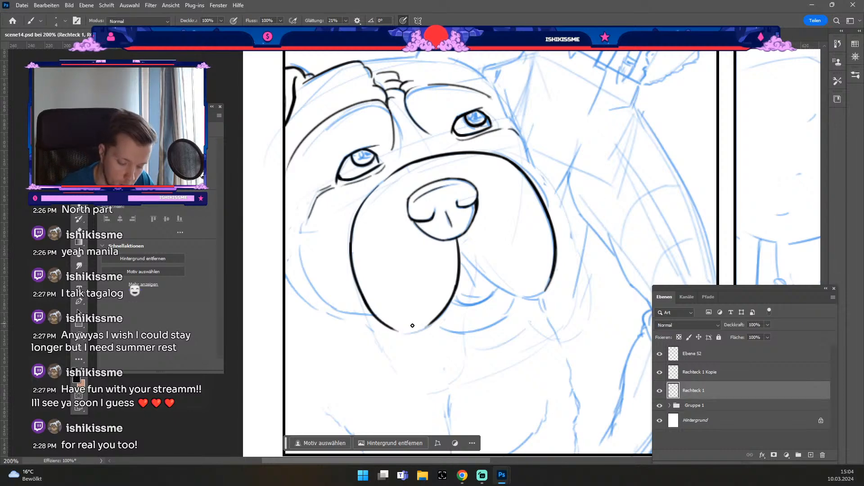
key(ctrl+z)
mouse_move(433, 321)
mouse_down()
mouse_move(408, 331)
mouse_move(392, 323)
mouse_move(440, 323)
mouse_move(389, 327)
mouse_move(415, 328)
mouse_up()
key(ctrl+z)
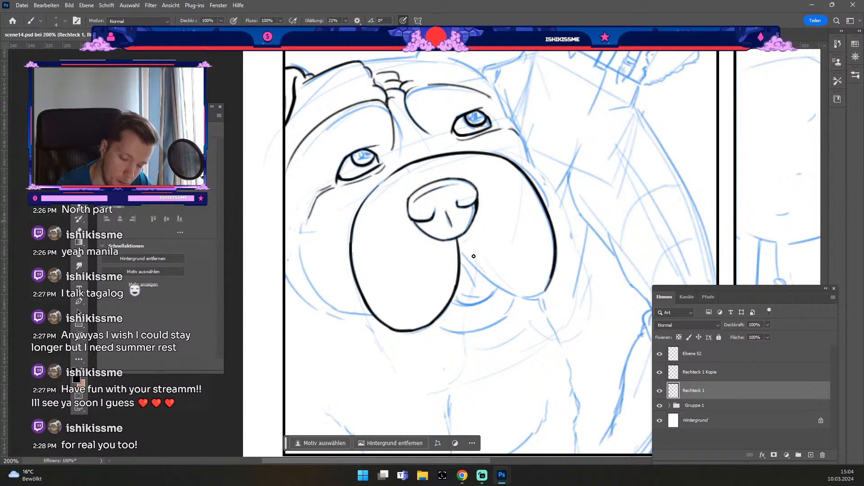
Ink the lower edge of the right-hand jowl from the centre line to the muzzle's outer contour.
mouse_move(459, 250)
mouse_down()
mouse_move(520, 299)
mouse_move(506, 281)
mouse_move(513, 295)
mouse_move(506, 293)
mouse_move(535, 296)
mouse_move(523, 301)
mouse_move(545, 293)
mouse_up()
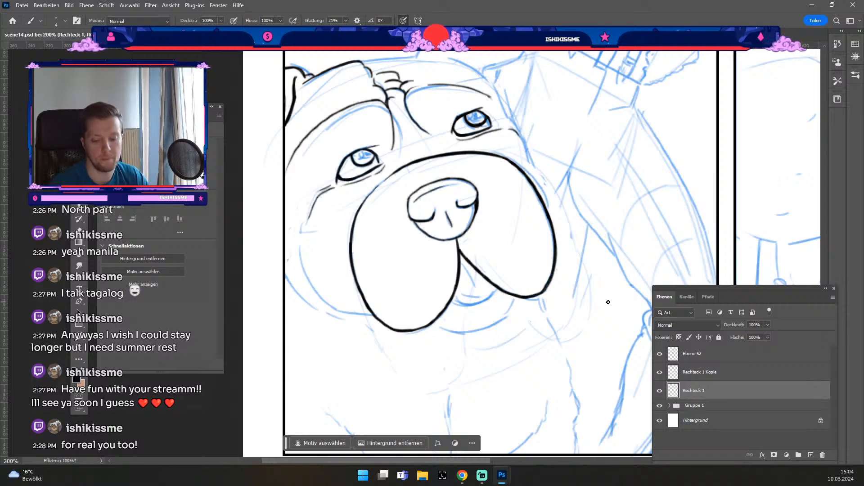
key(ctrl+minus)
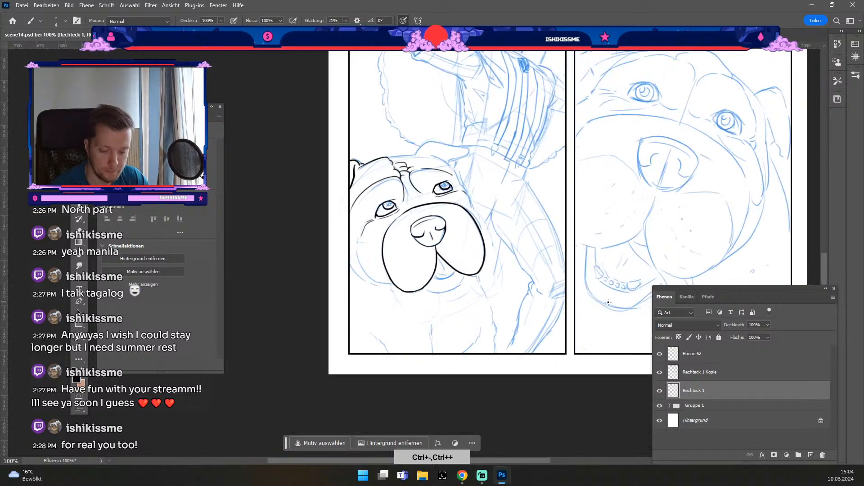
key(b)
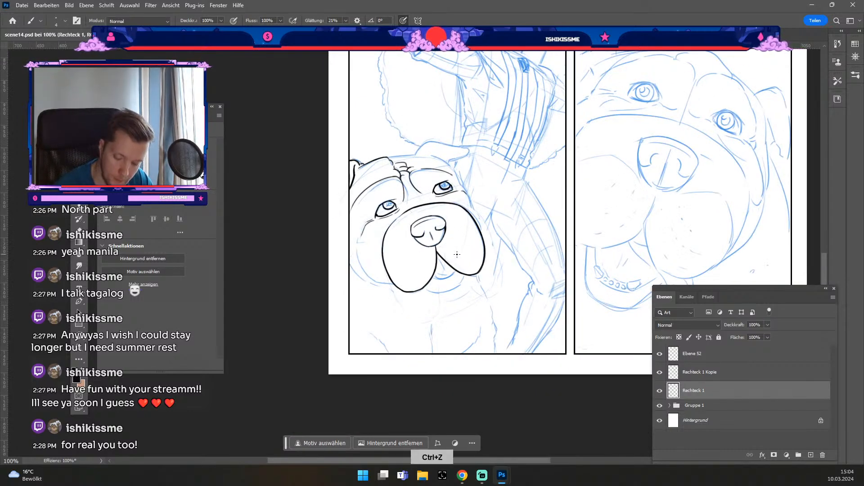
Add a new layer directly above the Rechteck 1 layer and reduce the brush to size 2.
click(809, 455)
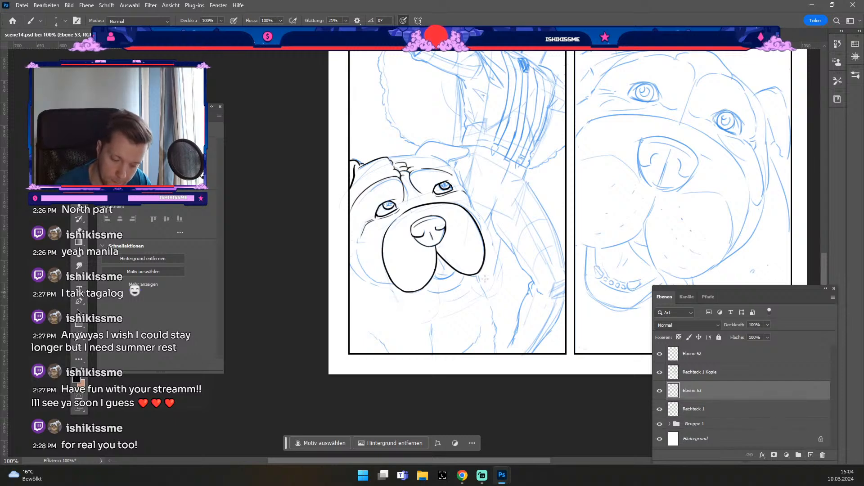
key(ctrl+z)
key(odiaeresis)
key(odiaeresis)
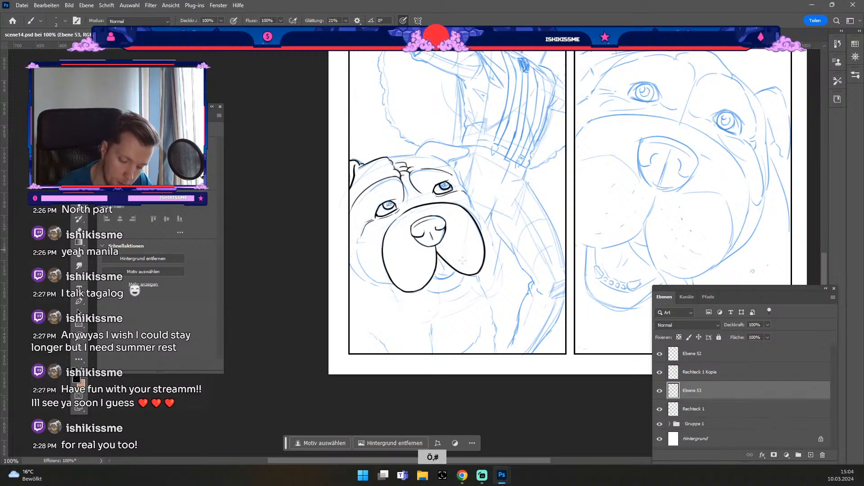
Draw a thin inner outline inside the right-hand jowl on the new layer, redoing misplaced strokes.
mouse_move(454, 251)
mouse_down()
mouse_move(487, 263)
mouse_move(456, 228)
mouse_move(457, 249)
mouse_move(477, 220)
mouse_move(479, 230)
mouse_move(455, 246)
mouse_move(466, 220)
mouse_move(479, 219)
mouse_move(472, 226)
mouse_move(490, 252)
mouse_move(469, 266)
mouse_move(487, 239)
mouse_move(469, 220)
mouse_move(476, 261)
mouse_up()
key(ctrl+z)
key(ctrl+z)
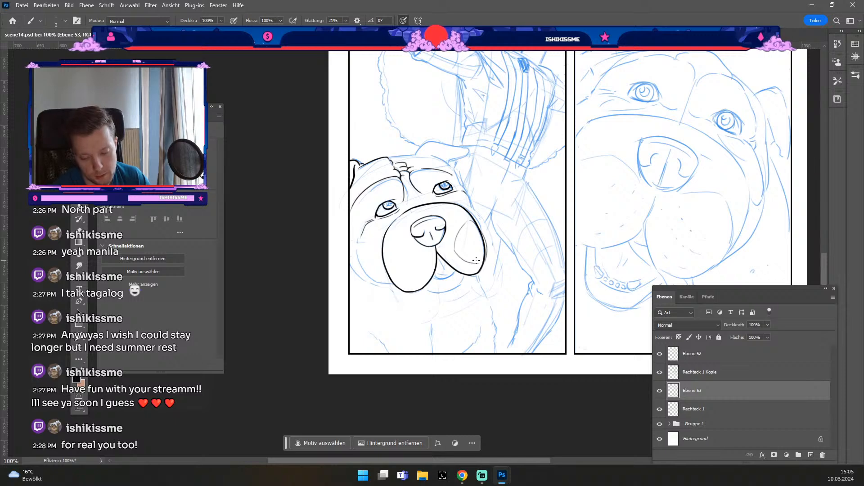
key(ctrl+z)
key(ctrl+z)
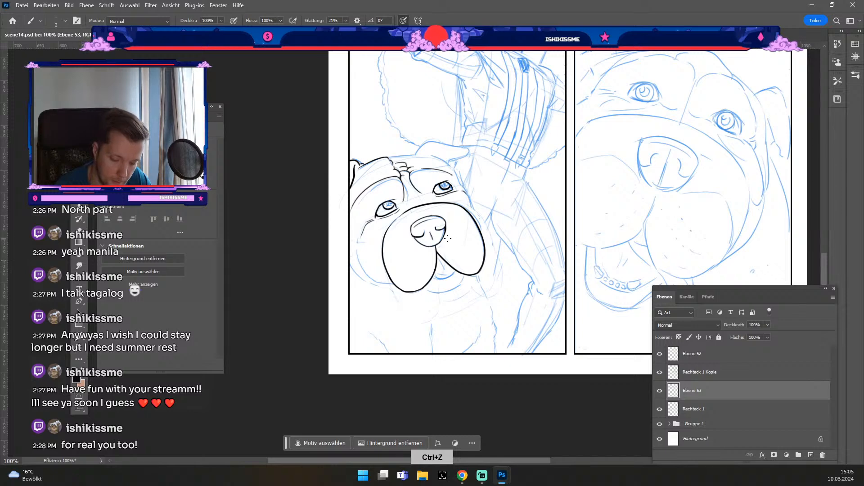
drag(445, 243, 462, 225)
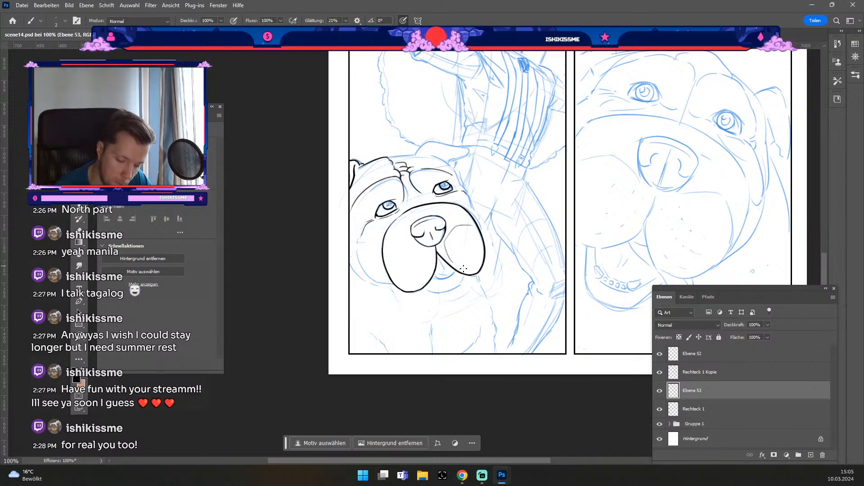
key(ctrl+z)
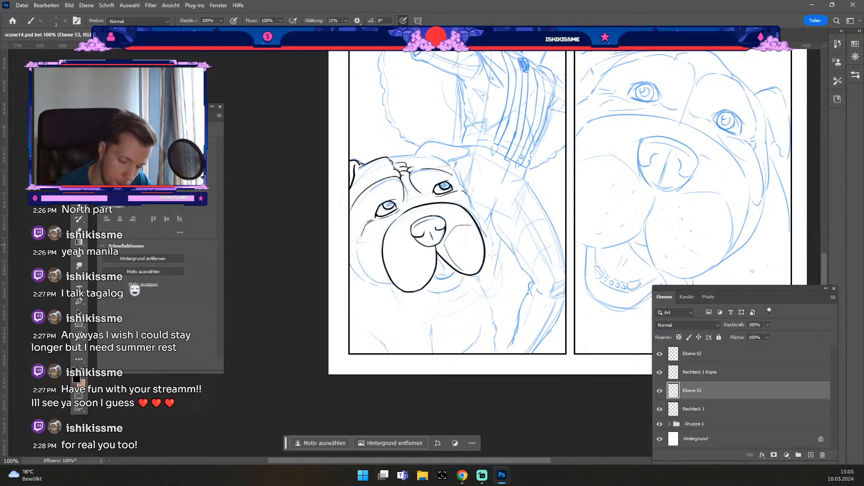
key(ctrl+z)
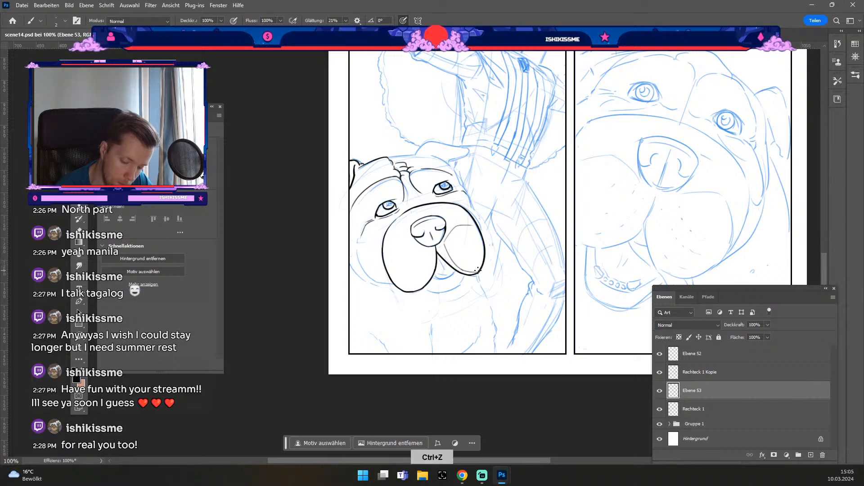
key(ctrl+z)
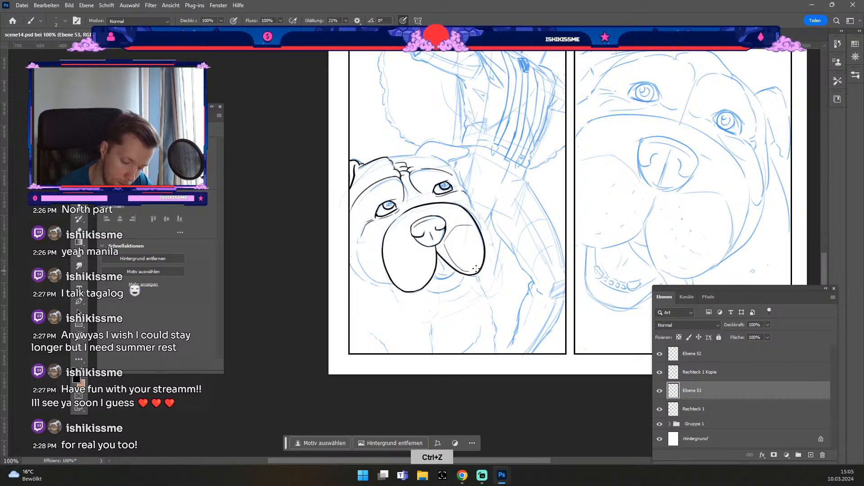
drag(474, 268, 484, 245)
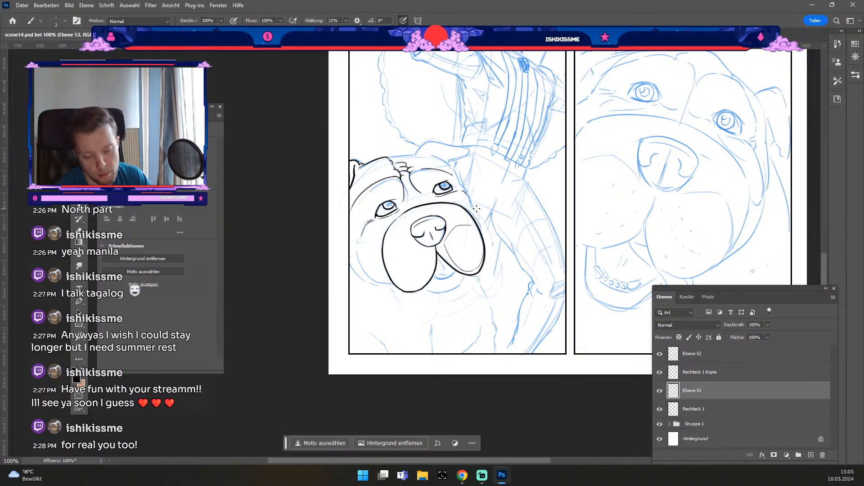
Erase the thin inner outline from the right-hand jowl with the eraser at size 20.
key(e)
key(odiaeresis)
key(numbersign)
mouse_move(455, 230)
mouse_down()
mouse_move(457, 265)
mouse_move(455, 255)
mouse_move(472, 266)
mouse_move(480, 253)
mouse_move(473, 228)
mouse_up()
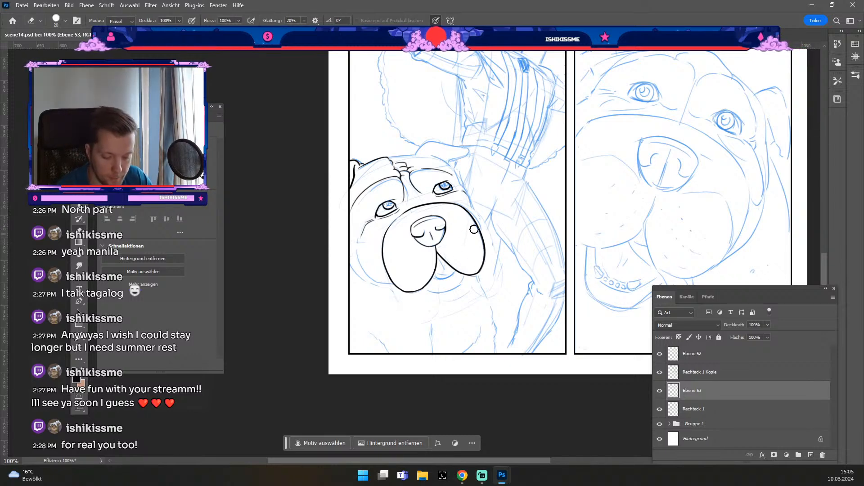
key(b)
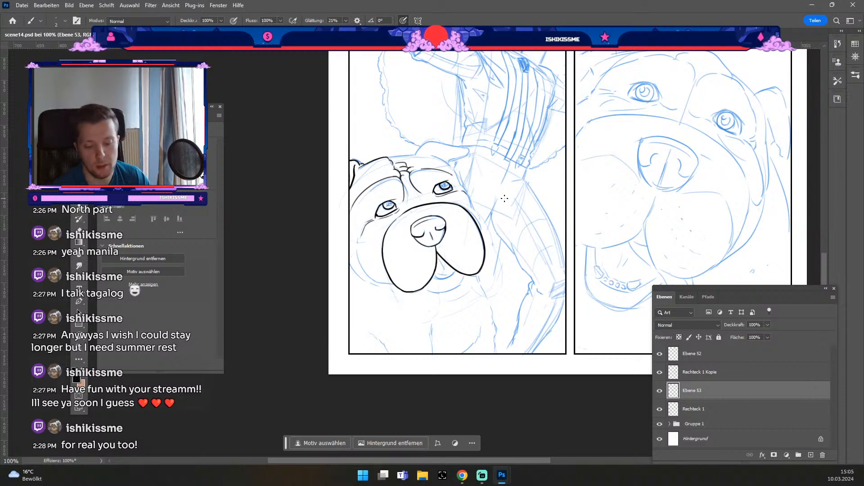
drag(504, 199, 510, 178)
key(b)
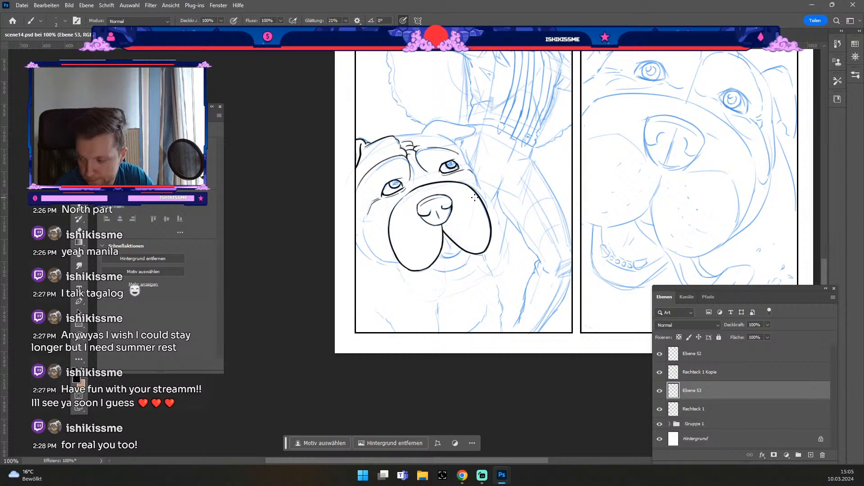
key(b)
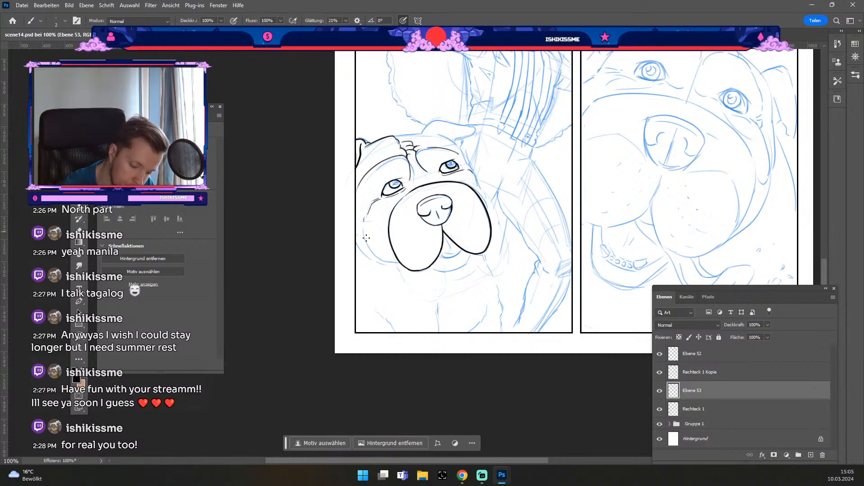
drag(369, 224, 363, 249)
key(ctrl+z)
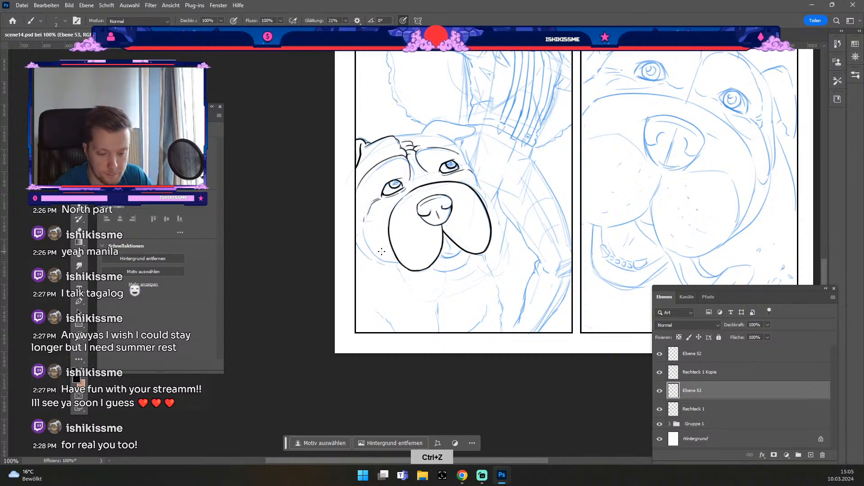
Ink the right-hand contour of the dog's chest from below the jowl, ending in a ragged fur edge, with the brush at size 4.
key(space)
scroll(382, 251, down, 1)
drag(382, 251, 402, 269)
key(ctrl+plus)
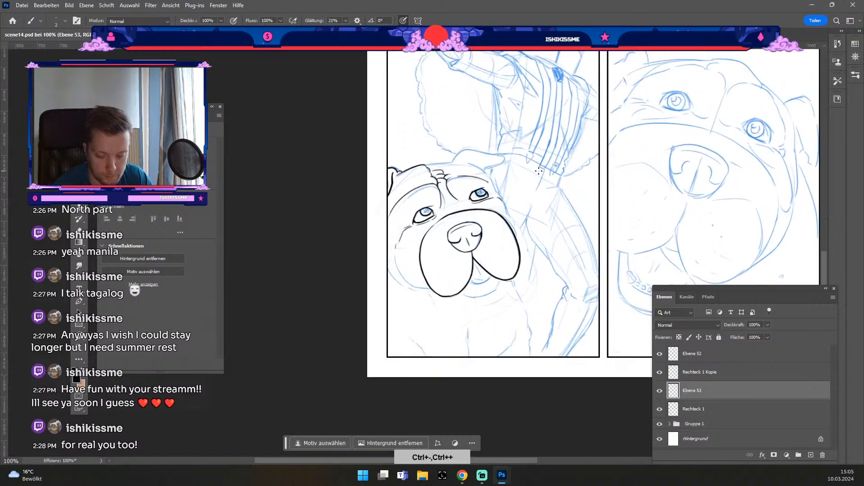
key(b)
drag(514, 283, 524, 336)
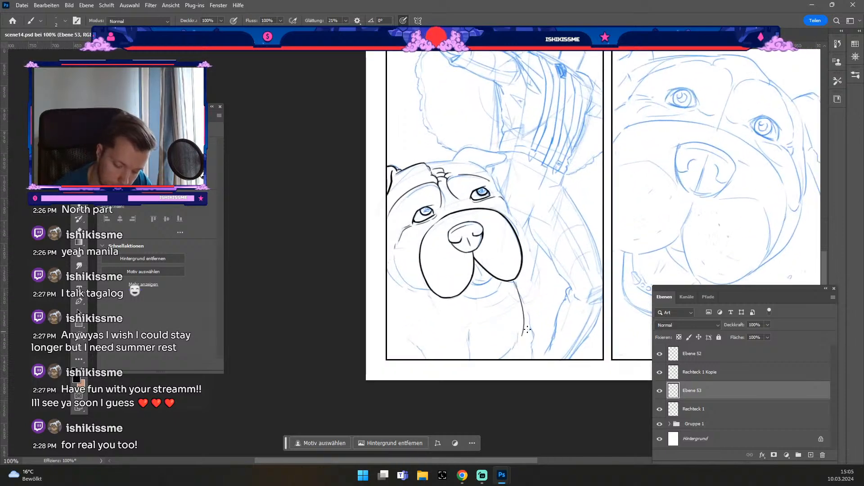
key(ctrl+z)
key(numbersign)
key(numbersign)
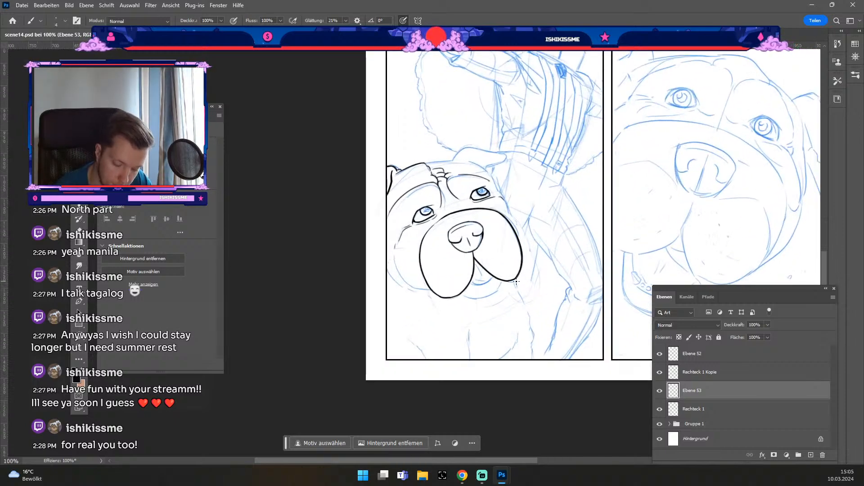
drag(515, 280, 513, 333)
key(ctrl+z)
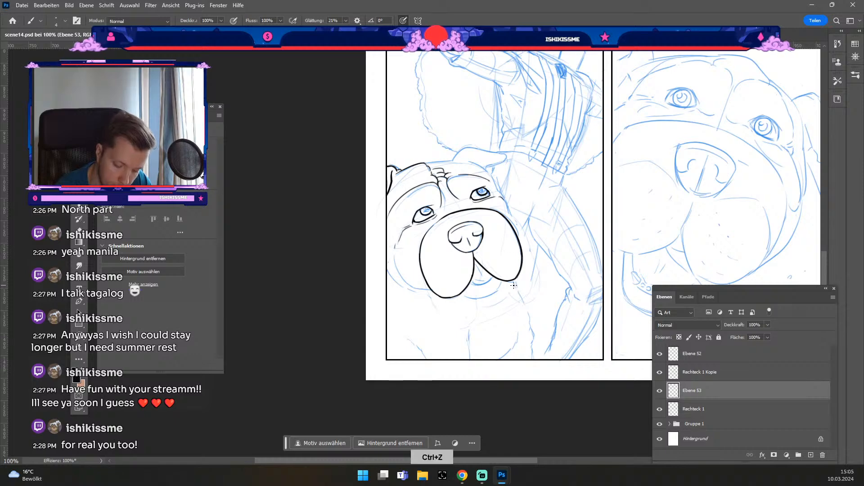
drag(513, 280, 517, 341)
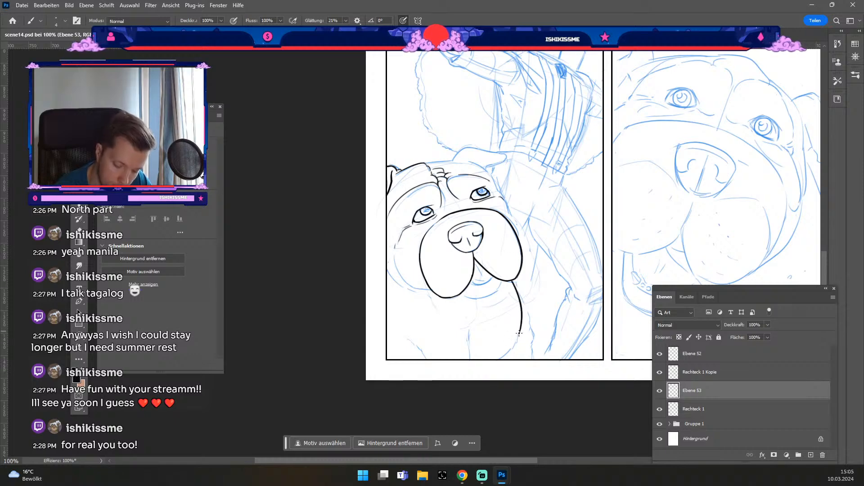
drag(519, 335, 515, 342)
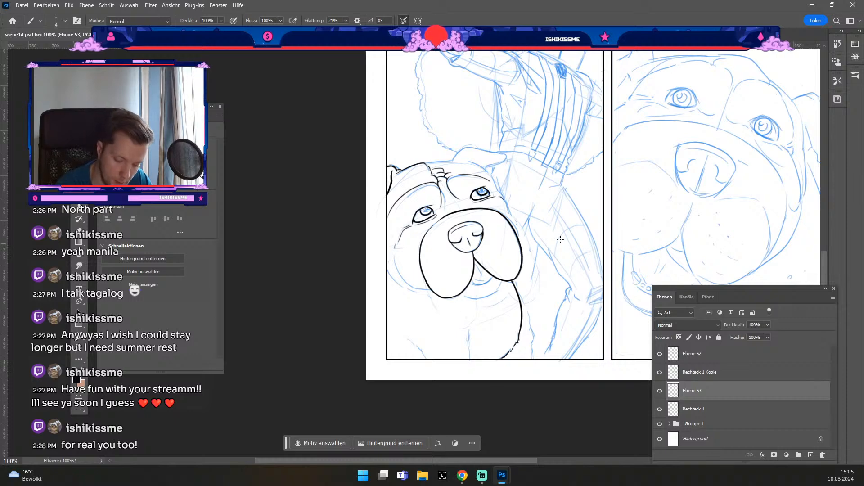
Ink the curved lower edge of the open mouth between the two jowls with the brush at size 3, redoing misplaced strokes.
key(ctrl+plus)
key(b)
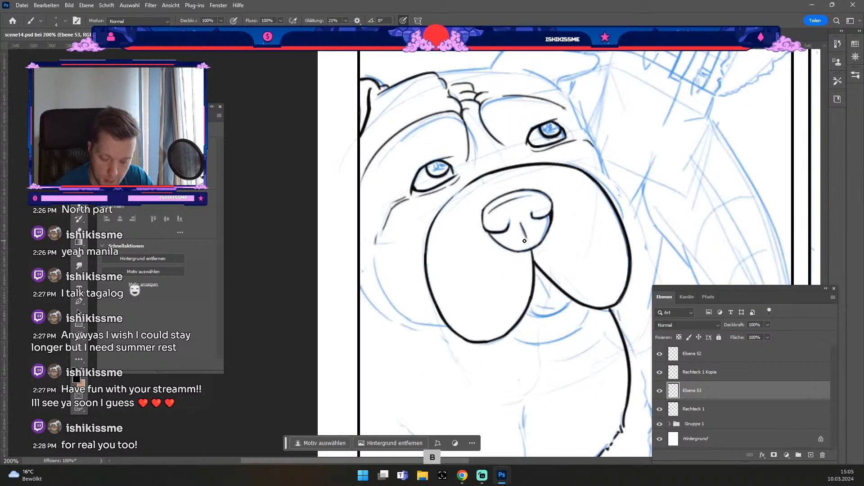
key(odiaeresis)
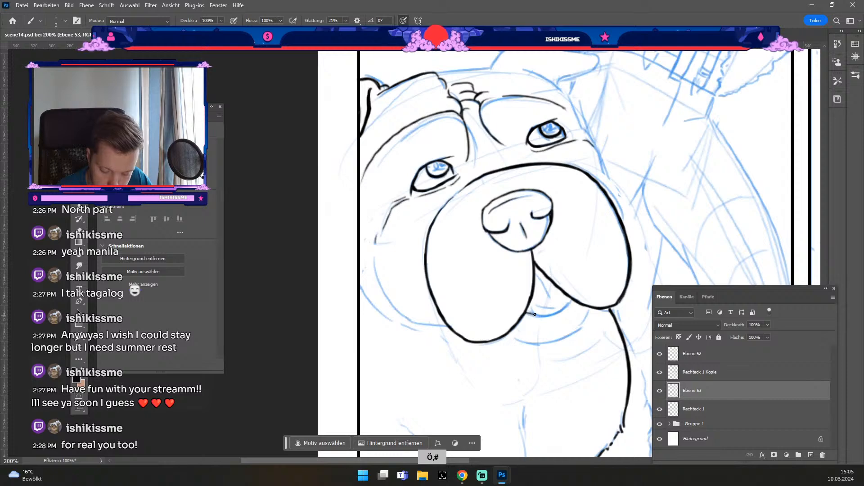
key(ctrl+z)
drag(543, 316, 557, 320)
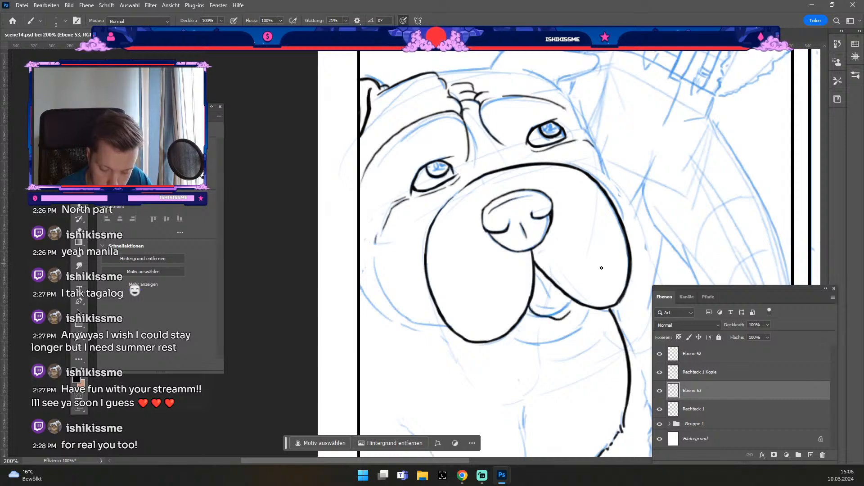
key(ctrl+z)
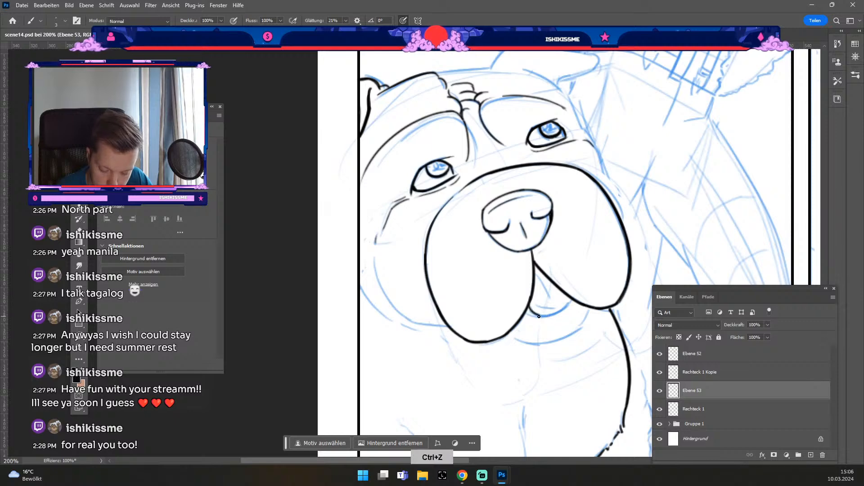
drag(550, 317, 570, 298)
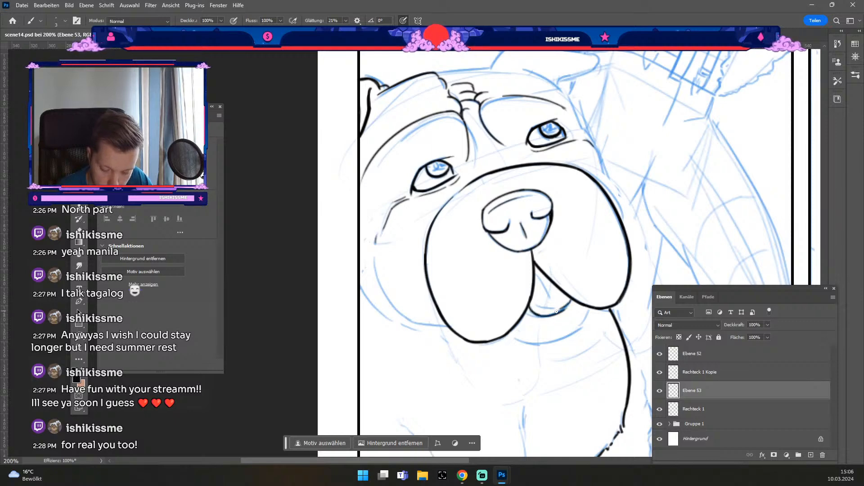
key(ctrl+z)
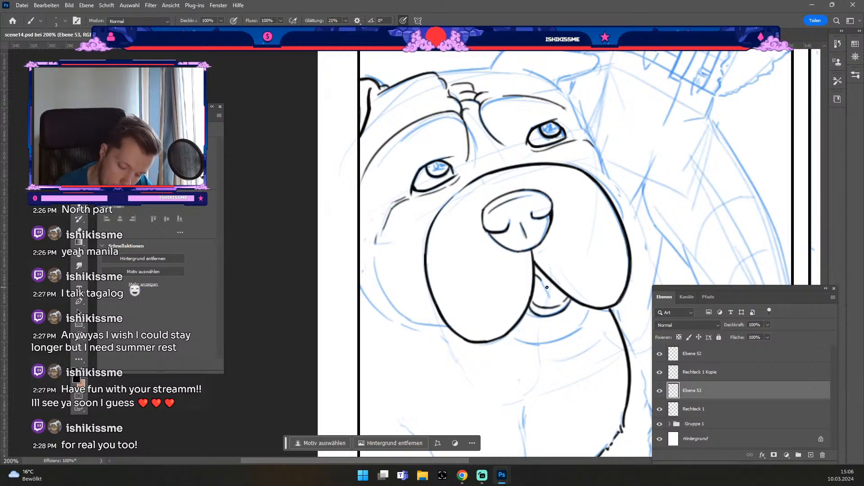
Draw the short tongue line inside the mouth and fill the narrow upper mouth corner black, using brush size 4 for the fill.
mouse_move(536, 275)
mouse_down()
mouse_move(551, 303)
mouse_move(553, 295)
mouse_up()
key(ctrl+z)
key(ctrl+z)
key(ctrl+z)
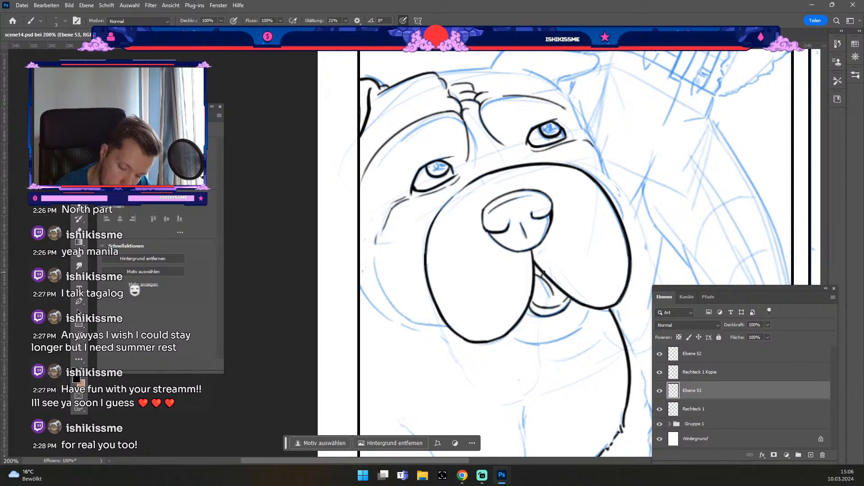
key(numbersign)
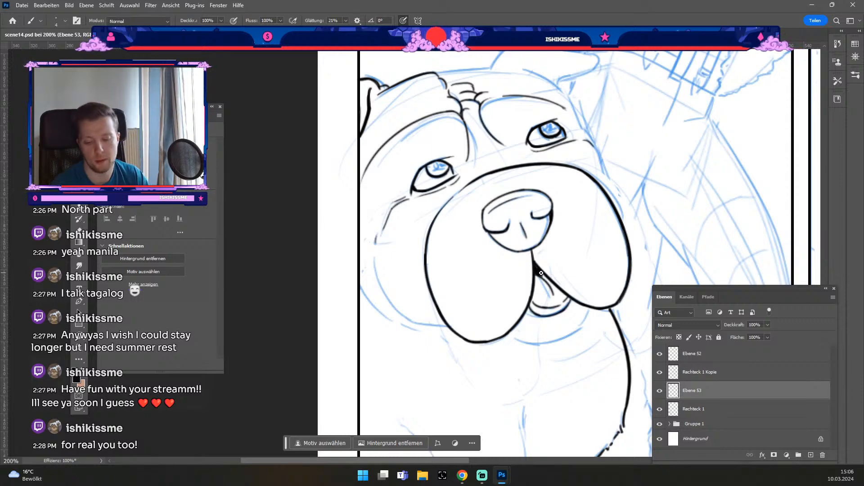
key(ctrl+minus)
key(ctrl+minus)
key(ctrl+plus)
key(ctrl+plus)
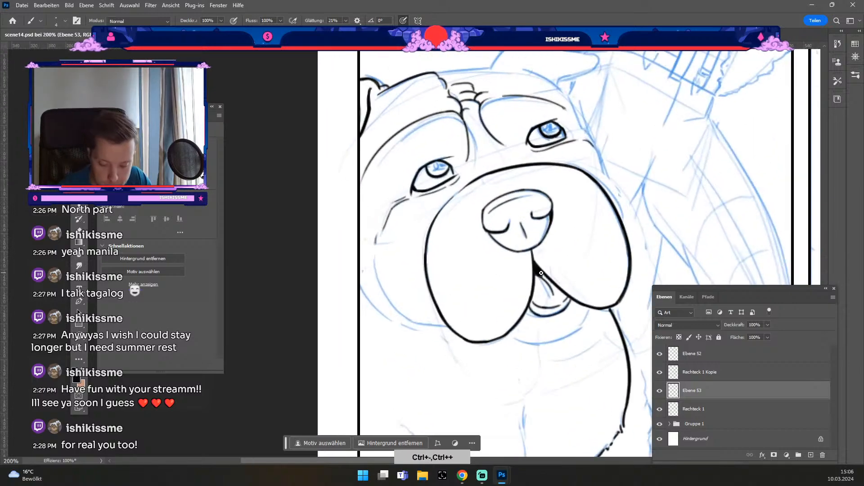
Ink the chin contour below the mouth from jowl to jowl with the brush at size 3, redoing misplaced strokes.
key(odiaeresis)
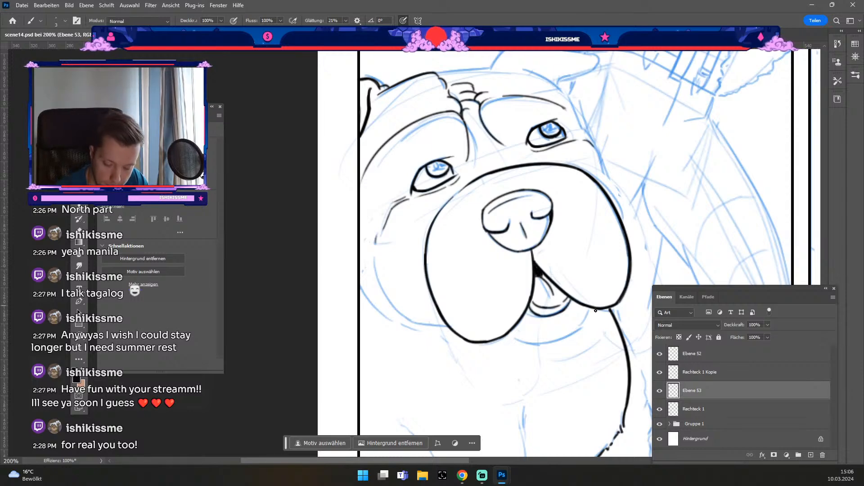
drag(535, 342, 575, 331)
key(ctrl+z)
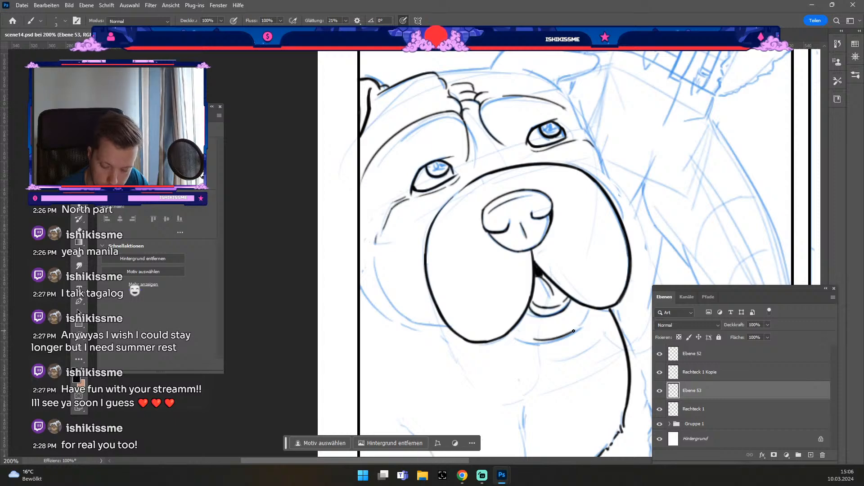
drag(577, 302, 572, 333)
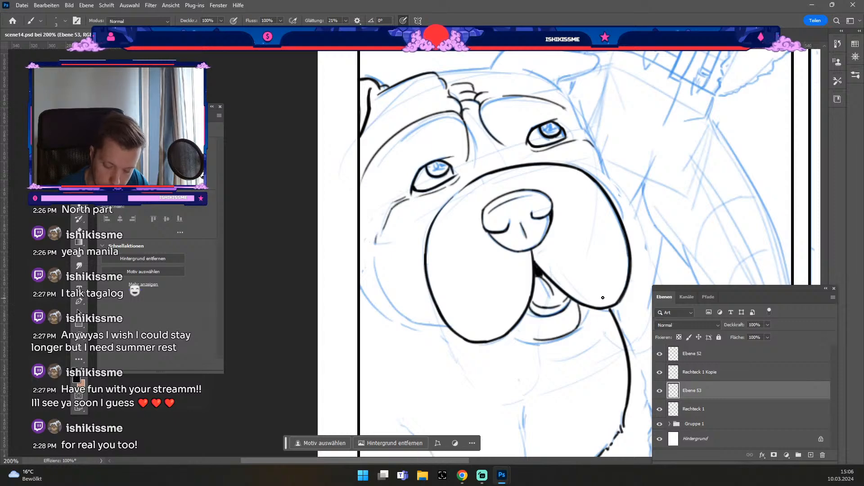
key(ctrl+z)
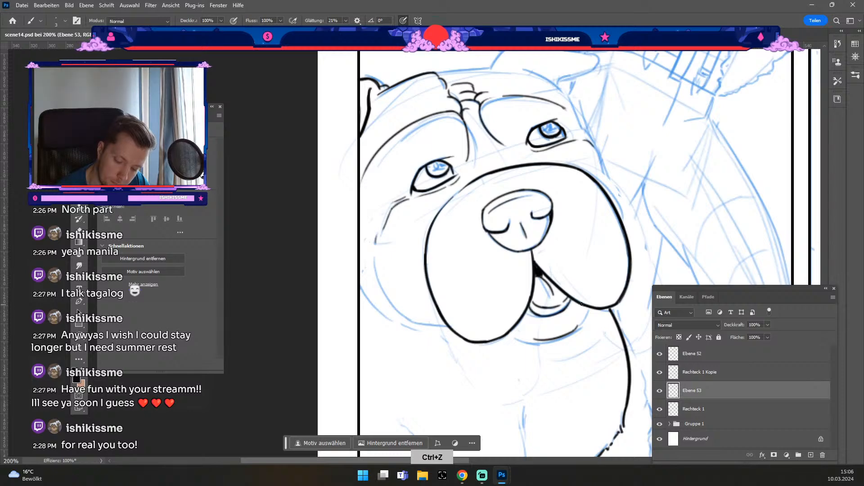
drag(581, 305, 575, 327)
key(ctrl+z)
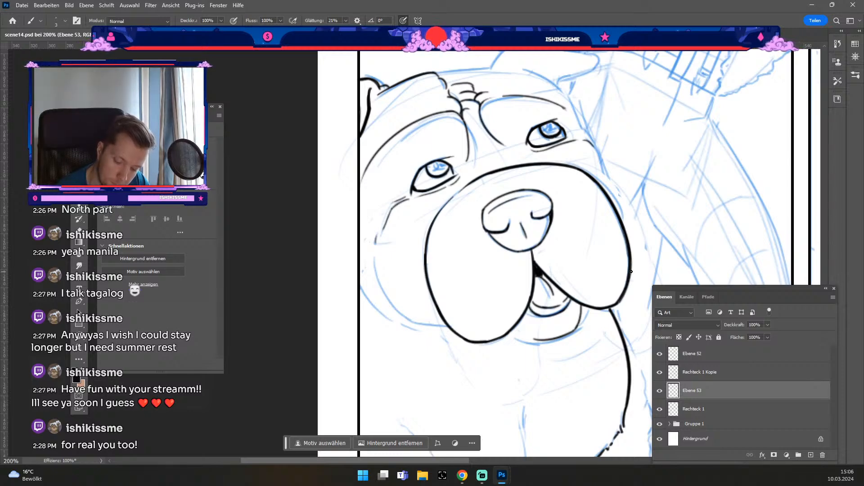
drag(516, 326, 535, 340)
key(ctrl+z)
key(ctrl+z)
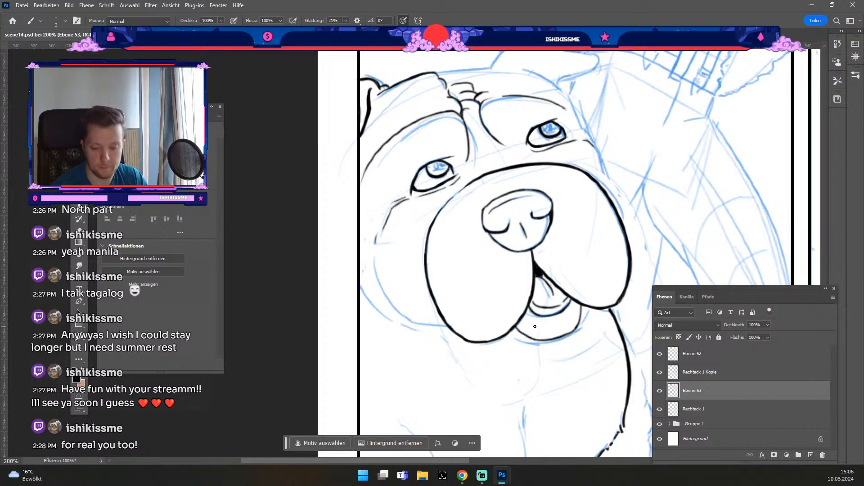
Rotate the canvas and redraw the left end of the chin contour so it joins the left-hand jowl cleanly.
key(ctrl+minus)
key(e)
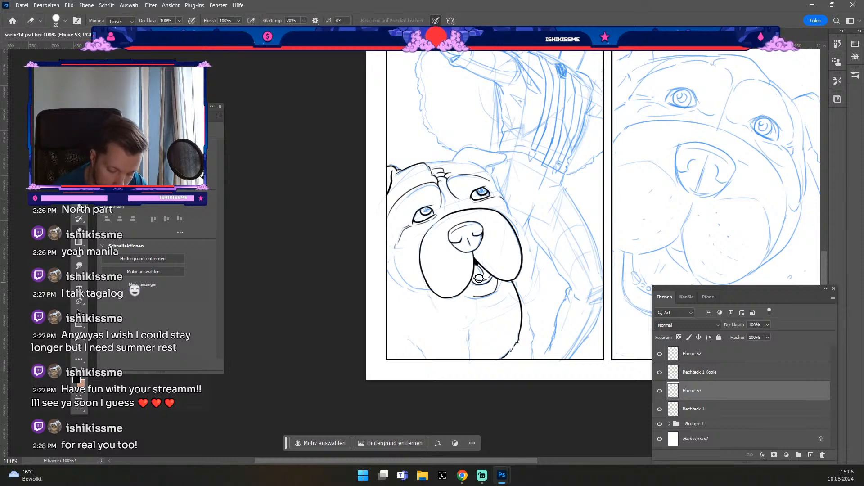
key(b)
key(ctrl+z)
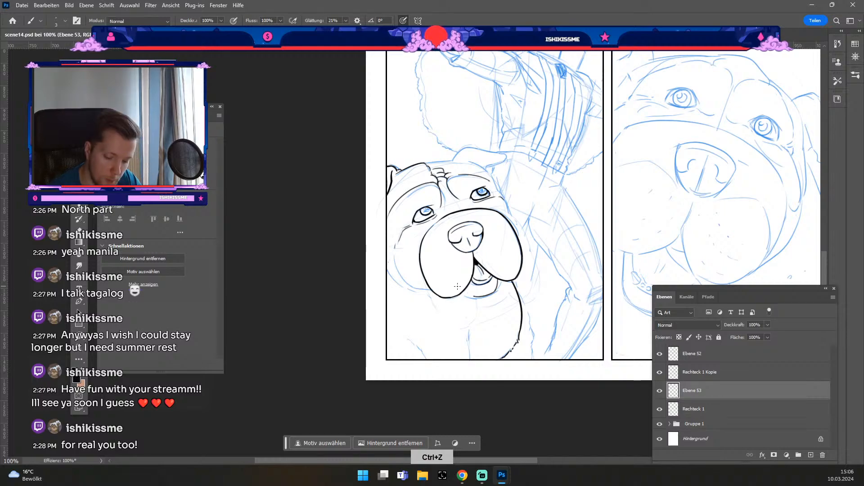
key(ctrl+plus)
key(r)
drag(457, 286, 417, 402)
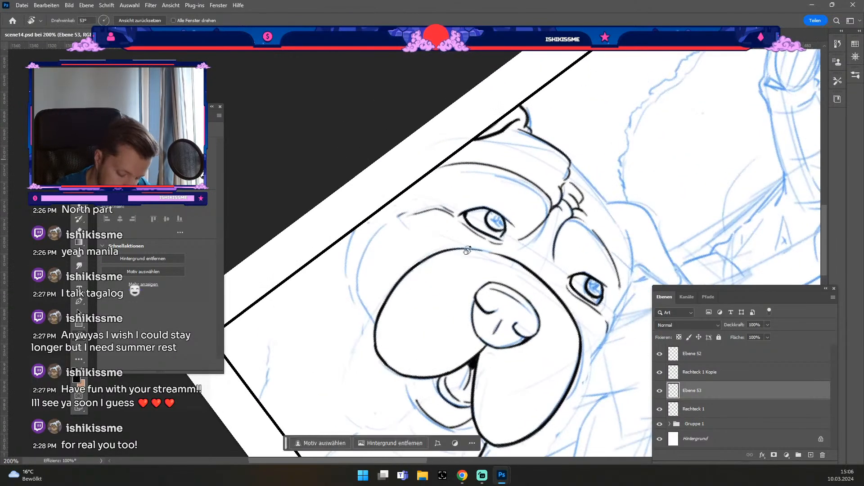
key(b)
key(ctrl+z)
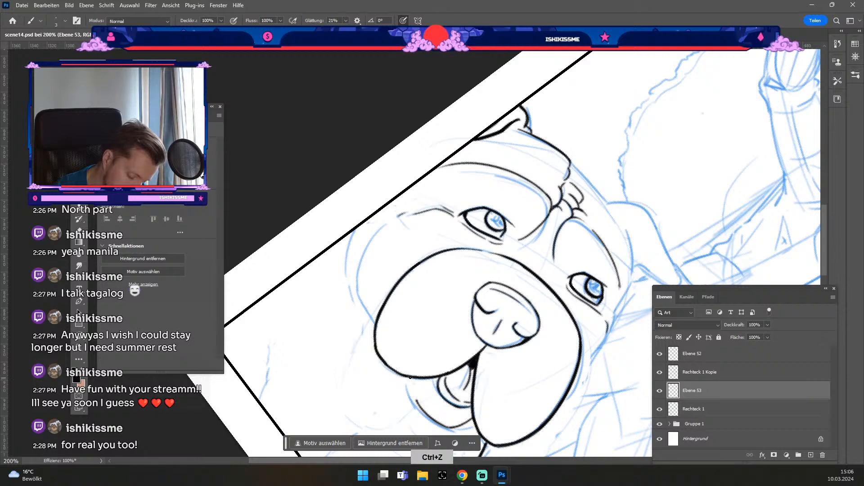
key(ctrl+z)
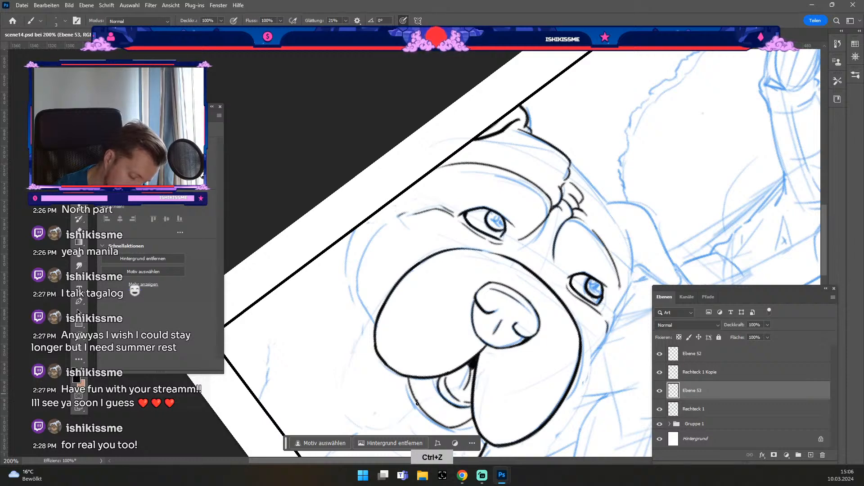
key(ctrl+z)
mouse_move(417, 404)
mouse_down()
mouse_move(414, 375)
mouse_move(421, 408)
mouse_up()
key(ctrl+z)
key(ctrl+z)
key(ctrl+z)
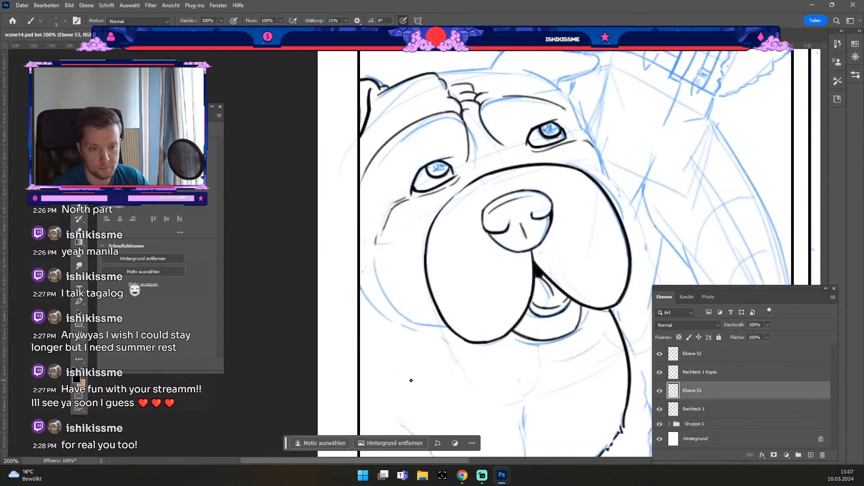
Ink the right-hand face contour from beside the eye down to the muzzle with the brush at size 4, redoing misplaced strokes.
key(ctrl+minus)
key(ctrl+plus)
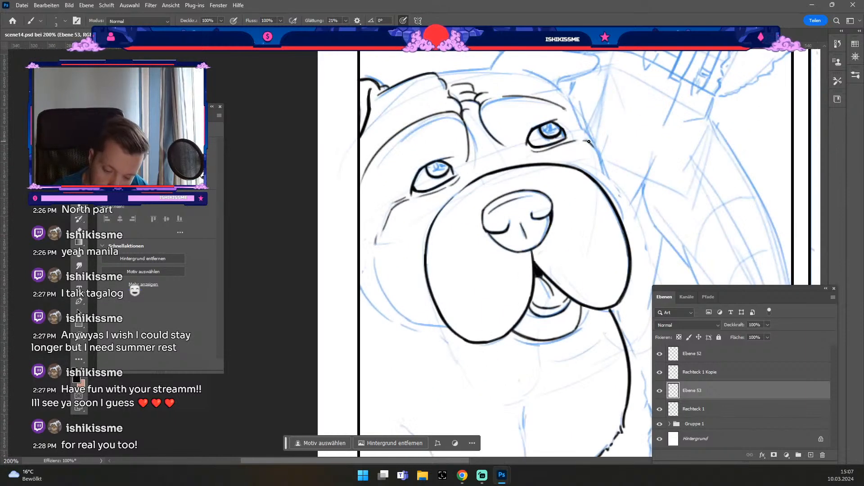
key(odiaeresis)
key(numbersign)
key(numbersign)
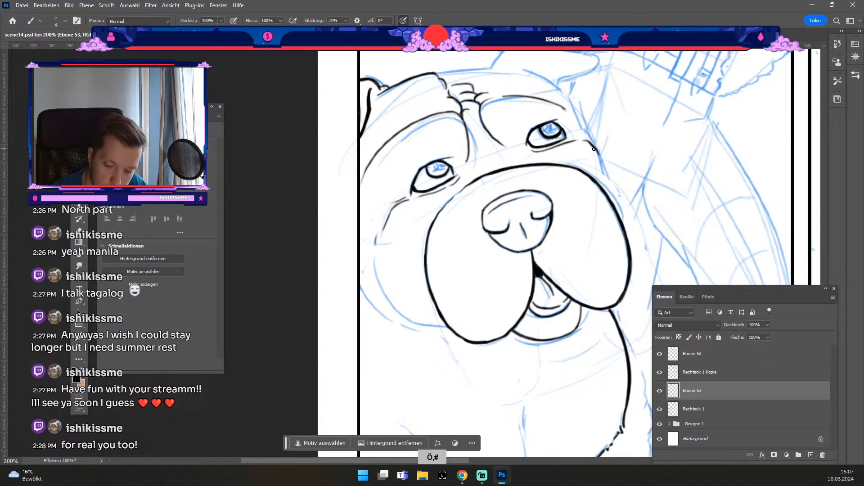
drag(599, 152, 604, 183)
key(ctrl+z)
key(ctrl+z)
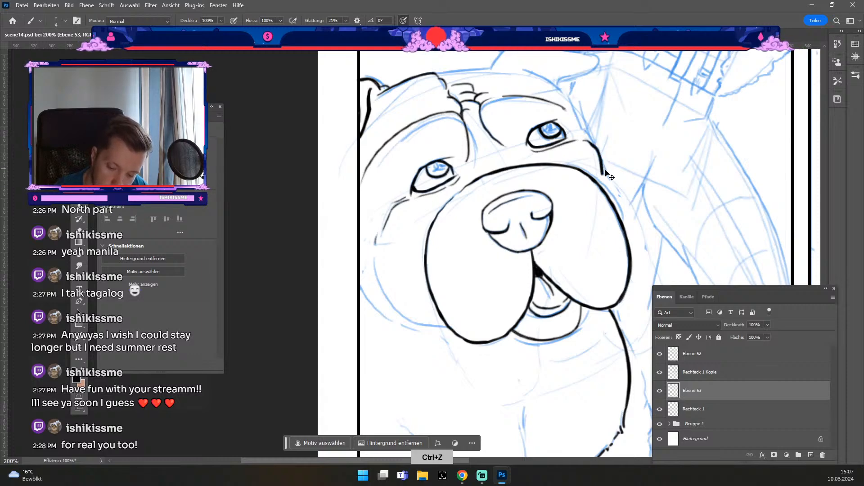
drag(598, 149, 621, 215)
key(ctrl+z)
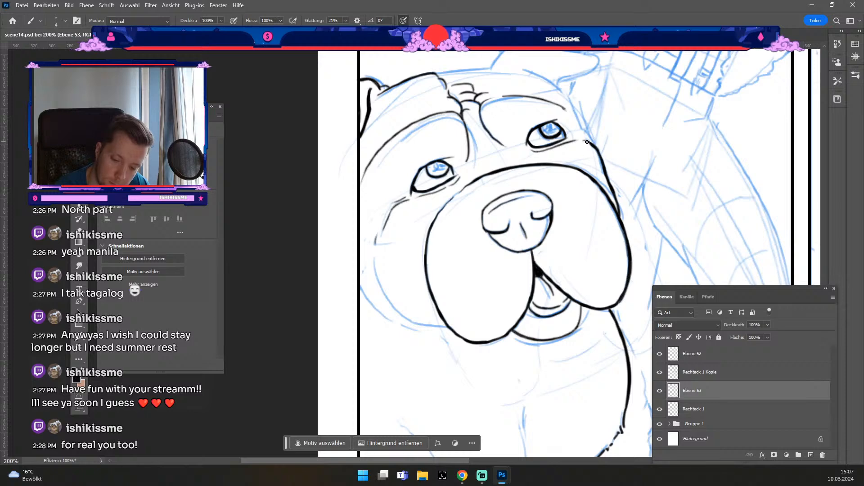
Extend the dog's right-hand head contour from beside the eye up over the brow toward the ear, redoing misplaced strokes.
key(ctrl+z)
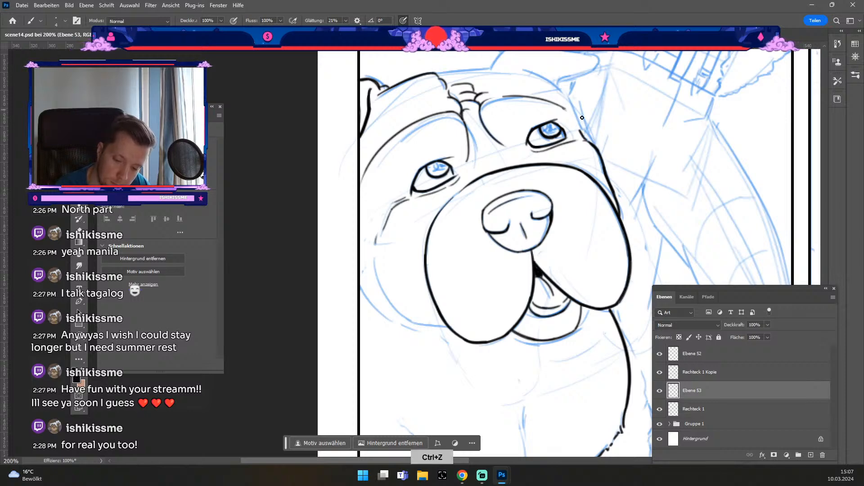
mouse_move(583, 135)
mouse_down()
mouse_move(554, 85)
mouse_move(522, 70)
mouse_up()
key(ctrl+z)
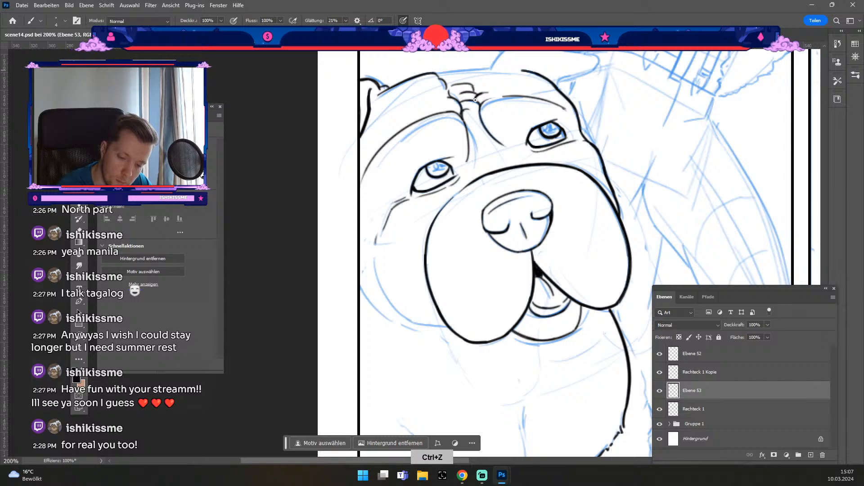
Ink the top-of-head contour from the forehead wrinkles to the base of the right-hand ear with the brush at size 3, redoing misplaced strokes.
key(space)
drag(434, 233, 474, 399)
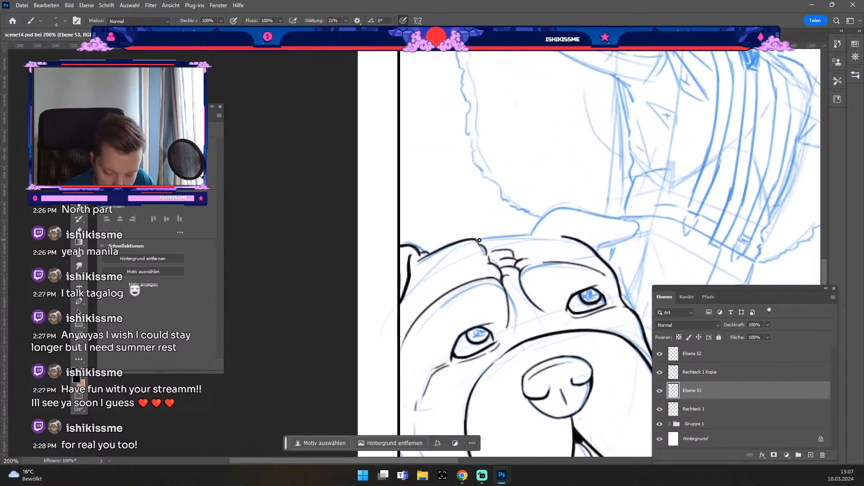
drag(478, 239, 505, 236)
key(ctrl+z)
key(odiaeresis)
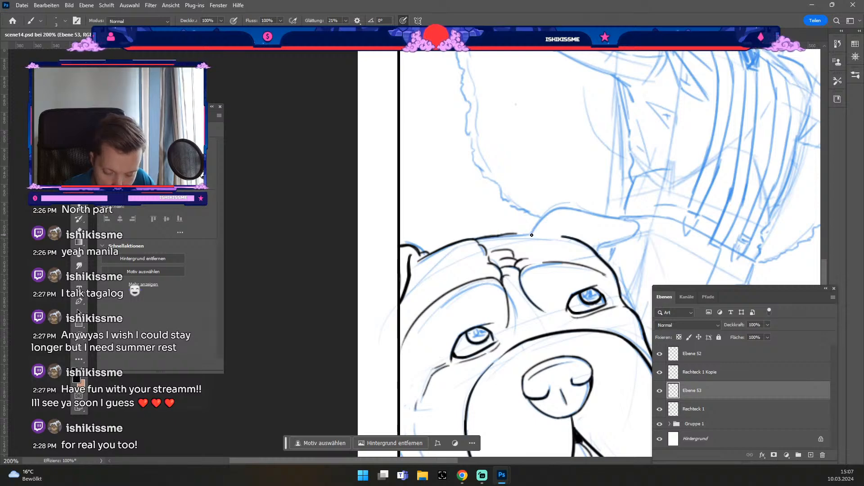
key(ctrl+z)
mouse_move(497, 237)
mouse_down()
mouse_move(528, 234)
mouse_move(498, 237)
mouse_up()
key(ctrl+z)
key(ctrl+z)
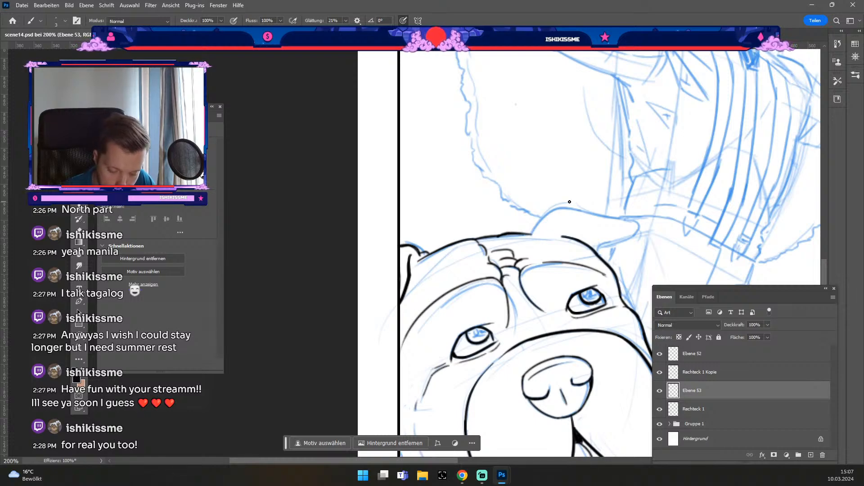
key(e)
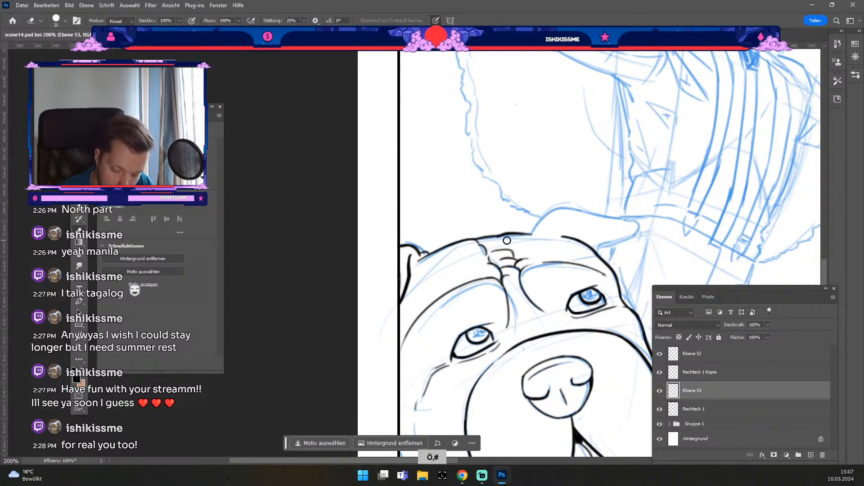
key(odiaeresis)
key(odiaeresis)
drag(491, 240, 517, 235)
key(ctrl+z)
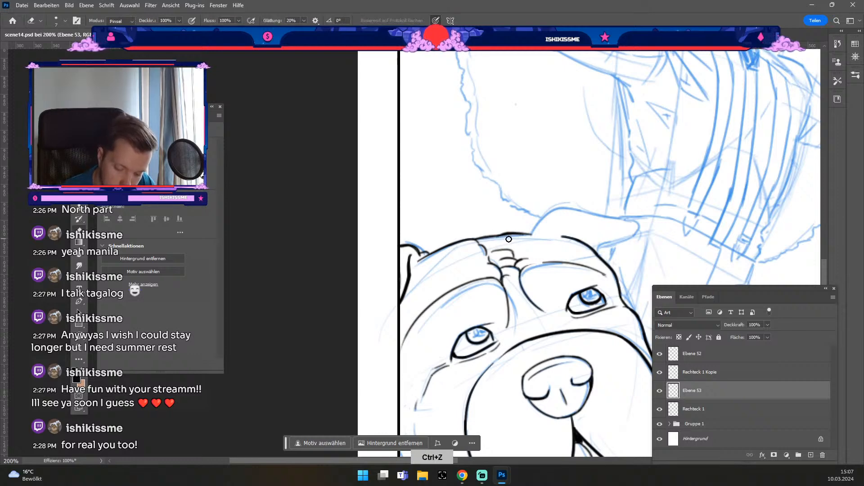
Ink the right-hand ear's upper edge from its base to the tip, rotating the canvas and using brush size 4 for the outer part.
key(b)
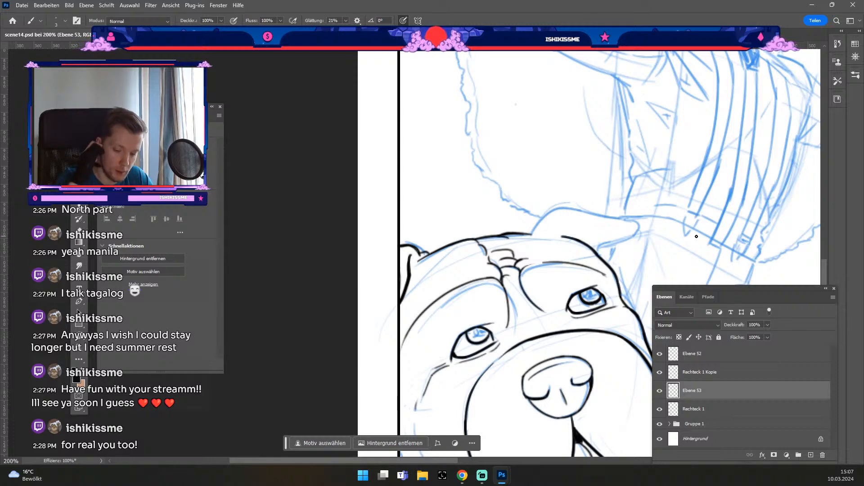
drag(557, 210, 533, 231)
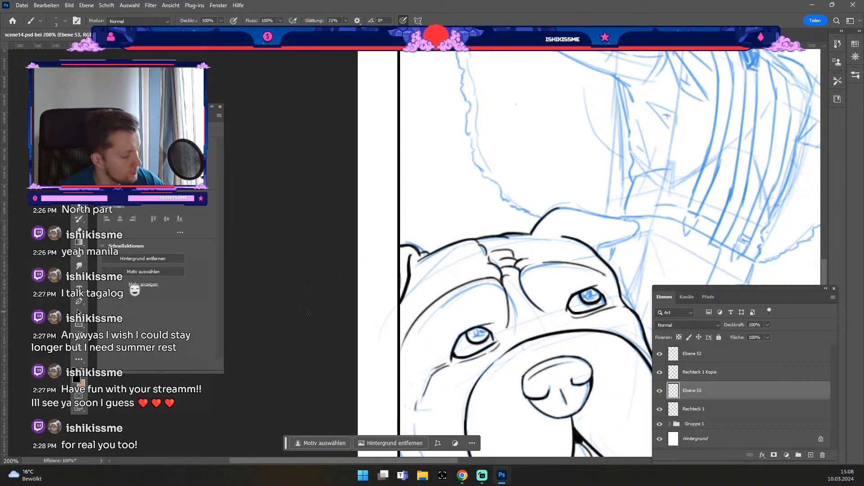
key(r)
mouse_move(353, 382)
mouse_down()
mouse_move(420, 393)
mouse_move(490, 374)
mouse_up()
key(space)
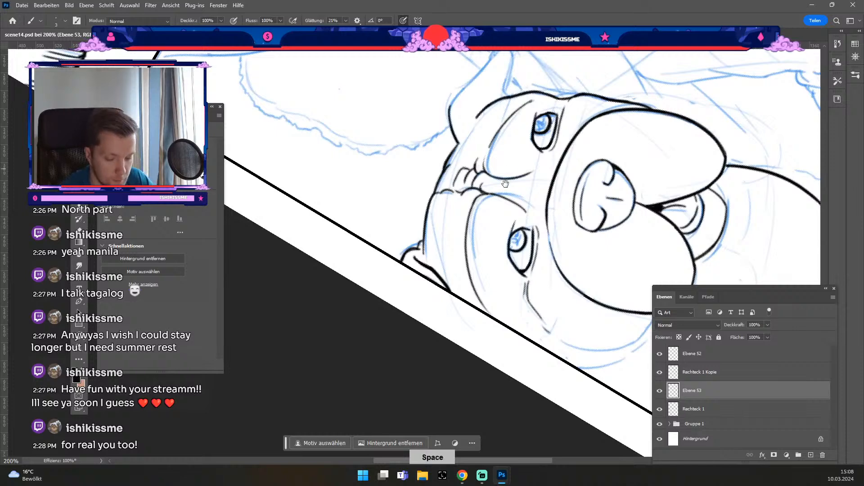
drag(505, 183, 451, 316)
key(b)
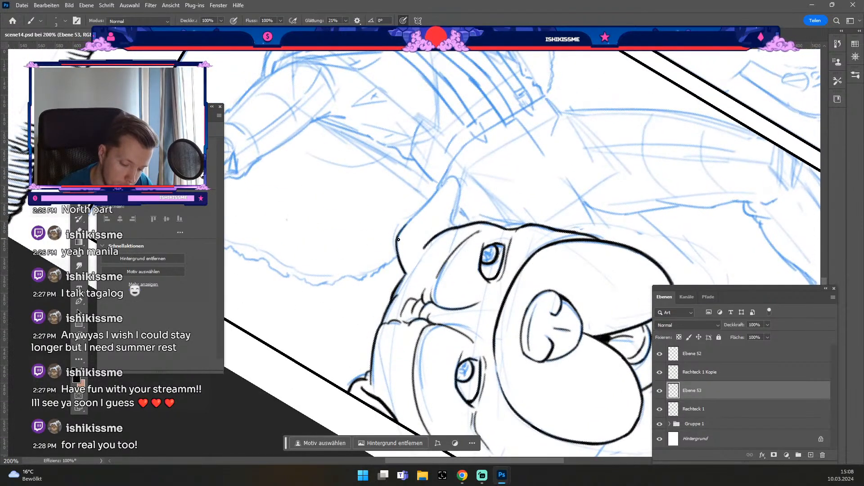
key(odiaeresis)
key(numbersign)
drag(399, 239, 438, 186)
key(ctrl+z)
drag(407, 224, 455, 176)
Round off the ear tip and ink the ear's lower edge back to the head contour with the brush at size 3.
key(e)
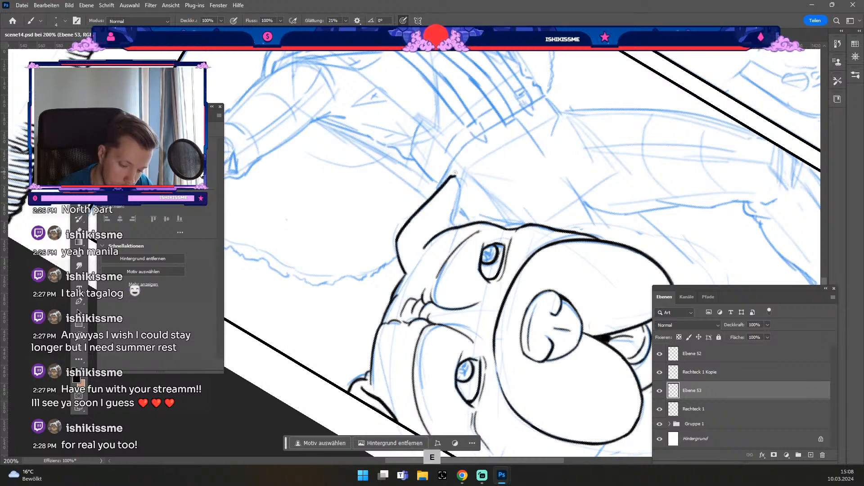
key(b)
drag(455, 176, 459, 180)
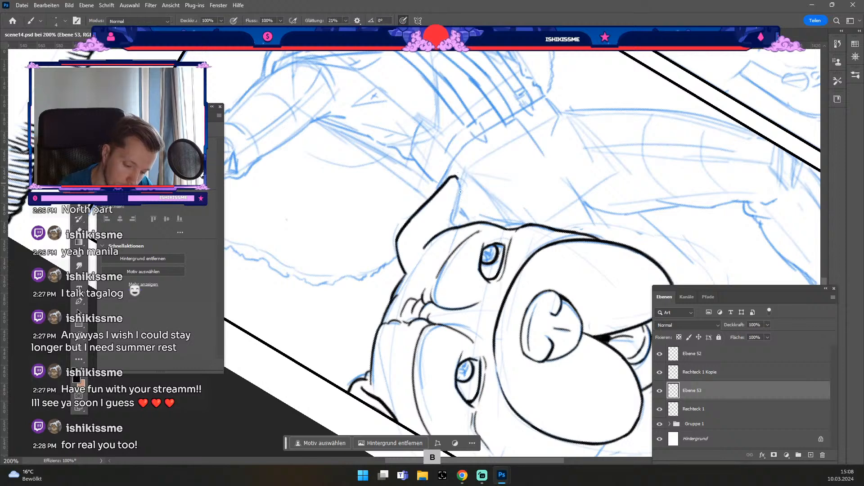
key(odiaeresis)
key(numbersign)
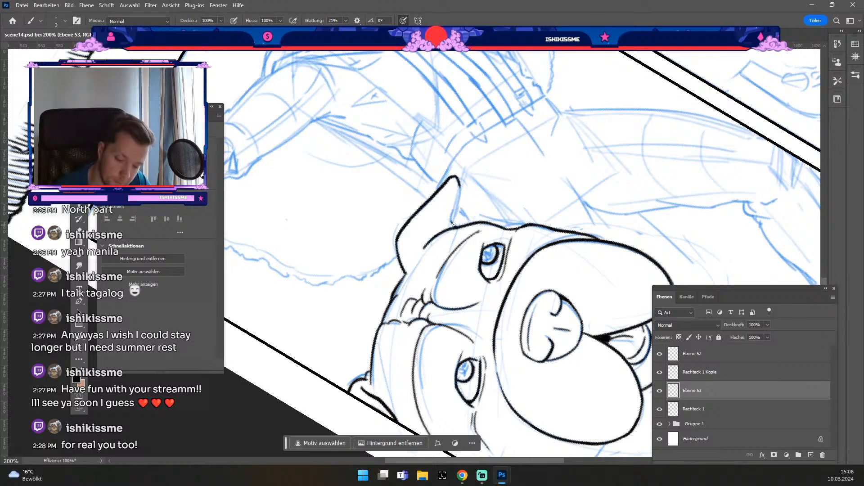
drag(450, 220, 458, 192)
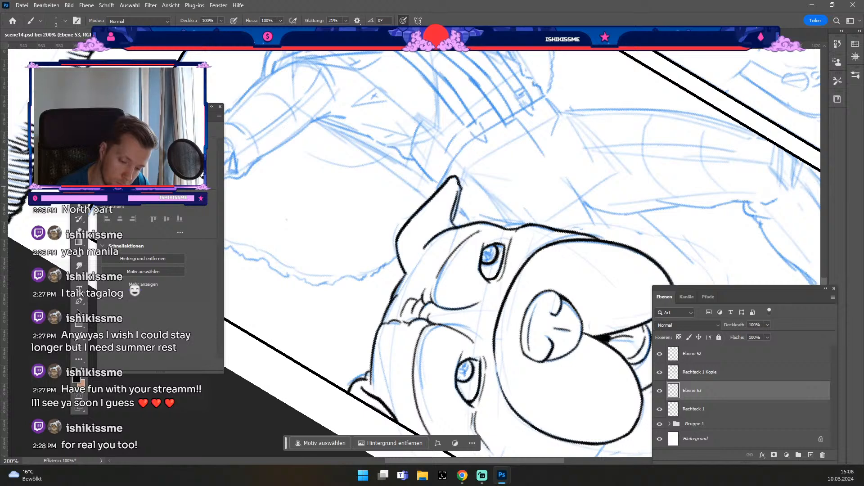
key(e)
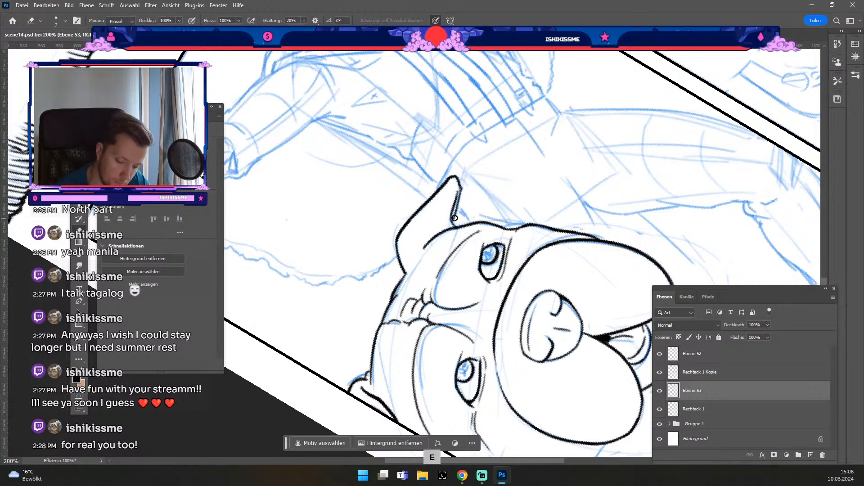
key(b)
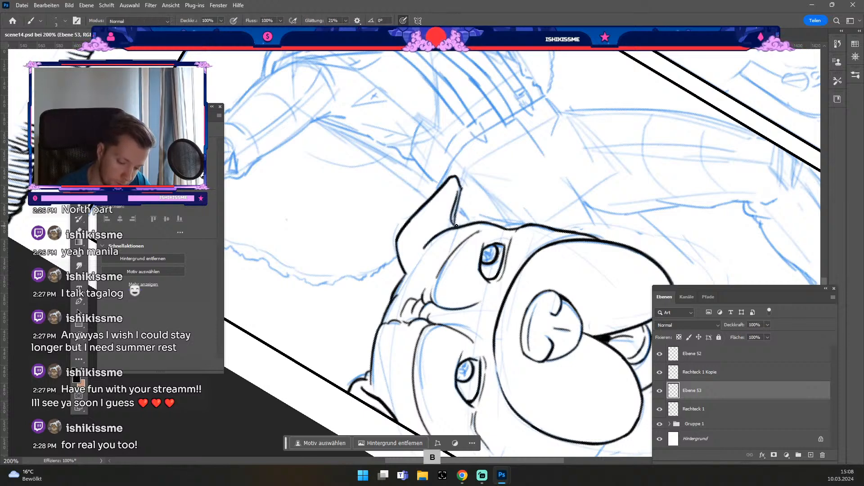
key(ctrl+z)
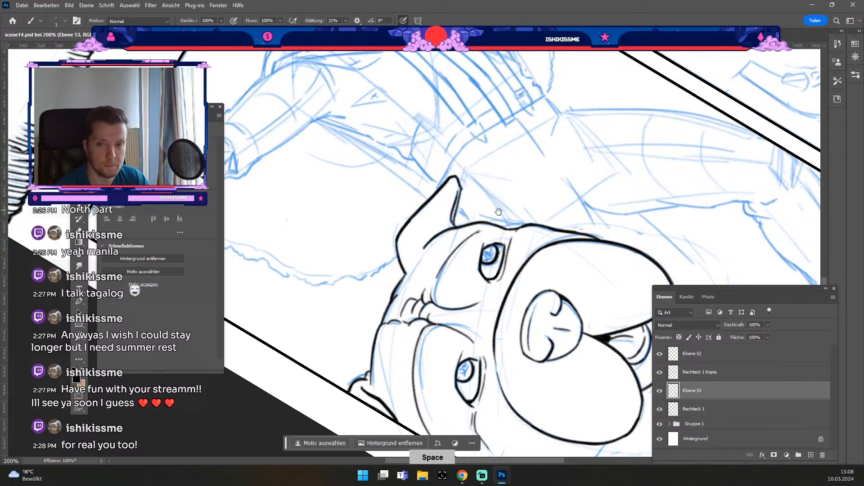
Return the canvas upright and ink the dog's body line from the right side of the chest down to the panel's bottom border, redoing misplaced strokes.
drag(501, 208, 493, 246)
key(ctrl+minus)
key(ctrl+plus)
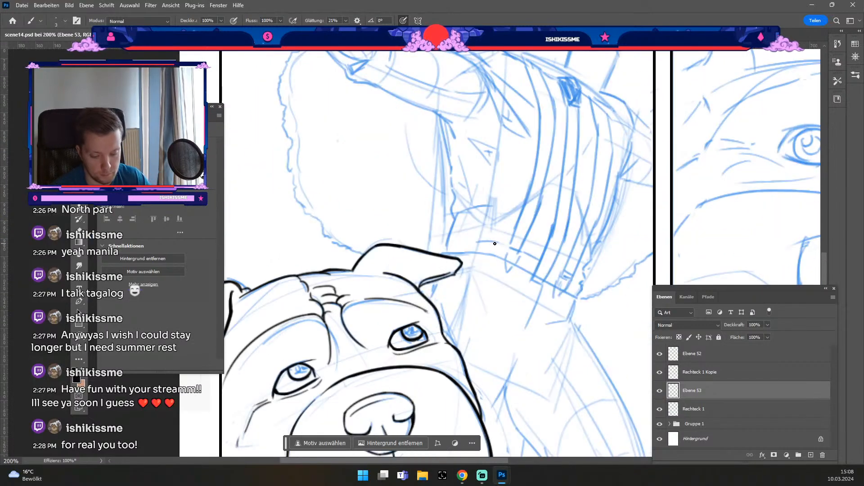
key(ctrl+minus)
drag(494, 244, 495, 208)
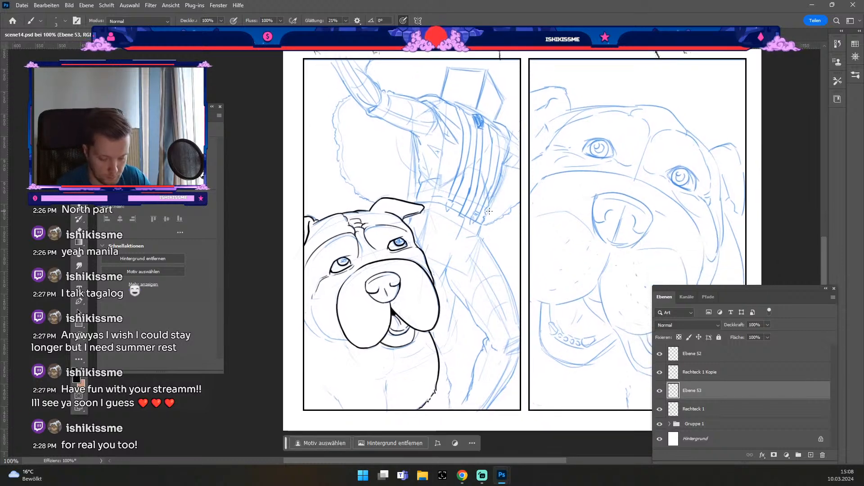
key(b)
drag(446, 406, 446, 409)
key(ctrl+z)
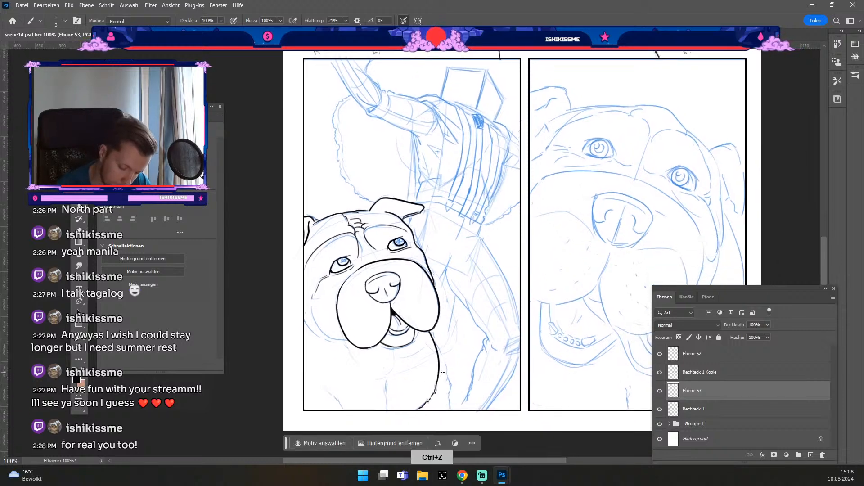
drag(439, 369, 447, 396)
key(ctrl+z)
key(ctrl+z)
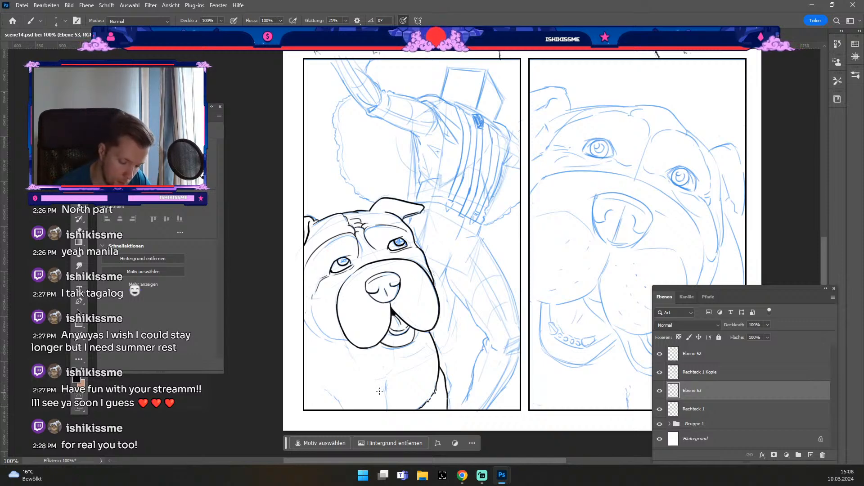
Ink the short inner leg line and the left-hand leg line at the panel's bottom border with the brush at size 4, redoing misplaced strokes.
key(ctrl+z)
drag(371, 397, 368, 410)
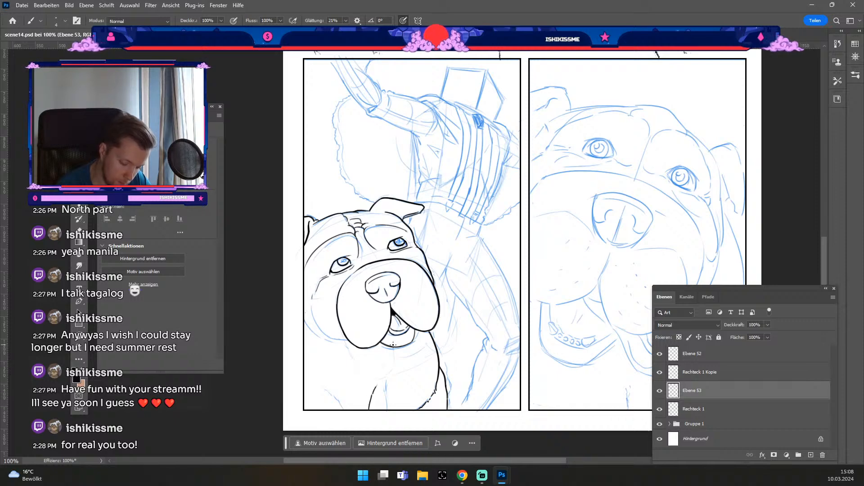
key(ctrl+z)
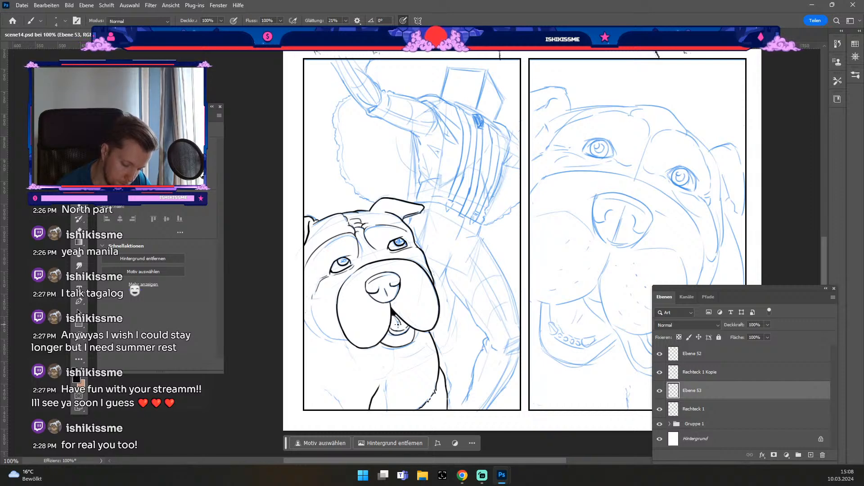
key(ctrl+z)
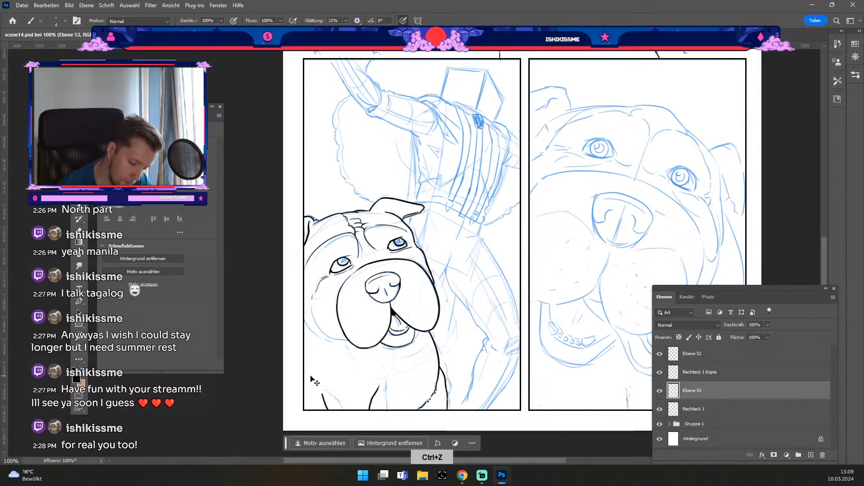
drag(319, 396, 327, 411)
key(ctrl+z)
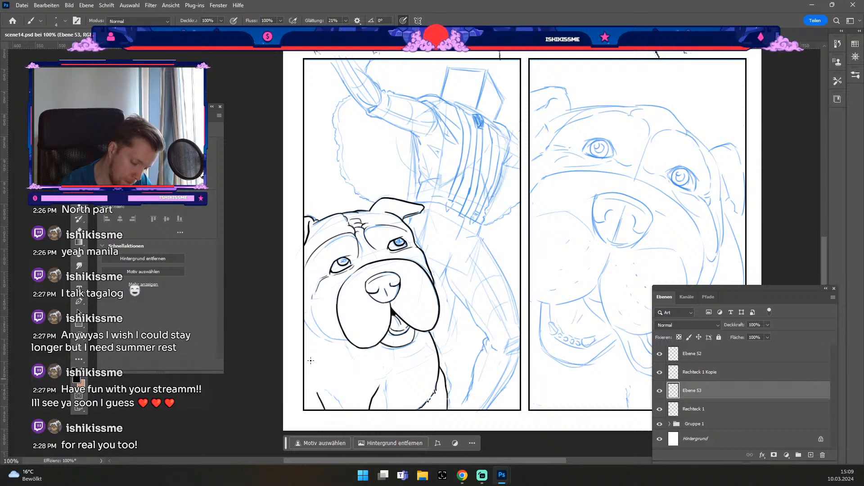
key(e)
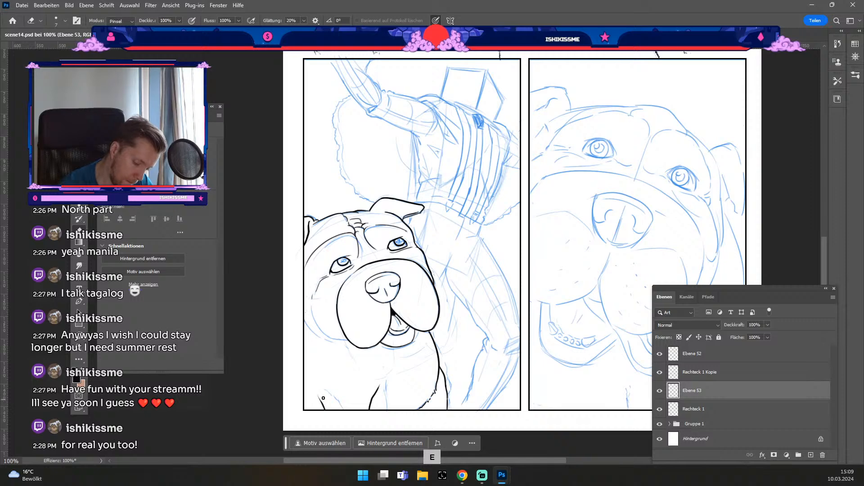
key(b)
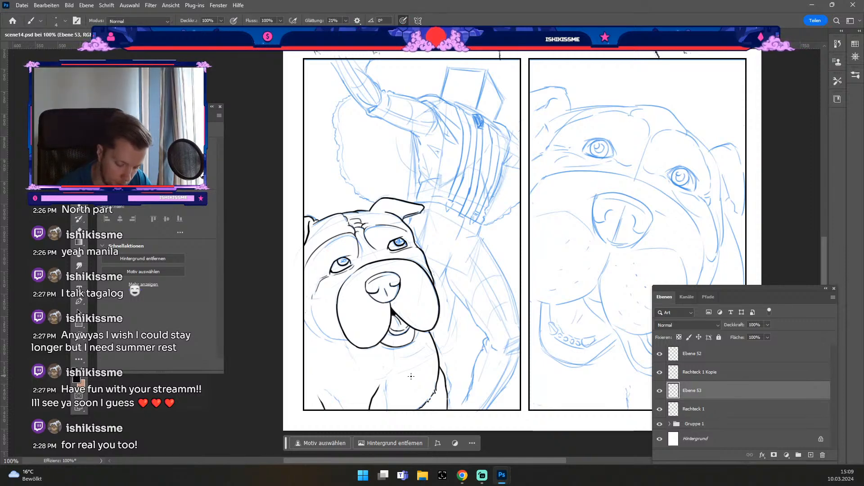
Add small fur marks on the right side of the dog's chest with the brush at size 3, redoing misplaced strokes.
drag(413, 376, 414, 386)
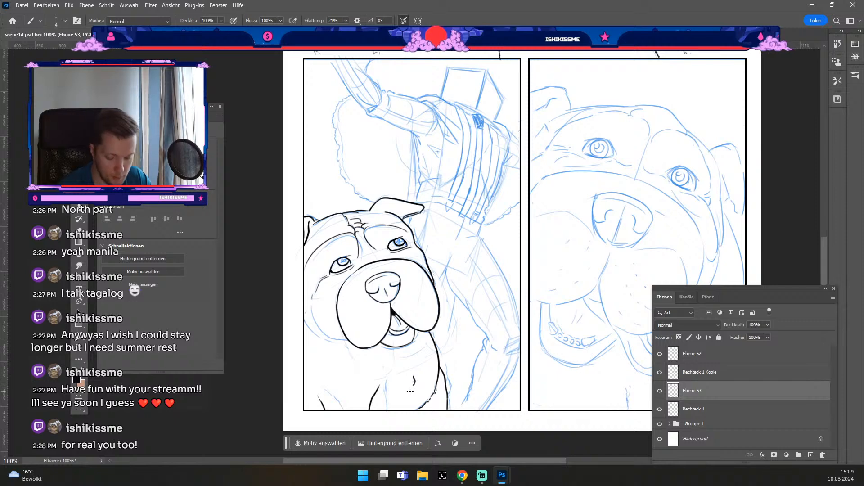
key(ctrl+z)
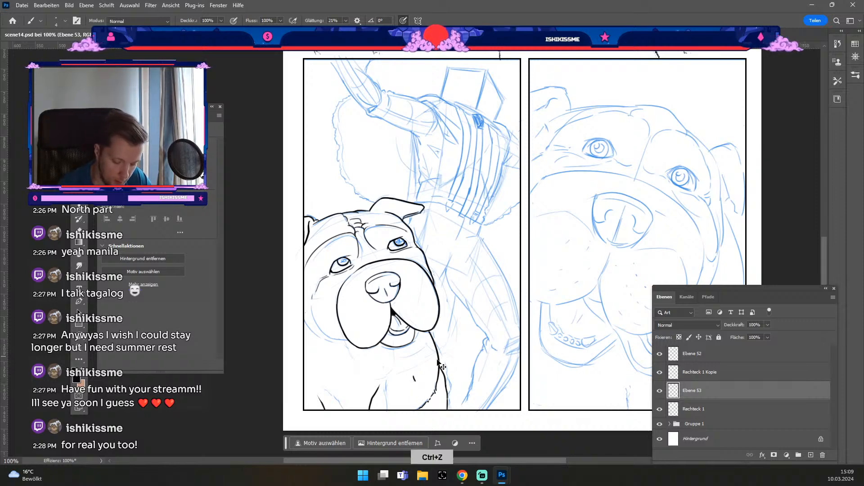
key(ö)
drag(416, 378, 415, 385)
key(ctrl+z)
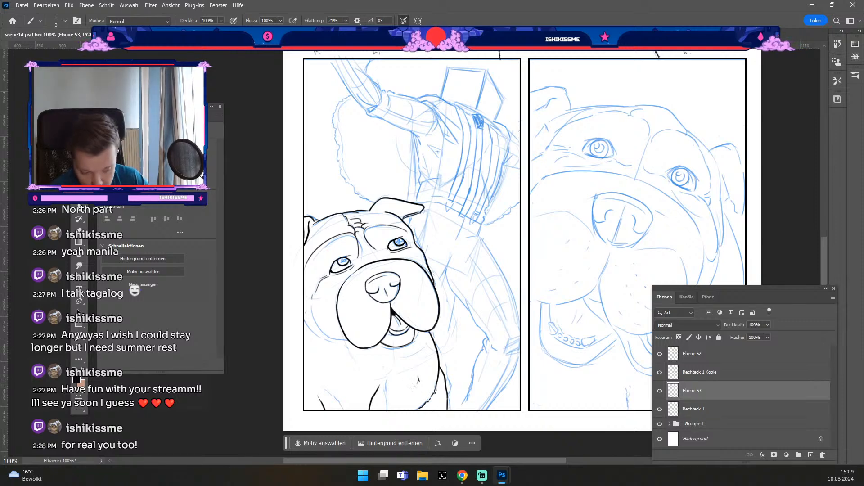
Rework the right half of the chin contour below the mouth with brush sizes 4 and 3, undoing misplaced strokes.
key(space)
drag(422, 305, 424, 320)
key(b)
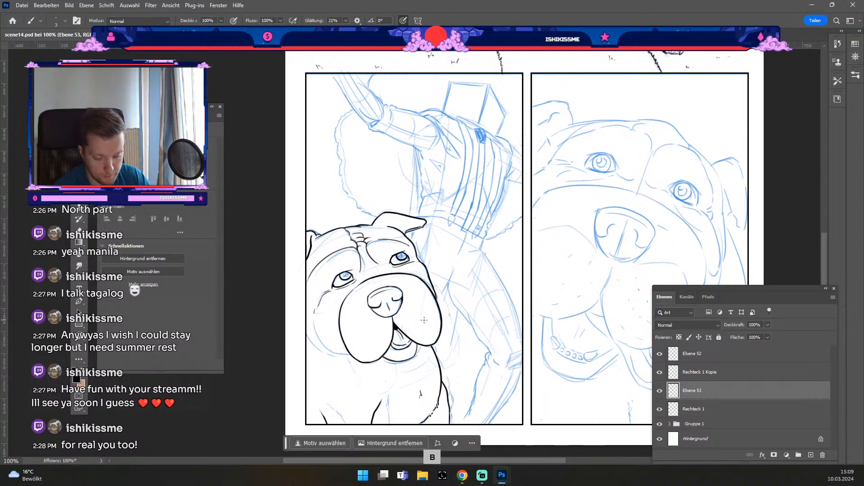
key(ctrl+plus)
key(space)
drag(470, 304, 496, 158)
key(])
mouse_move(445, 288)
mouse_down()
mouse_move(444, 306)
mouse_move(445, 299)
mouse_up()
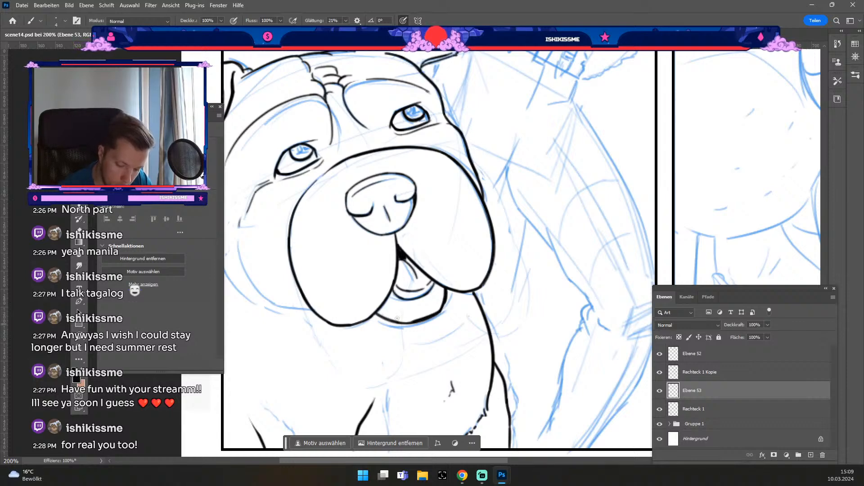
key([)
drag(441, 309, 415, 322)
key(ctrl+z)
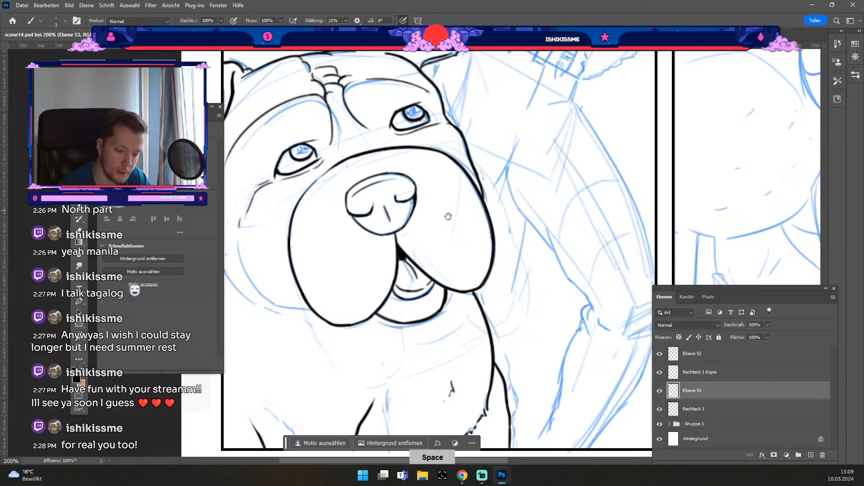
drag(351, 194, 414, 255)
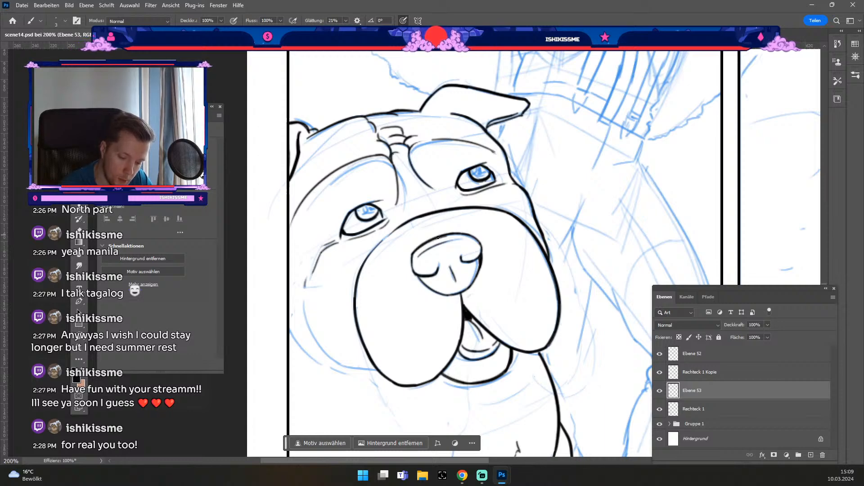
Ink the pupils in both of the dog's eyes, leaving small white highlights and undoing misplaced strokes.
key(ctrl+z)
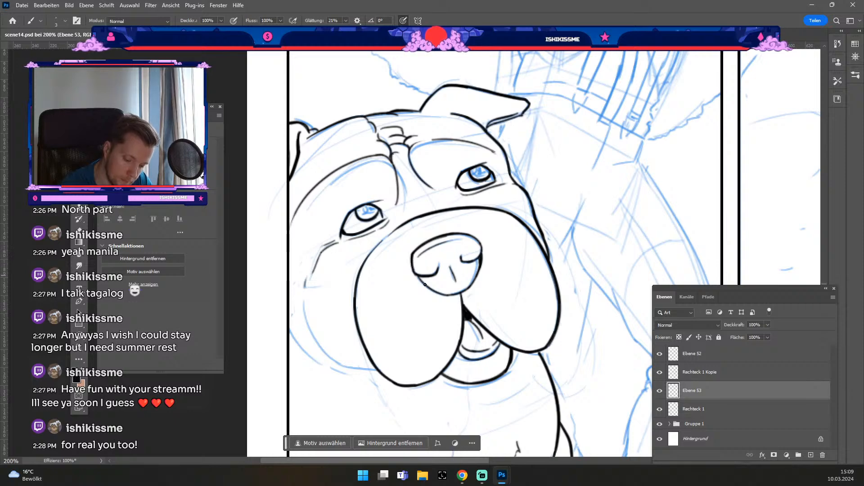
key(ctrl+z)
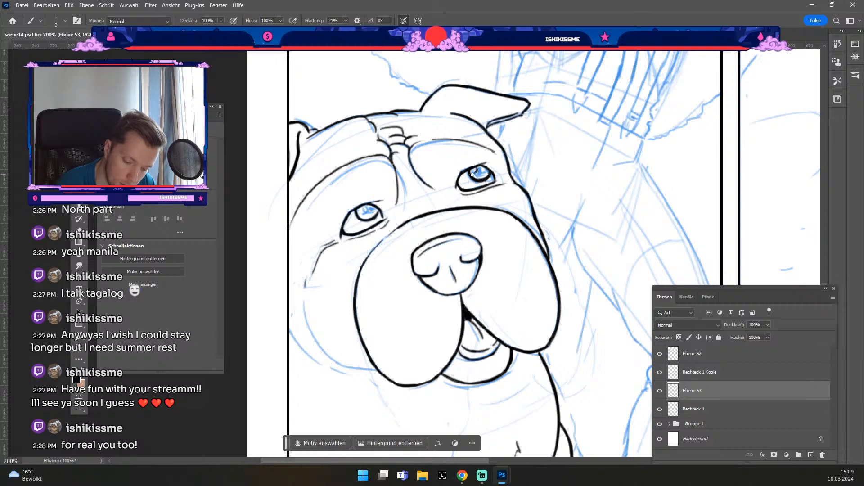
key(ctrl+z)
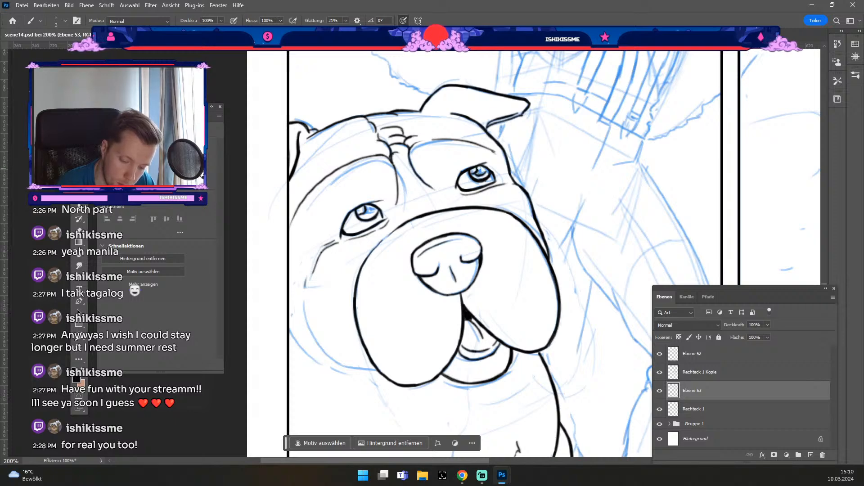
drag(480, 174, 479, 171)
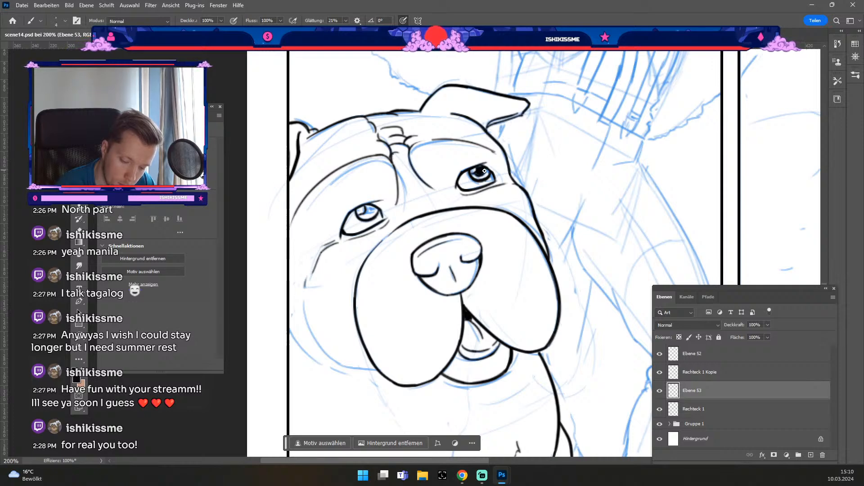
key(odiaeresis)
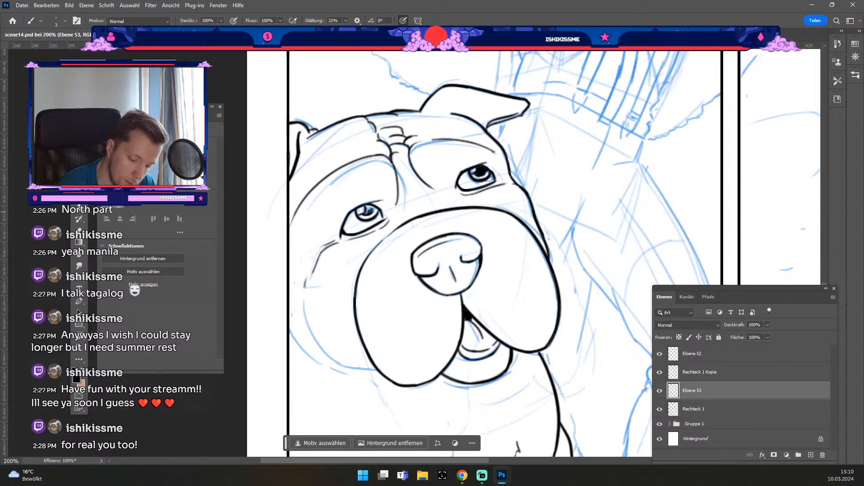
key(numbersign)
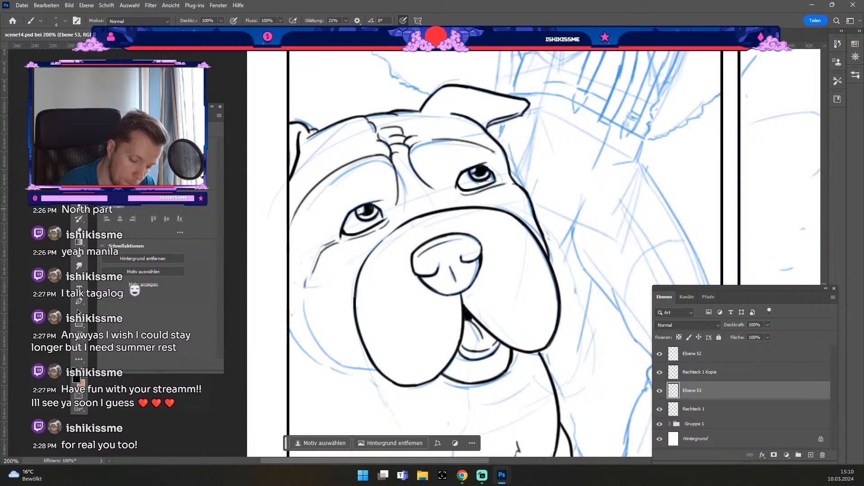
key(odiaeresis)
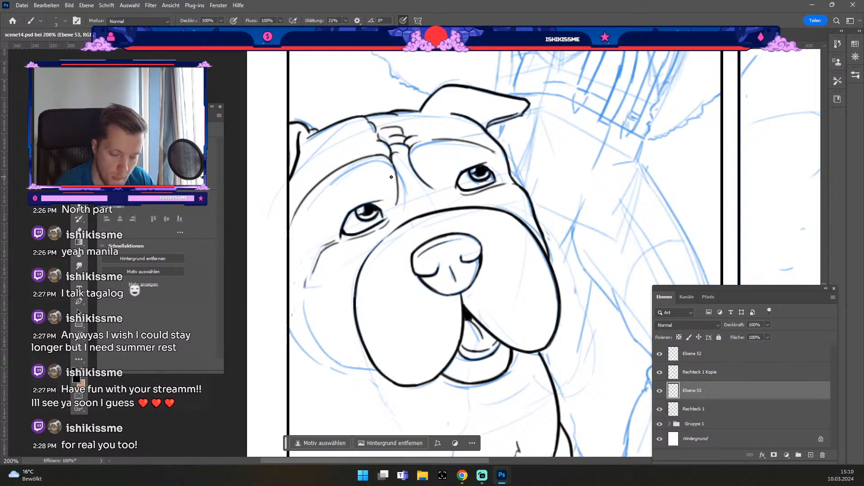
key(odiaeresis)
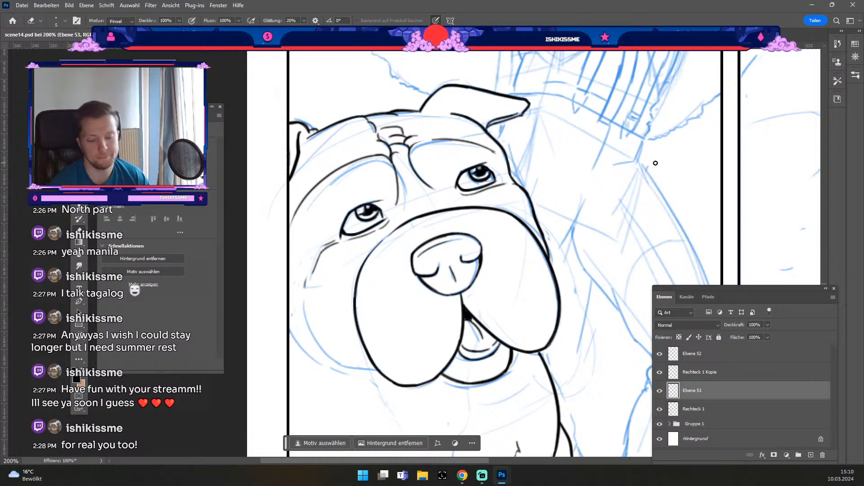
Add short wrinkle marks beside the inner eye corners and above both of the dog's eyes, undoing misplaced strokes.
key(b)
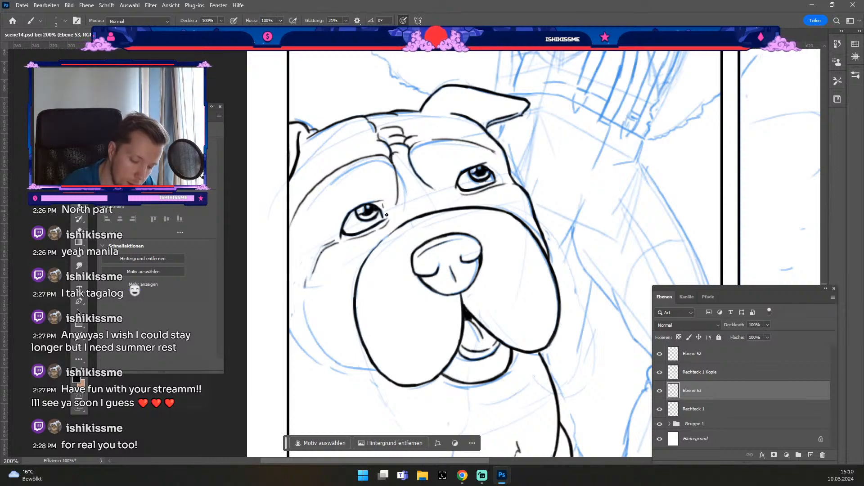
key(ctrl+z)
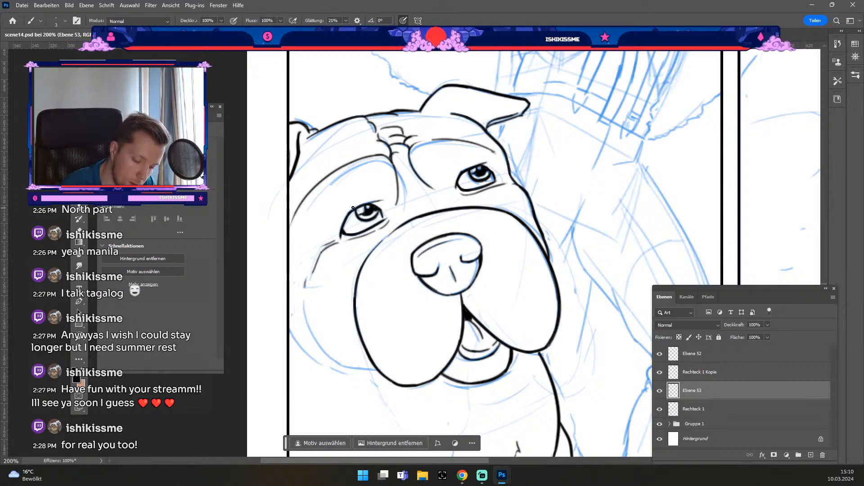
mouse_move(350, 211)
mouse_down()
mouse_move(394, 173)
mouse_move(366, 199)
mouse_up()
key(ctrl+z)
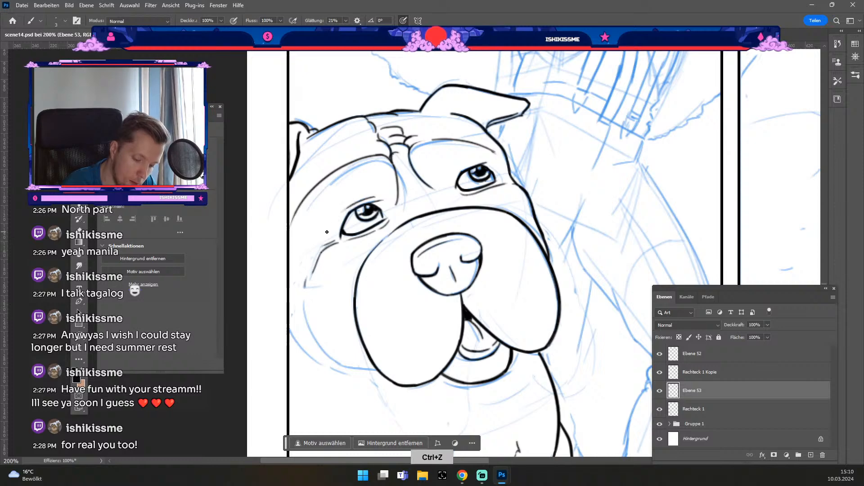
drag(458, 170, 478, 164)
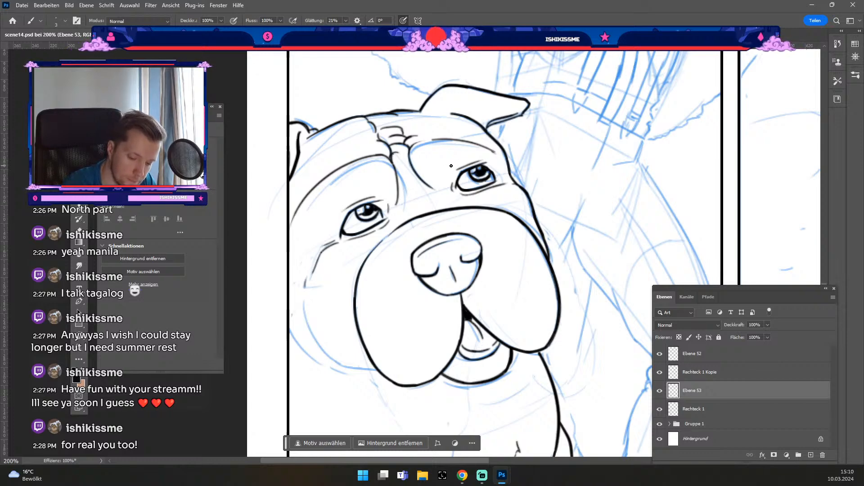
drag(435, 164, 446, 166)
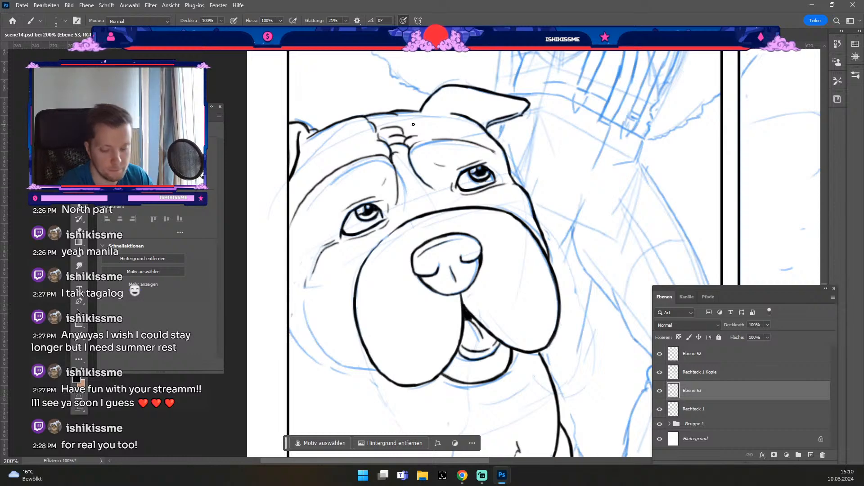
Check the inked dog's face zoomed out and with layer Ebene 53 hidden and shown again, undoing a stray stroke.
key(ctrl+minus)
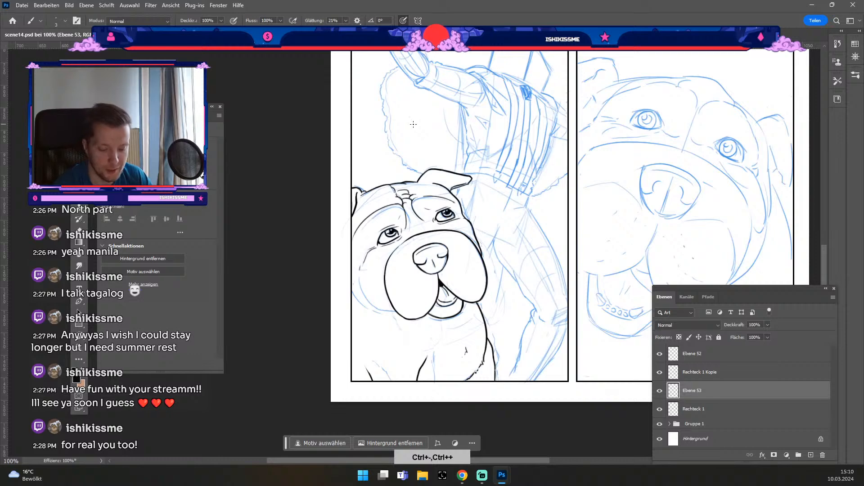
key(ctrl+plus)
key(b)
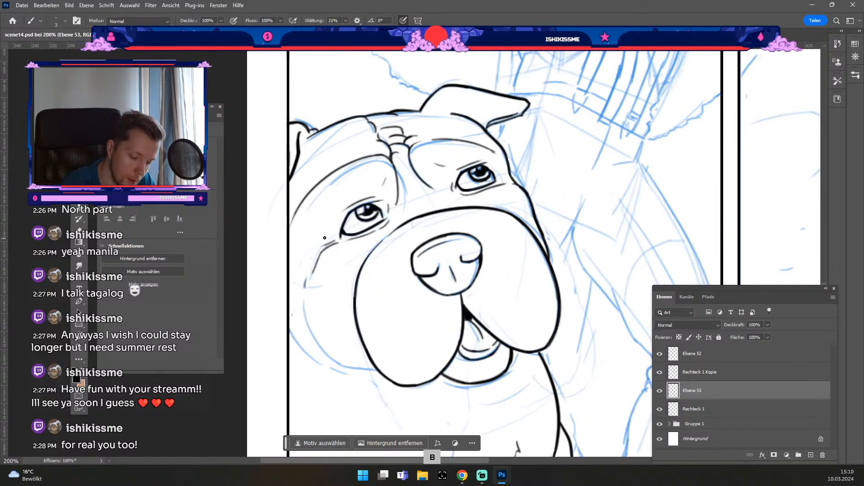
key(ctrl+z)
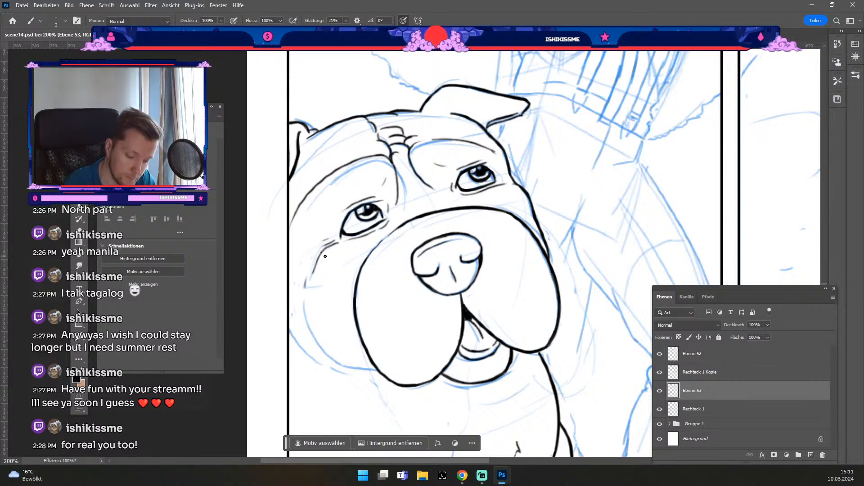
key(e)
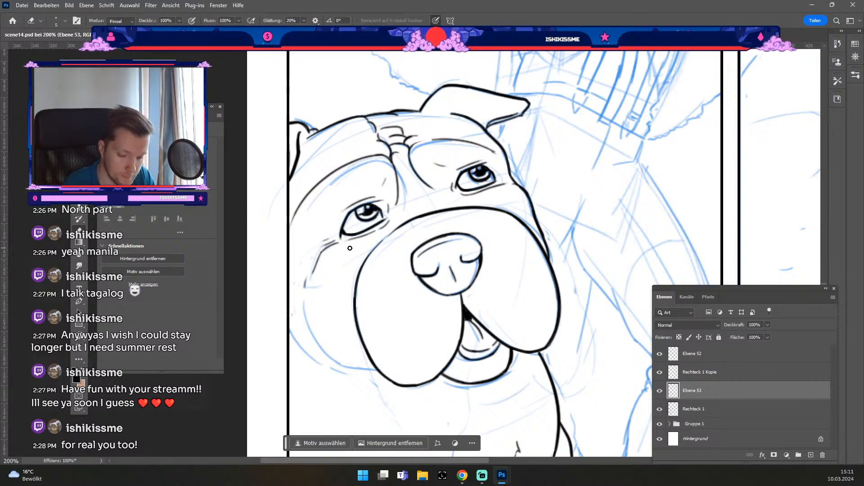
key(b)
click(660, 390)
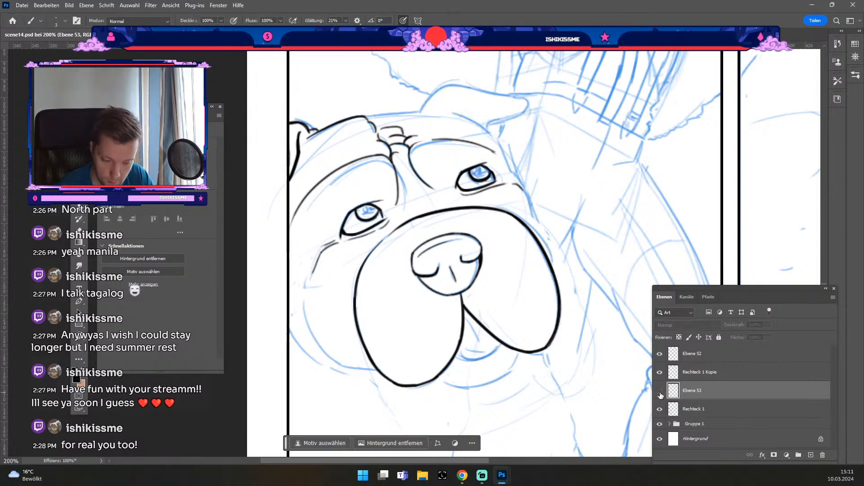
click(660, 391)
Ink the dog's left-hand cheek contour from the bottom of the muzzle curving up towards the eye, redoing misplaced strokes.
key(b)
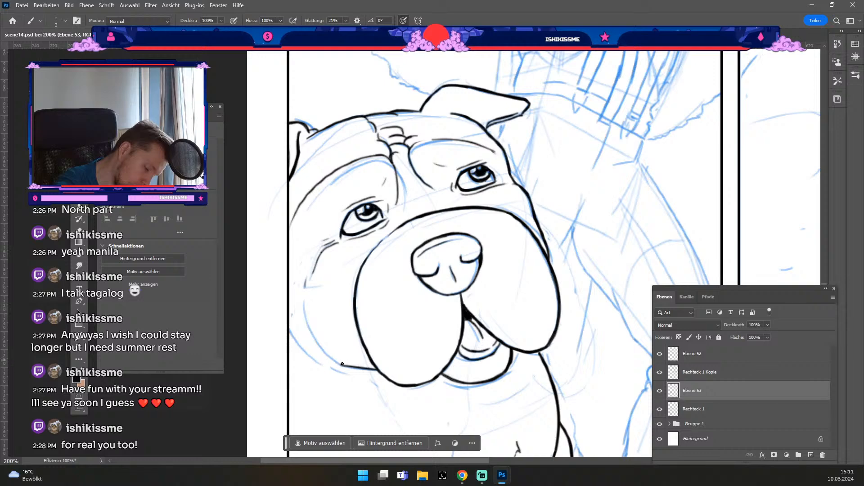
key(])
drag(340, 365, 377, 371)
key(ctrl+z)
key(ctrl+z)
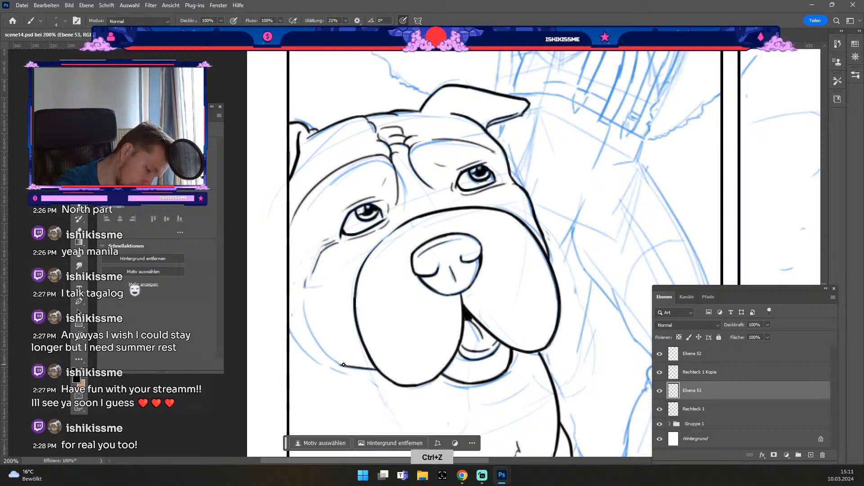
key([)
drag(346, 367, 315, 341)
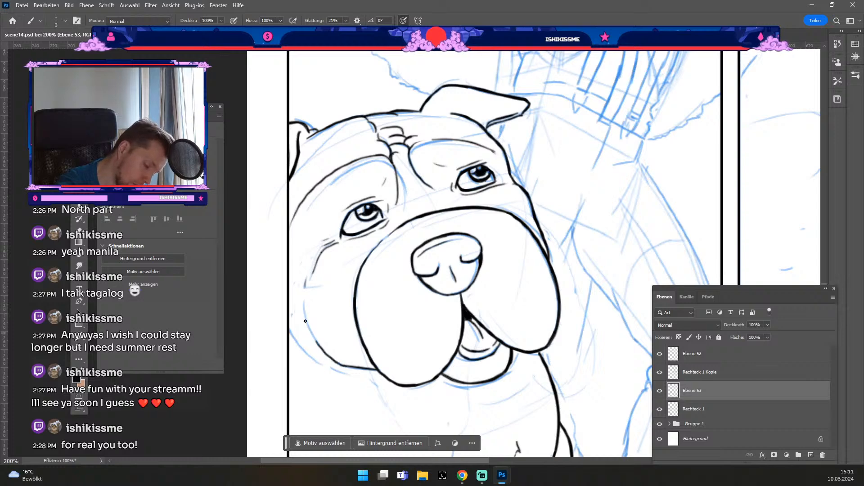
drag(344, 366, 309, 322)
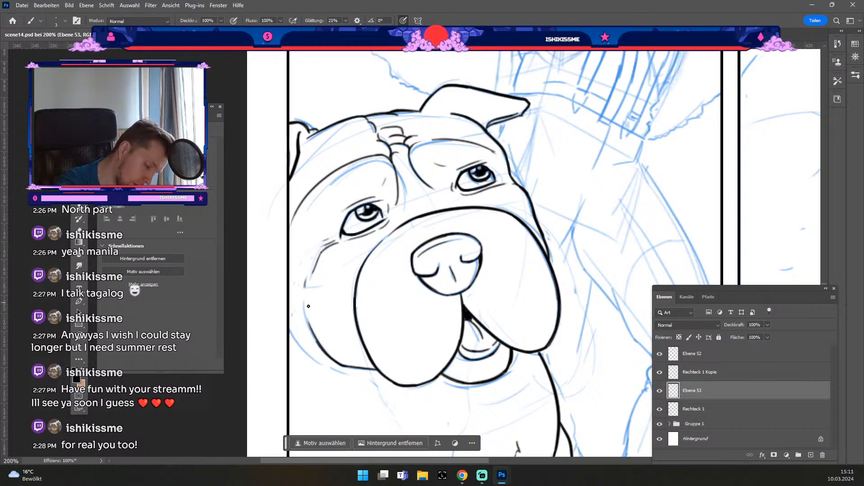
key(ctrl+z)
mouse_move(332, 359)
mouse_down()
mouse_move(304, 304)
mouse_move(325, 353)
mouse_up()
Thin the lower part of the left-hand cheek line with the eraser and re-ink its connection to the muzzle.
key(e)
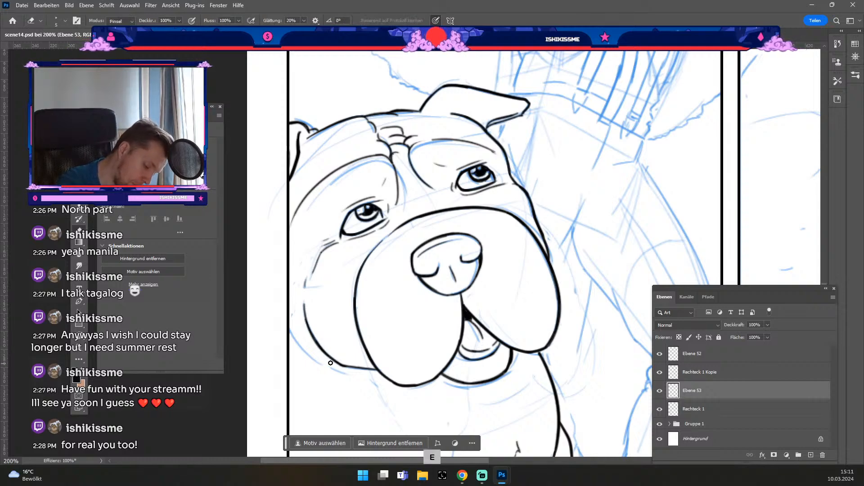
mouse_move(315, 345)
mouse_down()
mouse_move(339, 366)
mouse_move(367, 371)
mouse_move(341, 354)
mouse_move(372, 374)
mouse_up()
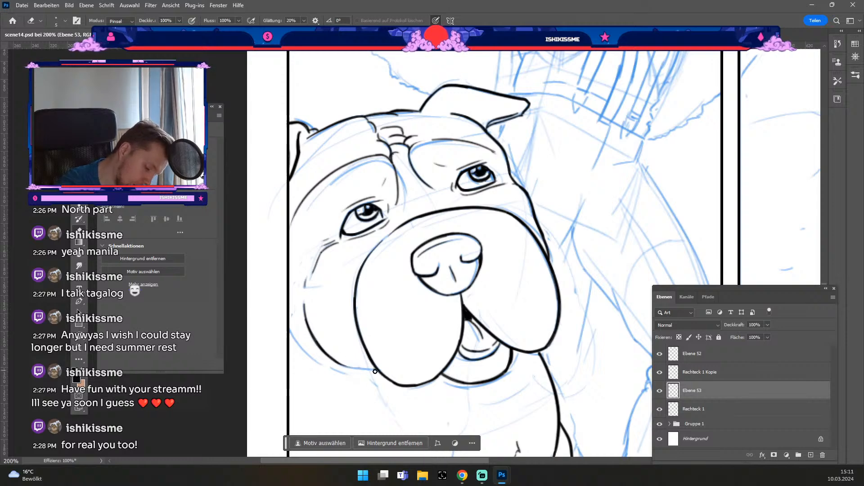
key(b)
key(ctrl+z)
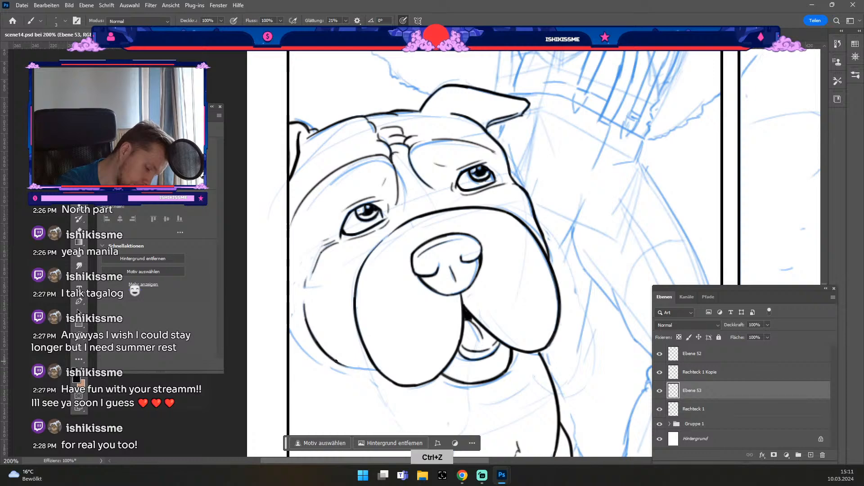
drag(336, 362, 362, 369)
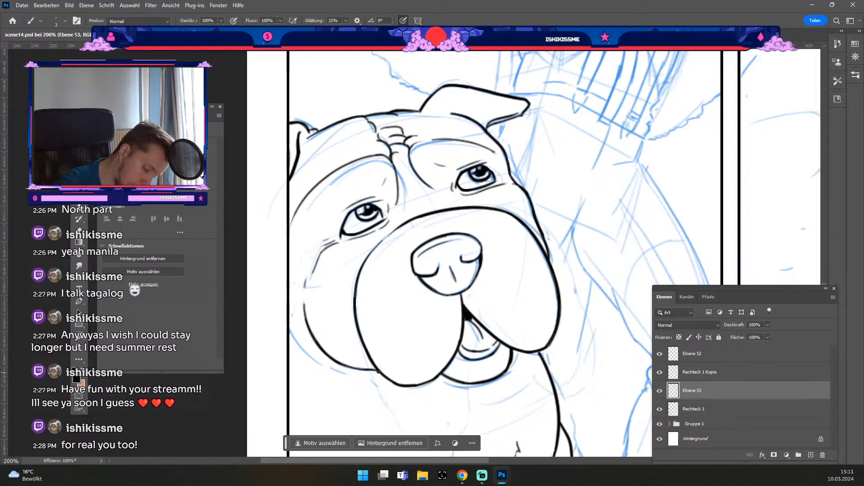
Ink the outer jowl line from the panel's left border down beneath the cheek, undoing misplaced strokes.
drag(329, 367, 345, 373)
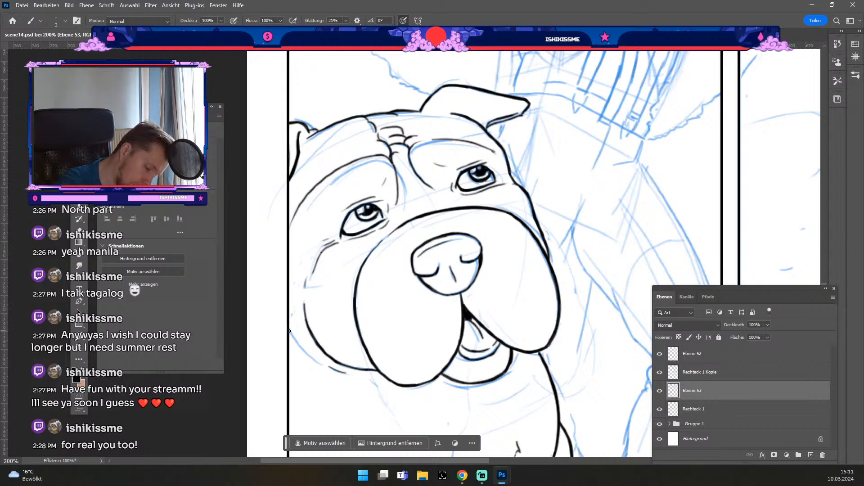
key(numbersign)
drag(289, 330, 328, 369)
key(odiaeresis)
key(ctrl+z)
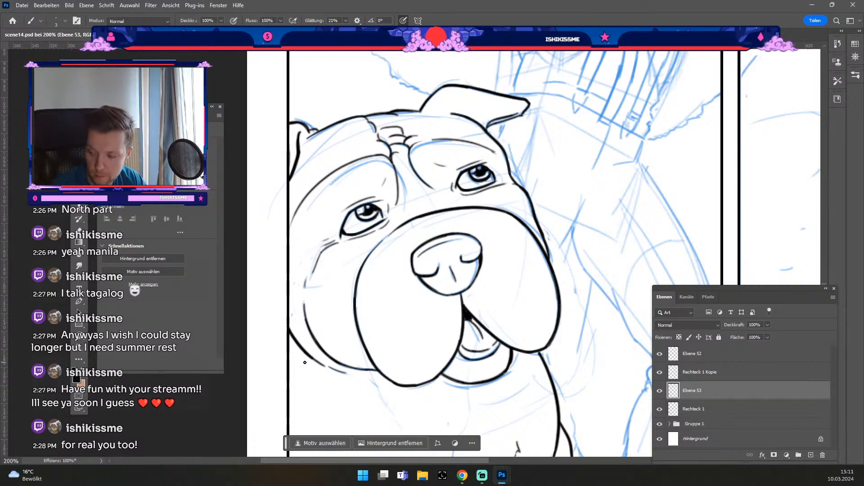
drag(305, 356, 331, 370)
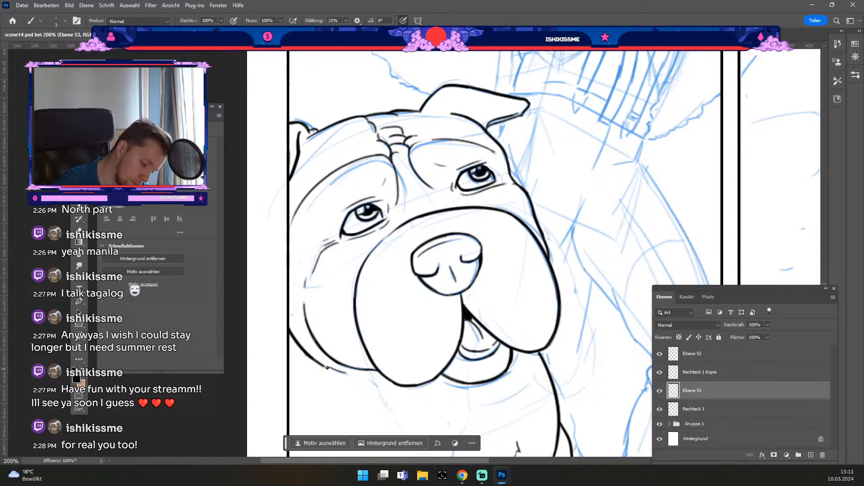
key(ctrl+z)
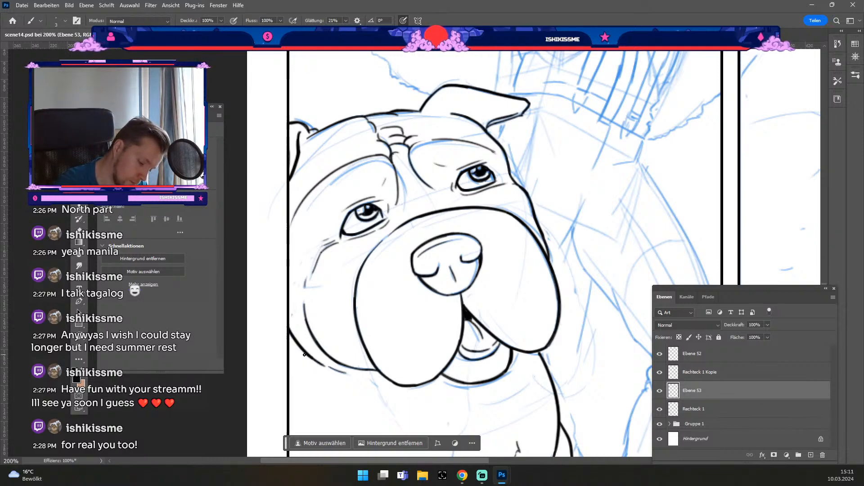
Try to thin the lower edge of the outer jowl line with the eraser.
key(e)
drag(297, 347, 330, 370)
key(ctrl+z)
drag(297, 346, 329, 369)
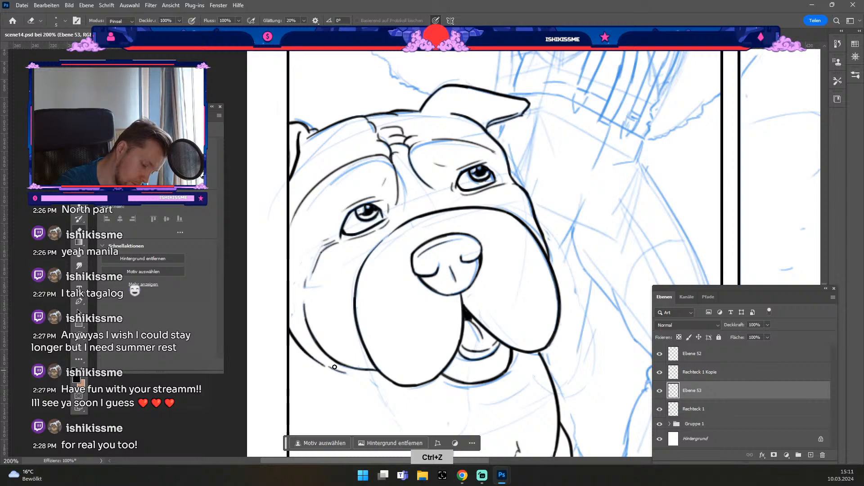
key(ctrl+z)
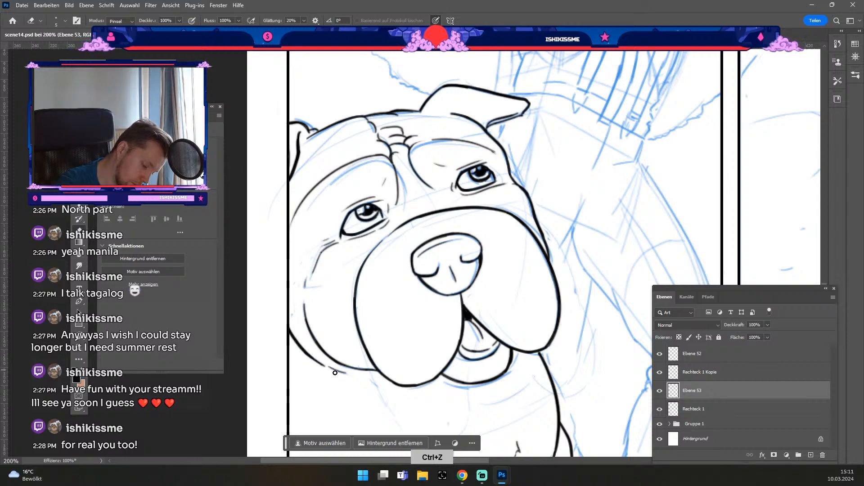
drag(294, 345, 328, 369)
key(ctrl+z)
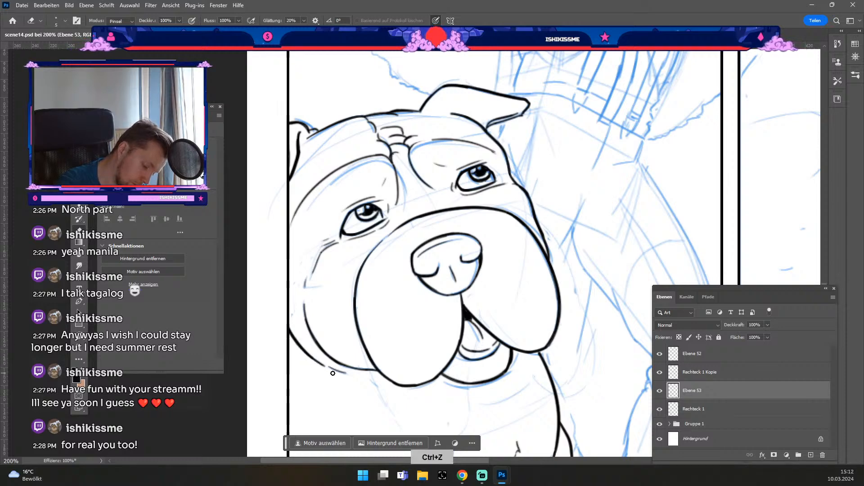
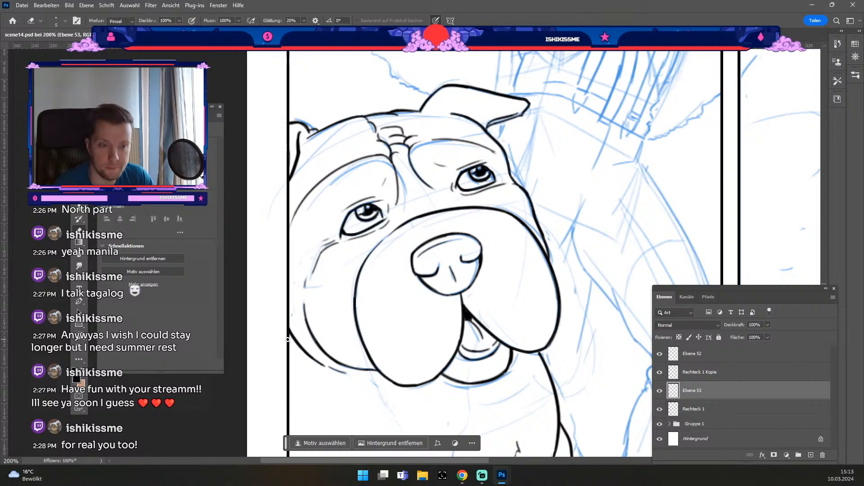
Ink the dog's back line below the cheek beside the panel border, undoing failed strokes and touching it up with the Eraser.
key(ctrl+minus)
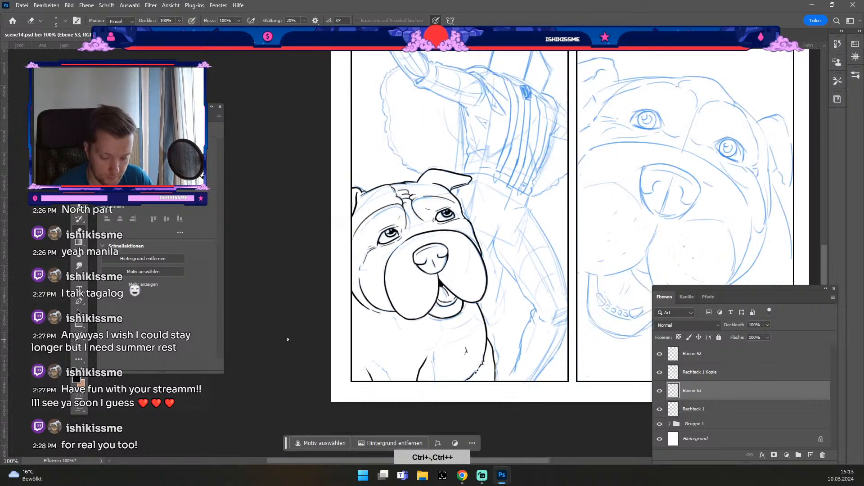
key(b)
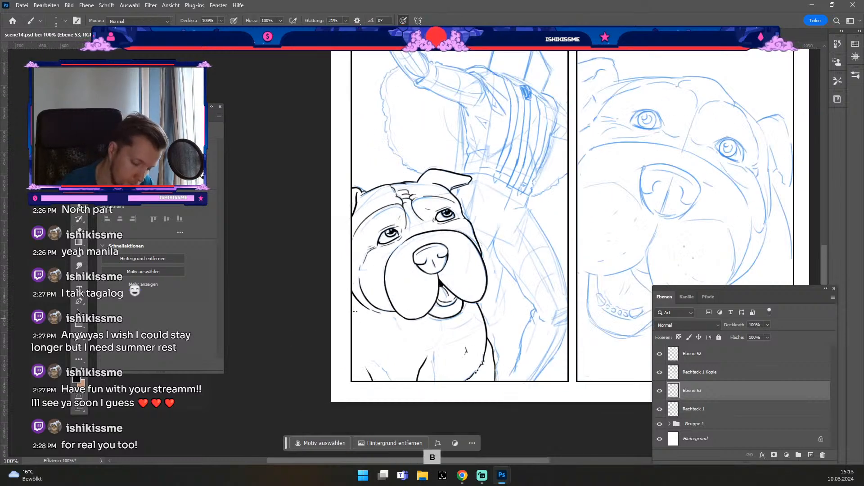
key(ctrl+z)
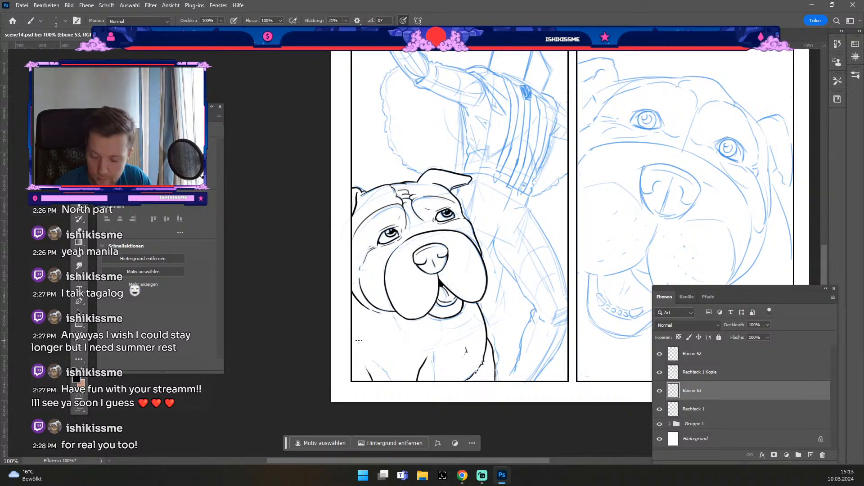
key(bracketright)
key(ctrl+z)
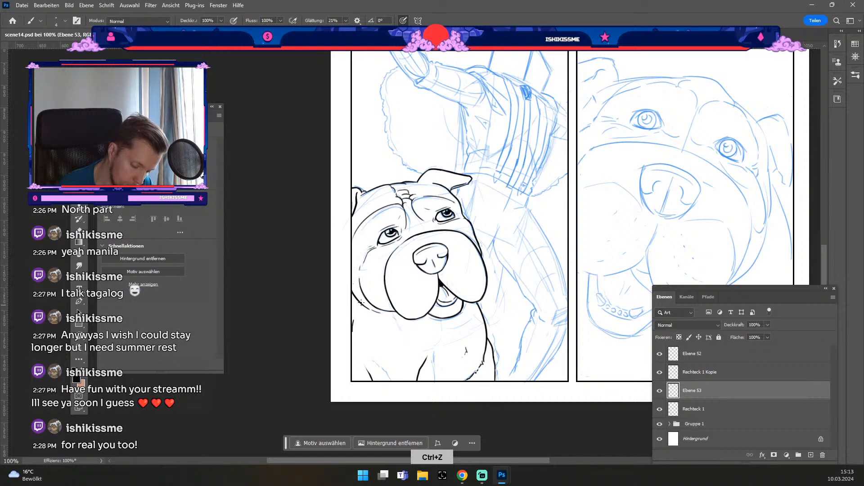
key(ctrl+z)
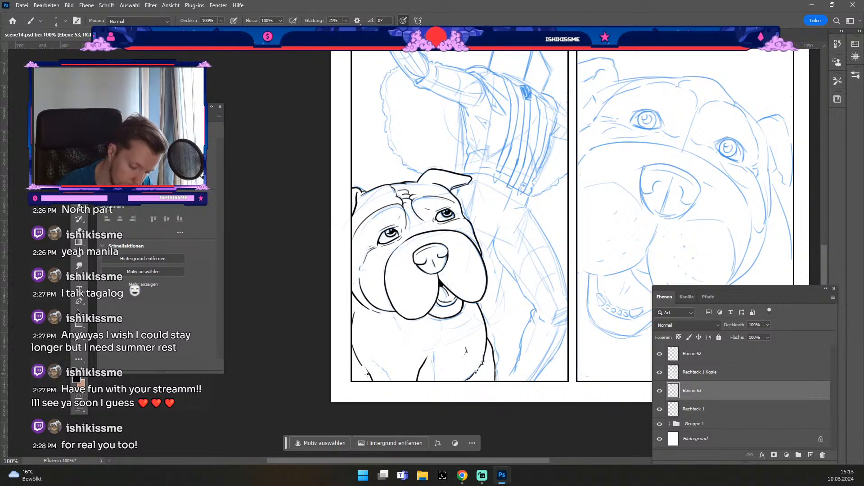
key(ctrl+z)
key(ctrl+z)
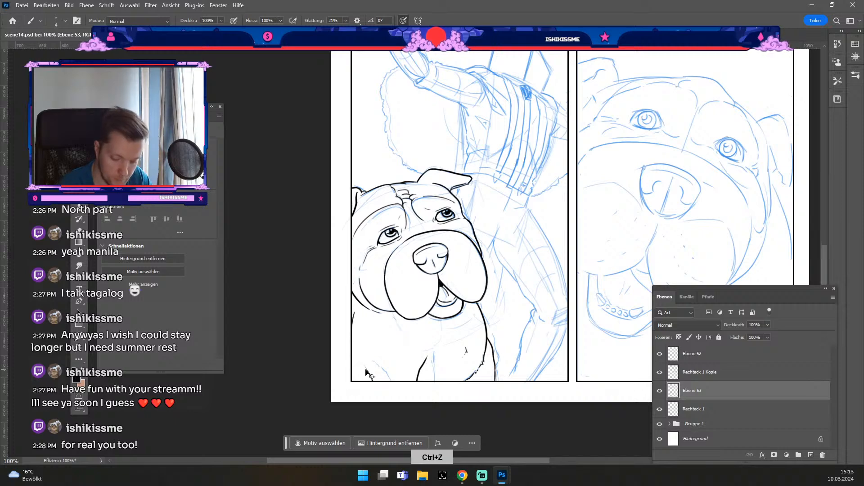
key(e)
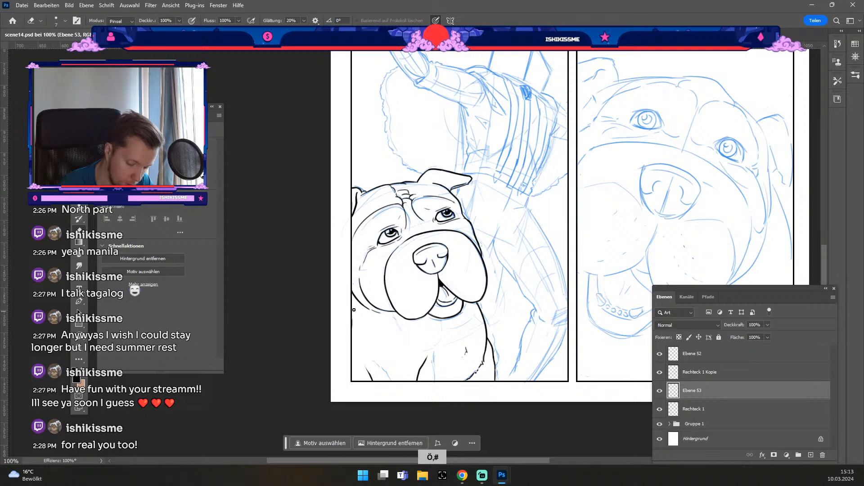
key(b)
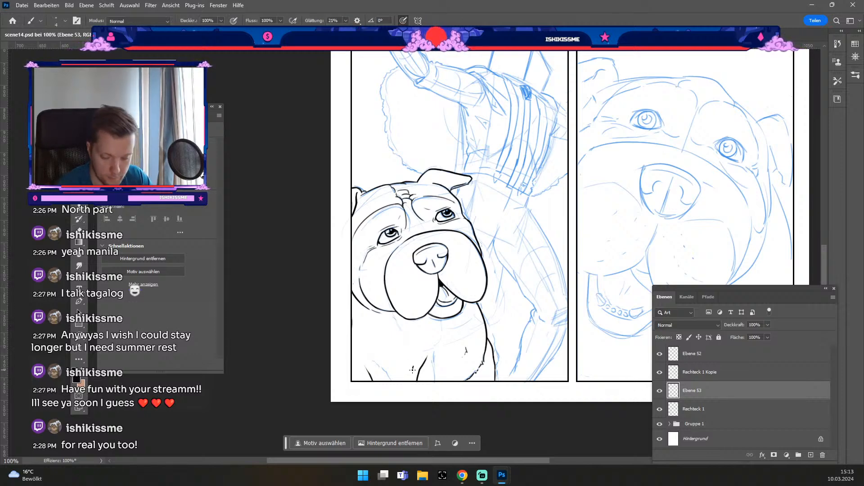
Set the Eraser size to 5 and try to trim the outline of the dog's ear beside the panel border.
key(space)
drag(510, 278, 495, 289)
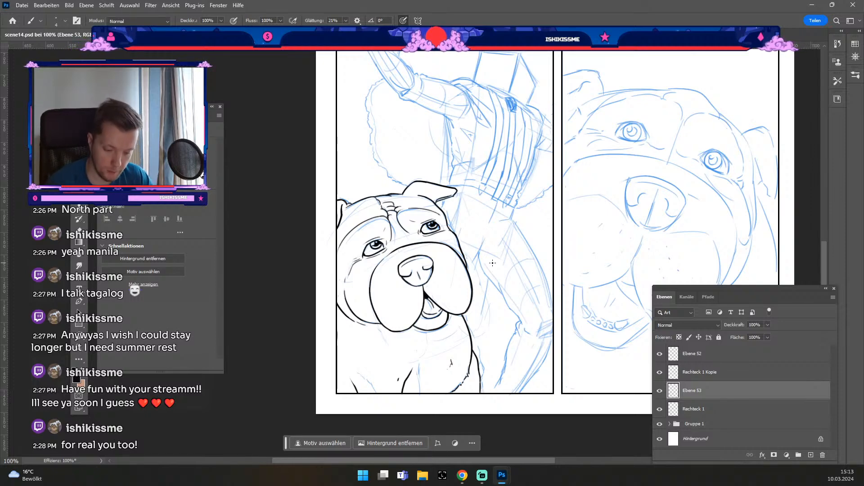
key(ctrl+plus)
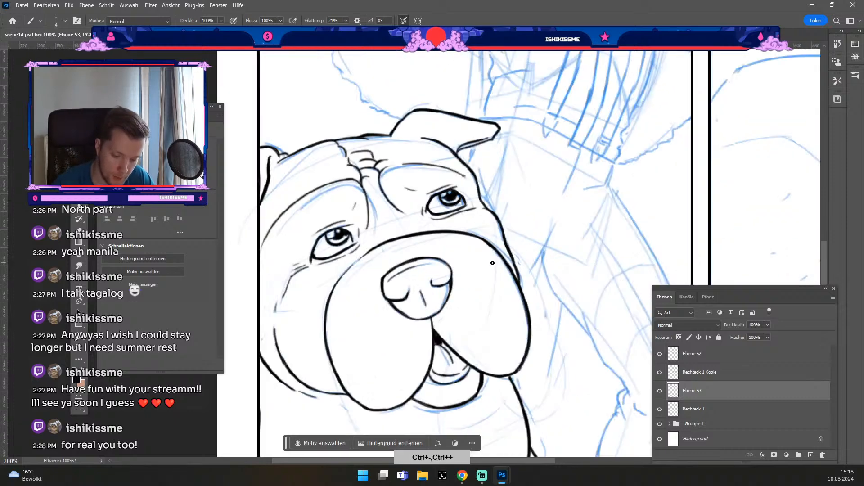
key(space)
mouse_move(483, 156)
mouse_down()
mouse_move(494, 284)
mouse_move(469, 405)
mouse_up()
drag(499, 299, 491, 313)
key(b)
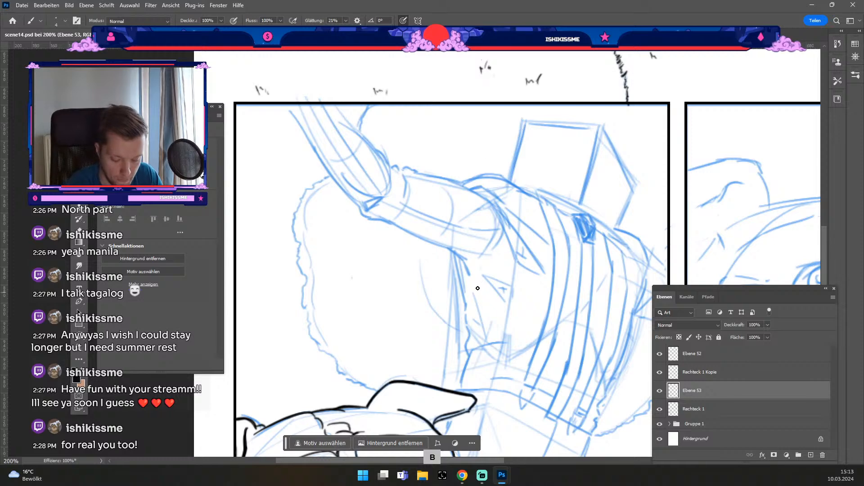
key(space)
drag(401, 300, 545, 188)
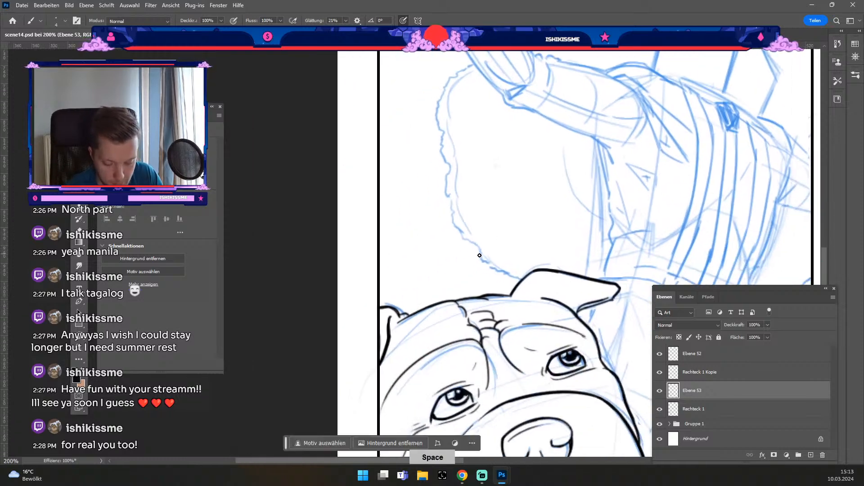
key(e)
key(odiaeresis)
key(numbersign)
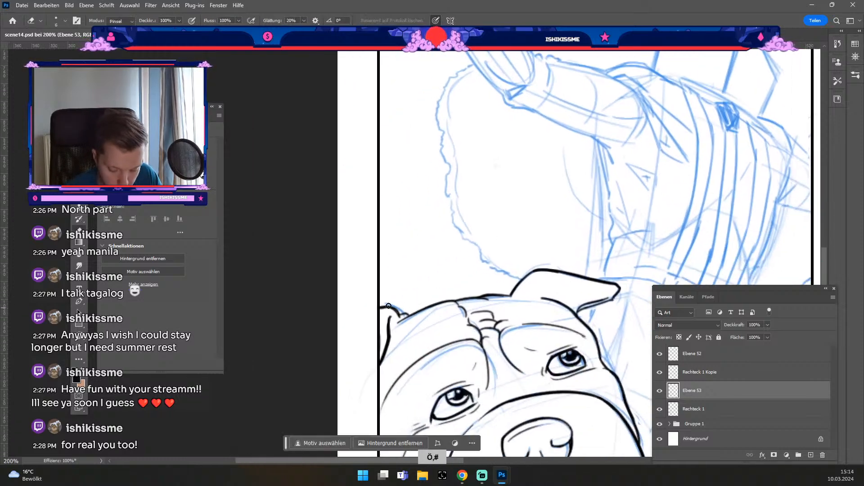
key(odiaeresis)
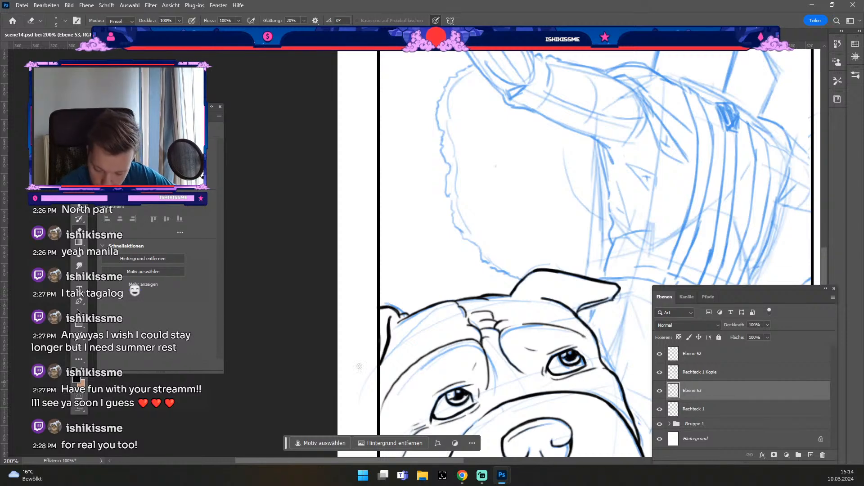
Toggle layer visibility to check which layers hold the dog's line art, and merge Ebene 53 into Rechteck 1.
click(661, 391)
click(660, 391)
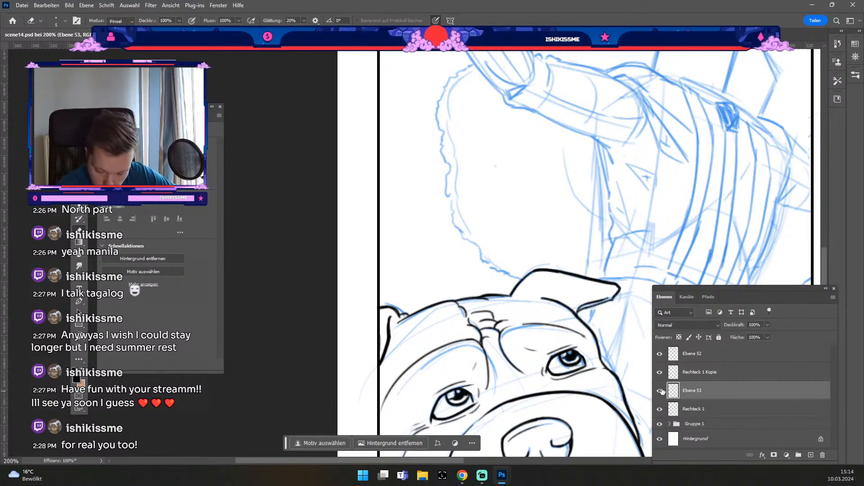
click(660, 372)
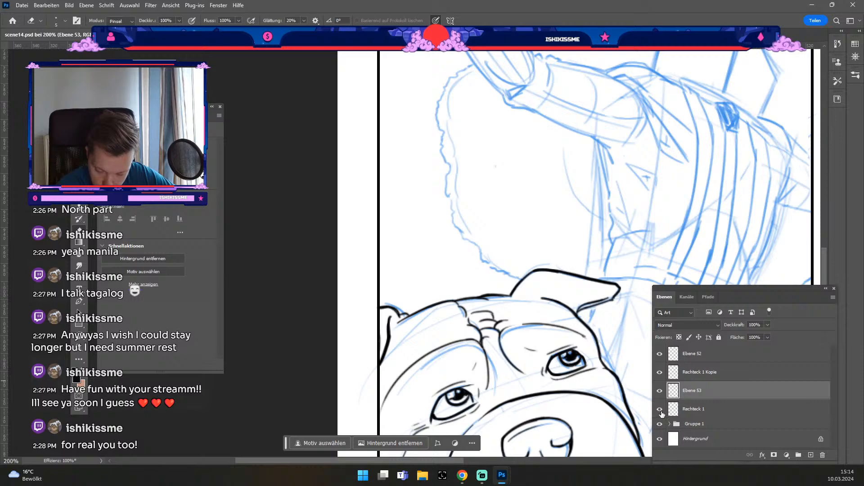
click(660, 391)
click(660, 391)
click(660, 409)
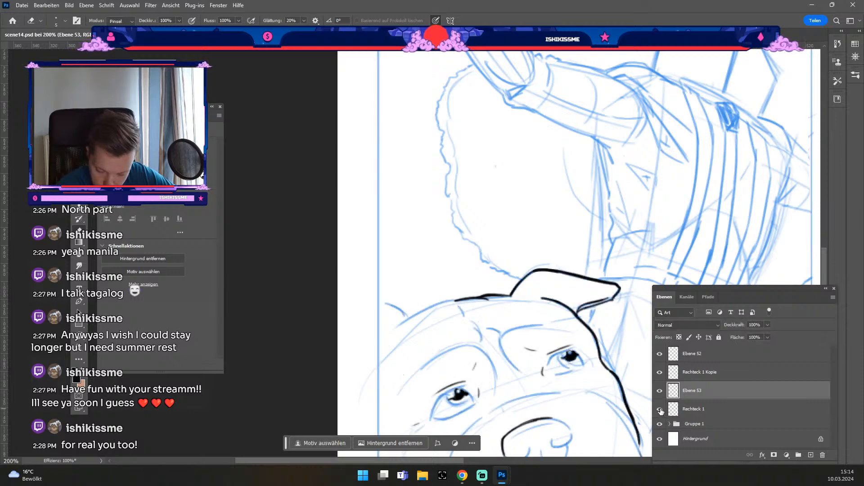
click(659, 408)
key(ctrl+e)
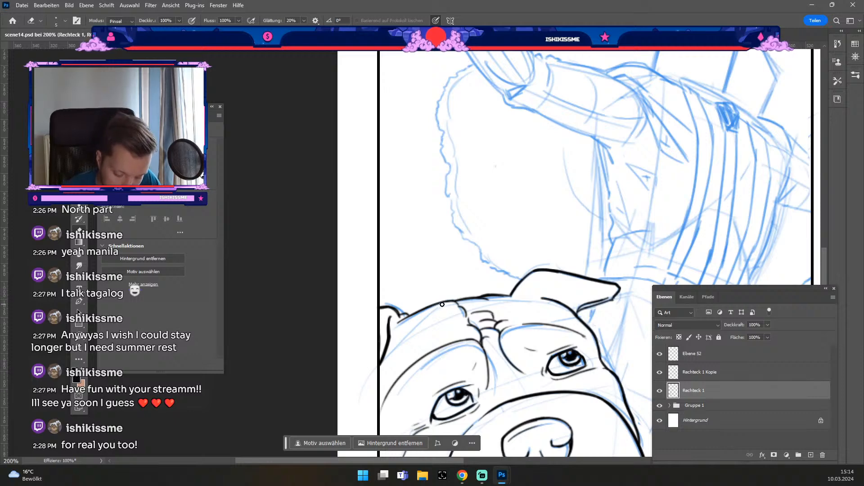
Reduce the Eraser size to 4 and clean up the outlines of the dog's ears, forehead and nose.
key(ctrl+z)
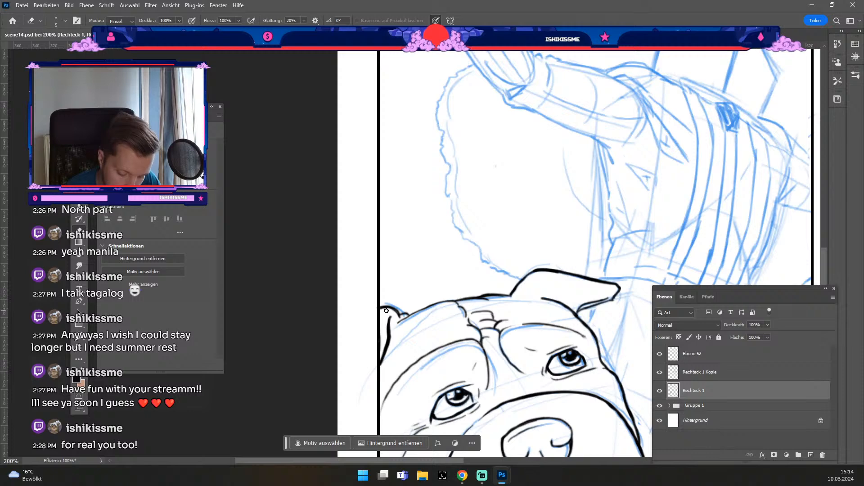
key(bracketleft)
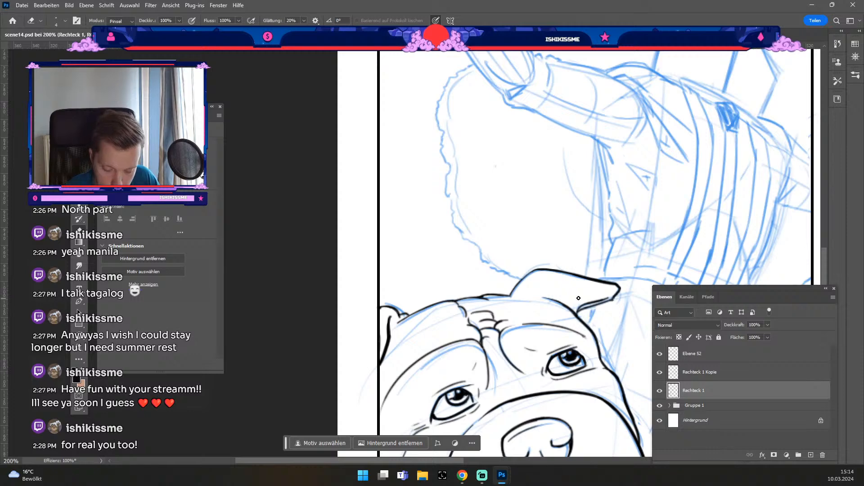
drag(515, 301, 567, 182)
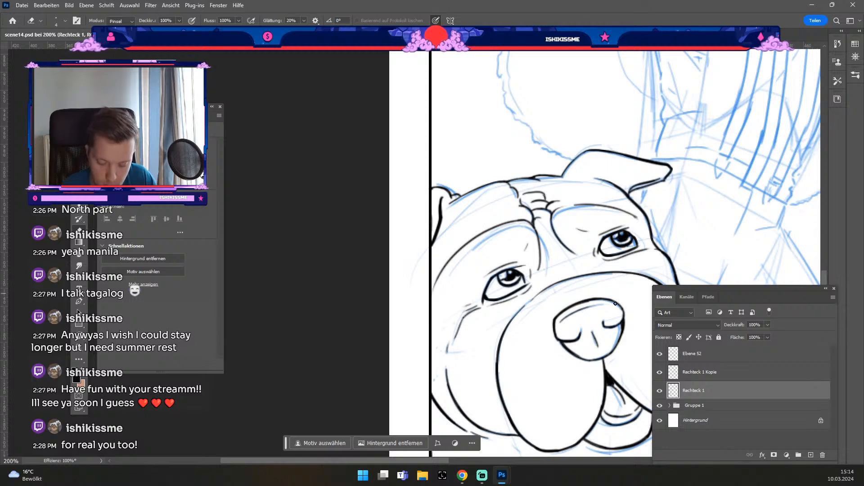
drag(615, 303, 568, 244)
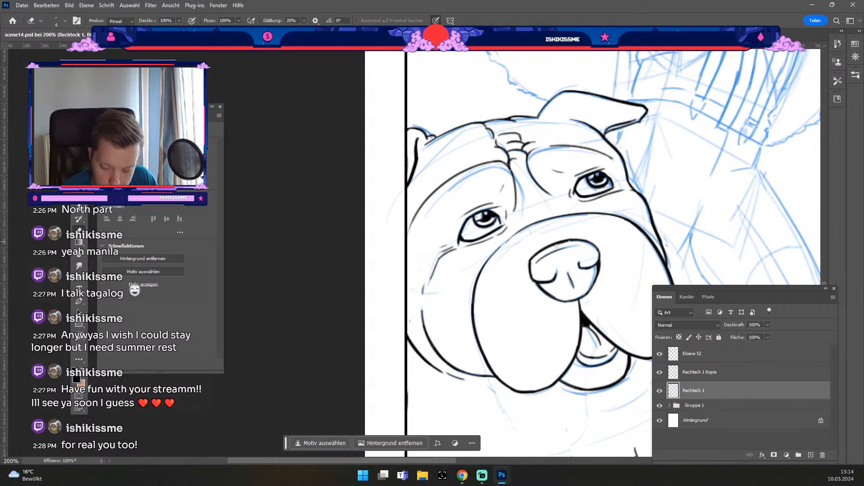
key(ctrl+z)
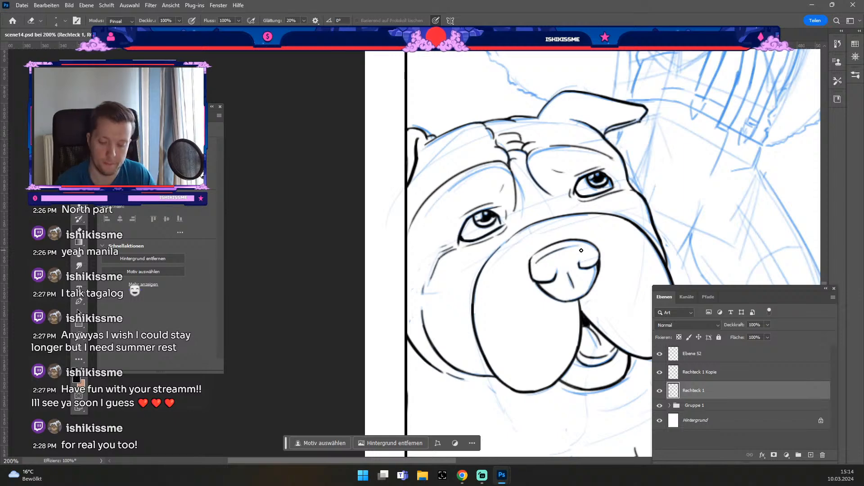
drag(601, 250, 593, 239)
Thicken the lower outline of the dog's nose and both nostril curves with the Brush, undoing strokes that miss.
key(b)
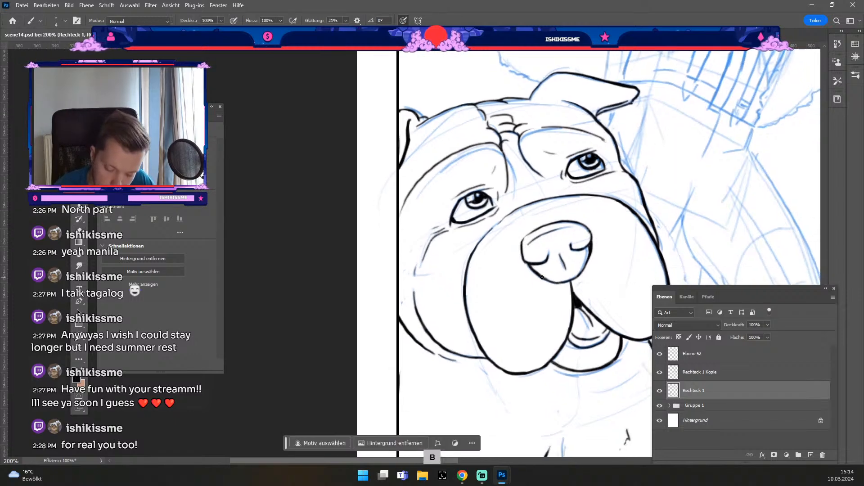
key(ctrl+z)
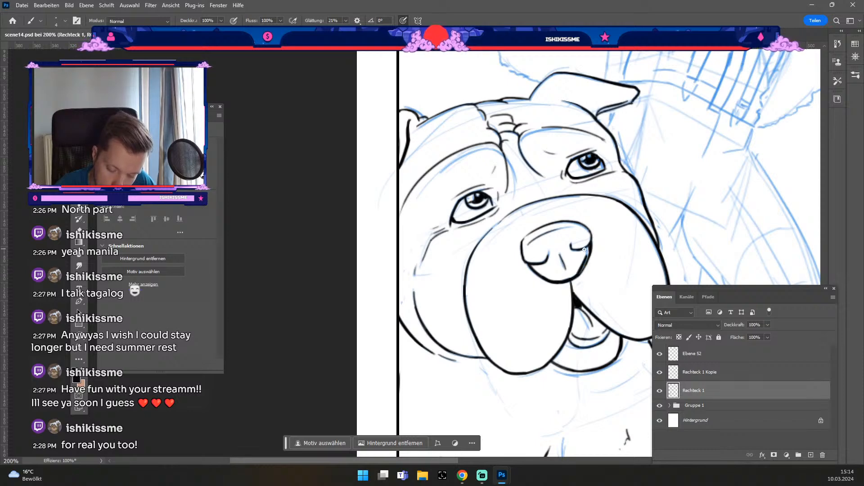
key(ctrl+z)
drag(589, 252, 571, 281)
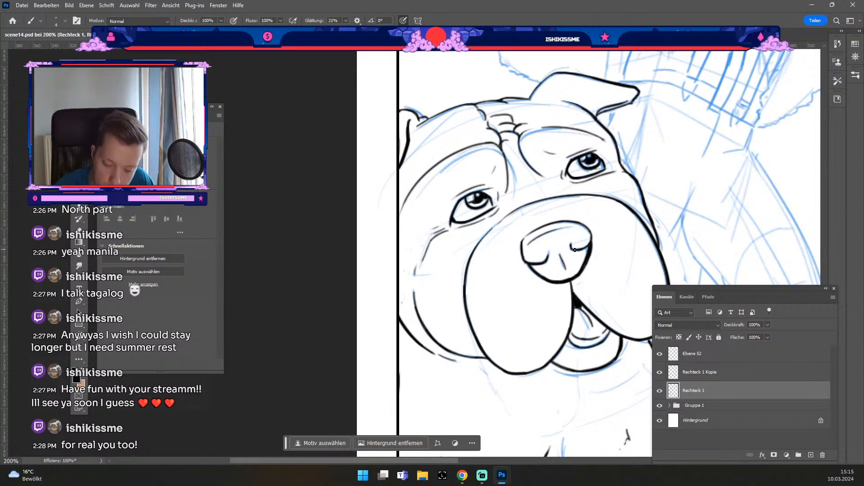
key(odiaeresis)
key(numbersign)
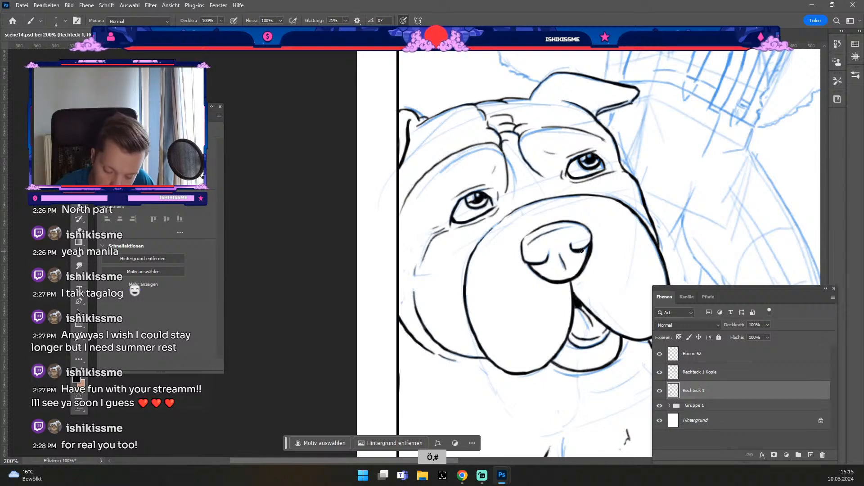
drag(576, 251, 589, 245)
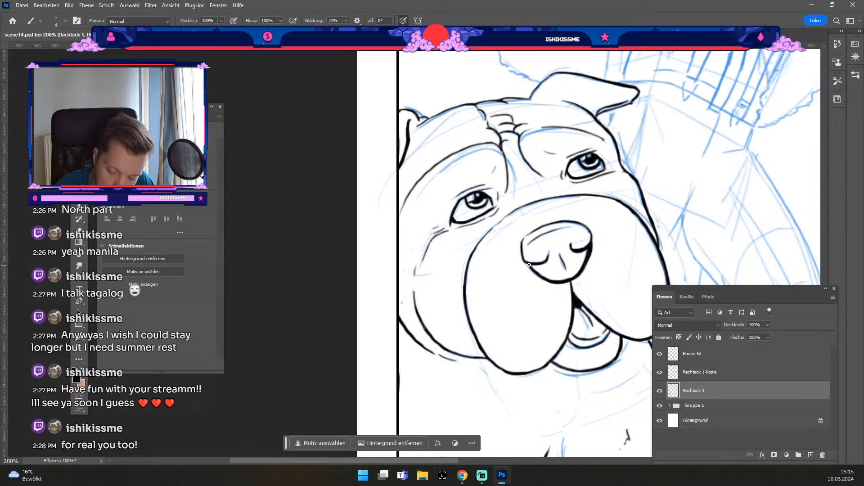
drag(531, 265, 566, 270)
key([)
key(ctrl+z)
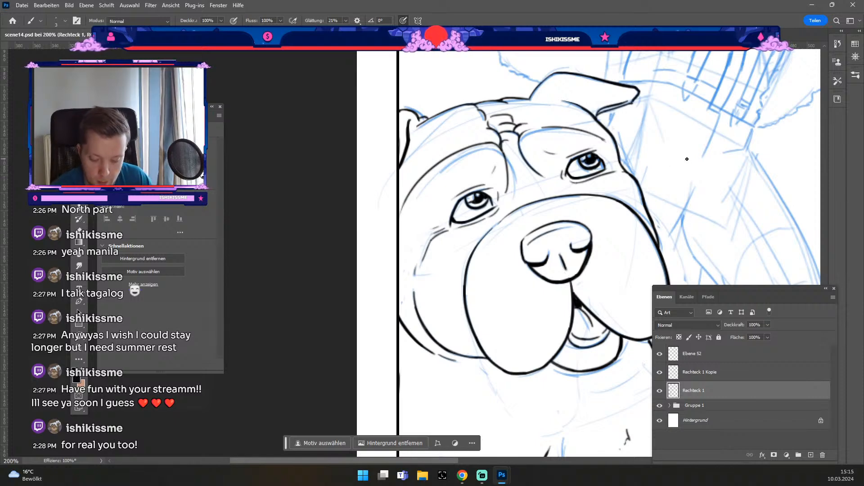
Strengthen the tongue and lower lip lines of the dog's open mouth with brush strokes at size 3.
key(space)
drag(618, 217, 598, 152)
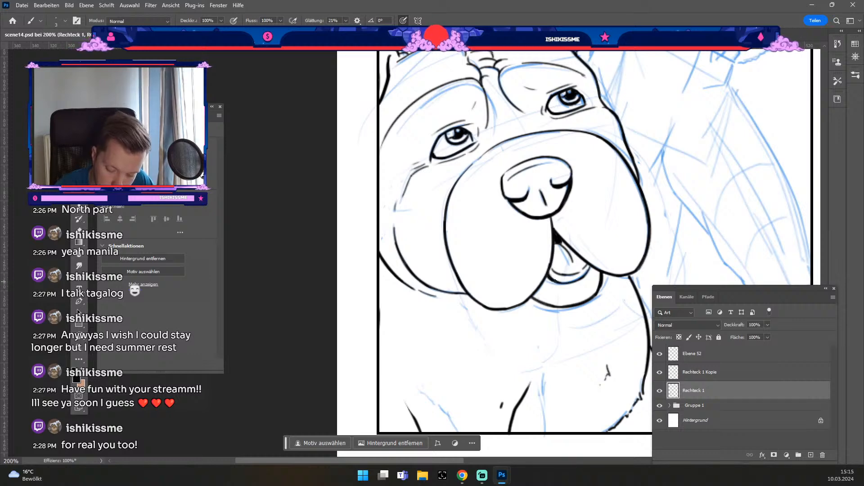
key(ctrl+z)
drag(552, 280, 582, 277)
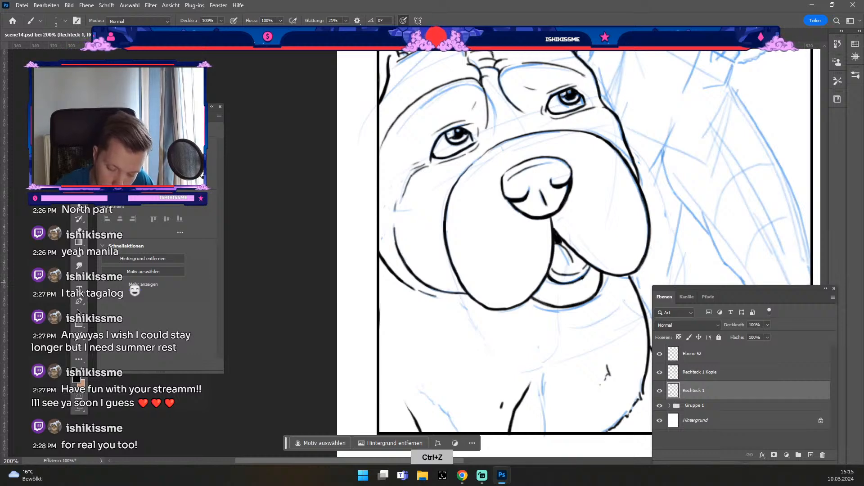
key(ctrl+z)
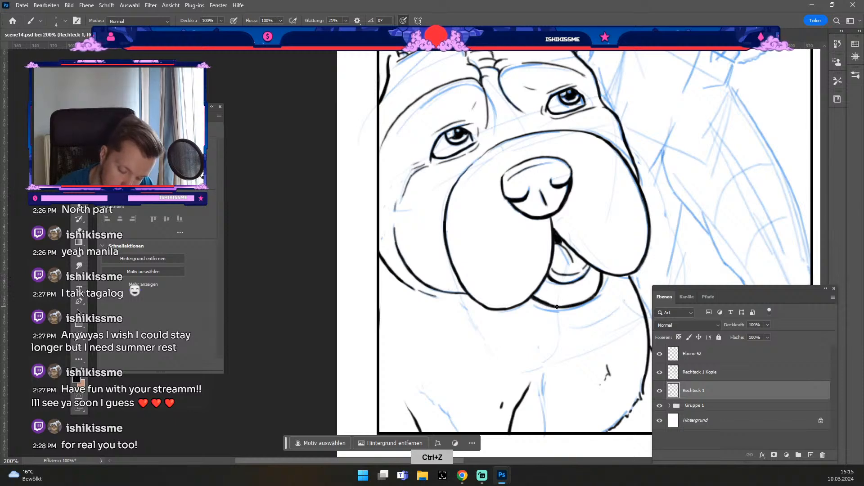
Ink the brow fold between the dog's eyes with the Brush, undoing the stroke that misses.
key(space)
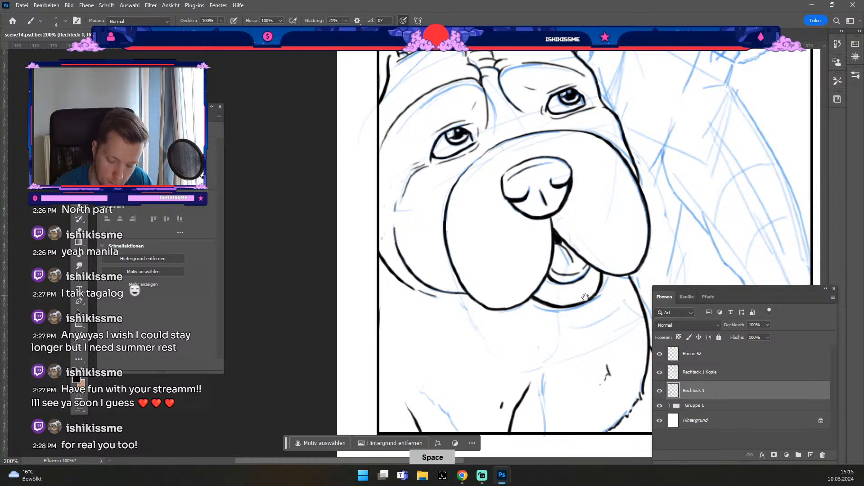
mouse_move(585, 306)
mouse_down()
mouse_move(531, 212)
mouse_move(502, 251)
mouse_move(486, 301)
mouse_move(485, 365)
mouse_up()
key(b)
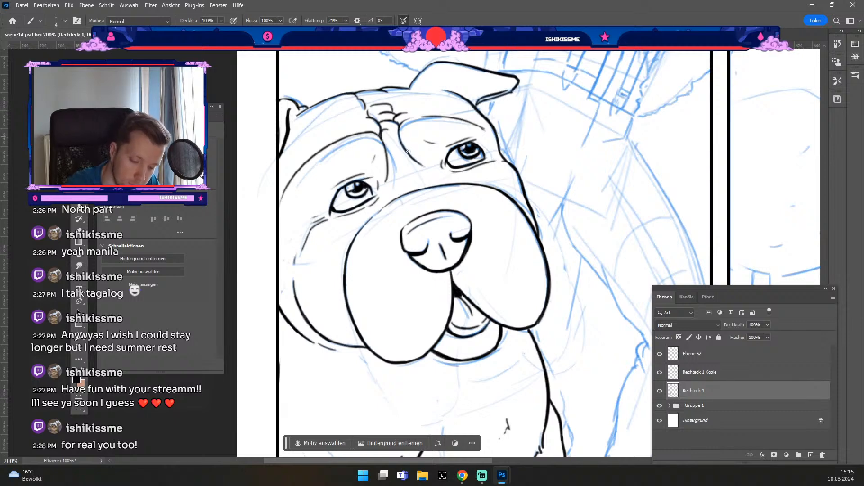
key(ctrl+z)
key(odiaeresis)
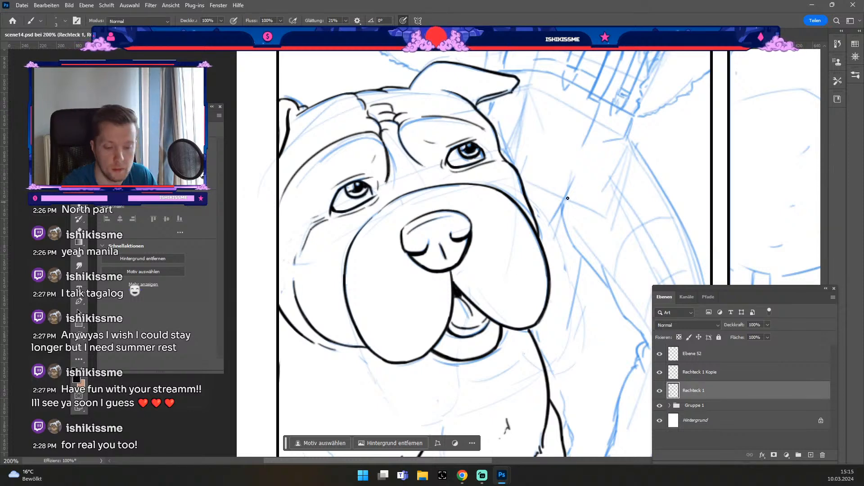
Ink the wrinkle lines across the dog's forehead above the brow with the Brush, undoing strokes that miss.
drag(567, 197, 579, 223)
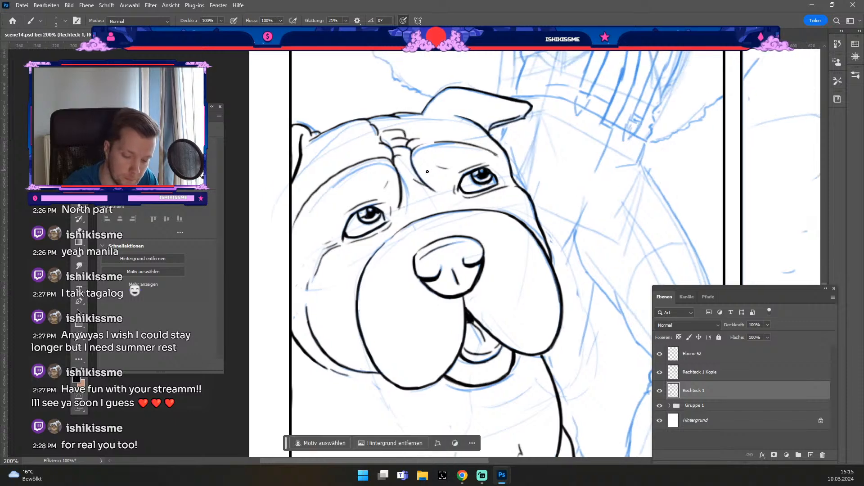
key(ctrl+z)
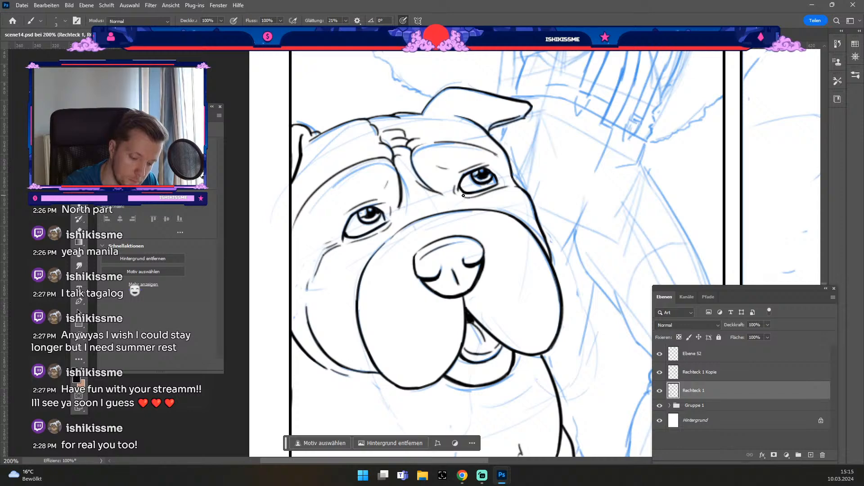
drag(528, 181, 586, 176)
key(b)
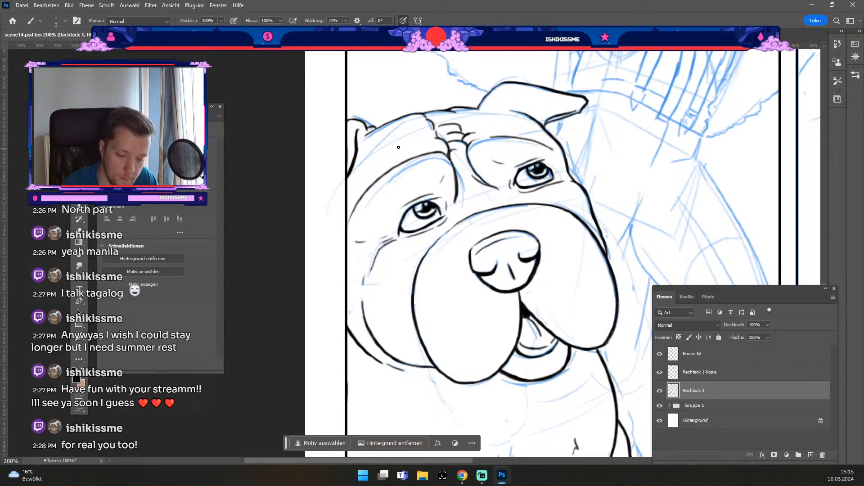
drag(380, 158, 422, 140)
key(ctrl+z)
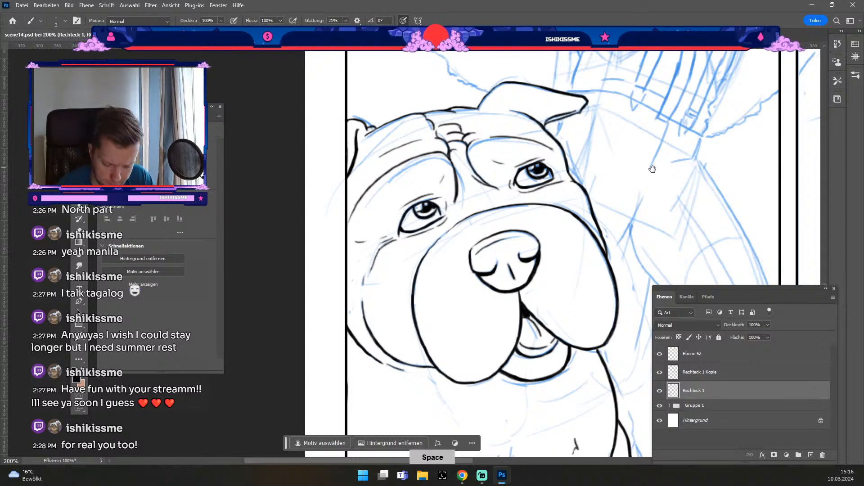
Enlarge the Eraser to size 8 and erase the rough crease on the dog's cheek beneath the eye nearest the panel border.
drag(652, 166, 562, 234)
key(ctrl+minus)
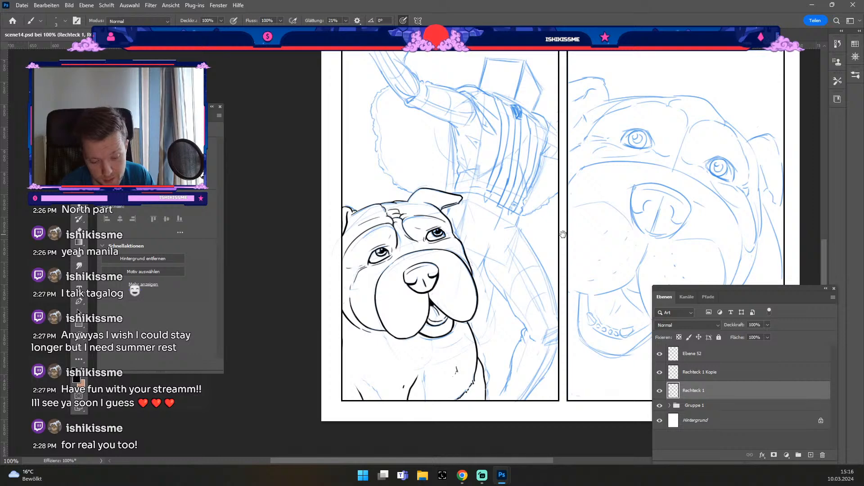
key(e)
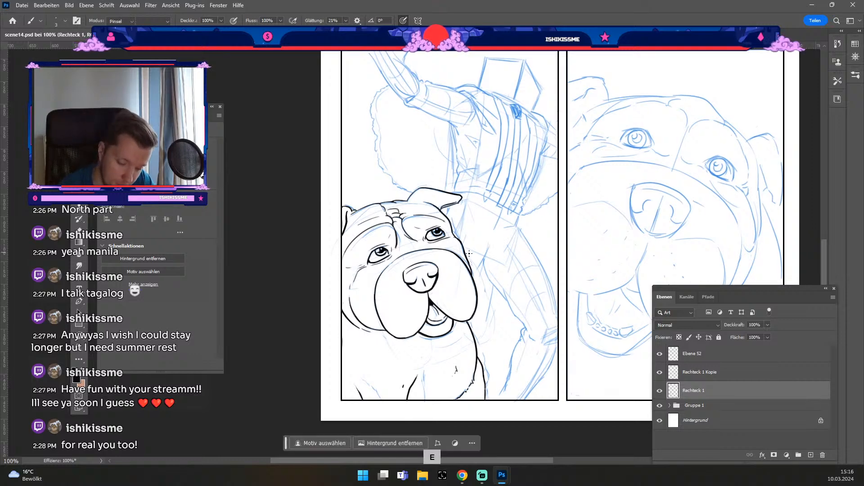
key(bracketright)
key(bracketright)
key(bracketright)
key(bracketright)
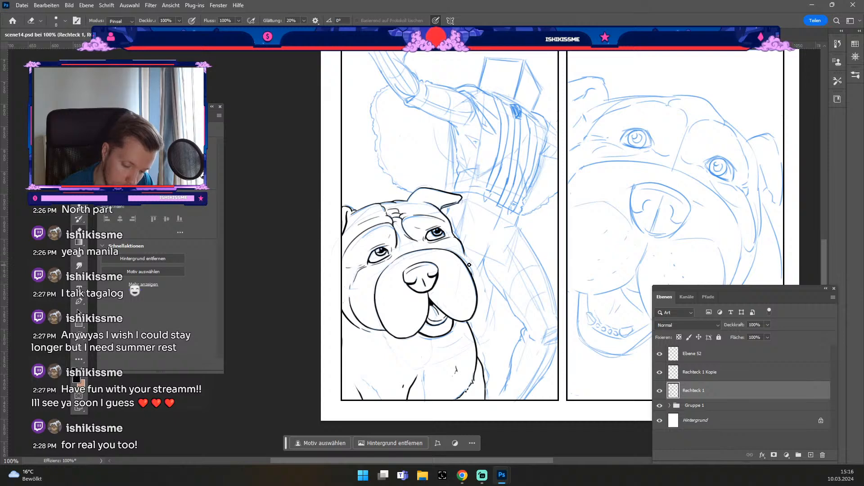
key(b)
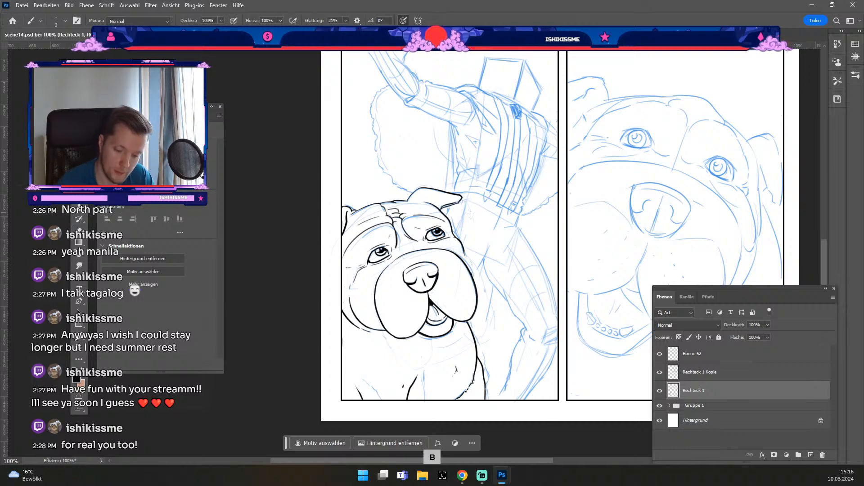
key(ctrl+plus)
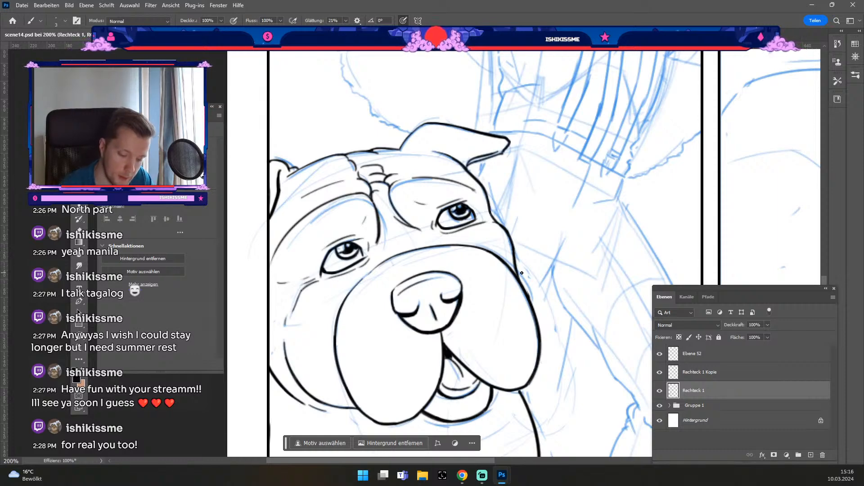
key(e)
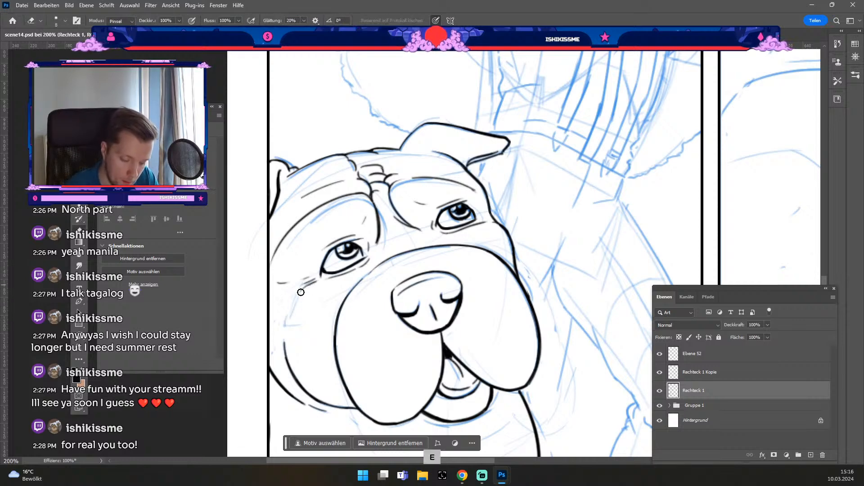
Ink a curved fold on the dog's cheek and a short crease below the other eye with the Brush, undoing strokes that miss.
key(b)
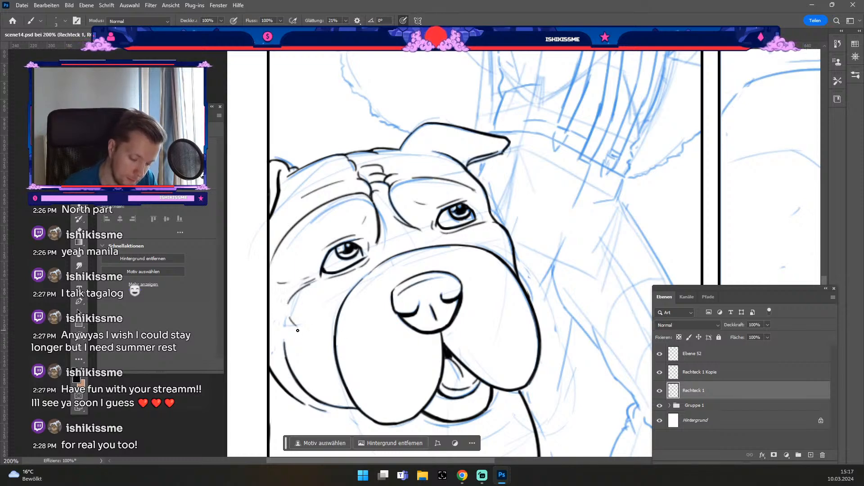
key(ctrl+z)
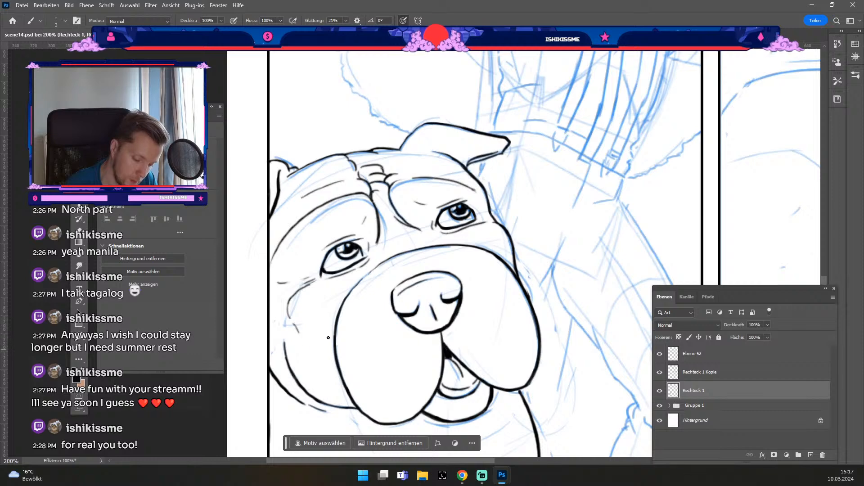
key(ctrl+z)
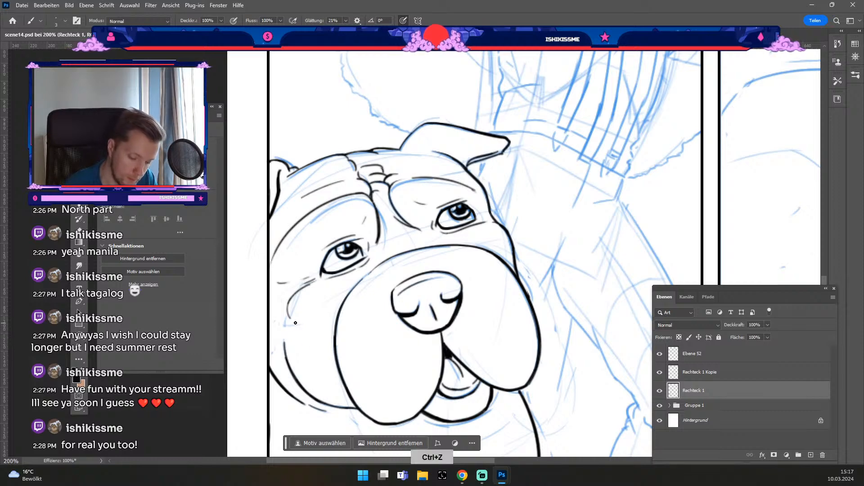
mouse_move(290, 318)
mouse_down()
mouse_move(311, 321)
mouse_move(356, 282)
mouse_up()
key(ctrl+z)
key(ctrl+z)
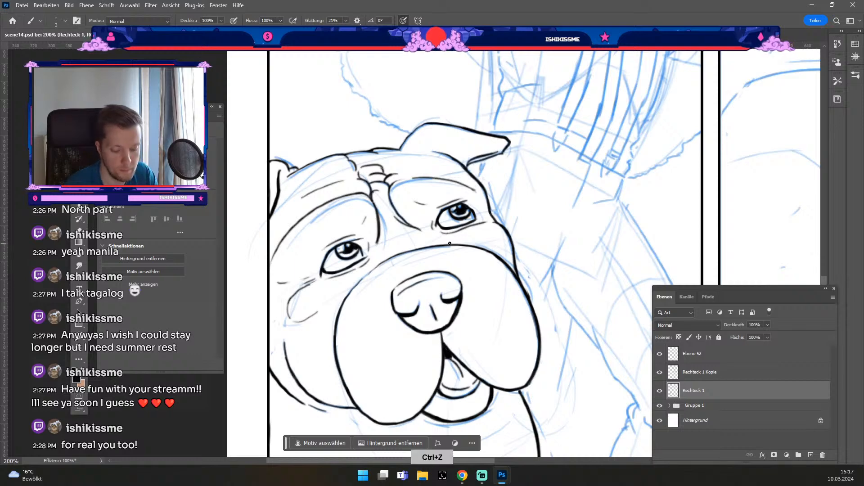
drag(504, 239, 483, 243)
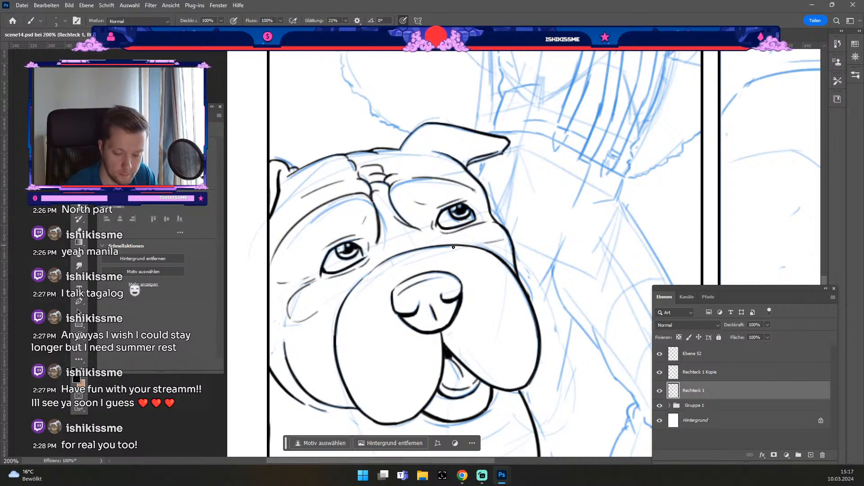
Erase the lower stroke of the cheek fold and redraw it with the Brush as a narrow curved pouch under the eye.
key(e)
drag(303, 317, 324, 304)
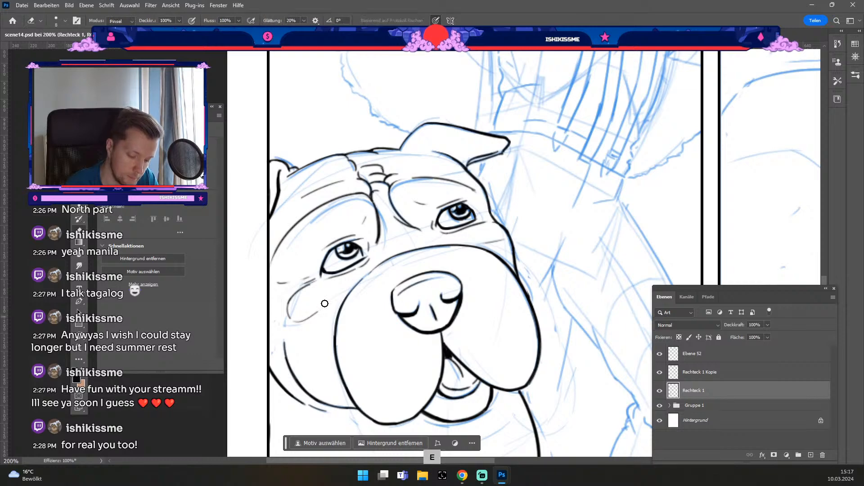
key(b)
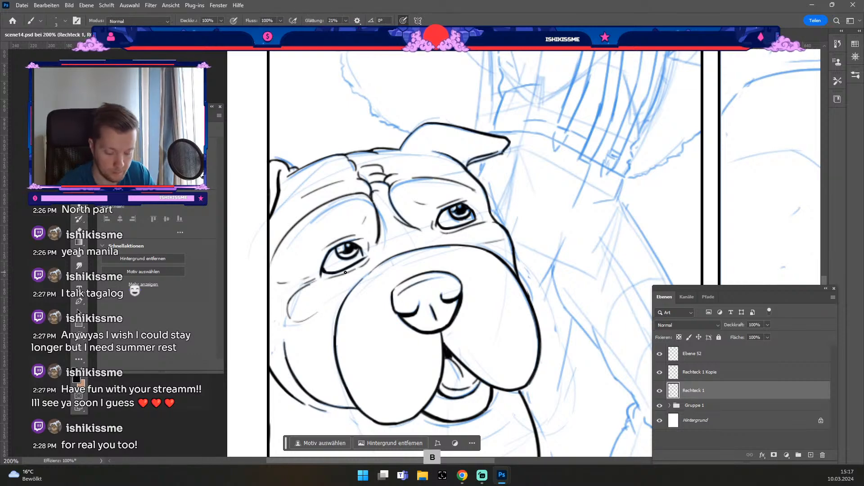
key(e)
key(b)
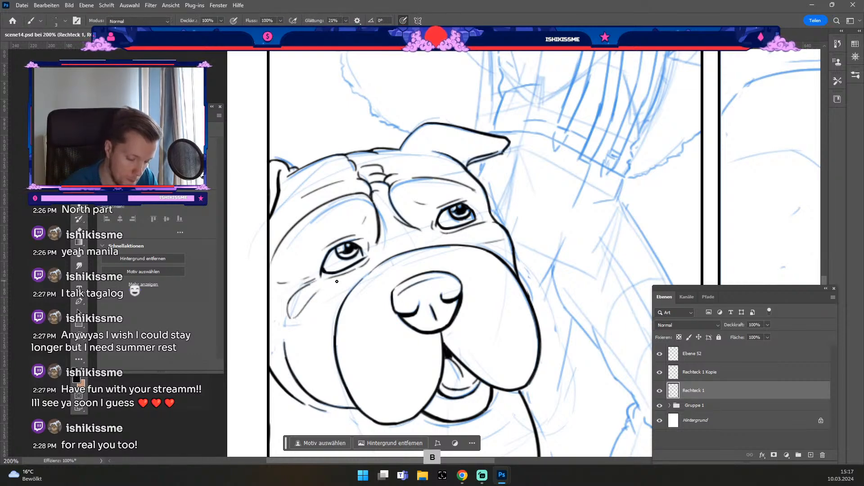
key(ctrl+z)
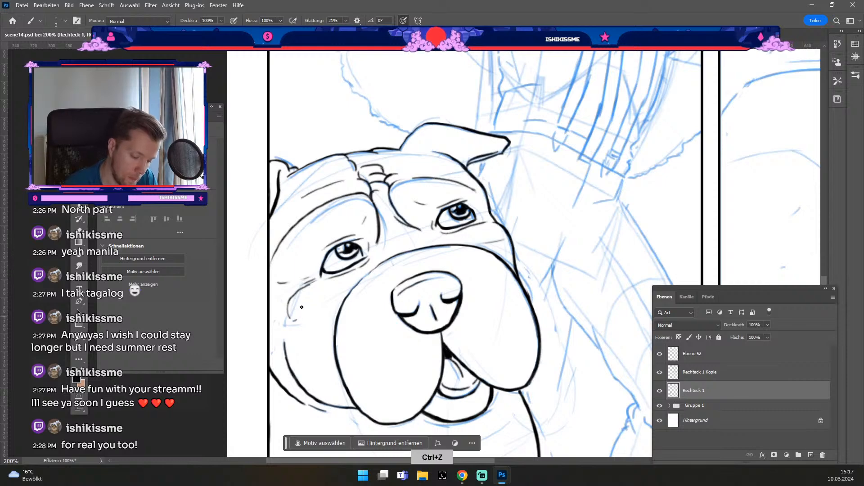
drag(307, 299, 294, 320)
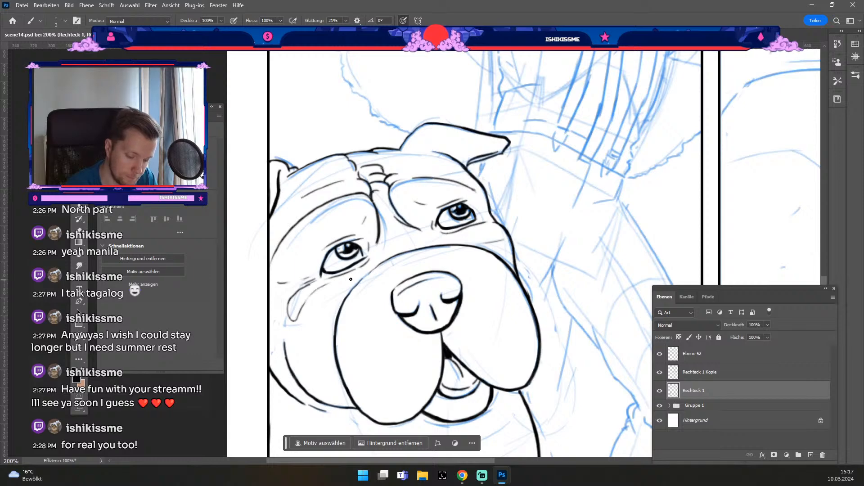
key(ctrl+z)
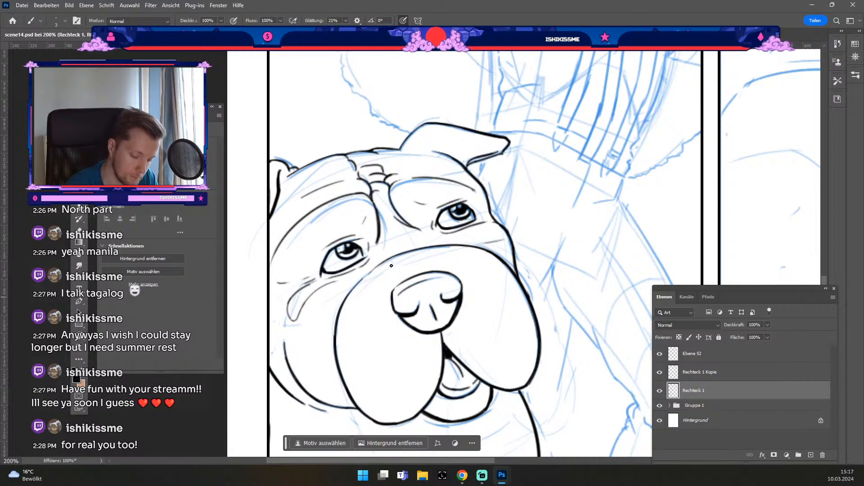
Refine the dog's cheek and jaw outline, erase stray marks under the jaw, and ink a short neck line by the panel border.
drag(285, 332, 288, 360)
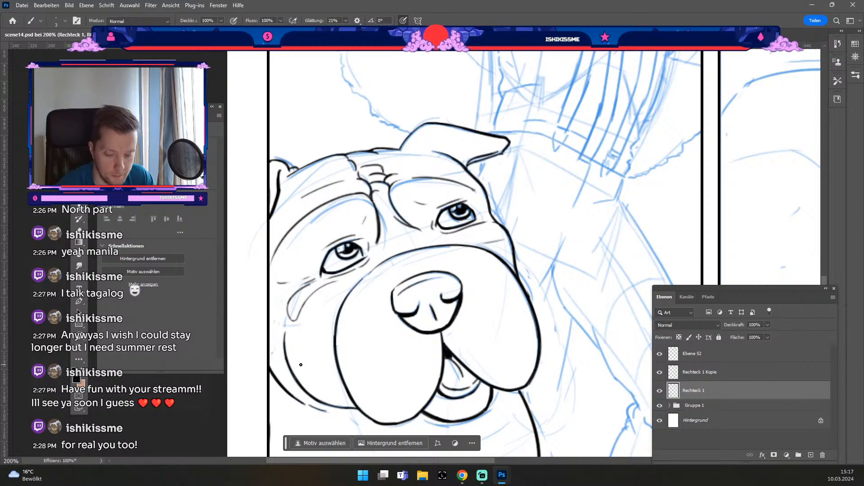
key(ctrl+minus)
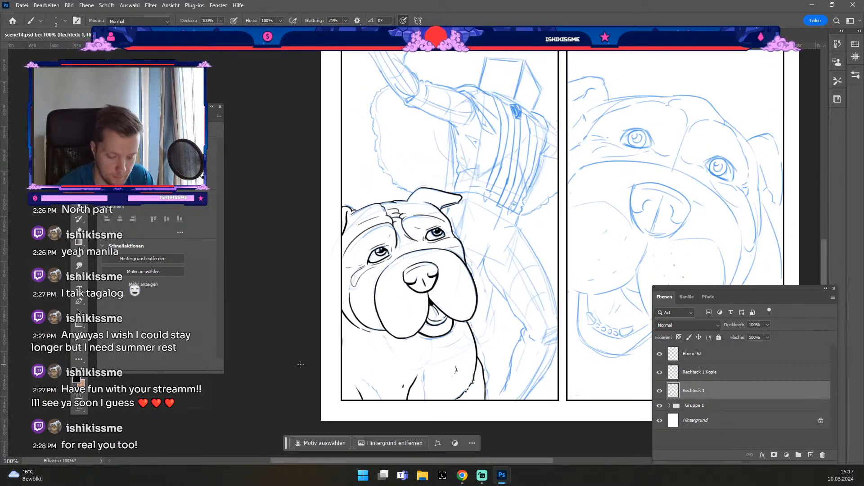
key(ctrl+plus)
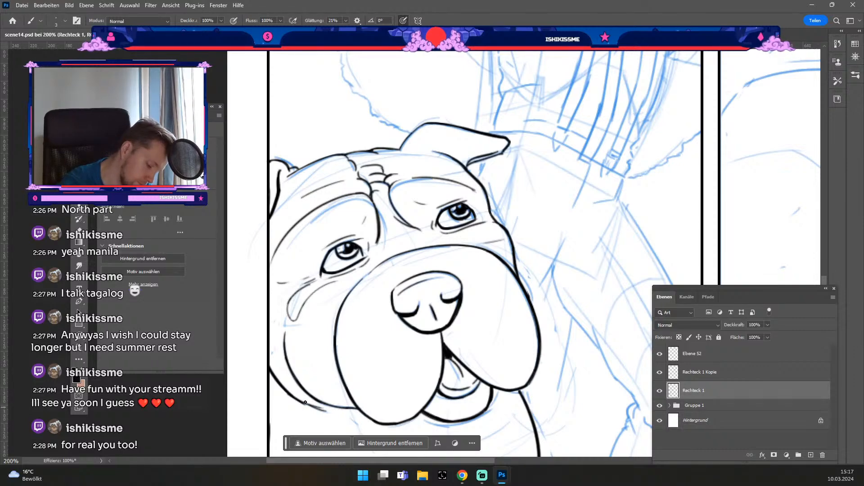
key(ctrl+z)
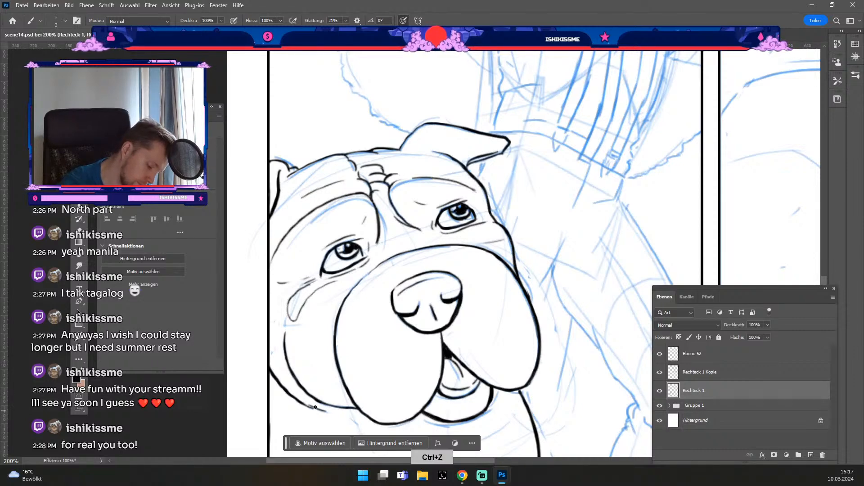
key(e)
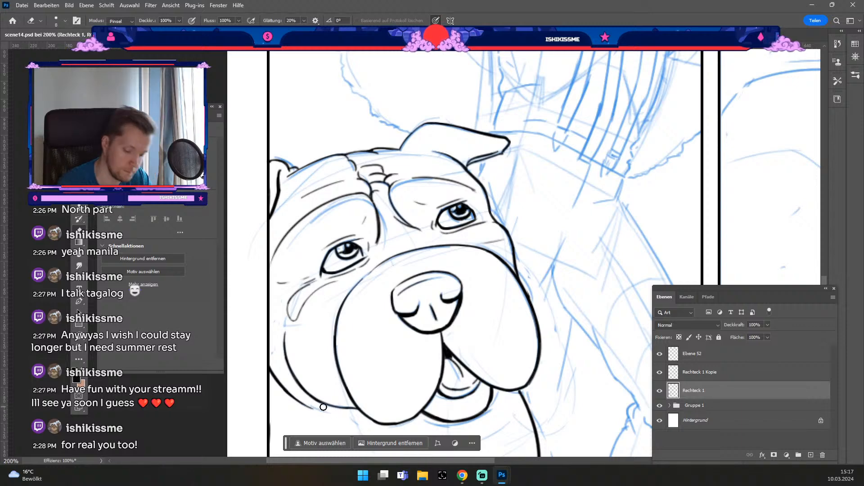
key(b)
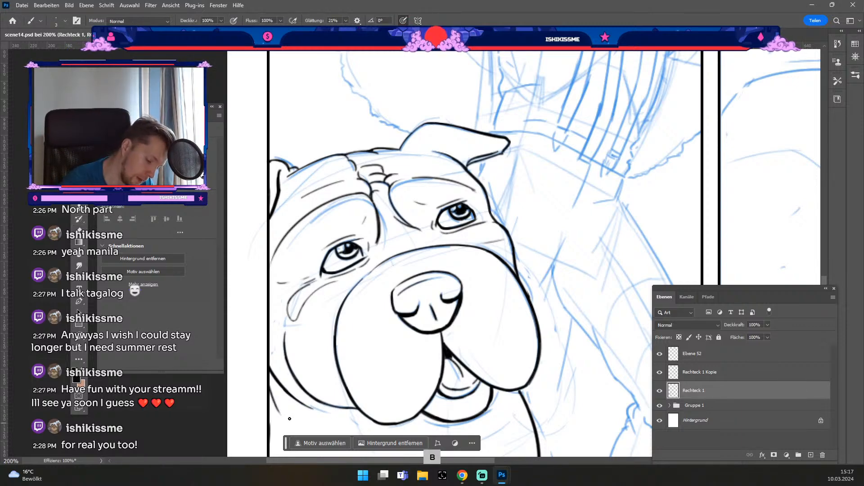
key(ctrl+z)
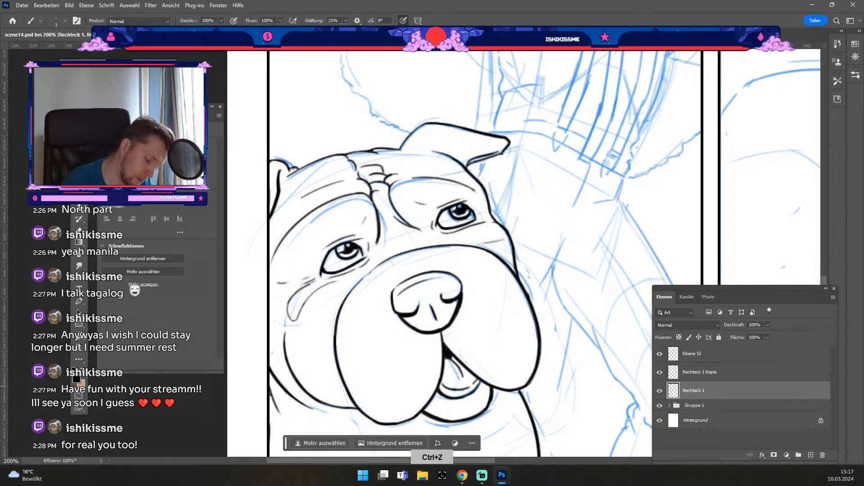
key(space)
drag(442, 292, 488, 185)
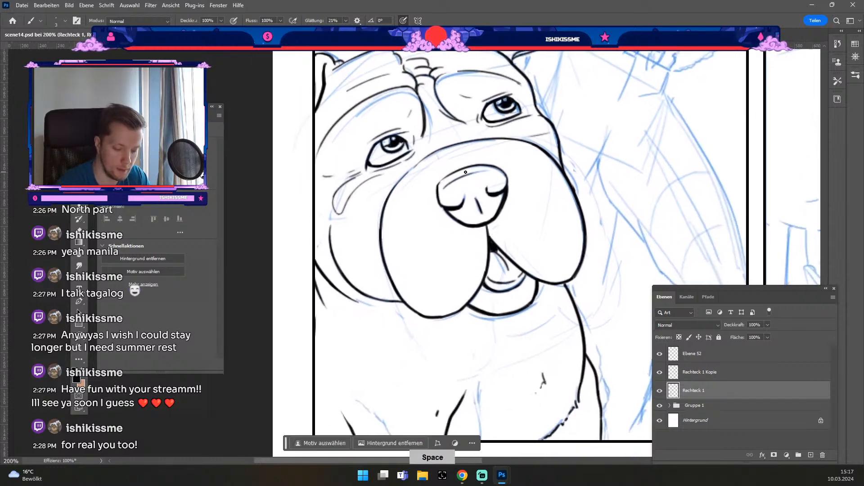
Create a new empty layer between Rechteck 1 and Gruppe 1 for further Brush inking.
key(ctrl+minus)
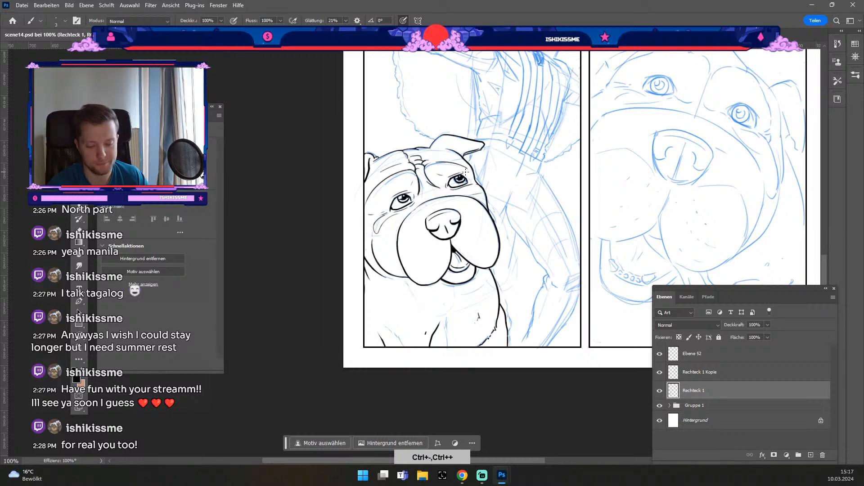
key(space)
drag(465, 172, 419, 298)
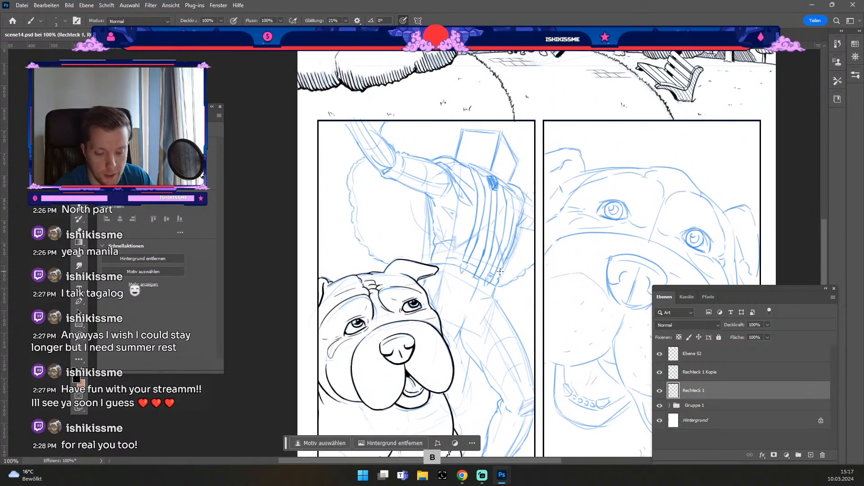
key(b)
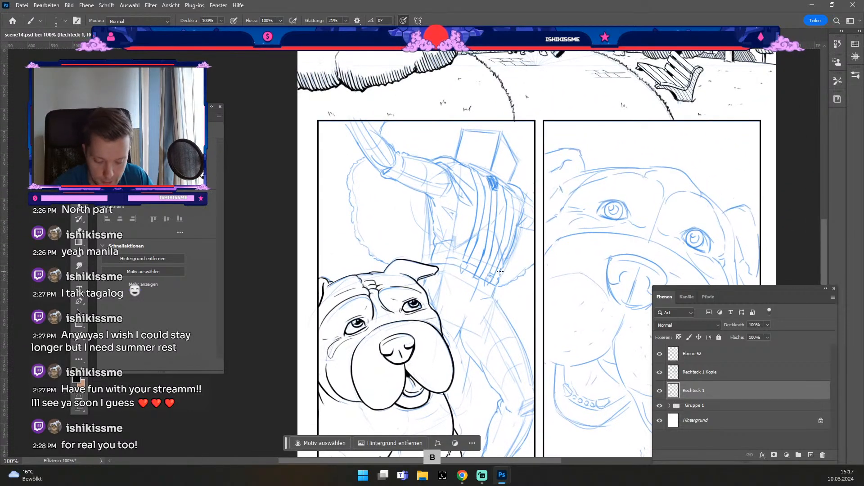
click(769, 412)
key(ctrl+shift+alt+n)
key(b)
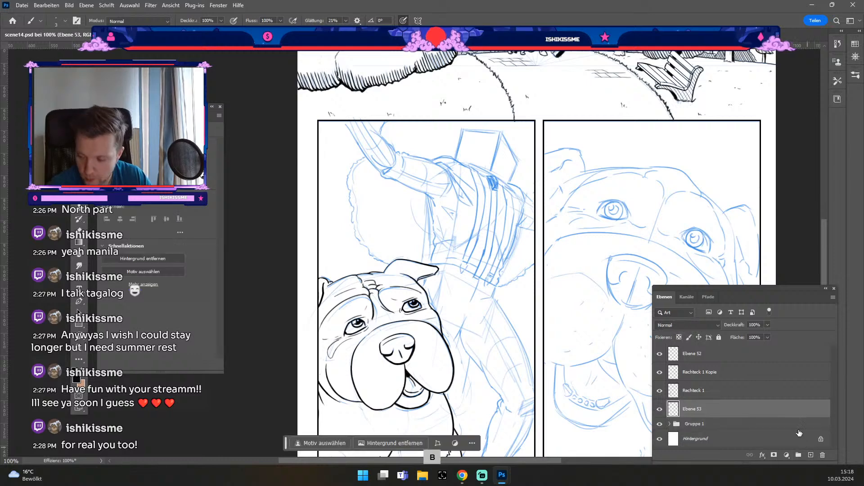
Ink the left edge of the box-shaped form above the striped torso with the Brush, undoing the first stroke.
key(space)
drag(445, 240, 452, 318)
key(b)
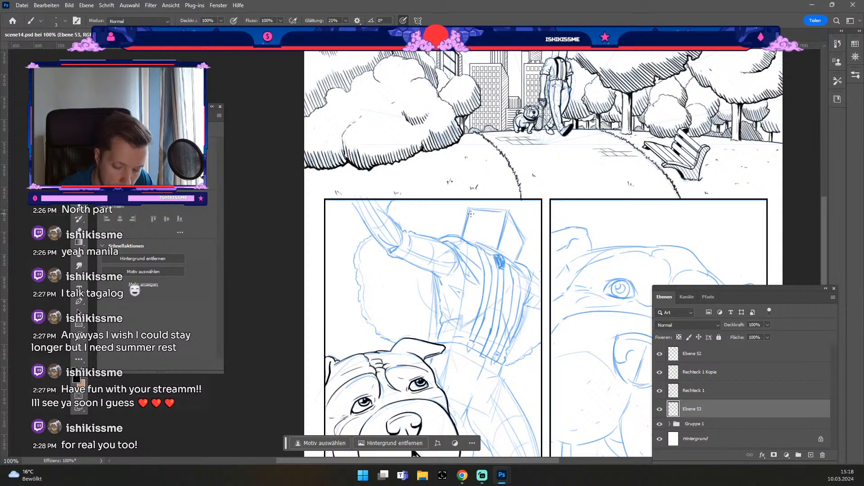
key(ctrl+z)
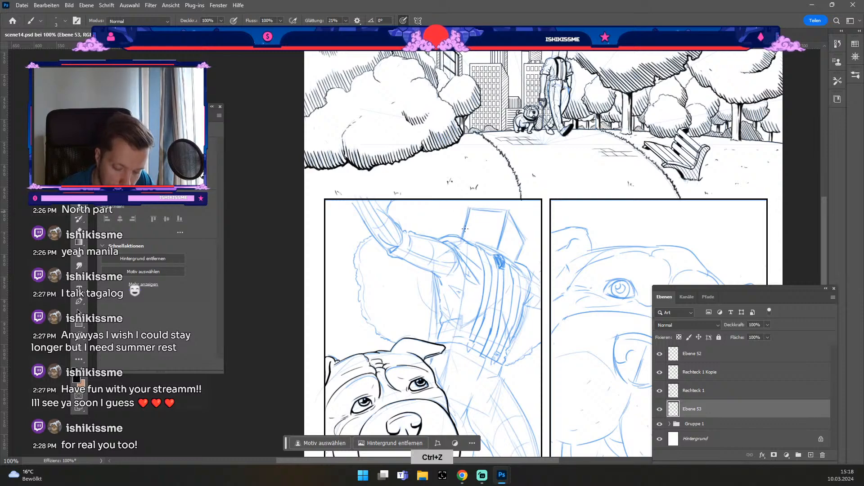
drag(470, 209, 461, 245)
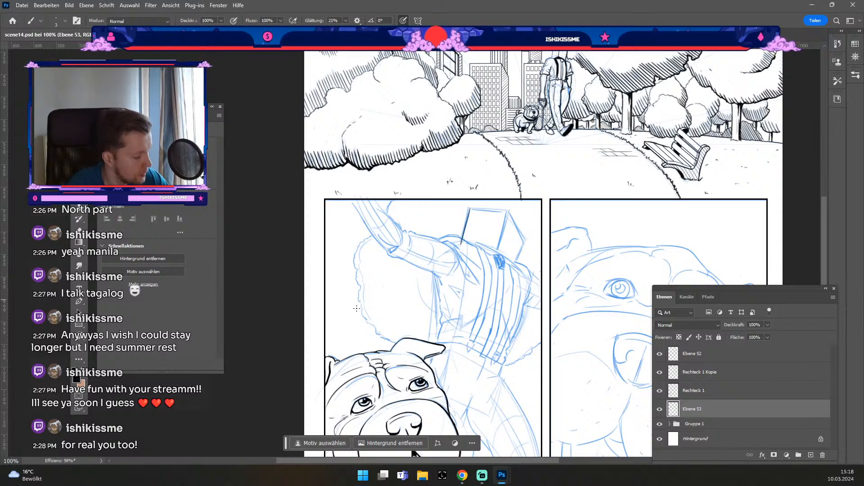
Ink the top edge of the box's front face with the Brush, undoing and redrawing strokes until one follows the sketch.
key(r)
drag(335, 364, 450, 373)
key(b)
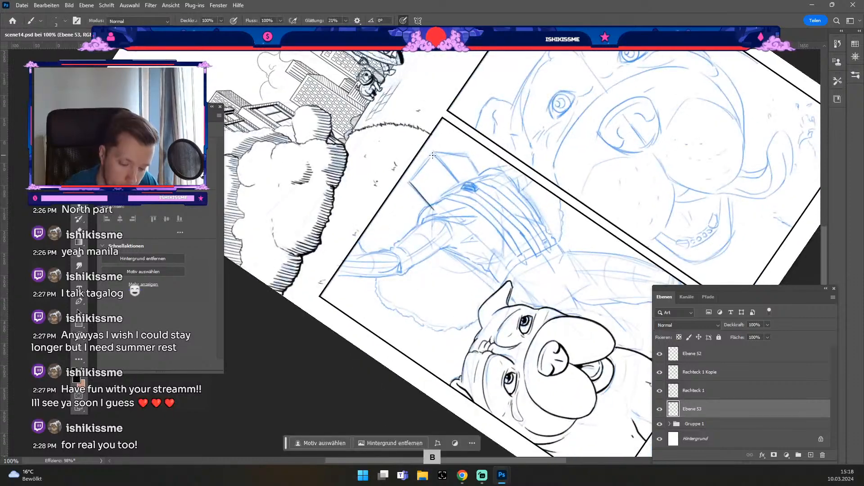
drag(432, 155, 406, 185)
key(ctrl+z)
drag(432, 153, 409, 183)
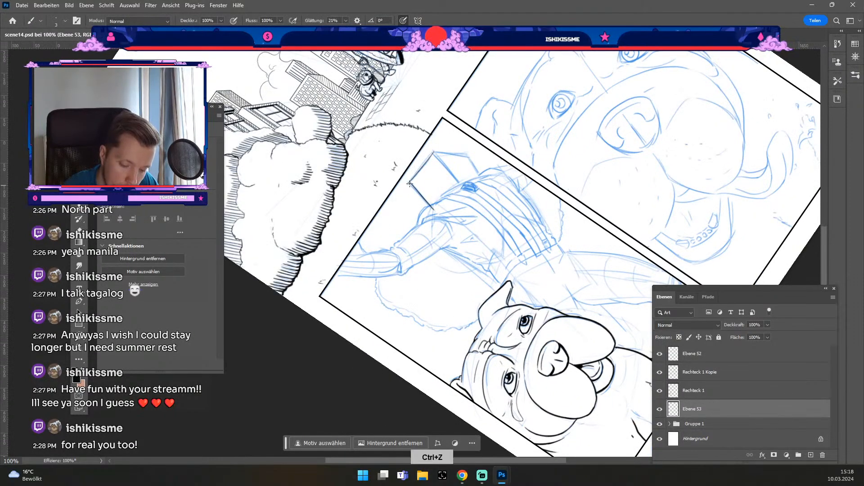
key(ctrl+z)
drag(433, 154, 409, 182)
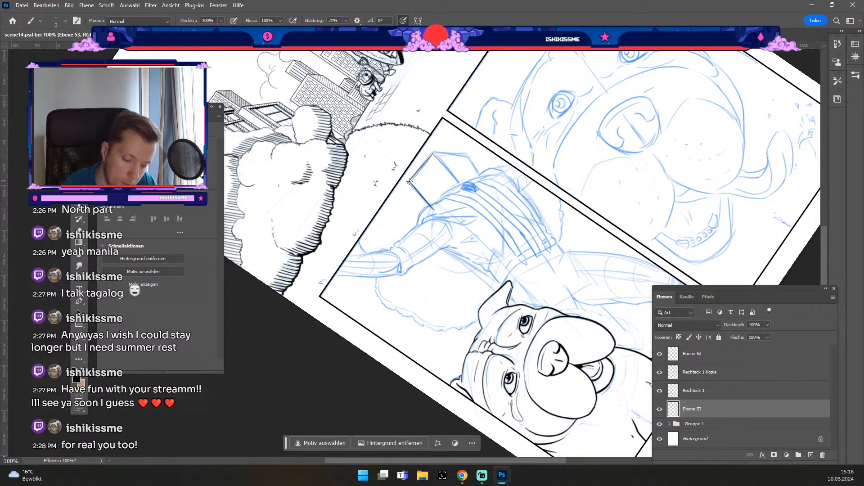
key(e)
key(b)
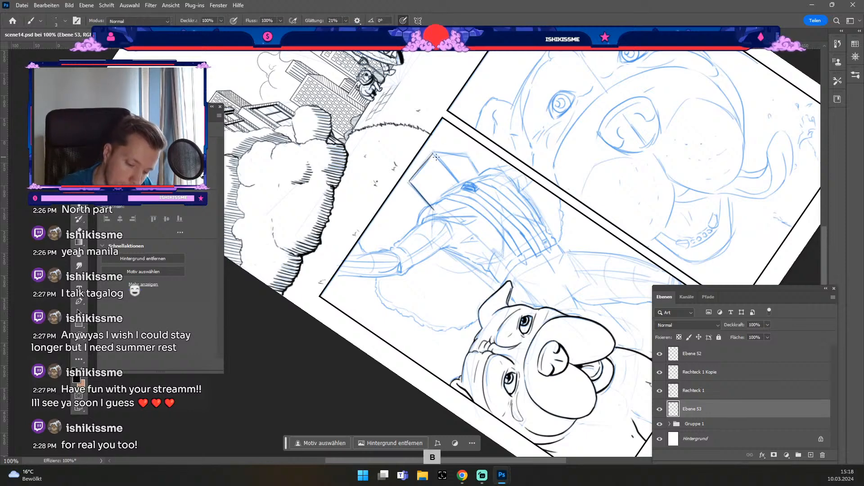
Ink the edge shared by the box's front and side faces, then erase along it to clean up the stroke.
key(ctrl+z)
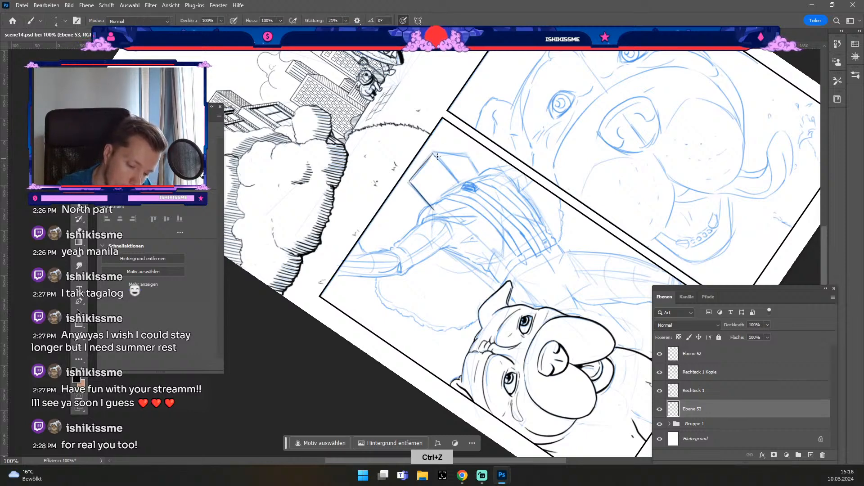
drag(462, 184, 446, 170)
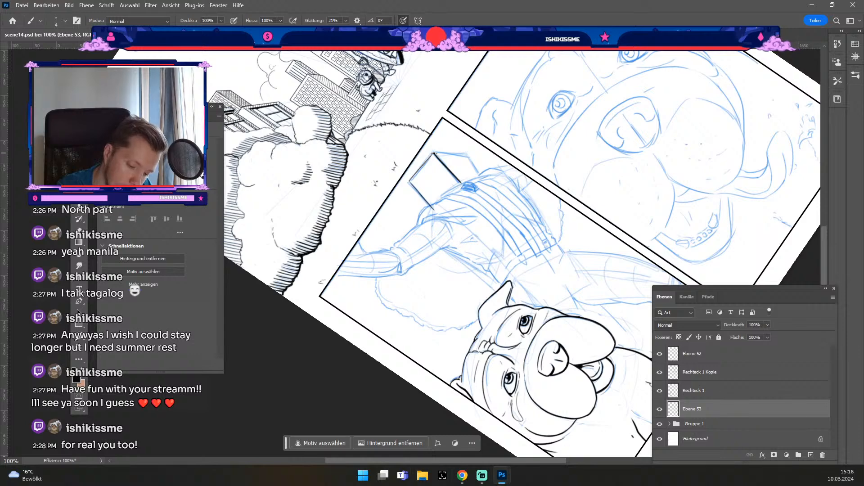
key(e)
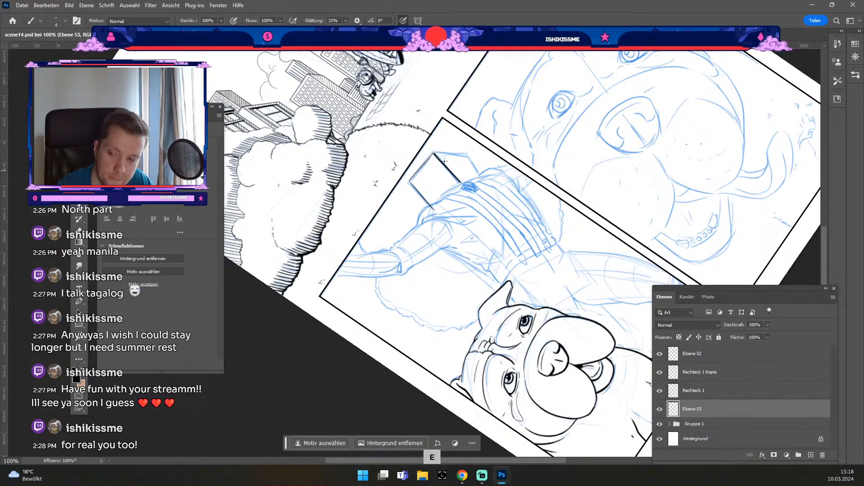
drag(448, 163, 464, 187)
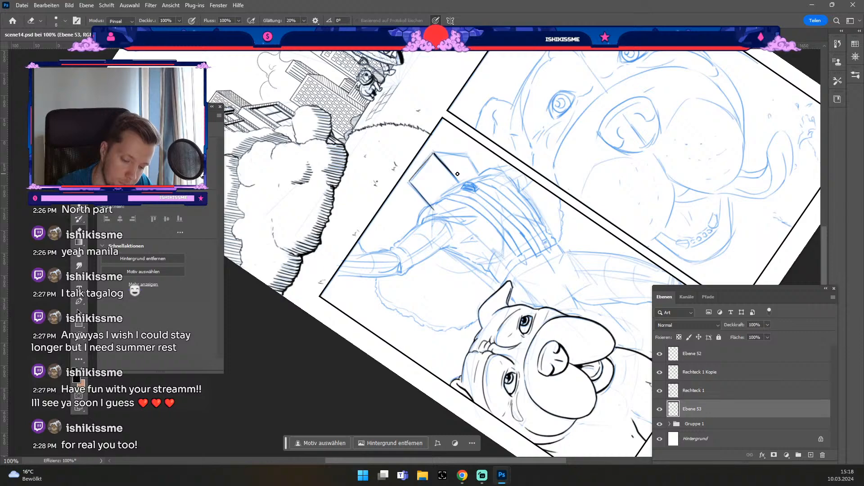
Ink the slanted upper edge of the box's side face with the Brush, undoing misplaced strokes and an unwanted erasure.
key(r)
drag(386, 232, 407, 297)
key(b)
key(ctrl+z)
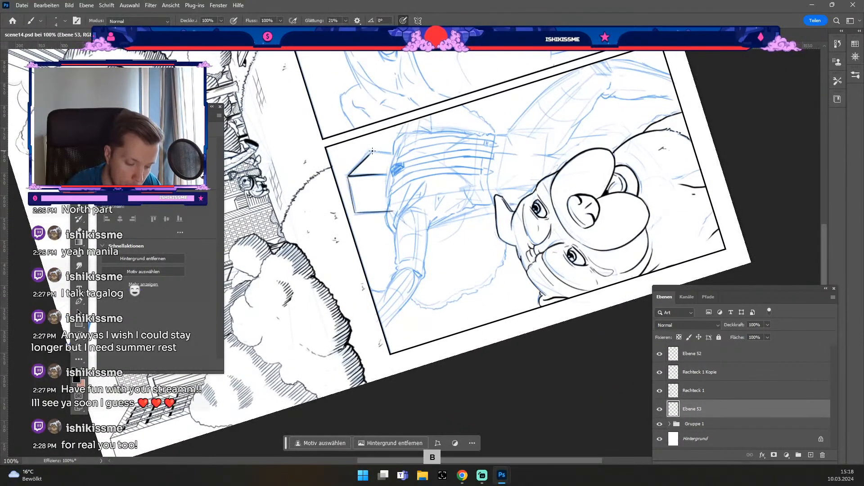
drag(351, 175, 371, 153)
key(ctrl+z)
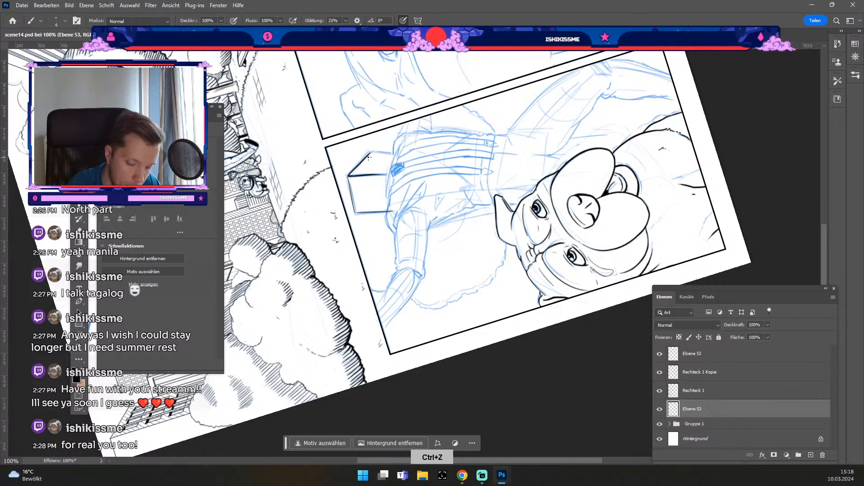
key(ctrl+z)
key(e)
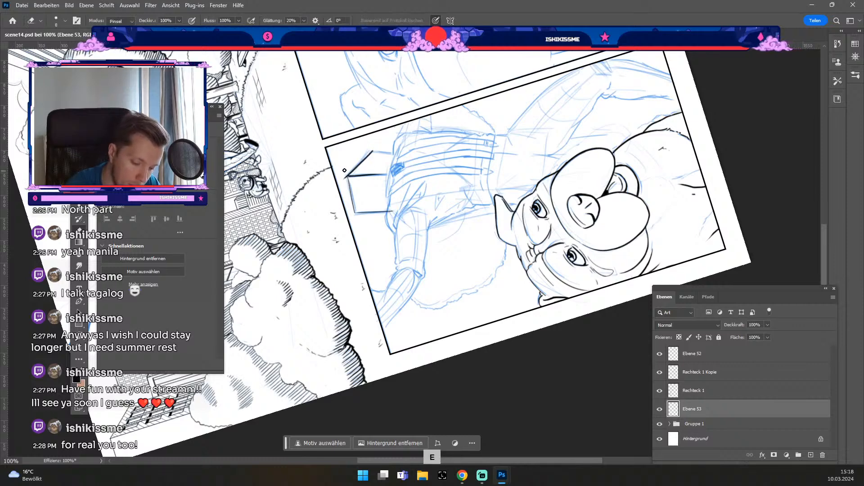
key(ctrl+z)
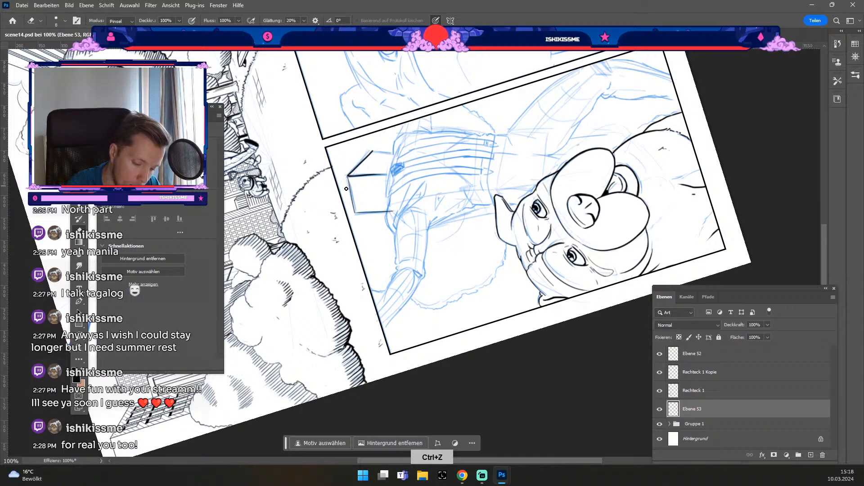
Ink the outer edge of the box's side face down to the torso and trim the left edge's lower end.
key(r)
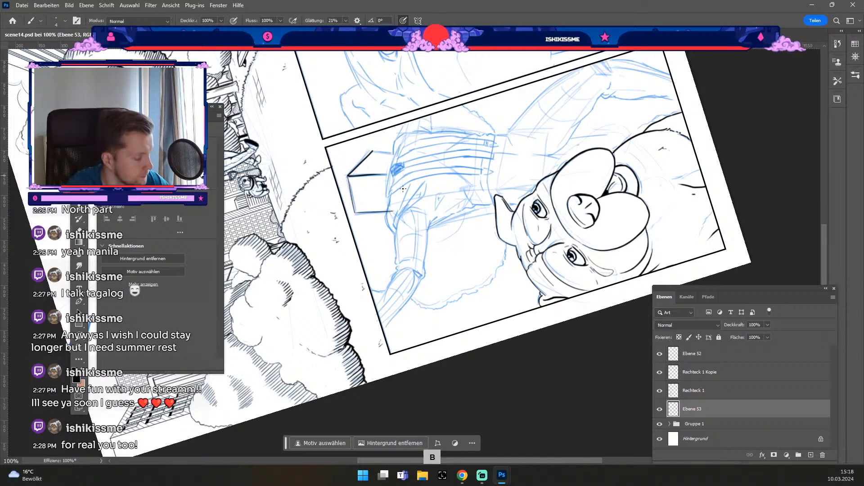
mouse_move(377, 252)
mouse_down()
mouse_move(449, 290)
mouse_move(439, 286)
mouse_up()
key(b)
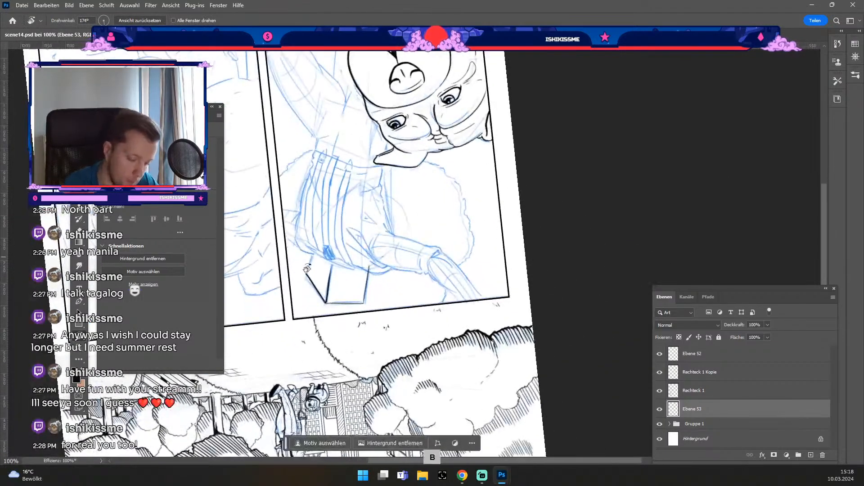
drag(306, 274, 315, 248)
key(ctrl+z)
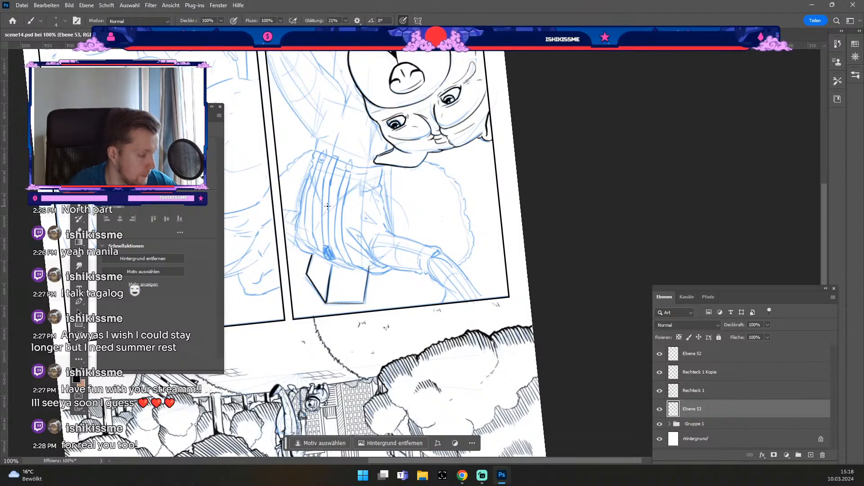
key(Escape)
key(e)
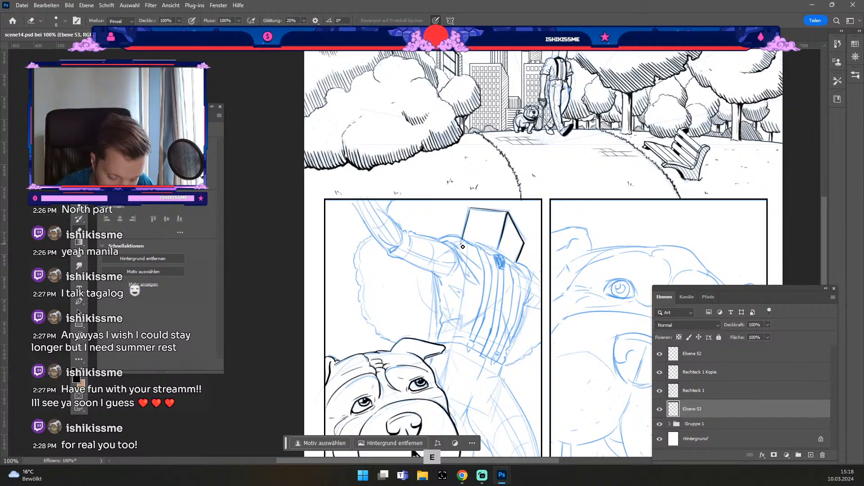
Ink the curved shoulder contour beside the box's base with the Brush, redrawing its descending end toward the striped torso.
key(b)
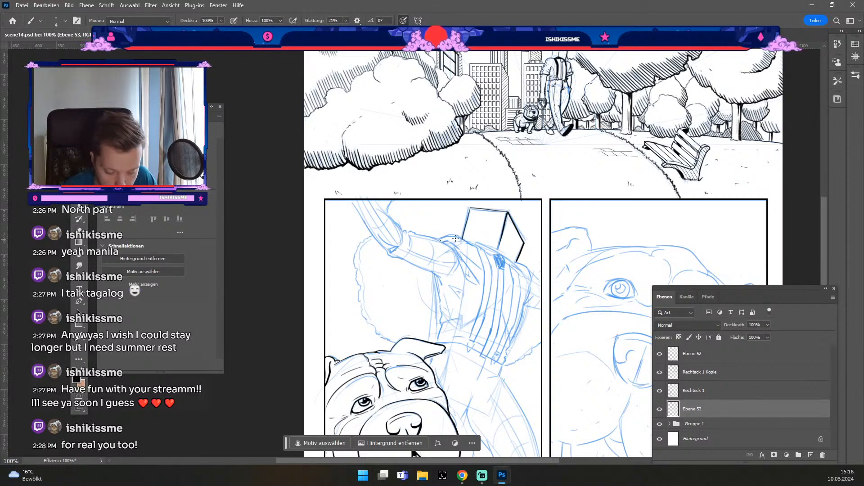
key(ctrl+z)
mouse_move(513, 242)
mouse_down()
mouse_move(529, 186)
mouse_move(531, 224)
mouse_up()
key(ctrl+plus)
key(b)
mouse_move(480, 157)
mouse_down()
mouse_move(520, 155)
mouse_move(479, 158)
mouse_move(510, 175)
mouse_up()
key(ctrl+z)
key(ctrl+z)
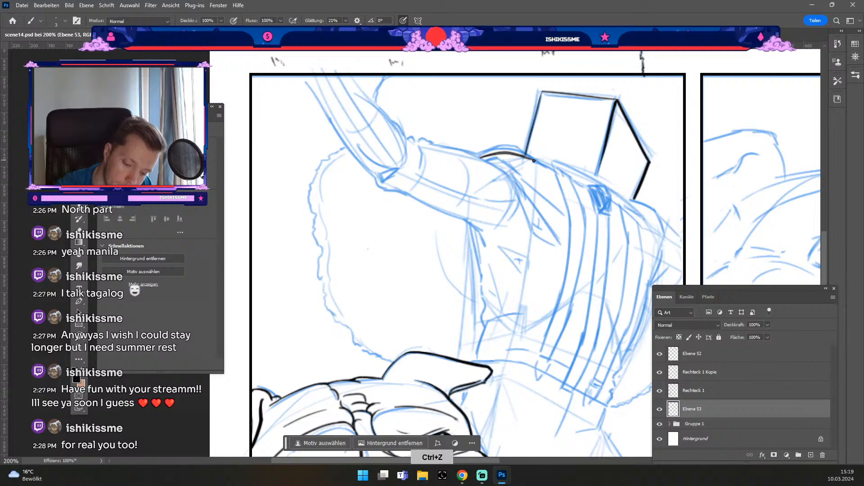
key(e)
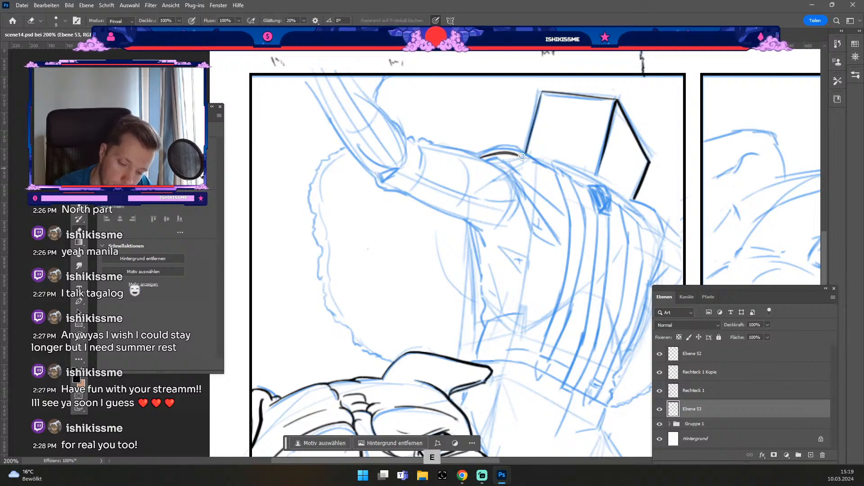
key(b)
drag(533, 171, 519, 156)
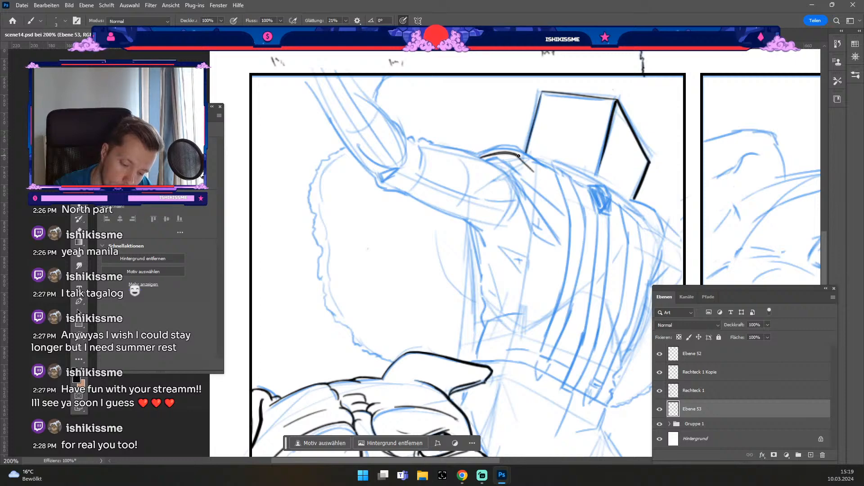
key(ctrl+z)
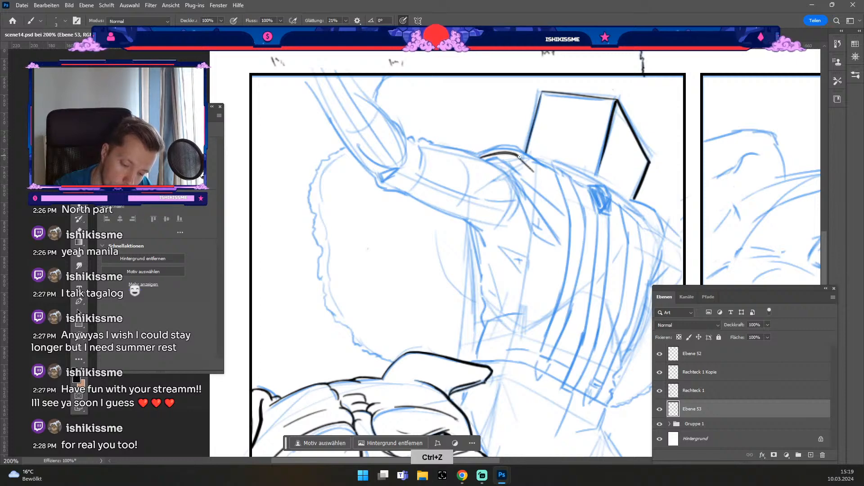
key(ctrl+z)
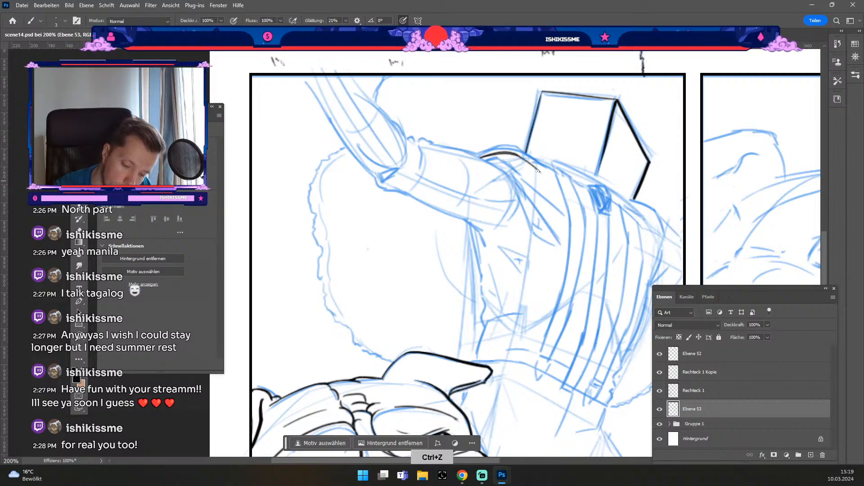
drag(518, 154, 546, 175)
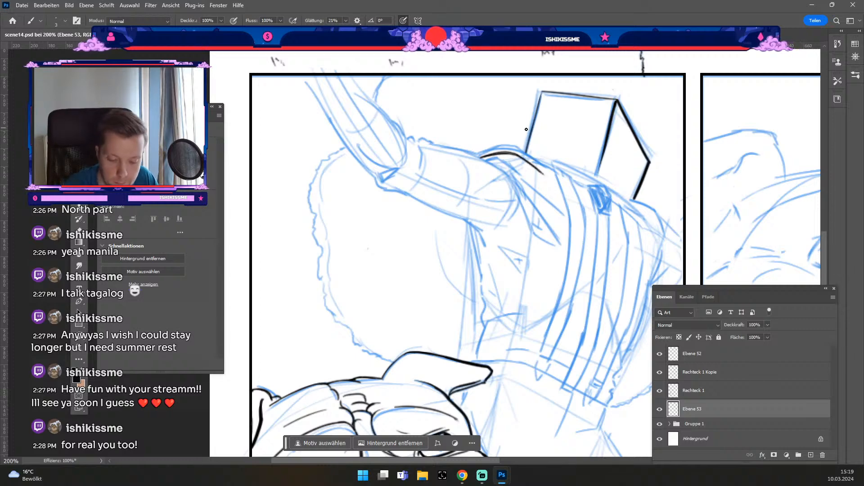
Ink a bold curved line around the top of the raised arm where it meets the shoulder, undoing missed strokes.
drag(475, 155, 516, 180)
key(ctrl+z)
key(ctrl+z)
mouse_move(480, 158)
mouse_down()
mouse_move(514, 180)
mouse_move(520, 203)
mouse_move(506, 221)
mouse_up()
key(ctrl+z)
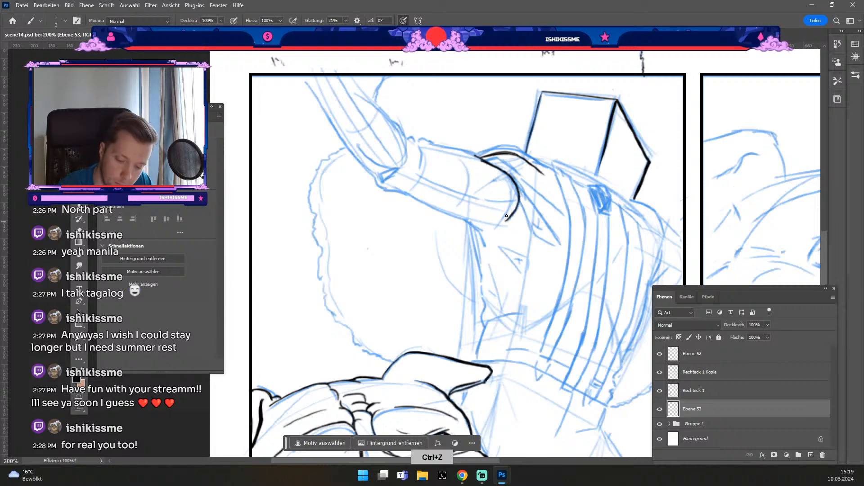
key(e)
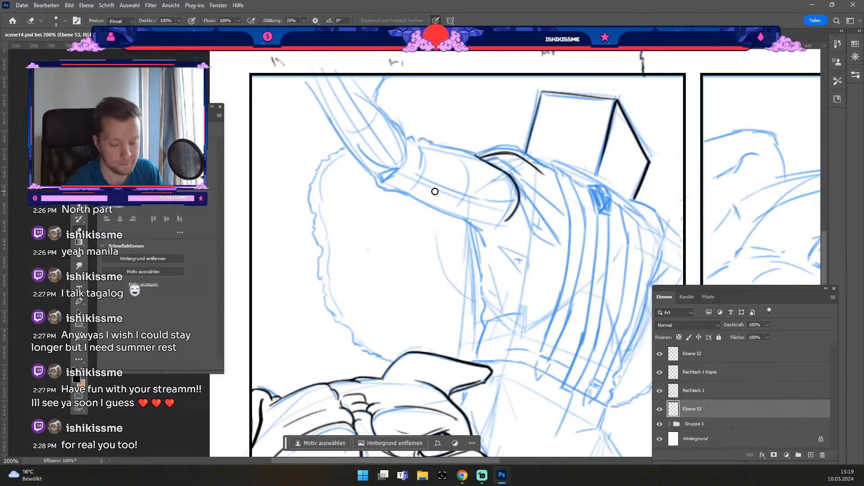
Ink a first stretch of the upper arm's outer outline, then erase it along with the overlapping start of the armhole curve.
key(r)
mouse_move(294, 282)
mouse_down()
mouse_move(343, 316)
mouse_move(417, 303)
mouse_up()
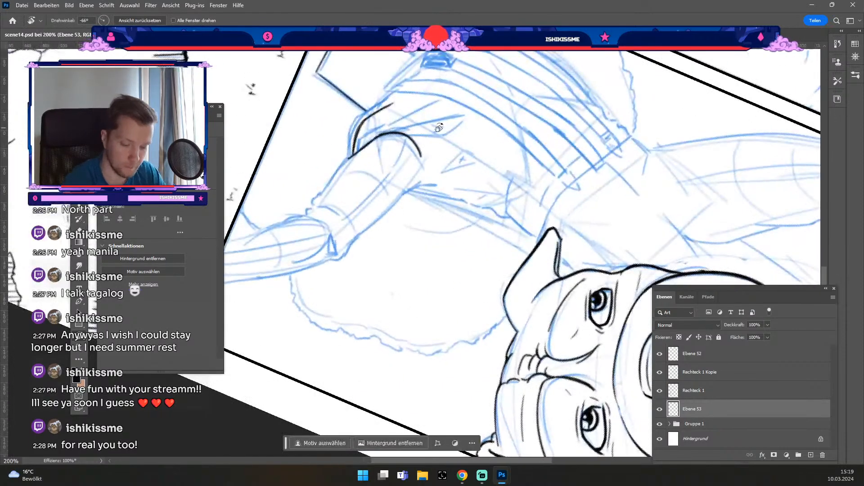
key(b)
key(ctrl+z)
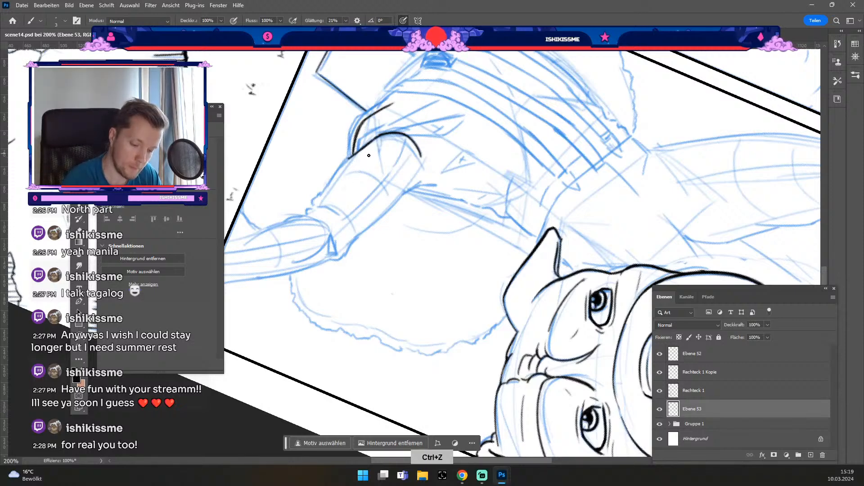
drag(357, 153, 335, 173)
drag(365, 146, 335, 174)
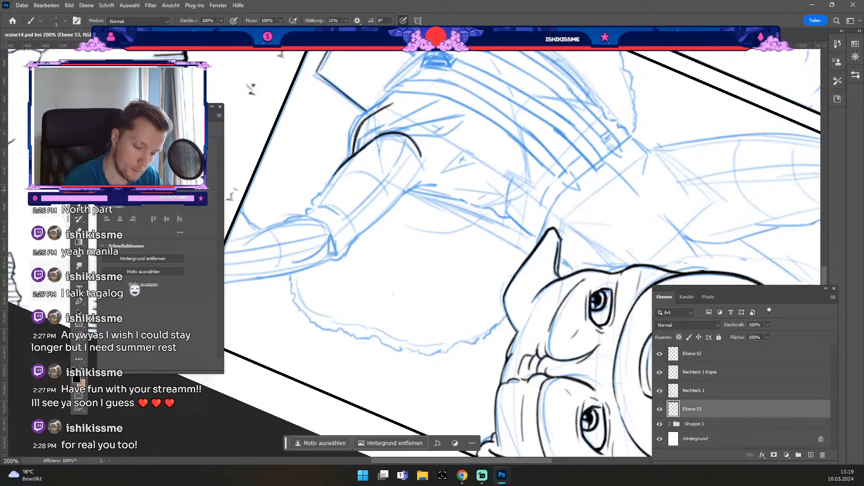
key(e)
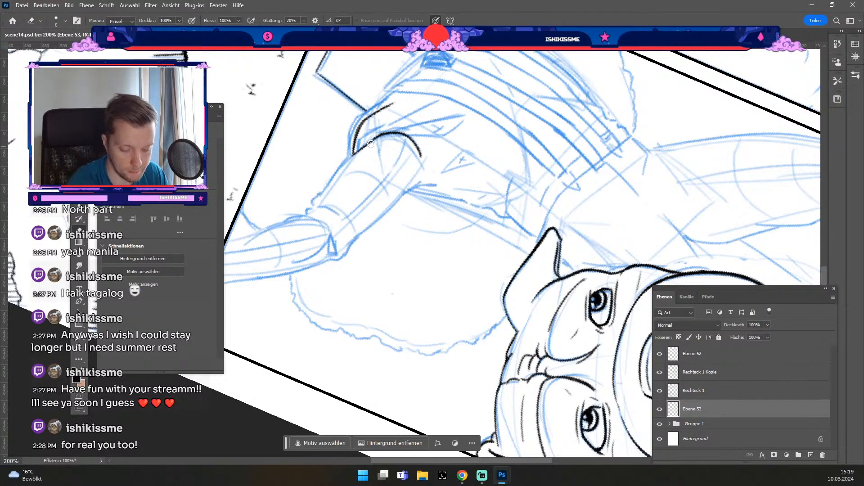
key(b)
key(e)
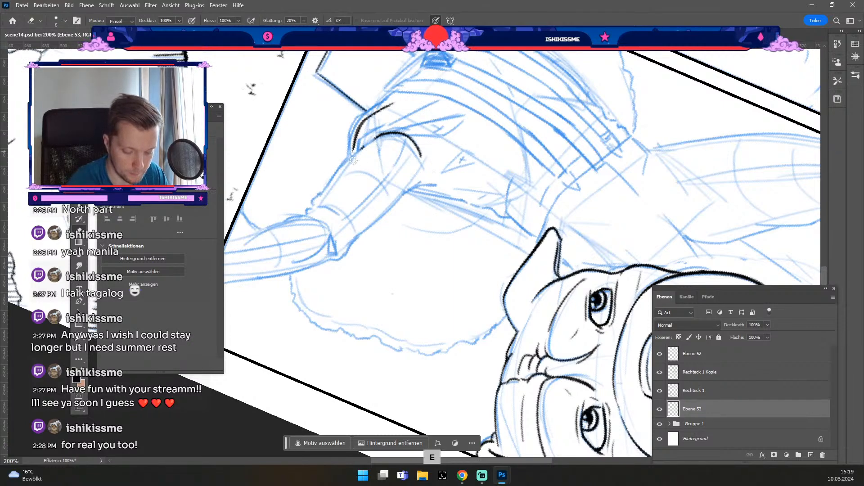
Redraw the upper arm's outer outline from the armhole curve to the elbow with the Brush and join it to the shoulder line.
key(b)
mouse_move(360, 150)
mouse_down()
mouse_move(366, 143)
mouse_move(321, 194)
mouse_up()
key(ctrl+z)
key(ctrl+z)
key(ctrl+z)
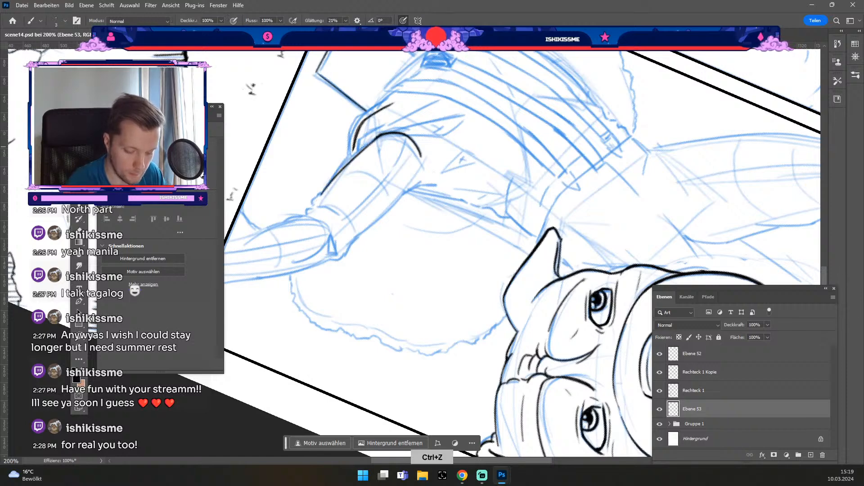
drag(354, 153, 355, 145)
key(ctrl+z)
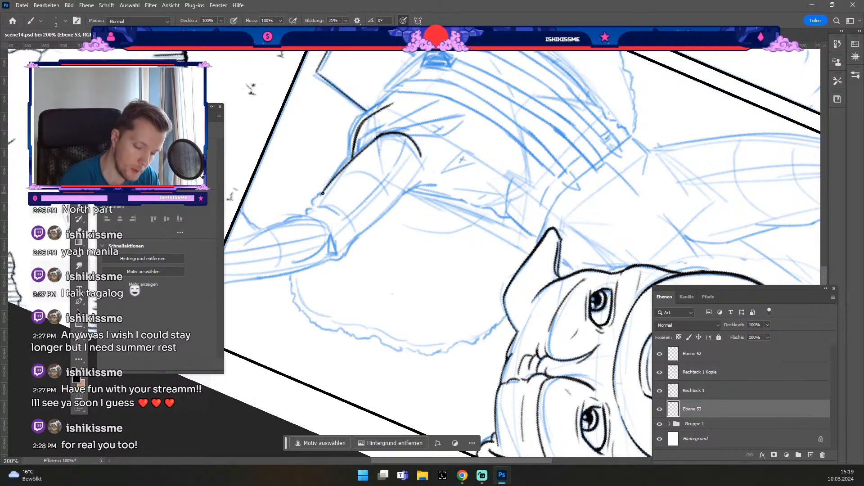
Ink the small sleeve folds on the outer side of the raised arm's elbow with the Brush, undoing missed strokes.
key(ctrl+z)
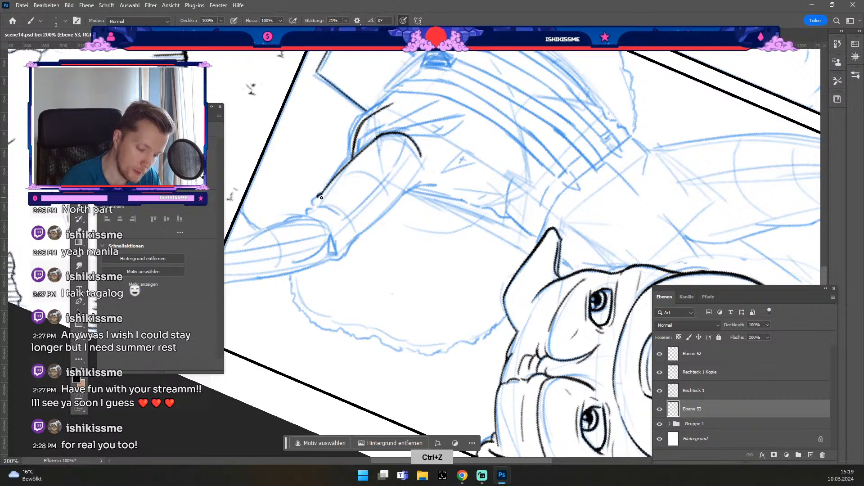
mouse_move(313, 206)
mouse_down()
mouse_move(338, 197)
mouse_move(355, 220)
mouse_move(342, 196)
mouse_up()
key(ctrl+z)
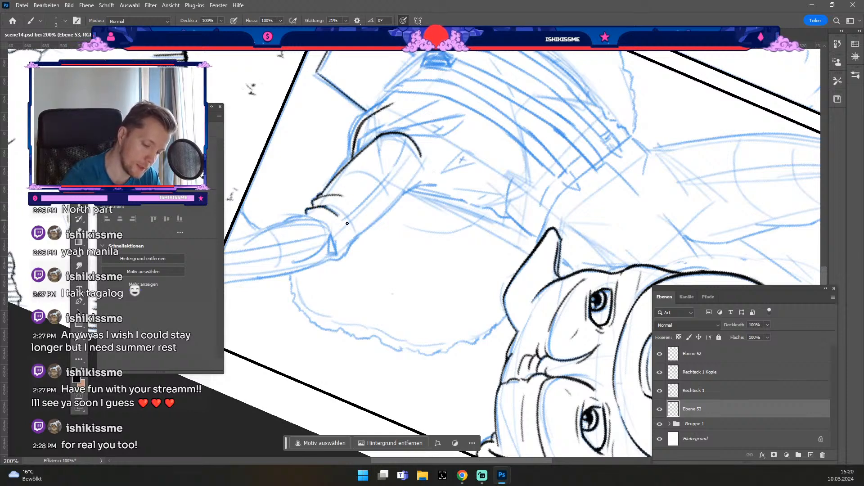
key(ctrl+z)
key(e)
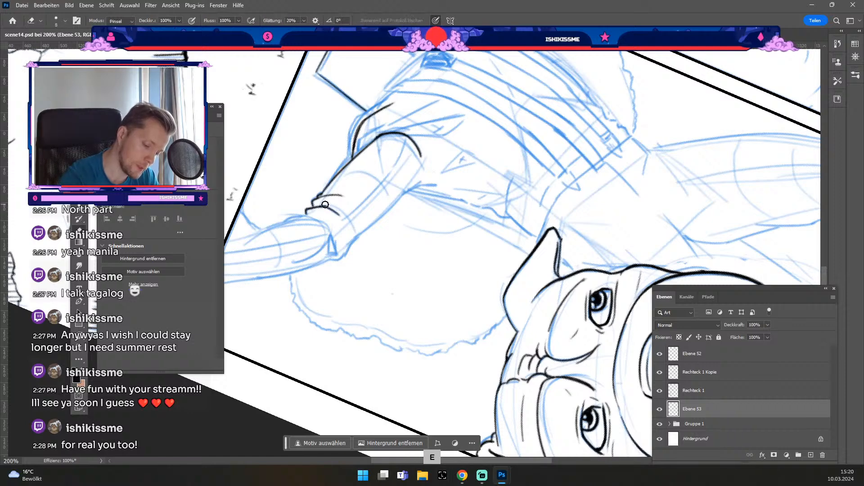
key(ctrl+z)
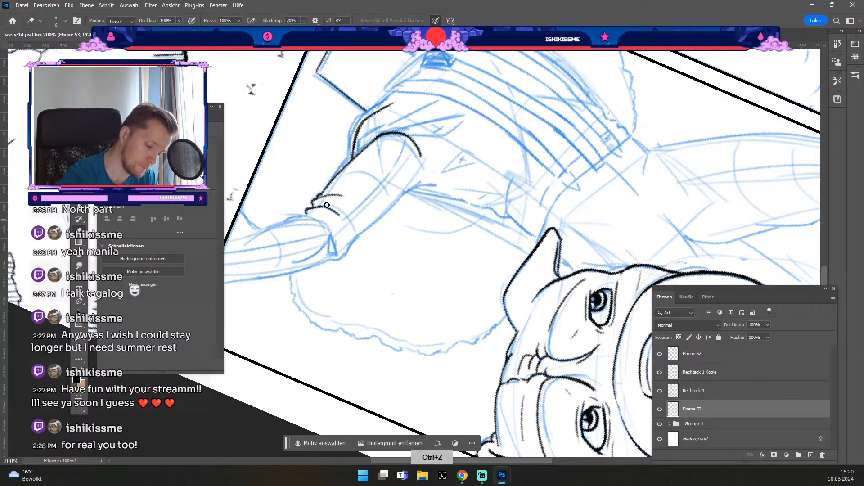
key(b)
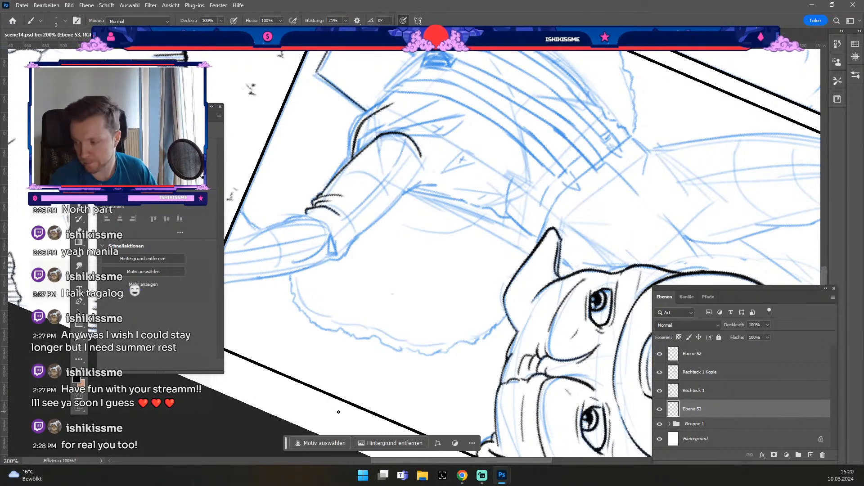
Ink the short hooked contour and small crease at the elbow's inner corner where the forearm meets the sleeve.
key(Escape)
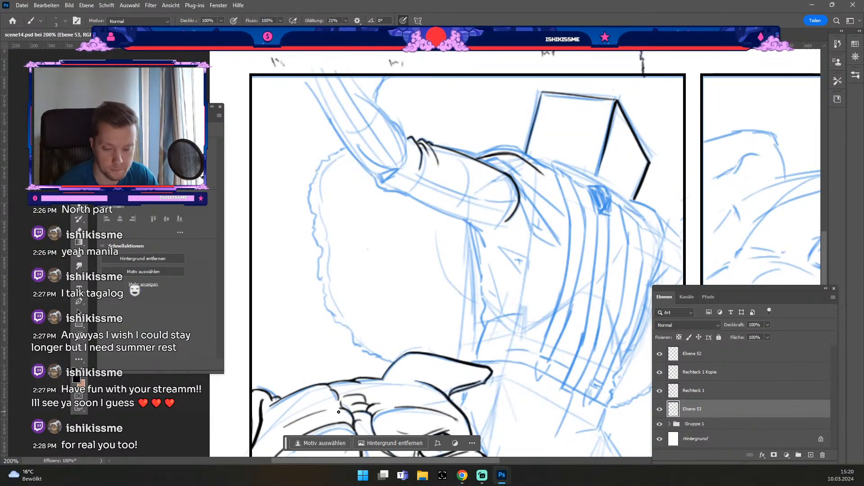
key(b)
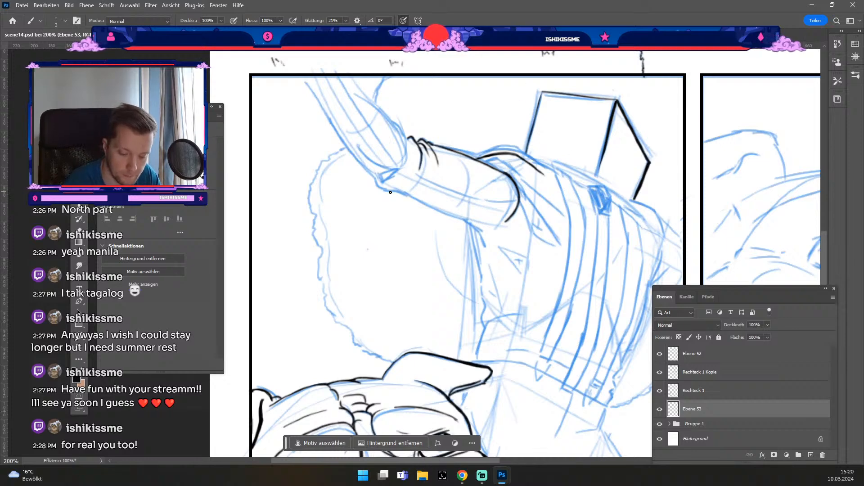
drag(390, 192, 391, 195)
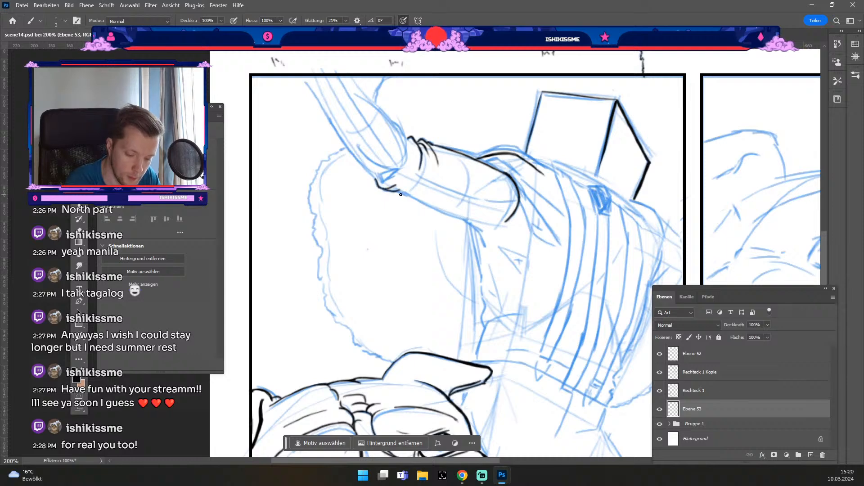
key(e)
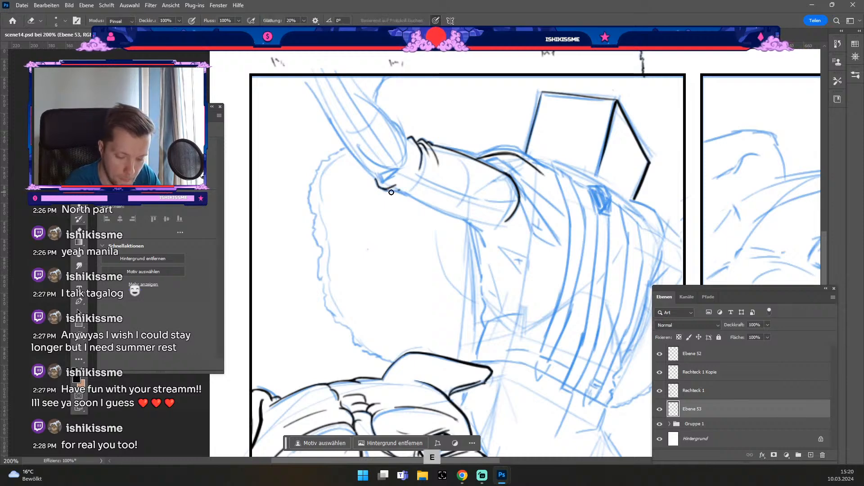
key(b)
mouse_move(402, 191)
mouse_down()
mouse_move(391, 190)
mouse_move(407, 182)
mouse_up()
key(ctrl+z)
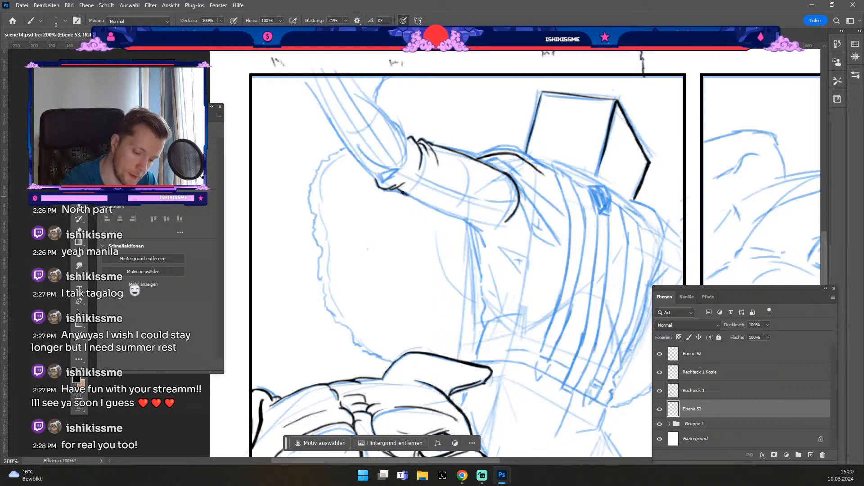
key(ctrl+z)
Ink the upper arm's underside from the elbow to the armpit and add a thin fold line running parallel inside it.
drag(397, 189, 434, 209)
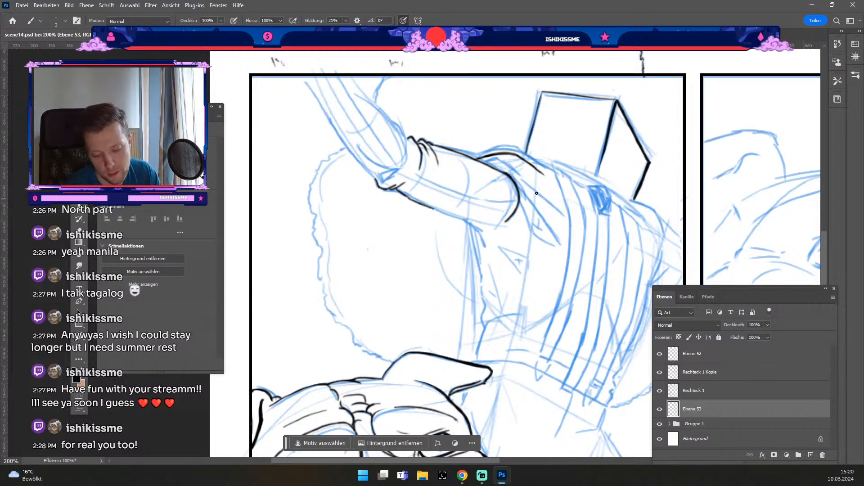
drag(431, 197, 501, 220)
key(ctrl+z)
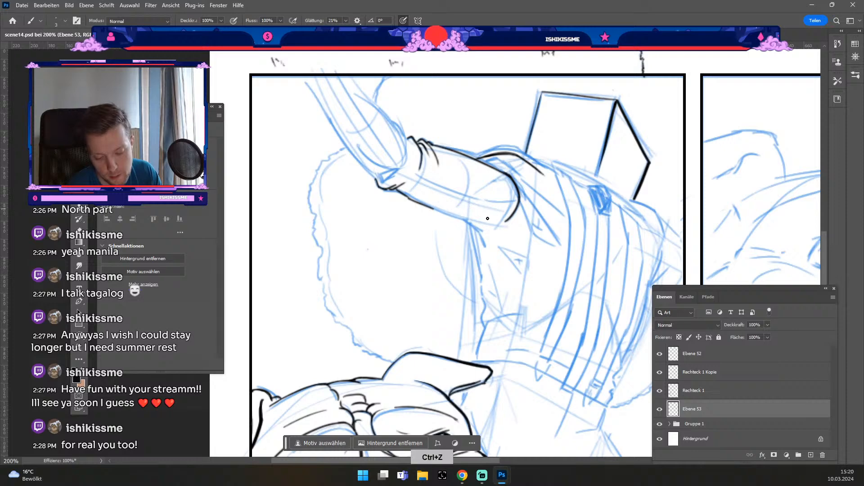
drag(435, 199, 484, 217)
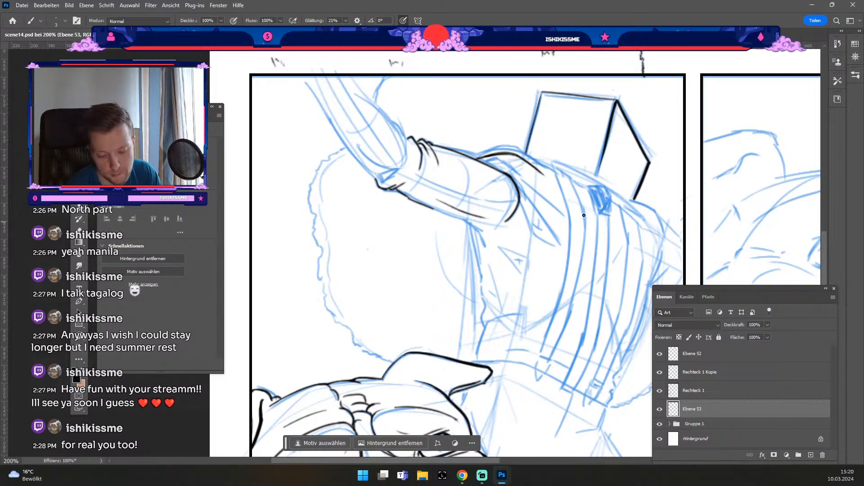
key(ctrl+z)
drag(433, 199, 466, 210)
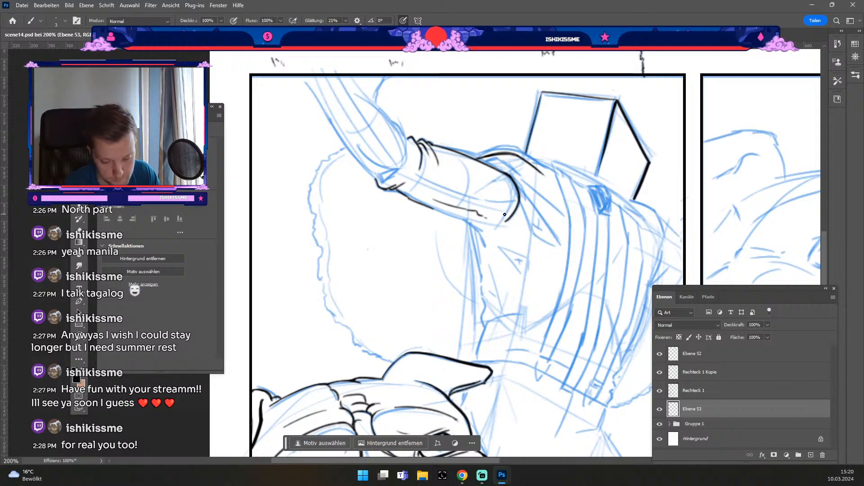
drag(431, 210, 482, 227)
key(ctrl+z)
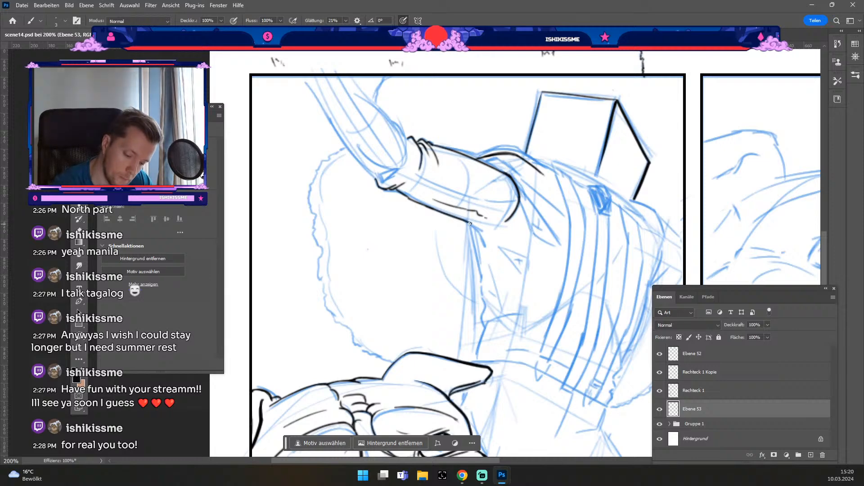
key(ctrl+z)
Ink a short curved line continuing from the armpit down into the torso.
mouse_move(468, 221)
mouse_down()
mouse_move(488, 243)
mouse_move(501, 224)
mouse_move(485, 243)
mouse_up()
key(ctrl+z)
key(ctrl+z)
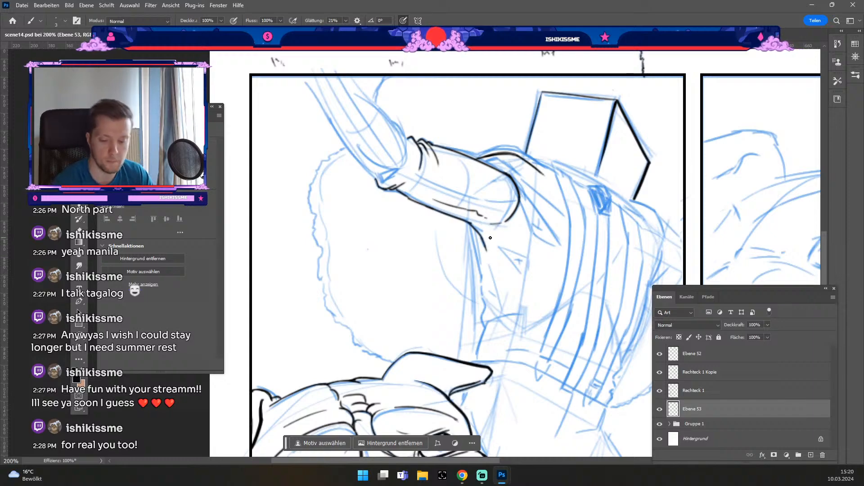
key(ctrl+minus)
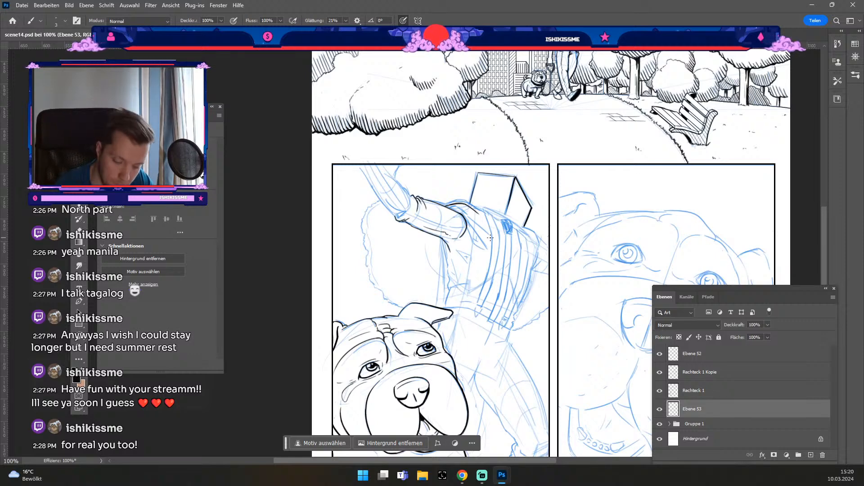
key(ctrl+plus)
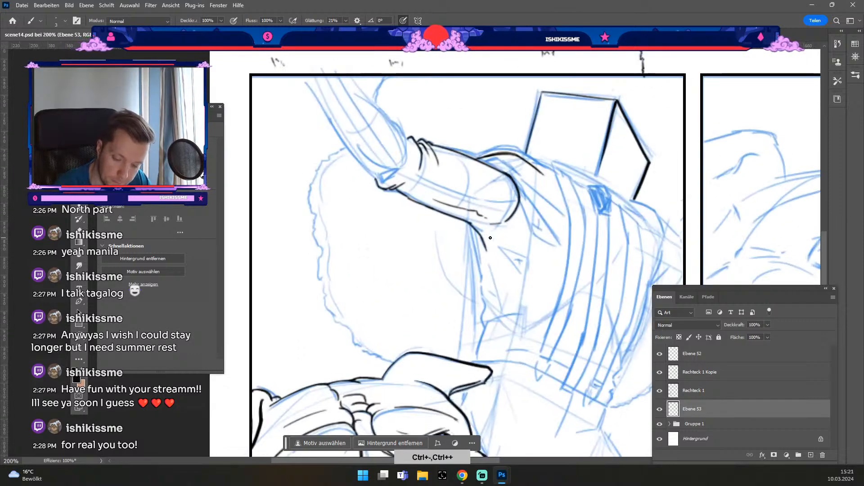
Ink two shirt fold lines running from the armhole down the torso and close them in a pointed tip.
drag(518, 181, 557, 239)
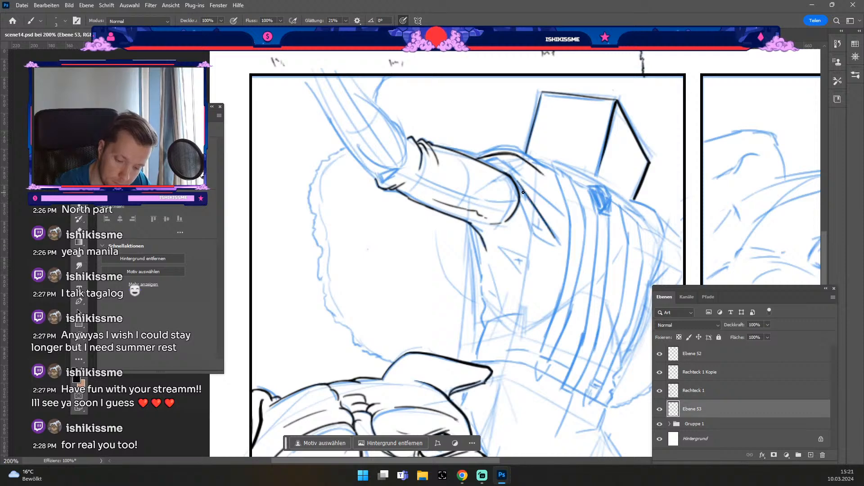
drag(516, 185, 532, 228)
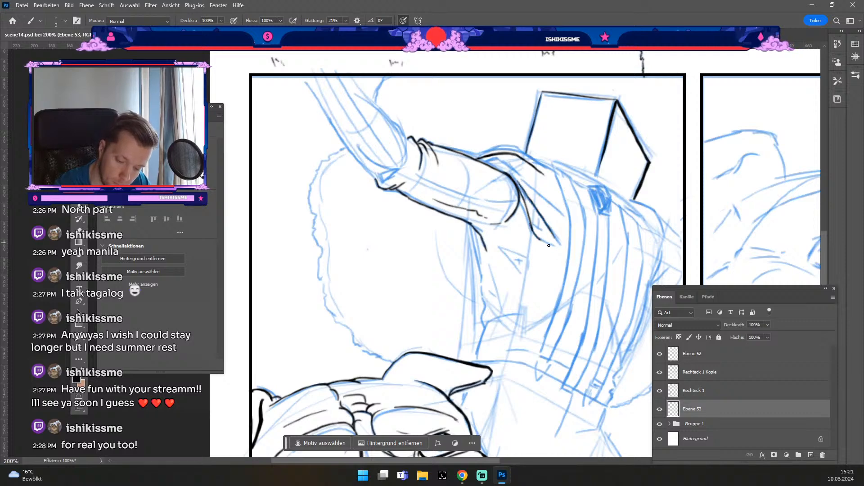
key(ctrl+z)
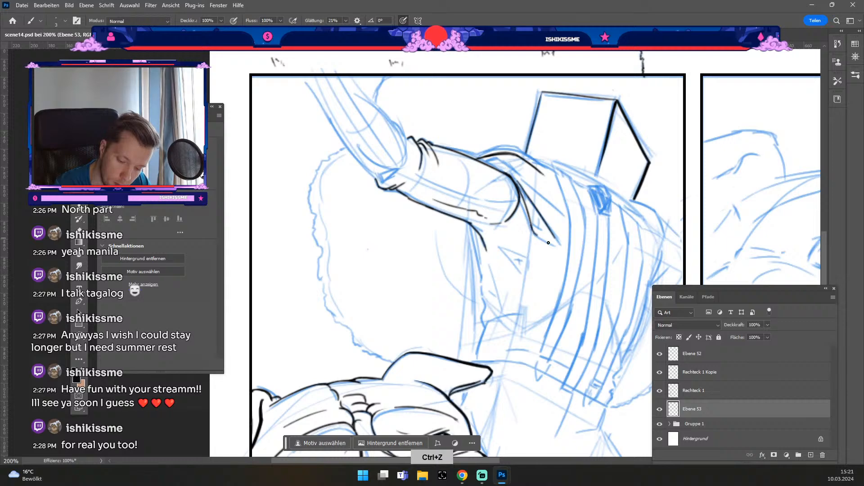
drag(534, 232, 562, 249)
key(ctrl+z)
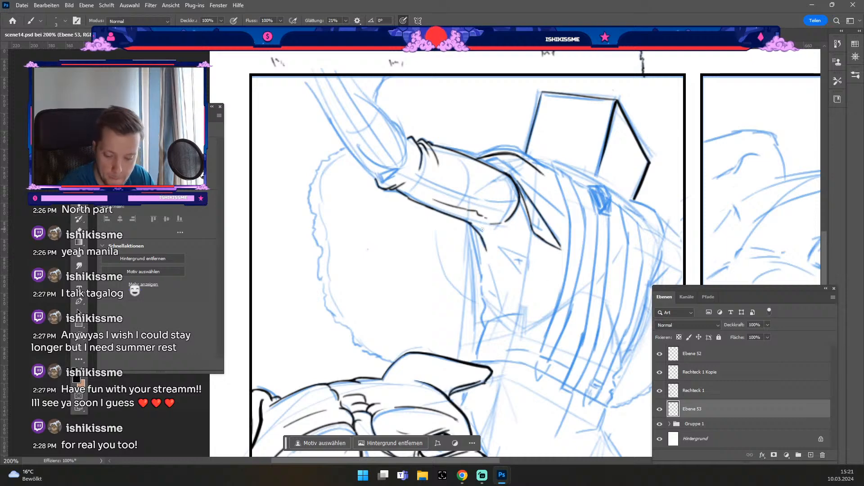
Ink thin crease lines between the armpit and the pointed fold tip on the torso, undoing missed strokes.
drag(501, 227, 540, 243)
key(ctrl+z)
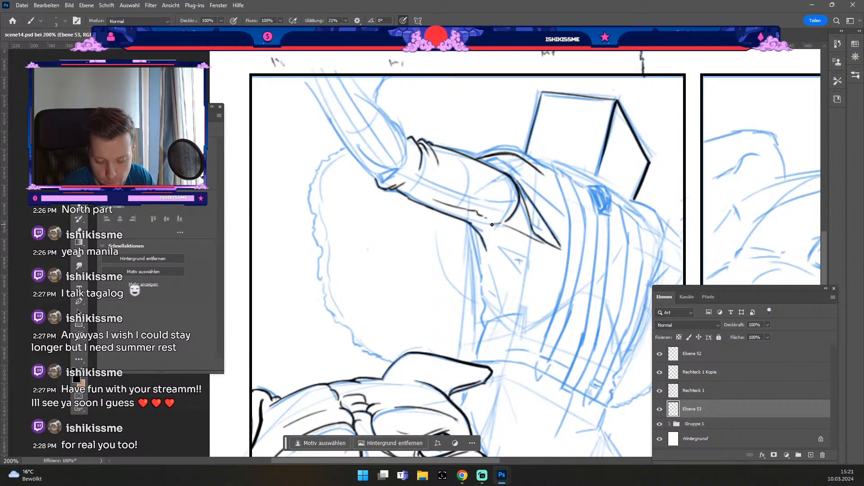
drag(484, 227, 558, 249)
key(ctrl+z)
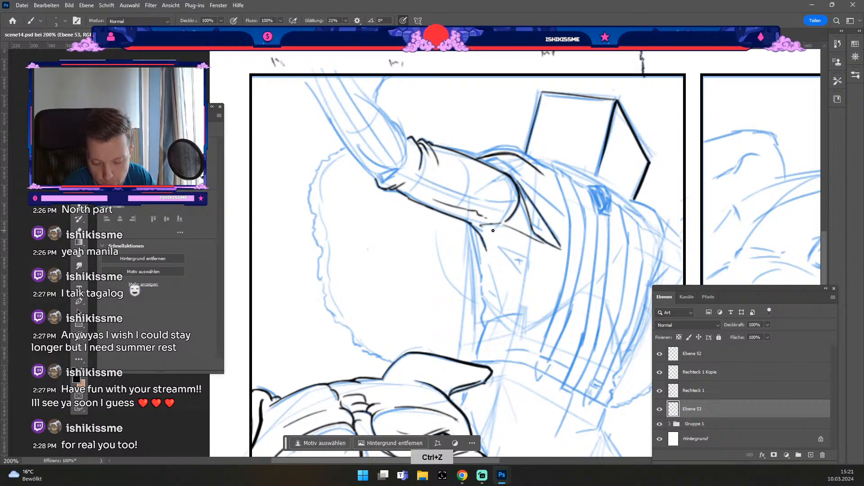
drag(490, 229, 560, 248)
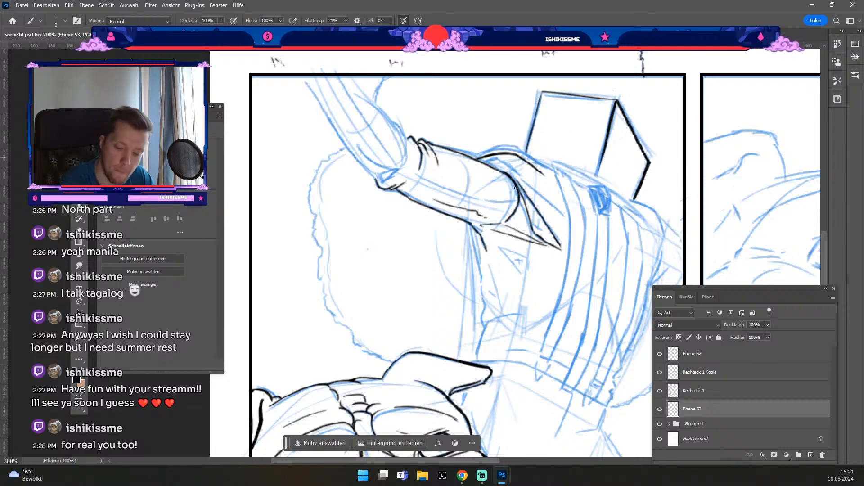
key(ctrl+z)
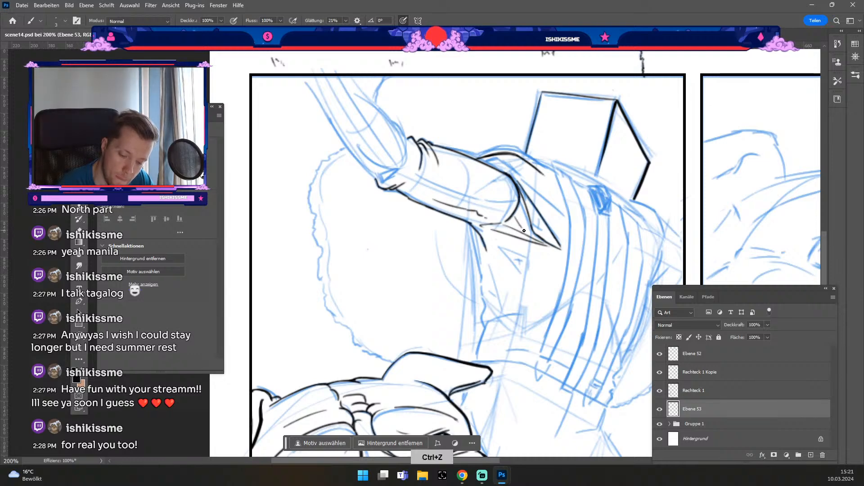
mouse_move(502, 246)
mouse_down()
mouse_move(537, 269)
mouse_move(506, 249)
mouse_up()
key(ctrl+z)
key(ctrl+z)
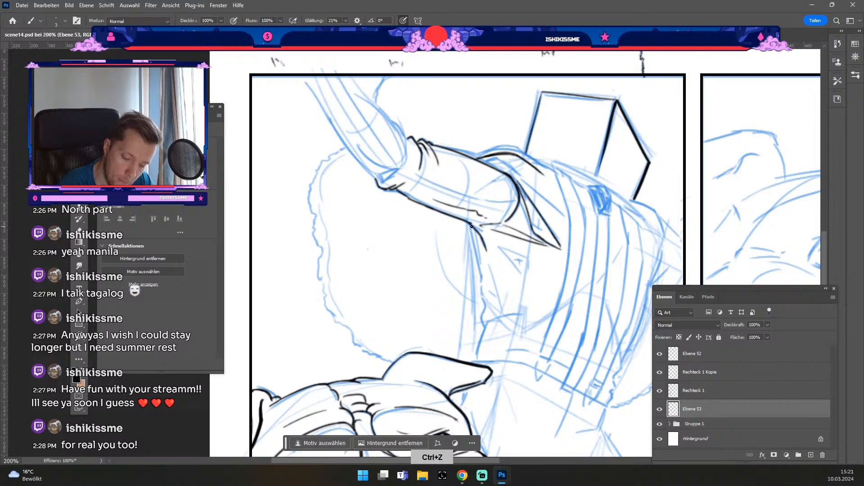
drag(472, 226, 480, 261)
key(ctrl+z)
drag(471, 225, 483, 269)
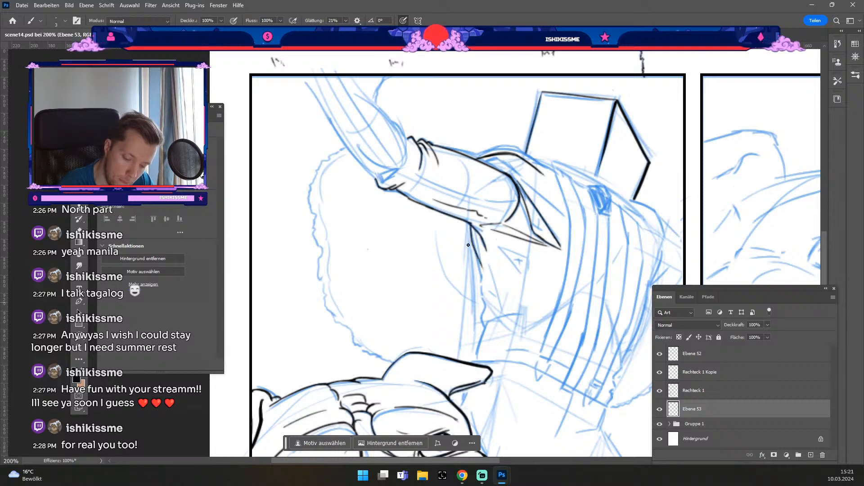
key(ctrl+z)
drag(471, 225, 482, 274)
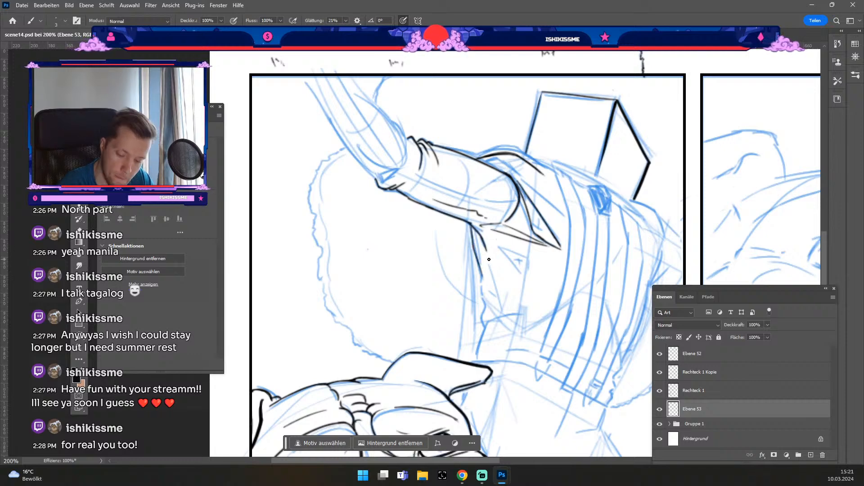
key(ctrl+z)
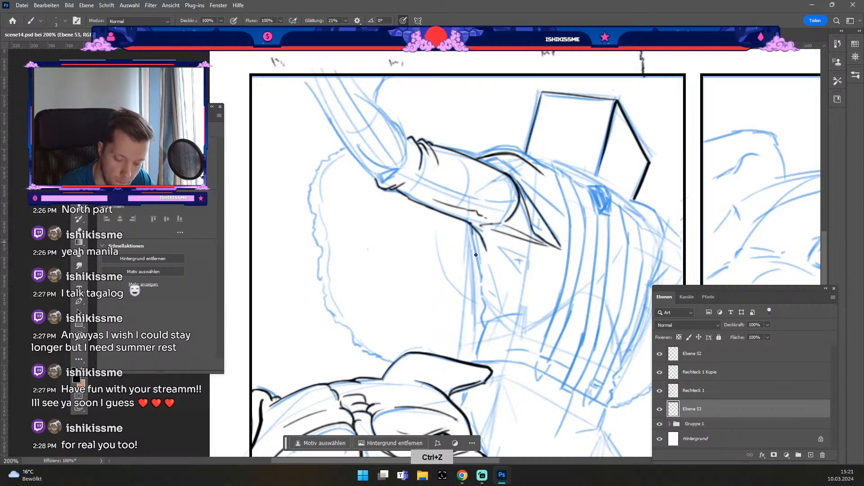
drag(478, 265, 482, 284)
key(ctrl+z)
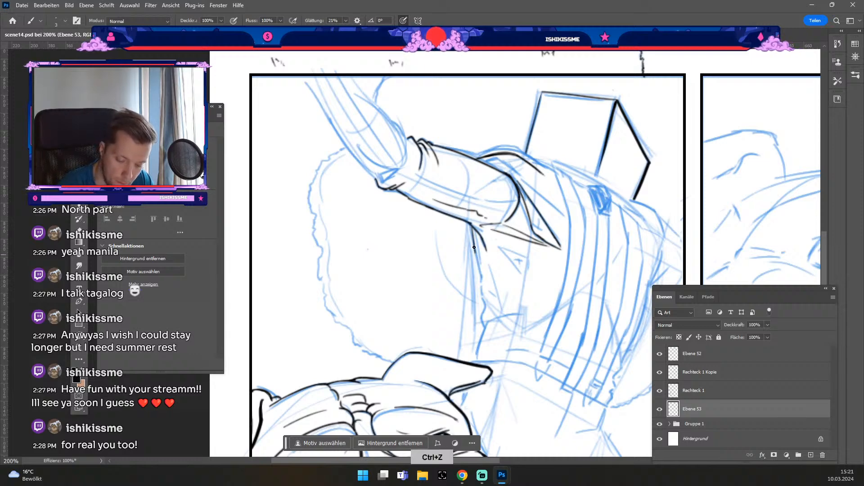
drag(474, 245, 488, 295)
key(ctrl+z)
drag(472, 226, 486, 290)
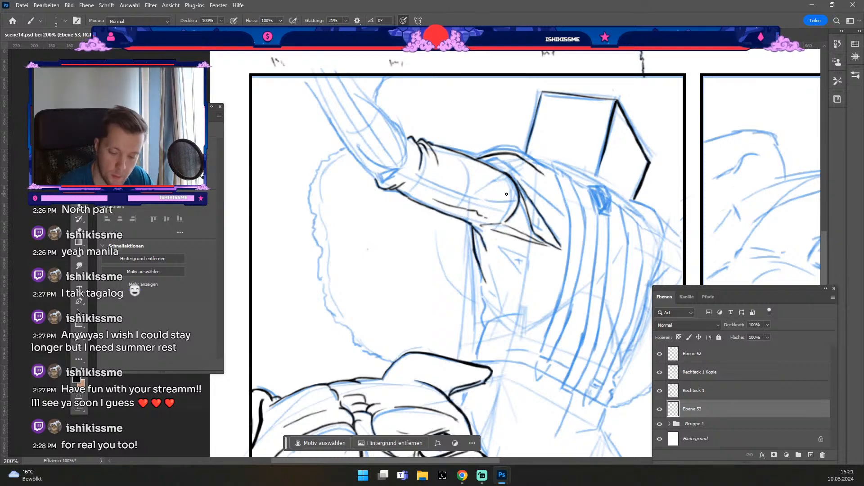
key(e)
drag(473, 230, 485, 283)
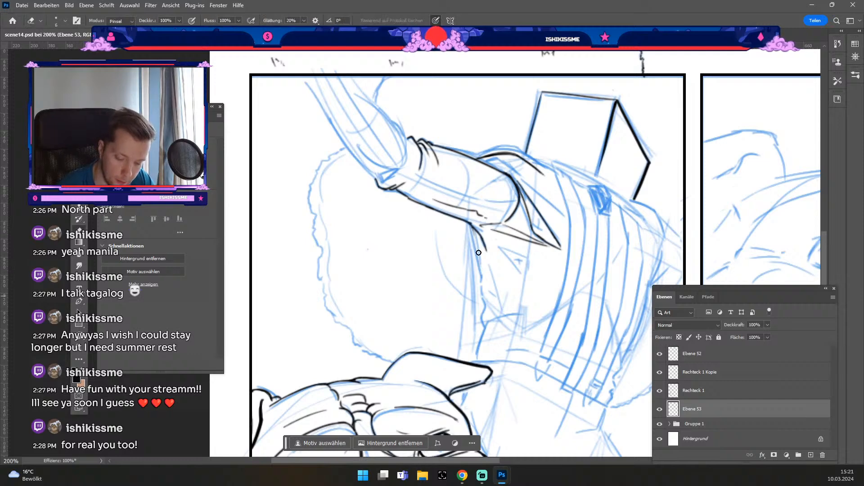
Clear the remaining trial strokes and ink the first stretch of the torso's side contour below the armpit with the Brush.
key(b)
key(ctrl+z)
key(ctrl+z)
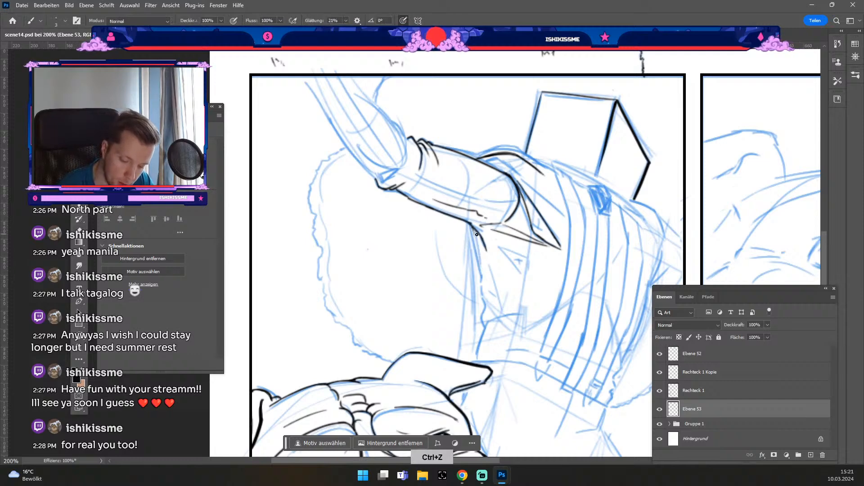
key(ctrl+z)
drag(472, 230, 488, 276)
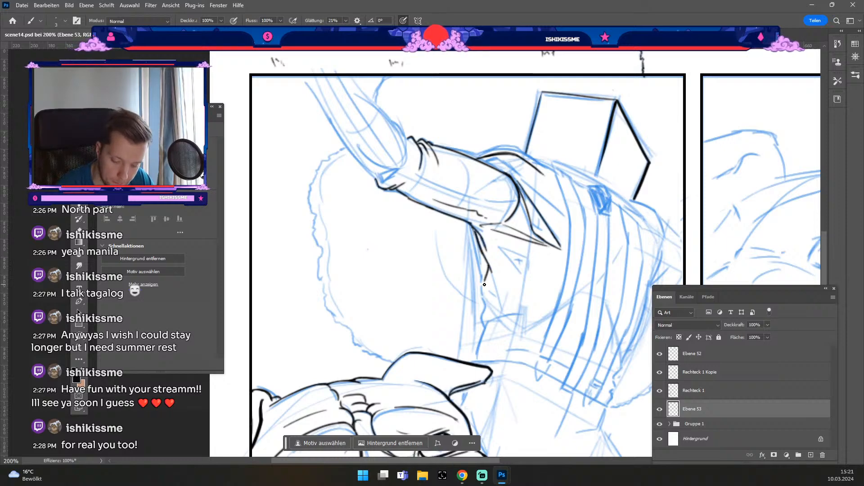
Ink the torso's side contour from below the armpit down to the hip, with a curved waist fold branching inward.
drag(490, 268, 486, 293)
key(ctrl+z)
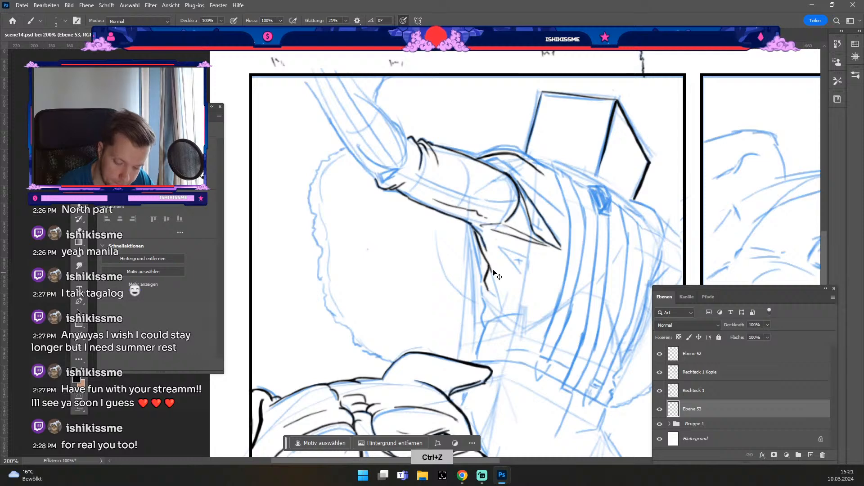
key(ctrl+z)
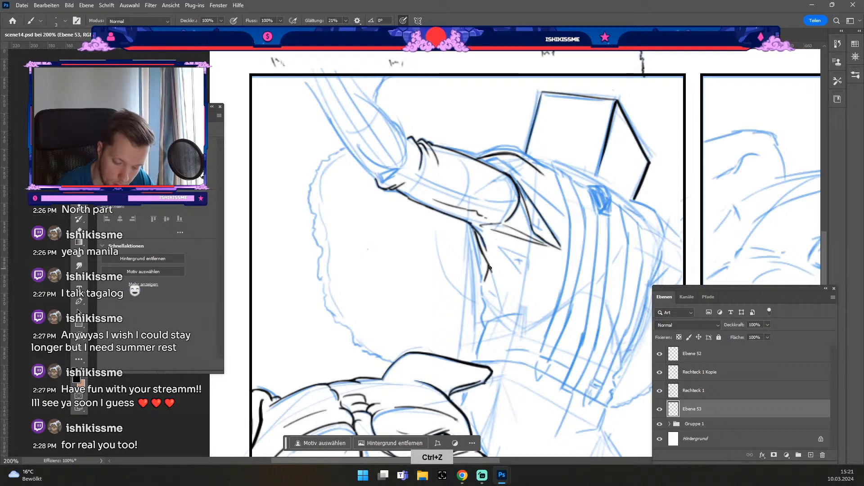
mouse_move(492, 271)
mouse_down()
mouse_move(494, 314)
mouse_move(493, 303)
mouse_move(476, 353)
mouse_up()
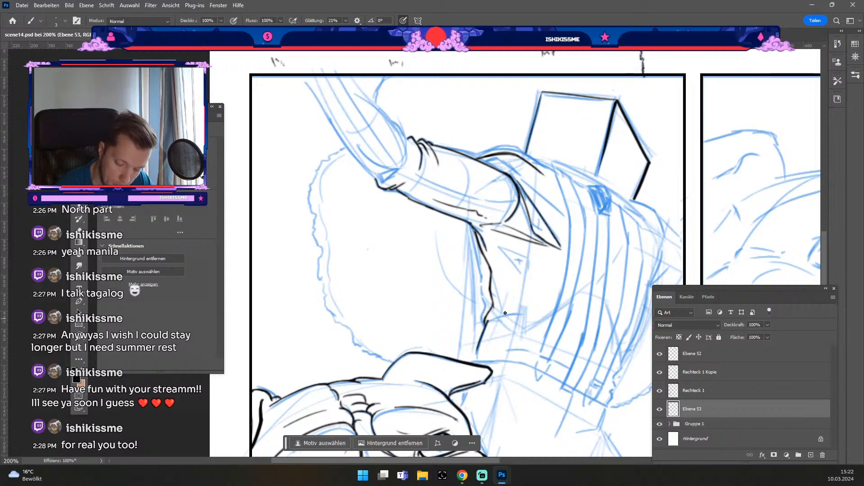
drag(487, 321, 536, 313)
key(ctrl+z)
key(ctrl+z)
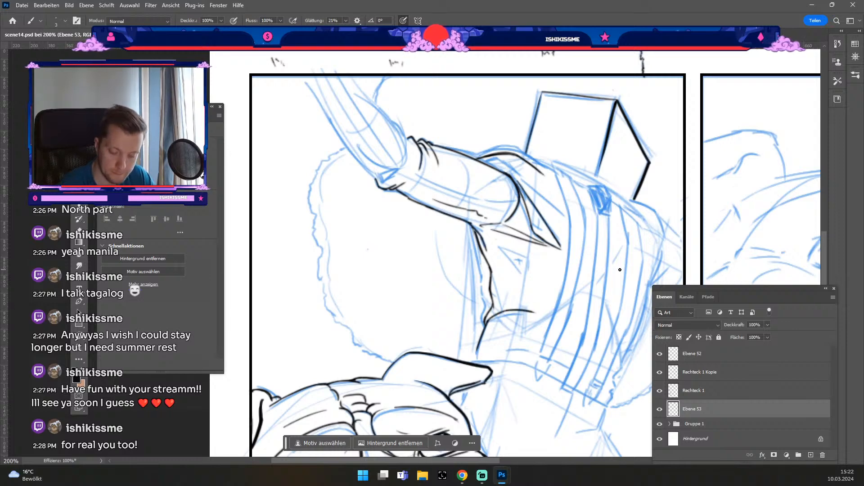
Erase the rough edge of the side contour just above the waist fold and check the figure at 100% zoom.
key(e)
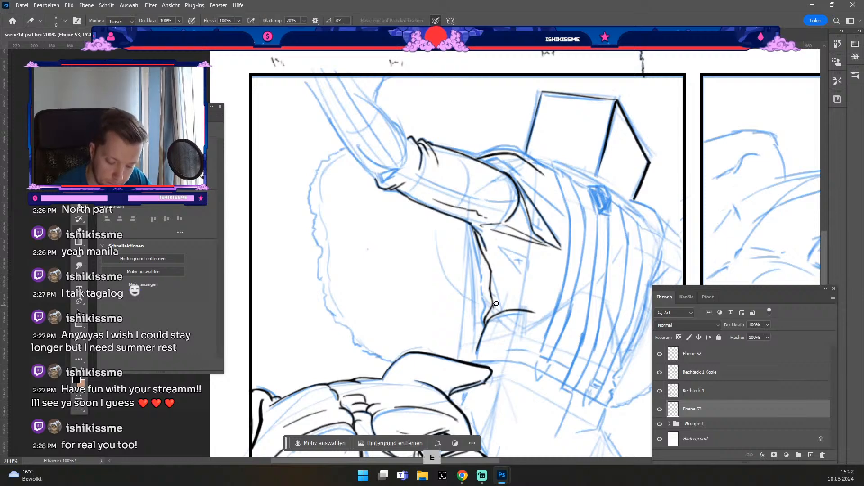
drag(495, 305, 492, 298)
key(b)
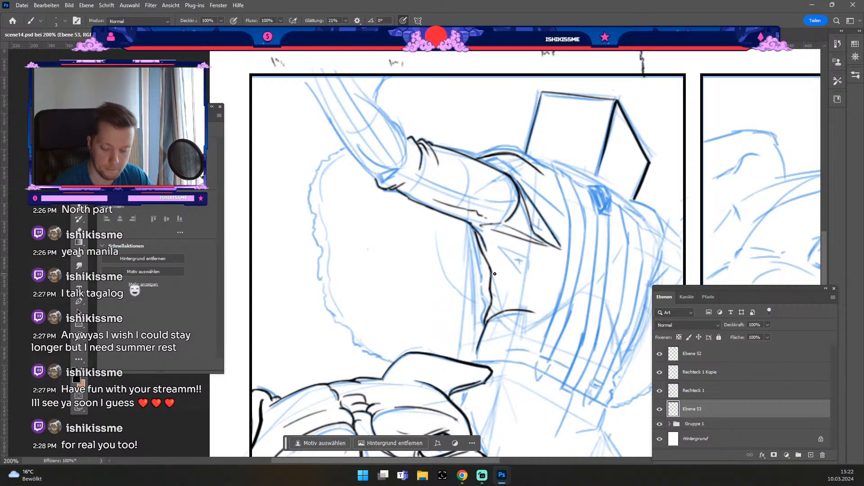
key(ctrl+minus)
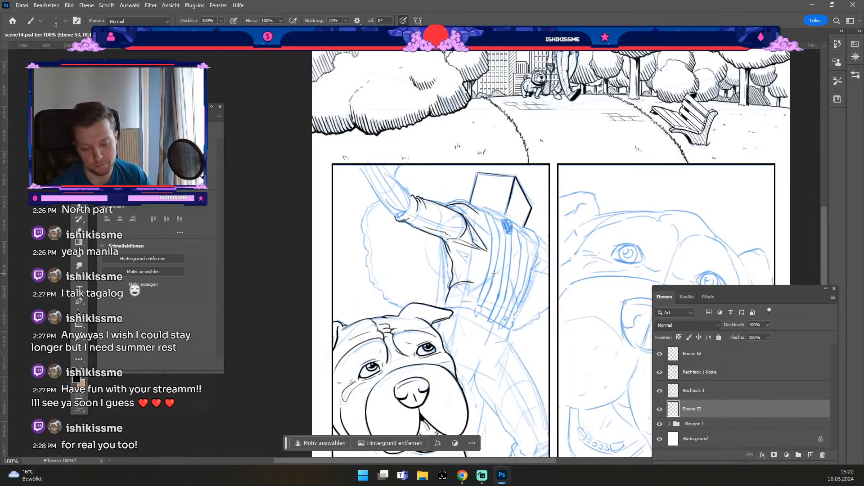
key(ctrl+plus)
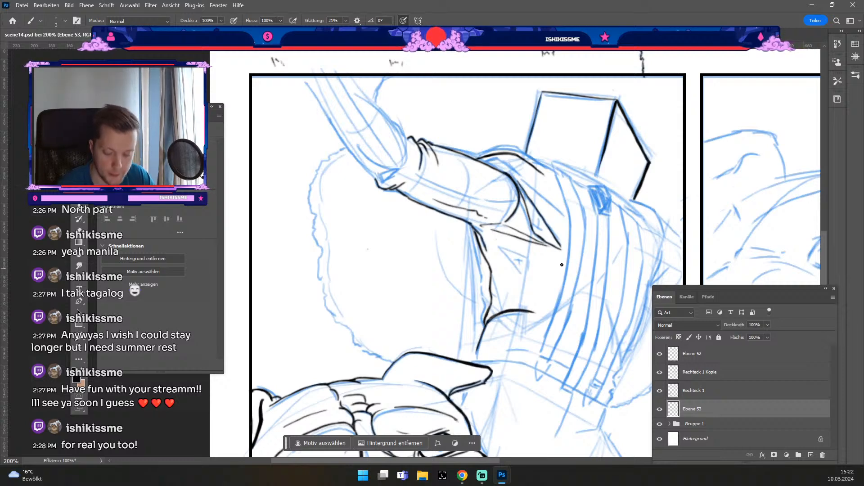
mouse_move(489, 320)
mouse_down()
mouse_move(478, 351)
mouse_move(473, 242)
mouse_up()
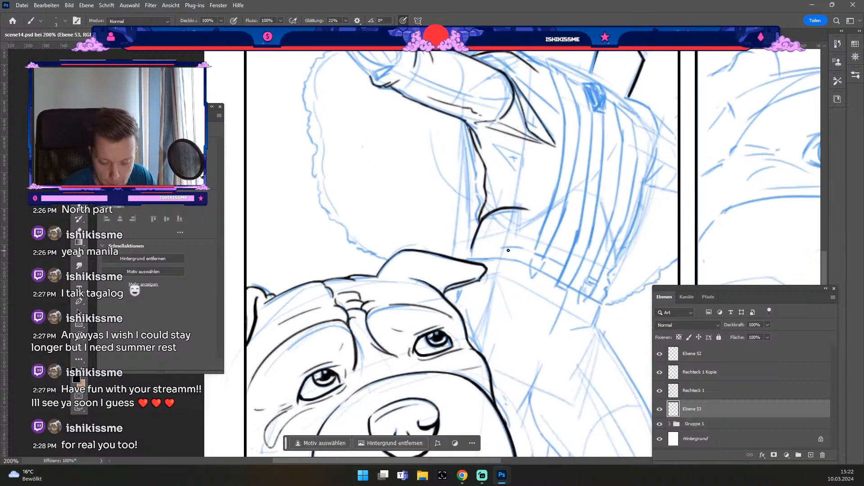
drag(517, 249, 473, 249)
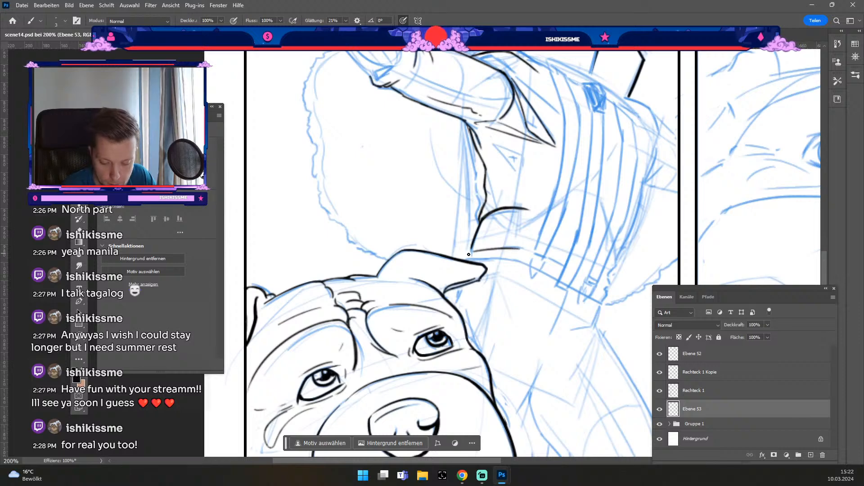
key(ctrl+z)
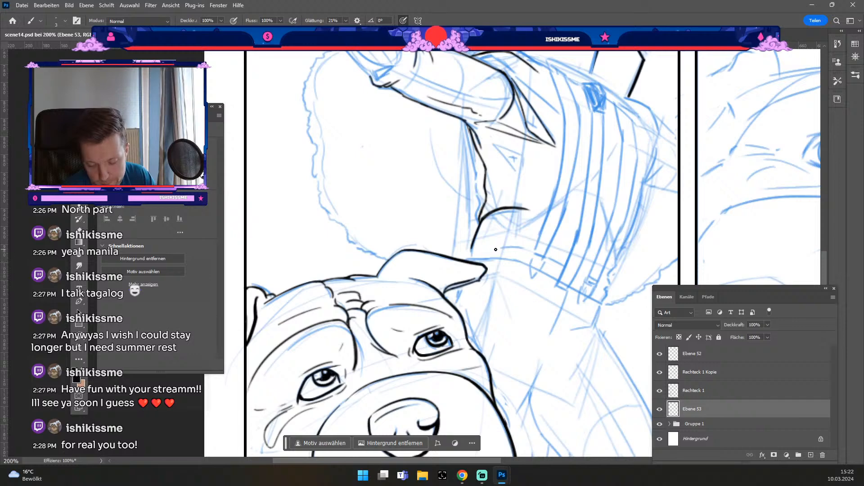
drag(471, 250, 519, 252)
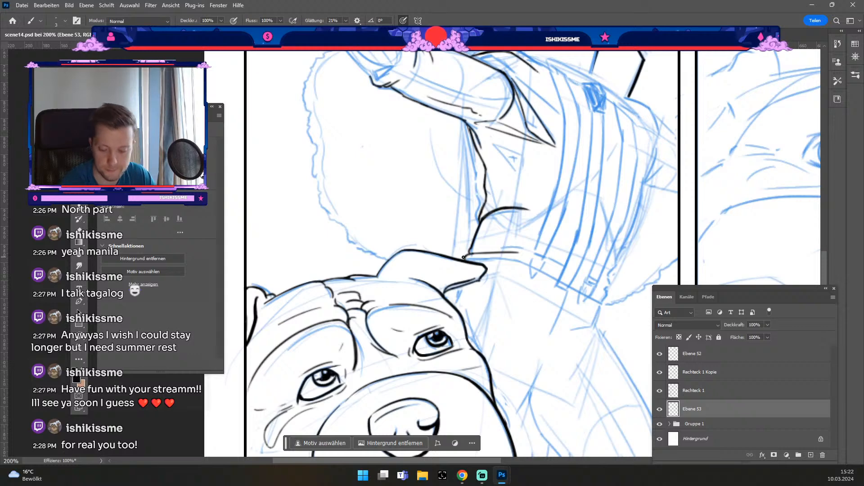
mouse_move(463, 257)
mouse_down()
mouse_move(473, 282)
mouse_move(522, 273)
mouse_up()
key(e)
key(b)
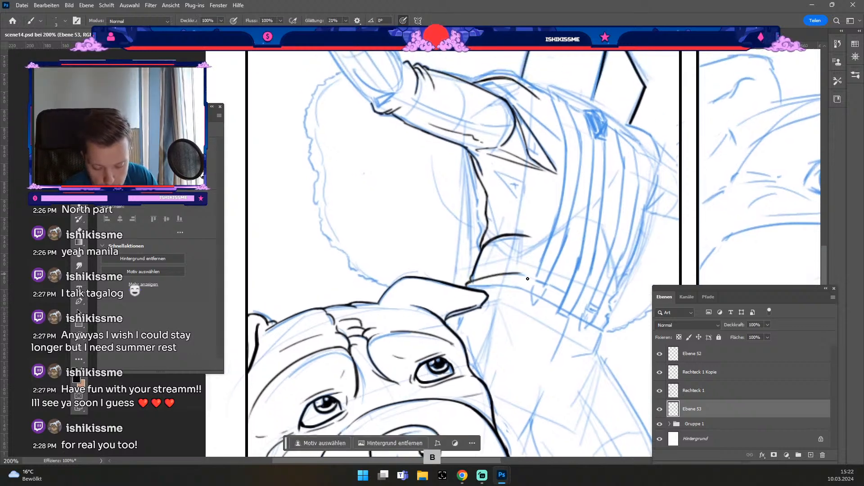
key(ctrl+z)
drag(468, 284, 524, 275)
key(ctrl+z)
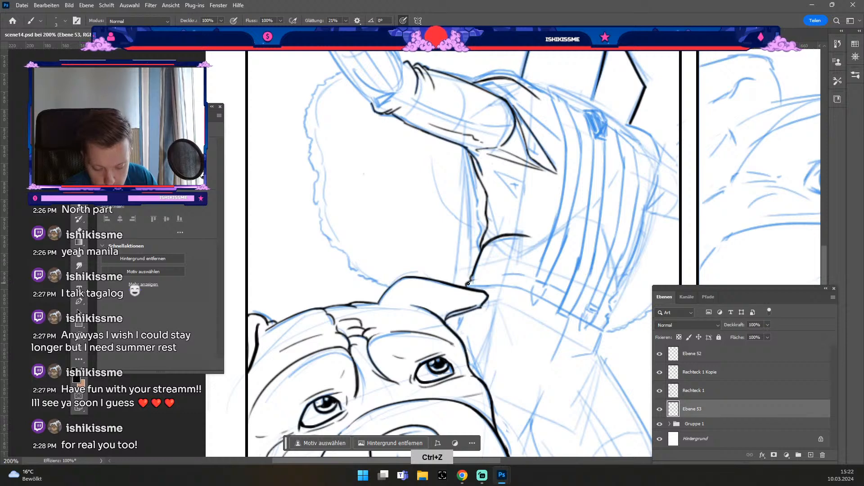
Ink the curved shirt hem from the bulldog's ear toward the backpack stripes, undoing missed strokes.
drag(468, 284, 537, 282)
key(ctrl+z)
key(ctrl+z)
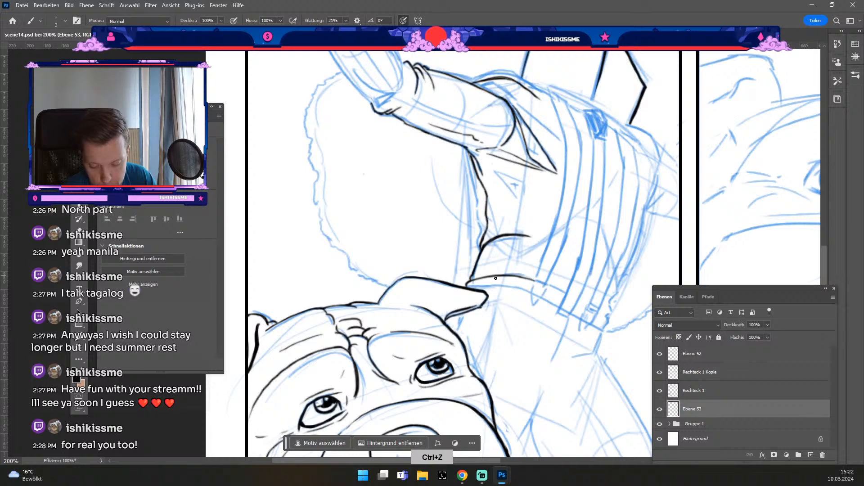
key(ctrl+z)
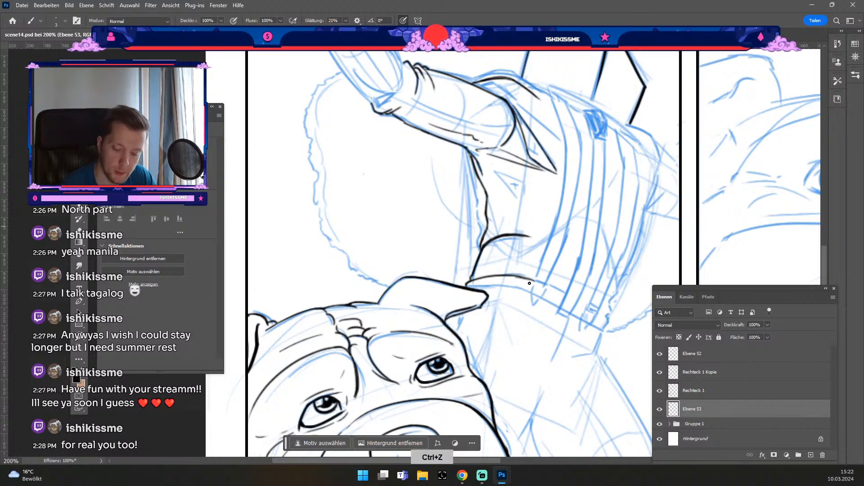
drag(535, 283, 514, 276)
key(ctrl+z)
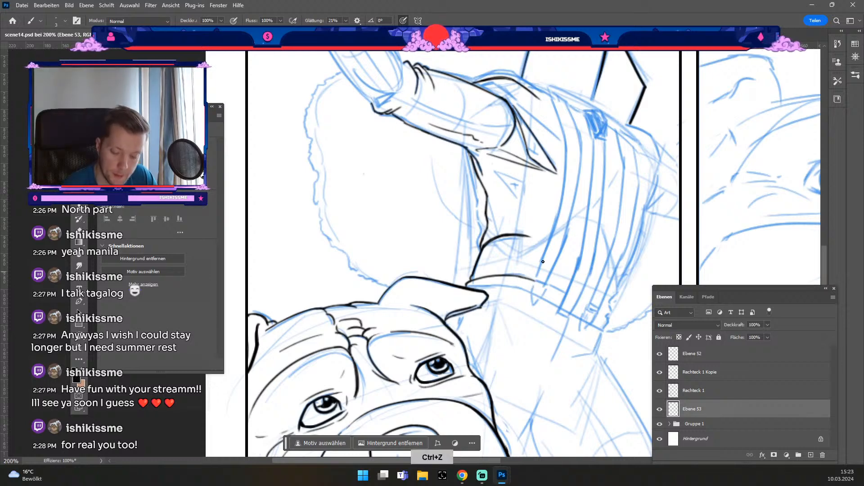
Ink small triangular crease marks on the torso below the armpit and just above the waist fold.
key(space)
drag(531, 212, 518, 244)
key(b)
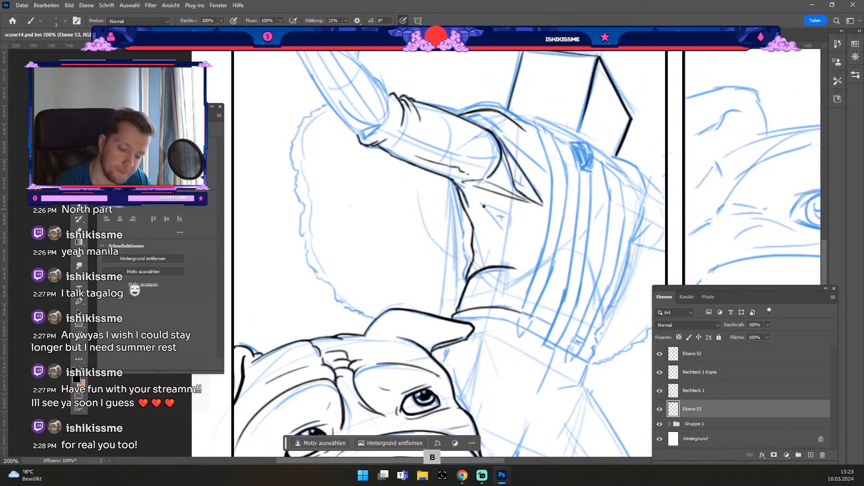
mouse_move(478, 201)
mouse_down()
mouse_move(496, 223)
mouse_move(500, 217)
mouse_up()
key(ctrl+z)
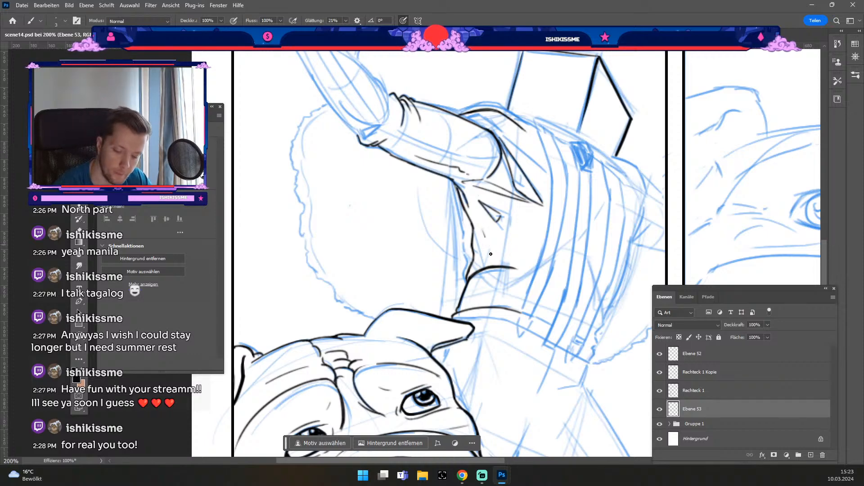
drag(477, 250, 487, 257)
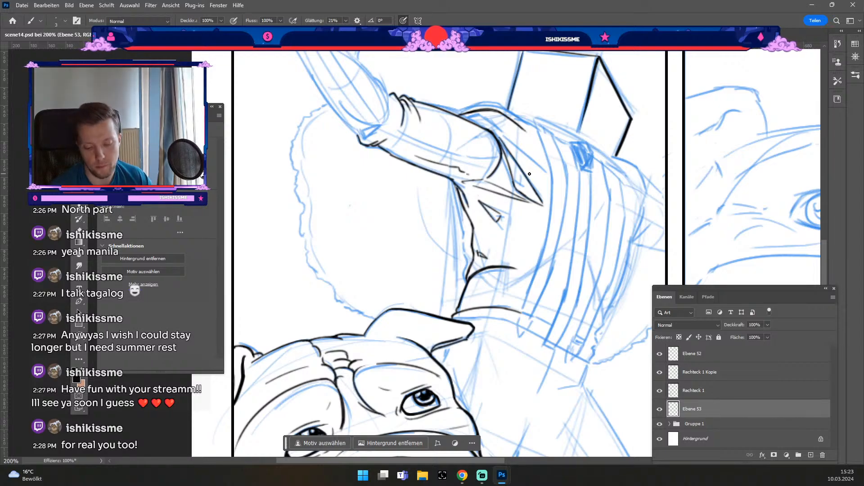
Rework the lower armhole curve beside the pointed fold with the Eraser and Brush at 100% zoom, undoing missed strokes.
key(ctrl+minus)
scroll(495, 180, up, 2)
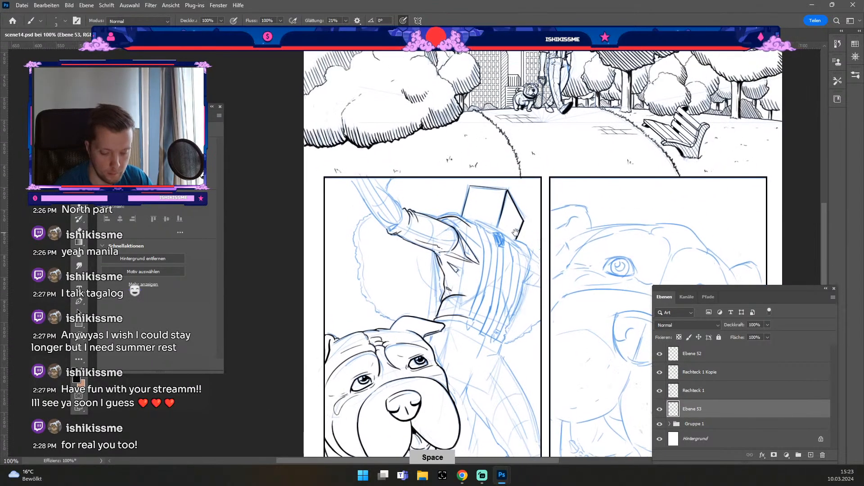
key(e)
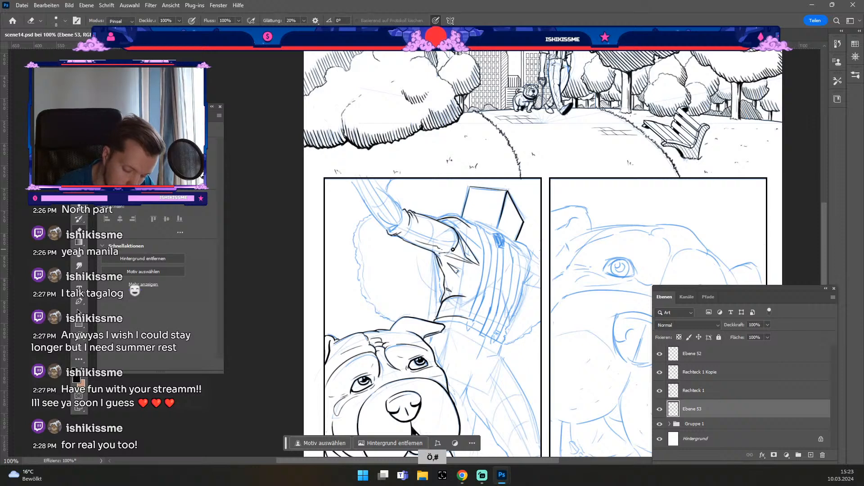
key(b)
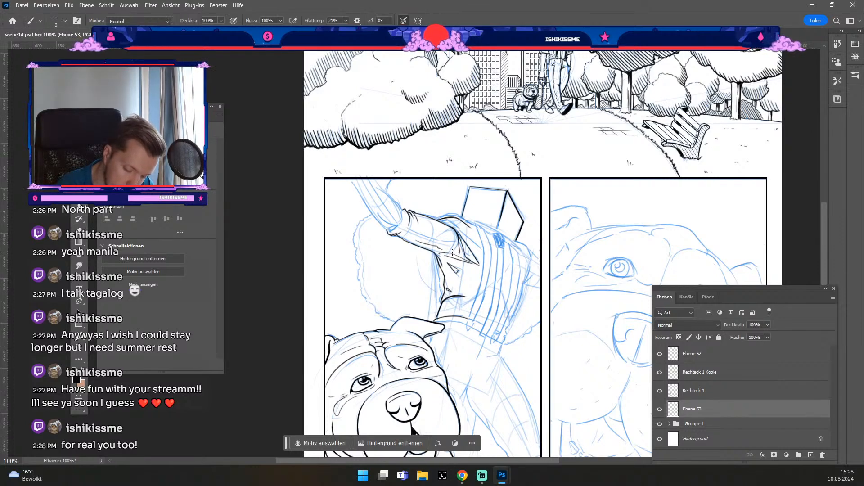
key(ctrl+z)
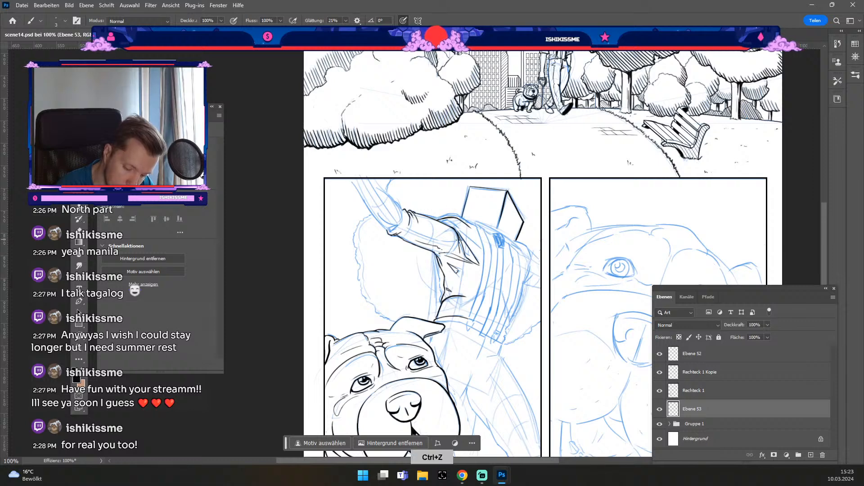
key(b)
key(b)
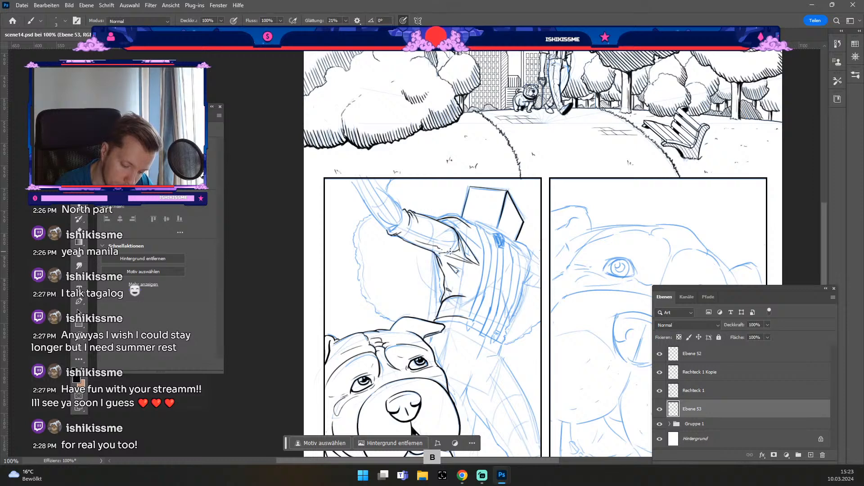
key(ctrl+z)
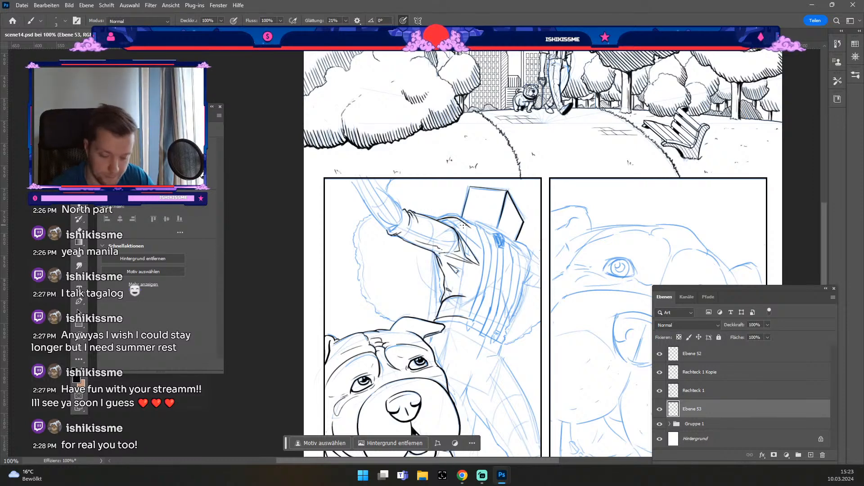
Refine the armhole crease between the sleeve and the pointed fold by alternating erasing and brush touch-ups.
key(e)
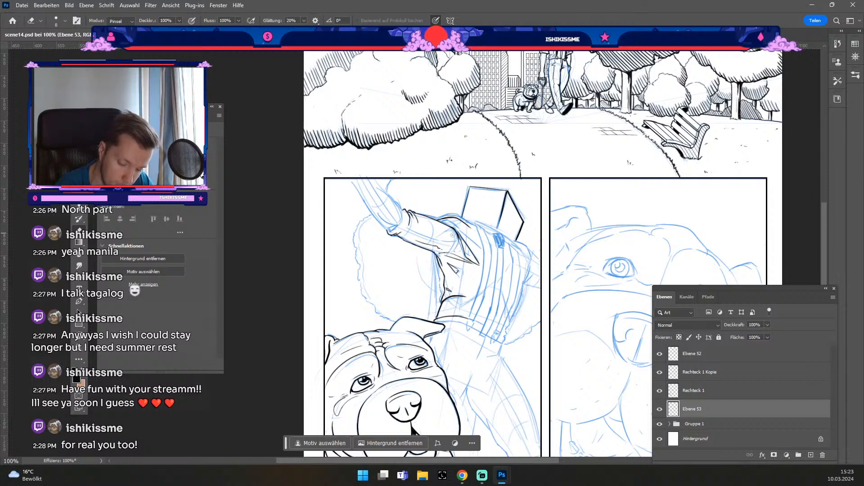
key(b)
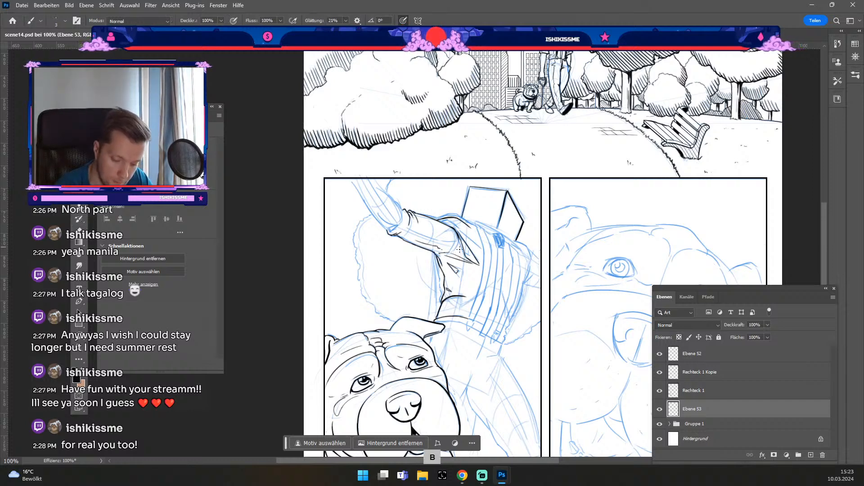
key(ctrl+z)
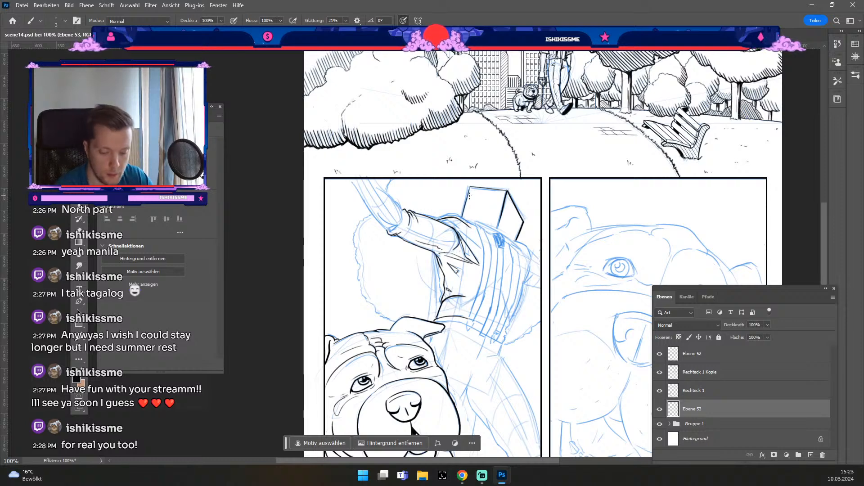
key(e)
key(b)
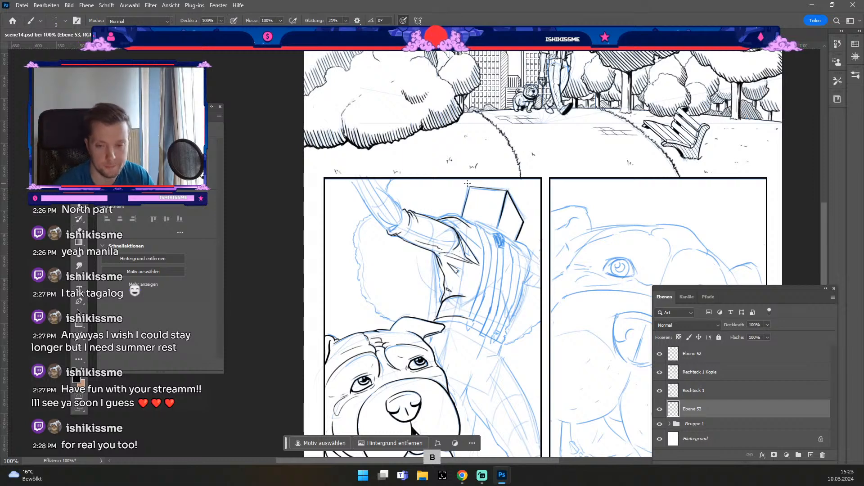
Clean up the lower edge and upper fold tips at the sleeve opening with the Eraser and Brush at 200% zoom.
key(ctrl+minus)
key(ctrl+plus)
key(ctrl+plus)
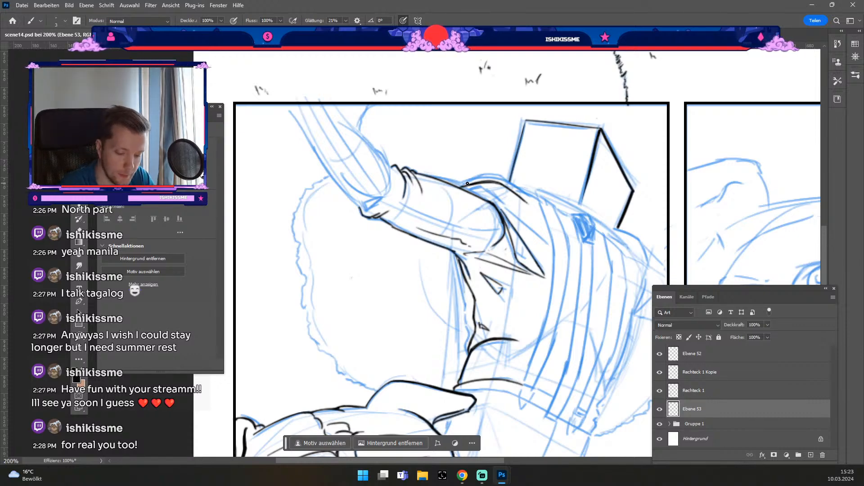
key(e)
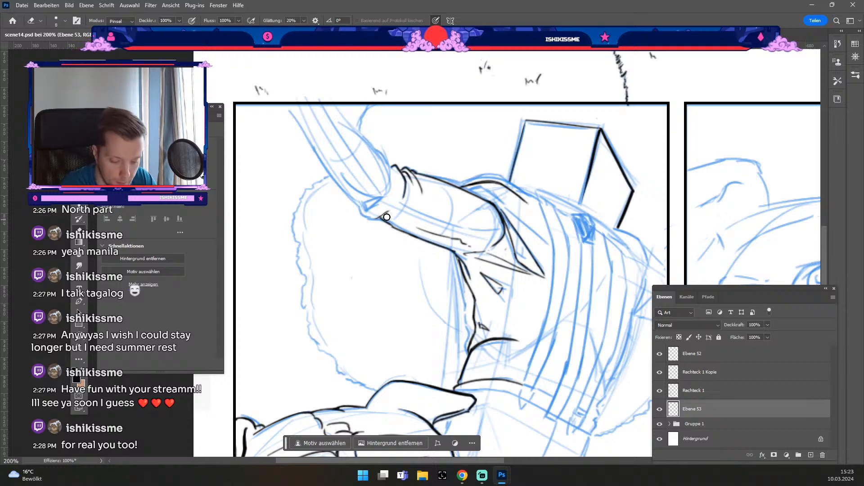
key(b)
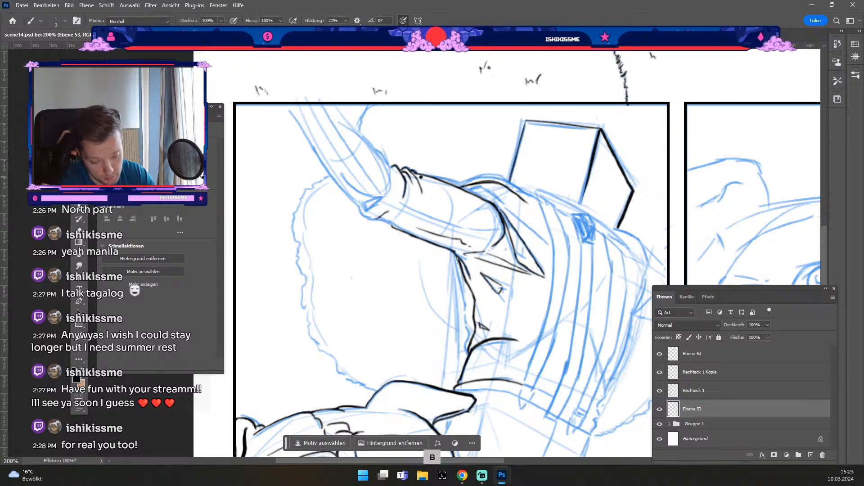
key(e)
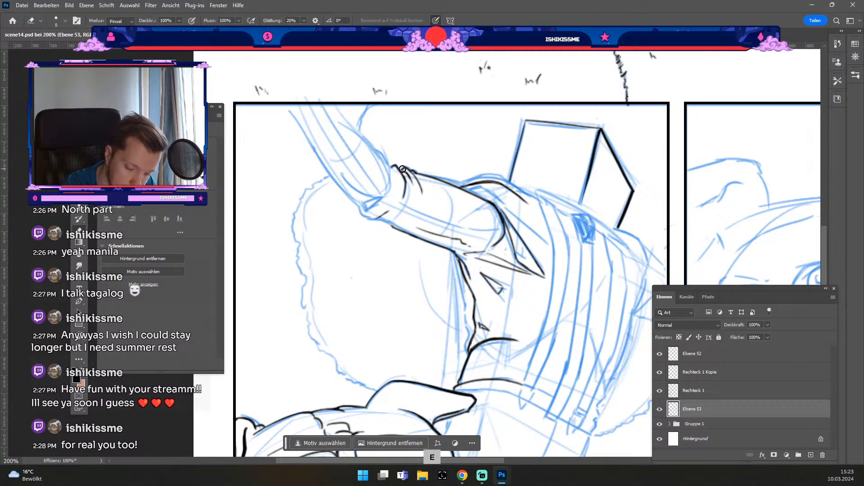
key(b)
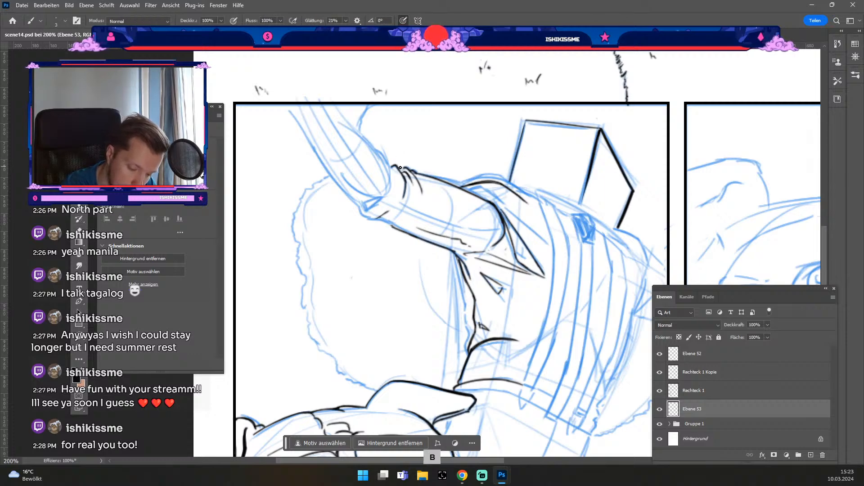
key(e)
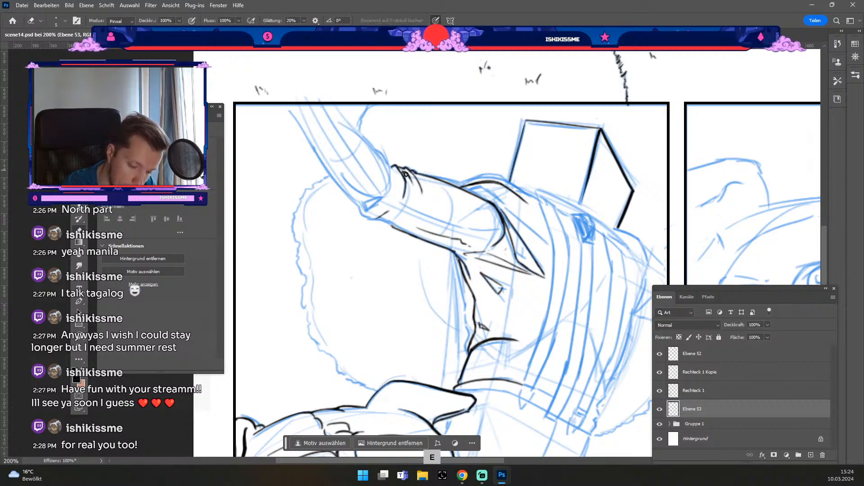
key(b)
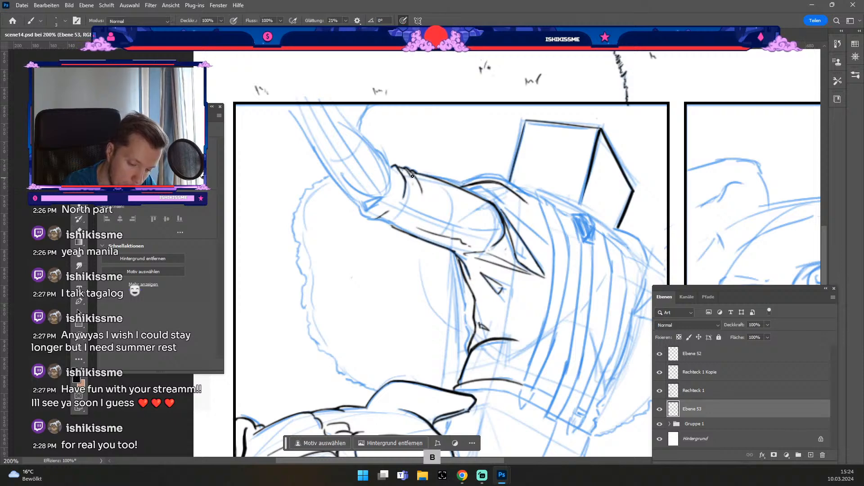
Ink the curved front edge of the sleeve cuff from the upper fold down to the lower corner, undoing missed strokes.
mouse_move(393, 168)
mouse_down()
mouse_move(403, 187)
mouse_move(398, 177)
mouse_move(393, 194)
mouse_up()
key(ctrl+z)
key(ctrl+z)
key(ctrl+z)
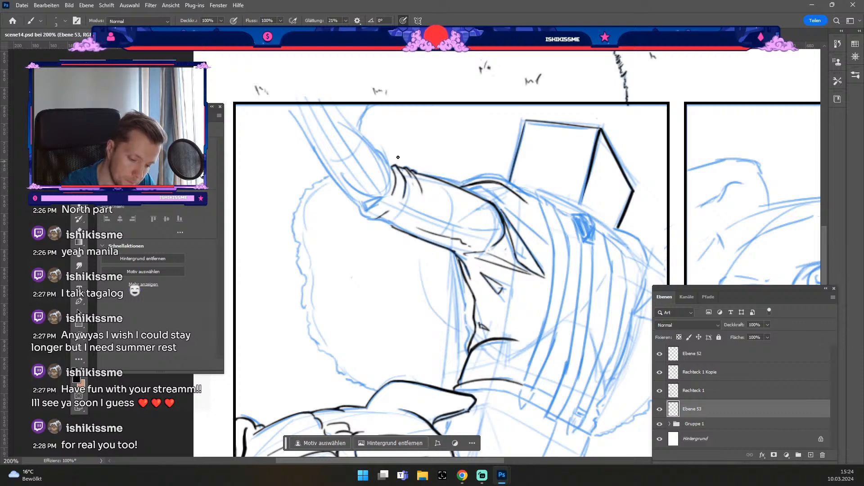
key(ctrl+z)
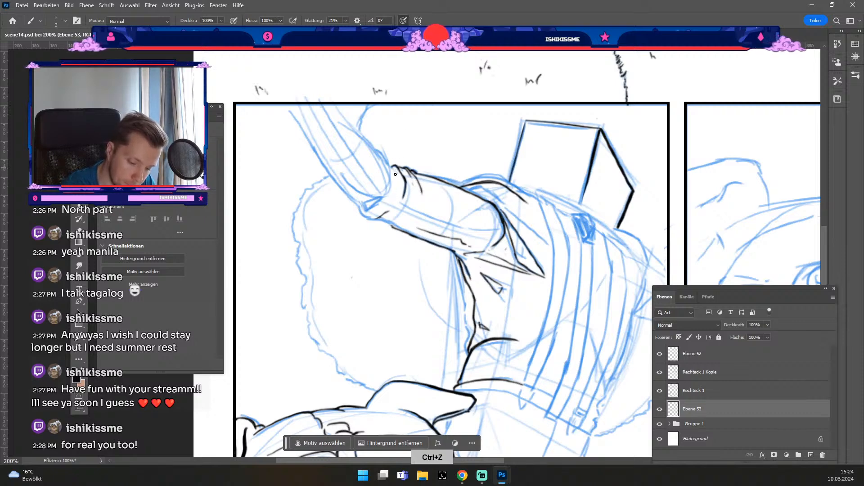
mouse_move(395, 167)
mouse_down()
mouse_move(396, 200)
mouse_move(374, 215)
mouse_up()
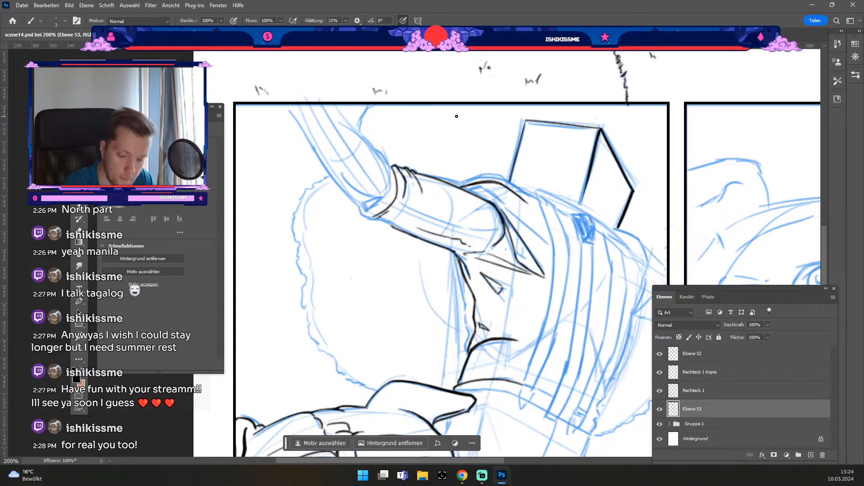
key(ctrl+z)
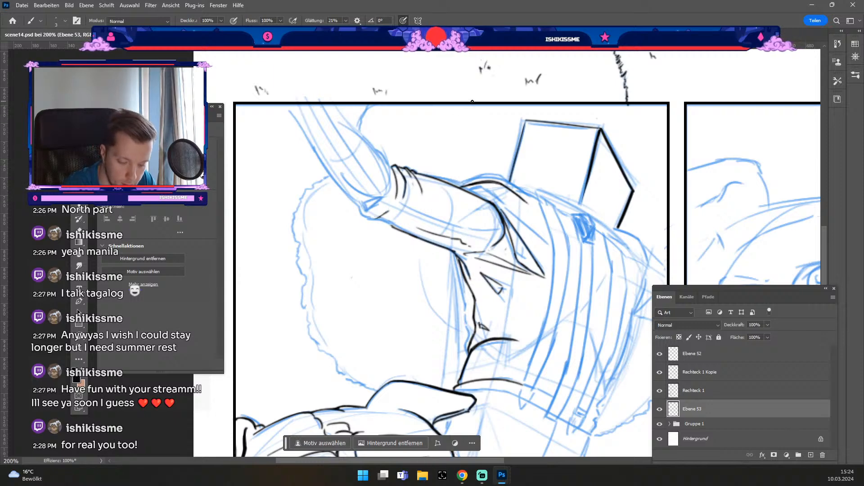
drag(397, 194, 373, 217)
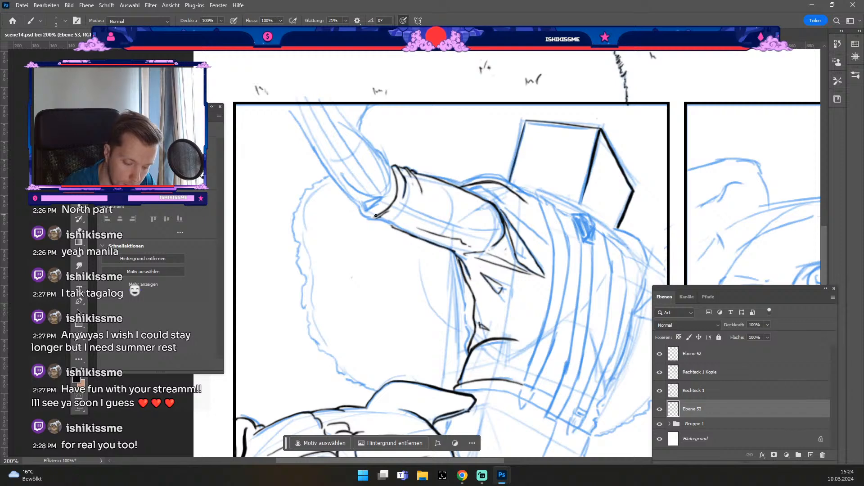
Touch up the small creases just behind the cuff's front edge with the Eraser and Brush, undoing missed strokes.
key(e)
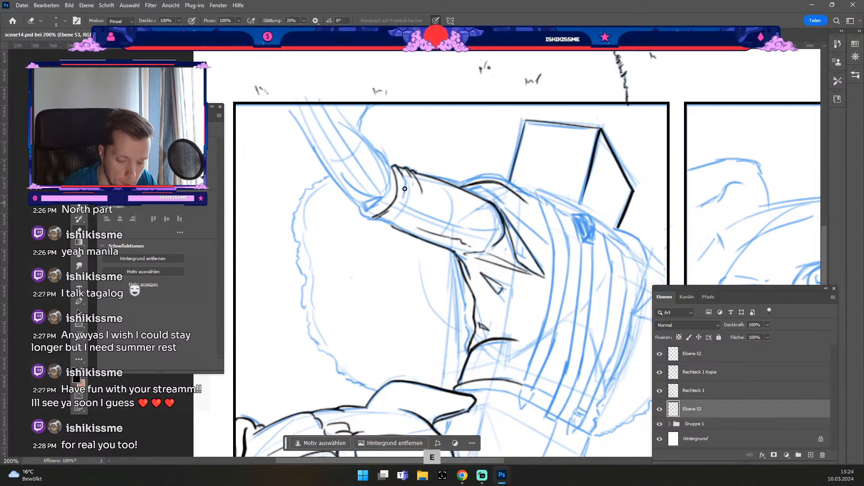
key(b)
mouse_move(398, 168)
mouse_down()
mouse_move(407, 193)
mouse_move(395, 215)
mouse_up()
key(ctrl+z)
key(ctrl+z)
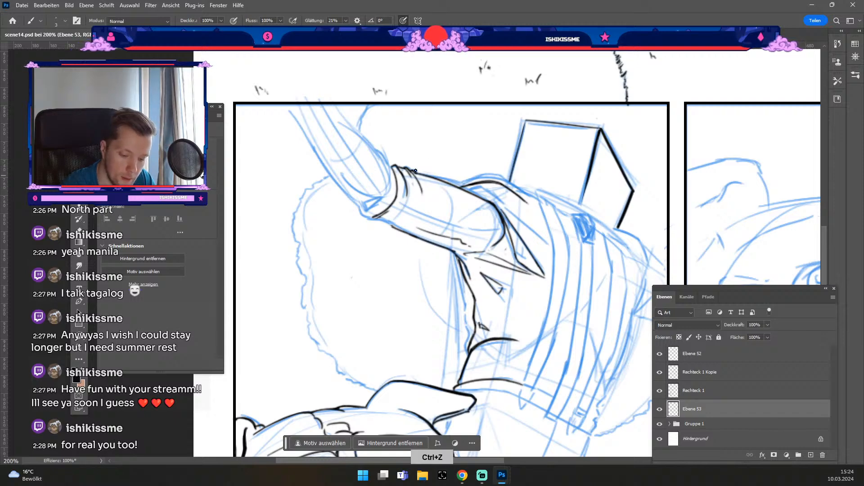
Ink the cuff's lower corner and short underside toward the sleeve's lower contour, redoing missed strokes.
key(b)
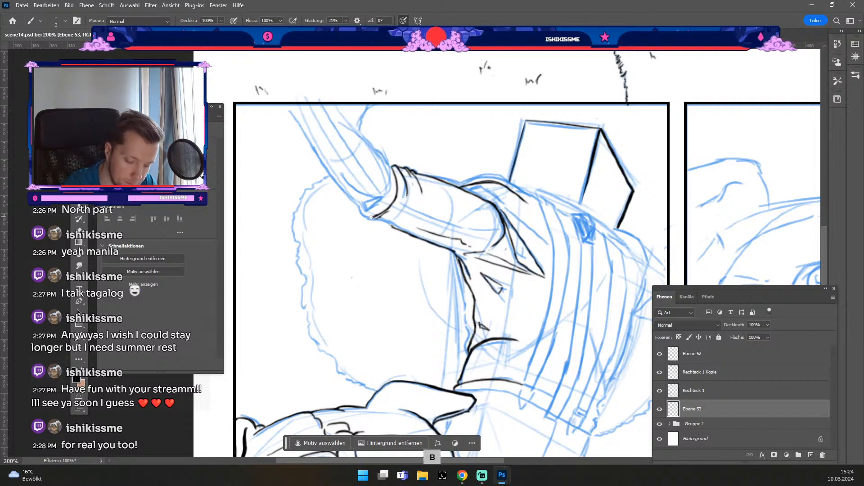
key(ctrl+z)
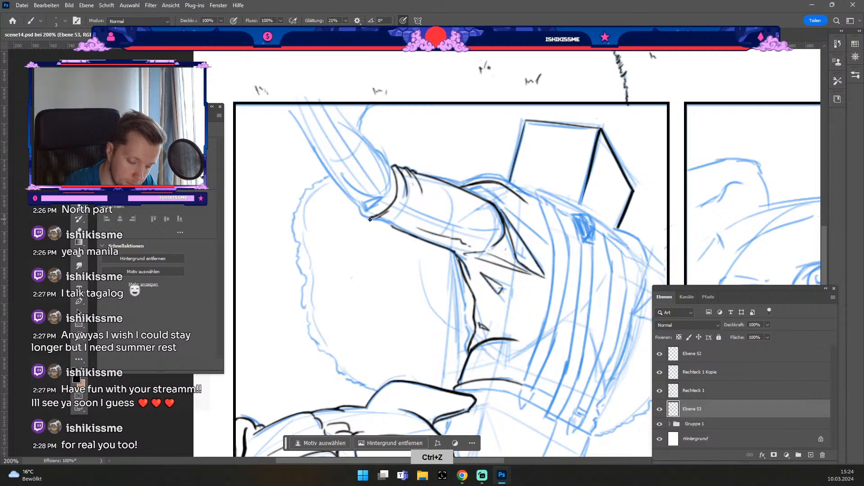
drag(369, 220, 382, 228)
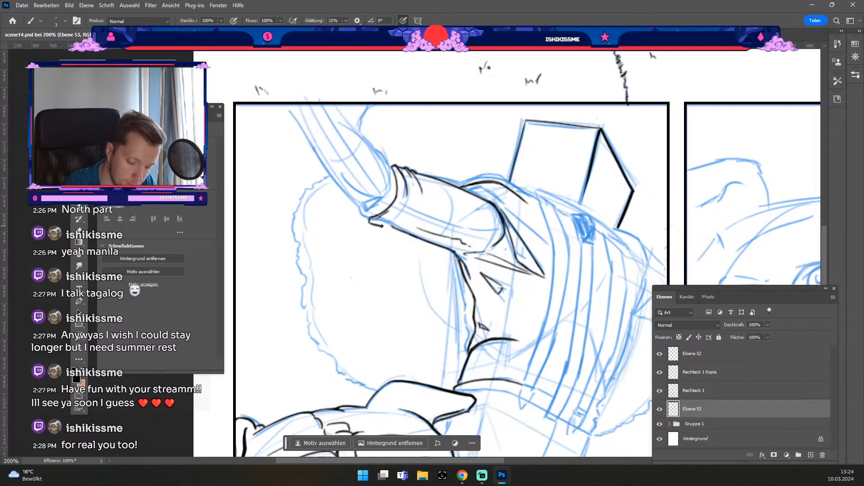
key(ctrl+z)
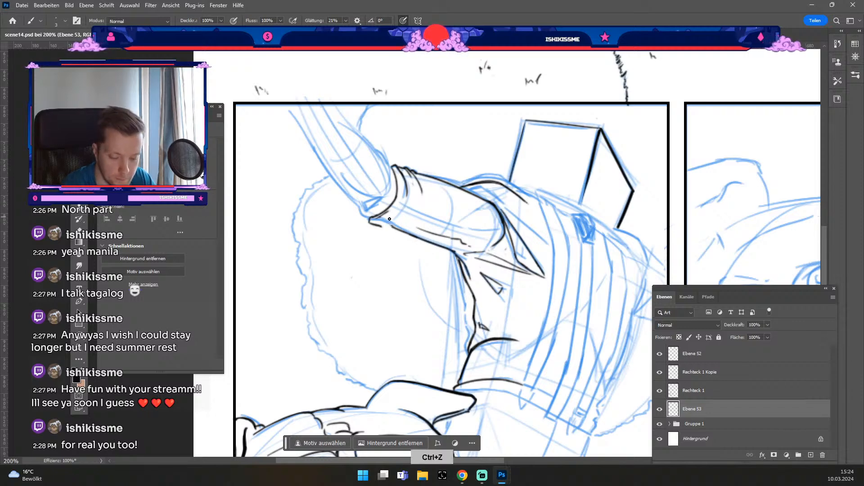
drag(382, 227, 395, 228)
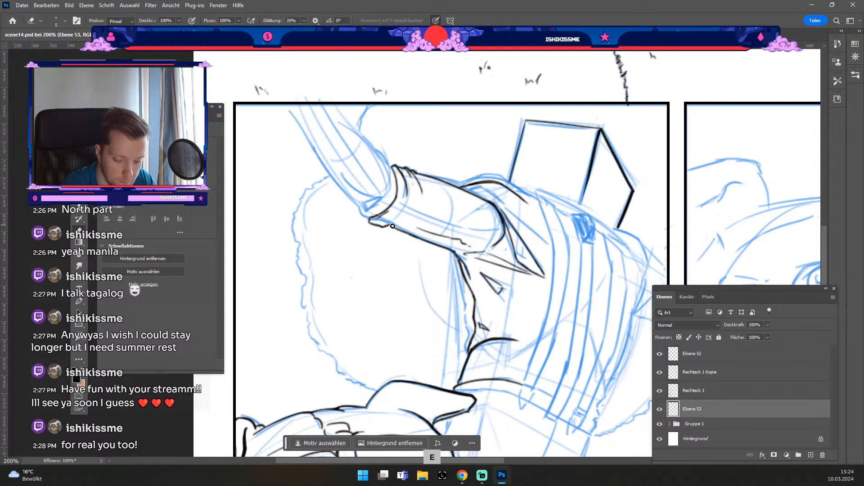
Ink the curved rear edge of the cuff across the sleeve and extend the cuff's underside to meet it.
key(b)
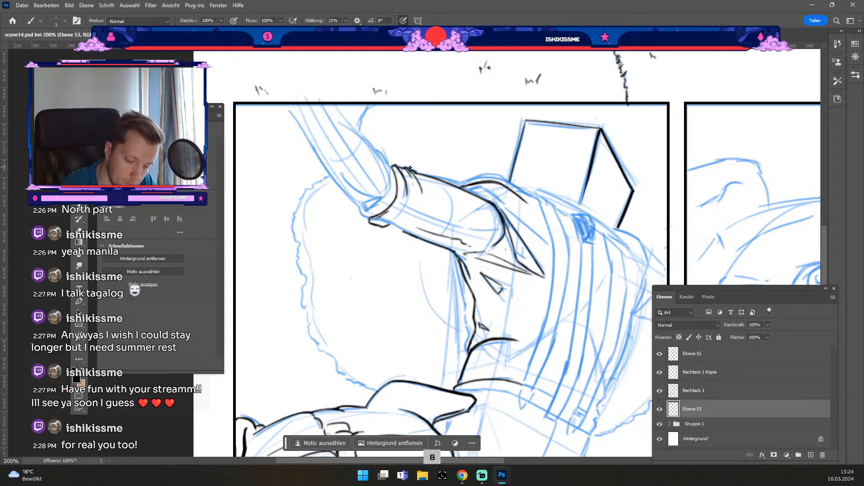
mouse_move(410, 168)
mouse_down()
mouse_move(423, 193)
mouse_move(421, 182)
mouse_move(421, 212)
mouse_move(419, 205)
mouse_move(409, 219)
mouse_move(422, 191)
mouse_move(417, 218)
mouse_move(419, 209)
mouse_move(394, 232)
mouse_up()
key(ctrl+z)
key(ctrl+z)
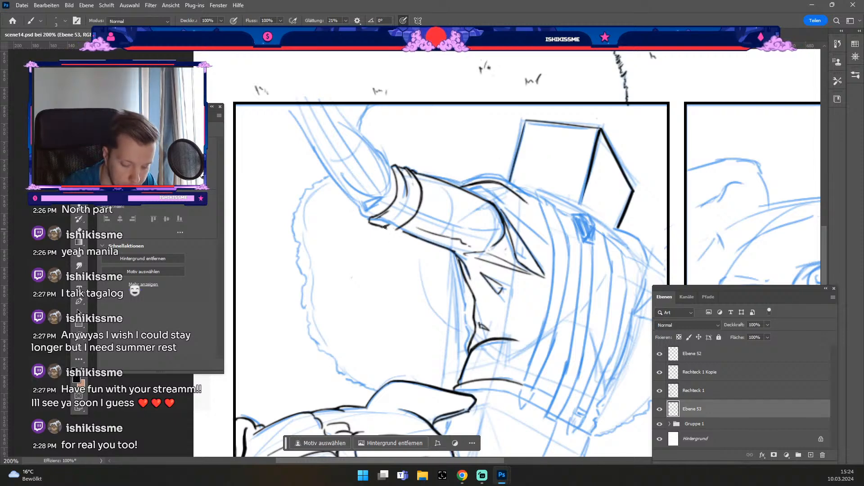
drag(385, 226, 398, 229)
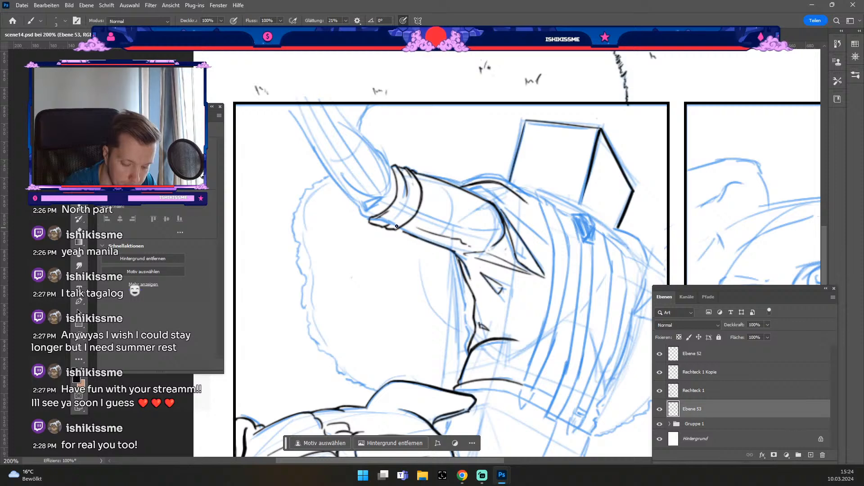
key(ctrl+z)
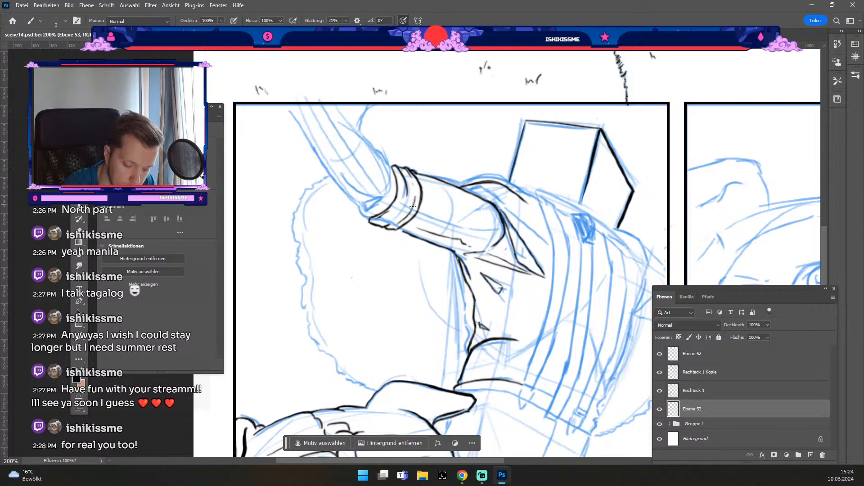
Rework the fold line along the cuff's rear edge with a slightly larger brush, undoing missed strokes.
key(ctrl+z)
key(bracketright)
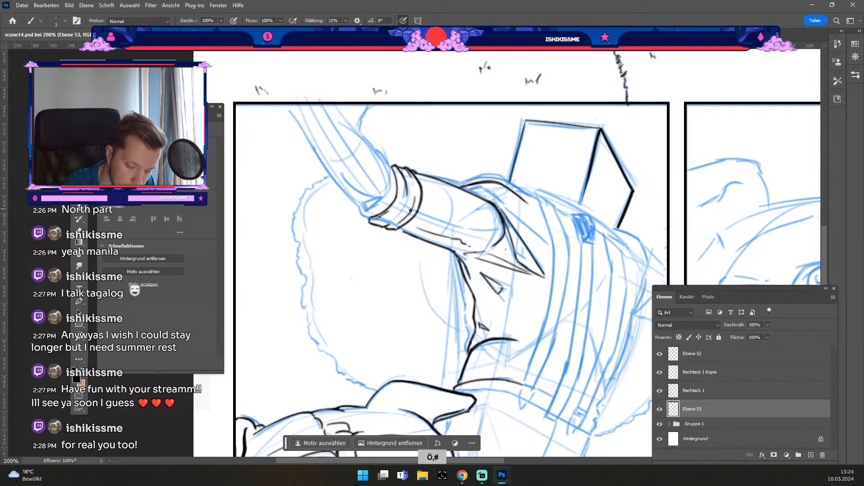
mouse_move(414, 201)
mouse_down()
mouse_move(405, 178)
mouse_move(410, 214)
mouse_move(415, 193)
mouse_up()
key(ctrl+z)
key(ctrl+minus)
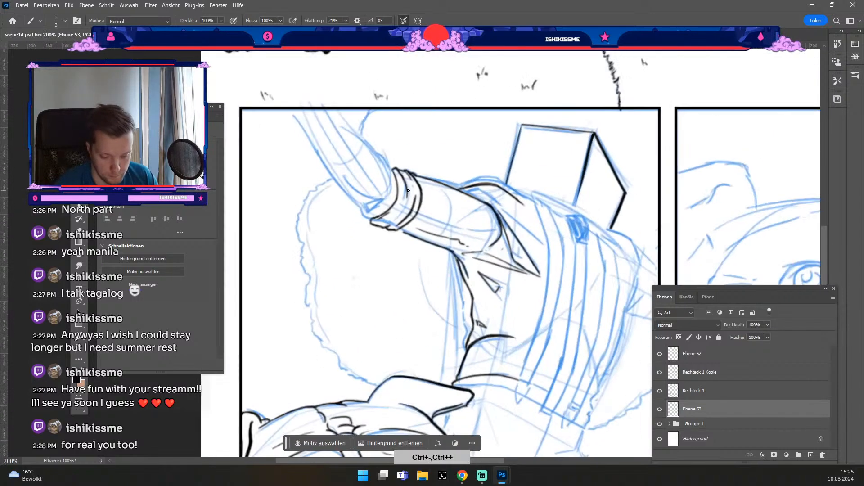
key(ctrl+plus)
Erase the lower end of the cuff's rear edge and redraw it down to the underside.
key(e)
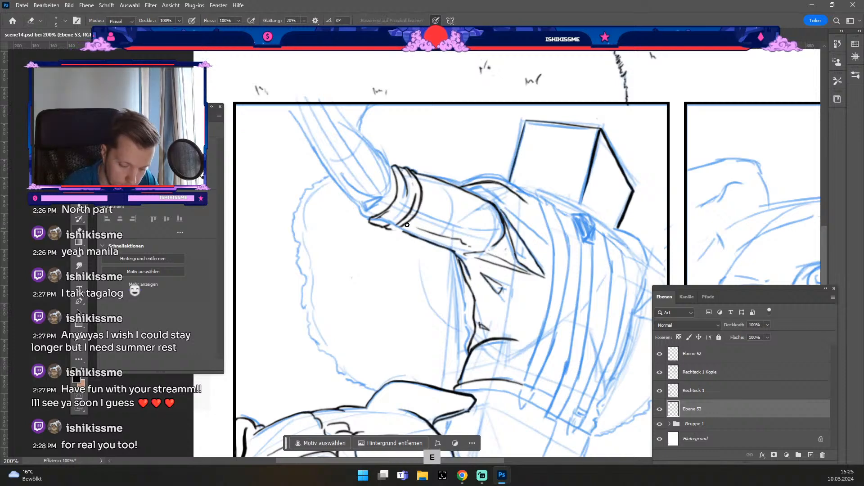
drag(399, 228, 418, 212)
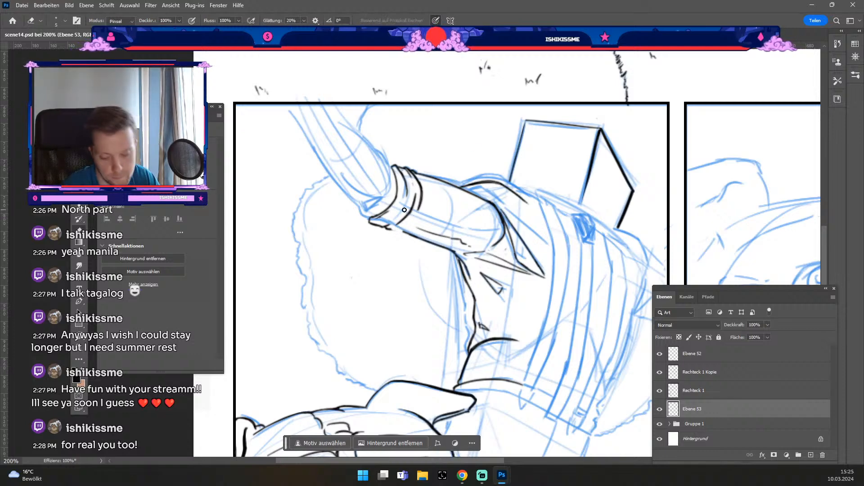
key(b)
key(ctrl+z)
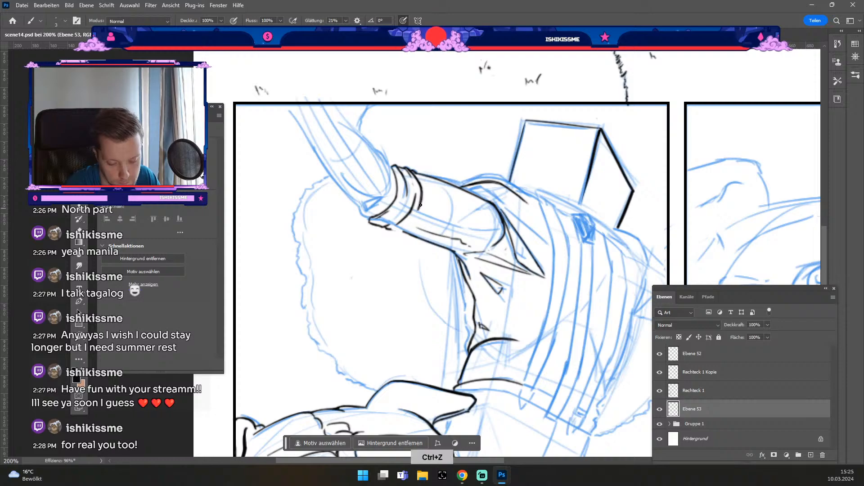
drag(412, 220, 399, 228)
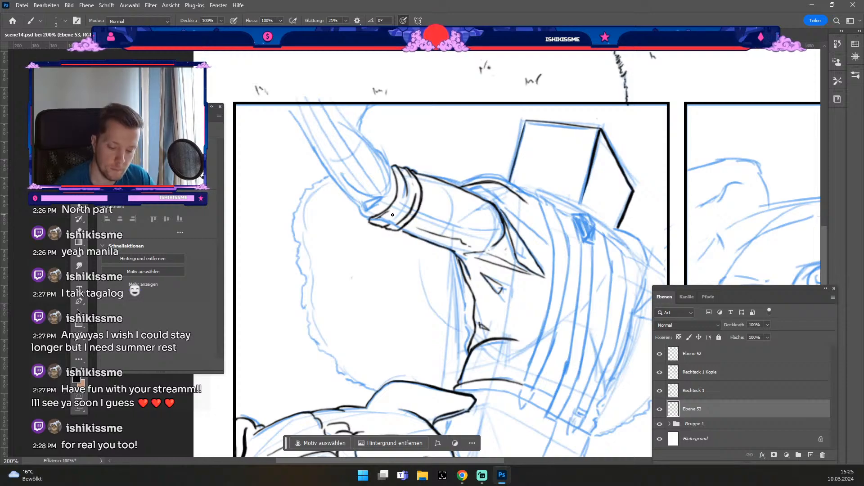
scroll(393, 215, down, 2)
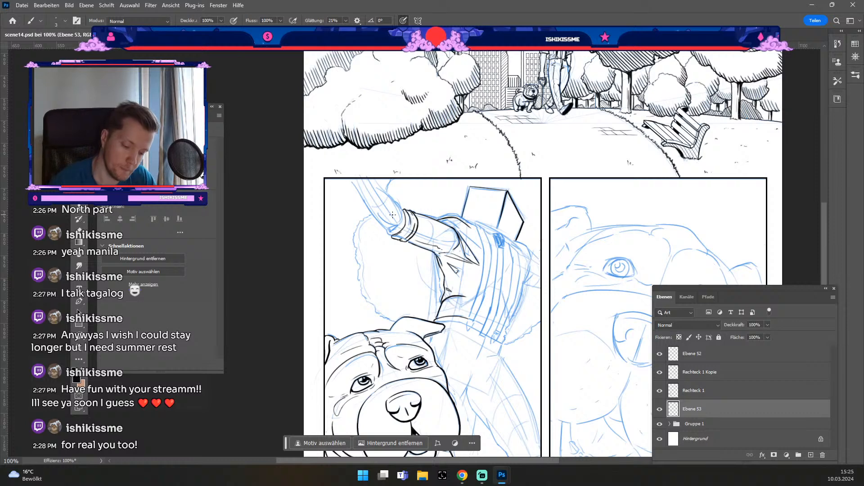
Ink the forearm's short lower contour at the cuff and its upper curve running into the sleeve opening, redrawing missed strokes.
key(ctrl+plus)
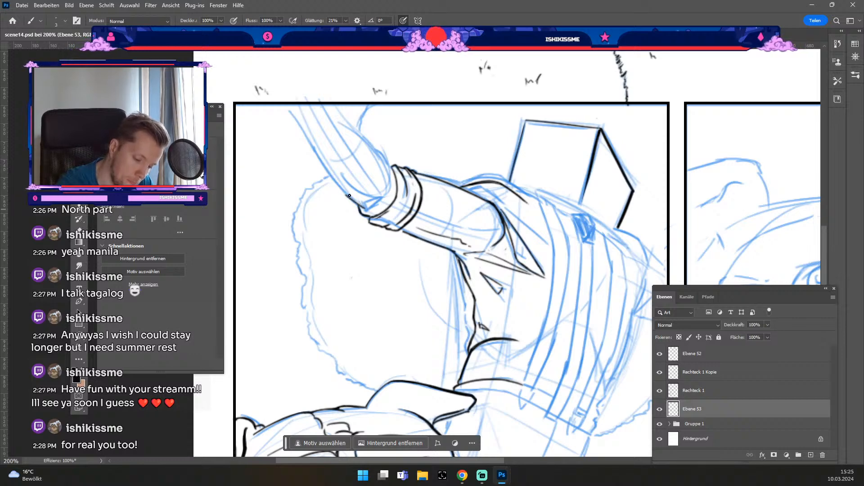
key(ctrl+z)
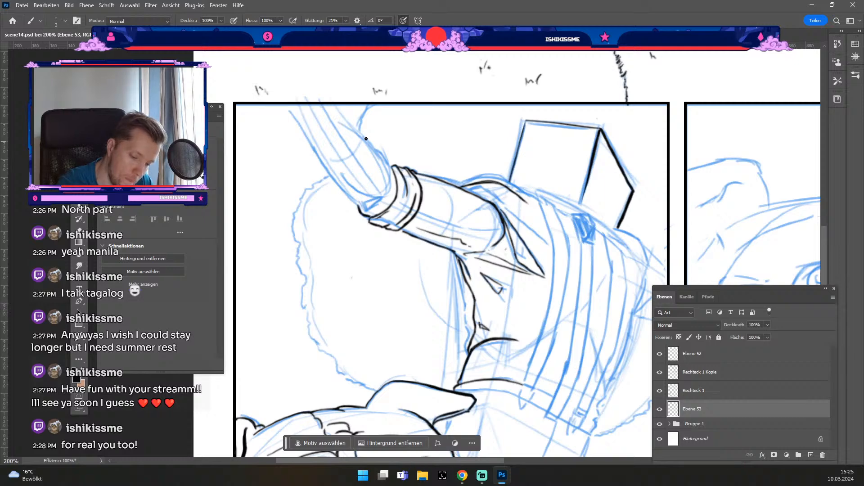
drag(348, 127, 387, 169)
key(ctrl+z)
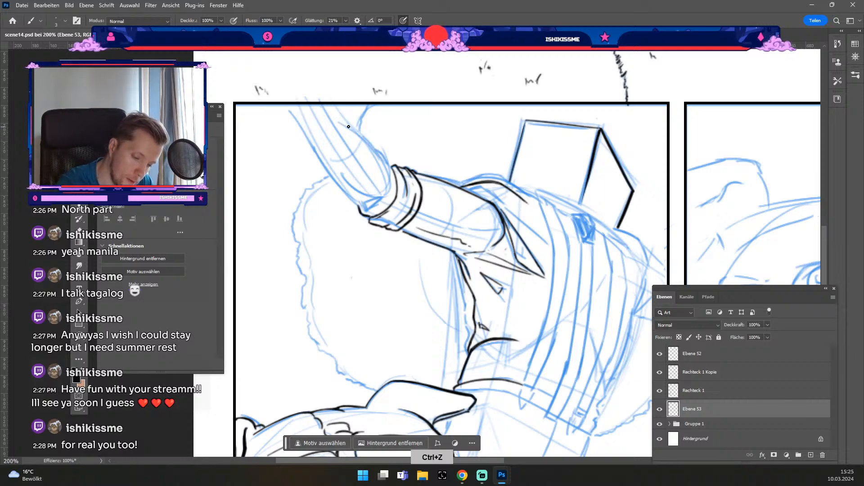
drag(343, 123, 385, 186)
key(ctrl+z)
drag(342, 122, 386, 192)
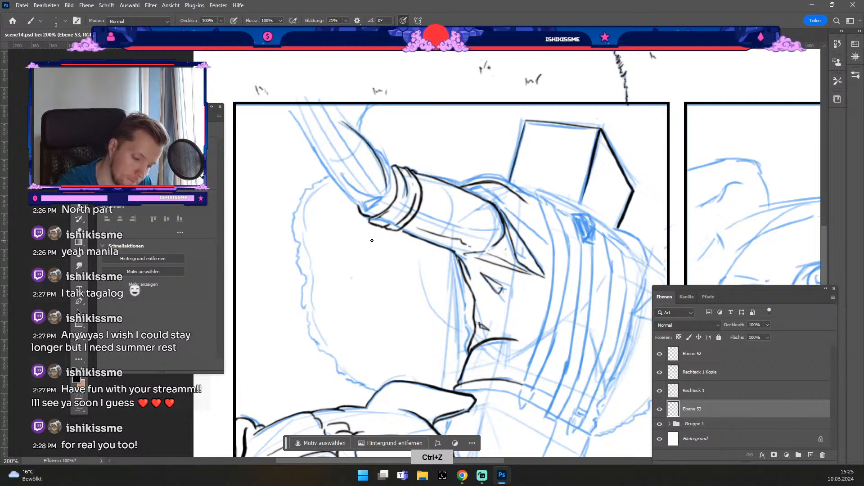
key(ctrl+z)
drag(340, 122, 396, 195)
key(ctrl+z)
mouse_move(341, 121)
mouse_down()
mouse_move(389, 180)
mouse_move(387, 202)
mouse_up()
key(ctrl+z)
drag(340, 120, 391, 196)
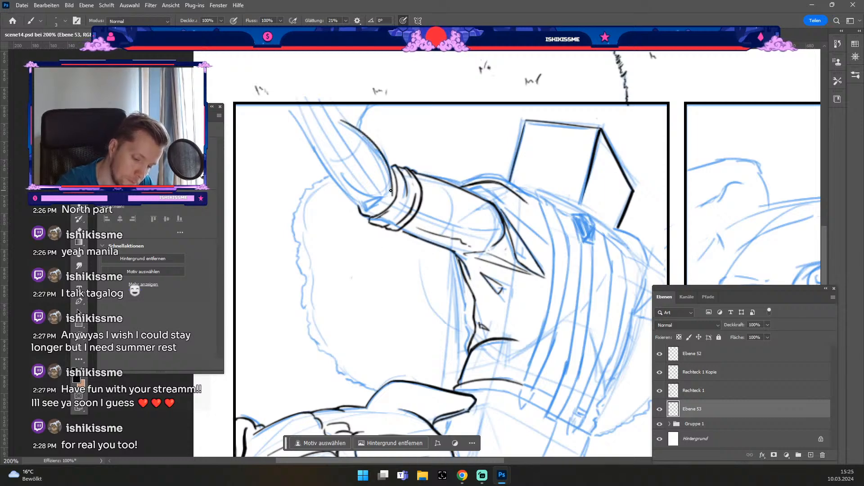
Clean the ink at the cuff opening and extend the forearm's upper contour up to the panel's top border.
key(e)
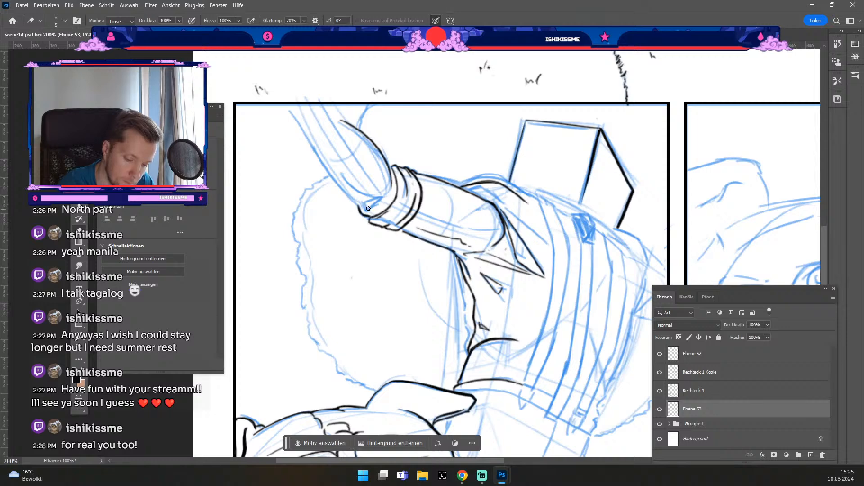
key(b)
mouse_move(341, 175)
mouse_down()
mouse_move(407, 193)
mouse_move(363, 187)
mouse_move(387, 199)
mouse_up()
key(ctrl+z)
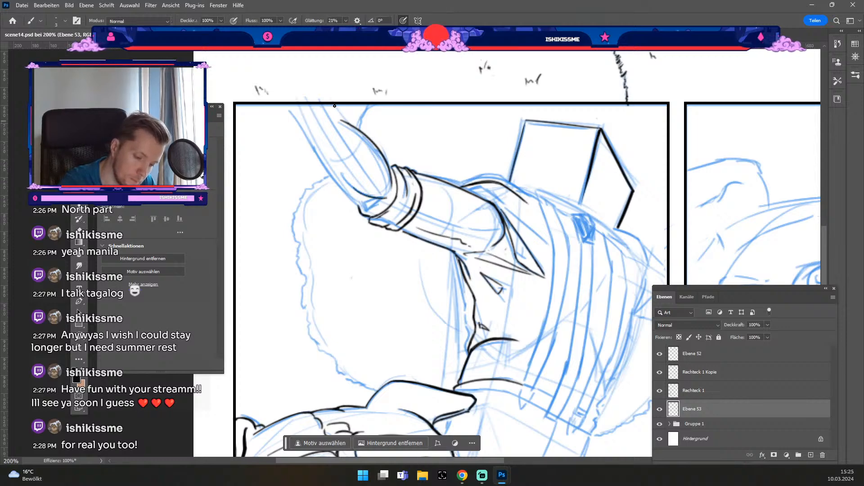
key(ctrl+z)
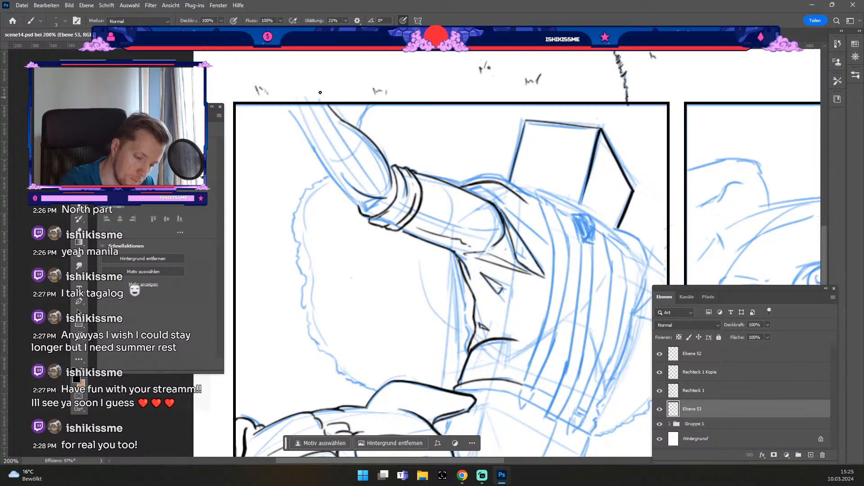
Ink the upper half of the forearm's lower contour, starting from the panel's top border.
drag(285, 105, 316, 154)
key(ctrl+z)
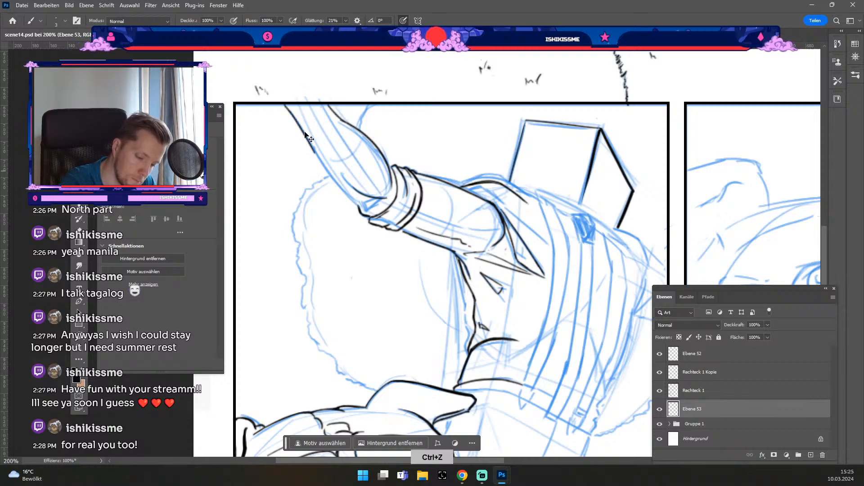
drag(284, 104, 324, 160)
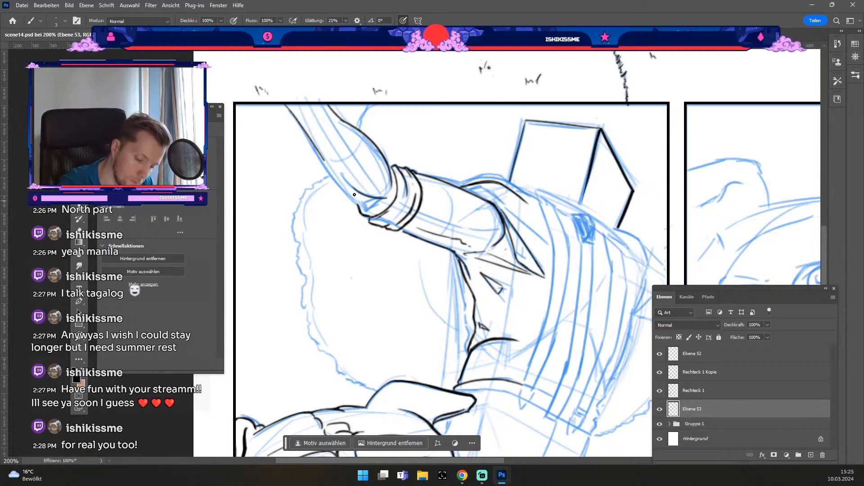
Join the forearm's lower contour to the cuff, redrawing missed strokes and cleaning its edge.
drag(359, 206, 328, 168)
key(ctrl+z)
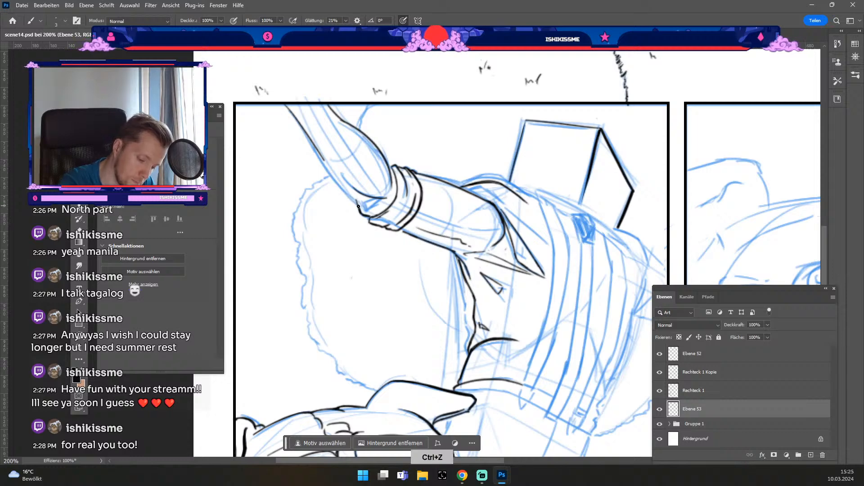
mouse_move(358, 207)
mouse_down()
mouse_move(344, 196)
mouse_move(298, 100)
mouse_up()
key(ctrl+z)
drag(359, 207, 304, 112)
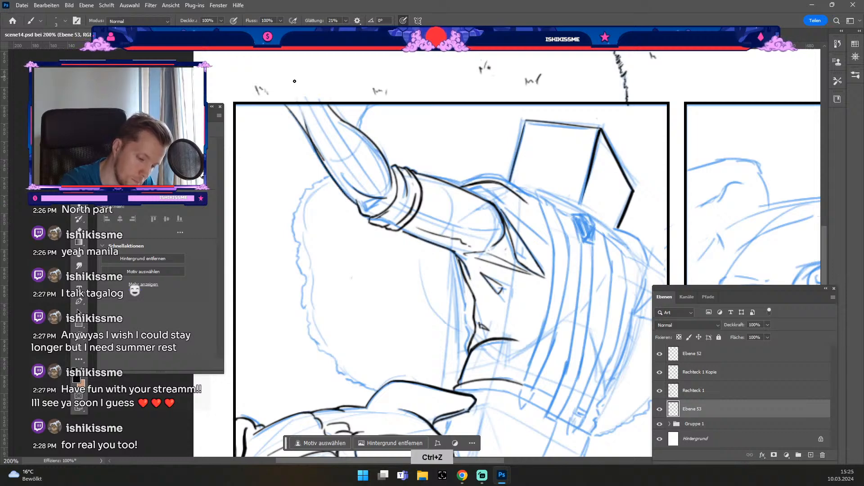
key(ctrl+z)
mouse_move(358, 207)
mouse_down()
mouse_move(298, 123)
mouse_move(350, 198)
mouse_up()
key(ctrl+z)
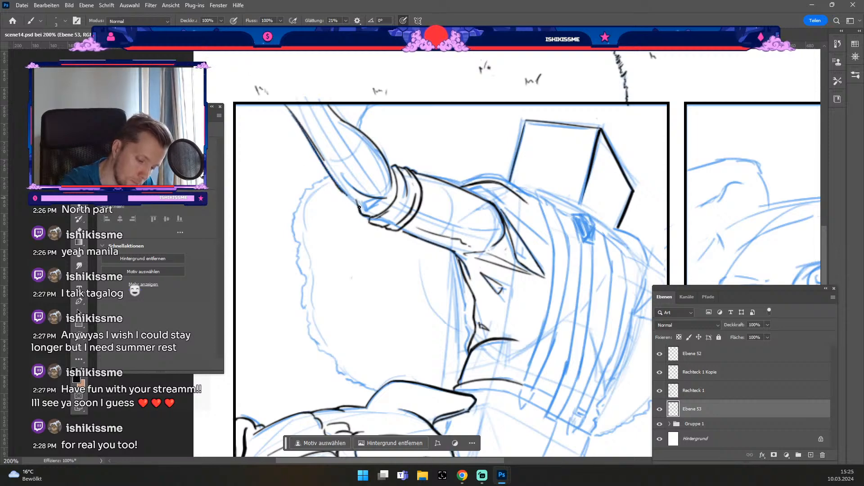
key(ctrl+z)
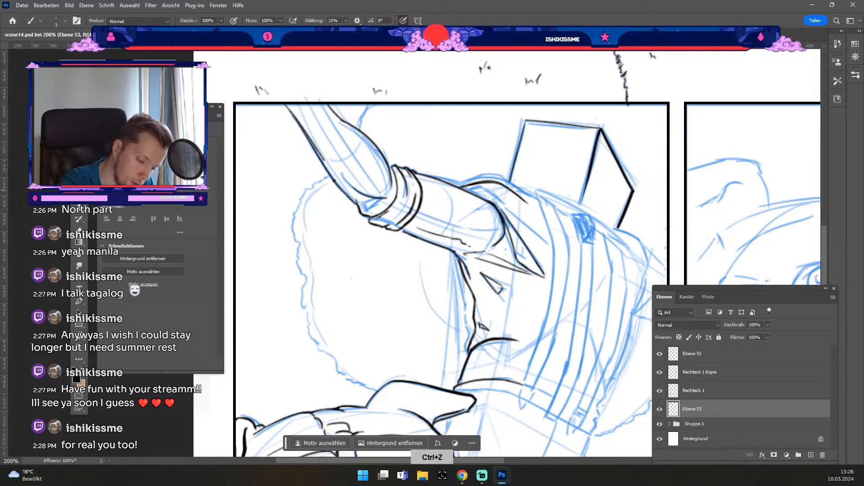
drag(341, 187, 357, 205)
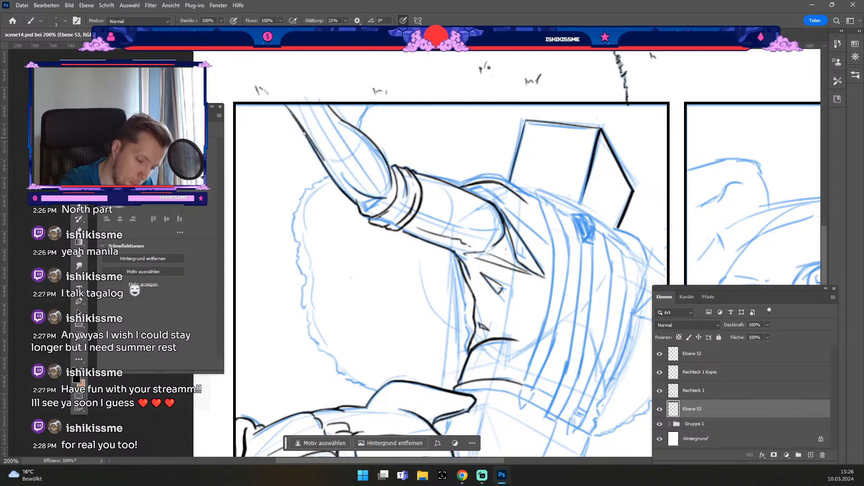
key(e)
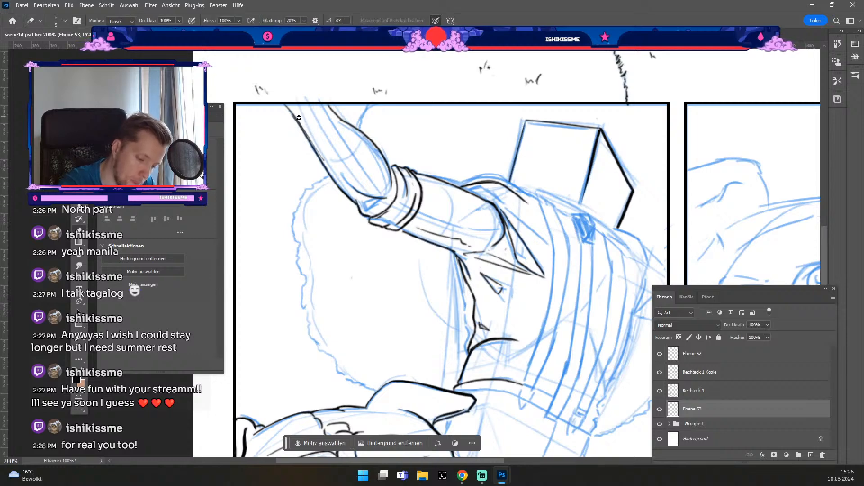
key(b)
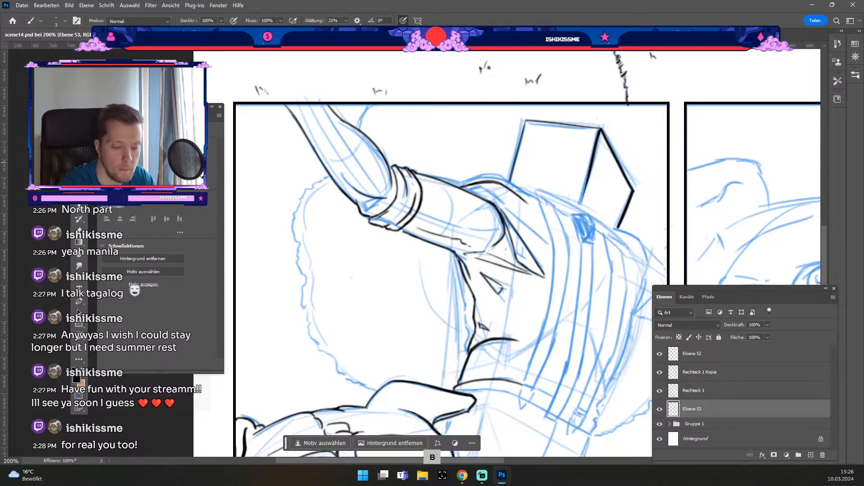
Ink a short inner line beside the forearm's upper contour at the panel border, undoing missed strokes.
drag(307, 107, 332, 139)
key(ctrl+z)
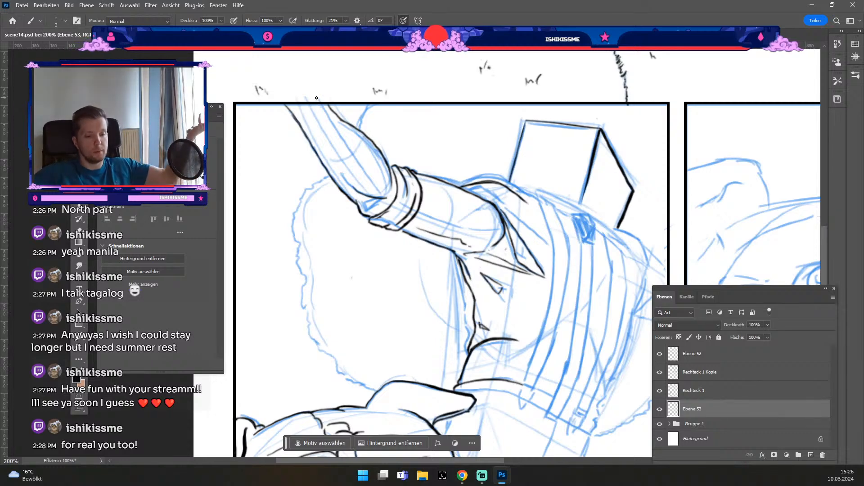
mouse_move(319, 106)
mouse_down()
mouse_move(329, 129)
mouse_move(322, 113)
mouse_move(324, 122)
mouse_up()
key(ctrl+z)
key(ctrl+z)
key(ctrl+z)
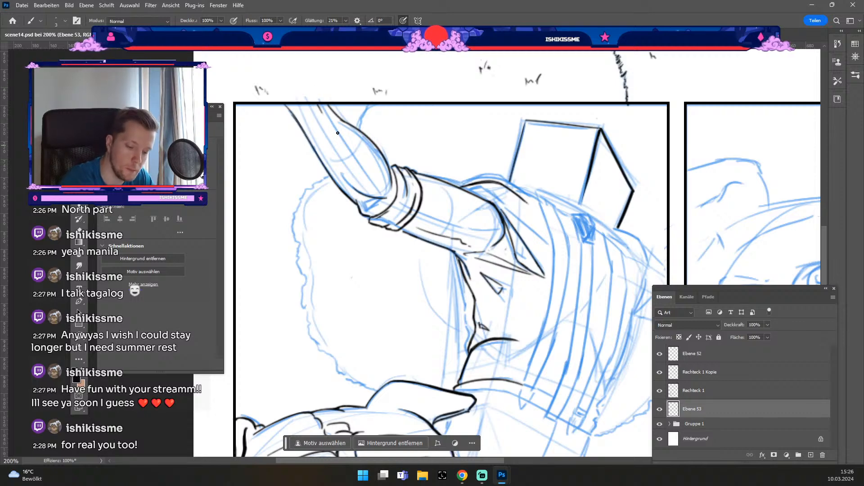
Ink a short muscle line inside the forearm near the cuff opening, undoing strokes that miss the sketch.
key(e)
drag(353, 189, 387, 199)
key(b)
key(ctrl+z)
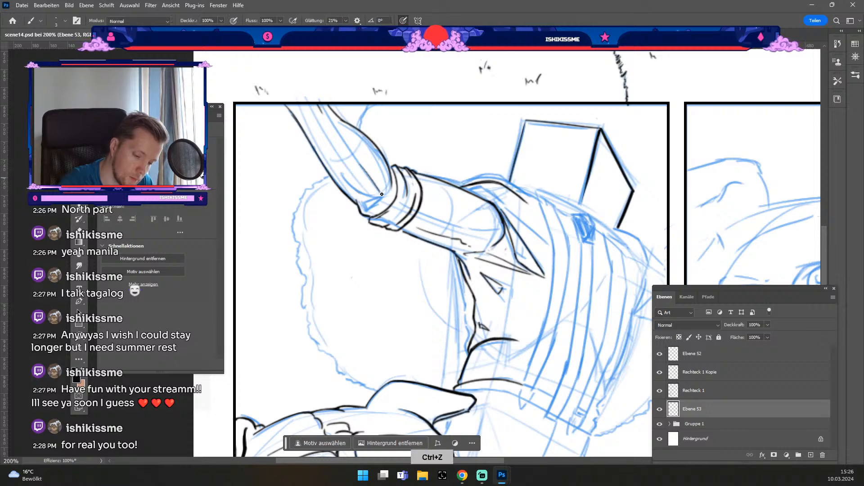
key(ctrl+z)
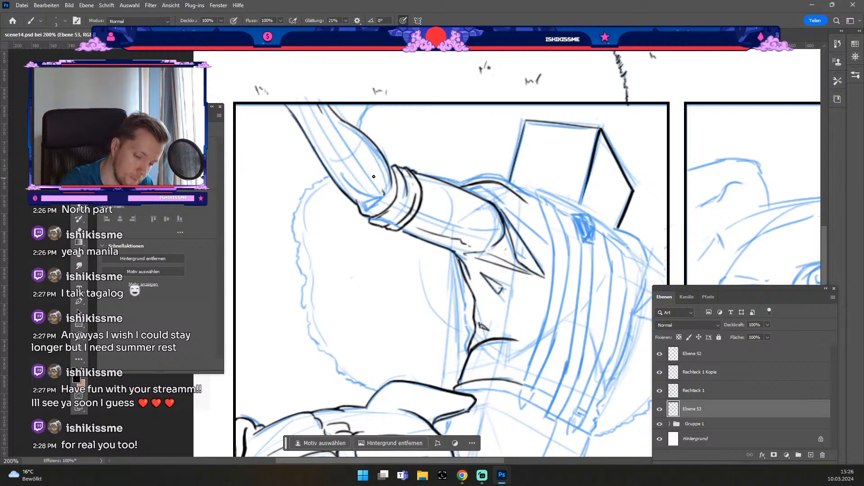
mouse_move(377, 183)
mouse_down()
mouse_move(333, 132)
mouse_move(391, 192)
mouse_move(341, 139)
mouse_up()
key(ctrl+z)
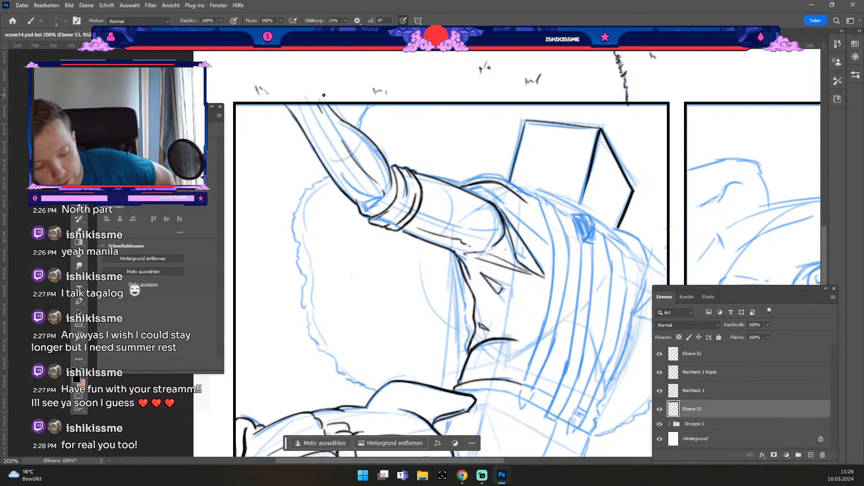
Rework the forearm's inner muscle strokes at the panel border and near the cuff, undoing missed attempts.
key(e)
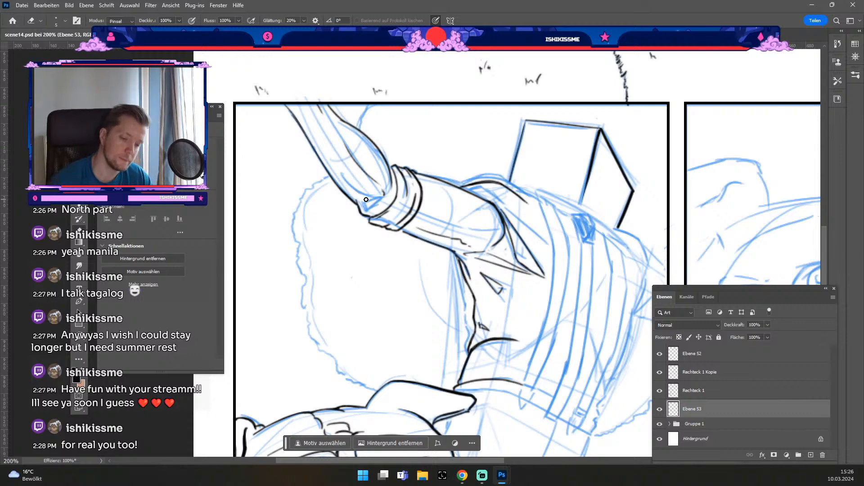
key(b)
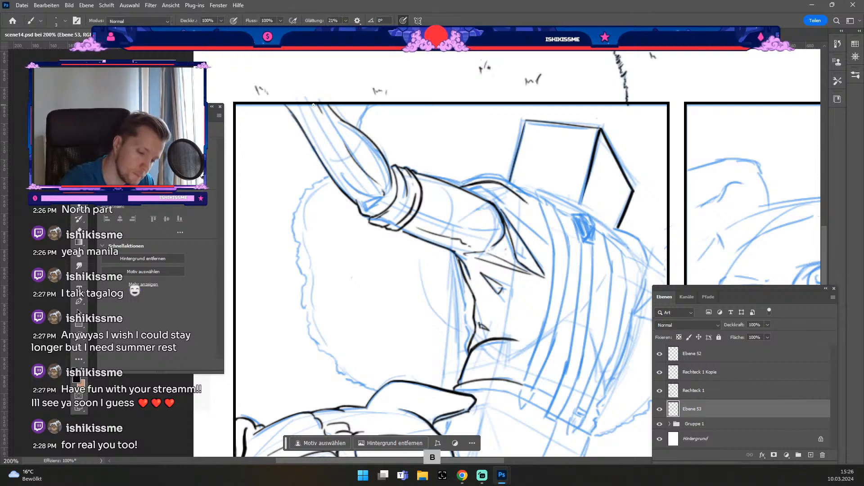
key(ctrl+z)
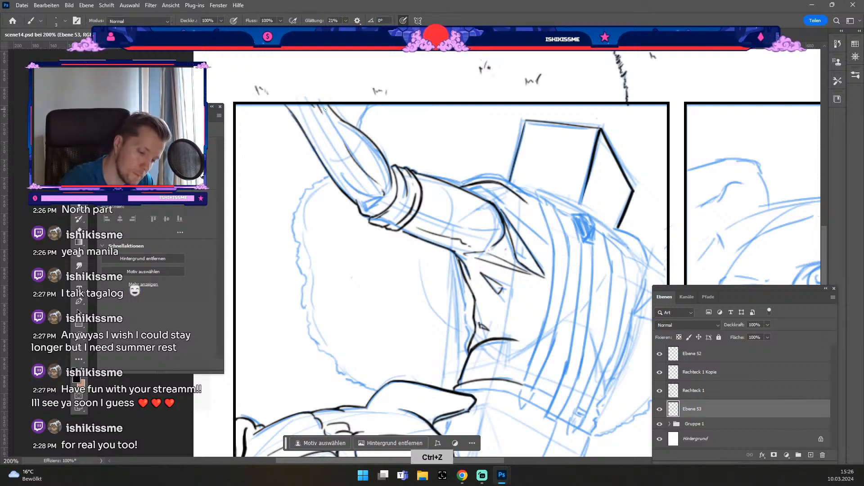
key(ctrl+z)
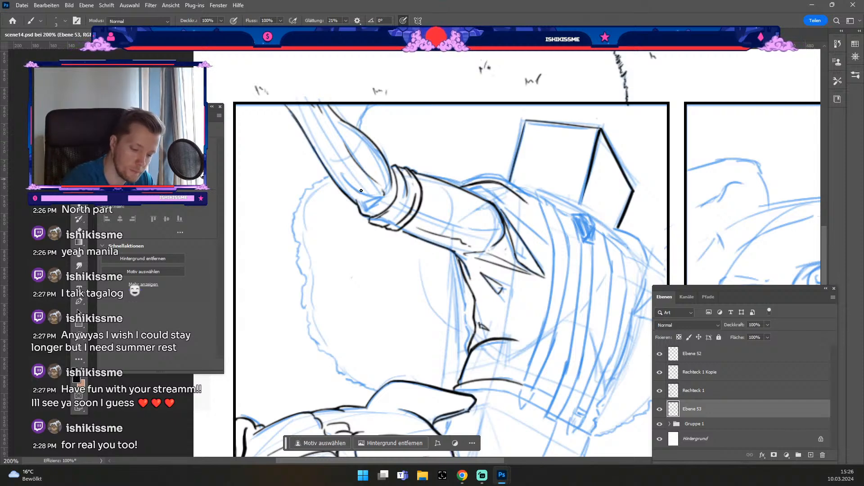
key(ctrl+z)
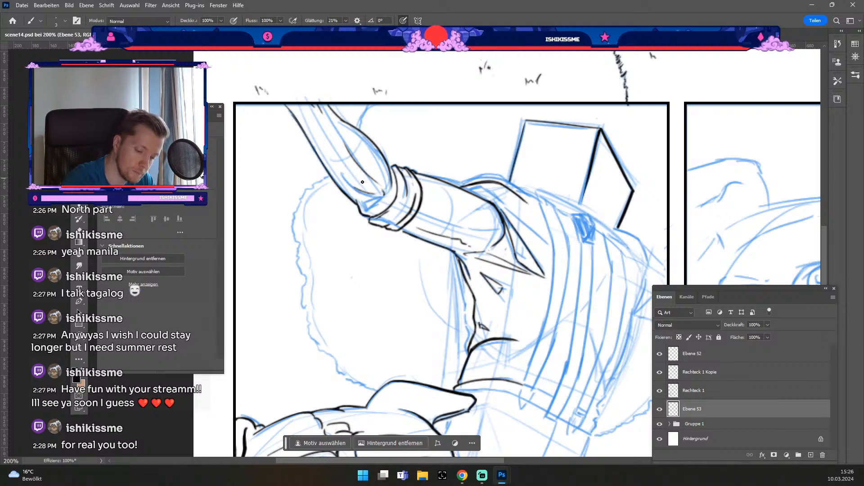
key(ctrl+z)
drag(355, 194, 384, 197)
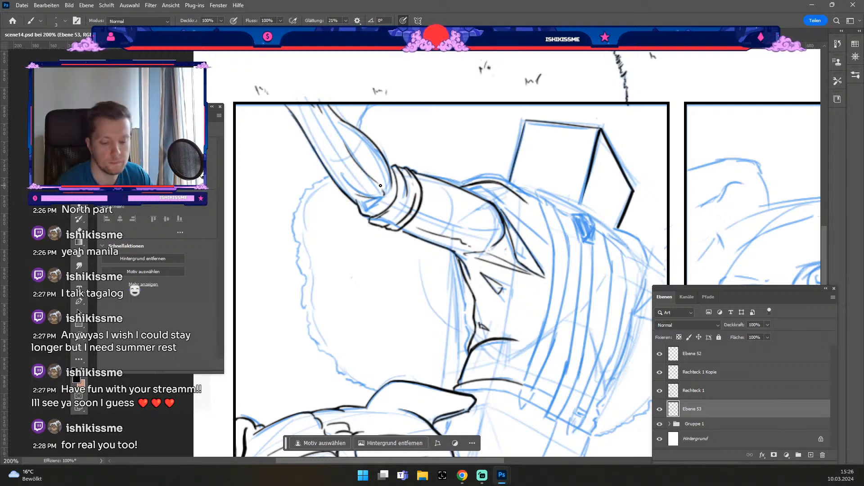
key(ctrl+z)
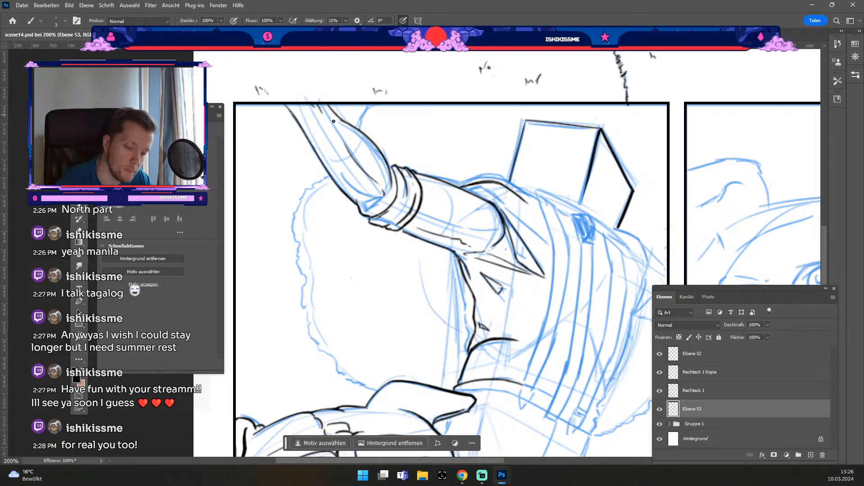
Redraw the short inner line at the panel border and thicken the top of the forearm's lower contour.
key(b)
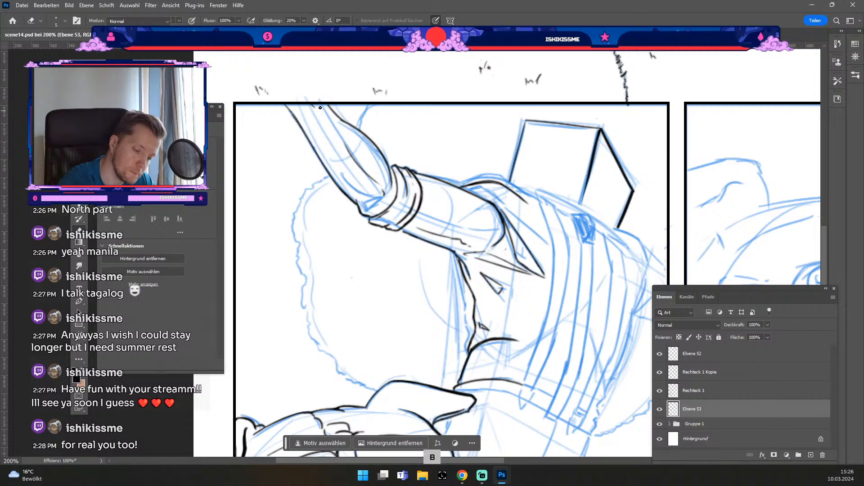
key(ctrl+z)
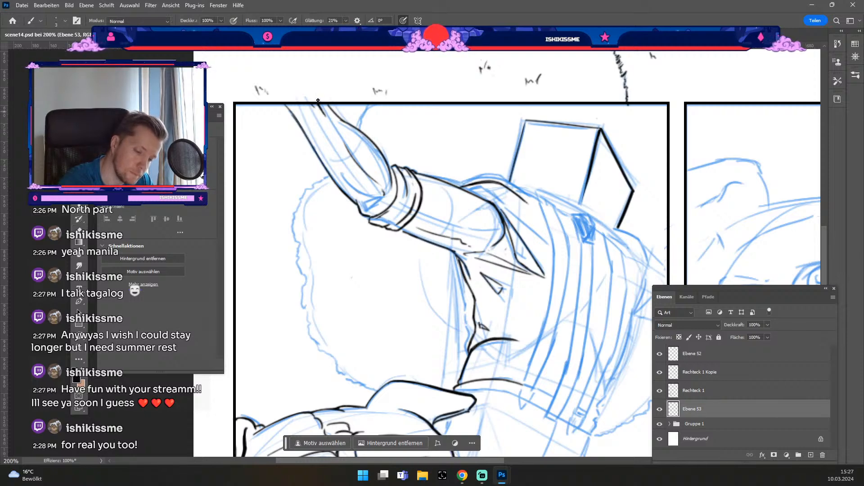
key(ctrl+z)
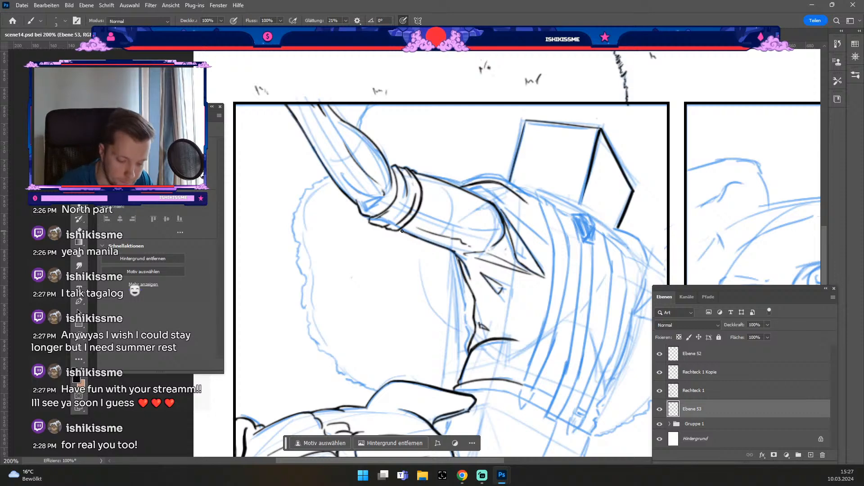
Touch up the upper corner of the cuff's front edge where it meets the forearm, undoing missed strokes.
key(b)
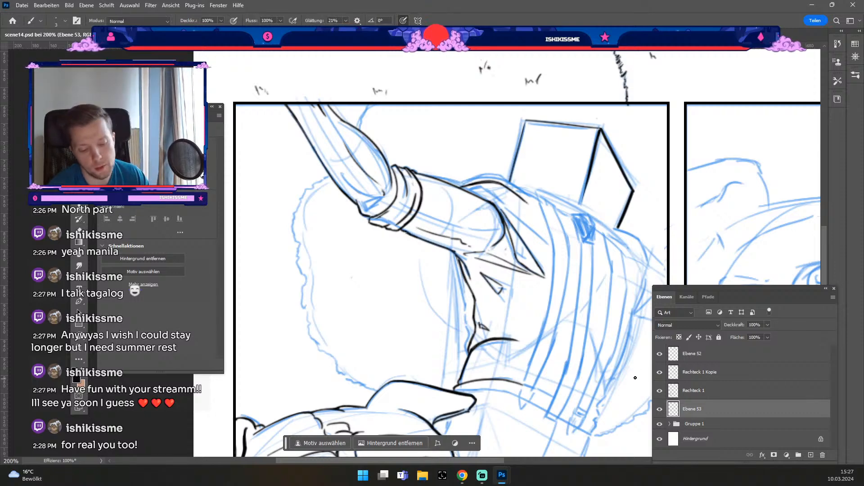
key(b)
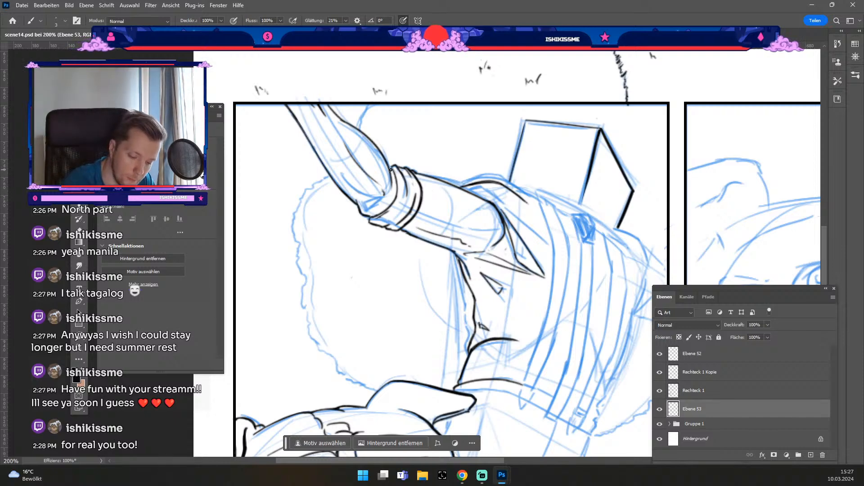
key(ctrl+z)
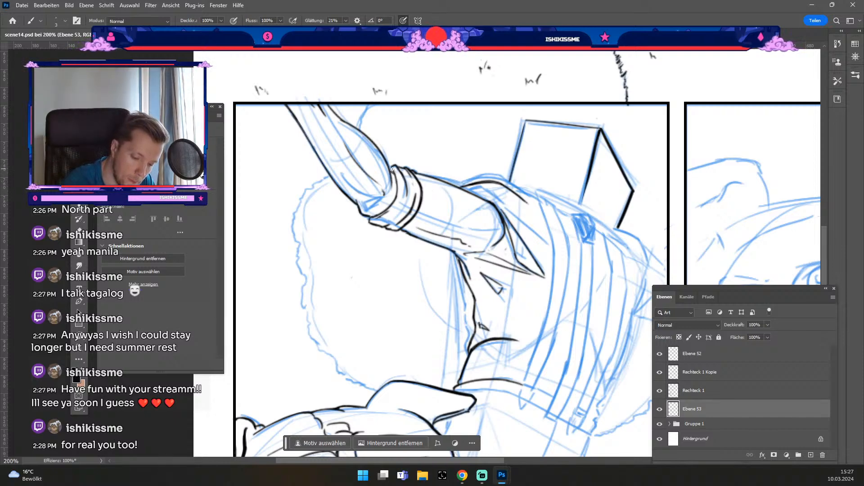
key(e)
key(ctrl+z)
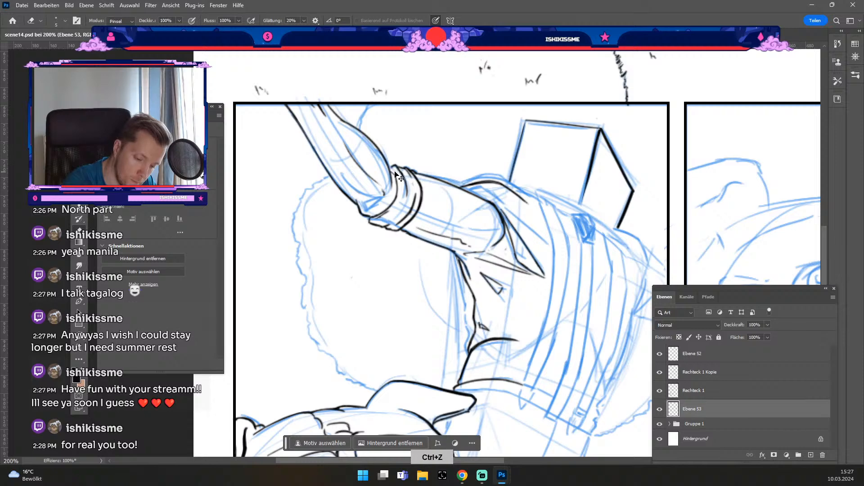
key(b)
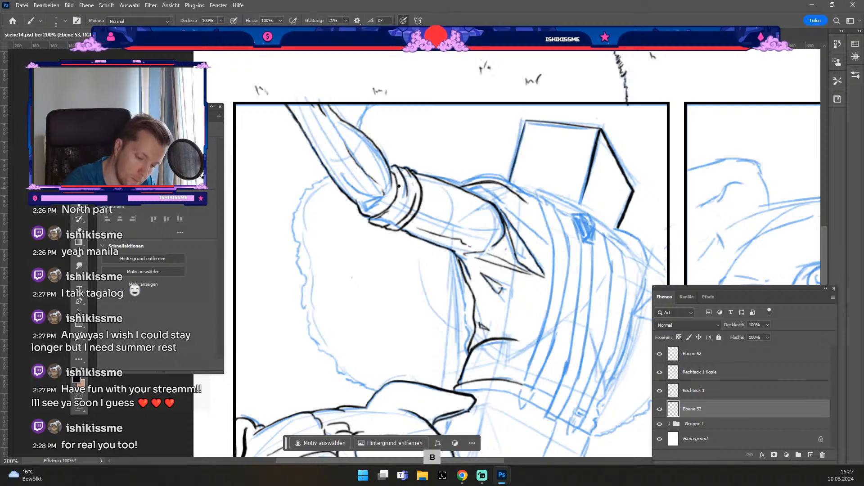
Erase the lower stretch of the cuff's front edge and redraw it down to the underside.
key(e)
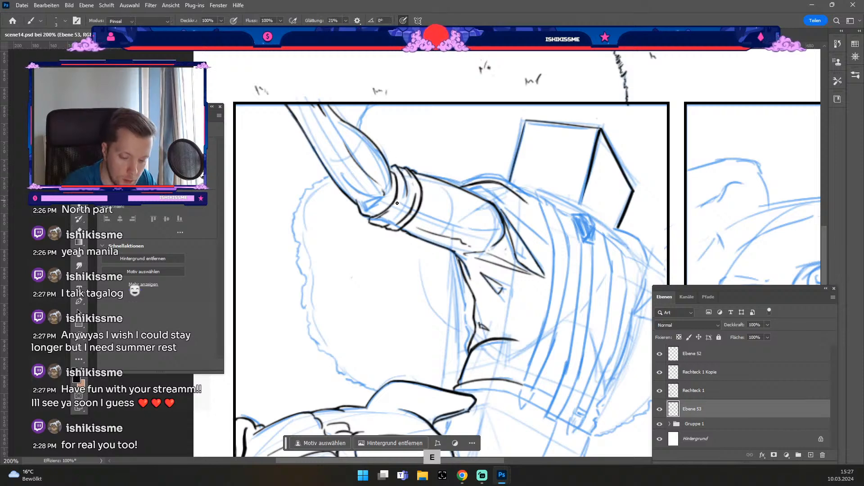
key(b)
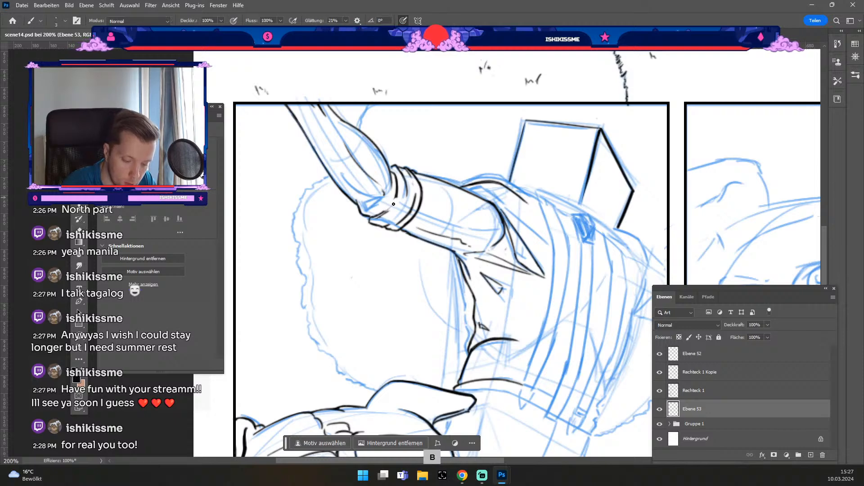
key(ctrl+z)
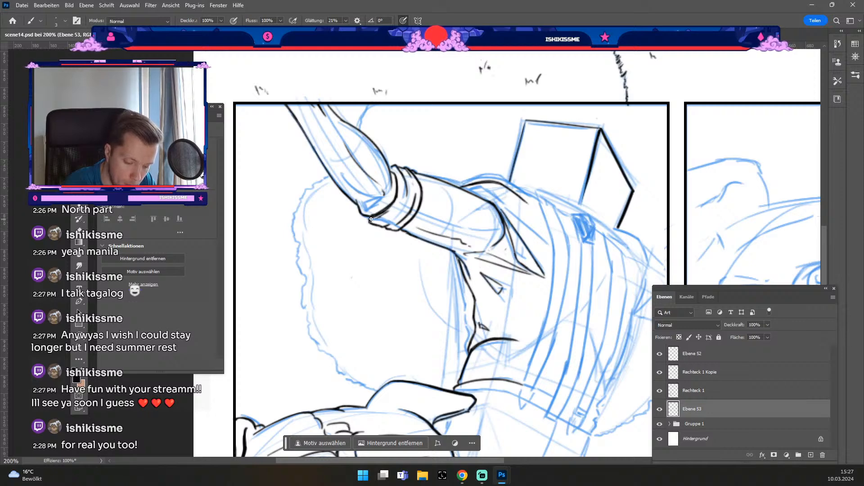
Touch up the underside of the sleeve cuff, undoing a missed stroke.
key(e)
key(b)
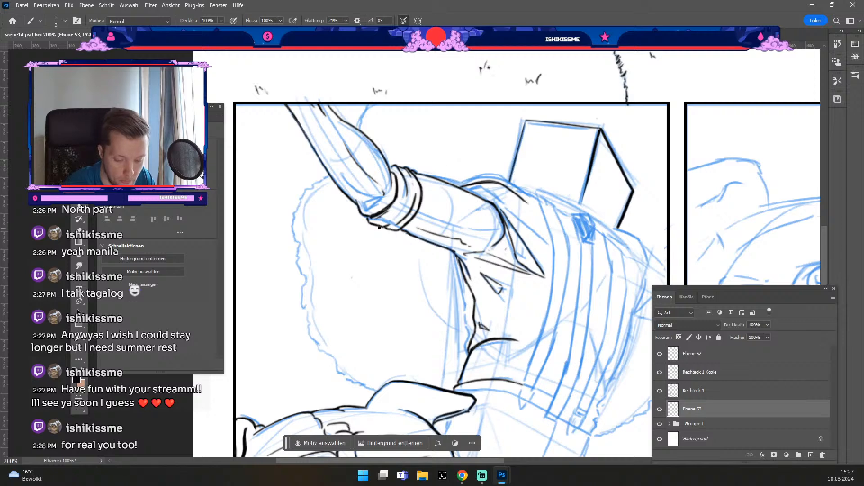
key(ctrl+z)
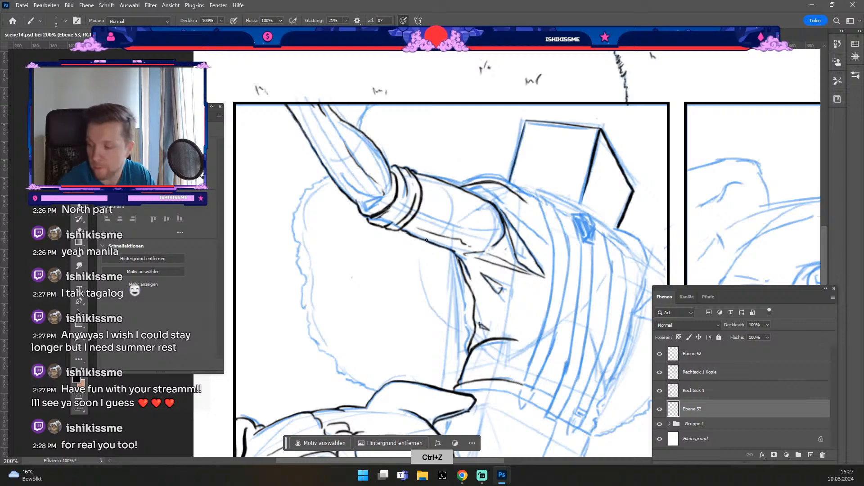
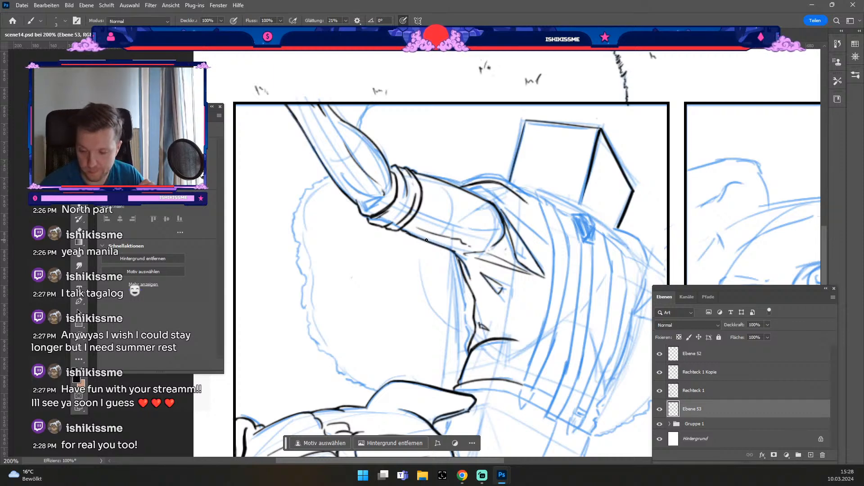
Review the inked arm and figure in the context of the whole panel and its neighbours.
key(ctrl+minus)
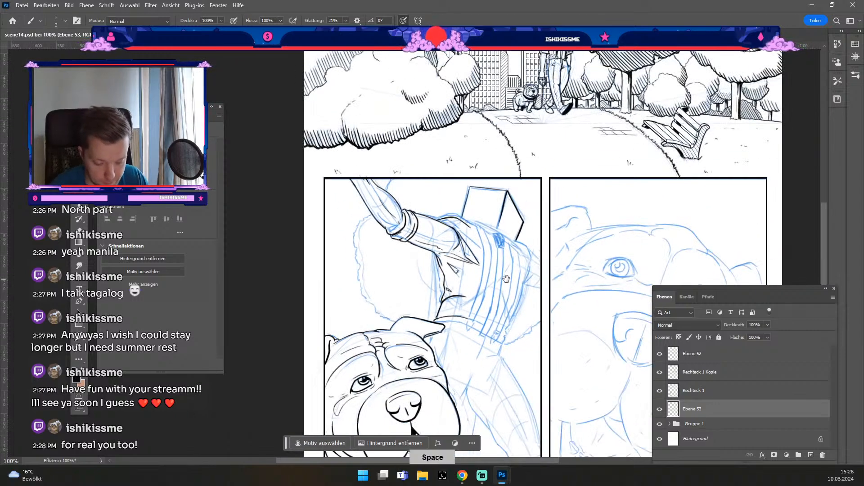
drag(505, 273, 518, 201)
key(ctrl+plus)
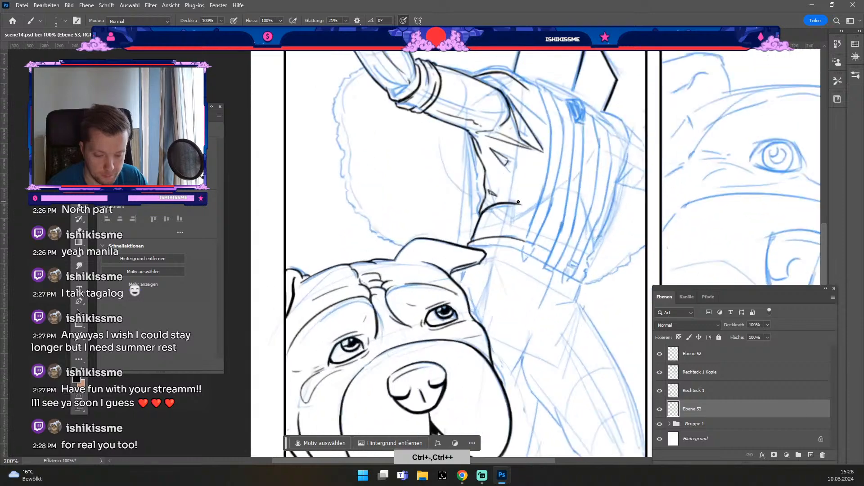
key(ctrl+plus)
key(ctrl+minus)
key(ctrl+minus)
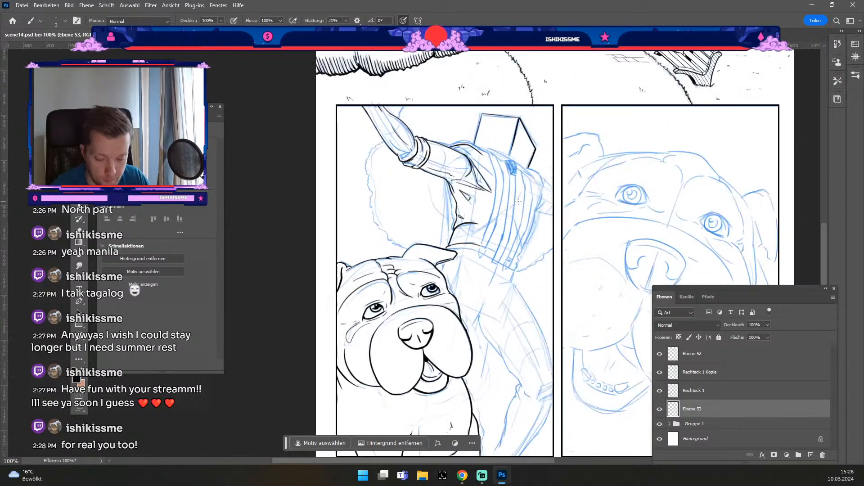
key(odiaeresis)
key(numbersign)
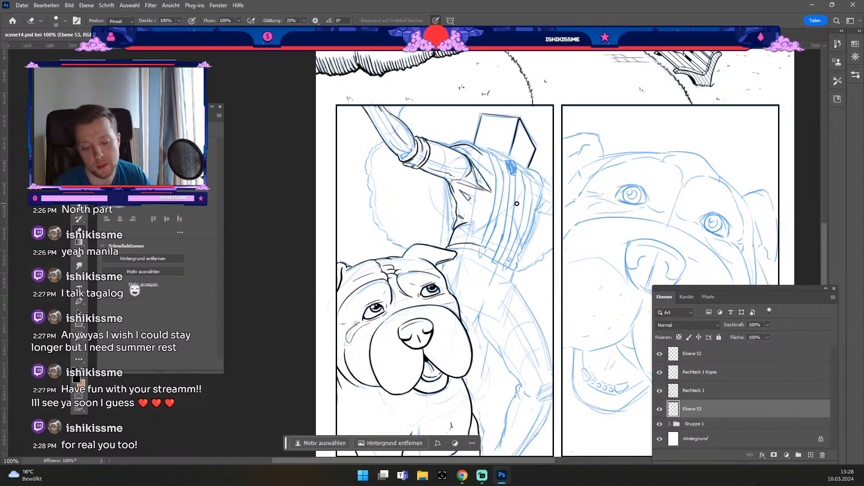
key(b)
key(space)
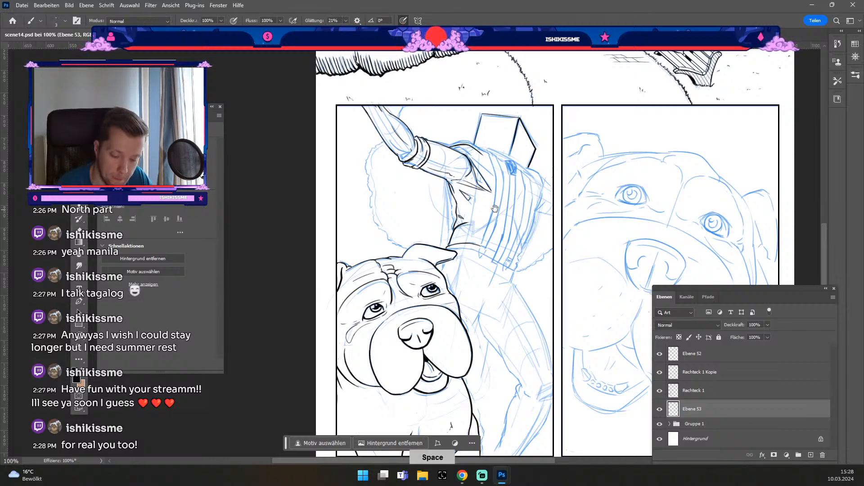
drag(480, 212, 483, 234)
Extend the shoulder line to the top of the strap and ink the upper part of the strap's front edge, undoing missed strokes.
key(ctrl+plus)
key(ctrl+plus)
key(space)
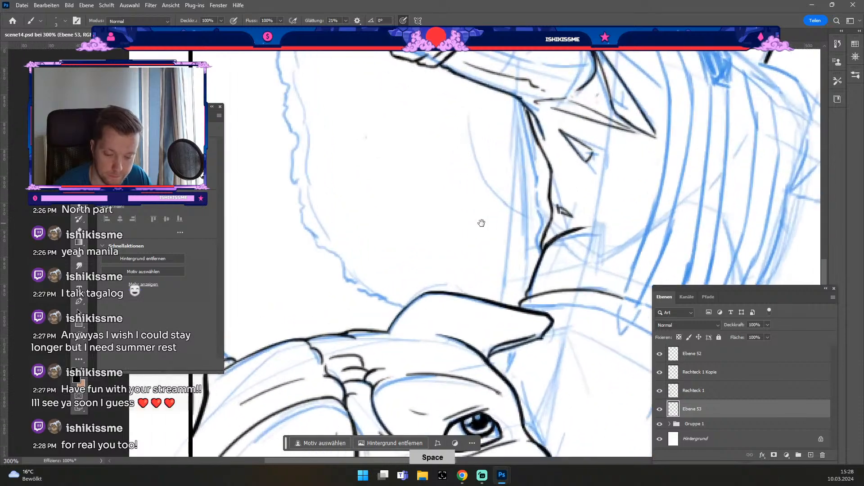
drag(462, 135, 379, 299)
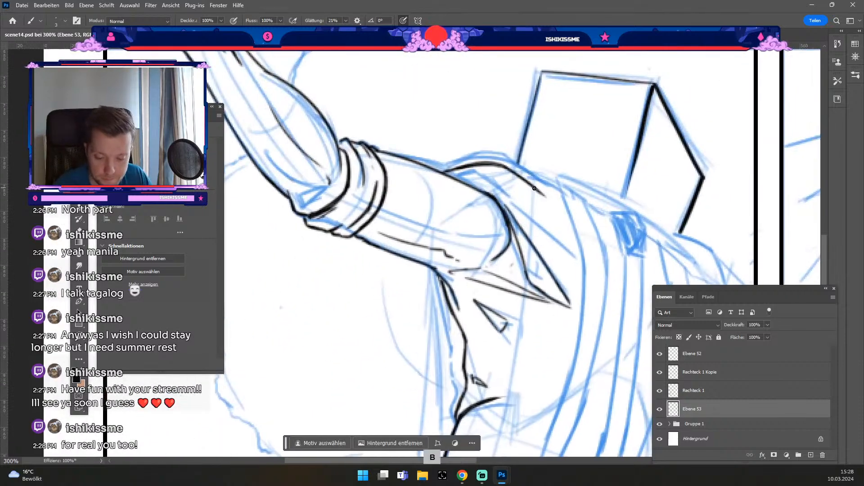
mouse_move(533, 185)
mouse_down()
mouse_move(574, 193)
mouse_move(544, 191)
mouse_move(564, 190)
mouse_move(589, 211)
mouse_move(575, 227)
mouse_move(569, 210)
mouse_move(581, 260)
mouse_move(579, 328)
mouse_up()
key(ctrl+z)
key(ctrl+z)
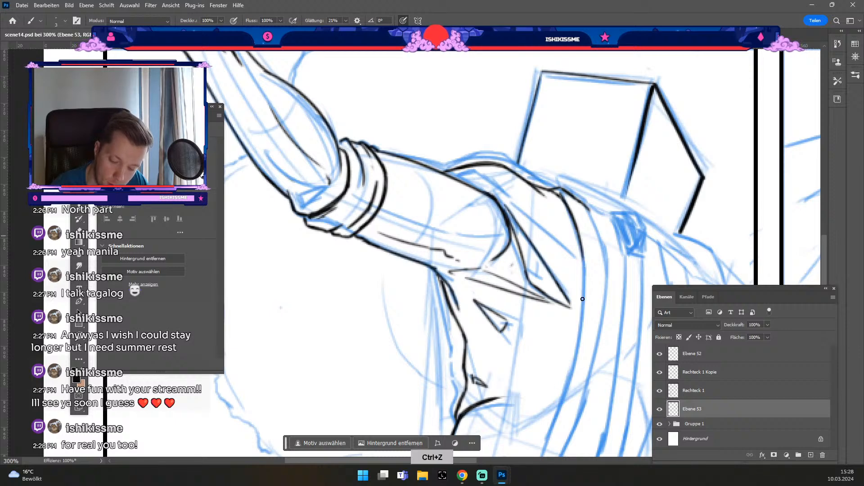
drag(581, 235, 576, 349)
Continue the strap's front edge down to the hem line, redrawing the stroke until it follows the sketch.
scroll(598, 310, down, 2)
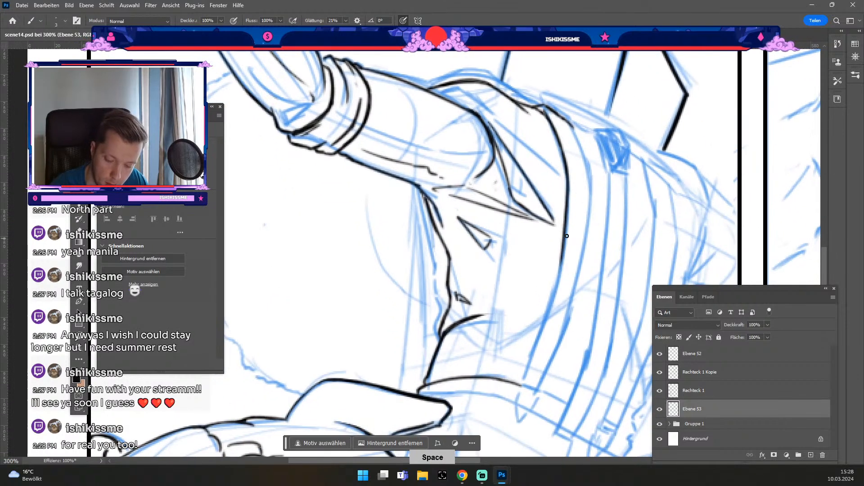
drag(566, 221, 533, 342)
drag(561, 266, 519, 389)
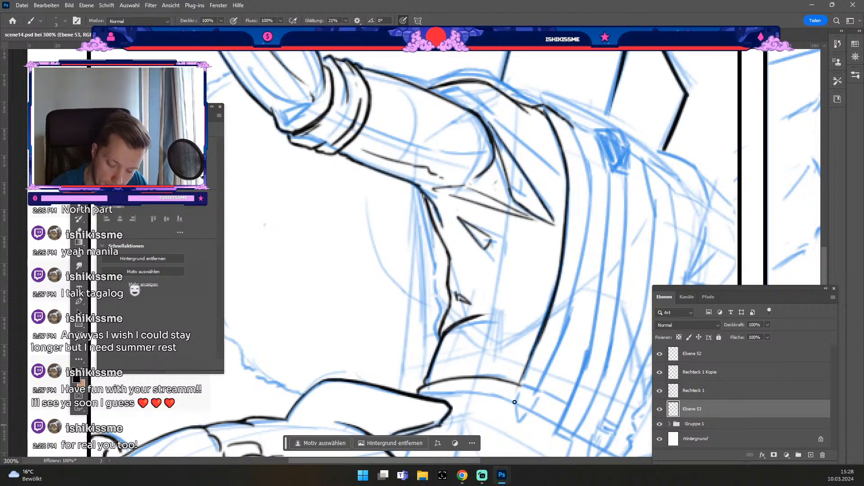
key(ctrl+z)
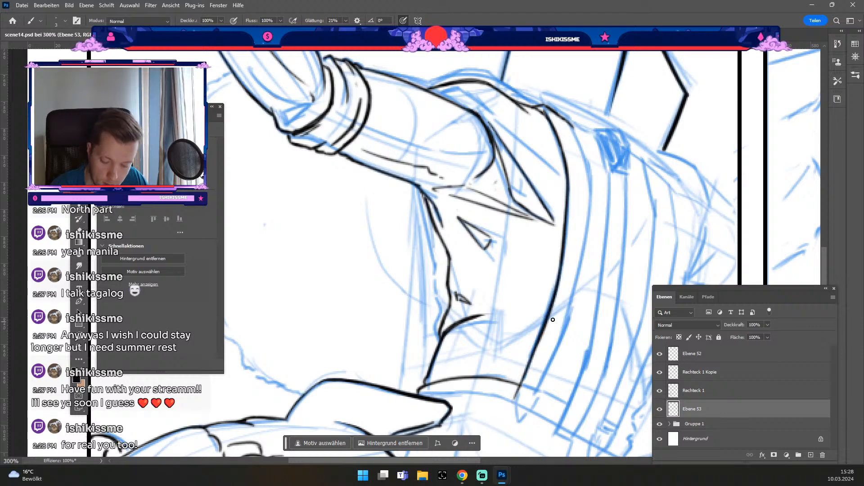
key(ctrl+z)
drag(560, 268, 518, 383)
key(ctrl+z)
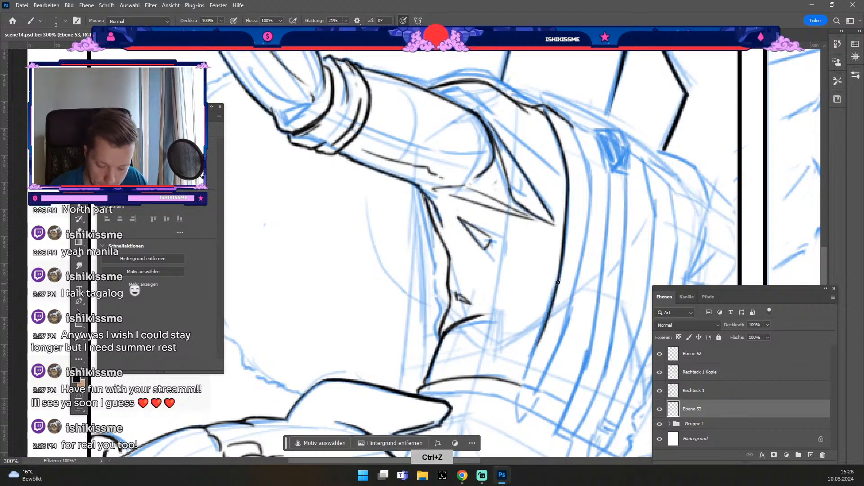
drag(558, 283, 523, 390)
key(ctrl+z)
drag(558, 284, 517, 395)
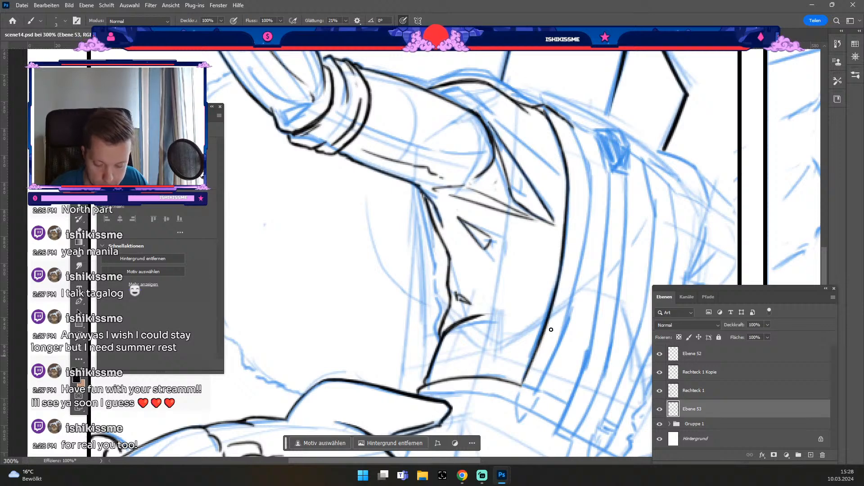
key(ctrl+z)
drag(560, 273, 516, 393)
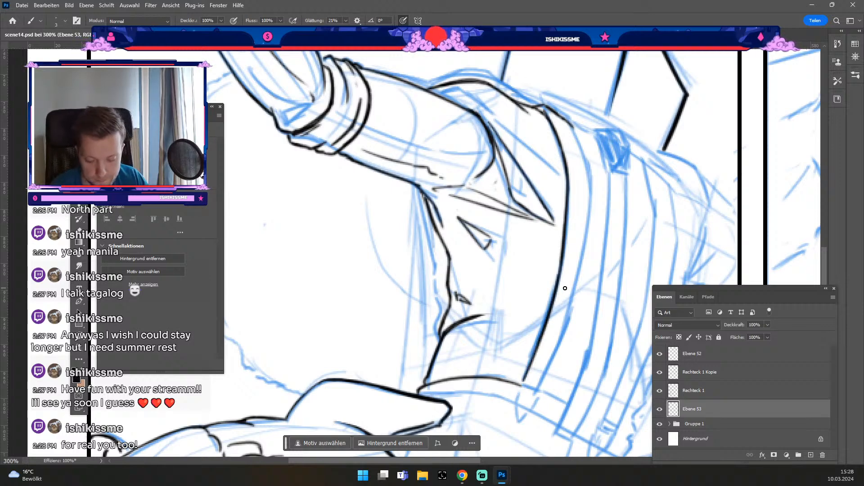
Erase and redraw the lower tip of the strap's front edge at the hem and ink the strap's short bottom edge.
key(e)
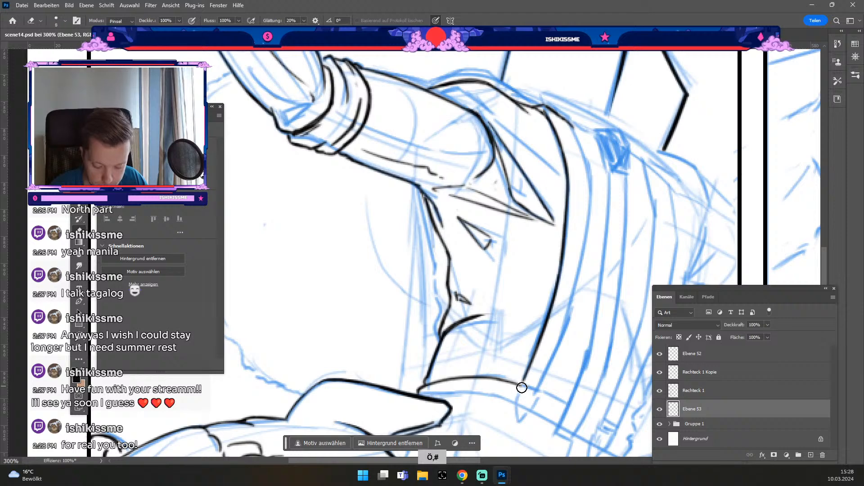
key(b)
key(e)
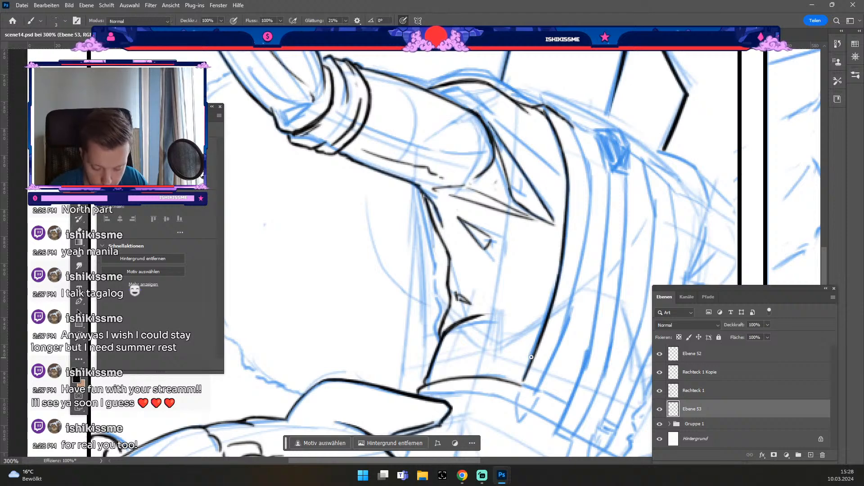
drag(524, 386, 529, 356)
key(b)
drag(543, 326, 522, 382)
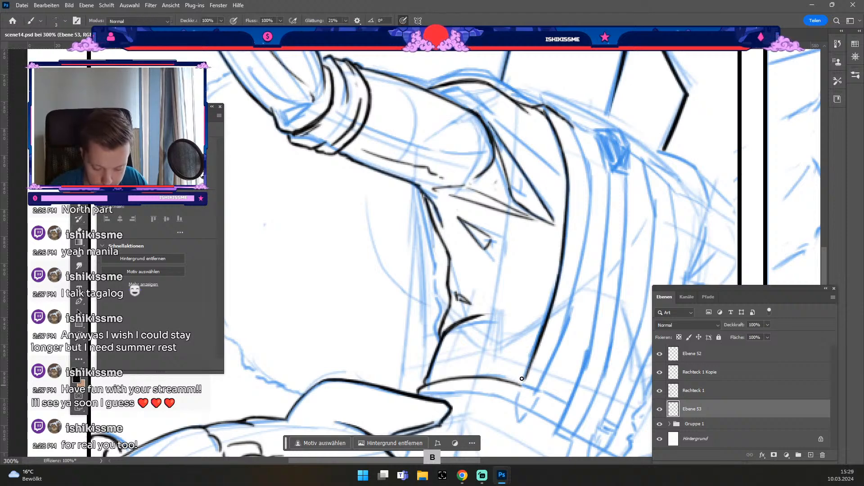
key(ctrl+z)
drag(541, 334, 521, 384)
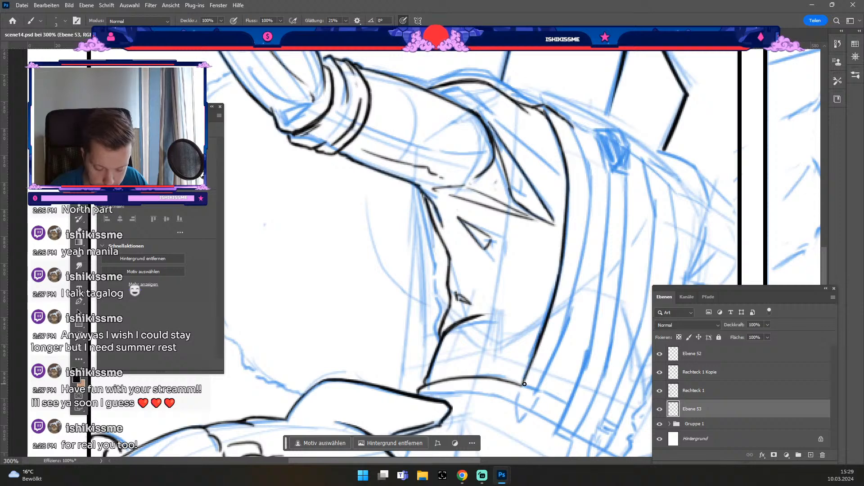
key(ctrl+z)
drag(524, 381, 542, 389)
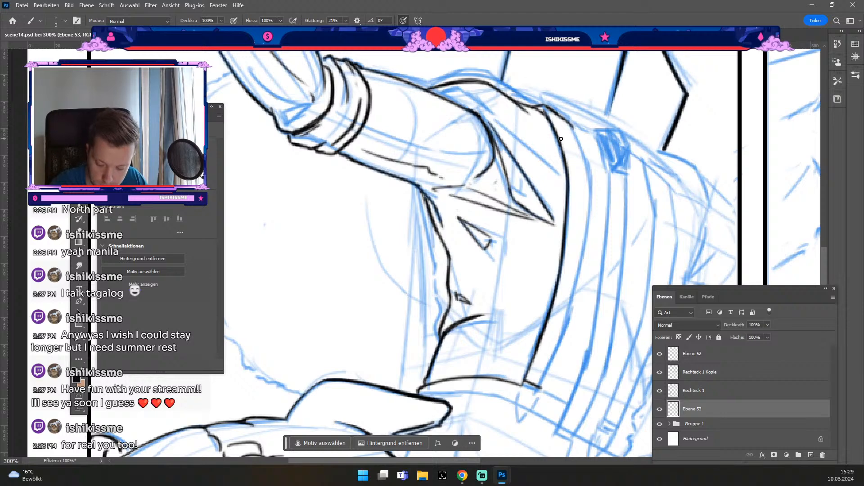
Ink the upper part of the strap's back edge from the shoulder downward, parallel to the front edge, undoing missed strokes.
drag(570, 123, 596, 187)
key(ctrl+z)
mouse_move(570, 124)
mouse_down()
mouse_move(591, 184)
mouse_move(577, 288)
mouse_up()
key(ctrl+z)
key(ctrl+z)
mouse_move(590, 171)
mouse_down()
mouse_move(579, 296)
mouse_move(545, 367)
mouse_up()
key(ctrl+z)
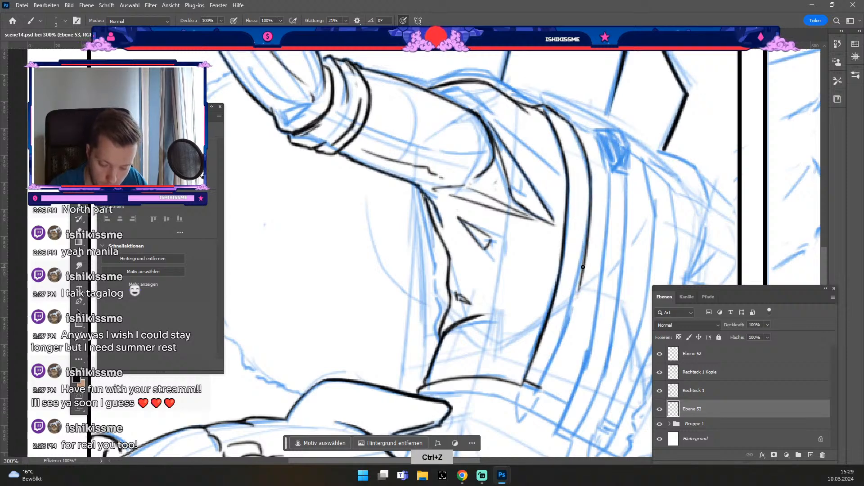
Ink the lower part of the strap's back edge and close it against the short bottom edge.
drag(586, 264, 544, 381)
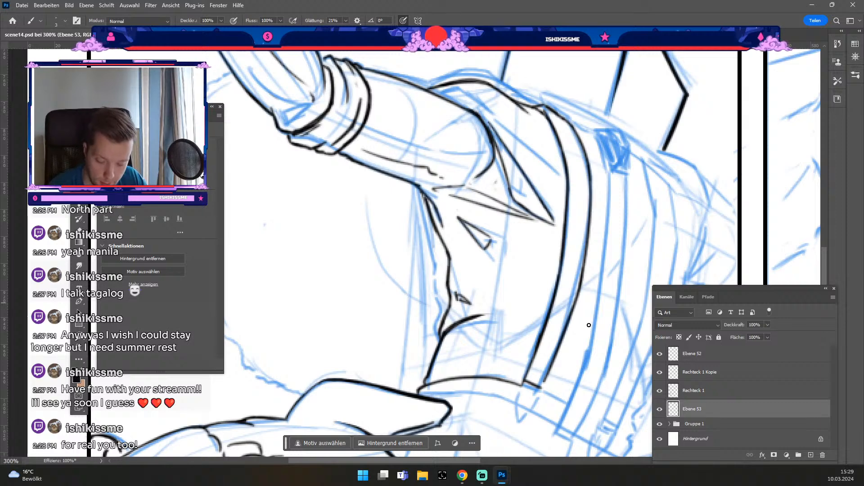
key(ctrl+z)
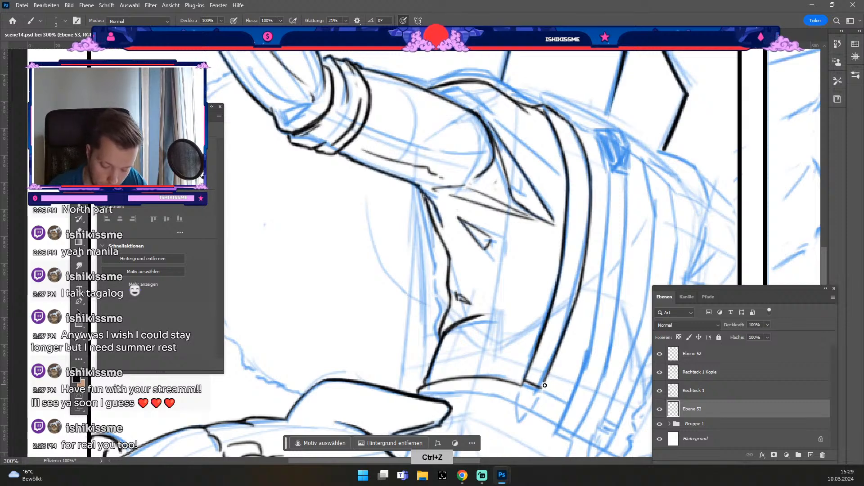
drag(549, 374, 542, 388)
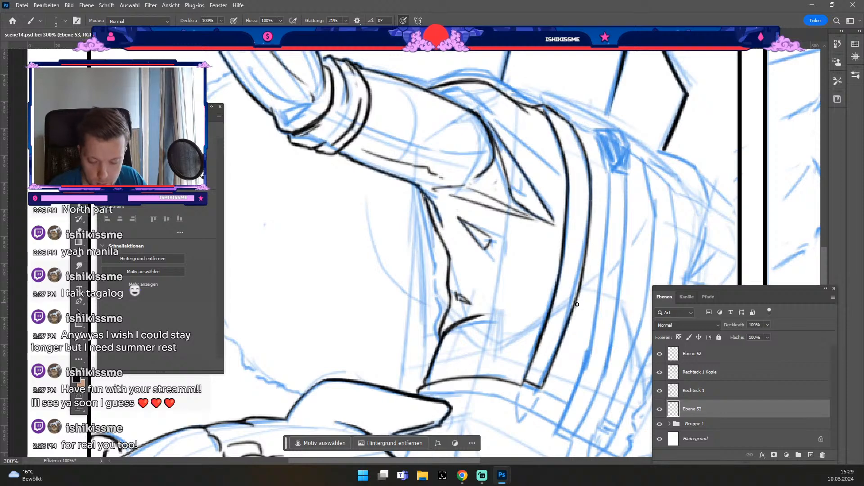
Thin the middle of the strap's back edge with the eraser and restroke it toward the lower corner, undoing missed attempts.
key(e)
drag(586, 276, 576, 333)
key(b)
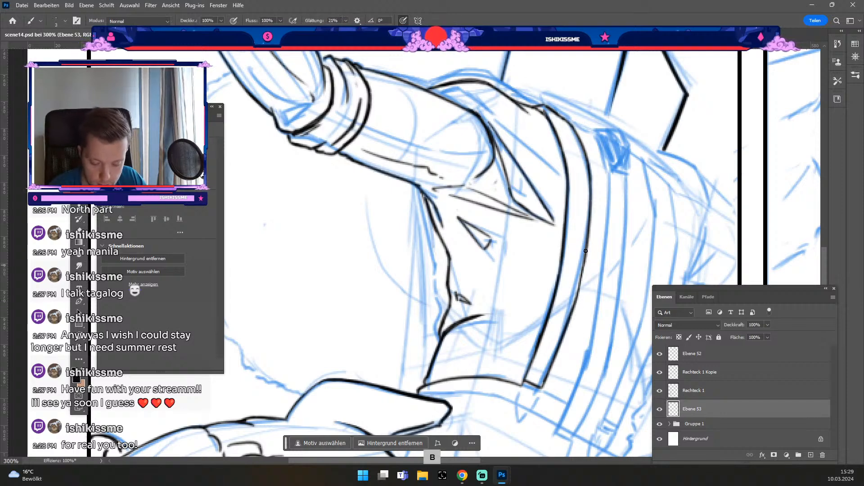
drag(588, 250, 570, 317)
key(ctrl+z)
drag(586, 260, 542, 382)
key(ctrl+z)
drag(558, 353, 543, 387)
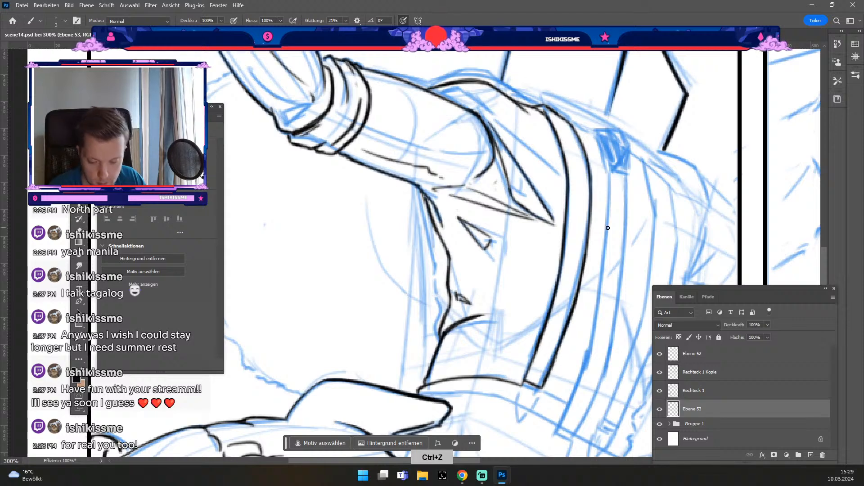
Clean up the junction of the shoulder line and the strap's top, undoing a missed touch-up.
key(e)
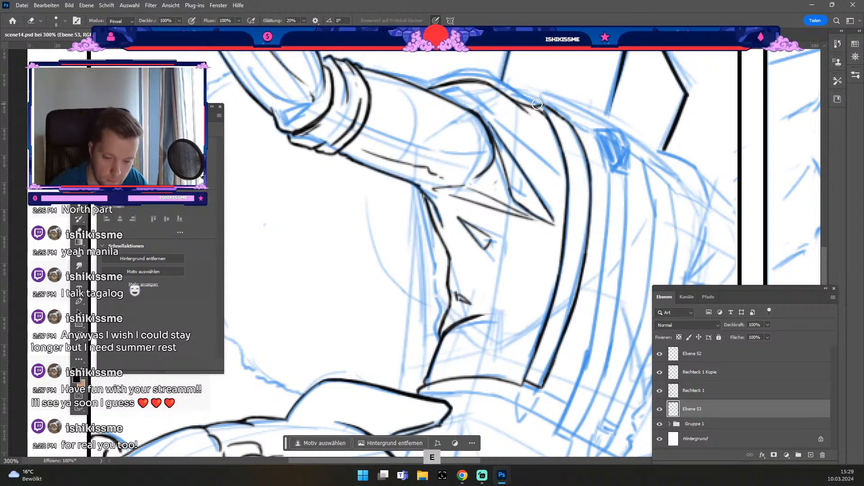
drag(537, 103, 543, 106)
key(b)
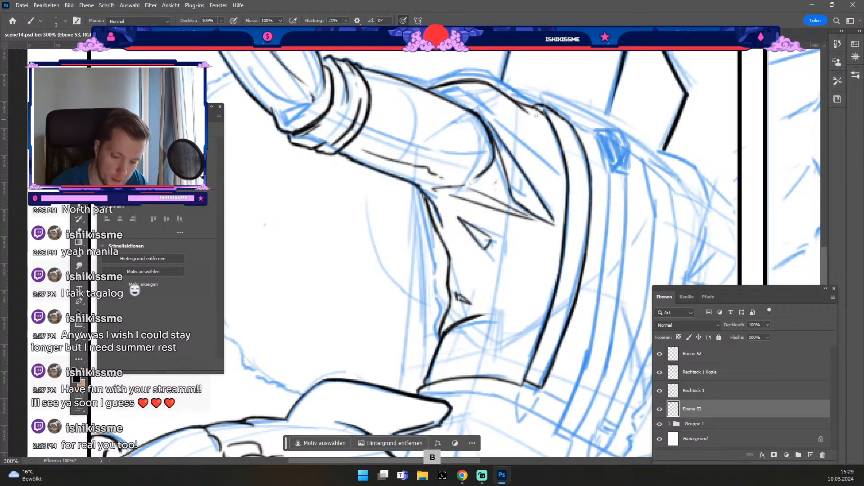
key(ctrl+z)
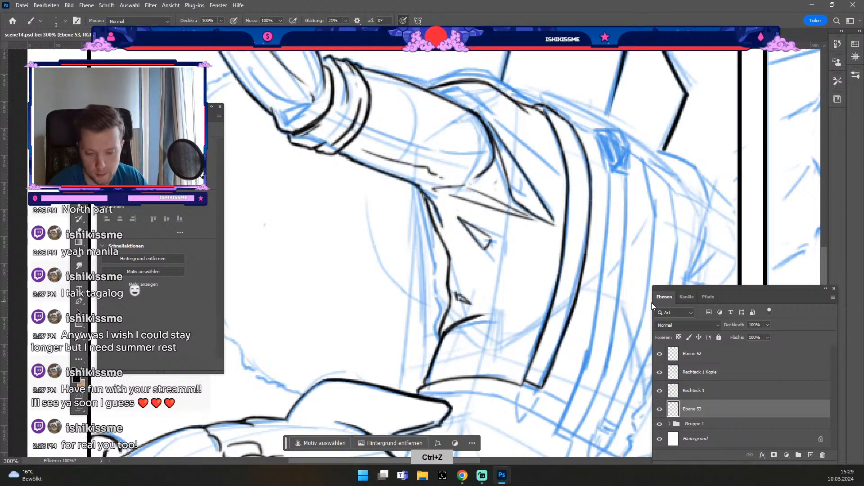
Ink the cross bands at the strap's lower end and the pointed tip hanging below the waistline, undoing missed strokes.
key(space)
drag(534, 247, 494, 171)
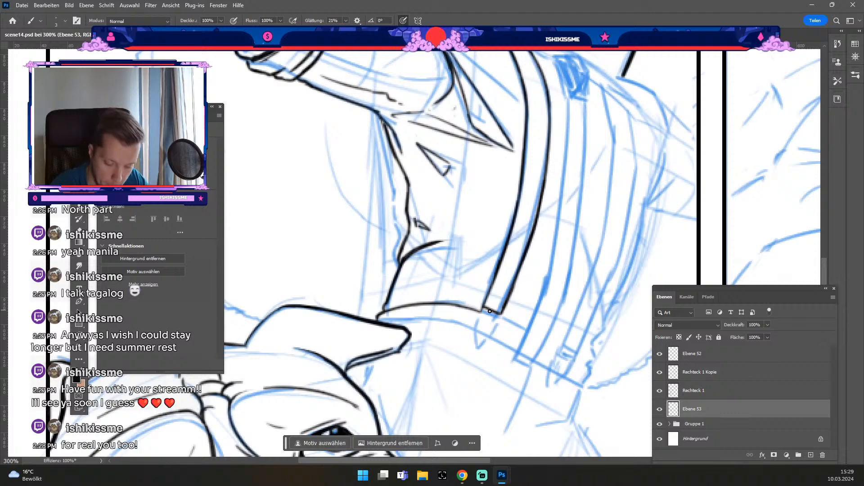
key(b)
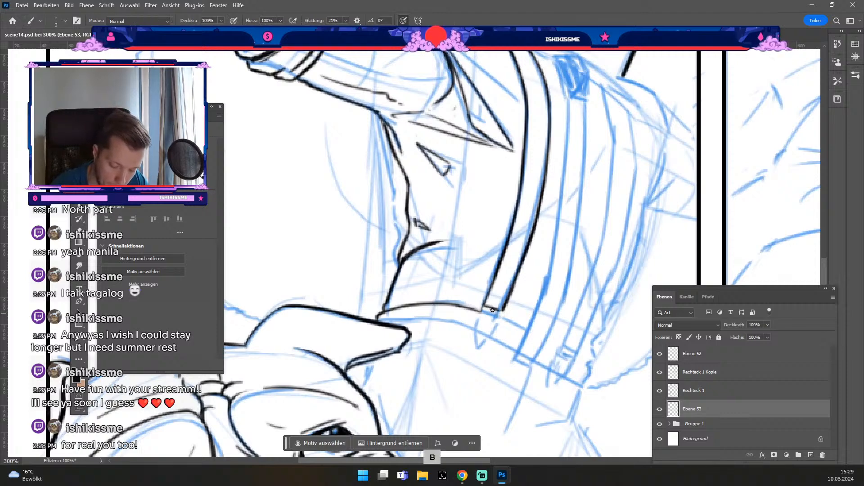
drag(483, 306, 501, 312)
key(ctrl+z)
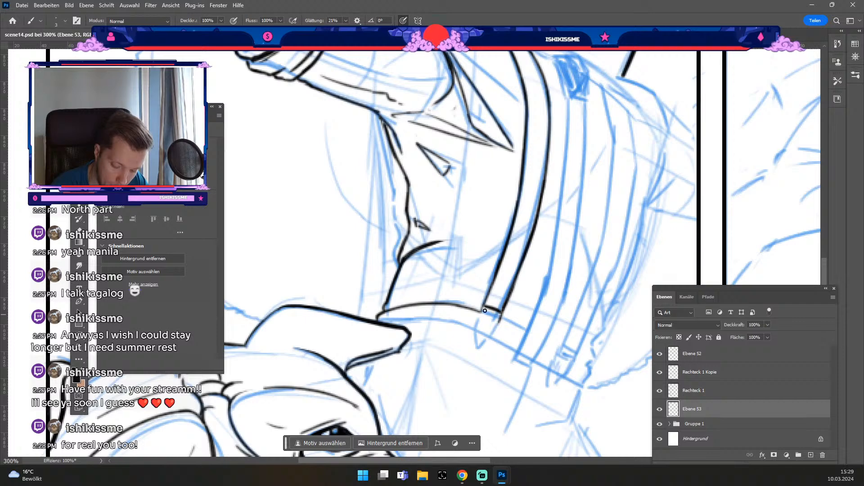
drag(480, 315, 498, 323)
key(ctrl+z)
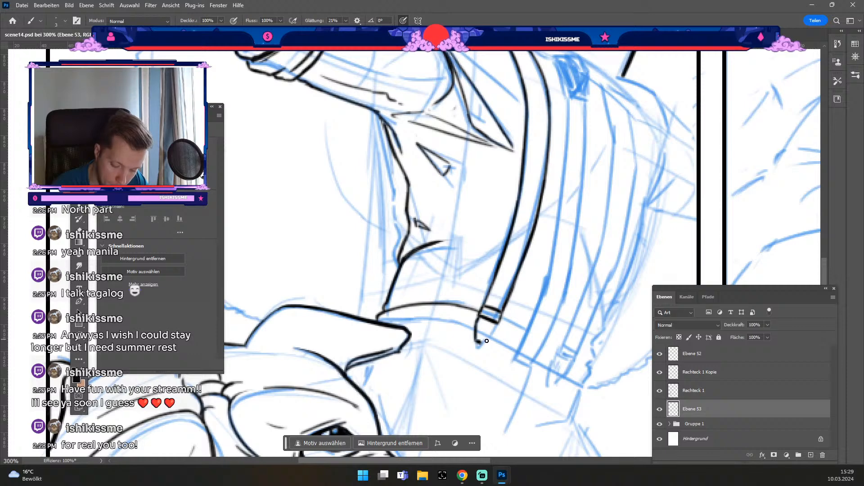
drag(496, 325, 477, 345)
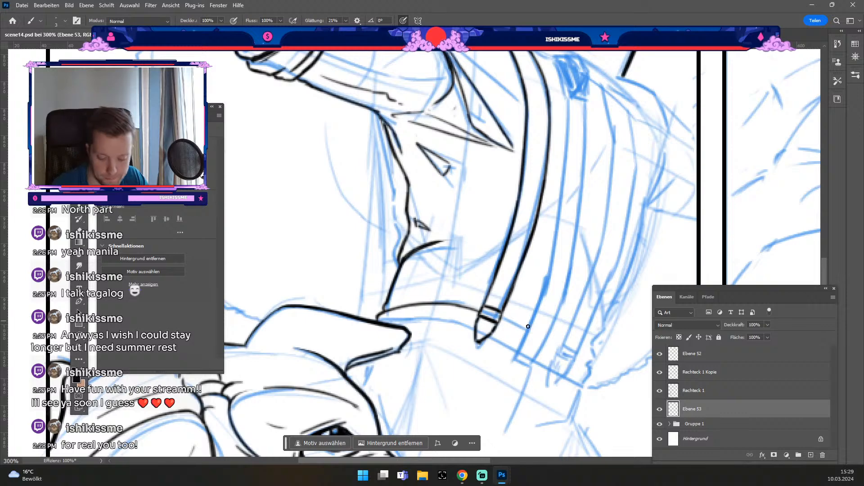
Continue the waistline behind the strap to the figure's back and ink the jagged fold rising from its end.
drag(499, 321, 561, 355)
key(ctrl+z)
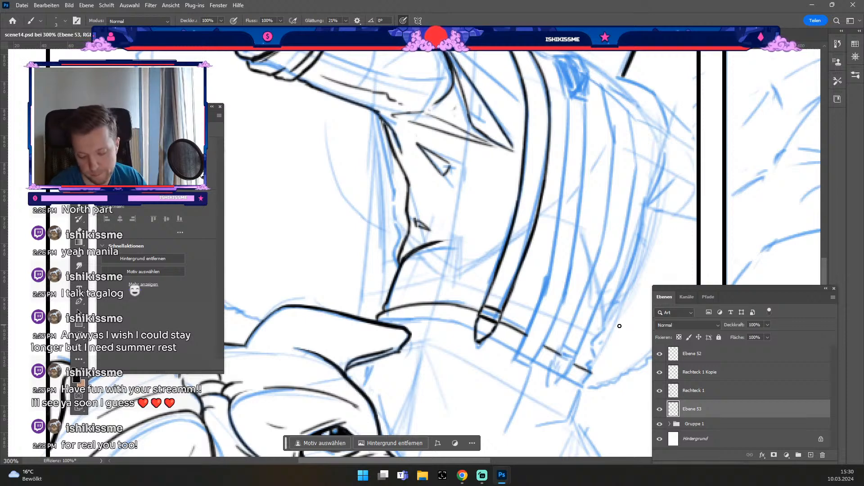
key(space)
drag(604, 318, 603, 234)
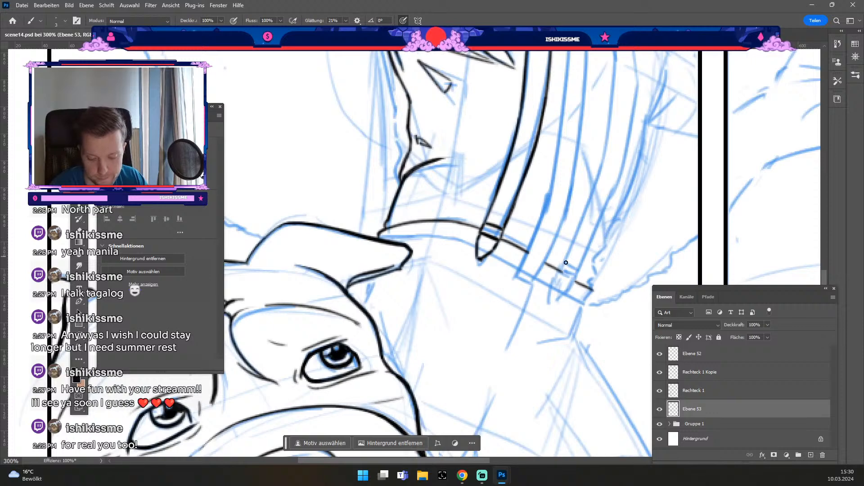
key(e)
key(b)
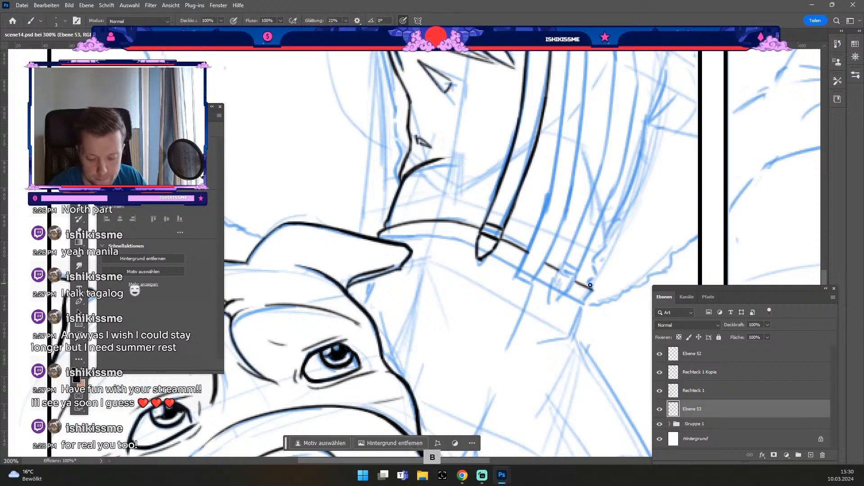
drag(589, 289, 606, 249)
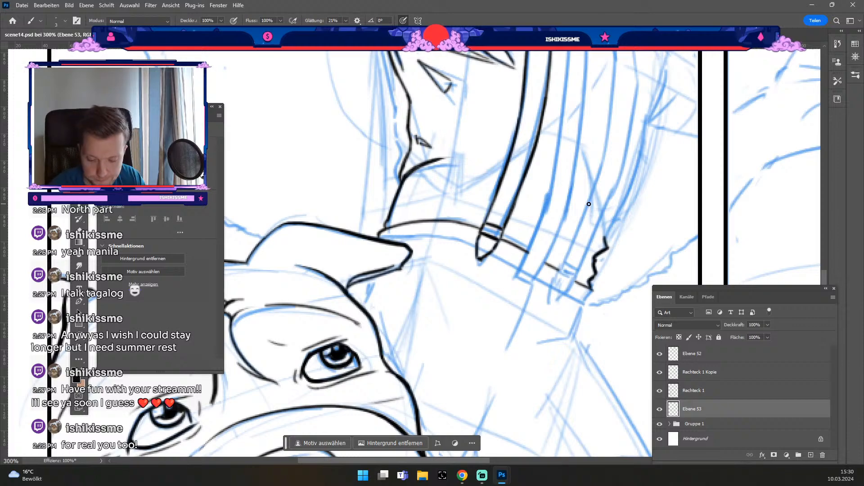
Ink the short shoulder line behind the strap and outline the blue-shaded patch at its end, undoing missed strokes.
mouse_move(605, 239)
mouse_down()
mouse_move(615, 220)
mouse_move(532, 270)
mouse_move(486, 324)
mouse_move(474, 364)
mouse_up()
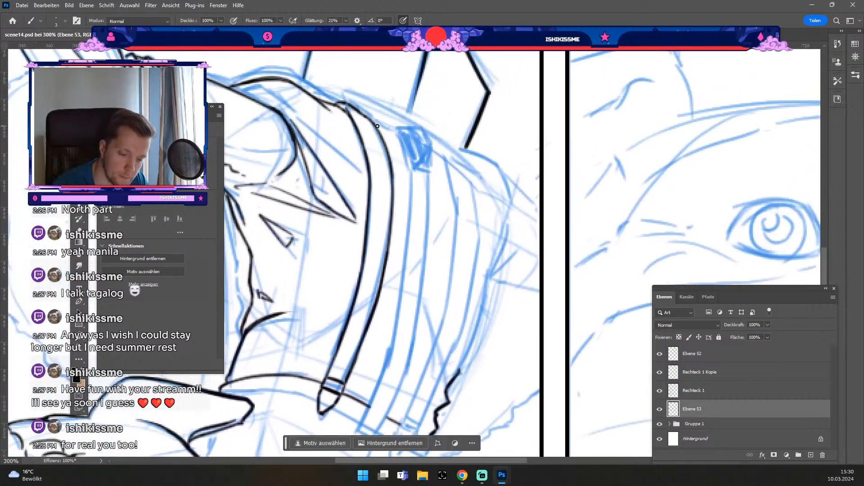
mouse_move(377, 126)
mouse_down()
mouse_move(421, 132)
mouse_move(435, 150)
mouse_move(411, 169)
mouse_up()
key(ctrl+z)
key(ctrl+z)
key(ctrl+z)
key(ctrl+z)
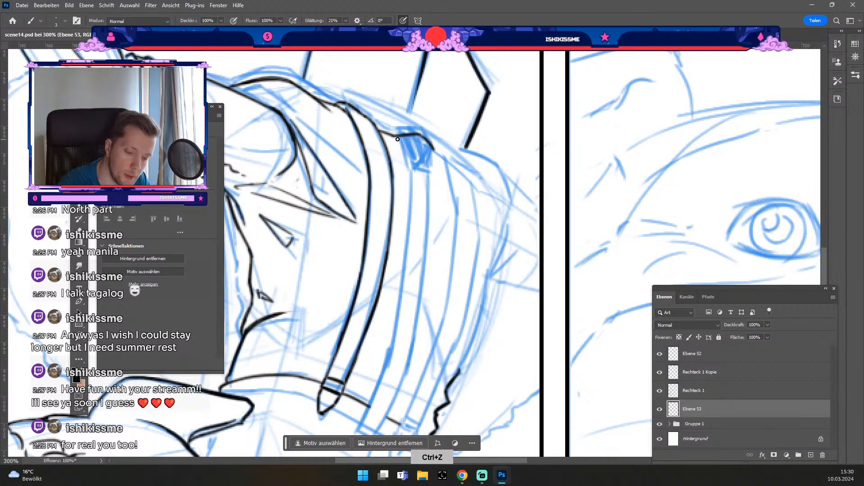
drag(394, 137, 411, 171)
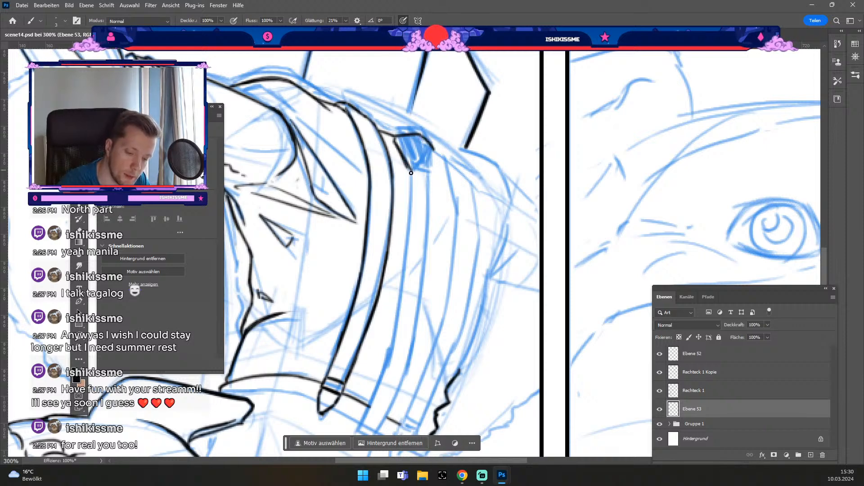
key(ctrl+z)
mouse_move(394, 139)
mouse_down()
mouse_move(413, 174)
mouse_move(429, 170)
mouse_move(434, 140)
mouse_move(436, 163)
mouse_up()
key(ctrl+z)
key(#)
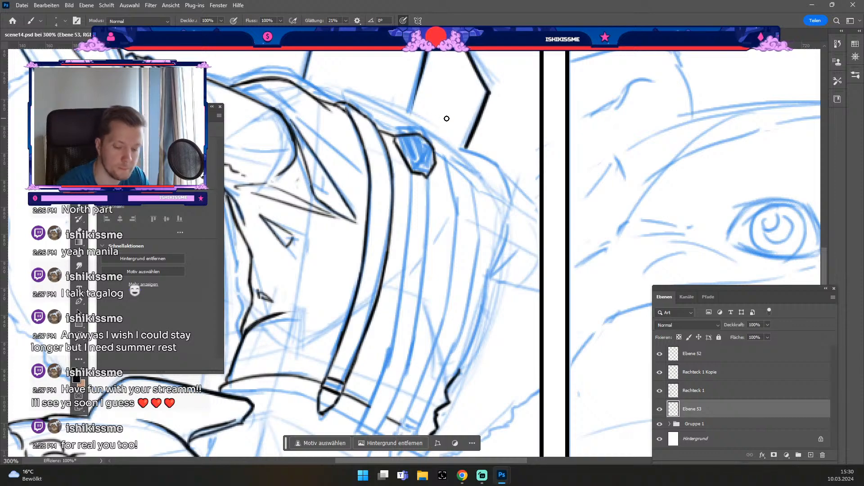
Examine the whole comic page, checking the inked figure against the park scene and the dog panel.
key(ctrl+minus)
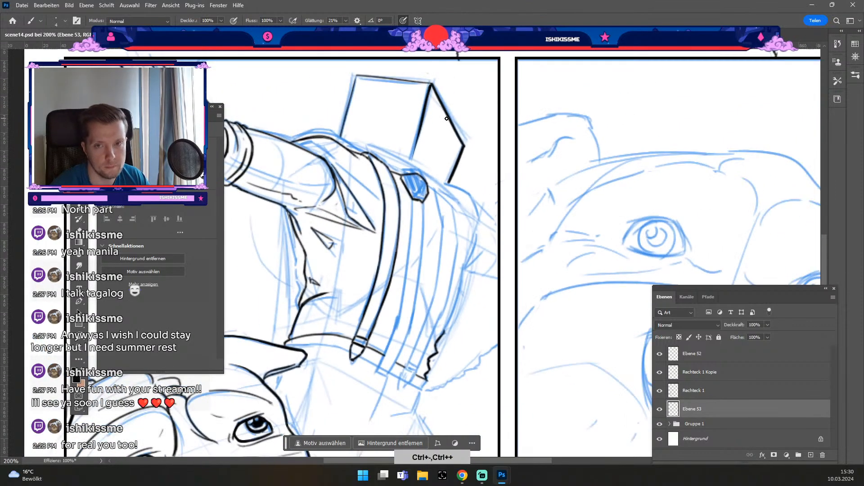
key(space)
drag(419, 262, 468, 234)
key(ctrl+minus)
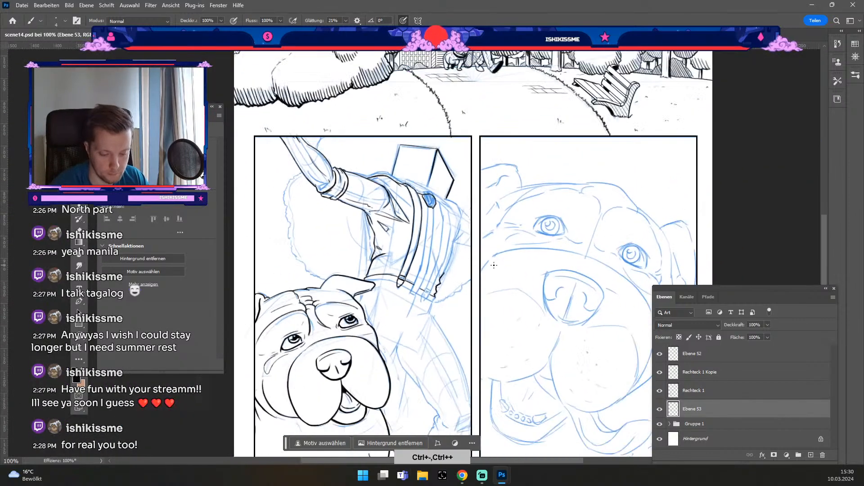
key(space)
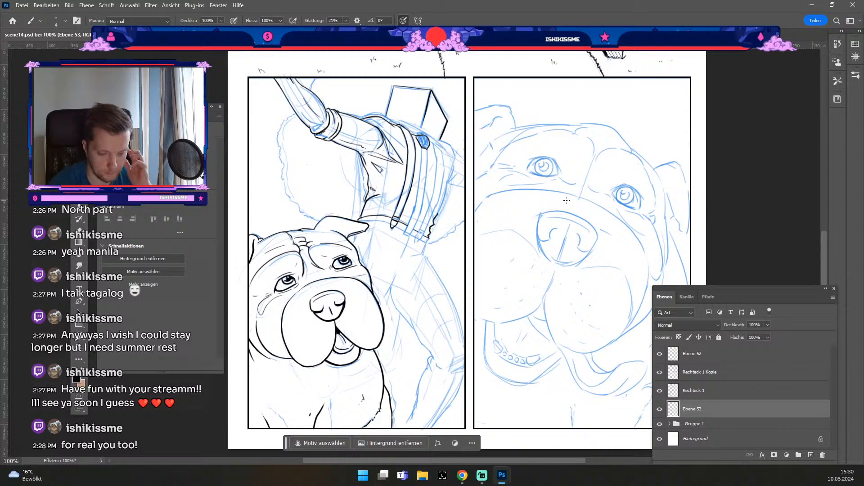
key(ctrl+minus)
key(space)
mouse_move(566, 200)
mouse_down()
mouse_move(561, 264)
mouse_move(533, 332)
mouse_move(551, 264)
mouse_up()
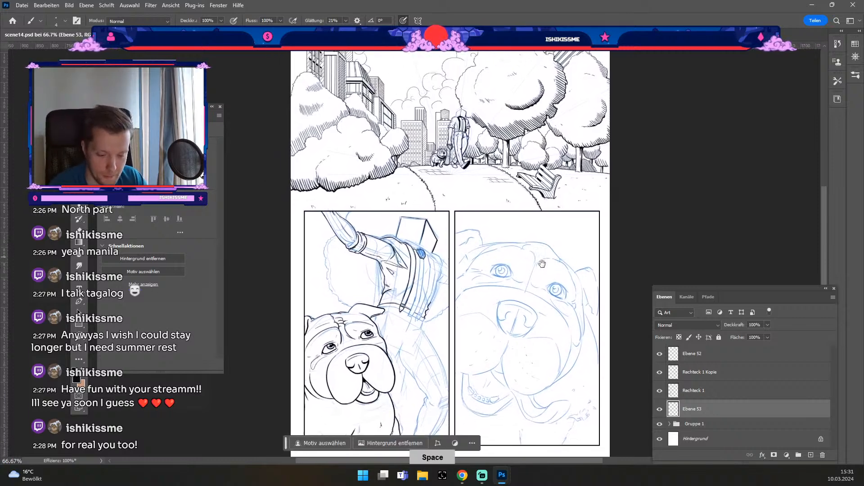
drag(551, 263, 515, 274)
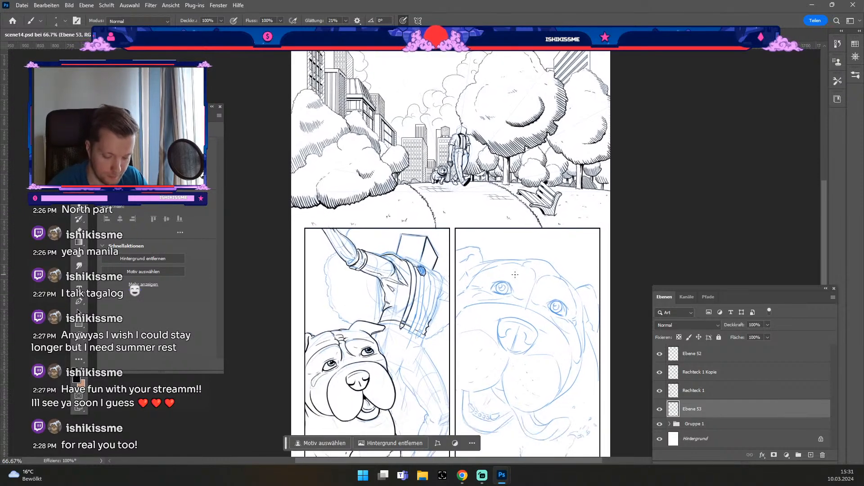
Ink the front and back edges of the second strap from below the shoulder patch down to the waist.
key(ctrl+plus)
key(ctrl+plus)
drag(548, 258, 558, 195)
drag(460, 246, 470, 248)
key(ctrl+z)
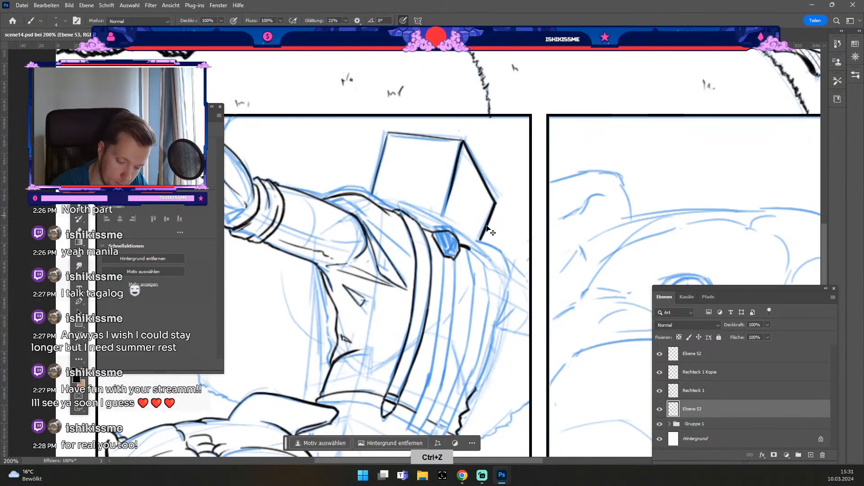
key(odiaeresis)
key(numbersign)
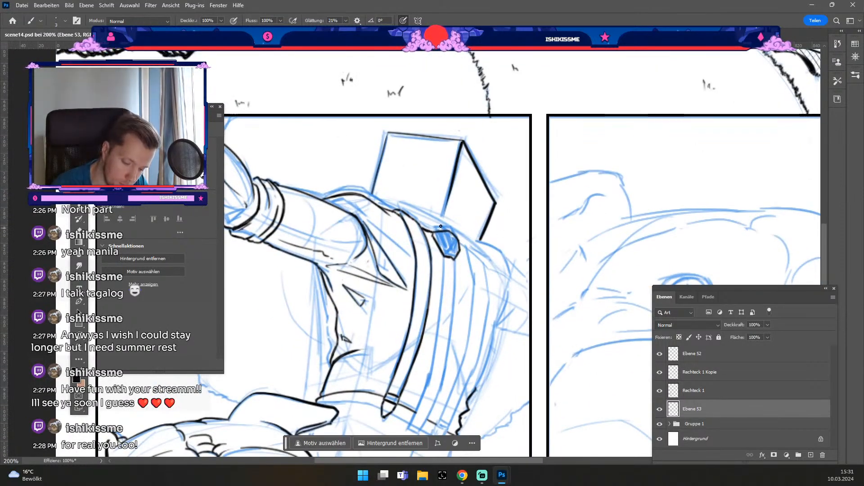
drag(444, 254, 426, 394)
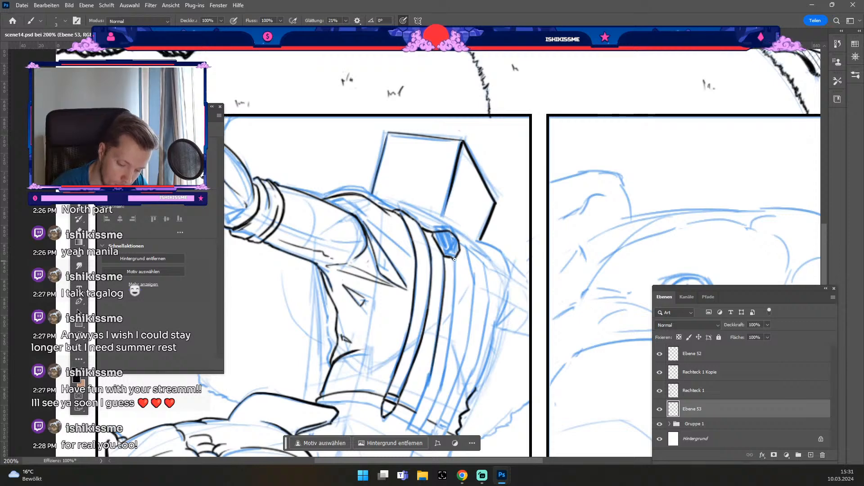
drag(444, 256, 443, 296)
drag(454, 259, 445, 385)
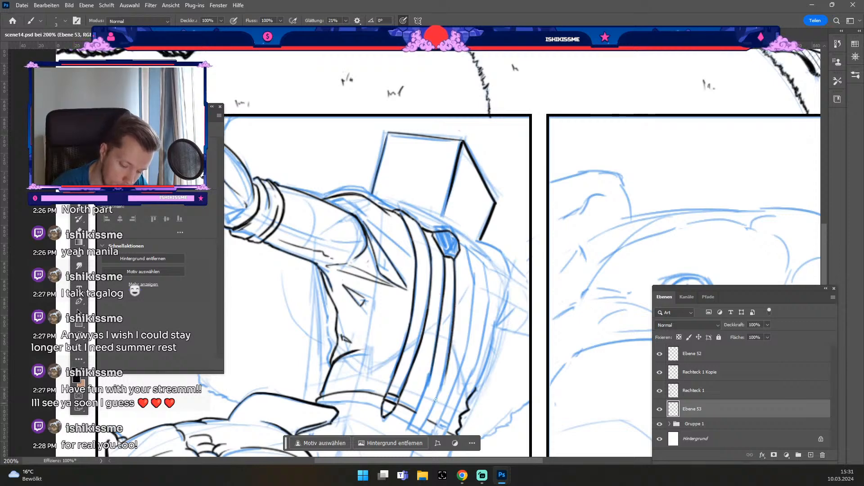
scroll(485, 307, down, 3)
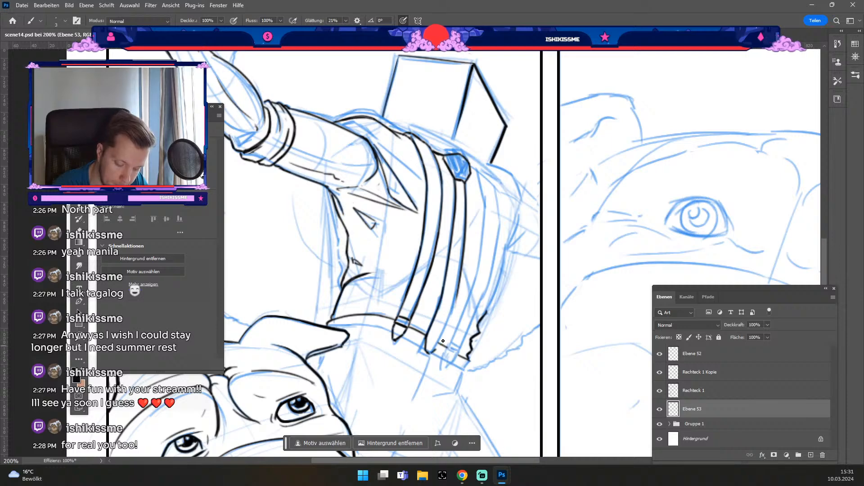
Clean the waistline overlap at the second strap's lower end and restroke its back edge into the tip, undoing missed attempts.
key(e)
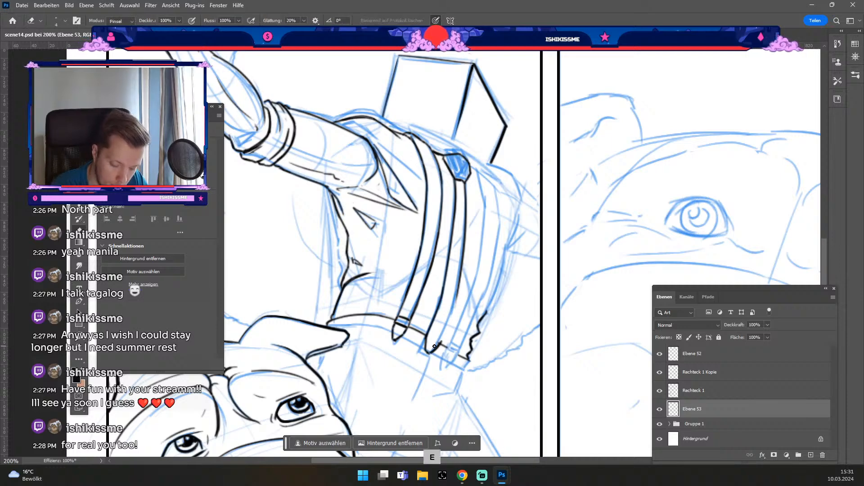
key(b)
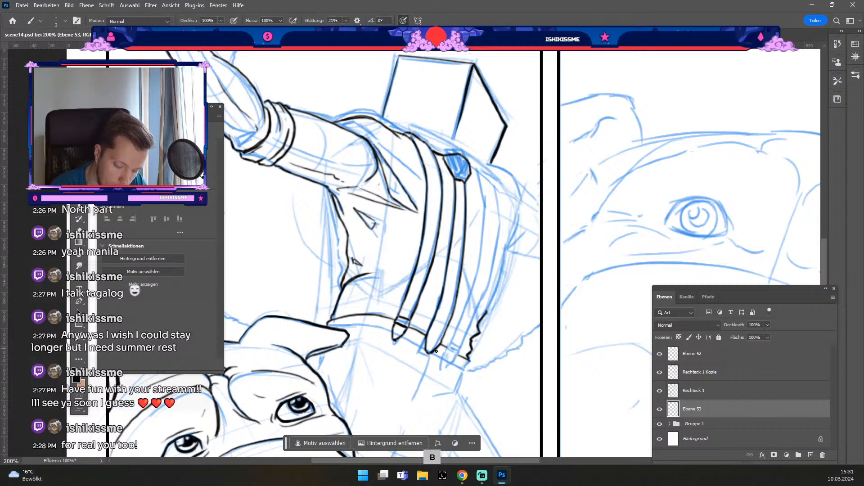
key(ctrl+z)
key(ctrl+z)
drag(439, 346, 457, 304)
key(ctrl+z)
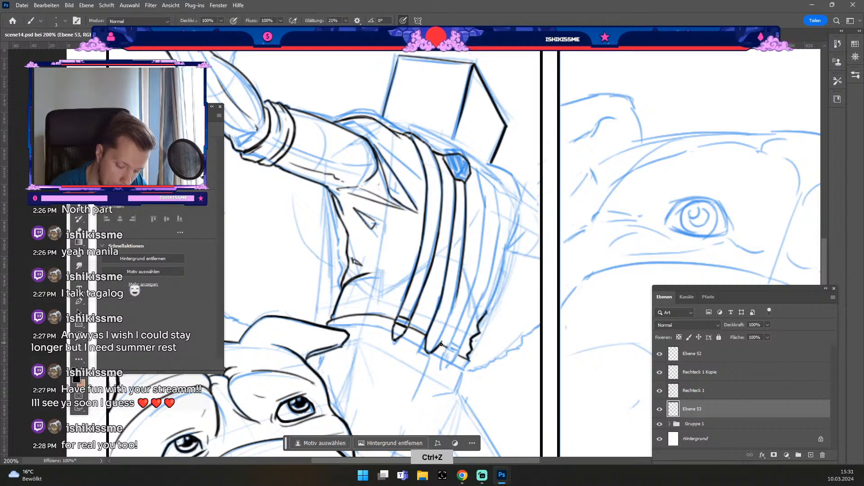
drag(440, 343, 459, 289)
key(ctrl+z)
mouse_move(441, 341)
mouse_down()
mouse_move(459, 288)
mouse_move(432, 354)
mouse_up()
key(ctrl+z)
key(ctrl+z)
drag(458, 293, 435, 350)
key(ctrl+z)
drag(459, 289, 436, 349)
key(ctrl+z)
drag(458, 295, 439, 350)
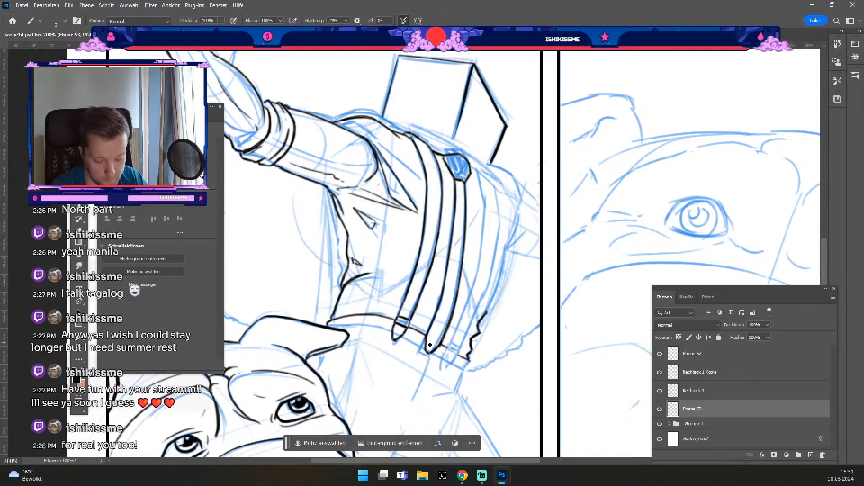
Touch up the lower part of the second strap's front edge, undoing a missed stroke.
key(e)
key(b)
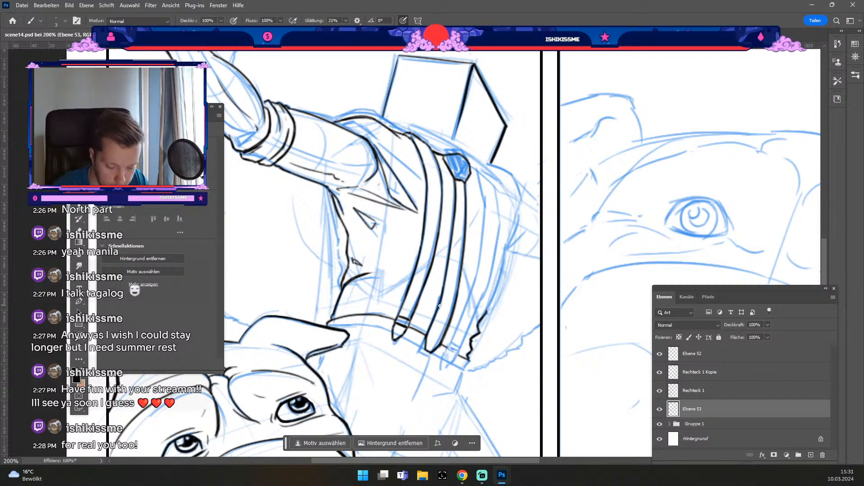
drag(445, 289, 430, 335)
key(ctrl+z)
drag(444, 290, 430, 330)
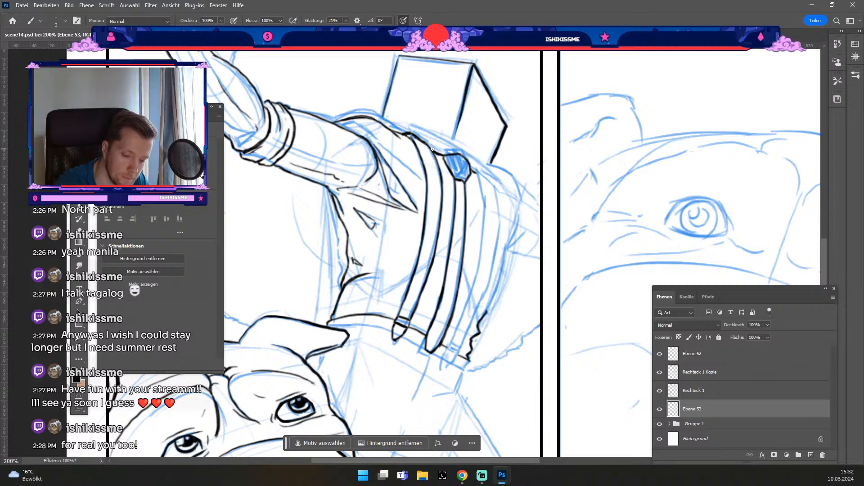
Thicken the second strap's front edge from the shoulder line downward with a larger brush, undoing excess strokes.
key(odiaeresis)
key(numbersign)
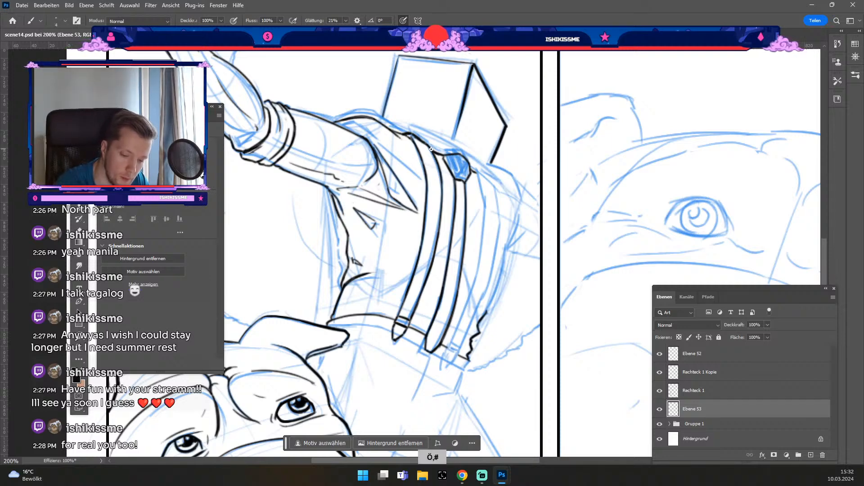
mouse_move(433, 152)
mouse_down()
mouse_move(441, 194)
mouse_move(421, 291)
mouse_up()
key(ctrl+z)
drag(440, 230, 420, 299)
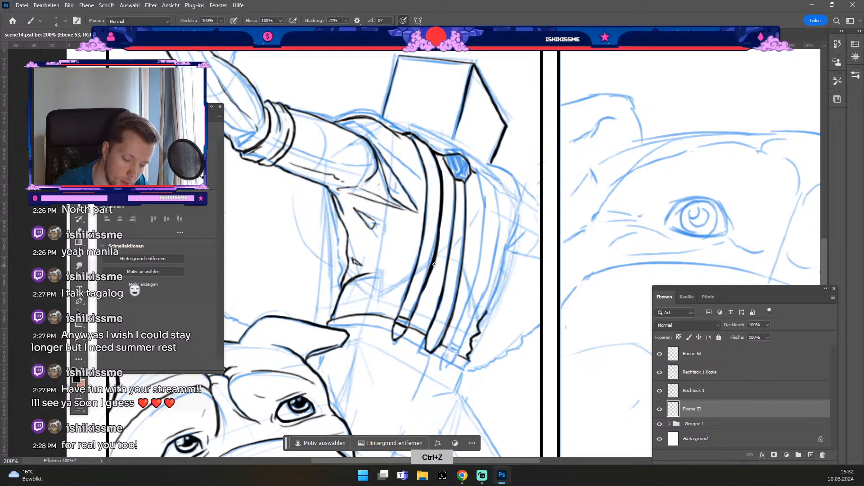
key(ctrl+z)
mouse_move(440, 224)
mouse_down()
mouse_move(407, 325)
mouse_move(434, 264)
mouse_up()
key(ctrl+z)
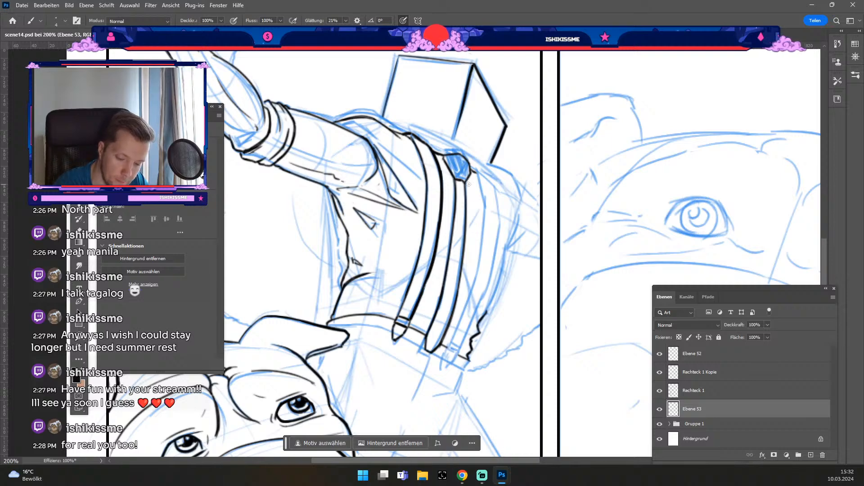
Restroke the second strap's back edge from the shoulder patch toward the tip, undoing missed attempts.
drag(468, 184, 463, 266)
key(ctrl+z)
drag(467, 182, 452, 321)
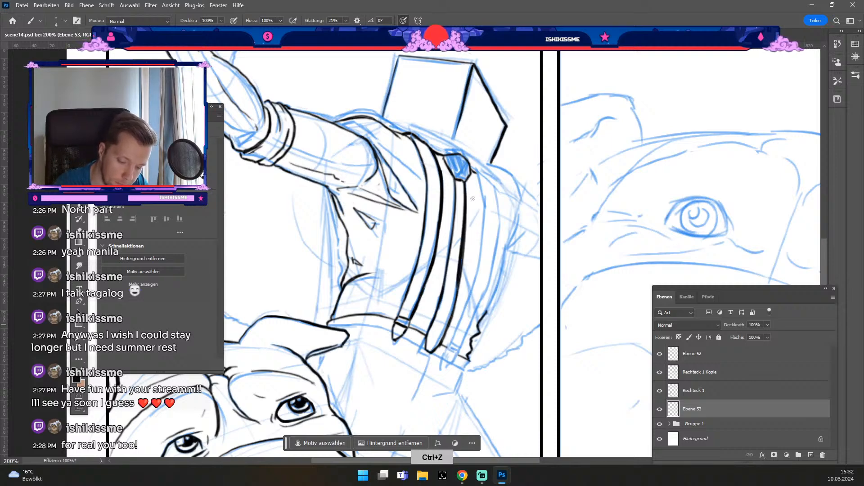
key(ctrl+z)
mouse_move(466, 181)
mouse_down()
mouse_move(463, 248)
mouse_move(441, 326)
mouse_move(468, 211)
mouse_move(463, 270)
mouse_move(445, 335)
mouse_move(462, 262)
mouse_move(439, 344)
mouse_up()
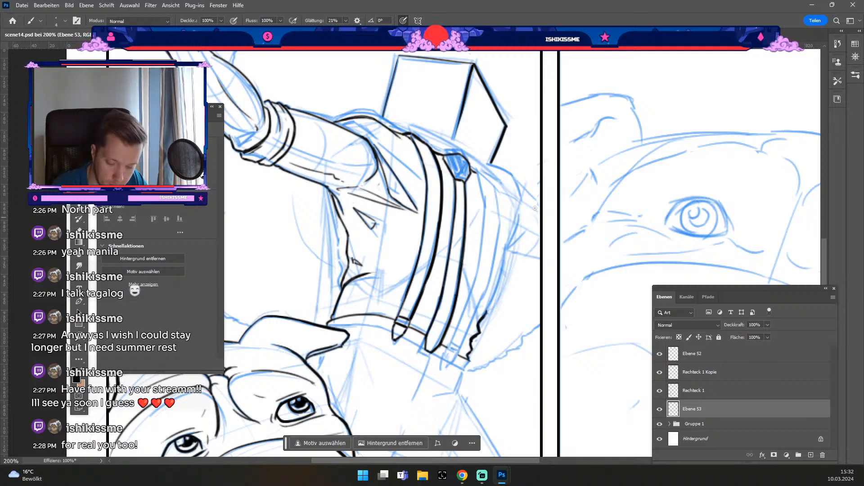
Extend the figure's back contour upward from its jagged lower part, trimming the line's end and undoing missed strokes.
mouse_move(504, 249)
mouse_down()
mouse_move(486, 311)
mouse_move(504, 237)
mouse_up()
key(ctrl+z)
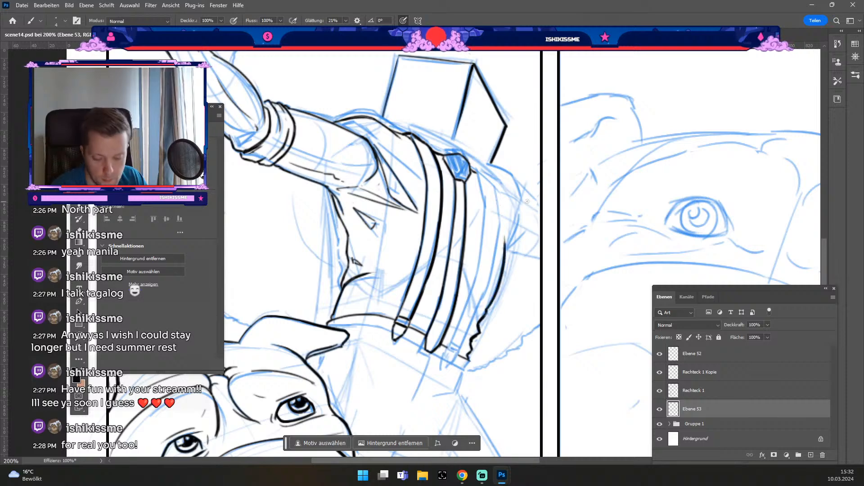
key(e)
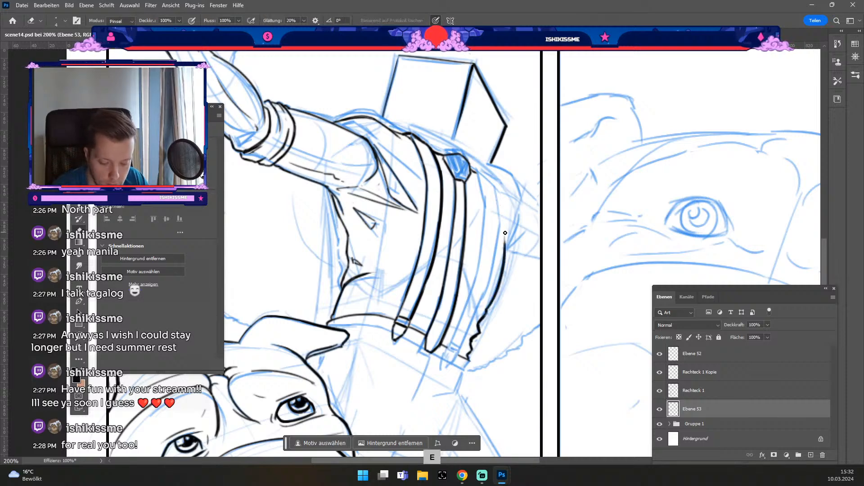
drag(505, 233, 503, 256)
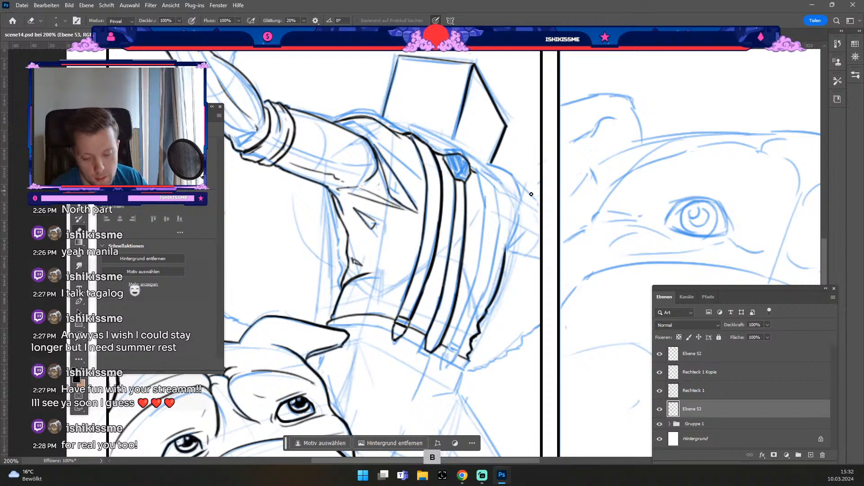
key(b)
key(e)
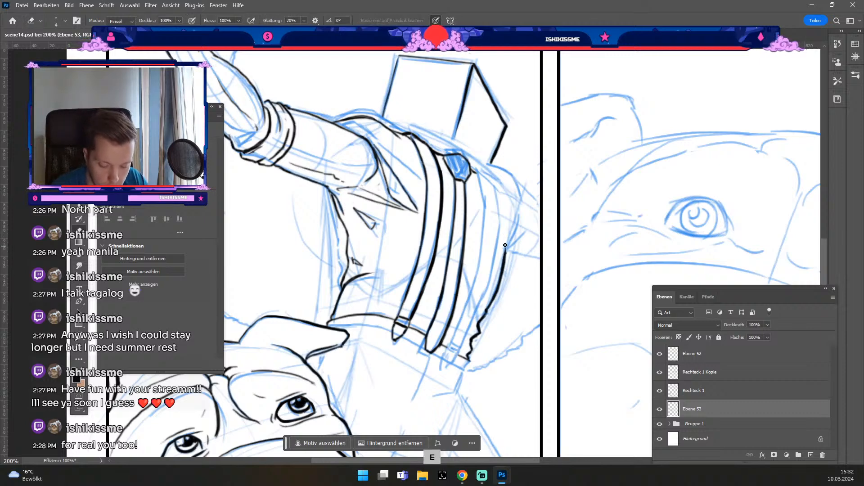
key(b)
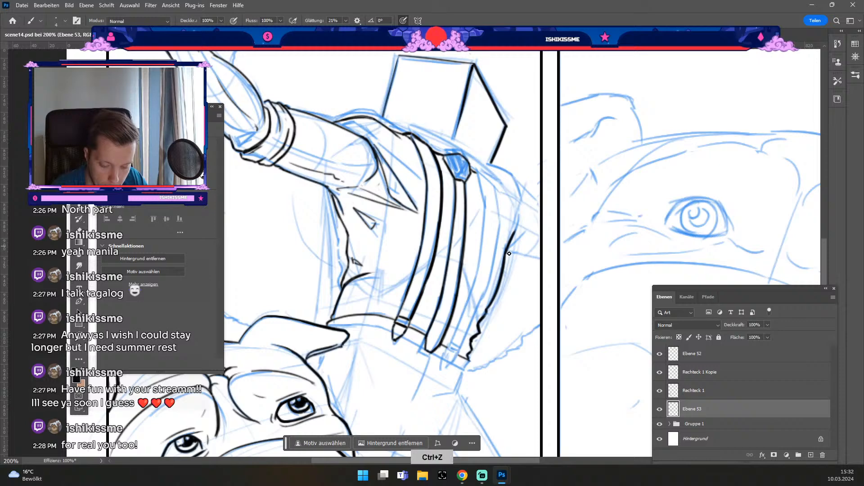
mouse_move(509, 239)
mouse_down()
mouse_move(505, 255)
mouse_move(520, 215)
mouse_up()
key(ctrl+z)
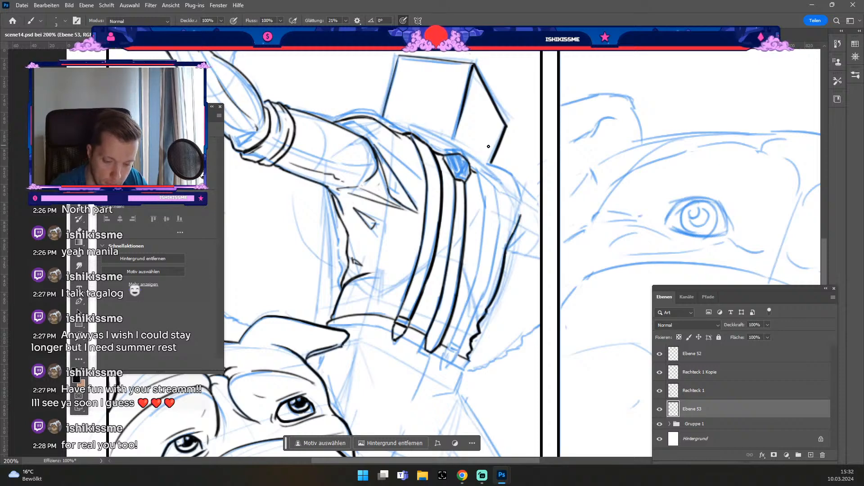
Ink the rounded upper back contour below the box with a larger brush and join it to the back line, undoing missed strokes.
key(numbersign)
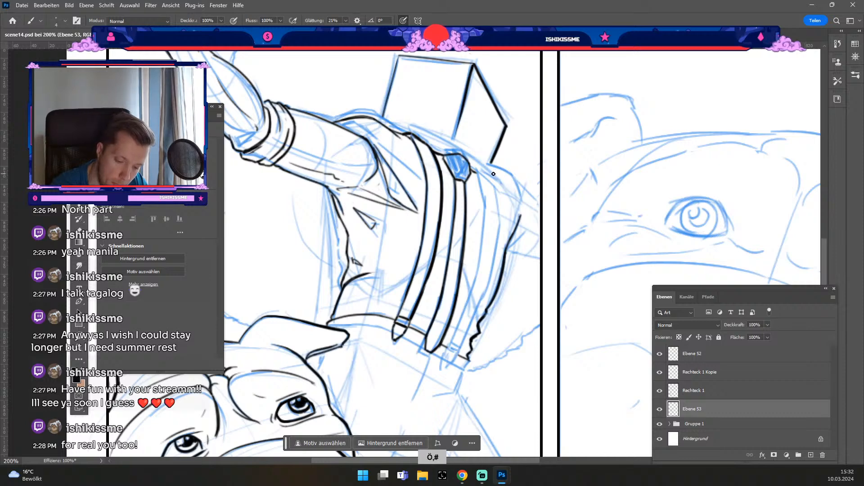
drag(514, 184, 524, 213)
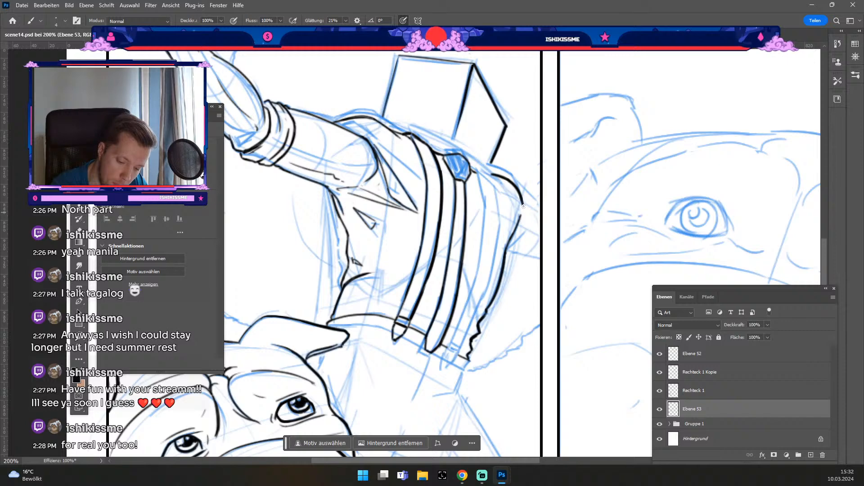
drag(521, 217, 507, 249)
key(ctrl+z)
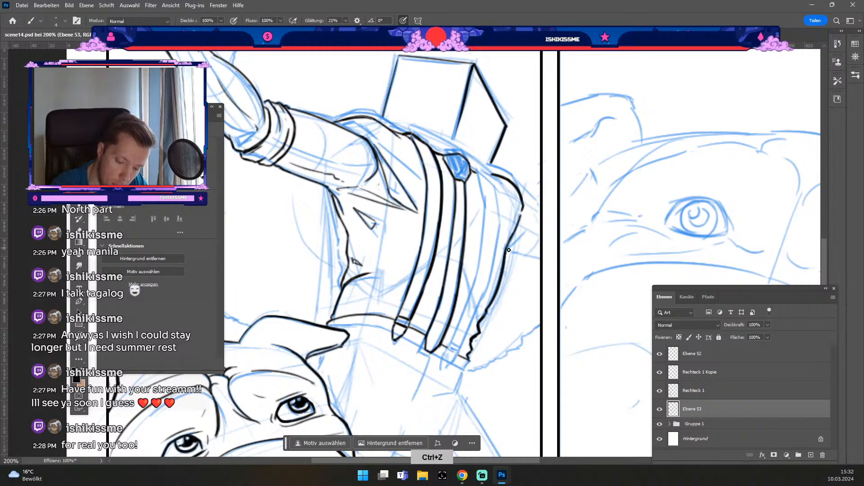
key(ctrl+z)
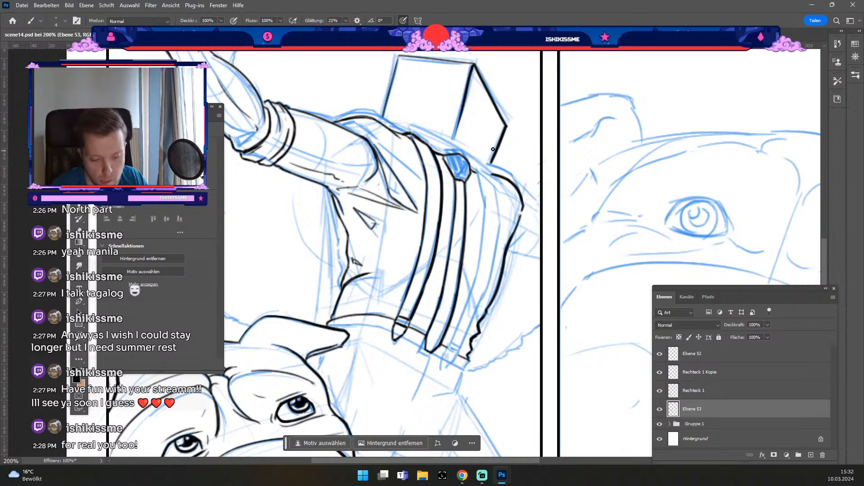
Ink the short shoulder line beside the blue gem and the top of the third strap's front edge with a smaller brush, undoing missed attempts.
key(b)
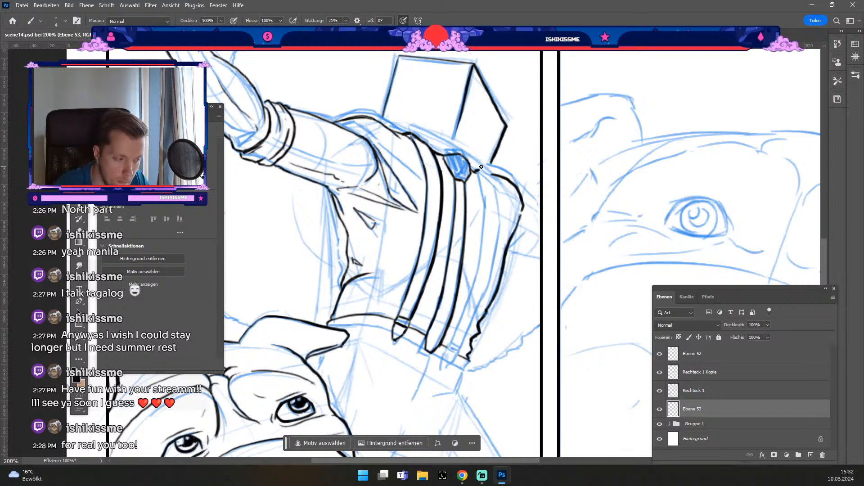
key(odiaeresis)
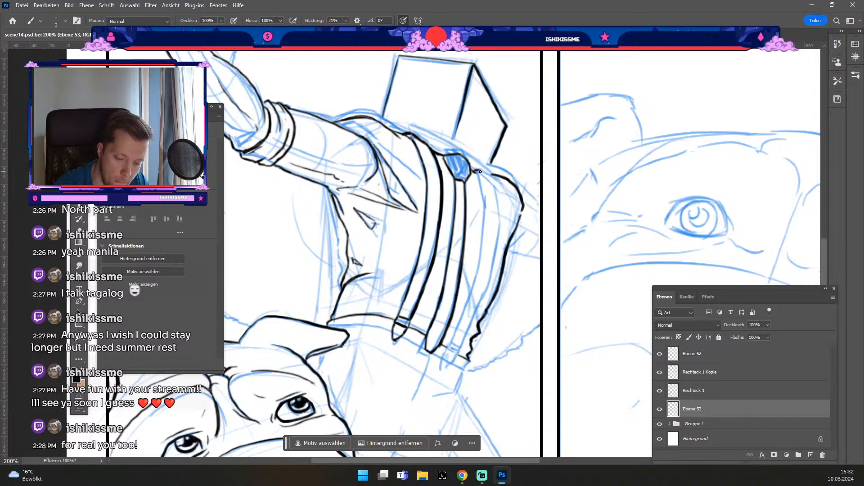
drag(479, 171, 492, 180)
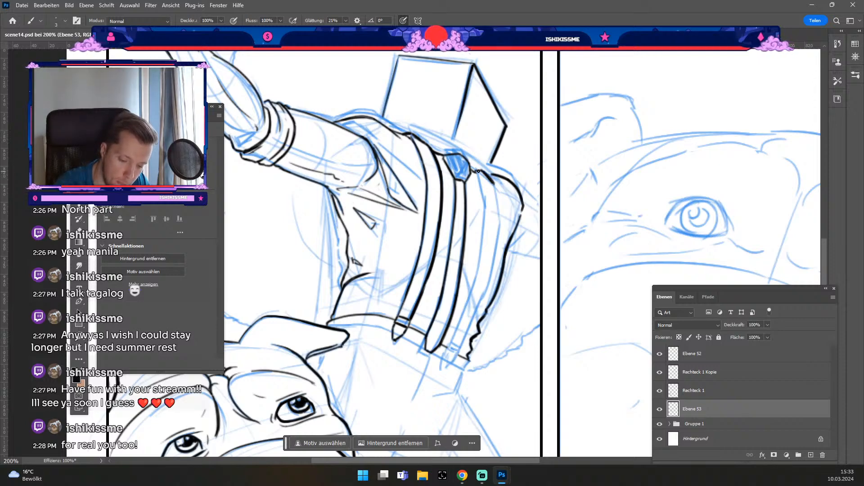
drag(477, 175, 483, 202)
key(ctrl+z)
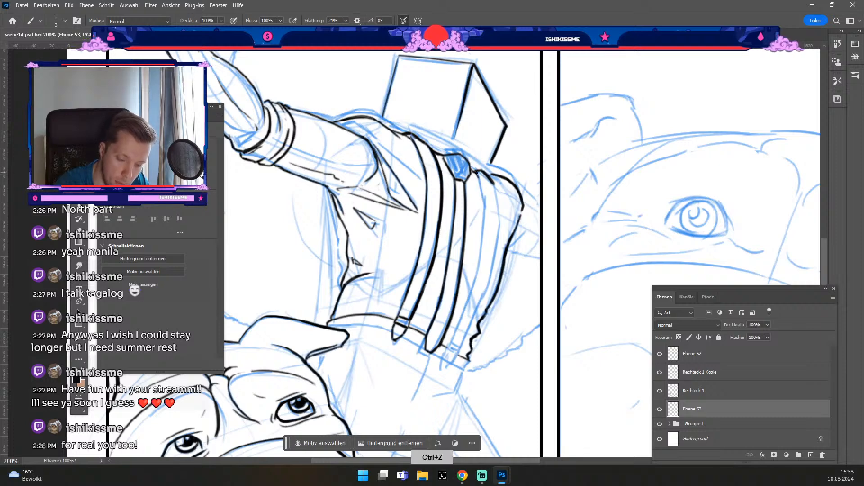
mouse_move(477, 174)
mouse_down()
mouse_move(482, 196)
mouse_move(480, 187)
mouse_move(503, 188)
mouse_move(492, 180)
mouse_move(497, 233)
mouse_up()
key(ctrl+z)
Ink the third strap's back edge from the shoulder down to the waistline with a larger brush, undoing missed attempts.
key(numbersign)
drag(494, 183, 497, 220)
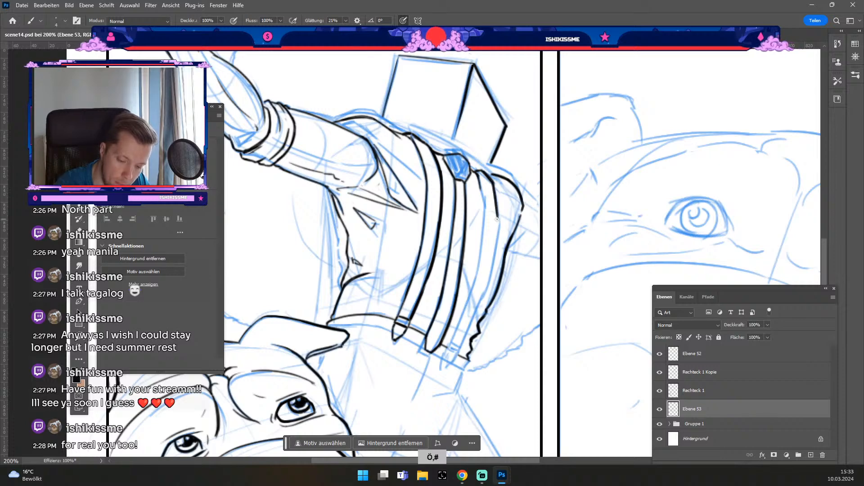
key(ctrl+z)
mouse_move(493, 176)
mouse_down()
mouse_move(500, 225)
mouse_move(481, 296)
mouse_up()
key(ctrl+z)
mouse_move(501, 218)
mouse_down()
mouse_move(491, 278)
mouse_move(469, 308)
mouse_move(493, 275)
mouse_move(468, 338)
mouse_up()
key(ctrl+z)
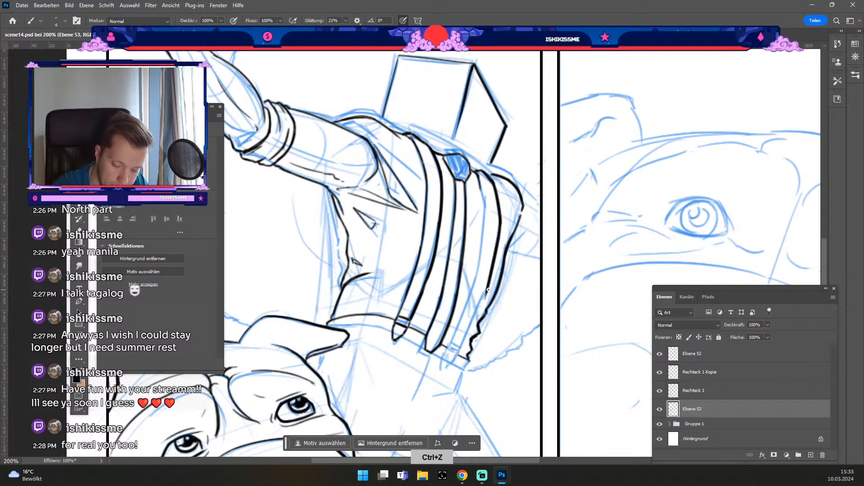
drag(491, 285, 460, 346)
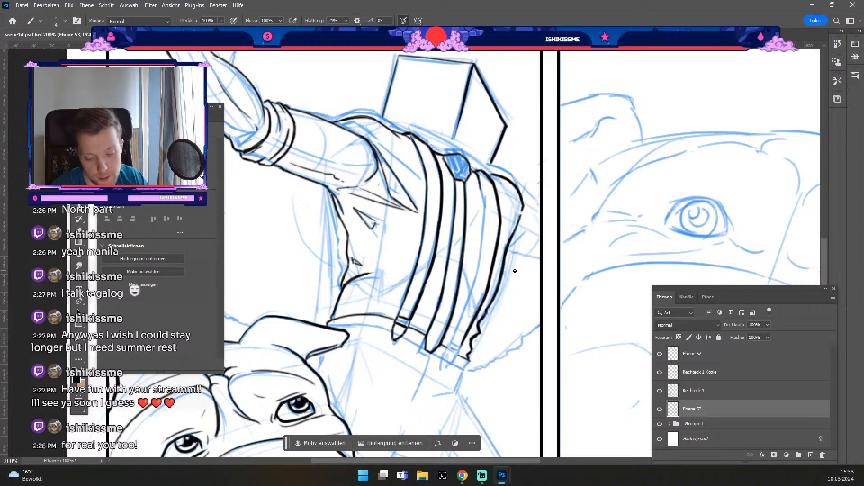
Thin and smooth the inner side of the third strap's back edge with the Eraser, then touch it up with a smaller brush.
key(e)
drag(496, 235, 487, 290)
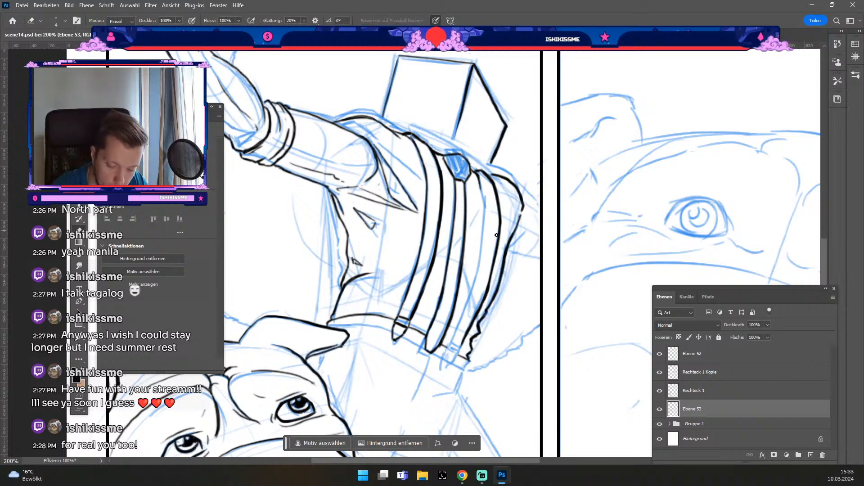
drag(496, 235, 477, 318)
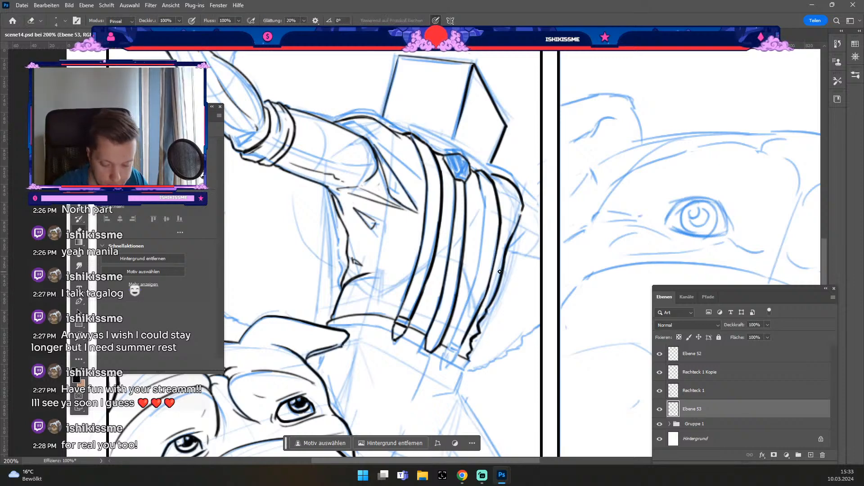
key(b)
key(odiaeresis)
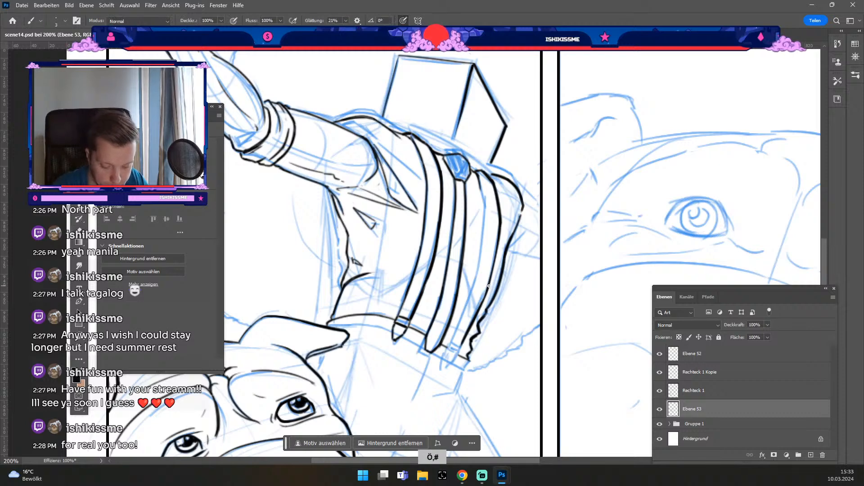
key(b)
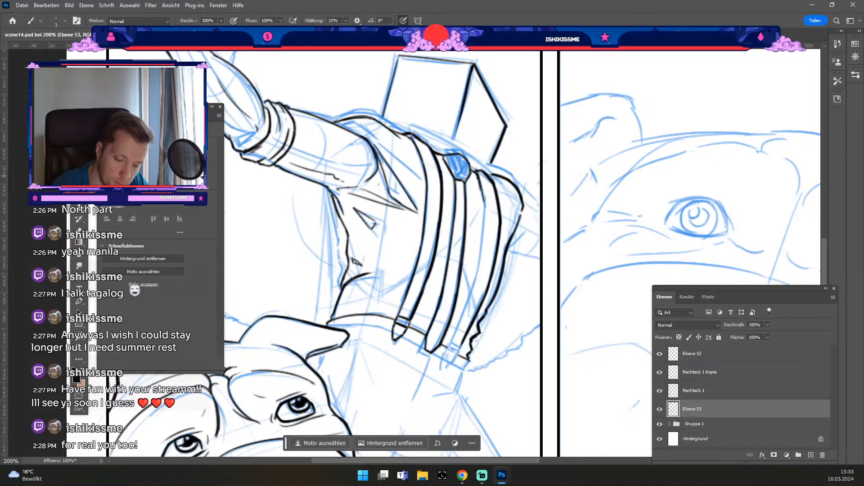
key(e)
key(b)
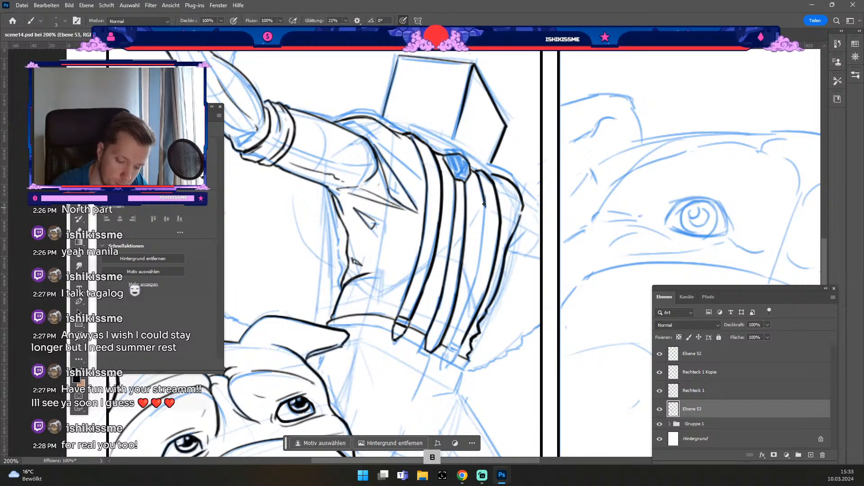
Ink the third strap's front edge from below the shoulder down to the waistline with a larger brush, undoing missed attempts.
drag(484, 204, 468, 302)
key(ctrl+z)
key(#)
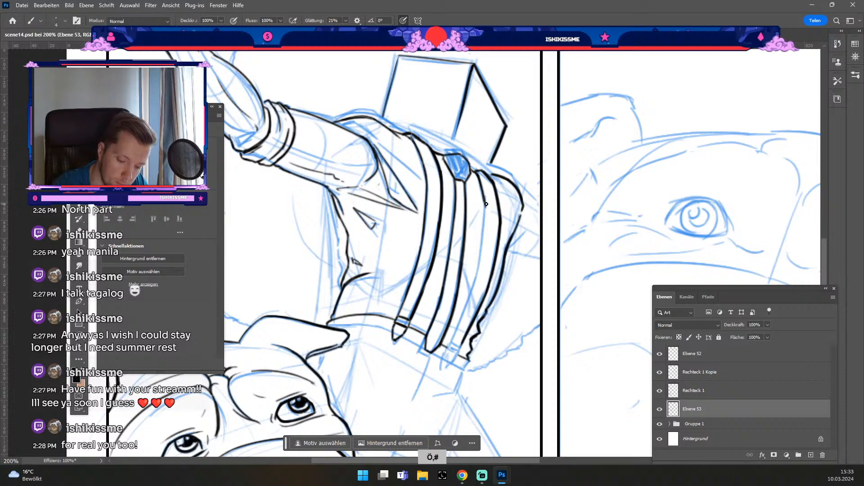
drag(484, 198, 472, 297)
key(ctrl+z)
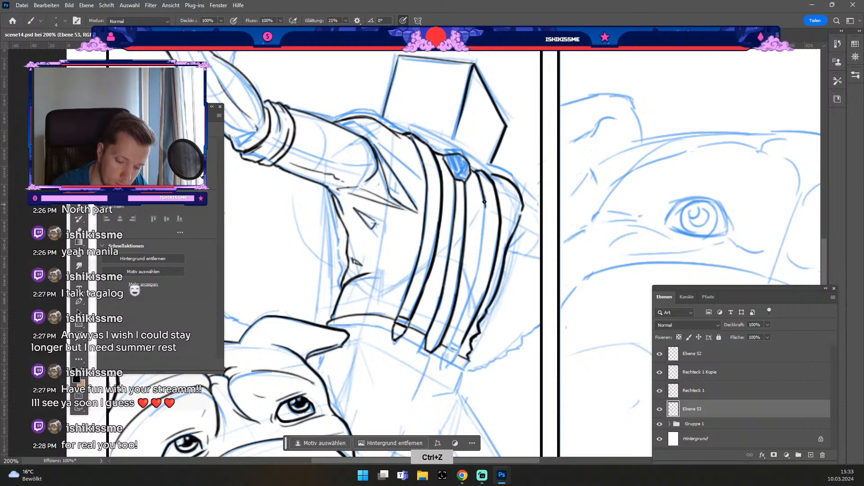
drag(484, 198, 478, 283)
key(ctrl+z)
mouse_move(483, 198)
mouse_down()
mouse_move(476, 290)
mouse_move(480, 254)
mouse_move(483, 268)
mouse_move(455, 330)
mouse_up()
key(ctrl+z)
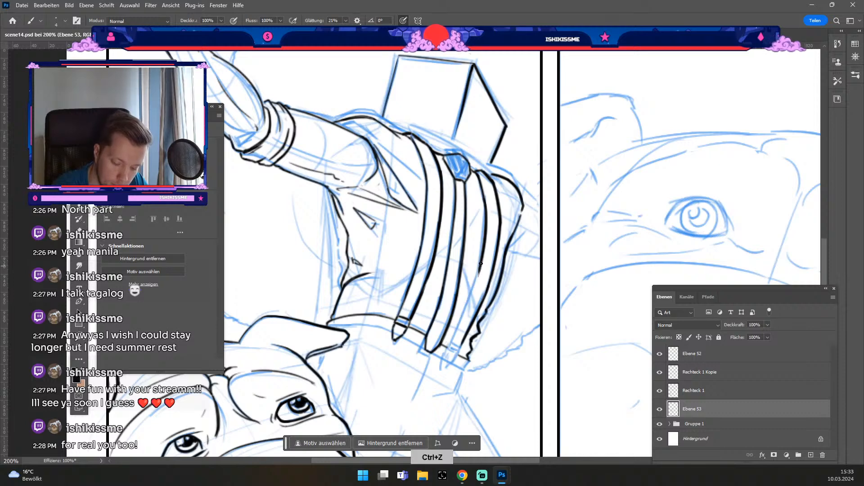
drag(480, 263, 454, 335)
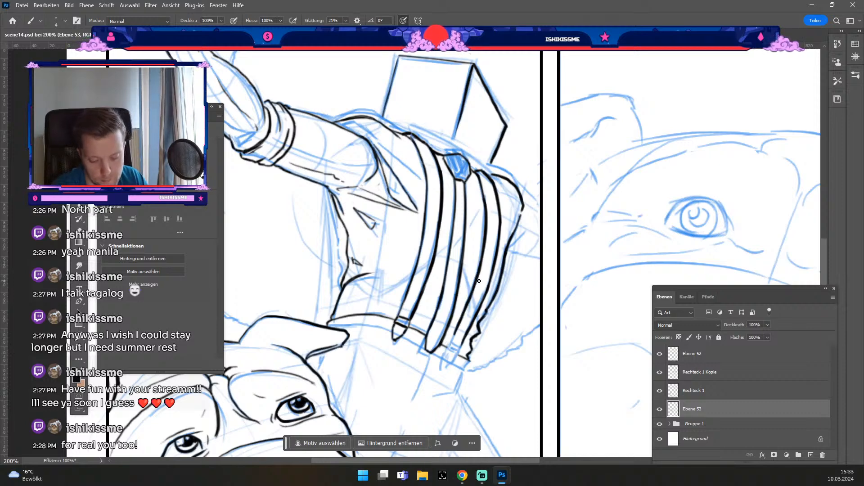
Clean the third strap's lower end and ink the waistline band across it with a smaller brush, undoing missed strokes.
key(e)
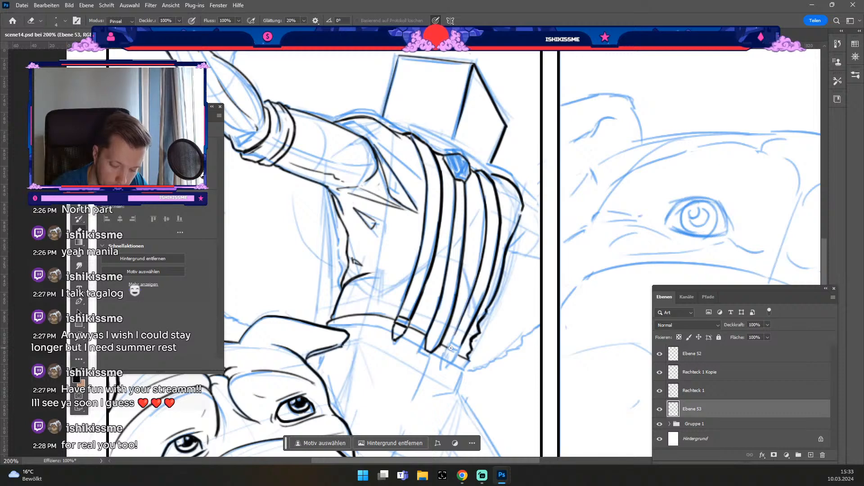
key(b)
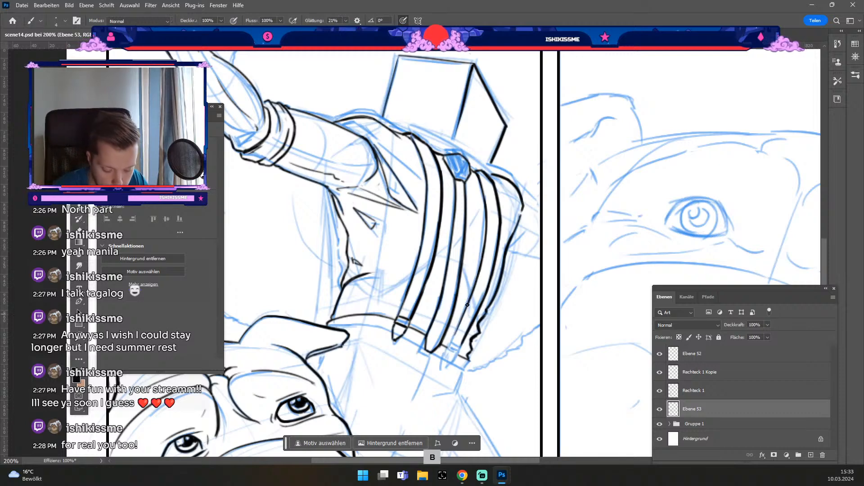
key(odiaeresis)
key(numbersign)
key(ctrl+z)
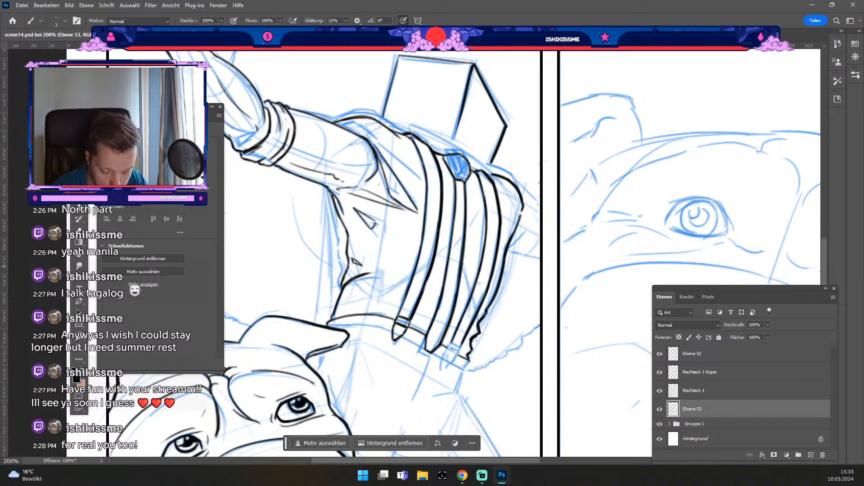
key(ctrl+z)
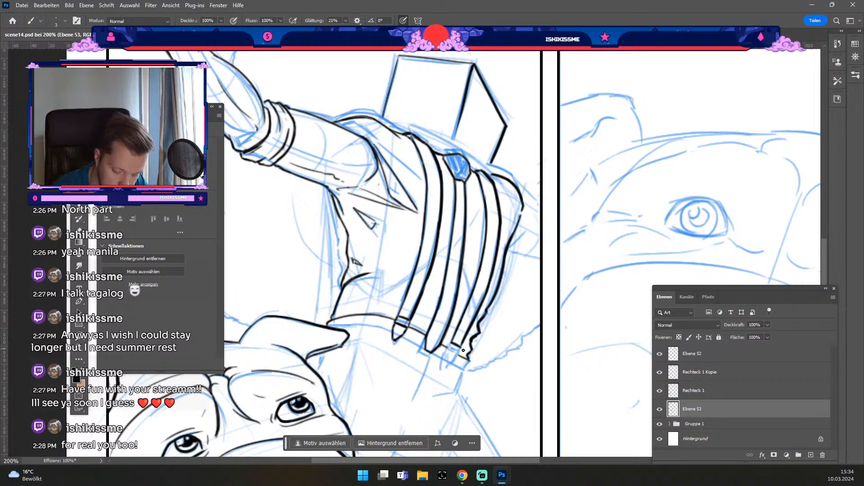
key(ctrl+z)
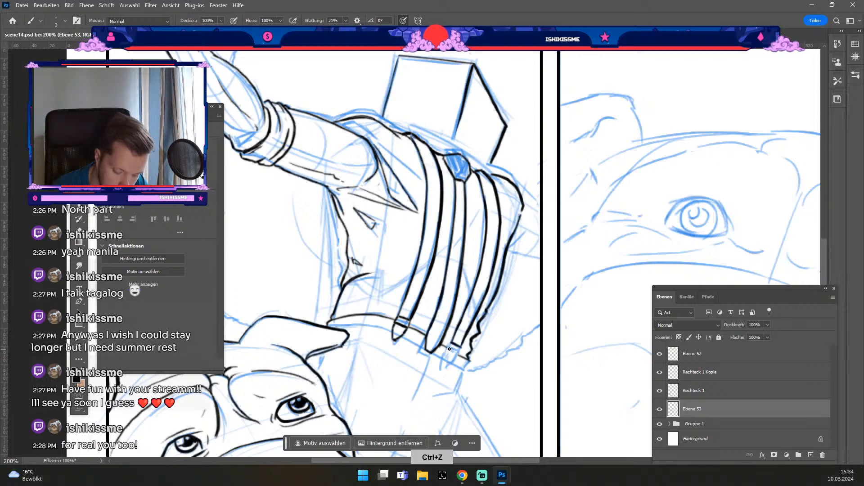
drag(461, 350, 451, 342)
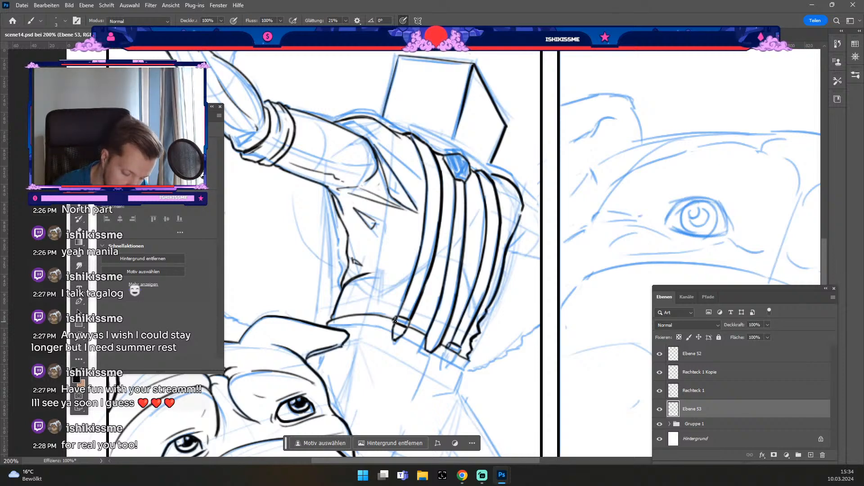
Touch up the first strap's lower end with the Eraser and Brush, undoing a missed stroke.
key(e)
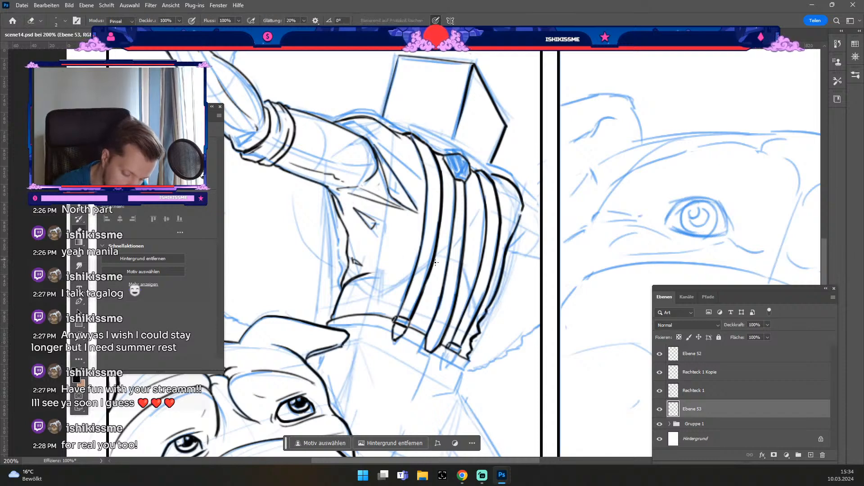
key(b)
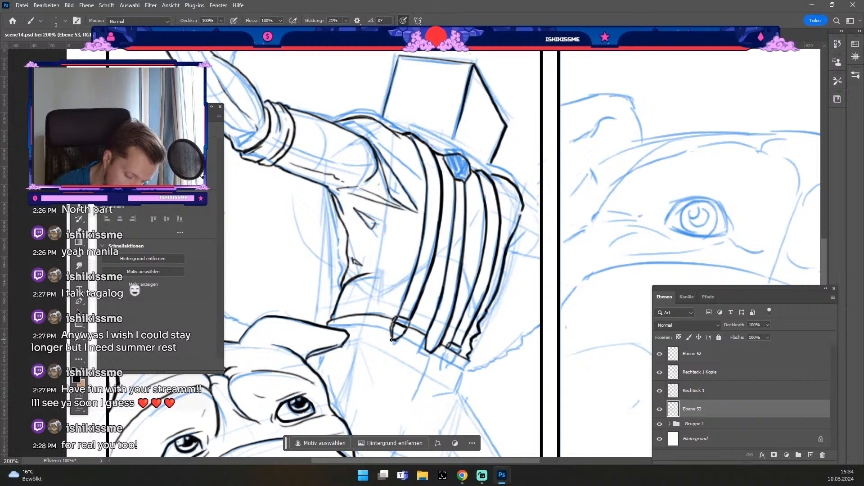
key(ctrl+z)
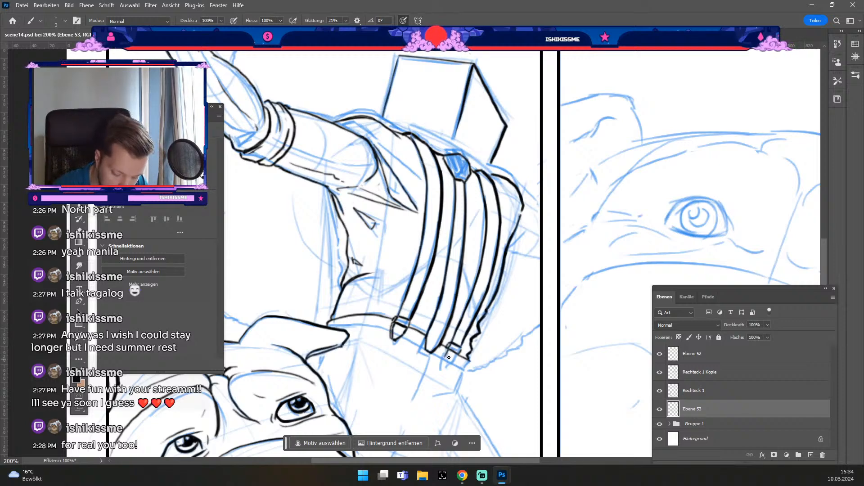
Ink the third strap's pointed lower tip below the waistline band, undoing a missed stroke, and trim it with a resized Eraser.
key(ctrl+z)
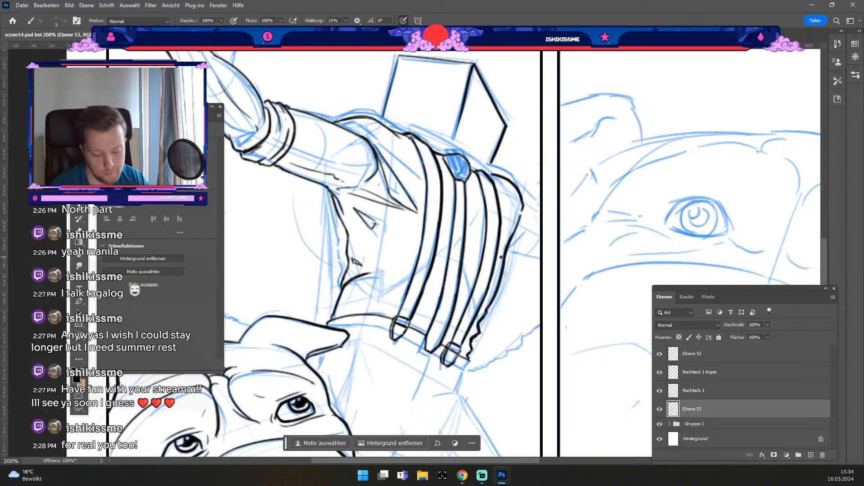
key(e)
key(odiaeresis)
key(numbersign)
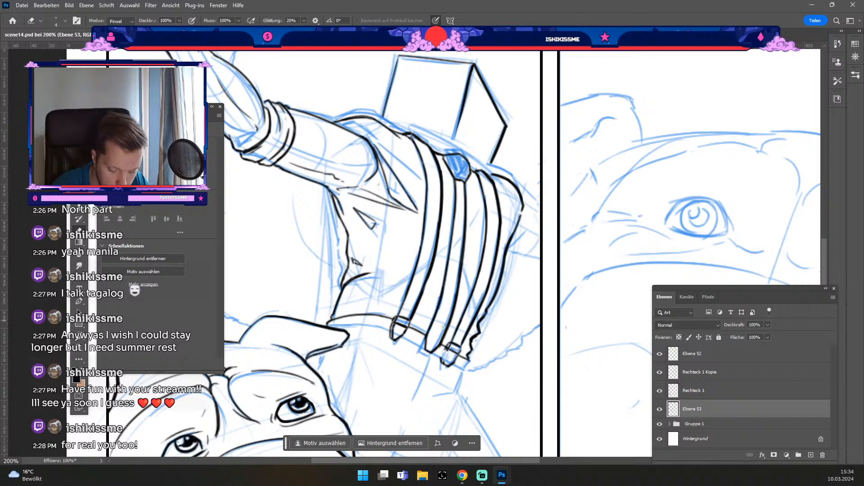
key(b)
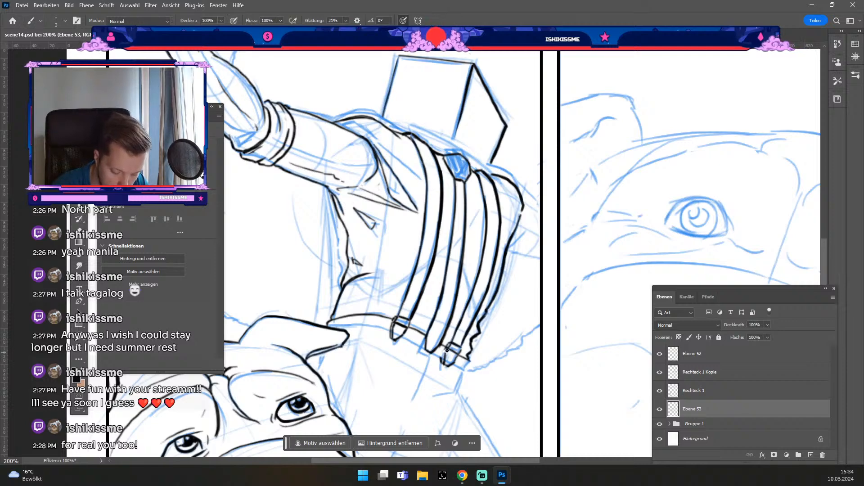
Refine the outline where the third strap's tip meets the waistline band, alternating Eraser and Brush and undoing a missed stroke.
key(e)
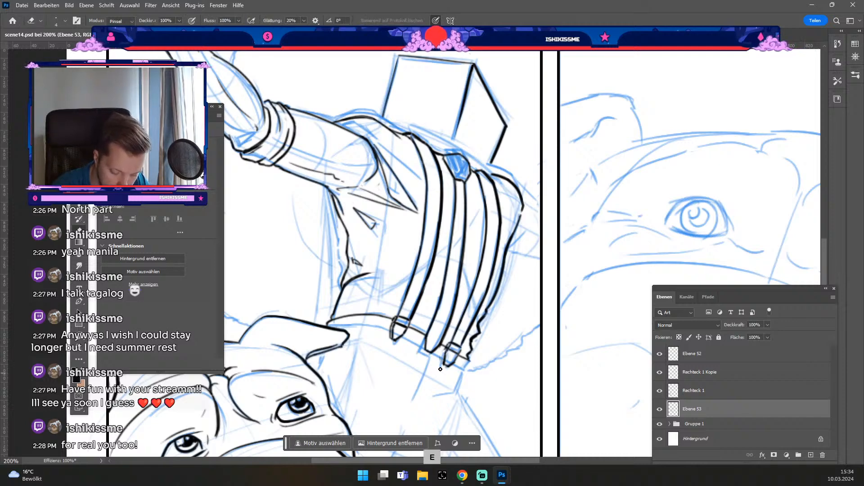
key(b)
key(ctrl+z)
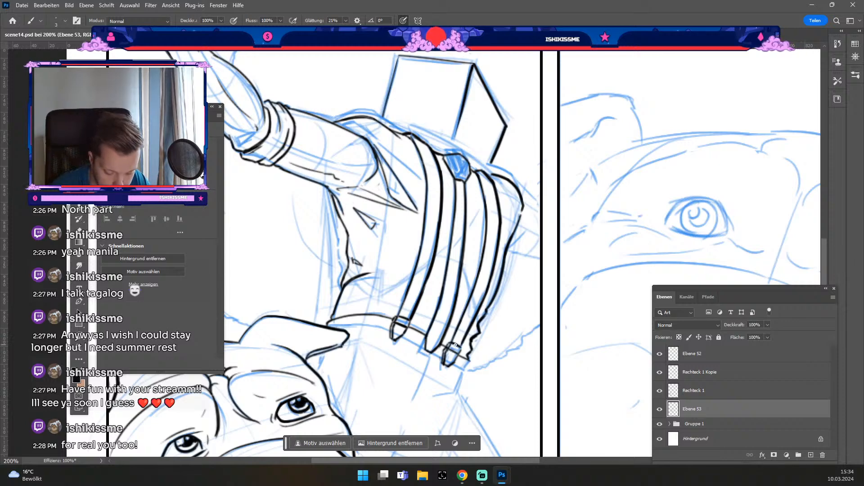
key(e)
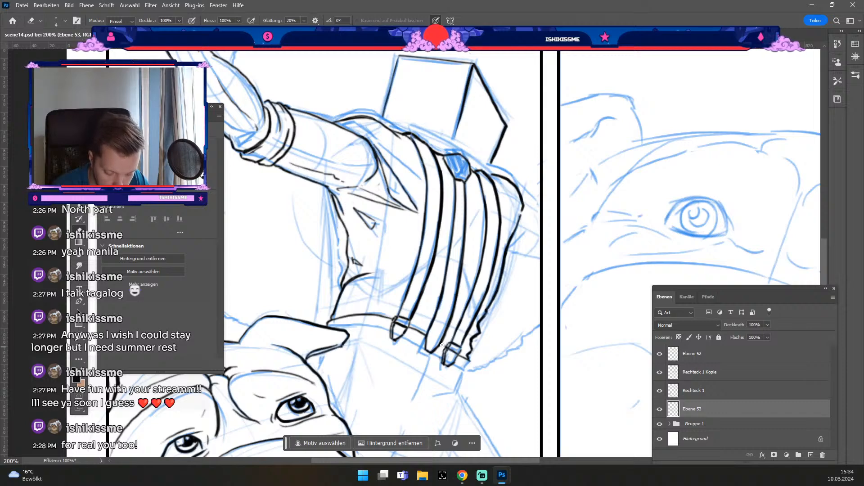
key(b)
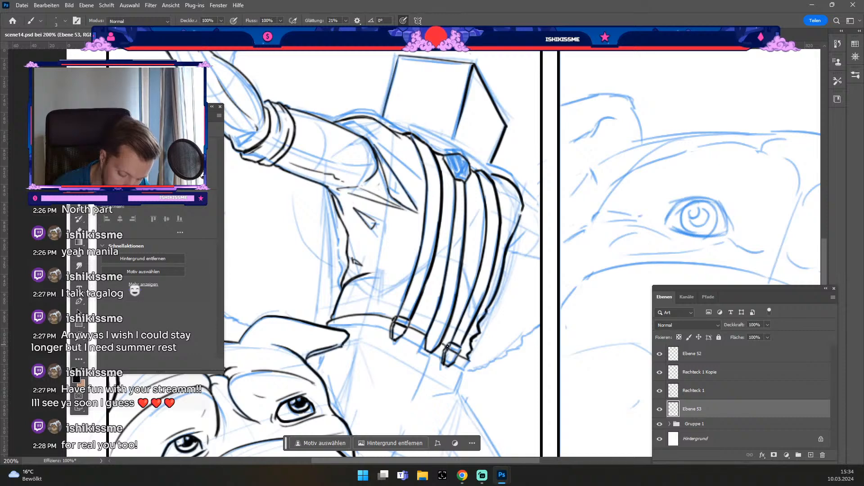
key(e)
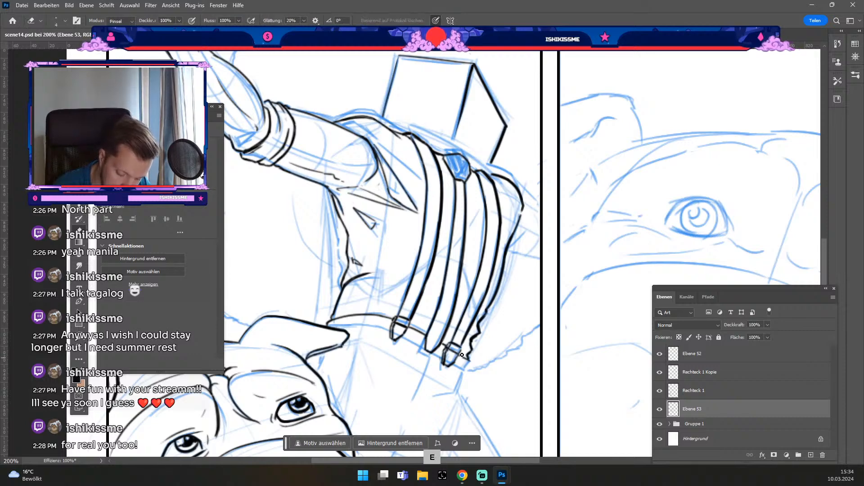
Ink the short contour line running down from the tip of the outermost braid toward the figure's shoulder.
key(b)
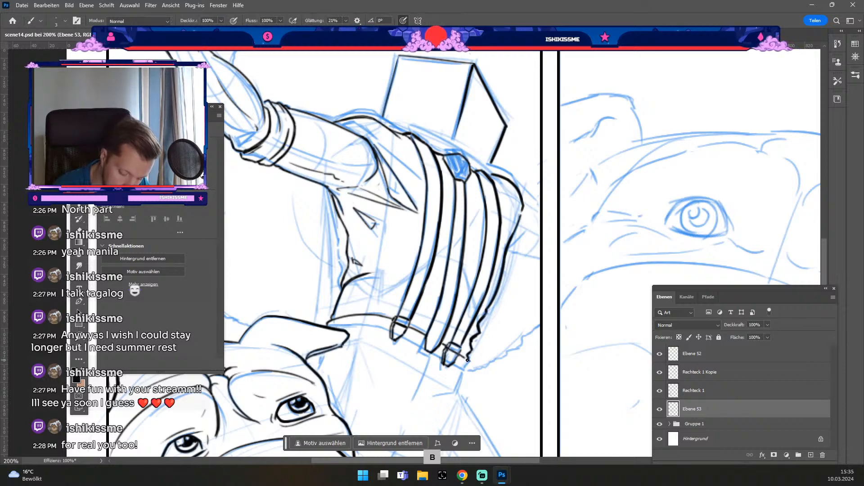
key(ctrl+z)
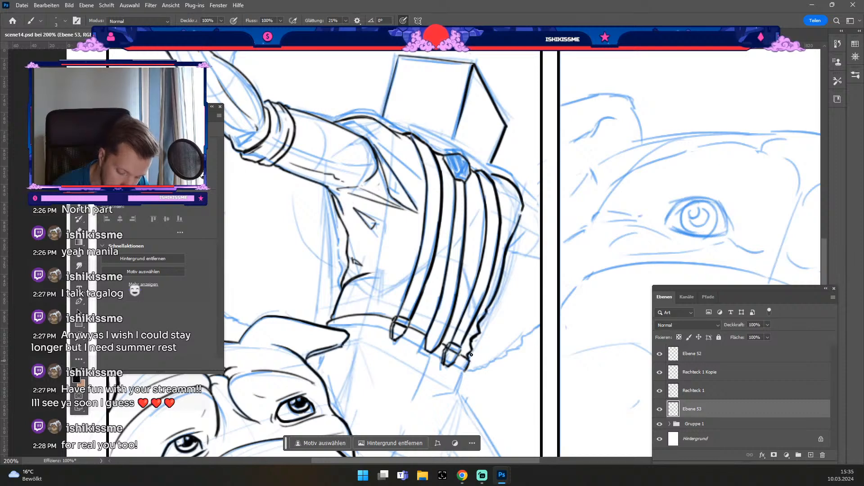
drag(466, 369, 460, 387)
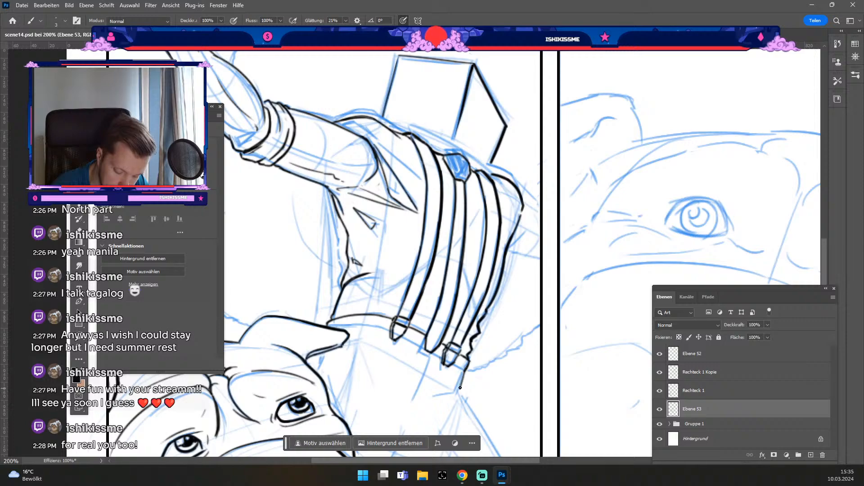
Ink the inner contour of the figure's upper arm beside the dog's muzzle with a slightly thicker brush.
drag(491, 334, 479, 276)
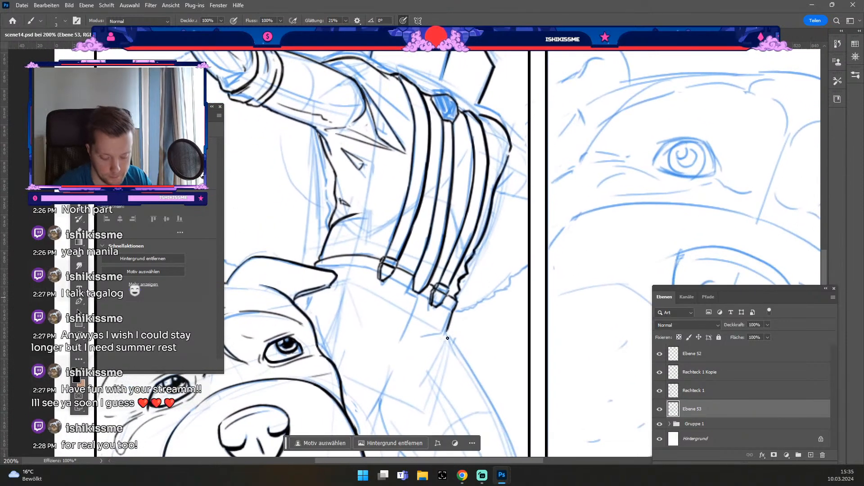
mouse_move(438, 336)
mouse_down()
mouse_move(452, 323)
mouse_move(475, 233)
mouse_up()
key(b)
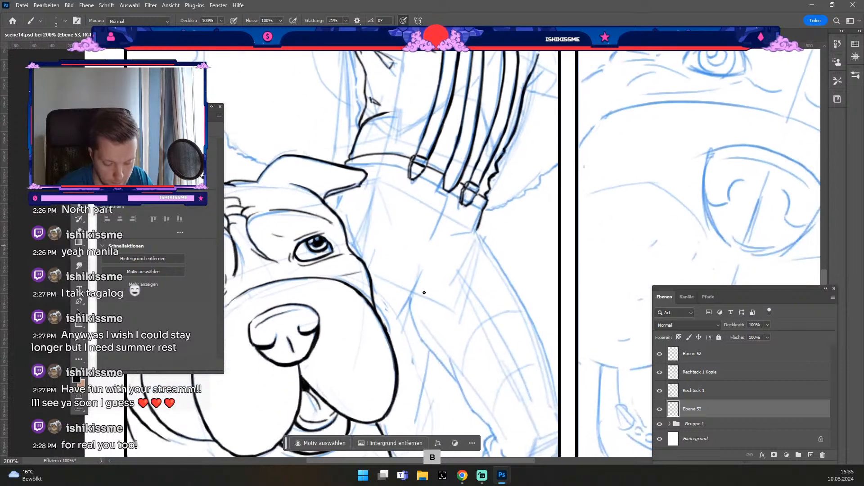
mouse_move(409, 310)
mouse_down()
mouse_move(390, 326)
mouse_move(392, 278)
mouse_up()
key(ctrl+z)
key(ctrl+z)
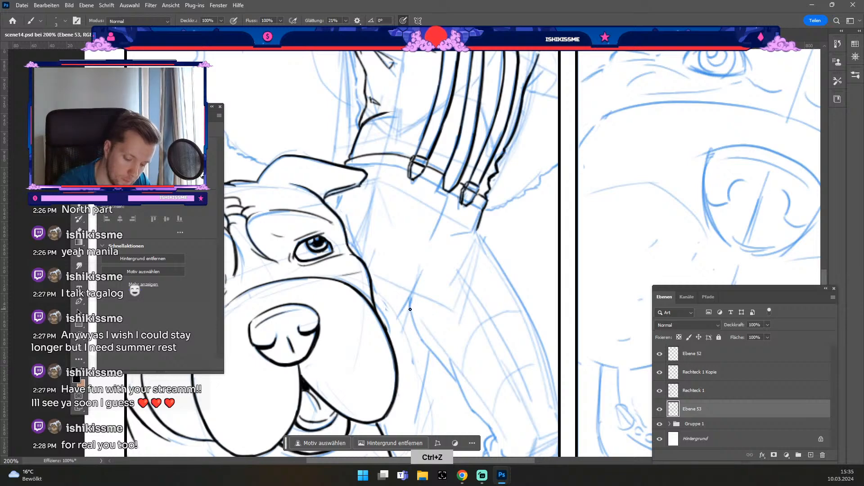
mouse_move(410, 311)
mouse_down()
mouse_move(376, 279)
mouse_move(410, 311)
mouse_move(423, 342)
mouse_up()
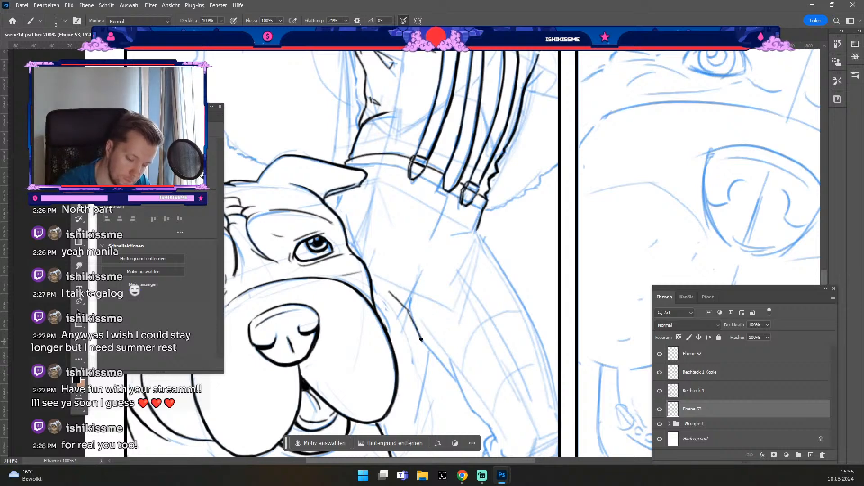
key(ctrl+z)
key(ö)
key(#)
key(#)
drag(390, 293, 448, 386)
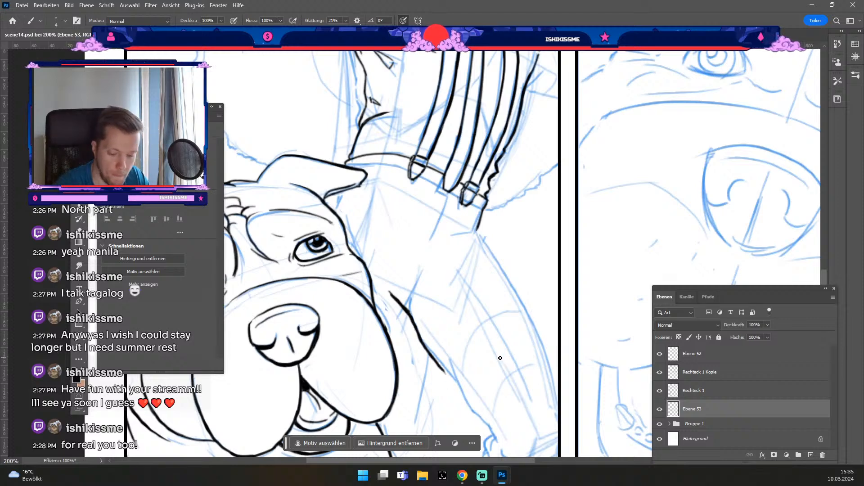
drag(440, 366, 456, 386)
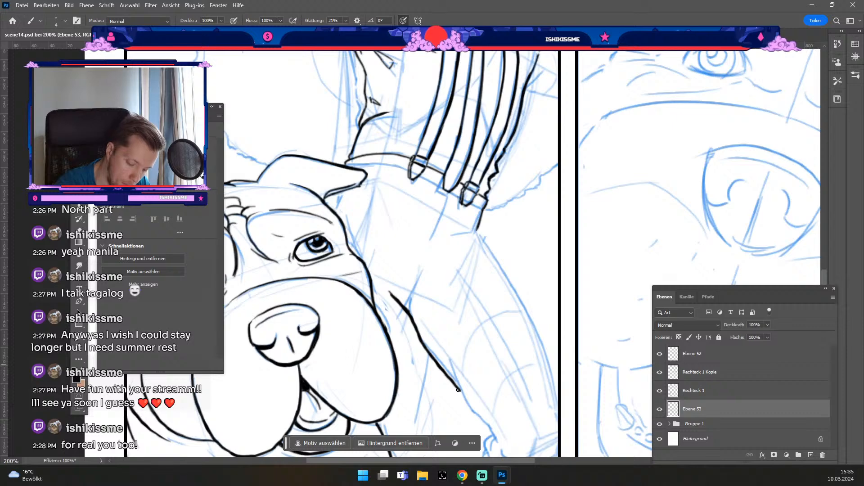
Ink the short crease at the shoulder corner below the outermost braid.
key(space)
mouse_move(473, 344)
mouse_down()
mouse_move(459, 350)
mouse_move(487, 354)
mouse_up()
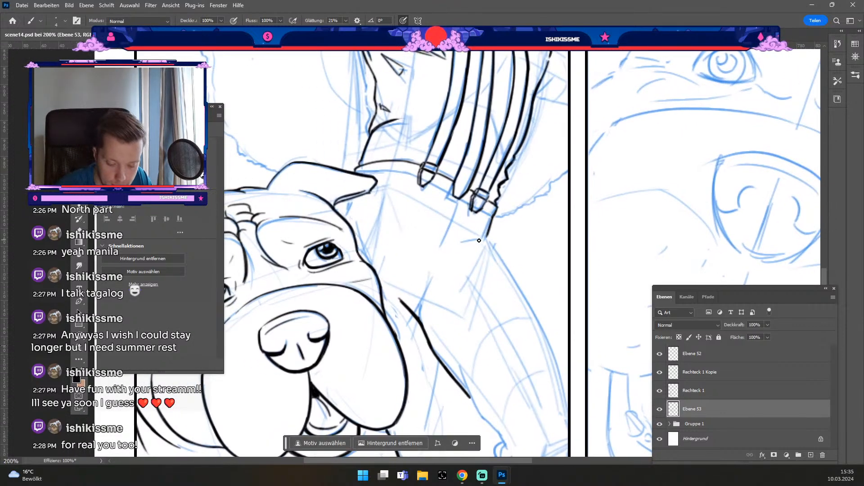
drag(488, 237, 459, 236)
key(ctrl+z)
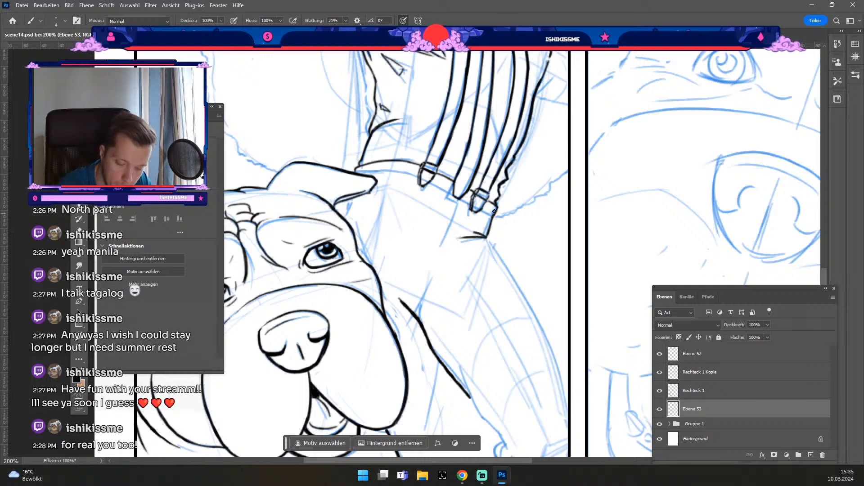
Rotate the canvas, ink the long outer contour of the upper arm from the shoulder to the panel border, and reset the rotation.
key(r)
drag(353, 271, 413, 197)
key(b)
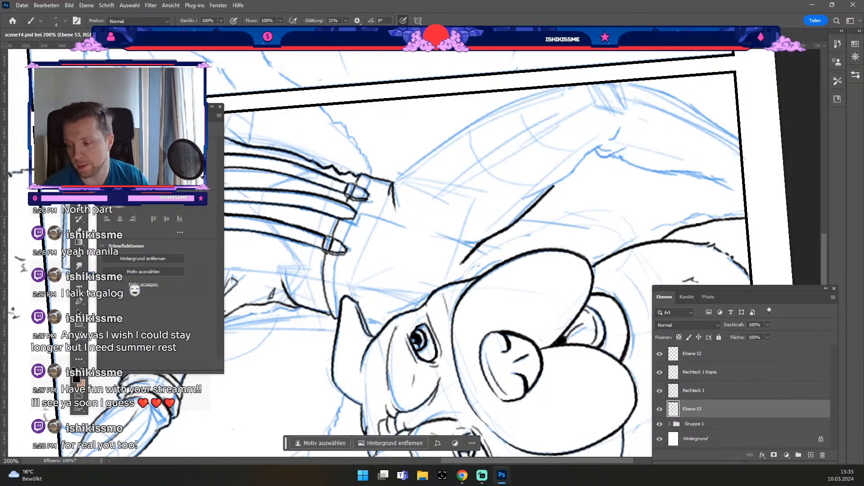
mouse_move(392, 185)
mouse_down()
mouse_move(452, 138)
mouse_move(535, 102)
mouse_up()
key(ctrl+z)
key(bracketleft)
drag(393, 185, 517, 102)
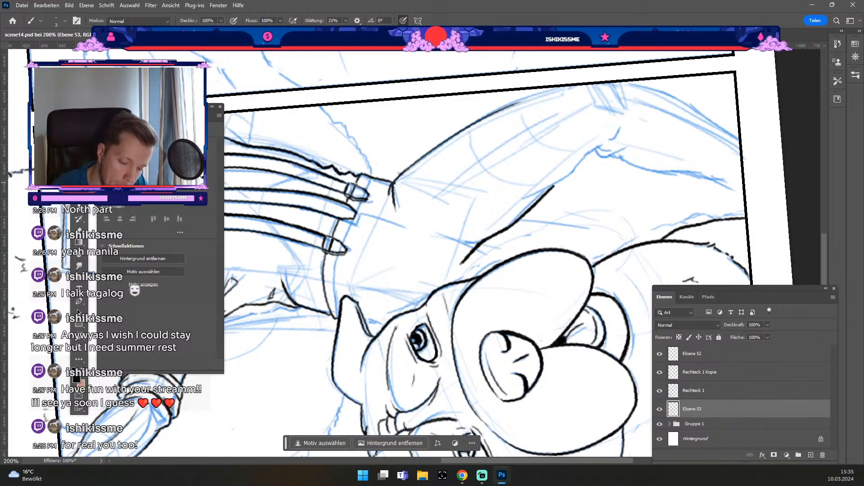
key(numbersign)
mouse_move(391, 185)
mouse_down()
mouse_move(509, 104)
mouse_move(568, 85)
mouse_up()
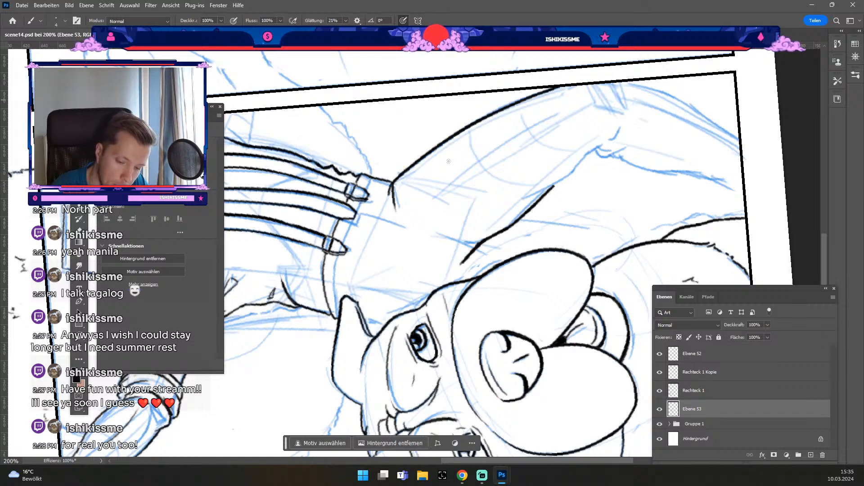
key(Escape)
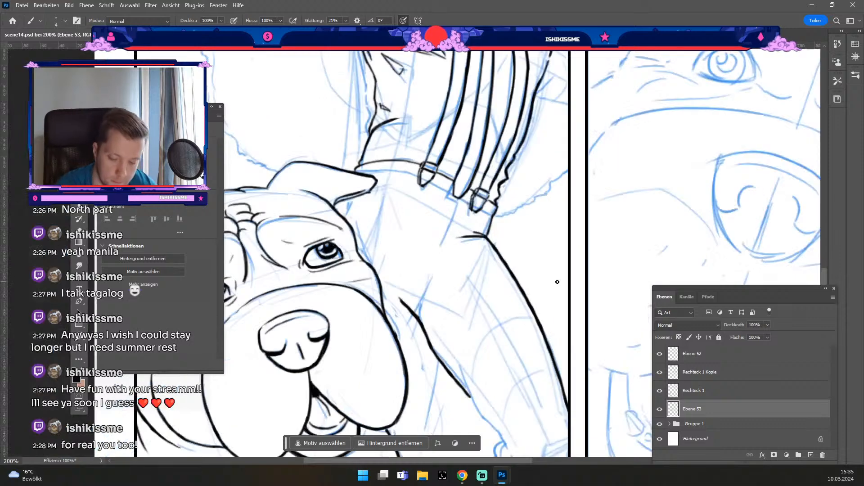
Extend the inner contour of the upper arm to the elbow and ink the small crease lines there.
key(b)
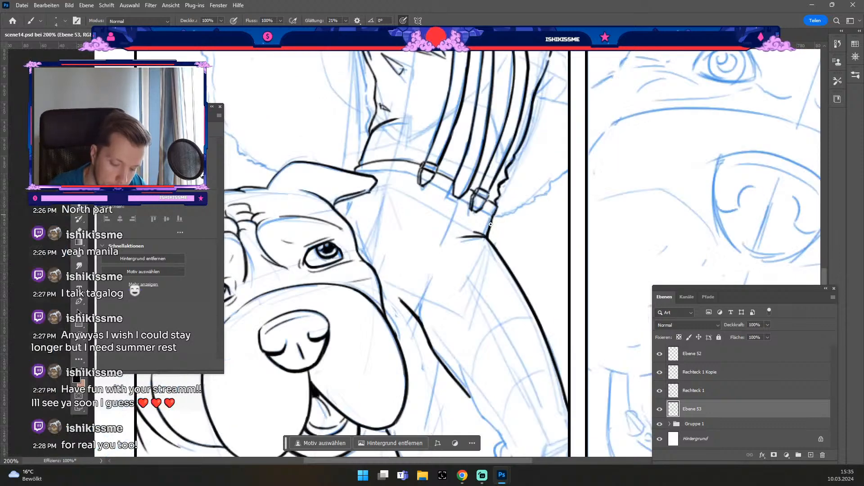
key(space)
drag(527, 253, 515, 156)
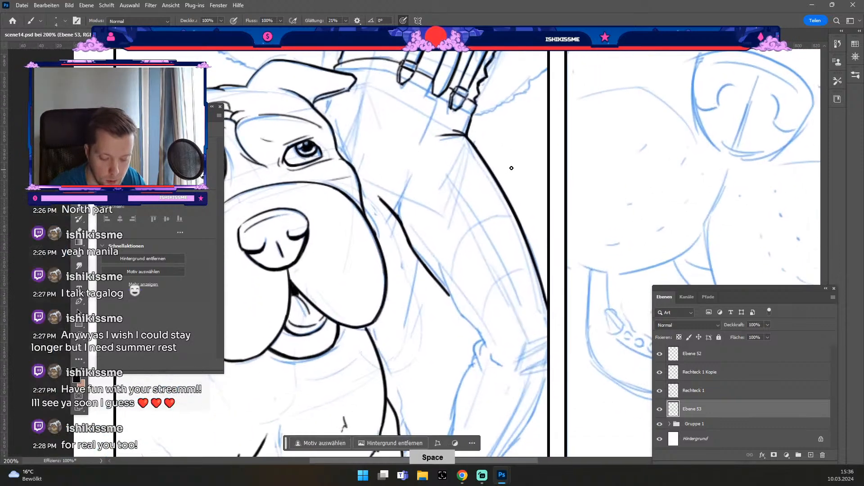
key(b)
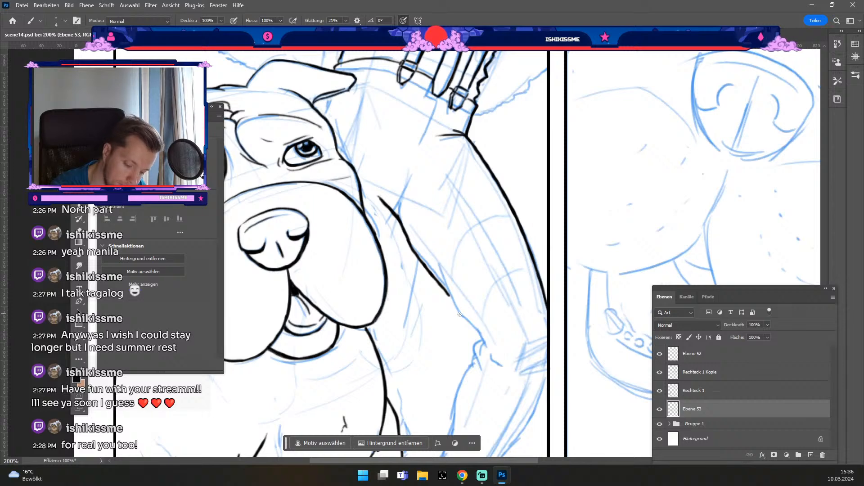
drag(470, 324, 438, 267)
drag(450, 298, 440, 264)
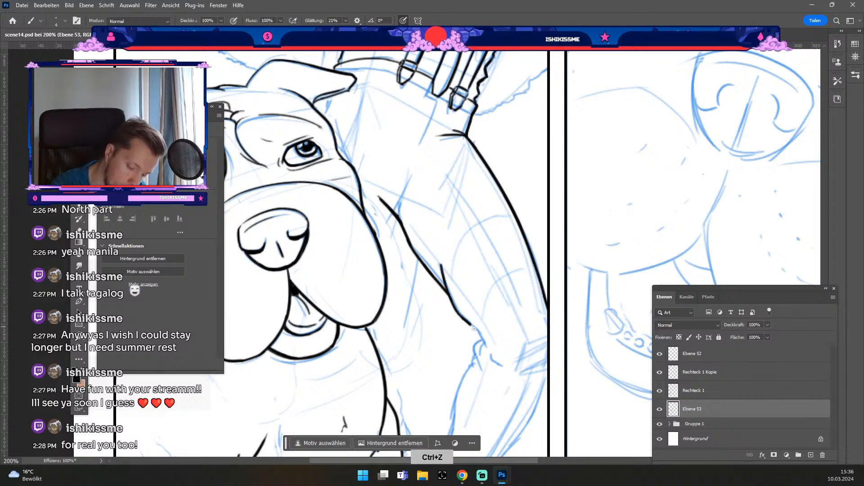
drag(469, 324, 502, 365)
key(odiaeresis)
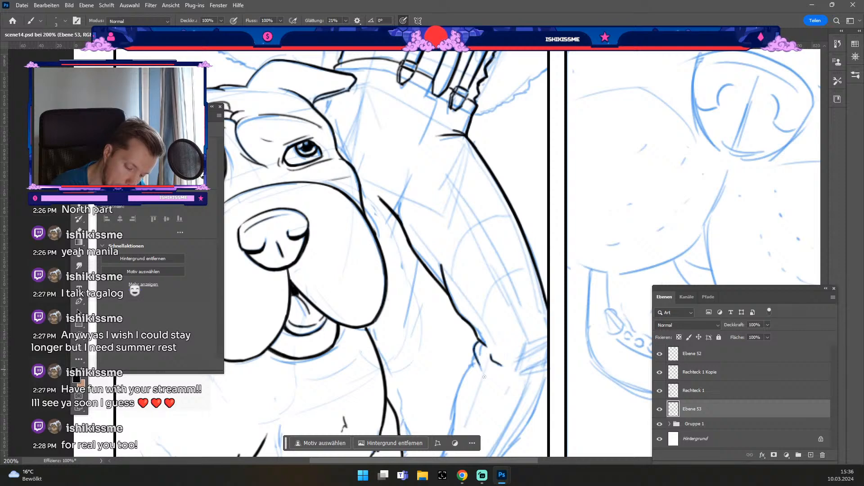
Ink the inner and outer contours of the forearm from the elbow down to the panel's lower border.
key(space)
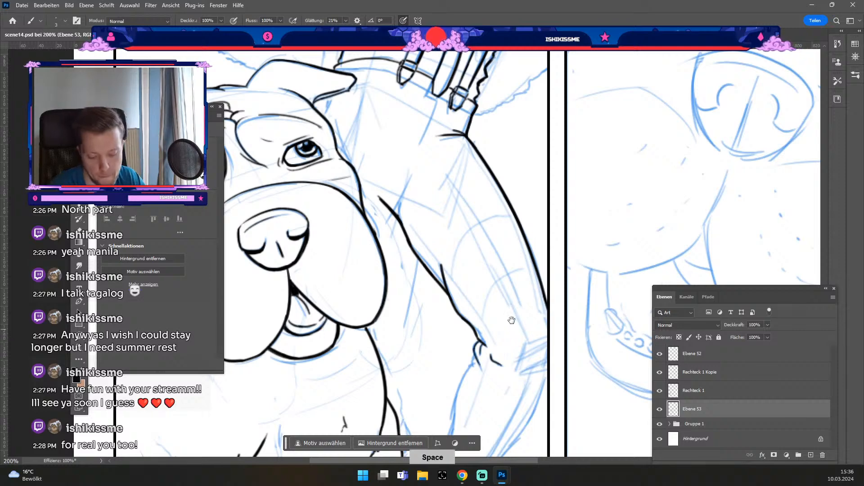
drag(513, 317, 519, 254)
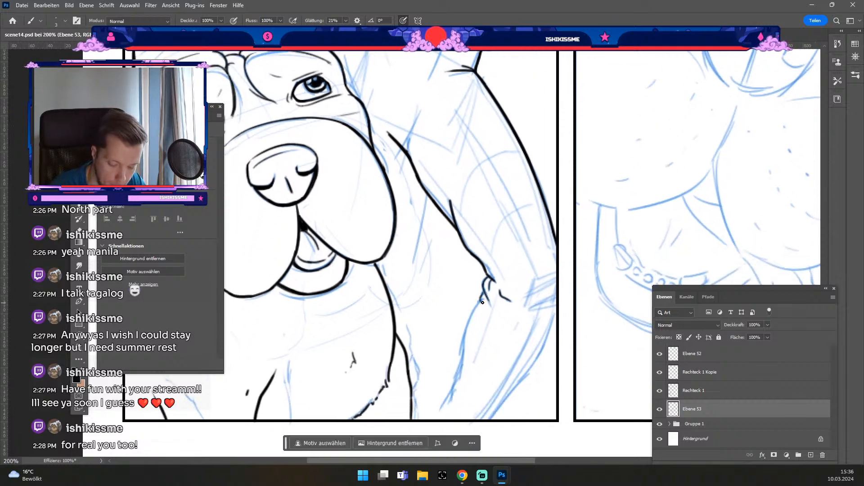
key(ctrl+z)
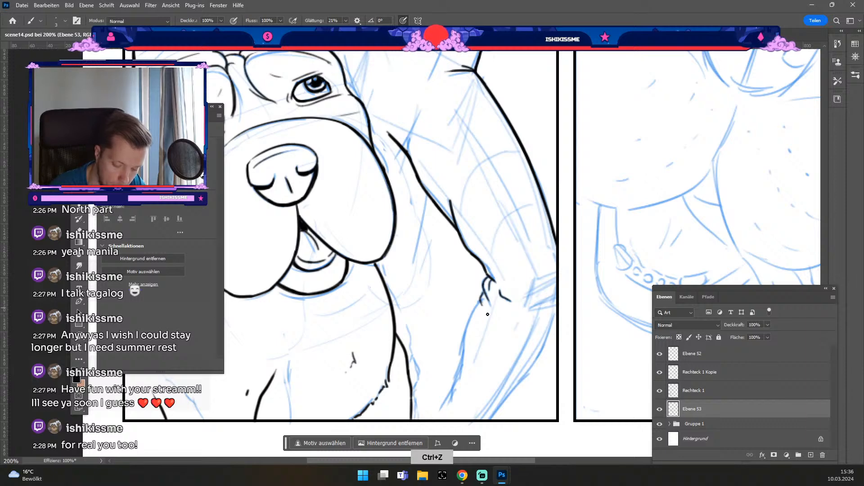
drag(480, 303, 458, 373)
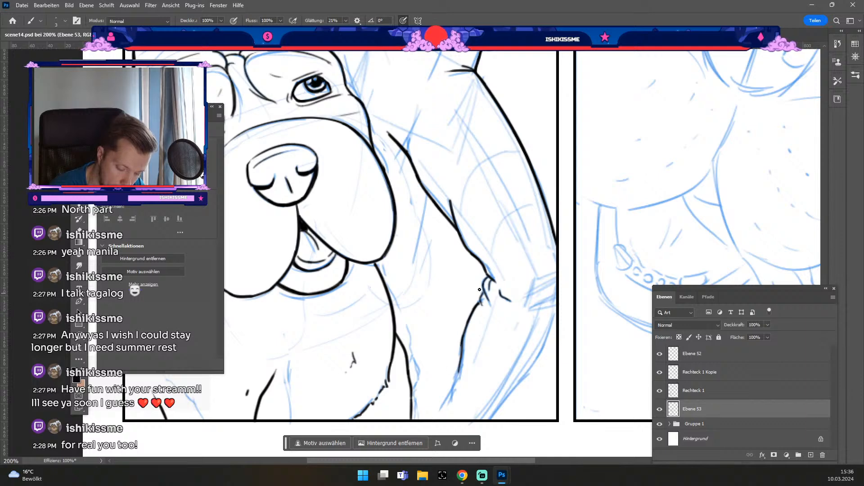
drag(462, 343, 456, 380)
key(ctrl+z)
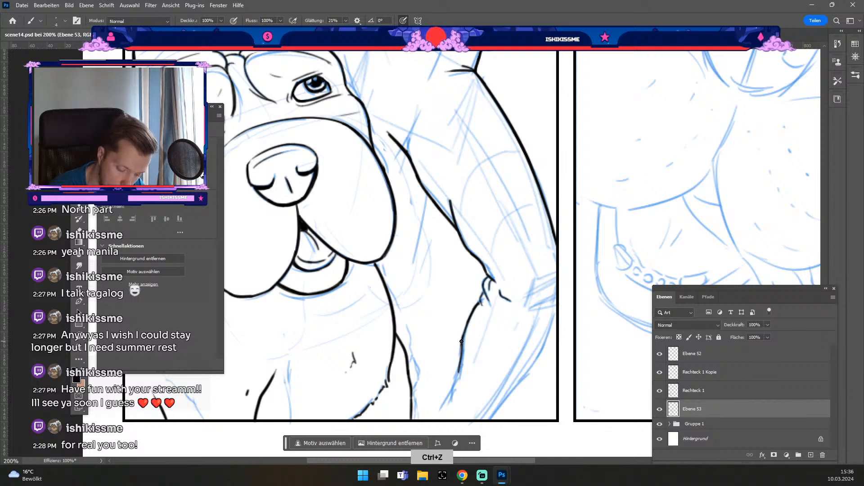
mouse_move(464, 336)
mouse_down()
mouse_move(460, 369)
mouse_move(435, 414)
mouse_up()
key(ctrl+z)
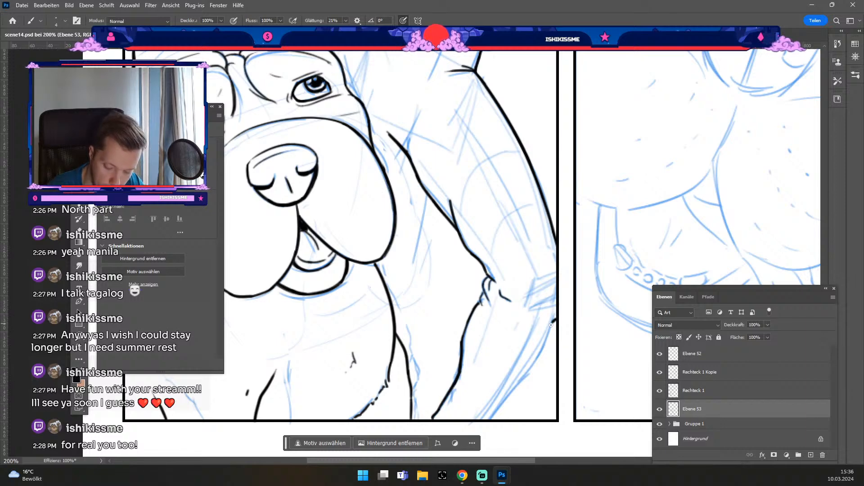
drag(513, 389, 488, 421)
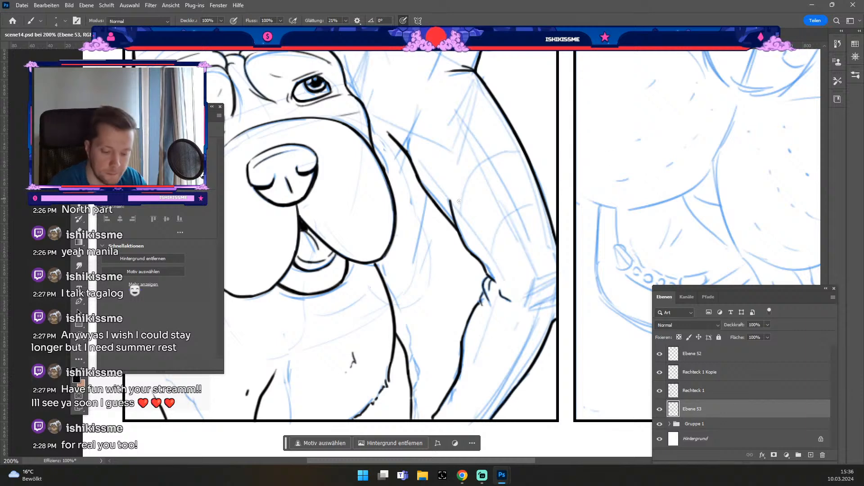
Erase the excess ink along the inner arm contour where the two strokes overlap above the elbow.
key(e)
drag(450, 194, 462, 239)
key(ctrl+z)
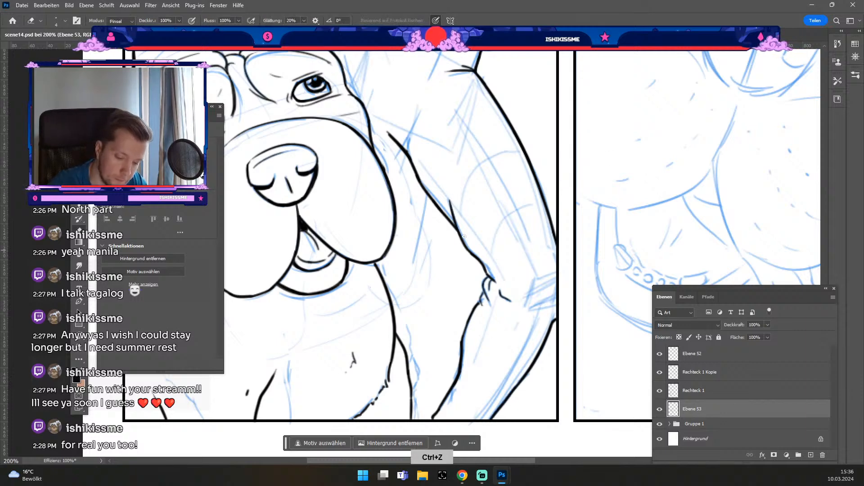
drag(450, 197, 463, 242)
key(ctrl+z)
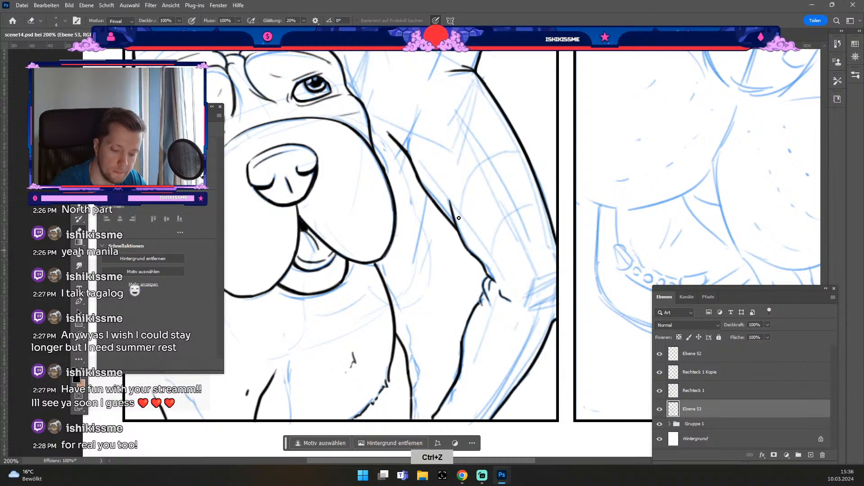
drag(450, 198, 468, 247)
Ink the diagonal line from the neck band near the braid tips down to the start of the inner arm contour.
key(ctrl+minus)
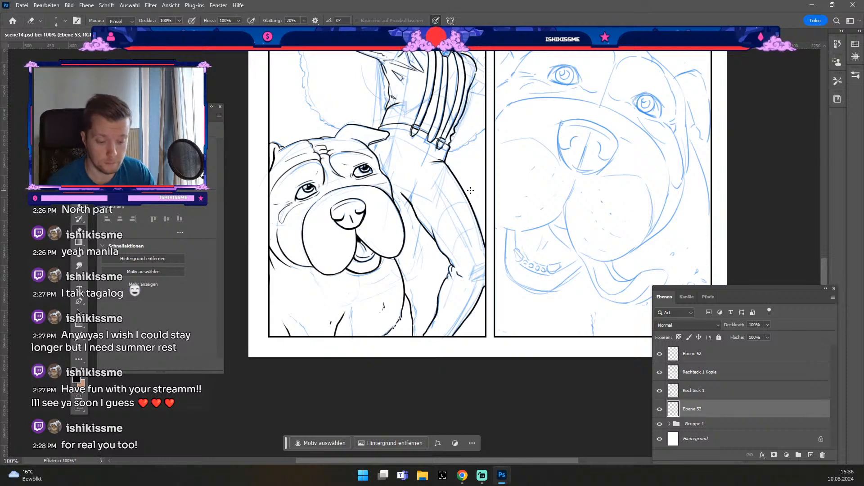
key(b)
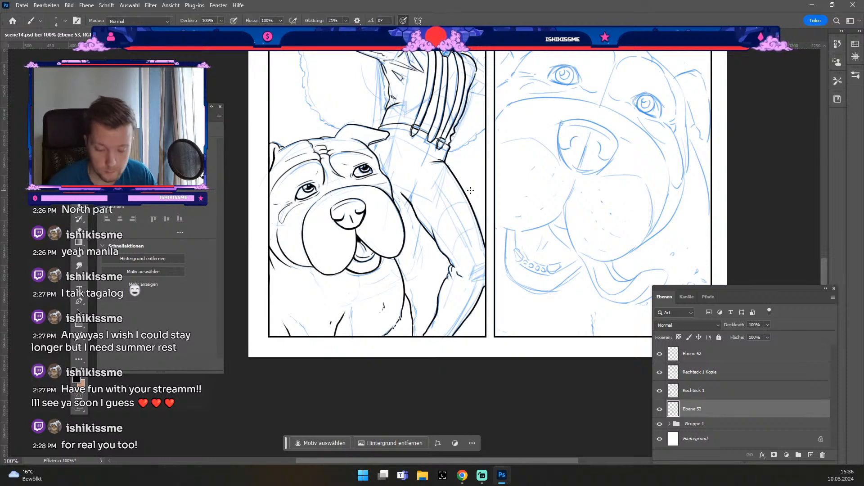
key(space)
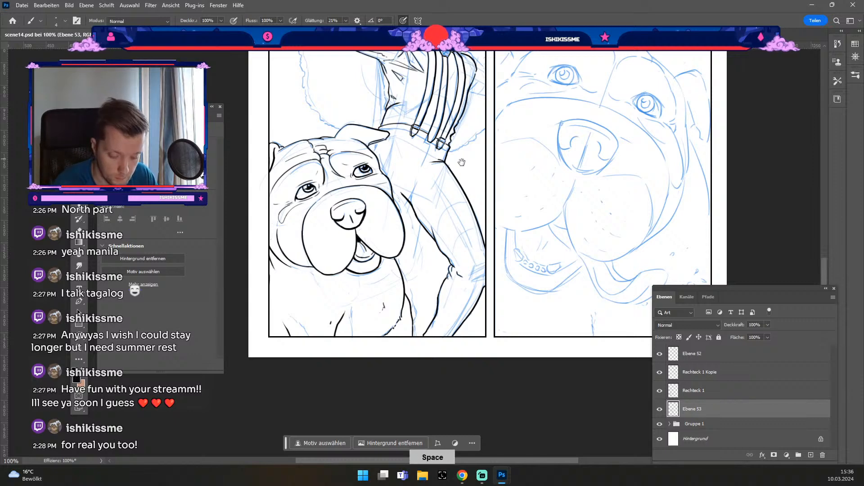
drag(462, 162, 480, 205)
key(b)
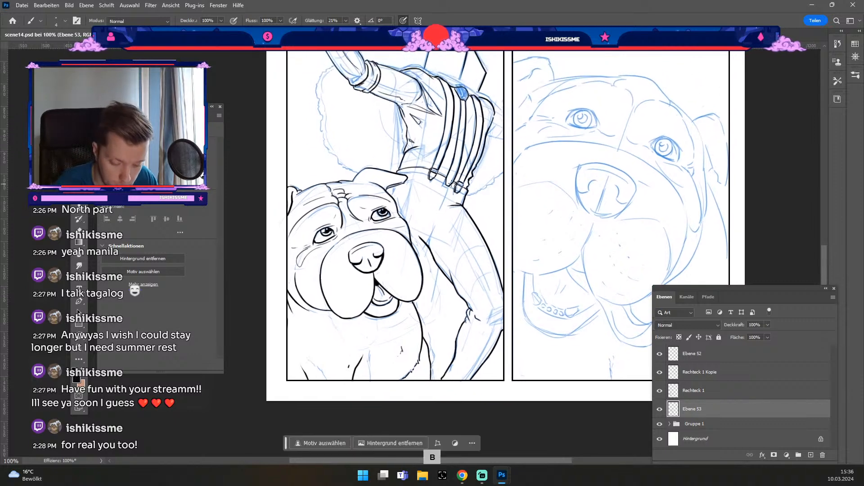
drag(451, 189, 435, 222)
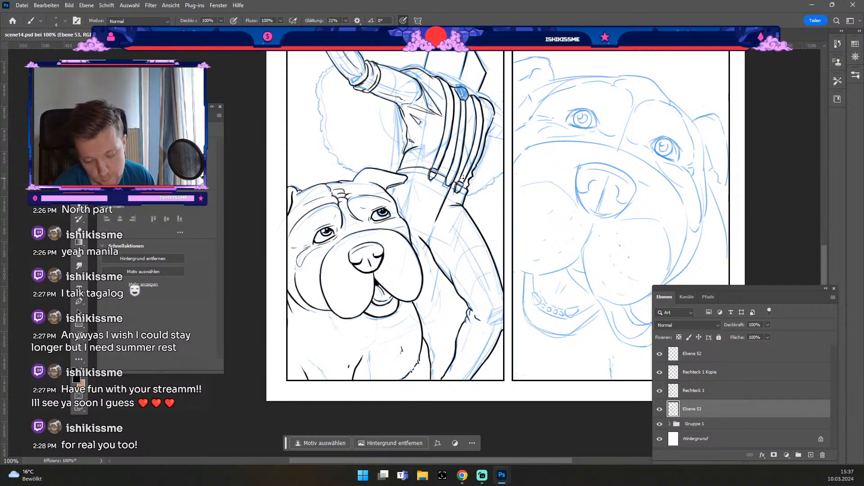
drag(436, 218, 426, 238)
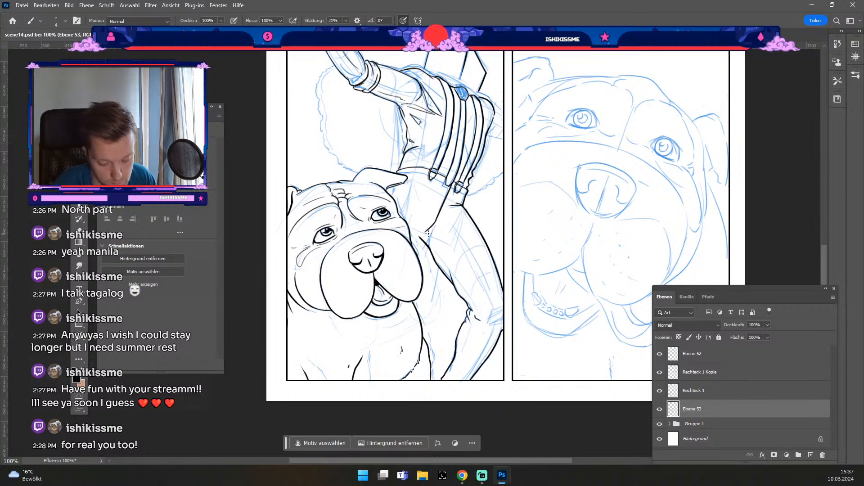
Ink a thin second line alongside the diagonal neck line below the braid tips and erase its excess ends.
key(odiaeresis)
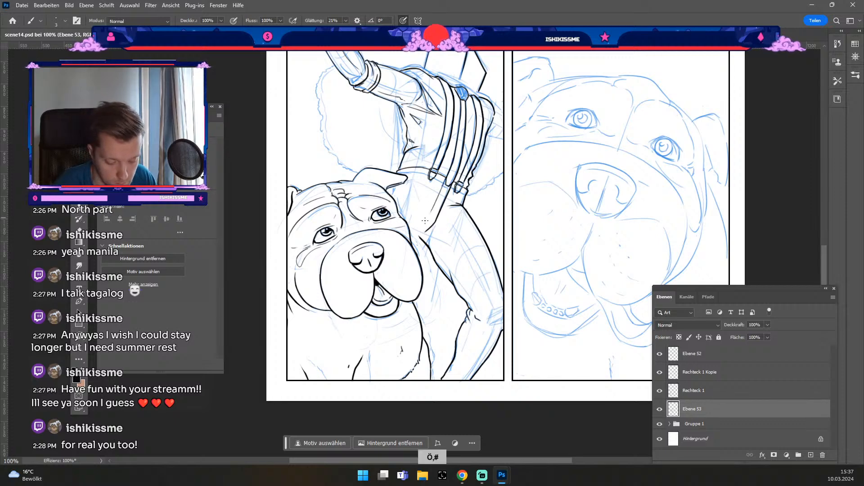
key(ctrl+z)
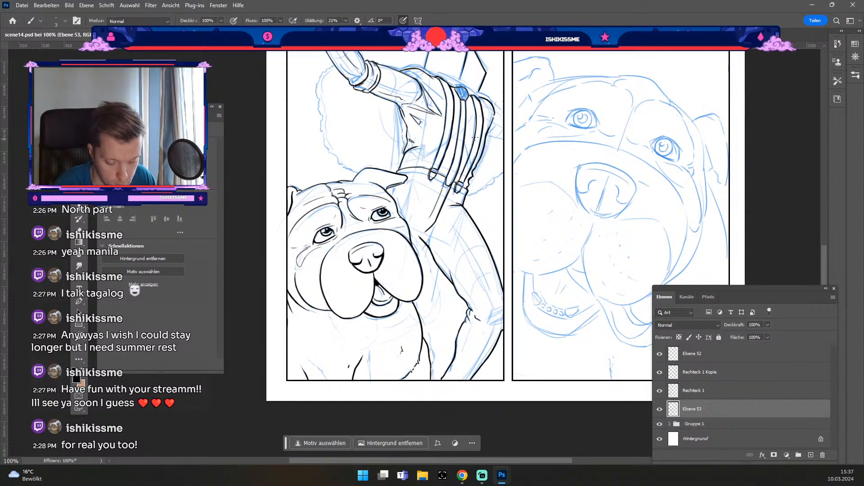
key(e)
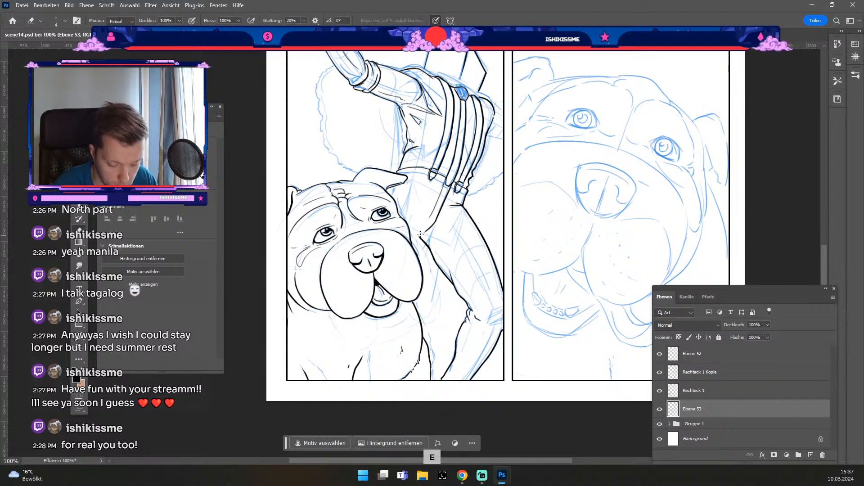
key(numbersign)
key(b)
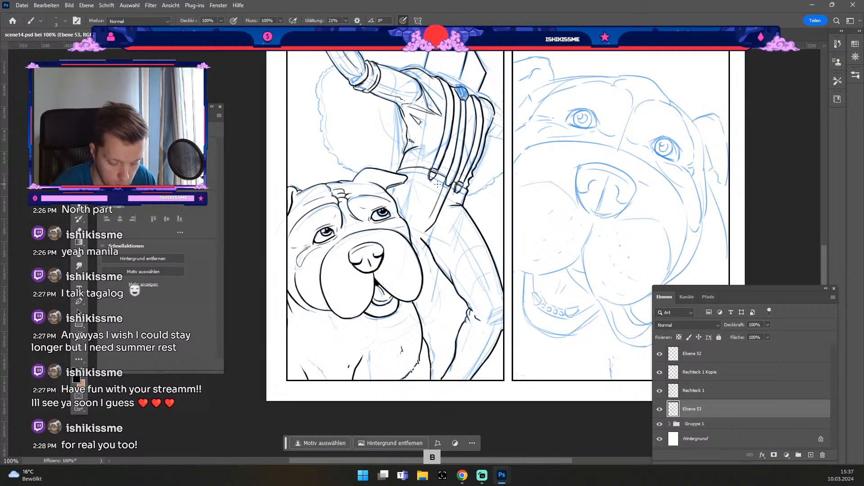
key(e)
key(numbersign)
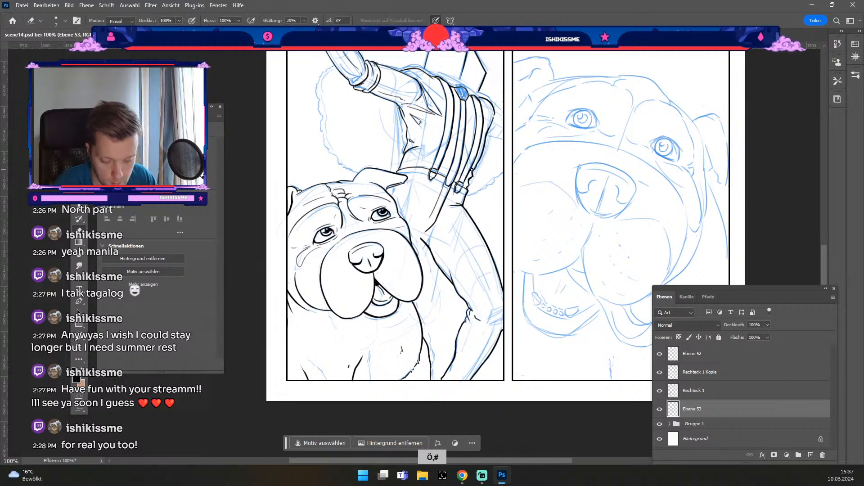
key(b)
key(e)
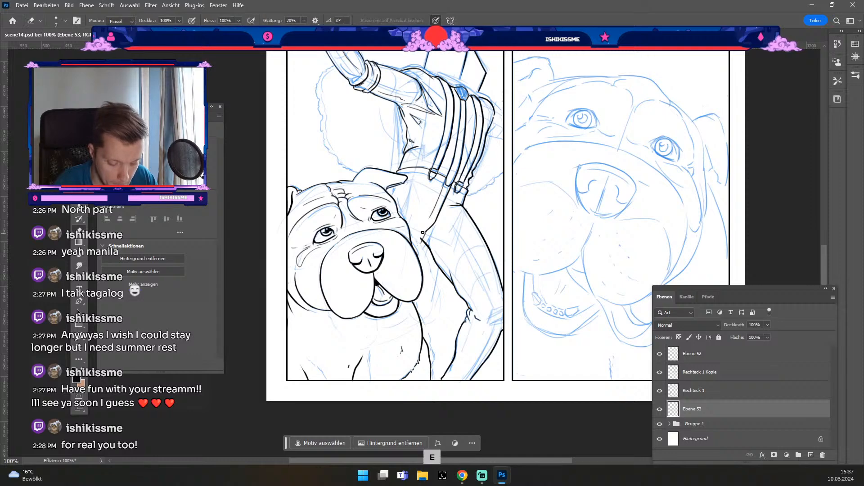
Extend the diagonal neck line down past the top of the inner arm contour to the dog's cheek.
key(b)
key(numbersign)
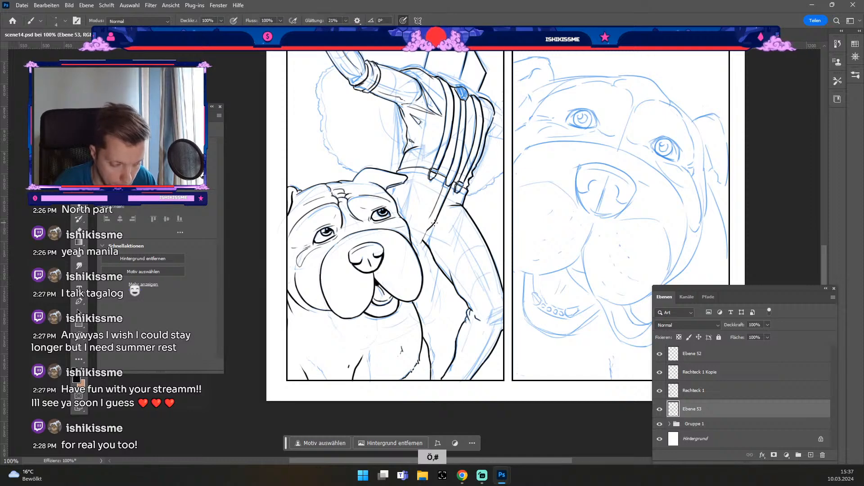
key(odiaeresis)
drag(435, 222, 422, 240)
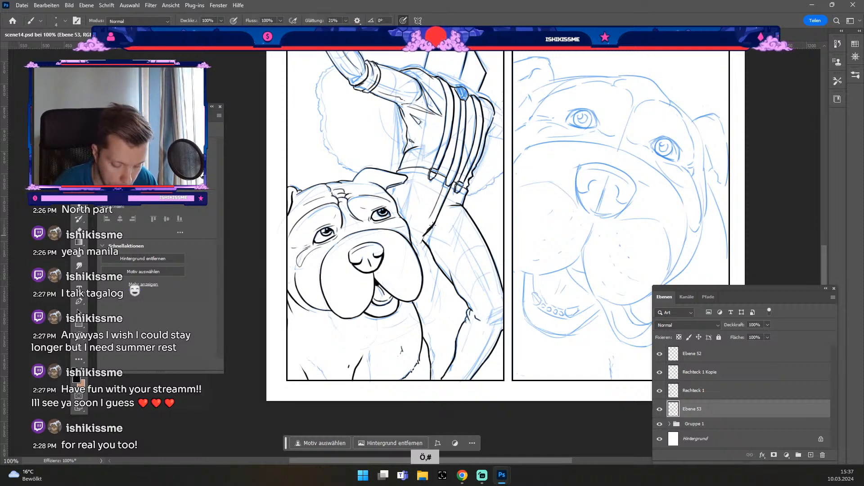
key(ctrl+z)
key(b)
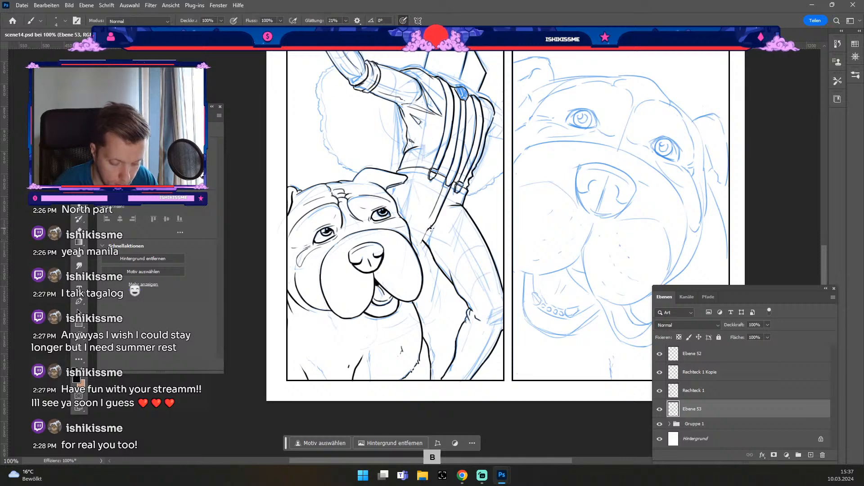
key(ctrl+z)
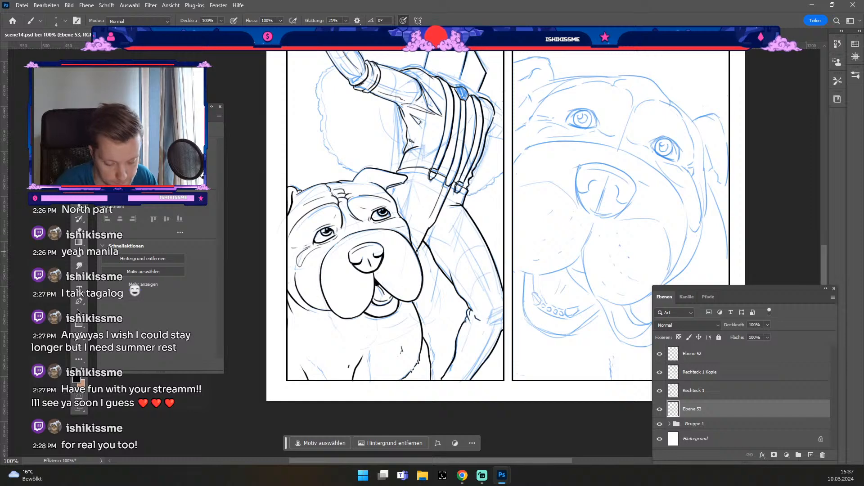
key(ctrl+z)
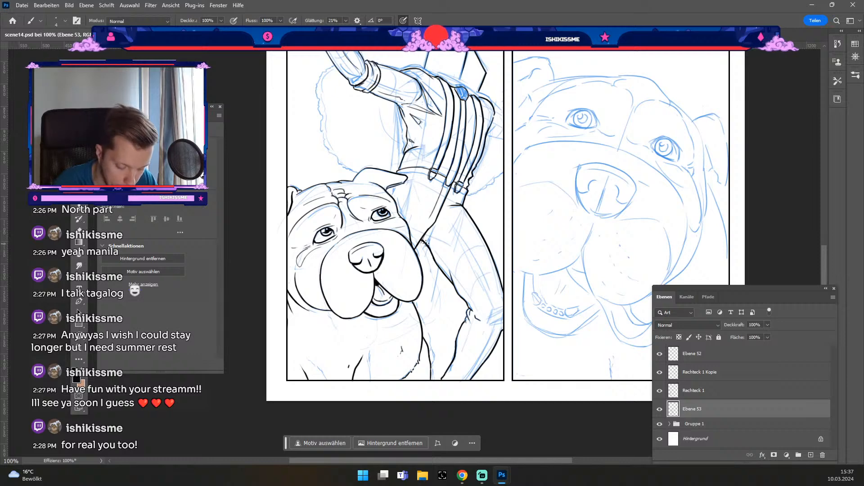
key(ctrl+z)
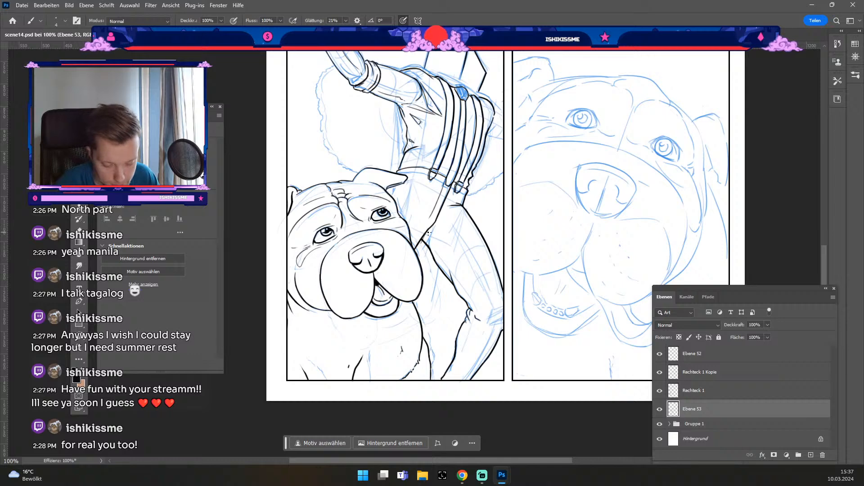
key(ctrl+z)
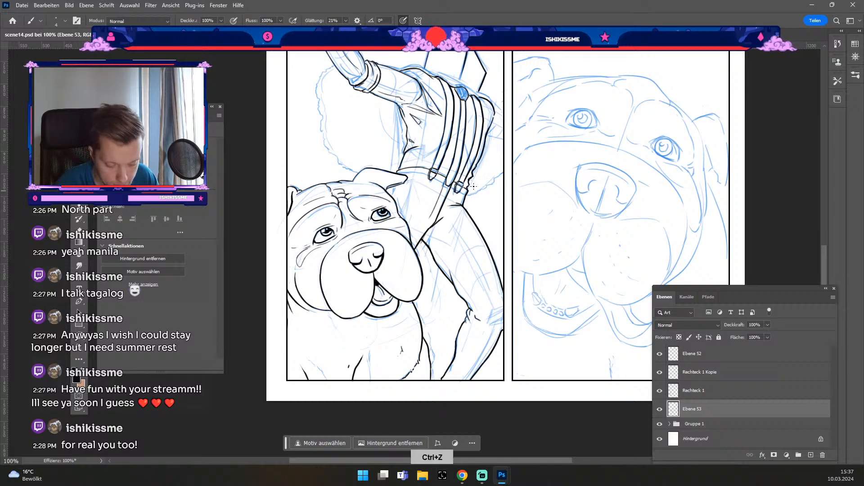
key(ctrl+z)
Ink the line branching from the lower diagonal neck line up toward the shoulder below the braid tips.
drag(435, 226, 446, 212)
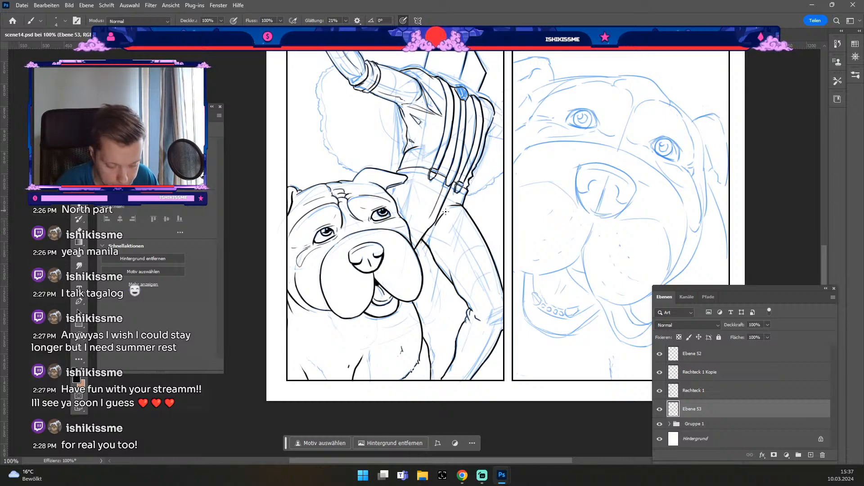
key(odiaeresis)
key(numbersign)
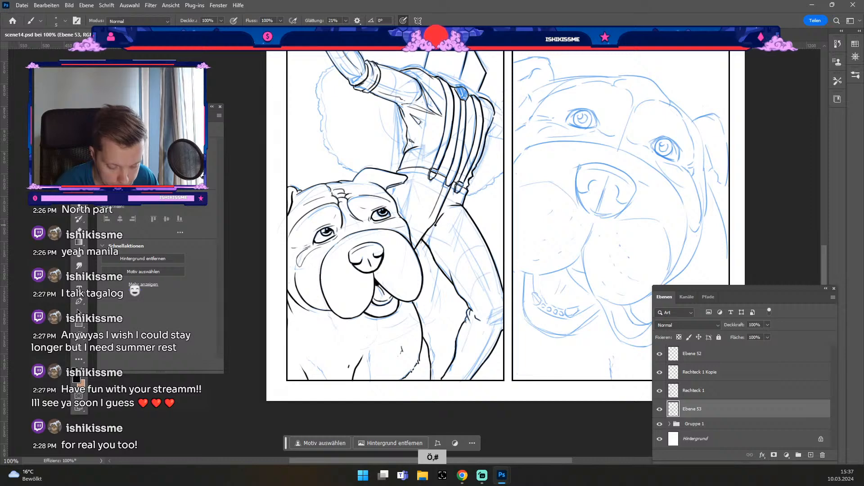
key(ctrl+z)
drag(430, 233, 441, 216)
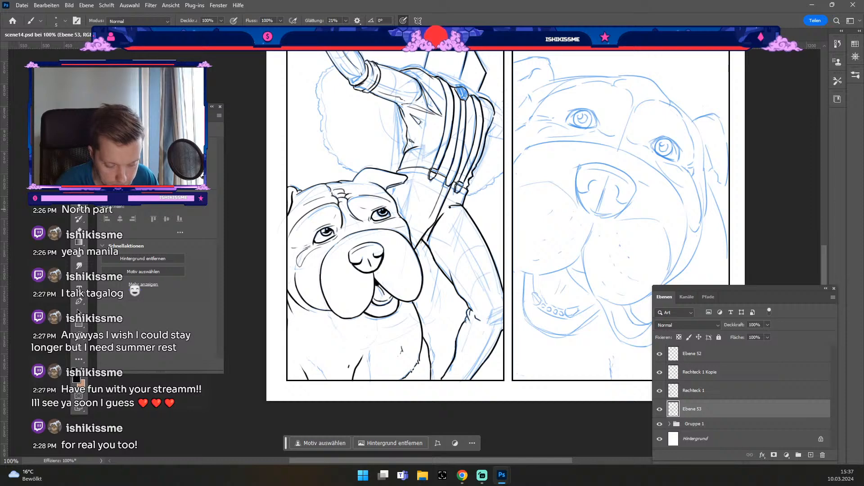
Clean up and close the corner at the top of the shoulder where the new line meets the outer arm contour.
key(e)
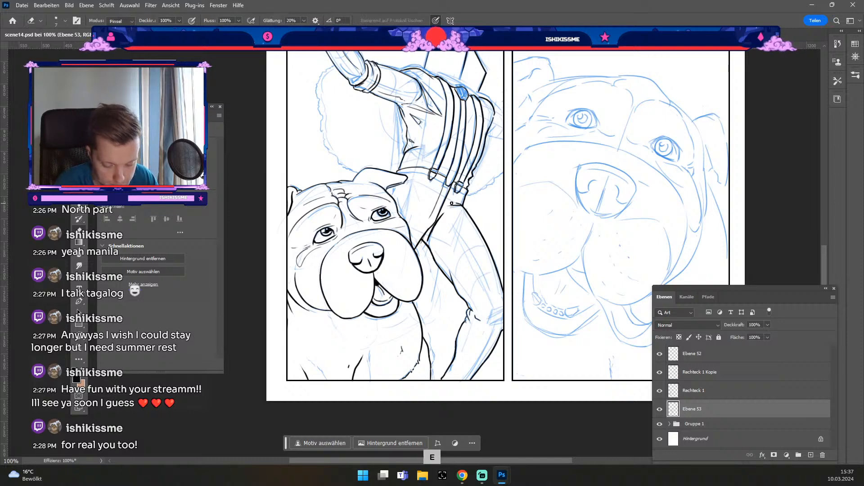
key(b)
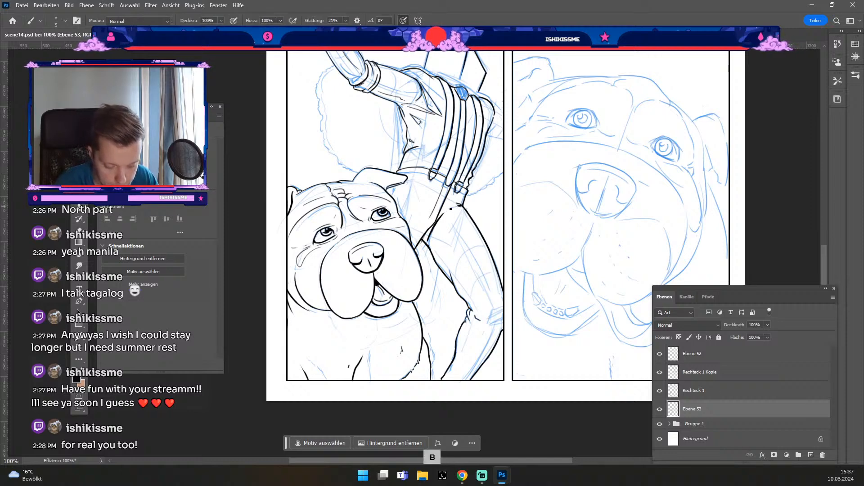
key(odiaeresis)
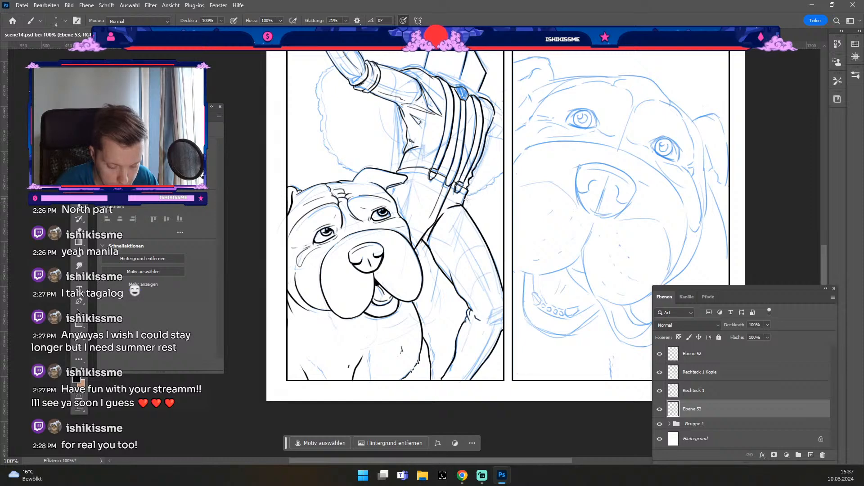
key(ctrl+z)
key(ctrl+z)
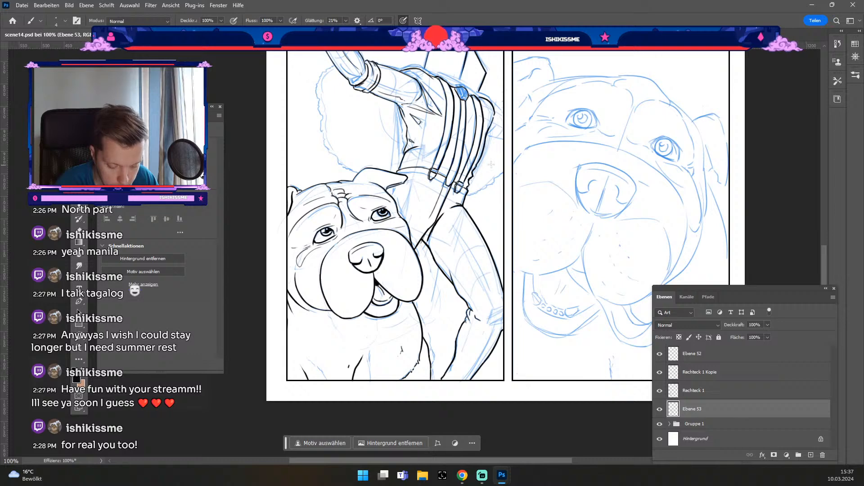
key(e)
key(ctrl+z)
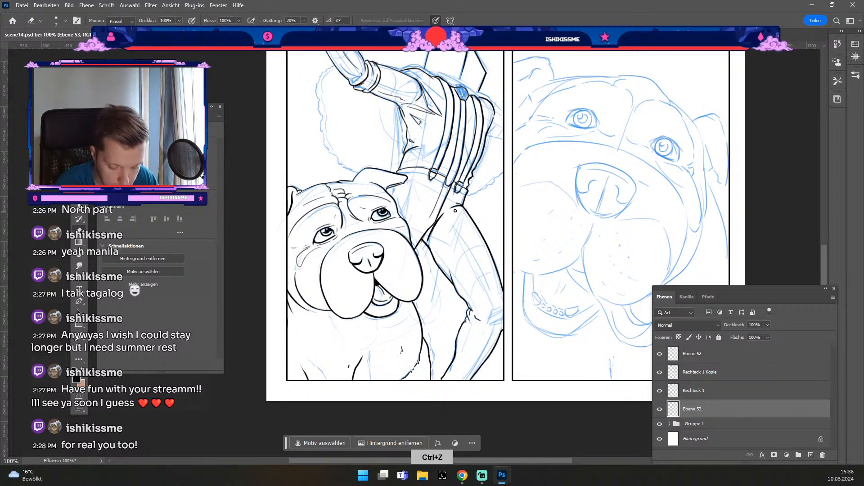
key(b)
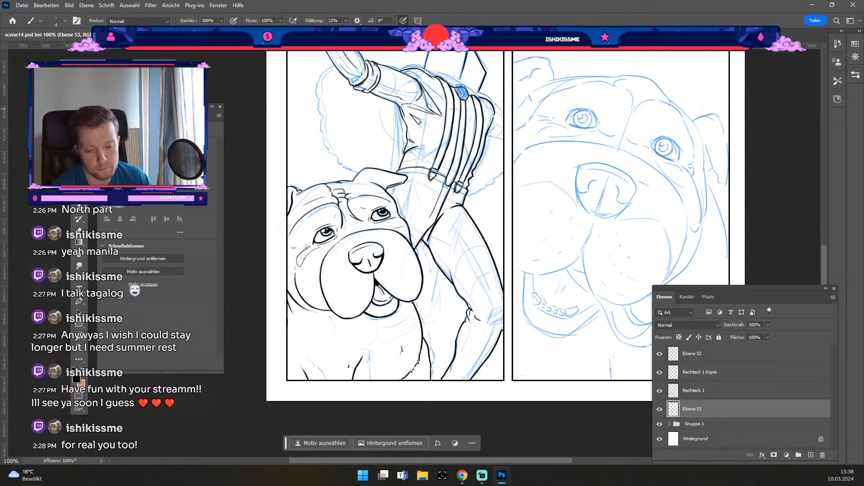
key(space)
drag(478, 225, 471, 250)
key(b)
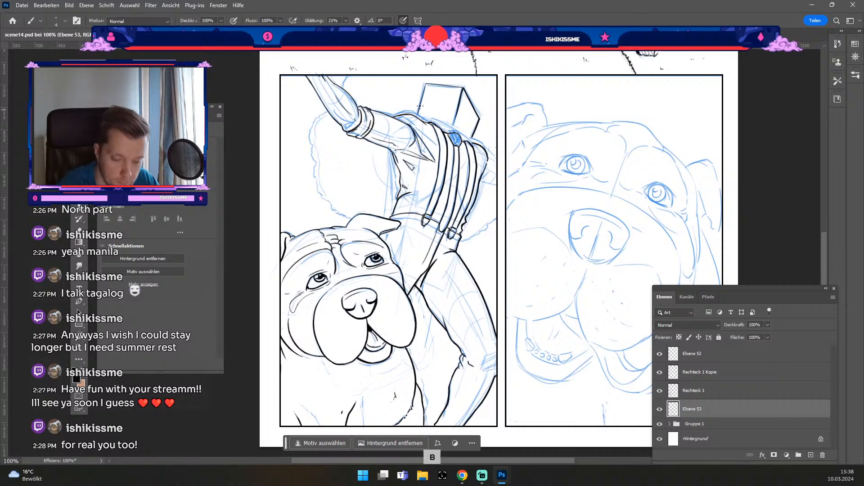
key(ctrl+z)
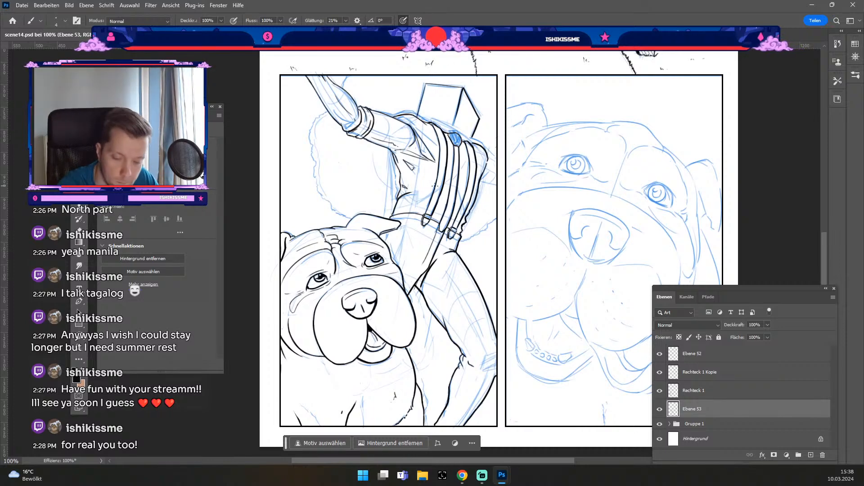
key(ctrl+z)
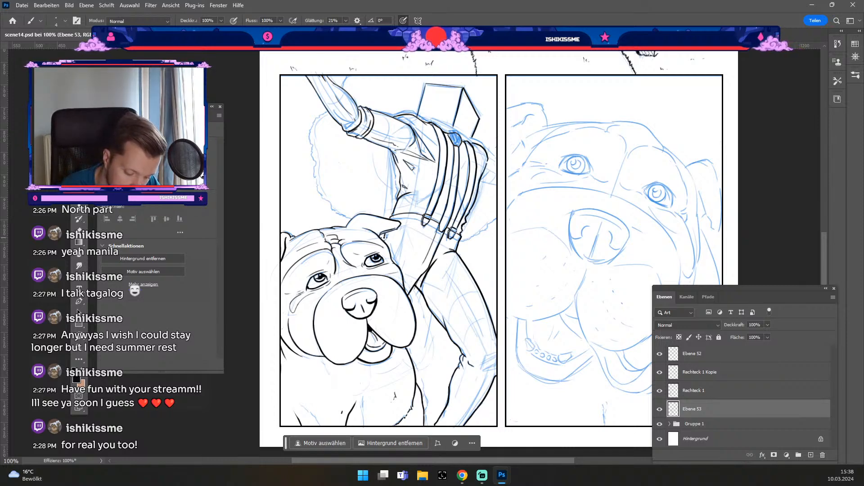
key(ctrl+z)
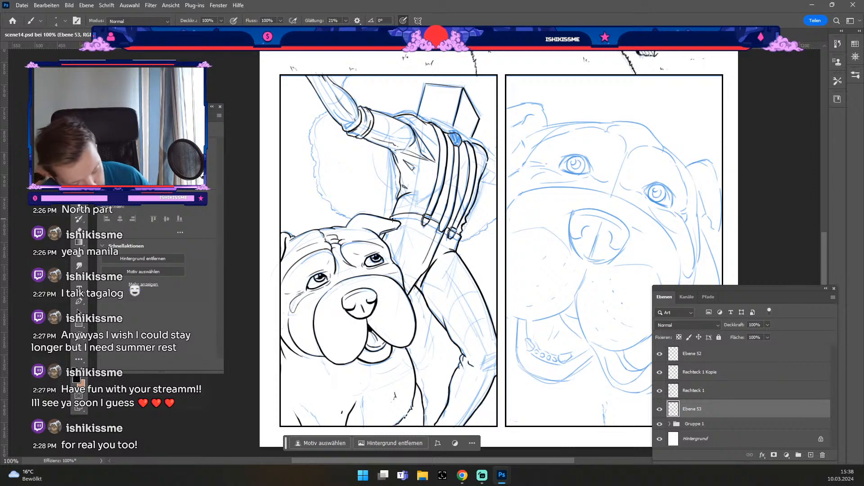
Fill the narrow gap between the diagonal neck line, the inner arm contour and the dog's cheek with solid black.
key(e)
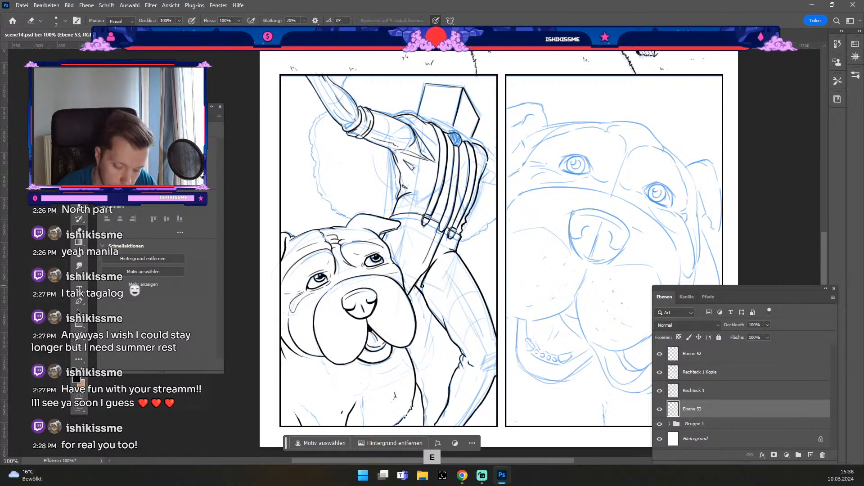
key(b)
key(odiaeresis)
key(numbersign)
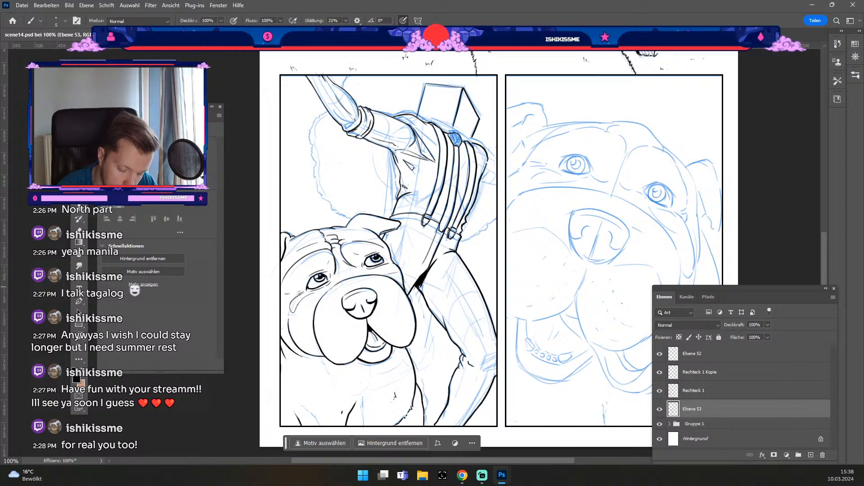
key(odiaeresis)
key(numbersign)
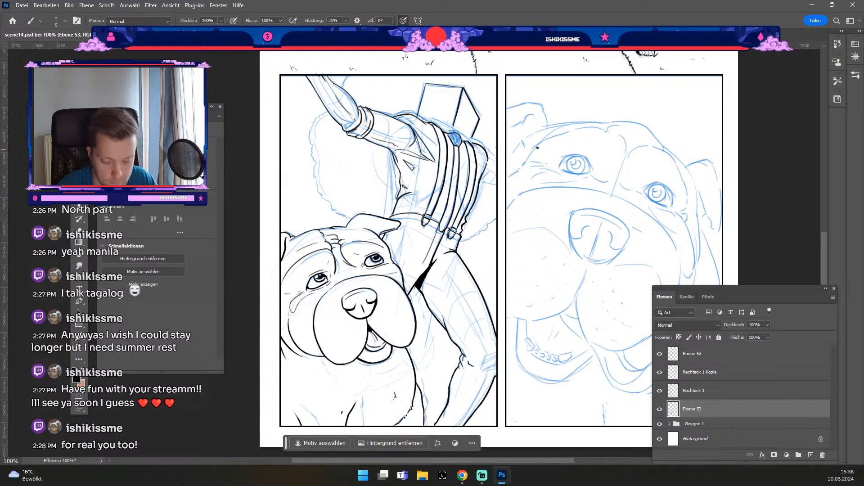
drag(427, 272, 425, 297)
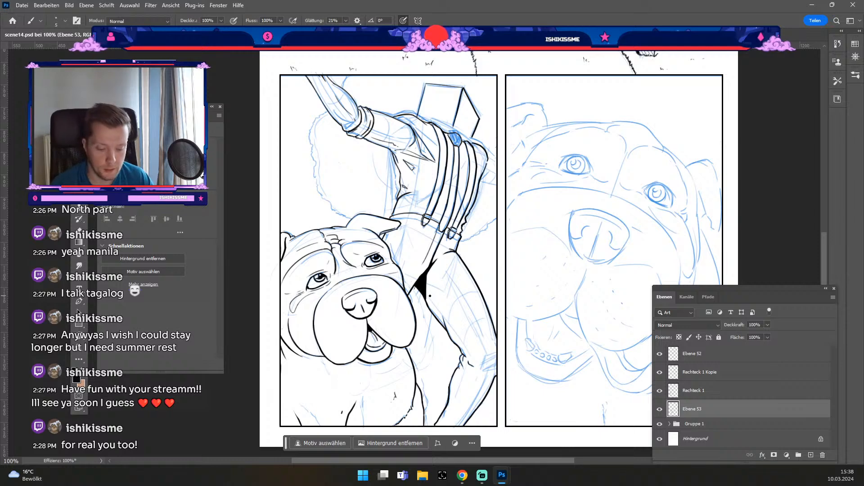
key(b)
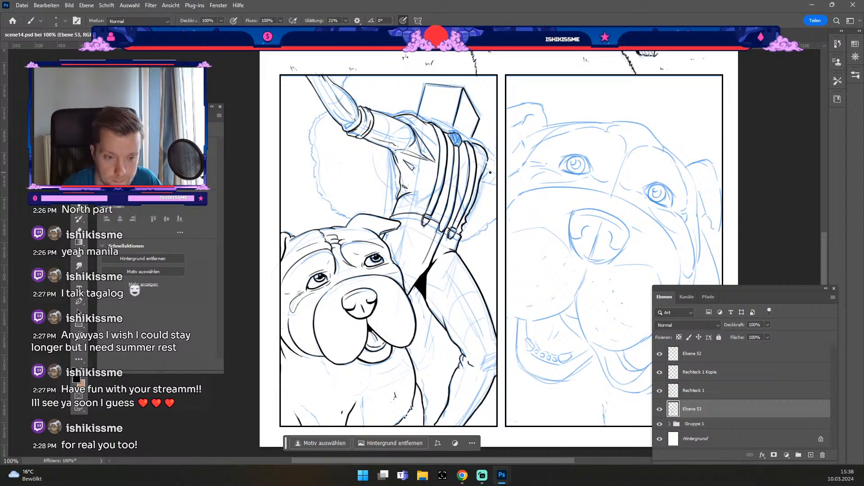
Ink the short contour lines running from the outermost braid to the panel's right border.
key(ctrl+plus)
key(space)
mouse_move(554, 139)
mouse_down()
mouse_move(534, 222)
mouse_move(557, 203)
mouse_move(559, 209)
mouse_move(558, 200)
mouse_up()
key(b)
key(ctrl+z)
key(odiaeresis)
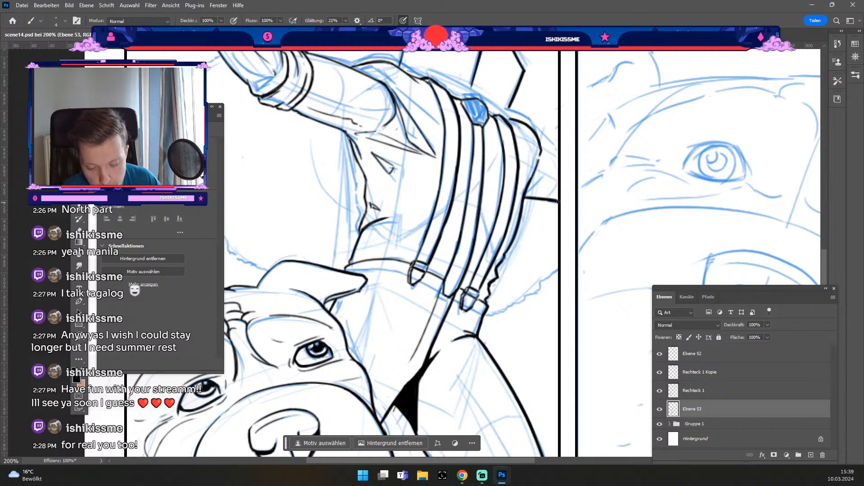
drag(540, 140, 550, 151)
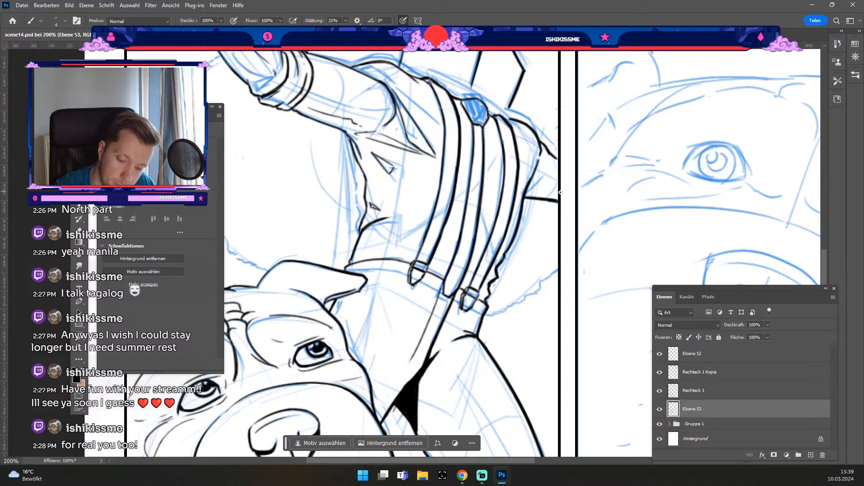
key(ctrl+z)
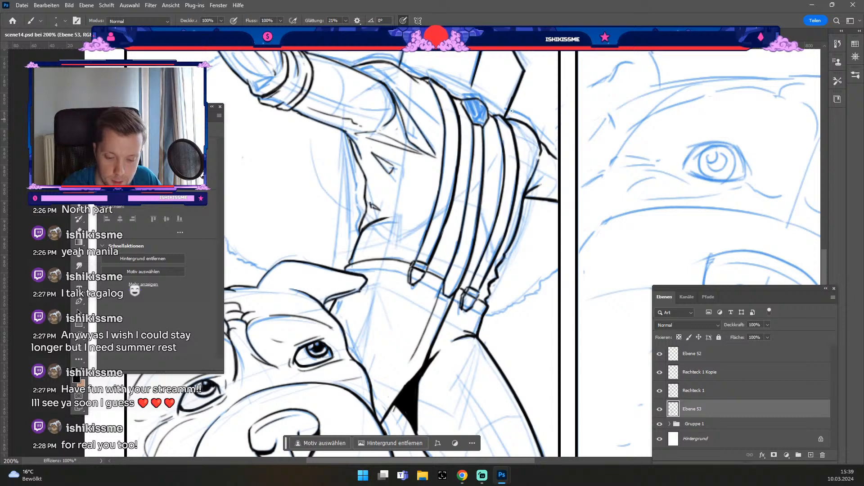
key(ctrl+z)
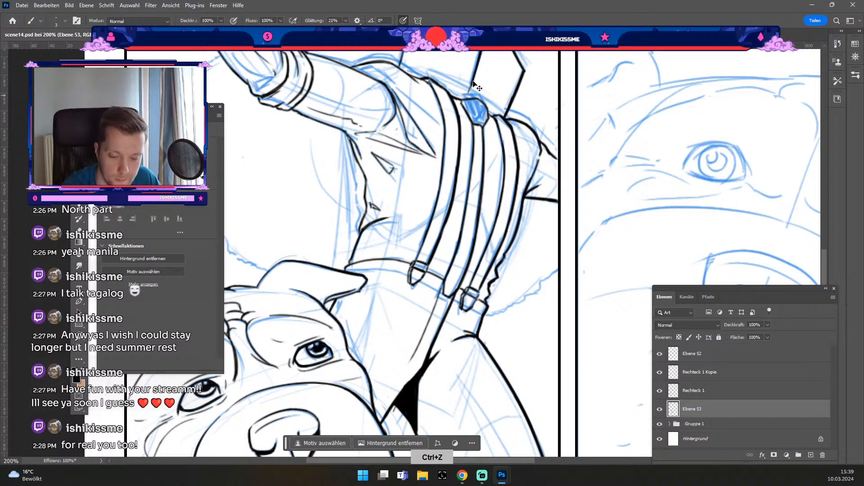
Ink the base of the box above the straps and fill the narrow gap beneath it with solid black.
key(space)
drag(476, 79, 534, 228)
key(#)
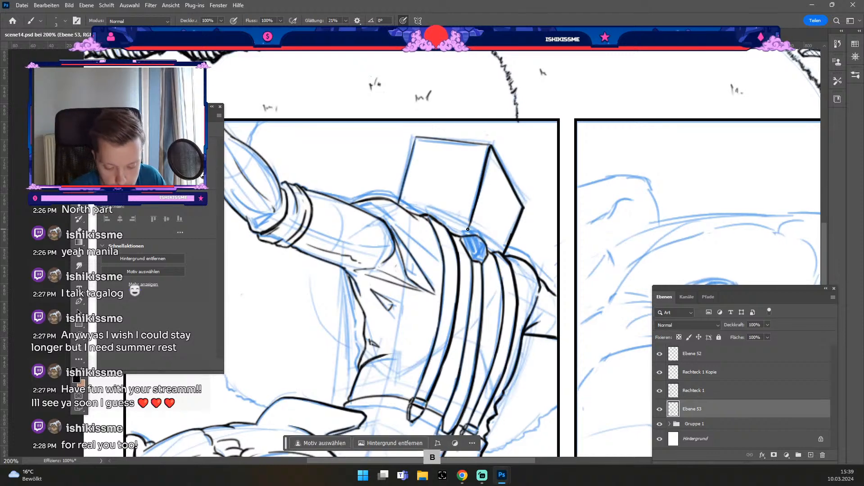
mouse_move(468, 229)
mouse_down()
mouse_move(441, 224)
mouse_move(473, 229)
mouse_move(474, 208)
mouse_up()
key(ö)
key(#)
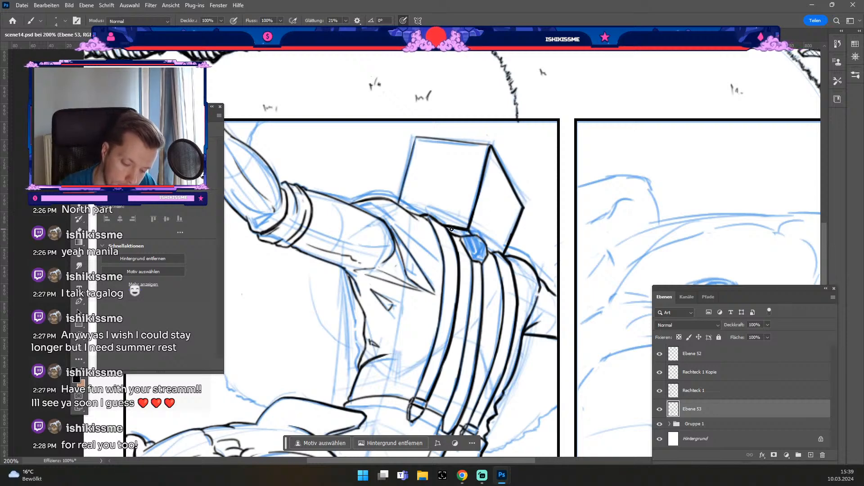
drag(450, 228, 455, 232)
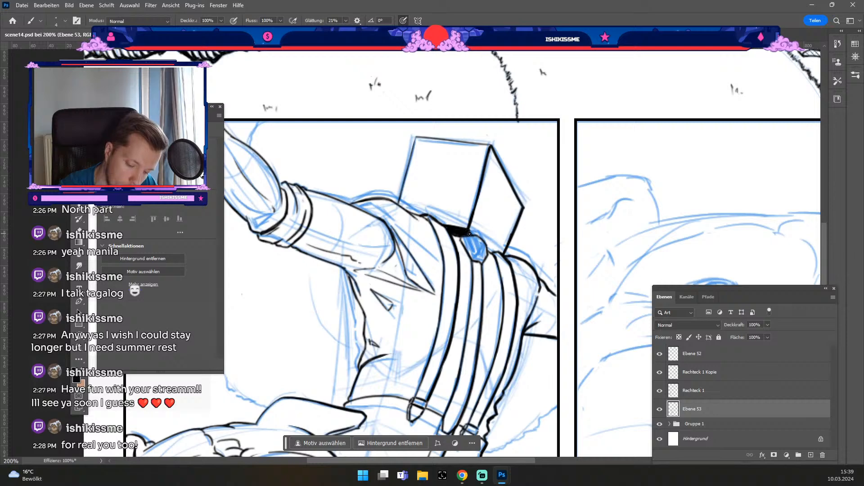
Ink a thin inner line along the strap below the blue gem and strengthen the contour at the top of the leftmost strap.
key(odiaeresis)
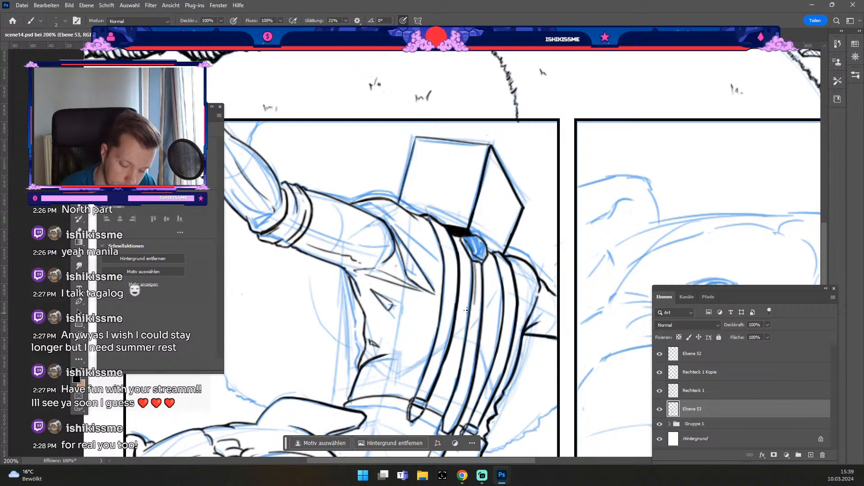
key(ctrl+z)
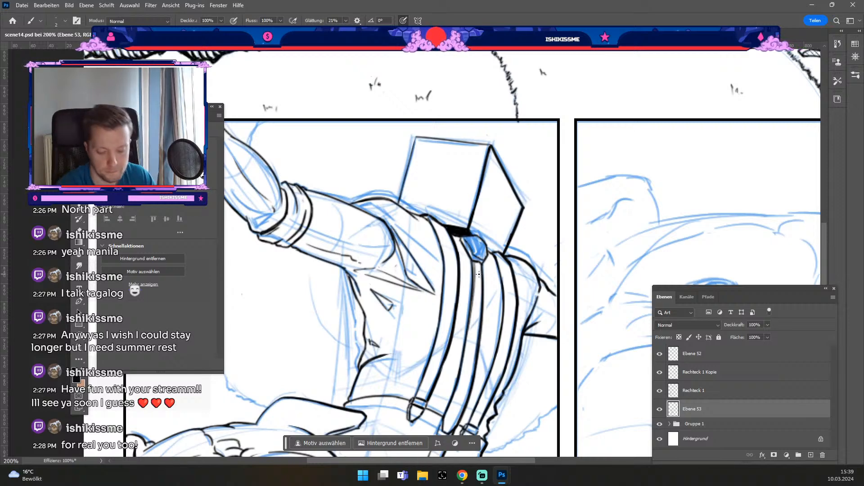
key(odiaeresis)
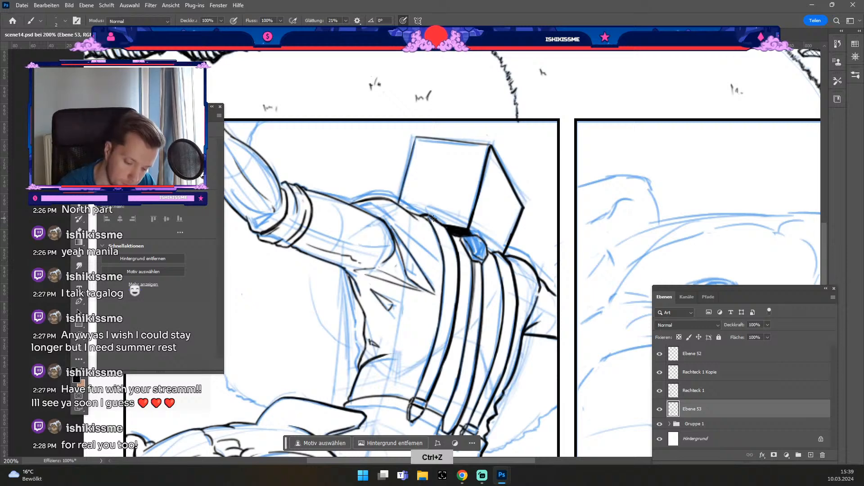
key(numbersign)
key(odiaeresis)
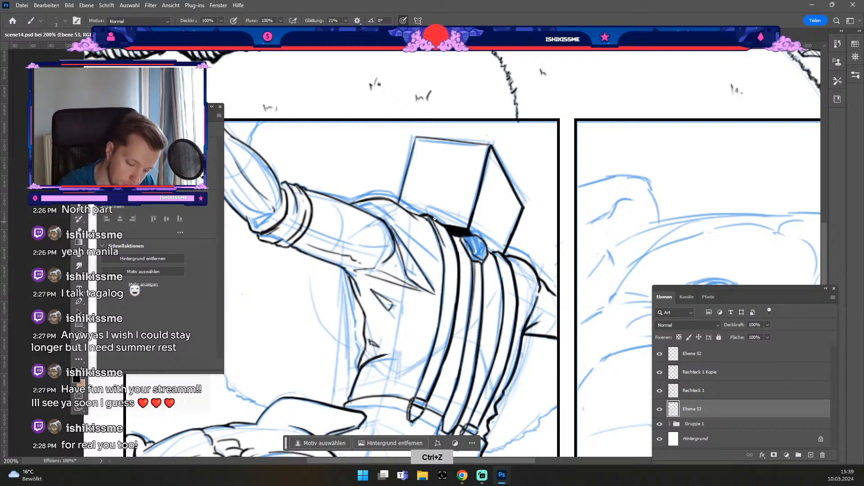
key(numbersign)
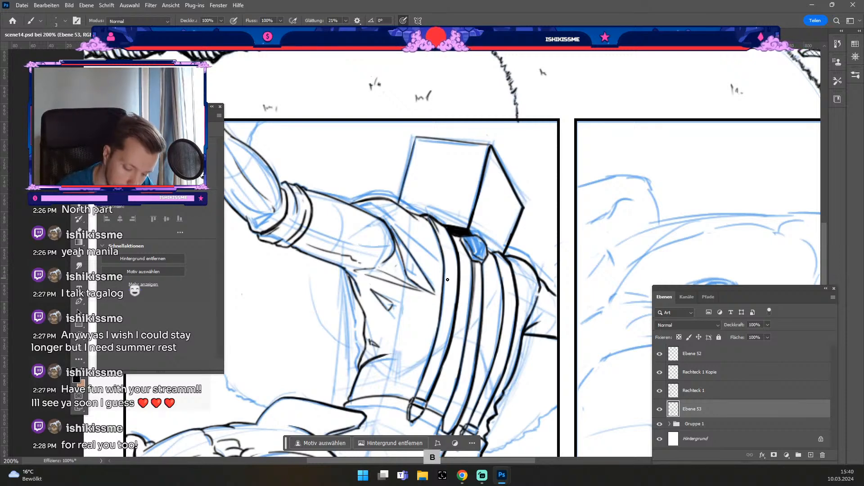
drag(444, 264, 430, 356)
key(ctrl+z)
mouse_move(445, 265)
mouse_down()
mouse_move(459, 275)
mouse_move(421, 390)
mouse_up()
key(ctrl+z)
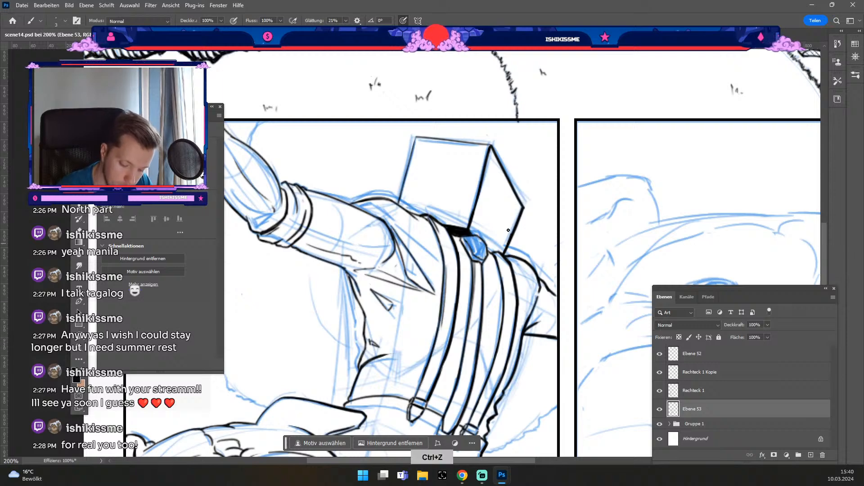
Ink a thin second line down the length of the strap to the right of the gem.
drag(507, 294, 500, 358)
key(ctrl+z)
drag(508, 291, 493, 368)
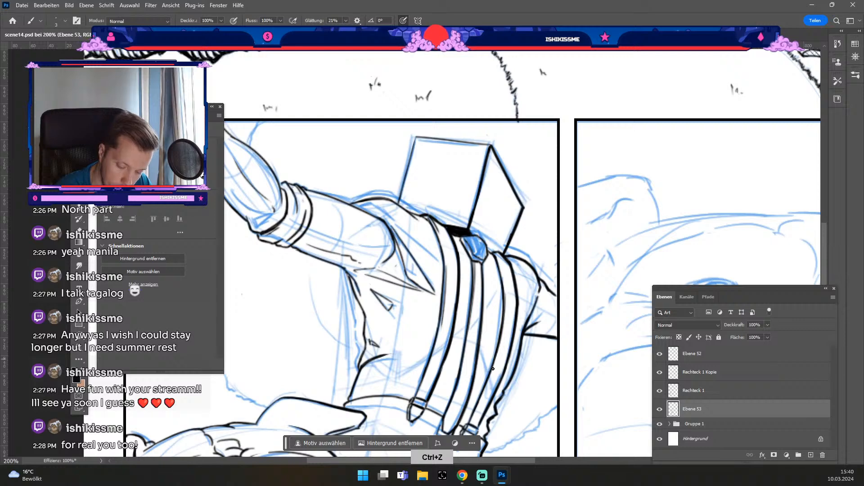
key(ctrl+z)
mouse_move(507, 292)
mouse_down()
mouse_move(494, 368)
mouse_move(500, 345)
mouse_move(465, 423)
mouse_up()
mouse_move(502, 252)
mouse_down()
mouse_move(495, 269)
mouse_move(493, 202)
mouse_up()
key(space)
key(b)
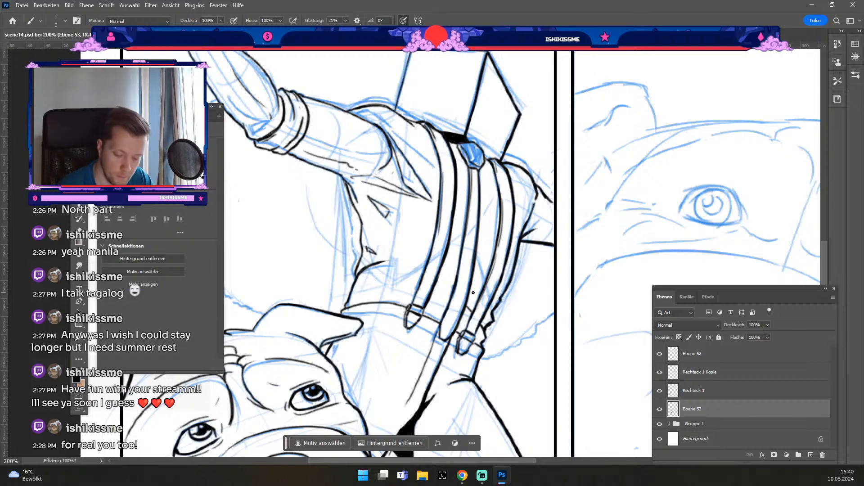
Ink the upper edge of the belt in short segments between the straps, starting from the waist contour.
key(ctrl+z)
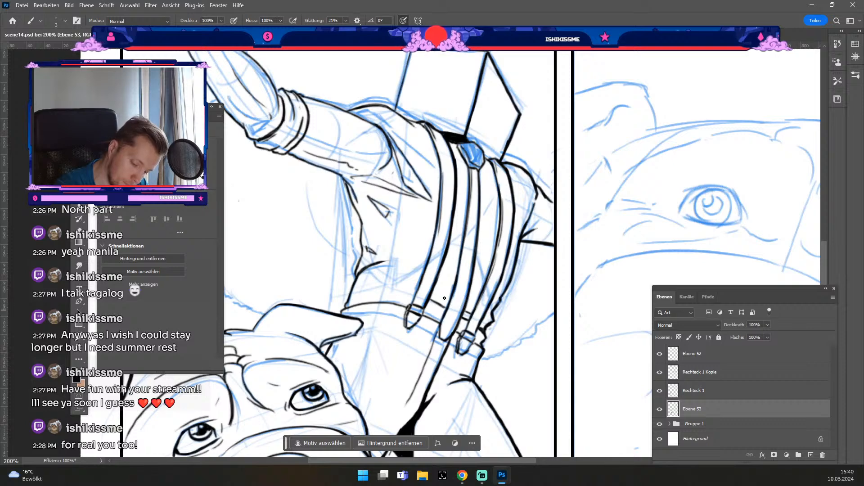
mouse_move(437, 296)
mouse_down()
mouse_move(450, 304)
mouse_move(440, 298)
mouse_up()
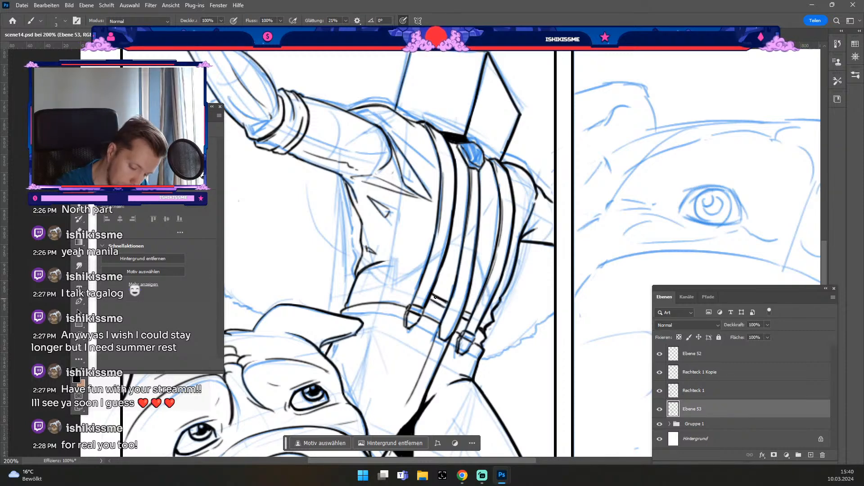
key(ctrl+z)
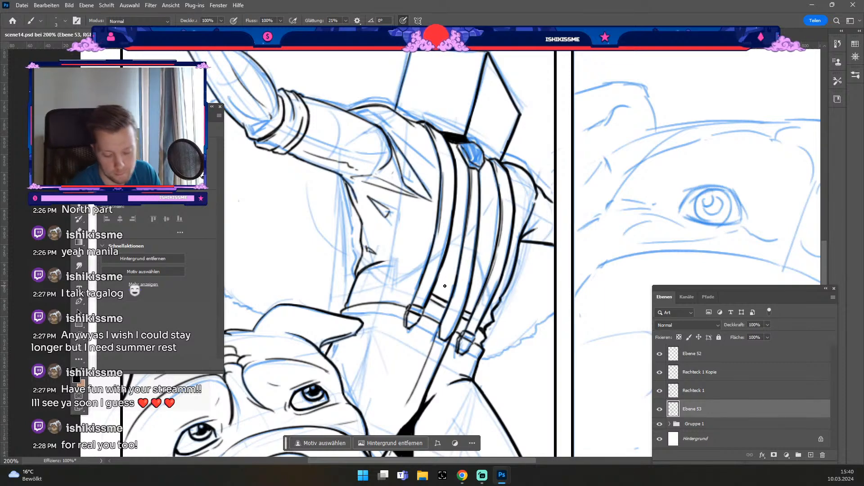
key(ctrl+z)
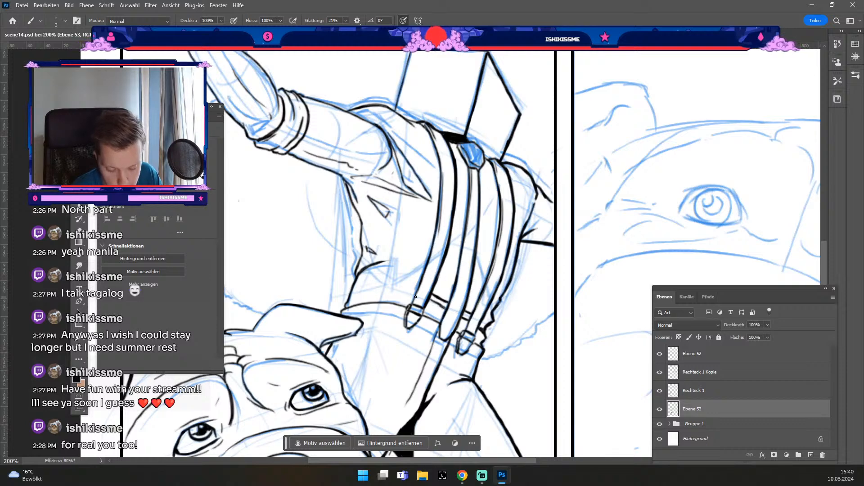
drag(399, 284, 420, 293)
key(ctrl+z)
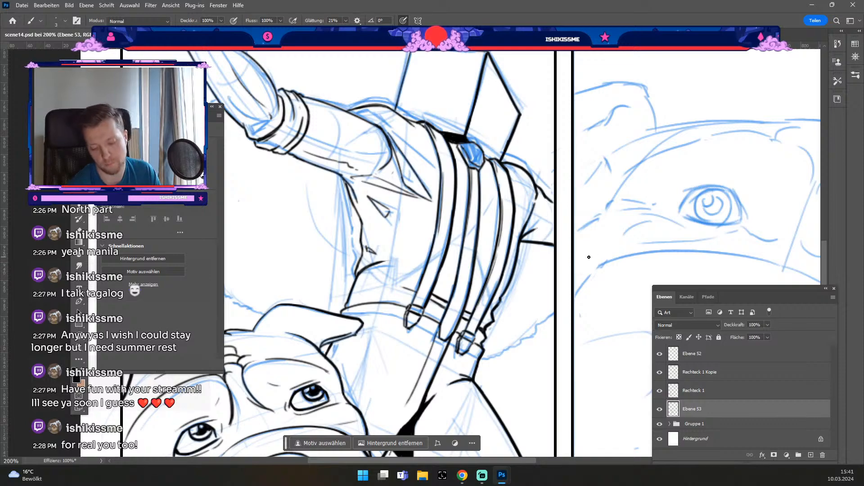
Clean up the belt lines between the straps with the Eraser.
key(ctrl+minus)
key(ctrl+minus)
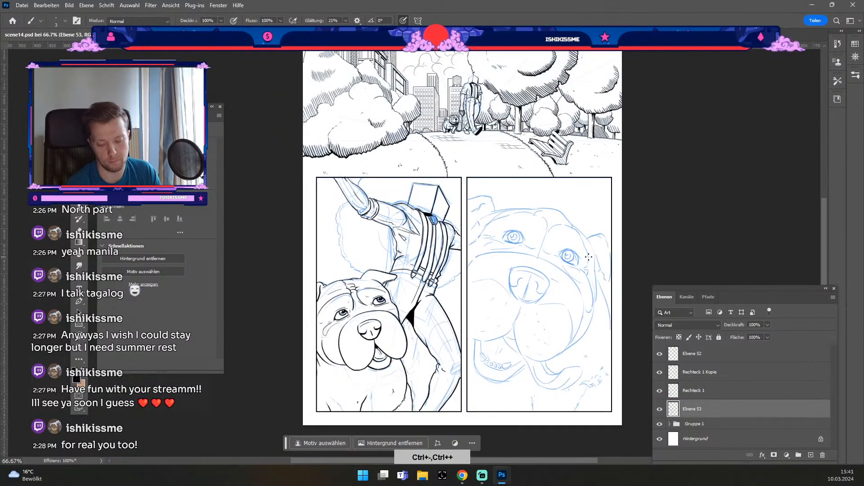
key(ctrl+plus)
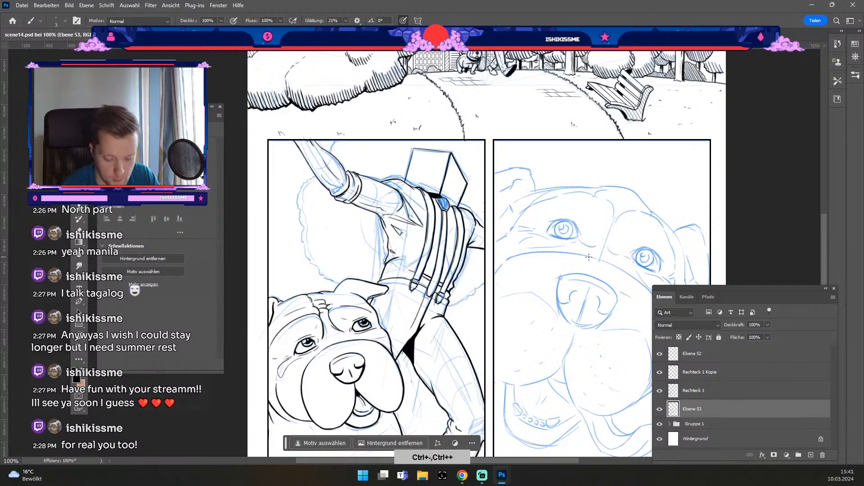
key(e)
key(odiaeresis)
key(numbersign)
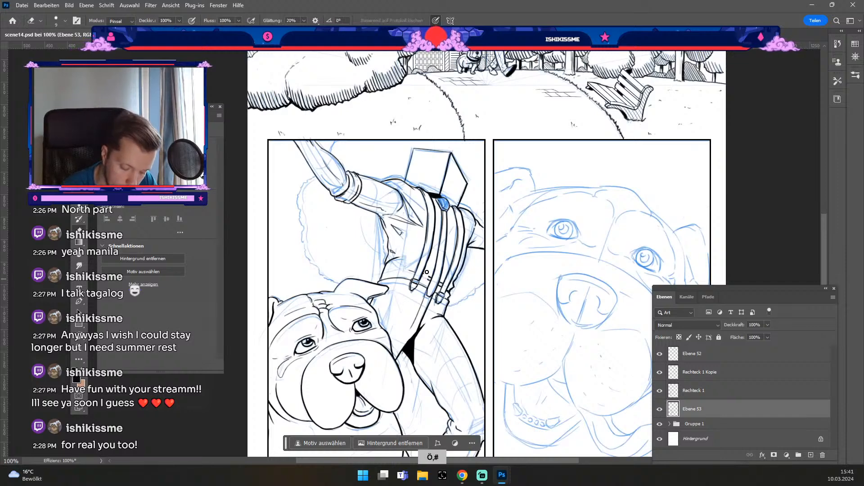
key(ctrl+z)
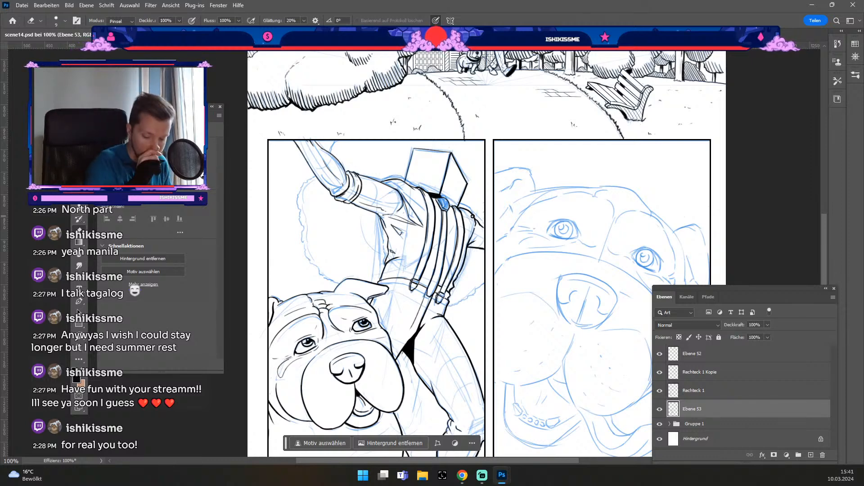
Ink and trim the short contour below the belt beside the tip of the dog's ear.
key(b)
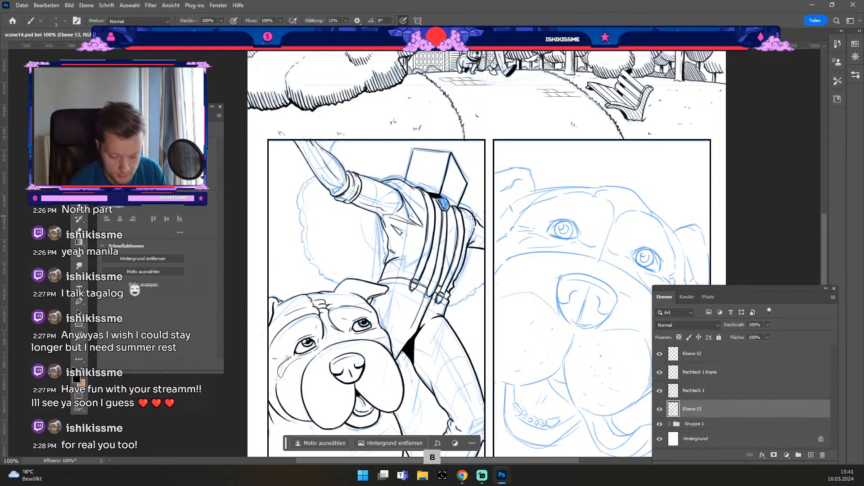
key(ctrl+z)
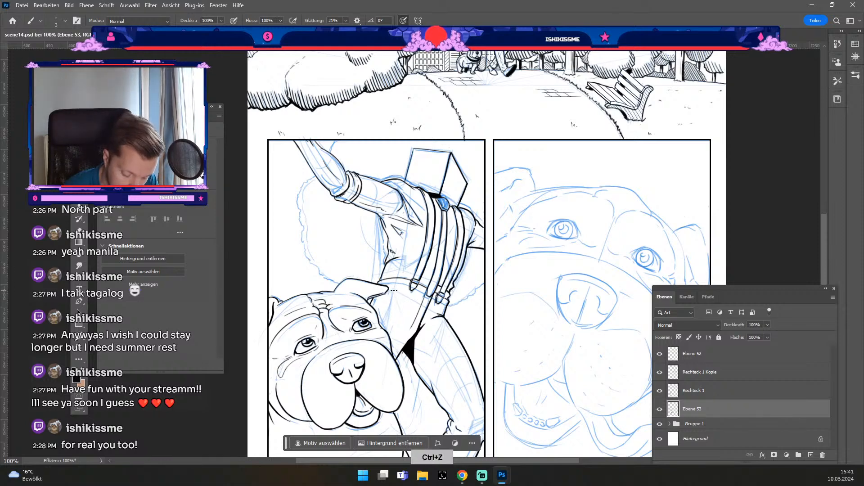
key(ctrl+z)
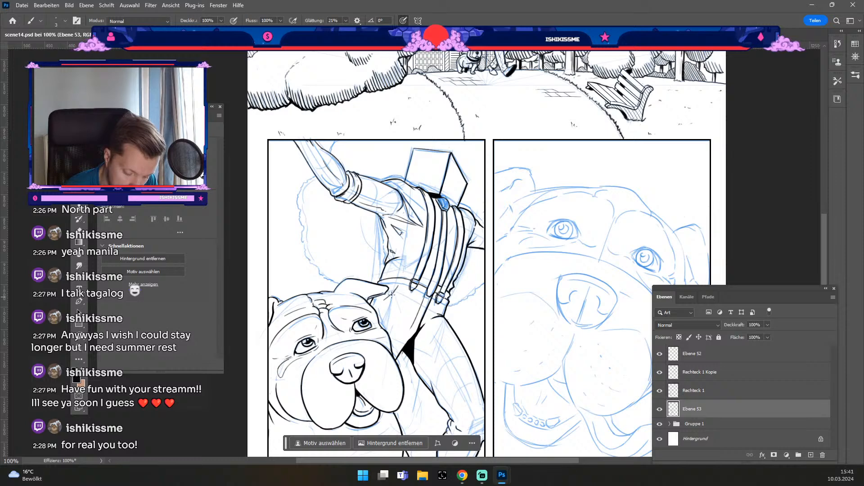
key(ctrl+z)
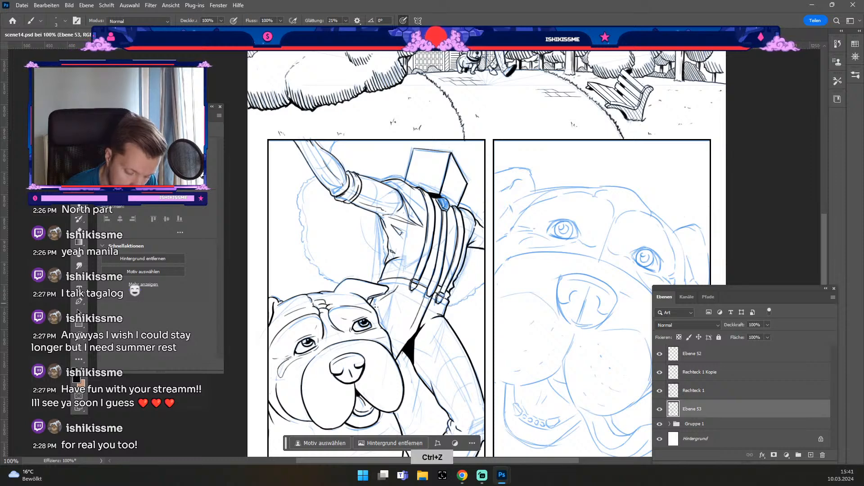
key(ctrl+z)
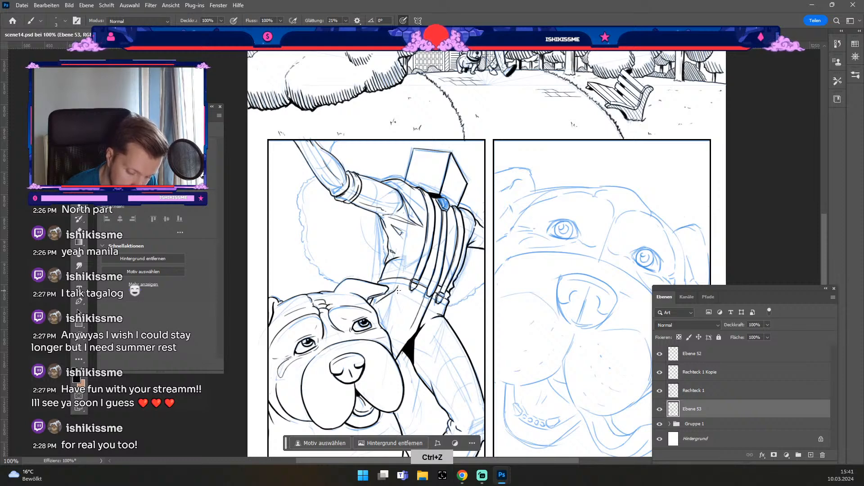
key(e)
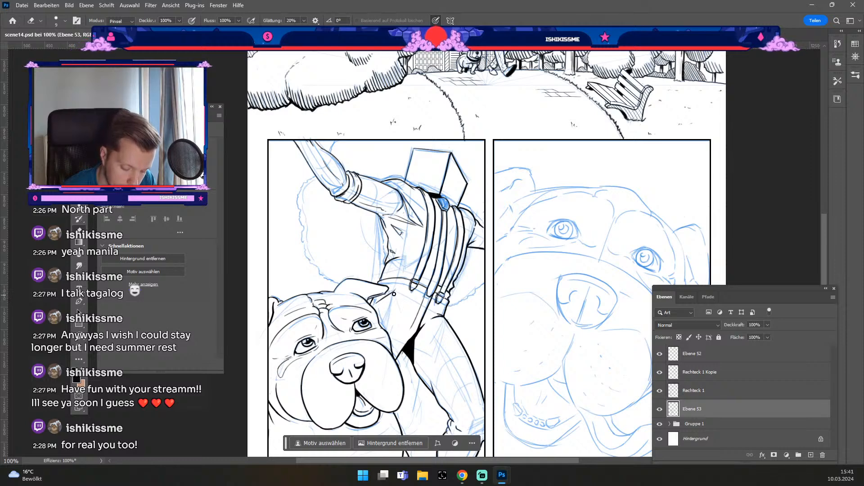
key(odiaeresis)
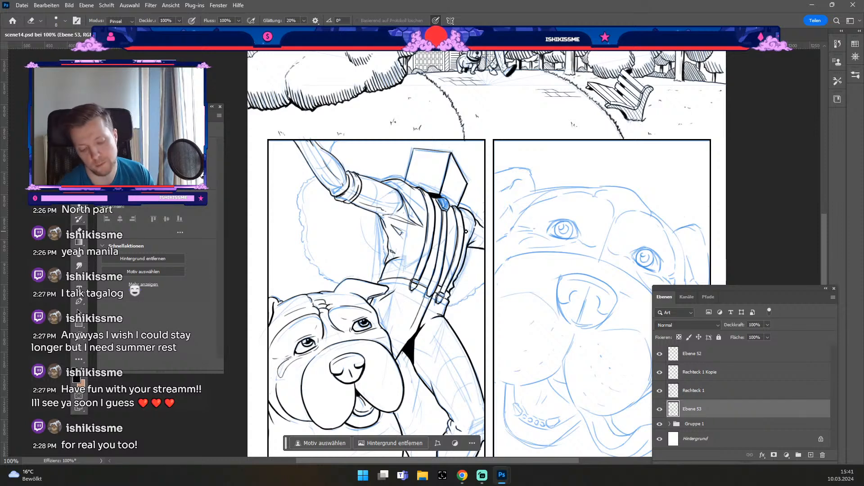
key(b)
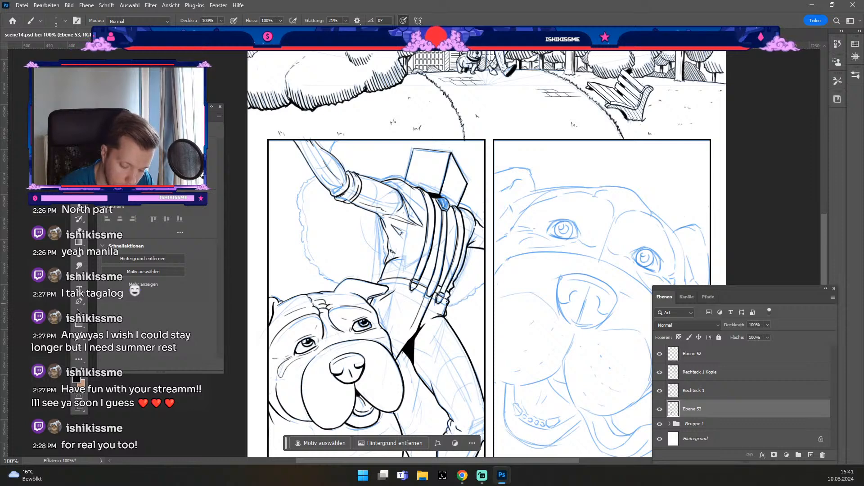
Add a new layer beneath the figure's ink layer and ink the wavy bush outline behind the figure down to the dog's ear.
drag(447, 323, 458, 294)
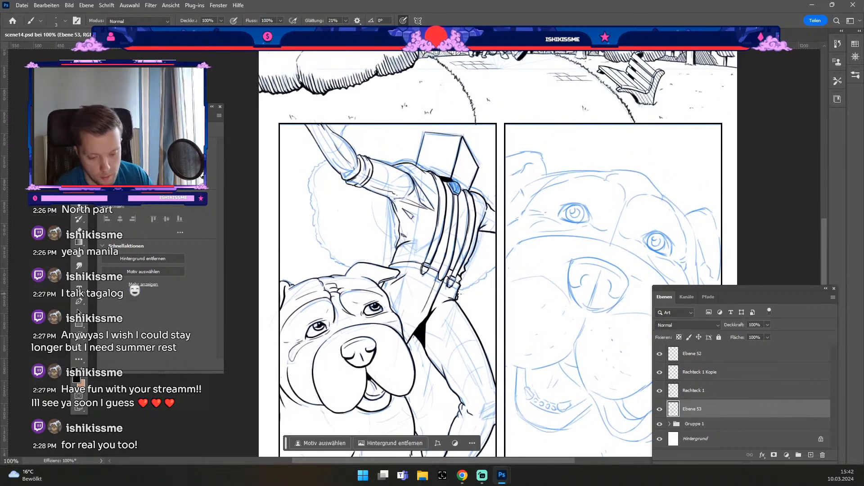
key(b)
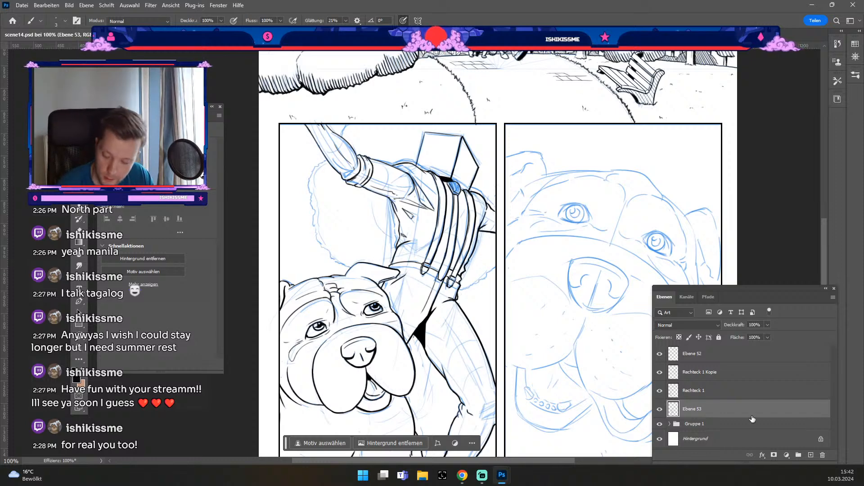
click(809, 455)
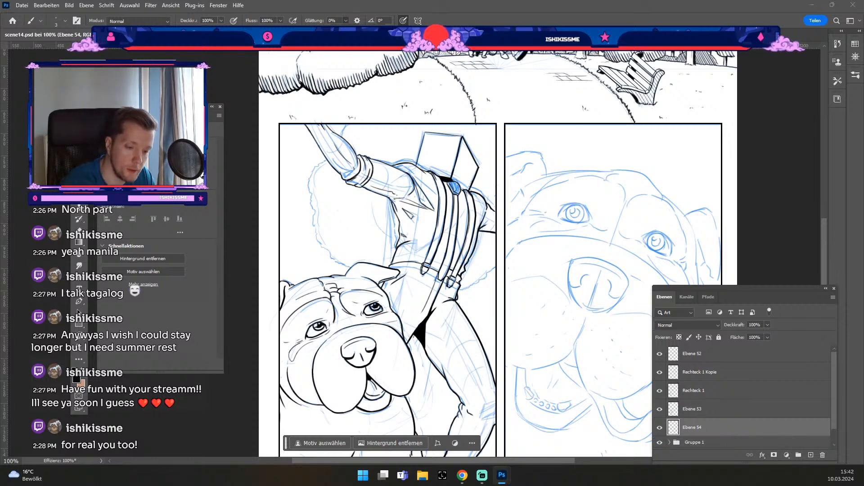
key(numbersign)
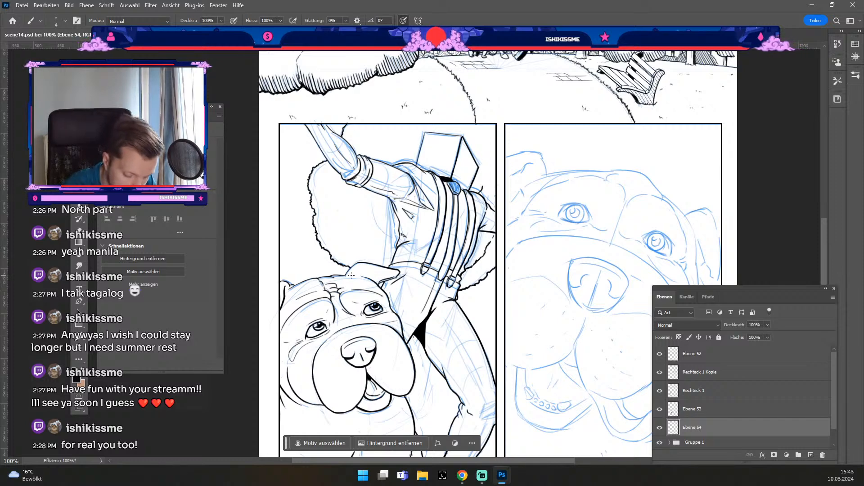
key(ctrl+z)
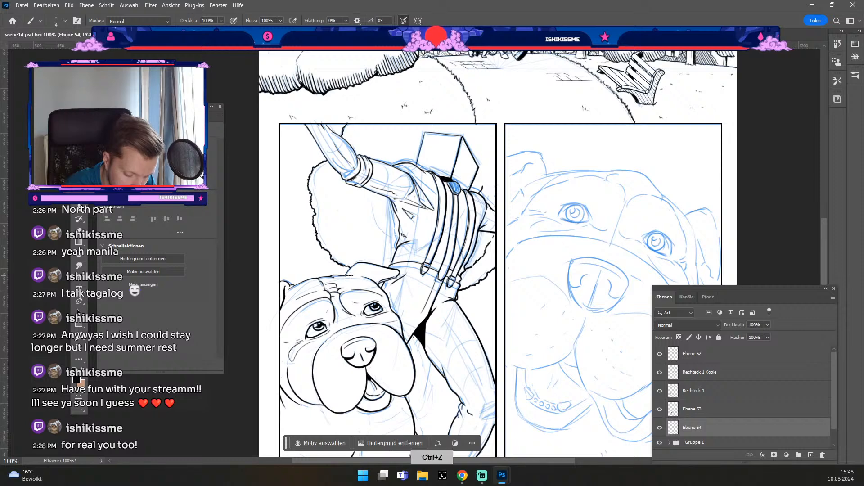
key(ctrl+z)
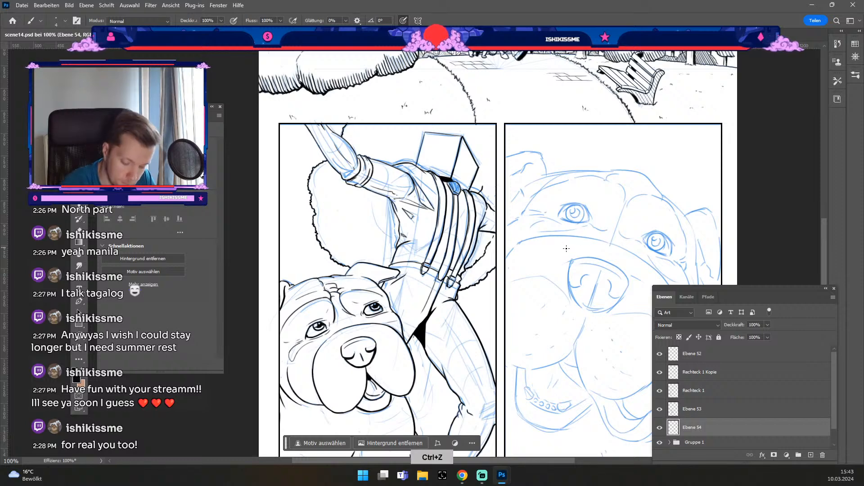
key(ctrl+z)
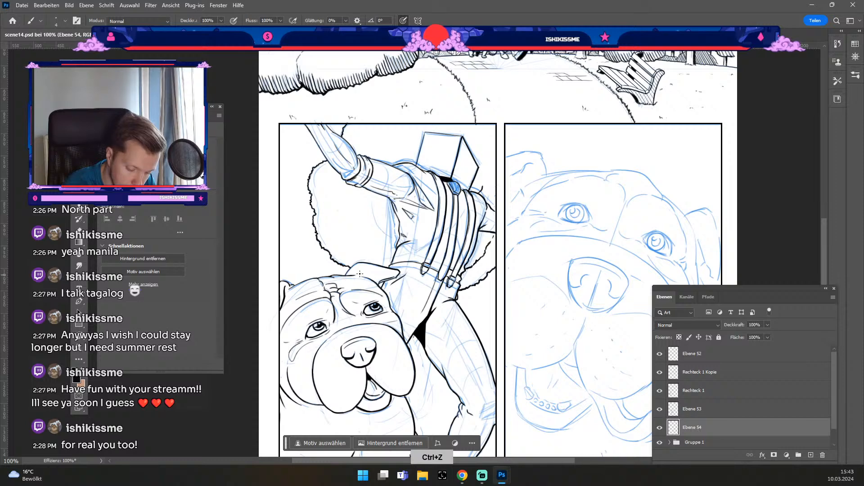
Ink the inner contour of the figure's lower leg down to the panel's lower border with a smaller brush.
drag(462, 324, 452, 257)
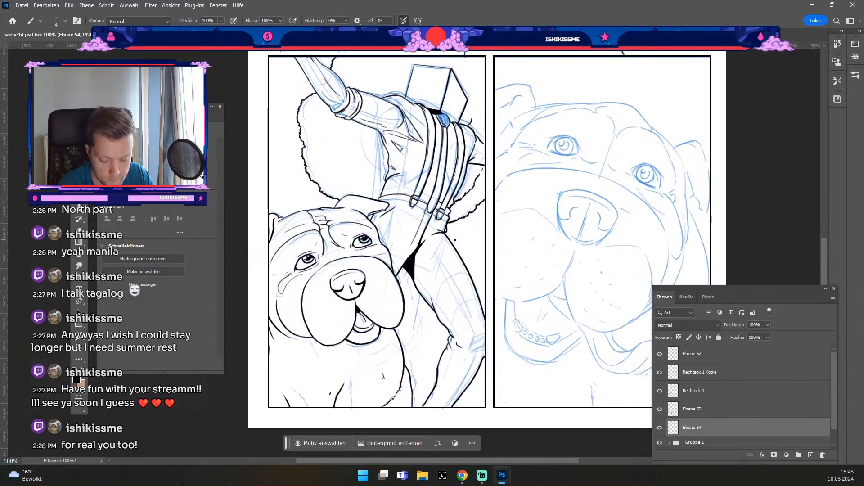
key(b)
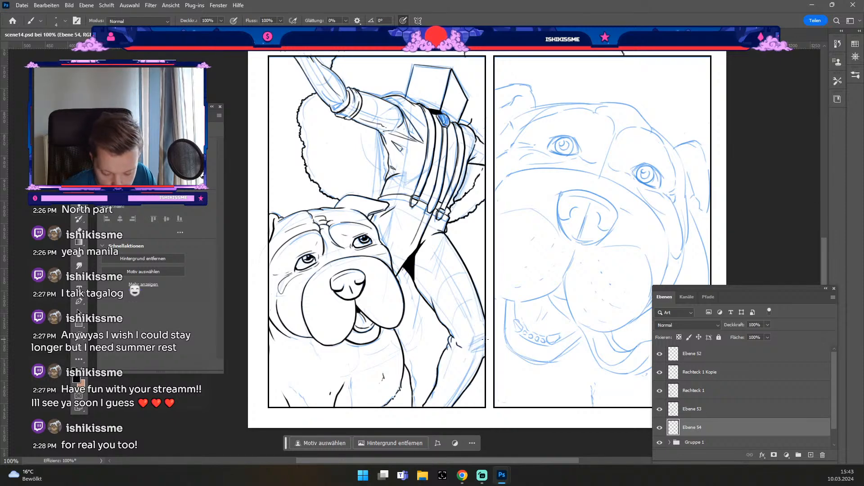
key(odiaeresis)
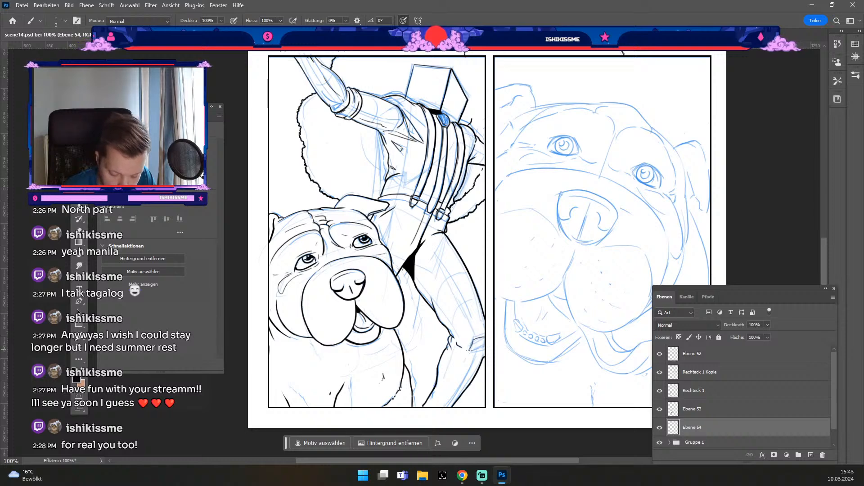
key(ctrl+z)
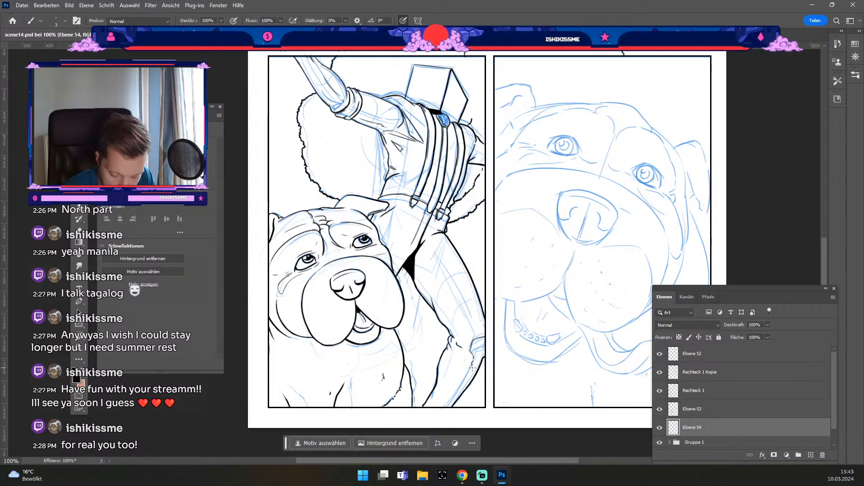
drag(468, 374, 448, 408)
key(ctrl+z)
drag(471, 373, 447, 409)
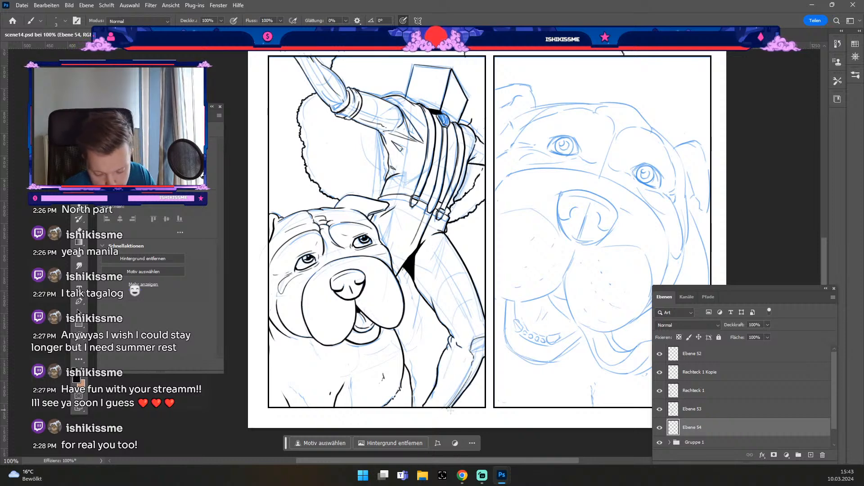
key(e)
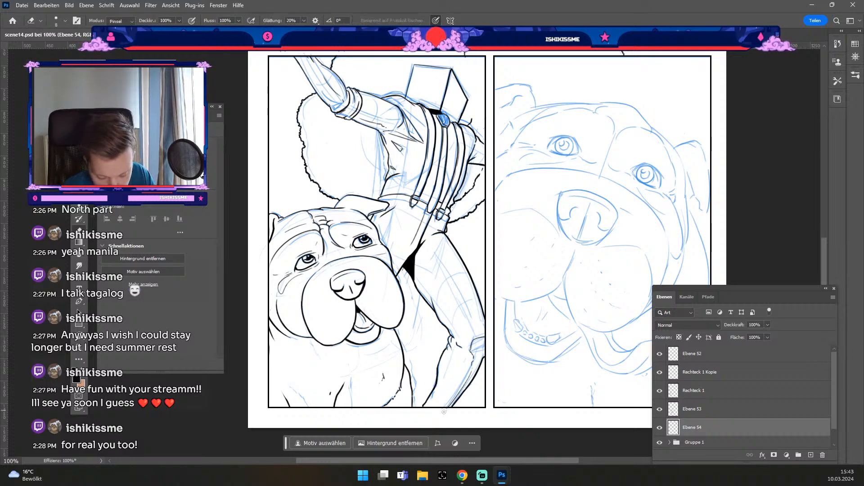
key(b)
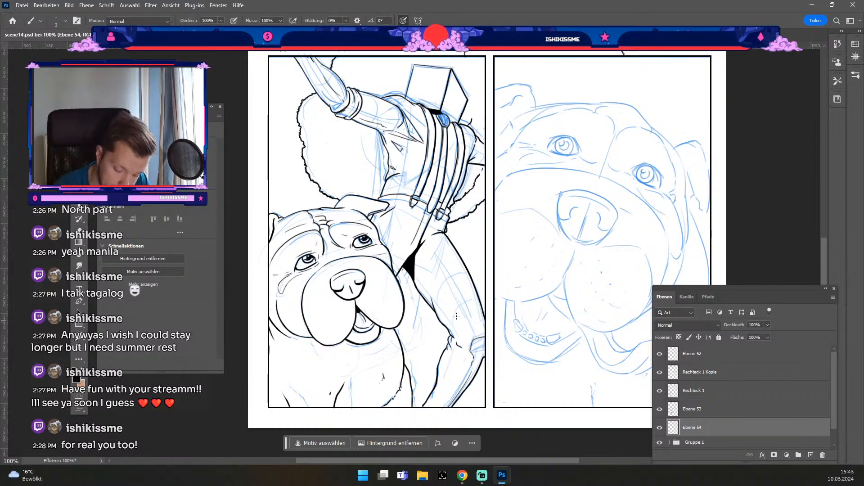
Ink thin muscle contour lines on the figure's upper thigh, undoing strokes that miss the blue sketch.
key(ctrl+z)
key(ctrl+z)
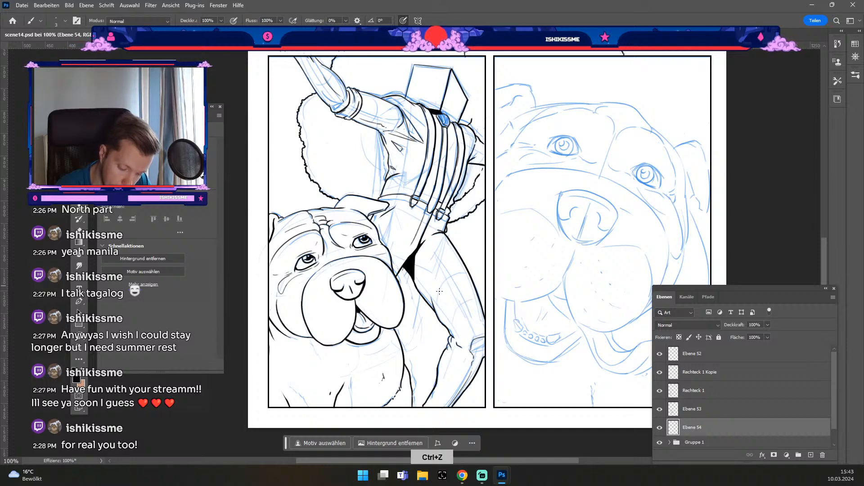
key(ctrl+z)
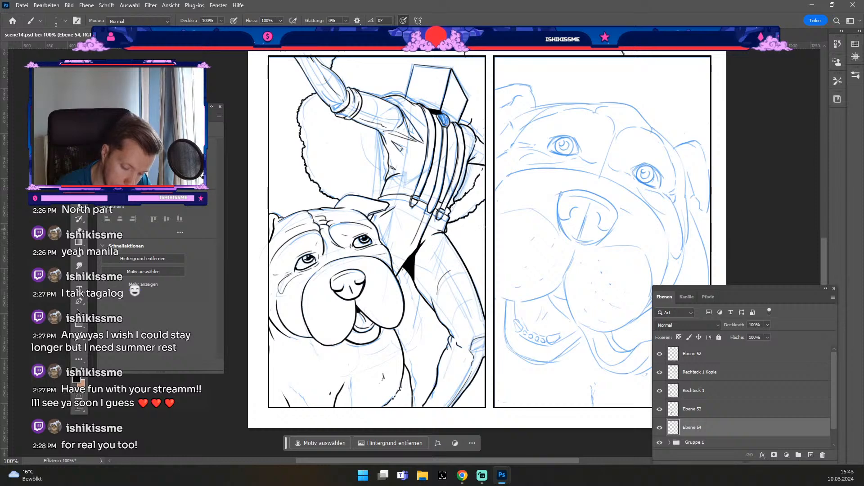
key(e)
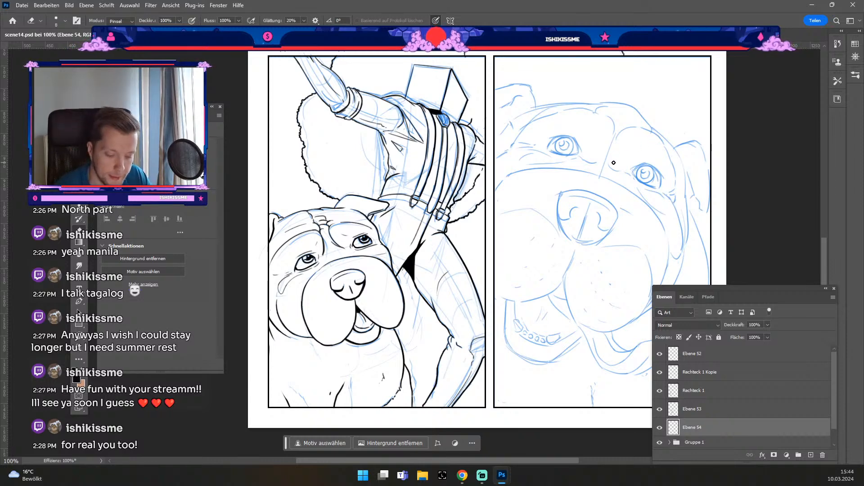
key(b)
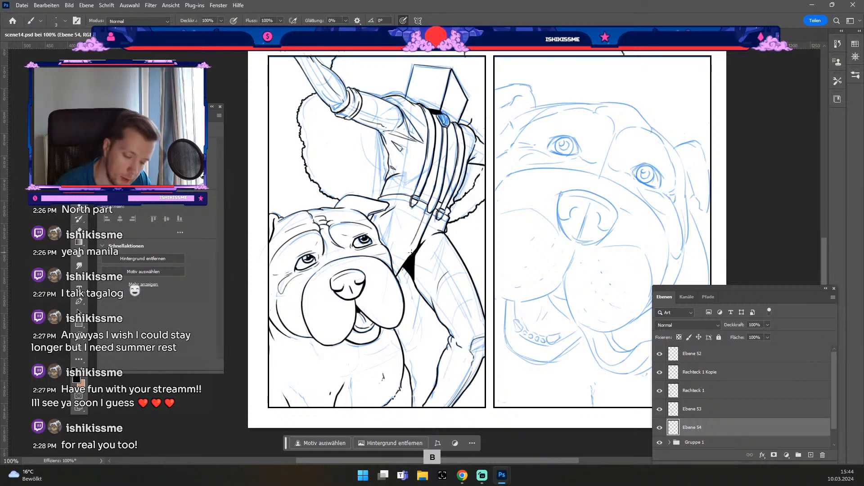
drag(415, 260, 437, 289)
key(ctrl+z)
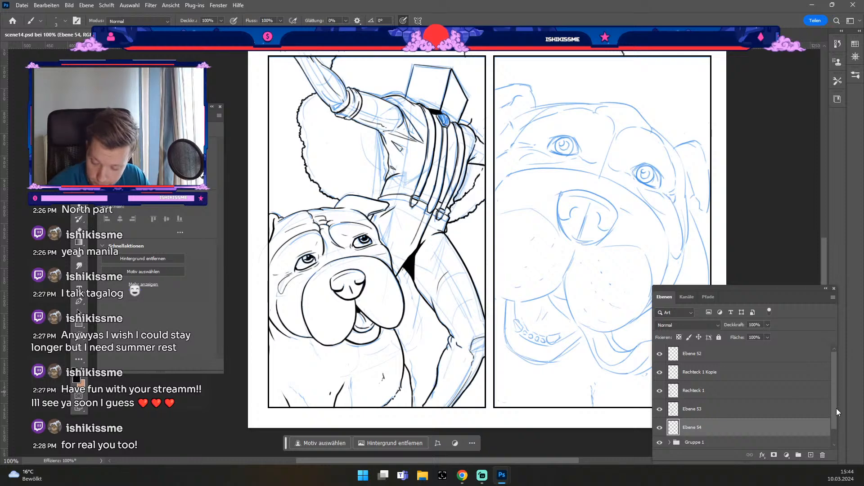
Add a new layer directly above Gruppe 1 and ink the thin shading contour below the belt beside the dog's ear.
drag(834, 409, 838, 425)
click(804, 427)
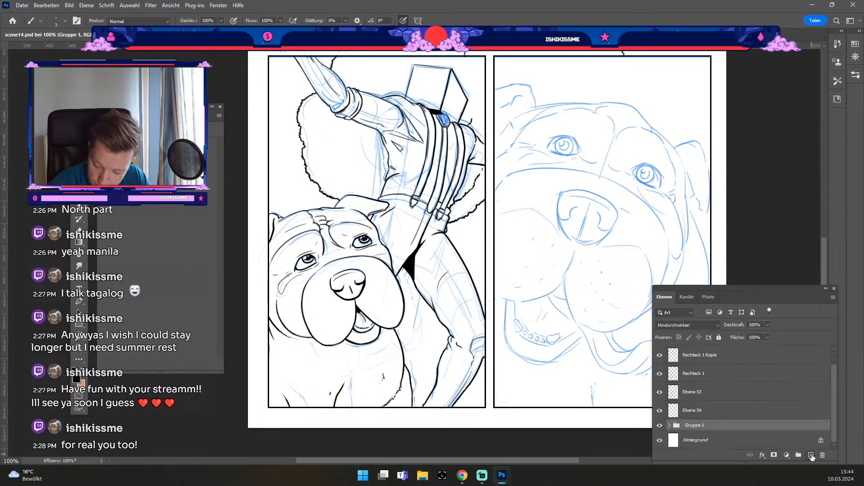
click(810, 455)
key(b)
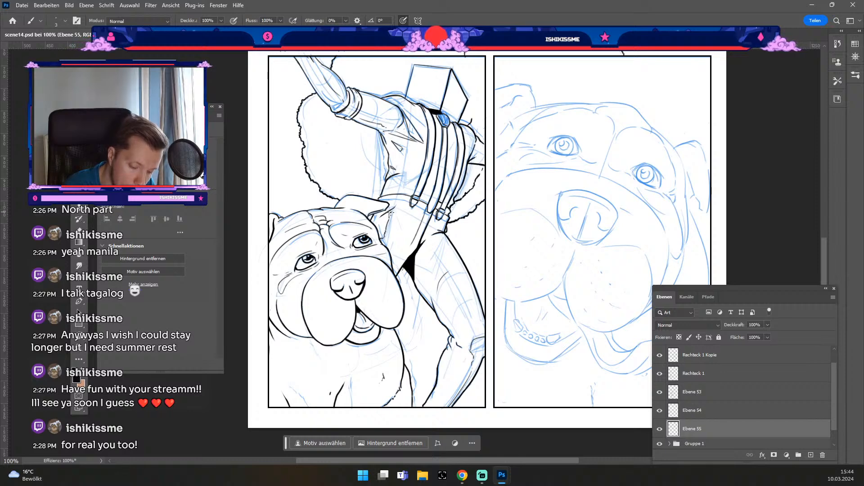
key(ctrl+z)
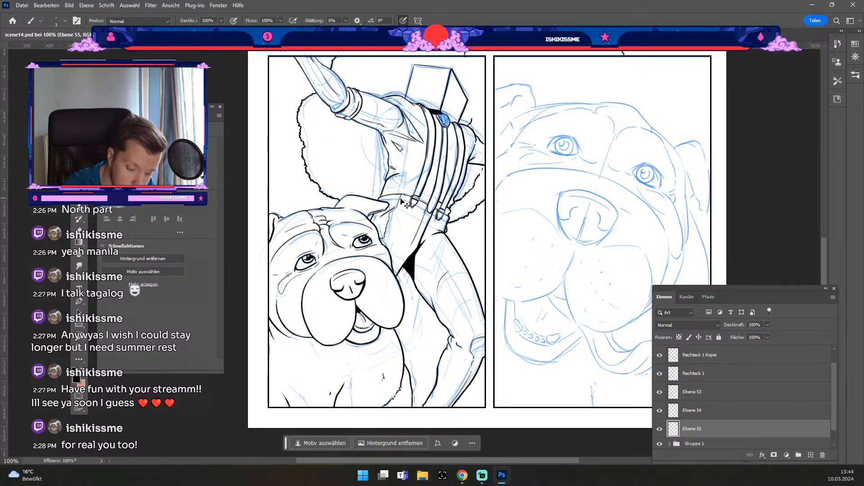
key(ctrl+z)
key(ctrl+z)
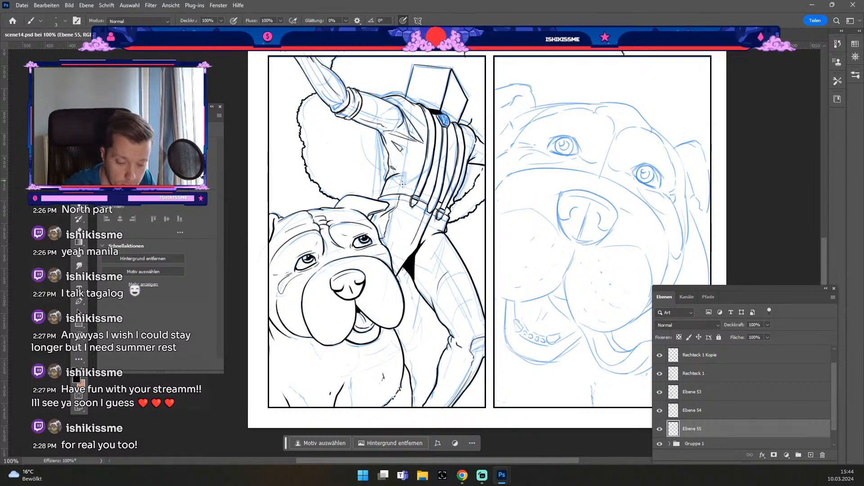
Ink the jagged shadow edge up the figure's torso from the belt to the chest, redoing strokes that miss.
key(ctrl+z)
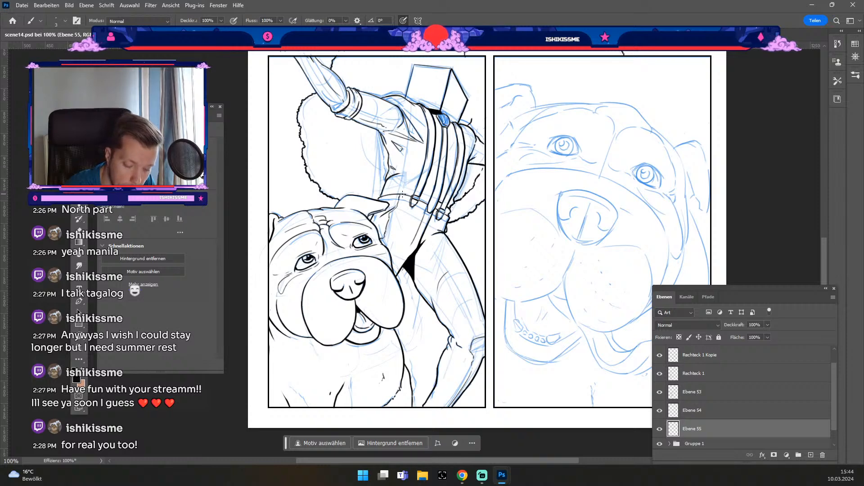
key(ctrl+z)
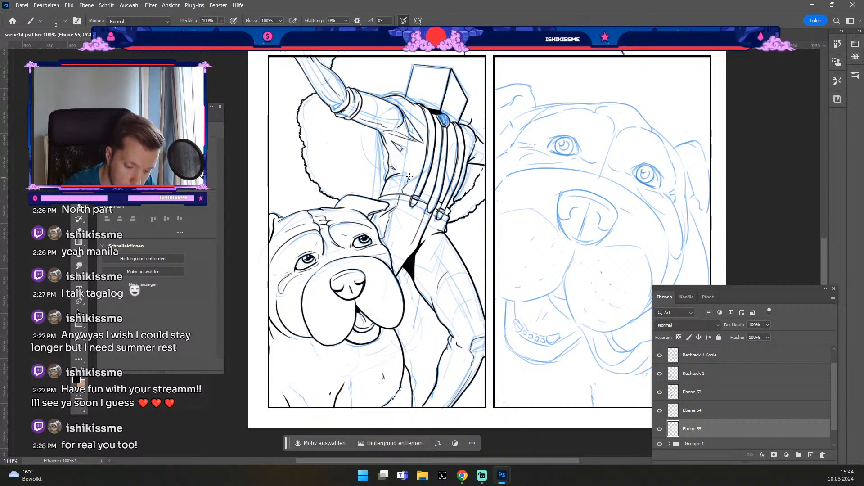
key(ctrl+z)
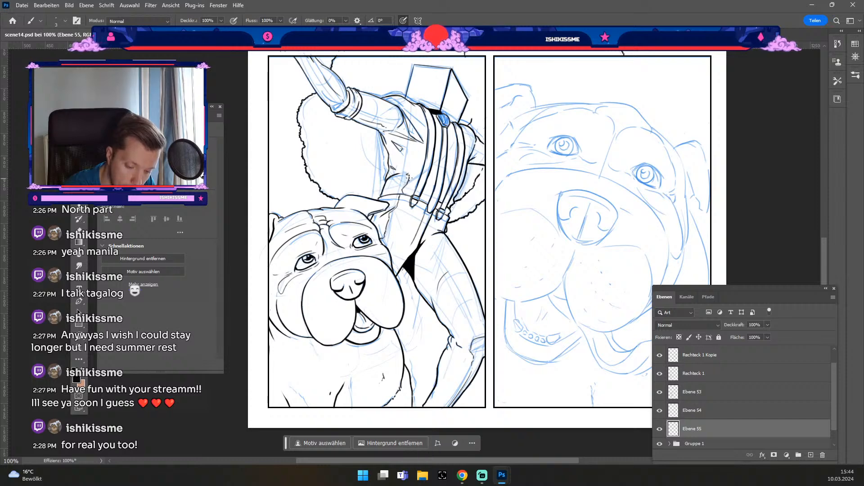
key(ctrl+z)
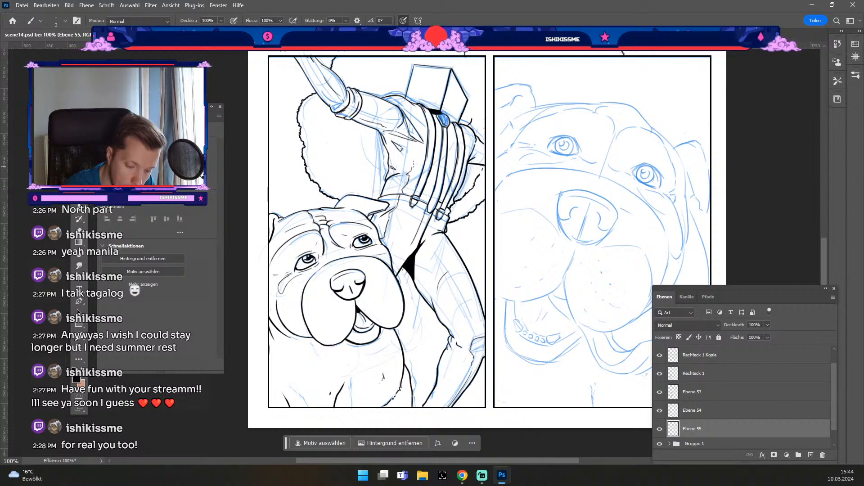
key(ctrl+z)
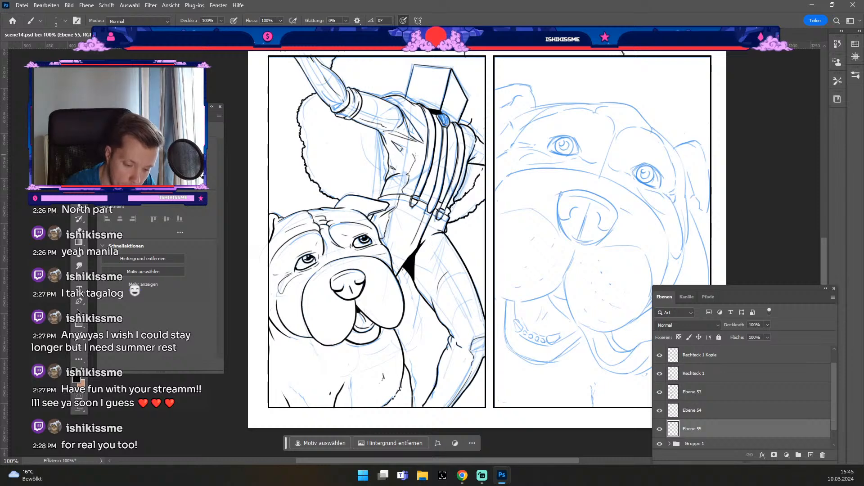
key(ctrl+z)
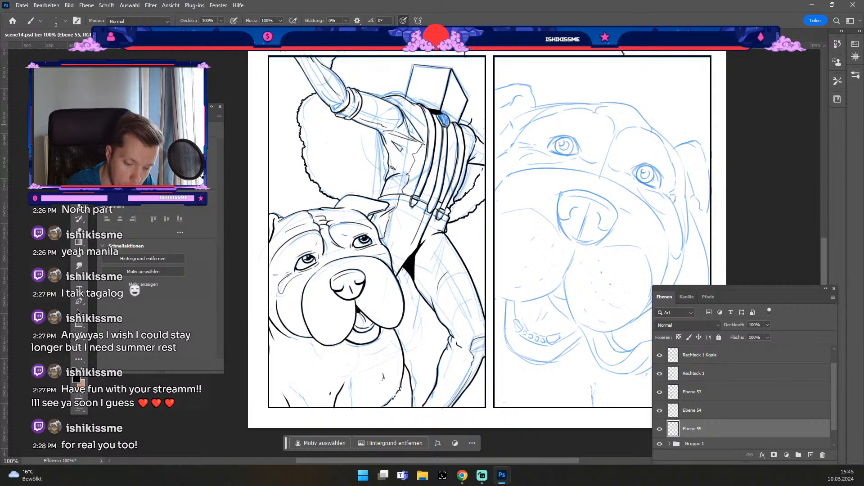
key(ctrl+z)
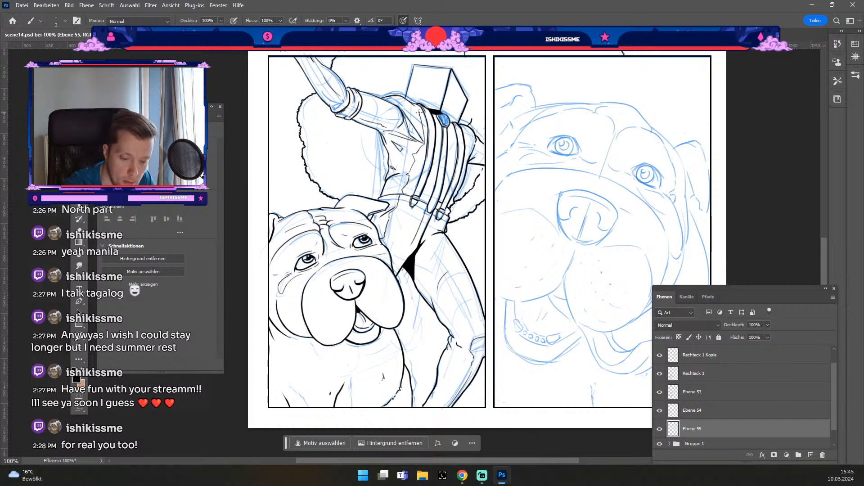
Ink and correct the fine shading lines on the shoulder between the straps and the raised arm.
key(ctrl+z)
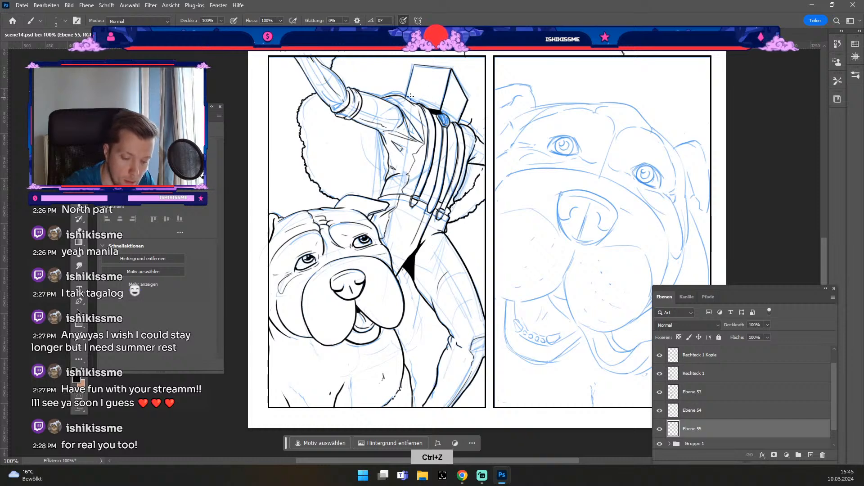
key(ctrl+z)
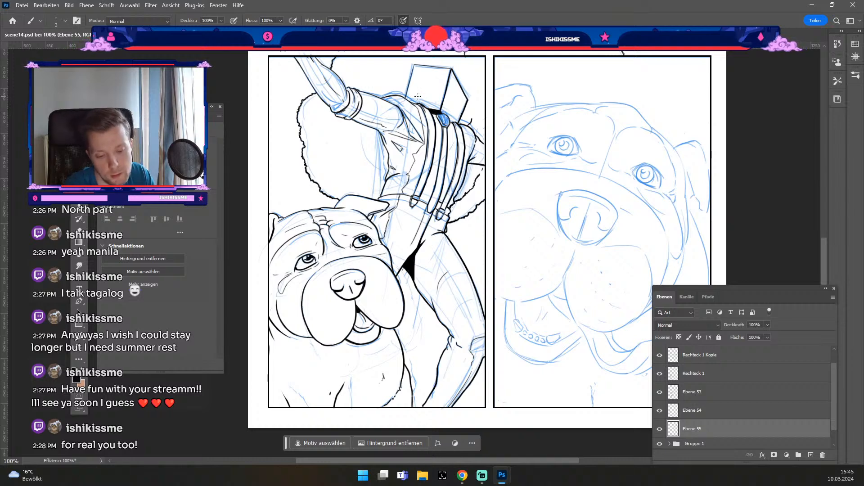
key(ctrl+z)
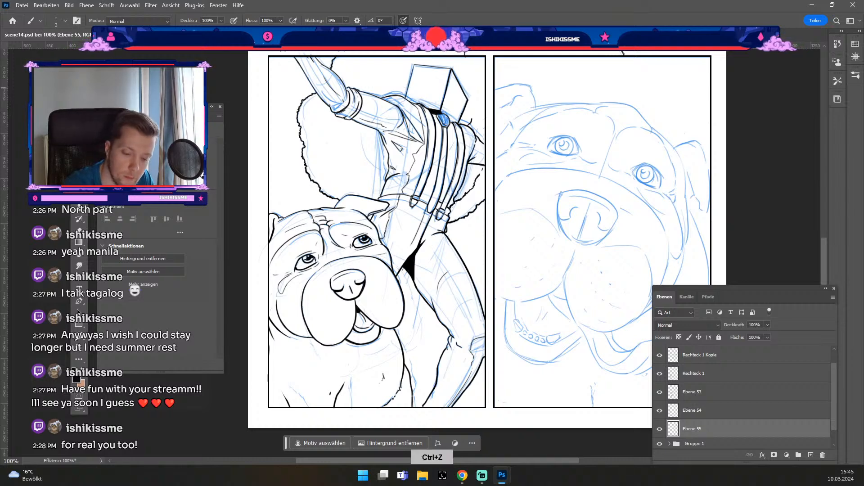
key(e)
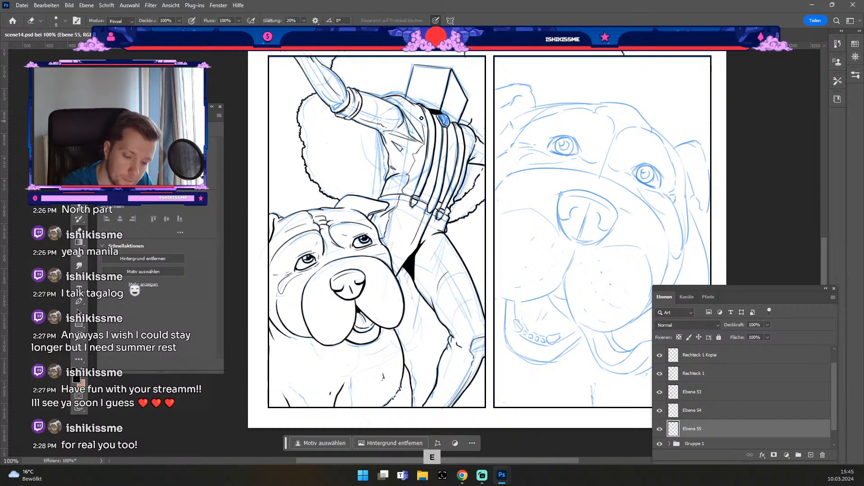
key(b)
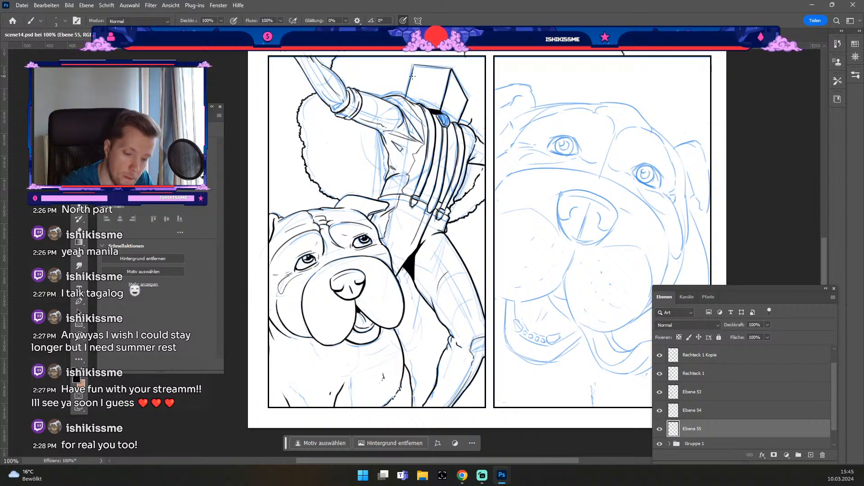
key(ctrl+z)
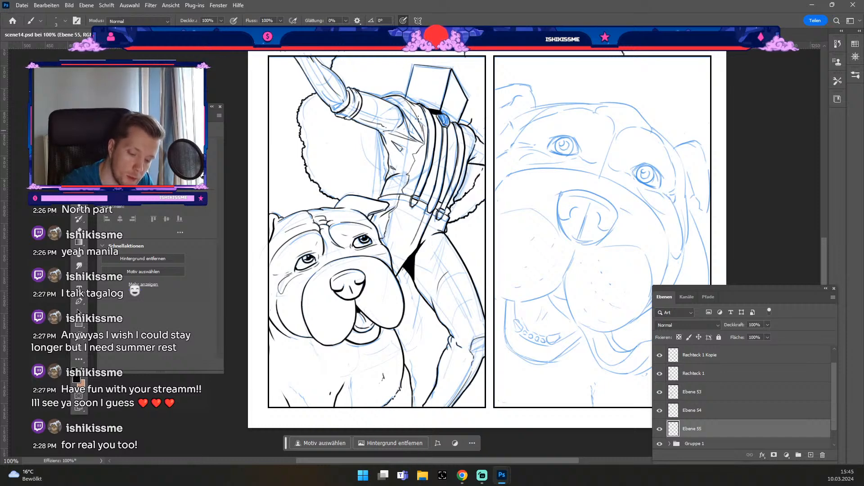
key(ctrl+z)
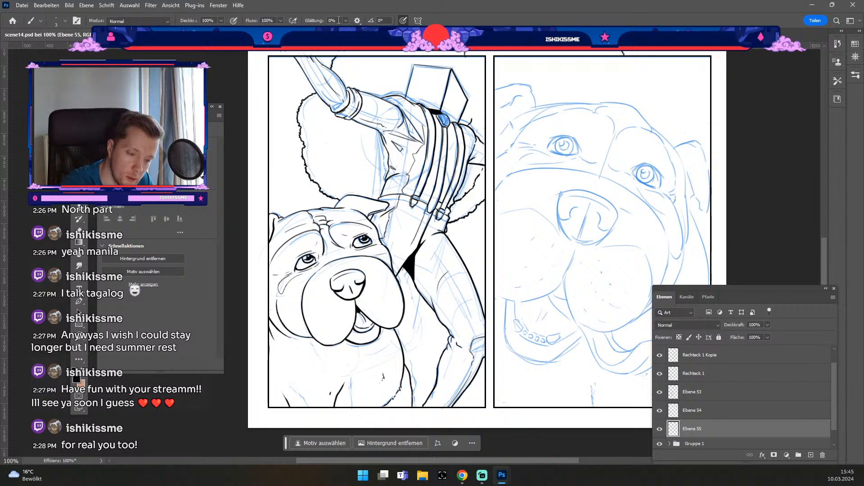
Set the brush smoothing to 8% and rework the fine shading line near the shoulder.
click(332, 21)
click(345, 22)
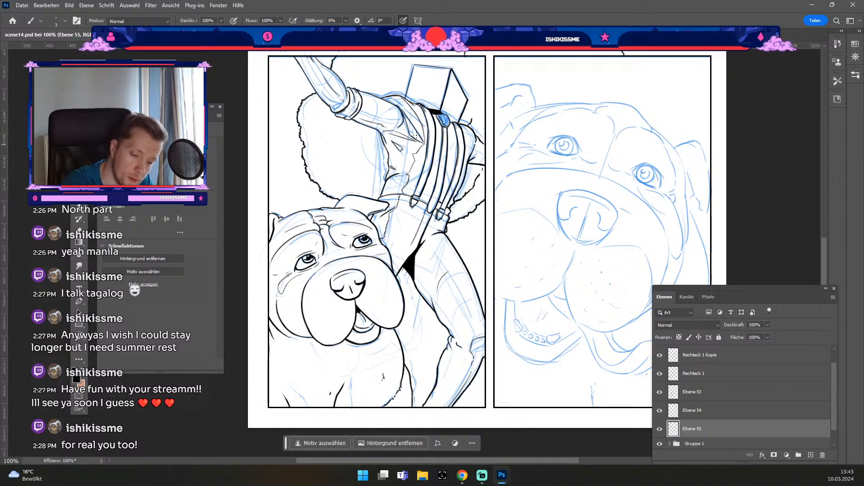
key(e)
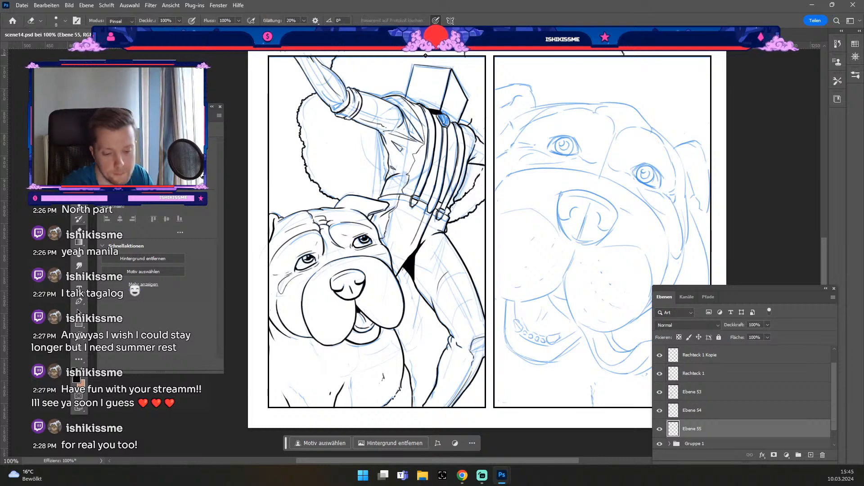
key(b)
key(ctrl+z)
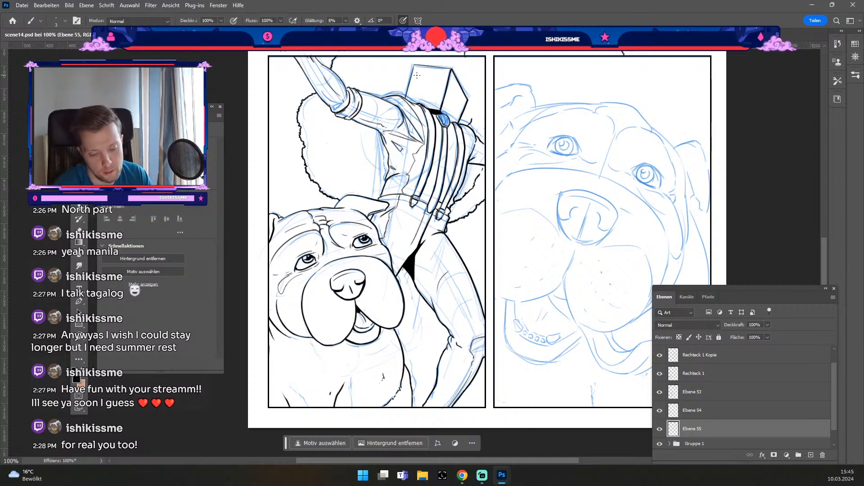
Ink the thin shading stroke at the start of the raised forearm below the panel border, redoing strokes that miss.
key(space)
drag(416, 75, 448, 234)
key(b)
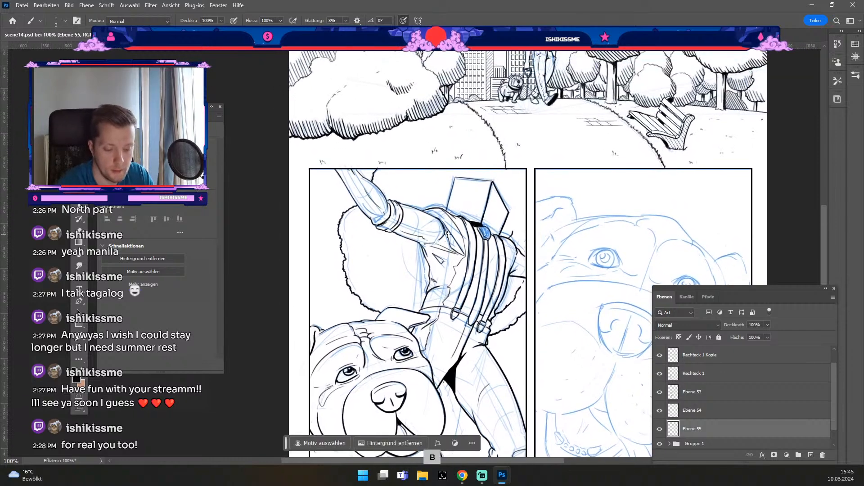
key(ctrl+plus)
key(space)
drag(445, 122, 501, 180)
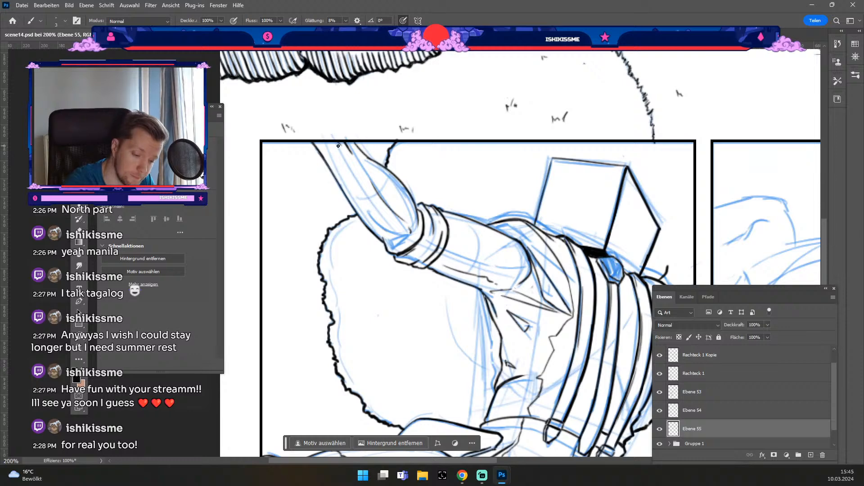
key(ctrl+z)
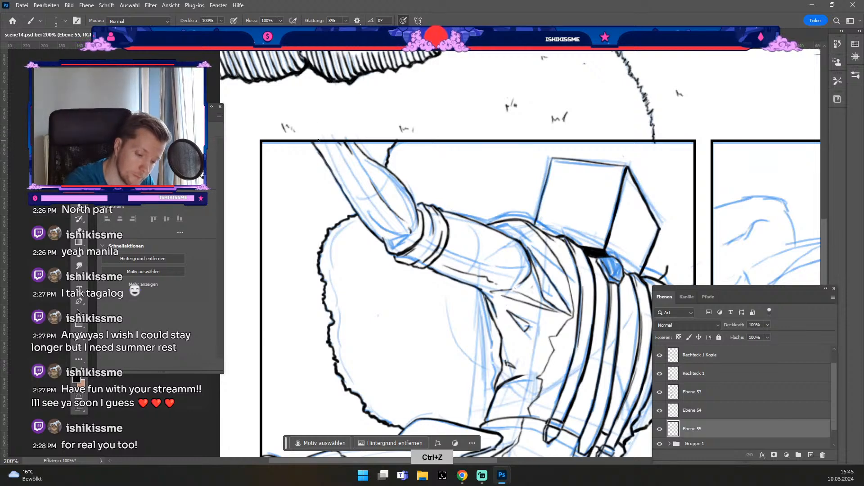
drag(318, 142, 338, 169)
key(ctrl+z)
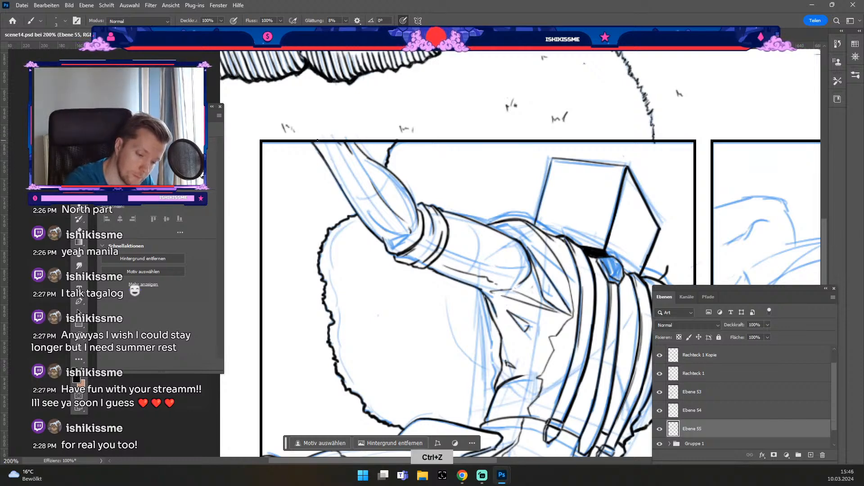
mouse_move(315, 141)
mouse_down()
mouse_move(335, 165)
mouse_move(335, 151)
mouse_move(316, 132)
mouse_move(336, 167)
mouse_up()
key(ctrl+z)
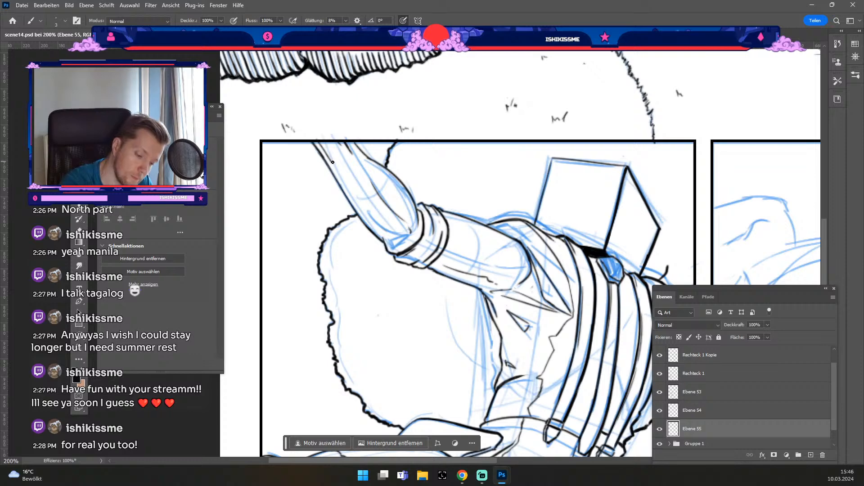
Ink the thin shading contour down the raised forearm toward the arm band, correcting missed strokes.
drag(330, 153, 355, 214)
key(ctrl+z)
key(ctrl+z)
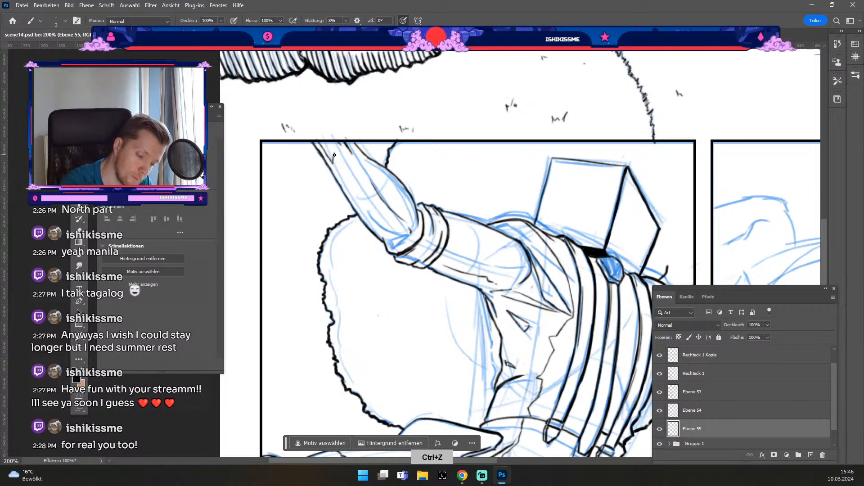
drag(335, 153, 356, 215)
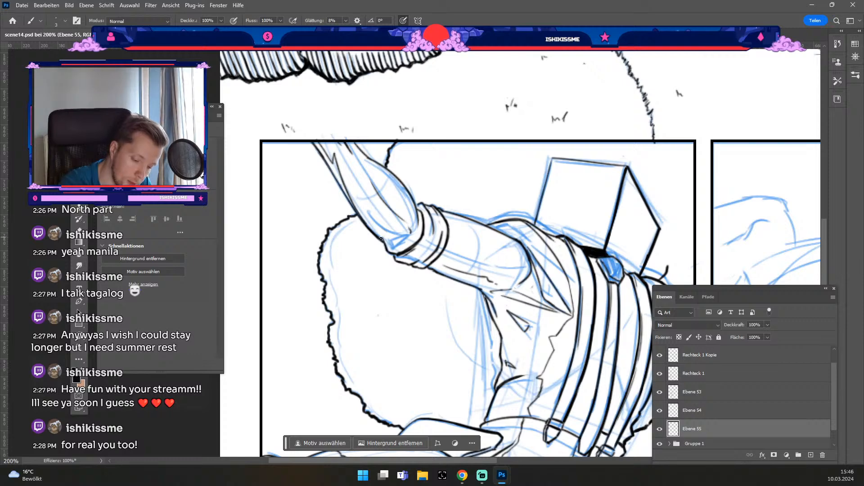
key(ctrl+z)
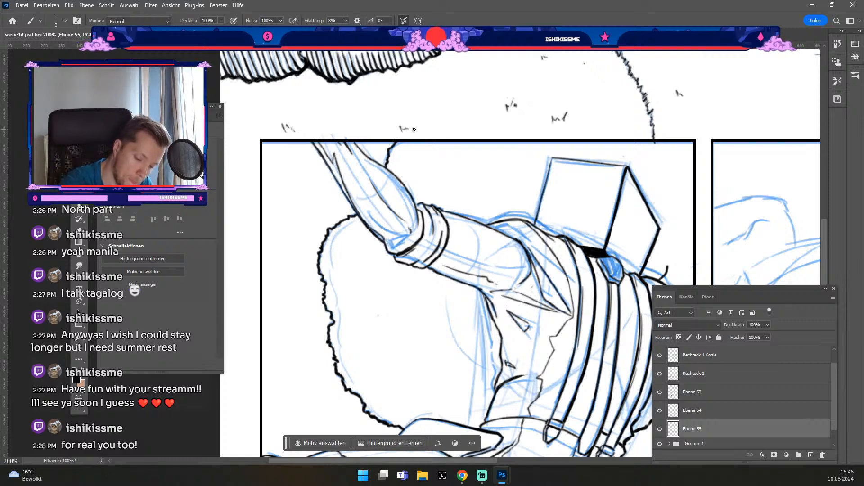
Ink fine shading edges on the arm band where it meets the forearm, undoing strokes that miss.
drag(386, 243, 395, 251)
key(ctrl+z)
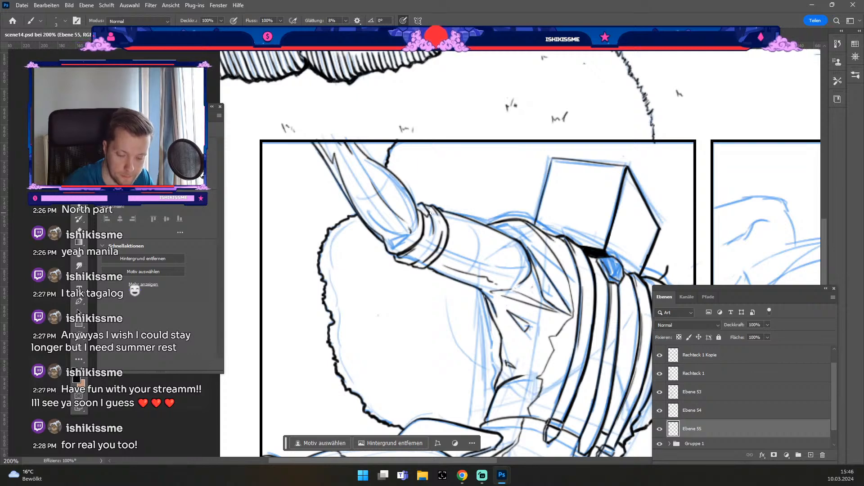
key(ctrl+z)
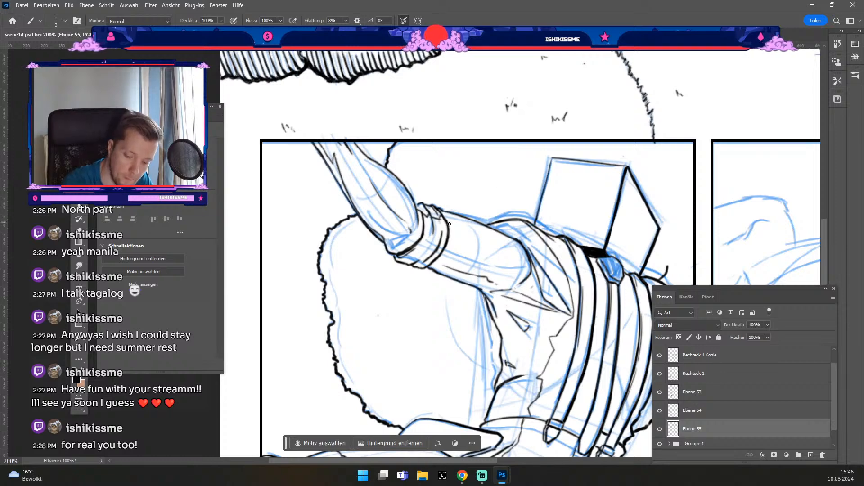
Ink the thin shading contour along the upper arm from the band to the shoulder and retouch the band's lower edge.
drag(493, 242, 511, 253)
key(ctrl+z)
drag(449, 223, 500, 242)
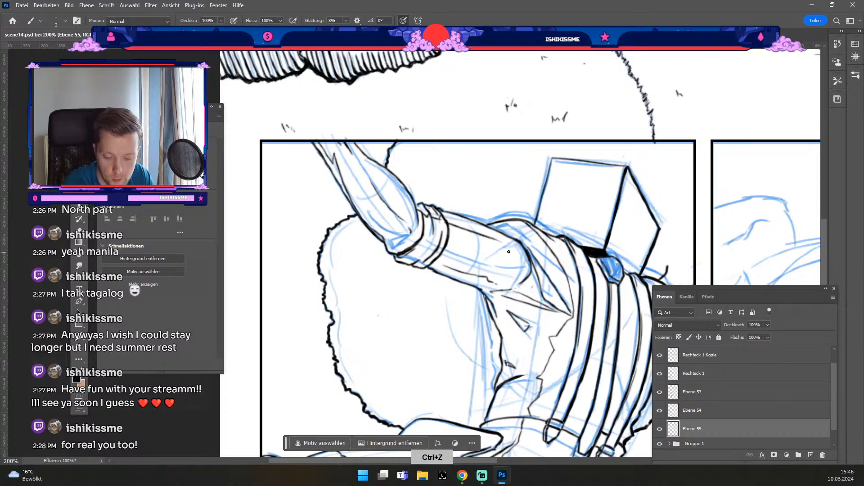
key(ctrl+z)
drag(446, 223, 501, 245)
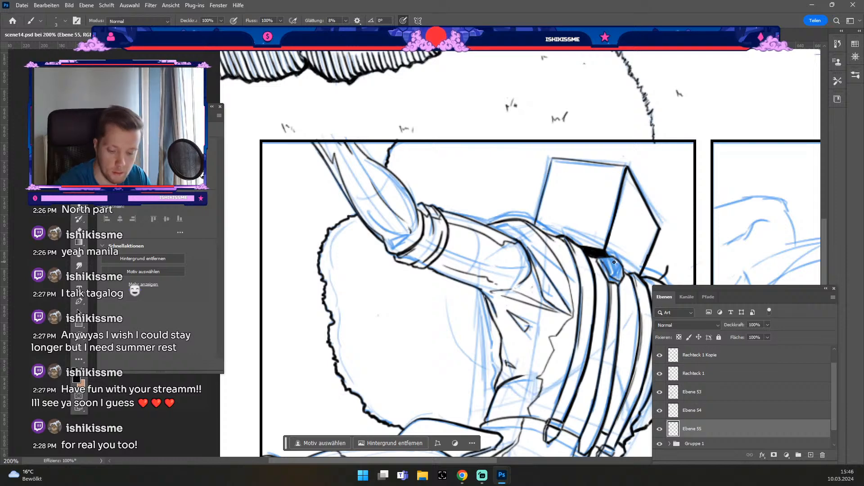
key(ctrl+z)
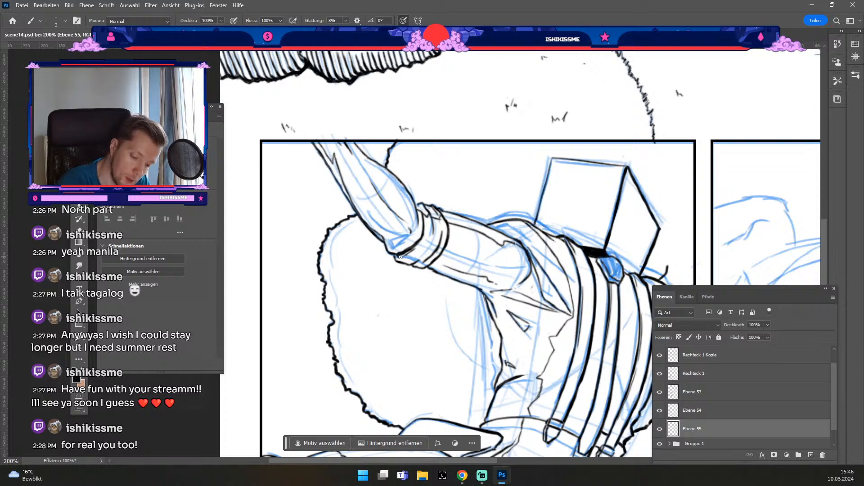
drag(403, 259, 417, 263)
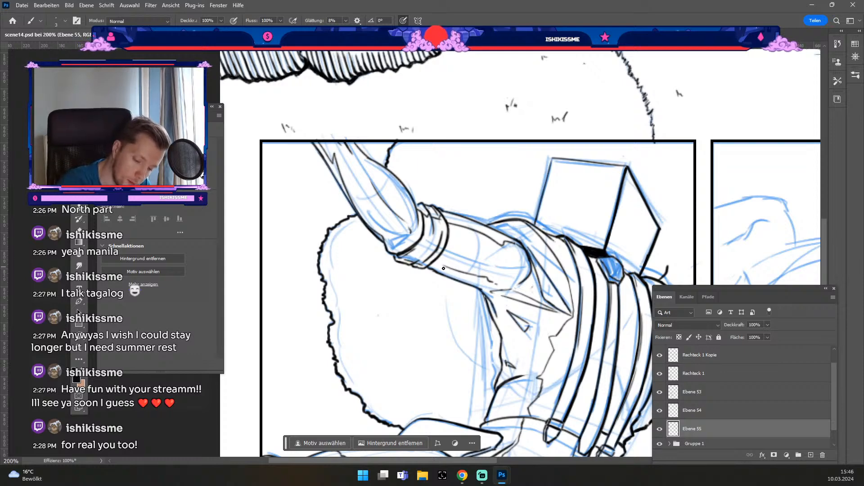
key(ctrl+z)
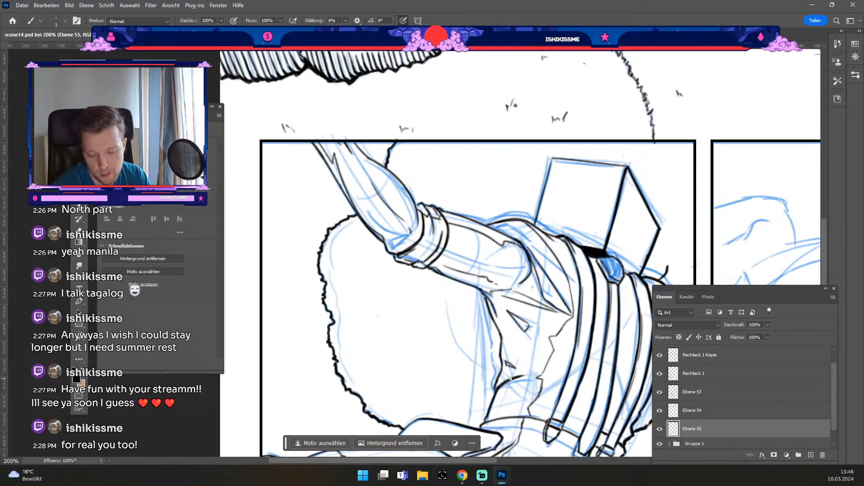
Add a new layer directly below Ebene 55 and adjust the brush size for filling the armpit shadow.
key(ctrl+minus)
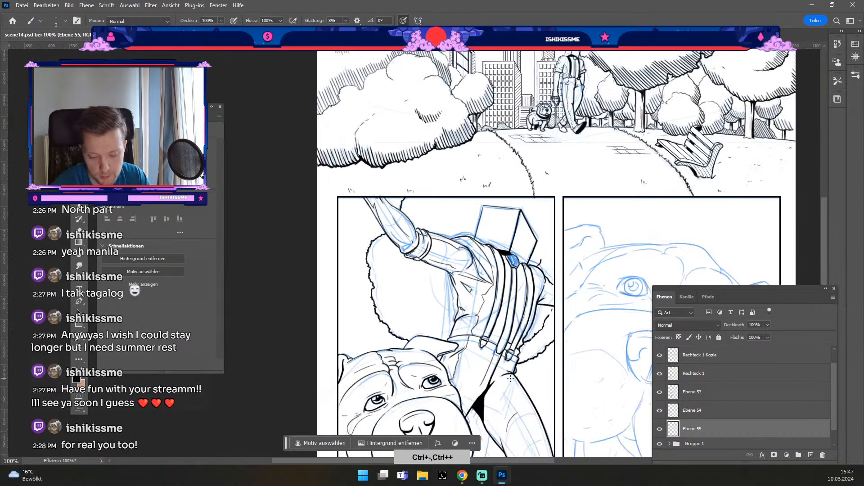
key(space)
drag(521, 229, 510, 189)
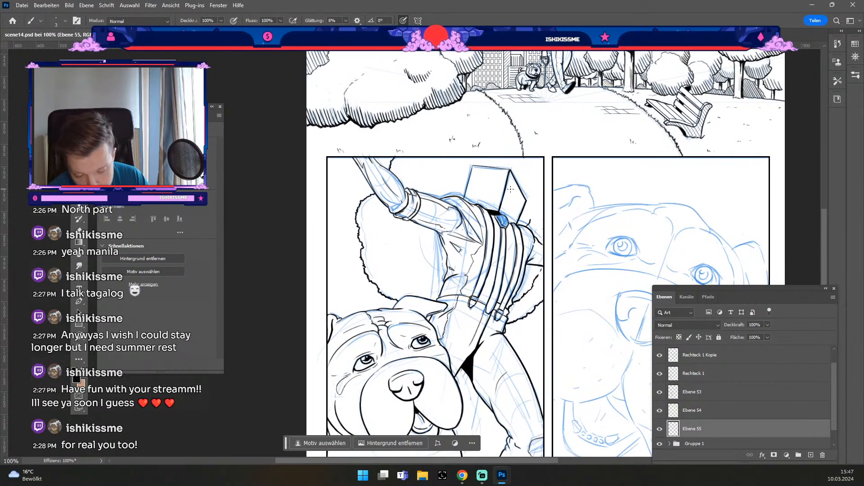
key(odiaeresis)
key(numbersign)
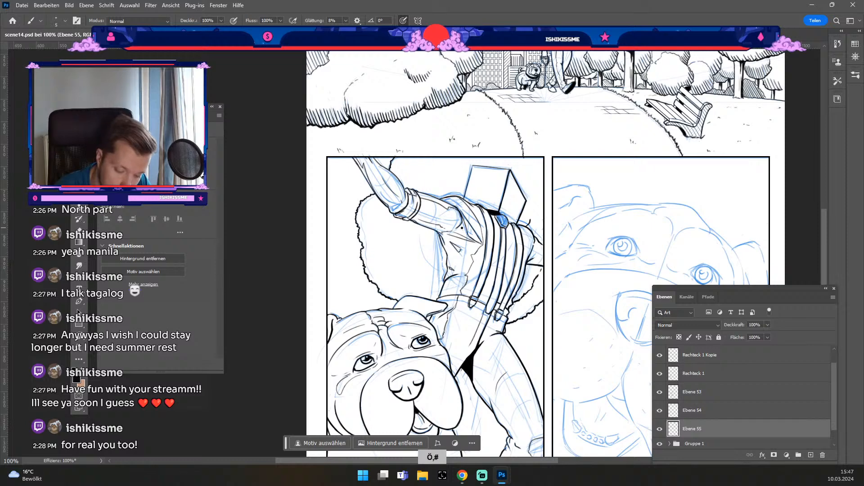
key(b)
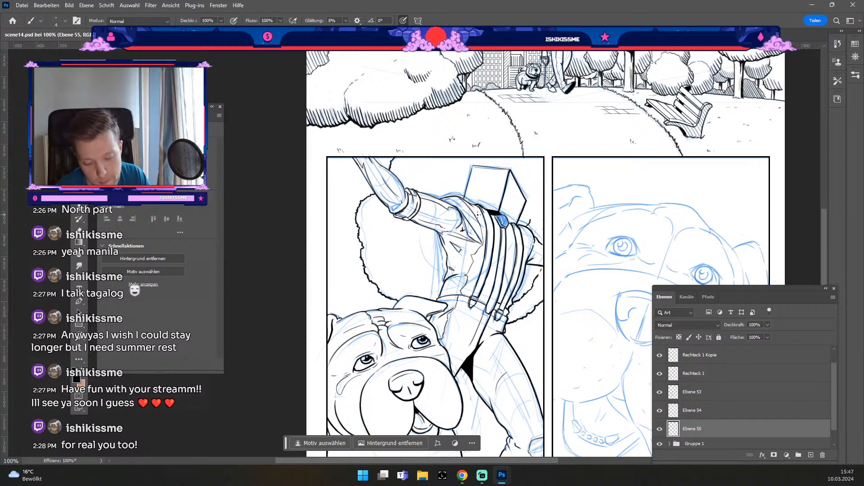
key(ctrl+minus)
key(ctrl+plus)
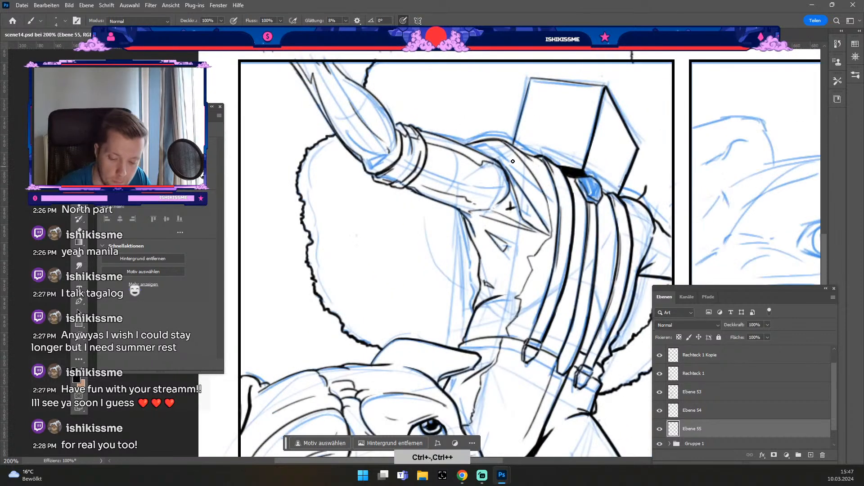
scroll(835, 431, down, 1)
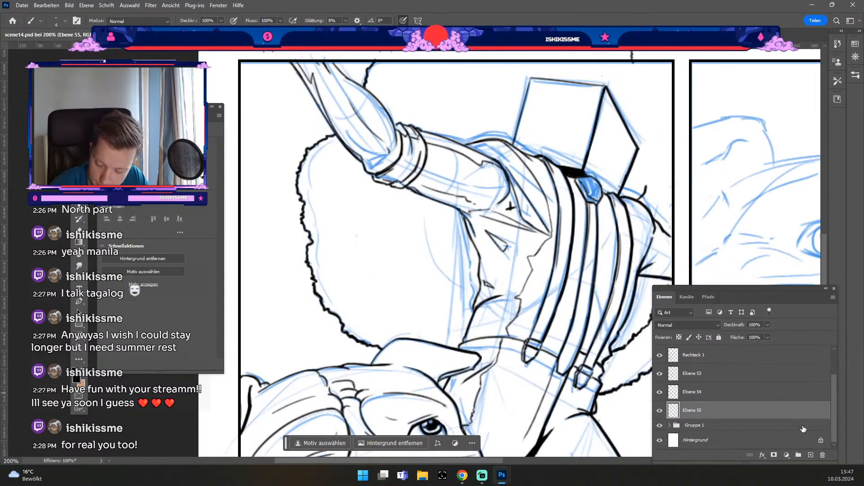
ctrl+click(810, 455)
key(odiaeresis)
key(numbersign)
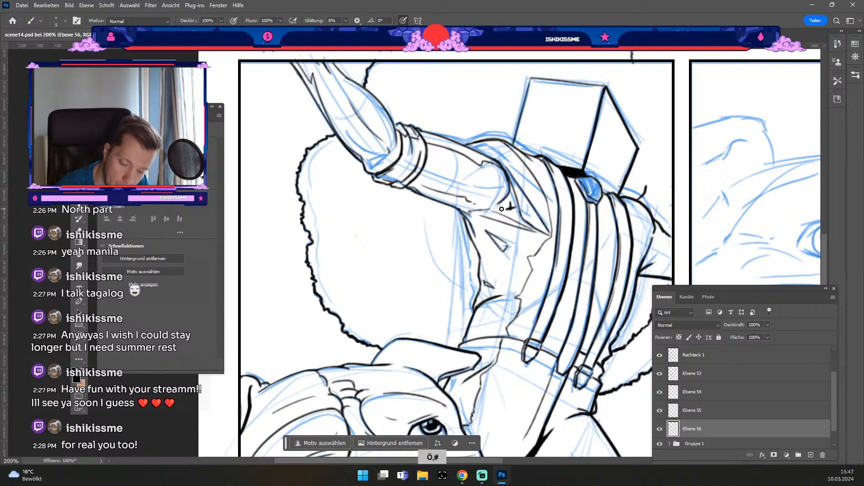
Fill the triangular armpit shadow solid black and taper it to a point at the nearest strap, varying the brush size.
drag(493, 210, 507, 199)
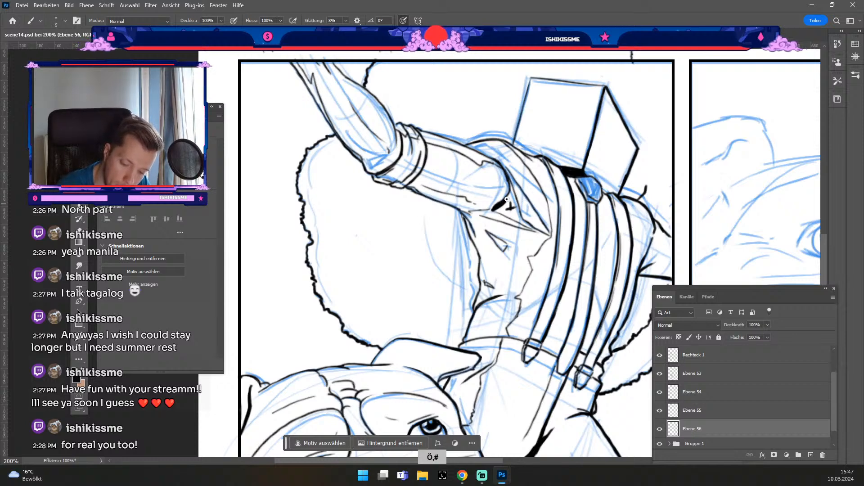
key(odiaeresis)
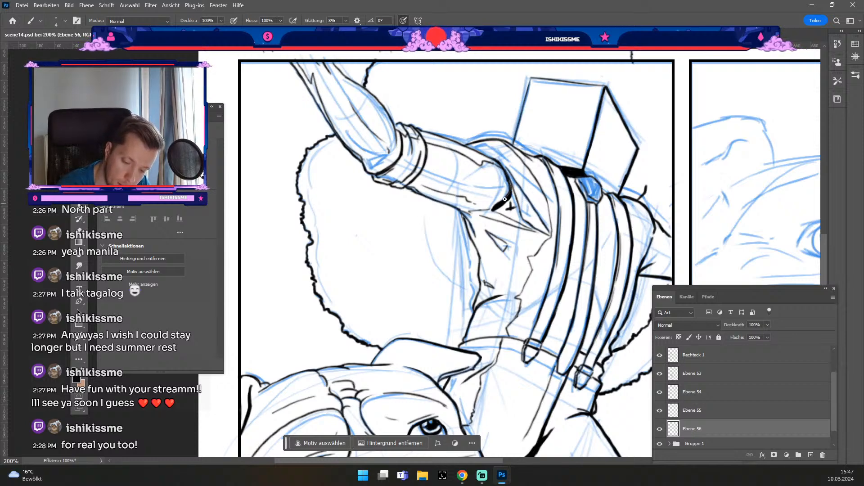
drag(512, 199, 520, 218)
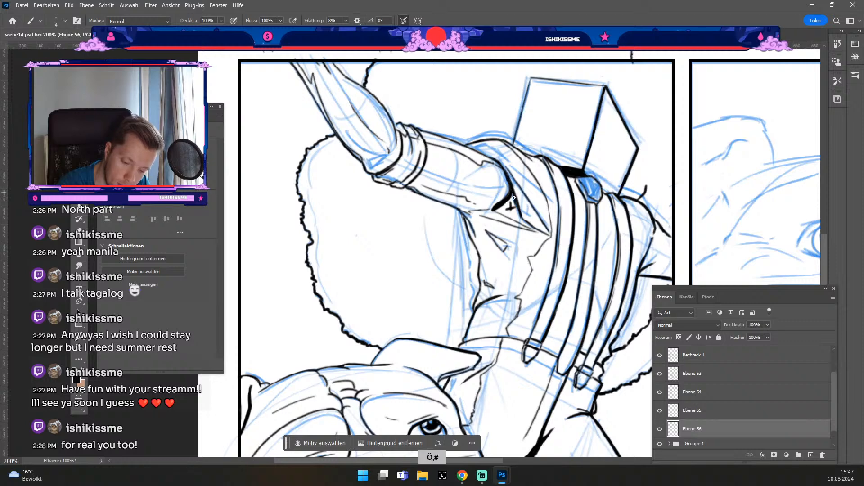
key(numbersign)
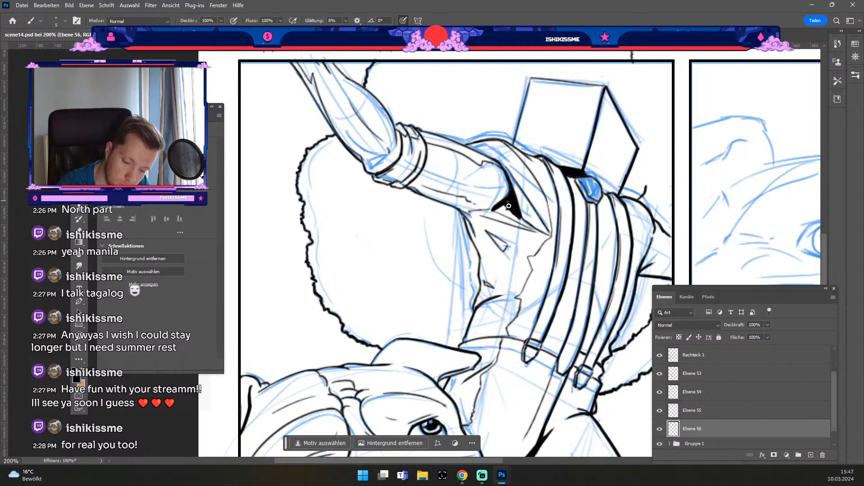
key(odiaeresis)
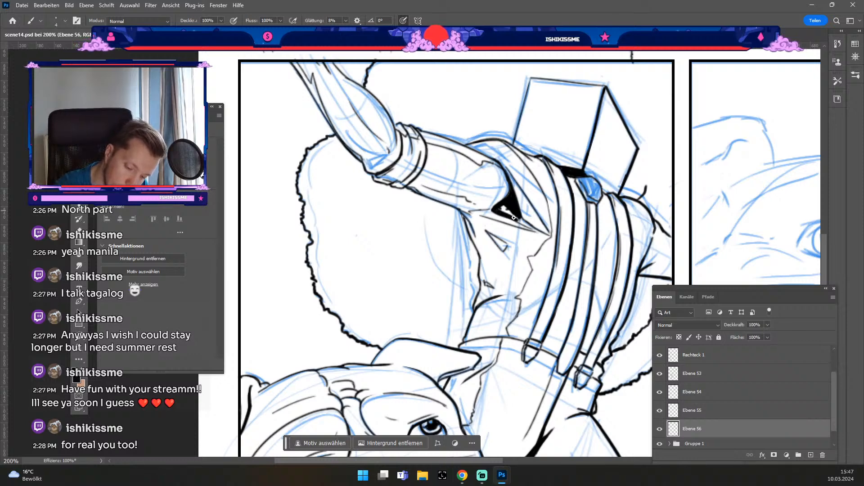
drag(514, 217, 503, 209)
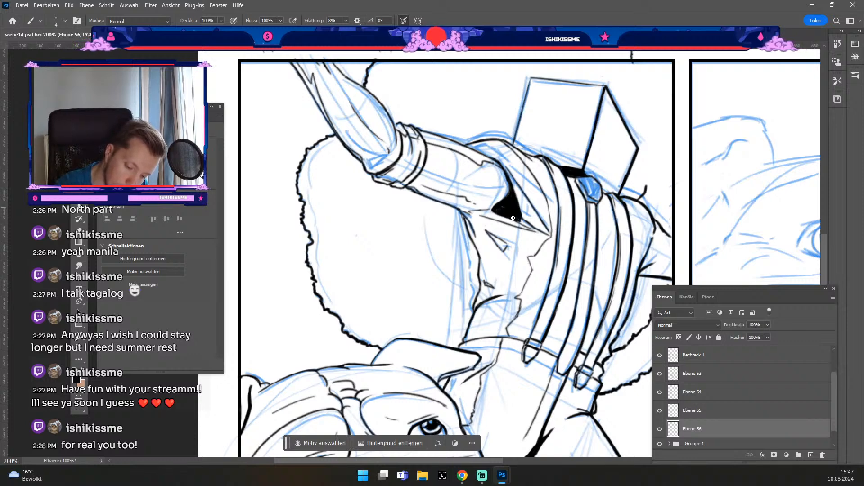
drag(514, 217, 539, 232)
drag(495, 212, 540, 232)
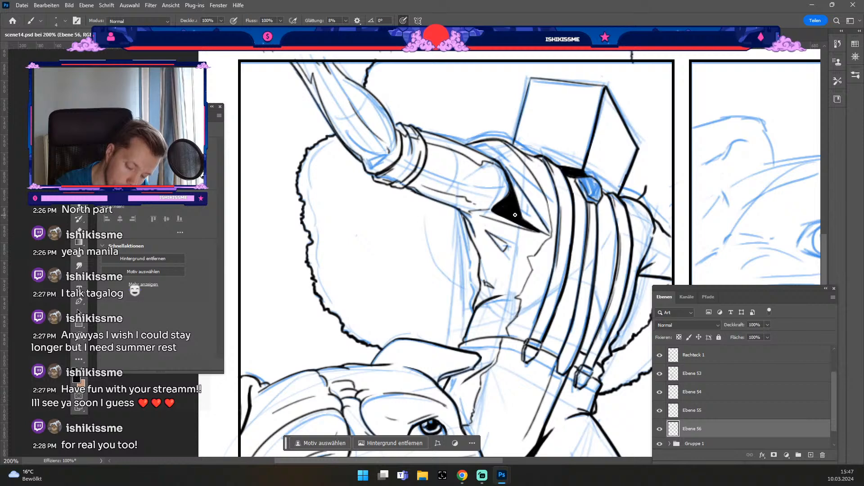
drag(515, 214, 549, 238)
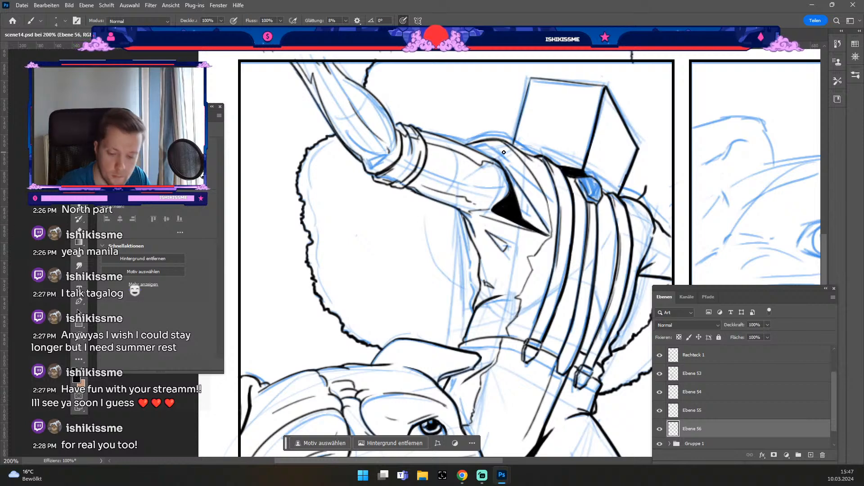
Try to extend the armpit shadow's lower edge toward the torso's outer contour with a thinner brush, undoing strokes that miss.
drag(495, 210, 469, 210)
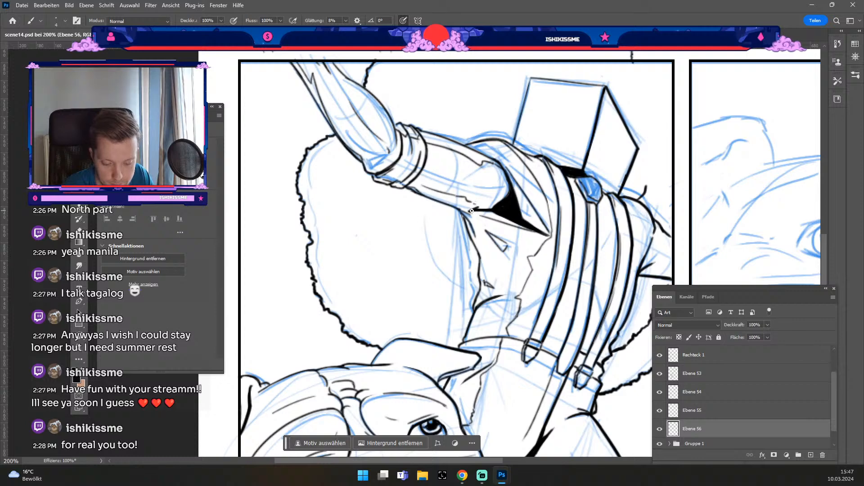
key(ctrl+z)
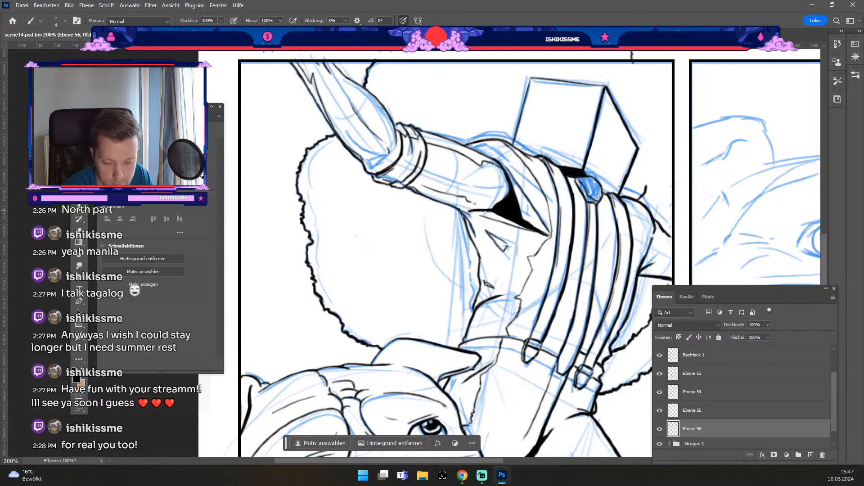
key(bracketleft)
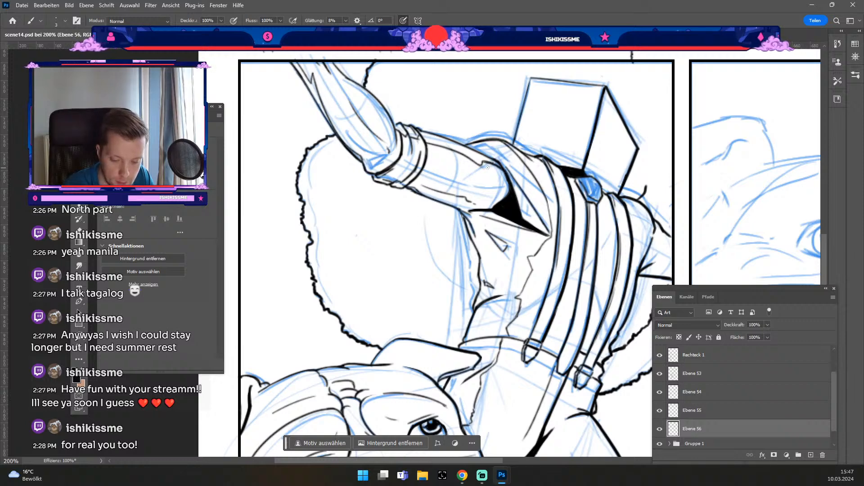
key(ctrl+z)
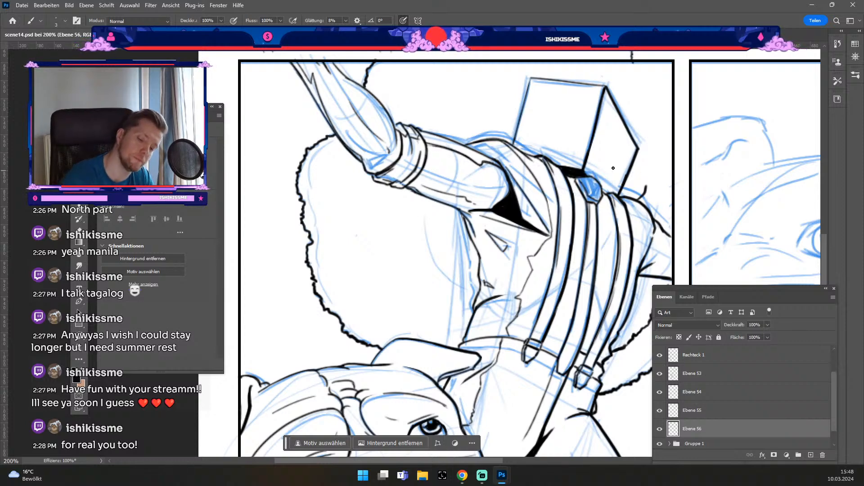
key(e)
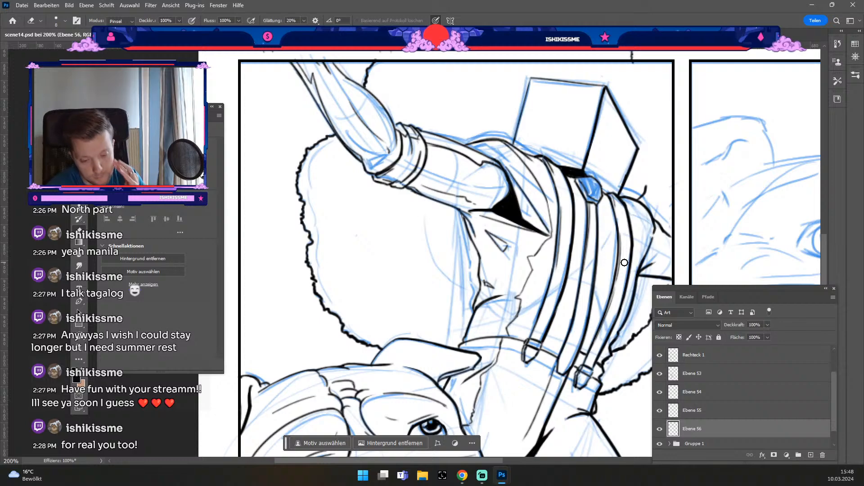
Toggle the visibility of layers Ebene 56, Ebene 55, Ebene 54 and Ebene 53 to examine which line art each one holds.
key(ctrl+minus)
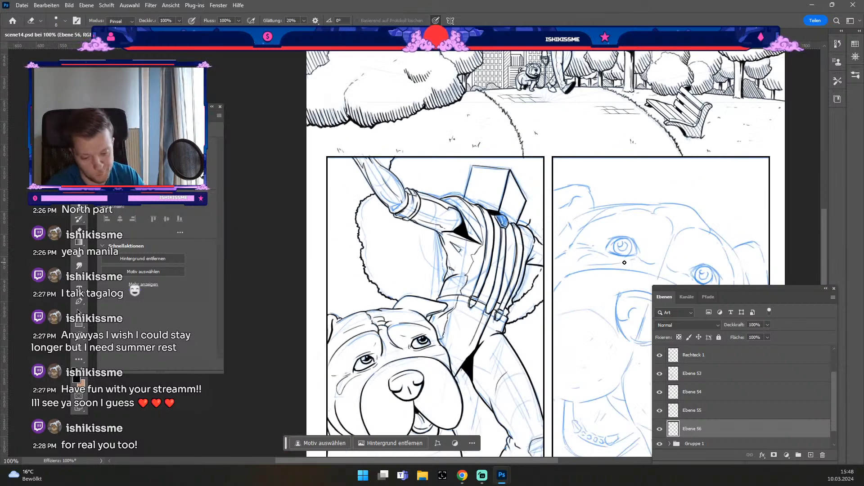
key(e)
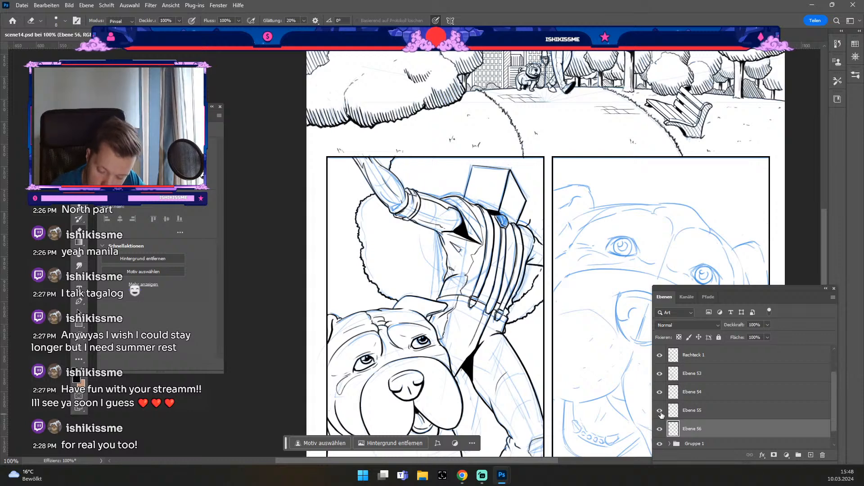
scroll(832, 404, down, 1)
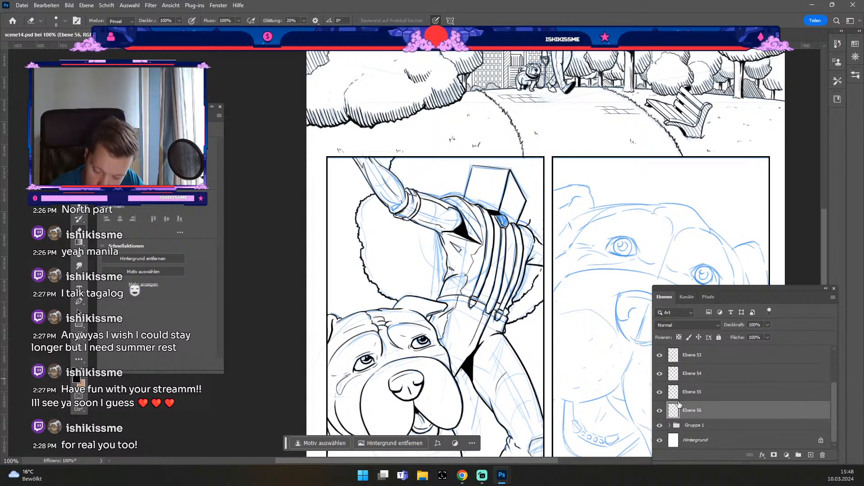
click(660, 411)
click(660, 410)
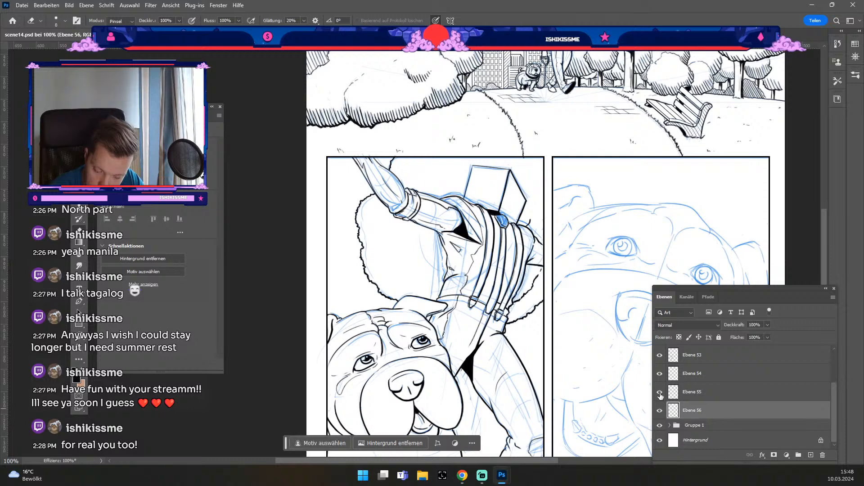
click(660, 392)
click(659, 392)
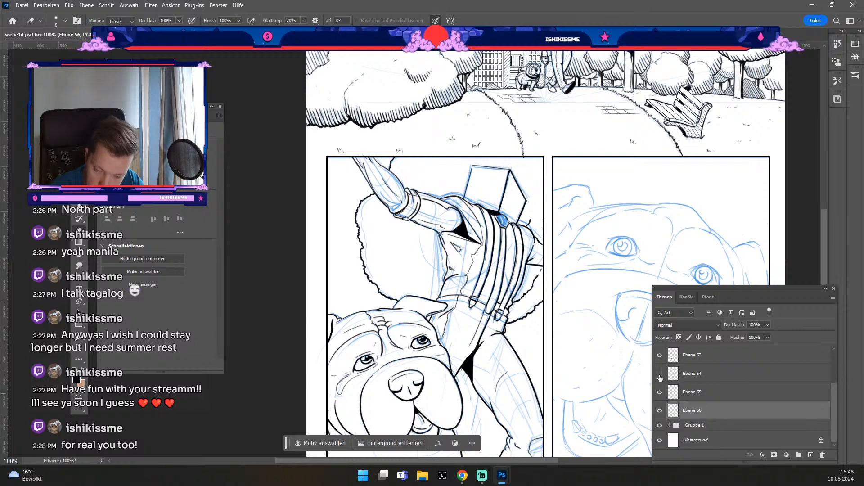
click(660, 374)
click(660, 374)
click(659, 411)
click(660, 410)
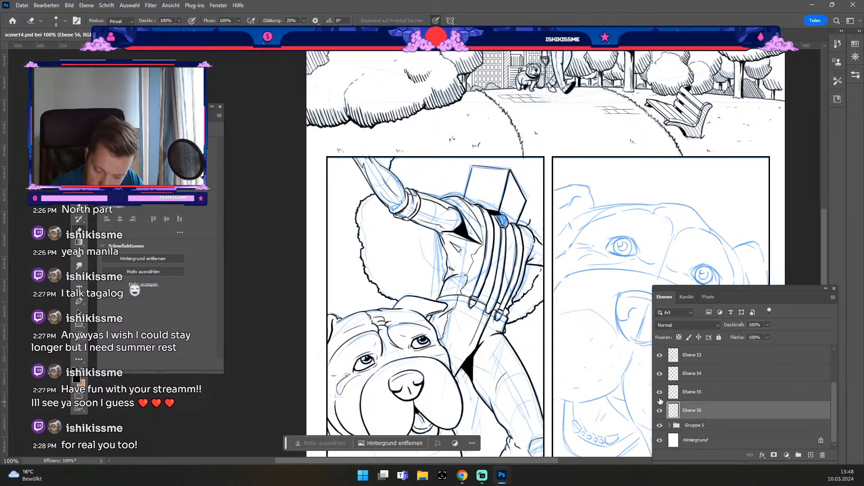
click(660, 392)
click(660, 393)
click(660, 374)
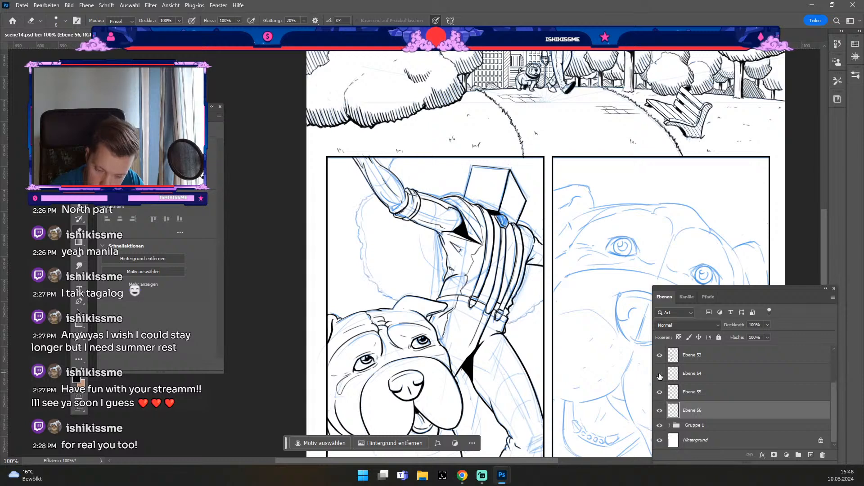
click(659, 374)
click(659, 355)
click(660, 355)
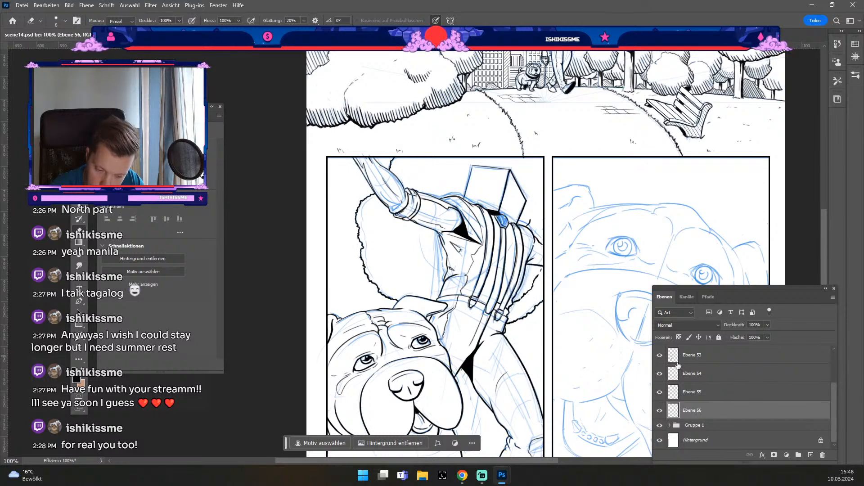
Merge layers Ebene 53, Ebene 54 and Ebene 55 down into Ebene 56 and check the merged layer's content.
click(708, 358)
key(Delete)
key(Delete)
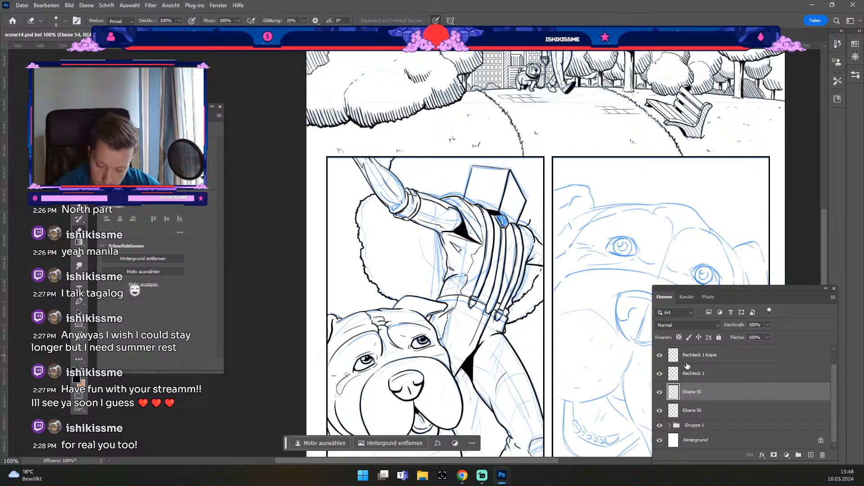
key(Delete)
click(660, 410)
click(660, 409)
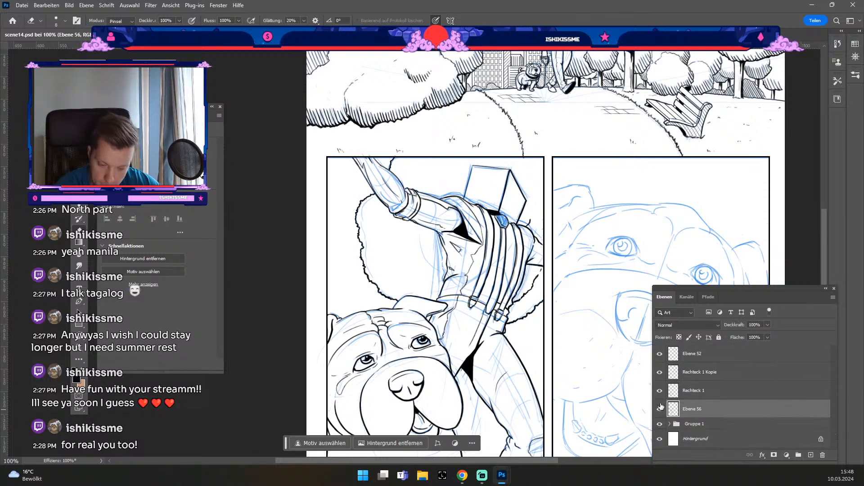
Ink a tapered black shadow along the underside of the far arm where it meets the outermost strap, undoing strokes that miss.
key(e)
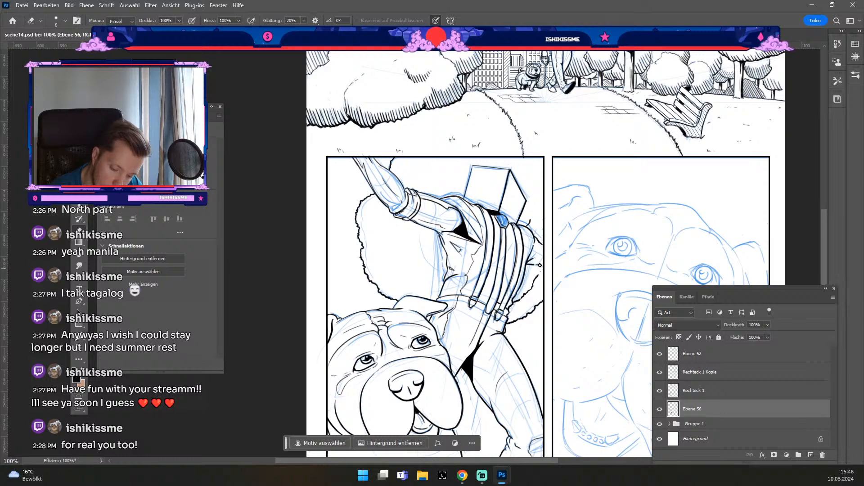
key(b)
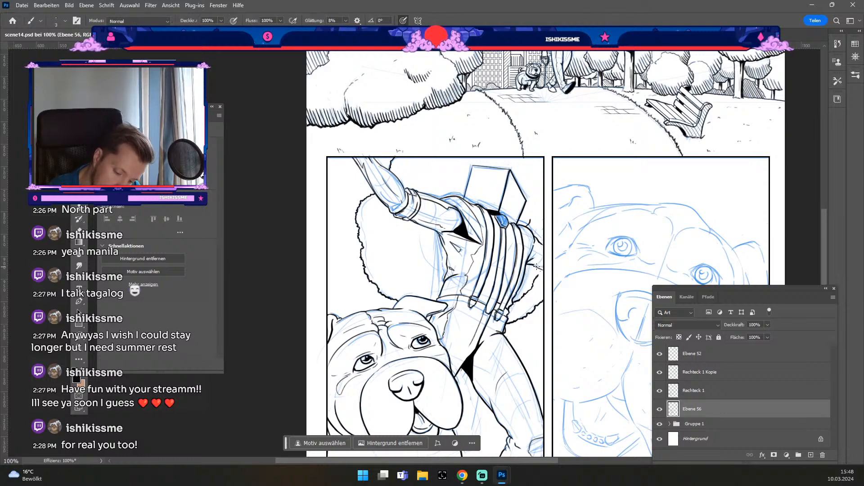
key(ctrl+minus)
key(ctrl+plus)
key(space)
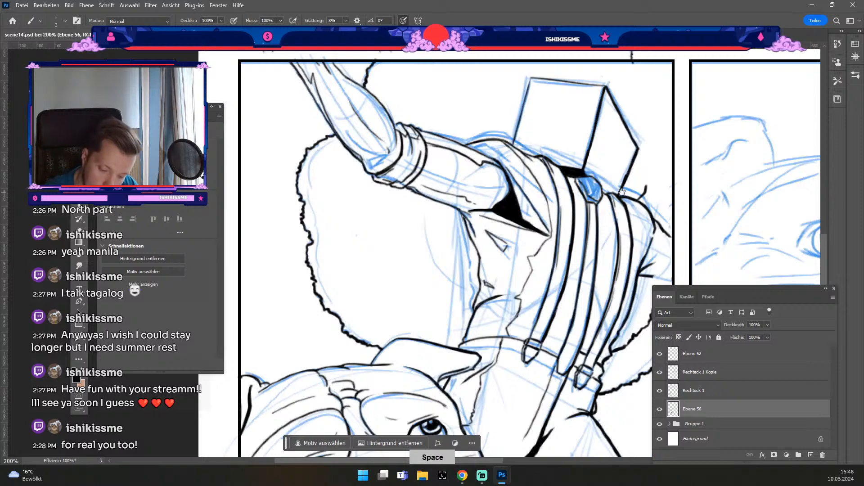
drag(650, 278, 507, 263)
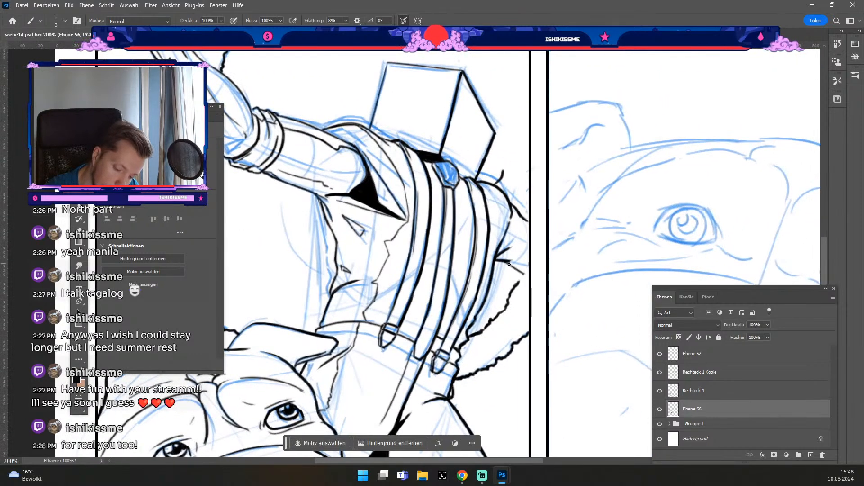
key(ctrl+z)
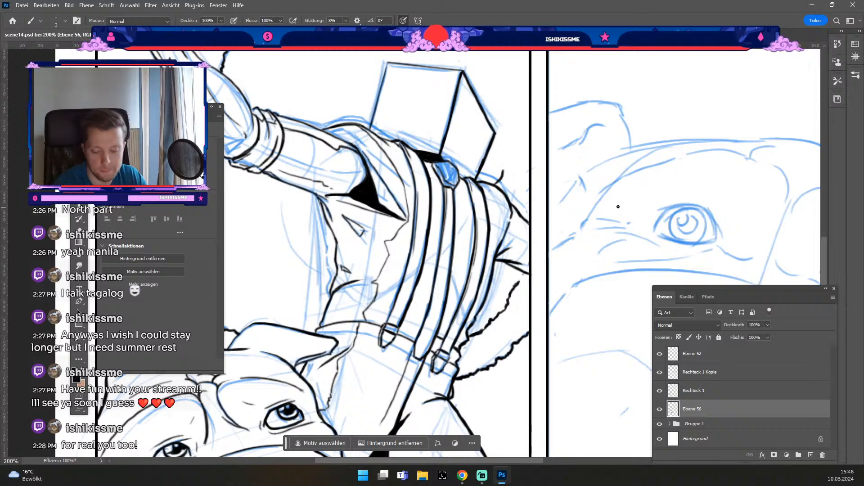
key(numbersign)
mouse_move(505, 262)
mouse_down()
mouse_move(530, 272)
mouse_move(508, 251)
mouse_up()
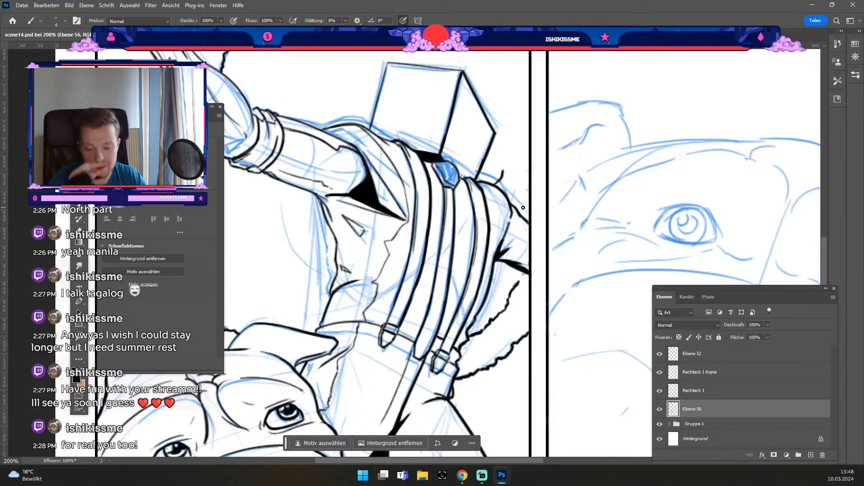
drag(500, 259, 528, 269)
key(ctrl+z)
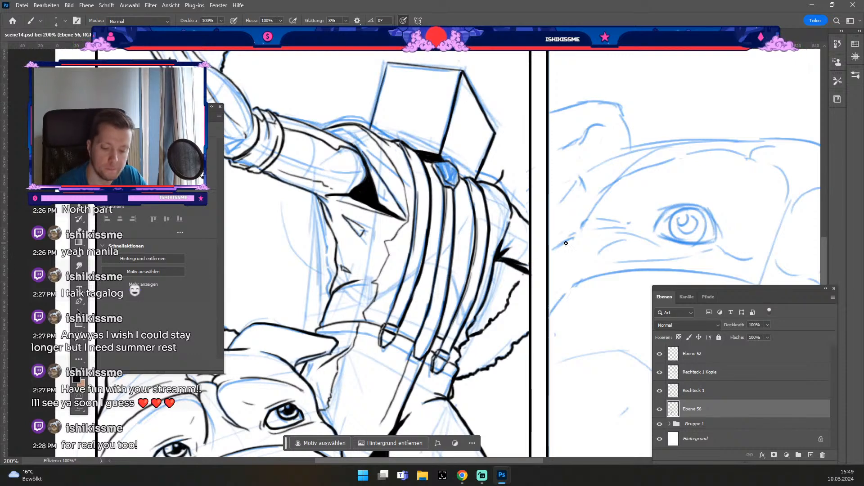
Extend the solid black armpit shadow toward the torso's outer contour with a larger brush.
key(ctrl+minus)
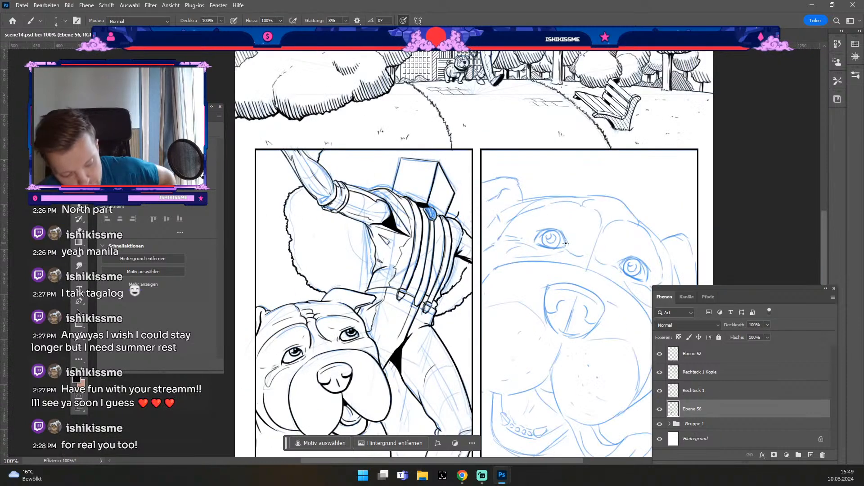
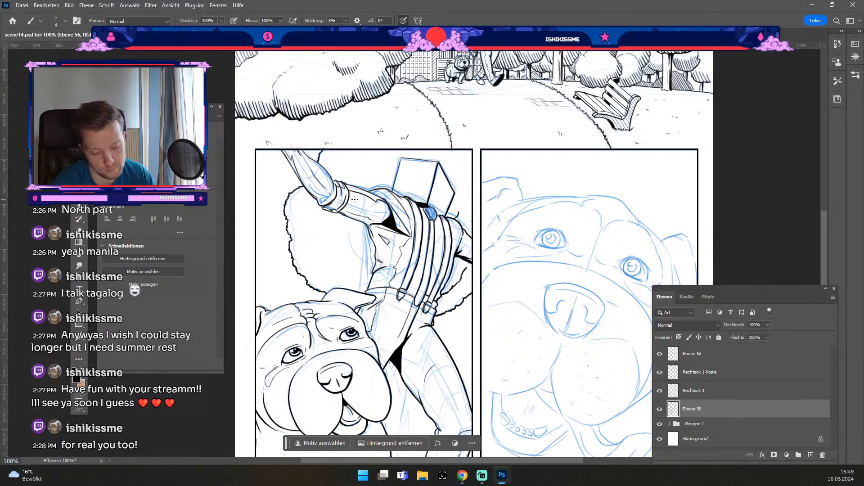
key(odiaeresis)
key(numbersign)
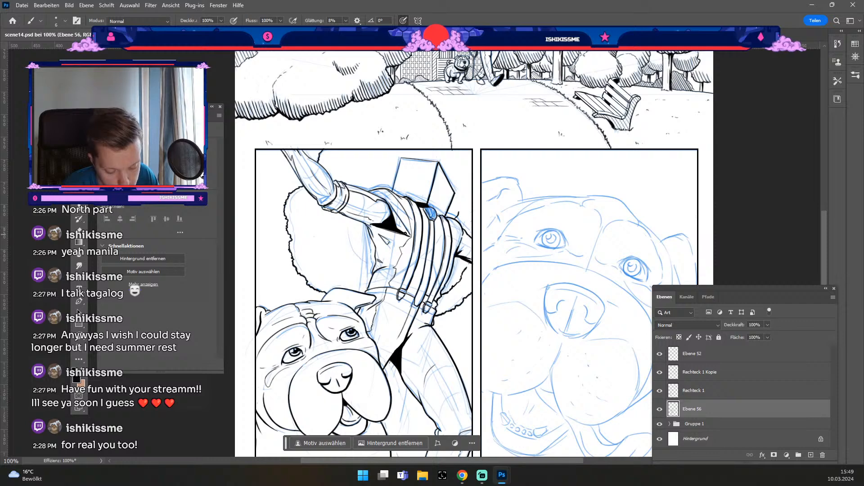
drag(379, 226, 392, 230)
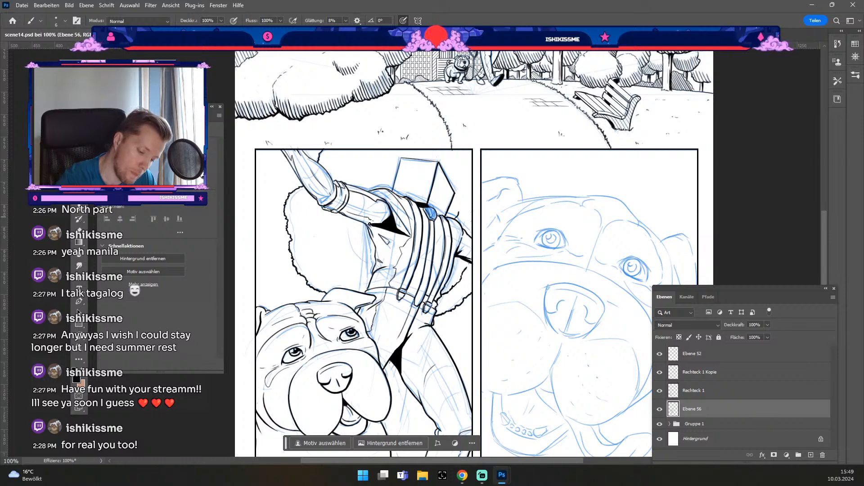
Ink the small wedge-shaped black shadow on the torso just below the armpit, alternating brush and eraser and undoing strokes that miss.
key([)
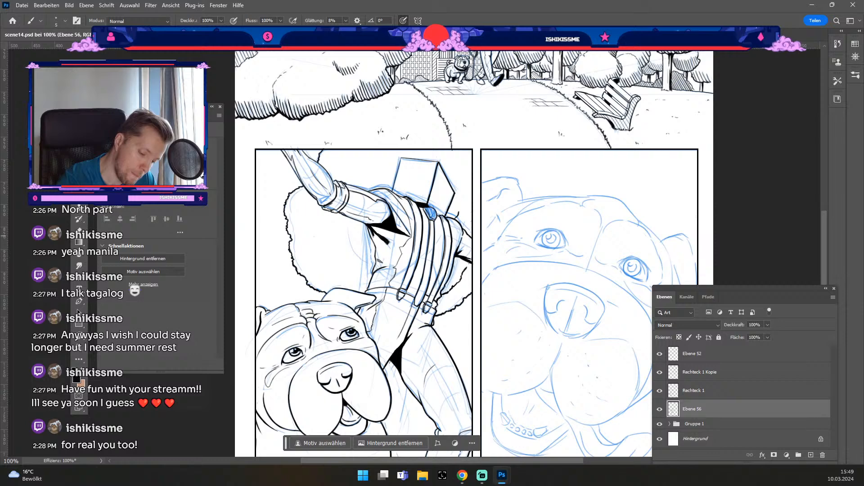
key(e)
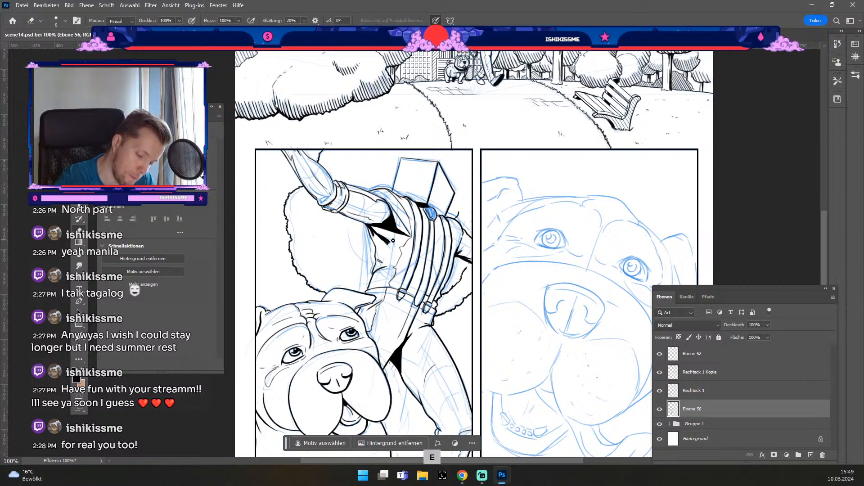
key(ctrl+z)
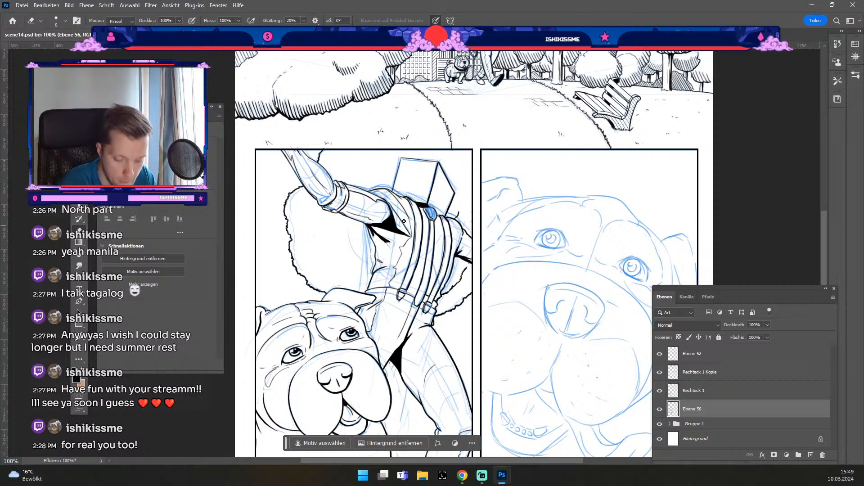
key(odiaeresis)
key(numbersign)
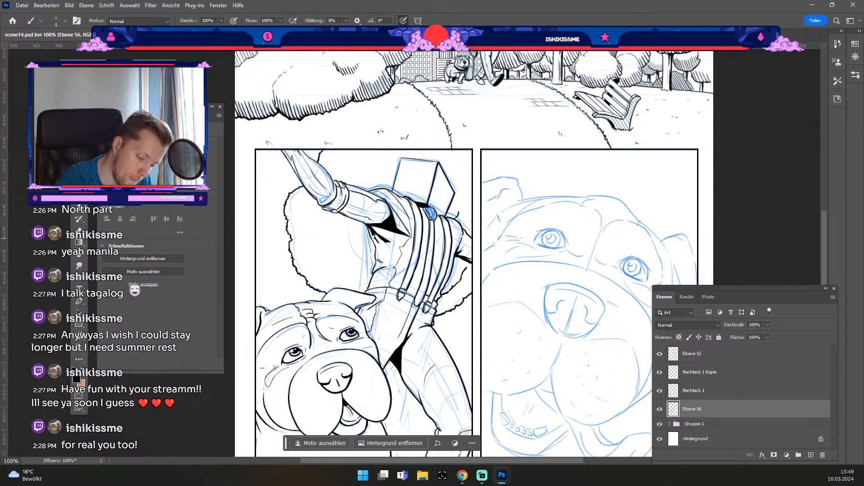
key(e)
drag(375, 239, 382, 246)
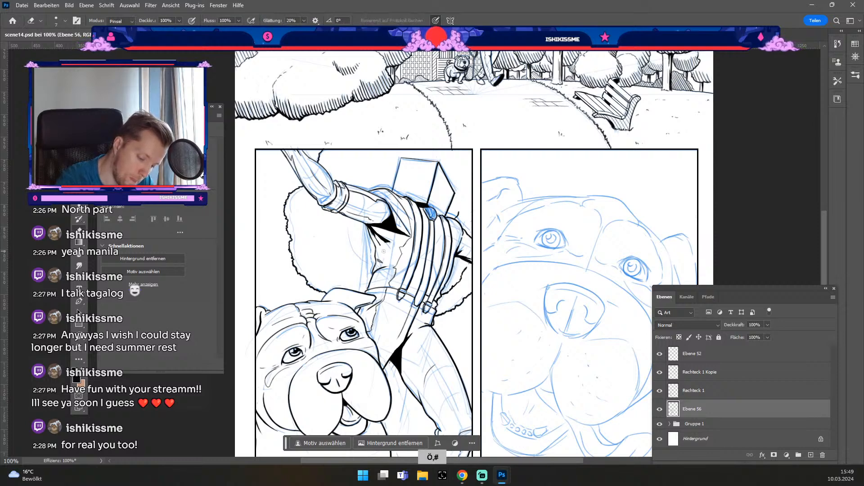
key(ctrl+z)
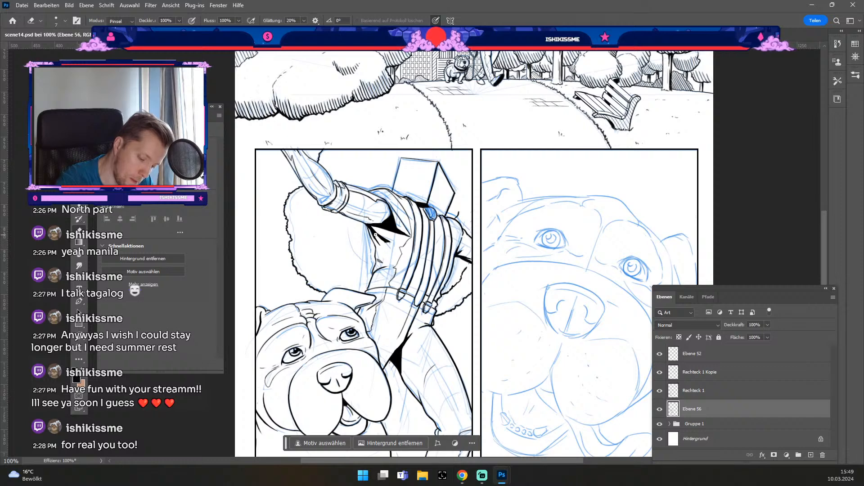
key(b)
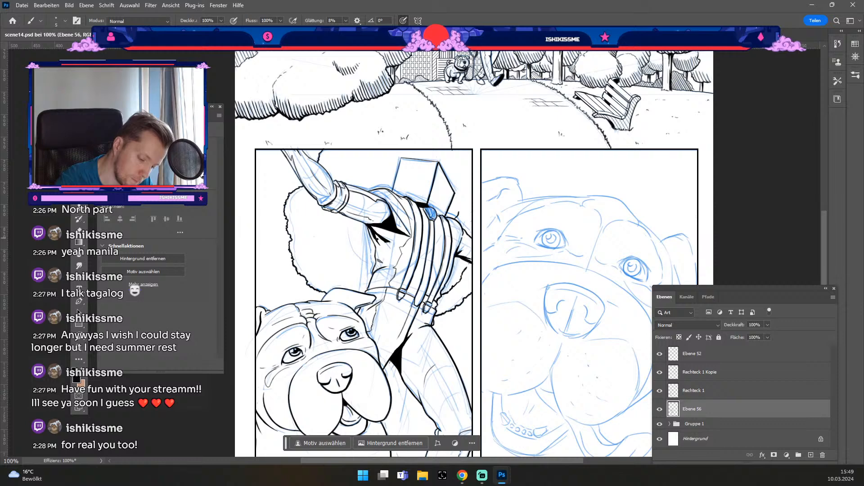
key(e)
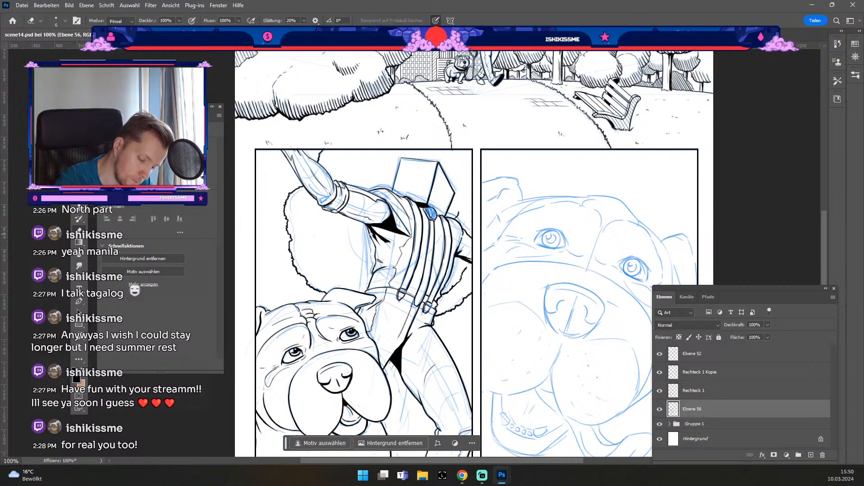
key(b)
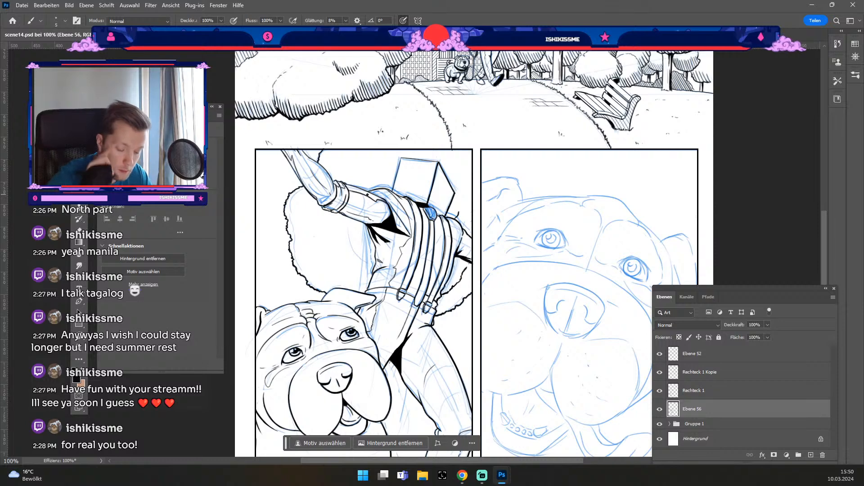
Ink small black shading strokes on the torso's outer side just above the waist, alternating brush and eraser and undoing strokes that miss.
key(odiaeresis)
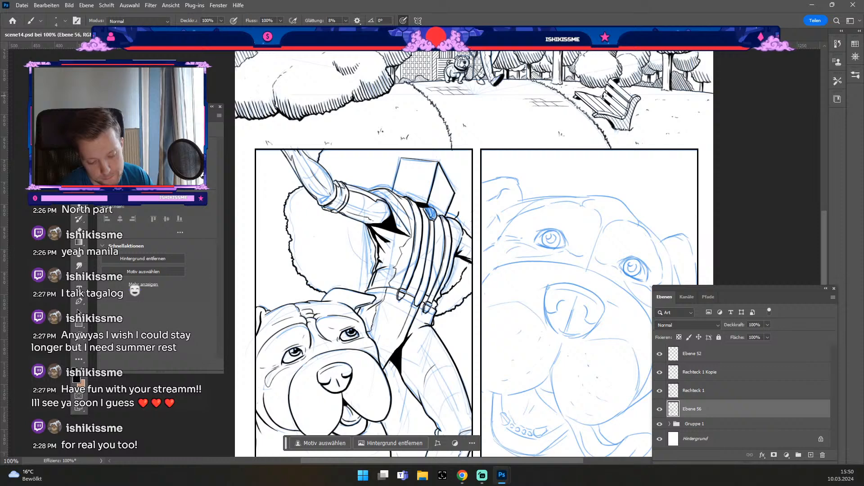
key(e)
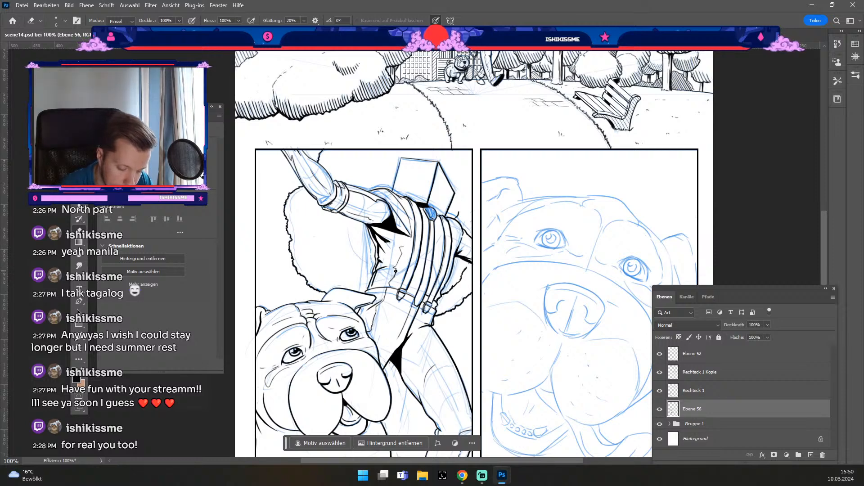
key(ctrl+z)
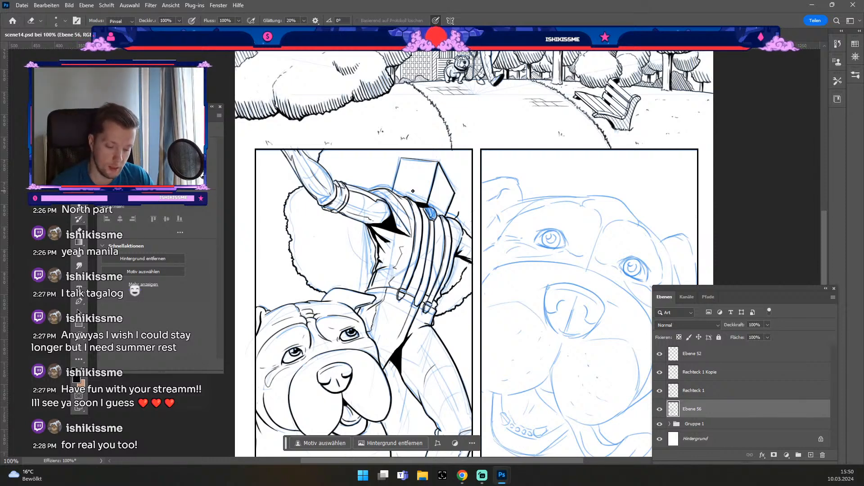
key(b)
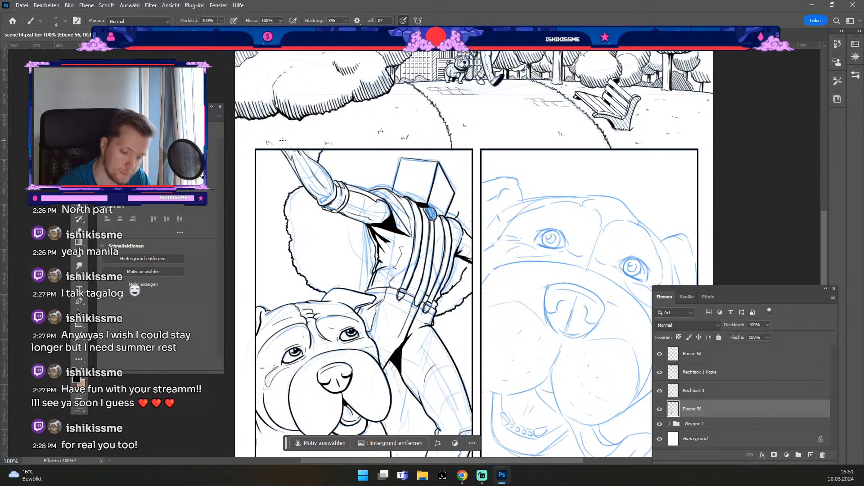
key(odiaeresis)
key(numbersign)
key(ctrl+z)
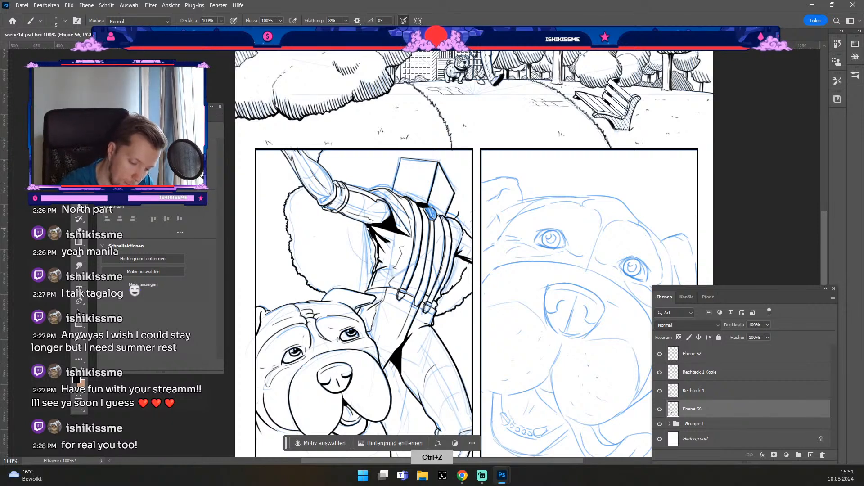
Ink thin contour strokes along the torso's outer edge down to the waist with a smaller brush, undoing strokes that miss.
key(odiaeresis)
drag(367, 225, 377, 253)
key(ctrl+z)
key(ctrl+z)
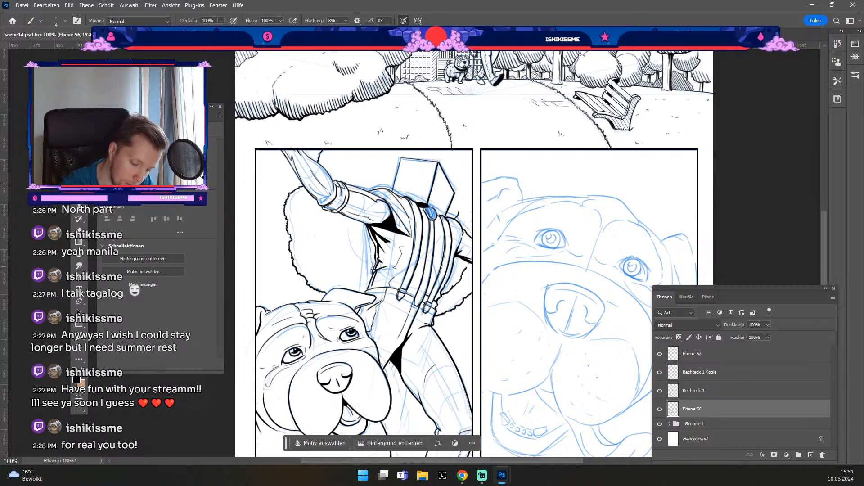
key(ctrl+z)
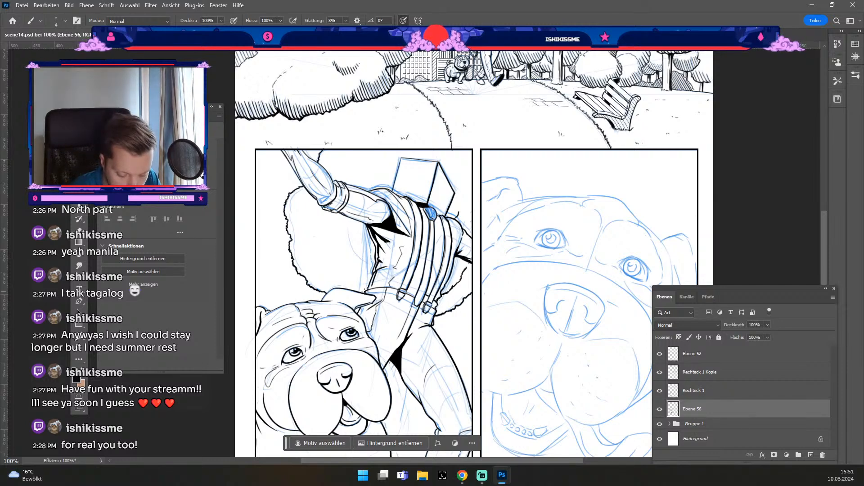
Ink the thin waistband line from the torso's outer edge to the lower strap ends, undoing strokes that miss.
key(ctrl+z)
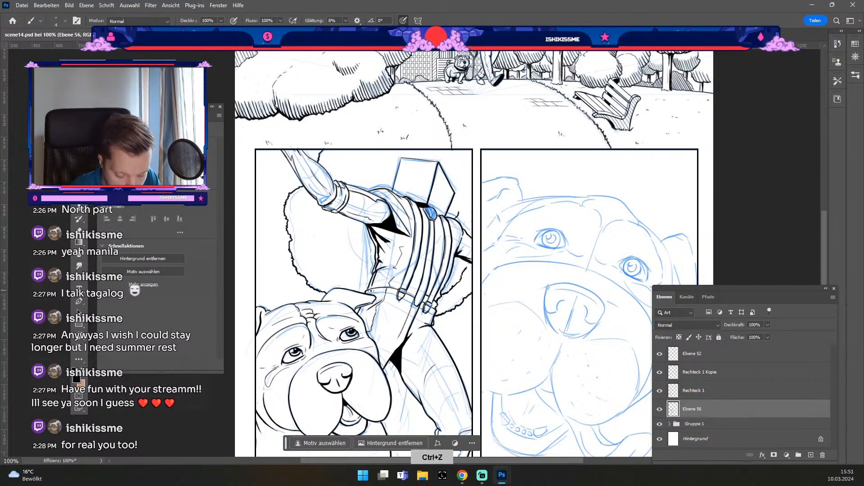
key(ctrl+z)
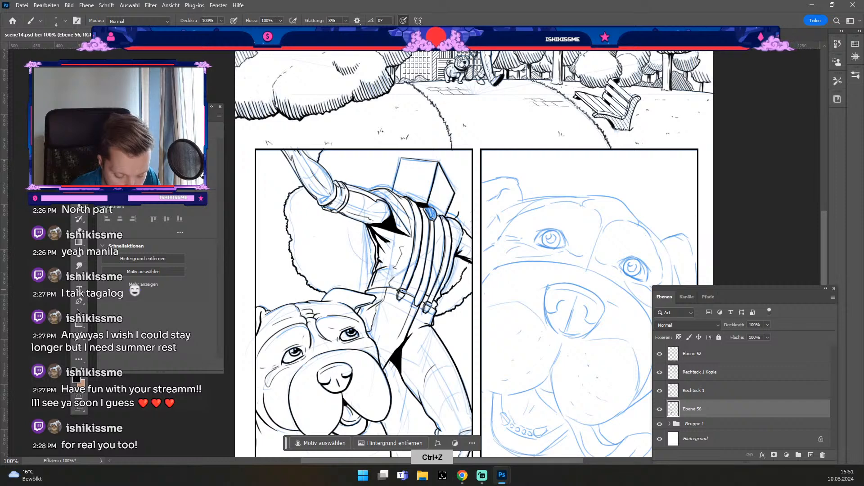
drag(384, 287, 401, 291)
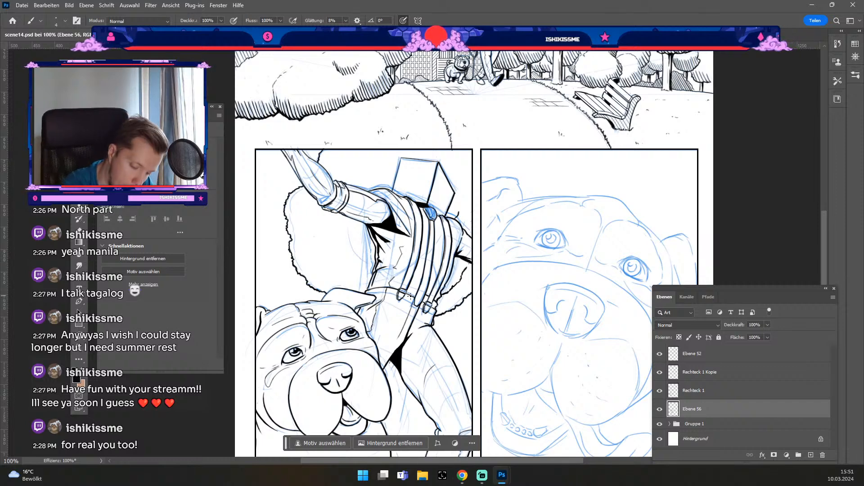
key(ctrl+z)
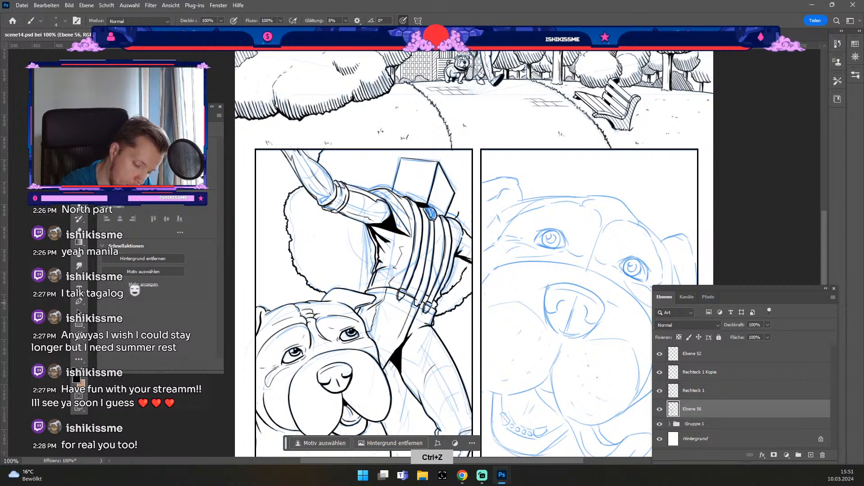
key(ctrl+z)
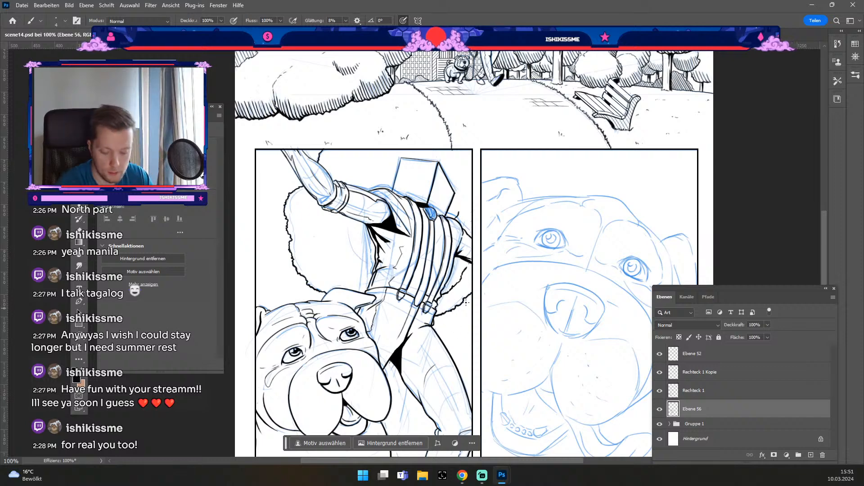
key(odiaeresis)
key(numbersign)
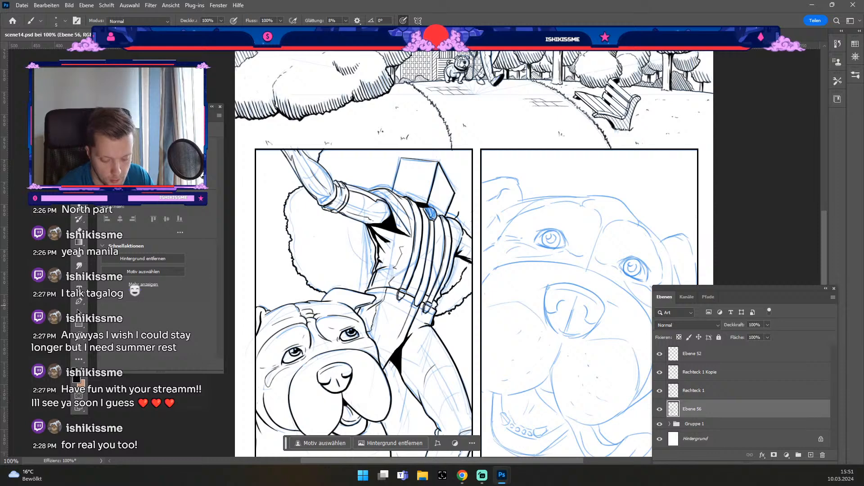
Ink a pointed black shading shape along the inner edge of the figure's thigh, undoing strokes that miss.
drag(449, 313, 485, 197)
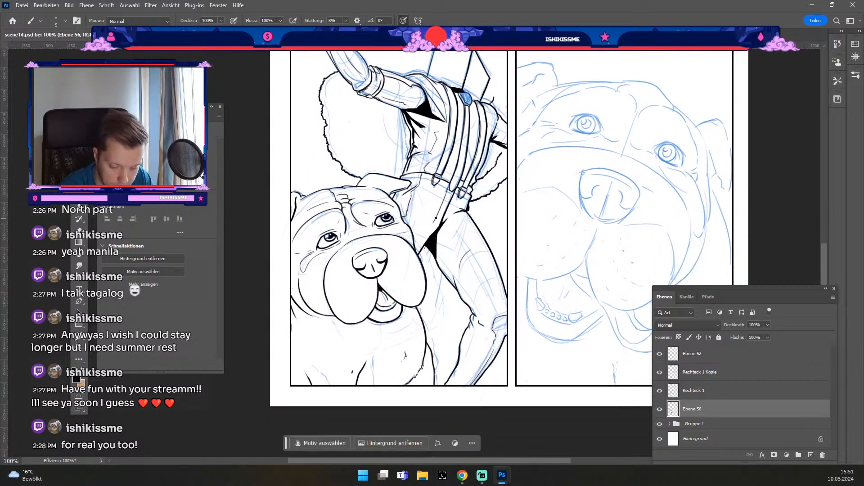
key(ctrl+z)
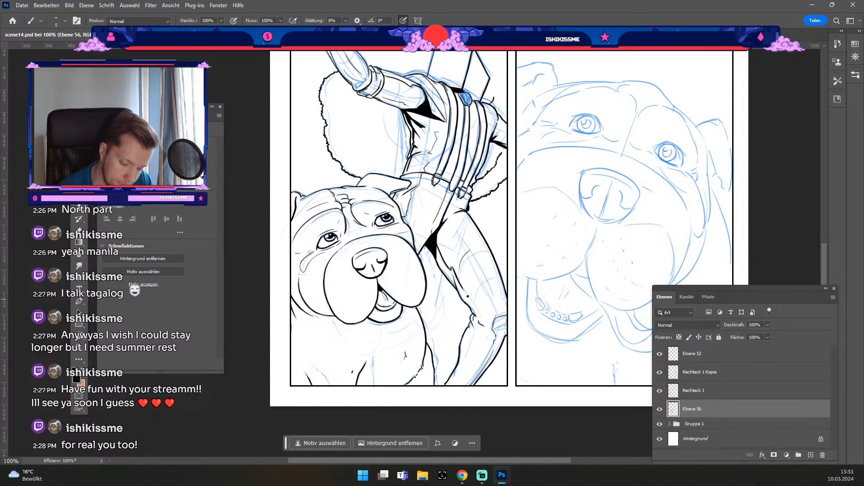
key(ctrl+z)
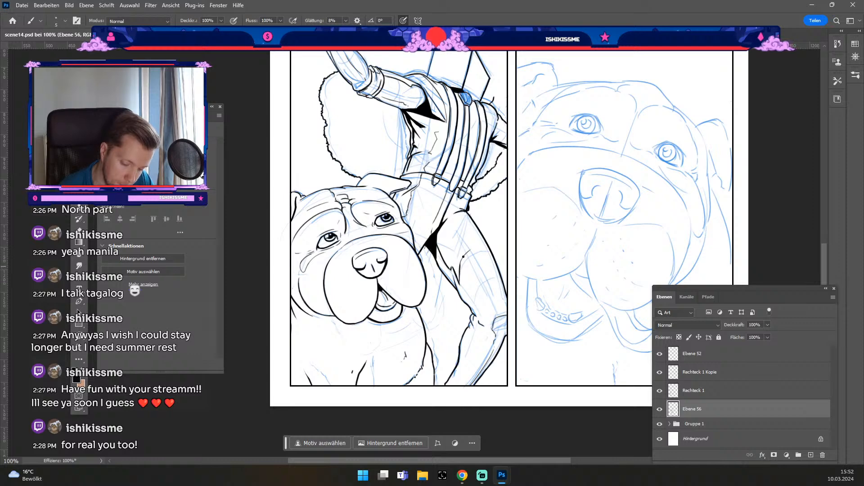
key(e)
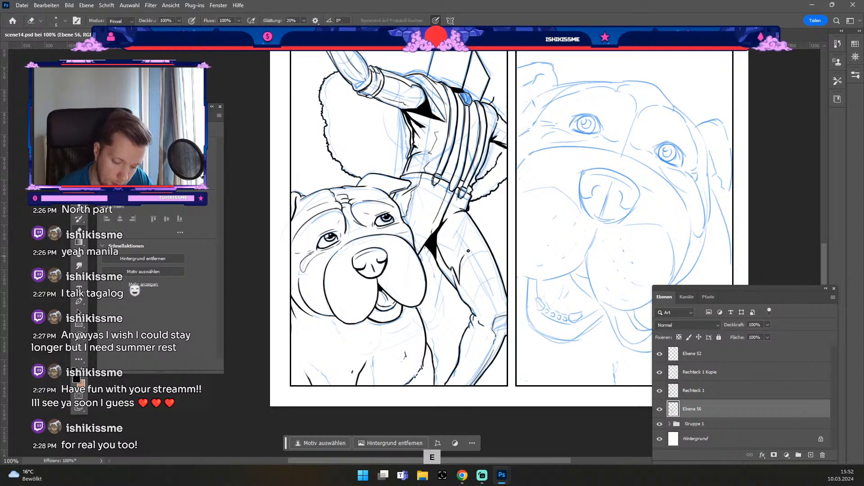
key(b)
key(ctrl+z)
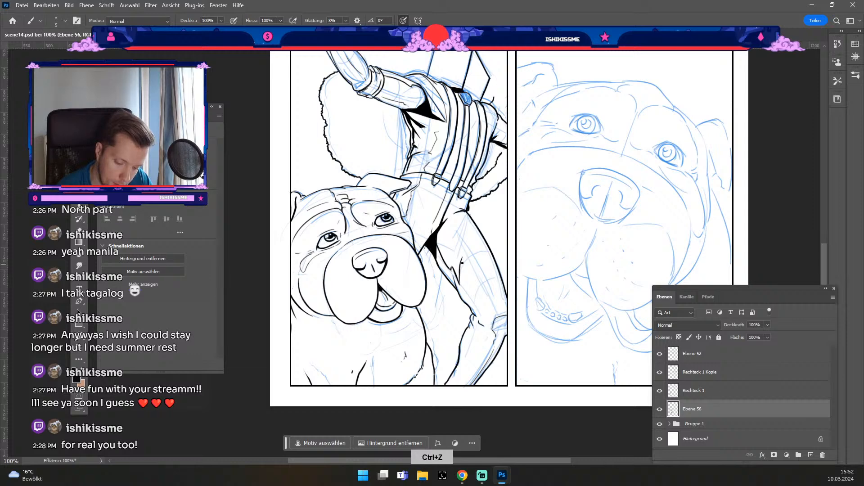
Extend the jagged thigh shading down toward the knee with a thinner brush, undoing strokes that miss.
key(odiaeresis)
drag(462, 258, 465, 295)
key(ctrl+z)
mouse_move(462, 263)
mouse_down()
mouse_move(477, 314)
mouse_move(467, 288)
mouse_move(479, 317)
mouse_up()
key(ctrl+z)
key(ctrl+z)
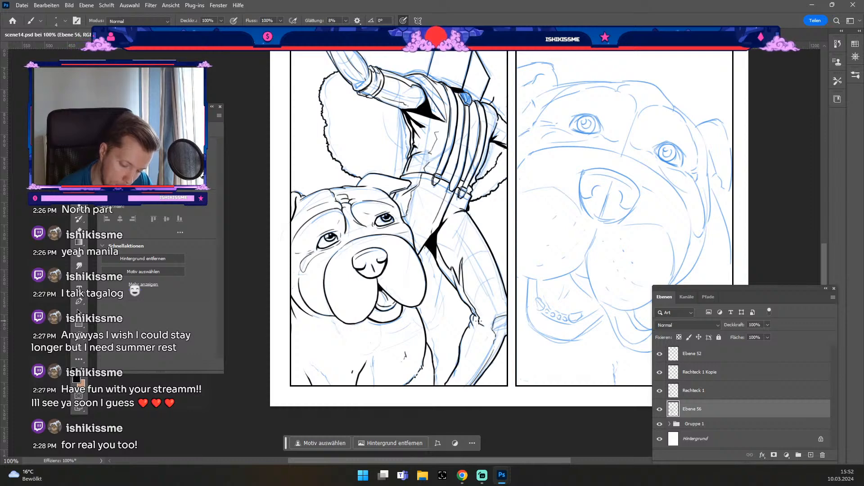
Ink small black fold shadows at the back of the figure's knee, adjusting the brush size and undoing strokes that miss.
key(ctrl+z)
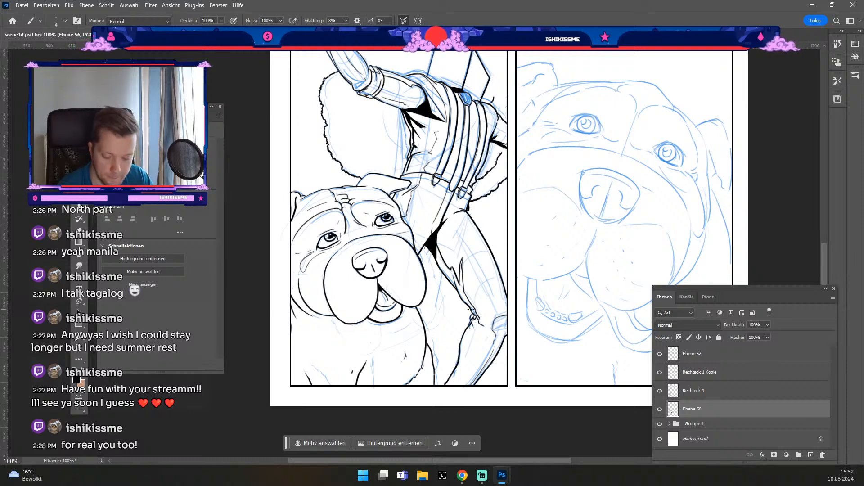
key(numbersign)
key(ctrl+z)
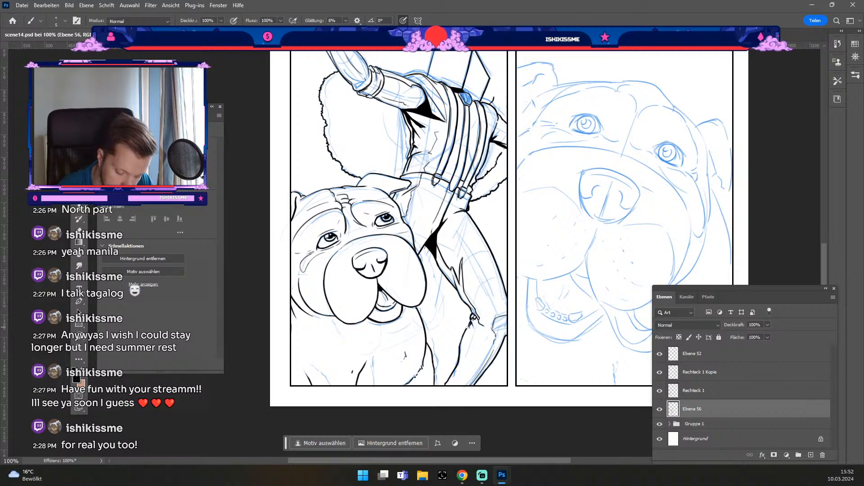
key(odiaeresis)
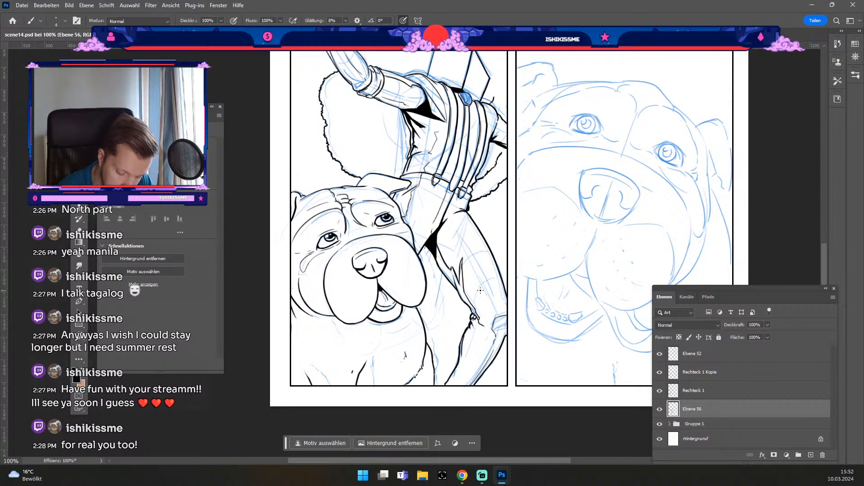
key(ctrl+z)
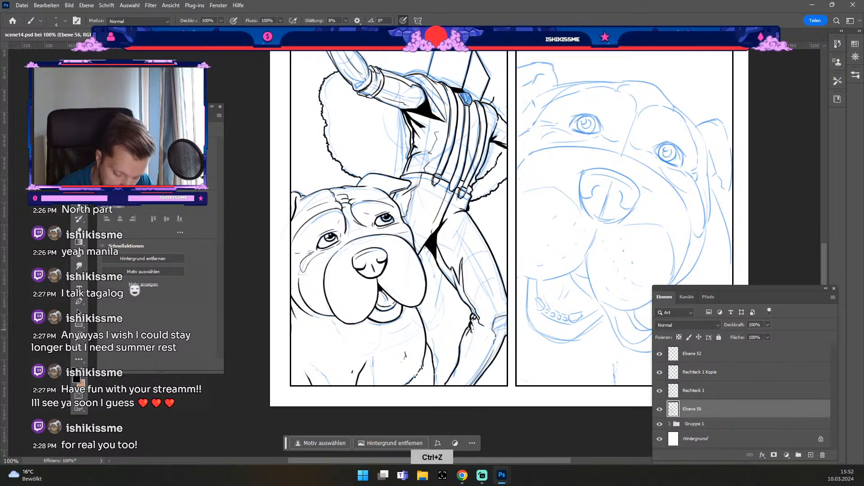
Ink thin shading along the rear contour of the figure's lower leg below the knee, undoing strokes that miss.
drag(470, 331, 461, 357)
key(ctrl+z)
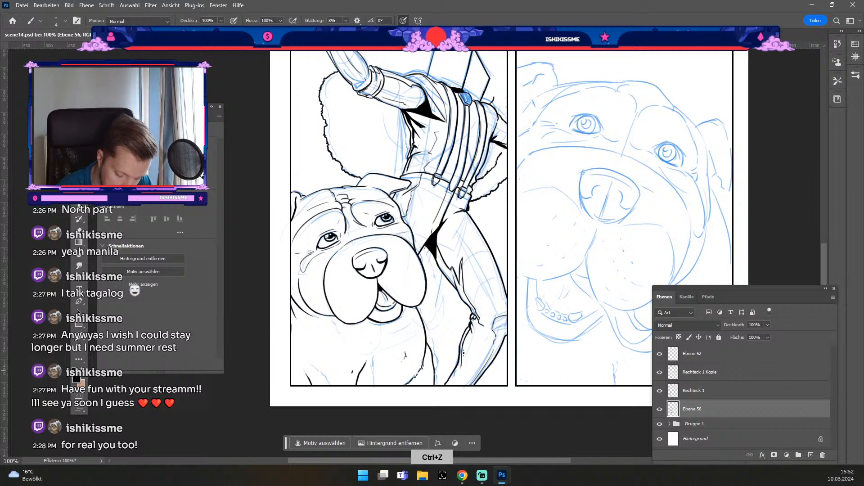
key(e)
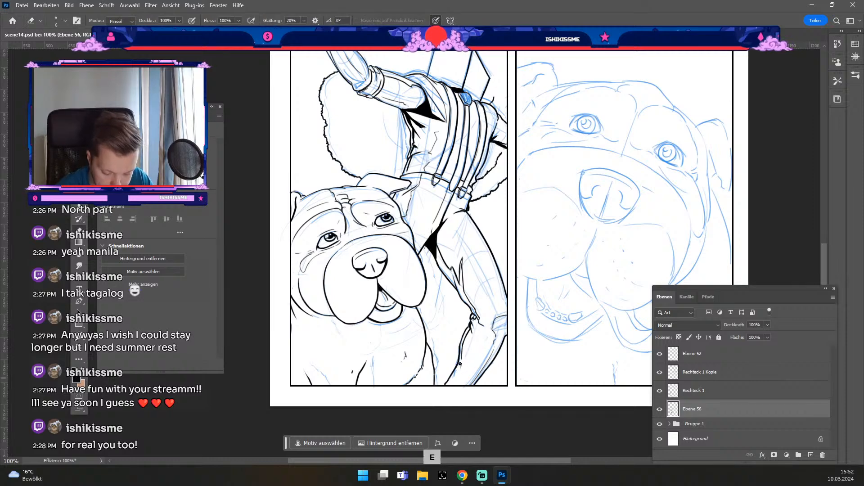
key(b)
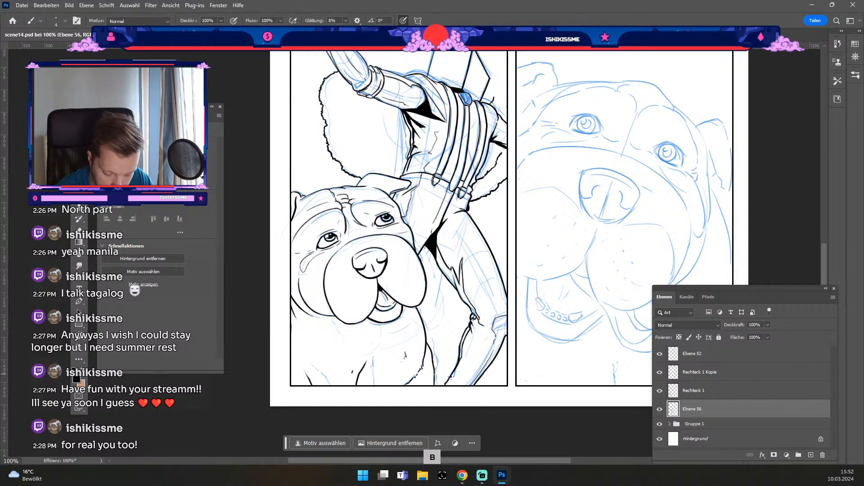
key(ctrl+z)
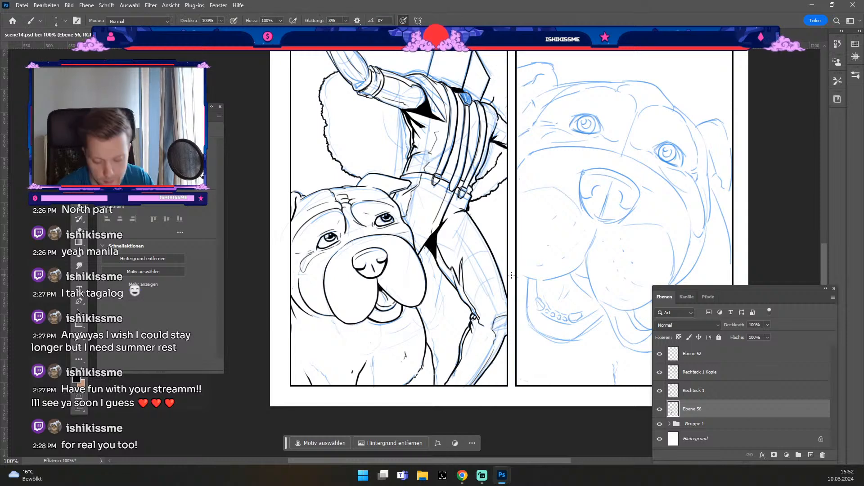
key(ctrl+z)
key(ctrl+z)
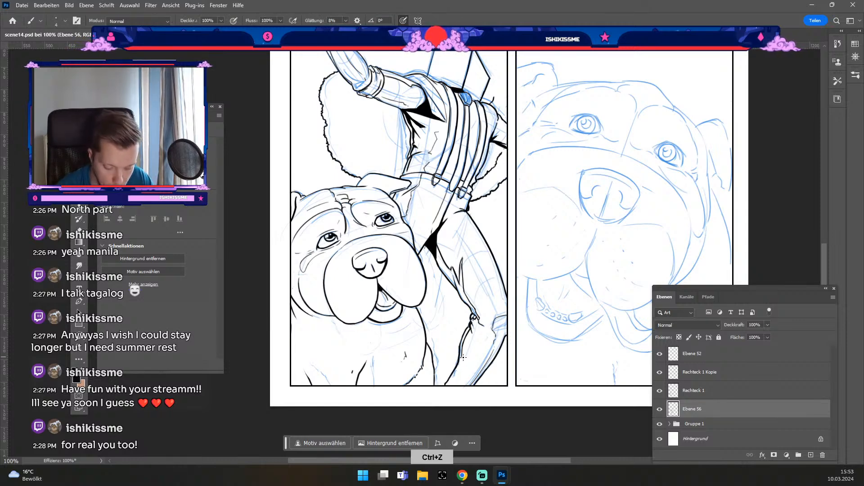
drag(462, 358, 450, 378)
key(ctrl+z)
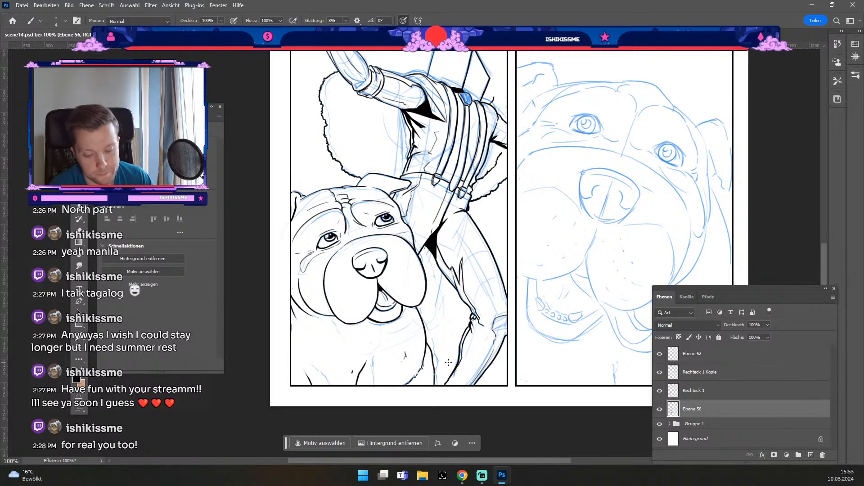
Refine the small black shadow details around the strap ends at the waist, varying the brush size and undoing strokes that miss.
key(space)
drag(491, 231, 487, 253)
key(b)
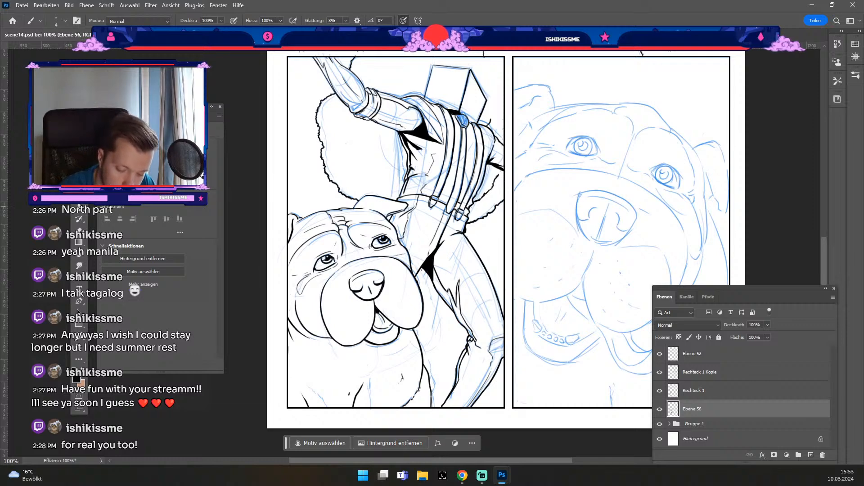
key(numbersign)
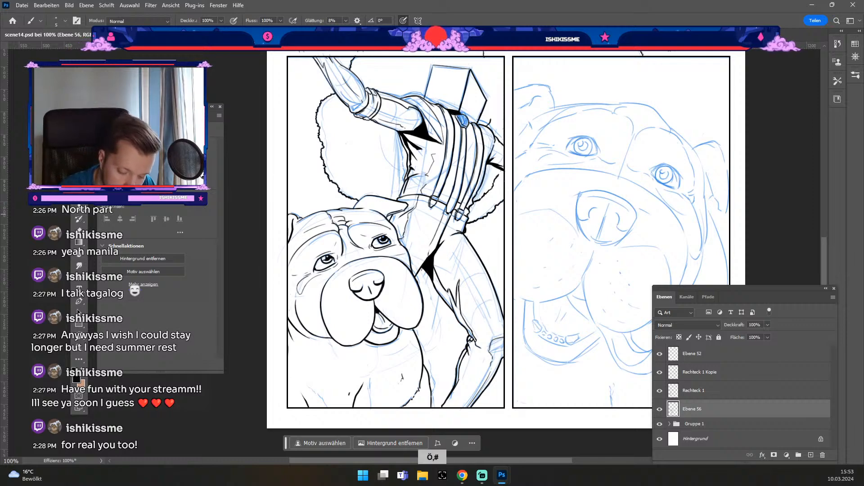
key(odiaeresis)
key(odiaeresis)
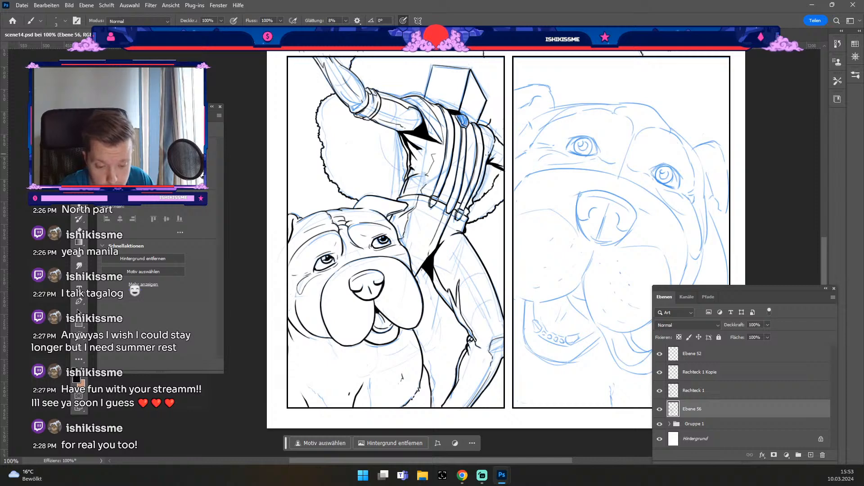
key(numbersign)
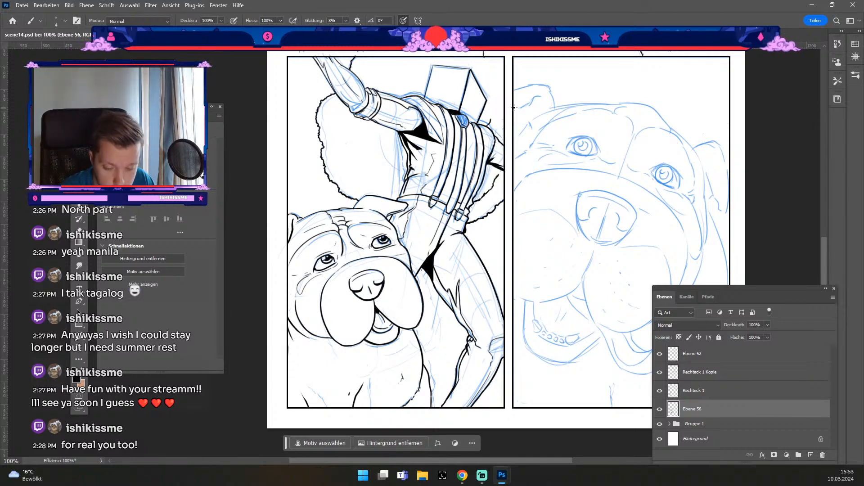
key(ctrl+z)
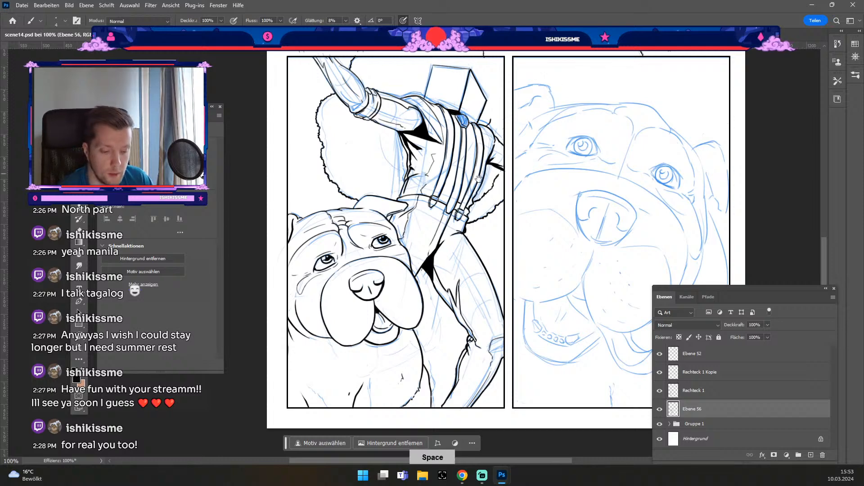
drag(478, 180, 477, 233)
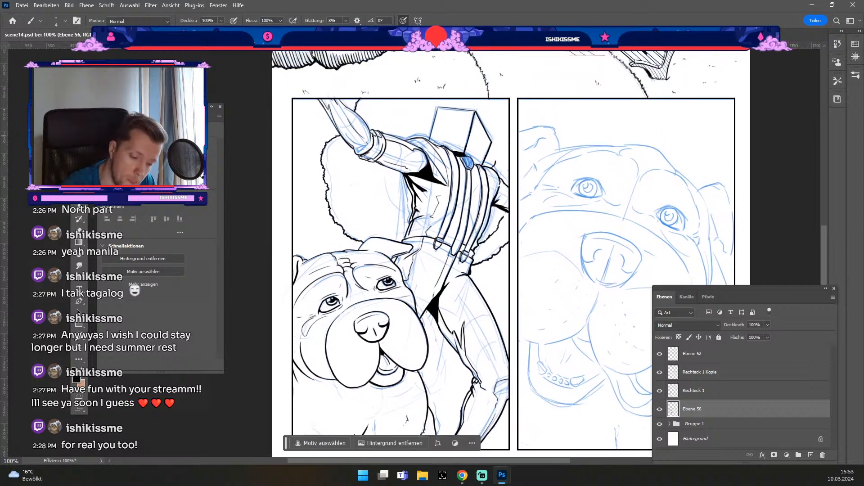
Touch up the thin line details along the torso straps and waist, adjusting the brush size and undoing strokes that miss.
key(ctrl+z)
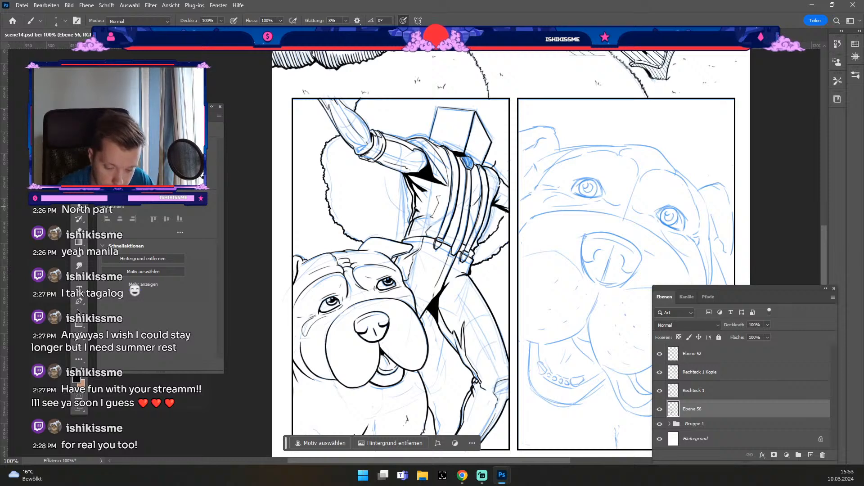
key(ctrl+z)
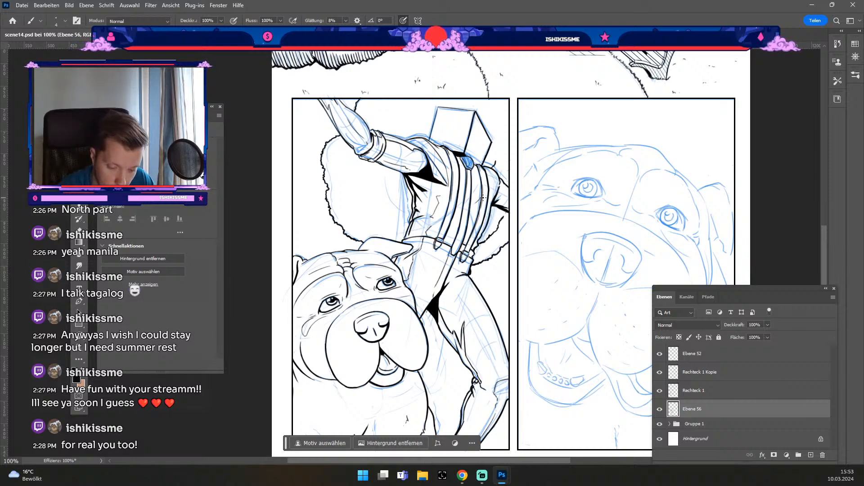
key(odiaeresis)
key(numbersign)
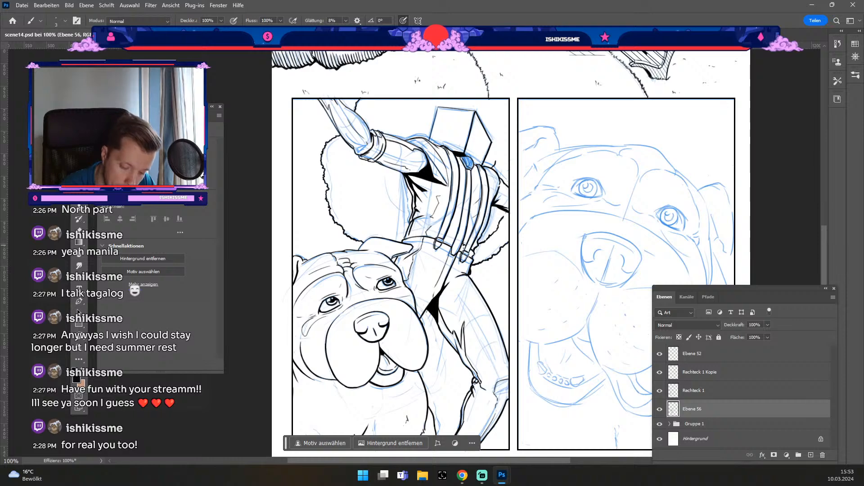
key(numbersign)
key(numbersign)
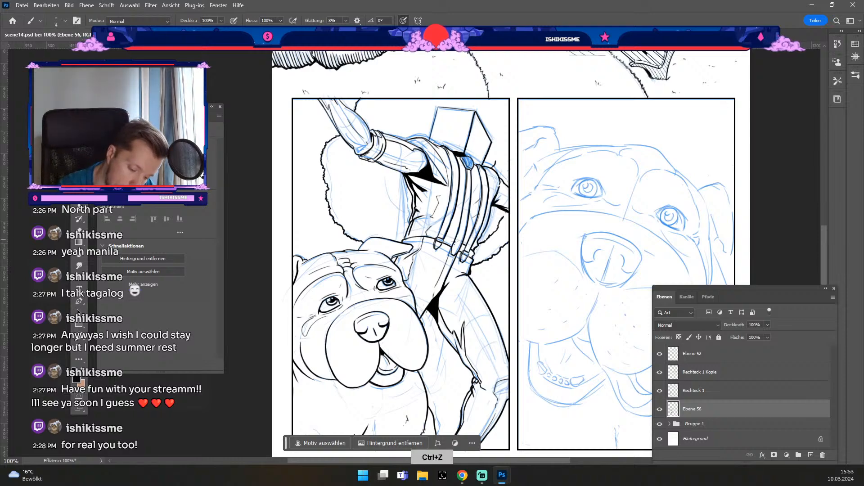
Rotate the canvas to -60° and refine the fine ink lines around the figure's waist and torso, undoing strokes that miss.
key(r)
drag(389, 332, 477, 320)
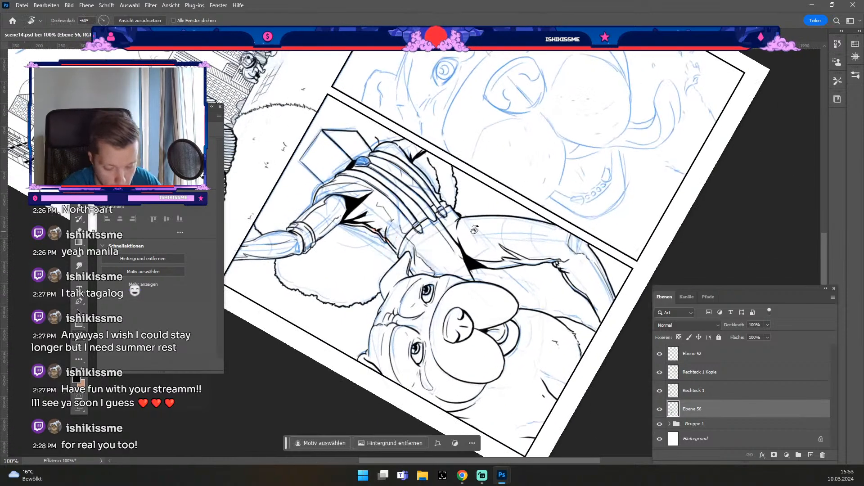
key(b)
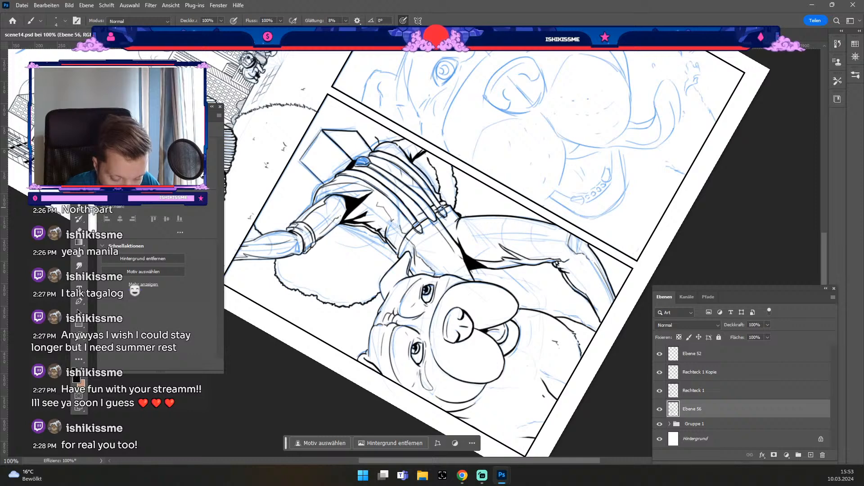
key(ctrl+z)
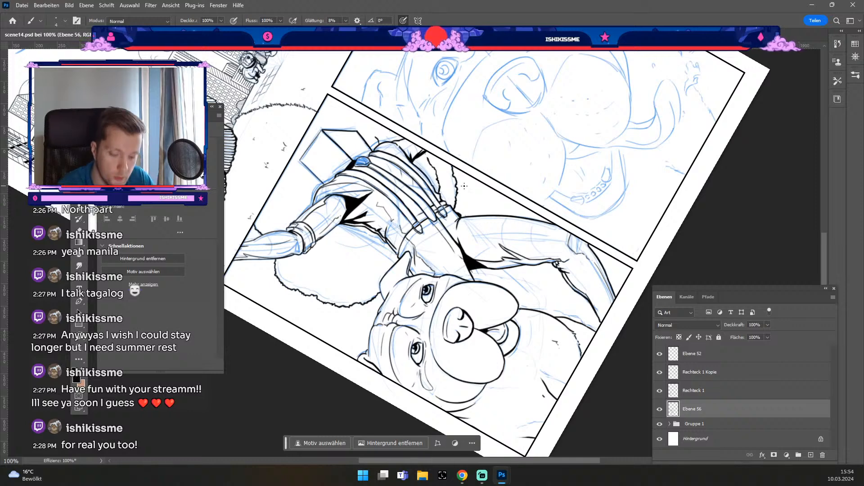
key(e)
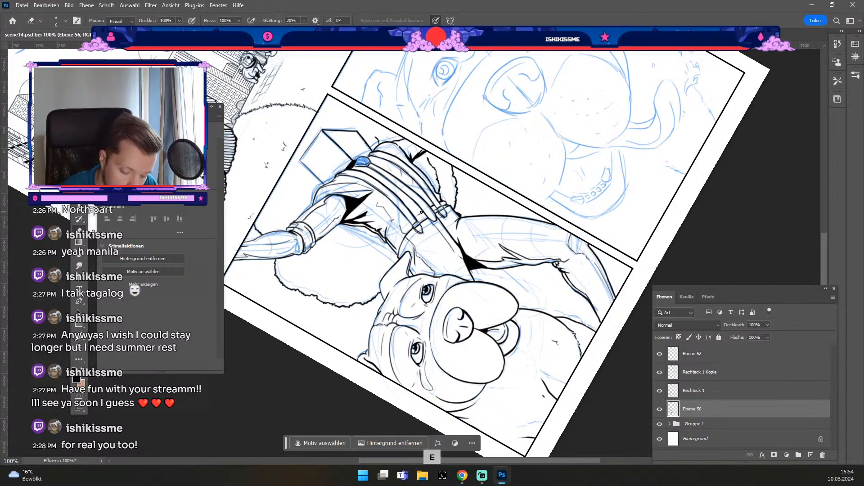
key(b)
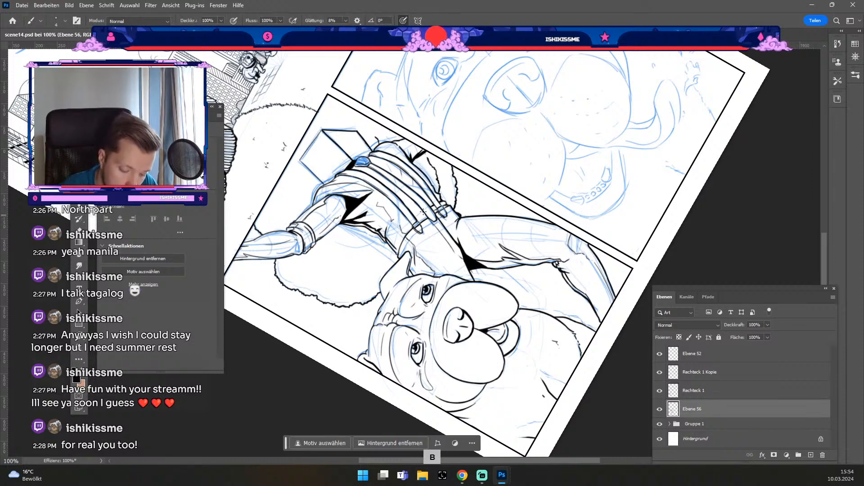
key(ctrl+z)
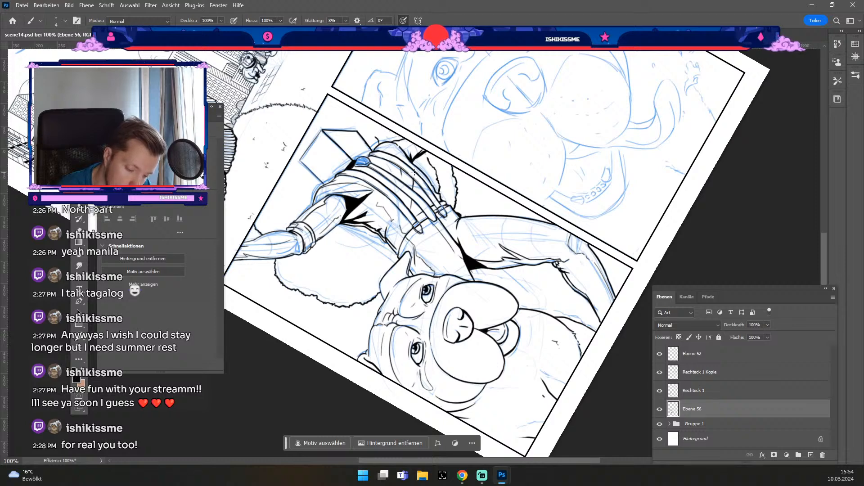
key(Escape)
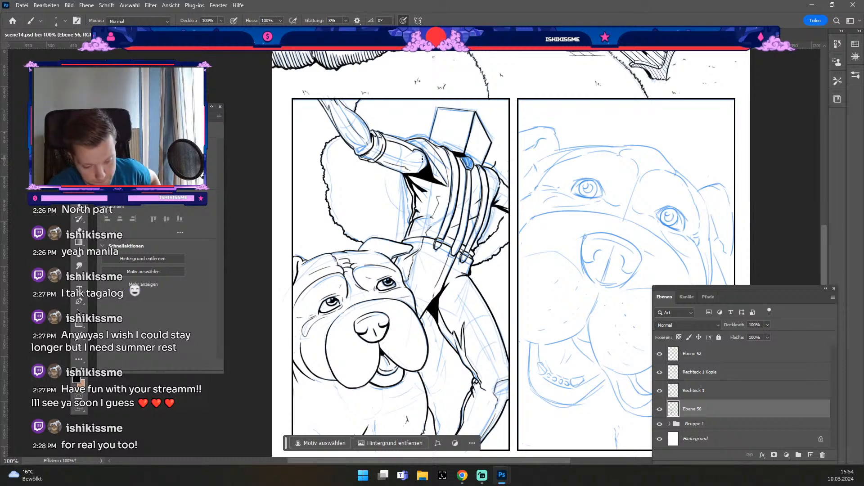
Ink small shading marks on the dog's nose and muzzle with a fine brush, undoing strokes that miss.
key(ctrl+minus)
key(ctrl+plus)
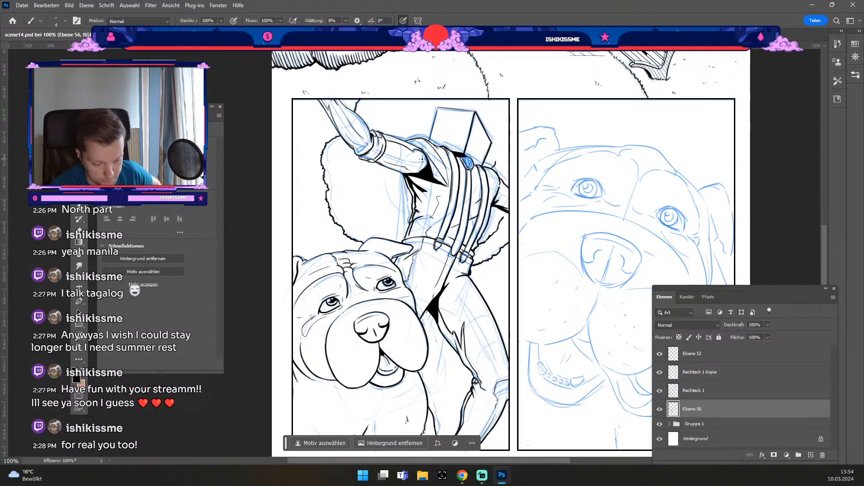
key(space)
drag(463, 258, 459, 170)
key(b)
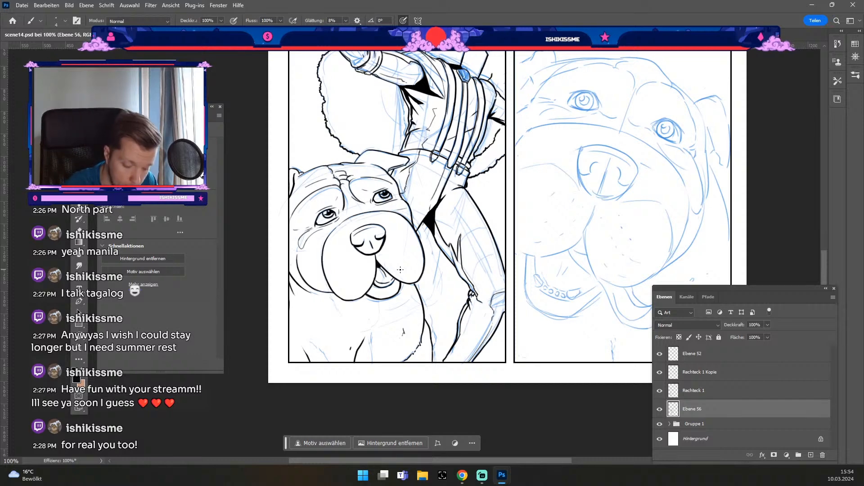
key(ctrl+z)
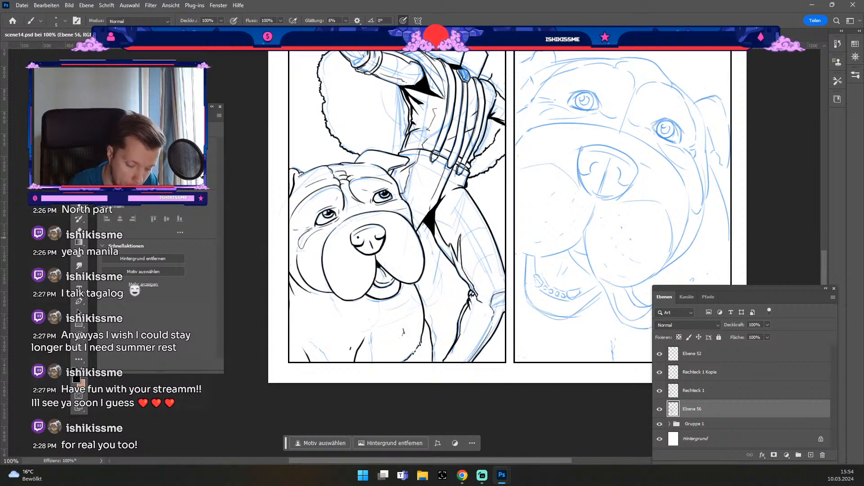
key(bracketleft)
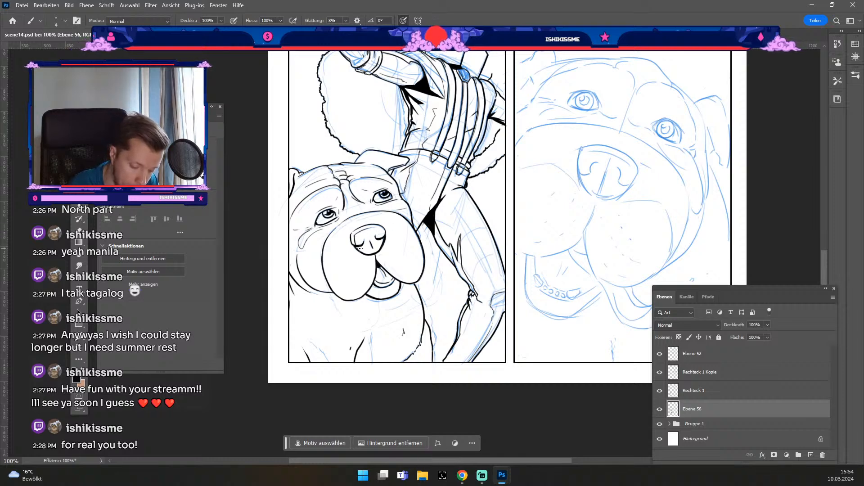
key(ctrl+z)
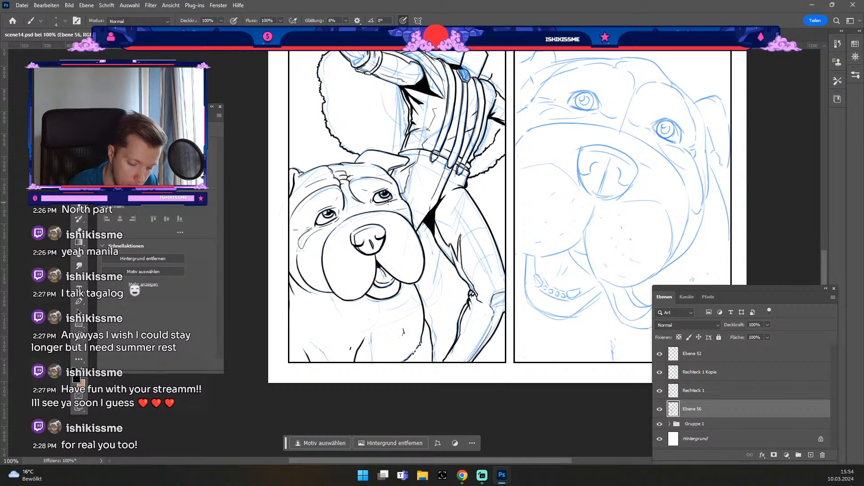
key(ctrl+z)
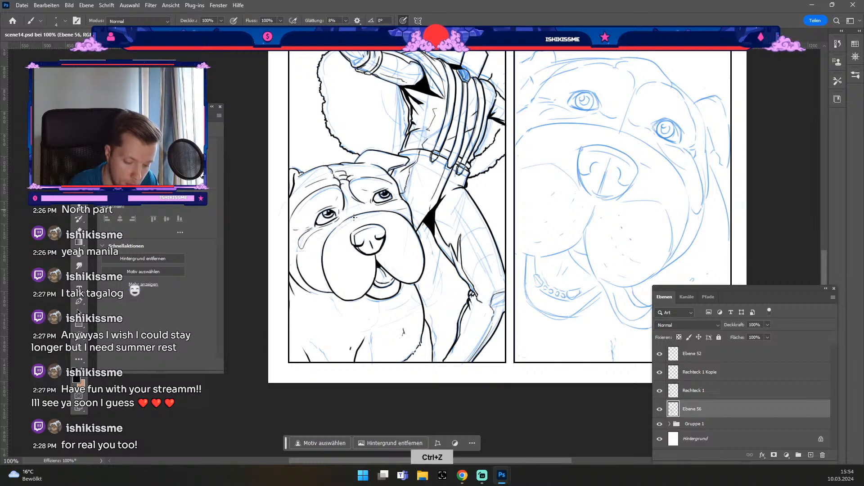
key(ctrl+z)
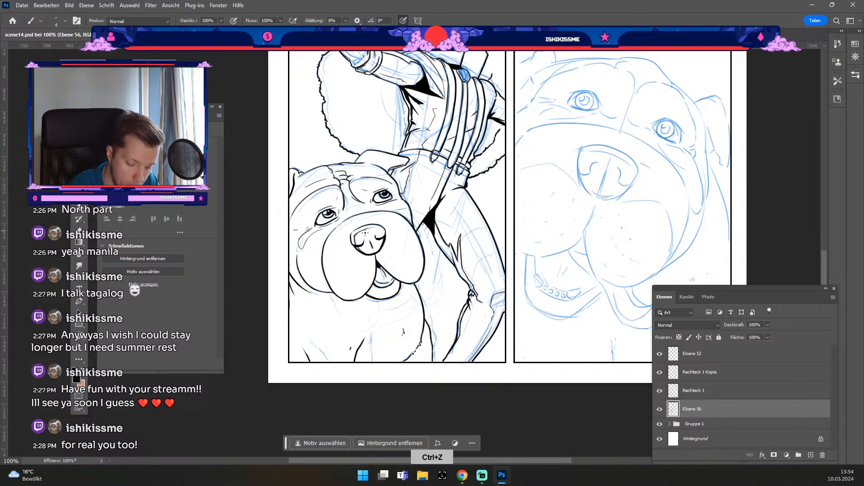
drag(354, 236, 371, 228)
key(ctrl+z)
key(ctrl+z)
key(e)
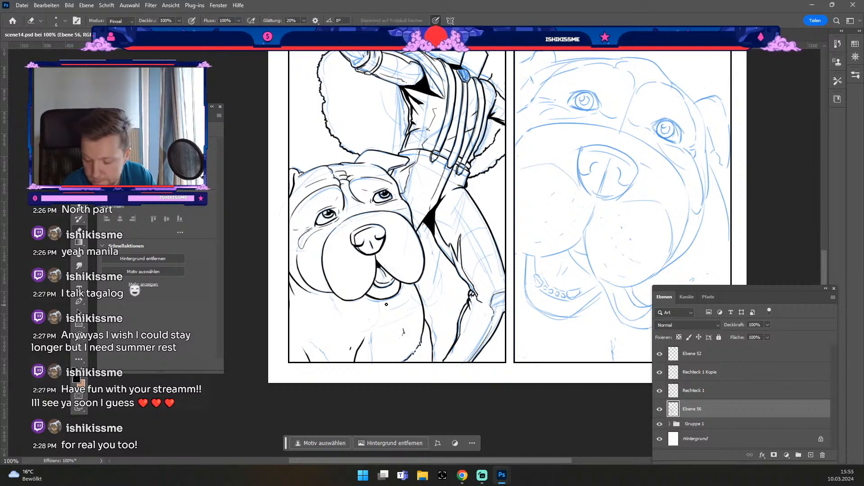
key(b)
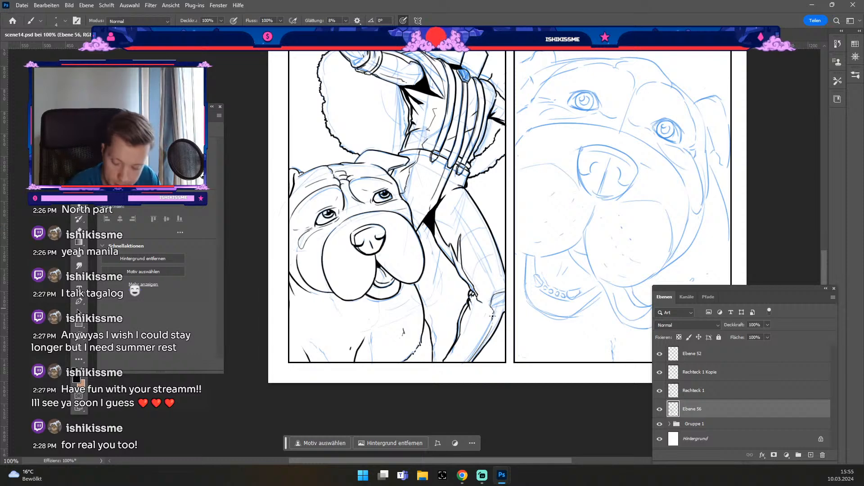
Select the Rechteck 1 layer and ink a thin fold line beside the dog's eye near the muzzle, adjusting the brush size.
click(660, 391)
click(660, 391)
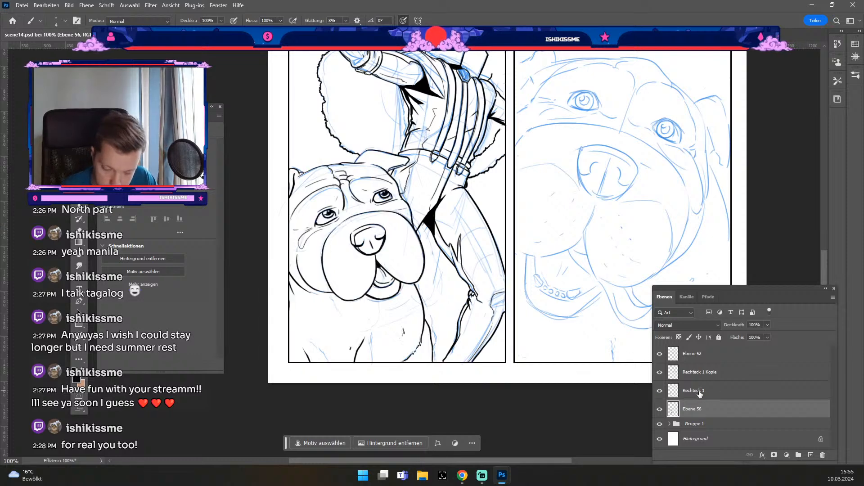
click(689, 391)
key(e)
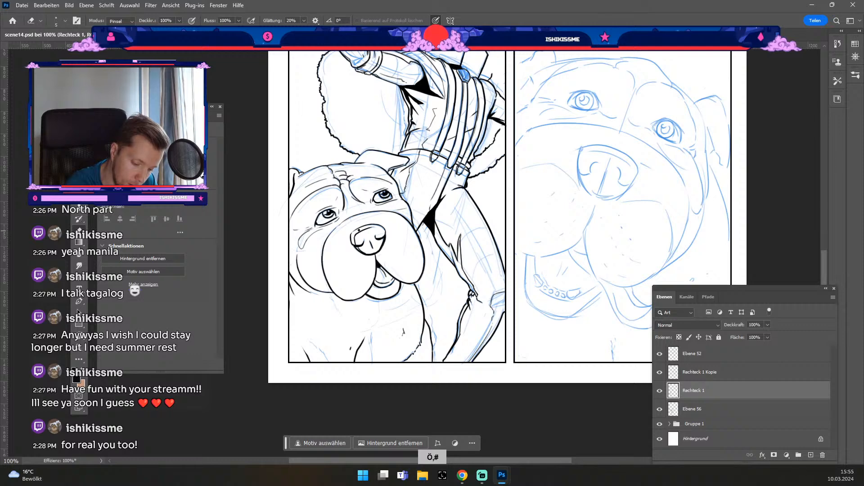
key(b)
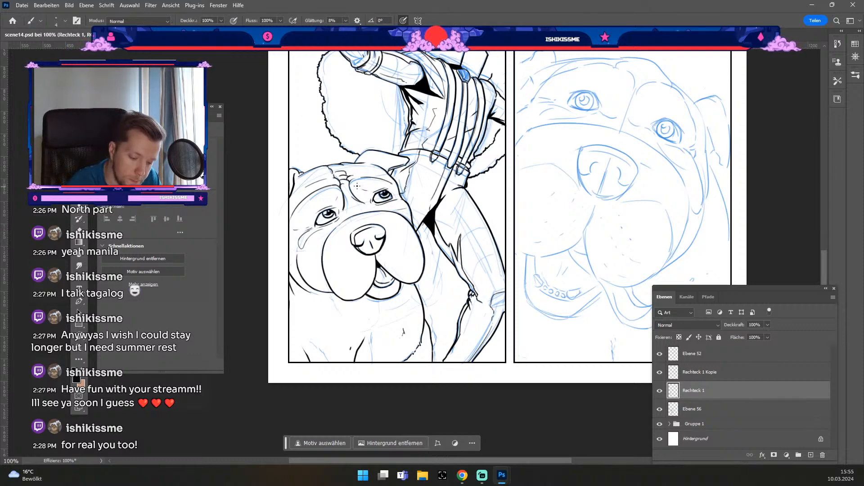
drag(354, 189, 365, 203)
key(ctrl+z)
key(ö)
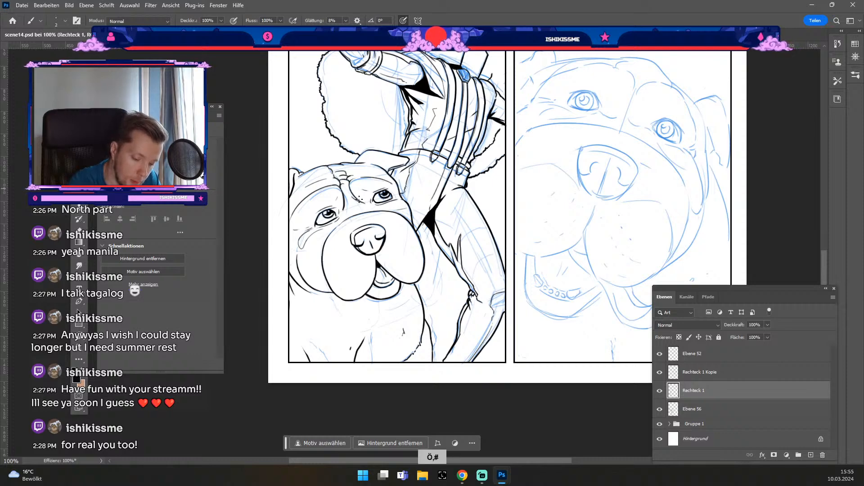
key(ctrl+z)
drag(354, 189, 362, 205)
key(numbersign)
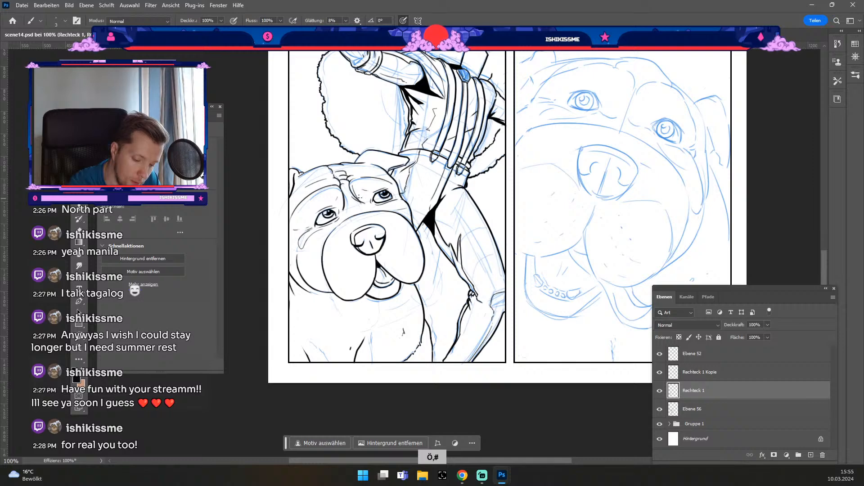
key(ctrl+z)
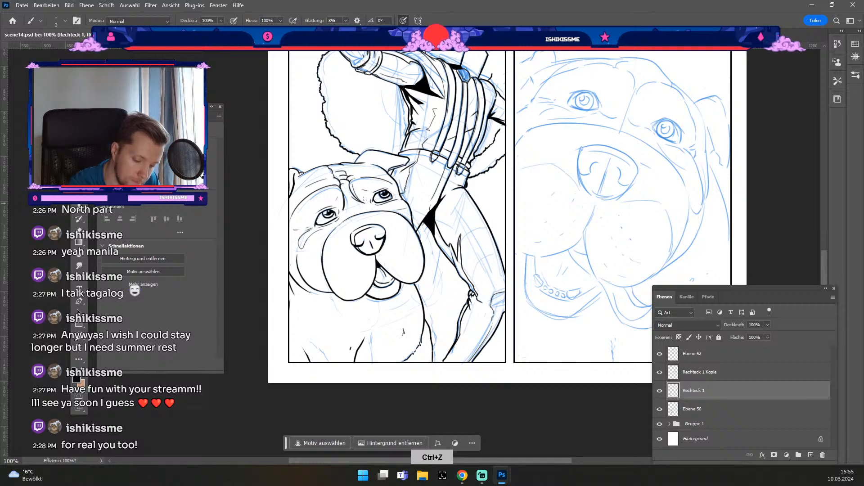
Ink thin wrinkle lines above the dog's eye and between the brows, undoing strokes that miss.
drag(353, 185, 386, 180)
key(ctrl+z)
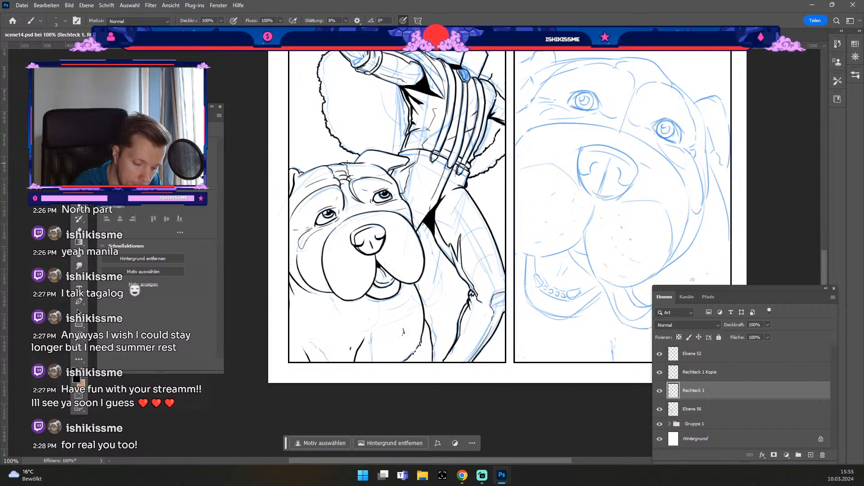
key(ctrl+z)
drag(352, 167, 379, 169)
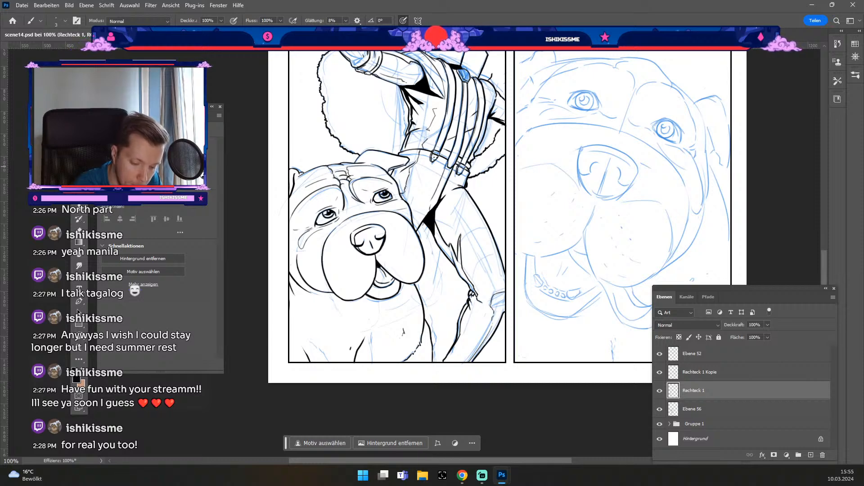
key(ctrl+z)
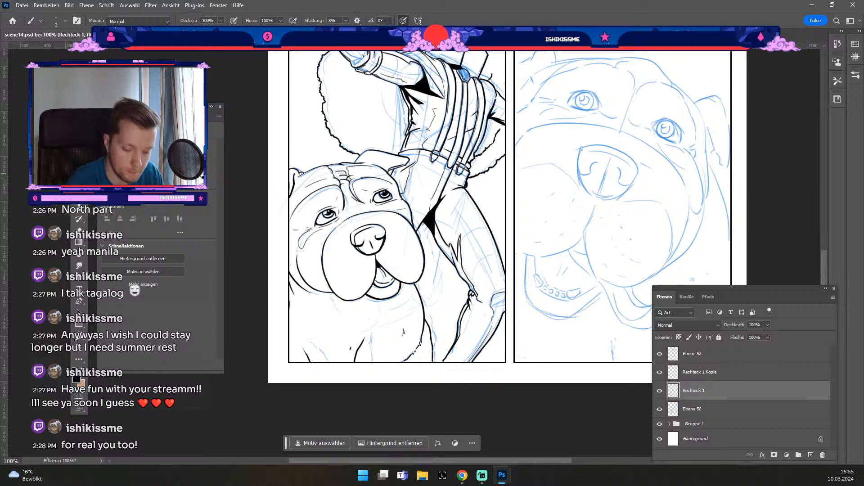
Add thin crease lines across the dog's forehead toward the ear, undoing strokes that miss.
key(ctrl+z)
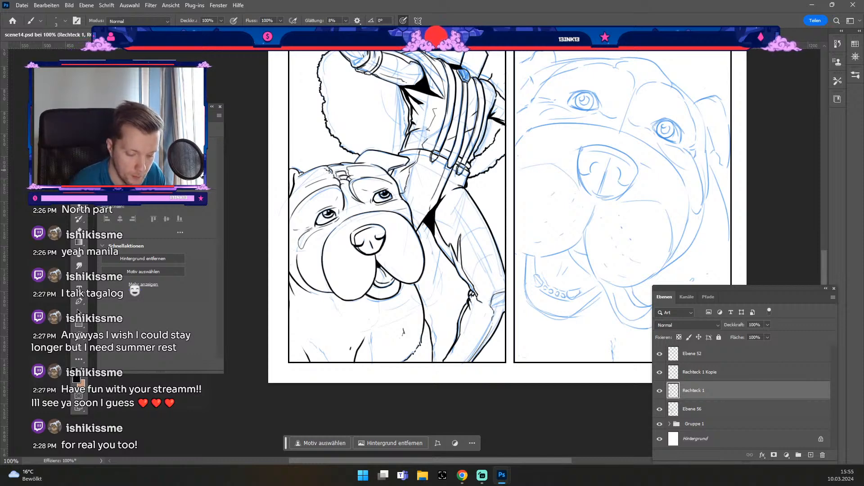
key(ctrl+z)
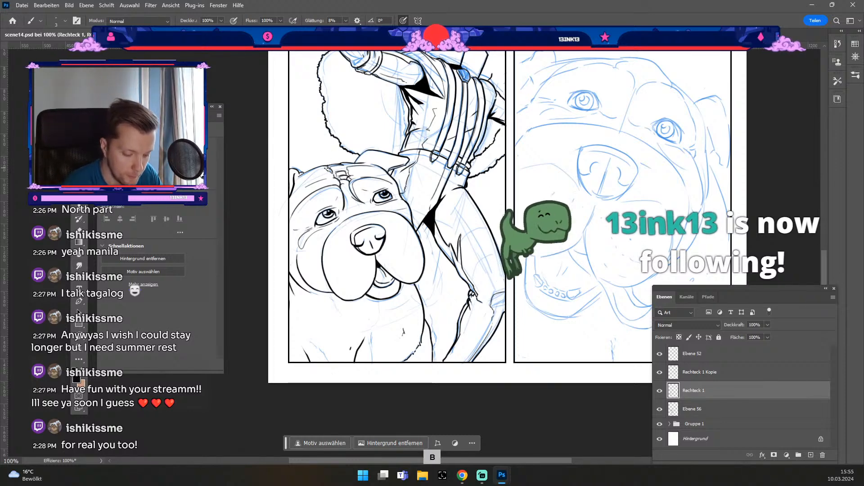
key(b)
key(ctrl+z)
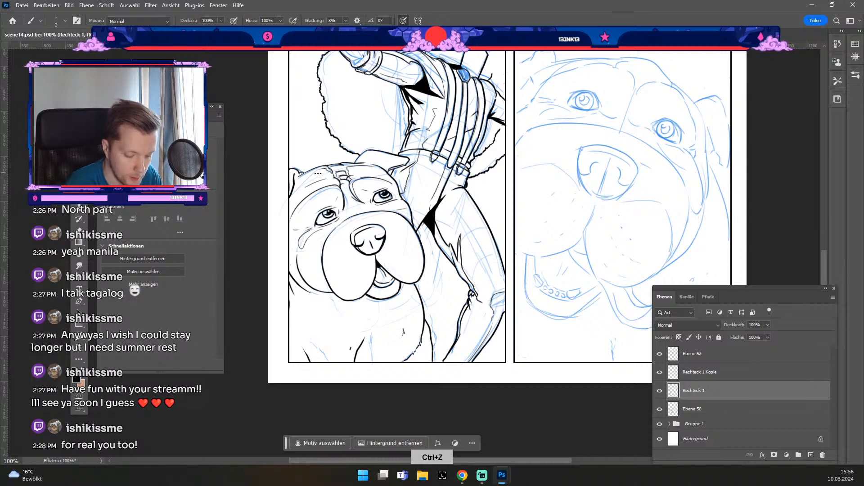
key(ctrl+z)
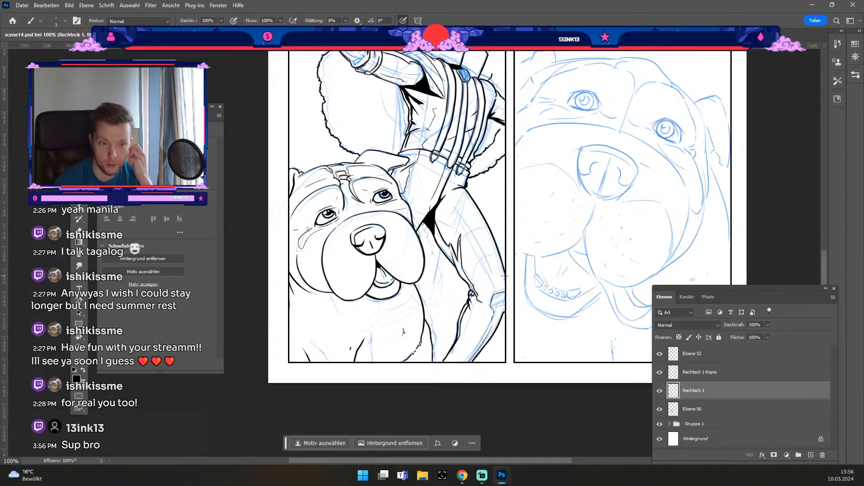
Ink thin crease lines on the dog's outer cheek below its eye, erasing excess ink and undoing strokes that miss.
key(b)
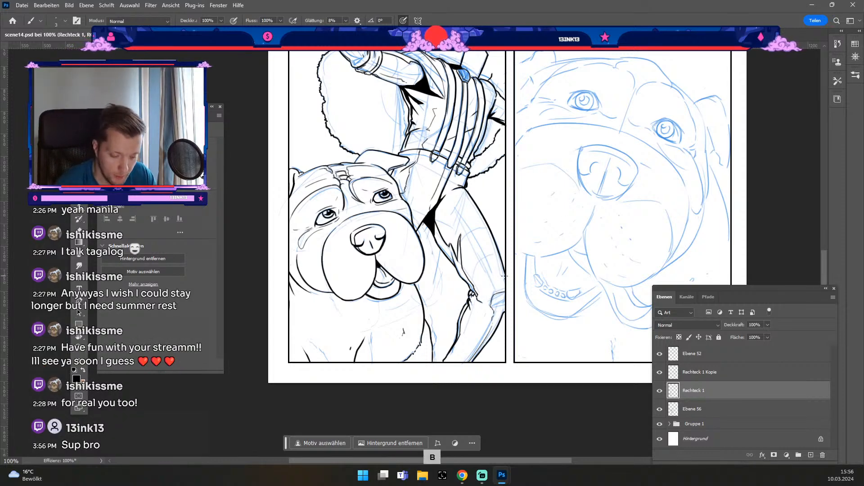
key(e)
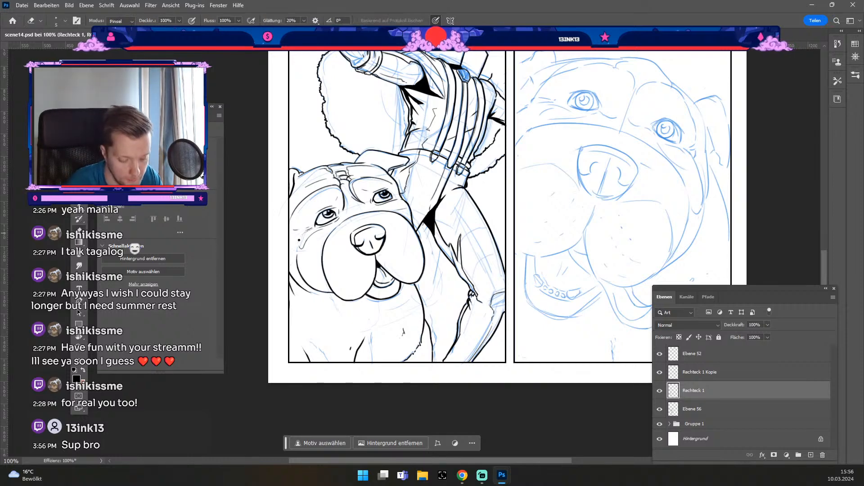
key(b)
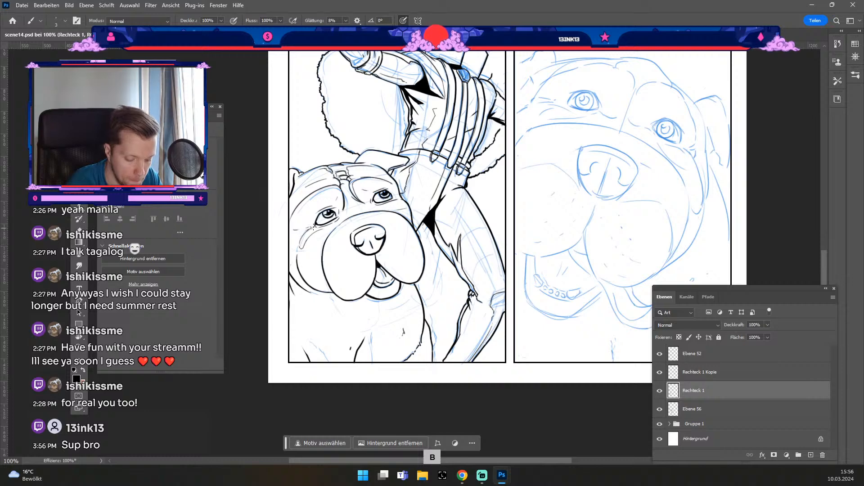
key(ctrl+z)
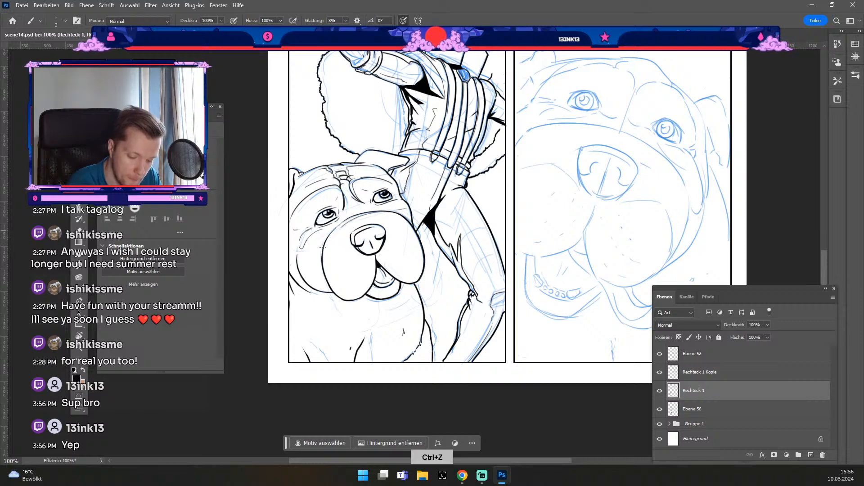
key(ctrl+z)
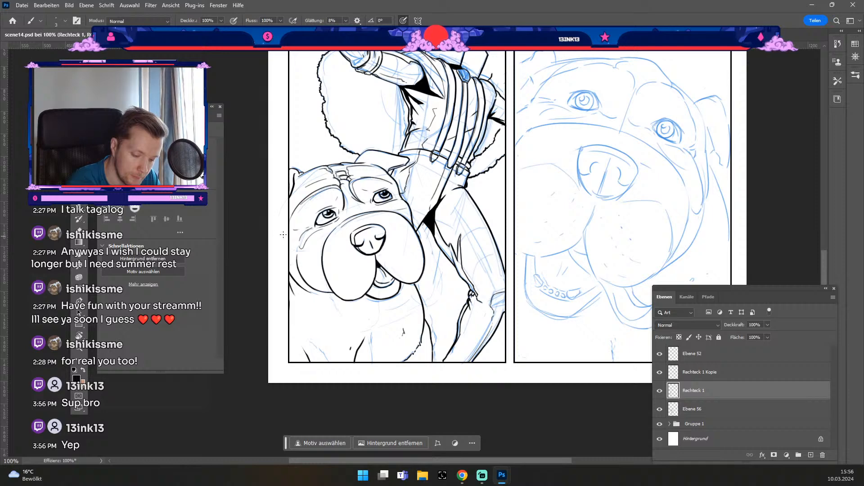
key(ctrl+z)
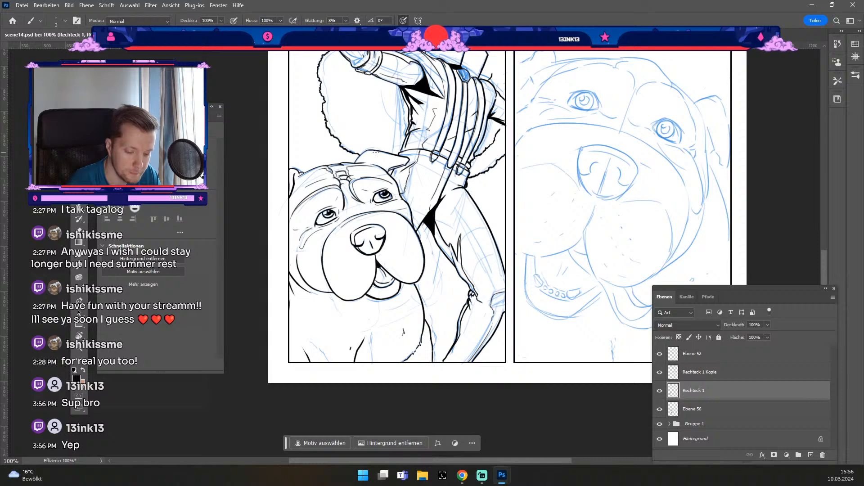
Ink fine wrinkle lines around the dog's eye nearest the strapped figure, undoing strokes that miss.
key(ctrl+z)
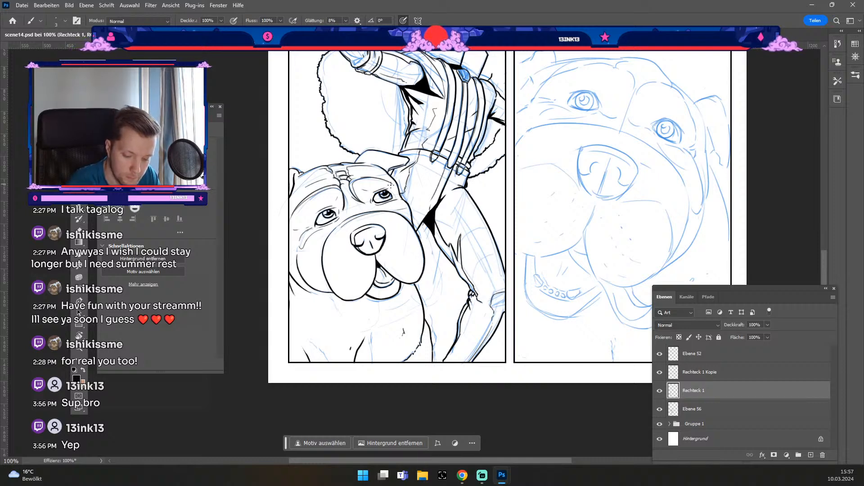
key(ctrl+z)
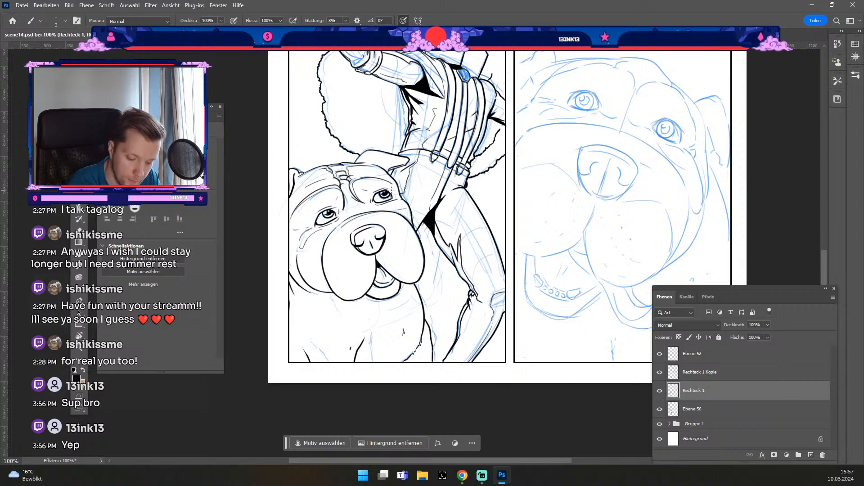
key(ctrl+z)
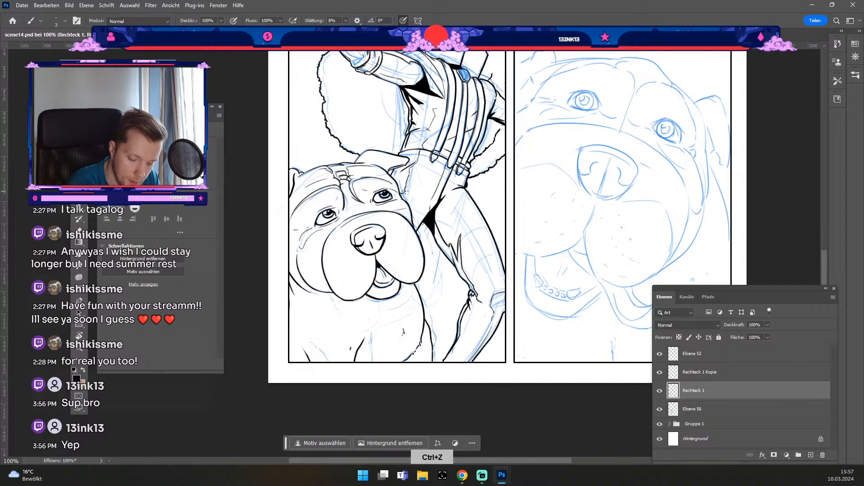
key(ctrl+z)
key(ctrl+z)
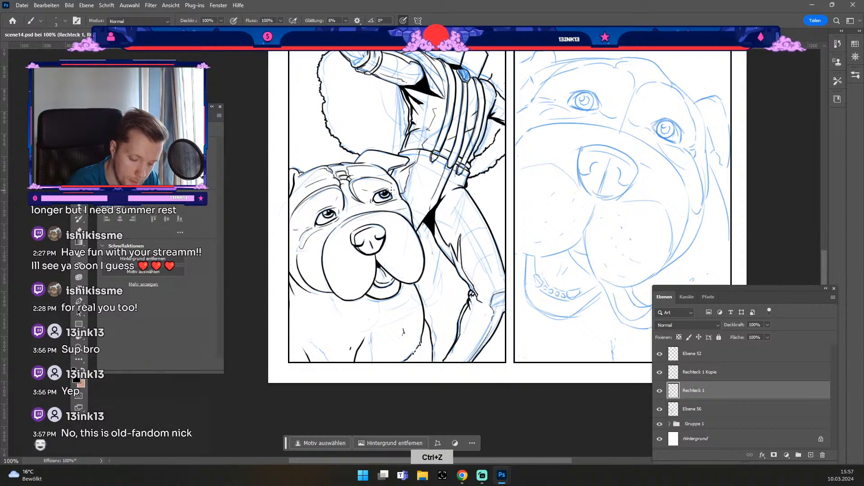
key(ctrl+z)
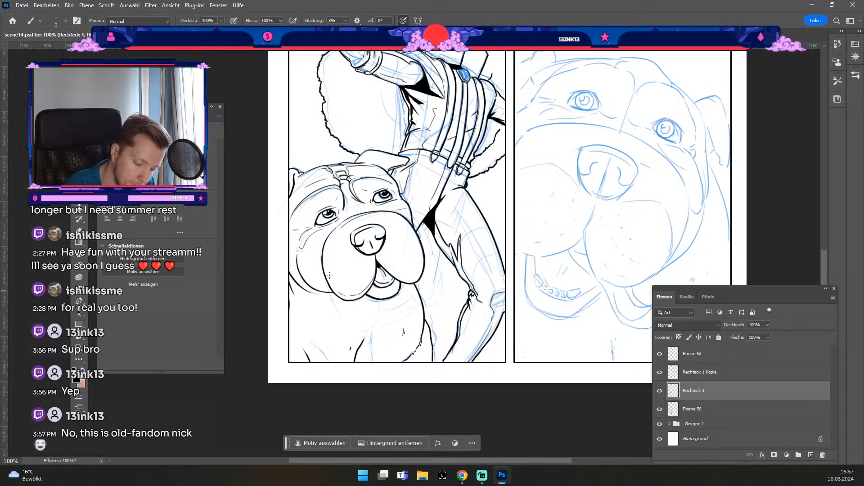
Try short shading strokes on the lower outer side of the dog's muzzle, undoing each attempt.
key(ctrl+z)
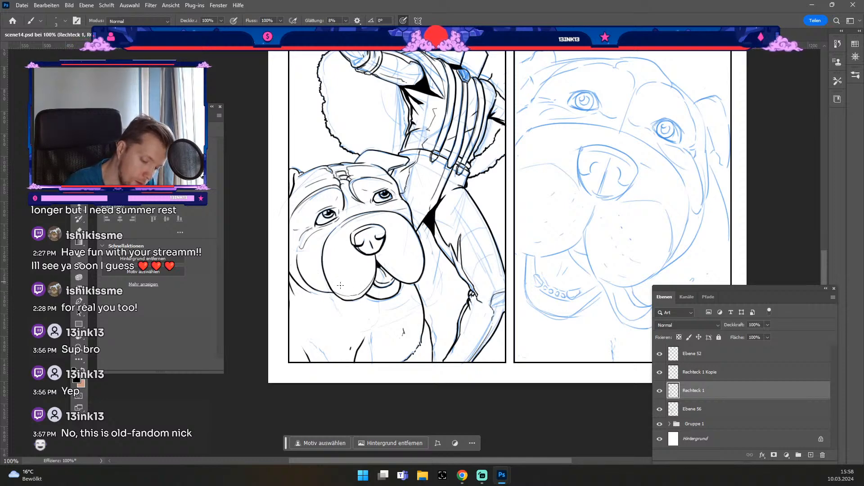
key(ctrl+z)
mouse_move(332, 254)
mouse_down()
mouse_move(333, 284)
mouse_move(333, 237)
mouse_move(326, 258)
mouse_up()
key(ctrl+z)
key(ctrl+z)
key(ctrl+z)
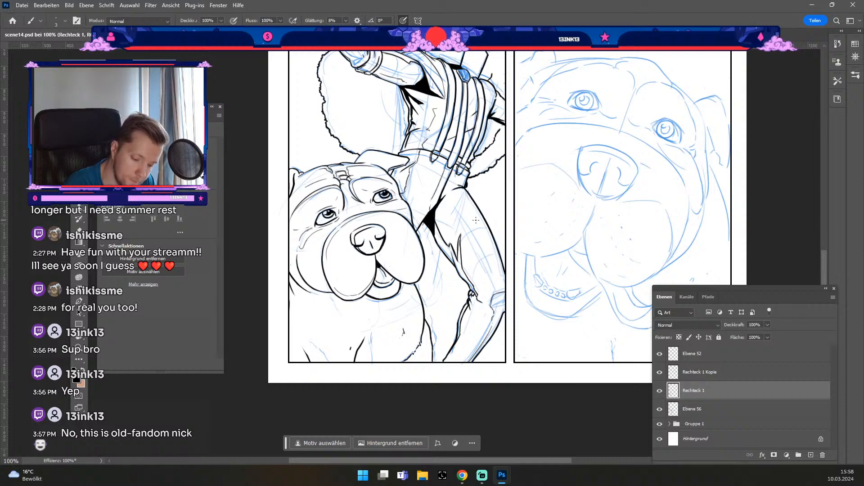
Ink a thin fold line under the dog's eye nearest the figure and clean it up toward the muzzle bridge with the eraser.
key(ctrl+minus)
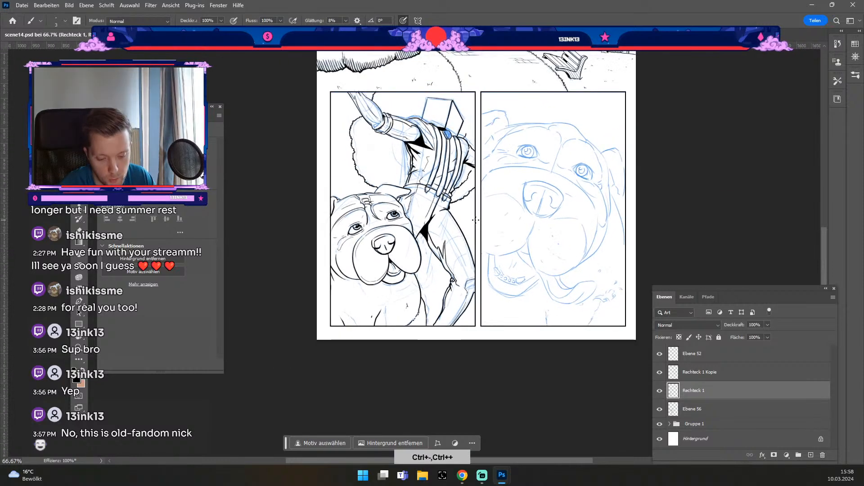
key(ctrl+plus)
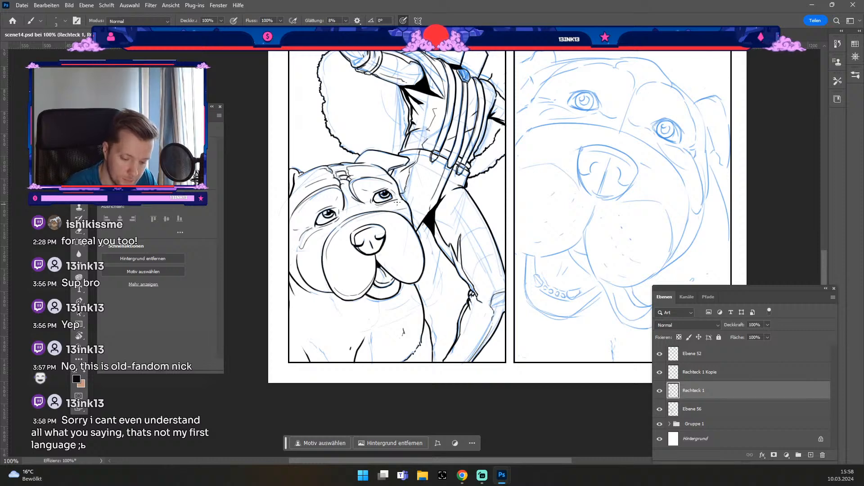
key(ctrl+z)
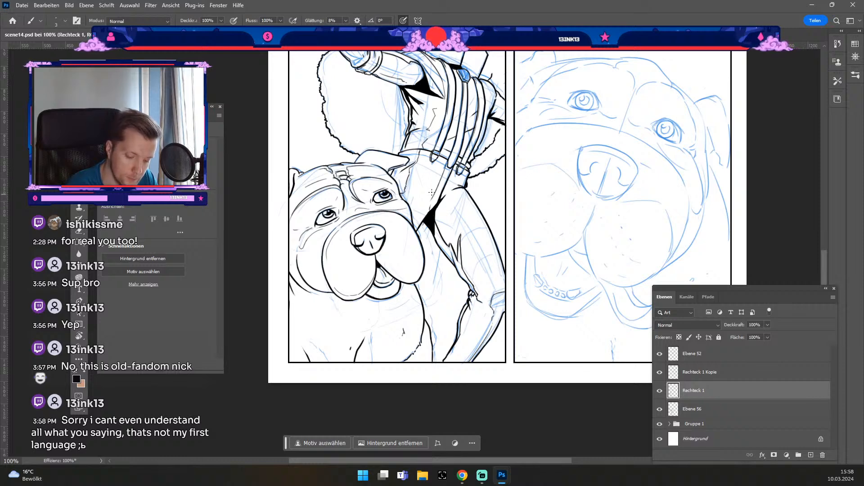
key(e)
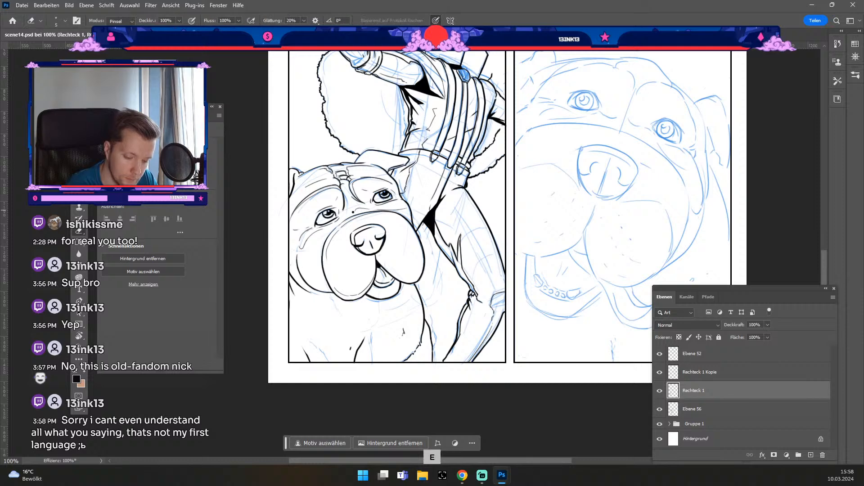
key(b)
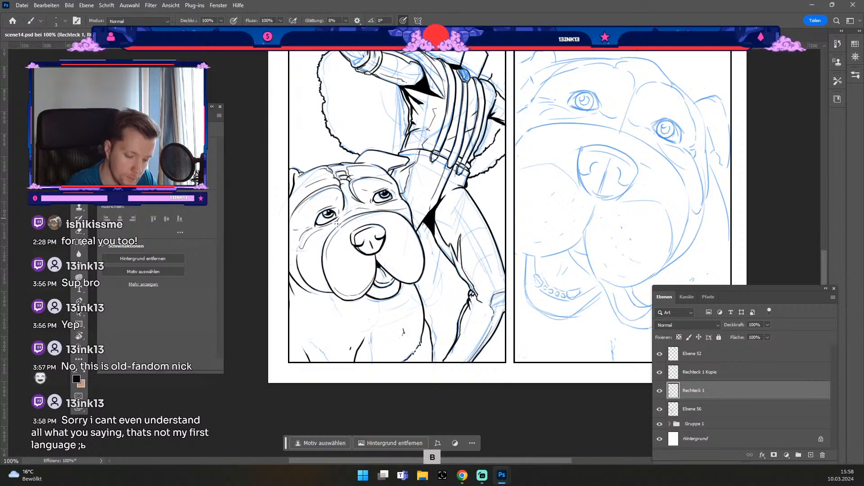
Ink a thin crease from the inner corner of the dog's other eye along the muzzle bridge, undoing strokes that miss.
key(ctrl+z)
drag(338, 224, 349, 213)
key(ctrl+z)
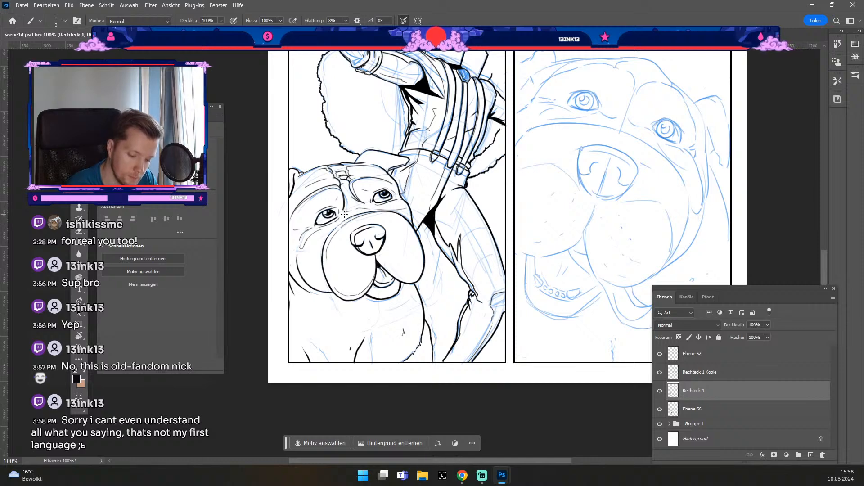
key(ctrl+z)
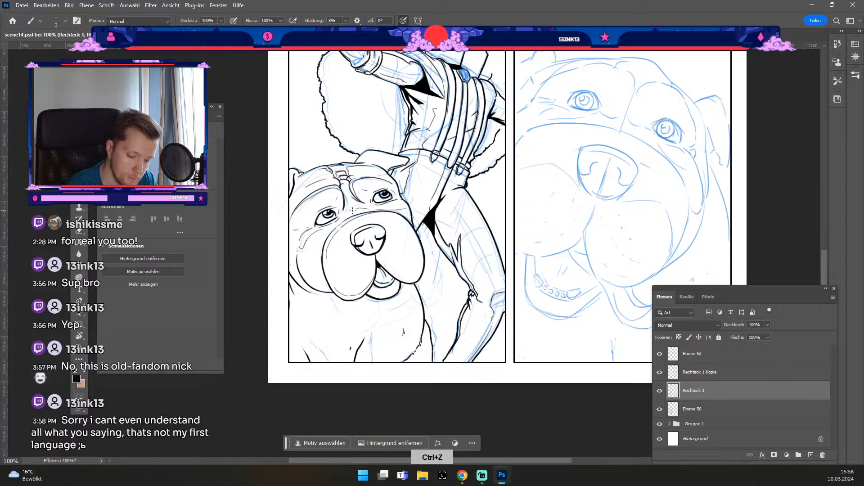
key(ctrl+z)
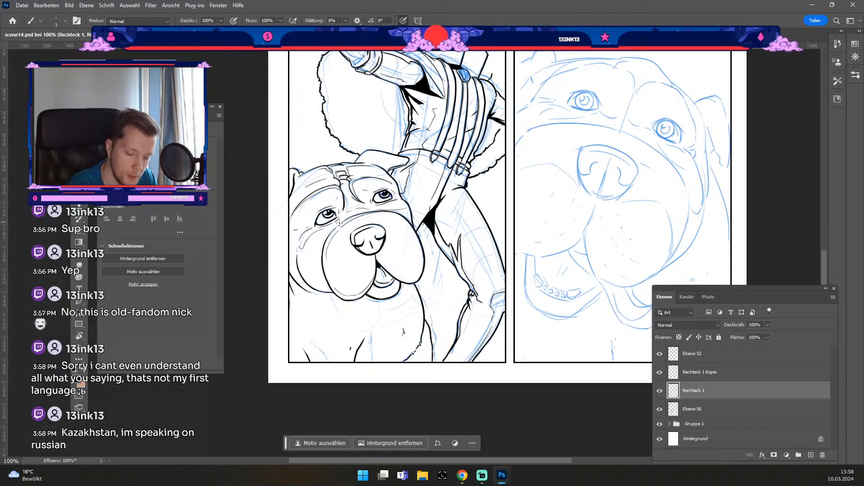
key(ctrl+z)
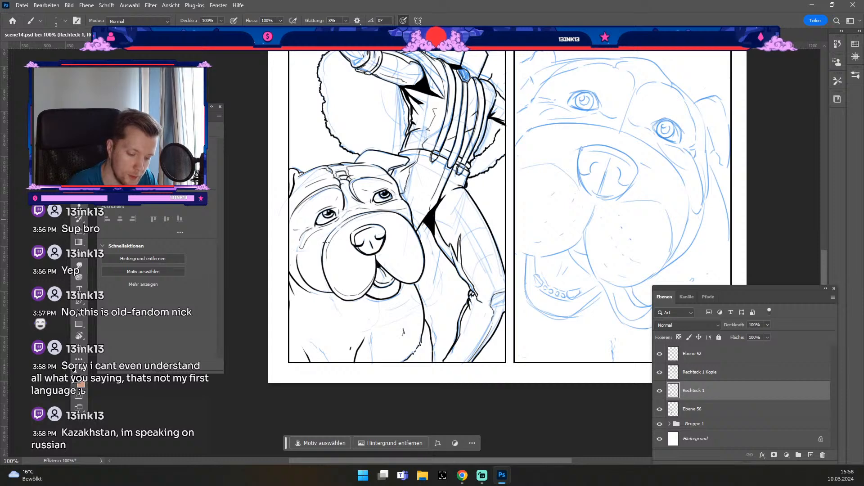
key(ctrl+z)
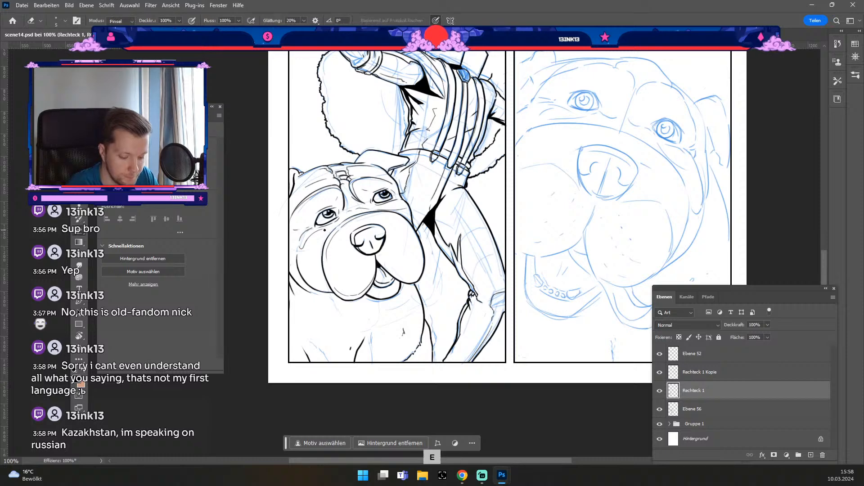
Add small wrinkle marks at the outer corner of the dog's eye on the panel-border side, undoing strokes that miss.
key(b)
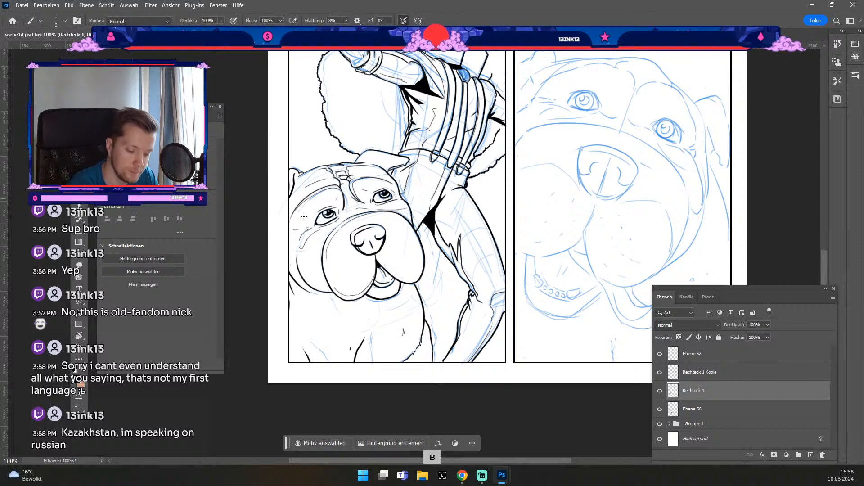
key(ctrl+z)
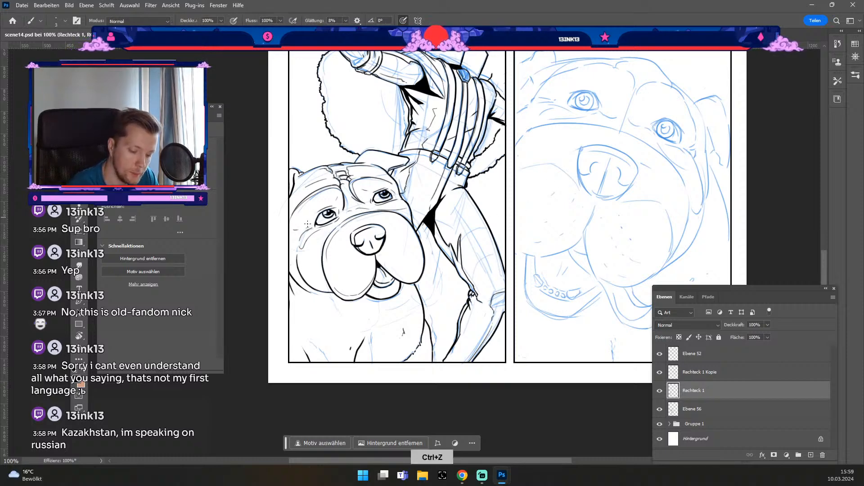
key(ctrl+z)
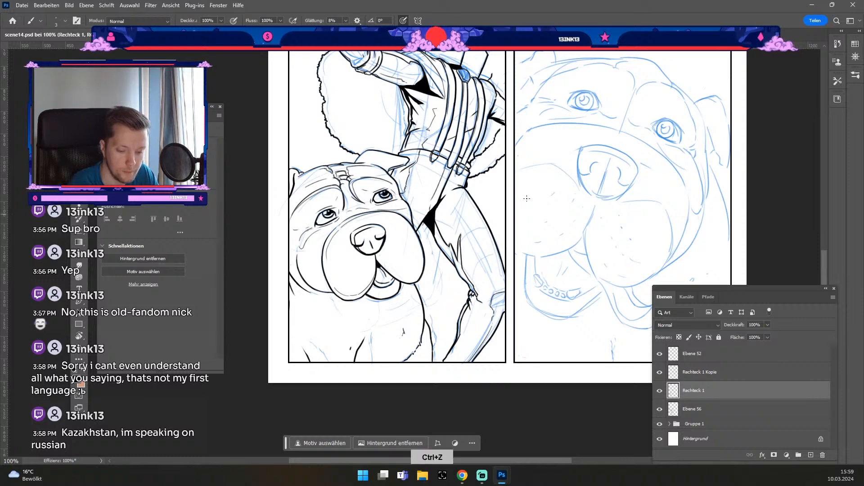
key(ctrl+z)
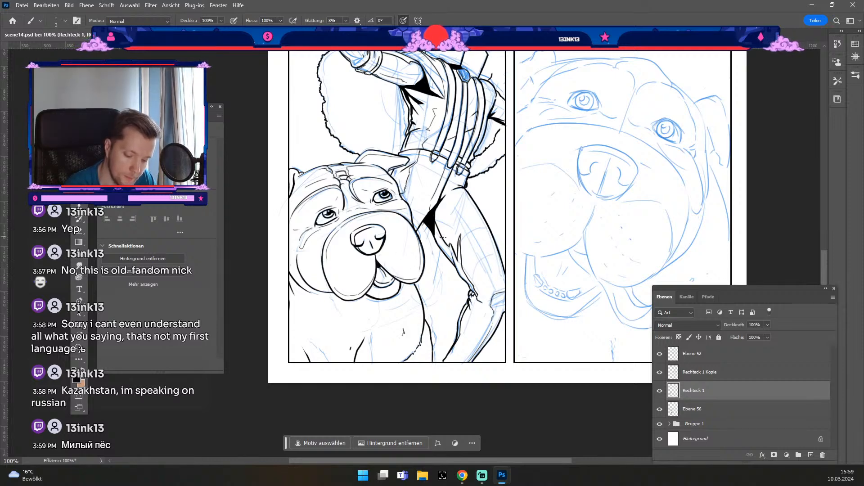
key(ctrl+z)
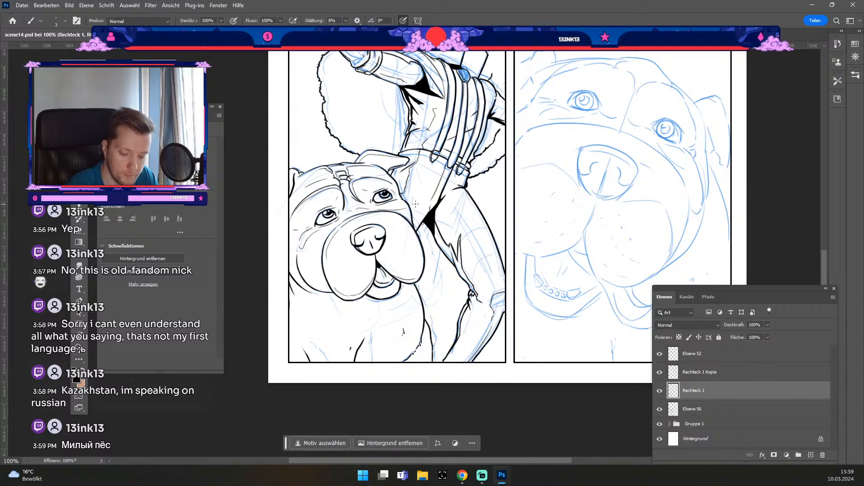
Touch up the thin crease lines around the dog's eyes and muzzle bridge with eraser and brush, undoing a stroke that misses.
key(e)
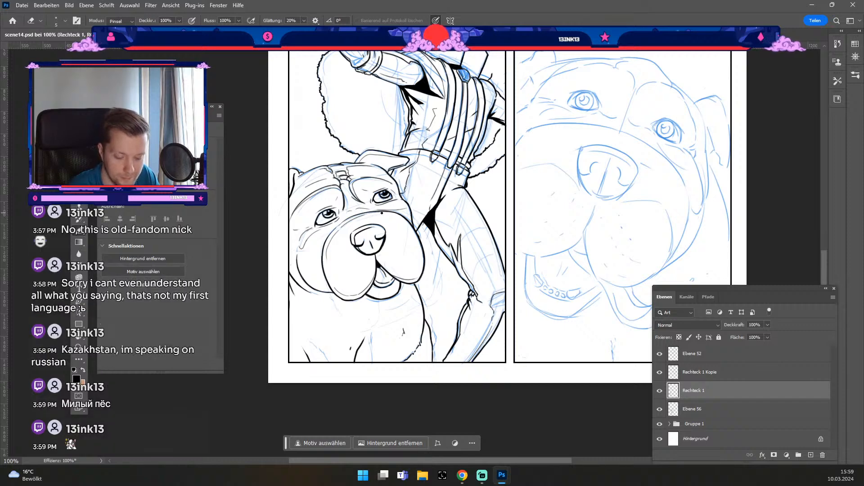
key(b)
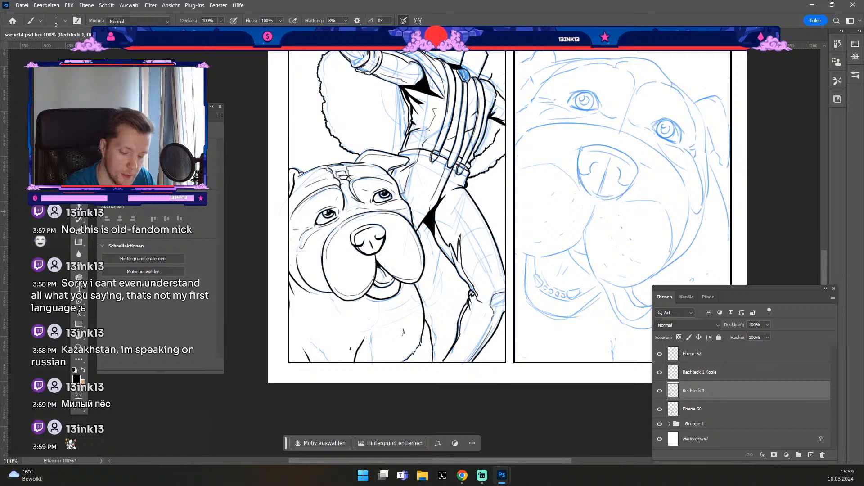
key(e)
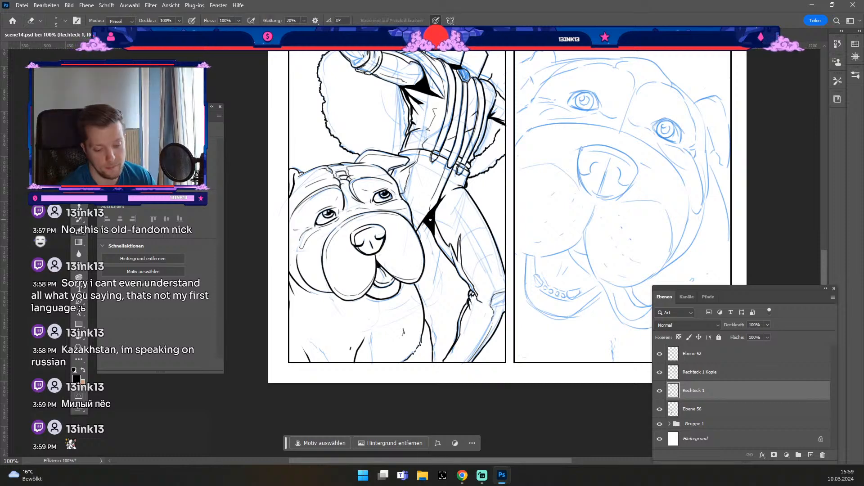
key(e)
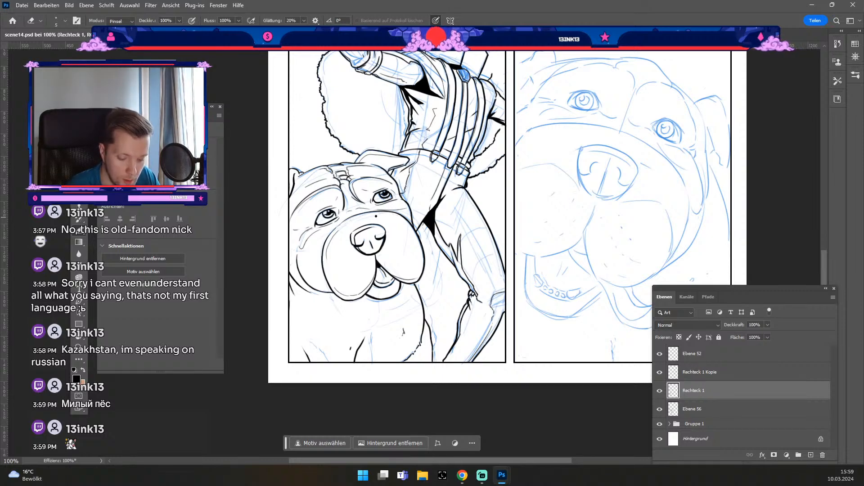
key(b)
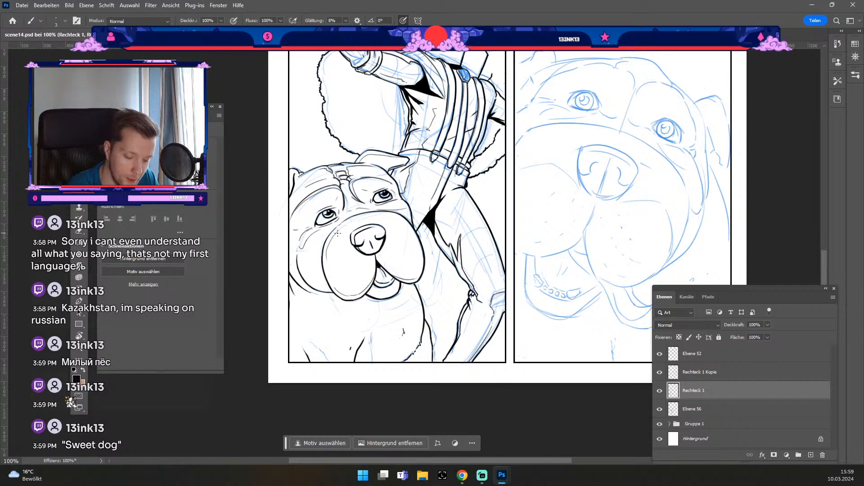
key(ctrl+z)
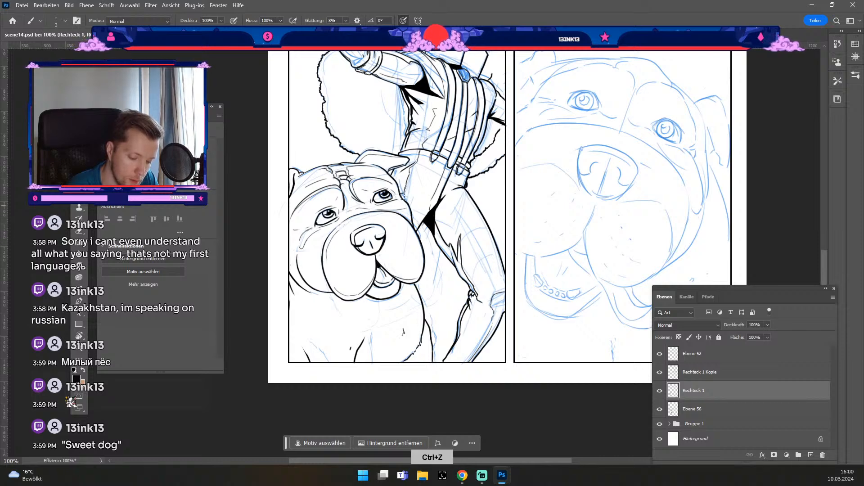
key(odiaeresis)
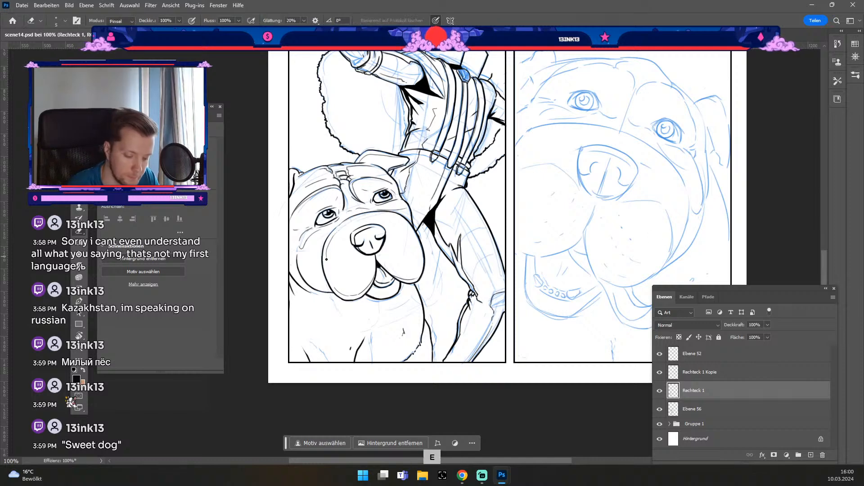
key(numbersign)
key(b)
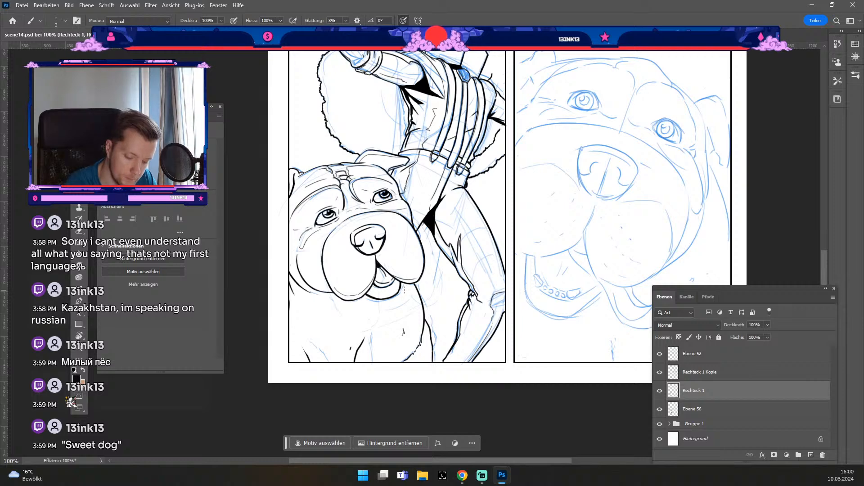
Ink the thin curved outline of a cast shadow below the dog's chin, adjusting the brush size and undoing strokes that miss.
key(ctrl+z)
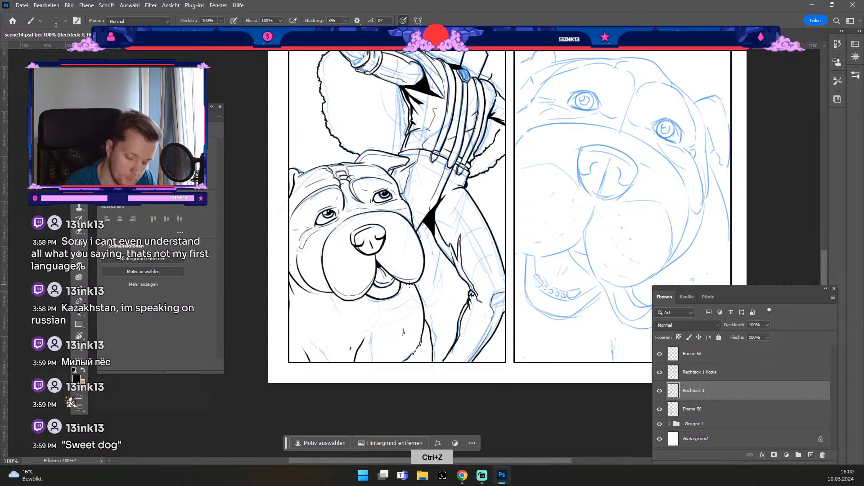
key(ctrl+z)
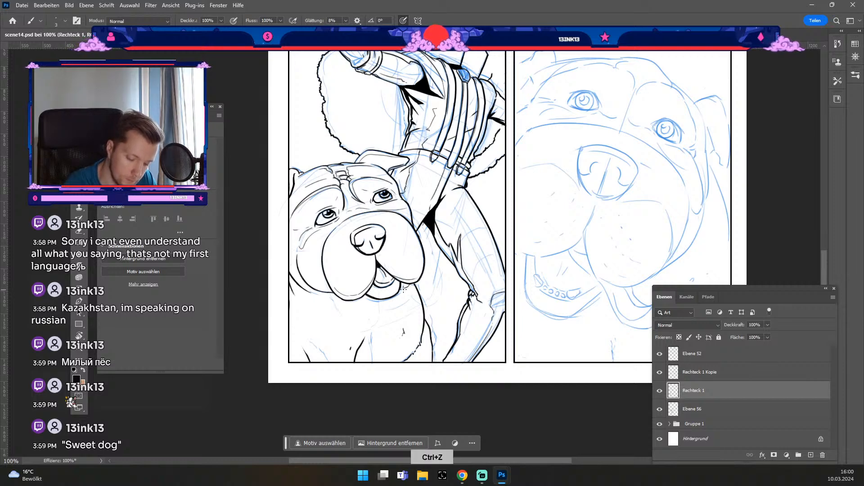
key(ctrl+z)
key(odiaeresis)
key(numbersign)
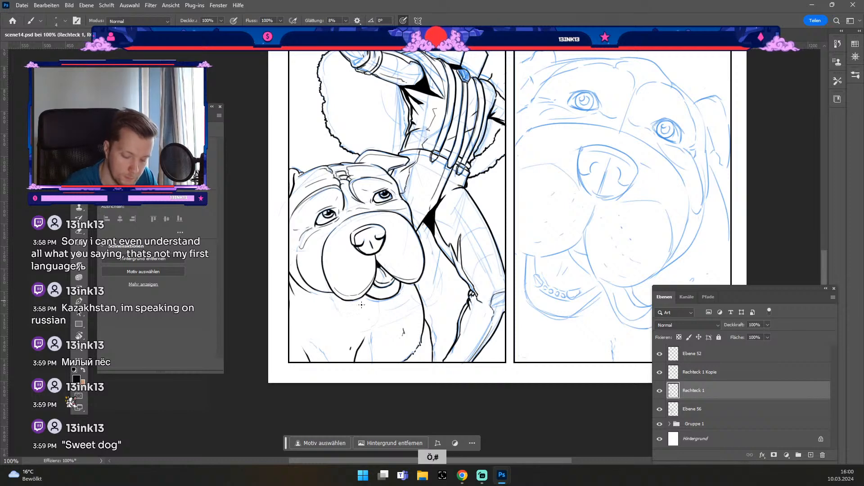
key(ctrl+z)
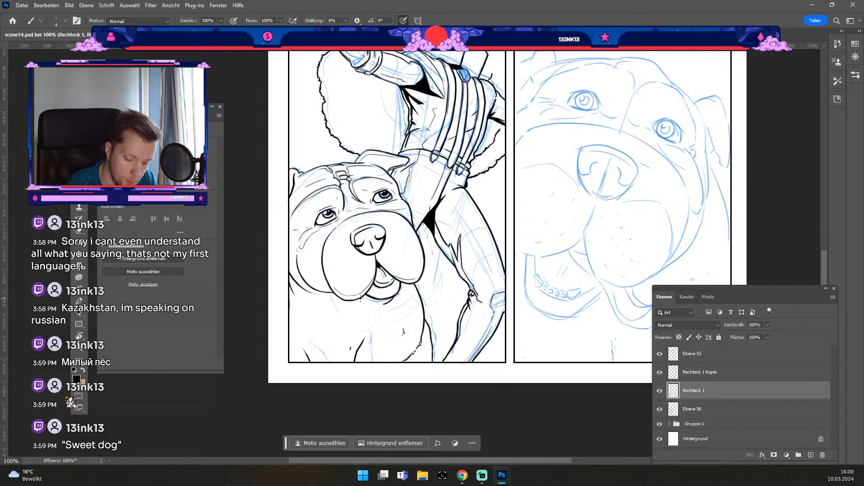
mouse_move(361, 296)
mouse_down()
mouse_move(396, 297)
mouse_move(390, 306)
mouse_up()
key(ctrl+z)
key(ctrl+z)
key(ctrl+z)
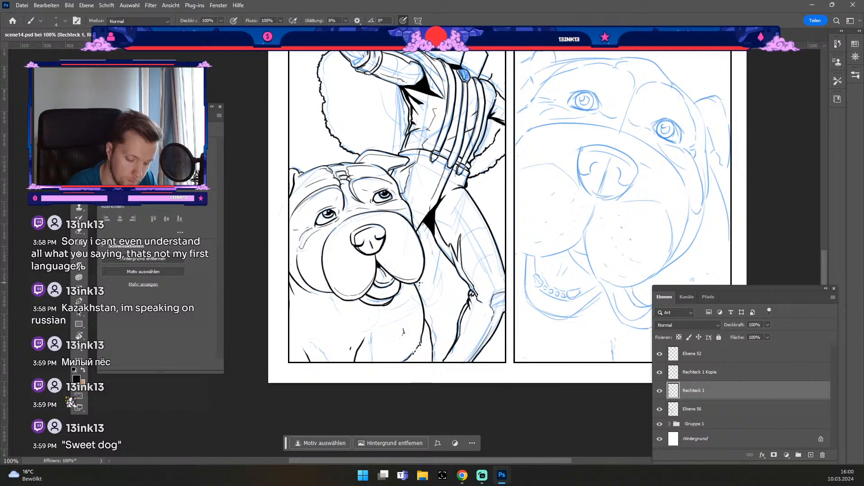
key(ctrl+z)
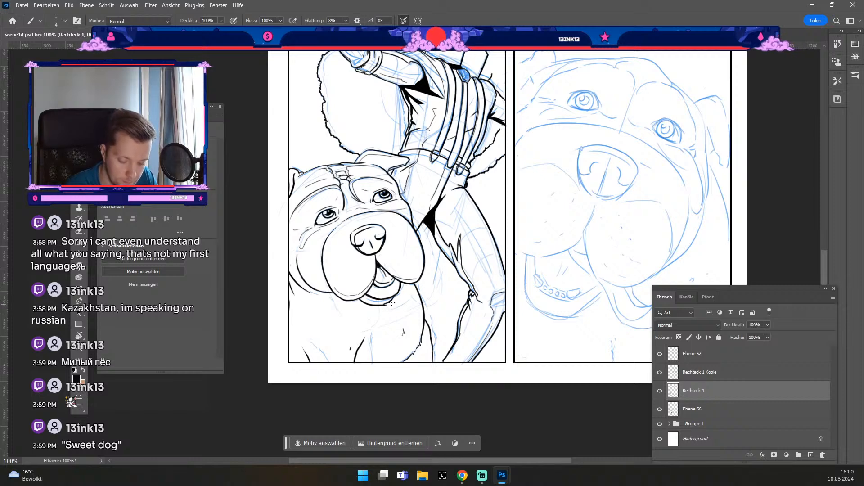
key(ctrl+z)
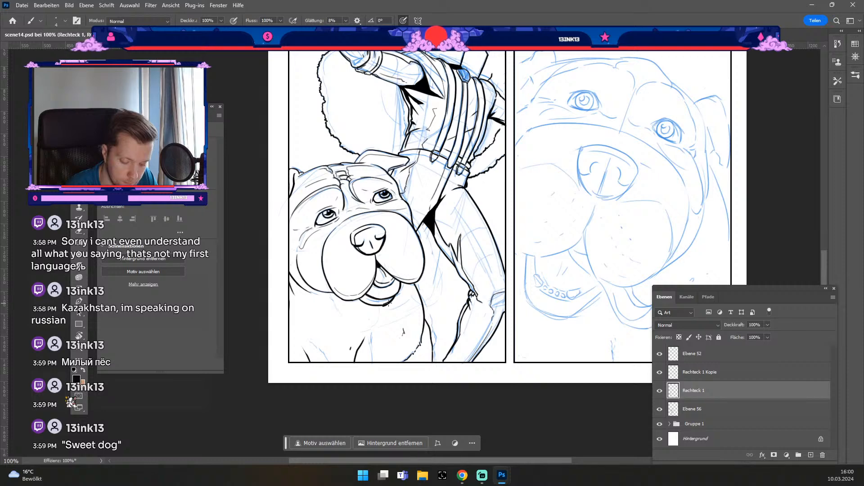
Fill the shadow below the dog's chin with solid black and tidy its edge with the eraser.
key(numbersign)
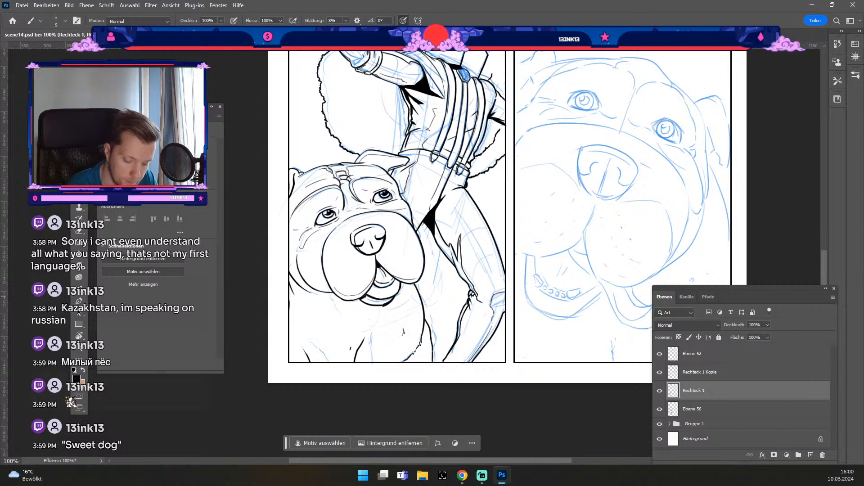
key(numbersign)
drag(368, 299, 373, 301)
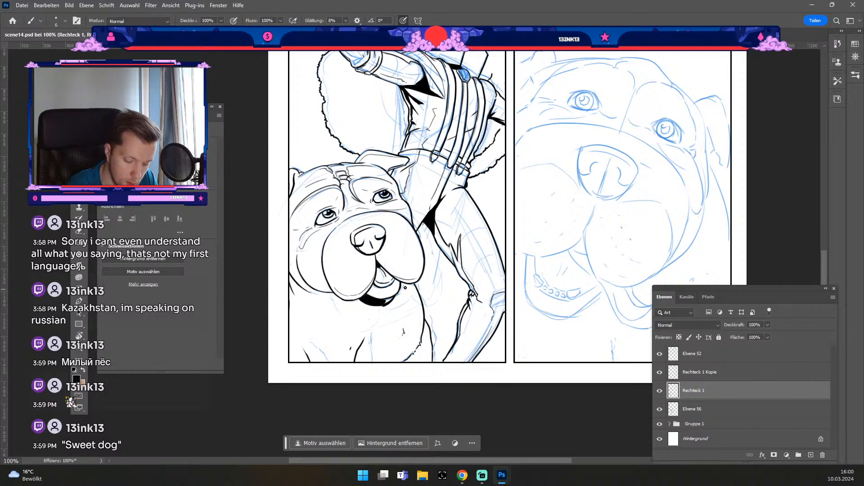
key(odiaeresis)
drag(391, 298, 383, 302)
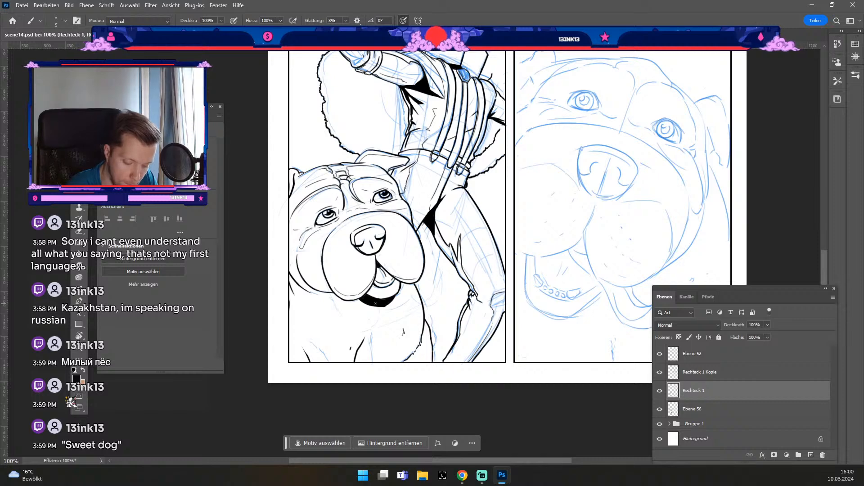
key(e)
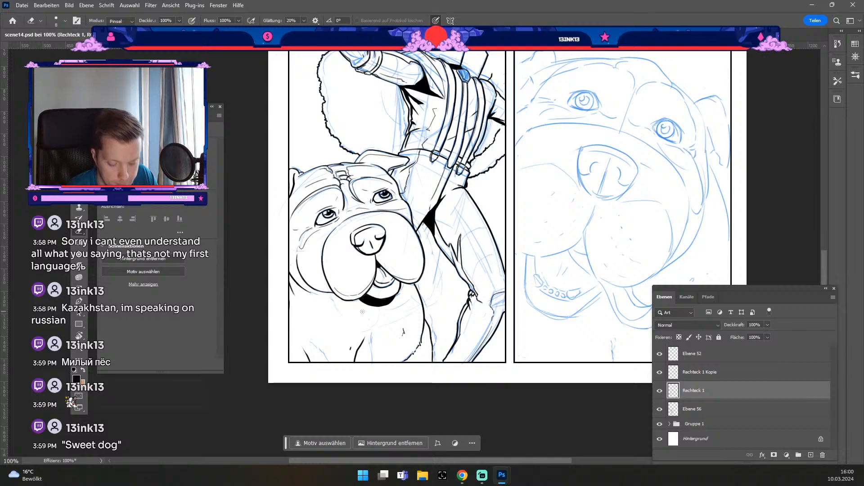
key(b)
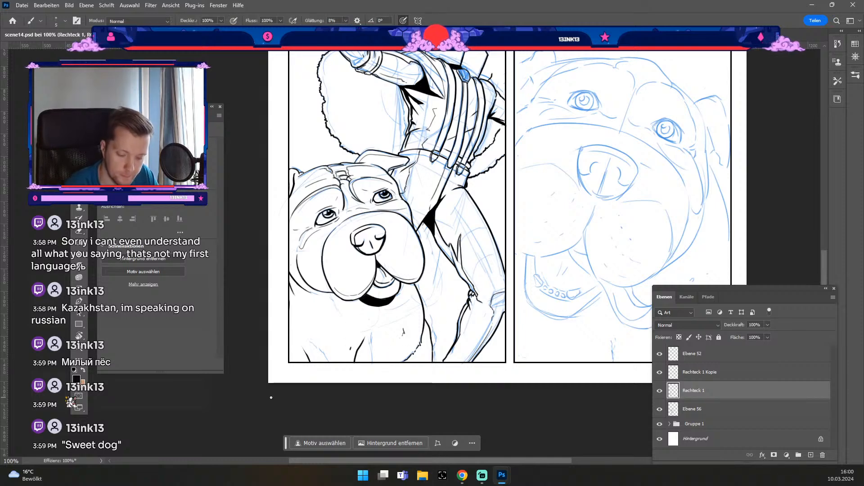
key(e)
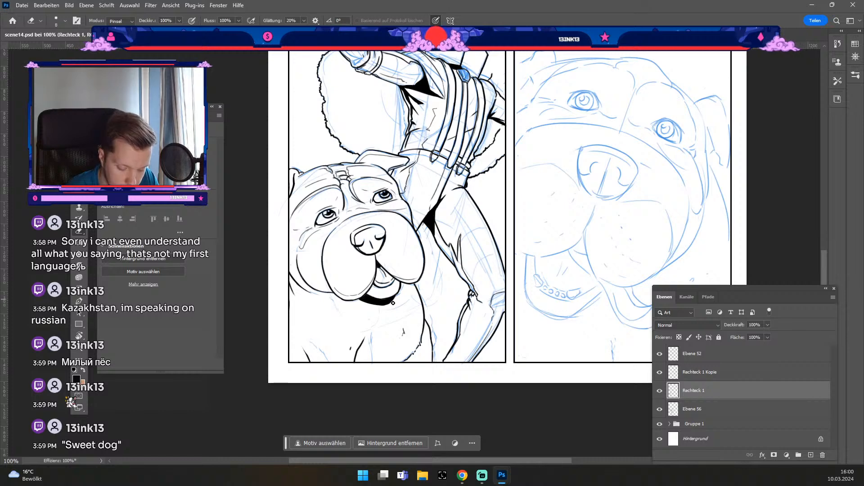
key(b)
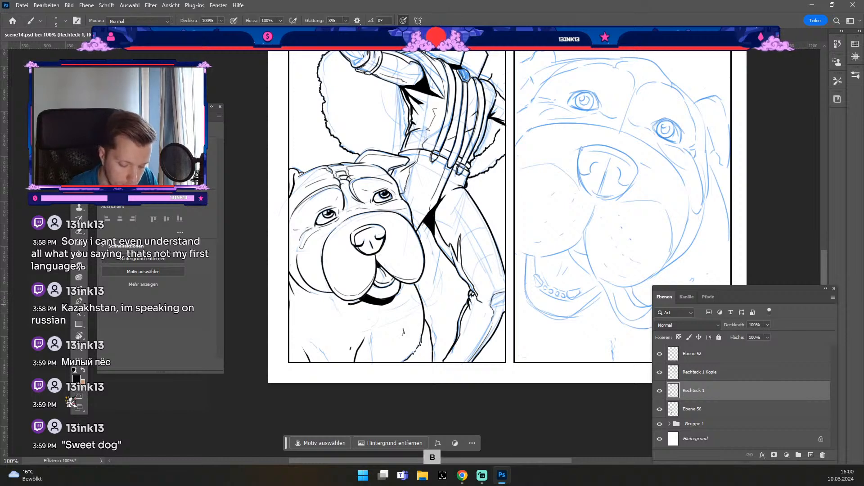
Extend the solid black shadow with a thicker brush beneath the adjoining jowl, undoing the last eraser correction at its outer end.
key(#)
key(#)
mouse_move(348, 304)
mouse_down()
mouse_move(364, 300)
mouse_move(338, 298)
mouse_move(351, 302)
mouse_up()
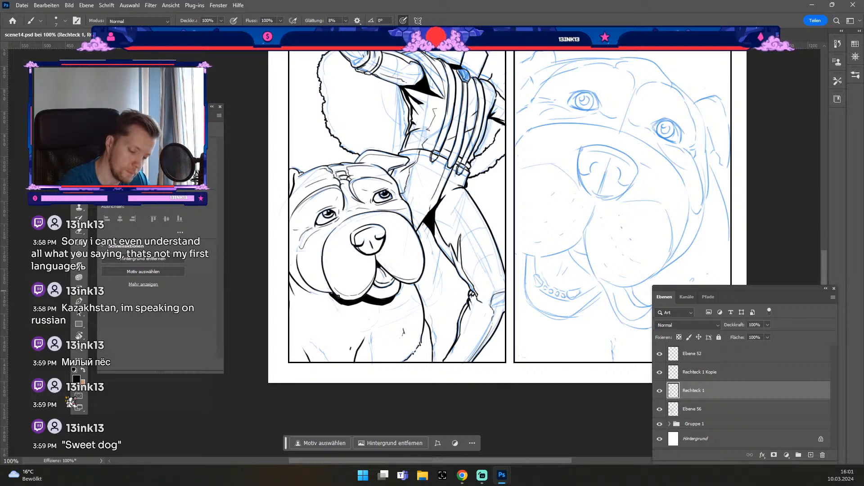
key(e)
drag(340, 300, 328, 296)
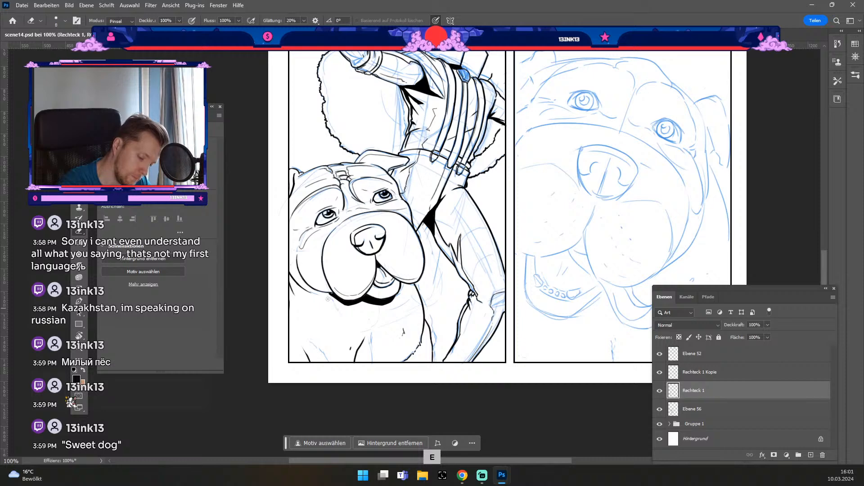
key(ctrl+z)
key(b)
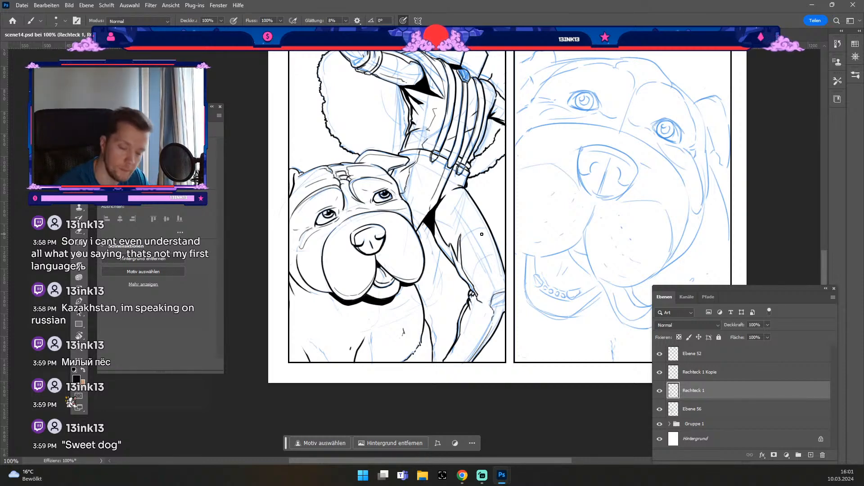
Continue the thick black shadow under the dog's cheek to the panel border and thicken it, undoing strokes that miss.
drag(300, 290, 330, 294)
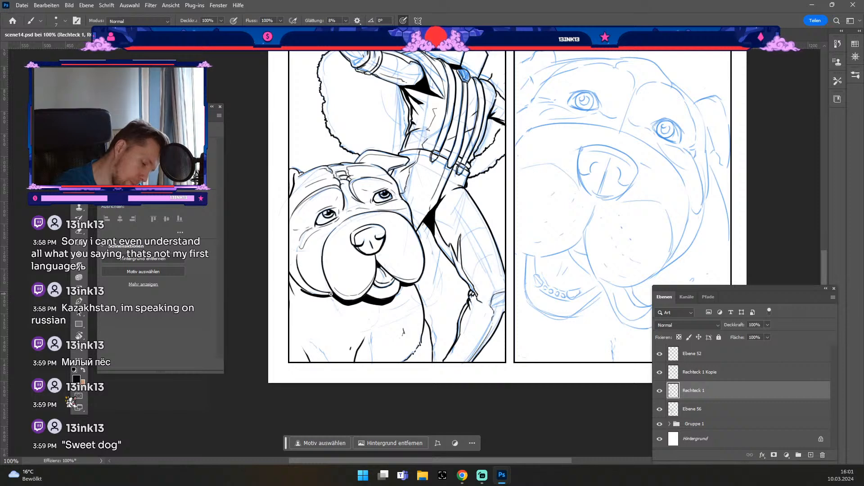
key(ctrl+z)
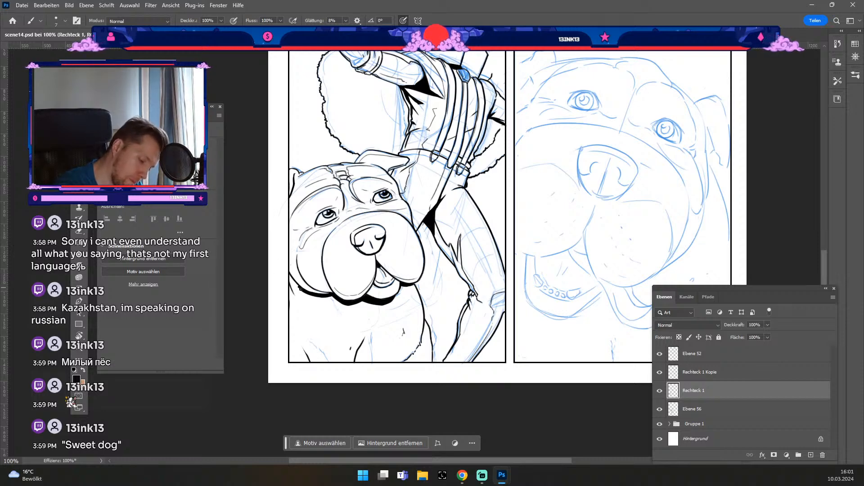
drag(293, 280, 328, 297)
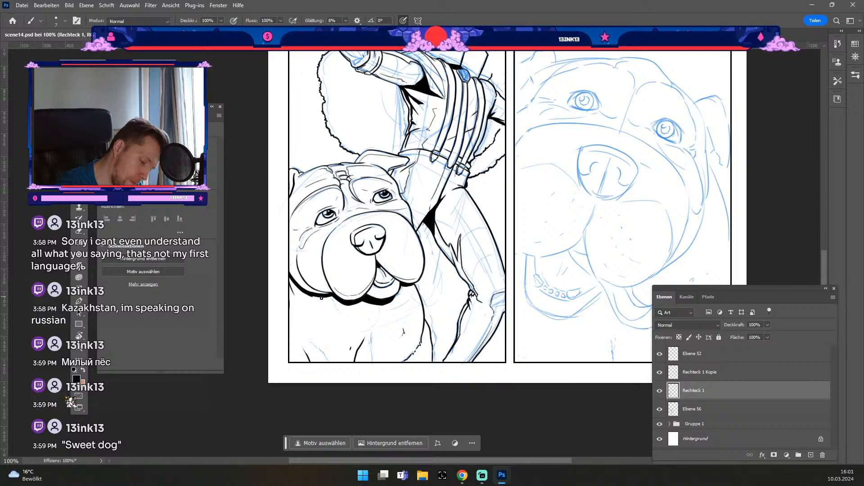
key(ctrl+z)
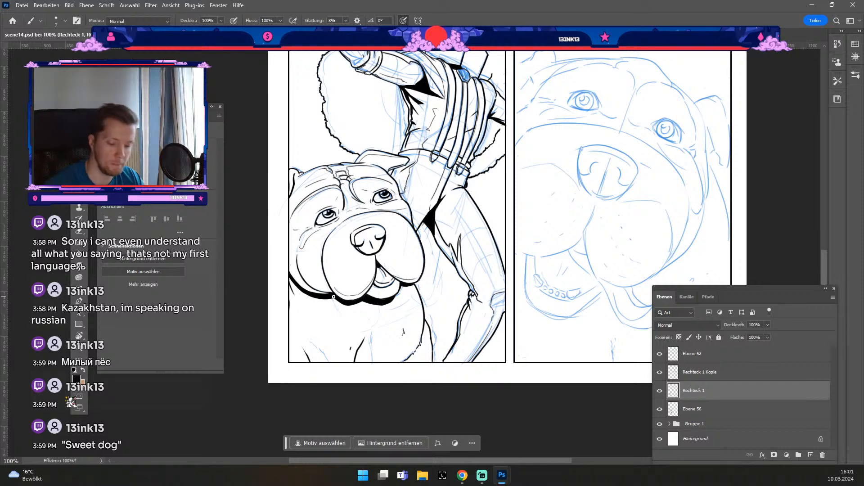
key(numbersign)
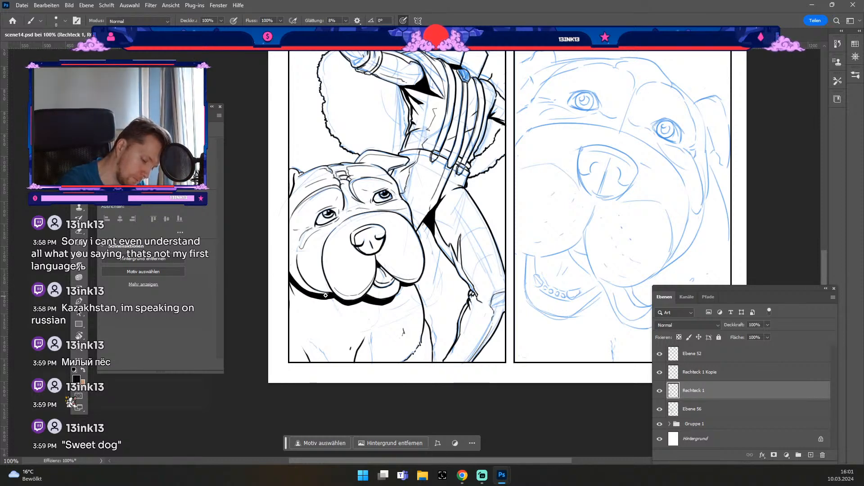
drag(309, 297, 334, 299)
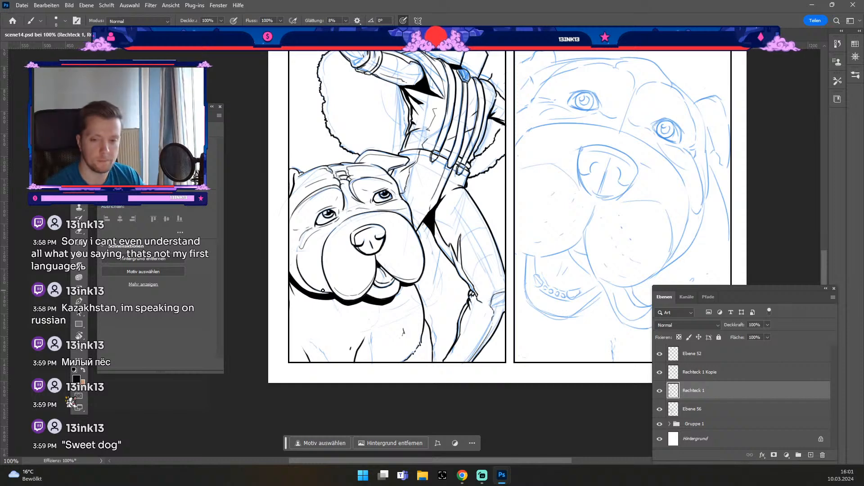
key(b)
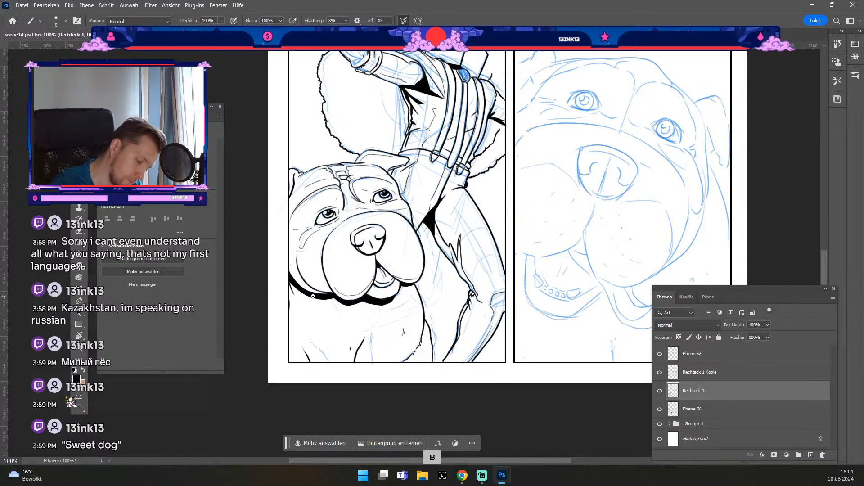
key(ctrl+z)
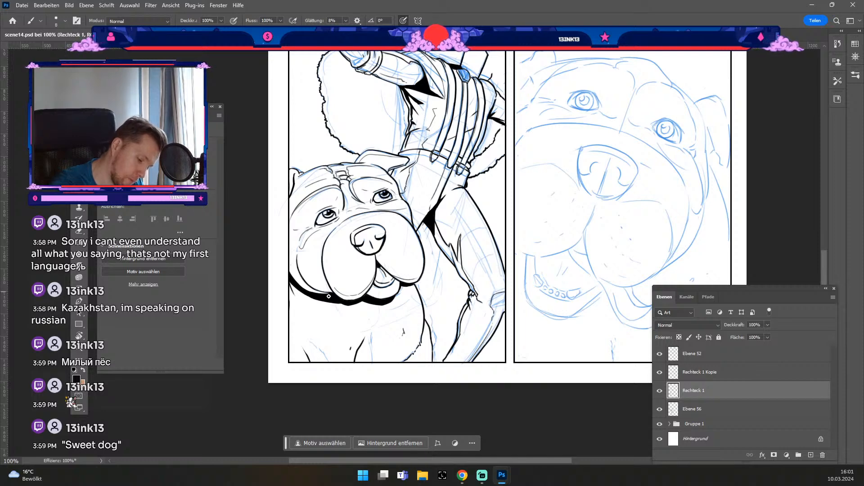
Check the eraser's smoothing setting and examine the inked park scene in the page's upper panel.
key(e)
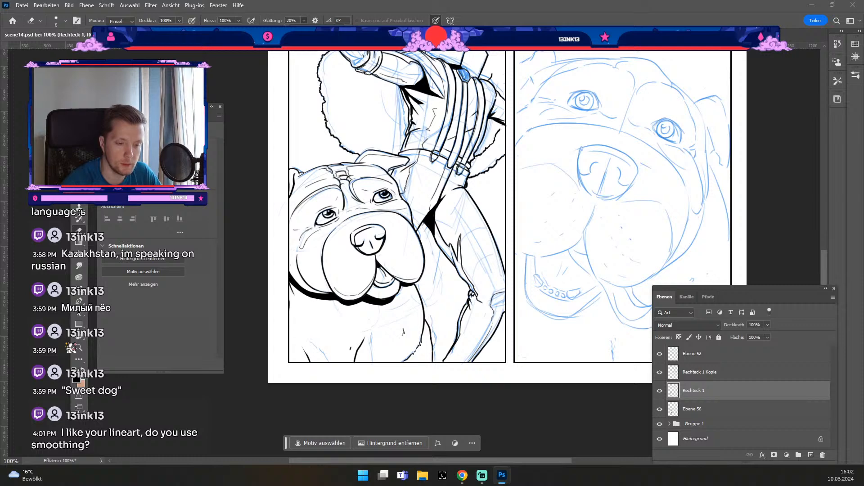
click(304, 21)
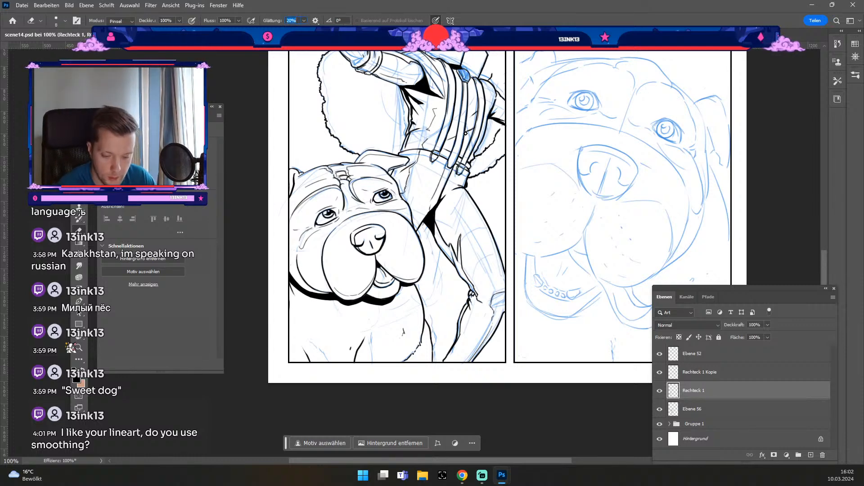
key(ctrl+minus)
key(ctrl+plus)
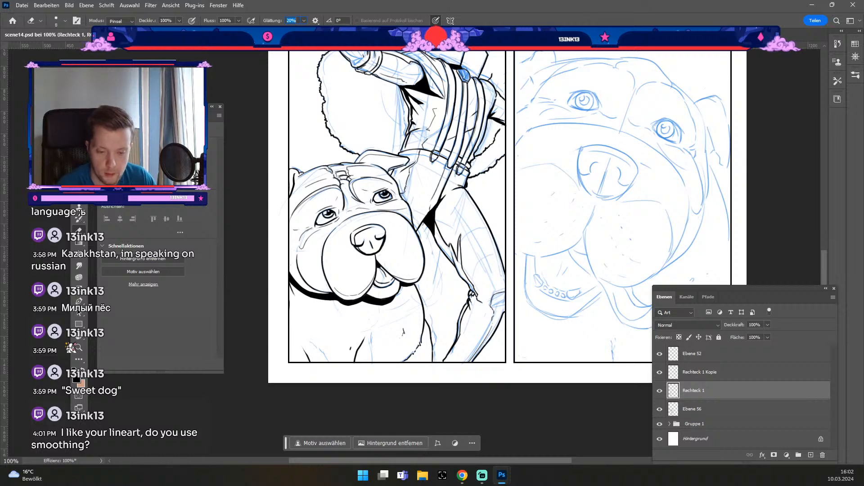
key(space)
drag(470, 124, 426, 227)
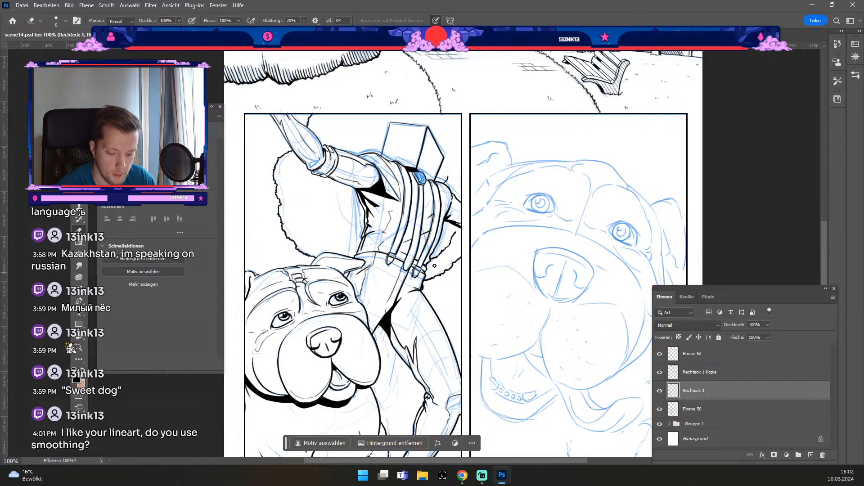
key(space)
mouse_move(505, 171)
mouse_down()
mouse_move(469, 275)
mouse_move(495, 347)
mouse_move(456, 361)
mouse_move(449, 404)
mouse_move(472, 423)
mouse_up()
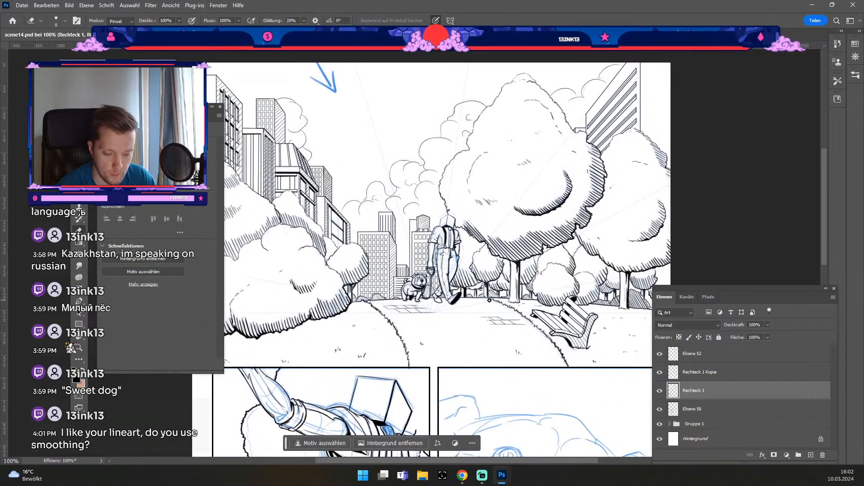
Move the floating quick-actions and Layers panels outward so they no longer cover the comic page.
key(ctrl+minus)
key(ctrl+plus)
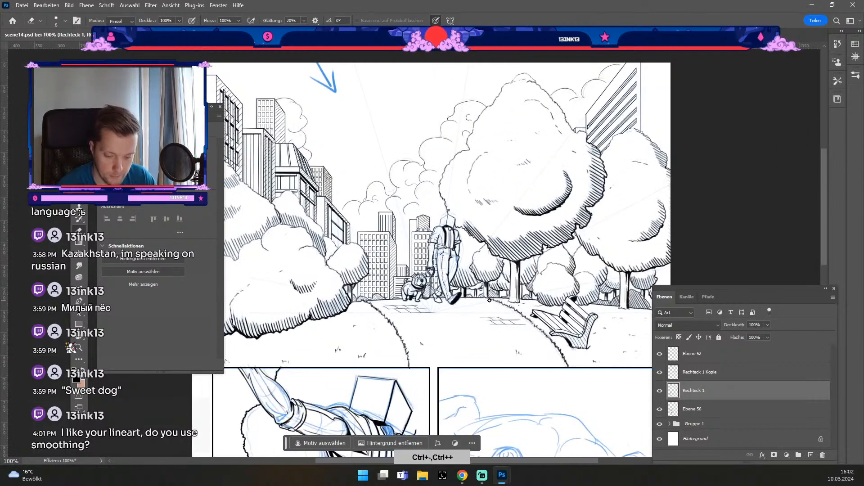
drag(198, 107, 133, 126)
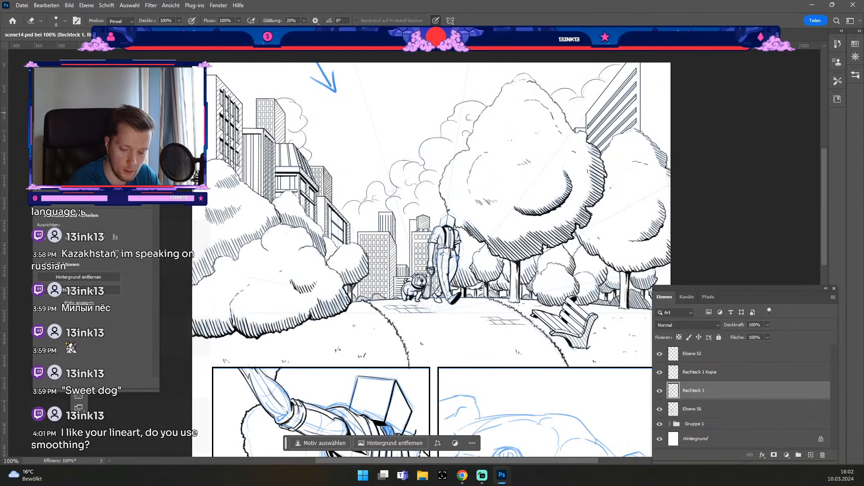
drag(741, 287, 770, 238)
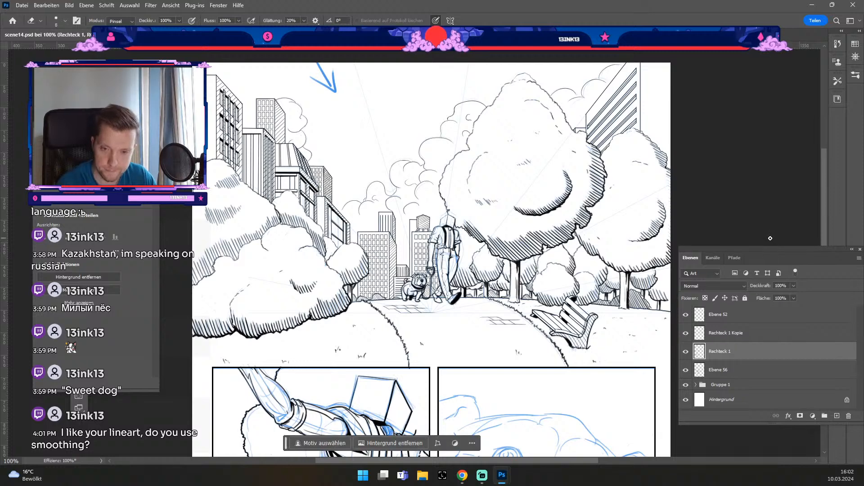
Review the whole comic page at 66.67% zoom, comparing the inked park scene with the two dog panels below.
key(space)
drag(611, 206, 610, 232)
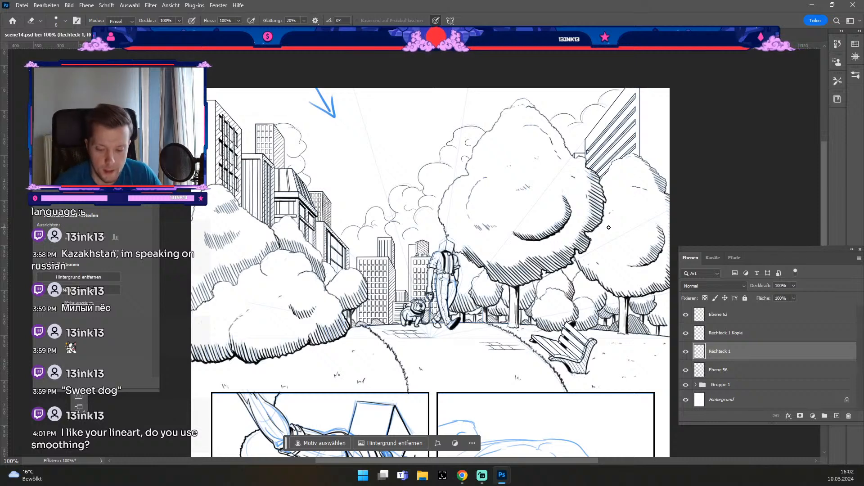
key(ctrl+minus)
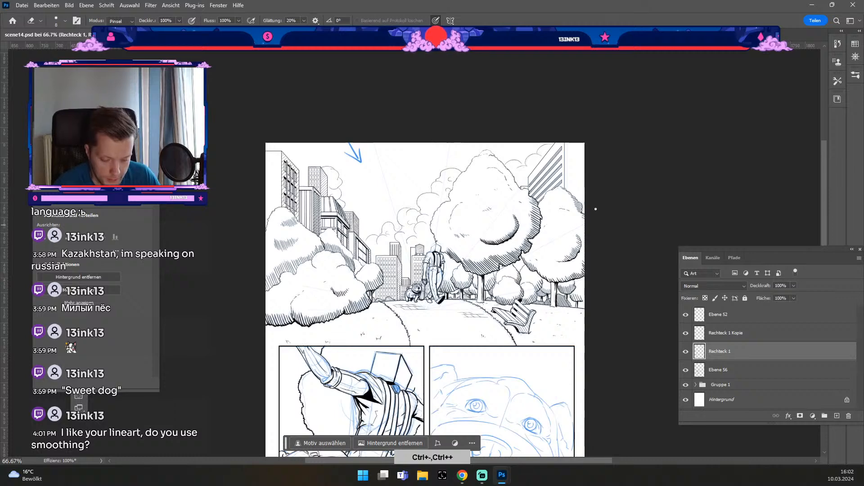
drag(484, 281, 461, 140)
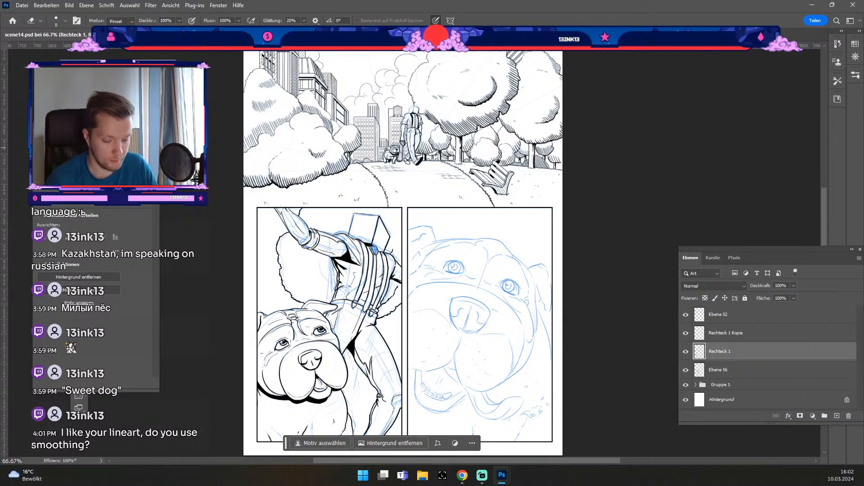
drag(448, 142, 441, 201)
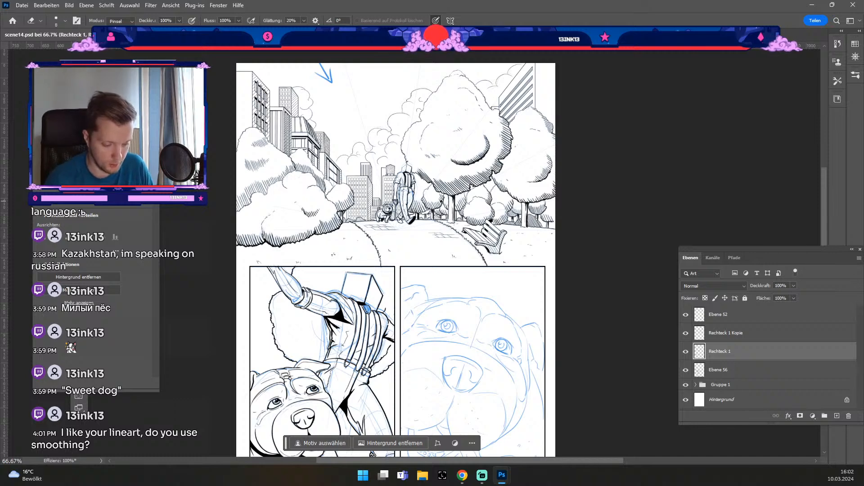
key(space)
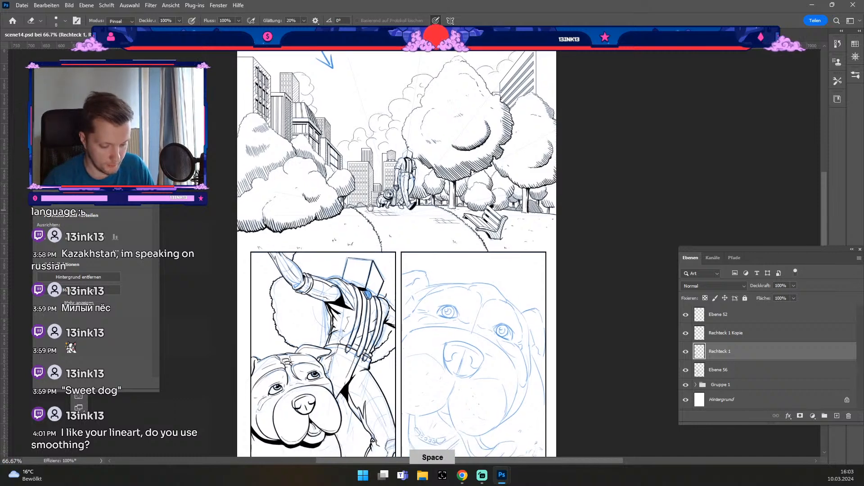
drag(369, 225, 371, 160)
mouse_move(372, 160)
mouse_down()
mouse_move(372, 146)
mouse_move(369, 158)
mouse_up()
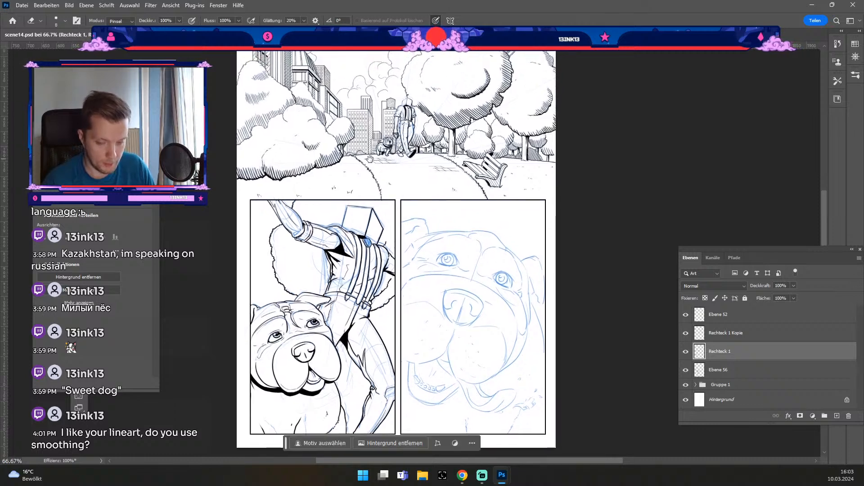